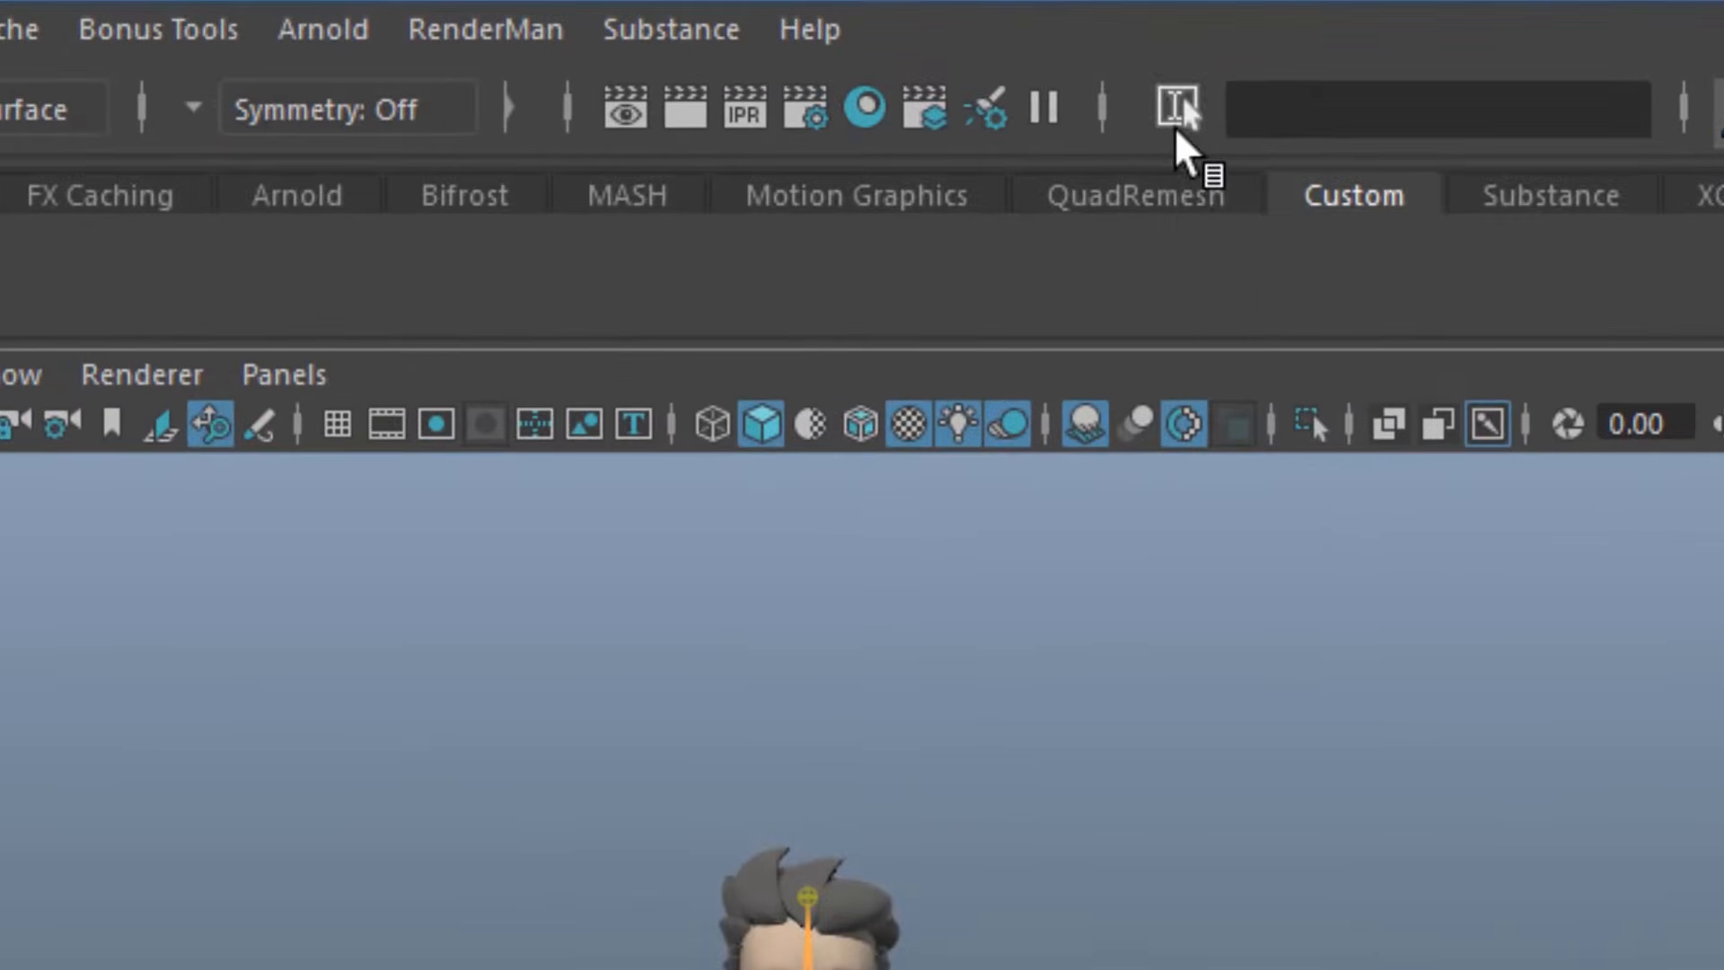
# Select all of the skeleton's joints by name with the pattern jnt_*
pyautogui.click(1110, 92)
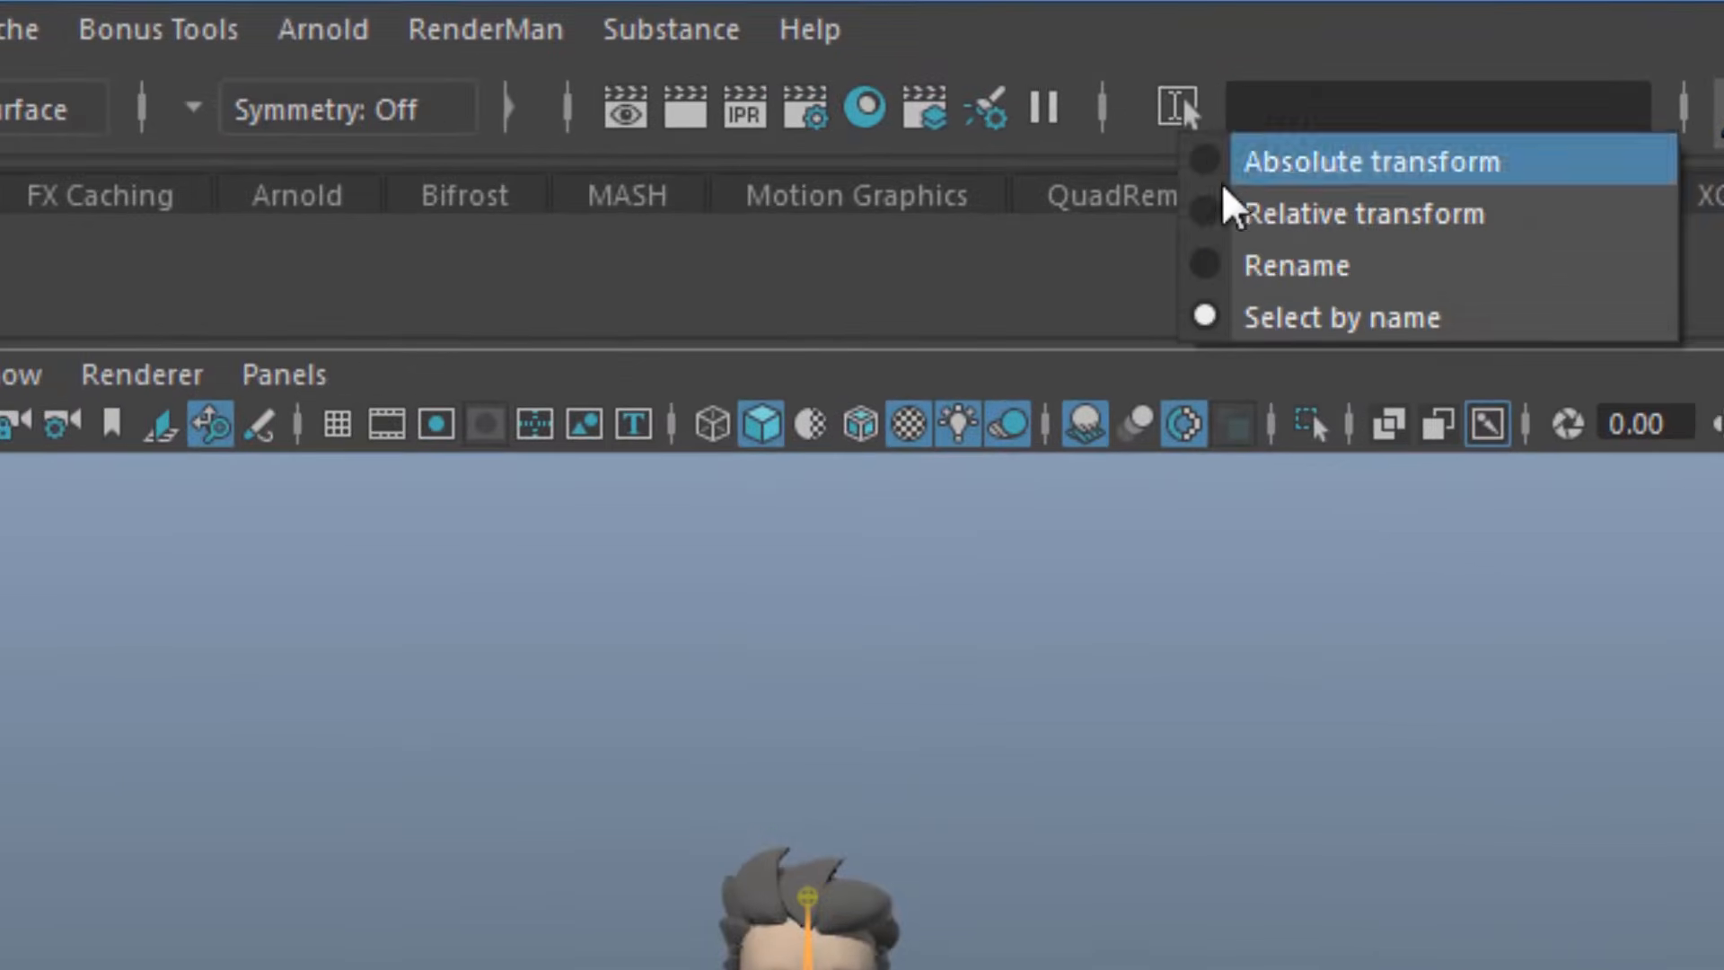
pyautogui.click(1328, 109)
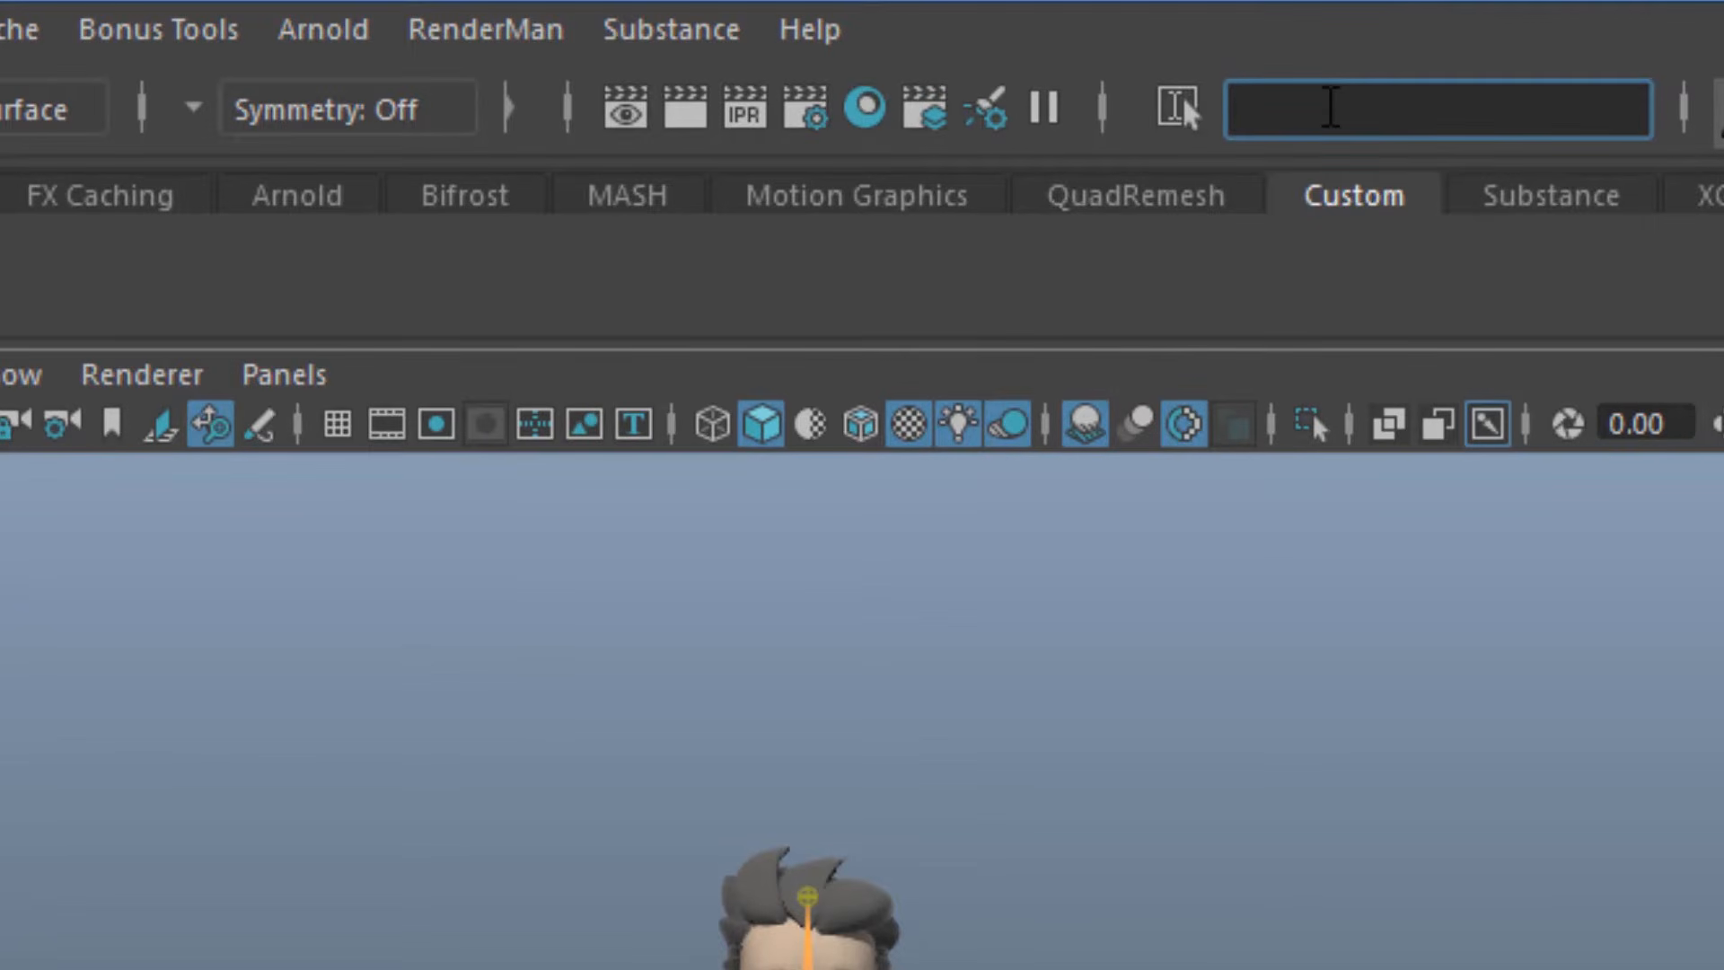
pyautogui.write('jnt_*')
pyautogui.press('Return')
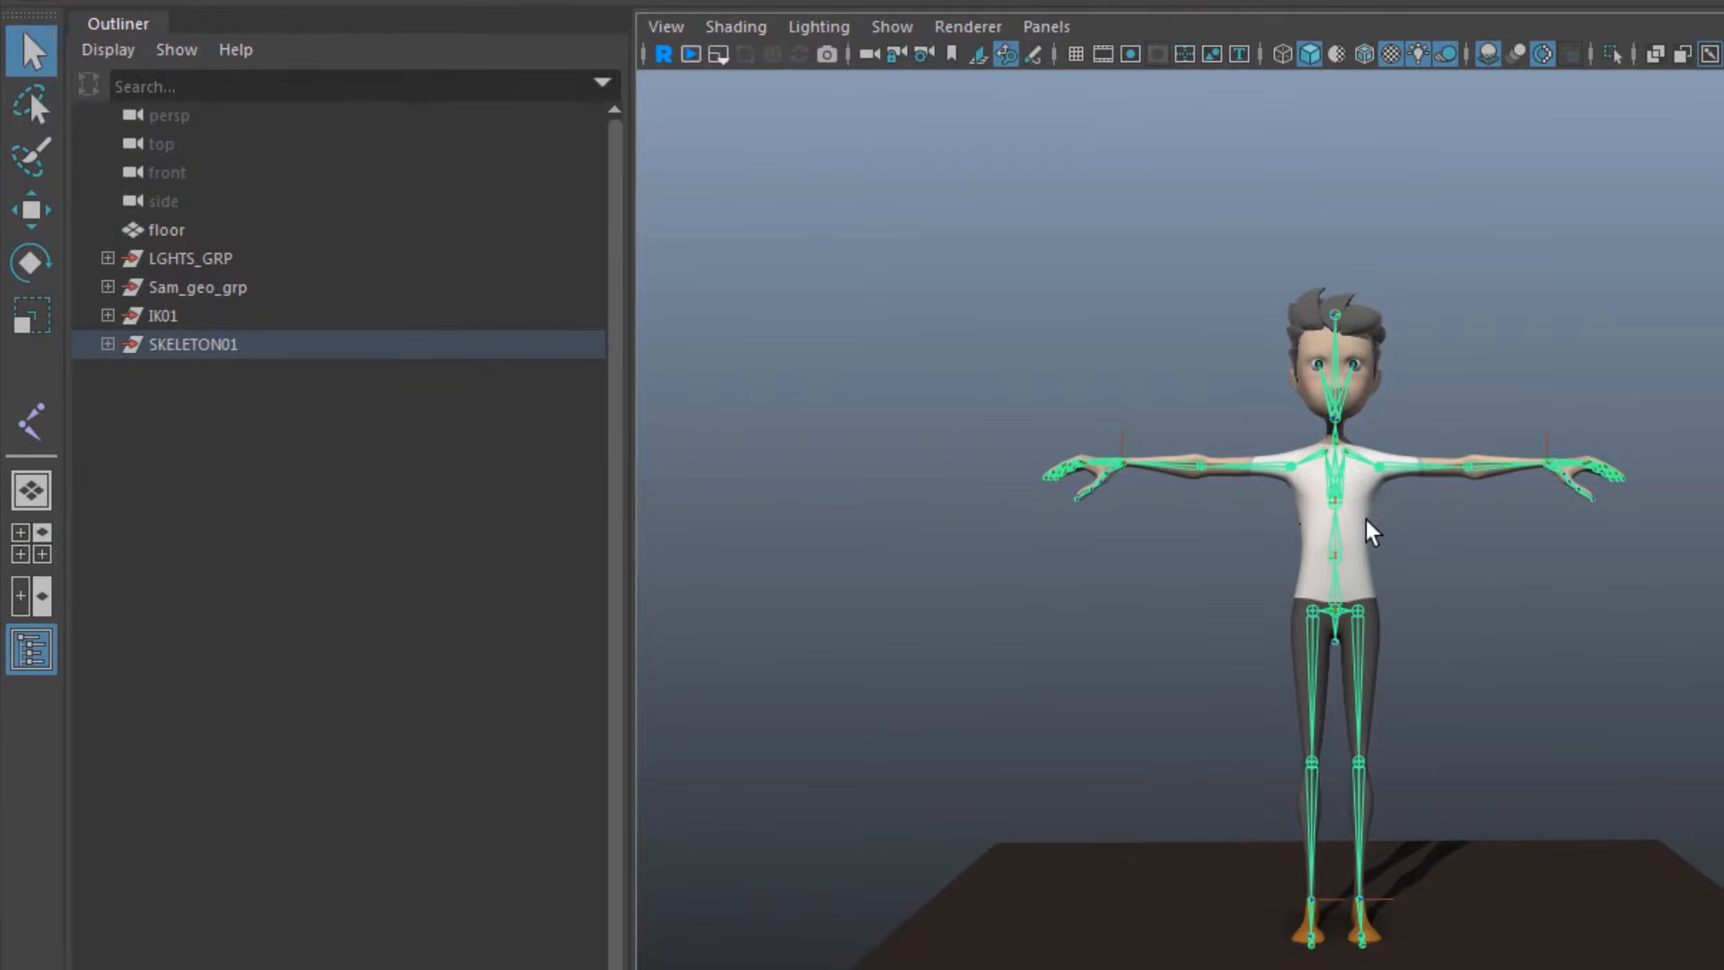
# Expand the whole SKELETON01 hierarchy and deselect the end joints jnt_end_head01 and jnt_end_l_eye01
pyautogui.keyDown('shift'); pyautogui.click(107, 344); pyautogui.keyUp('shift')
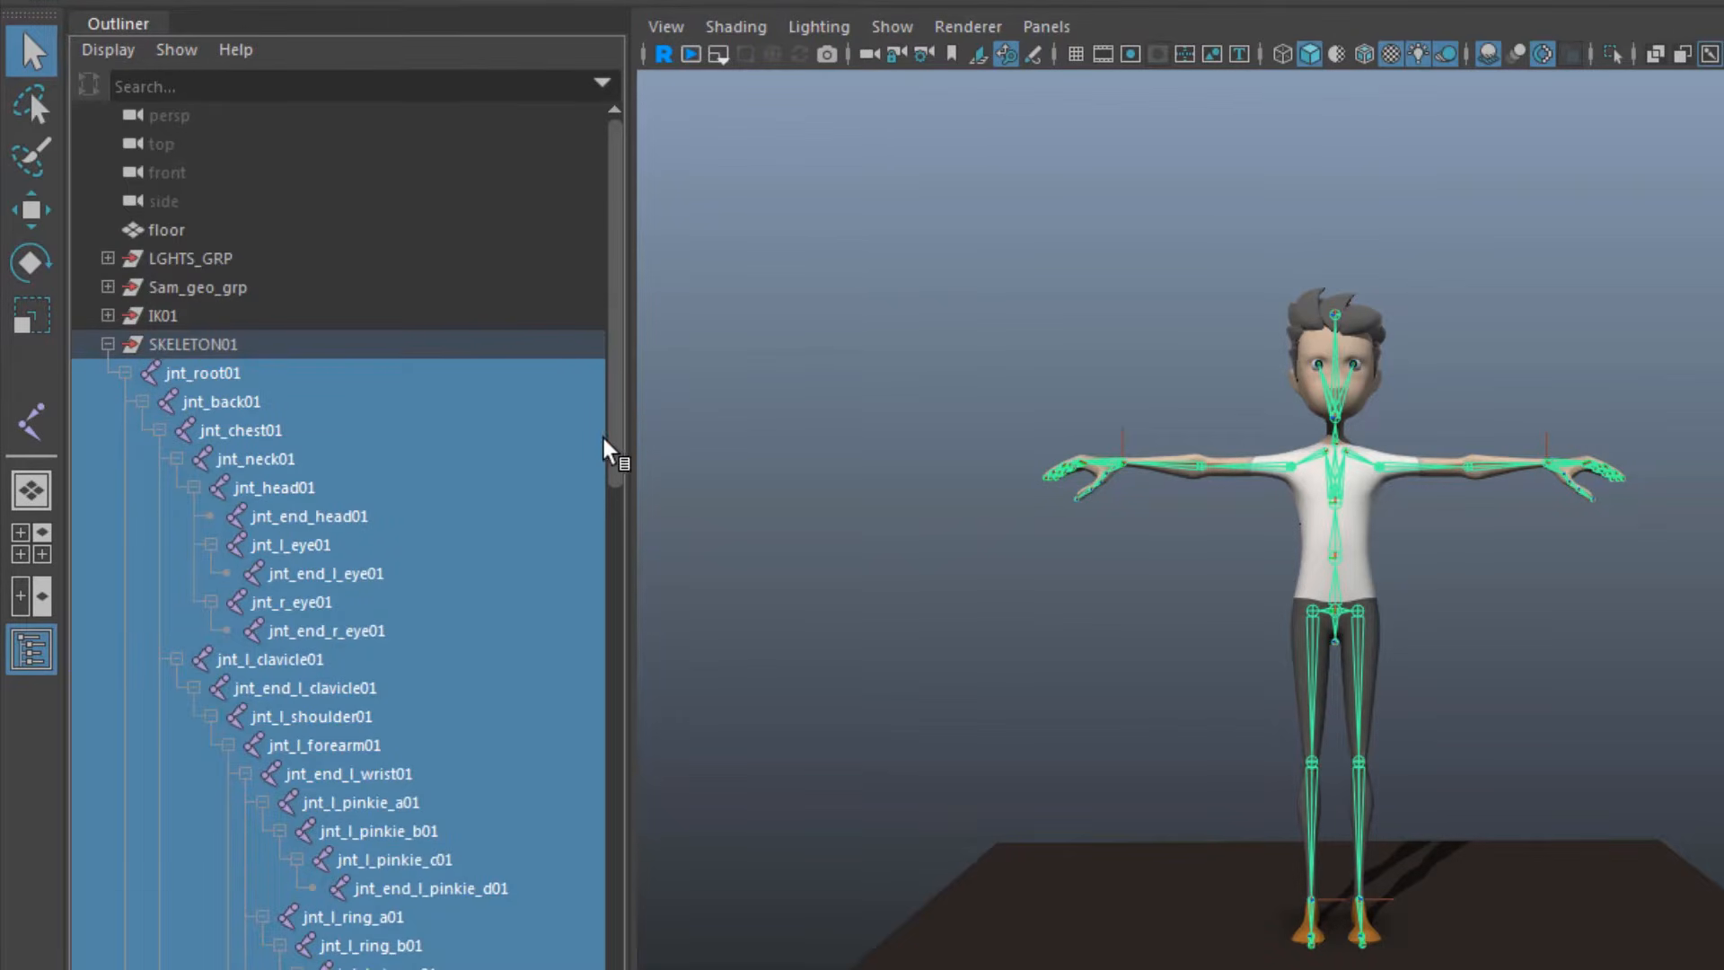
pyautogui.moveTo(615, 453); pyautogui.dragTo(623, 897)
pyautogui.scroll(15, 610, 894)
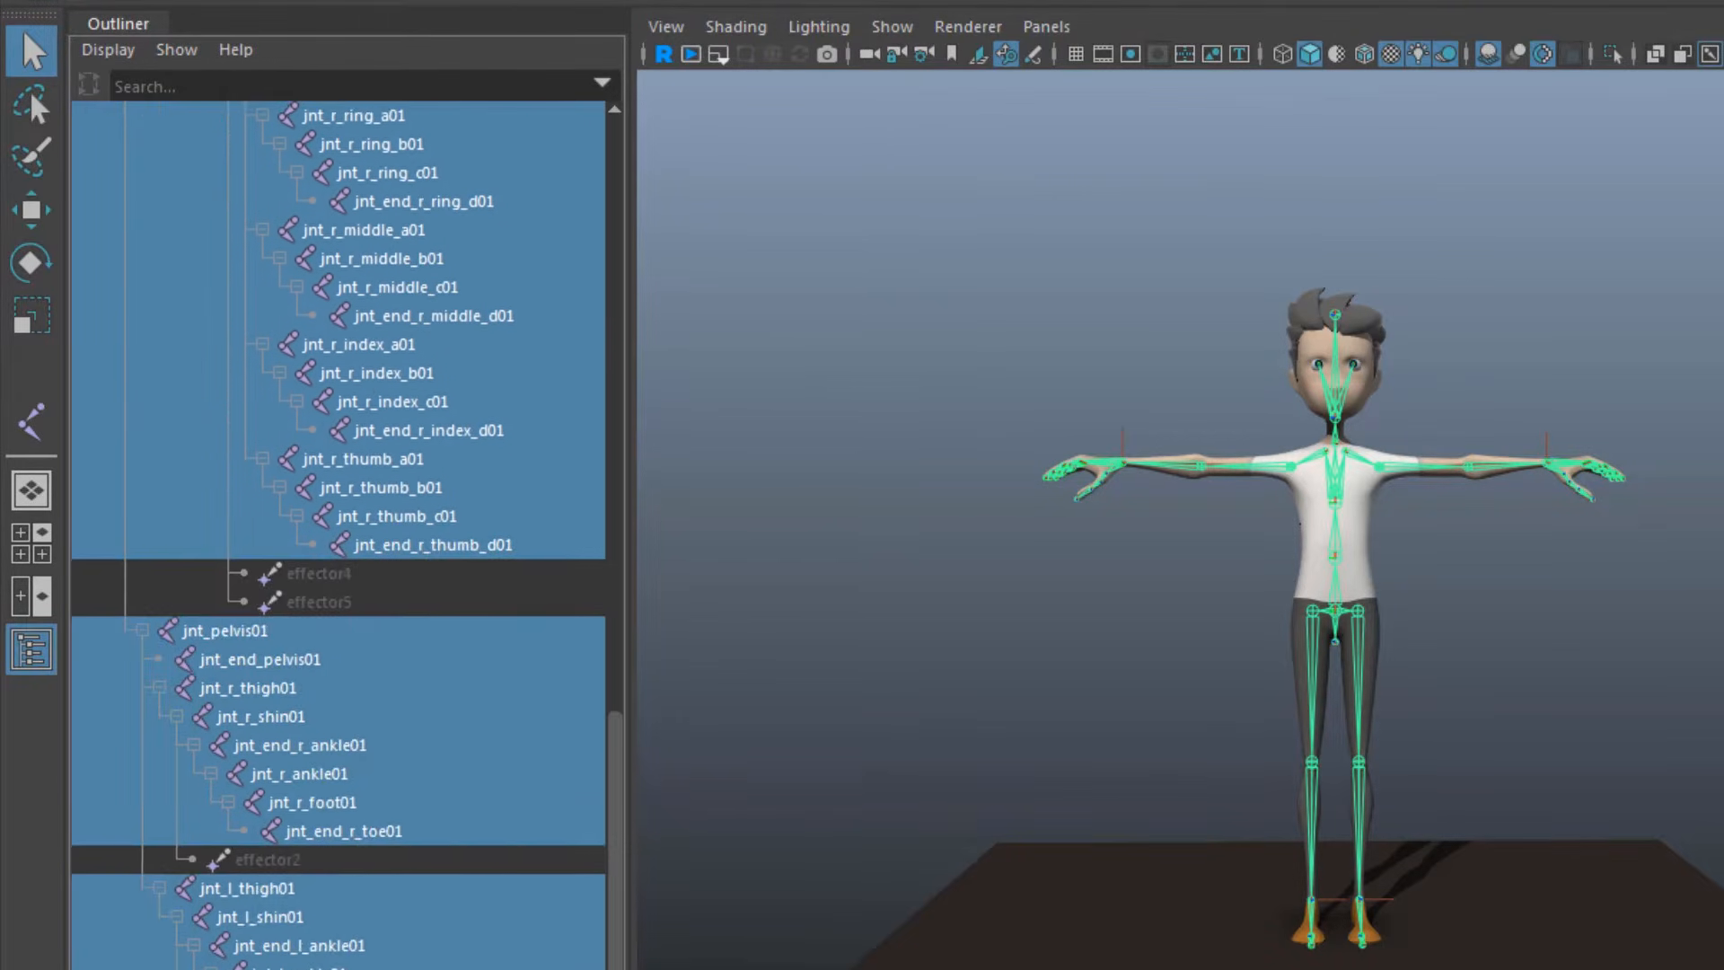
pyautogui.scroll(2, 568, 422)
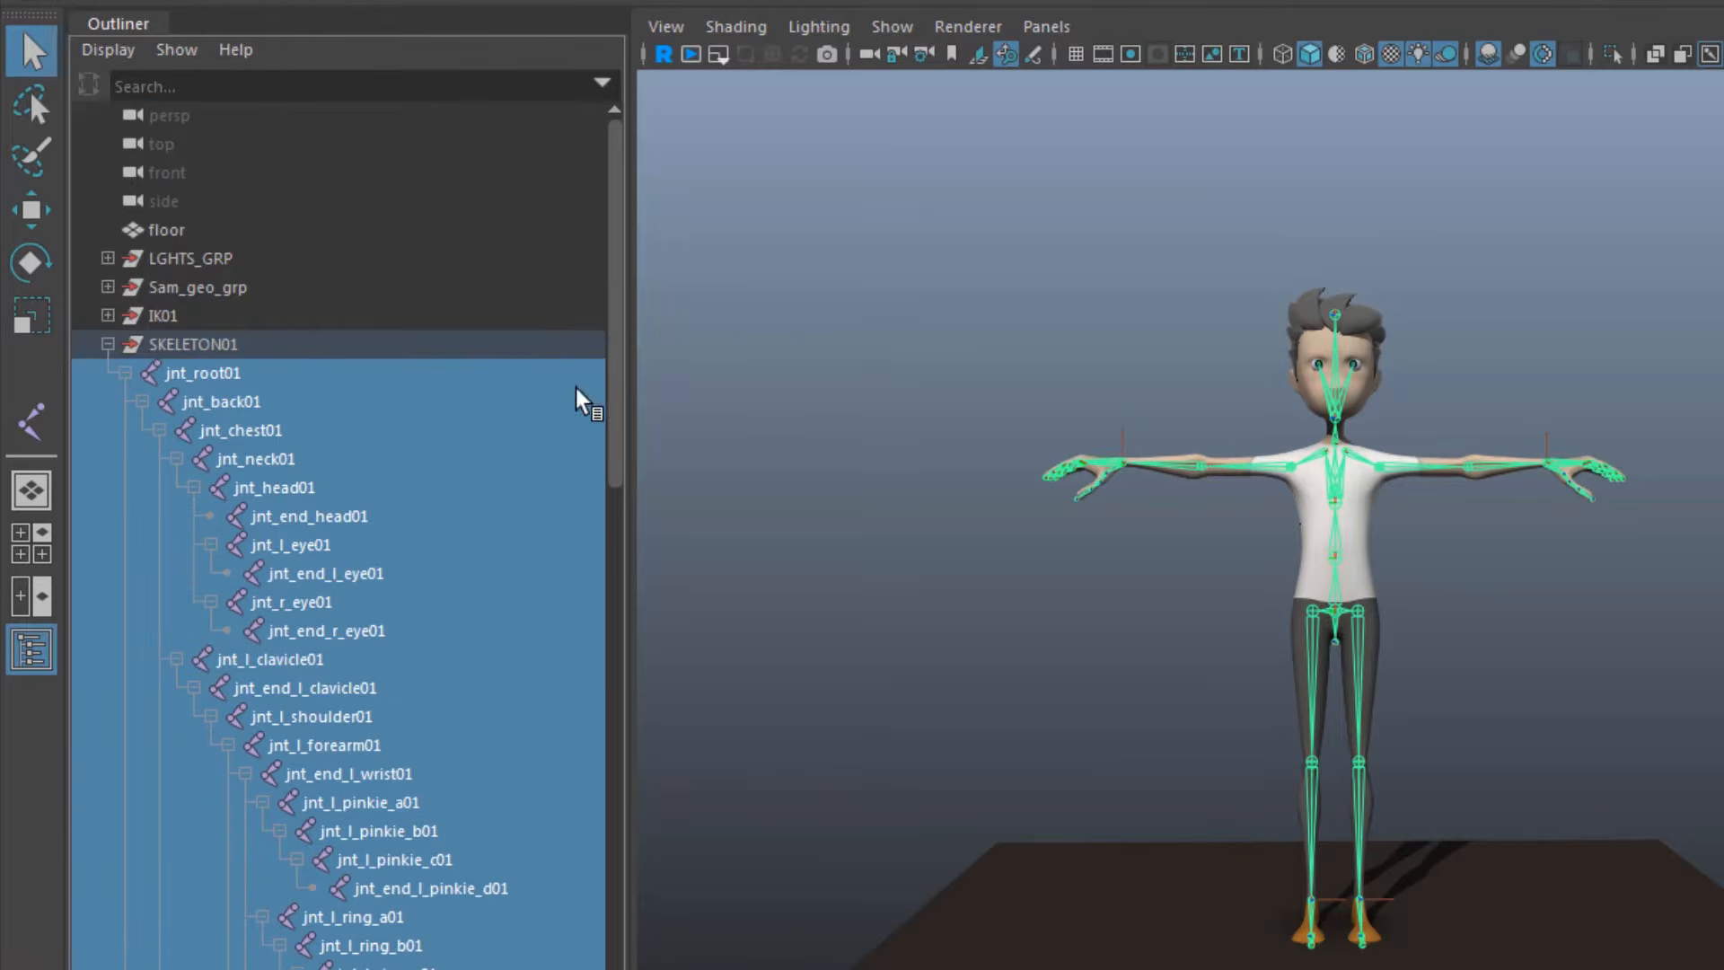
pyautogui.press('ctrl')
pyautogui.keyDown('ctrl'); pyautogui.click(314, 575); pyautogui.keyUp('ctrl')
pyautogui.keyDown('ctrl'); pyautogui.click(299, 519); pyautogui.keyUp('ctrl')
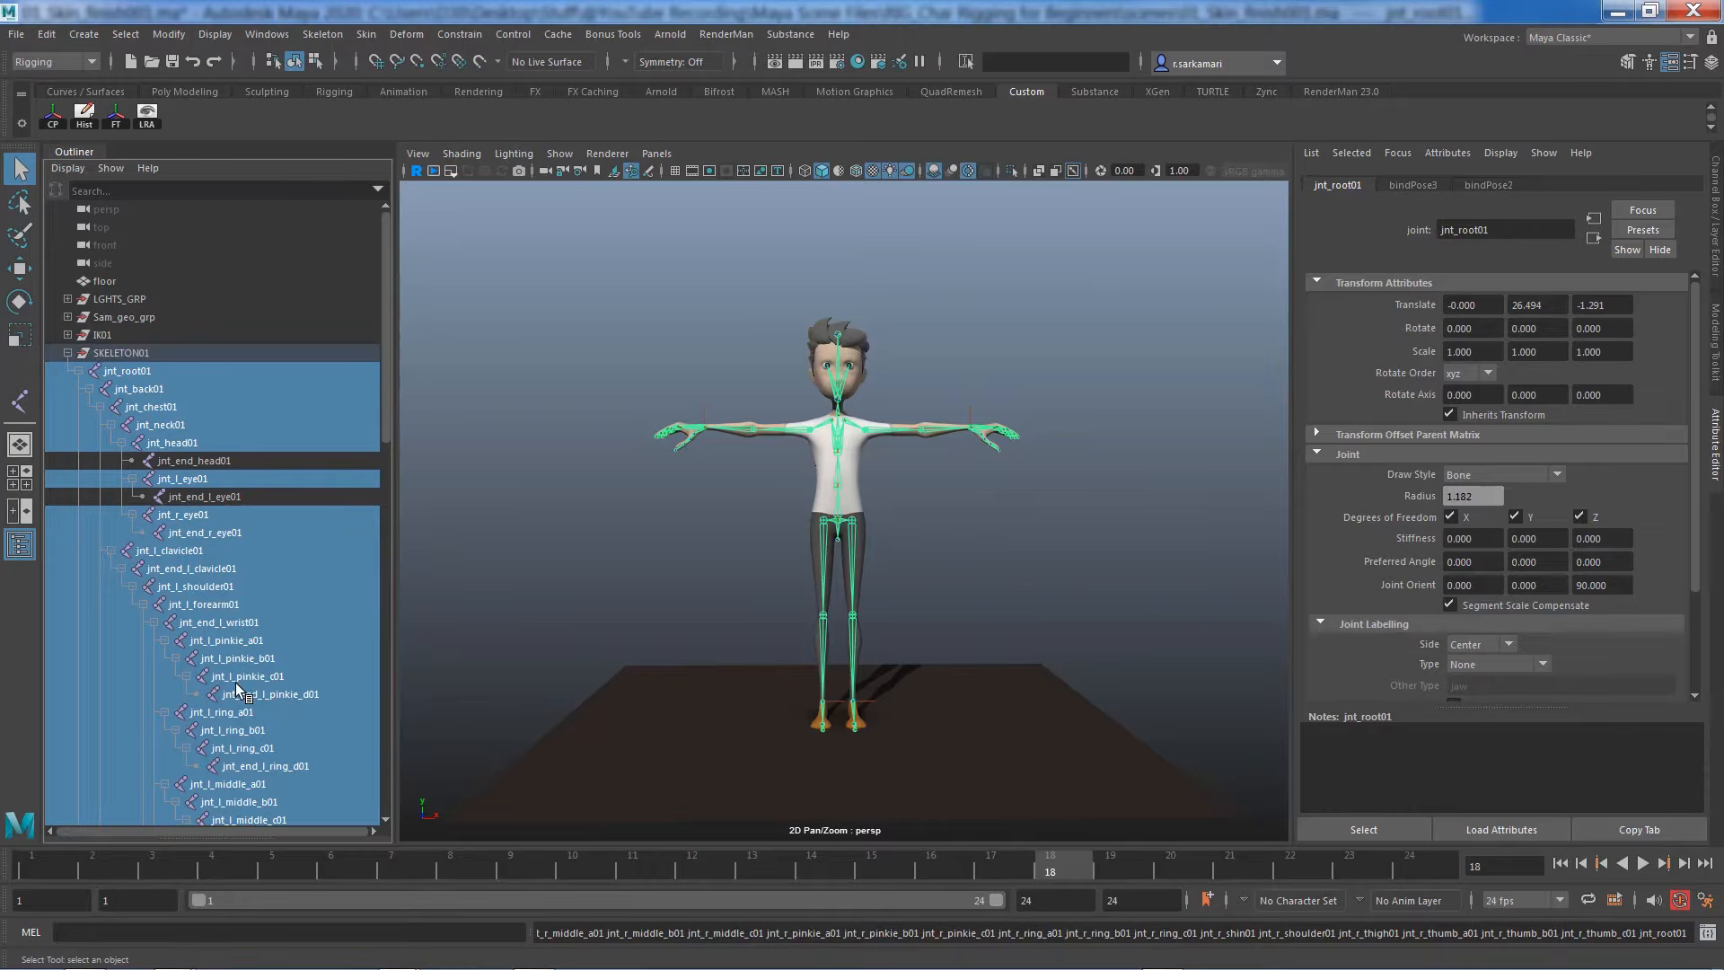
# Deselect the left arm's end joints: clavicle, wrist, pinkie, ring, middle, index and thumb
pyautogui.moveTo(384, 413); pyautogui.dragTo(381, 466)
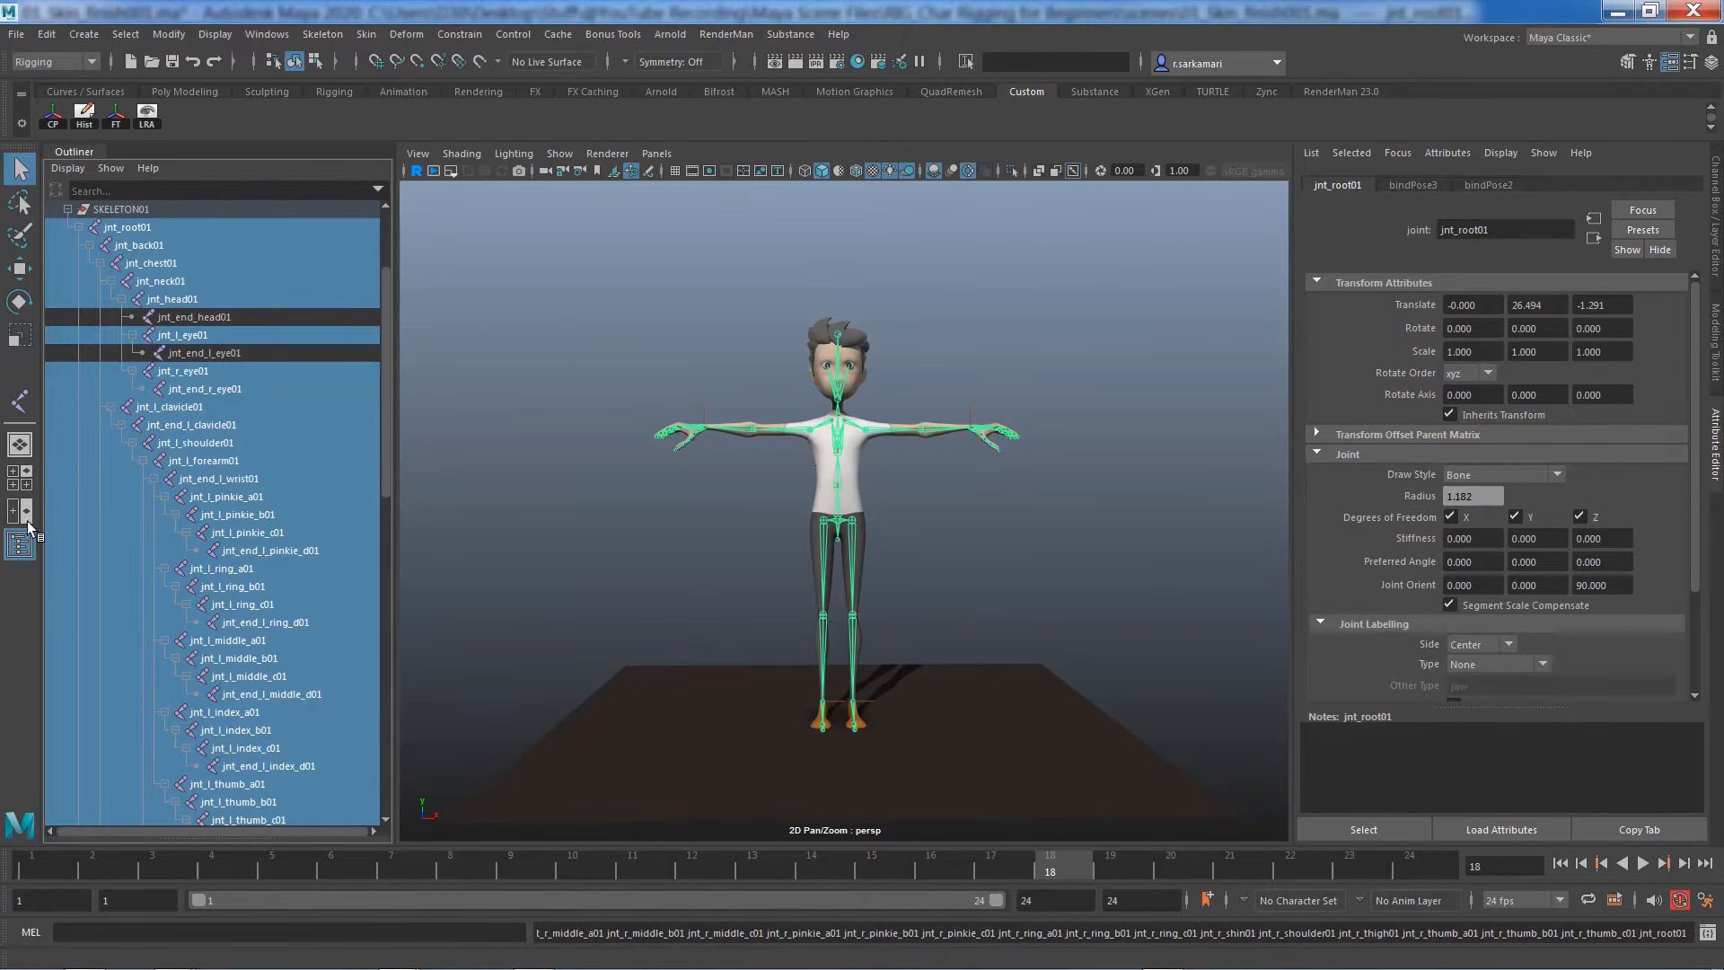
pyautogui.keyDown('ctrl'); pyautogui.click(188, 424); pyautogui.keyUp('ctrl')
pyautogui.keyDown('ctrl'); pyautogui.click(202, 478); pyautogui.keyUp('ctrl')
pyautogui.keyDown('ctrl'); pyautogui.click(211, 549); pyautogui.keyUp('ctrl')
pyautogui.keyDown('ctrl'); pyautogui.click(216, 622); pyautogui.keyUp('ctrl')
pyautogui.keyDown('ctrl'); pyautogui.click(218, 693); pyautogui.keyUp('ctrl')
pyautogui.keyDown('ctrl'); pyautogui.click(223, 766); pyautogui.keyUp('ctrl')
pyautogui.moveTo(386, 471); pyautogui.dragTo(389, 706)
pyautogui.keyDown('ctrl'); pyautogui.click(235, 497); pyautogui.keyUp('ctrl')
# Deselect the right arm's end joints: clavicle, wrist and all five finger tips
pyautogui.keyDown('ctrl'); pyautogui.click(199, 551); pyautogui.keyUp('ctrl')
pyautogui.keyDown('ctrl'); pyautogui.click(198, 605); pyautogui.keyUp('ctrl')
pyautogui.keyDown('ctrl'); pyautogui.click(220, 676); pyautogui.keyUp('ctrl')
pyautogui.keyDown('ctrl'); pyautogui.click(229, 748); pyautogui.keyUp('ctrl')
pyautogui.keyDown('ctrl'); pyautogui.click(241, 552); pyautogui.keyUp('ctrl')
pyautogui.keyDown('ctrl'); pyautogui.click(261, 621); pyautogui.keyUp('ctrl')
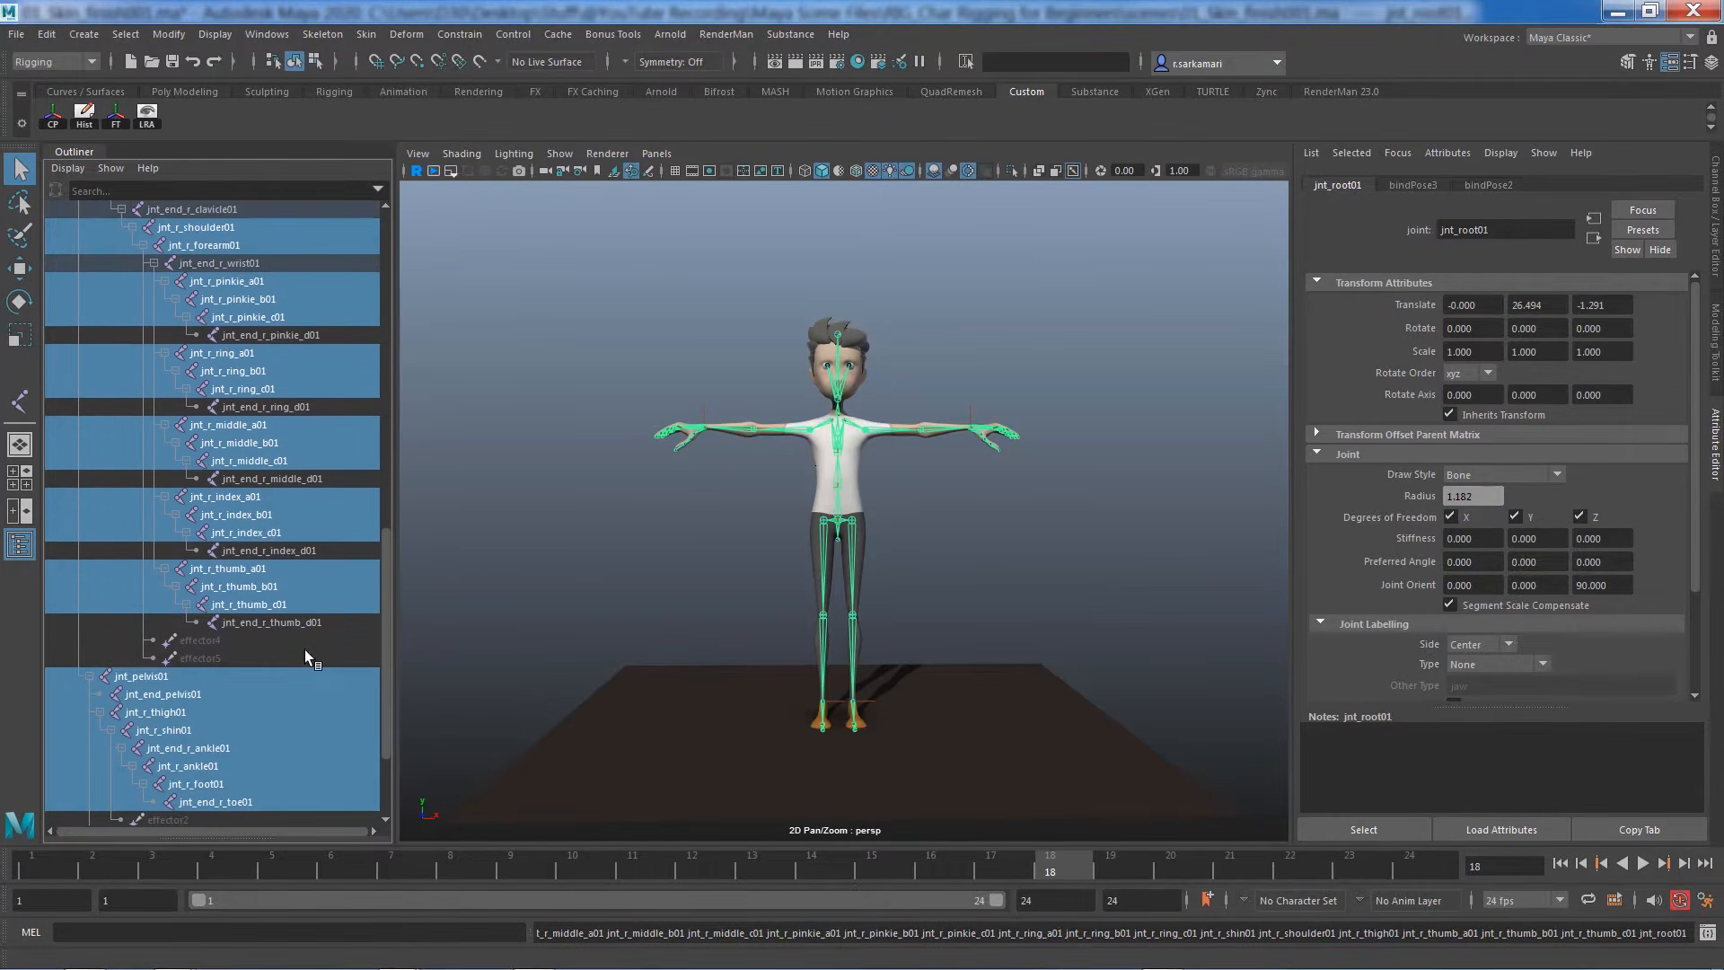
# Deselect the ankle and toe end joints of both legs
pyautogui.scroll(-3, 216, 629)
pyautogui.keyDown('ctrl'); pyautogui.click(189, 603); pyautogui.keyUp('ctrl')
pyautogui.keyDown('ctrl'); pyautogui.click(215, 658); pyautogui.keyUp('ctrl')
pyautogui.keyDown('ctrl'); pyautogui.click(187, 729); pyautogui.keyUp('ctrl')
pyautogui.keyDown('ctrl'); pyautogui.click(216, 783); pyautogui.keyUp('ctrl')
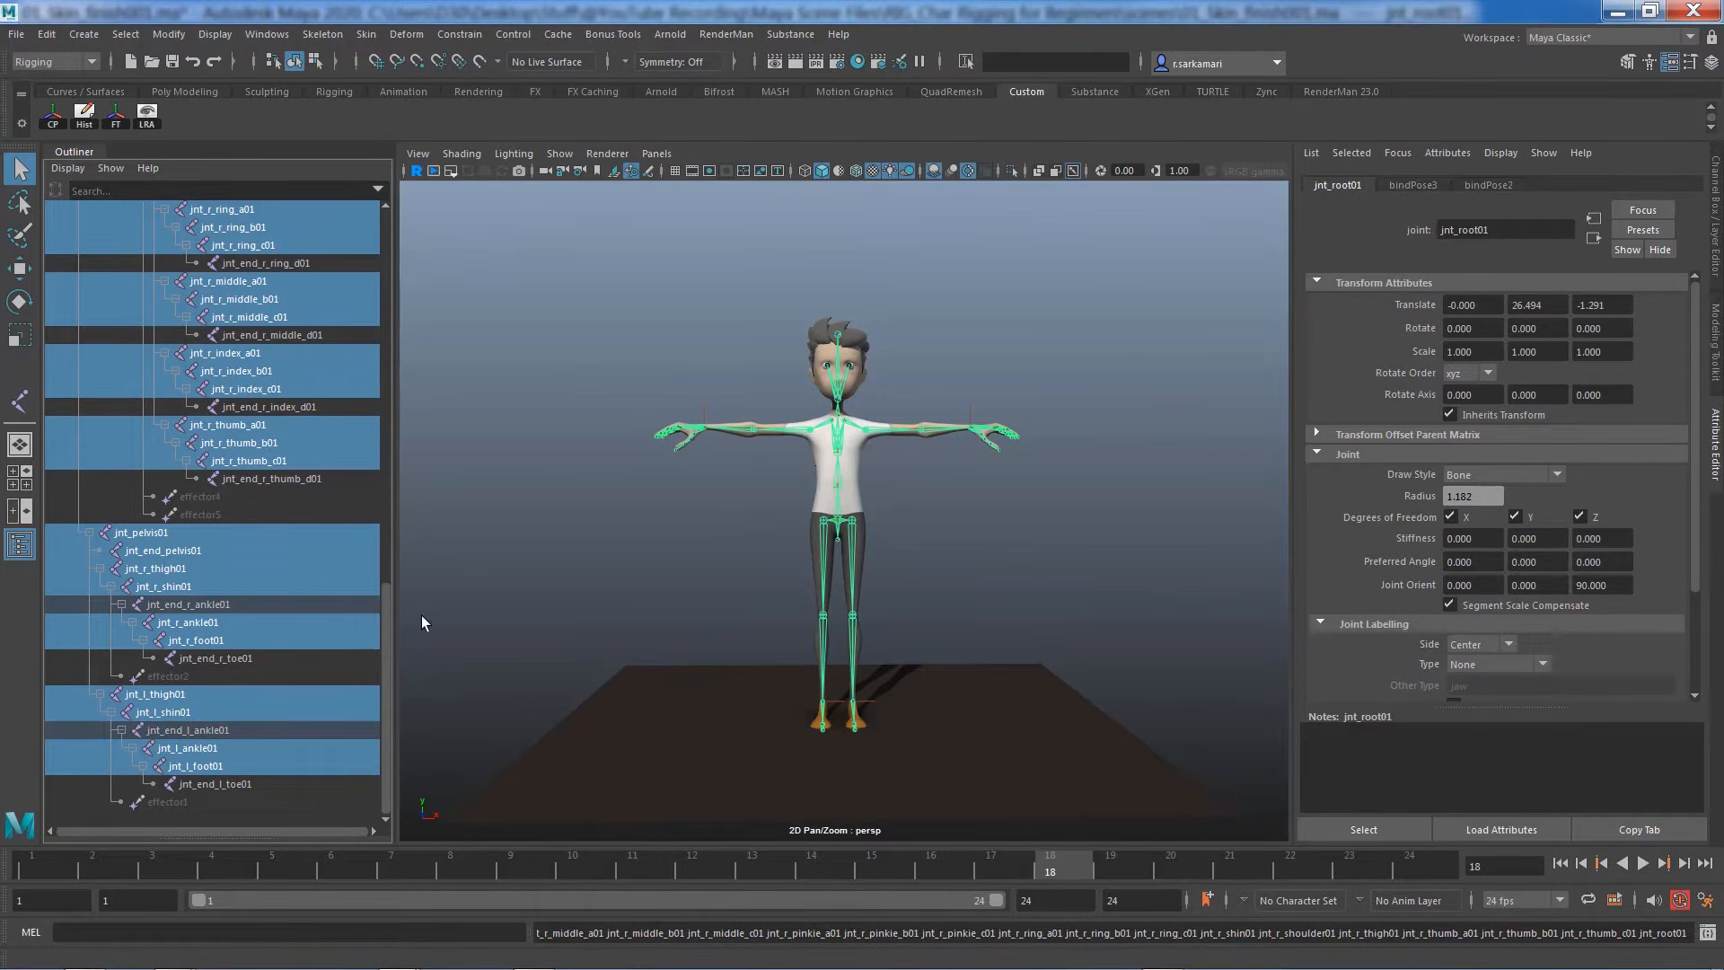
# Add the character's body mesh to the joint selection and open the Bind Skin options
pyautogui.moveTo(380, 635); pyautogui.dragTo(373, 300)
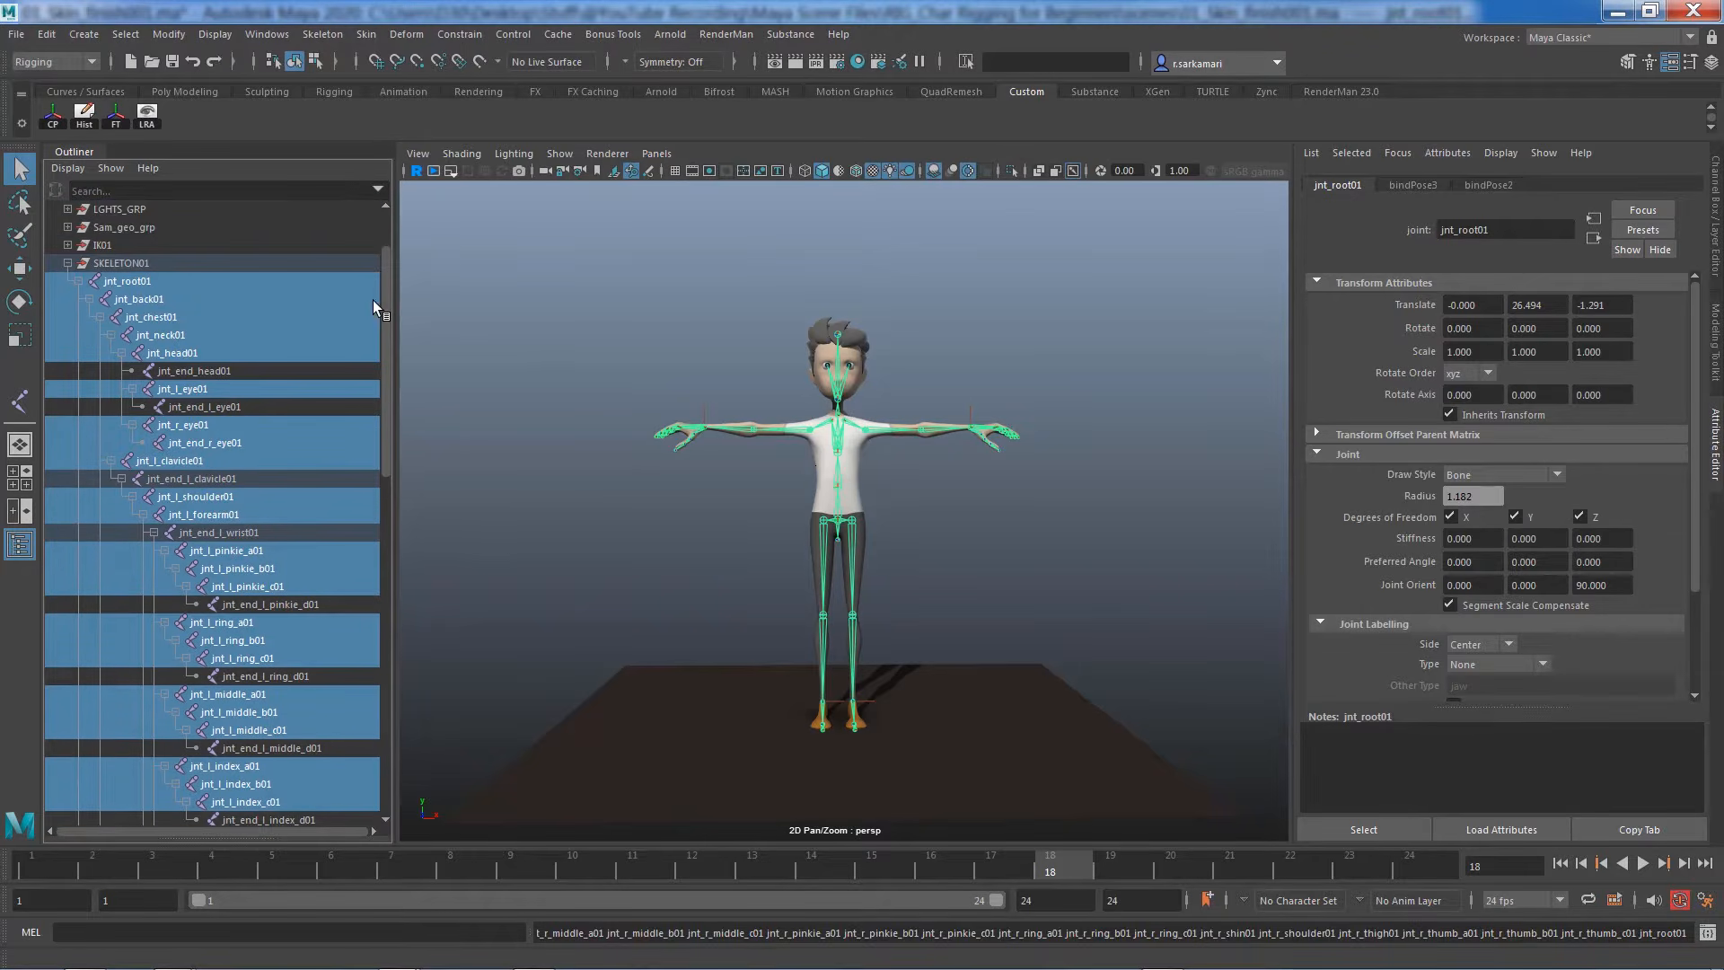
pyautogui.keyDown('shift'); pyautogui.click(832, 686); pyautogui.keyUp('shift')
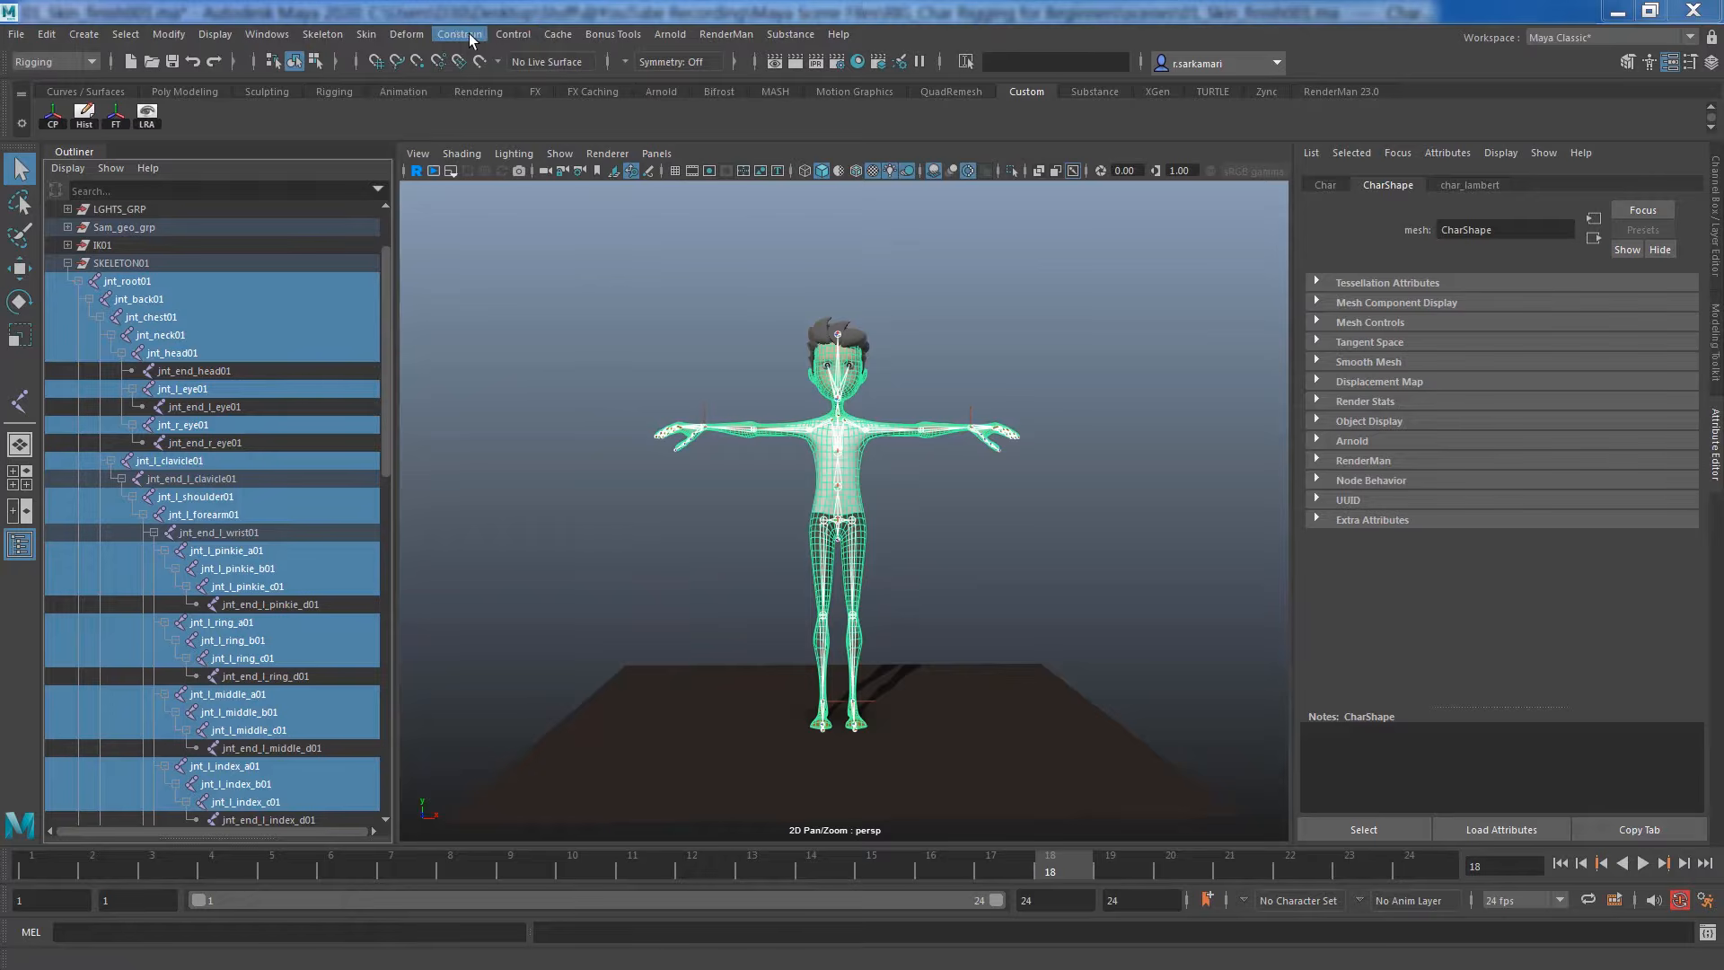
pyautogui.click(375, 36)
pyautogui.click(601, 79)
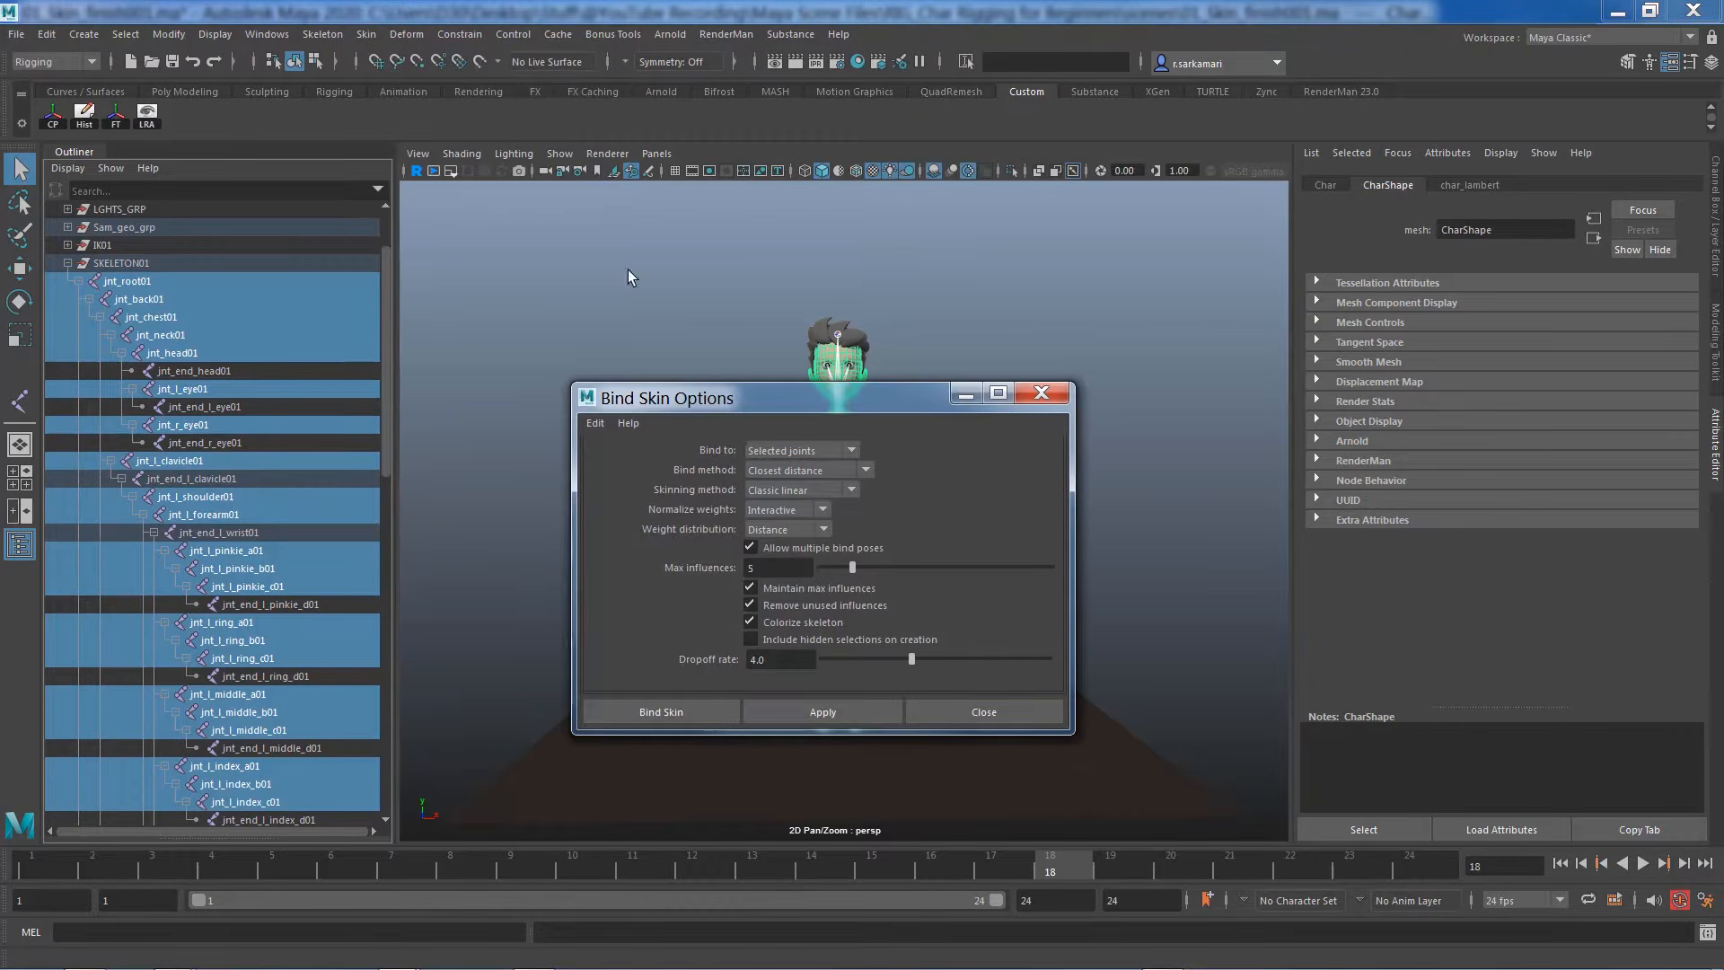
pyautogui.moveTo(729, 416); pyautogui.dragTo(704, 300)
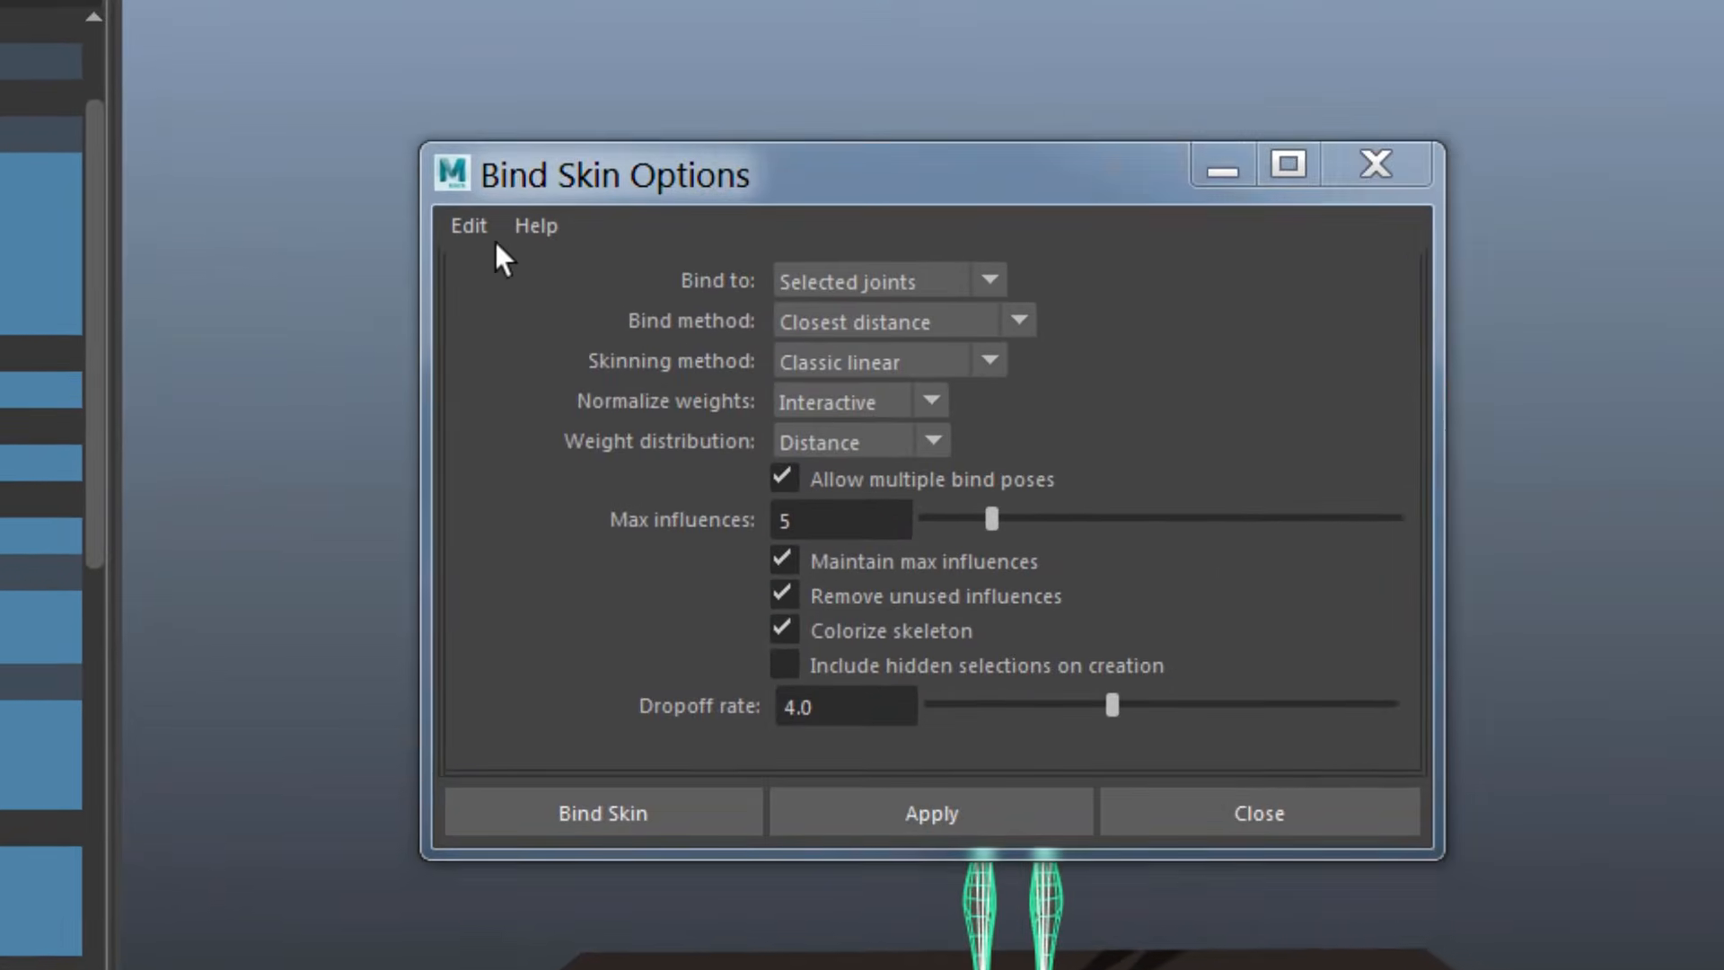
# Reset the Bind Skin settings to their defaults and choose Selected joints as the bind target
pyautogui.click(500, 250)
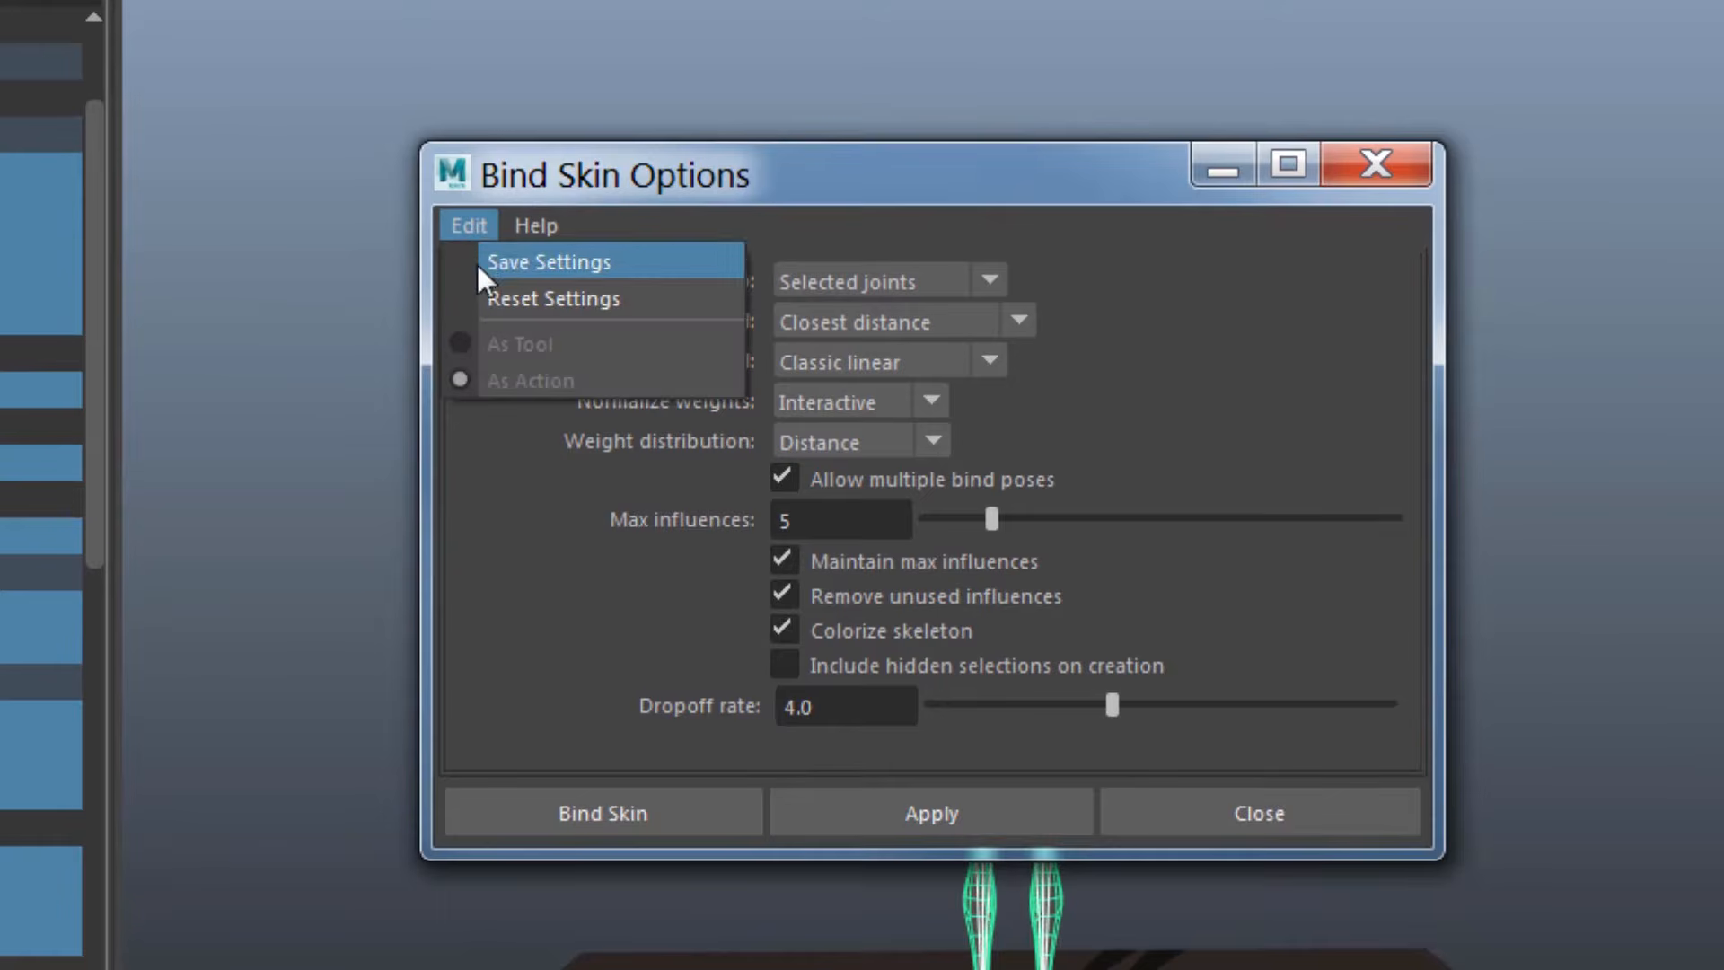
pyautogui.click(496, 296)
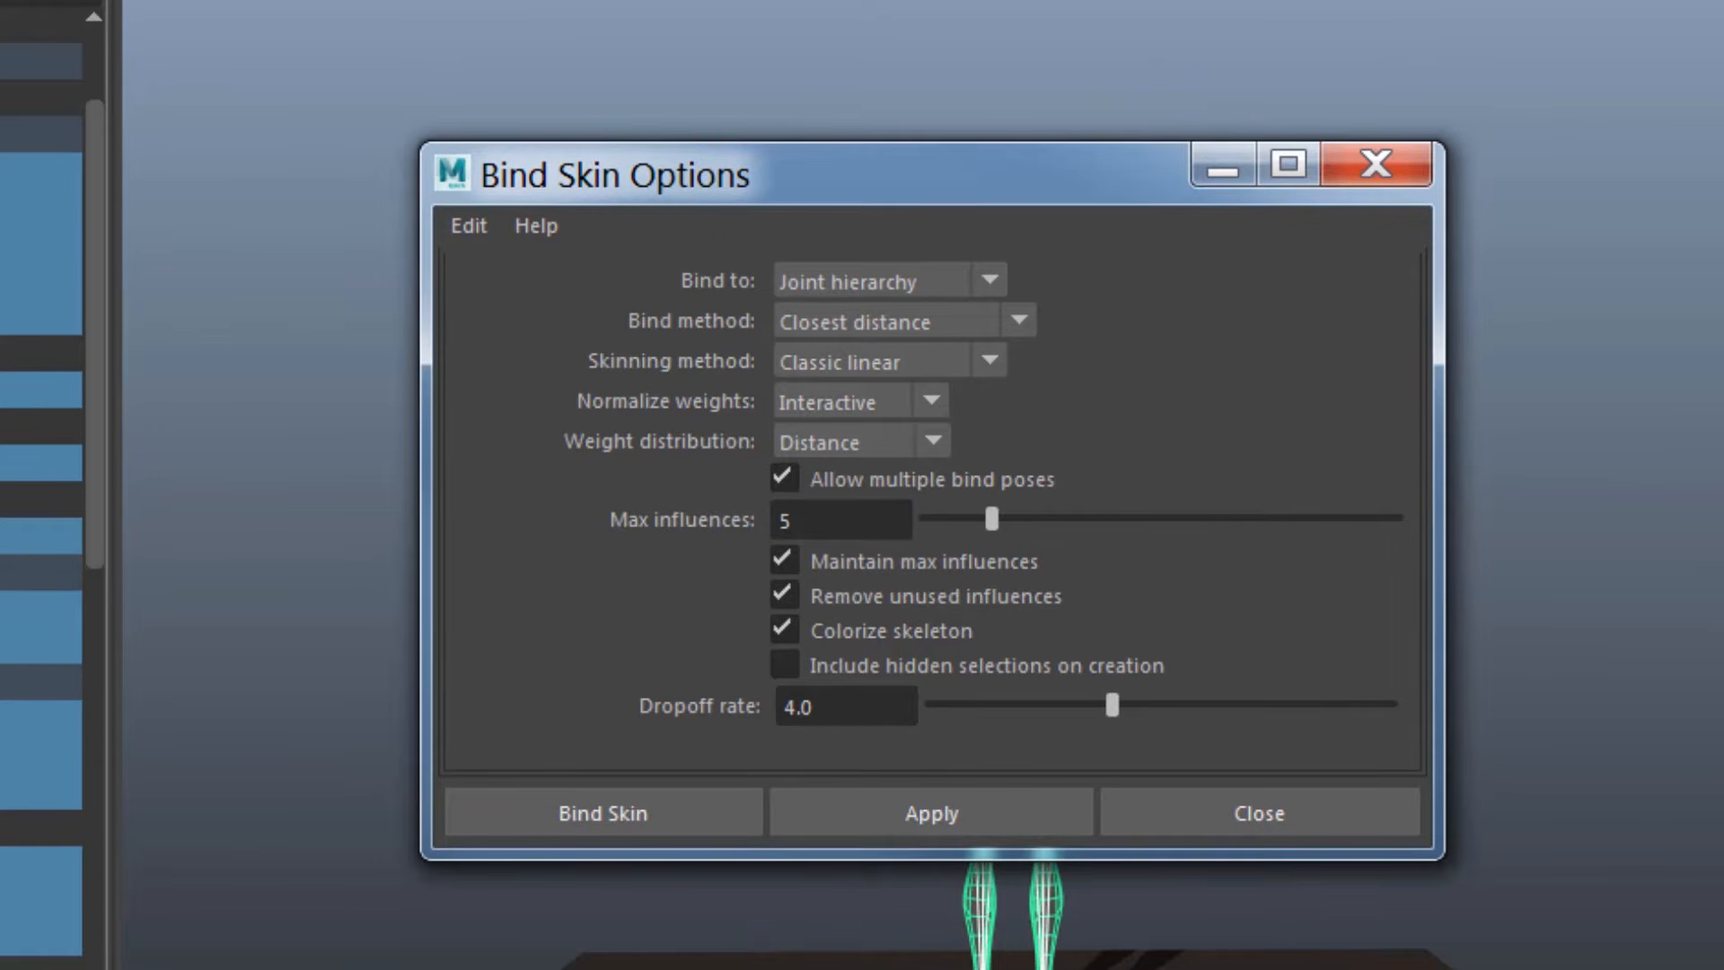
pyautogui.click(898, 282)
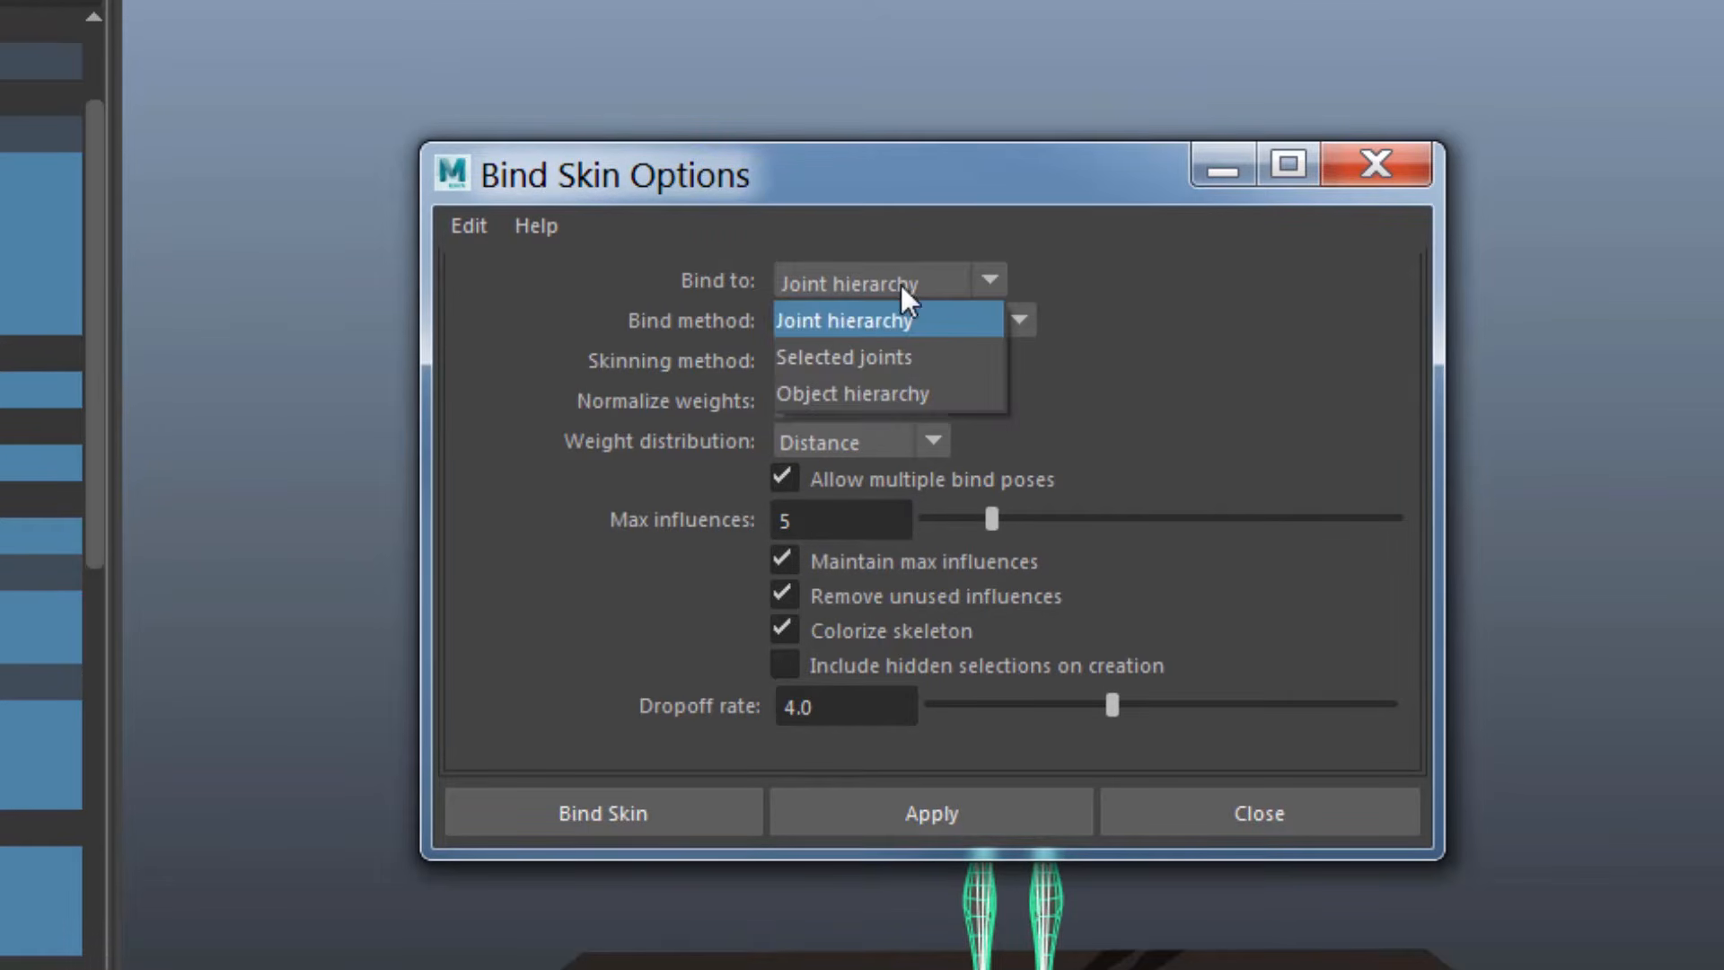
pyautogui.click(874, 357)
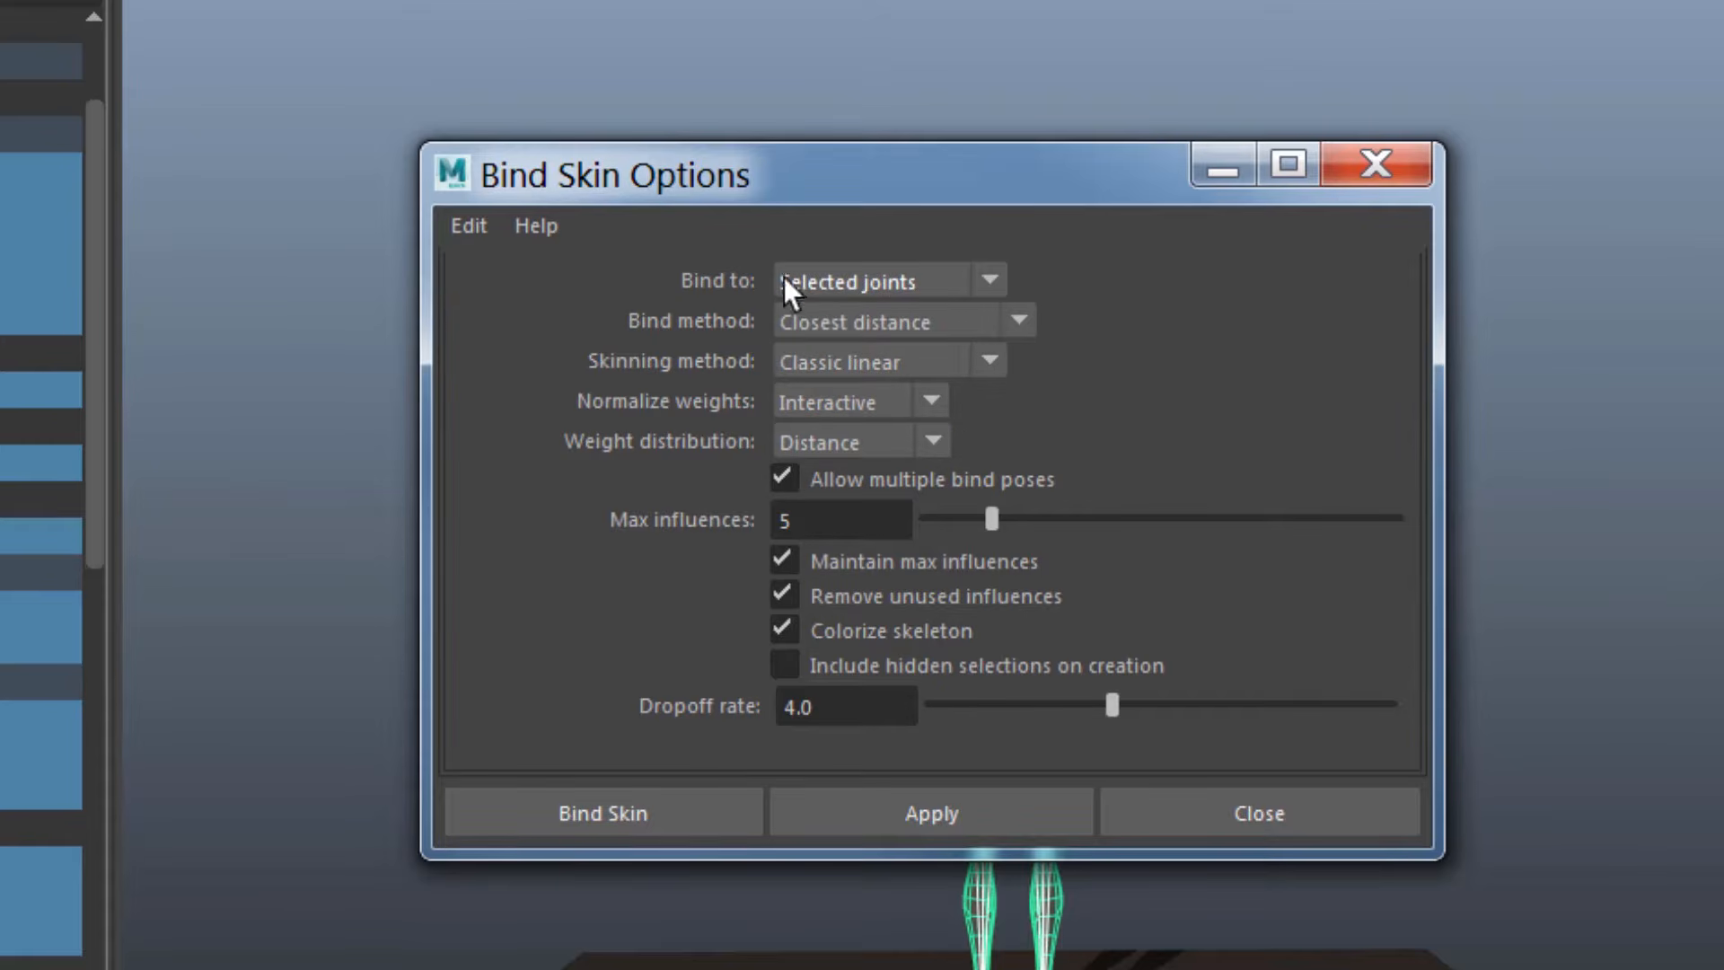
pyautogui.click(827, 286)
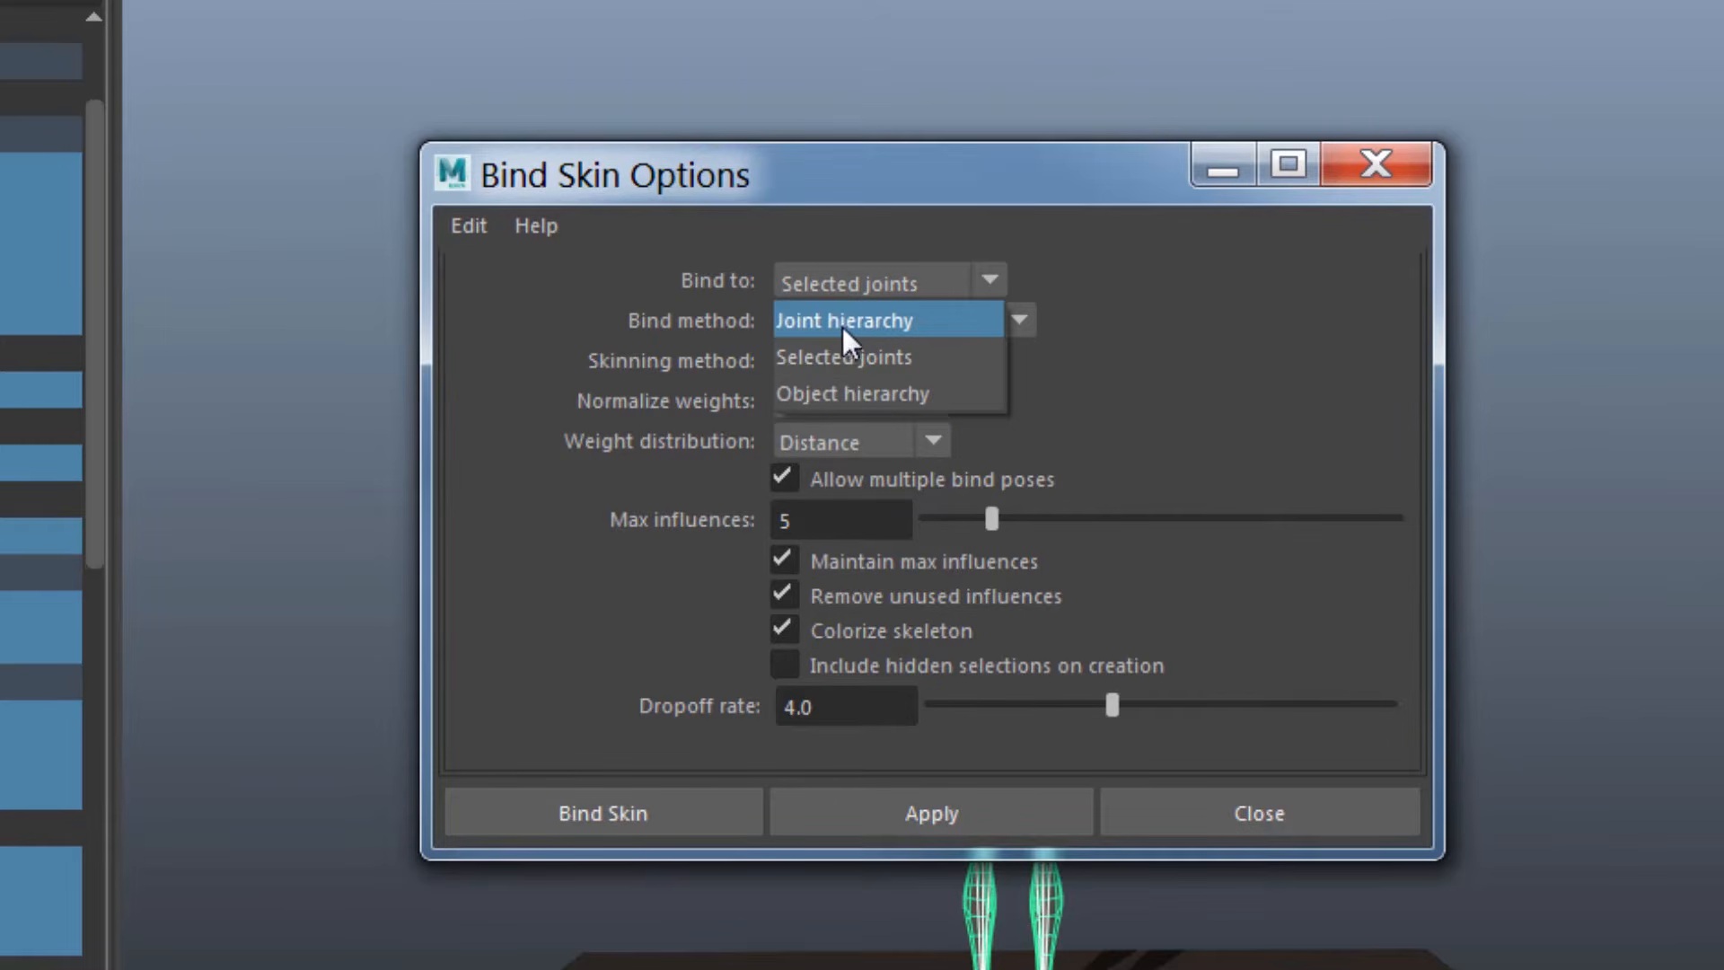
pyautogui.click(846, 281)
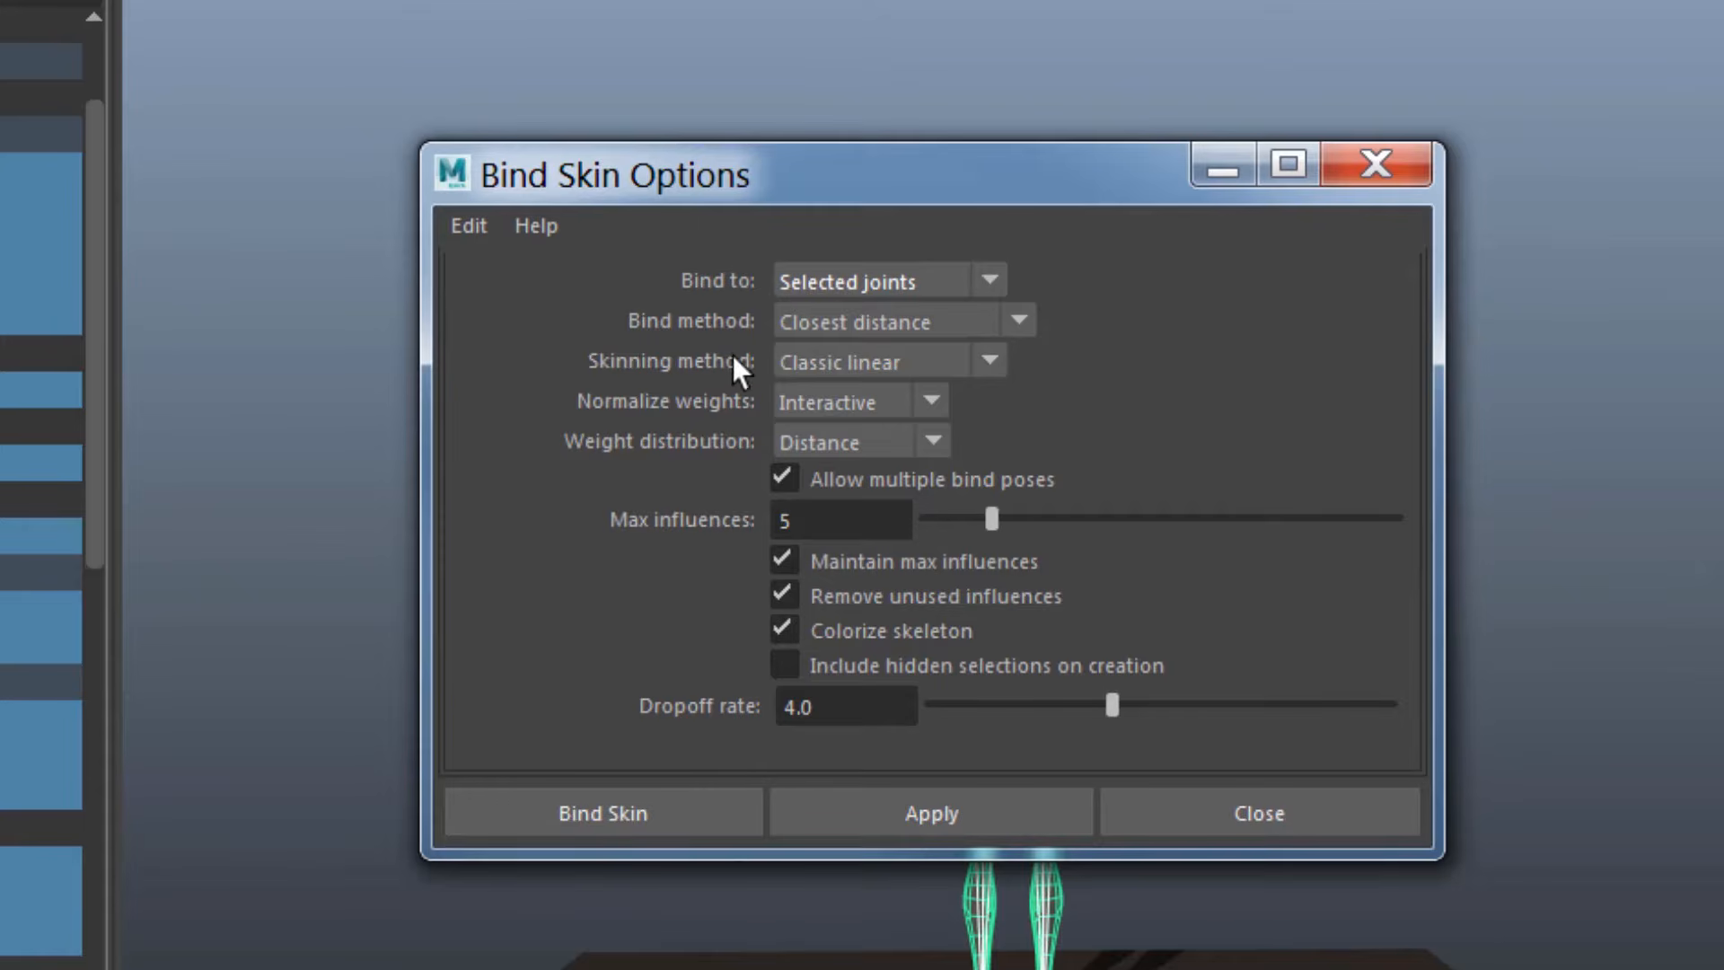
# Set the bind method to Heat Map
pyautogui.click(904, 325)
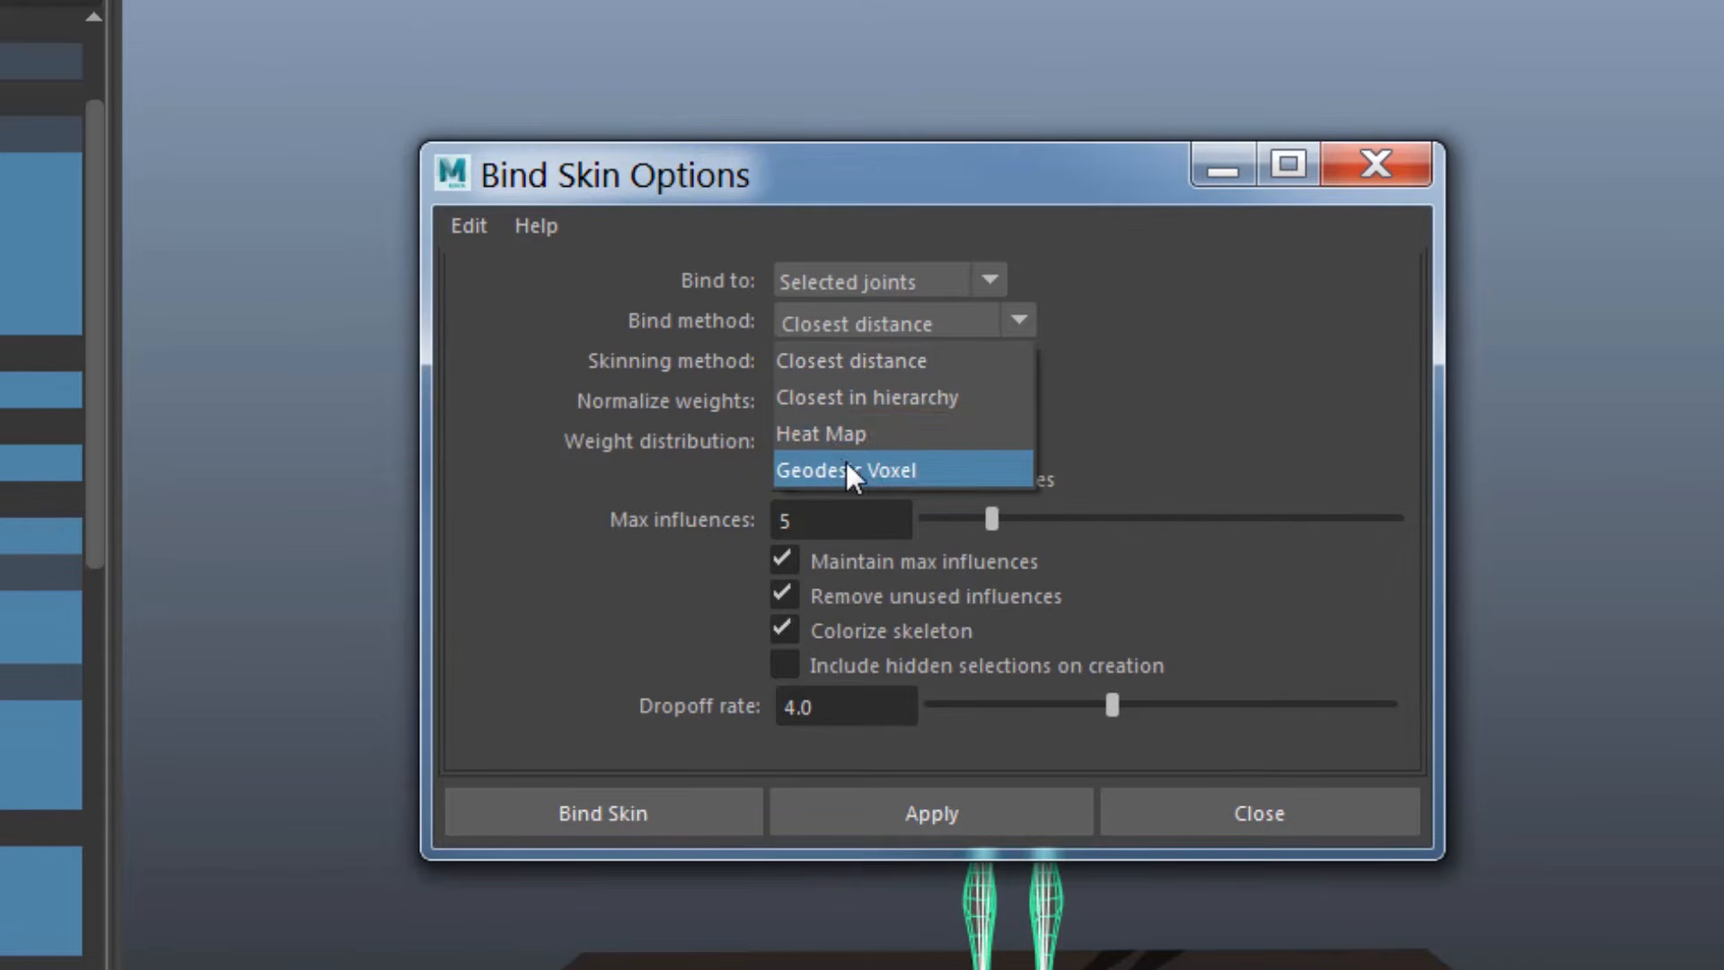
pyautogui.click(590, 581)
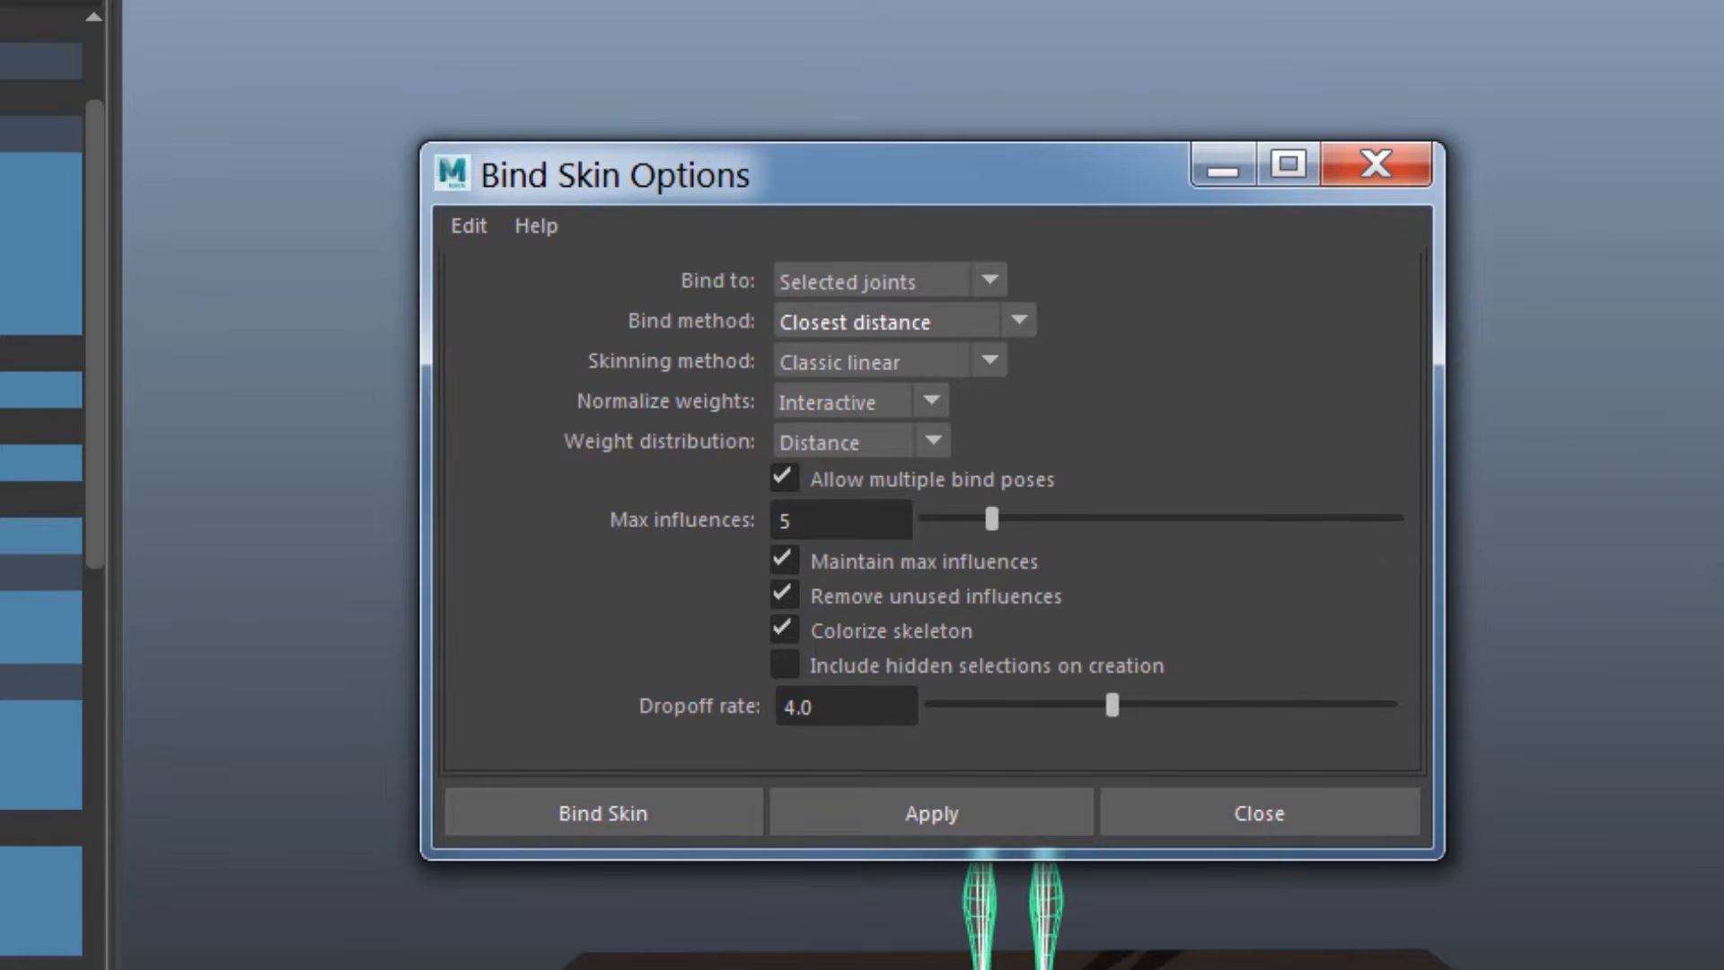
pyautogui.click(826, 336)
pyautogui.click(835, 431)
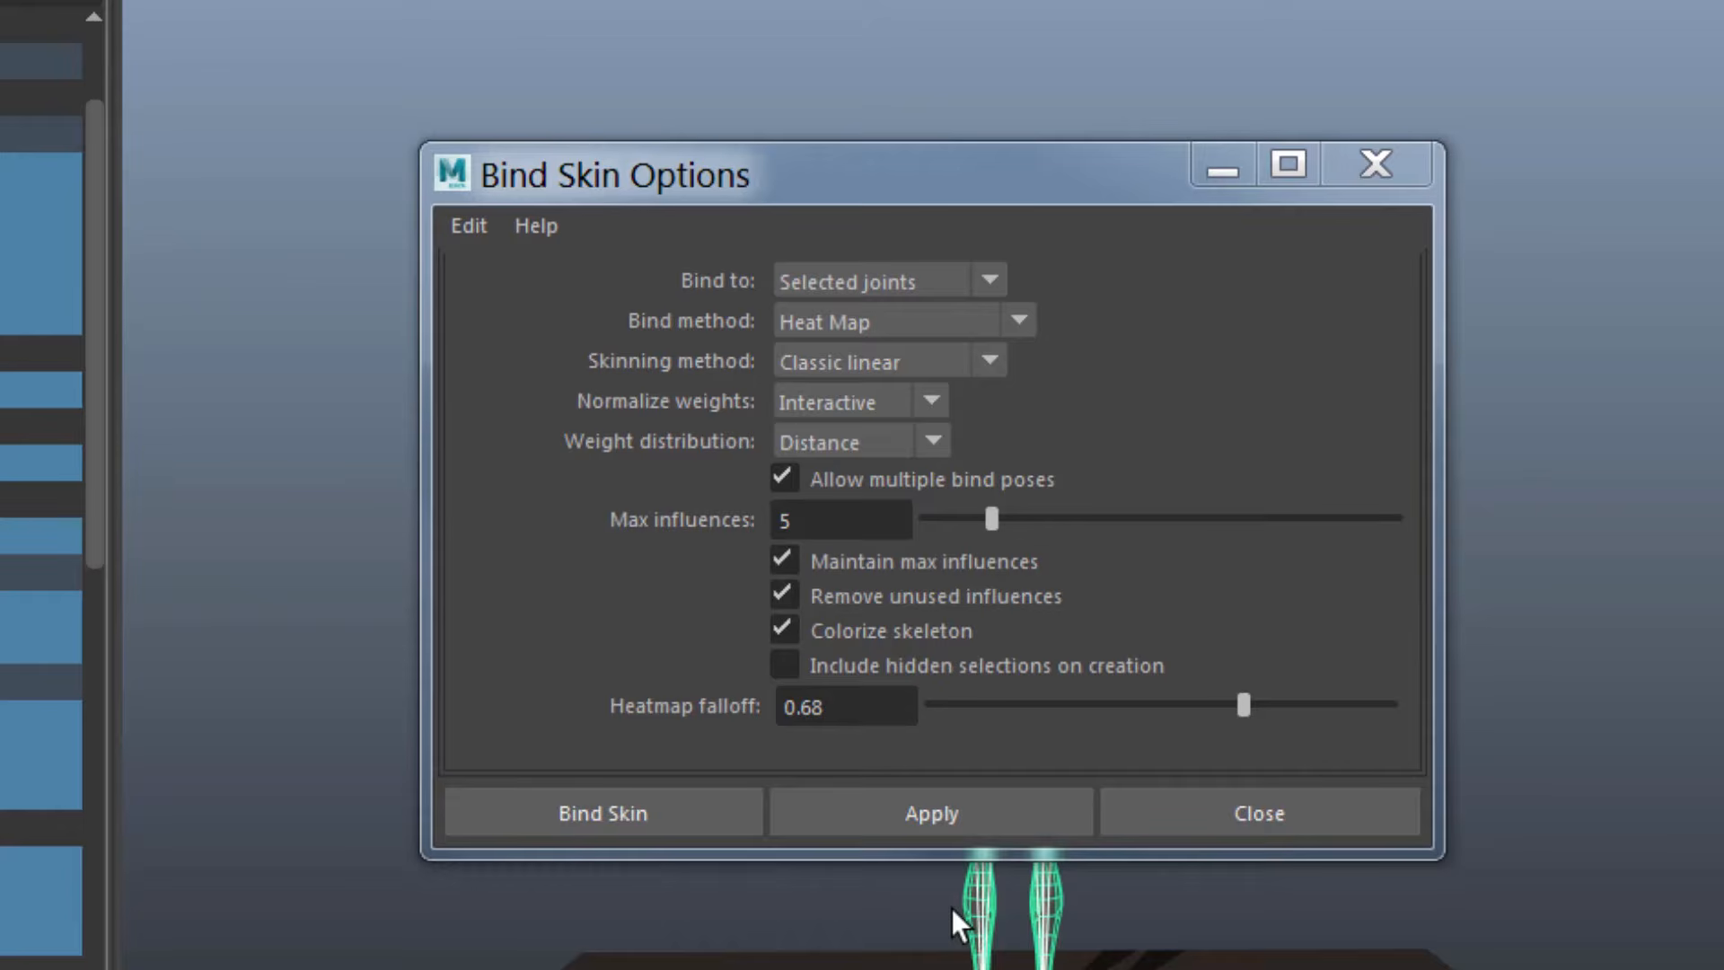
# Set the bind method to Geodesic Voxel
pyautogui.click(1012, 325)
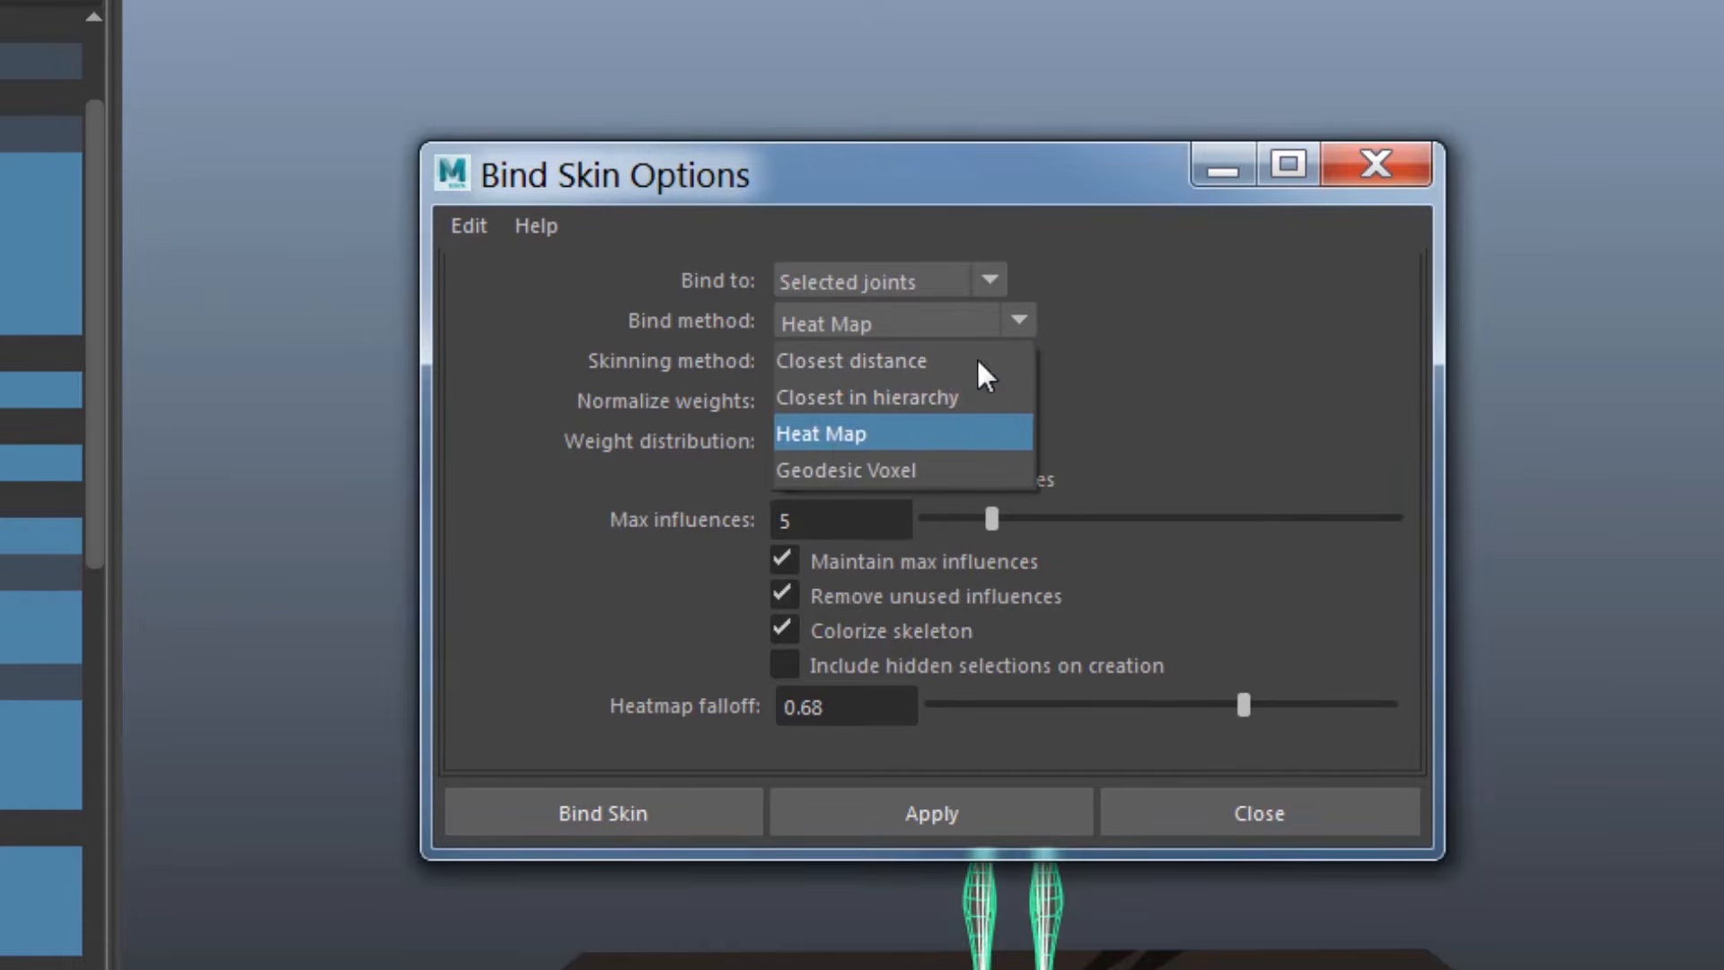
pyautogui.click(887, 471)
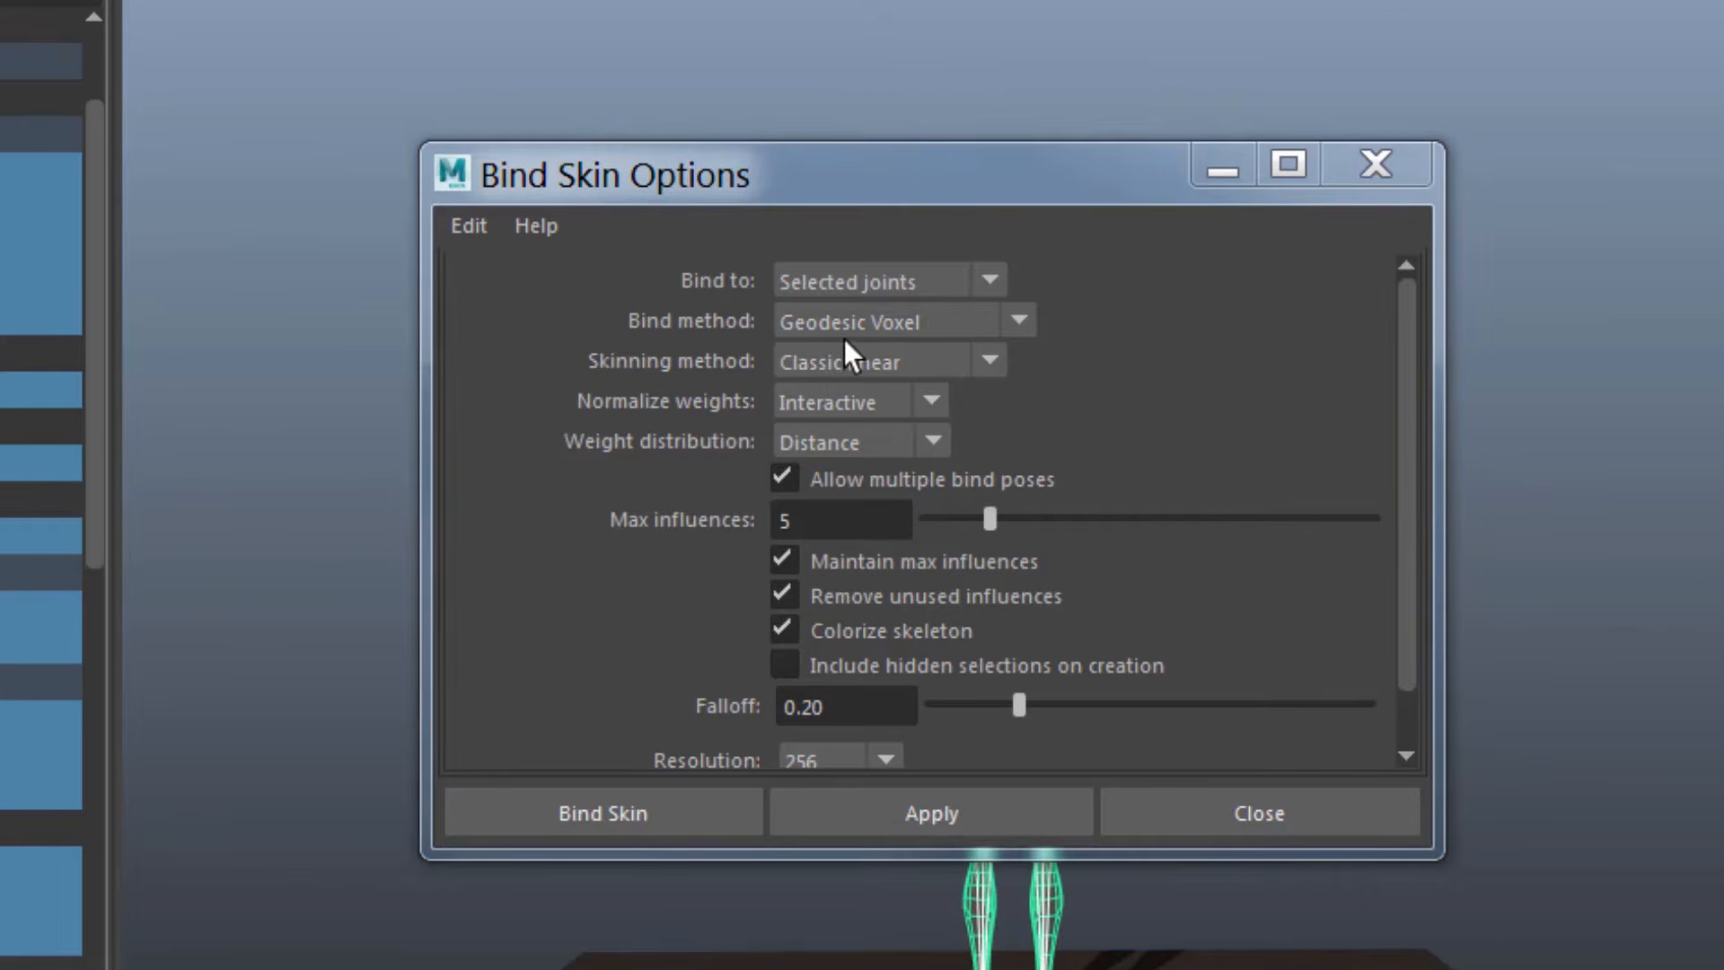
pyautogui.click(860, 319)
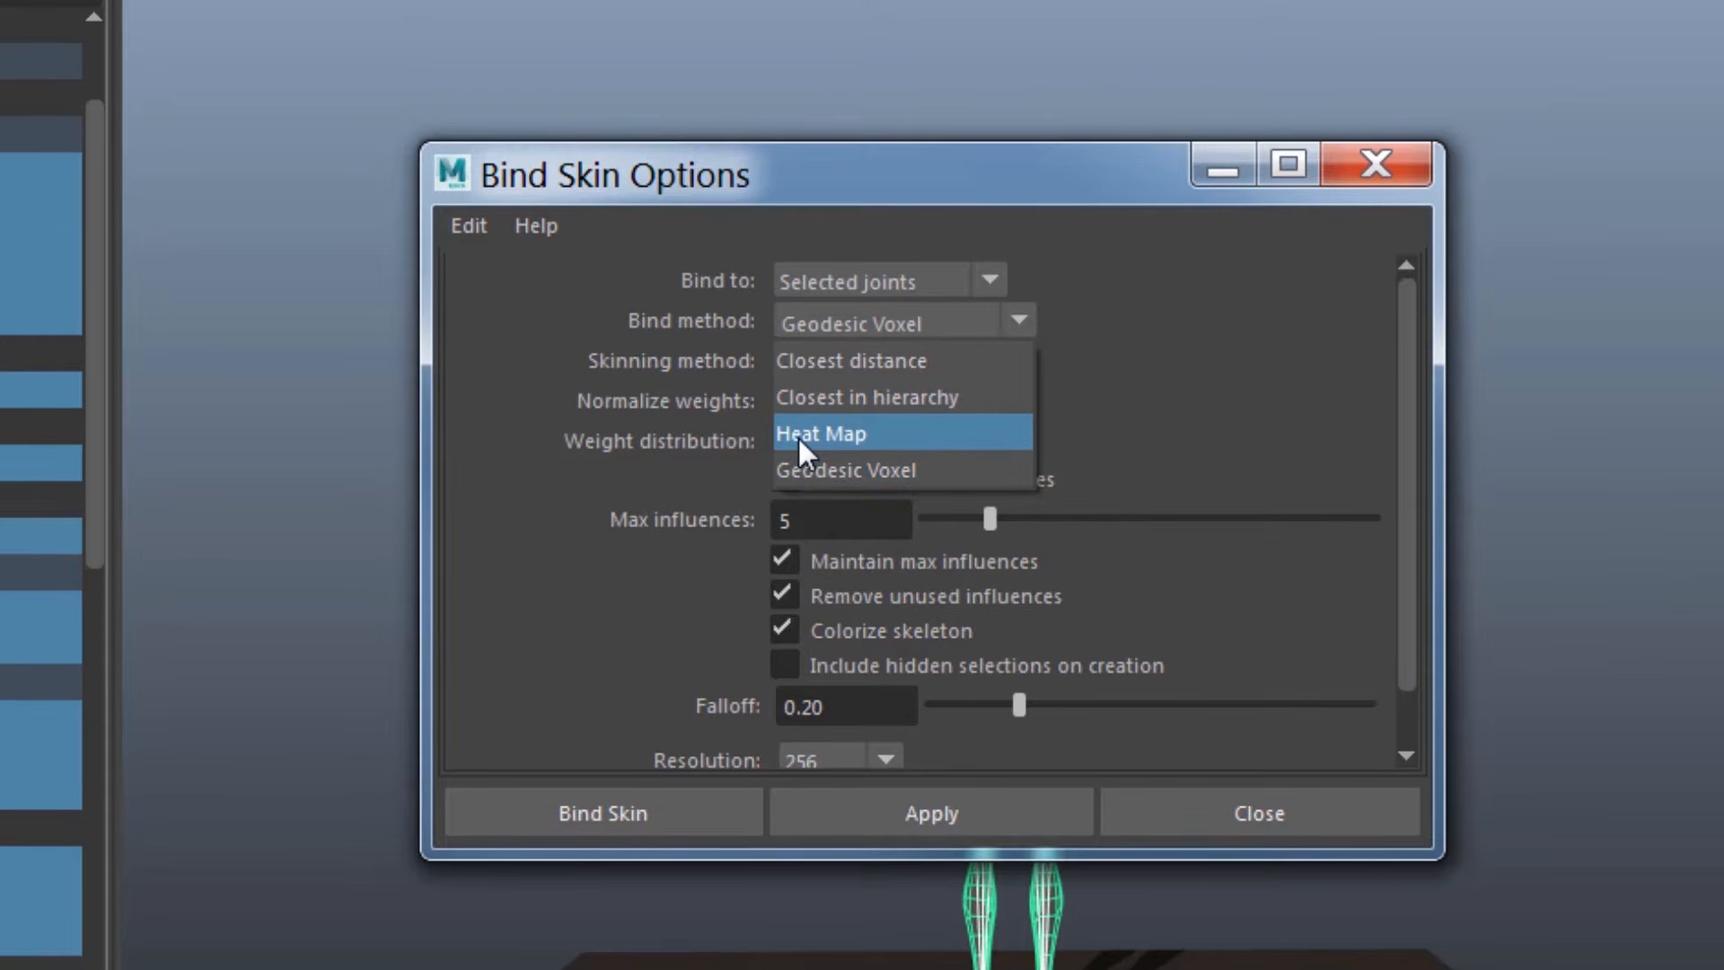
pyautogui.click(801, 470)
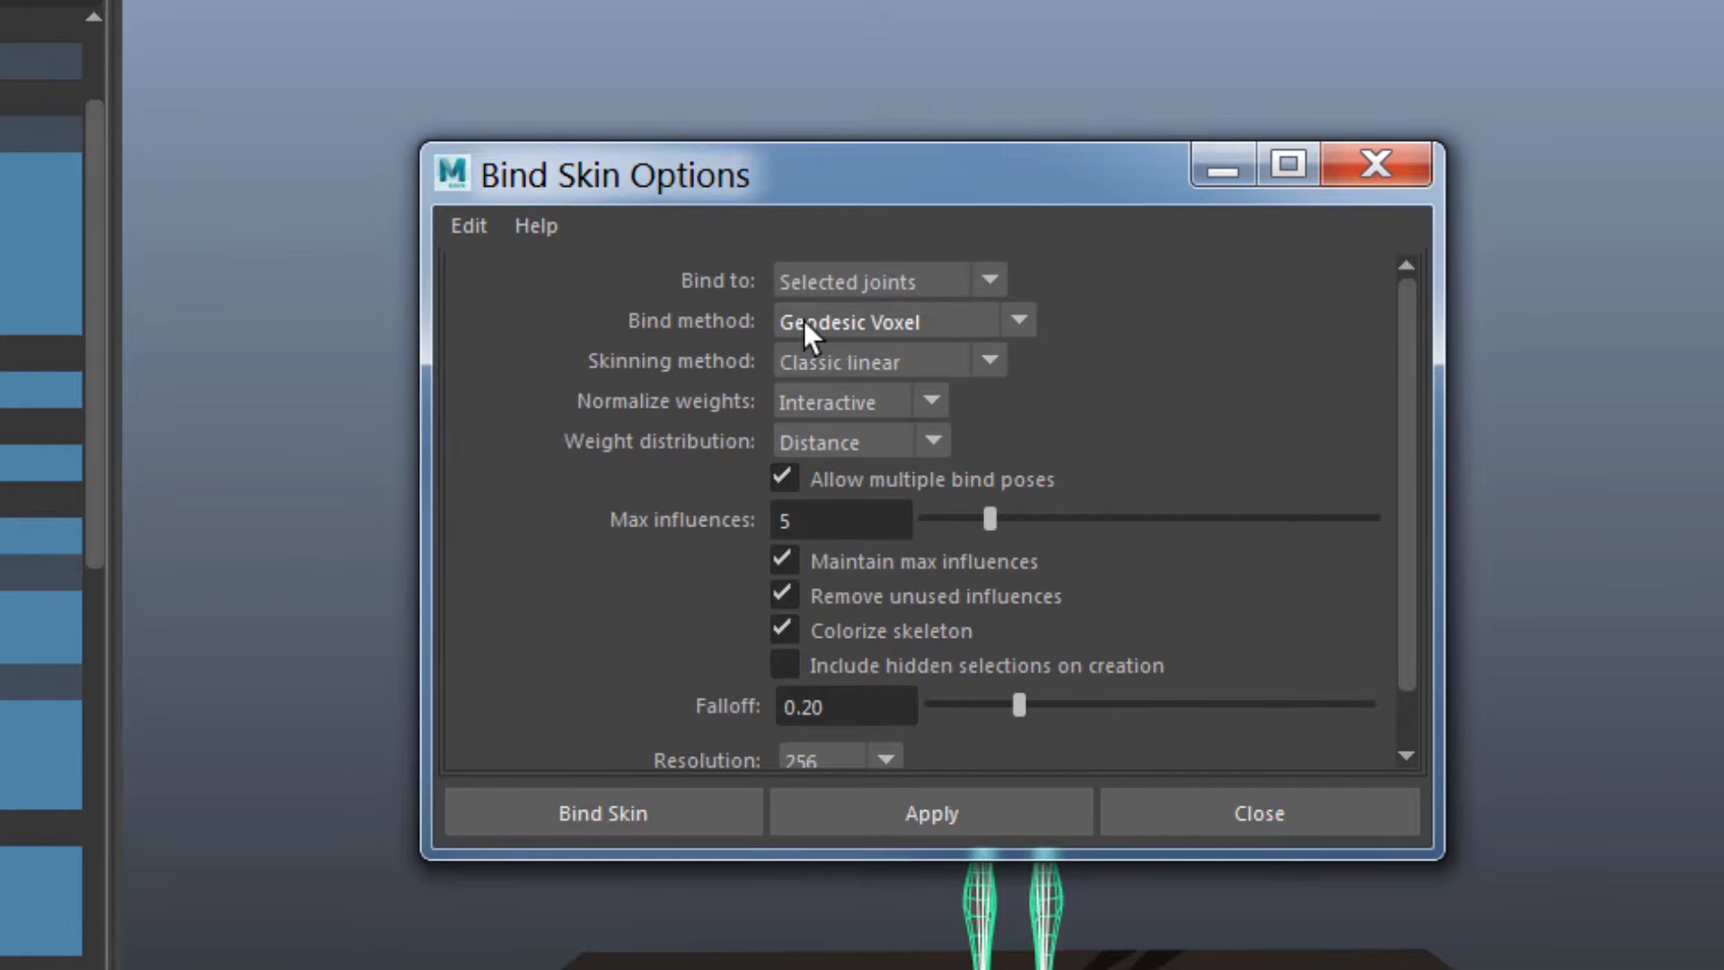
# Set the skinning method to Dual quaternion
pyautogui.click(893, 360)
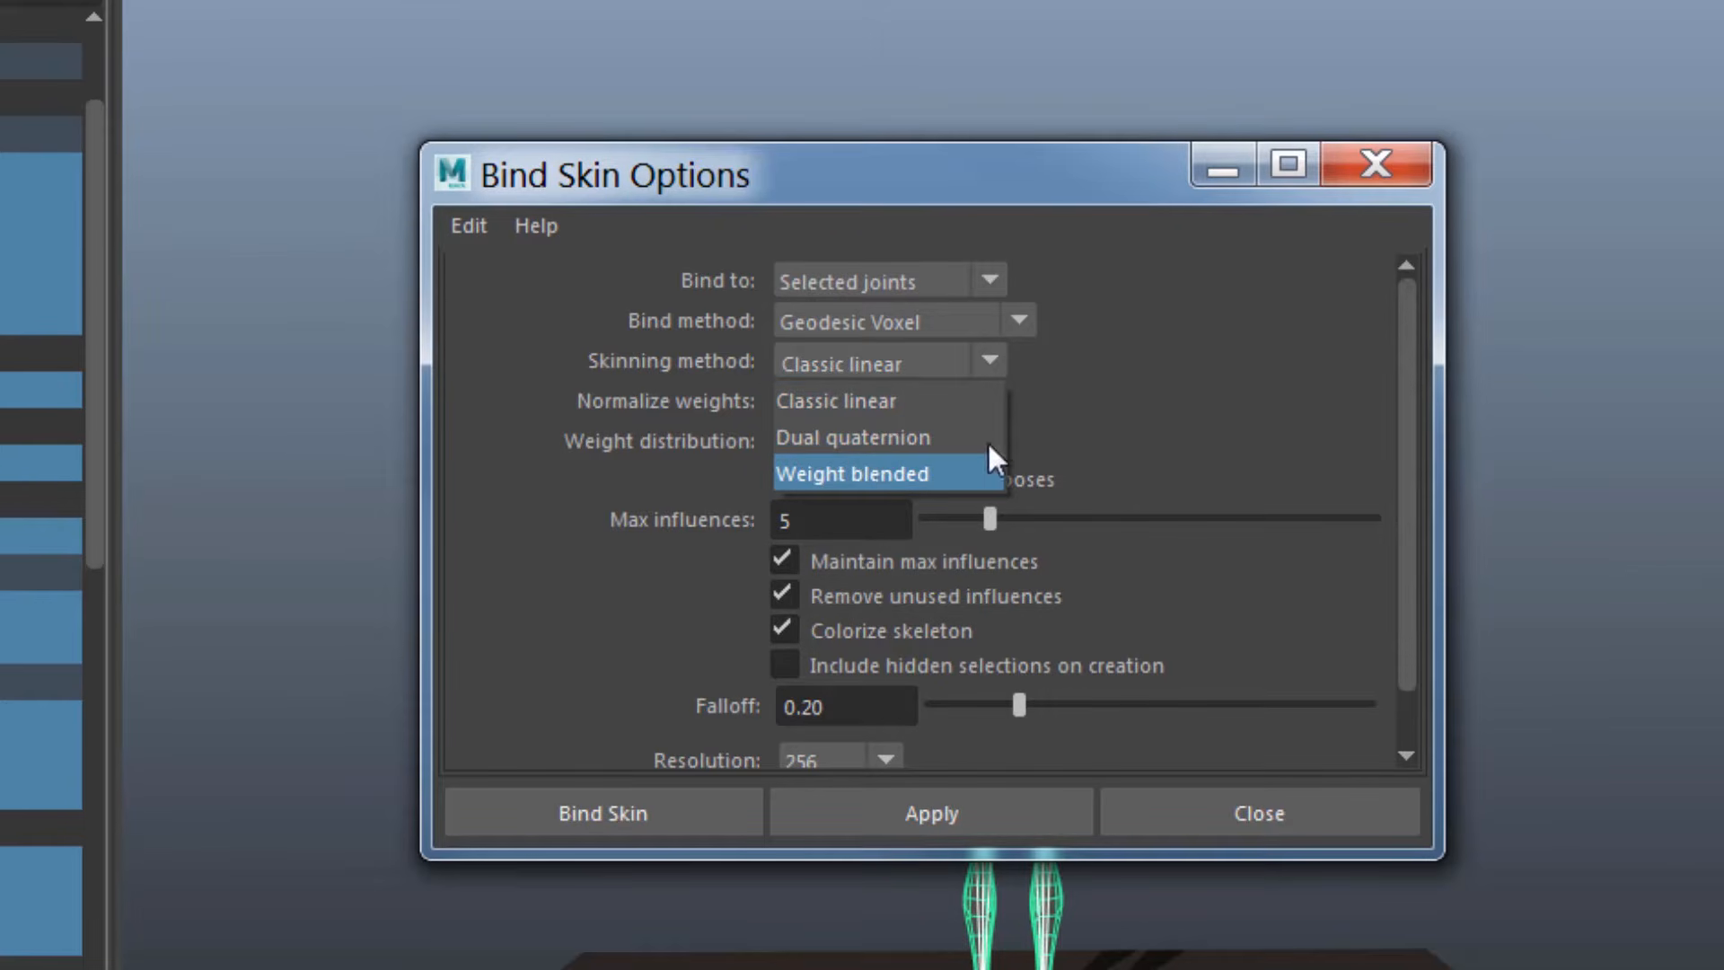
pyautogui.click(999, 361)
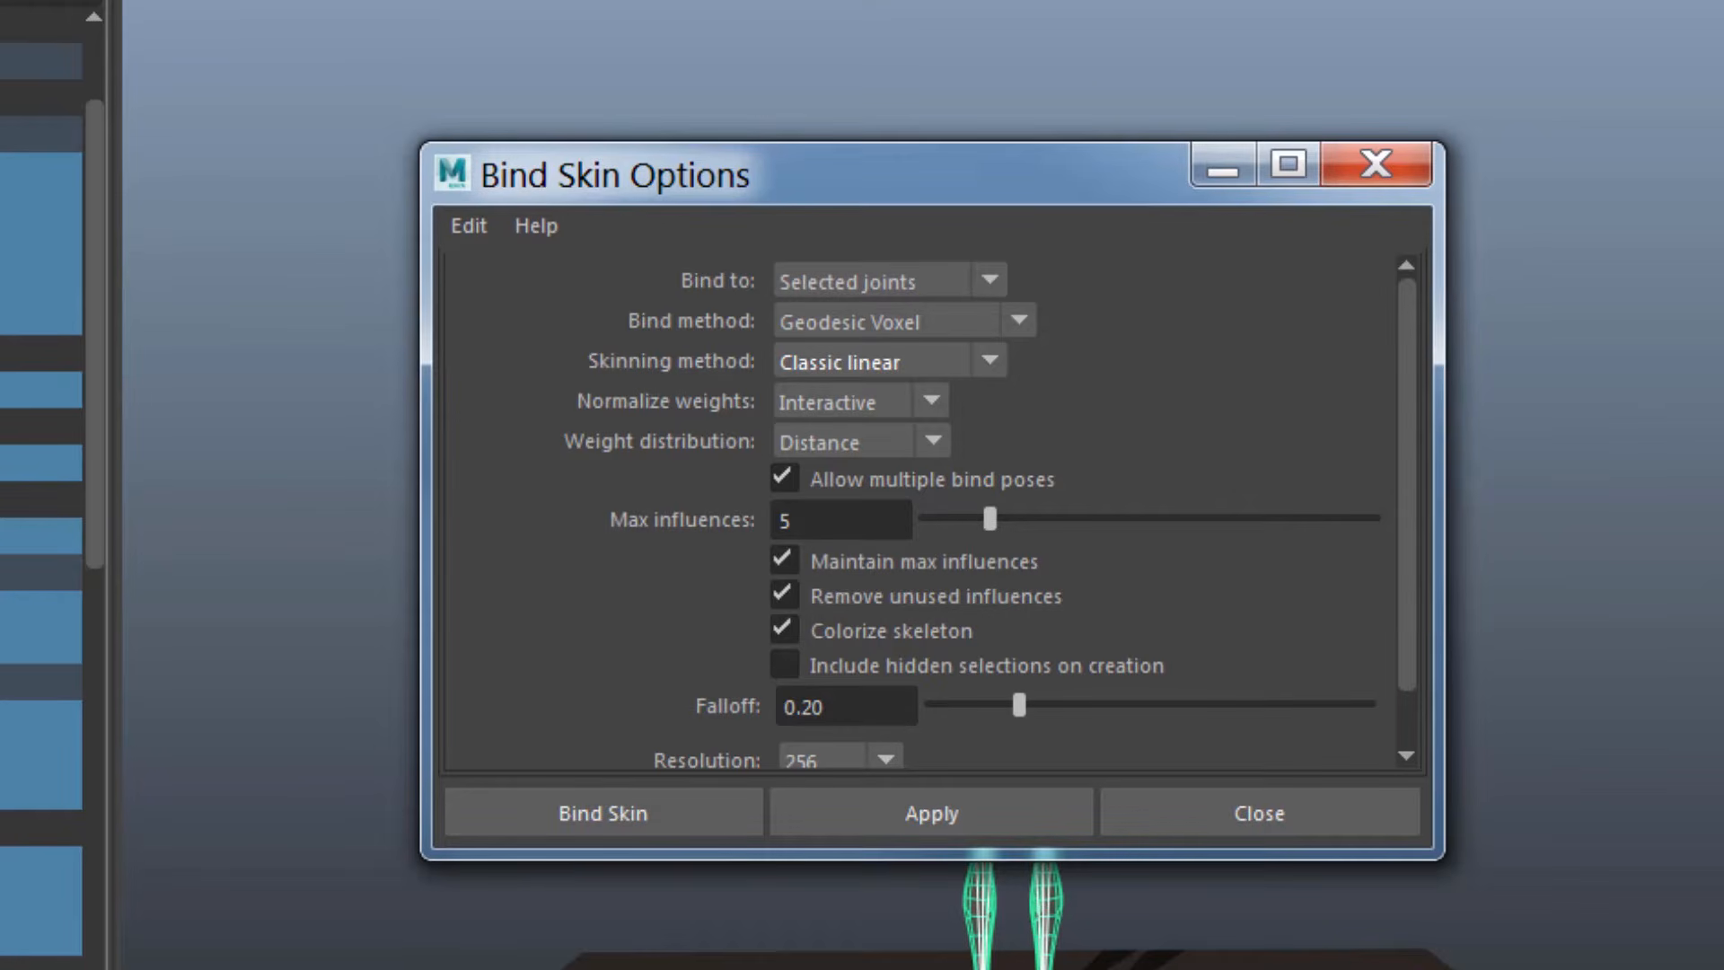
pyautogui.click(844, 362)
pyautogui.click(817, 435)
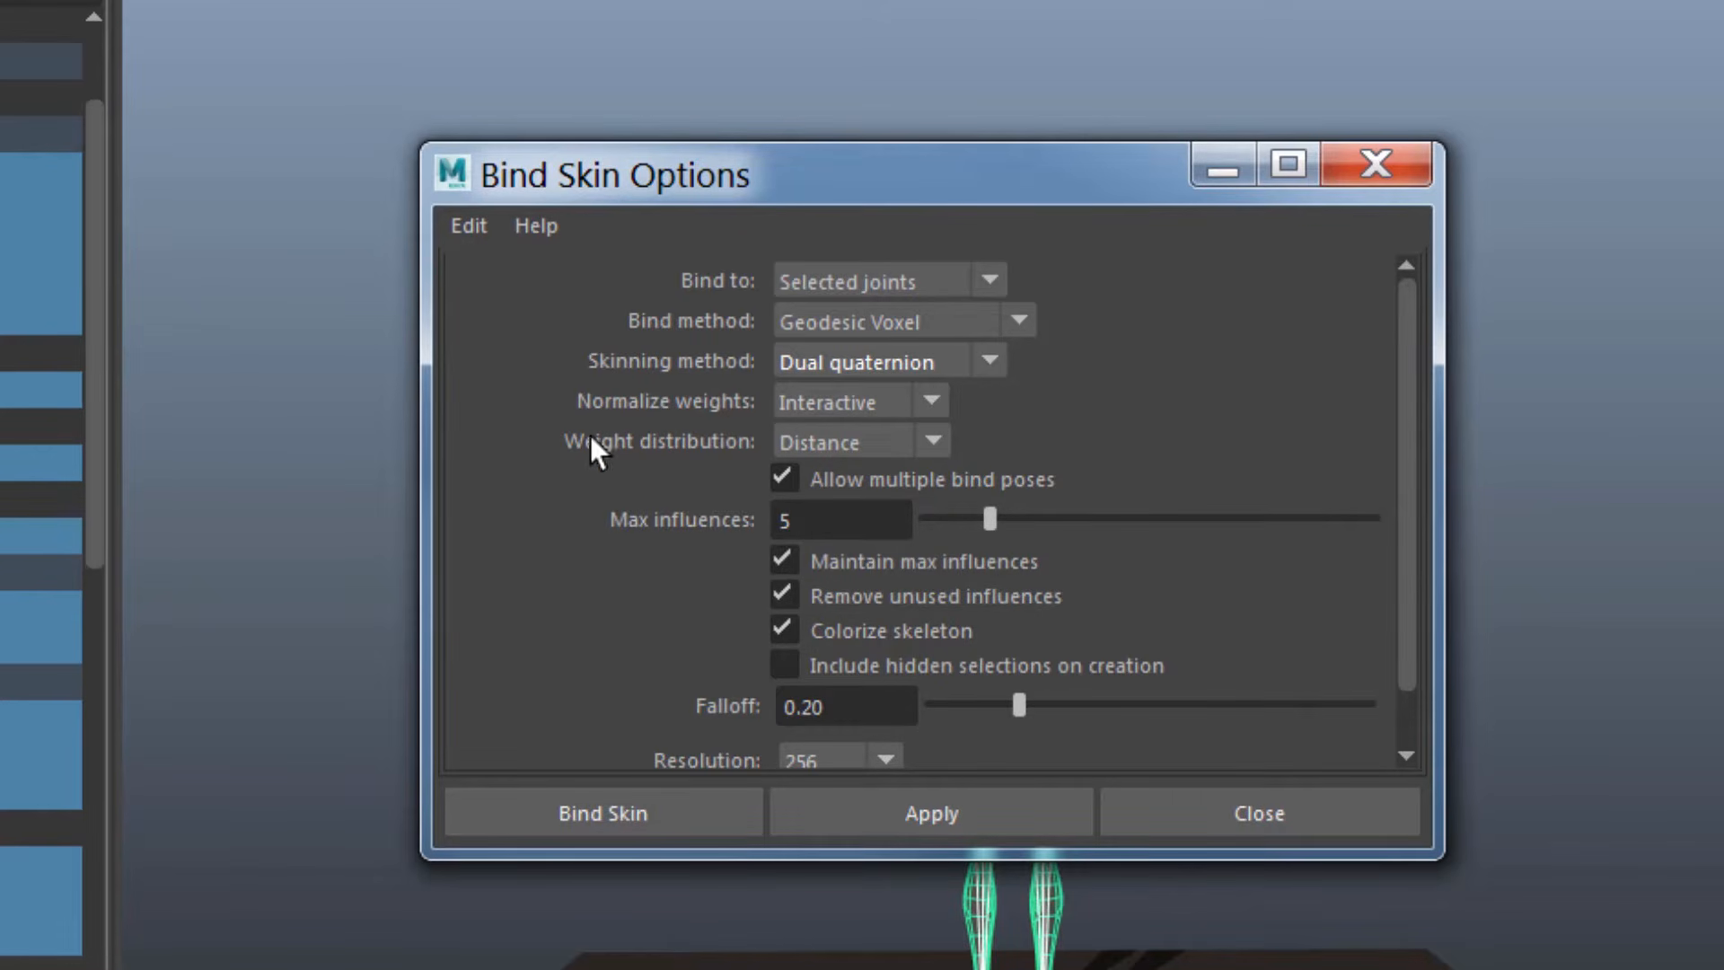
# Set the weight distribution to Neighbors and the max influences to 3
pyautogui.click(903, 443)
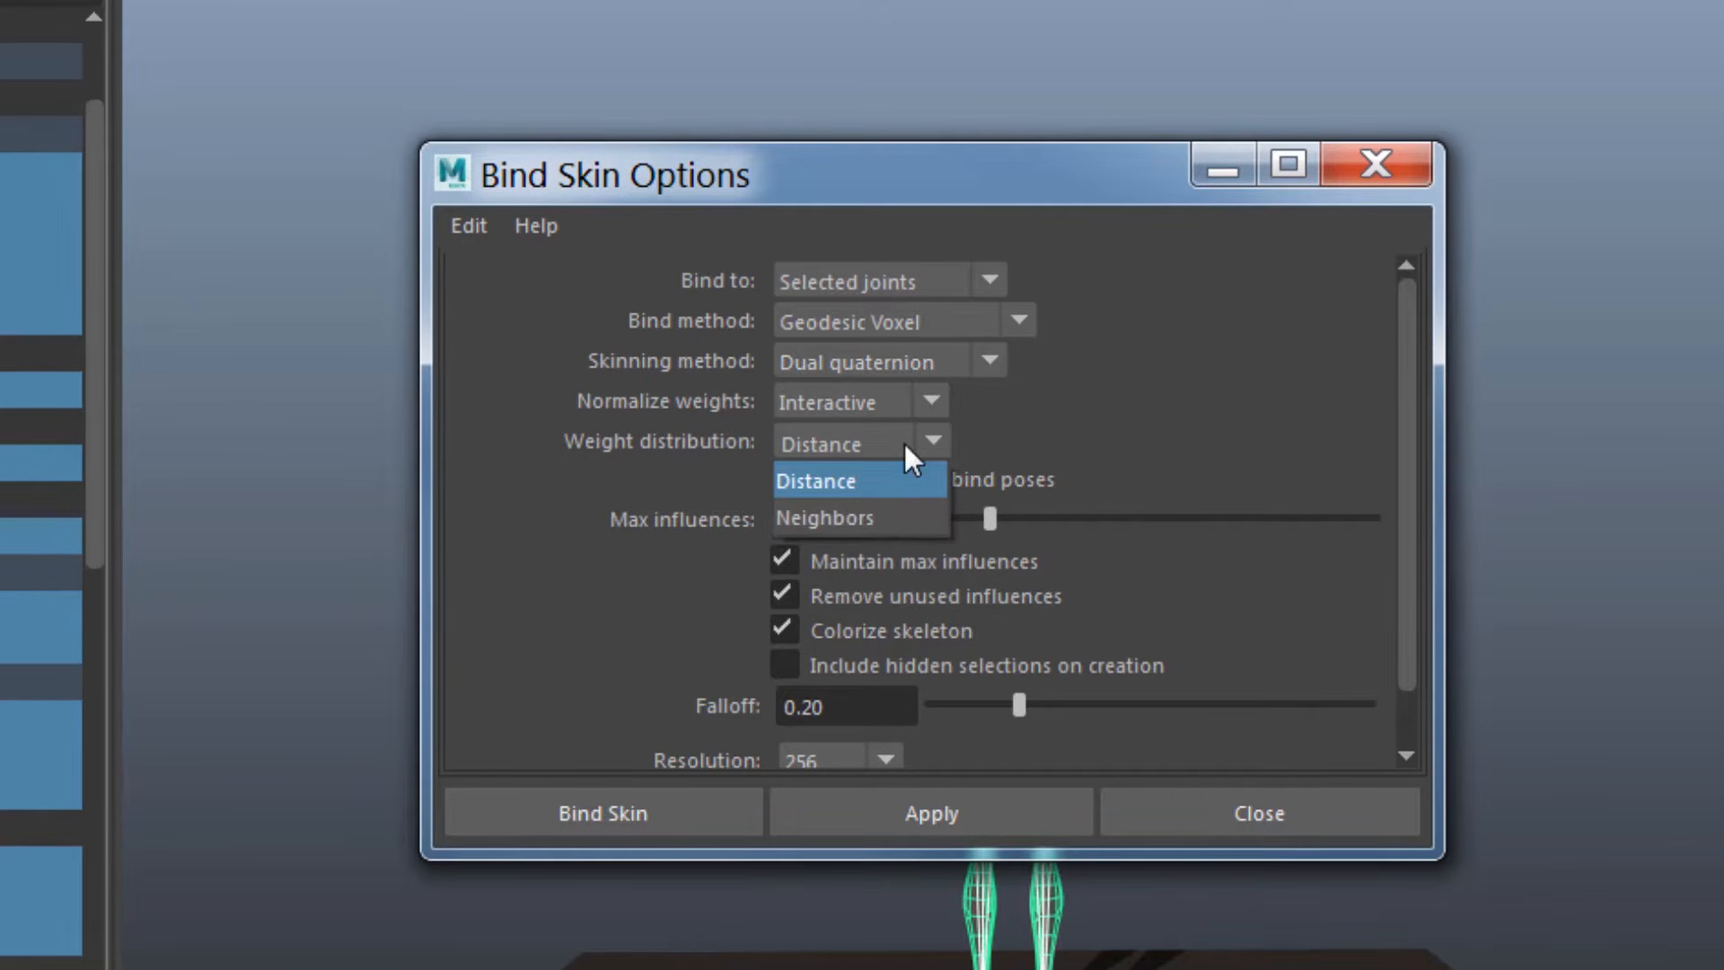
pyautogui.click(862, 519)
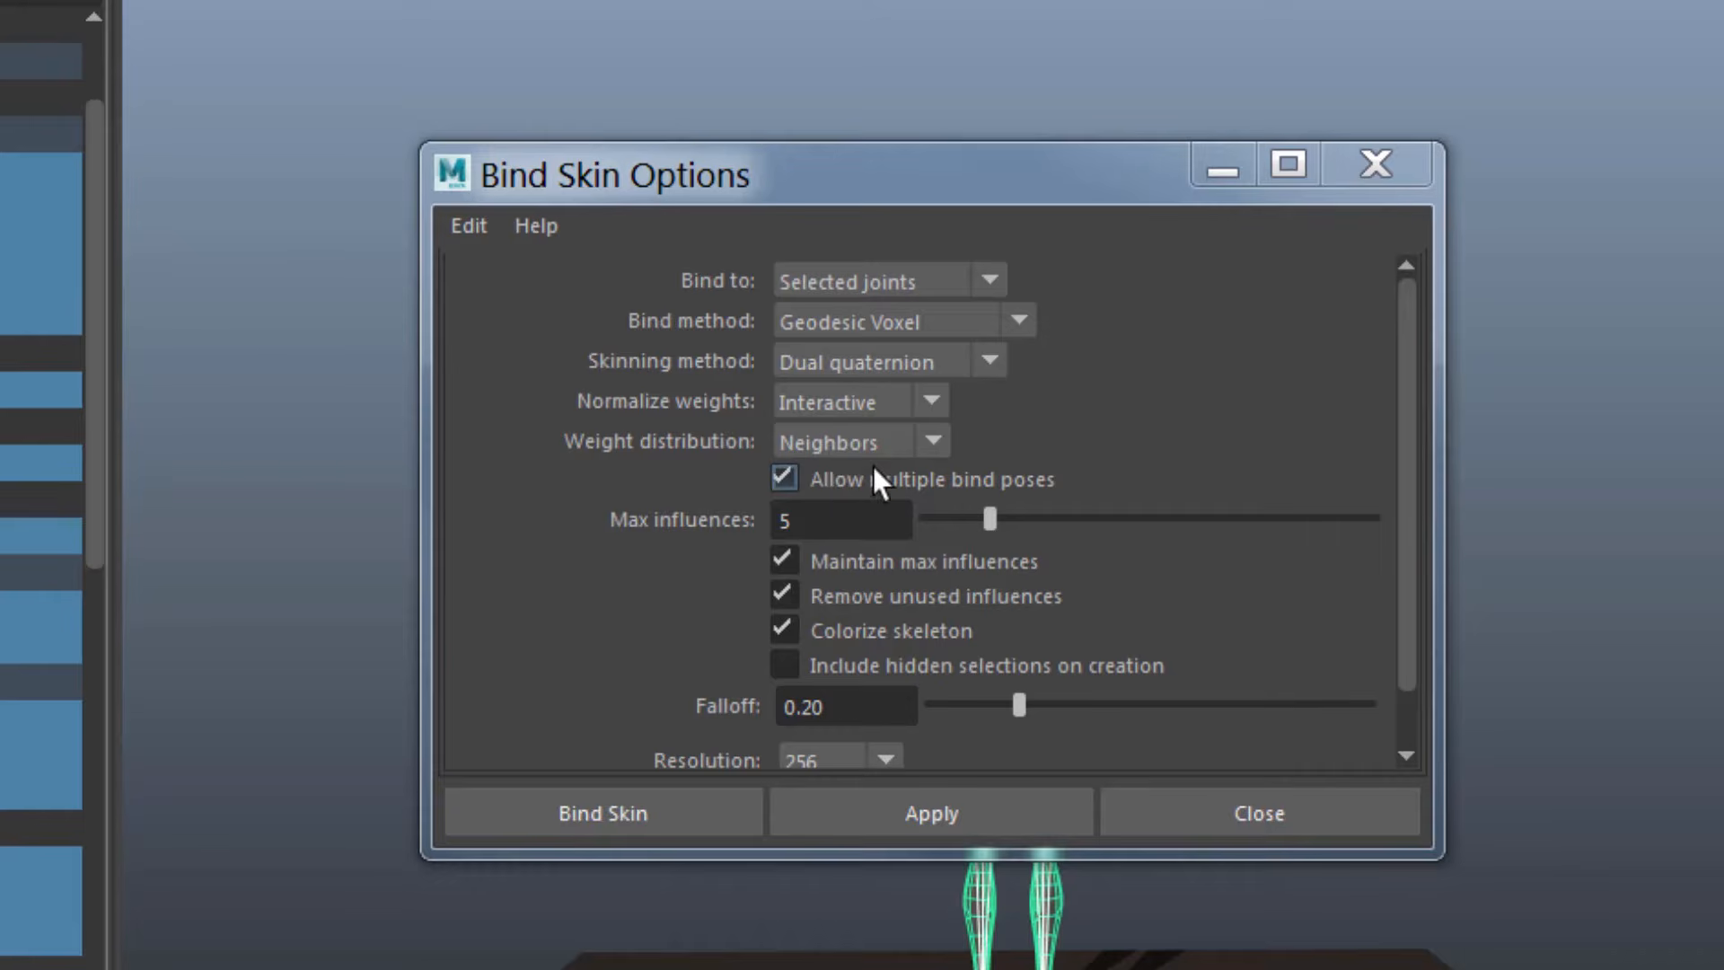
pyautogui.moveTo(853, 533); pyautogui.dragTo(565, 534)
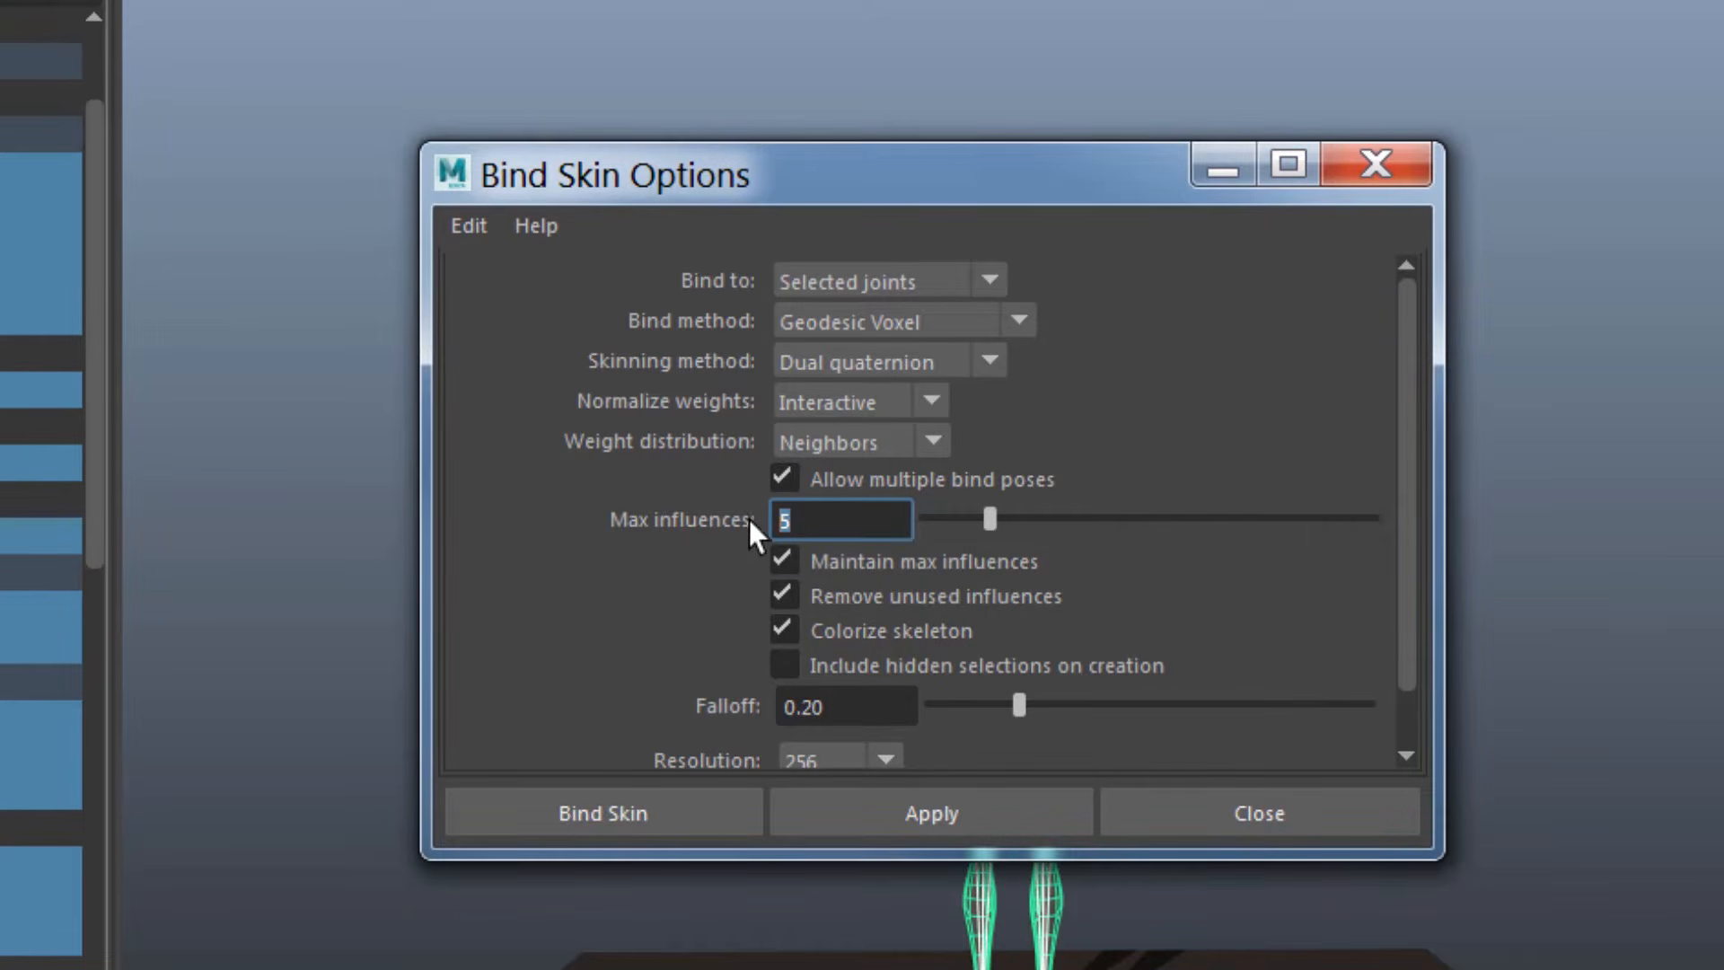
pyautogui.moveTo(923, 182); pyautogui.dragTo(280, 402)
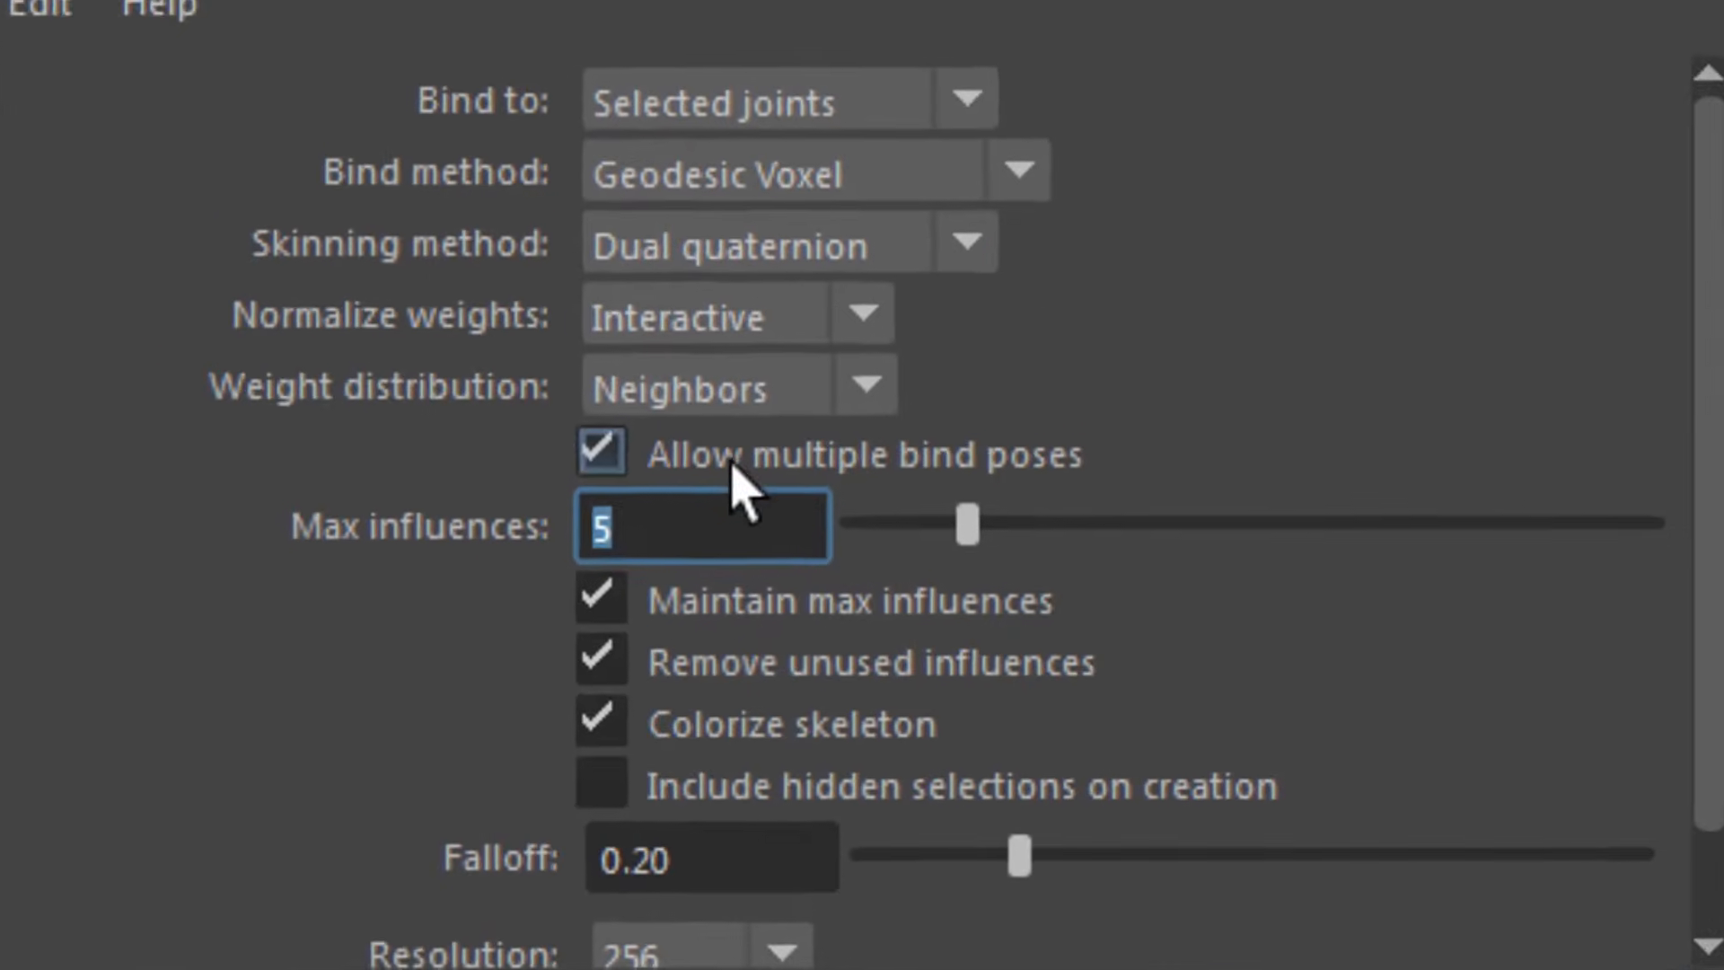
pyautogui.write('3')
pyautogui.press('Return')
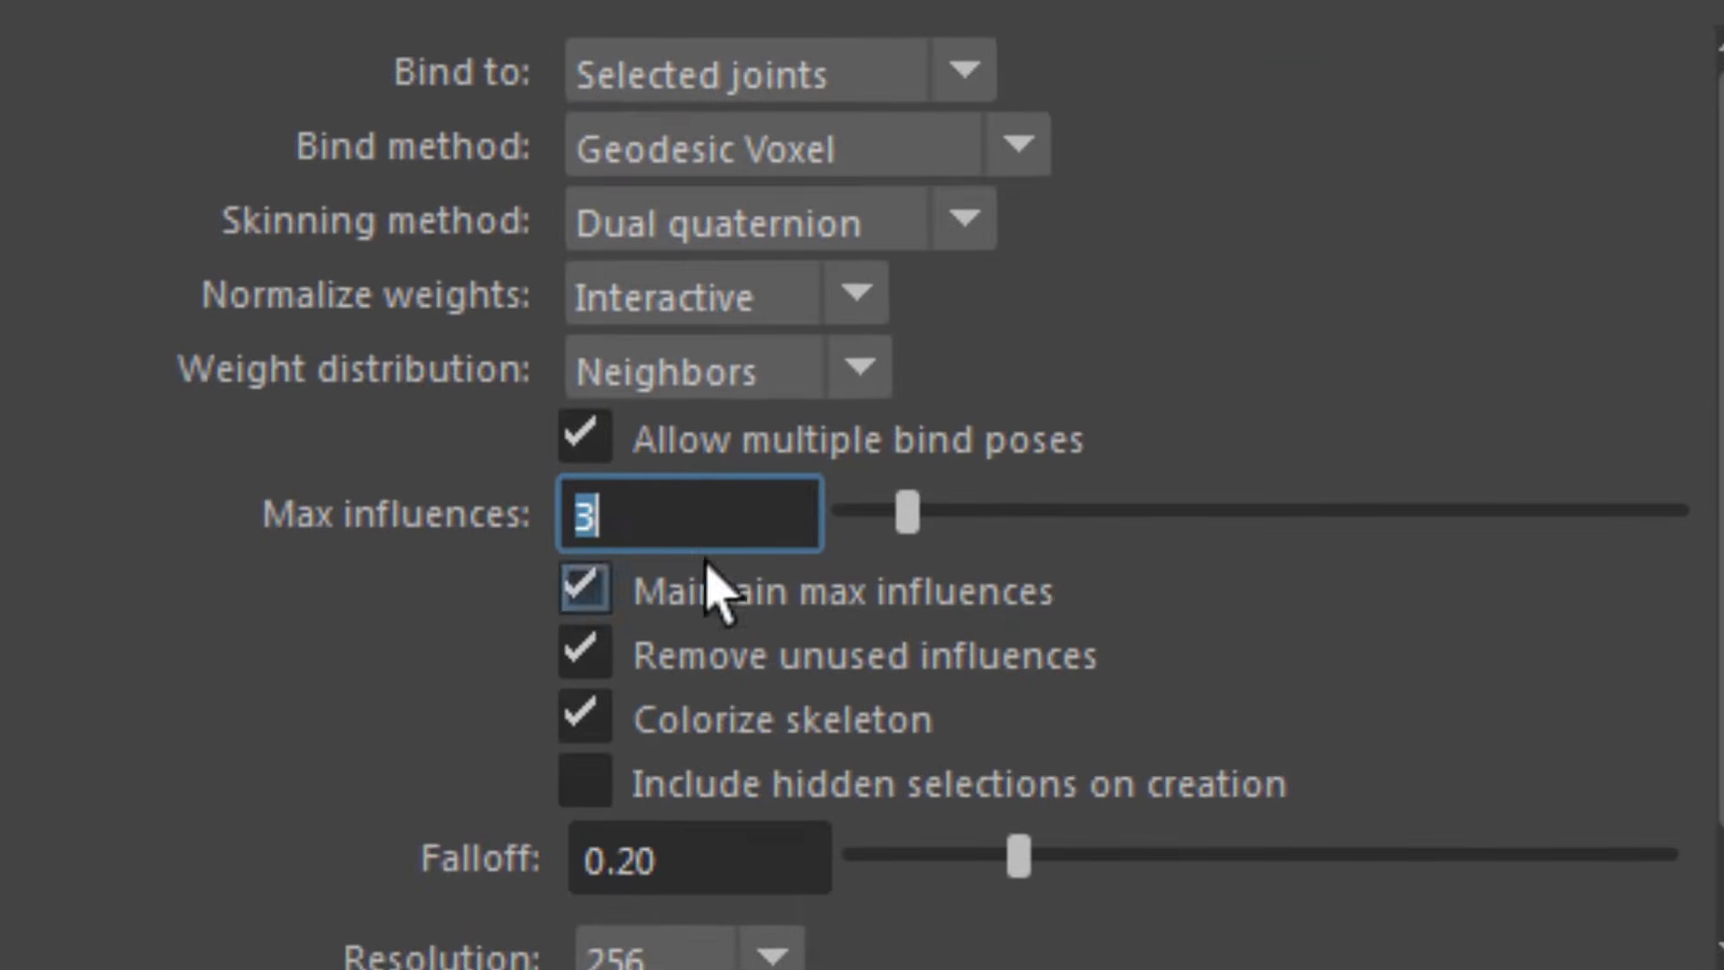
# Set the skinning method to Classic linear in the Bind Skin options
pyautogui.click(180, 600)
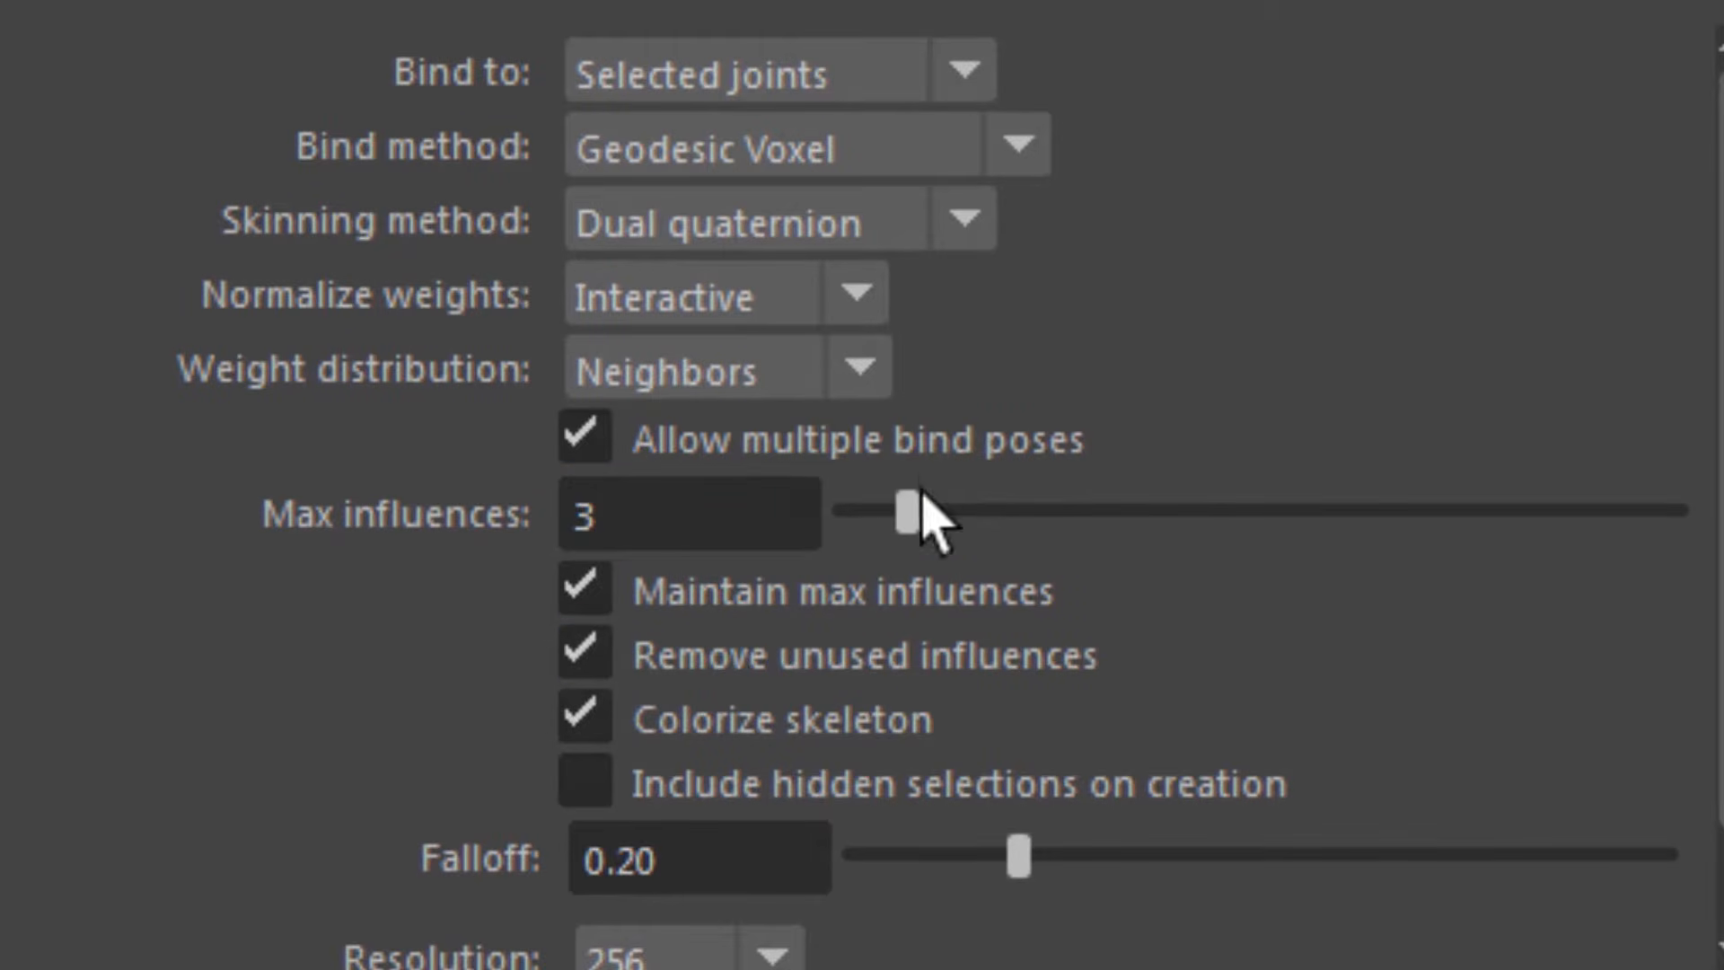
pyautogui.click(961, 220)
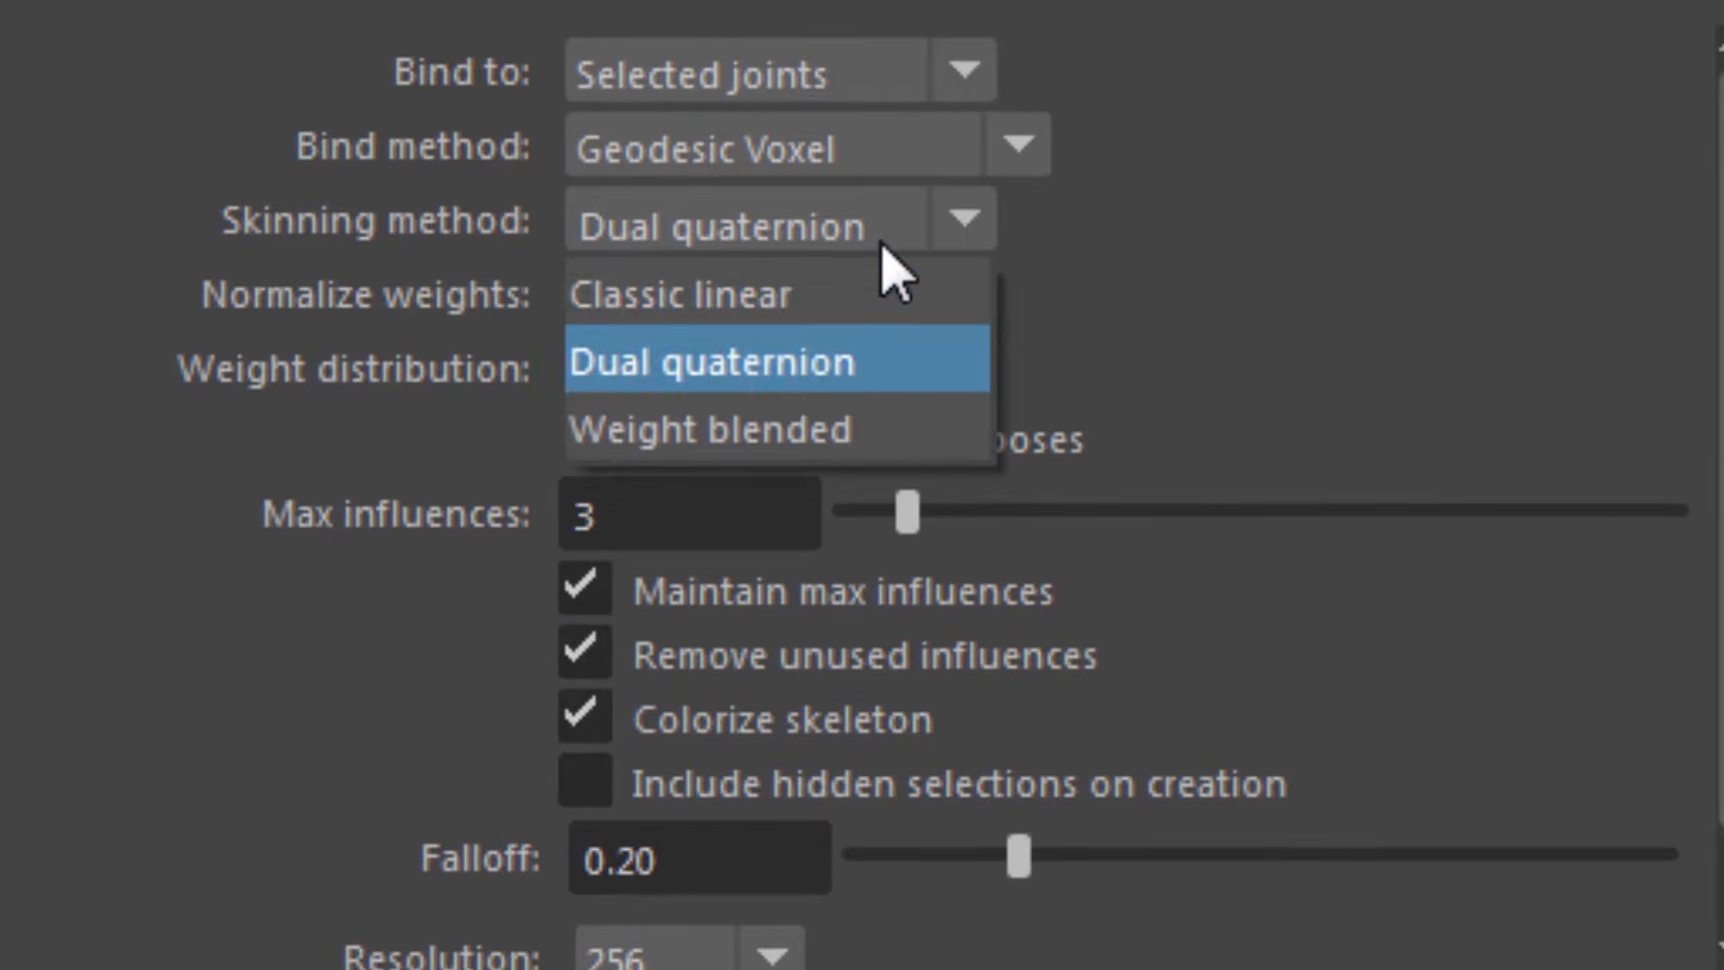
pyautogui.click(830, 288)
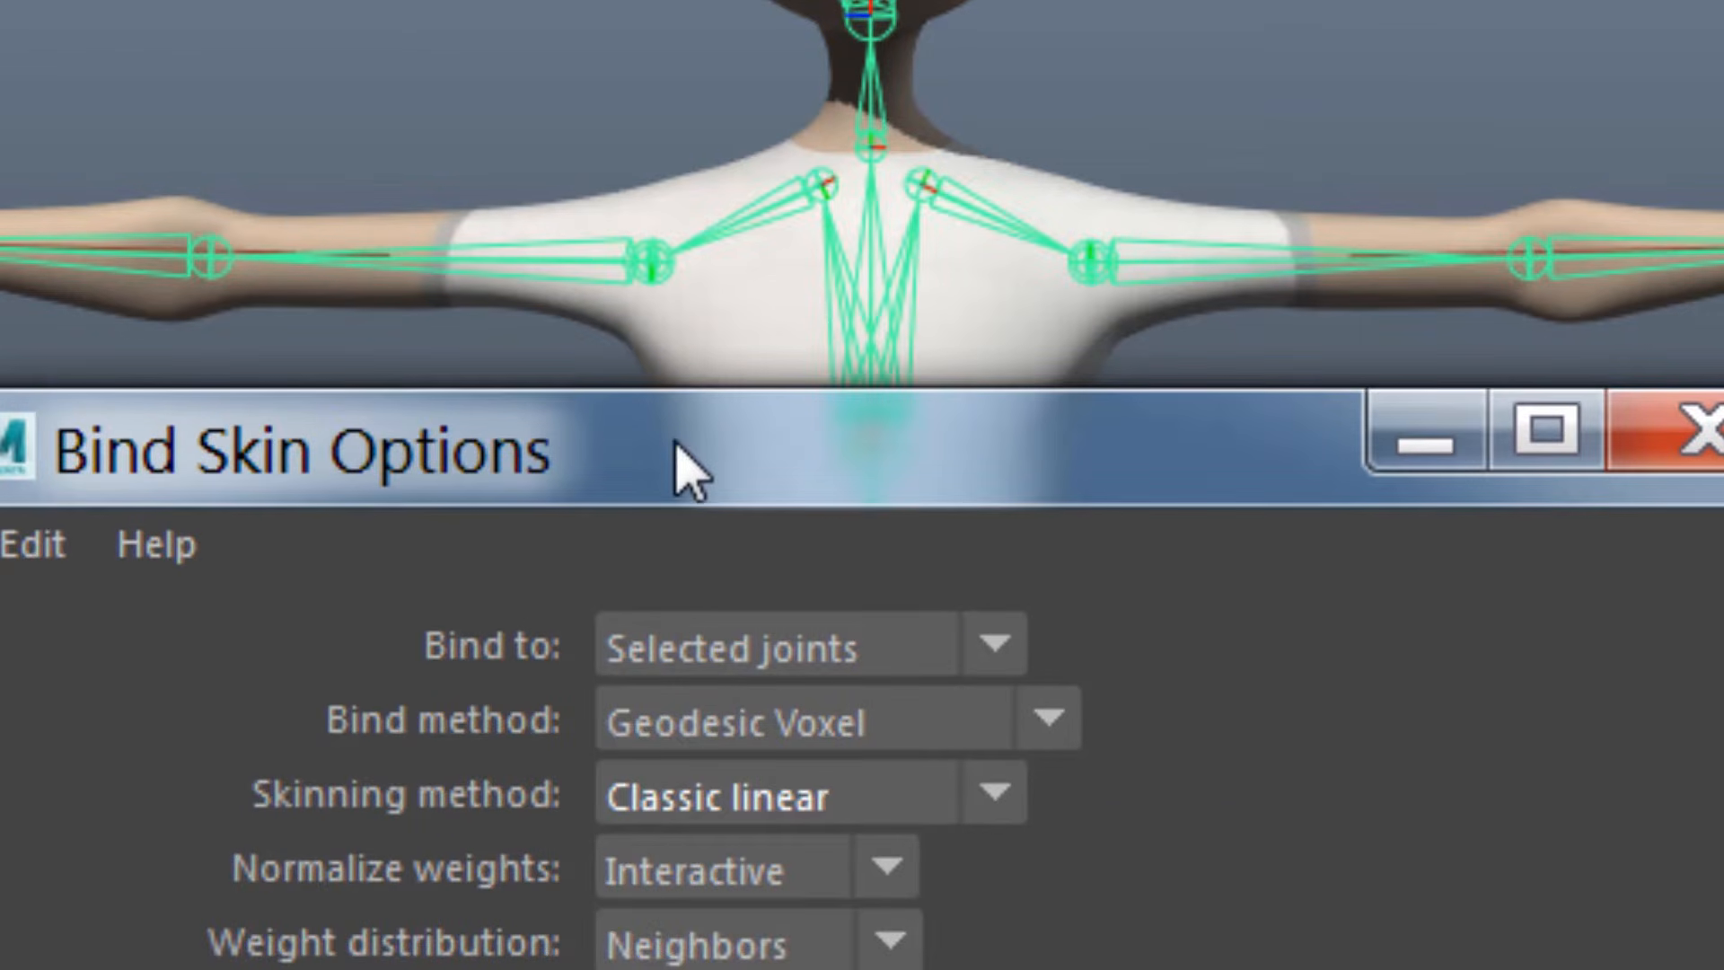
# Add the Char body mesh to the joint selection, bind the skin with the chosen options, and collapse the SKELETON01 hierarchy
pyautogui.moveTo(674, 434); pyautogui.dragTo(622, 14)
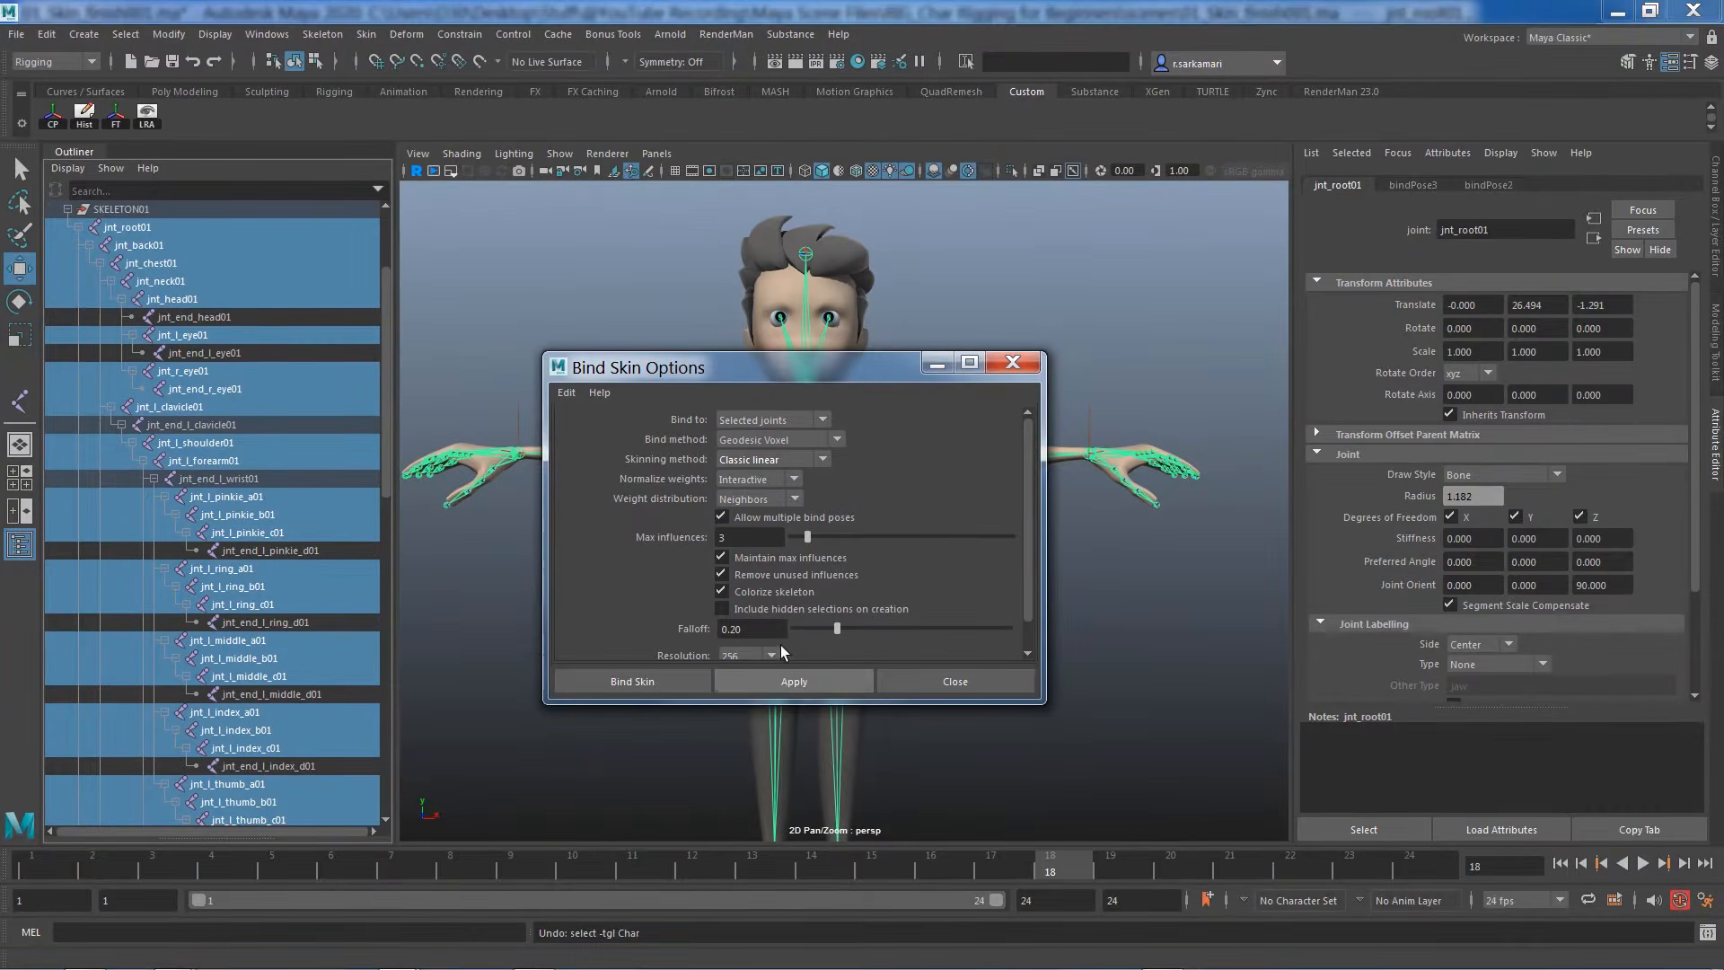
pyautogui.moveTo(741, 371); pyautogui.dragTo(485, 509)
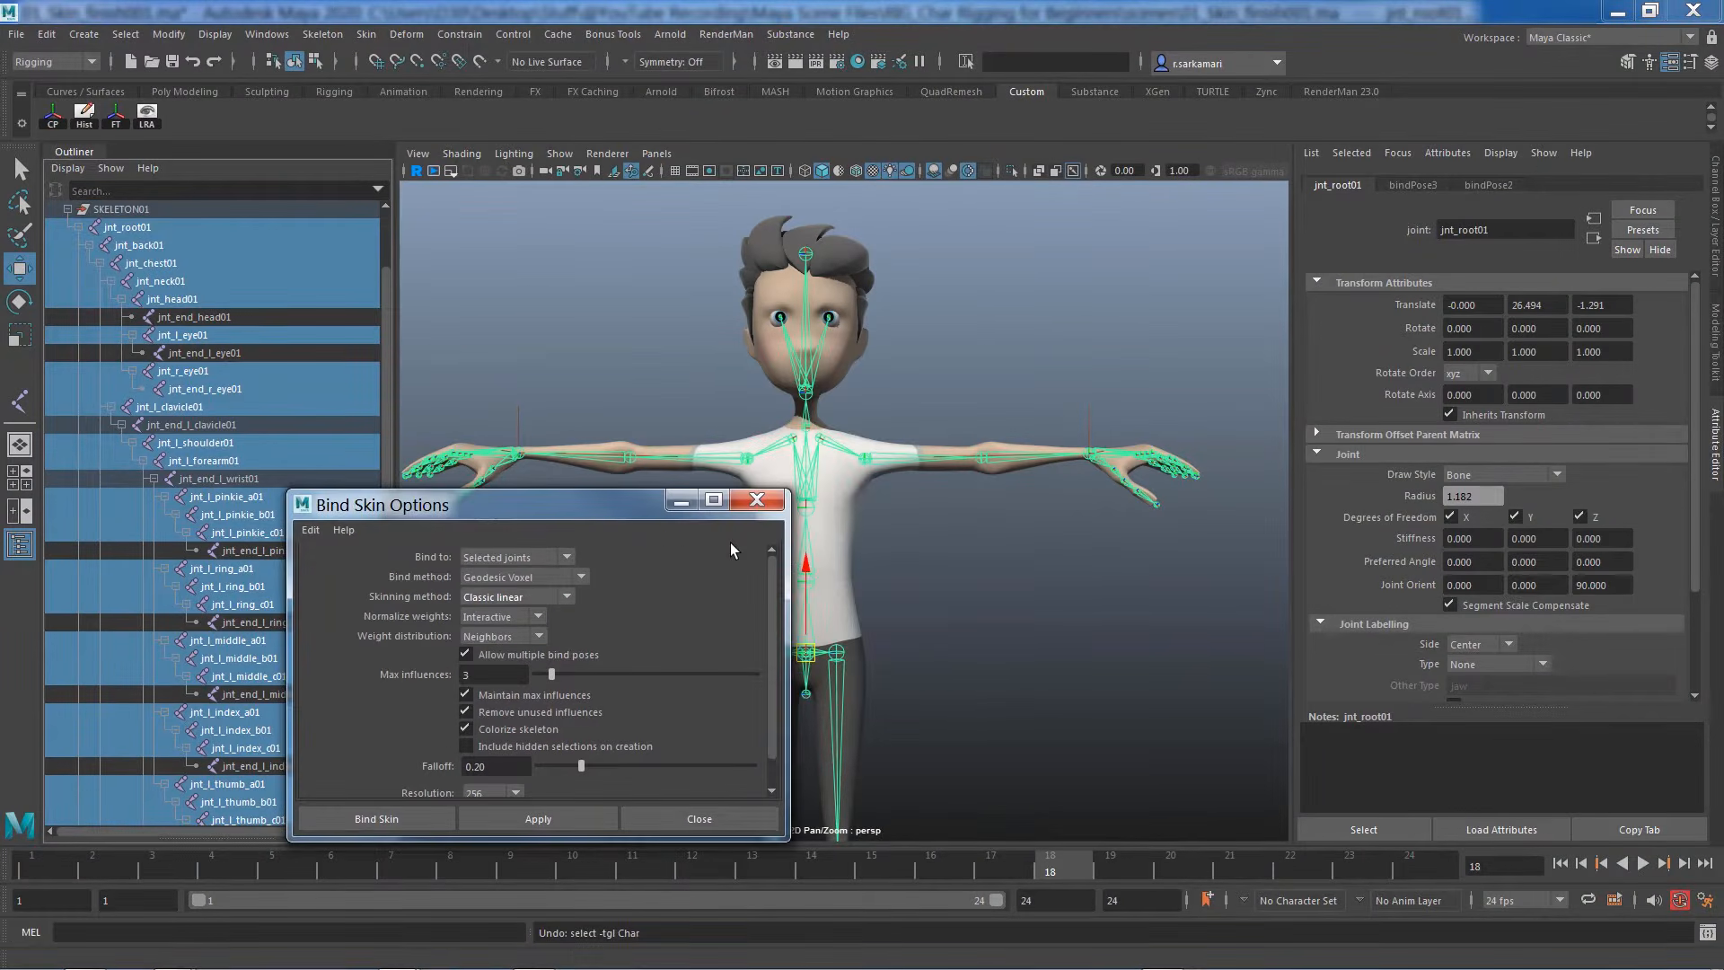
pyautogui.keyDown('shift'); pyautogui.click(833, 550); pyautogui.keyUp('shift')
pyautogui.moveTo(610, 508); pyautogui.dragTo(855, 373)
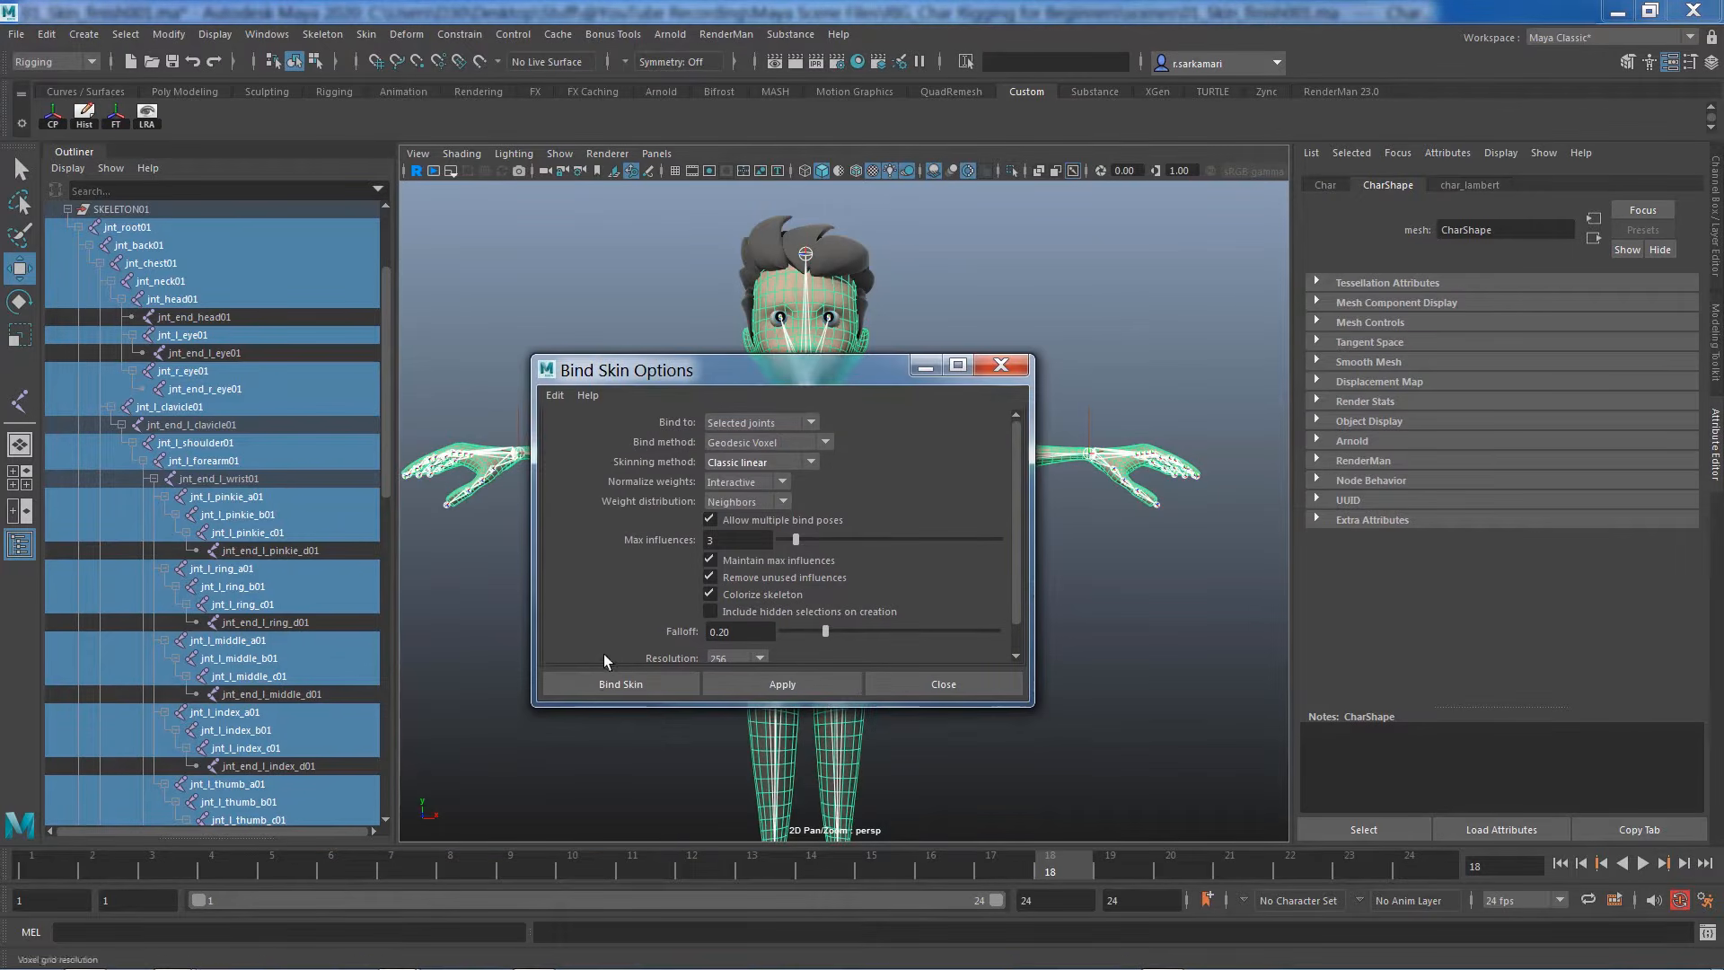
pyautogui.click(593, 686)
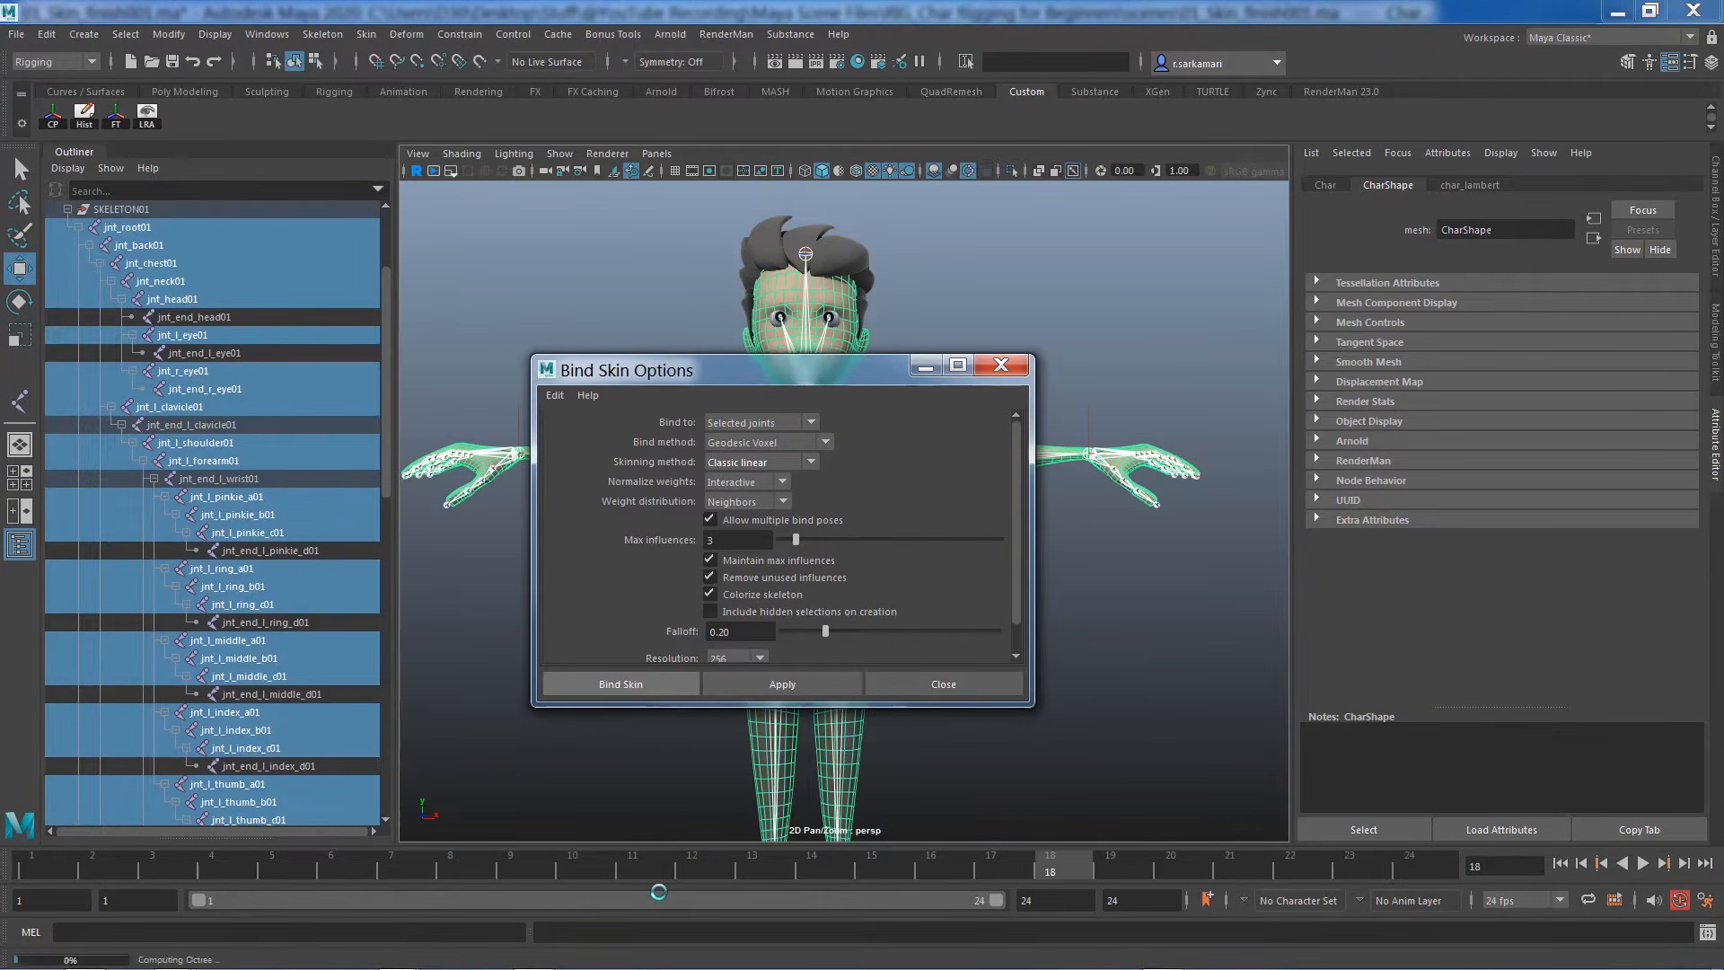
pyautogui.click(67, 209)
# Test the left arm's deformation by lowering its IK handle beside the body to about 8.0, 24.8, -1.8, and undo the move
pyautogui.moveTo(1063, 394); pyautogui.dragTo(1180, 495)
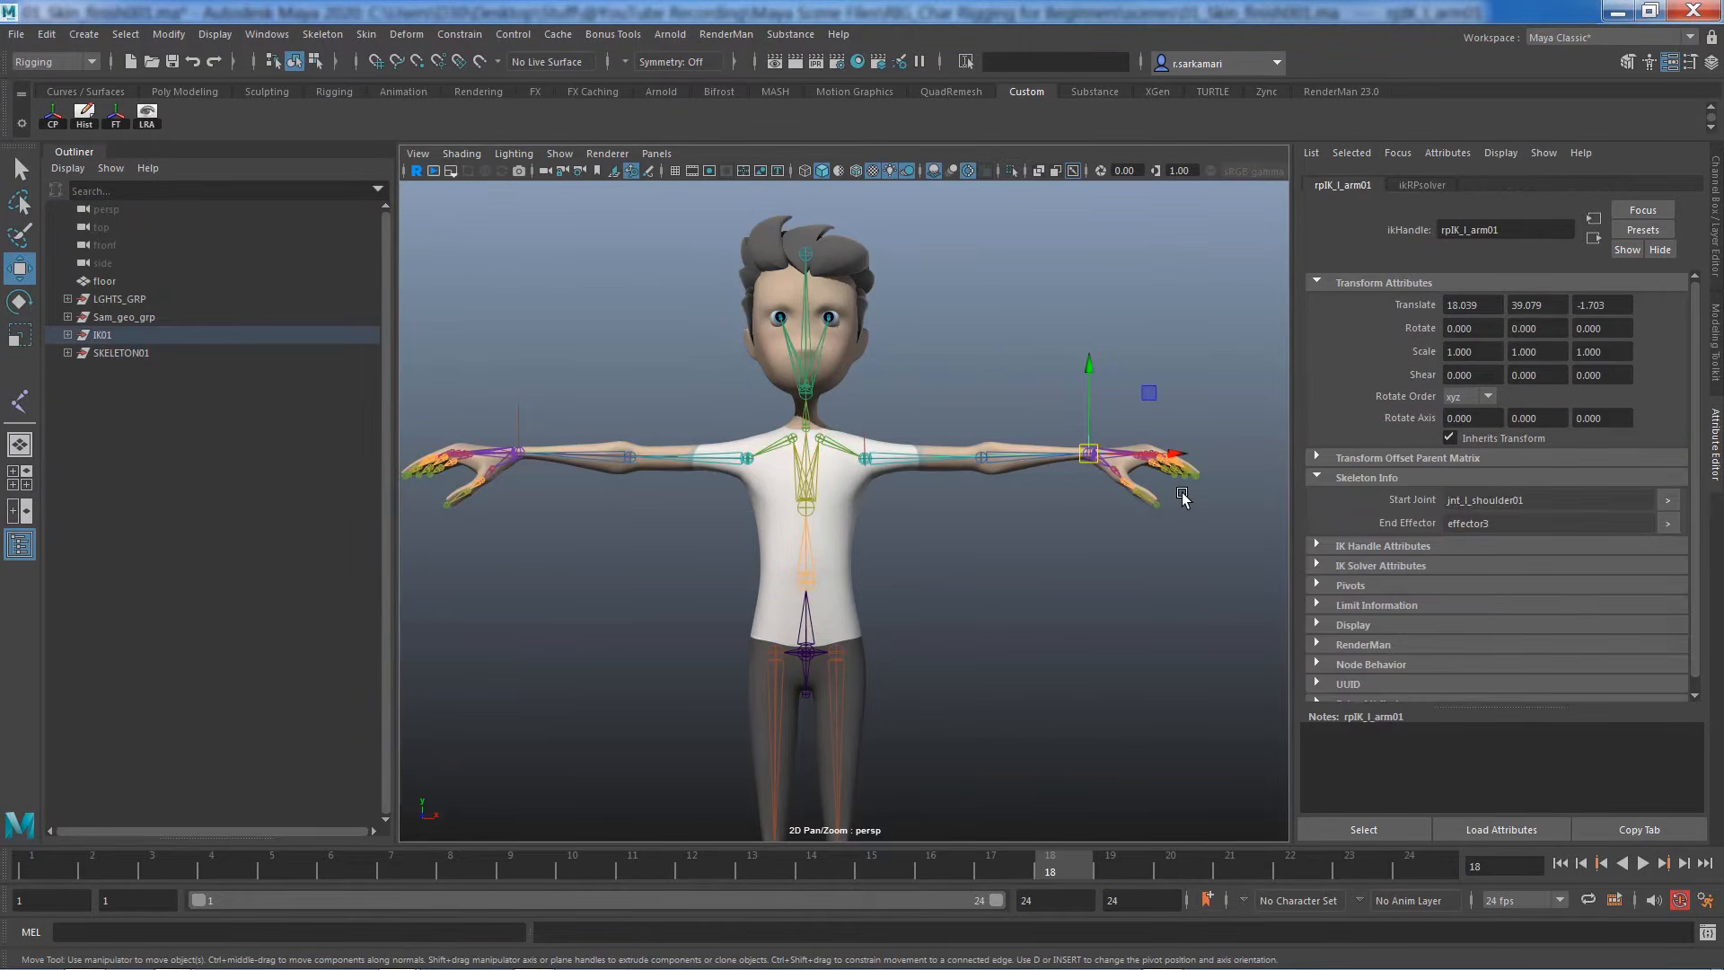
pyautogui.moveTo(1088, 453); pyautogui.dragTo(955, 747)
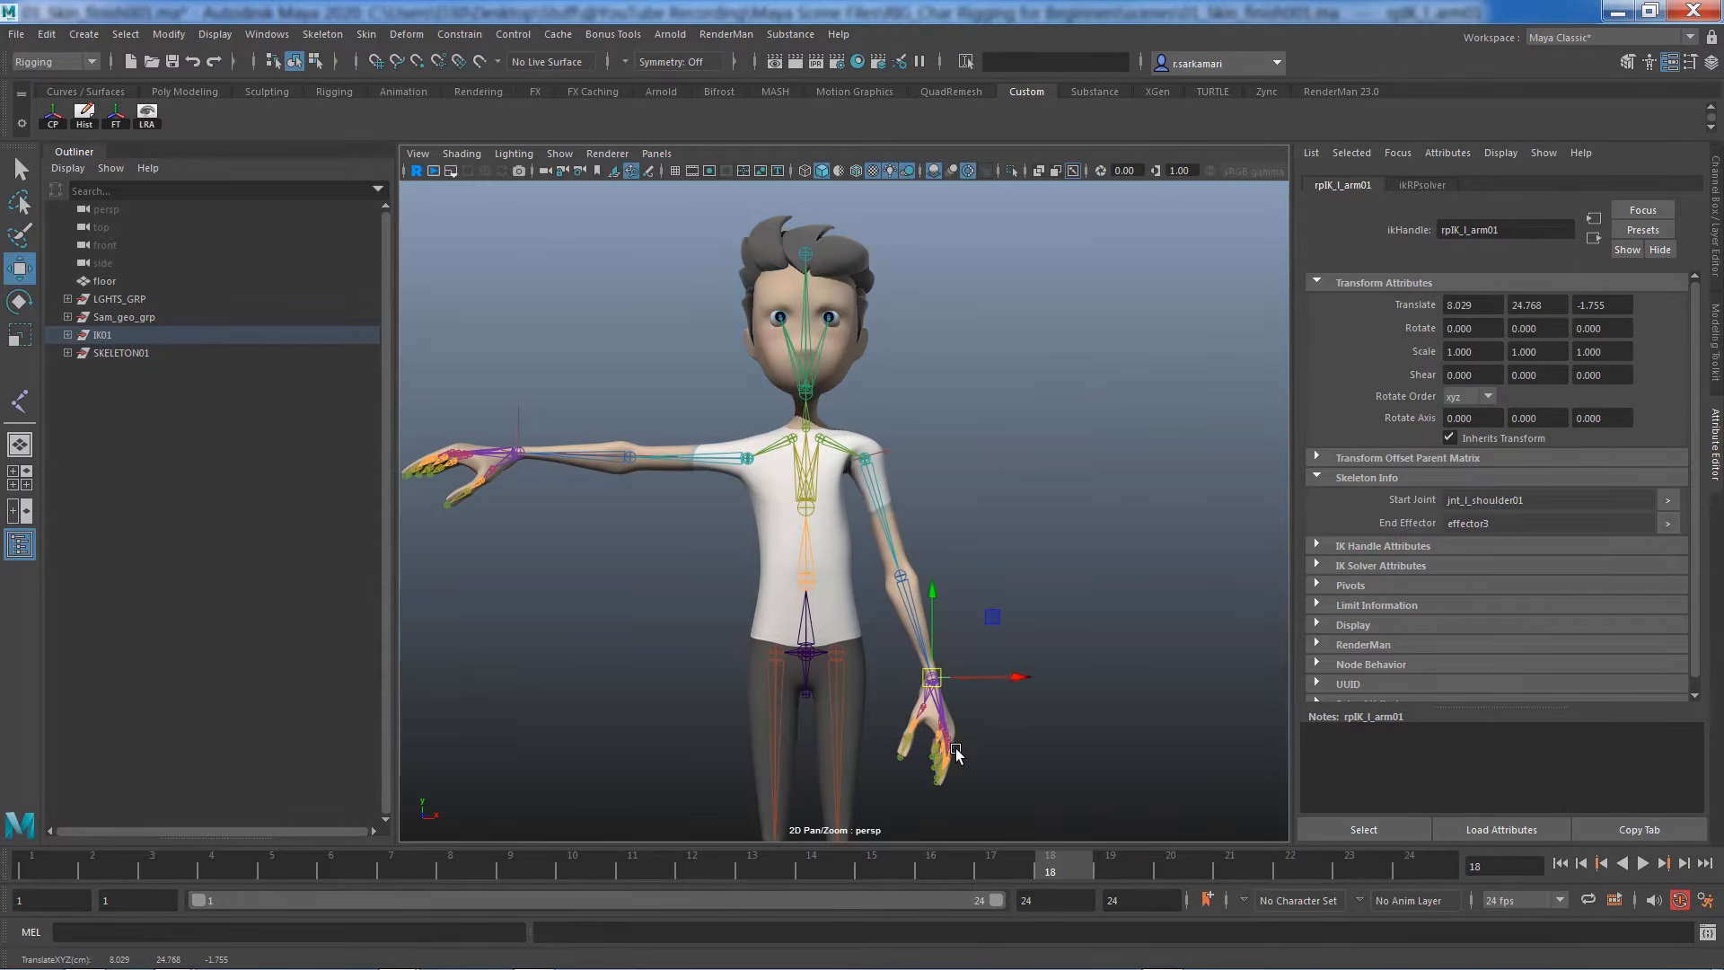
pyautogui.hotkey('ctrl', 'z')
# Test the right arm's bend by moving its IK handle down and then forward to about -10.7, 38.6, 2.0, undoing each move
pyautogui.moveTo(493, 396); pyautogui.dragTo(670, 567)
pyautogui.hotkey('ctrl', 'z')
pyautogui.keyDown('alt'); pyautogui.moveTo(670, 568); pyautogui.dragTo(680, 467, button='middle'); pyautogui.keyUp('alt')
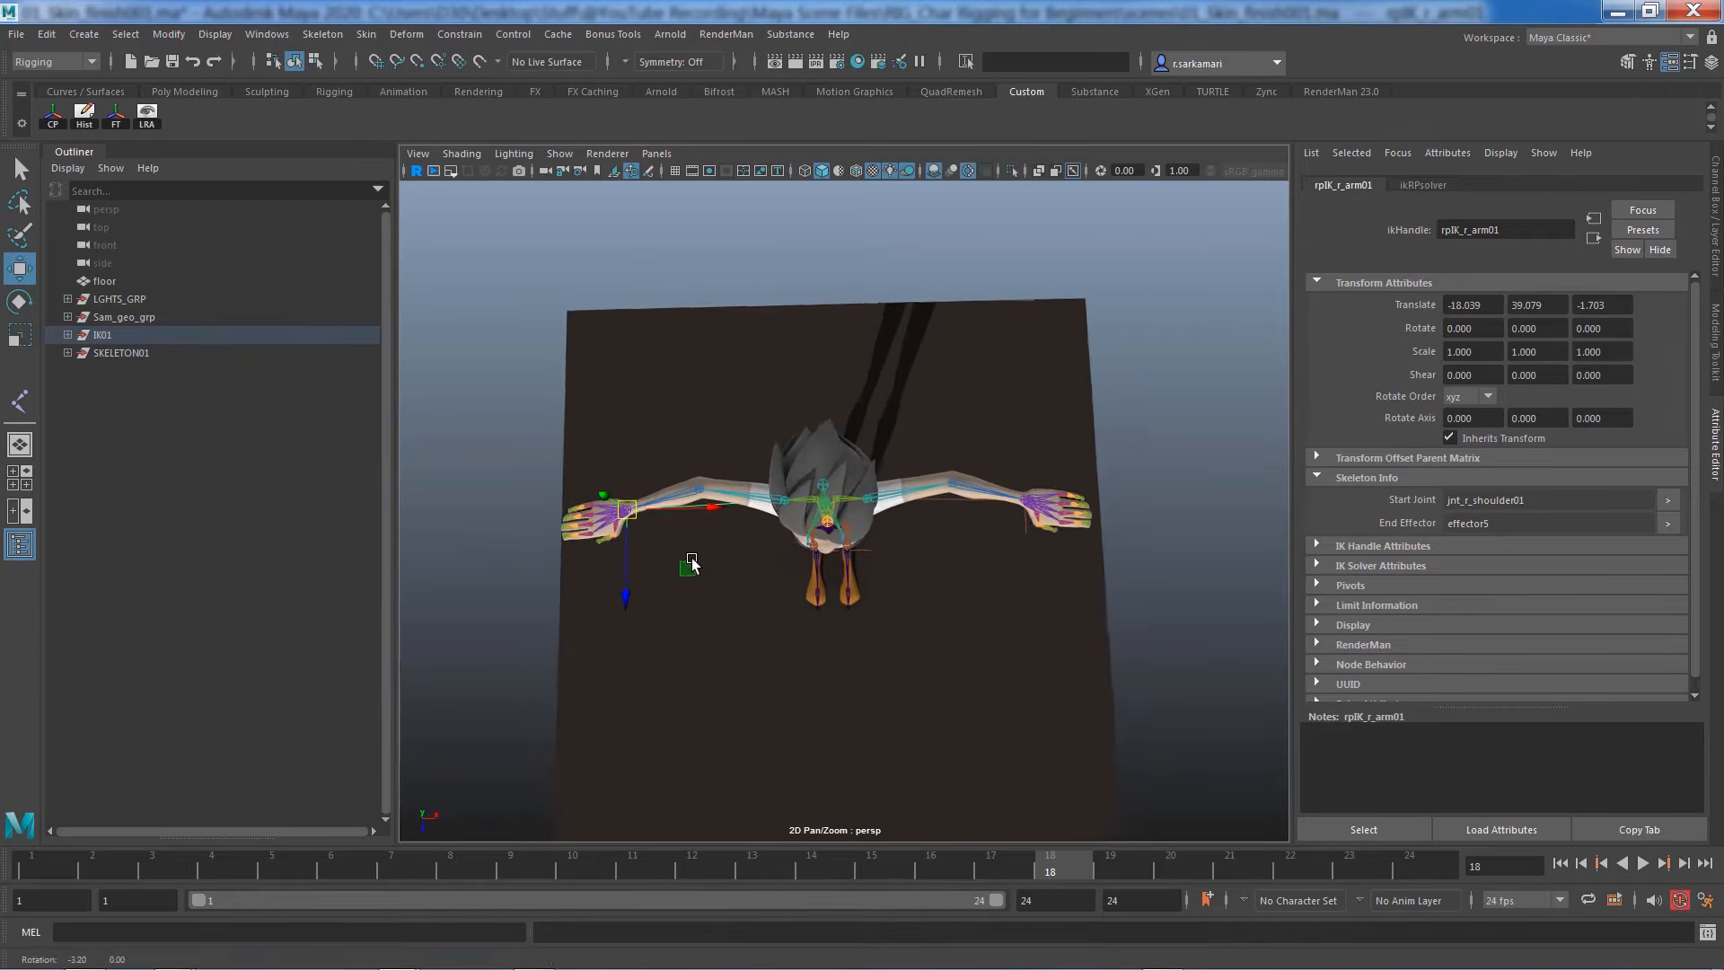
pyautogui.keyDown('alt'); pyautogui.moveTo(840, 585); pyautogui.dragTo(988, 611, button='right'); pyautogui.keyUp('alt')
pyautogui.moveTo(457, 519); pyautogui.dragTo(606, 588)
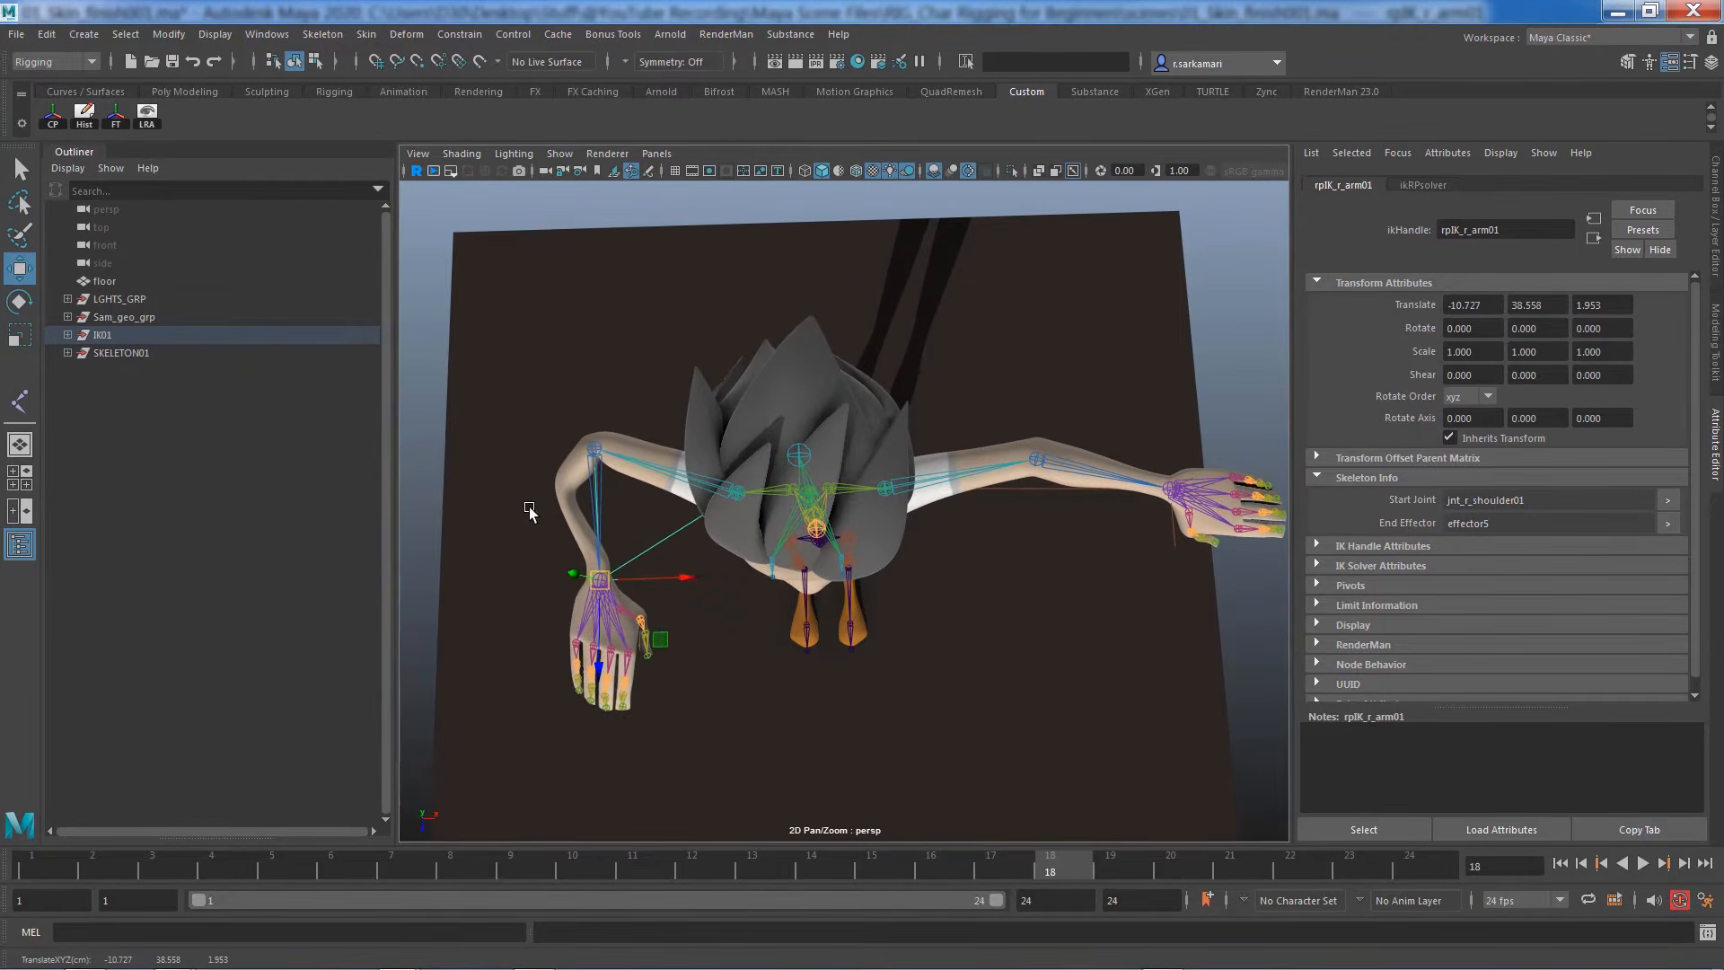
pyautogui.hotkey('ctrl', 'z')
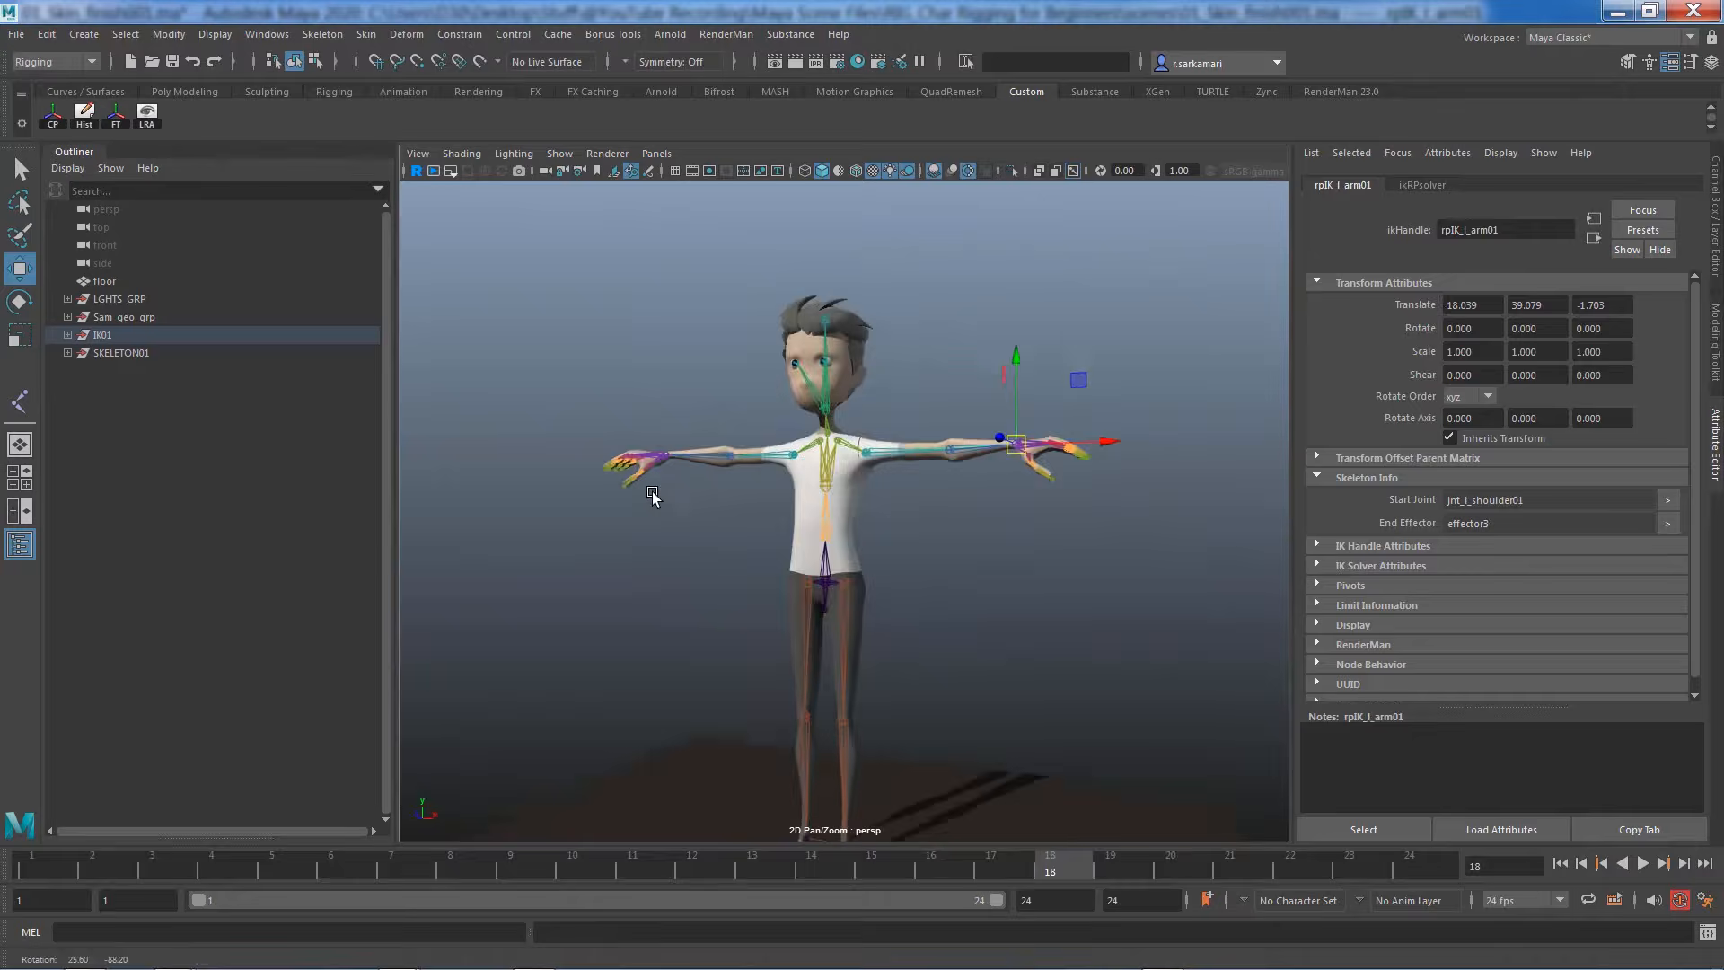
# Test the left knee's bend by raising the leg's IK handle forward to about -2.2, 13.3, 9.7, and undo the move
pyautogui.keyDown('alt'); pyautogui.moveTo(654, 500); pyautogui.dragTo(617, 494); pyautogui.keyUp('alt')
pyautogui.keyDown('alt'); pyautogui.moveTo(794, 742); pyautogui.dragTo(774, 543, button='middle'); pyautogui.keyUp('alt')
pyautogui.keyDown('alt'); pyautogui.moveTo(774, 543); pyautogui.dragTo(782, 551, button='right'); pyautogui.keyUp('alt')
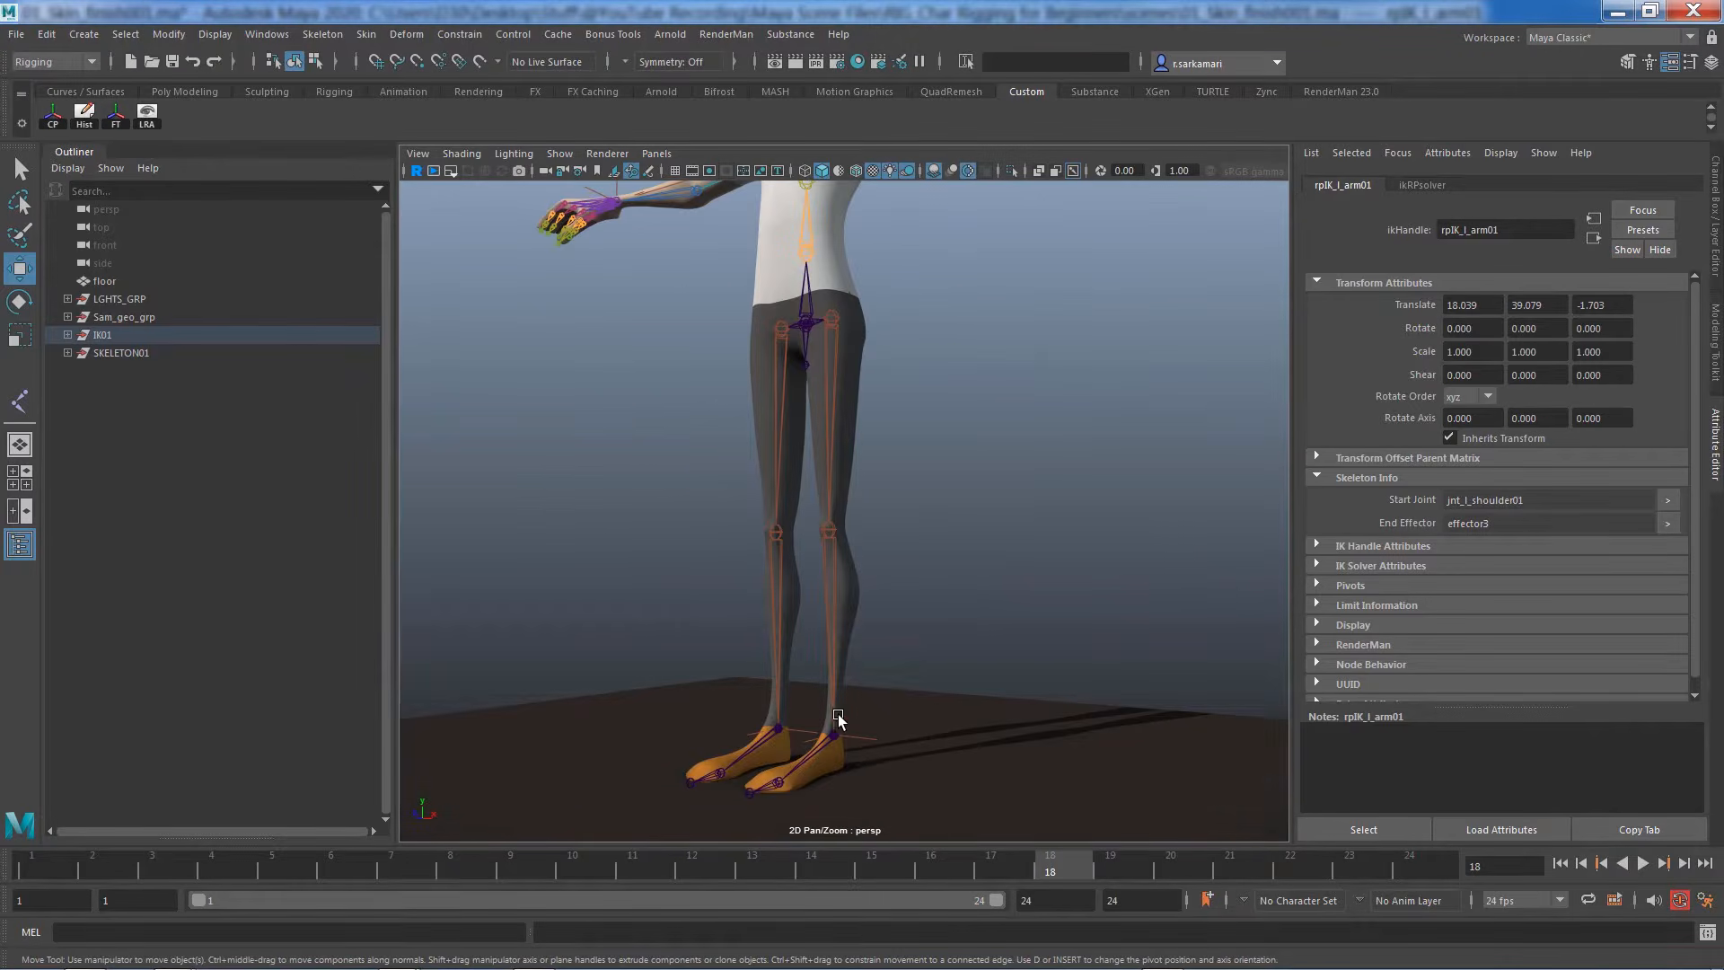
pyautogui.click(859, 738)
pyautogui.keyDown('alt'); pyautogui.moveTo(899, 713); pyautogui.dragTo(844, 724, button='right'); pyautogui.keyUp('alt')
pyautogui.keyDown('alt'); pyautogui.moveTo(844, 725); pyautogui.dragTo(677, 530); pyautogui.keyUp('alt')
pyautogui.hotkey('ctrl', 'z')
pyautogui.hotkey('ctrl', 'z')
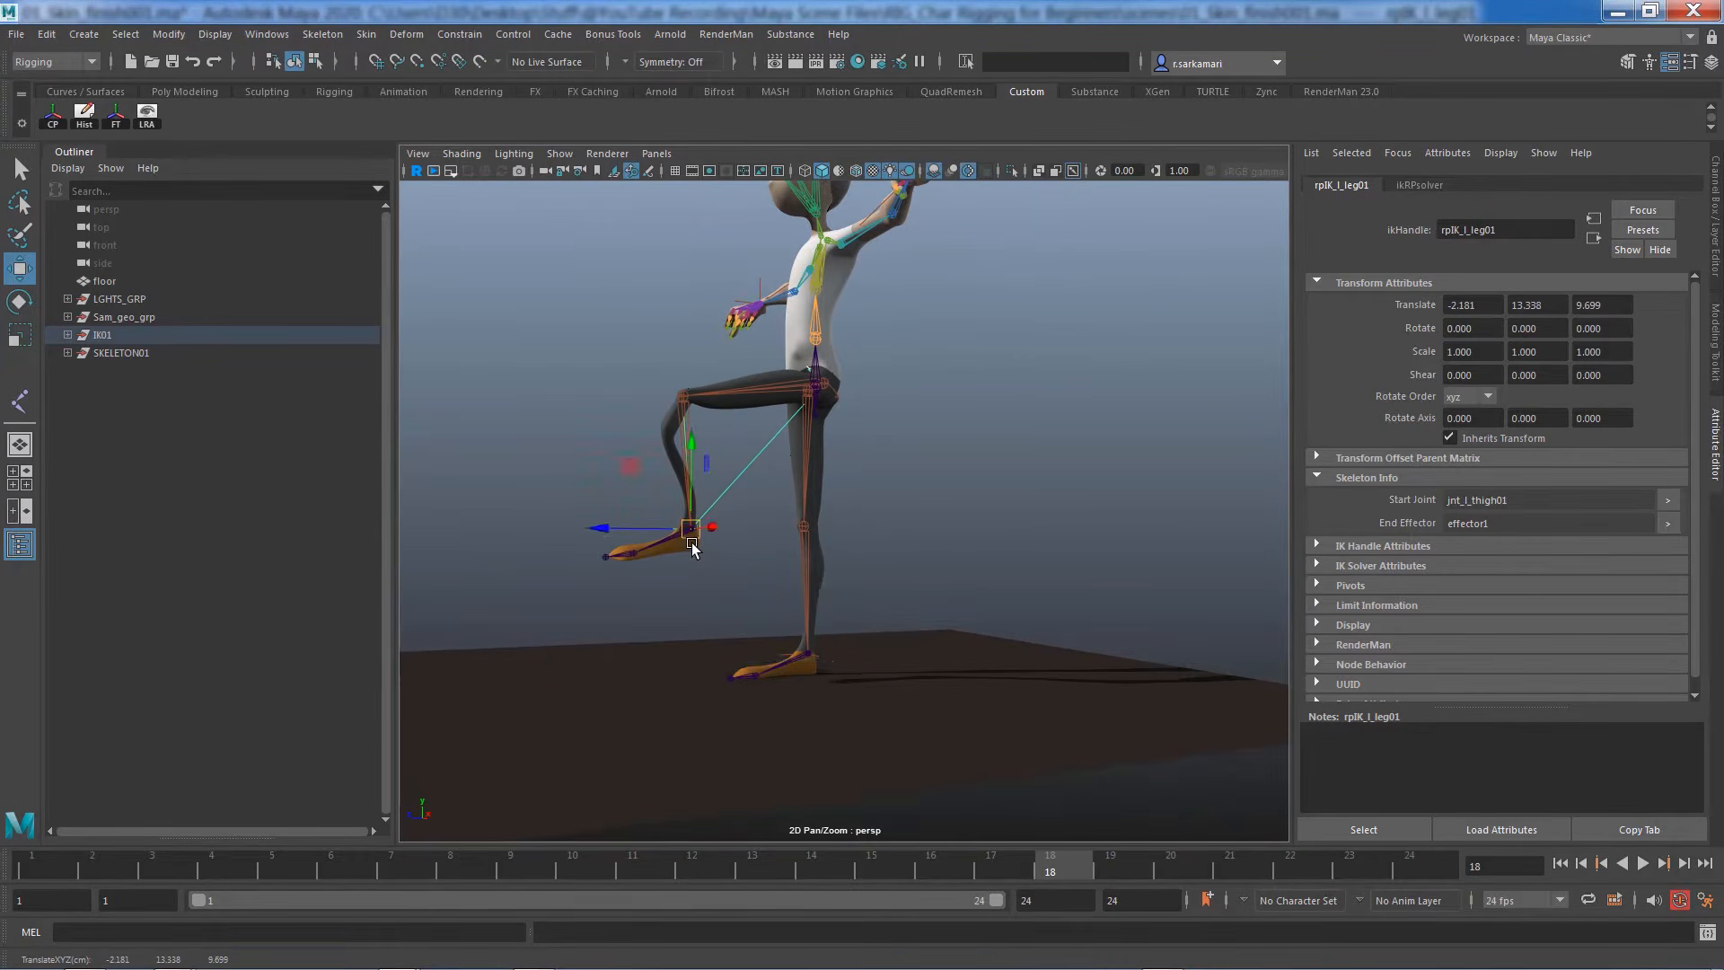
# Test the right knee's bend by raising the leg's IK handle about 6.8 and forward about 5.6, and undo the move
pyautogui.keyDown('alt'); pyautogui.moveTo(689, 546); pyautogui.dragTo(961, 564); pyautogui.keyUp('alt')
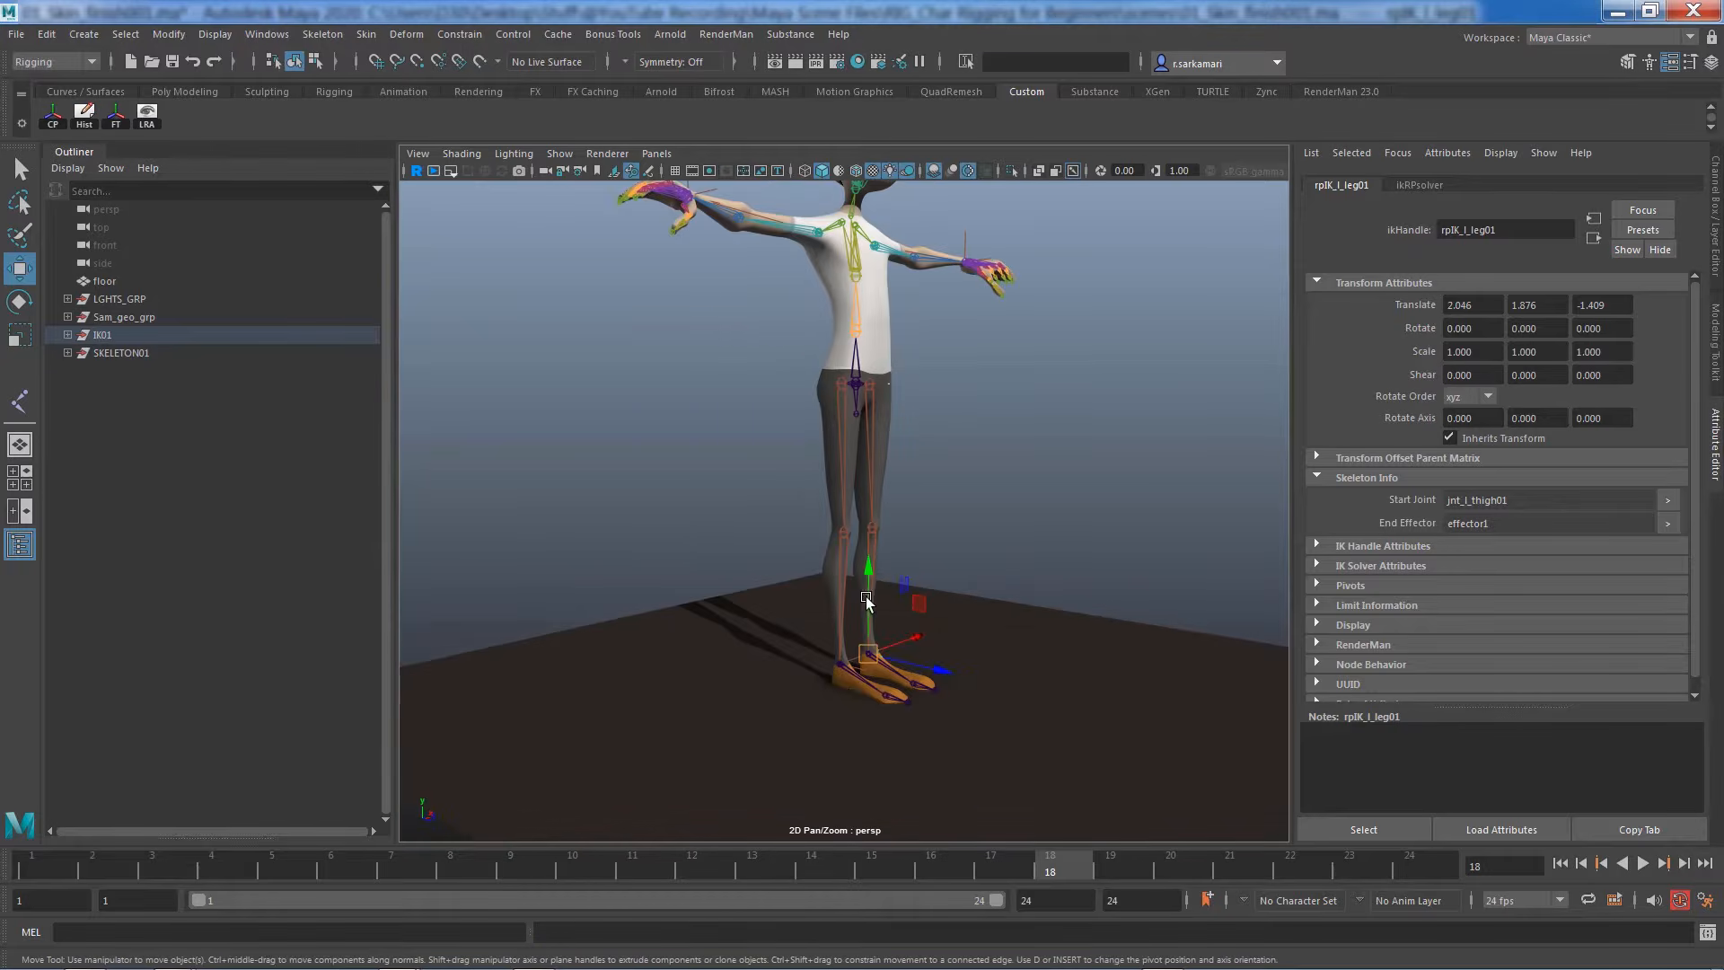
pyautogui.keyDown('alt'); pyautogui.moveTo(866, 600); pyautogui.dragTo(930, 667, button='right'); pyautogui.keyUp('alt')
pyautogui.keyDown('alt'); pyautogui.moveTo(929, 667); pyautogui.dragTo(934, 582, button='middle'); pyautogui.keyUp('alt')
pyautogui.keyDown('alt'); pyautogui.moveTo(934, 582); pyautogui.dragTo(953, 544); pyautogui.keyUp('alt')
pyautogui.keyDown('alt'); pyautogui.moveTo(689, 761); pyautogui.dragTo(776, 743); pyautogui.keyUp('alt')
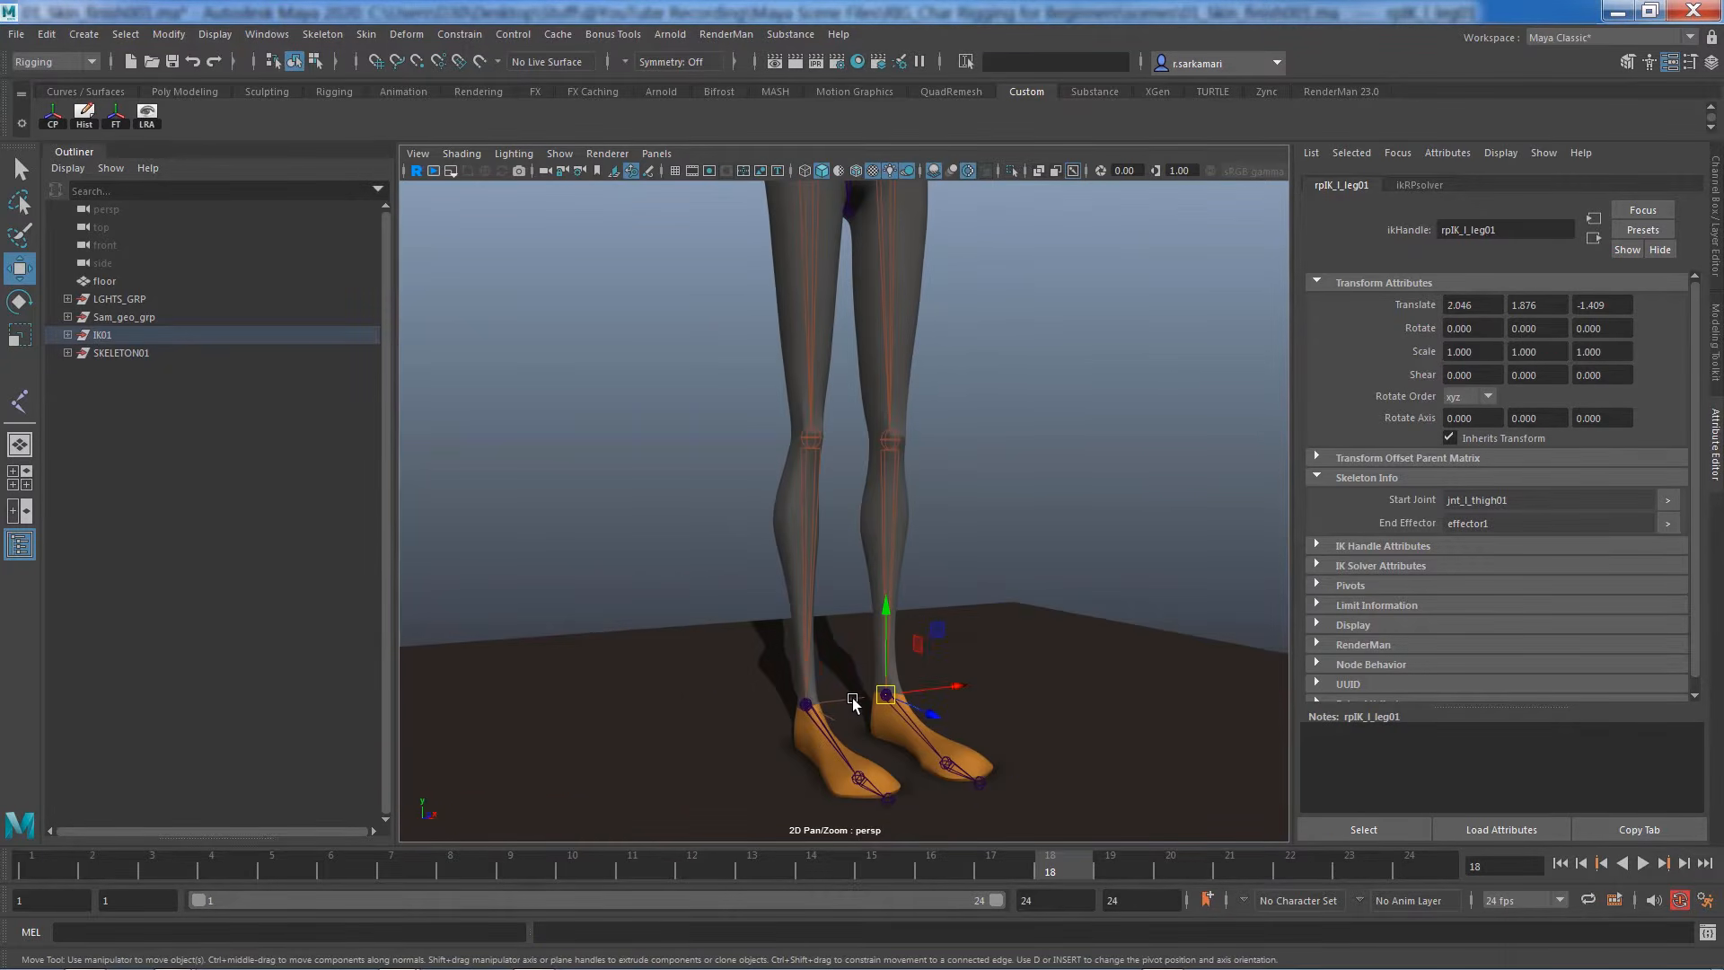
pyautogui.click(852, 699)
pyautogui.keyDown('alt'); pyautogui.moveTo(852, 700); pyautogui.dragTo(1001, 539); pyautogui.keyUp('alt')
pyautogui.hotkey('ctrl', 'z')
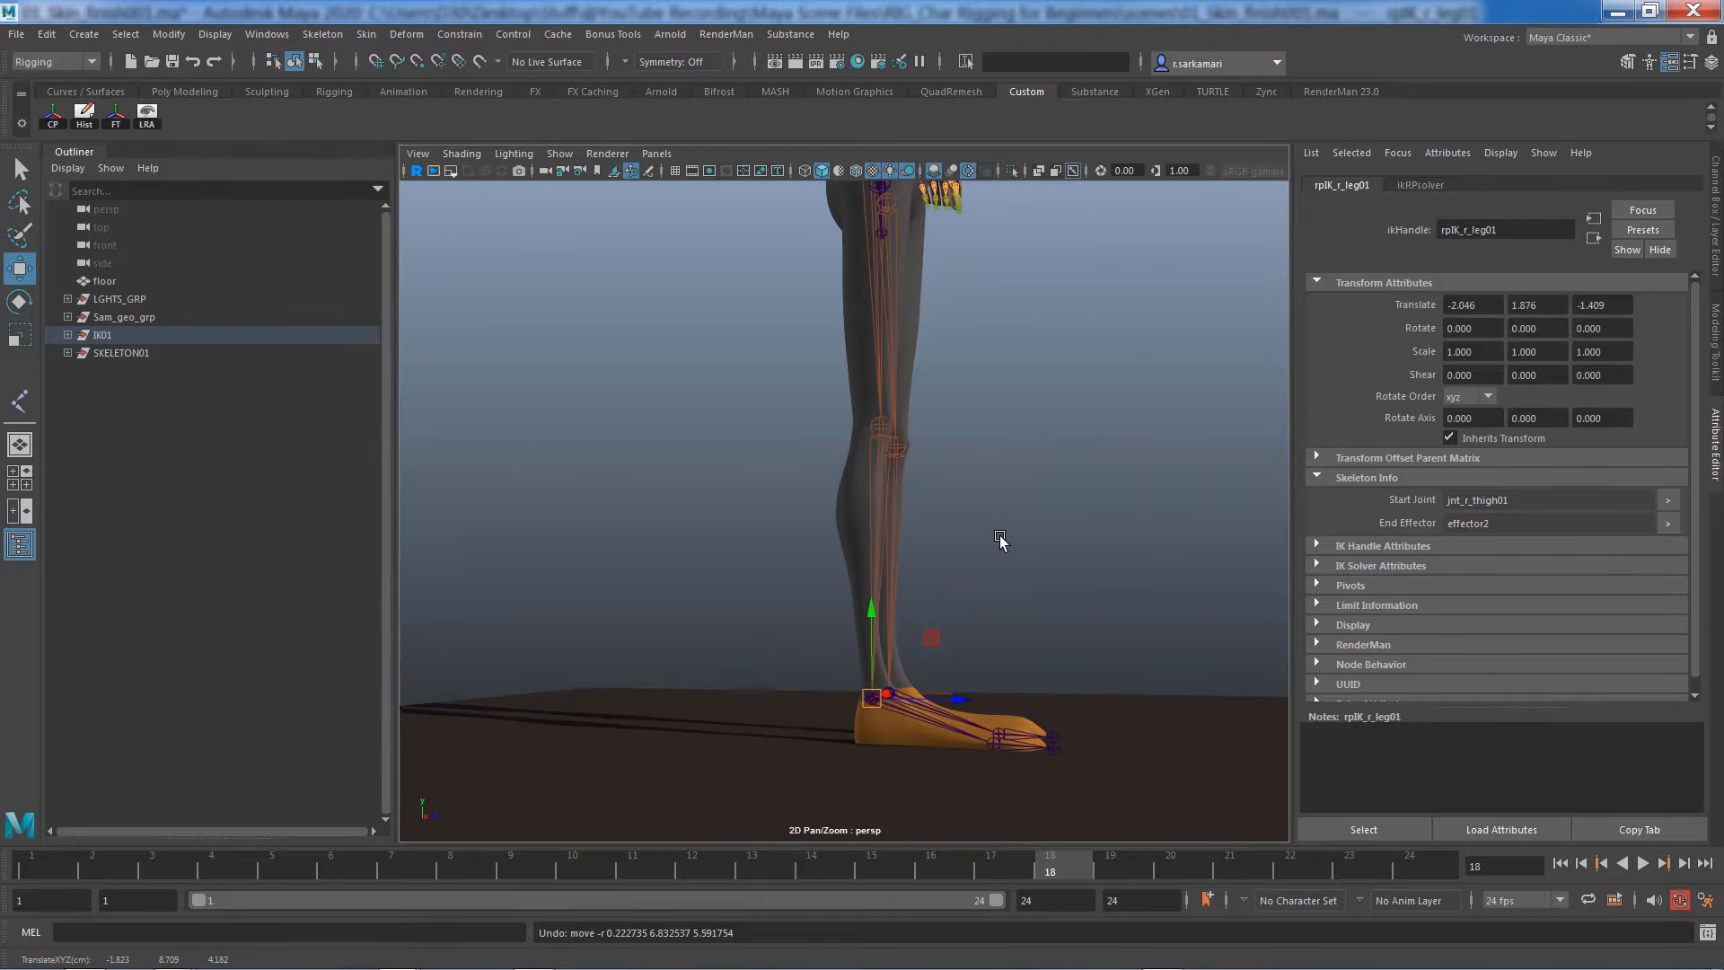
# Examine the whole bound character and its colored joints in the default pose from the side and front
pyautogui.keyDown('alt'); pyautogui.moveTo(1204, 593); pyautogui.dragTo(967, 514, button='right'); pyautogui.keyUp('alt')
pyautogui.keyDown('alt'); pyautogui.moveTo(898, 521); pyautogui.dragTo(908, 638, button='middle'); pyautogui.keyUp('alt')
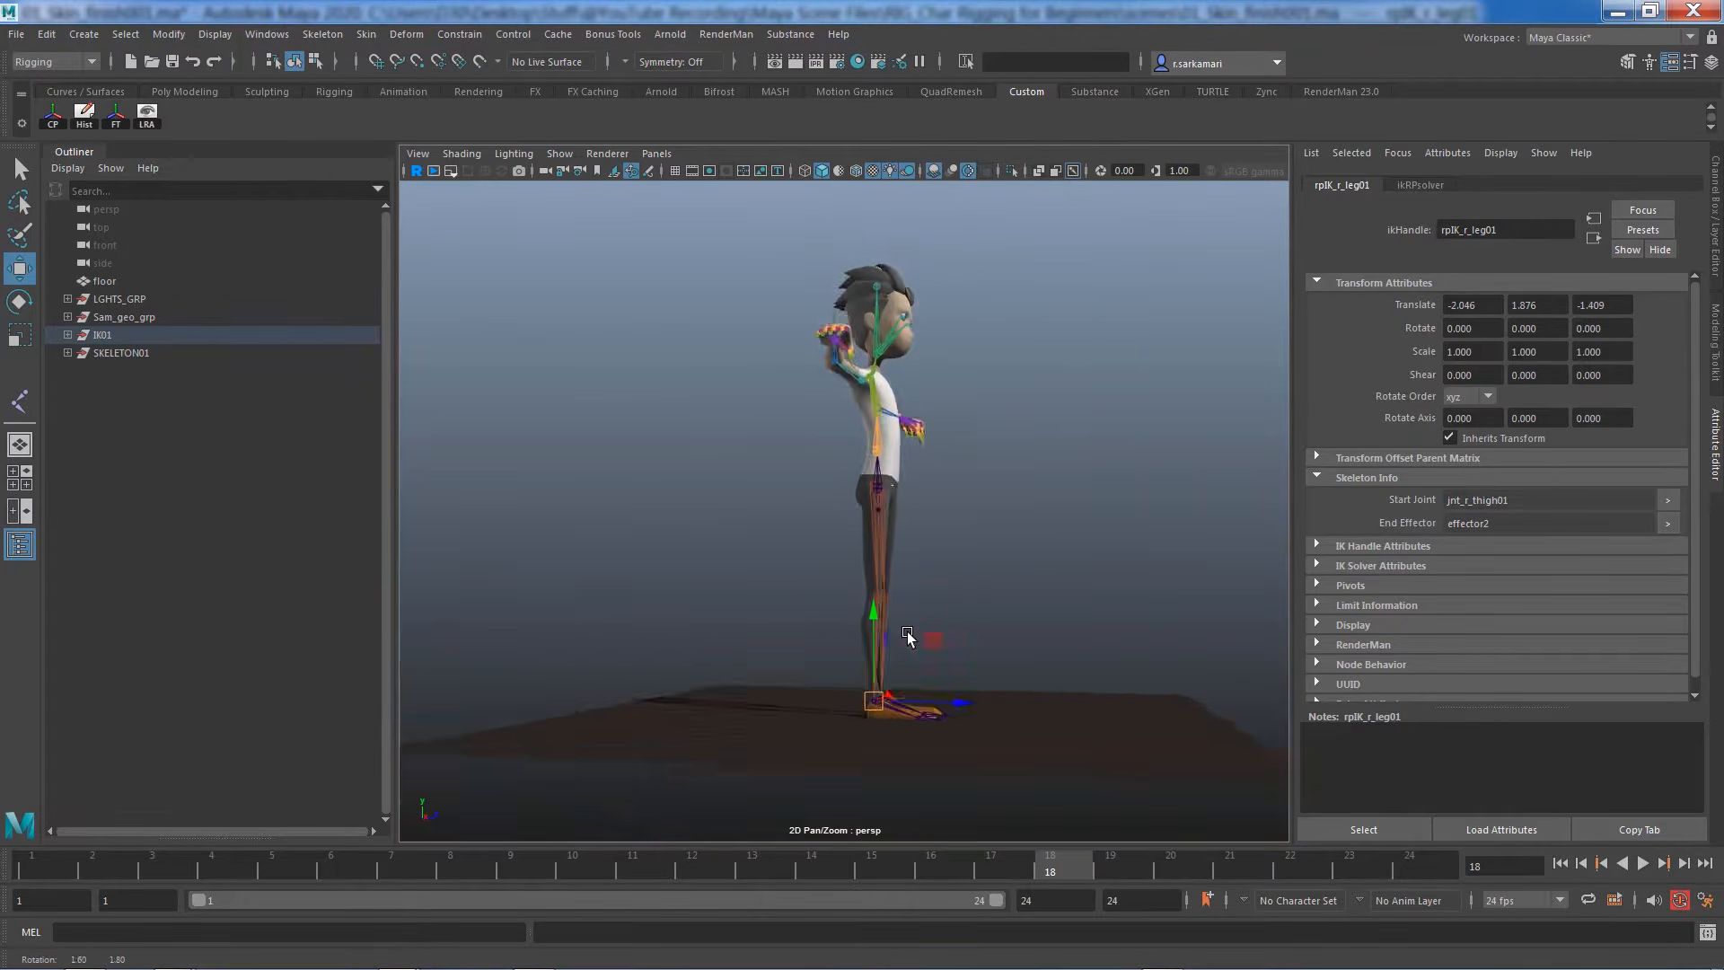
pyautogui.keyDown('alt'); pyautogui.moveTo(960, 603); pyautogui.dragTo(813, 600); pyautogui.keyUp('alt')
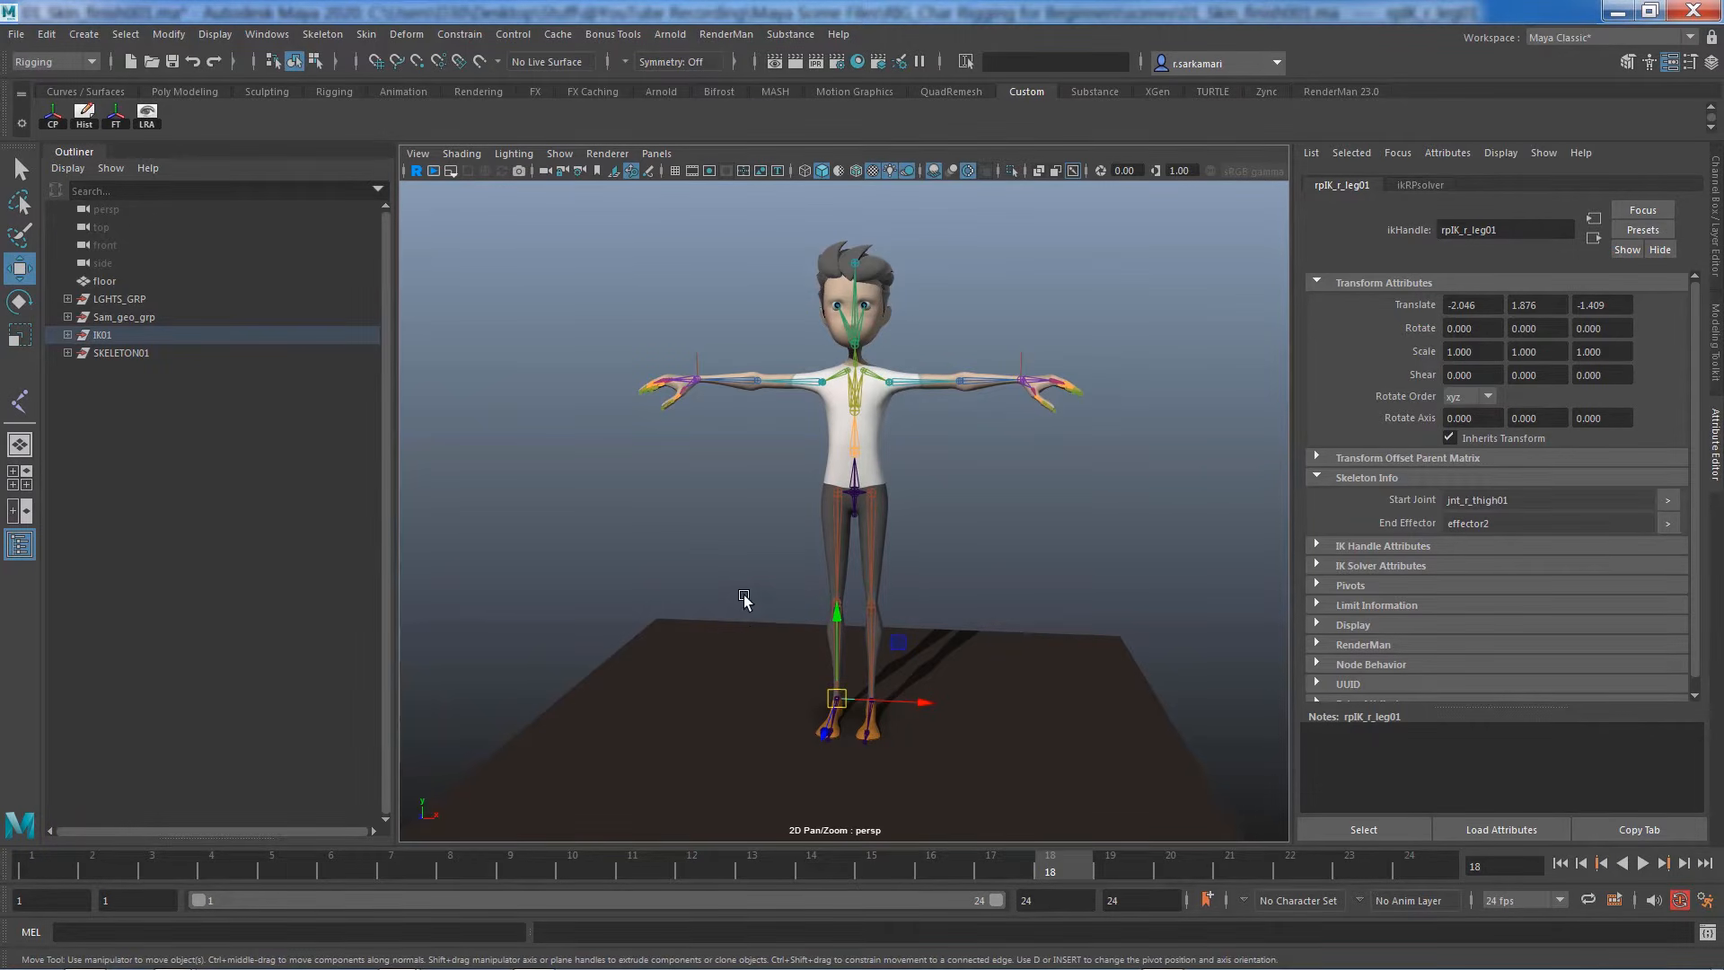
pyautogui.keyDown('alt'); pyautogui.moveTo(734, 575); pyautogui.dragTo(757, 580); pyautogui.keyUp('alt')
pyautogui.keyDown('alt'); pyautogui.moveTo(757, 580); pyautogui.dragTo(762, 615, button='middle'); pyautogui.keyUp('alt')
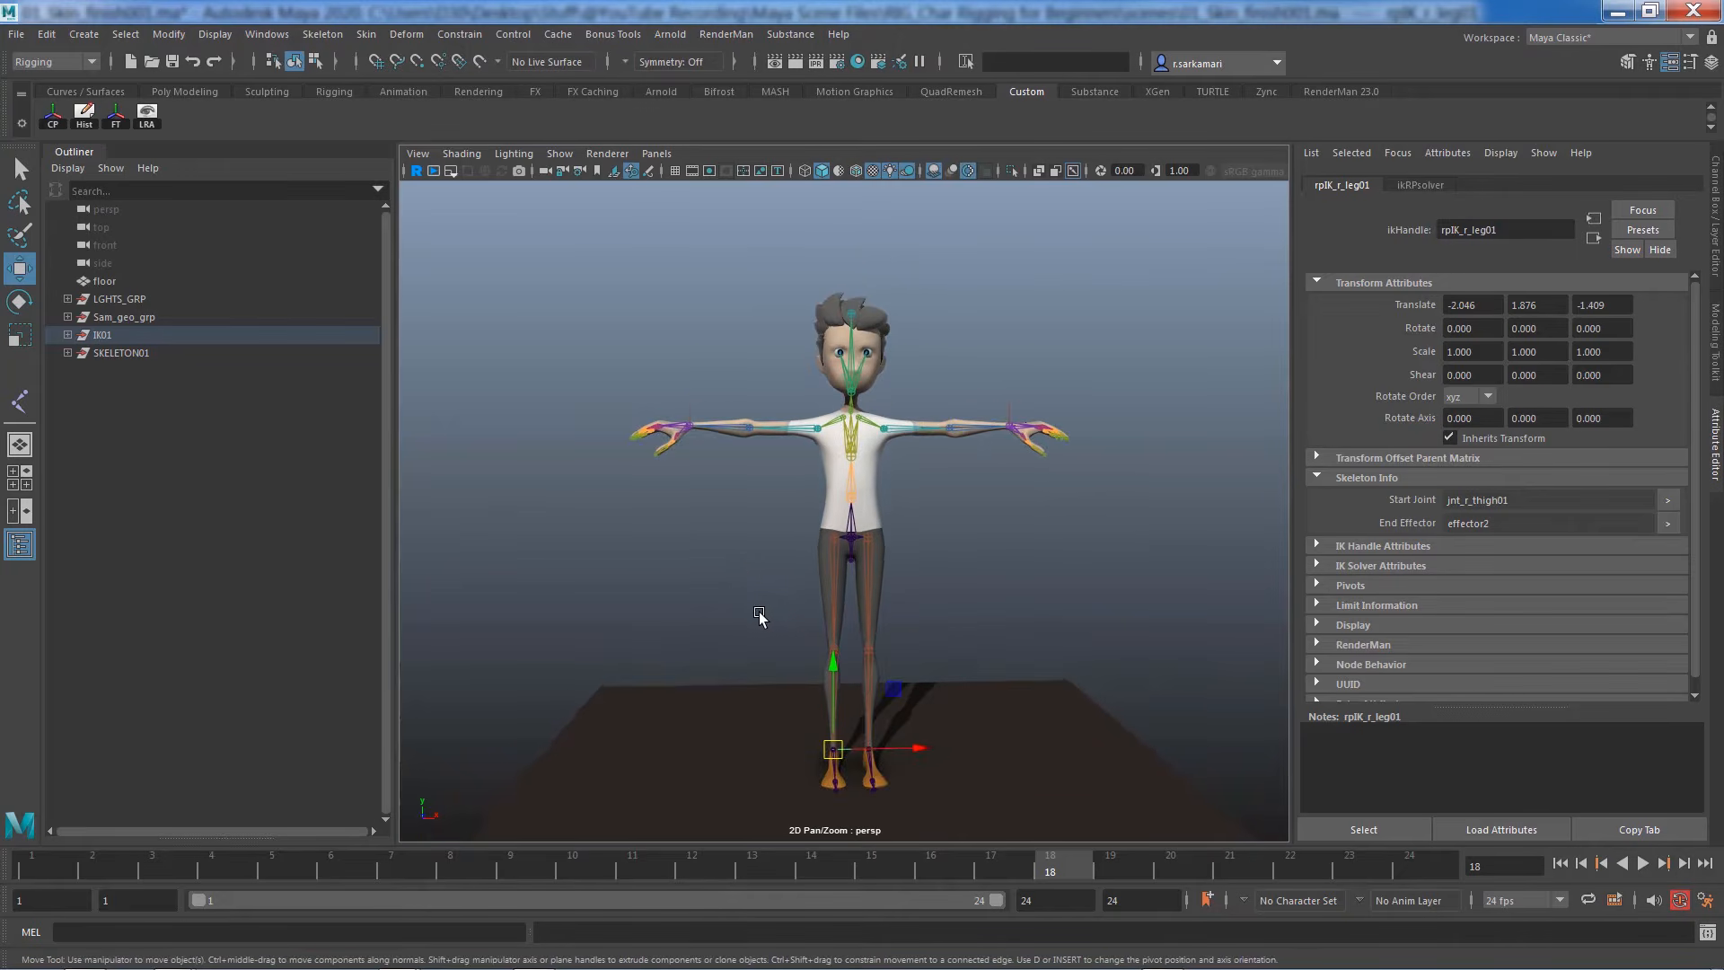
pyautogui.keyDown('alt'); pyautogui.moveTo(761, 614); pyautogui.dragTo(777, 623, button='right'); pyautogui.keyUp('alt')
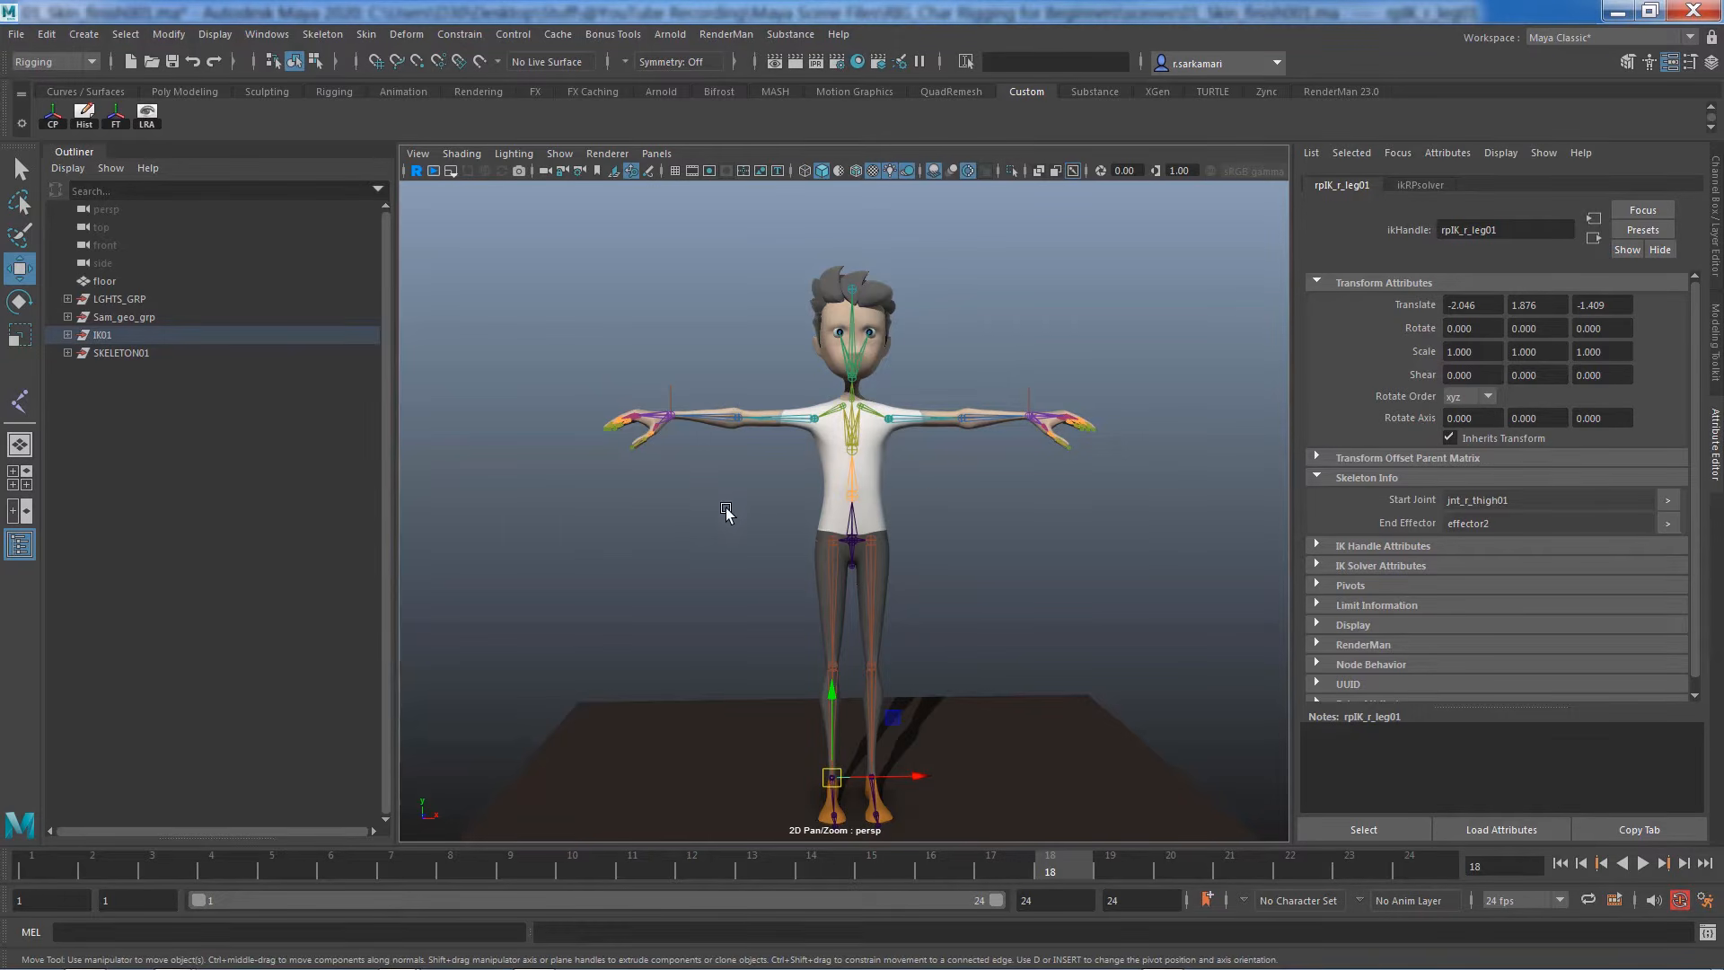
pyautogui.keyDown('alt'); pyautogui.moveTo(726, 509); pyautogui.dragTo(710, 497); pyautogui.keyUp('alt')
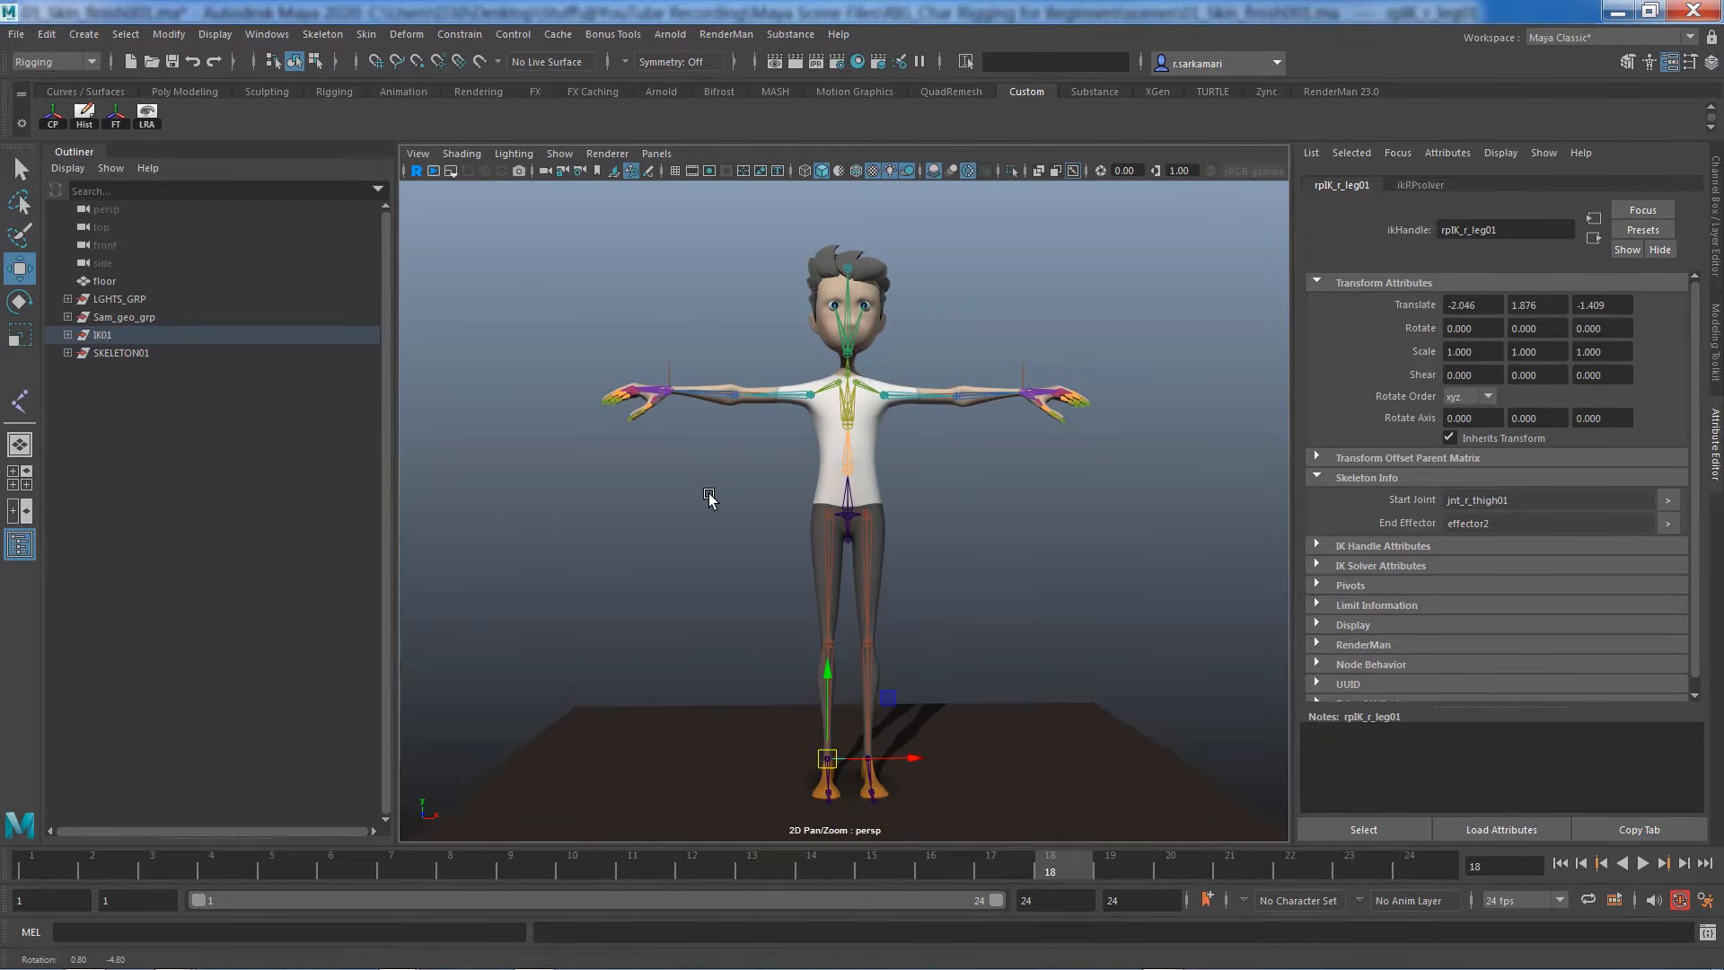
pyautogui.moveTo(742, 523)
pyautogui.keyDown('alt'); pyautogui.mouseDown(button='right')
pyautogui.moveTo(763, 539)
pyautogui.moveTo(734, 497)
pyautogui.mouseUp(button='right'); pyautogui.keyUp('alt')
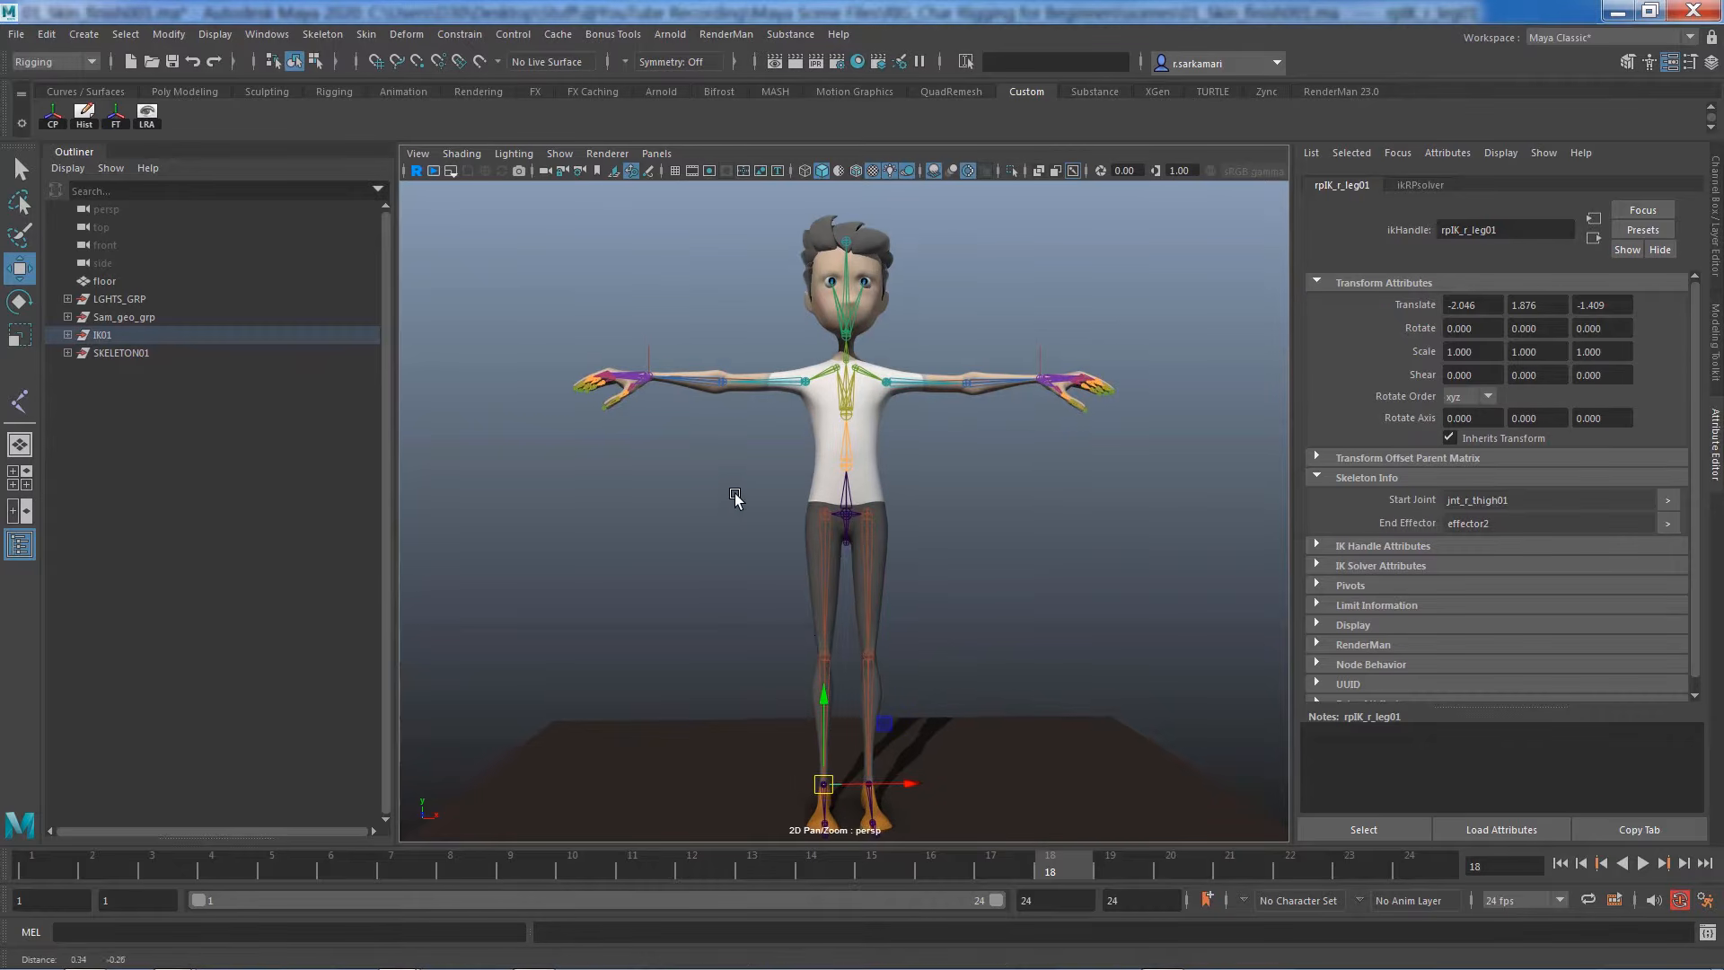
pyautogui.keyDown('alt'); pyautogui.moveTo(734, 497); pyautogui.dragTo(719, 514); pyautogui.keyUp('alt')
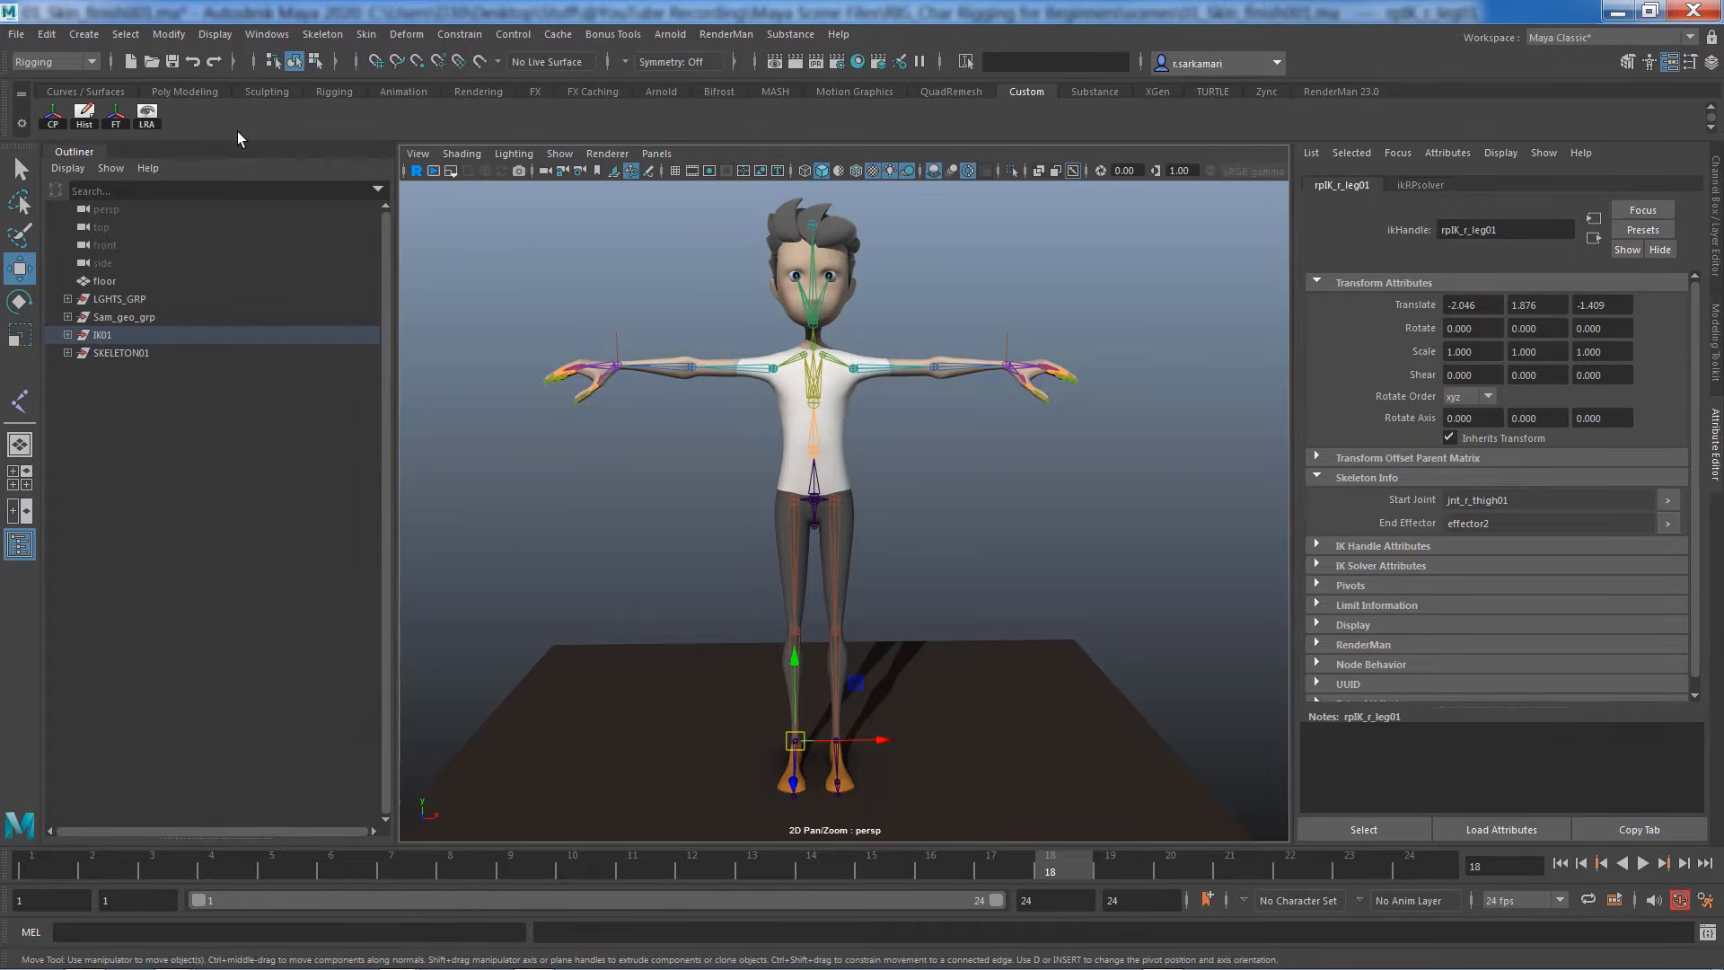
# Add a Component Editor shortcut to the Custom shelf
pyautogui.click(256, 36)
pyautogui.moveTo(301, 97)
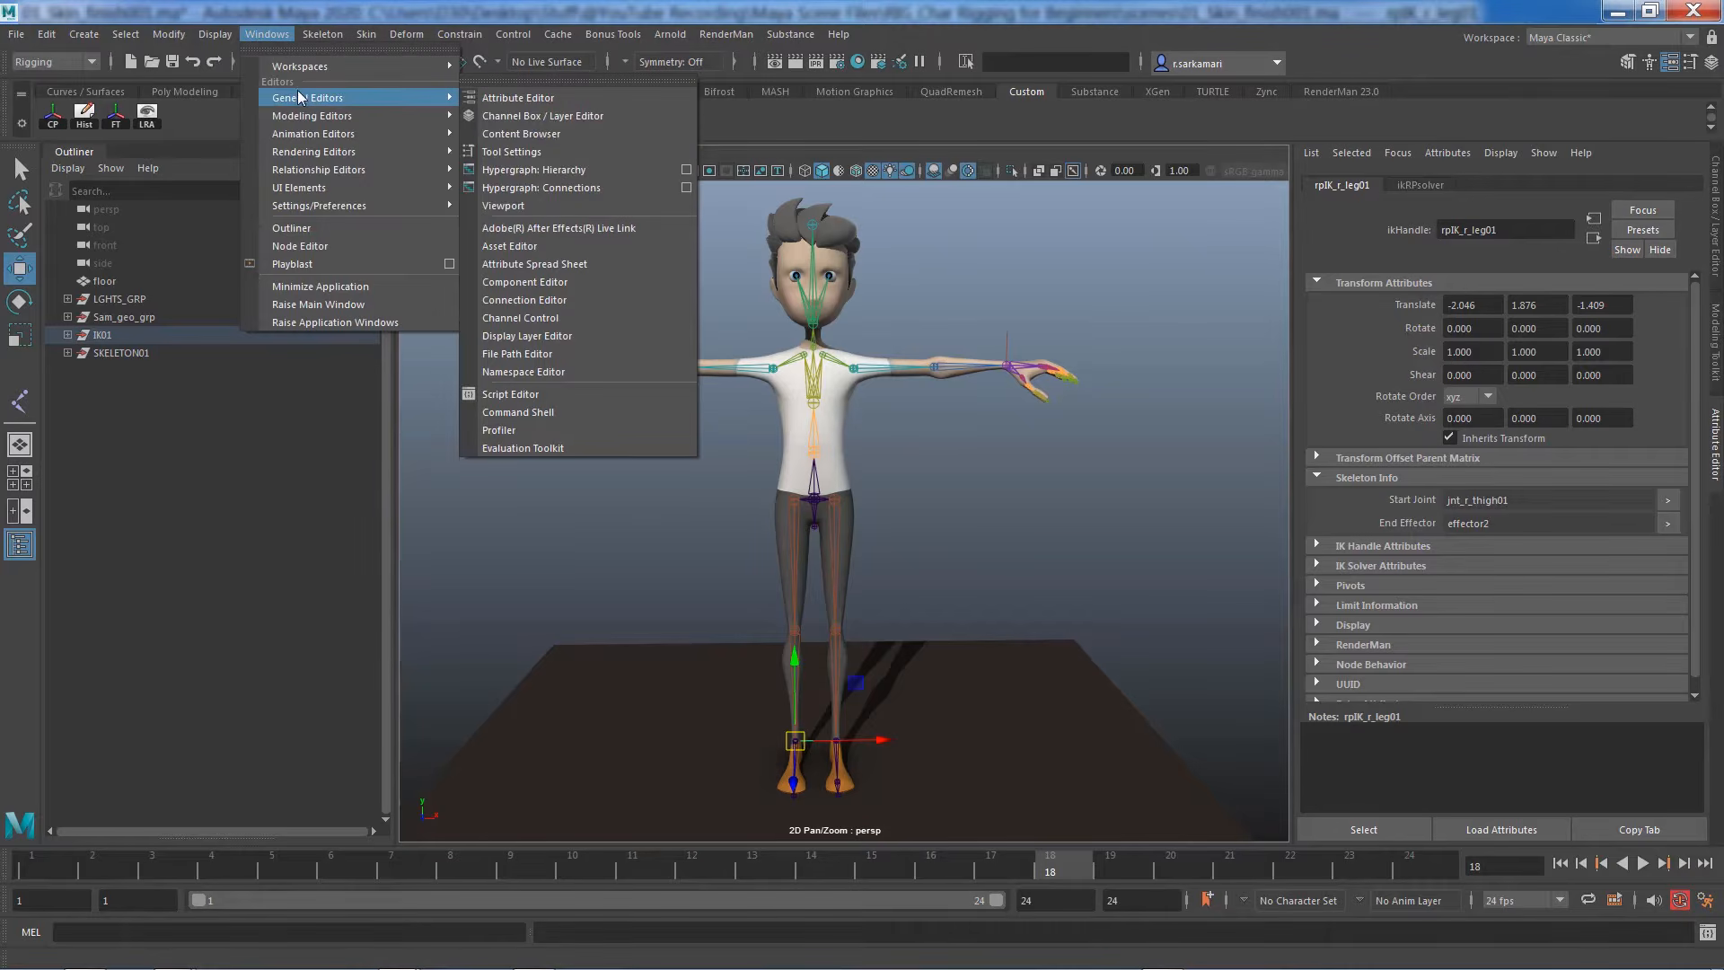
pyautogui.keyDown('ctrl'); pyautogui.keyDown('shift'); pyautogui.click(537, 280); pyautogui.keyUp('shift'); pyautogui.keyUp('ctrl')
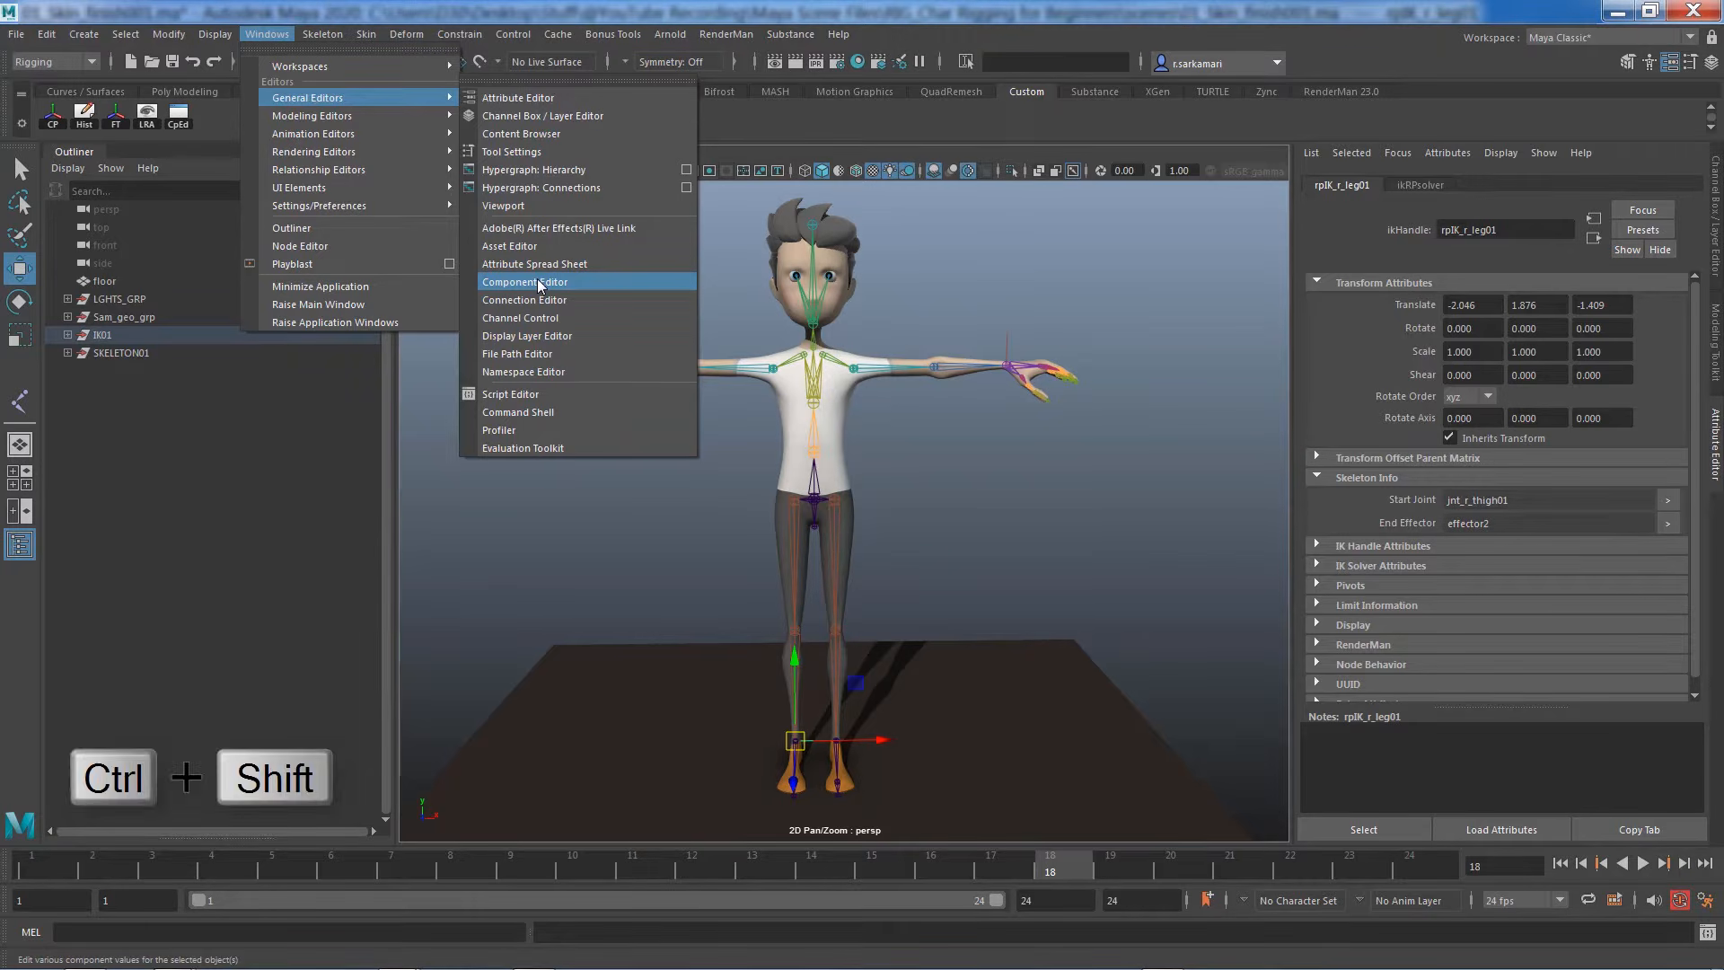
# Add Hammer Skin Weights and Paint Skin Weights shortcuts to the Custom shelf
pyautogui.moveTo(359, 34)
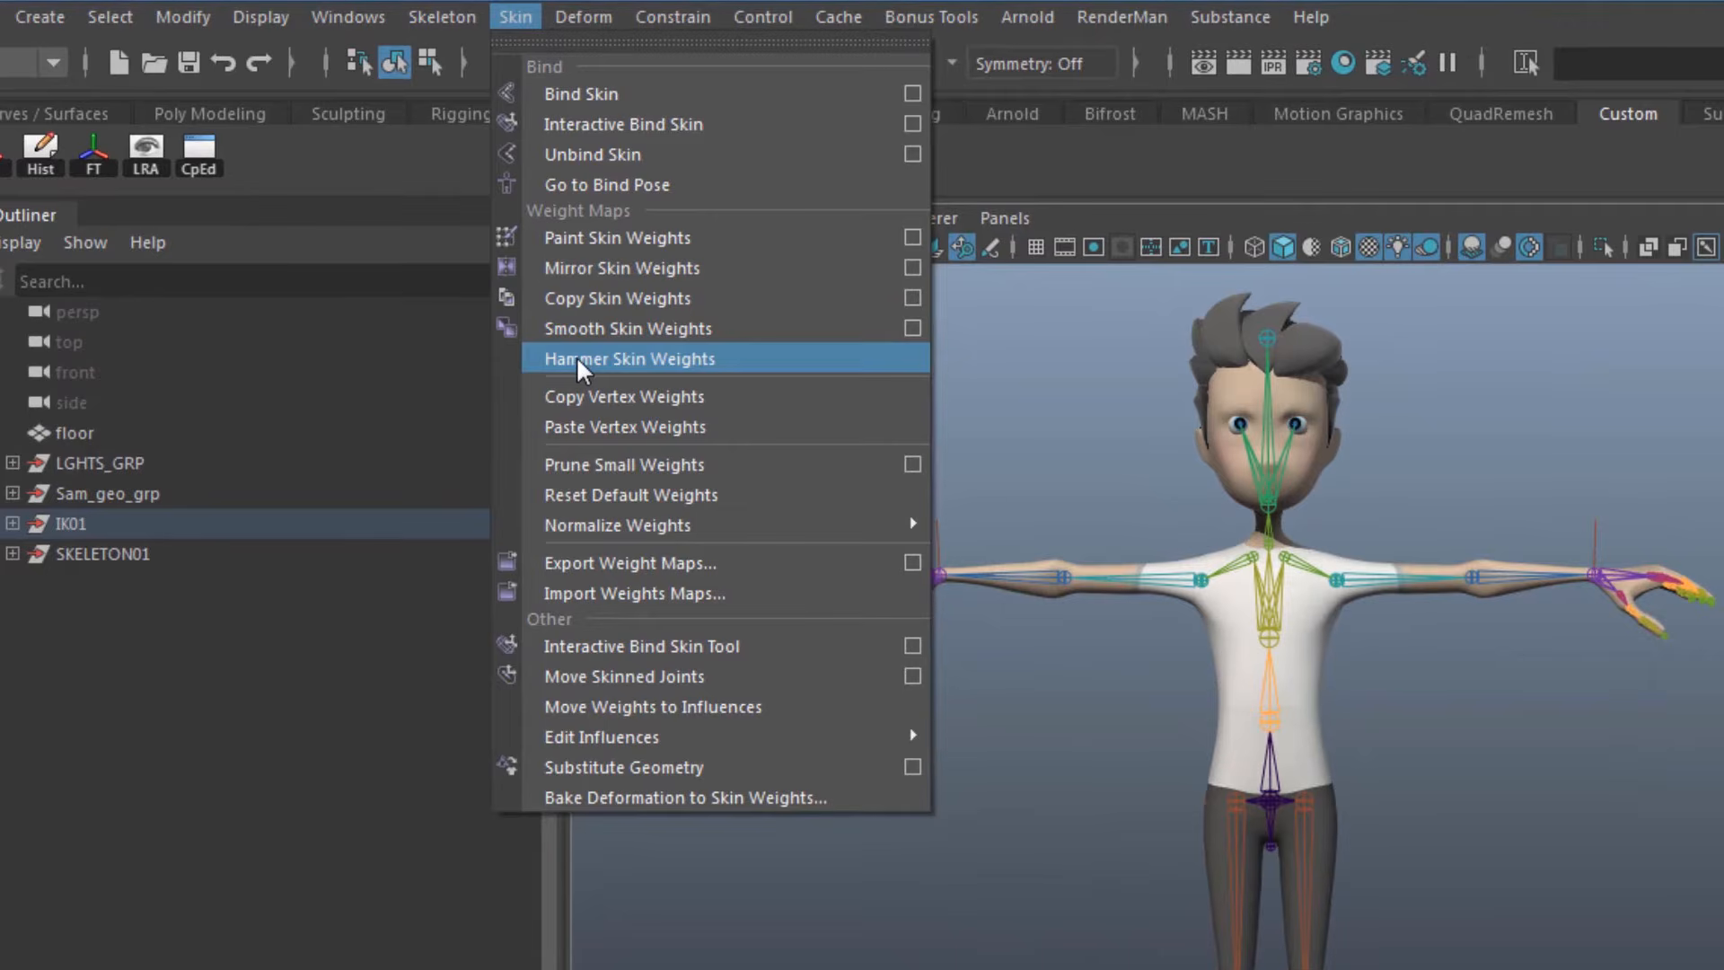
pyautogui.keyDown('ctrl'); pyautogui.keyDown('shift'); pyautogui.click(581, 363); pyautogui.keyUp('shift'); pyautogui.keyUp('ctrl')
pyautogui.keyDown('ctrl'); pyautogui.keyDown('shift'); pyautogui.click(599, 241); pyautogui.keyUp('shift'); pyautogui.keyUp('ctrl')
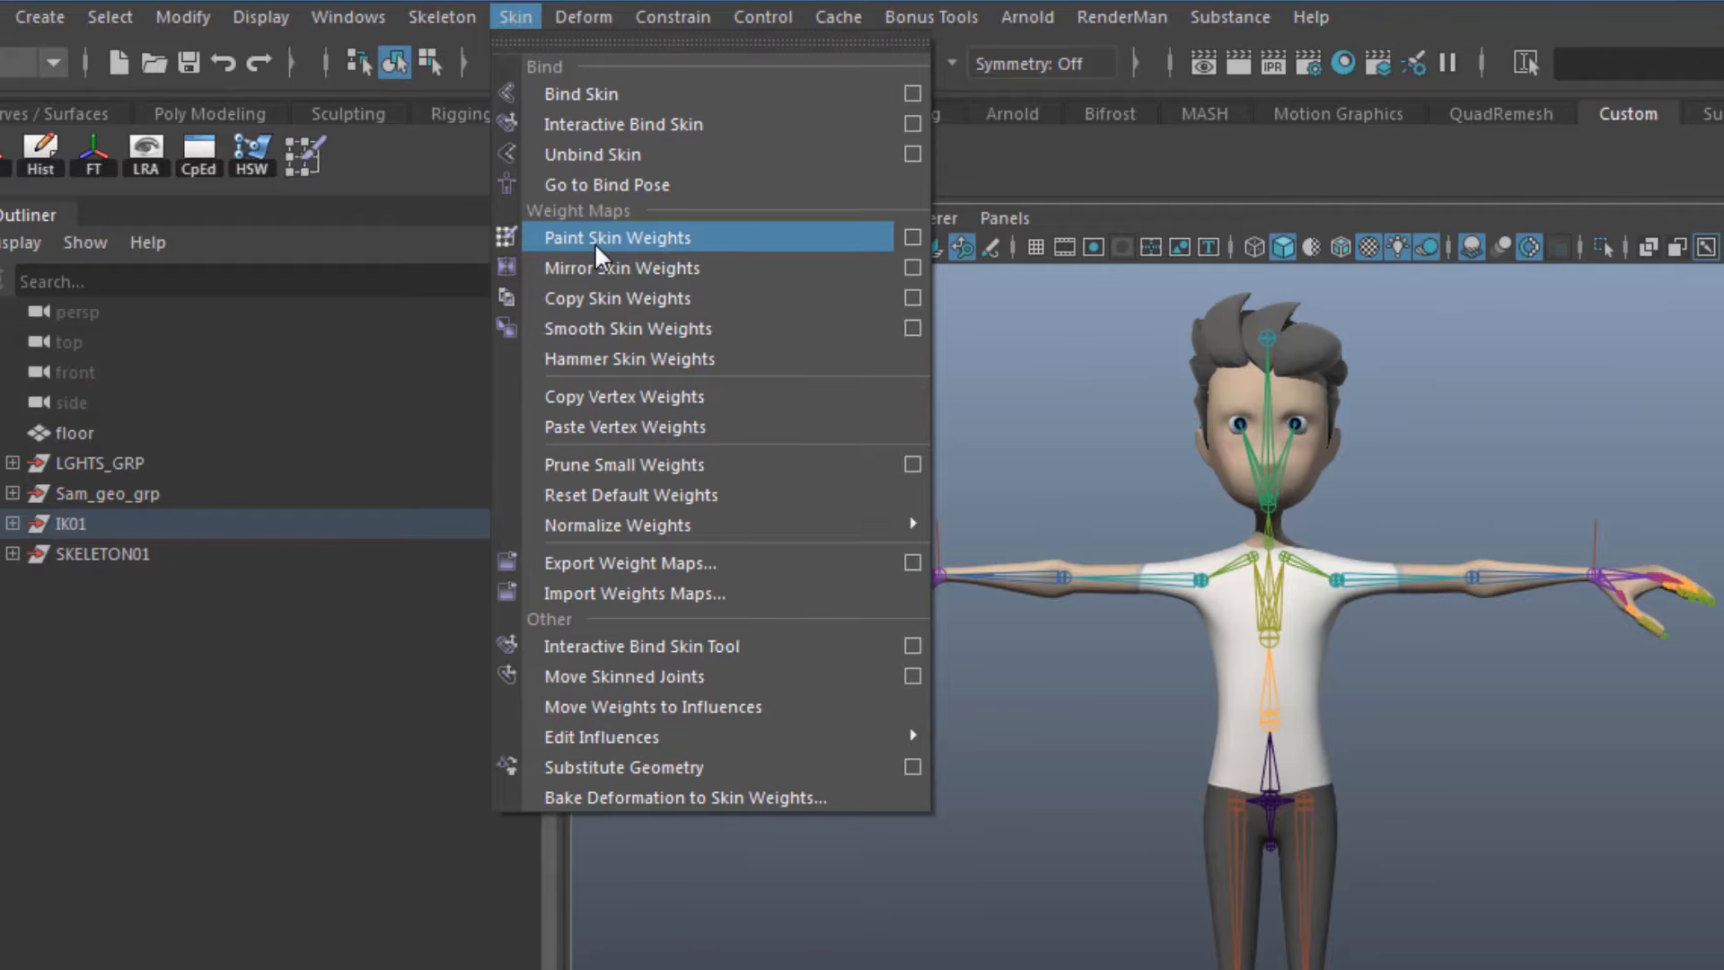
pyautogui.click(1221, 658)
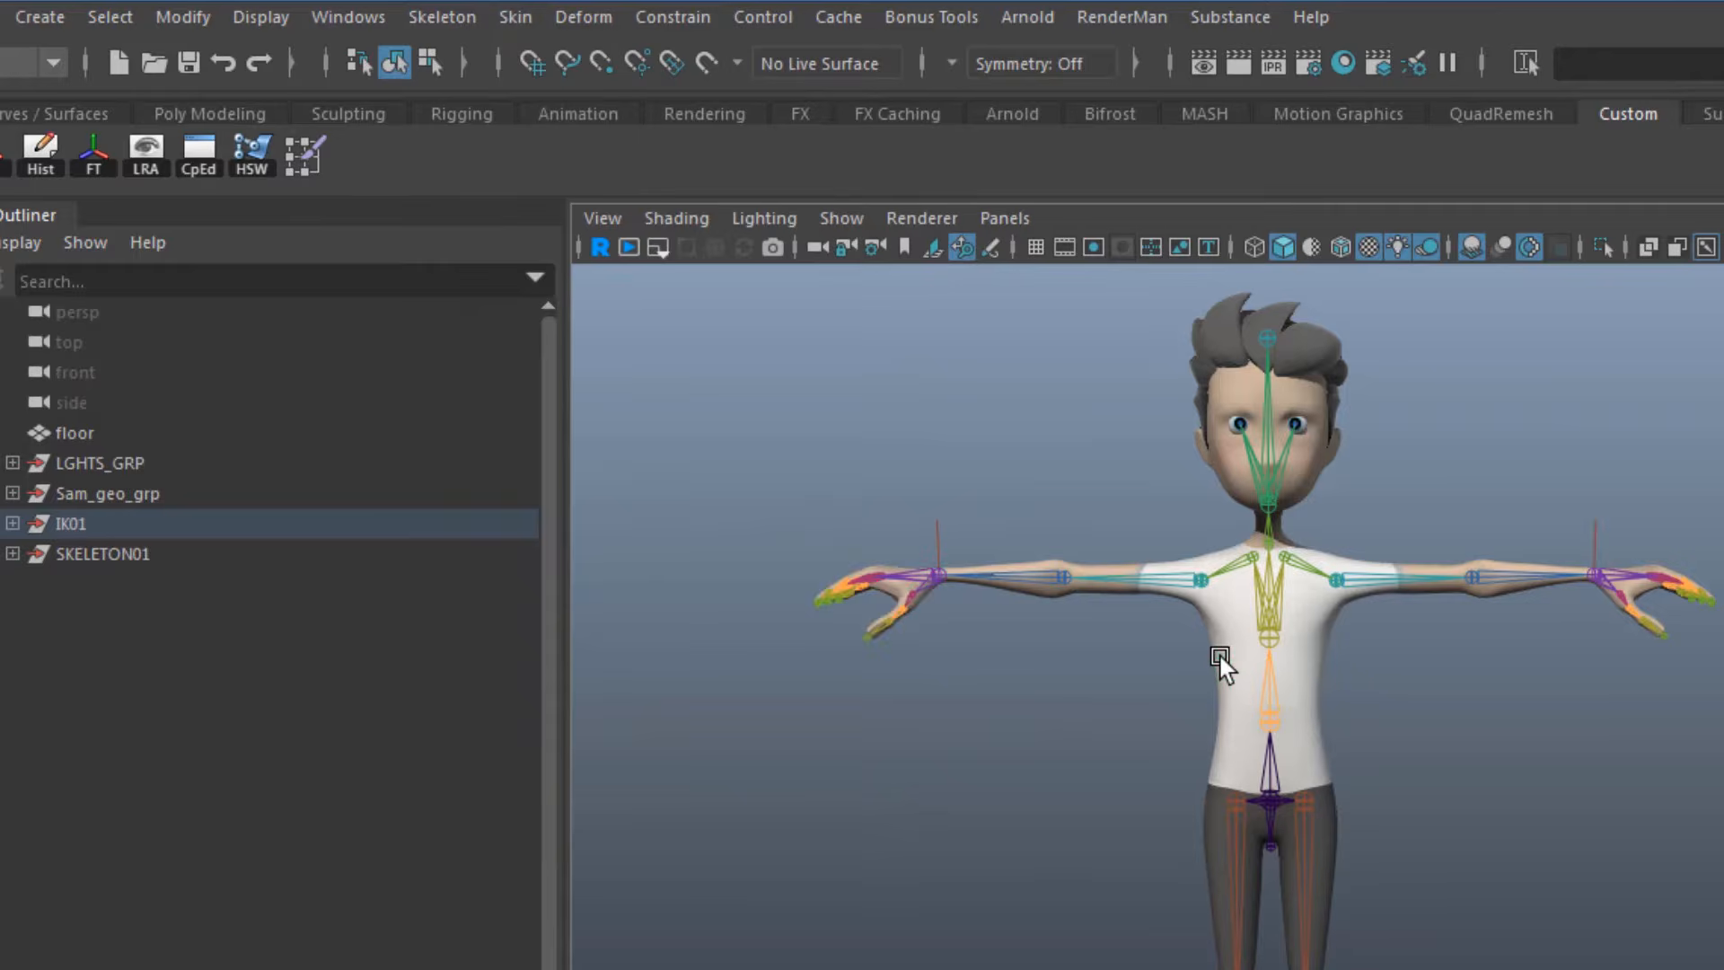
# Raise jnt_chest01 to a Translate X of about 5.1 with the Move Skinned Joints tool, showing the mesh in wireframe
pyautogui.click(1210, 667)
pyautogui.keyDown('alt'); pyautogui.moveTo(1059, 645); pyautogui.dragTo(1603, 916, button='right'); pyautogui.keyUp('alt')
pyautogui.keyDown('alt'); pyautogui.moveTo(1603, 916); pyautogui.dragTo(1282, 955, button='middle'); pyautogui.keyUp('alt')
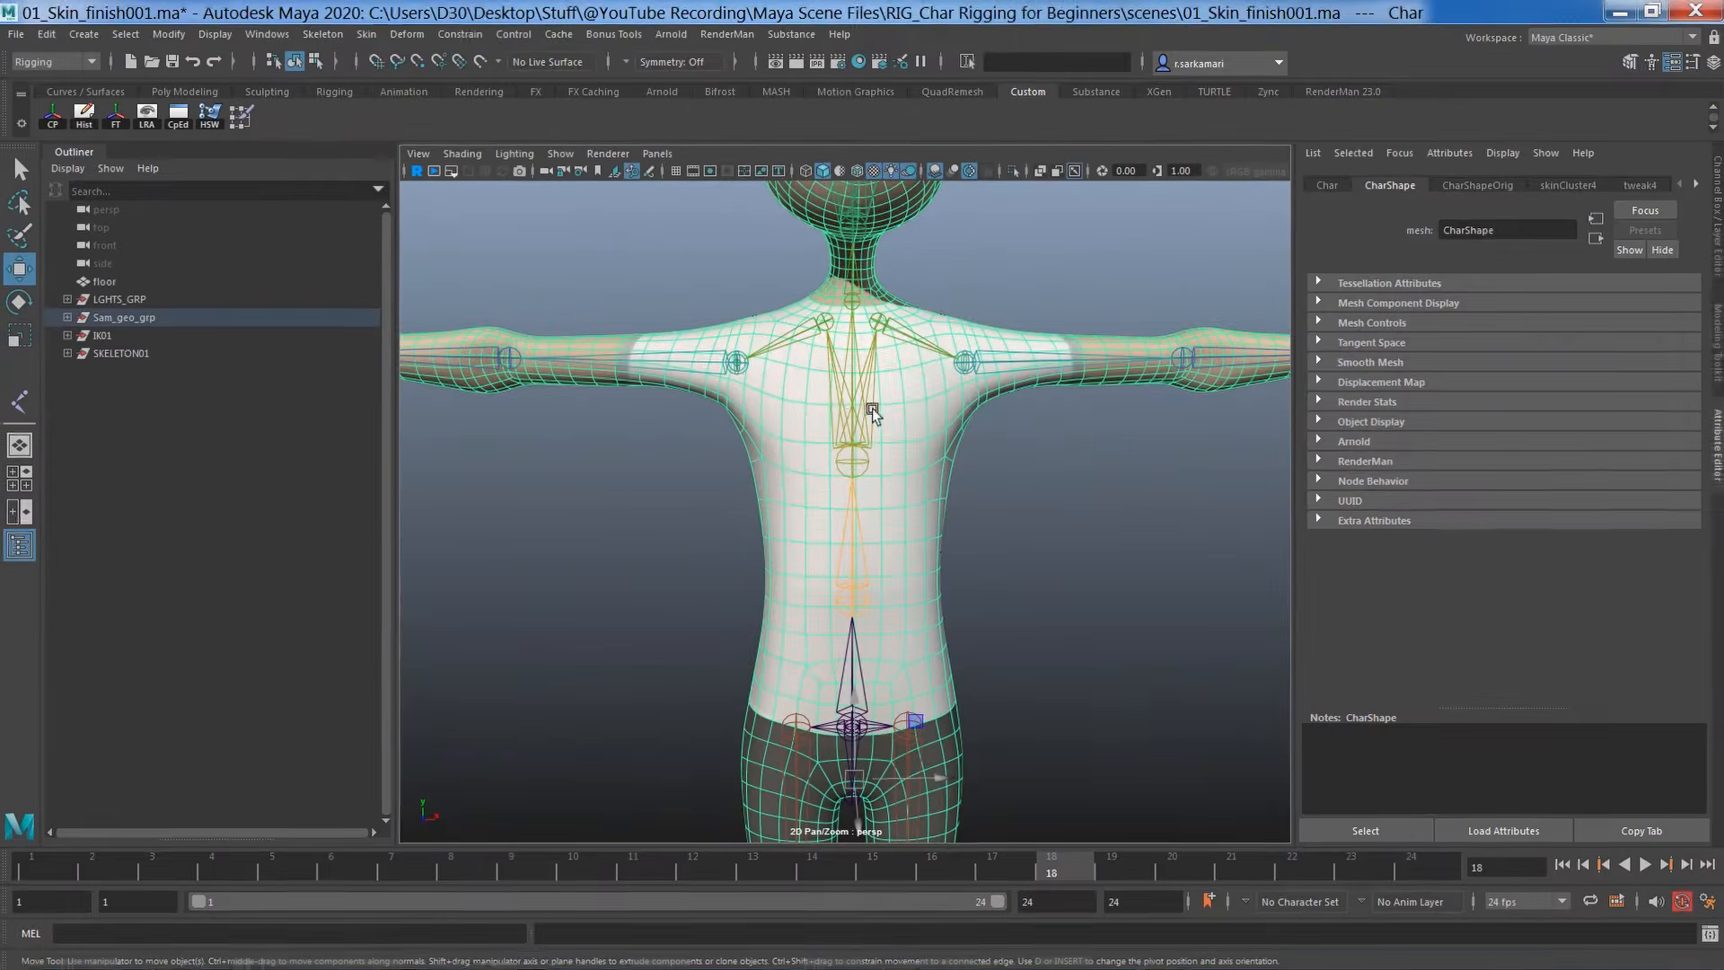
pyautogui.click(854, 467)
pyautogui.keyDown('alt'); pyautogui.moveTo(861, 542); pyautogui.dragTo(859, 607, button='middle'); pyautogui.keyUp('alt')
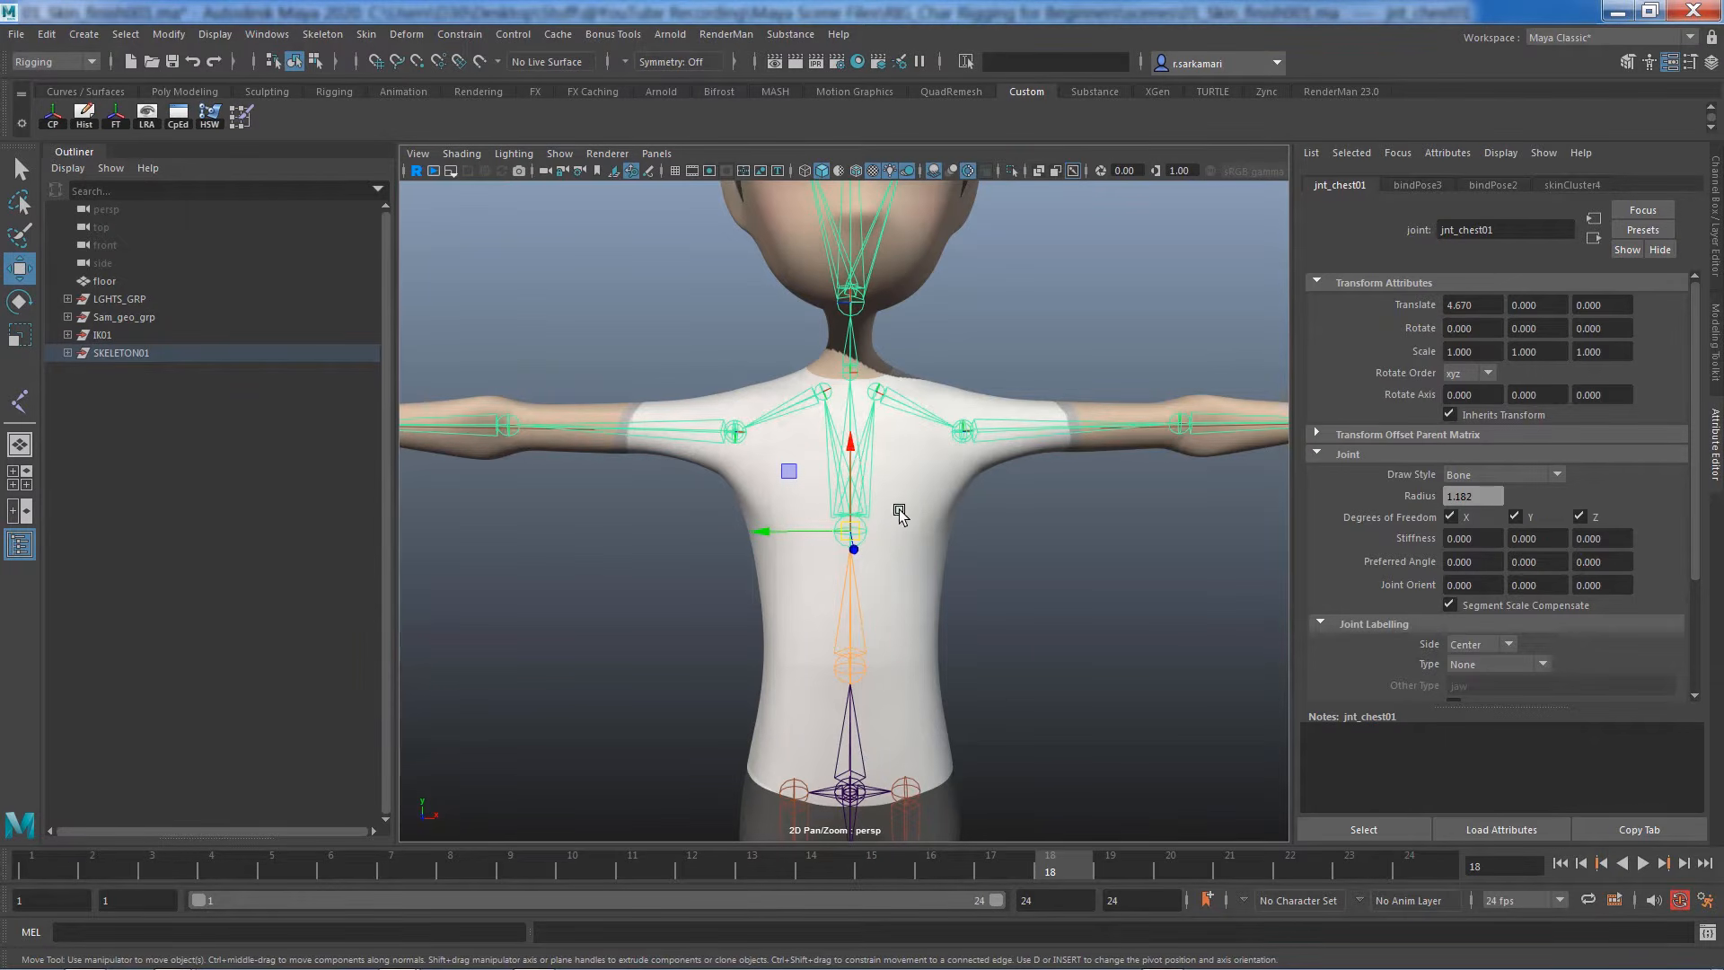
pyautogui.click(366, 34)
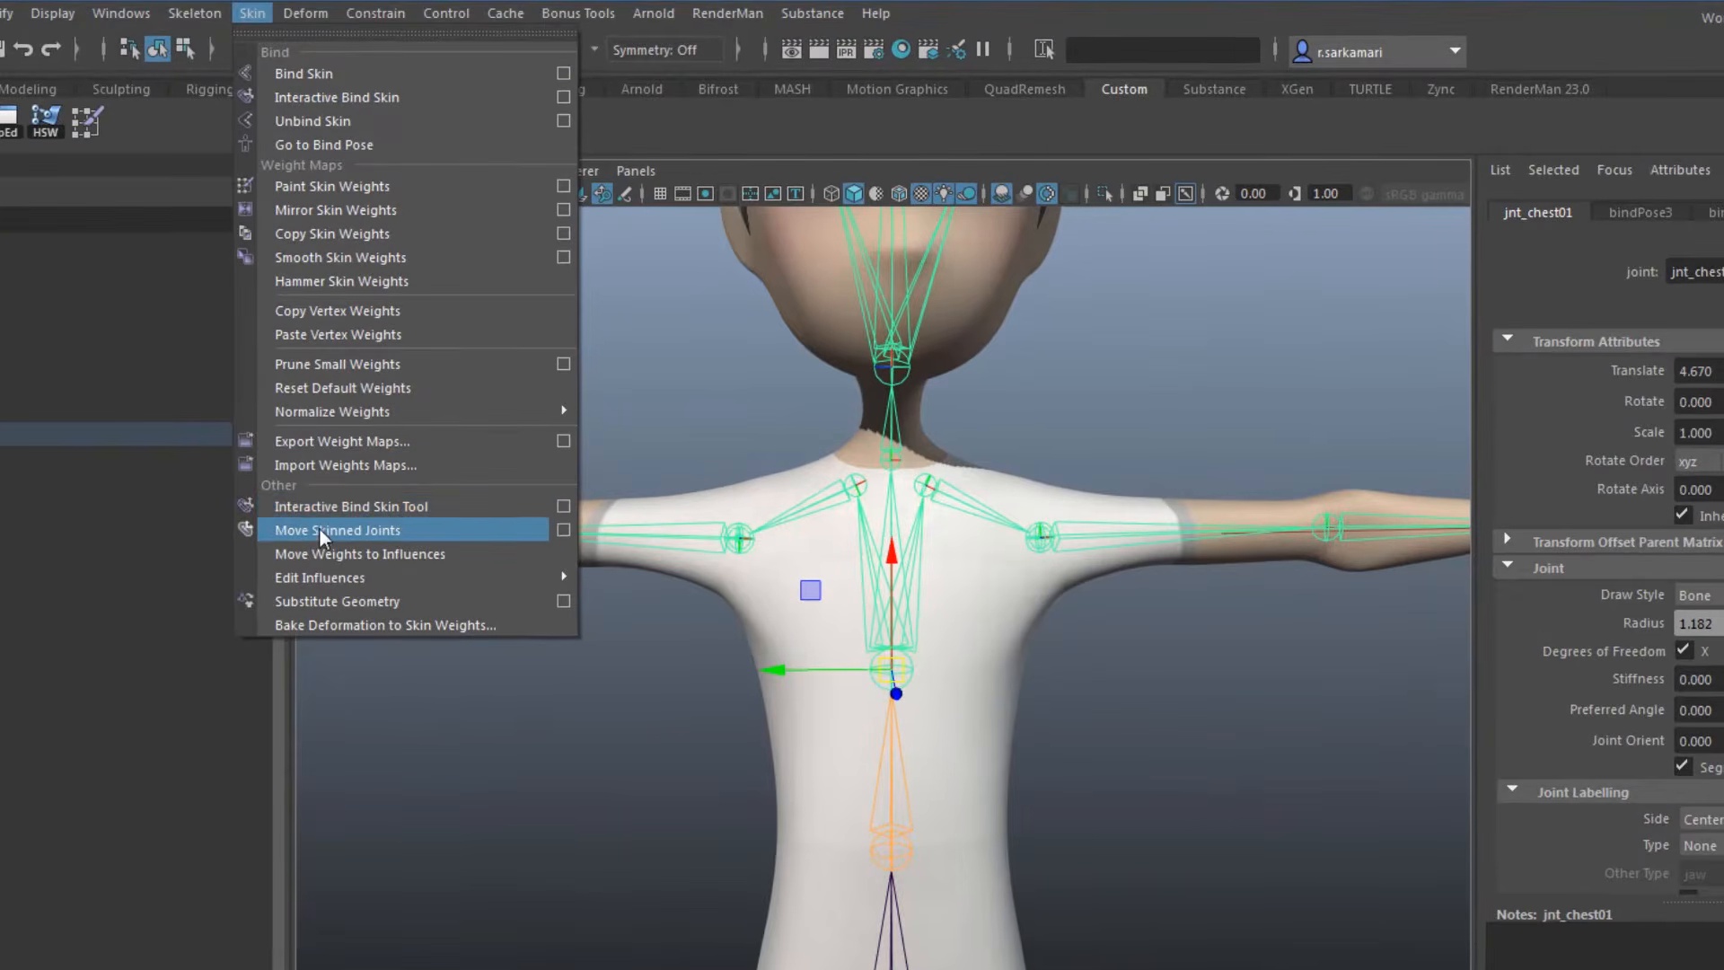
pyautogui.click(334, 535)
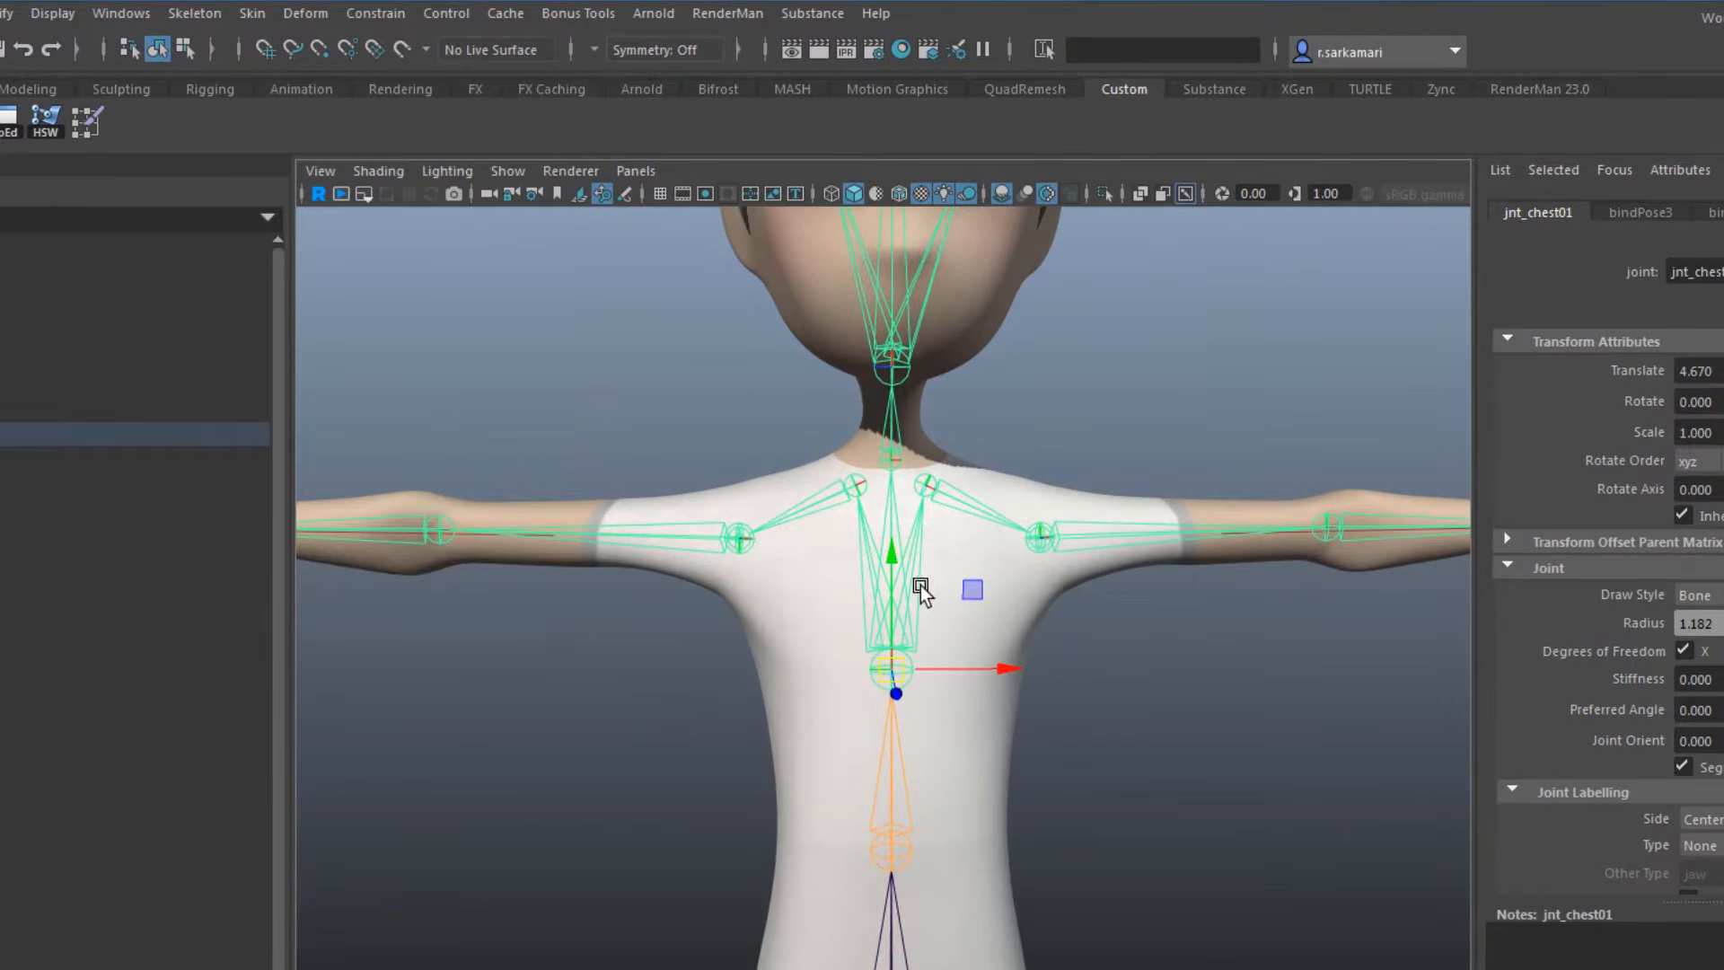
pyautogui.press('4')
pyautogui.moveTo(892, 568); pyautogui.dragTo(895, 541)
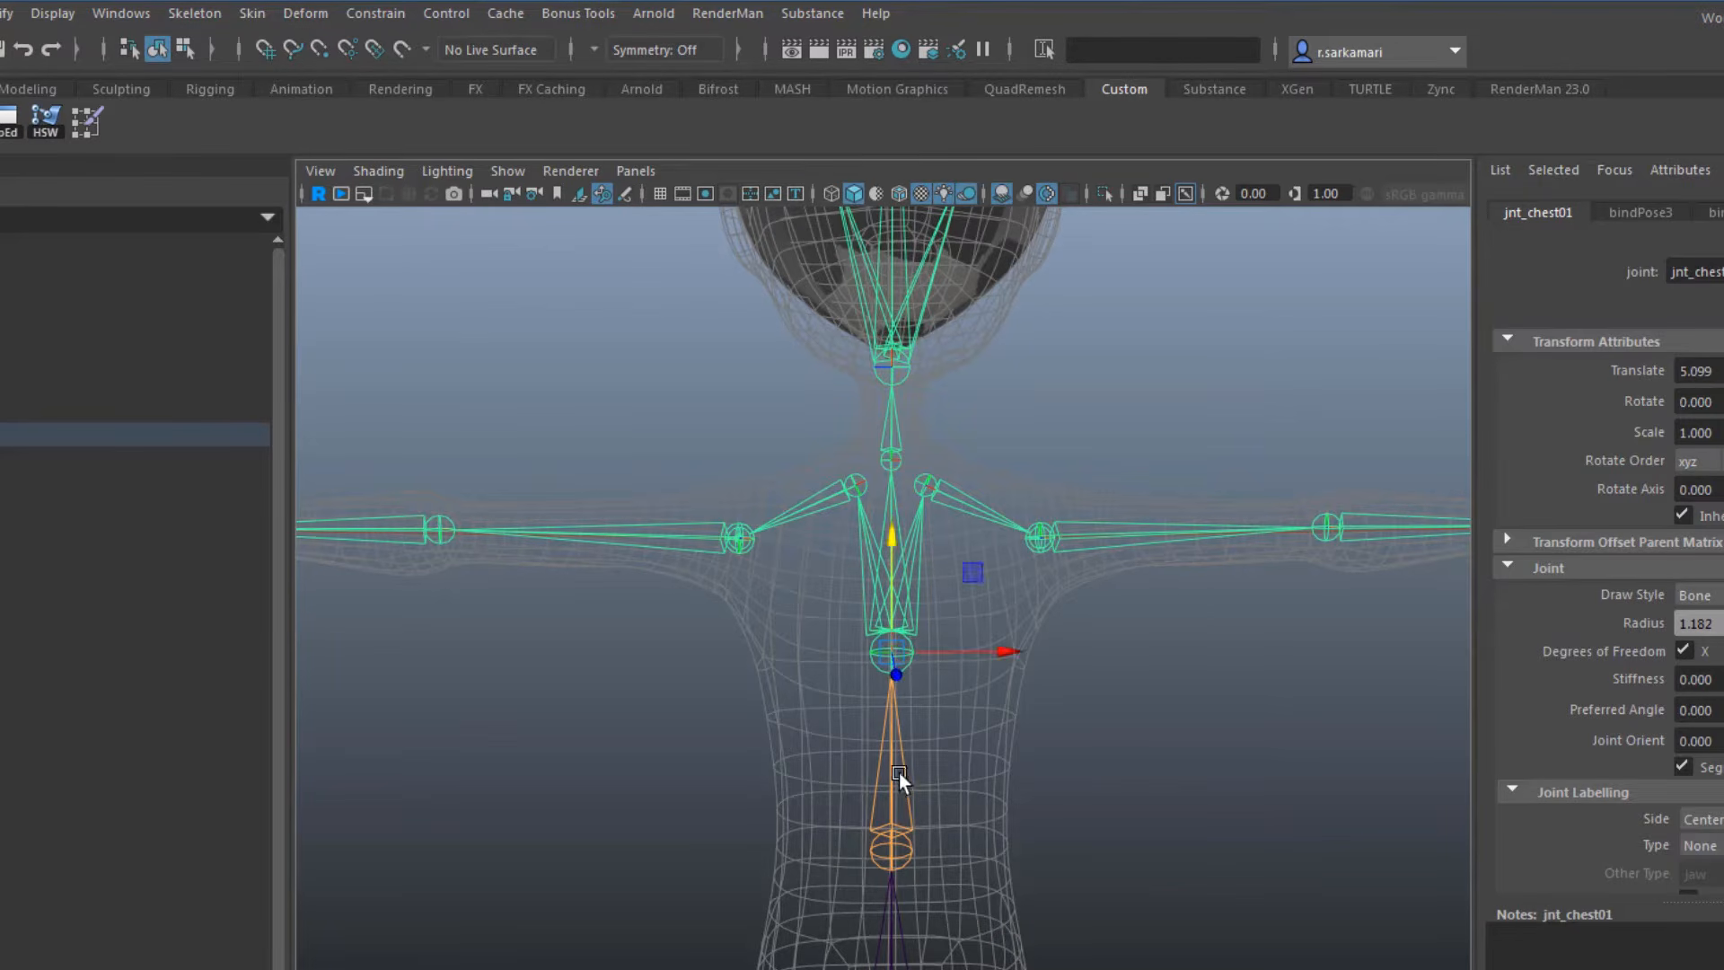
# Adjust jnt_back01 vertically along the spine with the Move Skinned Joints tool, settling it slightly lower
pyautogui.click(892, 848)
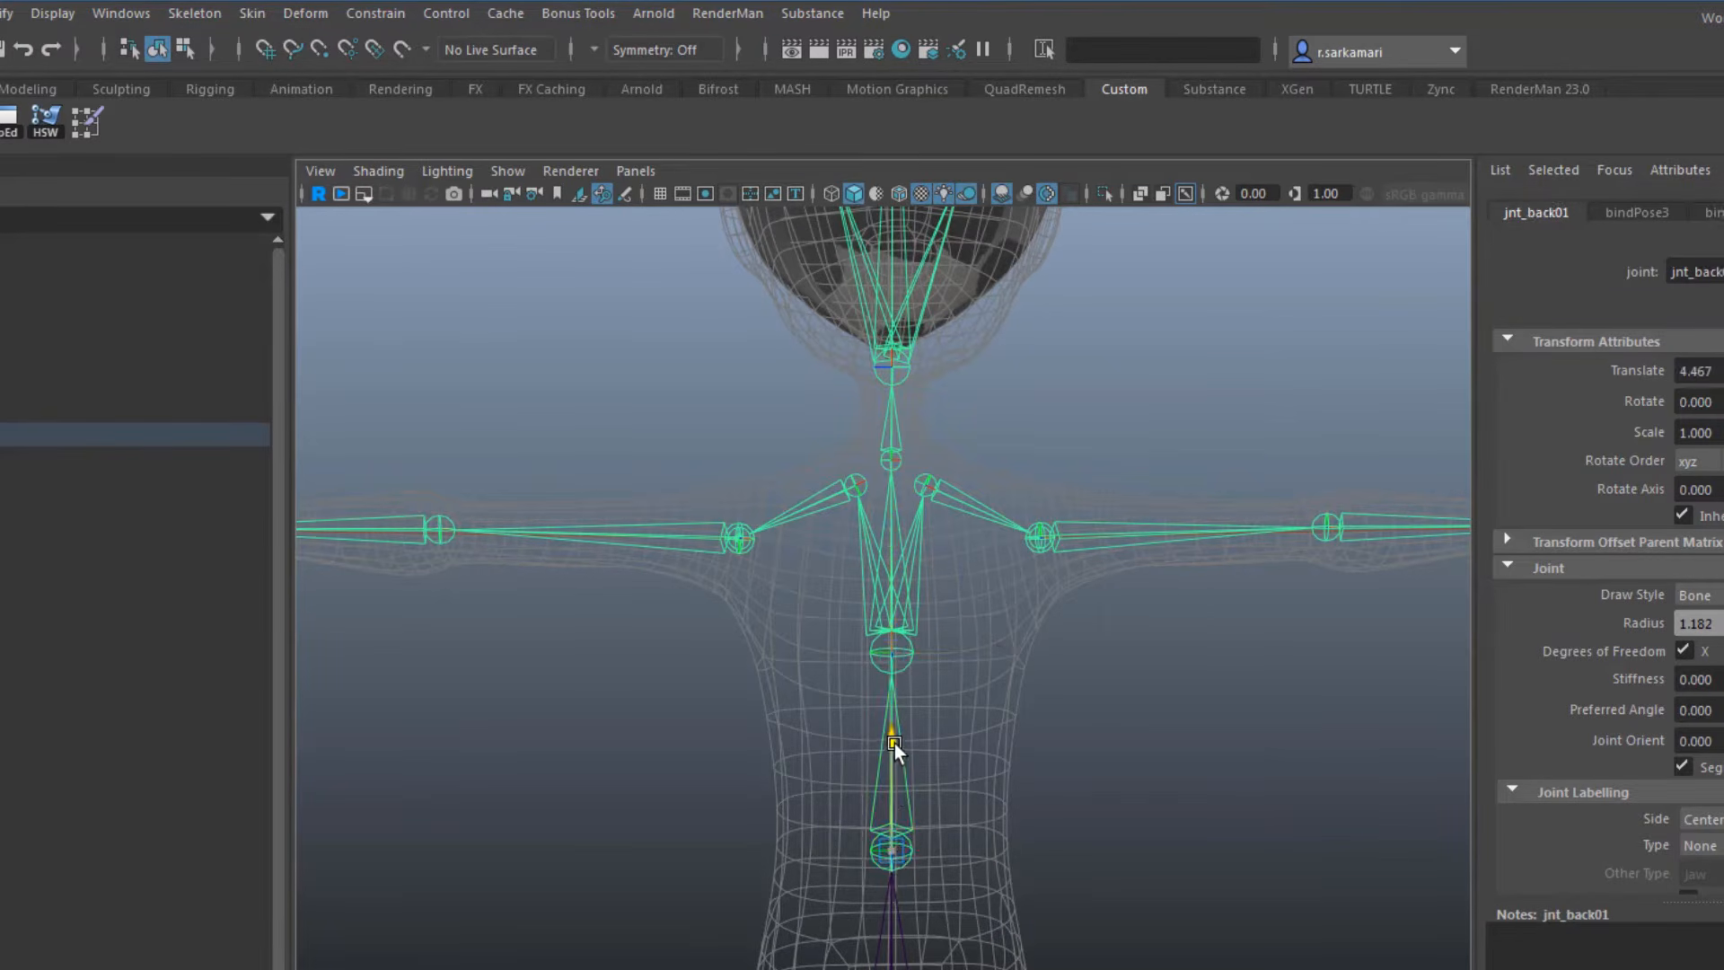
pyautogui.moveTo(894, 742); pyautogui.dragTo(894, 734)
pyautogui.keyDown('alt'); pyautogui.moveTo(999, 805); pyautogui.dragTo(752, 753, button='right'); pyautogui.keyUp('alt')
pyautogui.keyDown('alt'); pyautogui.moveTo(752, 753); pyautogui.dragTo(877, 693); pyautogui.keyUp('alt')
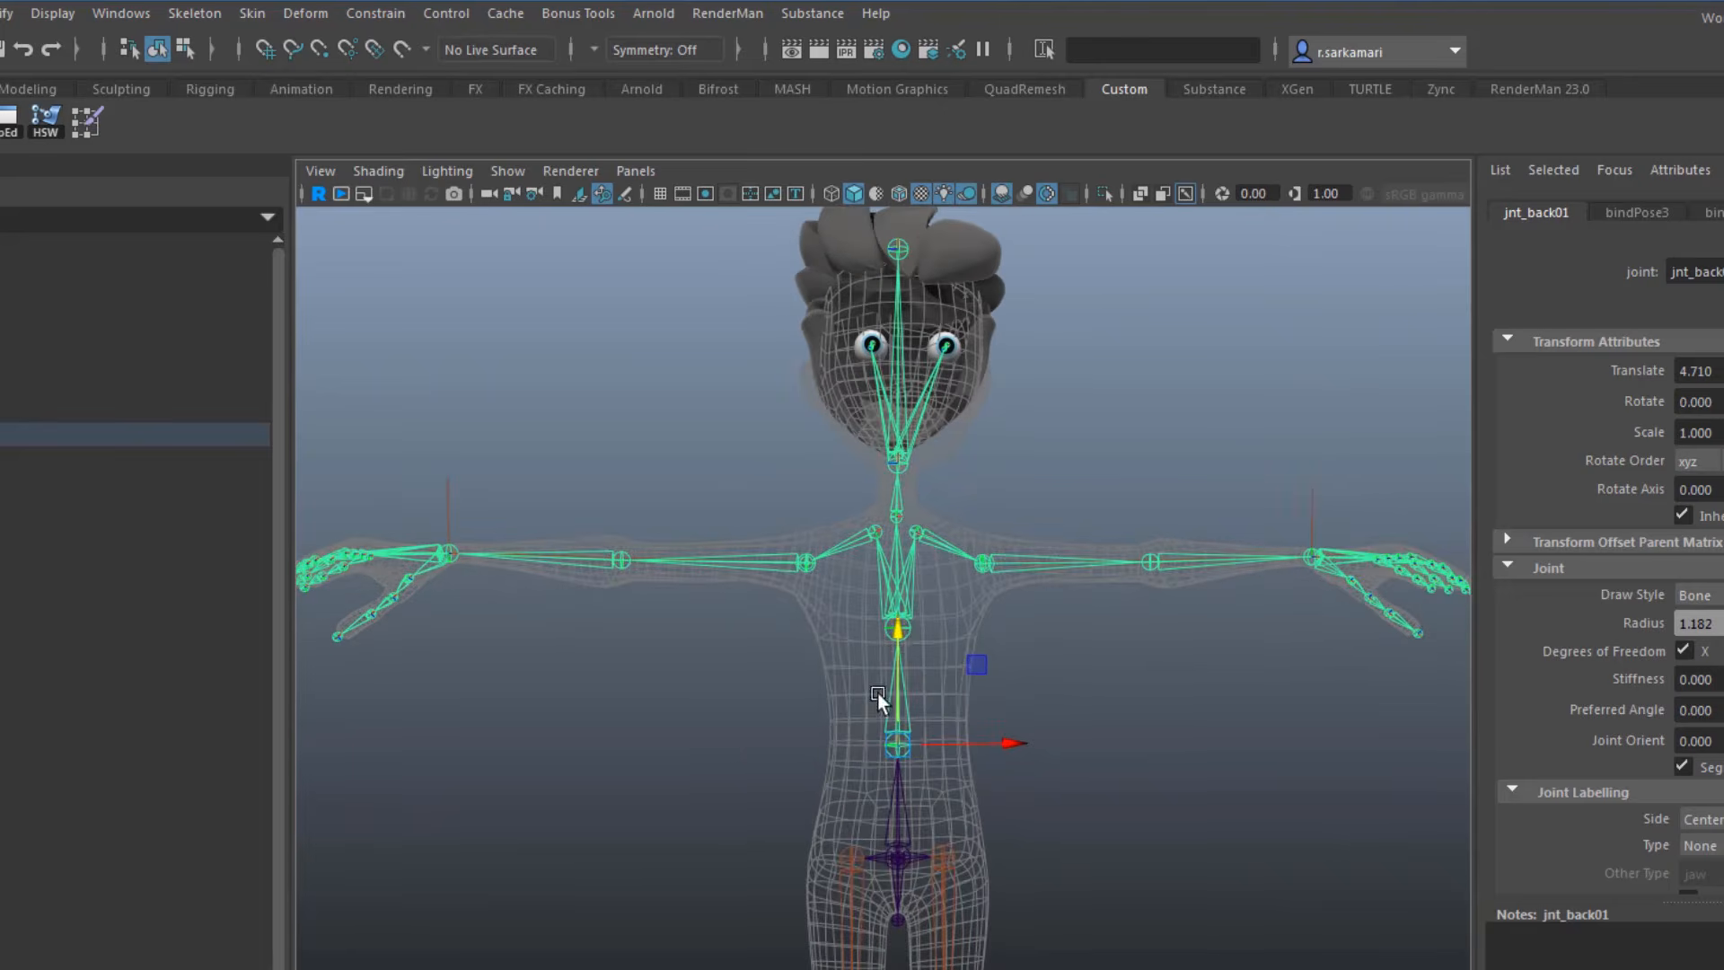
pyautogui.moveTo(899, 627); pyautogui.dragTo(897, 646)
# Lower jnt_chest01 to a Translate X of about 5.15 and show the character shaded with smooth geometry again
pyautogui.click(898, 532)
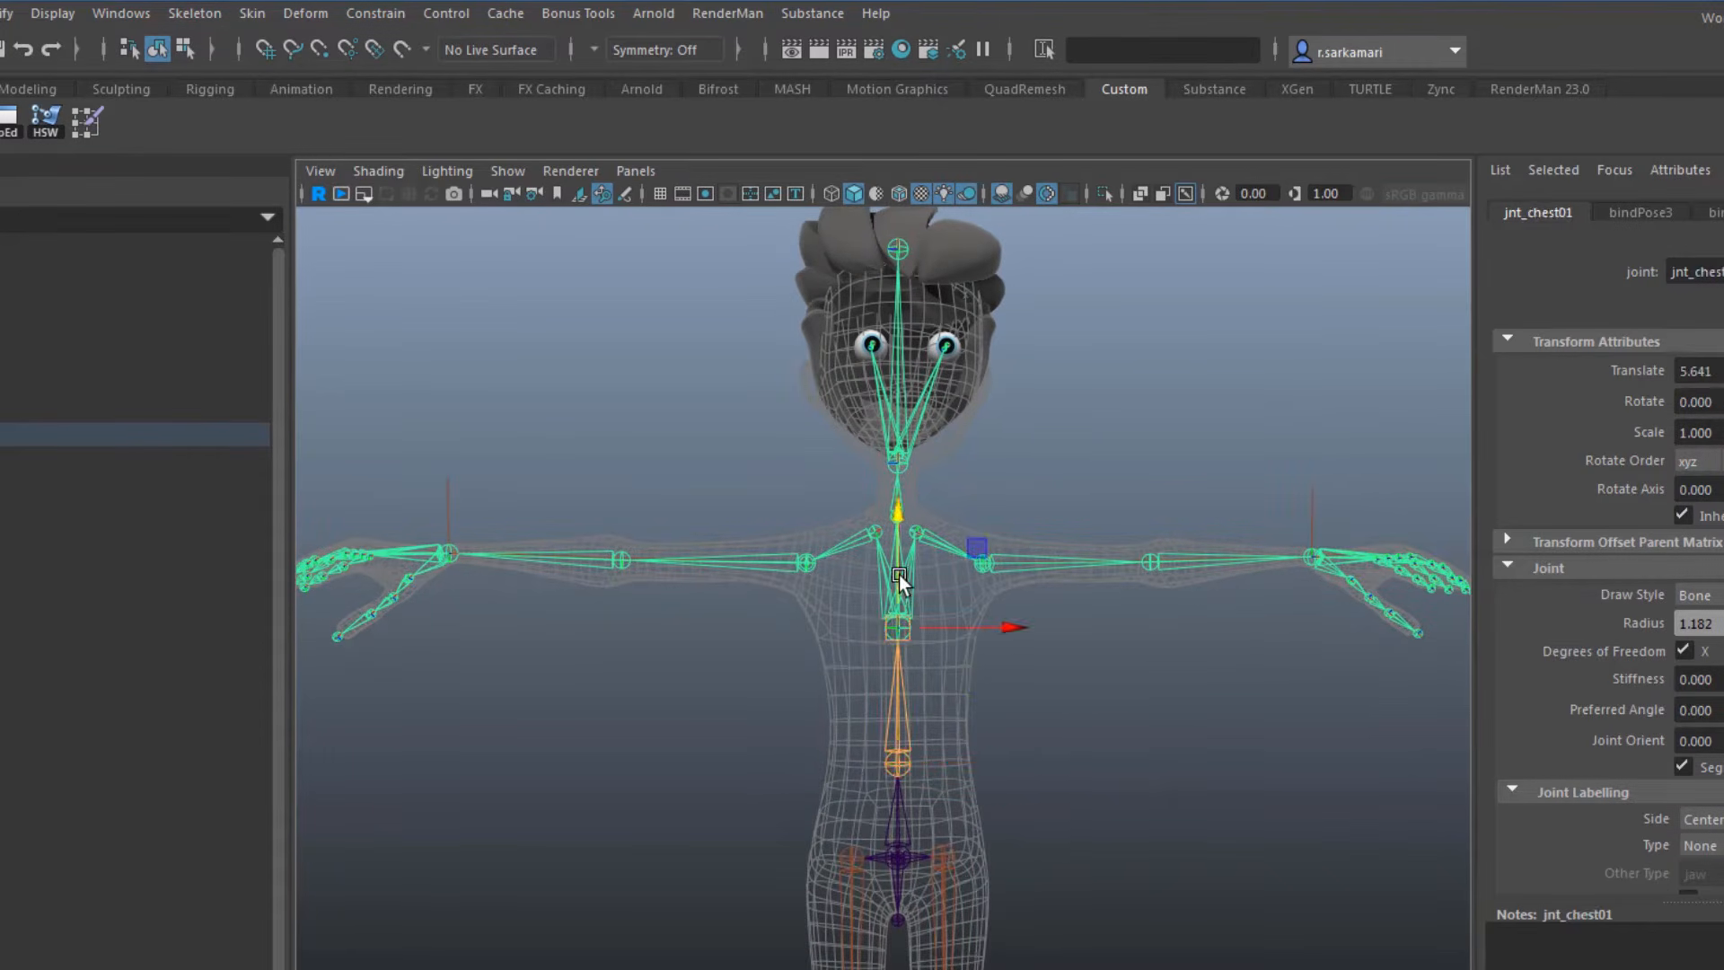
pyautogui.moveTo(898, 531); pyautogui.dragTo(898, 543)
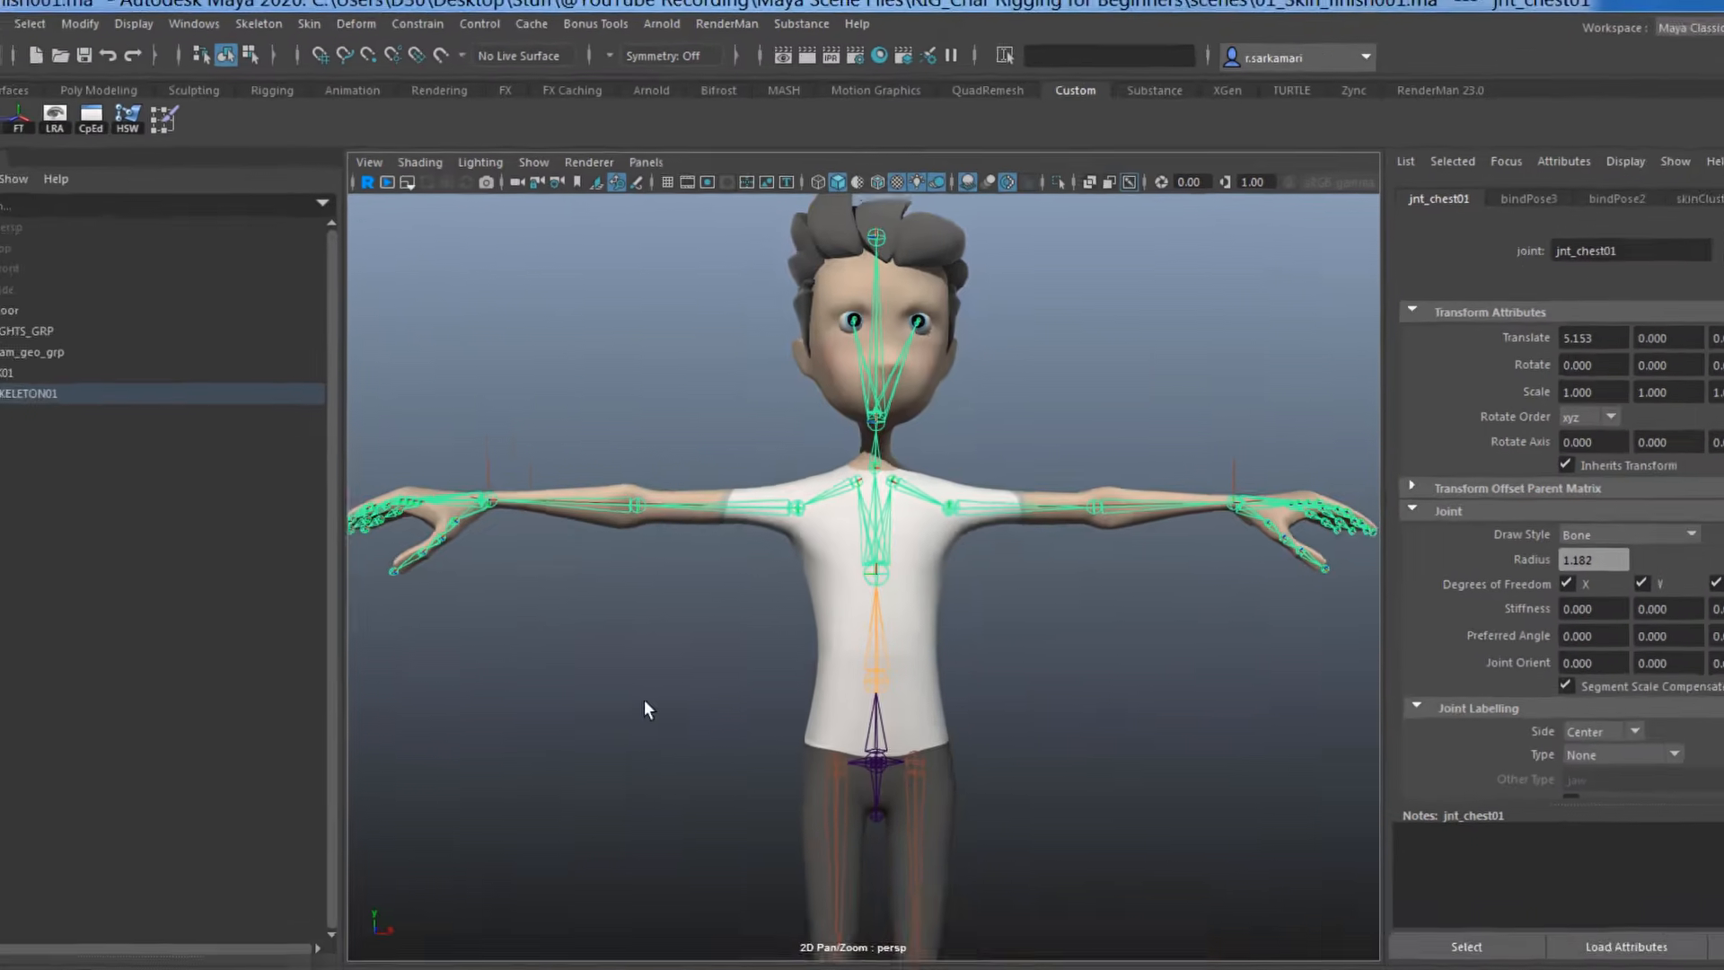
pyautogui.keyDown('alt'); pyautogui.moveTo(644, 699); pyautogui.dragTo(658, 635); pyautogui.keyUp('alt')
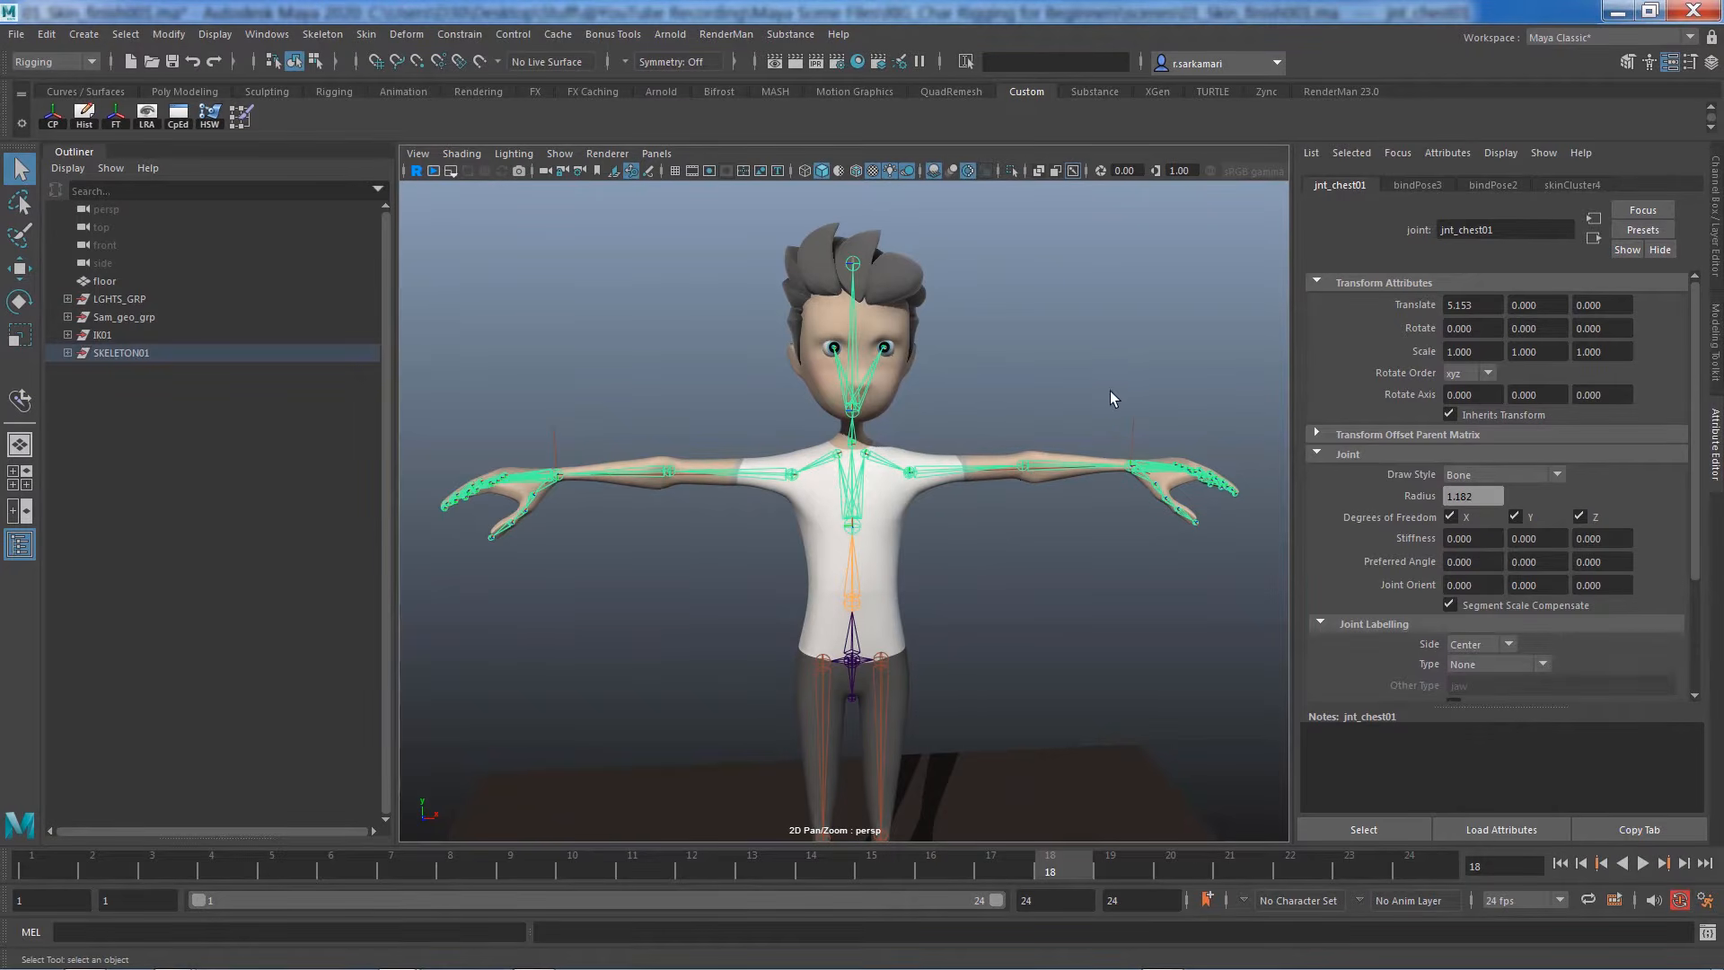
# Select the left arm IK handle rpIK_l_arm01, show its channels, and key its translation at frame 1
pyautogui.moveTo(1110, 391); pyautogui.dragTo(1157, 514)
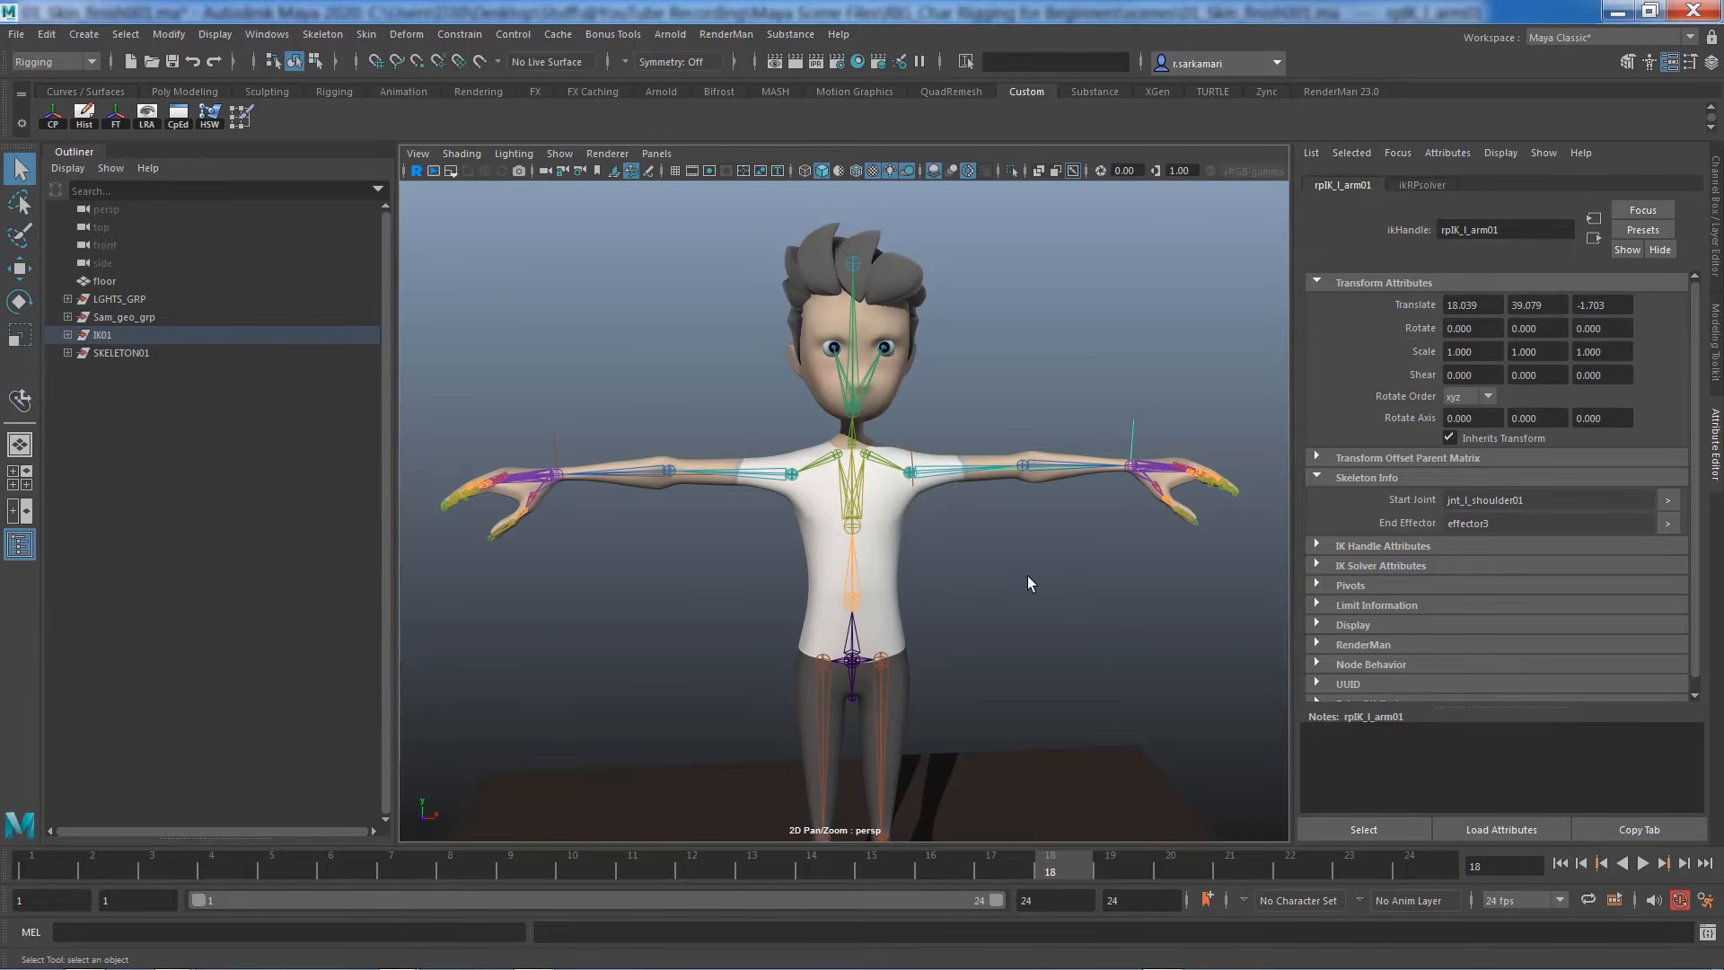
pyautogui.keyDown('alt'); pyautogui.moveTo(822, 643); pyautogui.dragTo(773, 536, button='right'); pyautogui.keyUp('alt')
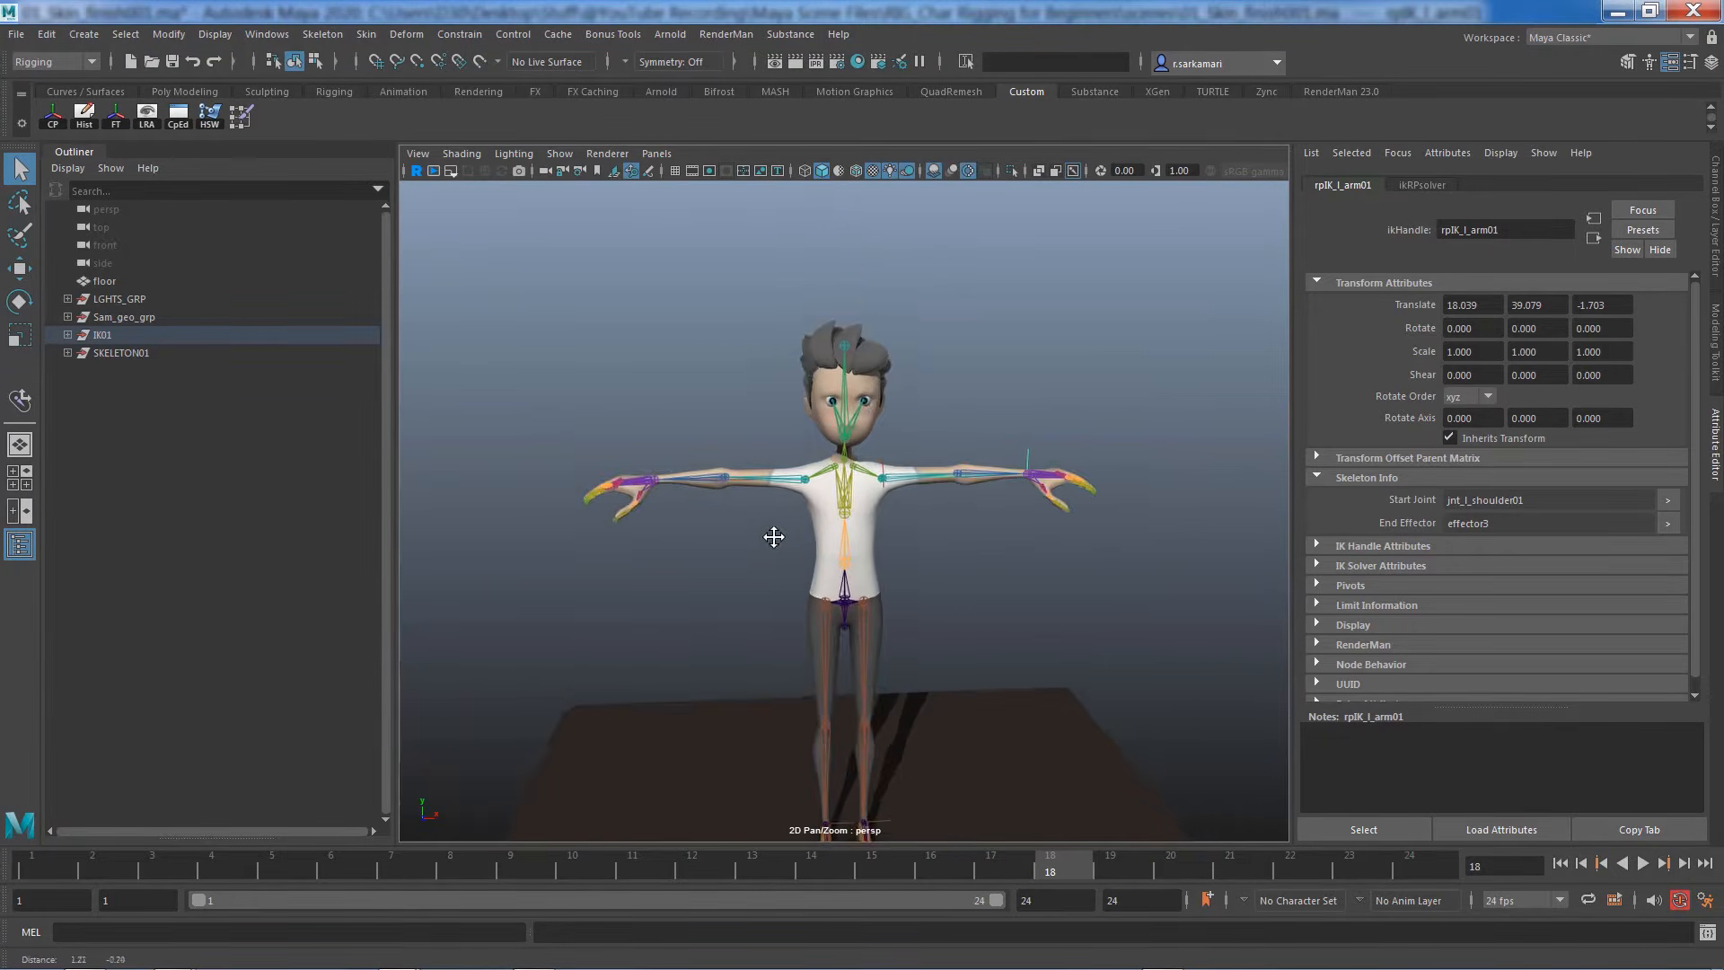
pyautogui.keyDown('alt'); pyautogui.moveTo(773, 535); pyautogui.dragTo(770, 528, button='middle'); pyautogui.keyUp('alt')
pyautogui.keyDown('alt'); pyautogui.moveTo(770, 528); pyautogui.dragTo(770, 516); pyautogui.keyUp('alt')
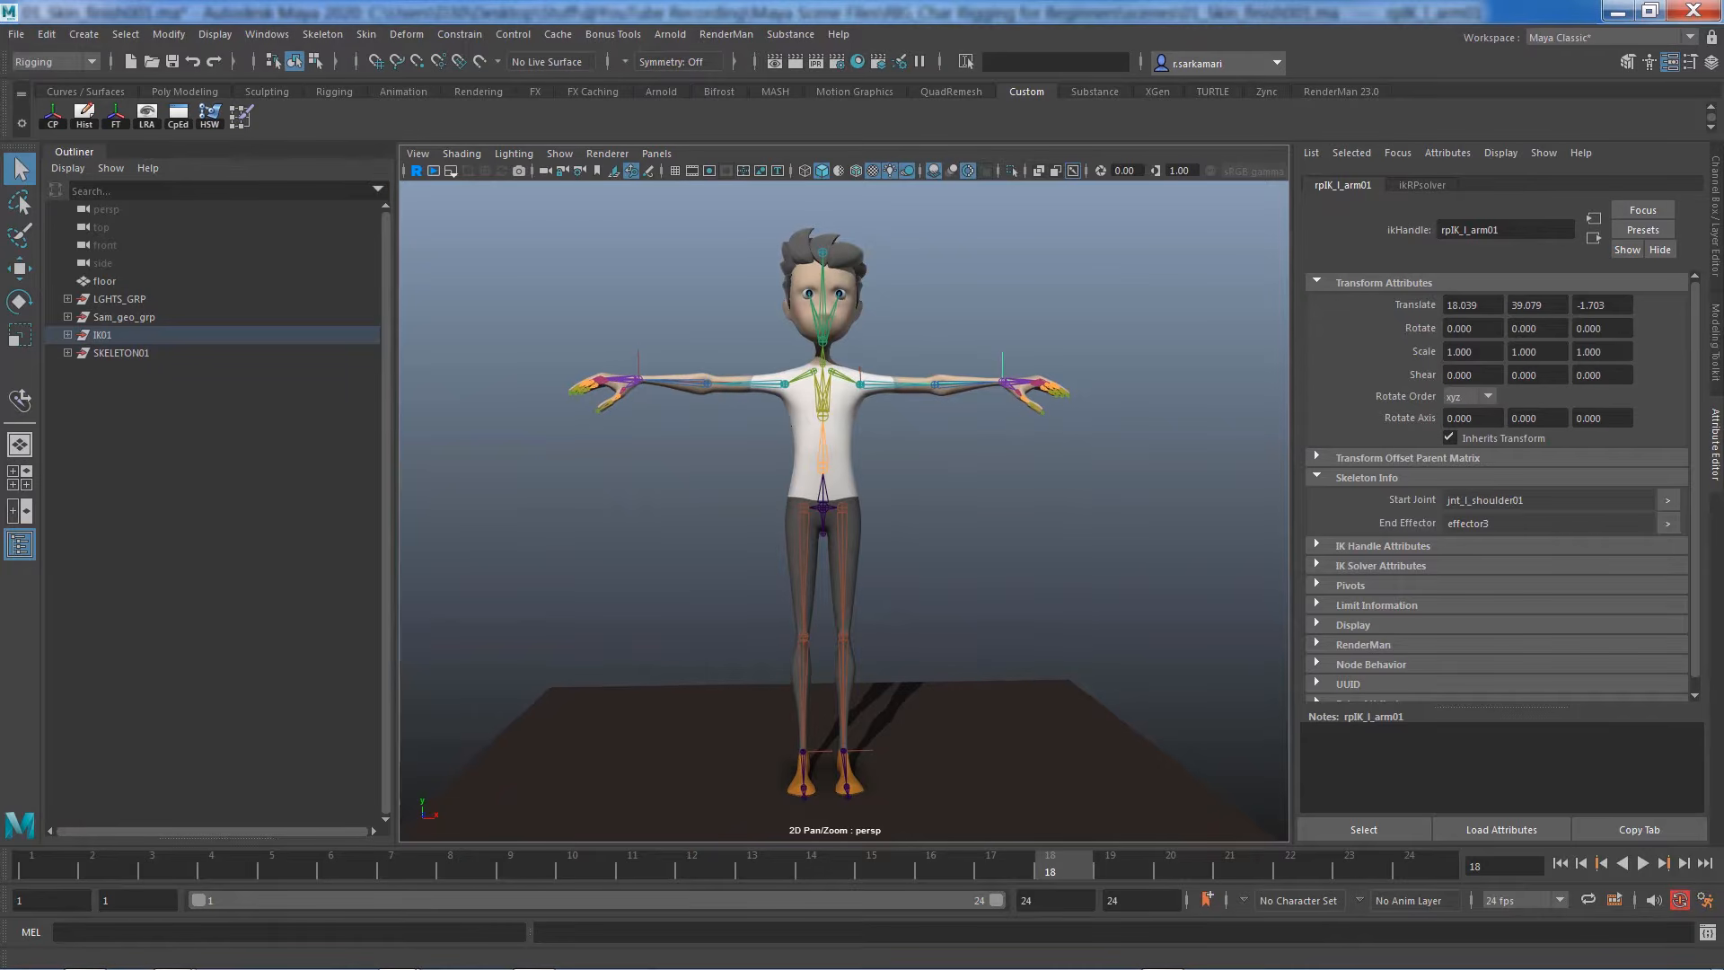
pyautogui.hotkey('ctrl', 'z')
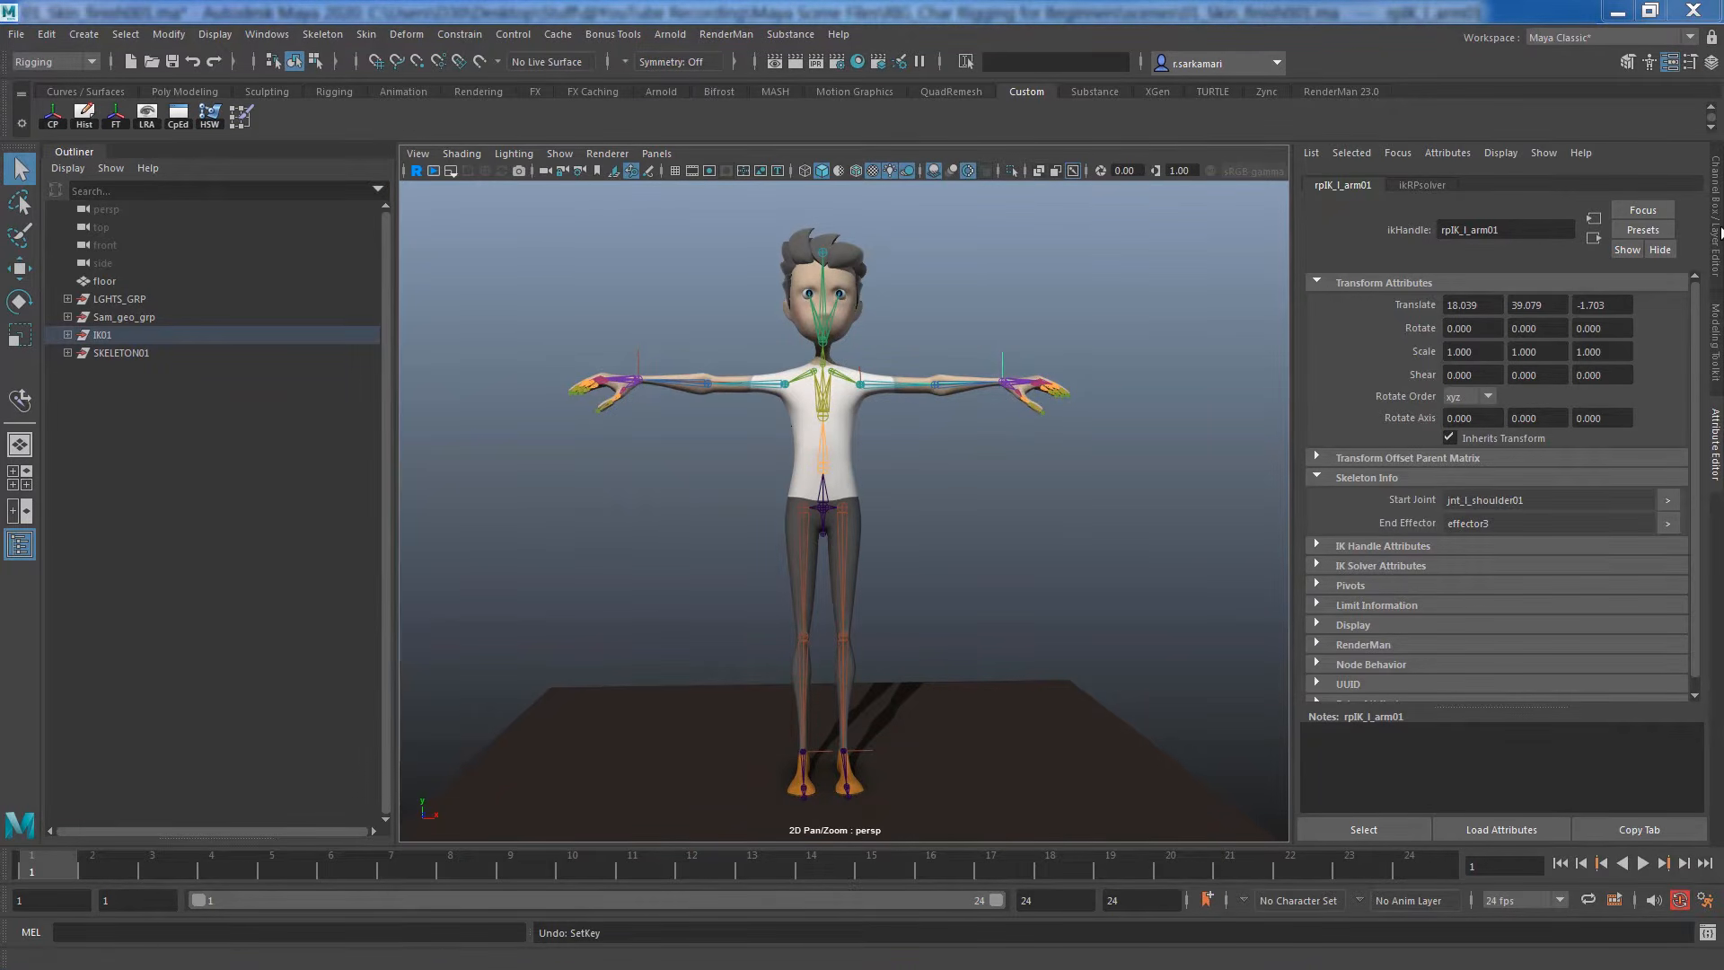
pyautogui.click(1718, 224)
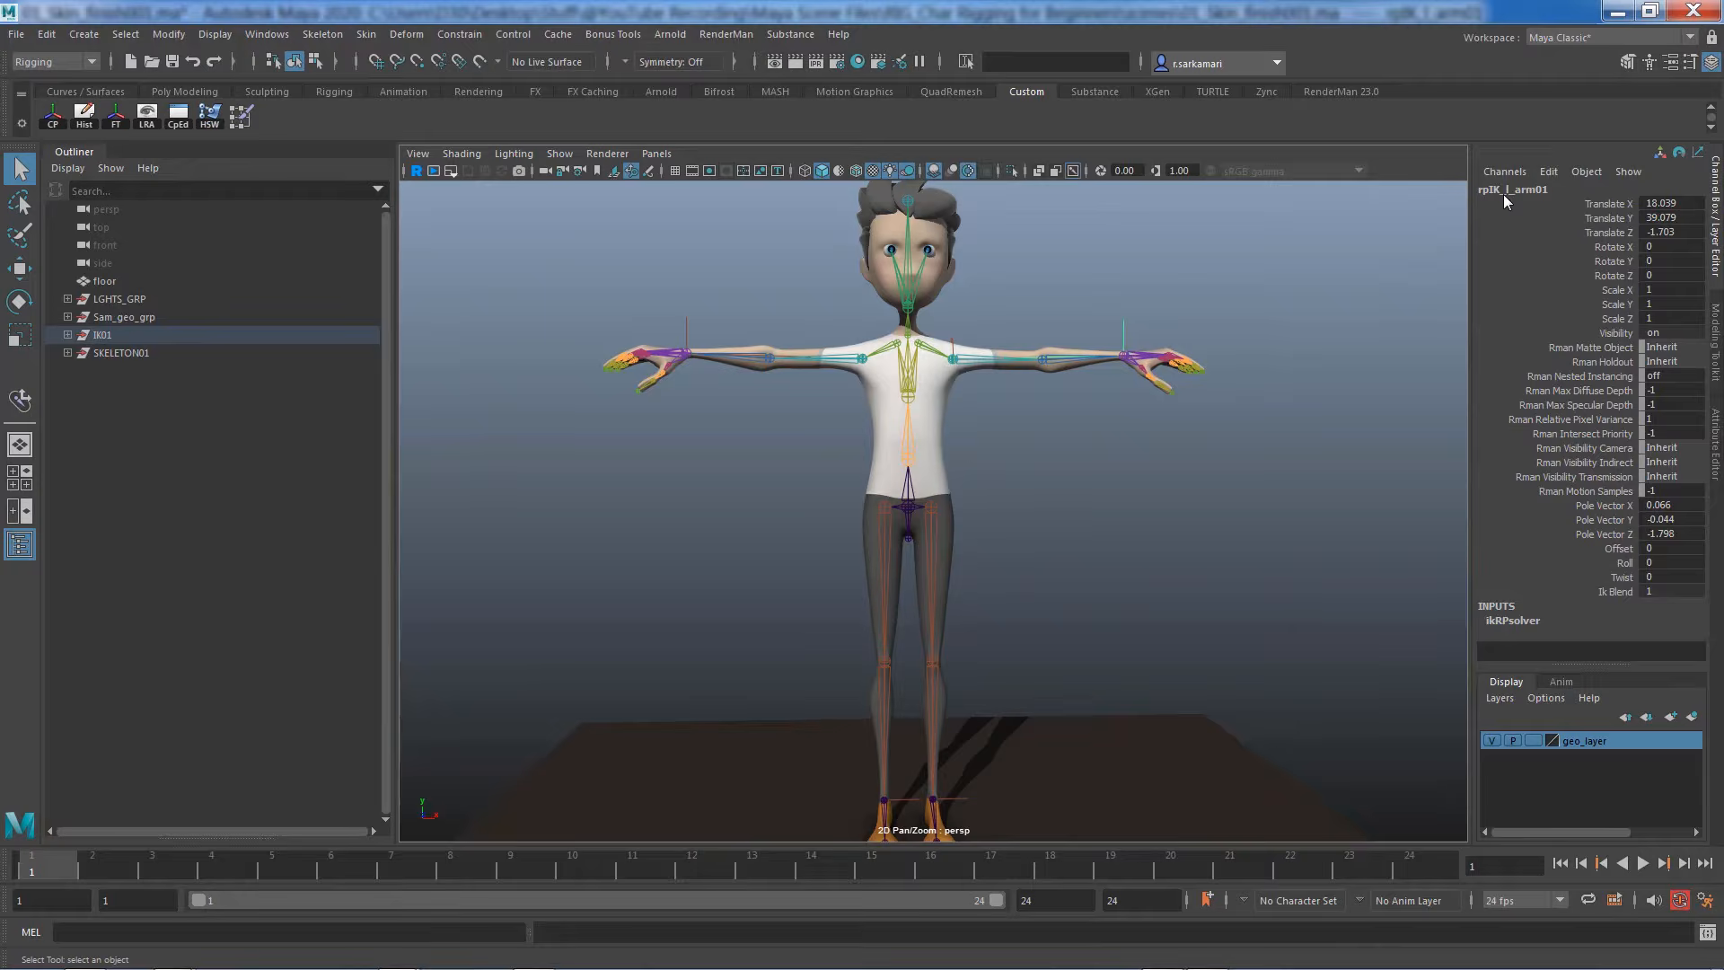
pyautogui.hotkey('shift', 'w')
# At frame 10, lower the left arm beside the body by moving rpIK_l_arm01 to about 7.06, 24.51, -1.60
pyautogui.hotkey('alt', 'v')
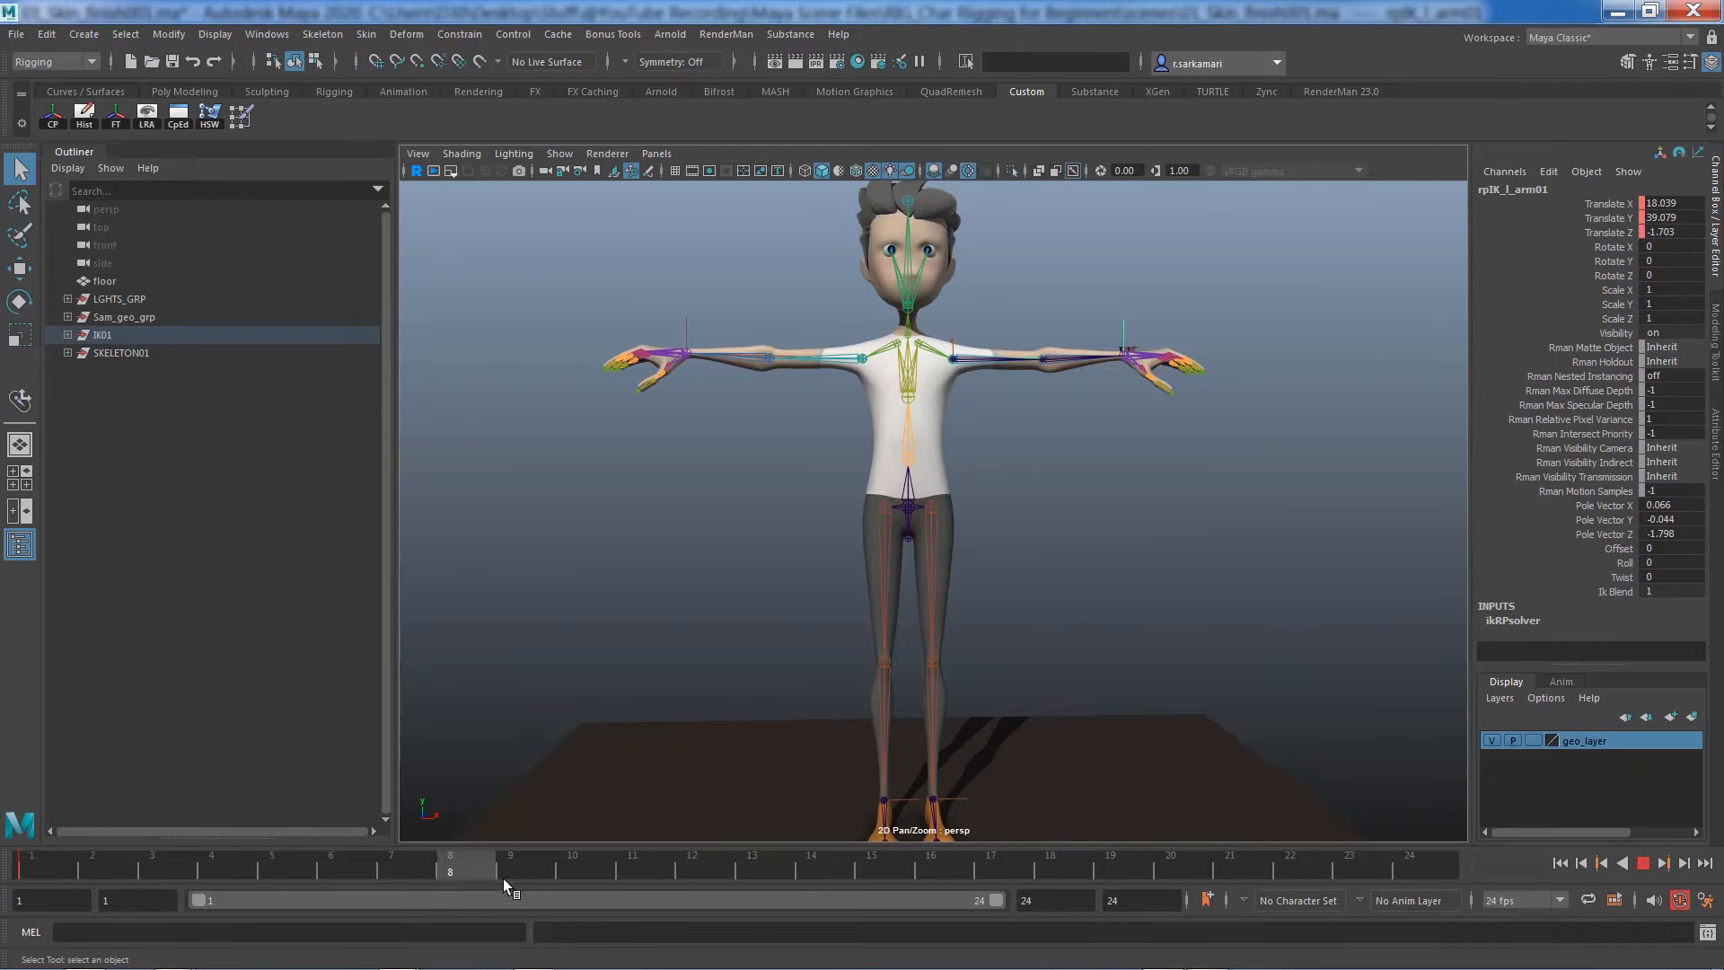
pyautogui.hotkey('alt', 'v')
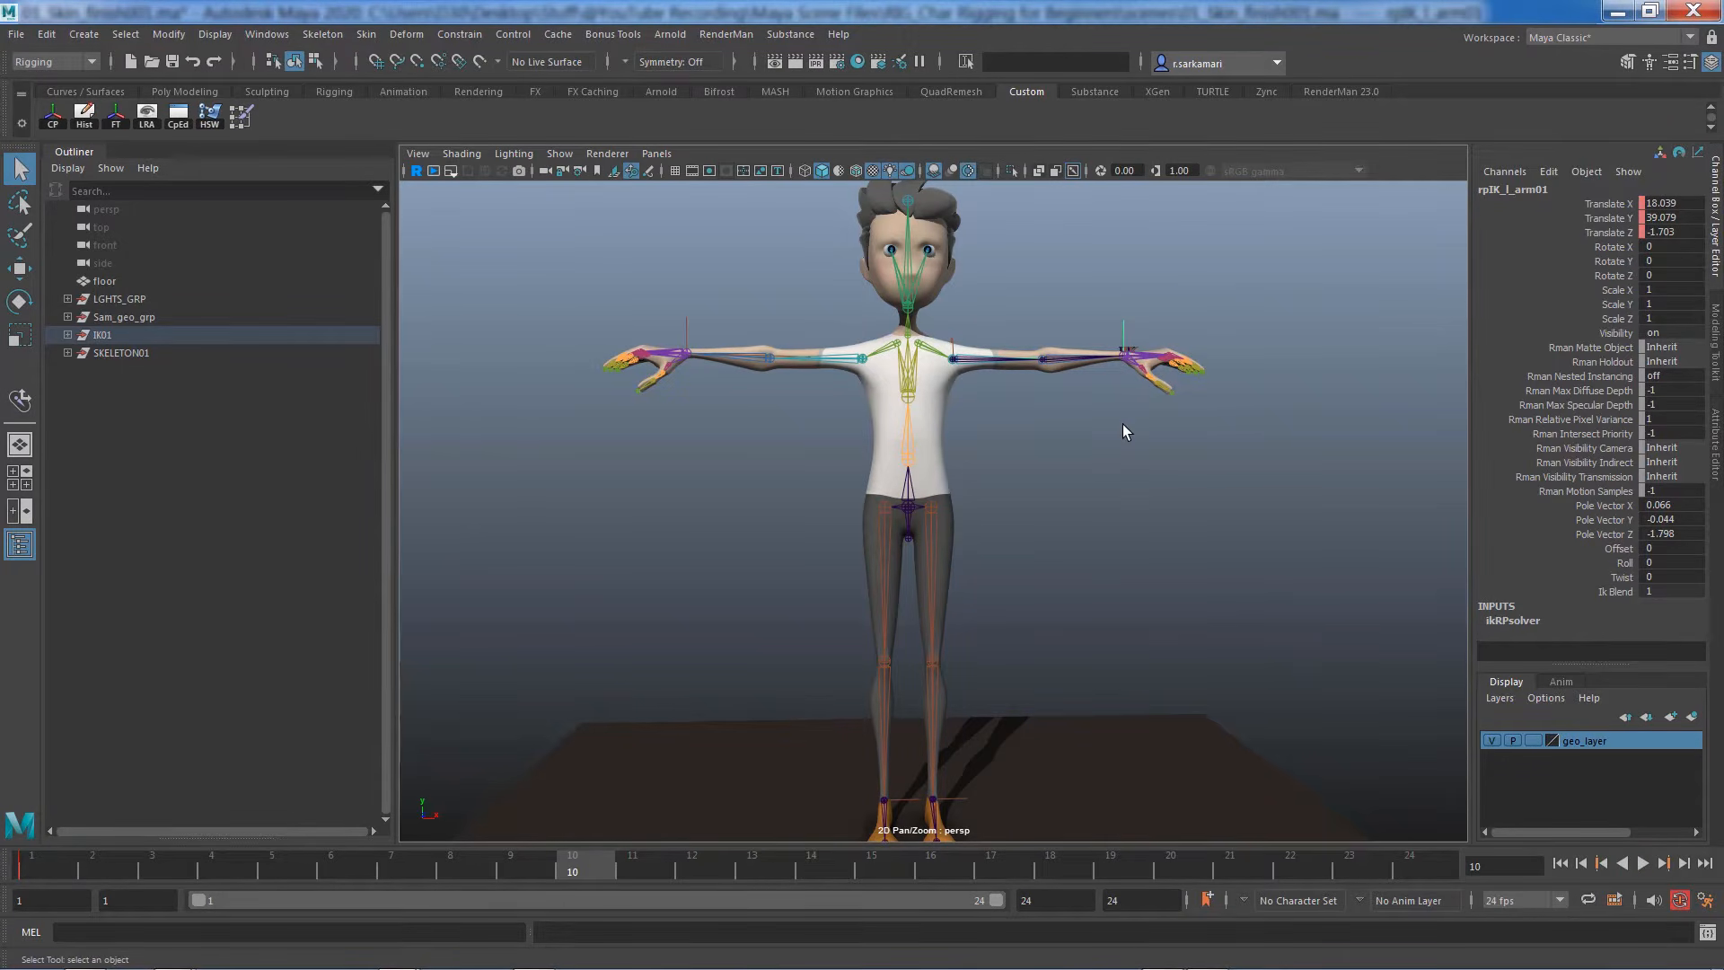
pyautogui.press('w')
pyautogui.moveTo(1132, 362); pyautogui.dragTo(999, 535)
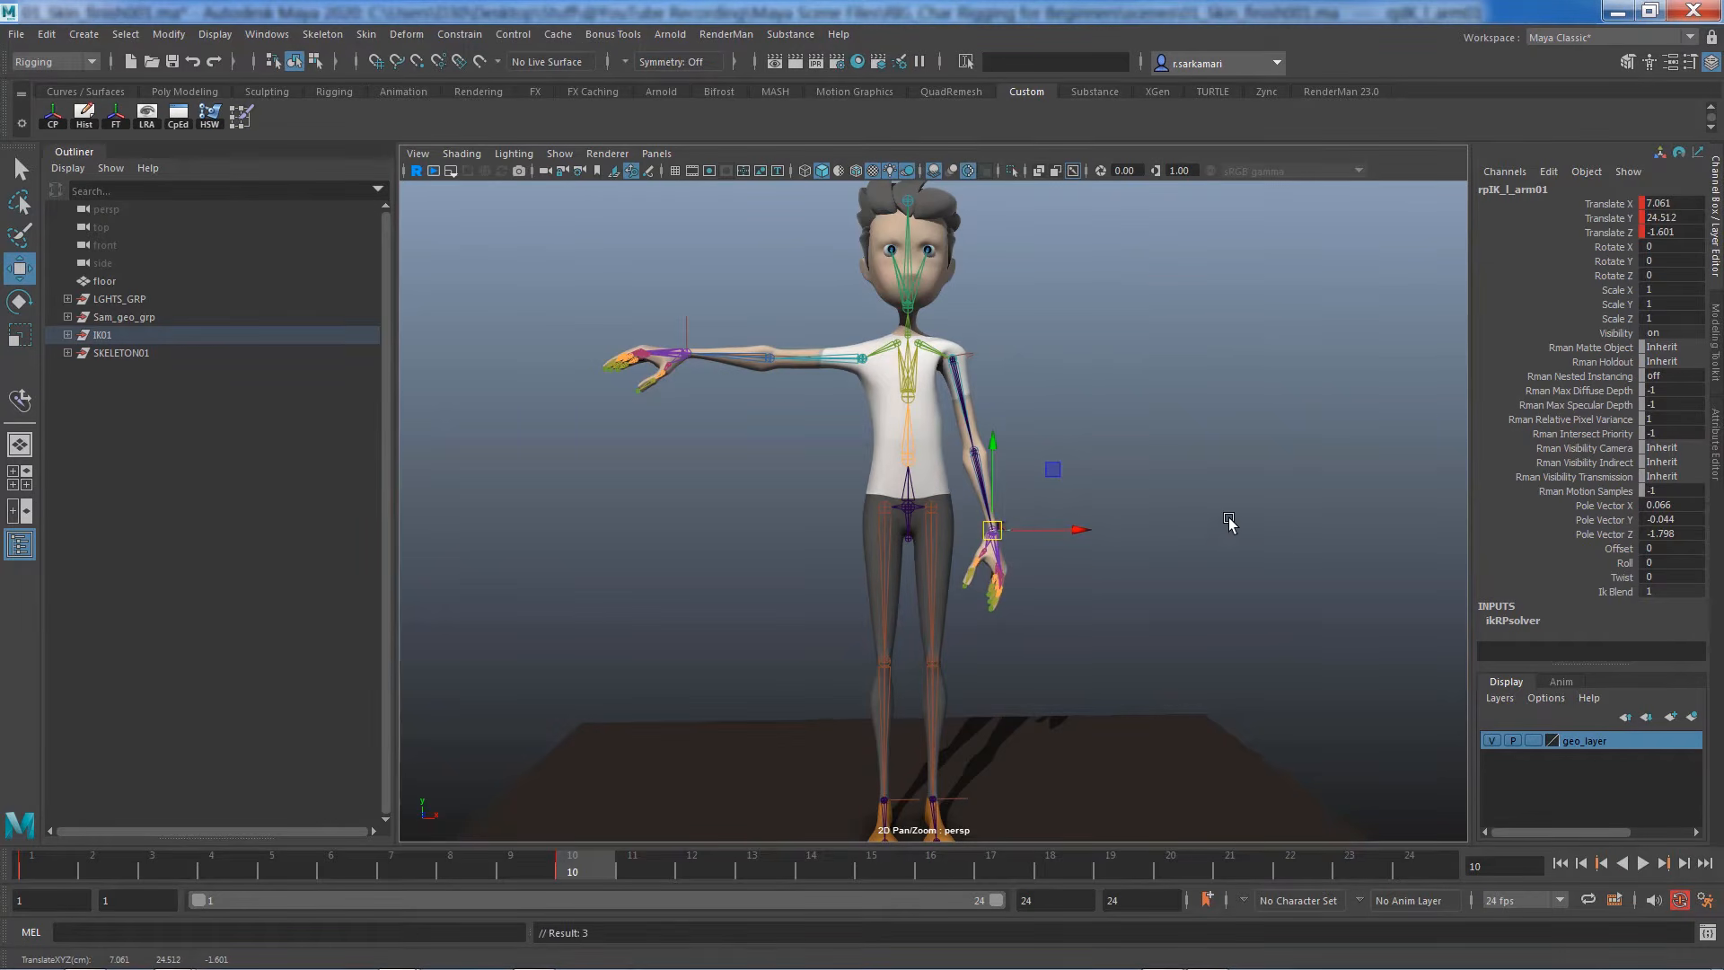
pyautogui.moveTo(562, 864); pyautogui.dragTo(601, 887)
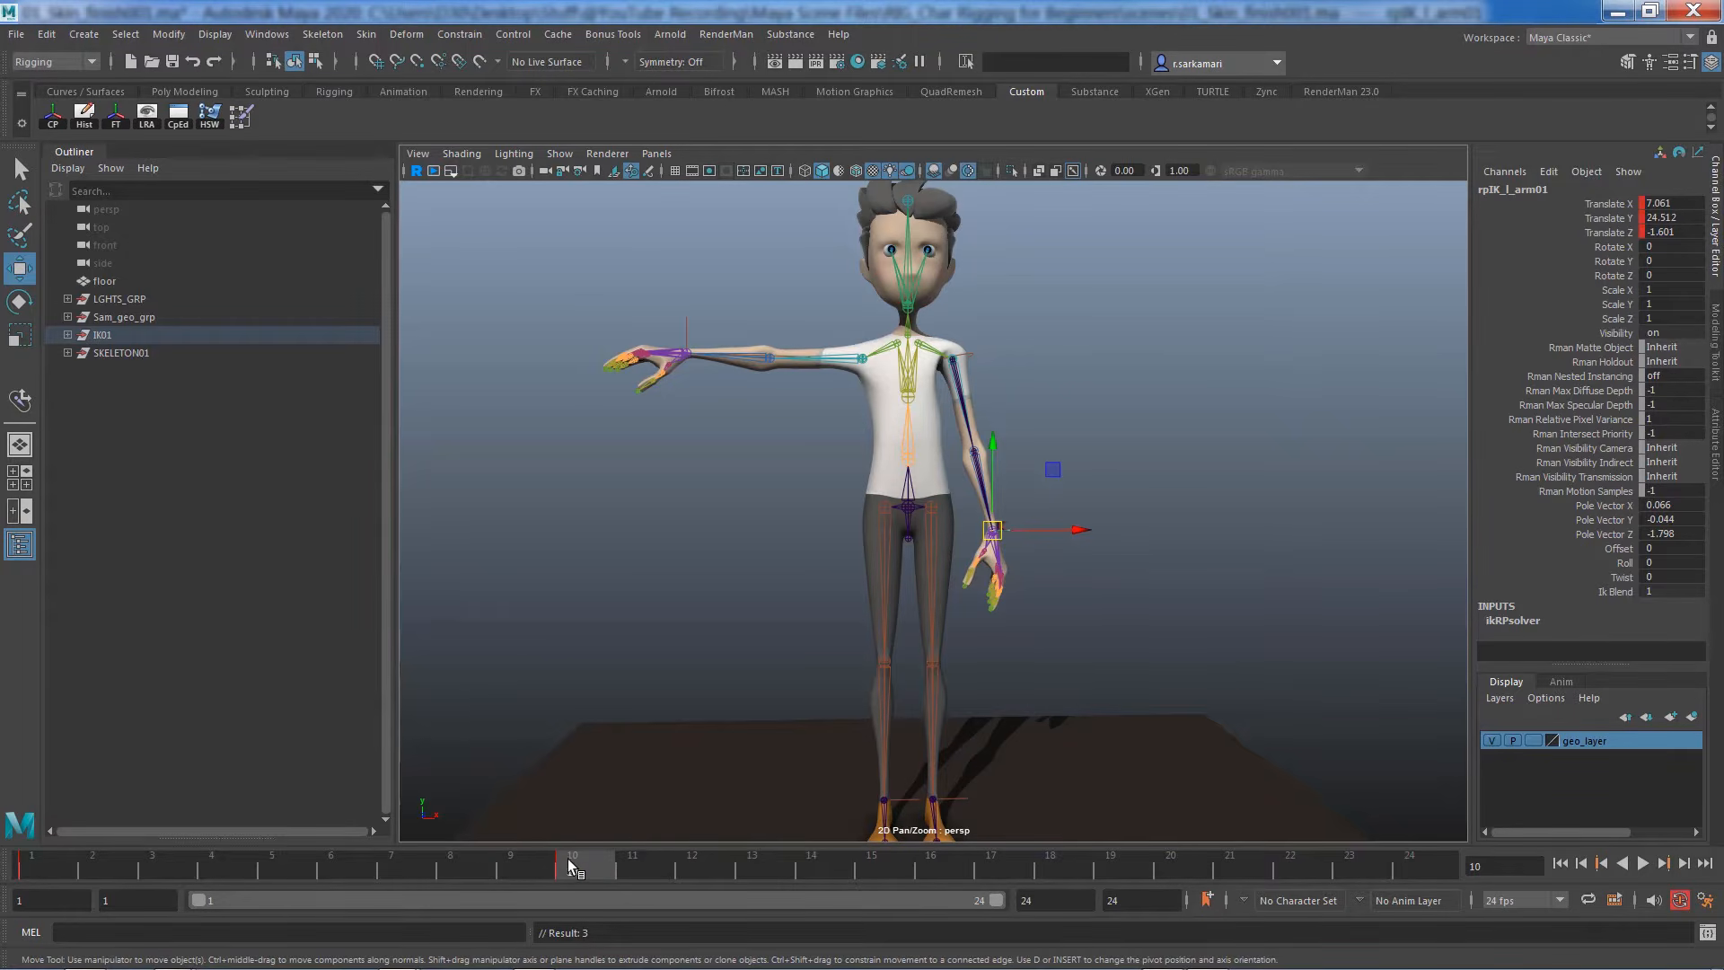
# Select the body mesh Char and display it unsmoothed around the lowered left arm's armpit
pyautogui.keyDown('alt'); pyautogui.moveTo(899, 537); pyautogui.dragTo(975, 589, button='right'); pyautogui.keyUp('alt')
pyautogui.keyDown('alt'); pyautogui.moveTo(1061, 382); pyautogui.dragTo(1066, 552, button='middle'); pyautogui.keyUp('alt')
pyautogui.keyDown('alt'); pyautogui.moveTo(1066, 552); pyautogui.dragTo(1016, 557, button='right'); pyautogui.keyUp('alt')
pyautogui.keyDown('alt'); pyautogui.moveTo(1016, 558); pyautogui.dragTo(1020, 608); pyautogui.keyUp('alt')
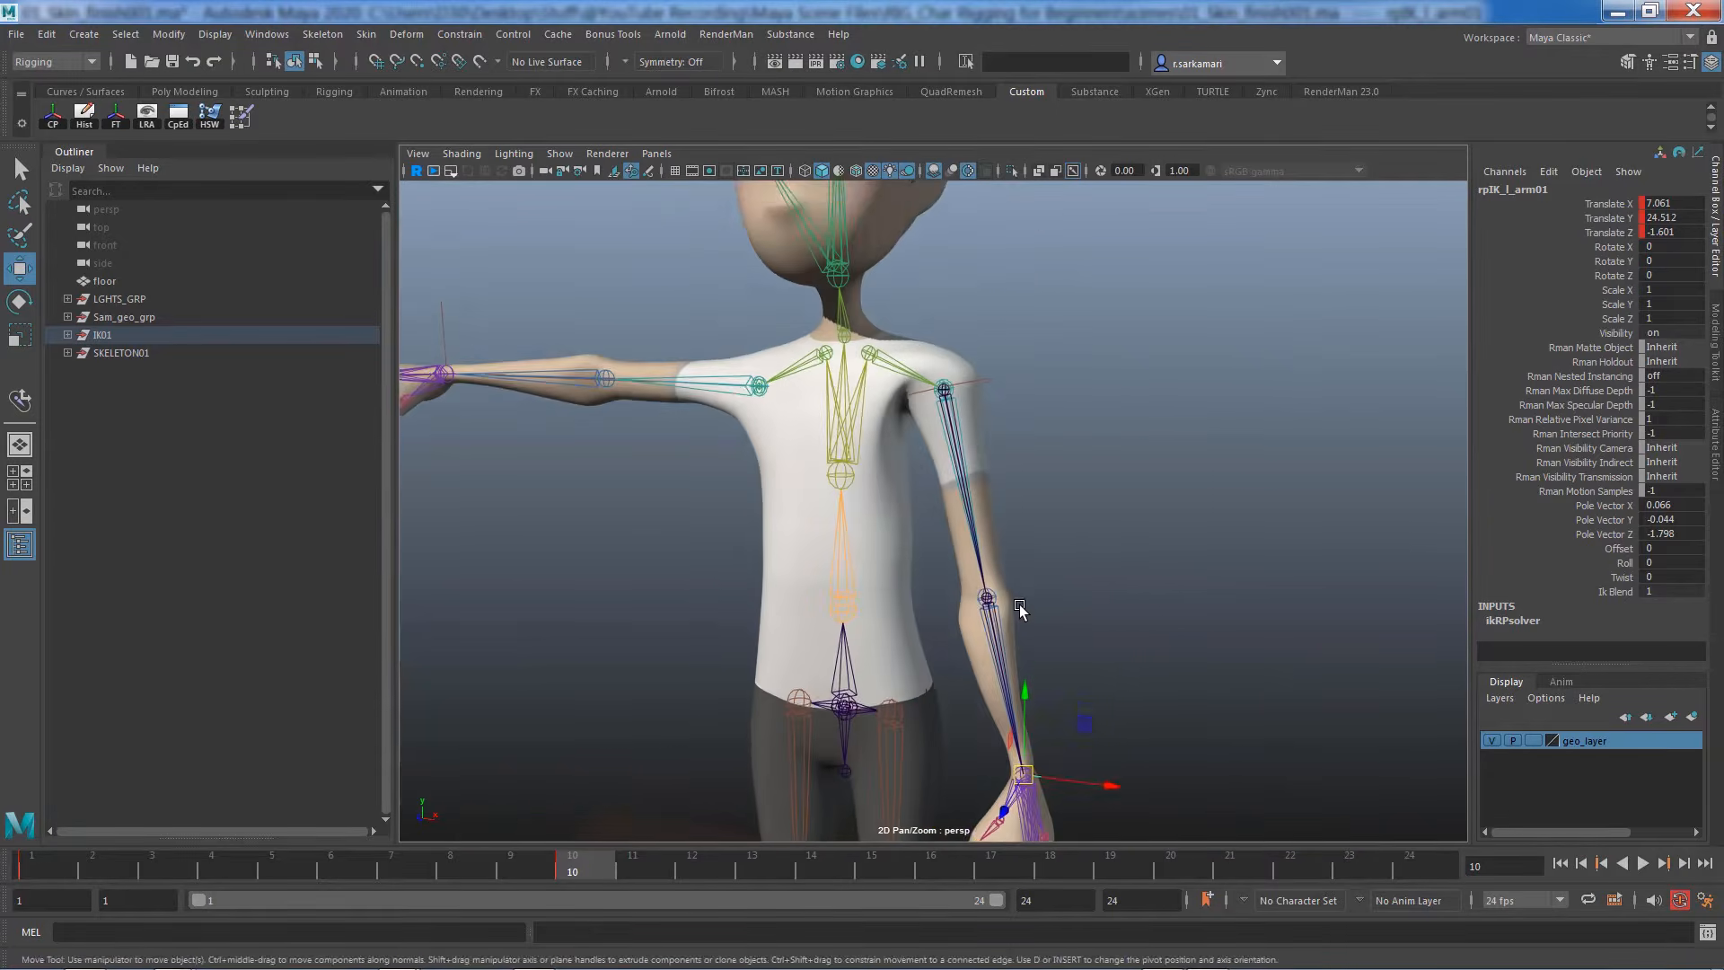
pyautogui.keyDown('alt'); pyautogui.moveTo(1020, 608); pyautogui.dragTo(1069, 620, button='right'); pyautogui.keyUp('alt')
pyautogui.click(872, 485)
pyautogui.keyDown('alt'); pyautogui.moveTo(871, 499); pyautogui.dragTo(904, 498); pyautogui.keyUp('alt')
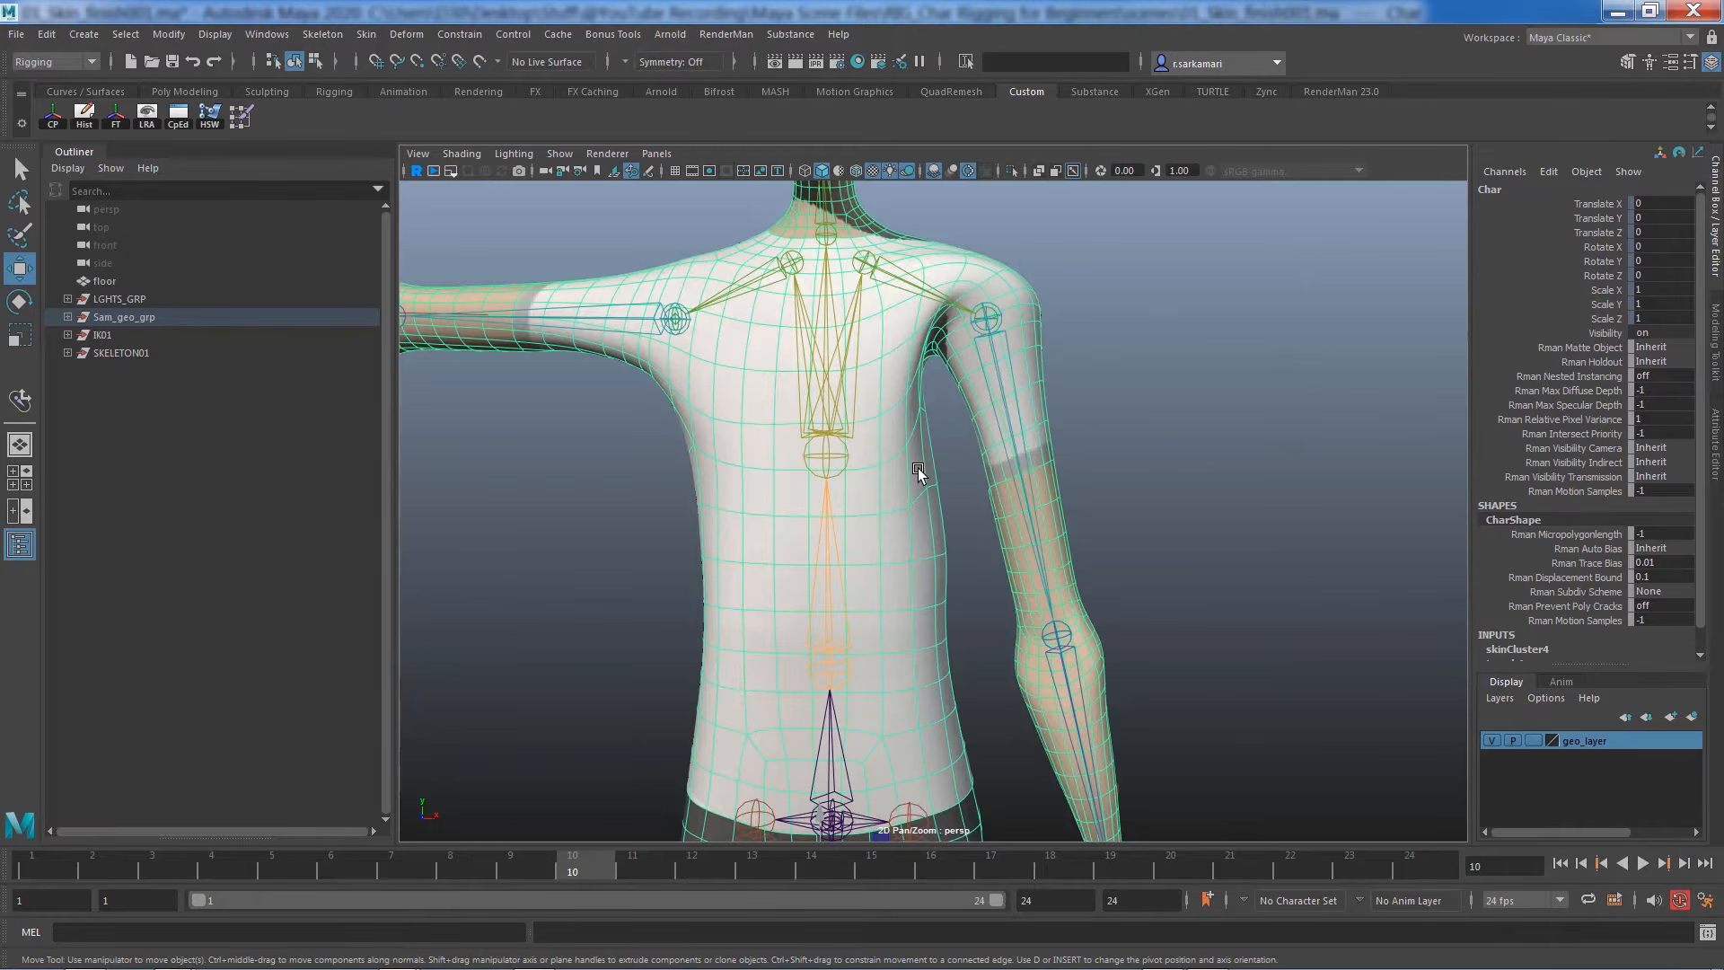
pyautogui.press('1')
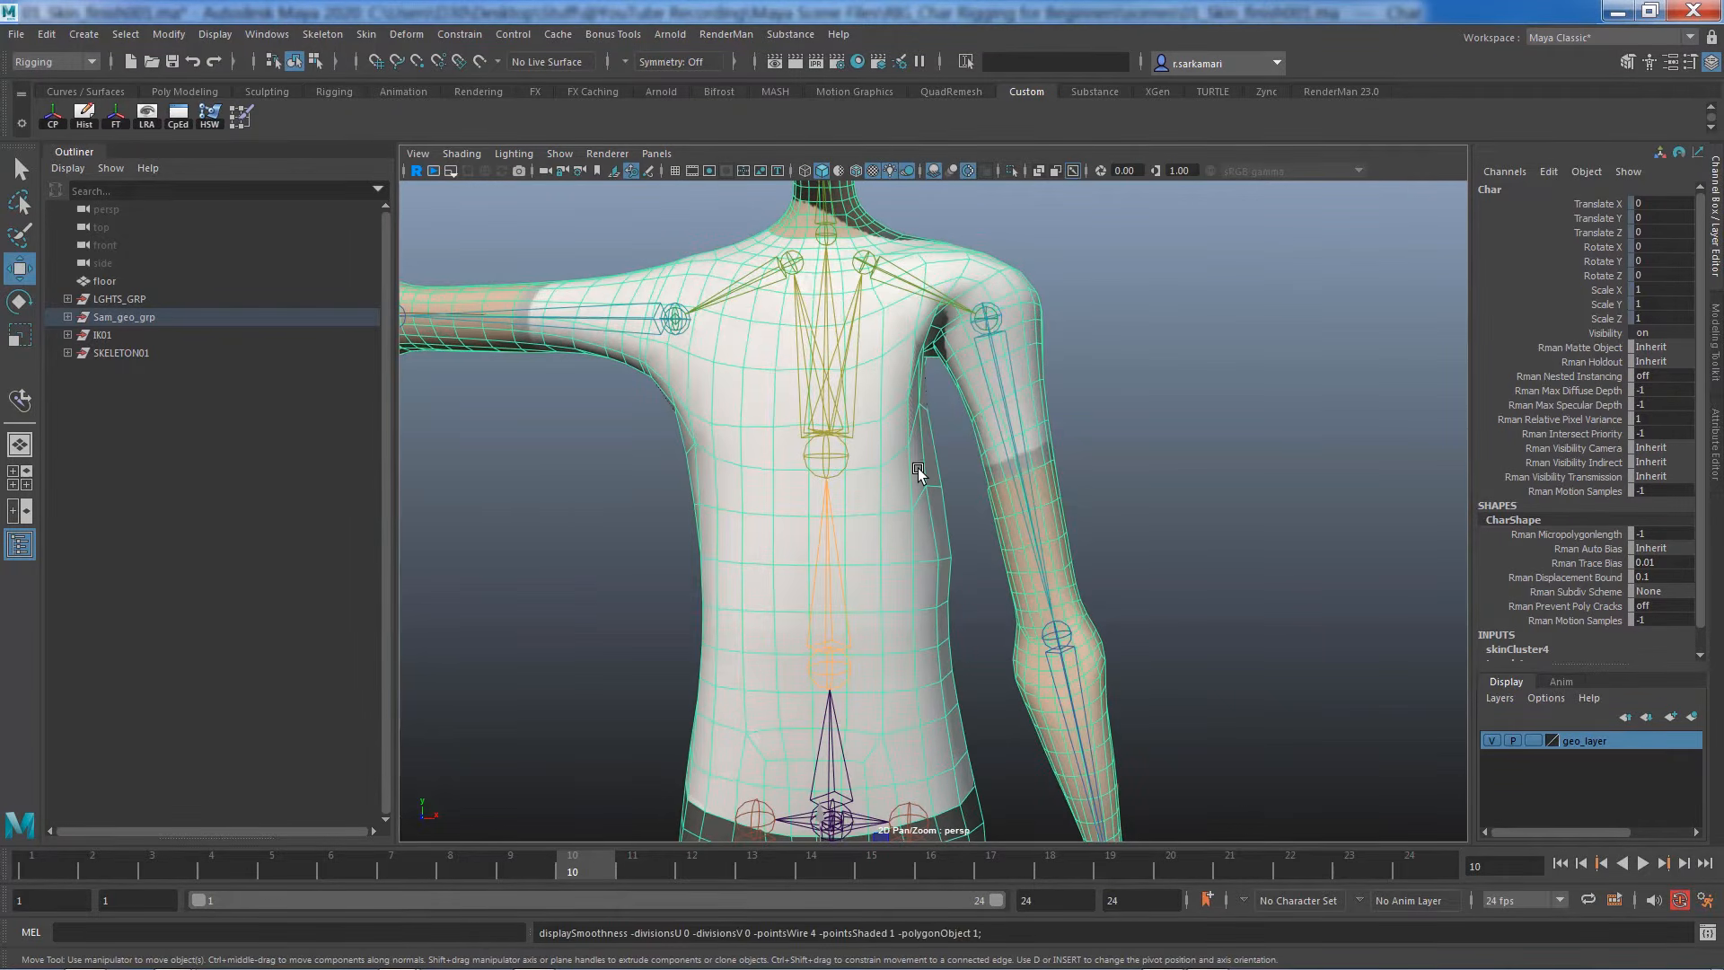
pyautogui.scroll(2, 918, 470)
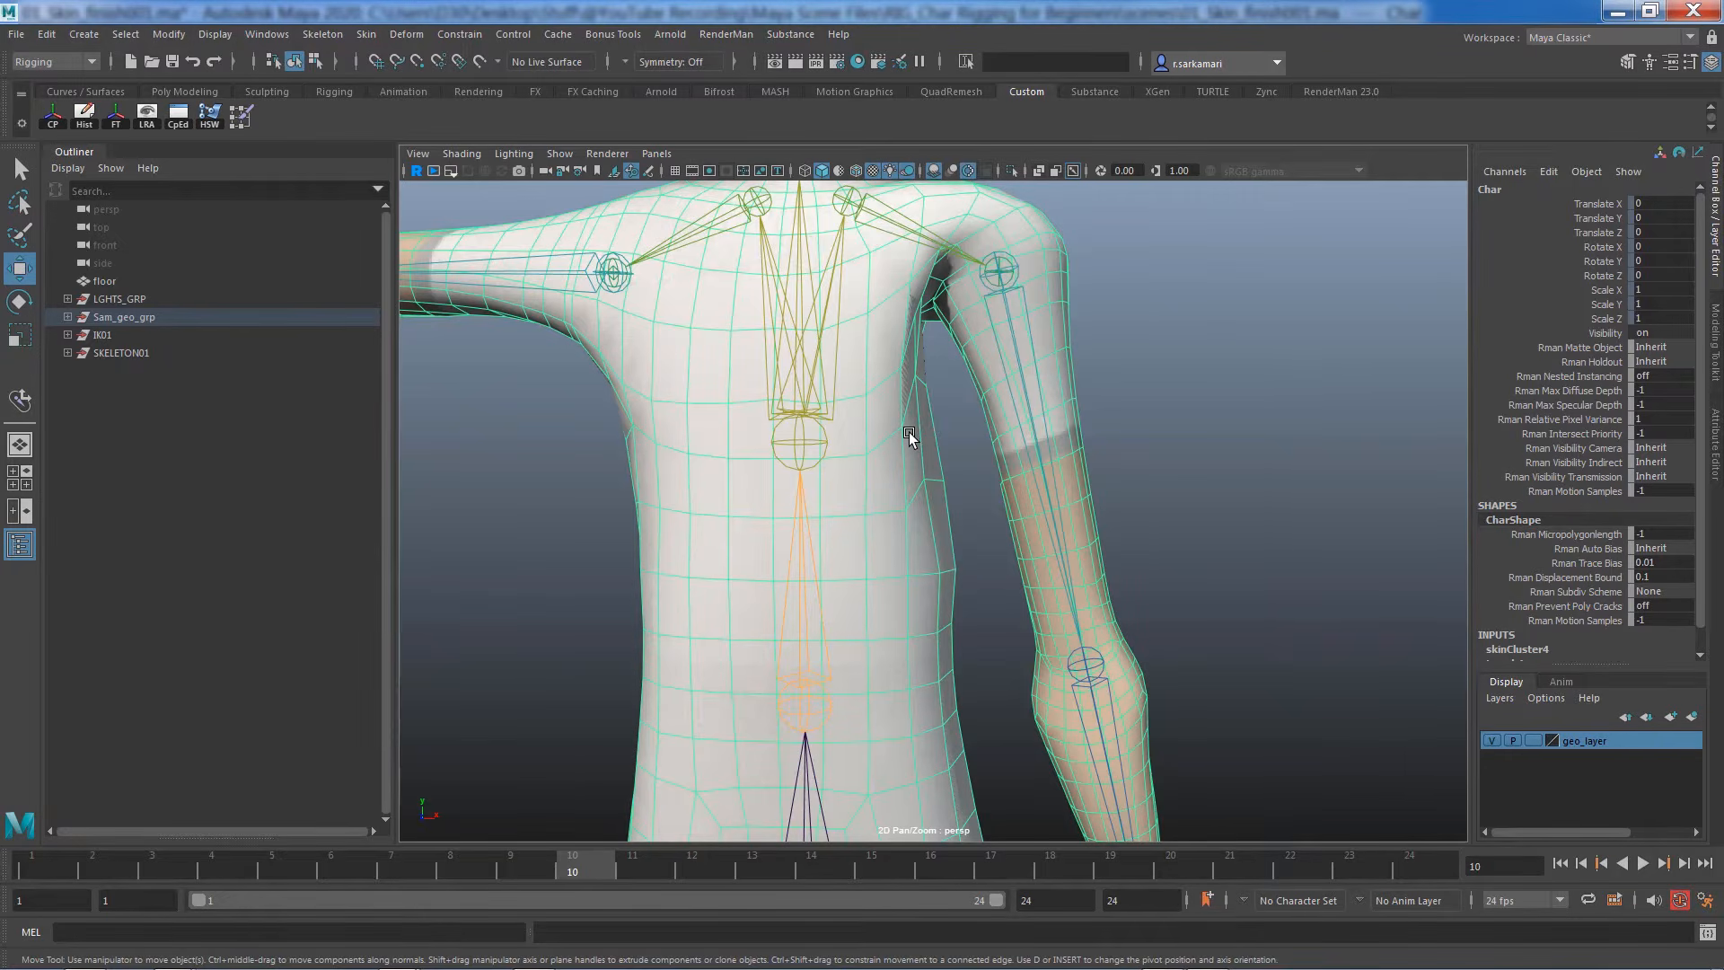
pyautogui.press('1')
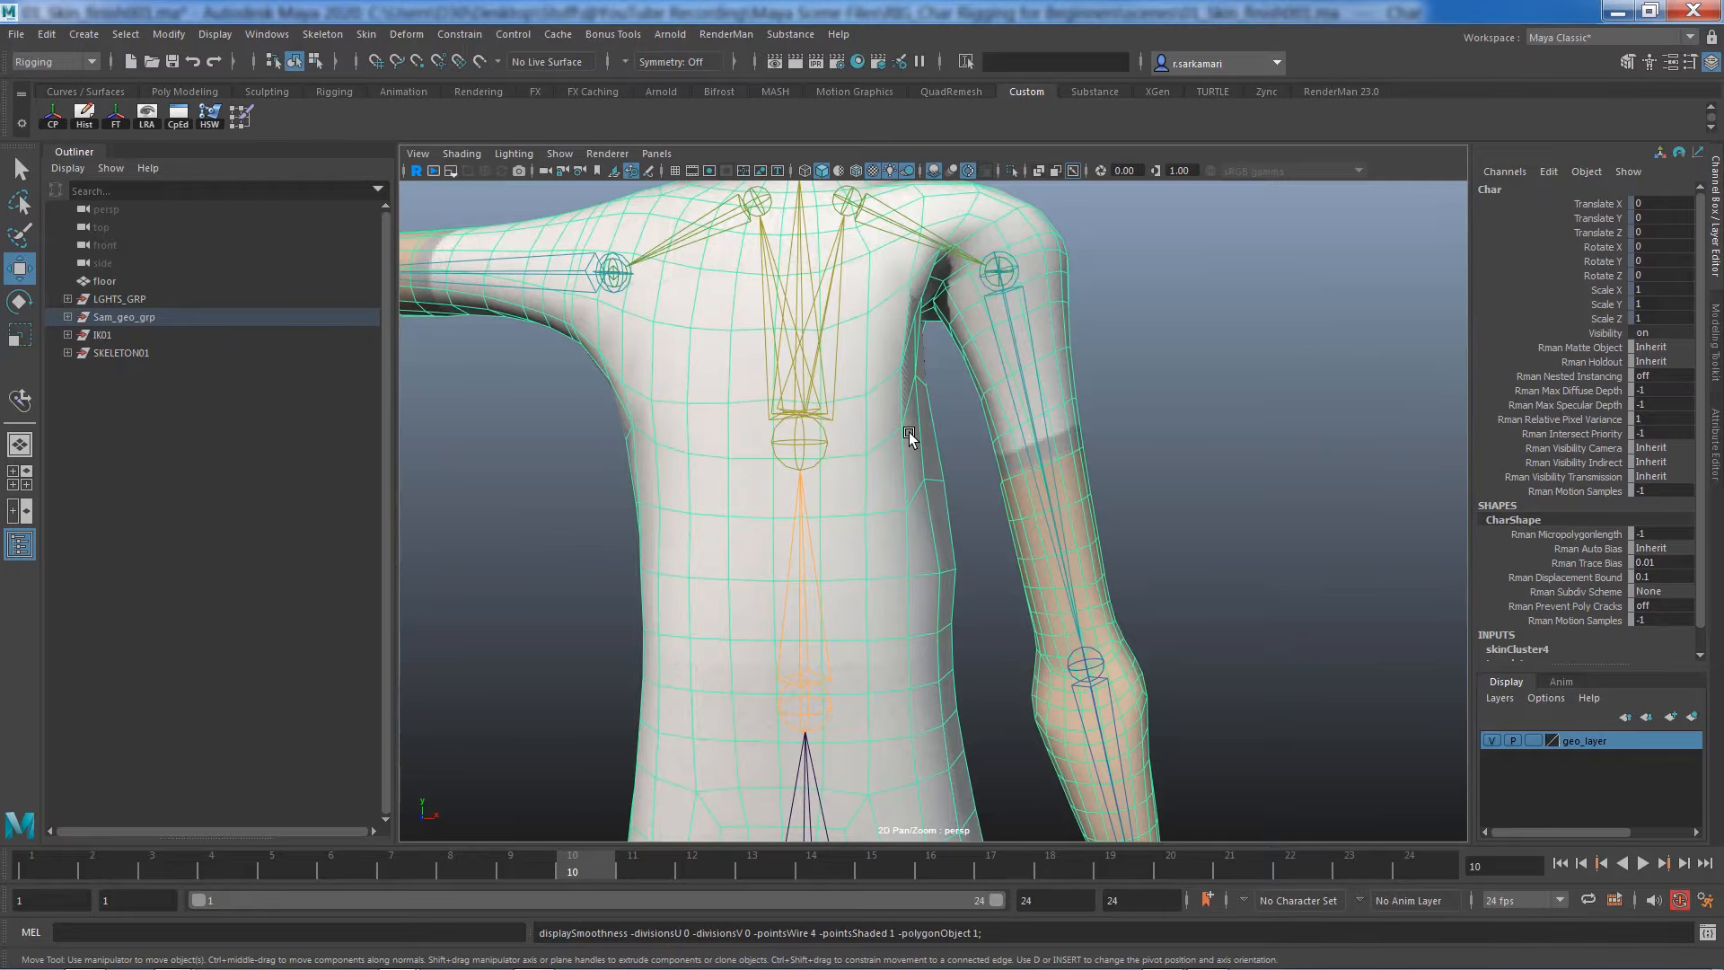
pyautogui.keyDown('alt'); pyautogui.moveTo(886, 451); pyautogui.dragTo(921, 519, button='middle'); pyautogui.keyUp('alt')
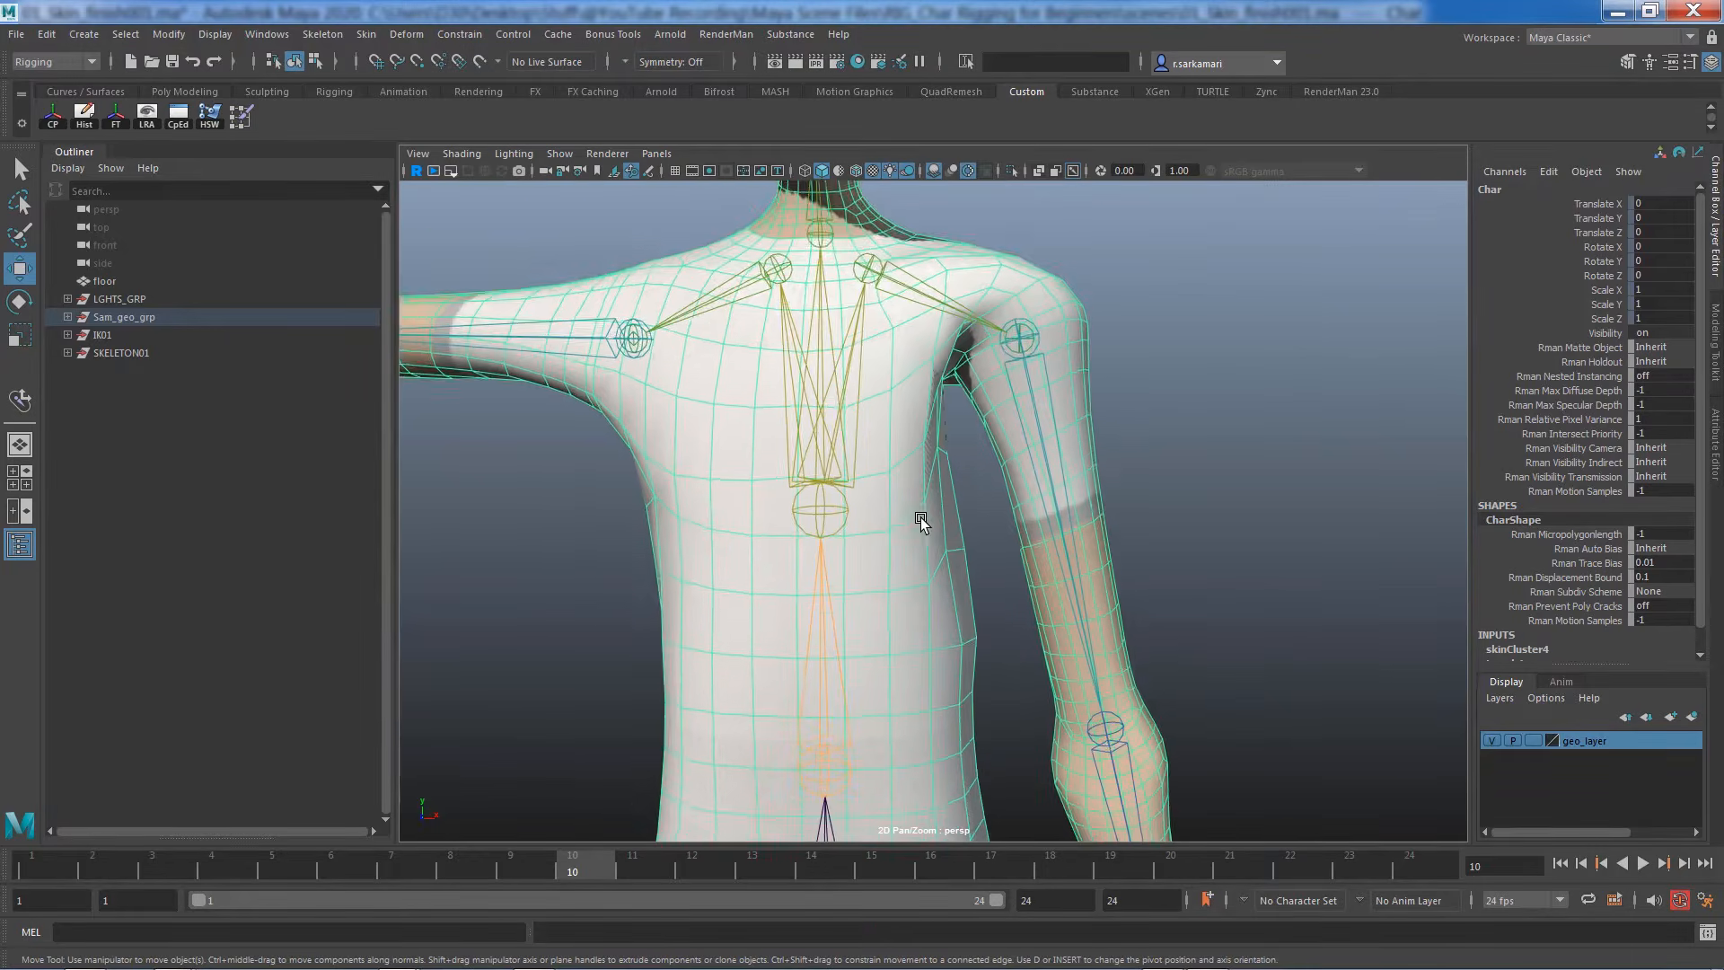
pyautogui.keyDown('alt'); pyautogui.moveTo(921, 519); pyautogui.dragTo(976, 545, button='right'); pyautogui.keyUp('alt')
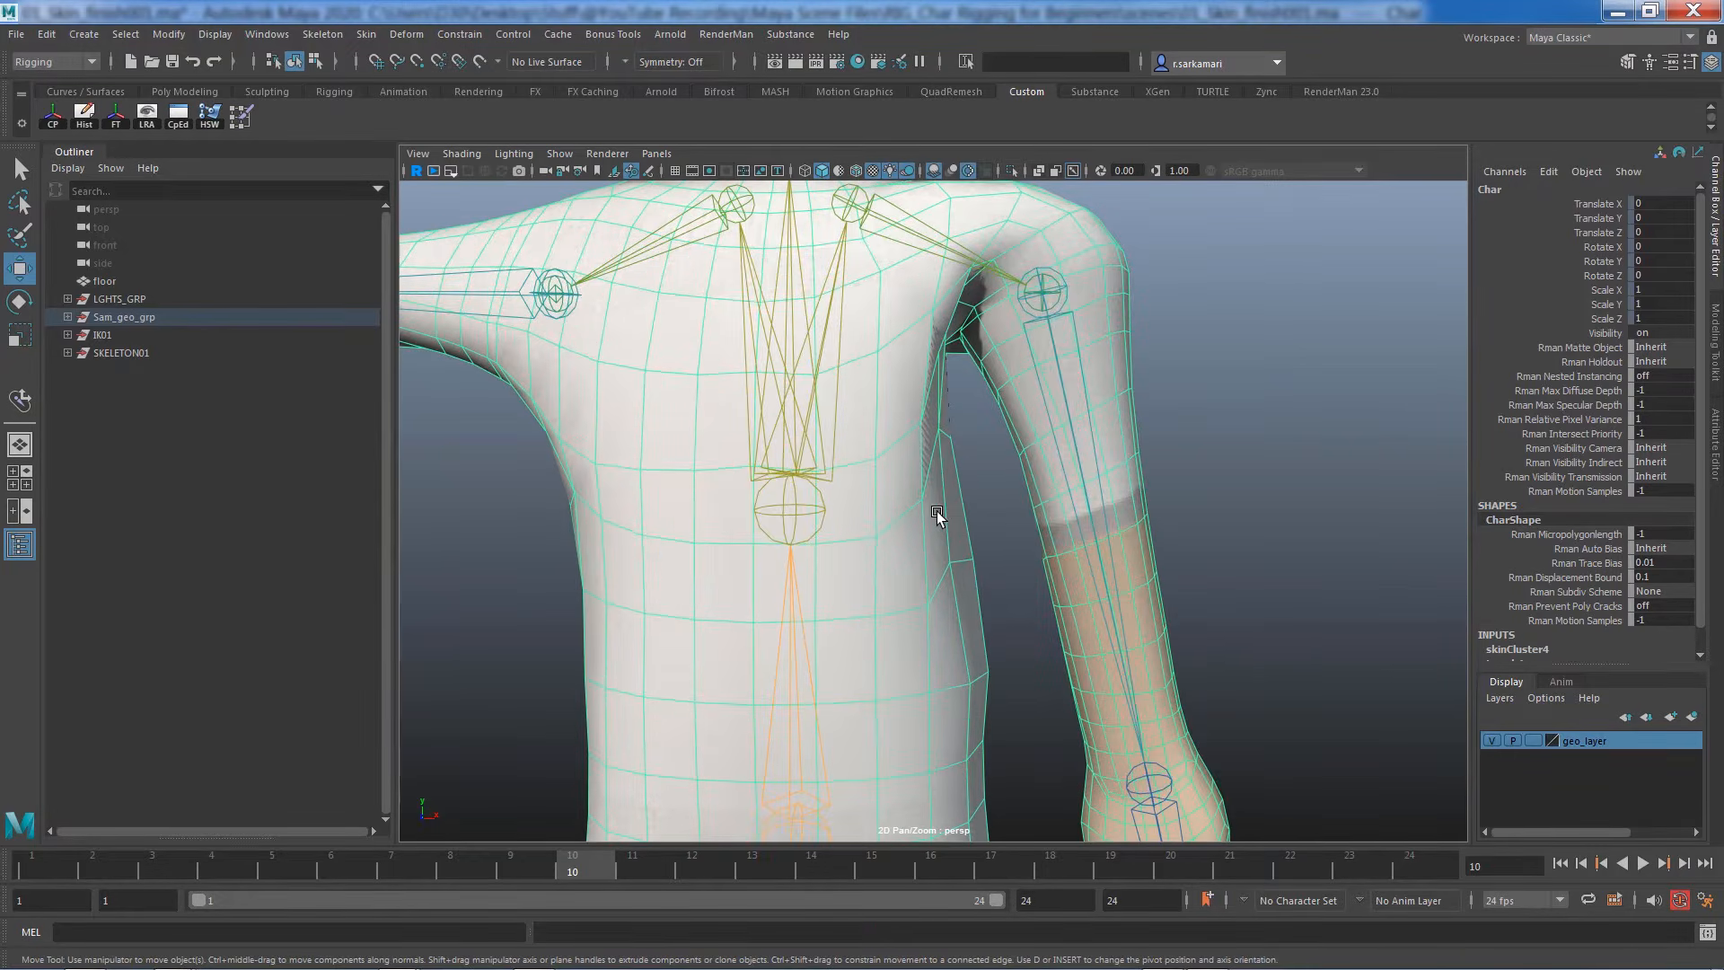
# Switch the body mesh to edge selection and select the front edges of the row just above the chest joint
pyautogui.moveTo(912, 498); pyautogui.dragTo(908, 429, button='right')
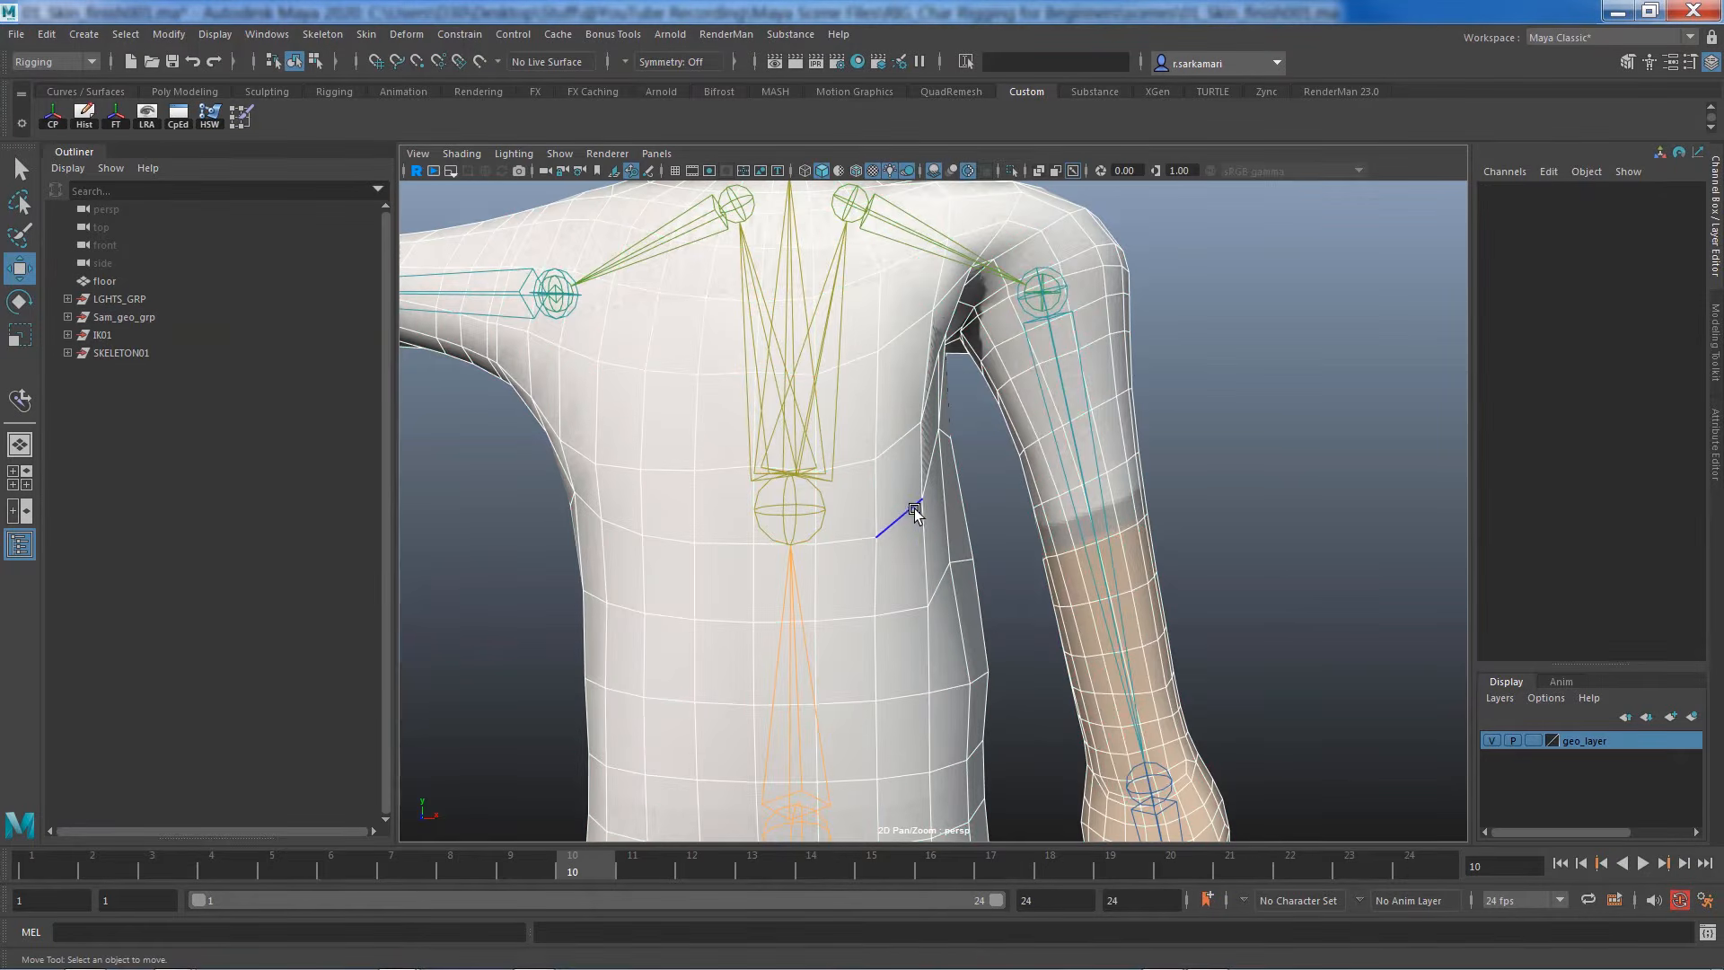
pyautogui.click(910, 508)
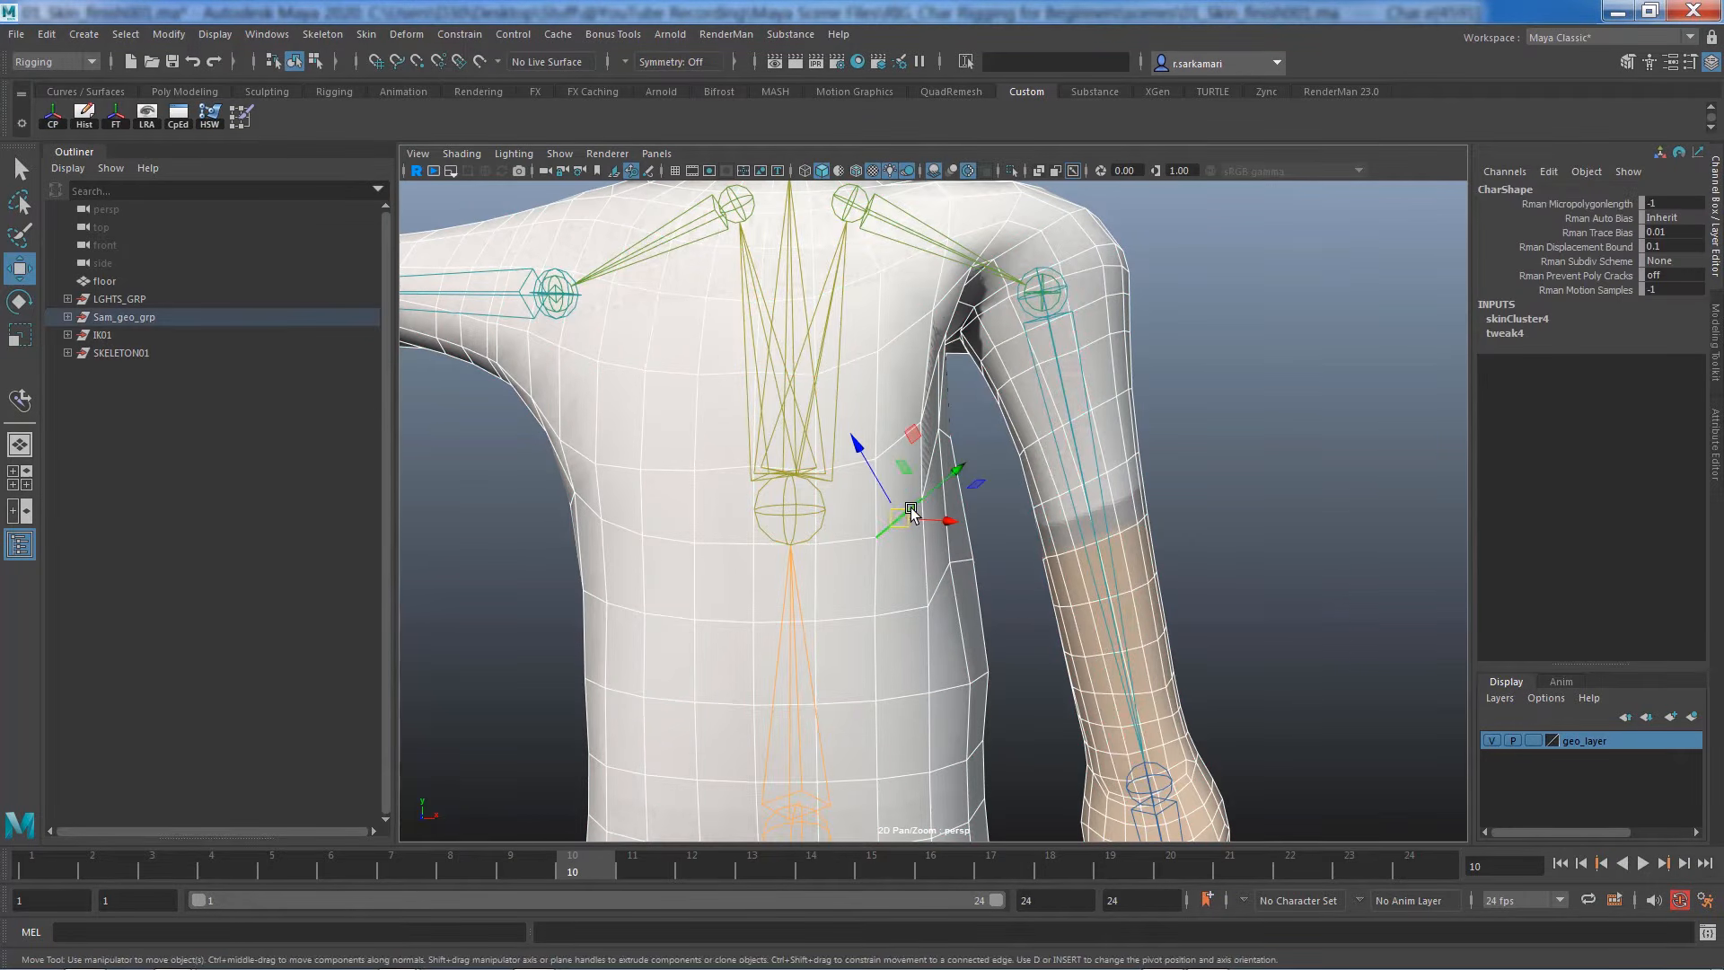
pyautogui.doubleClick(895, 449)
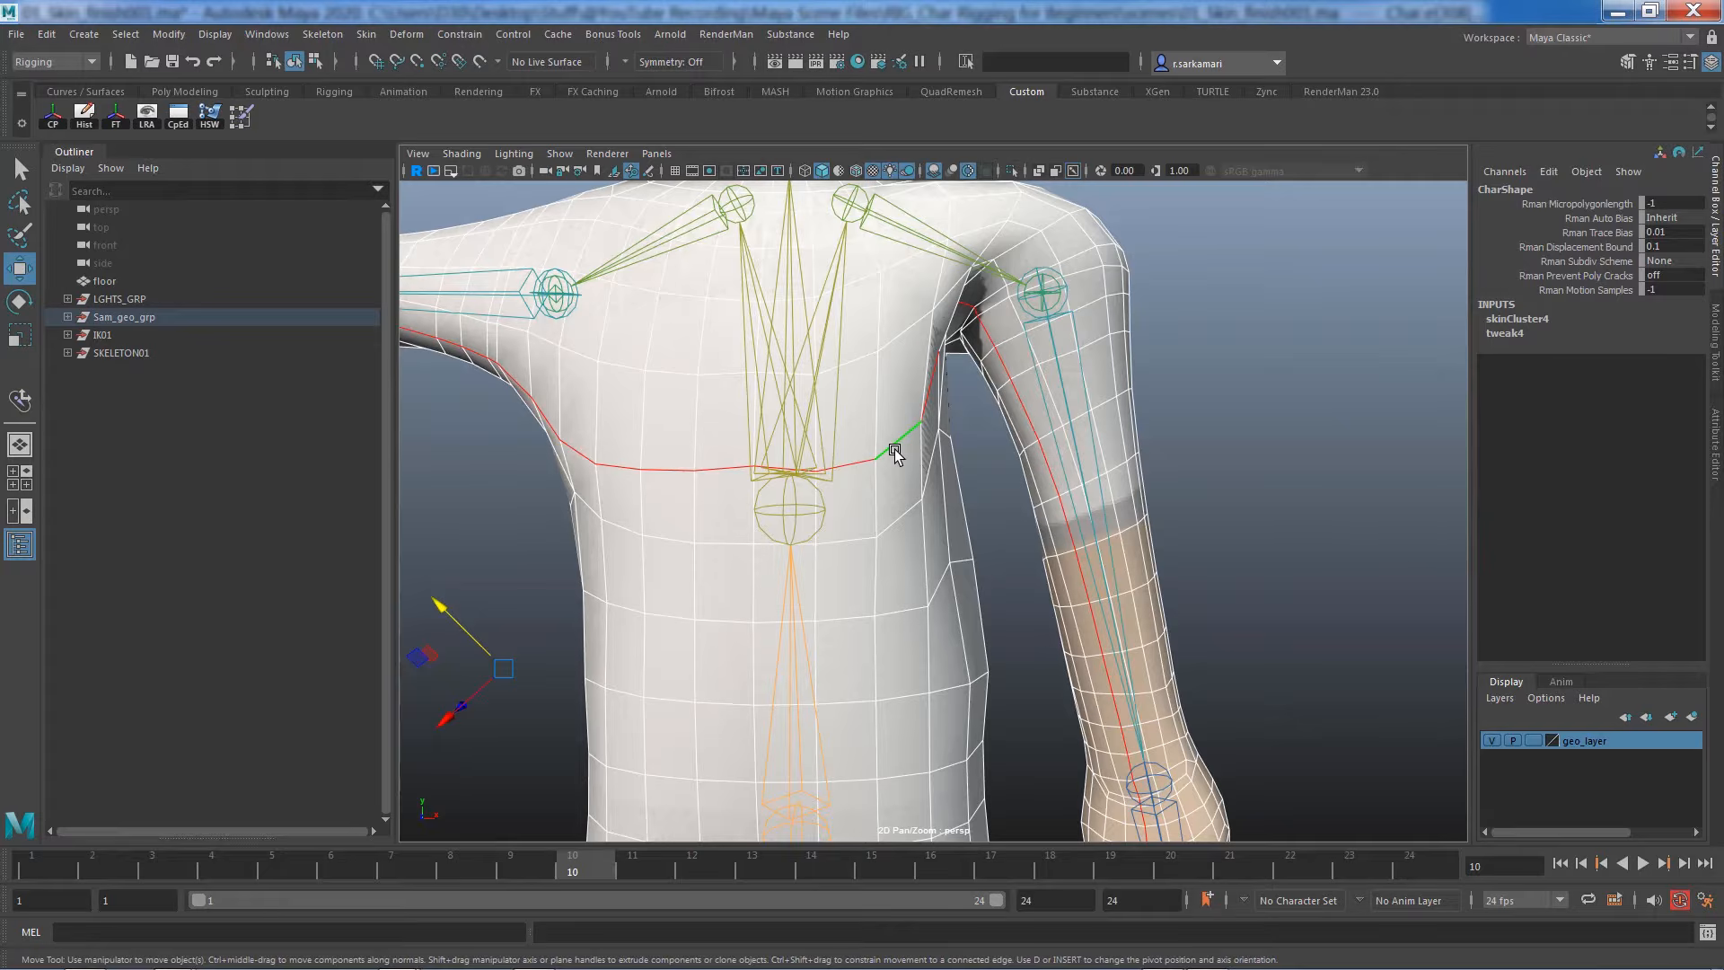
pyautogui.click(895, 448)
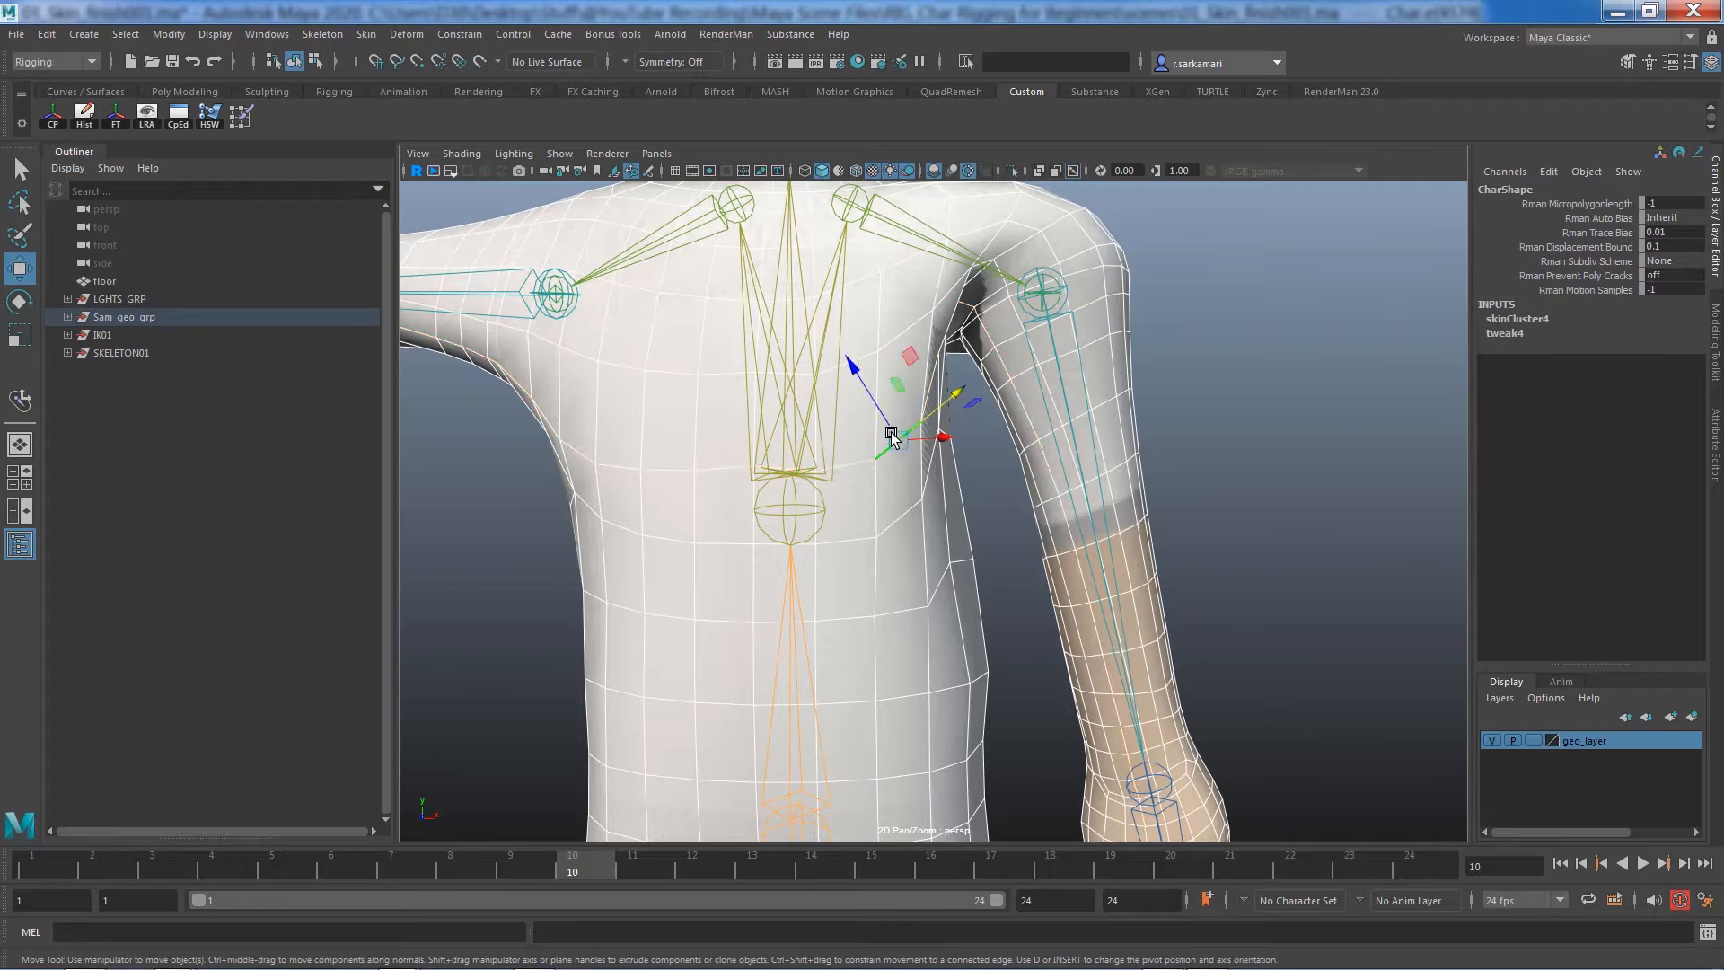
pyautogui.click(717, 474)
pyautogui.keyDown('shift'); pyautogui.click(847, 468); pyautogui.keyUp('shift')
pyautogui.keyDown('shift'); pyautogui.click(664, 469); pyautogui.keyUp('shift')
pyautogui.keyDown('alt'); pyautogui.moveTo(616, 466); pyautogui.dragTo(884, 569); pyautogui.keyUp('alt')
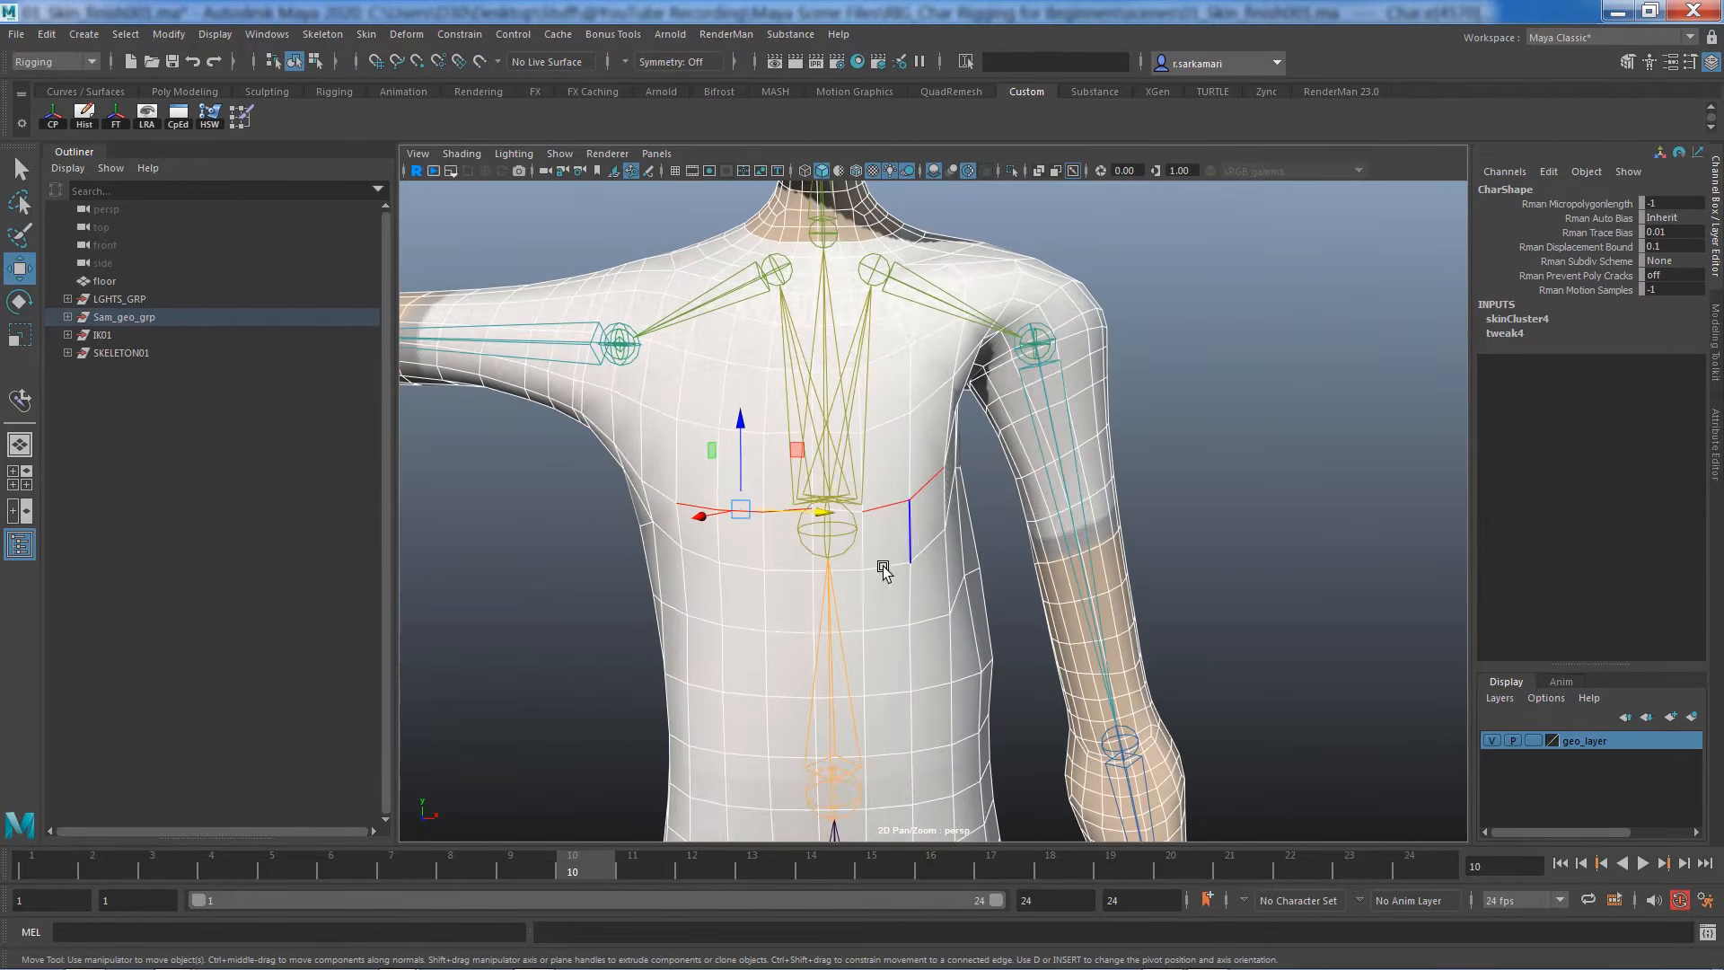
# Extend the chest edge selection around the character's left side up into the armpit
pyautogui.scroll(5, 513, 524)
pyautogui.keyDown('shift'); pyautogui.click(906, 332); pyautogui.keyUp('shift')
pyautogui.scroll(-3, 844, 461)
pyautogui.keyDown('alt'); pyautogui.moveTo(844, 461); pyautogui.dragTo(718, 377); pyautogui.keyUp('alt')
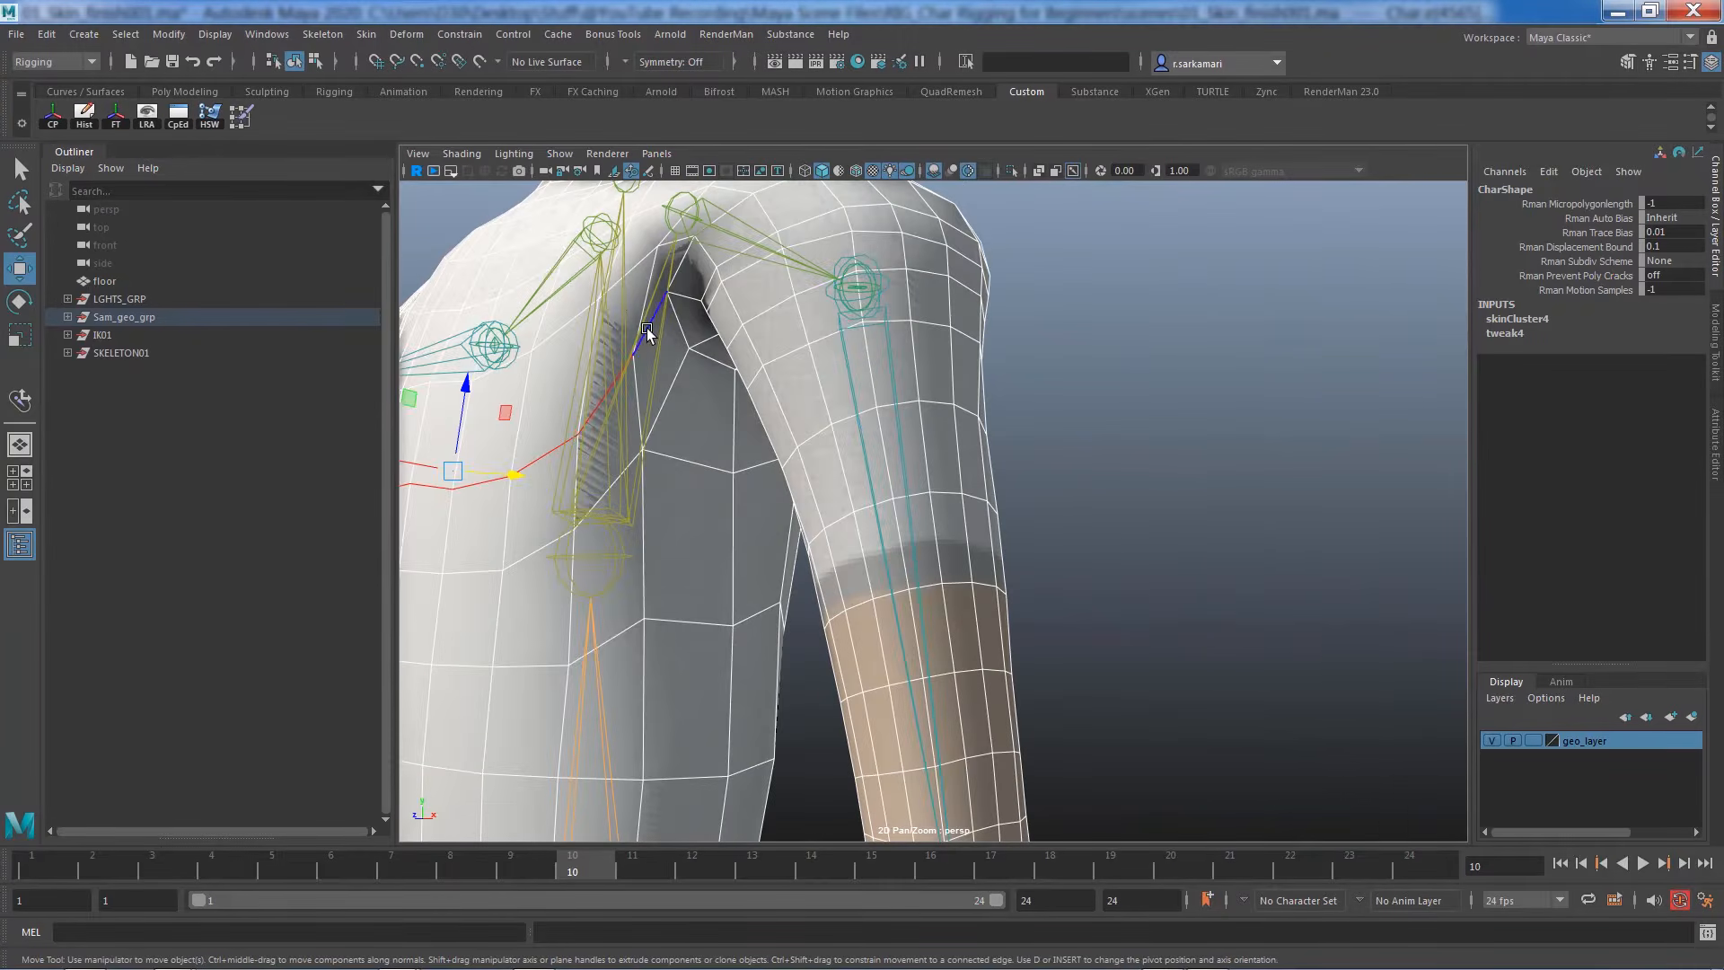
pyautogui.keyDown('shift'); pyautogui.click(650, 328); pyautogui.keyUp('shift')
pyautogui.keyDown('shift'); pyautogui.click(696, 302); pyautogui.keyUp('shift')
pyautogui.scroll(-5, 698, 304)
# Continue the edge selection from the left armpit across the back at chest height
pyautogui.keyDown('alt'); pyautogui.moveTo(698, 303); pyautogui.dragTo(704, 598); pyautogui.keyUp('alt')
pyautogui.keyDown('shift'); pyautogui.click(816, 664); pyautogui.keyUp('shift')
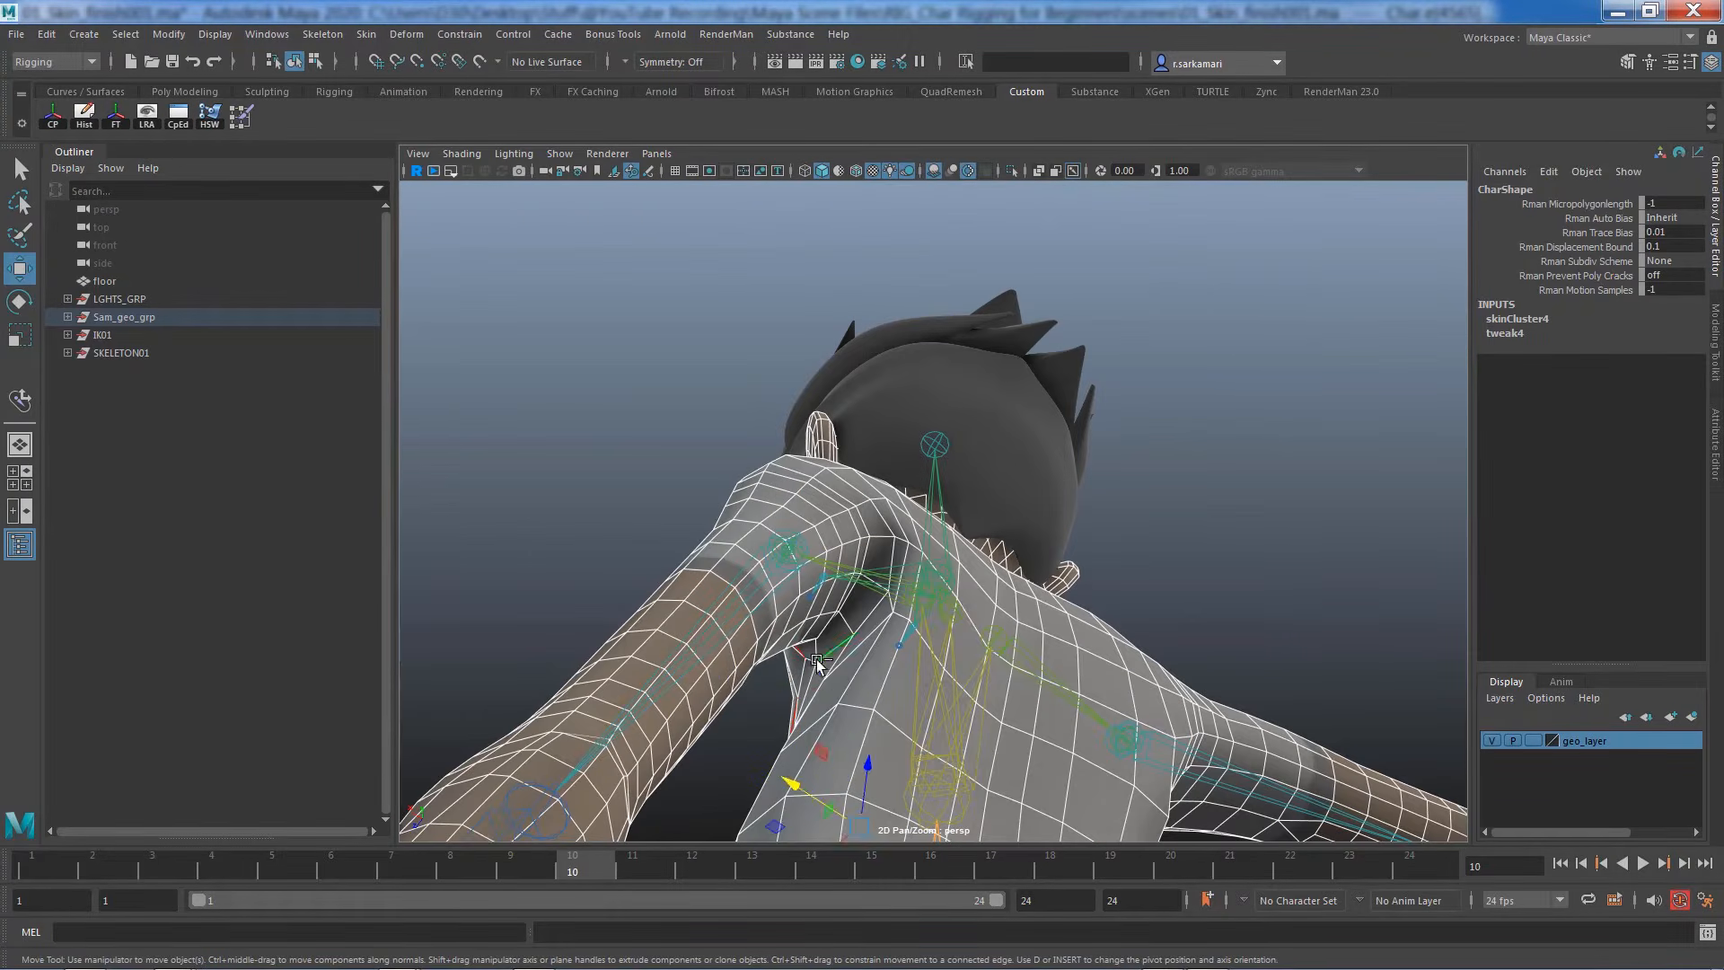
pyautogui.keyDown('shift'); pyautogui.click(873, 613); pyautogui.keyUp('shift')
pyautogui.keyDown('shift'); pyautogui.click(903, 618); pyautogui.keyUp('shift')
pyautogui.keyDown('shift'); pyautogui.click(940, 663); pyautogui.keyUp('shift')
pyautogui.keyDown('shift'); pyautogui.click(1006, 707); pyautogui.keyUp('shift')
pyautogui.keyDown('alt'); pyautogui.moveTo(1046, 725); pyautogui.dragTo(1014, 475); pyautogui.keyUp('alt')
pyautogui.keyDown('shift'); pyautogui.click(1120, 431); pyautogui.keyUp('shift')
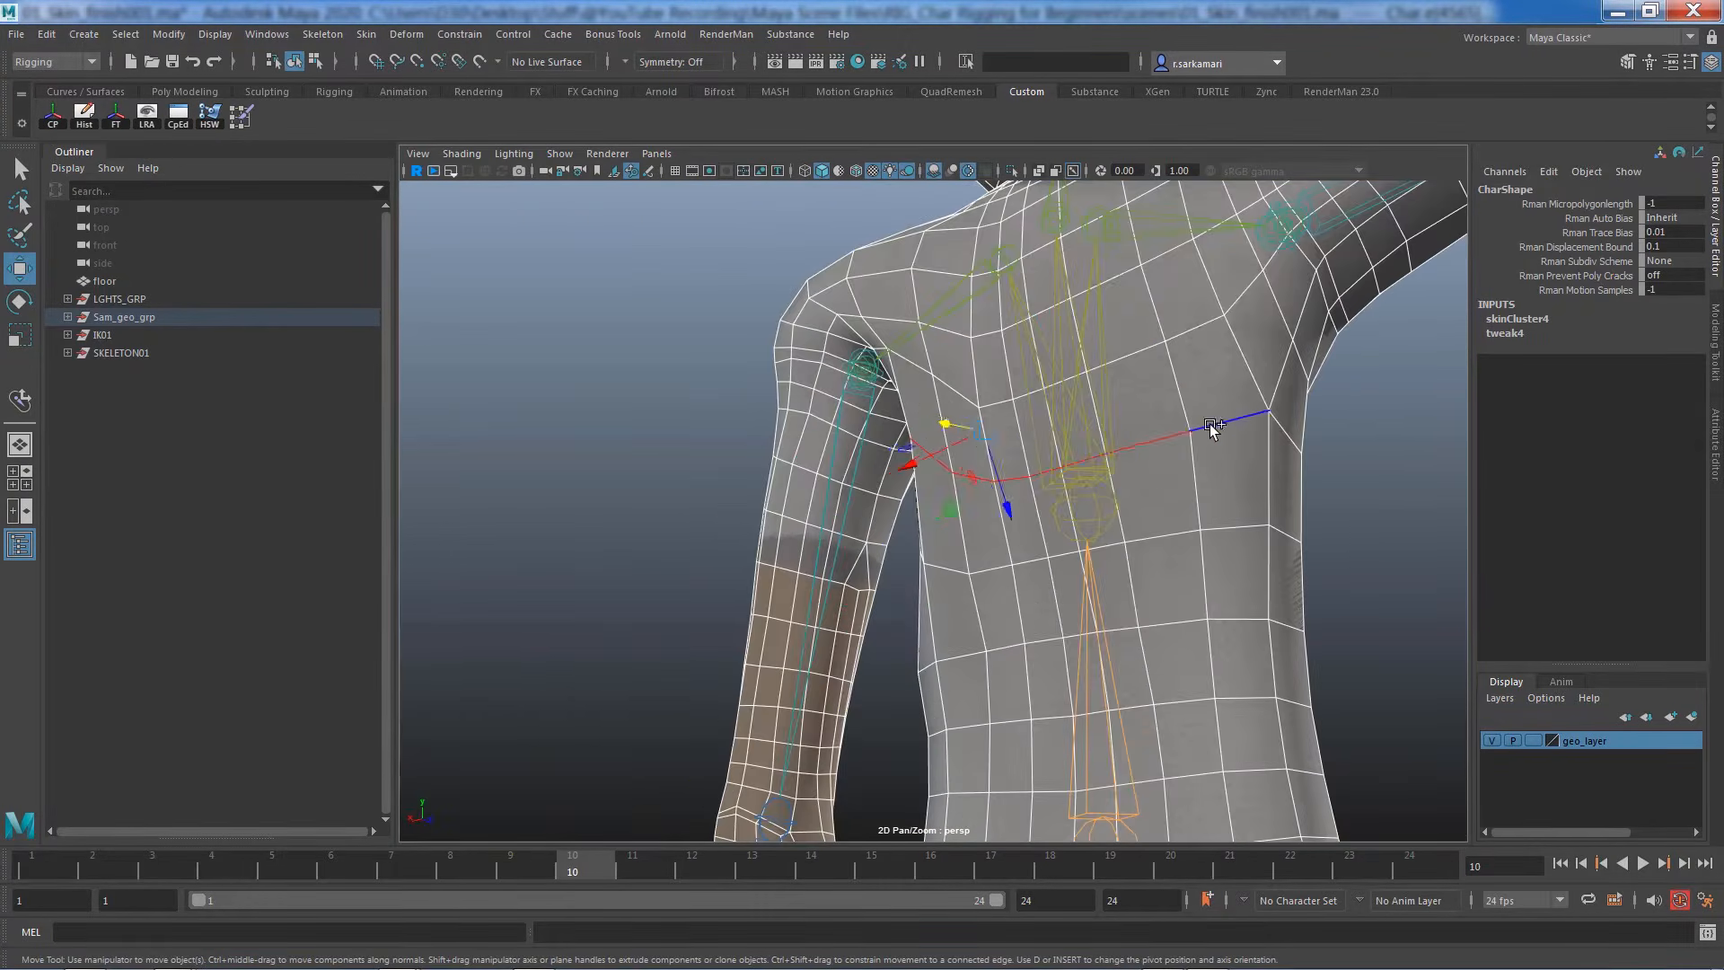
# Extend the selected edge row around the character's right side toward the front of the chest
pyautogui.keyDown('alt'); pyautogui.moveTo(1207, 486); pyautogui.dragTo(1060, 499); pyautogui.keyUp('alt')
pyautogui.keyDown('shift'); pyautogui.click(973, 335); pyautogui.keyUp('shift')
pyautogui.keyDown('shift'); pyautogui.click(1106, 323); pyautogui.keyUp('shift')
pyautogui.keyDown('shift'); pyautogui.click(1186, 256); pyautogui.keyUp('shift')
pyautogui.scroll(-5, 1123, 350)
pyautogui.keyDown('alt'); pyautogui.moveTo(1123, 350); pyautogui.dragTo(889, 452); pyautogui.keyUp('alt')
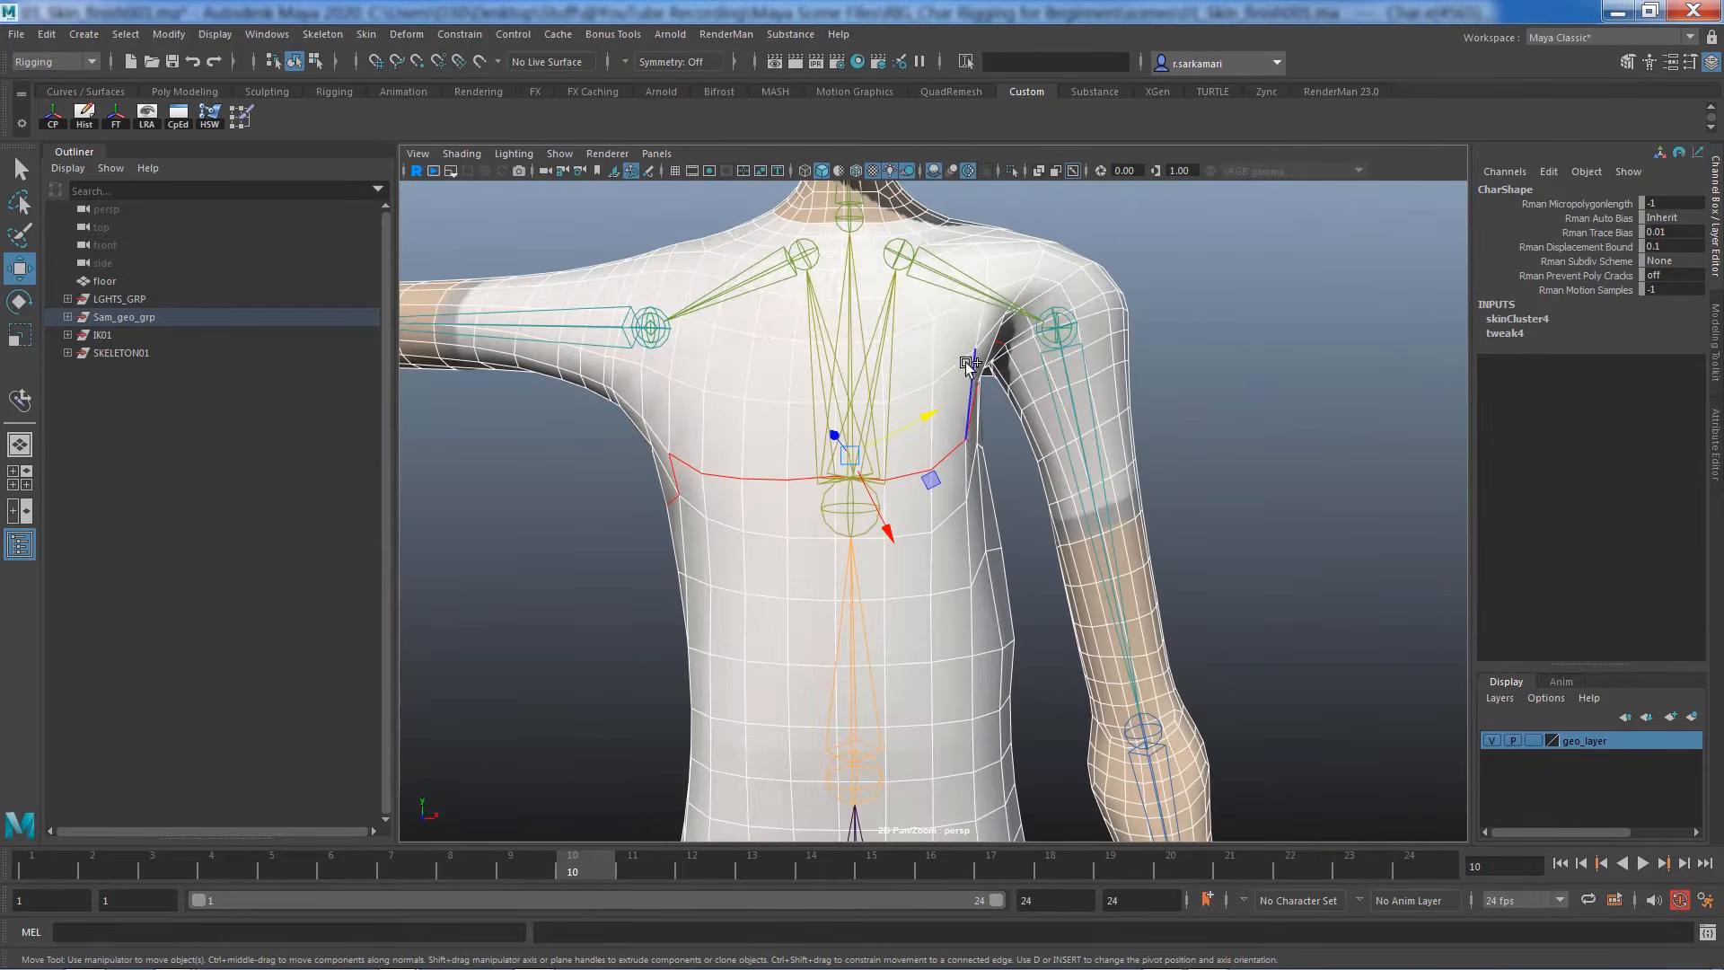
# Add the next higher edge row across the front of the chest to the selection
pyautogui.keyDown('shift'); pyautogui.click(954, 368); pyautogui.keyUp('shift')
pyautogui.keyDown('shift'); pyautogui.click(905, 397); pyautogui.keyUp('shift')
pyautogui.keyDown('shift'); pyautogui.click(859, 410); pyautogui.keyUp('shift')
pyautogui.keyDown('shift'); pyautogui.click(811, 413); pyautogui.keyUp('shift')
pyautogui.keyDown('shift'); pyautogui.click(722, 399); pyautogui.keyUp('shift')
# Continue the second edge row around the character's right armpit area and across the back
pyautogui.keyDown('alt'); pyautogui.moveTo(654, 433); pyautogui.dragTo(1123, 395); pyautogui.keyUp('alt')
pyautogui.keyDown('shift'); pyautogui.click(729, 420); pyautogui.keyUp('shift')
pyautogui.keyDown('shift'); pyautogui.click(1157, 380); pyautogui.keyUp('shift')
pyautogui.keyDown('shift'); pyautogui.click(1123, 377); pyautogui.keyUp('shift')
pyautogui.keyDown('shift'); pyautogui.click(1080, 402); pyautogui.keyUp('shift')
pyautogui.keyDown('shift'); pyautogui.click(1033, 416); pyautogui.keyUp('shift')
pyautogui.keyDown('shift'); pyautogui.click(977, 426); pyautogui.keyUp('shift')
pyautogui.keyDown('alt'); pyautogui.moveTo(795, 421); pyautogui.dragTo(926, 471); pyautogui.keyUp('alt')
pyautogui.scroll(4, 926, 471)
pyautogui.keyDown('shift'); pyautogui.click(901, 417); pyautogui.keyUp('shift')
pyautogui.keyDown('shift'); pyautogui.click(868, 431); pyautogui.keyUp('shift')
# Add a third, higher edge row across the upper back to the selection
pyautogui.keyDown('alt'); pyautogui.moveTo(1001, 543); pyautogui.dragTo(861, 532); pyautogui.keyUp('alt')
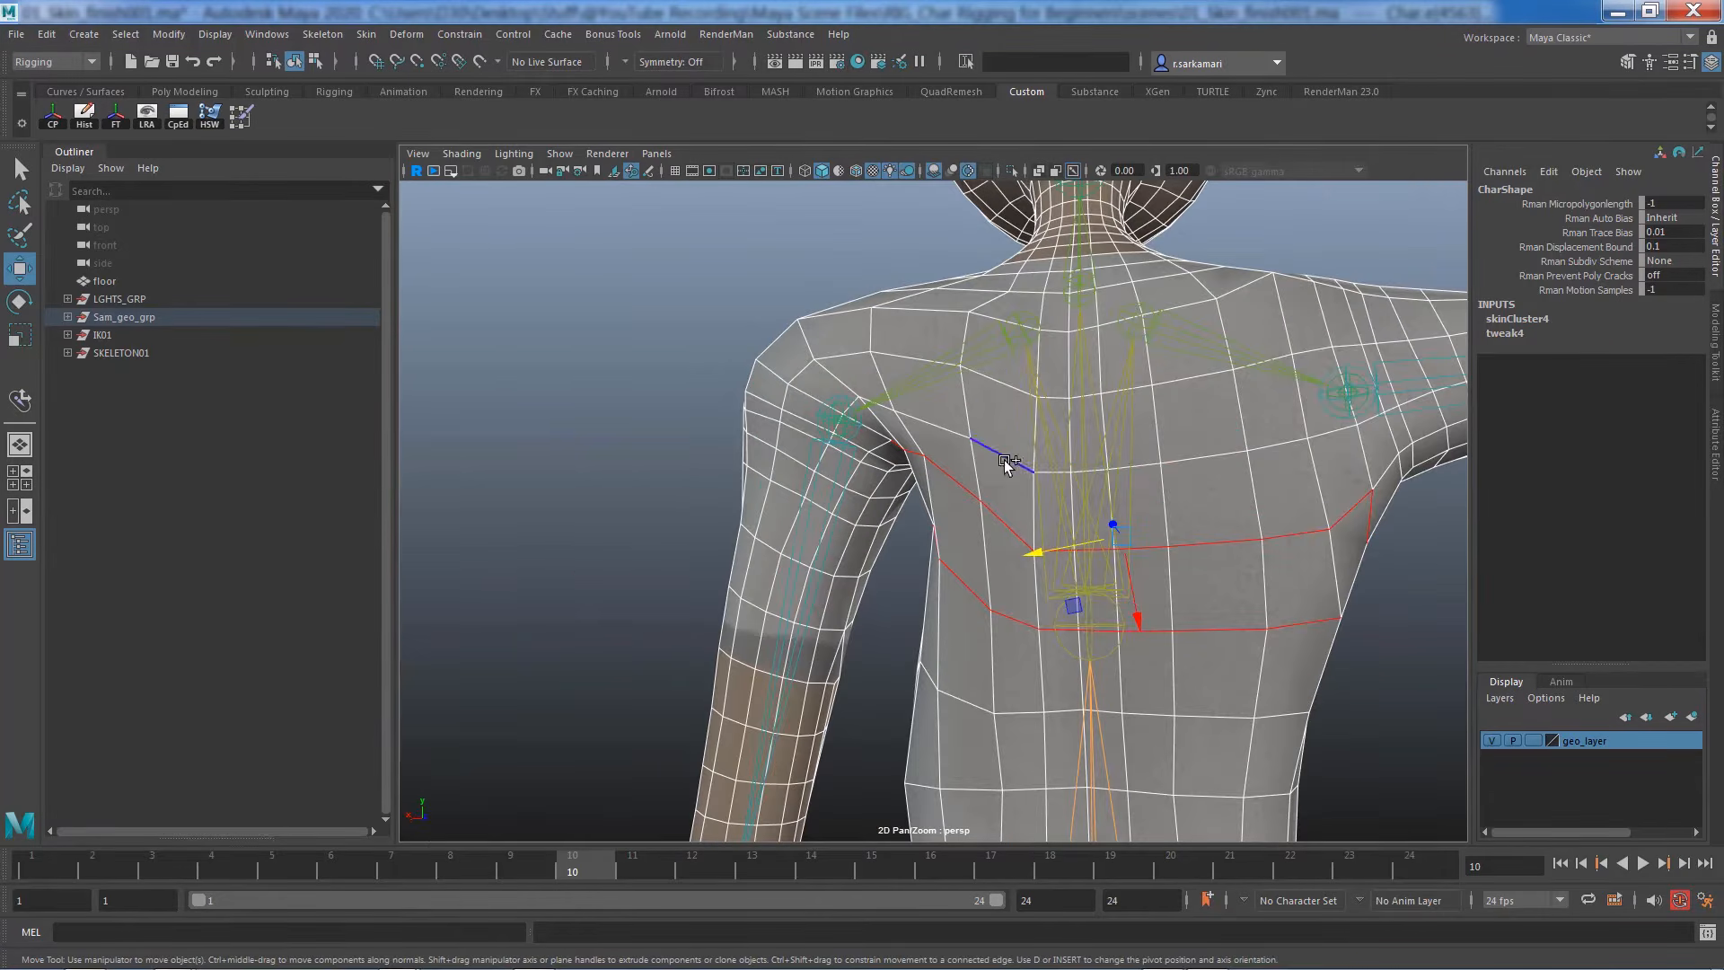
pyautogui.keyDown('shift'); pyautogui.click(1005, 459); pyautogui.keyUp('shift')
pyautogui.keyDown('shift'); pyautogui.click(1053, 473); pyautogui.keyUp('shift')
pyautogui.keyDown('shift'); pyautogui.click(1092, 472); pyautogui.keyUp('shift')
pyautogui.keyDown('shift'); pyautogui.click(1139, 467); pyautogui.keyUp('shift')
pyautogui.keyDown('shift'); pyautogui.click(1268, 448); pyautogui.keyUp('shift')
# Add three edges of the upper chest row below the collarbone joints to the selection
pyautogui.keyDown('alt'); pyautogui.moveTo(1114, 553); pyautogui.dragTo(795, 485); pyautogui.keyUp('alt')
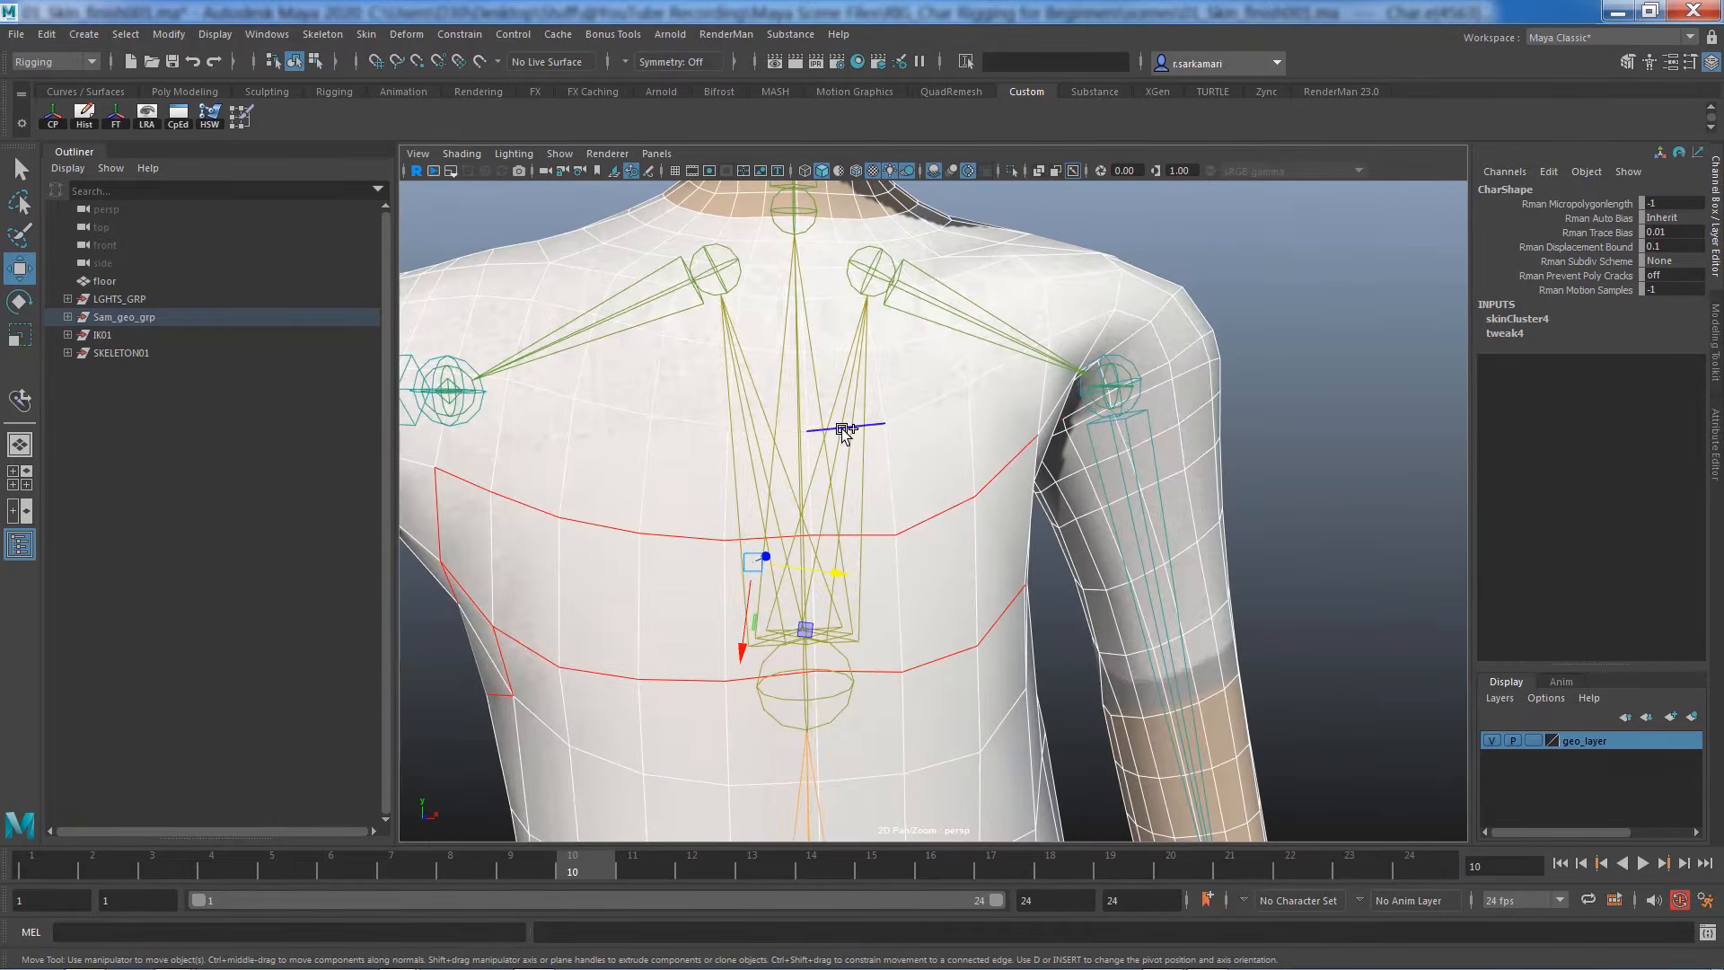
pyautogui.keyDown('shift'); pyautogui.click(842, 428); pyautogui.keyUp('shift')
pyautogui.keyDown('shift'); pyautogui.click(770, 428); pyautogui.keyUp('shift')
pyautogui.keyDown('shift'); pyautogui.click(692, 422); pyautogui.keyUp('shift')
# Convert the selected chest and back edges to vertices and open the Component Editor for them
pyautogui.scroll(-4, 628, 467)
pyautogui.keyDown('alt'); pyautogui.moveTo(725, 727); pyautogui.dragTo(724, 596, button='middle'); pyautogui.keyUp('alt')
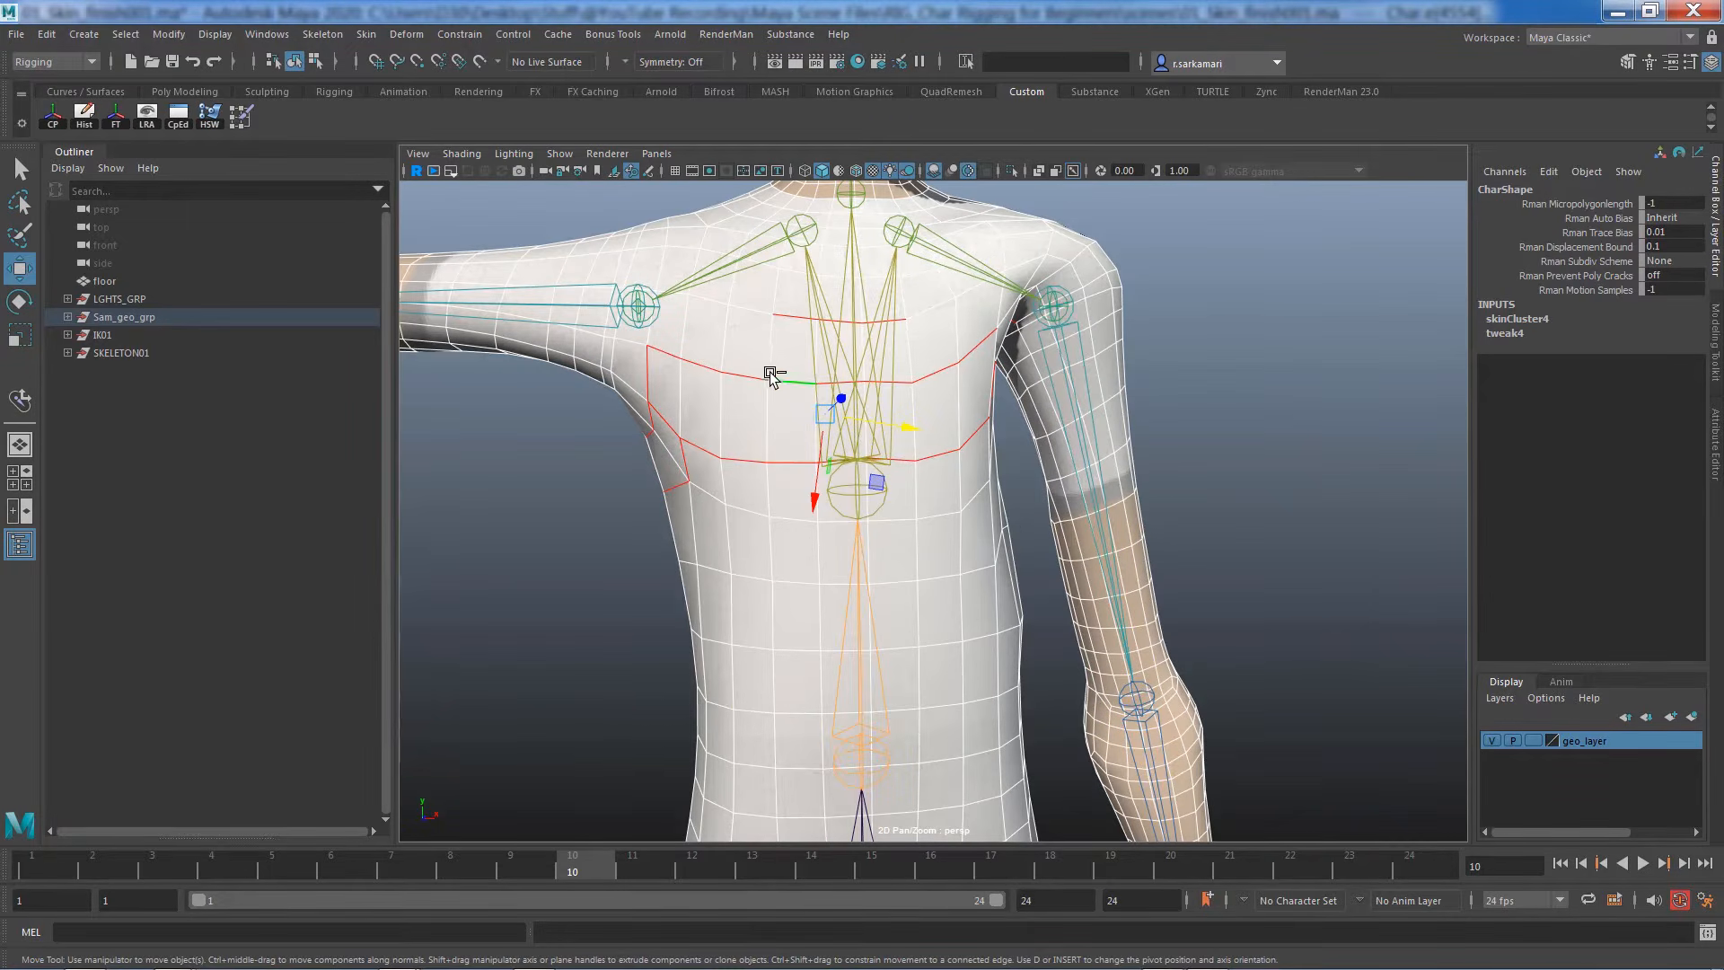
pyautogui.keyDown('shift'); pyautogui.moveTo(770, 379); pyautogui.dragTo(609, 386, button='right'); pyautogui.keyUp('shift')
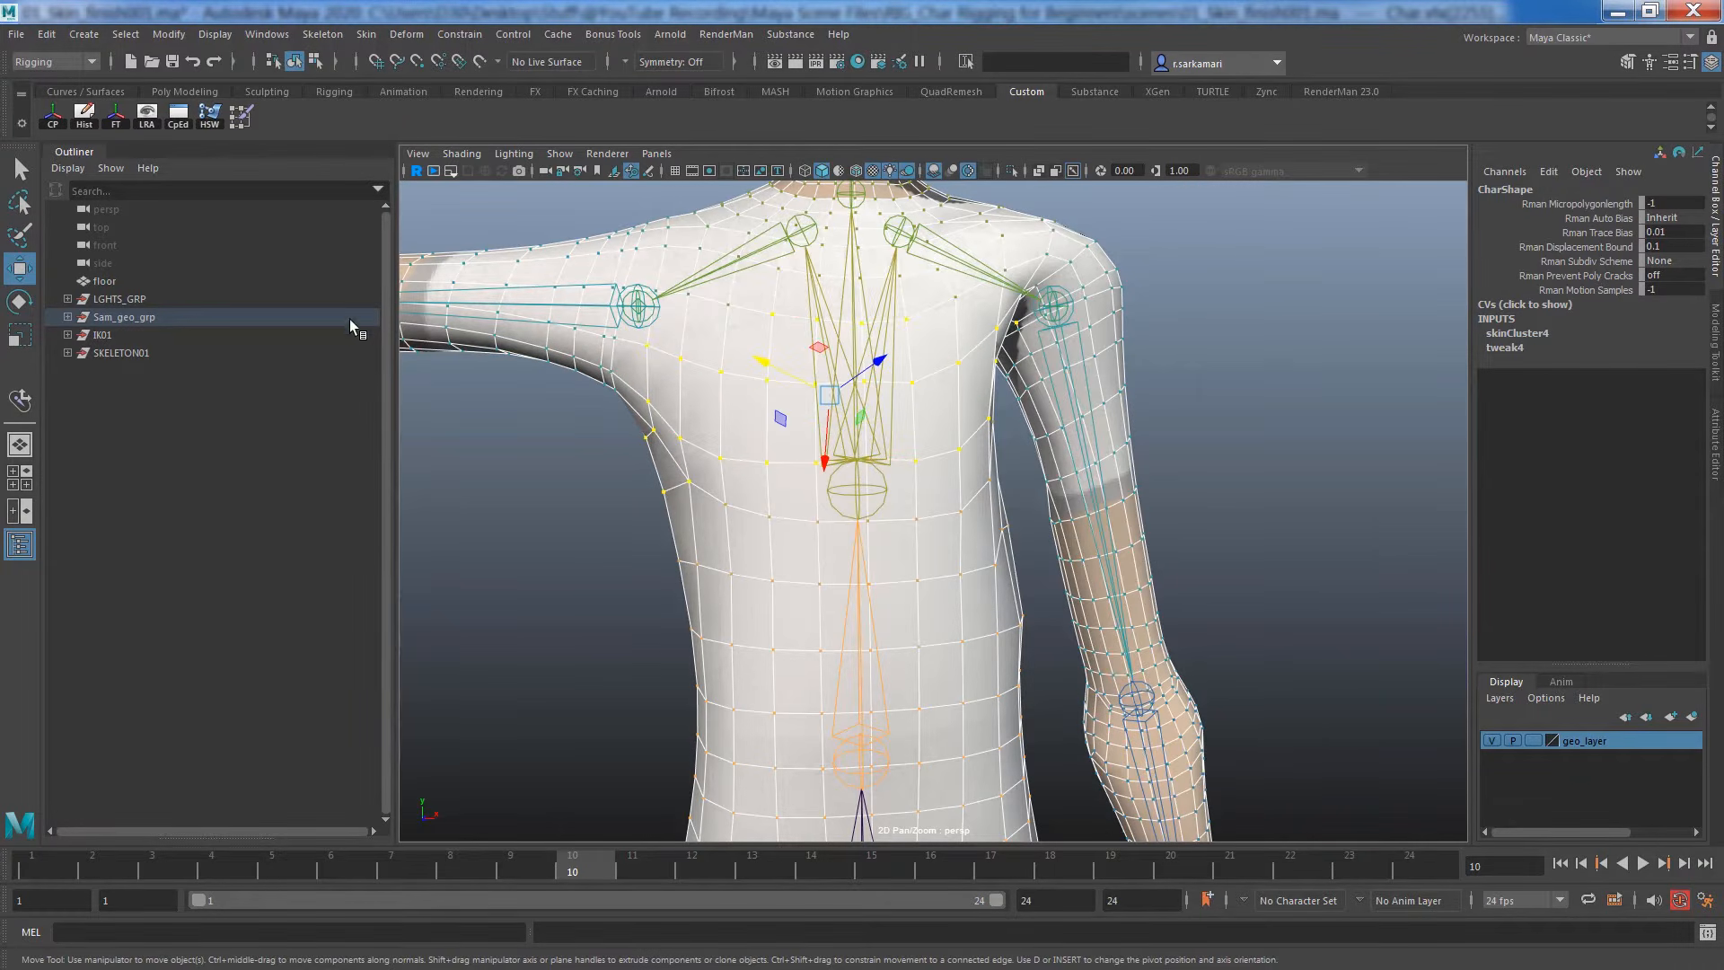
pyautogui.click(178, 115)
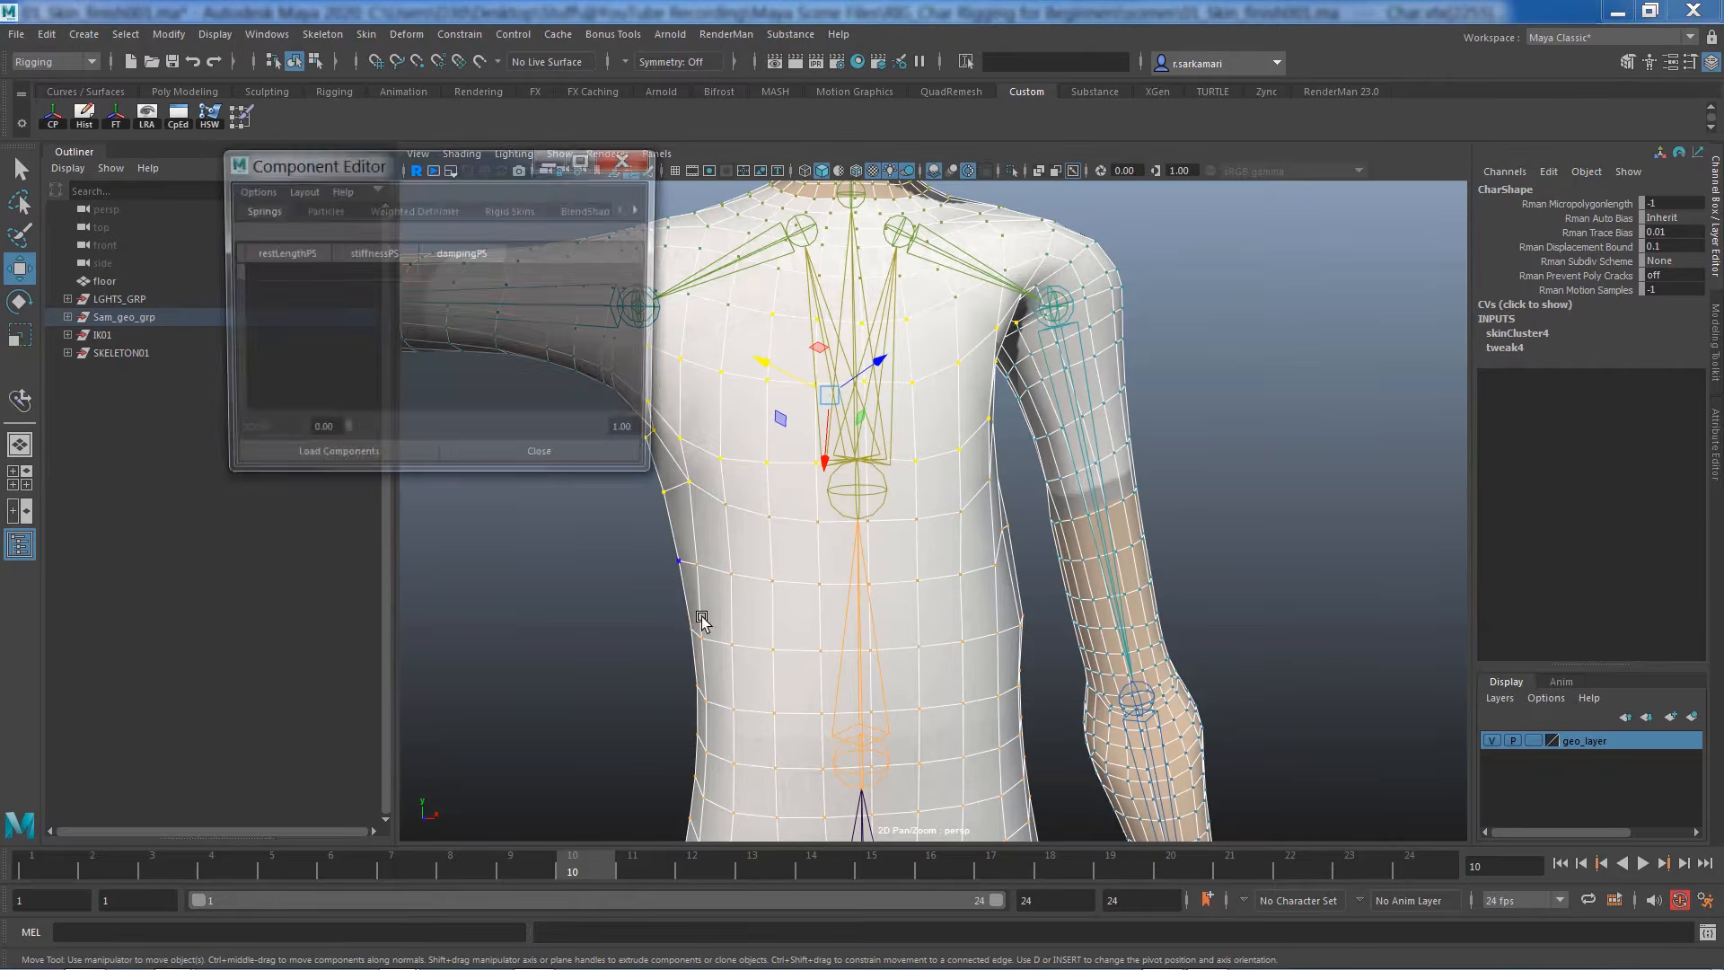
# Enlarge the Component Editor and list the smooth skin weights of the selected chest and back vertices
pyautogui.moveTo(658, 480); pyautogui.dragTo(1318, 795)
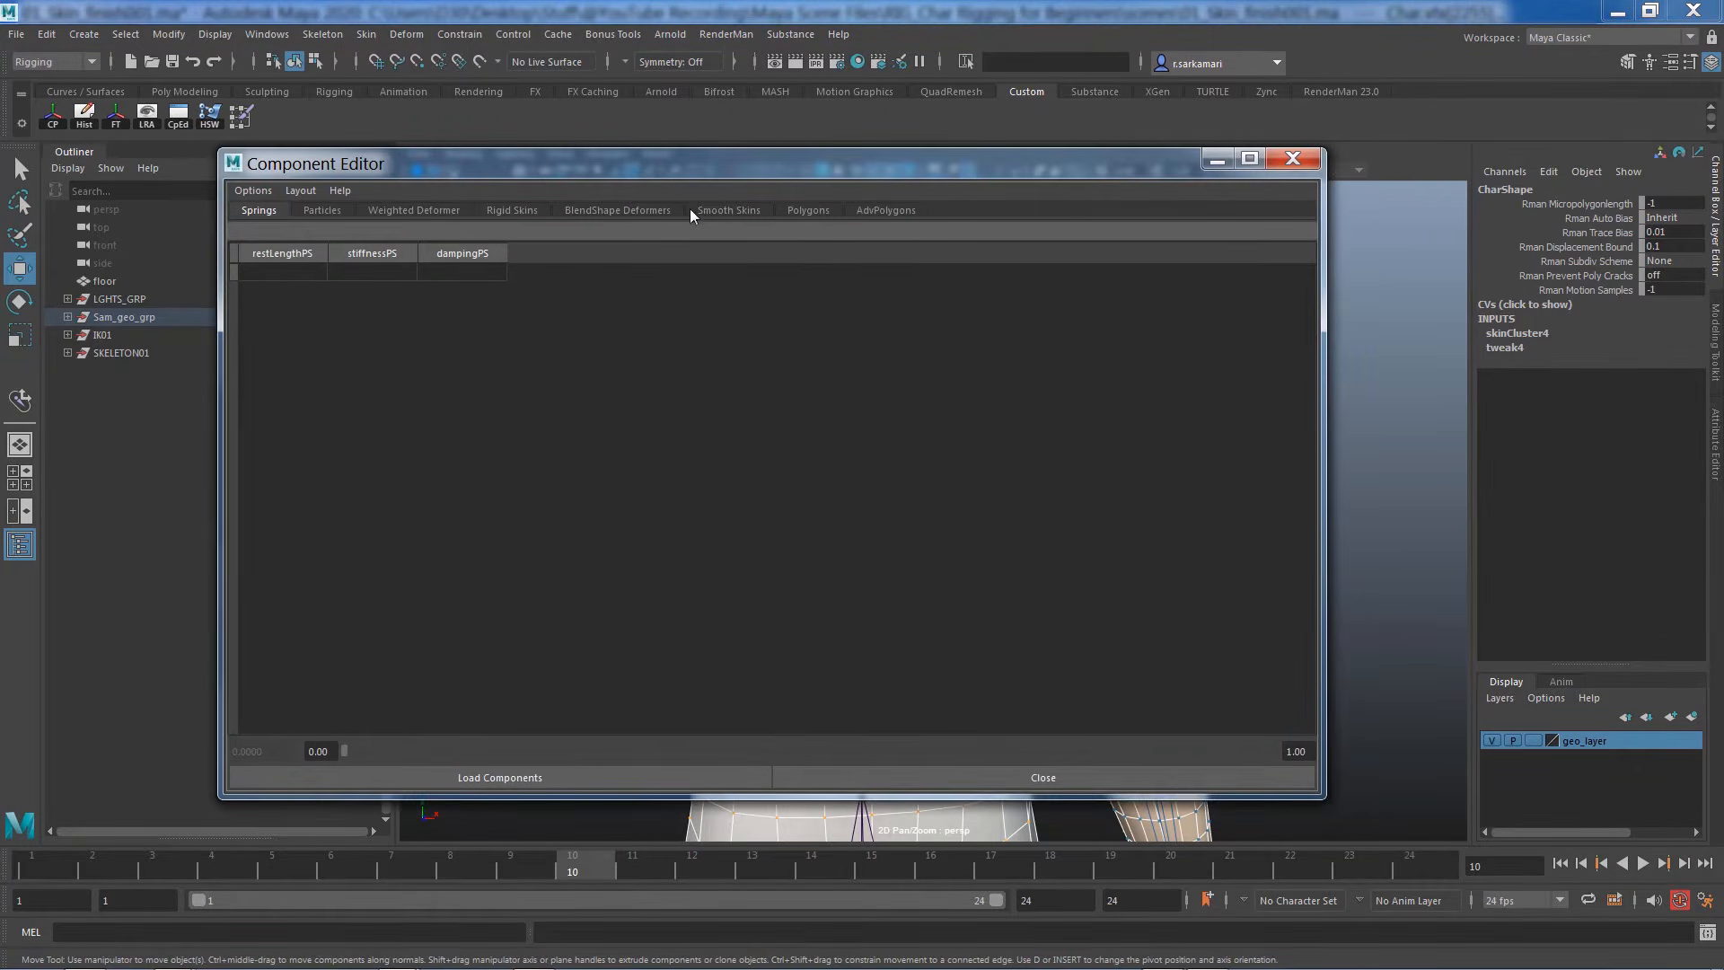
pyautogui.moveTo(663, 172); pyautogui.dragTo(811, 228)
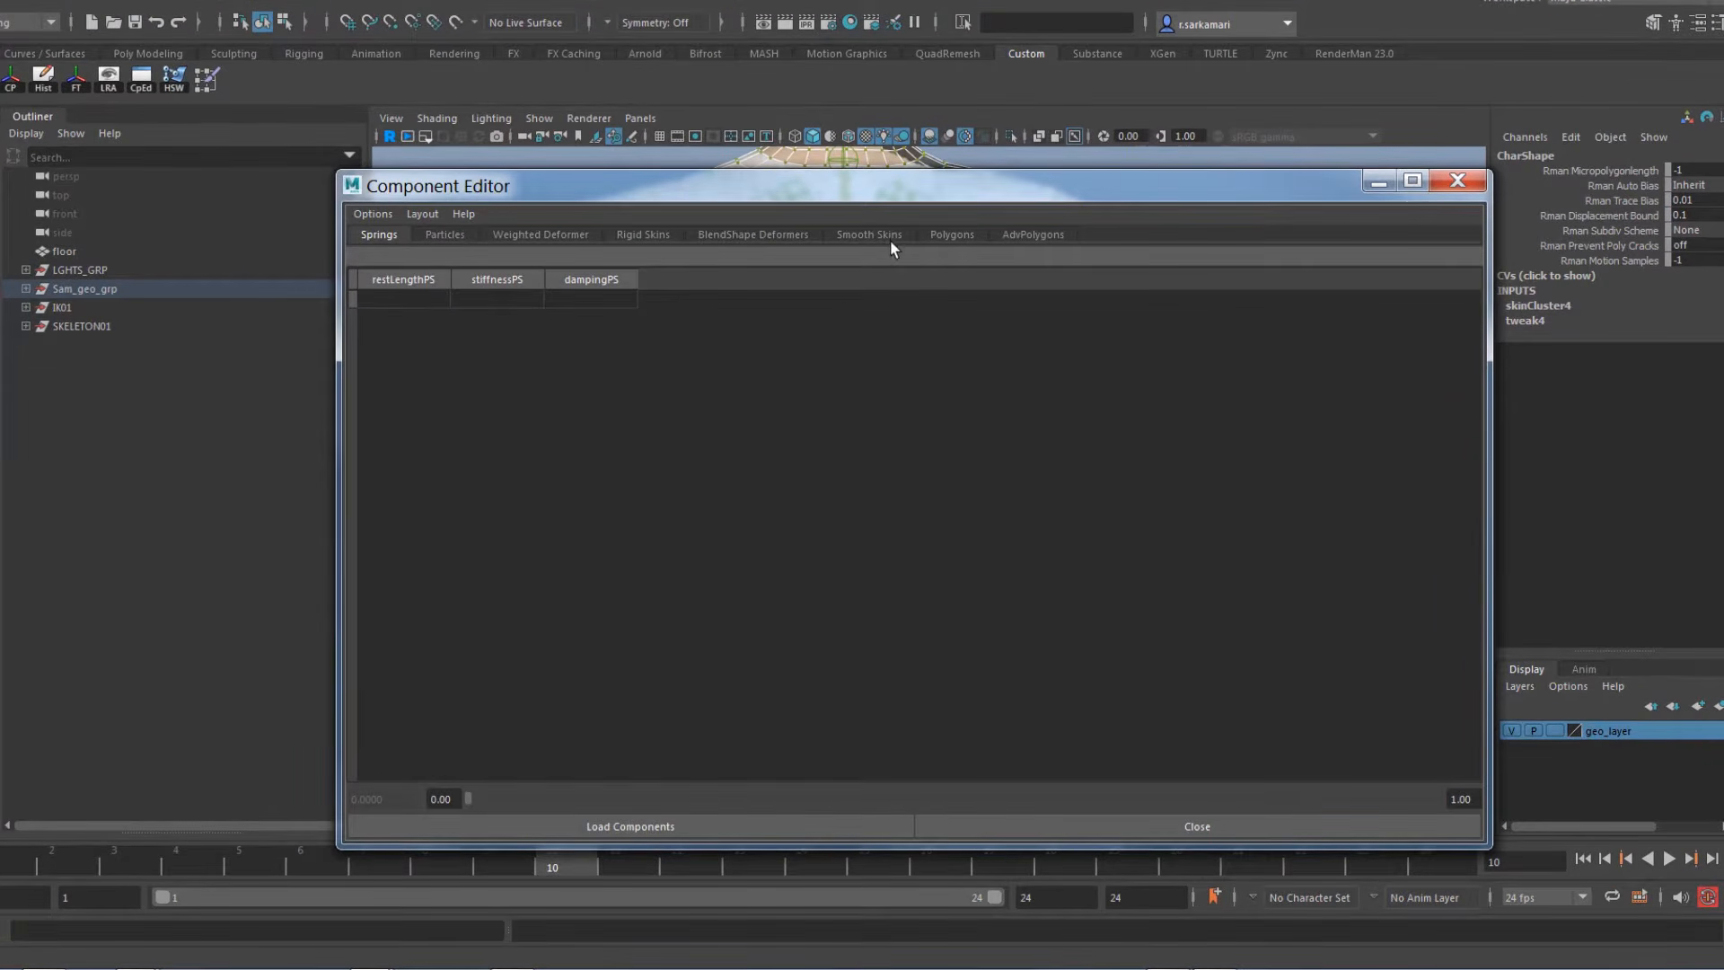
pyautogui.click(877, 236)
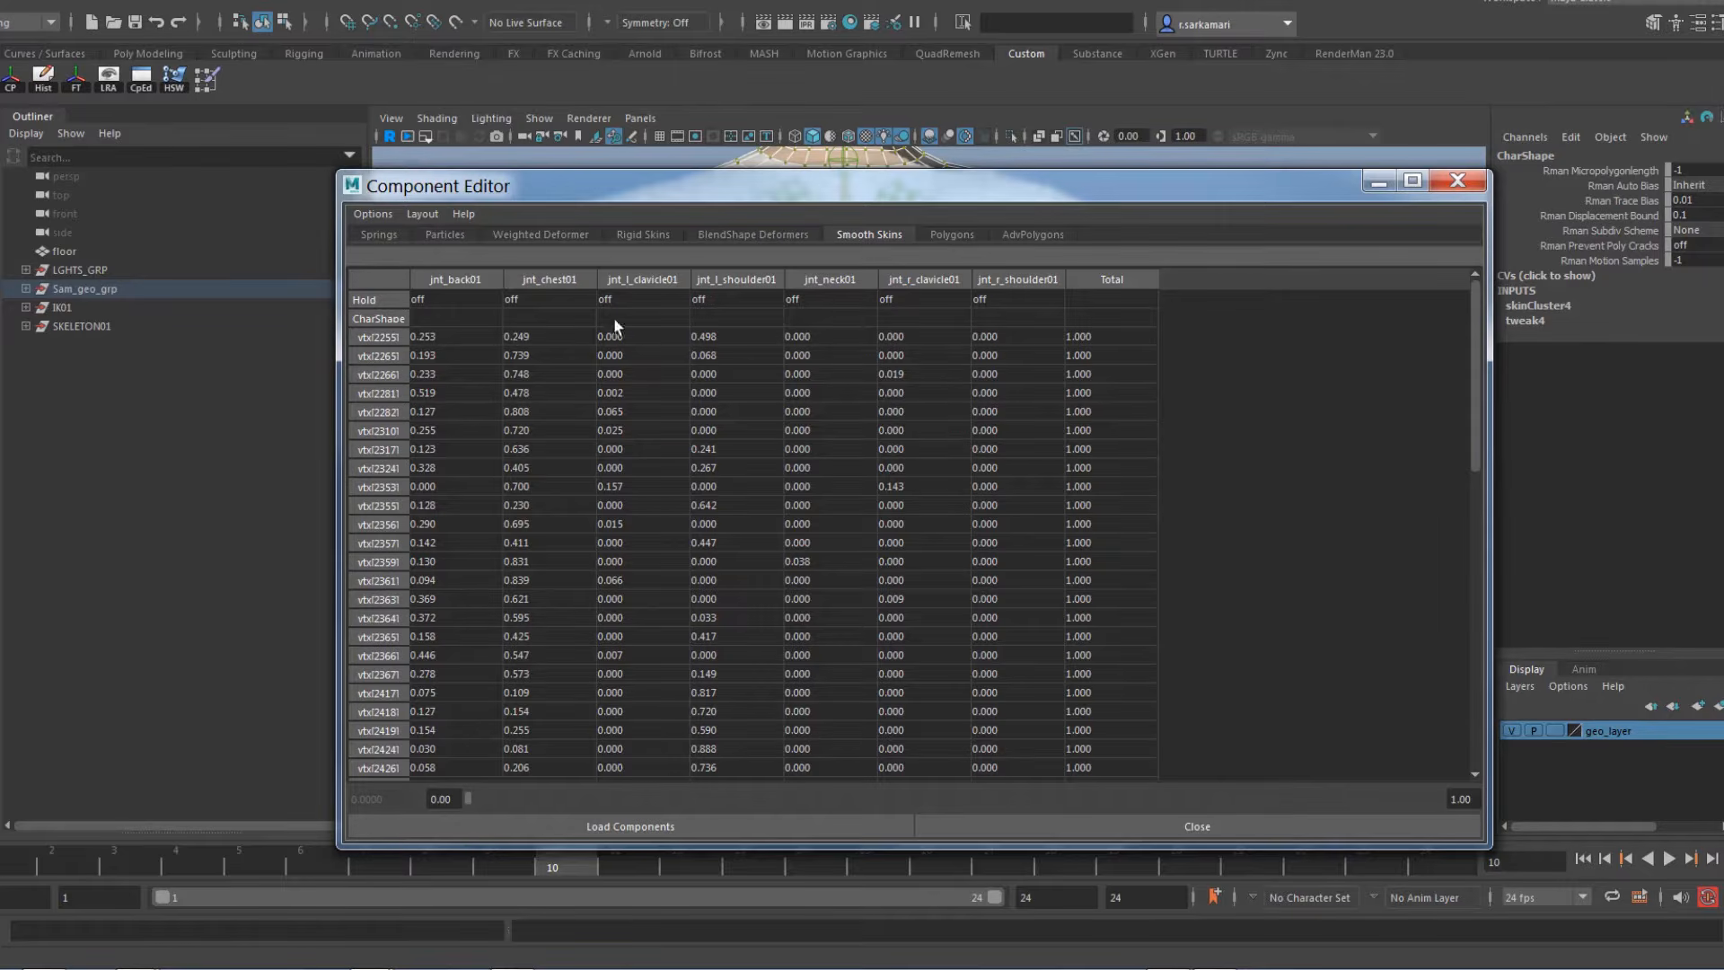
pyautogui.moveTo(584, 190)
pyautogui.mouseDown()
pyautogui.moveTo(605, 610)
pyautogui.moveTo(601, 196)
pyautogui.mouseUp()
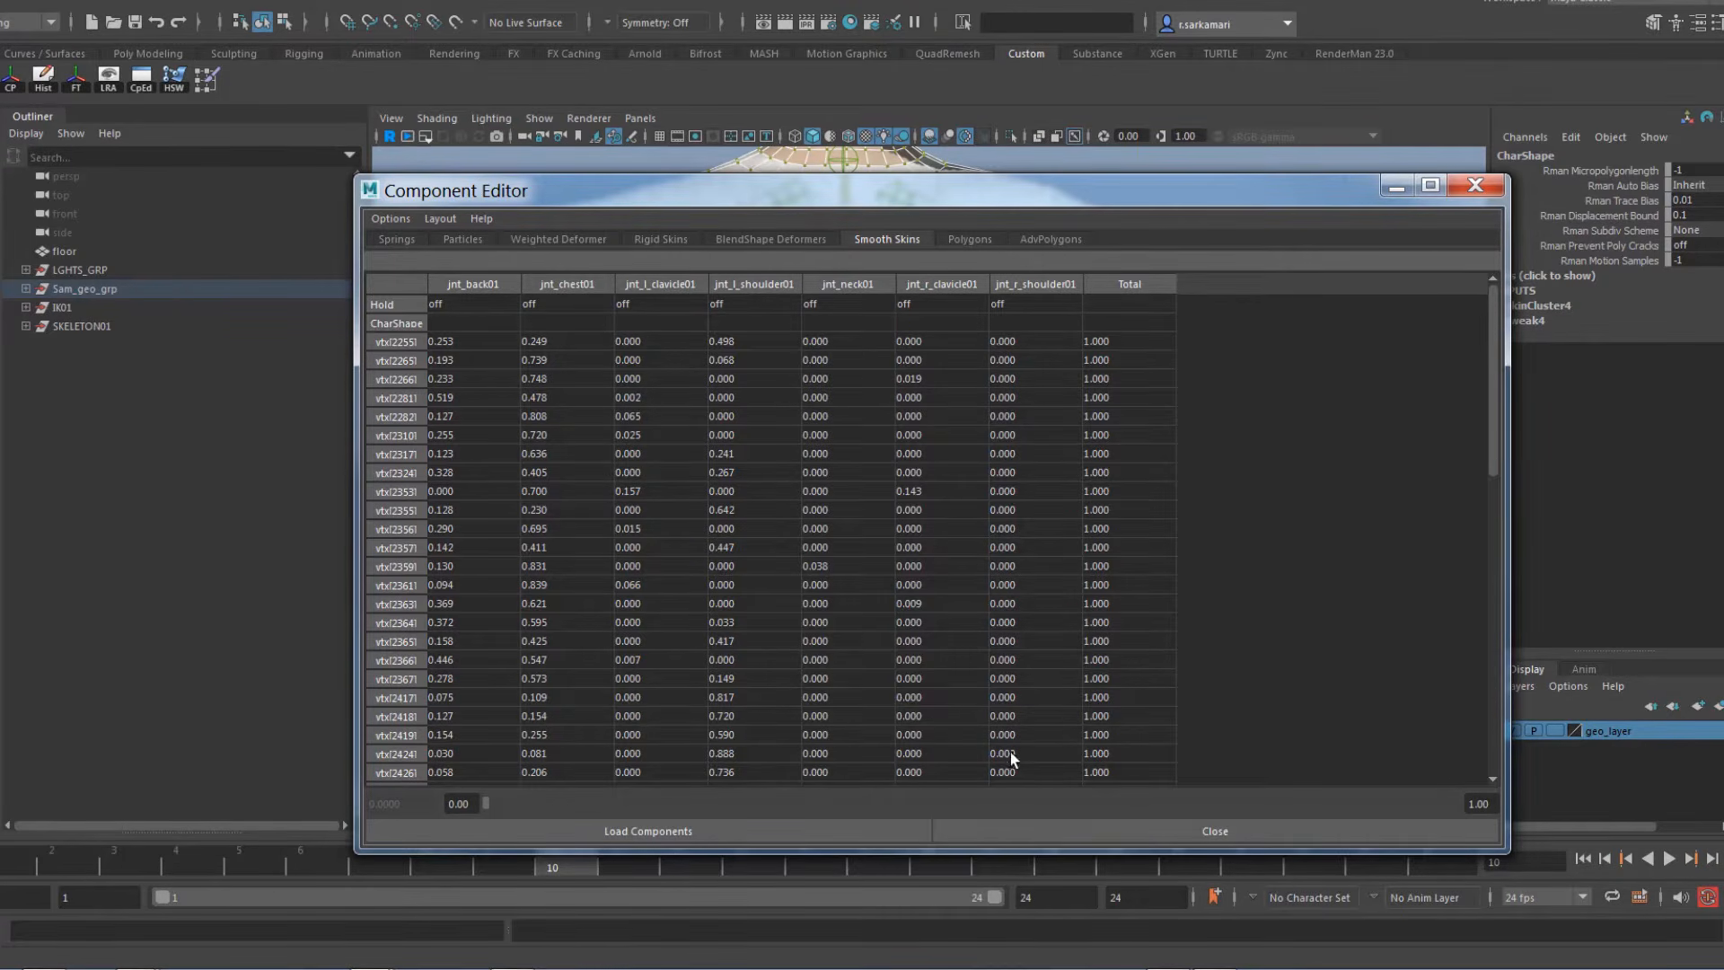
pyautogui.moveTo(904, 195); pyautogui.dragTo(854, 242)
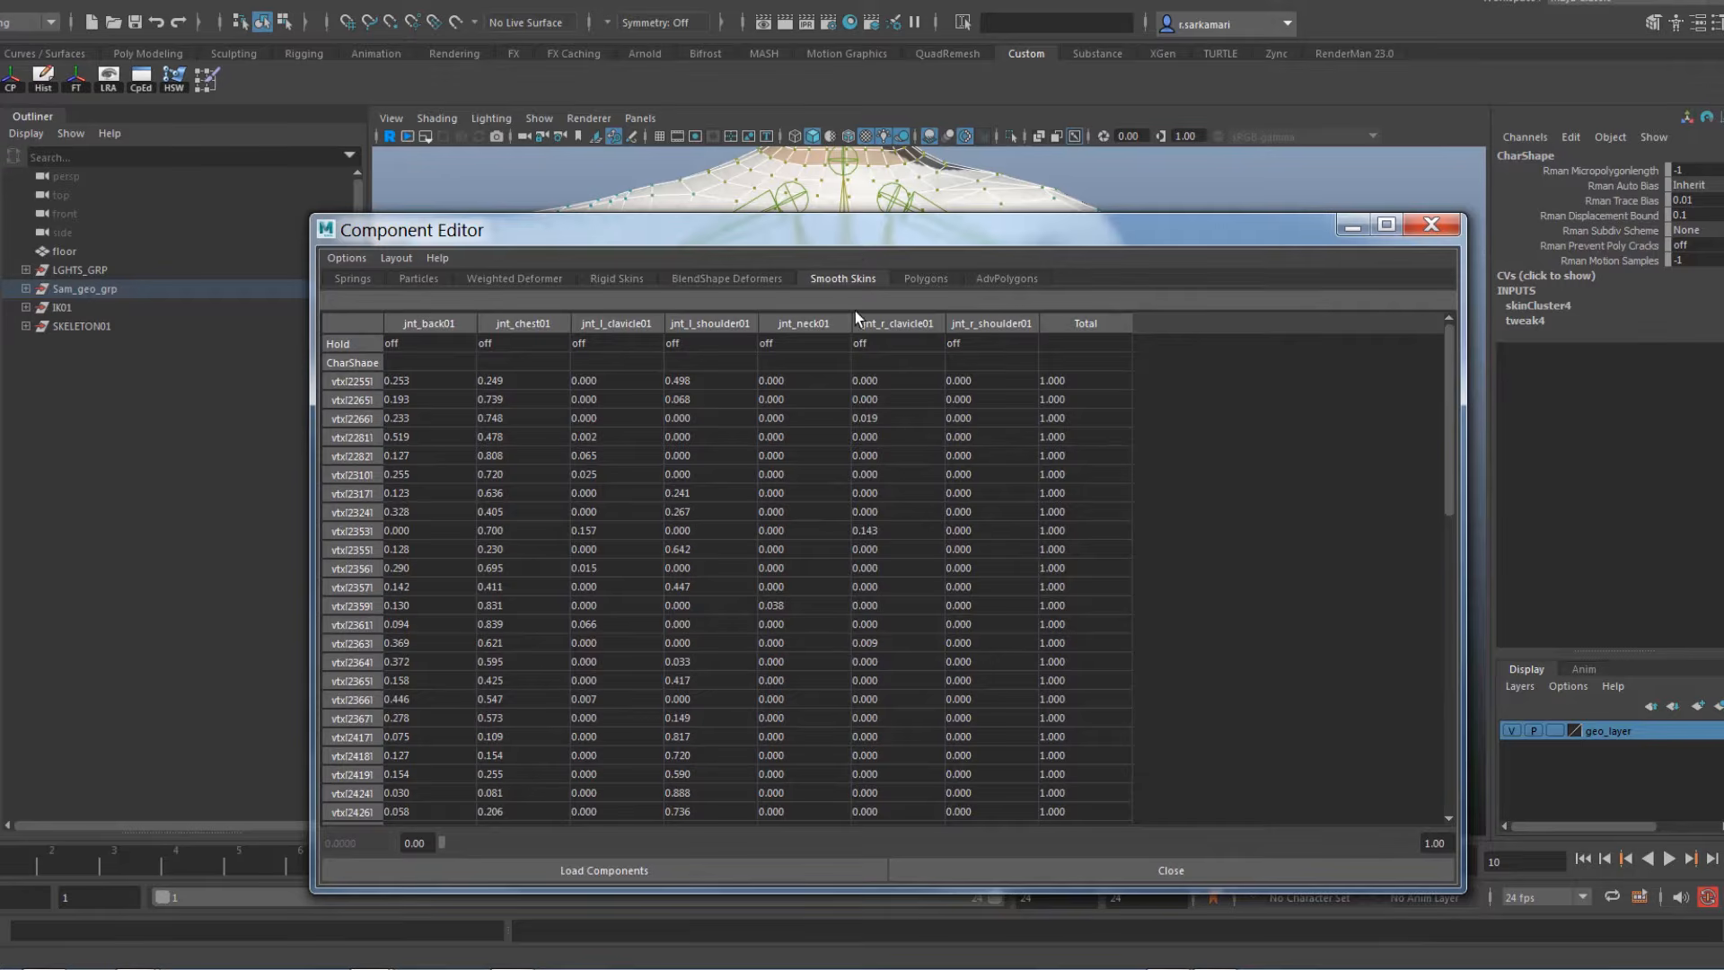
# Set the jnt_r_clavicle01 weights of all listed vertices to 0
pyautogui.click(869, 381)
pyautogui.scroll(-15, 891, 551)
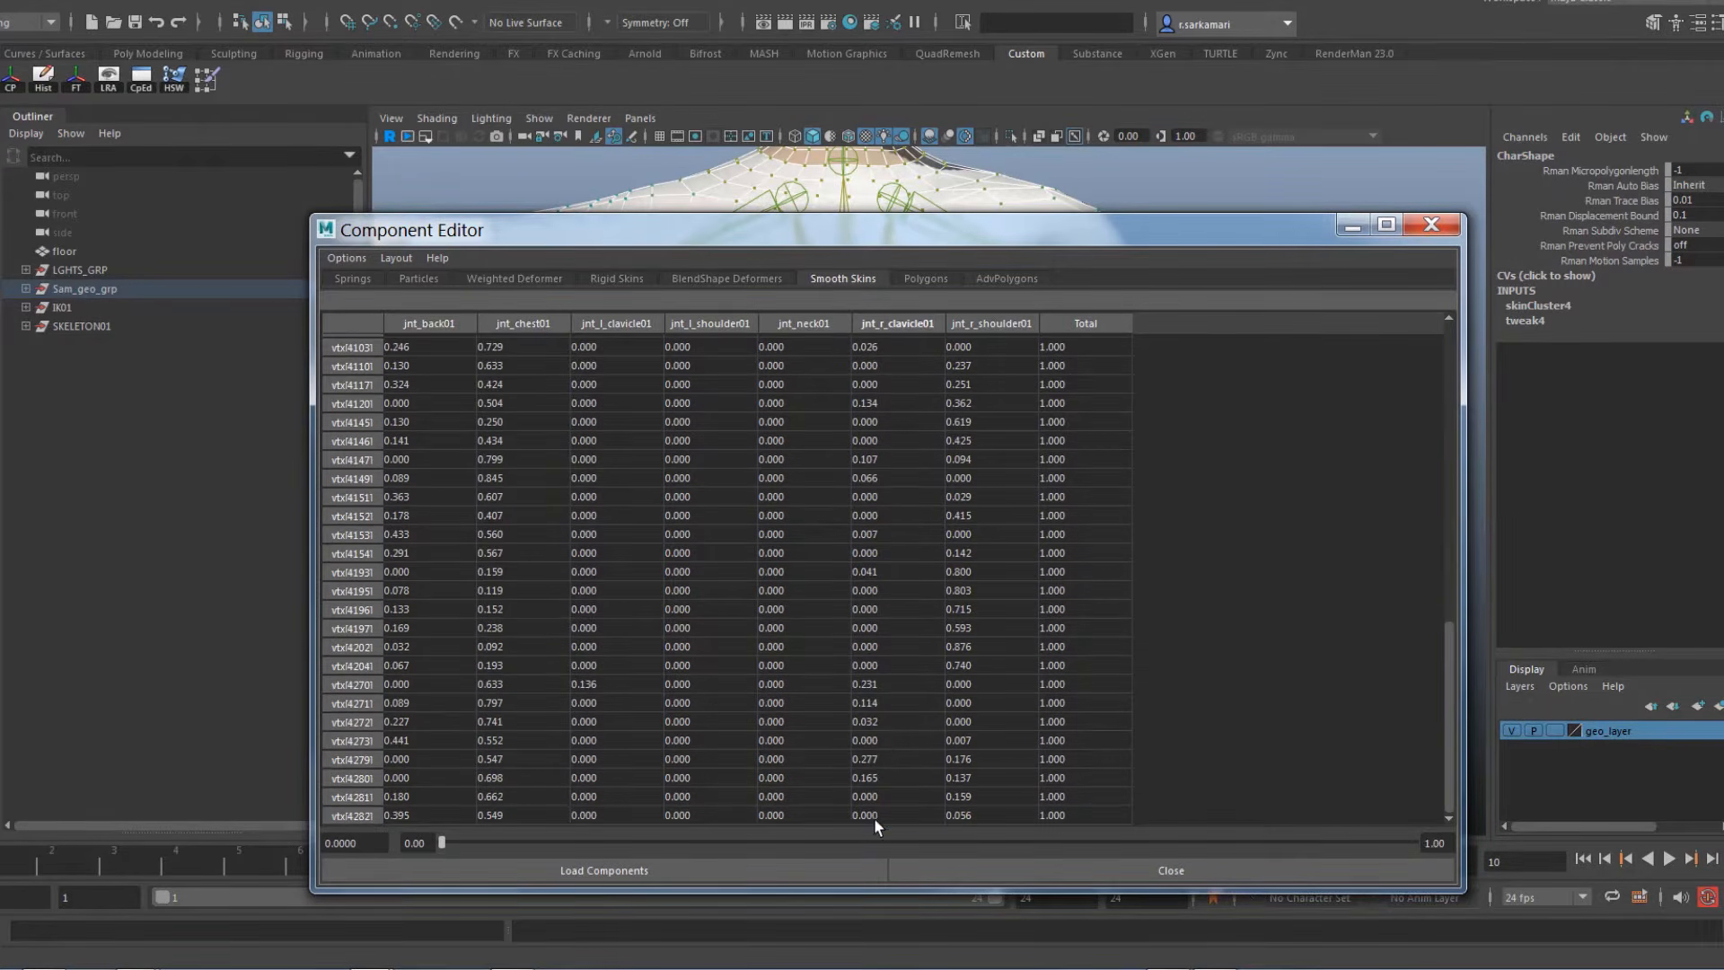
pyautogui.keyDown('shift'); pyautogui.click(875, 815); pyautogui.keyUp('shift')
pyautogui.write('0')
pyautogui.press('Return')
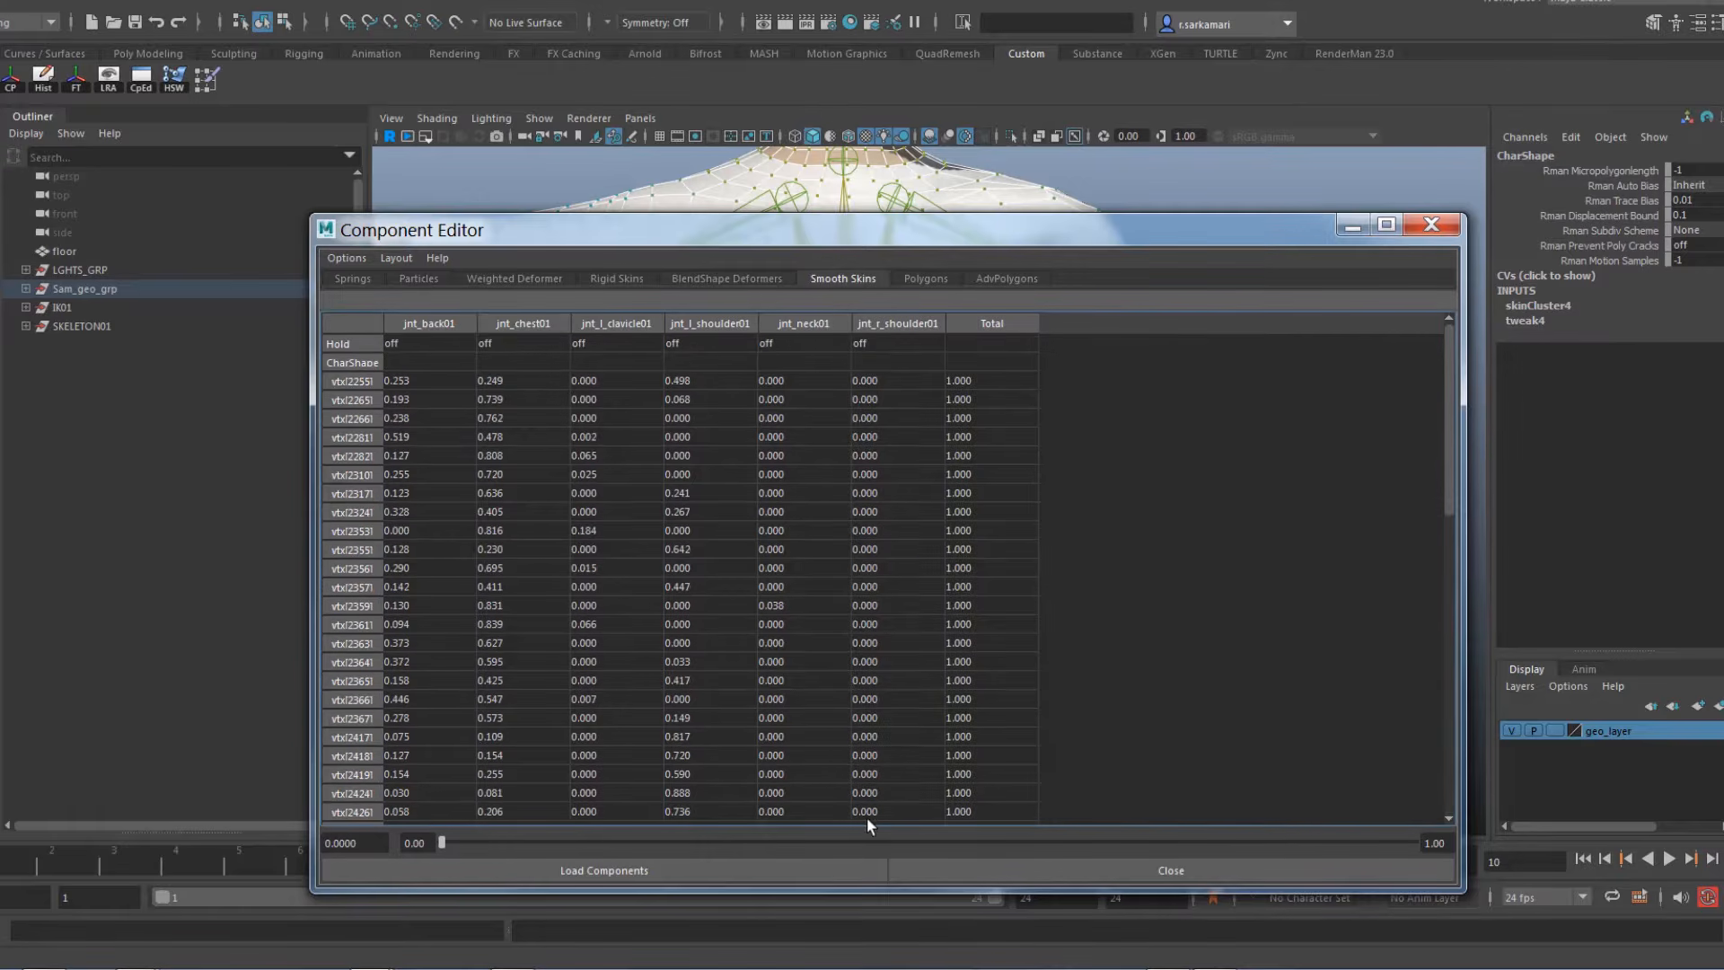
# Set the jnt_l_clavicle01 weights of all listed vertices to 0
pyautogui.click(590, 390)
pyautogui.scroll(-15, 605, 634)
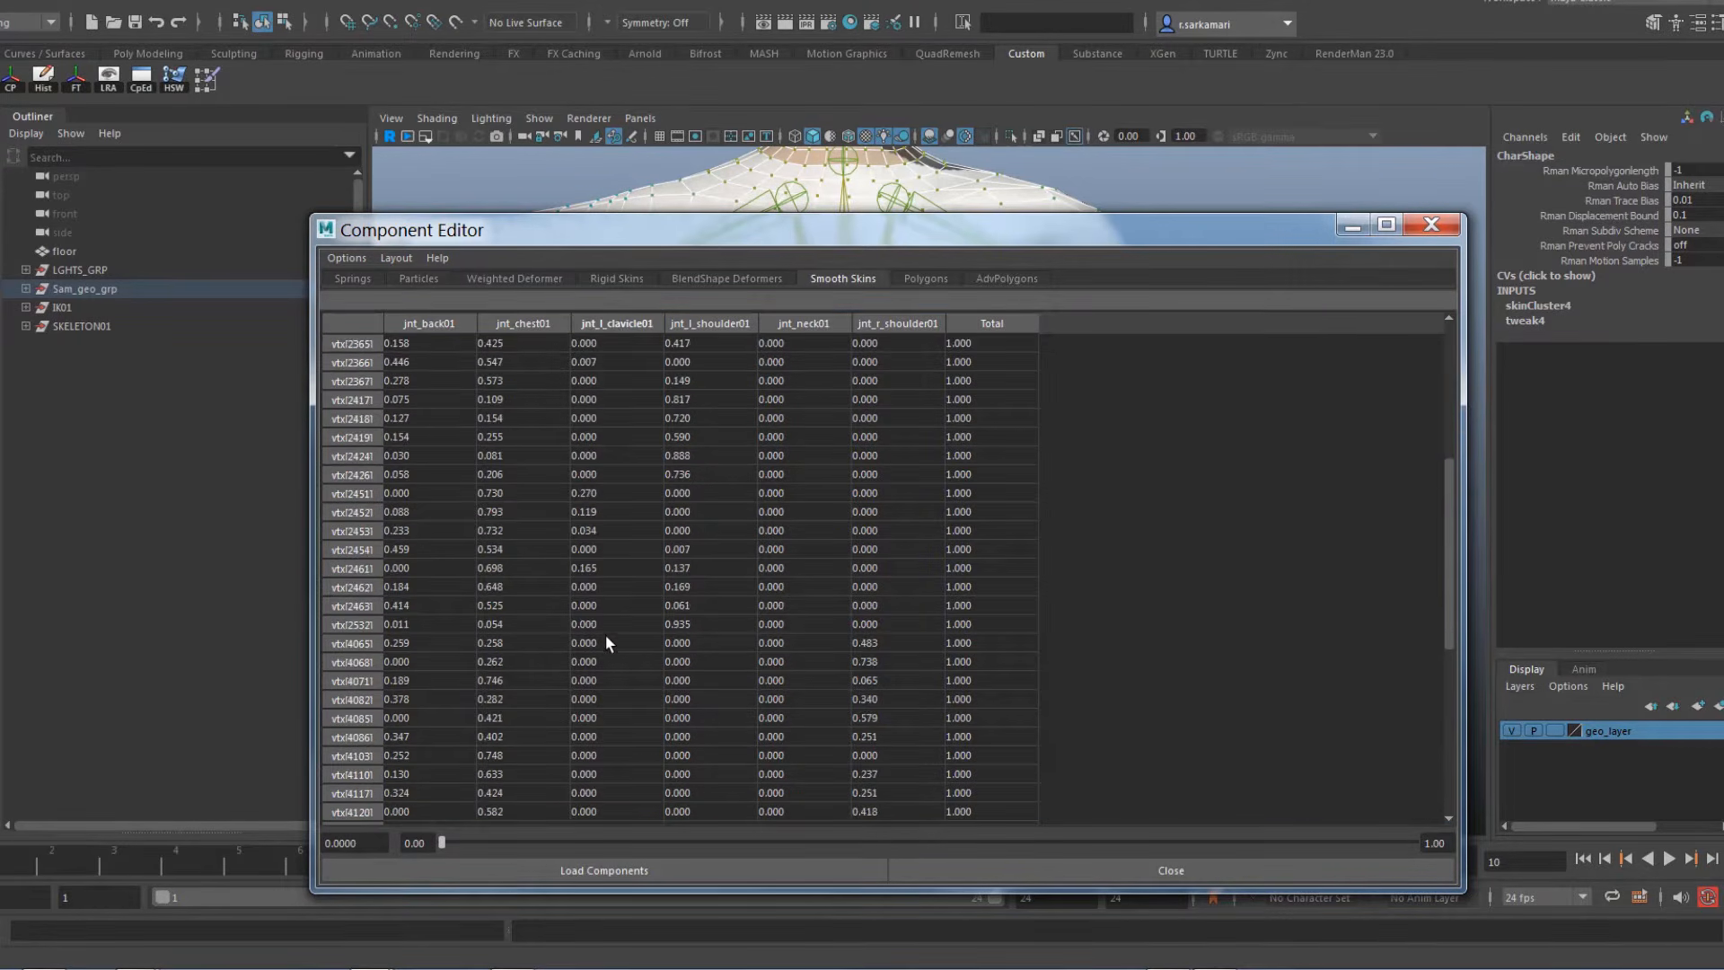
pyautogui.keyDown('shift'); pyautogui.click(591, 814); pyautogui.keyUp('shift')
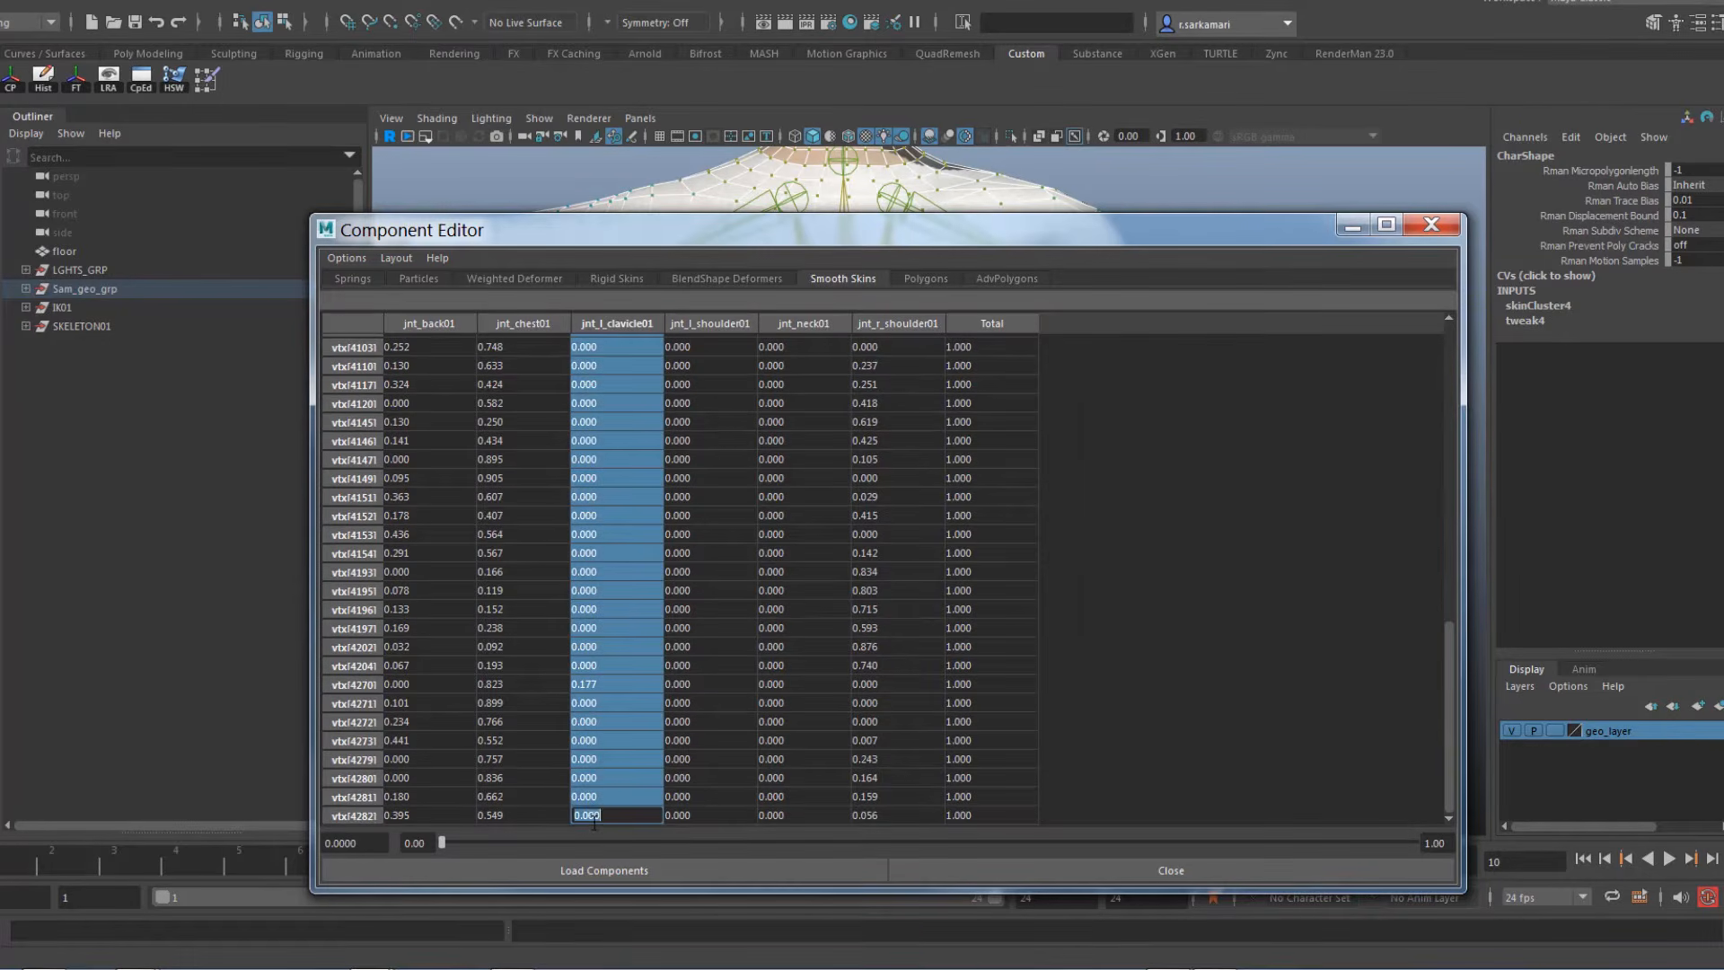
pyautogui.write('0')
pyautogui.press('Return')
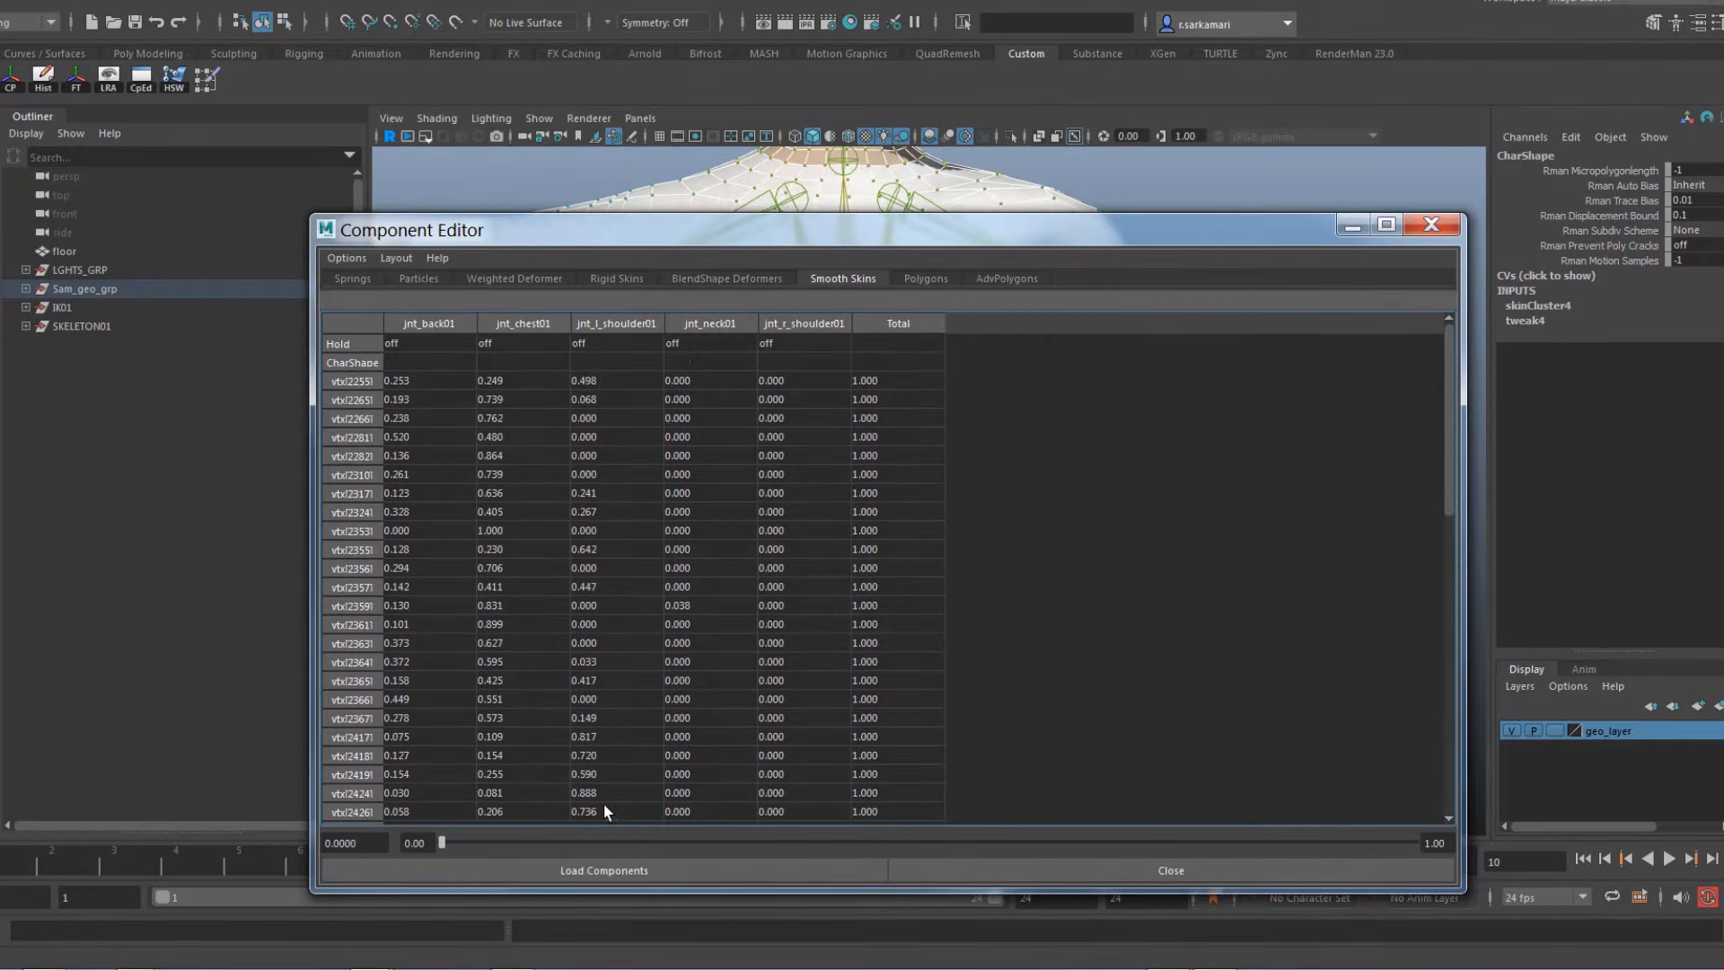
# Set the jnt_neck01 weights of all listed vertices to 0
pyautogui.click(686, 386)
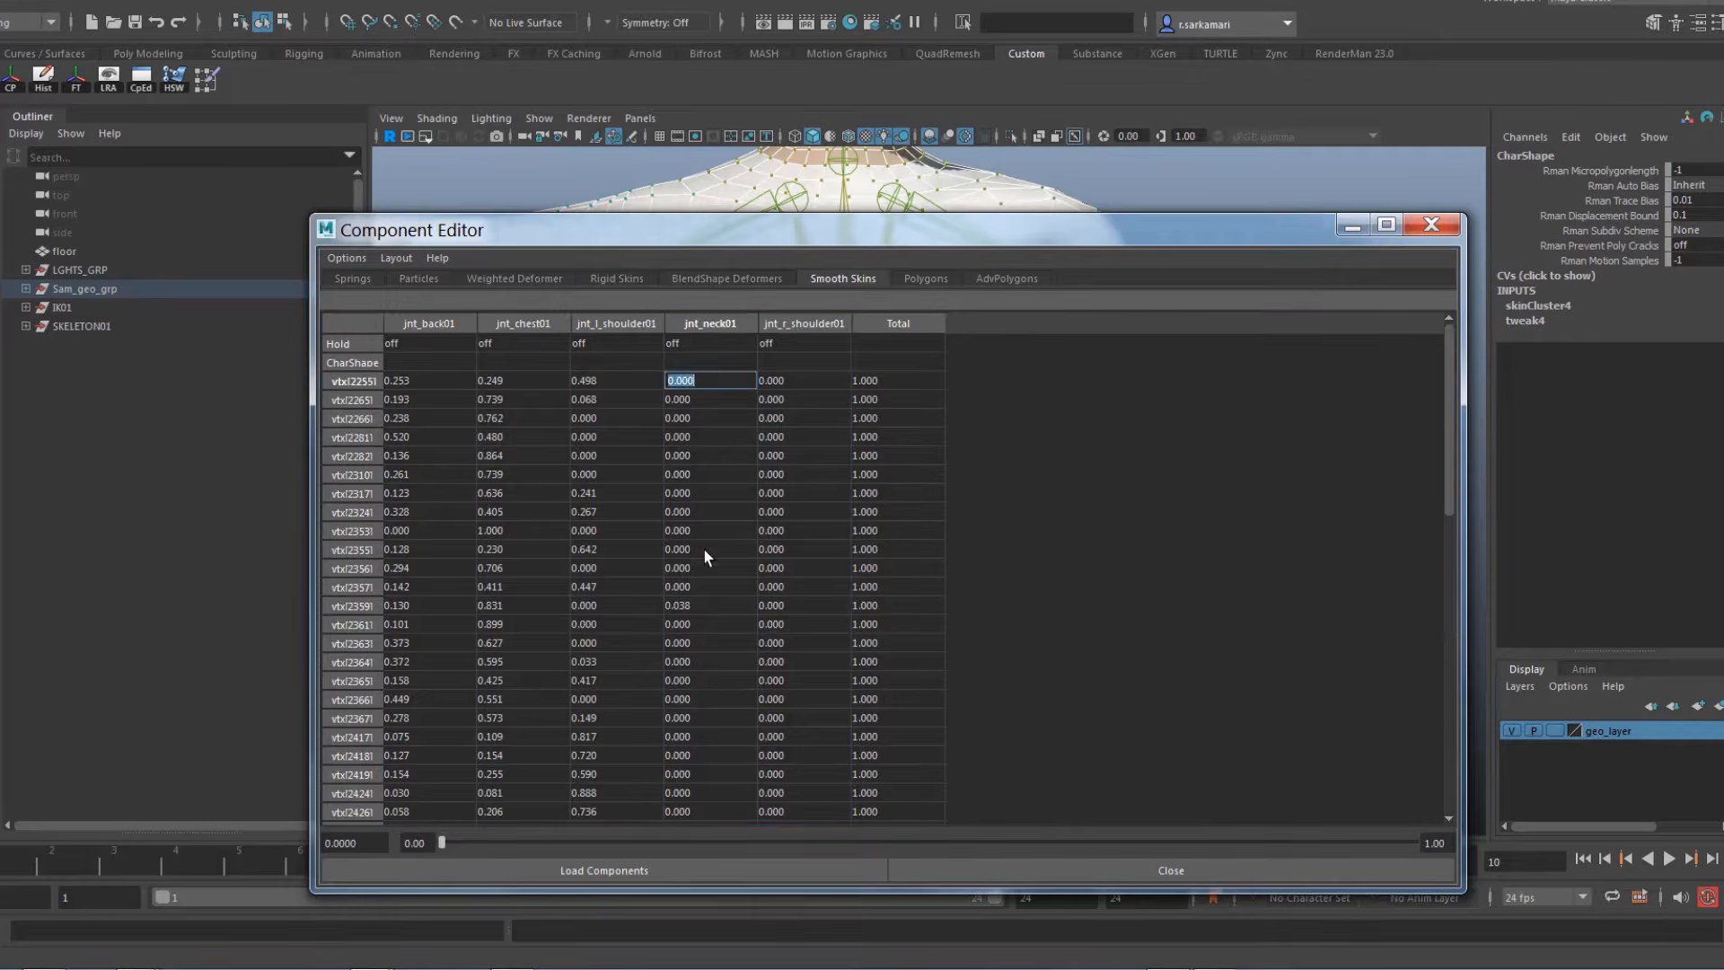
pyautogui.scroll(-15, 704, 550)
pyautogui.keyDown('shift'); pyautogui.click(691, 816); pyautogui.keyUp('shift')
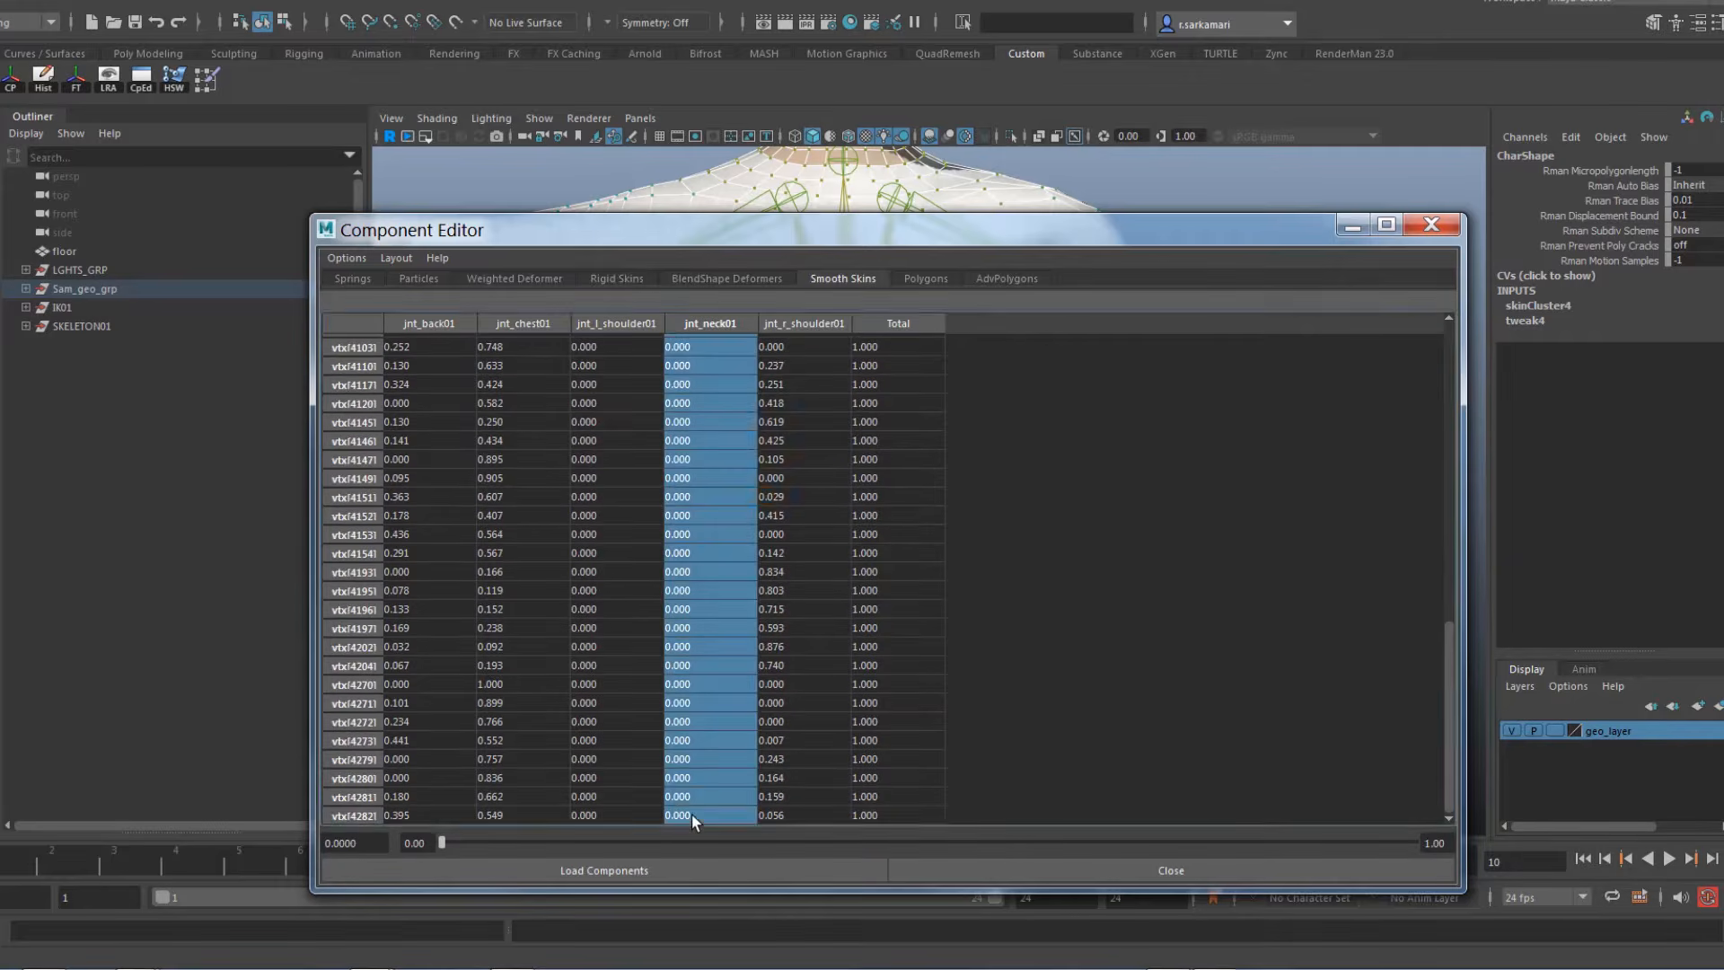
pyautogui.write('0')
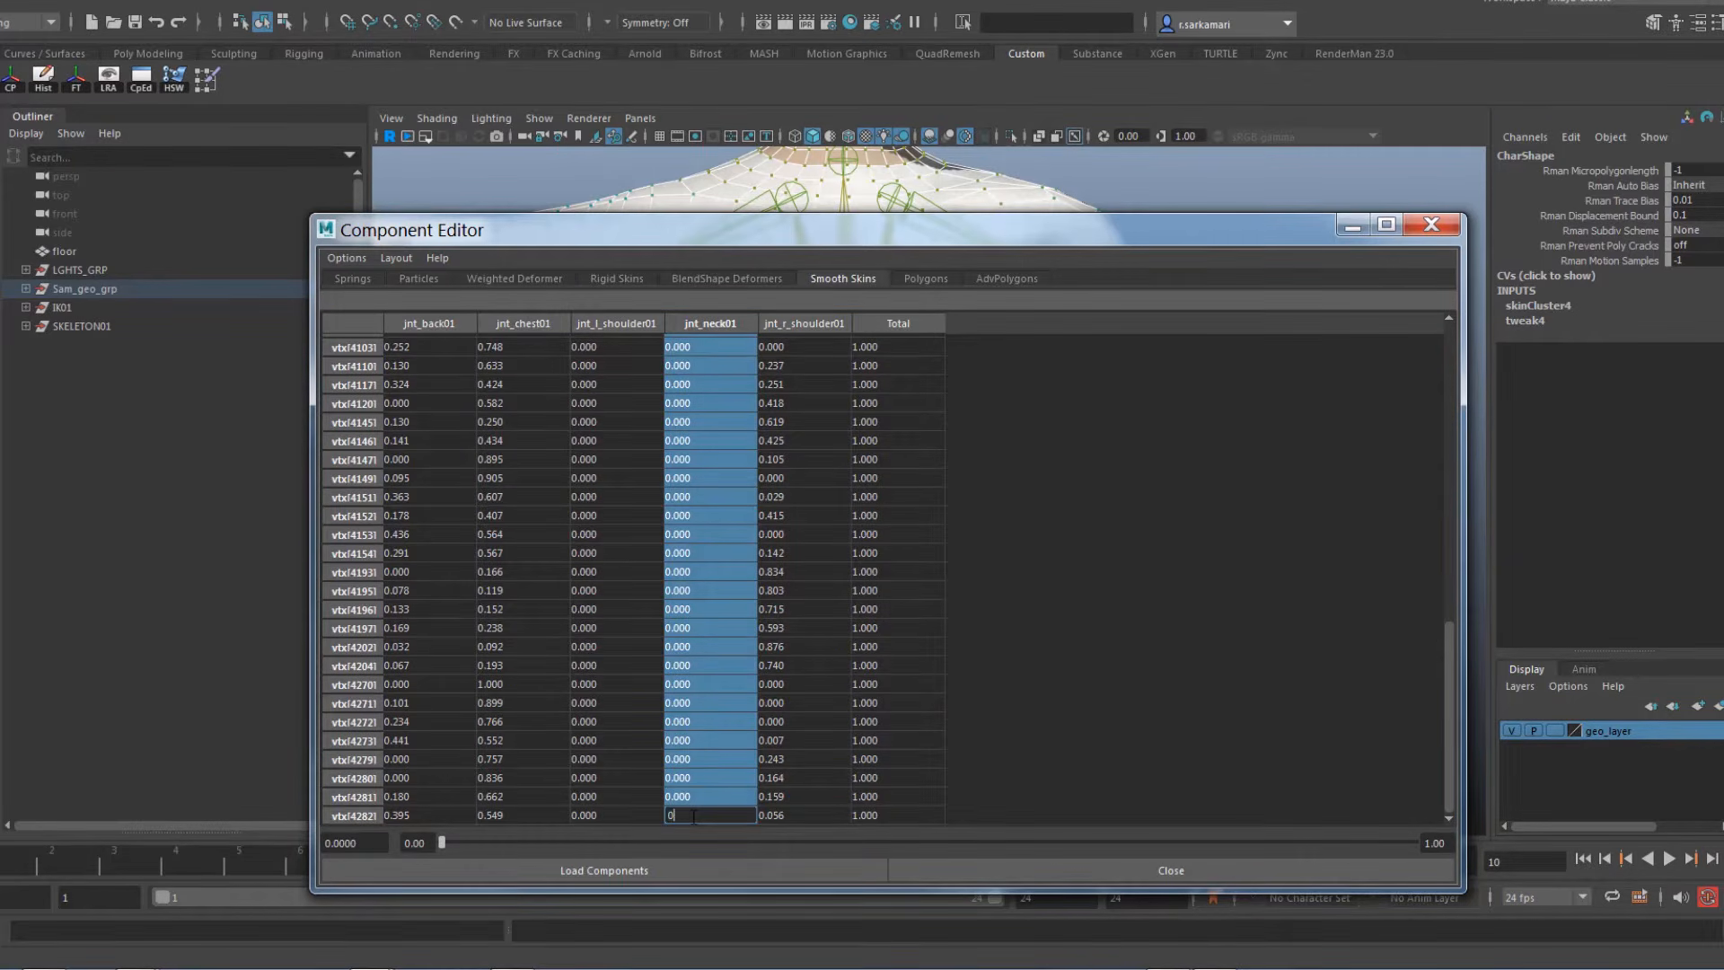
pyautogui.press('Return')
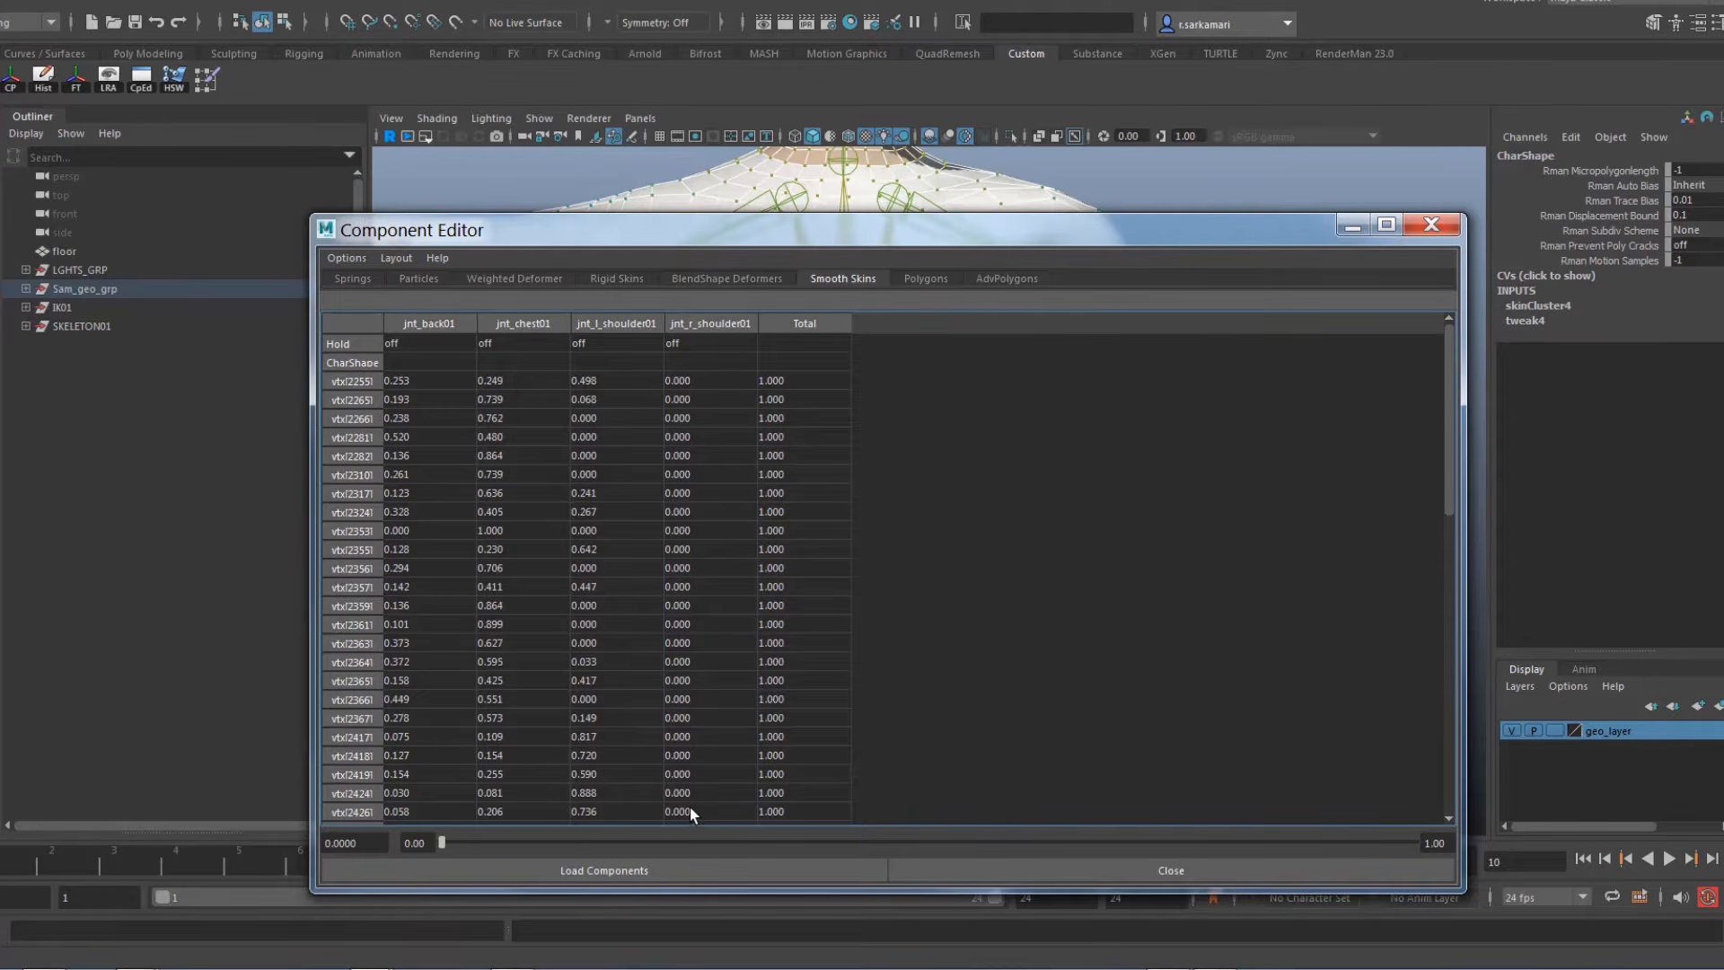
# Close the Component Editor and start the Paint Skin Weights tool on the character mesh
pyautogui.moveTo(774, 235); pyautogui.dragTo(763, 457)
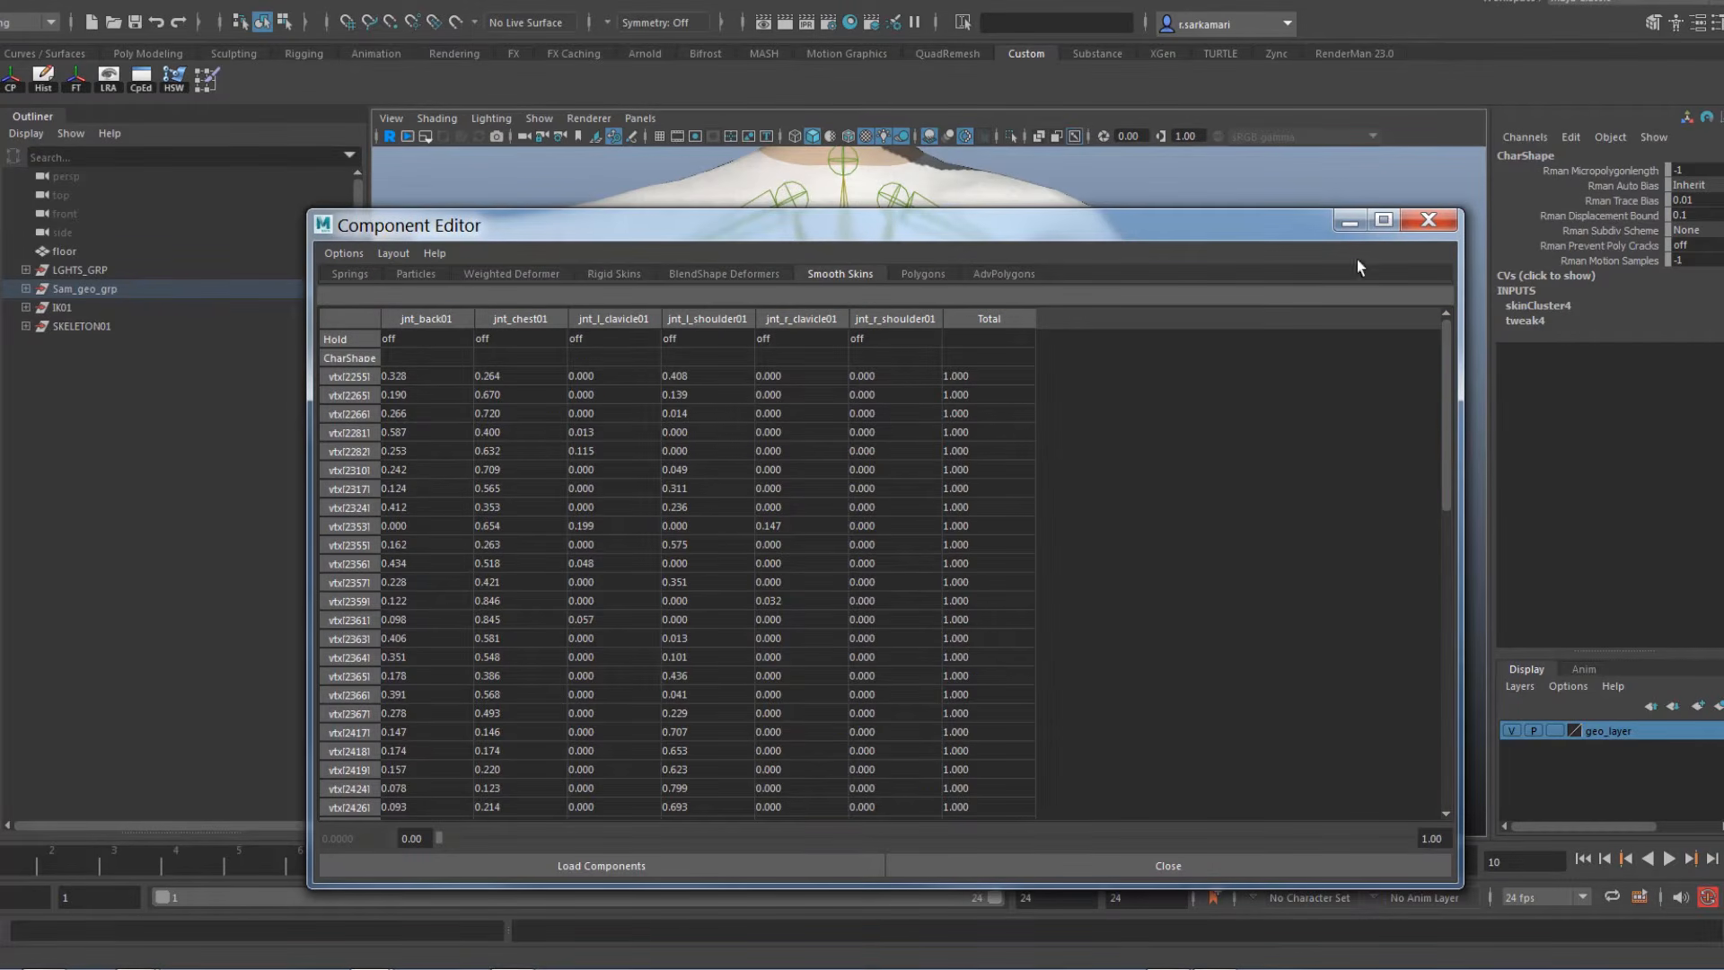
pyautogui.click(1428, 220)
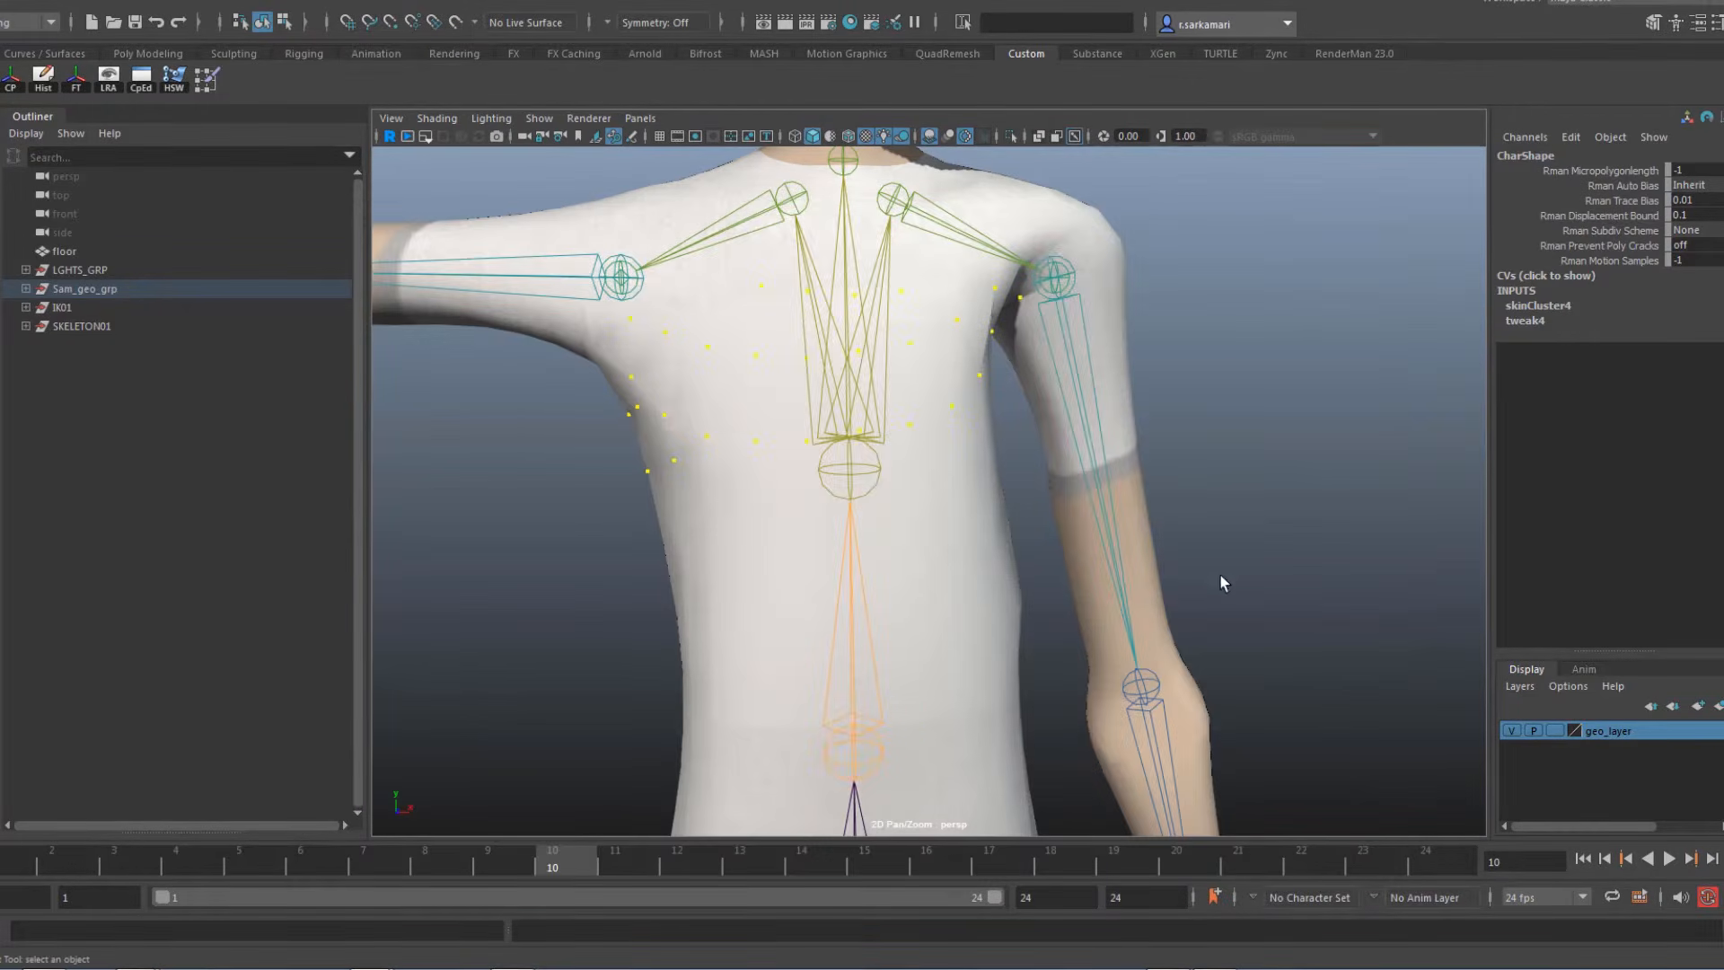
pyautogui.keyDown('alt'); pyautogui.moveTo(1220, 575); pyautogui.dragTo(1197, 555); pyautogui.keyUp('alt')
pyautogui.click(849, 549)
pyautogui.moveTo(849, 549)
pyautogui.keyDown('alt'); pyautogui.mouseDown()
pyautogui.moveTo(866, 536)
pyautogui.moveTo(924, 572)
pyautogui.moveTo(871, 543)
pyautogui.mouseUp(); pyautogui.keyUp('alt')
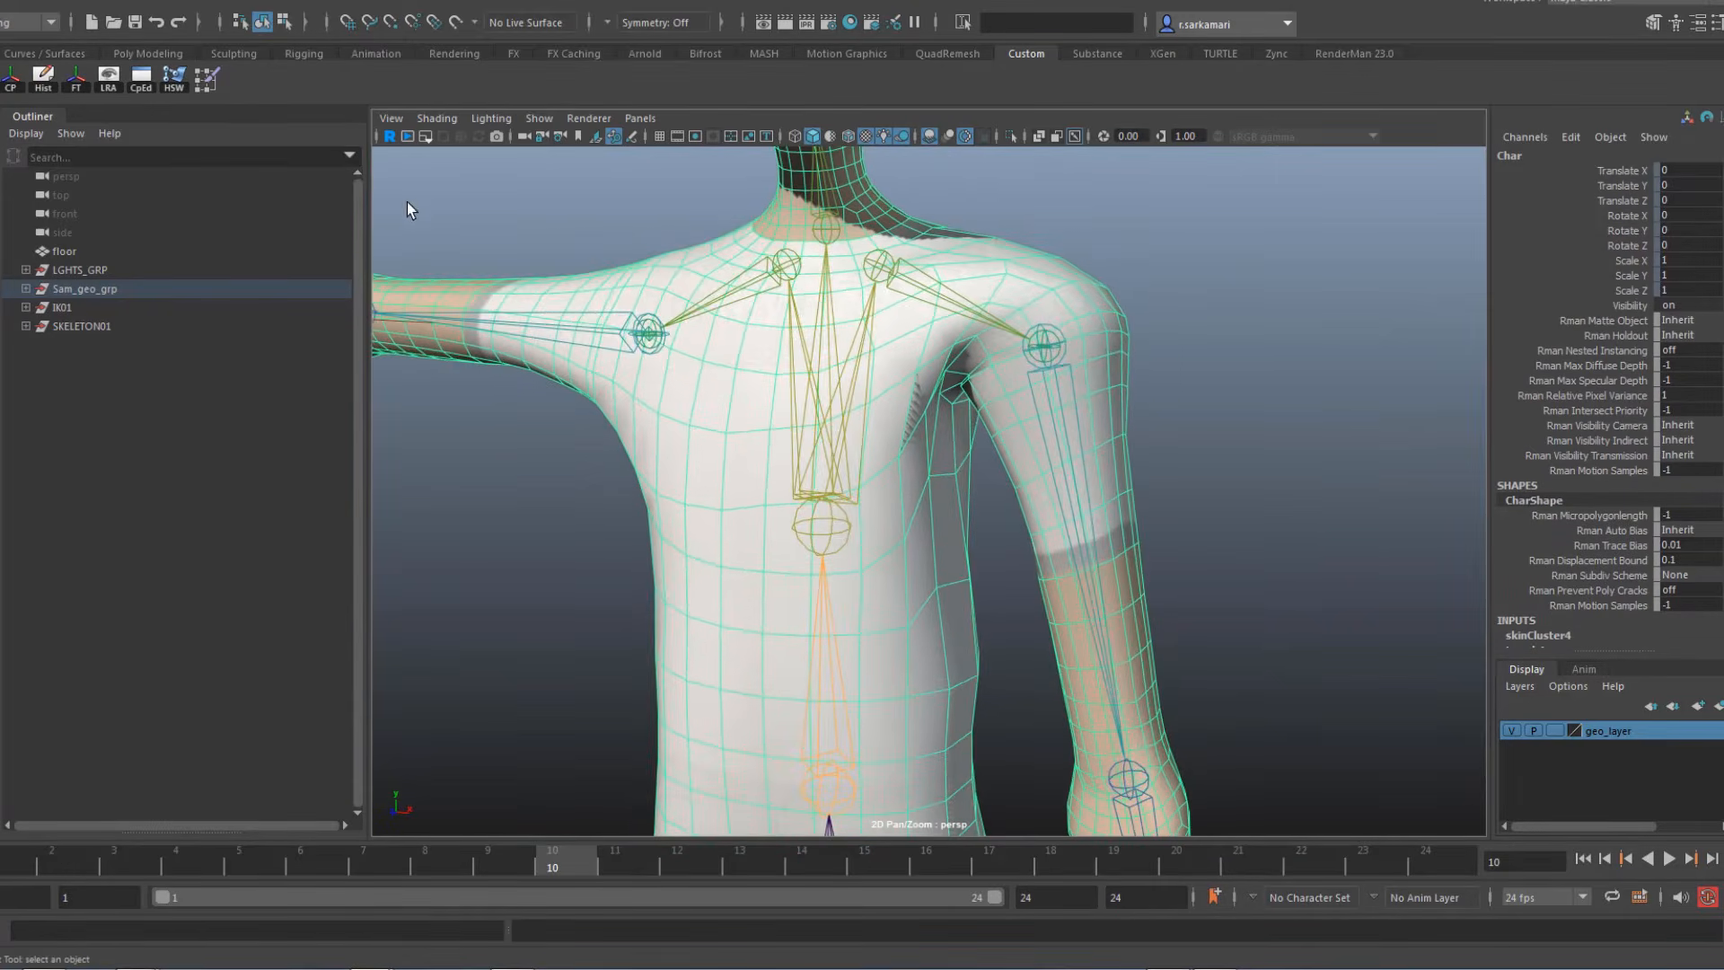
pyautogui.click(203, 90)
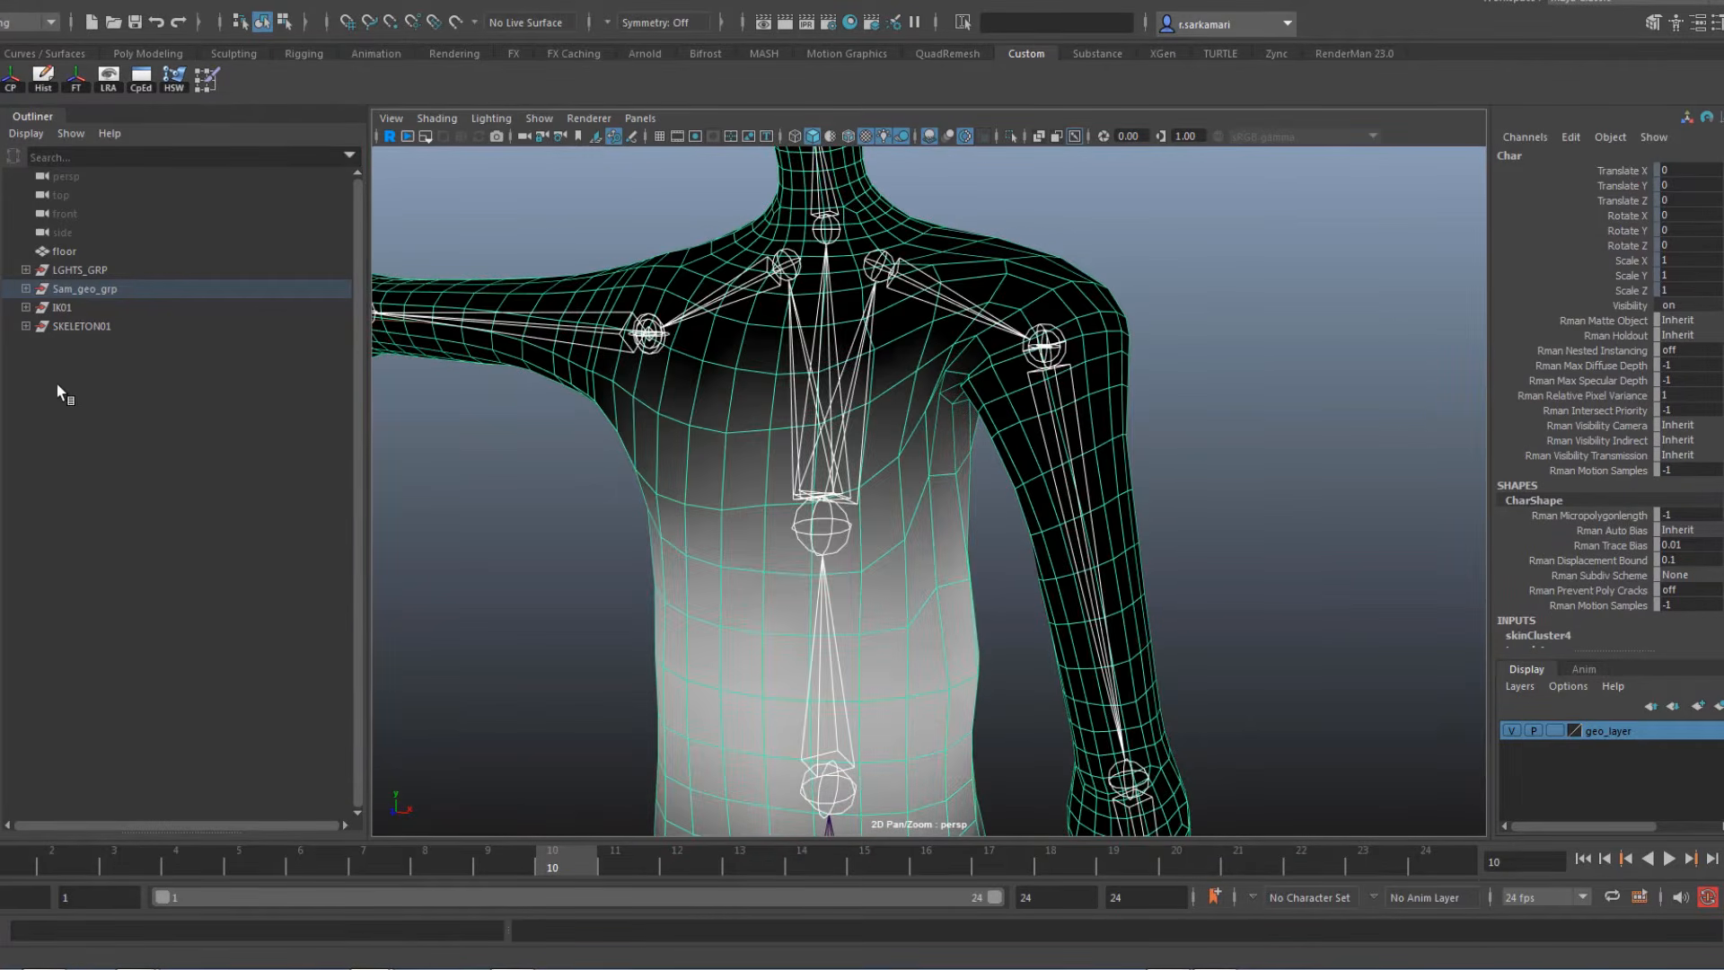
# Choose the solid brush profile in the Paint Skin Weights settings and briefly preview the weights with the color ramp
pyautogui.doubleClick(2, 378)
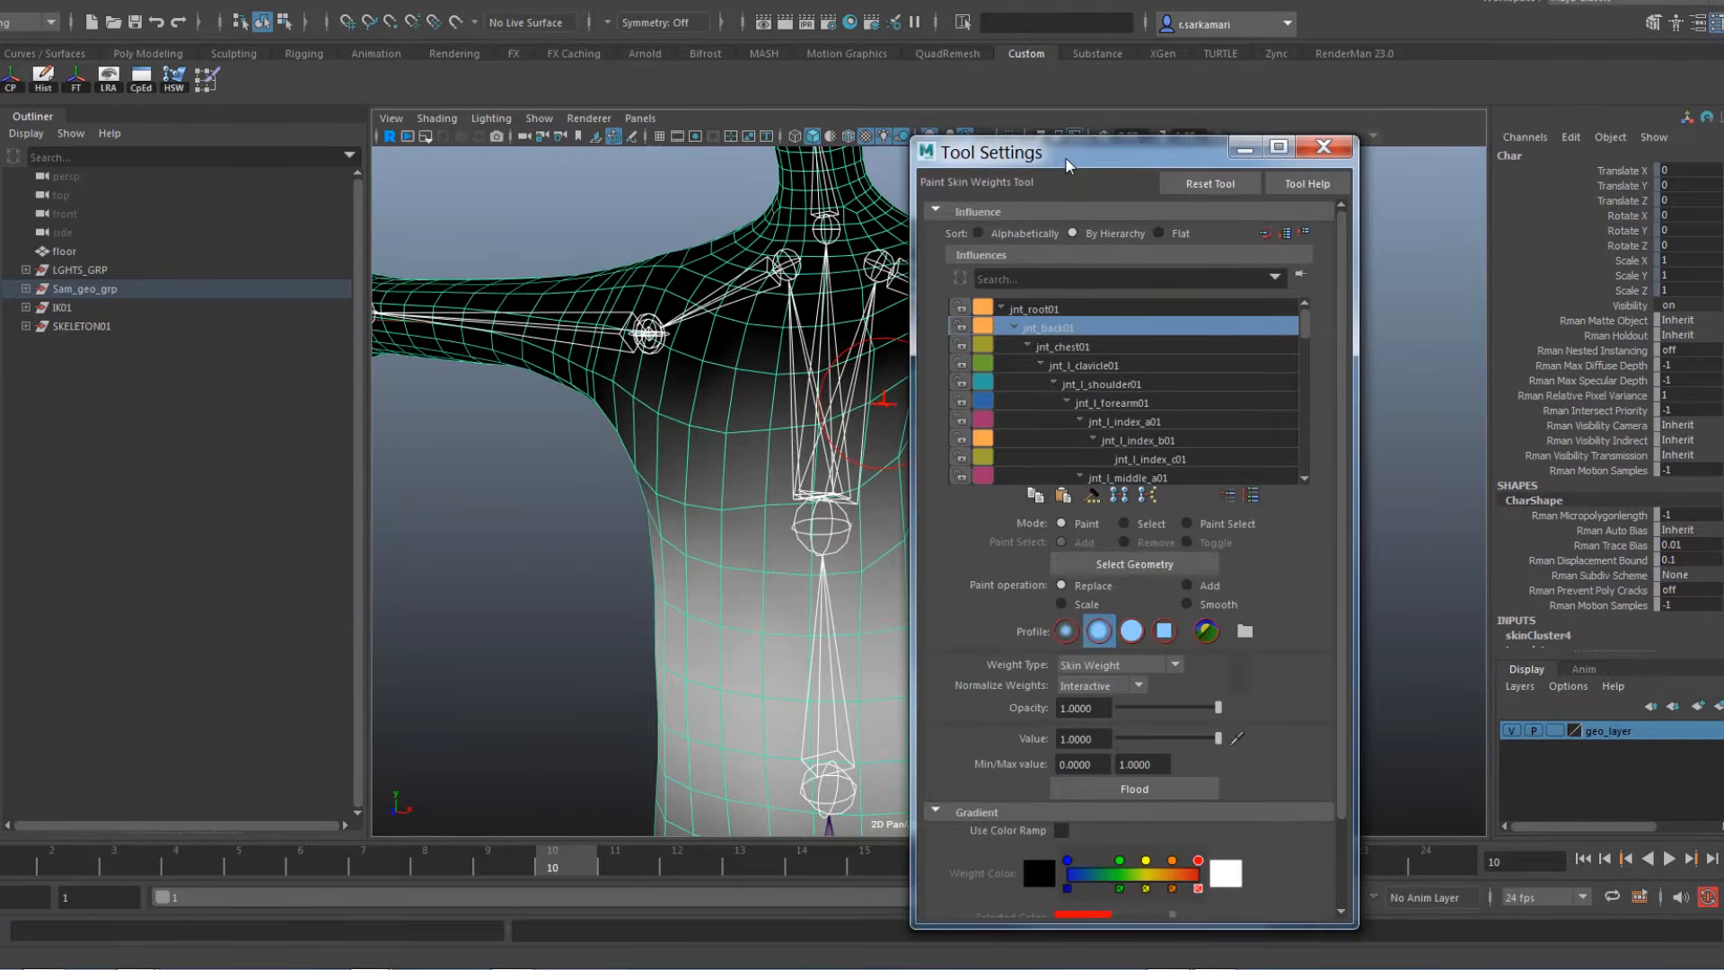
pyautogui.moveTo(1069, 165); pyautogui.dragTo(1341, 144)
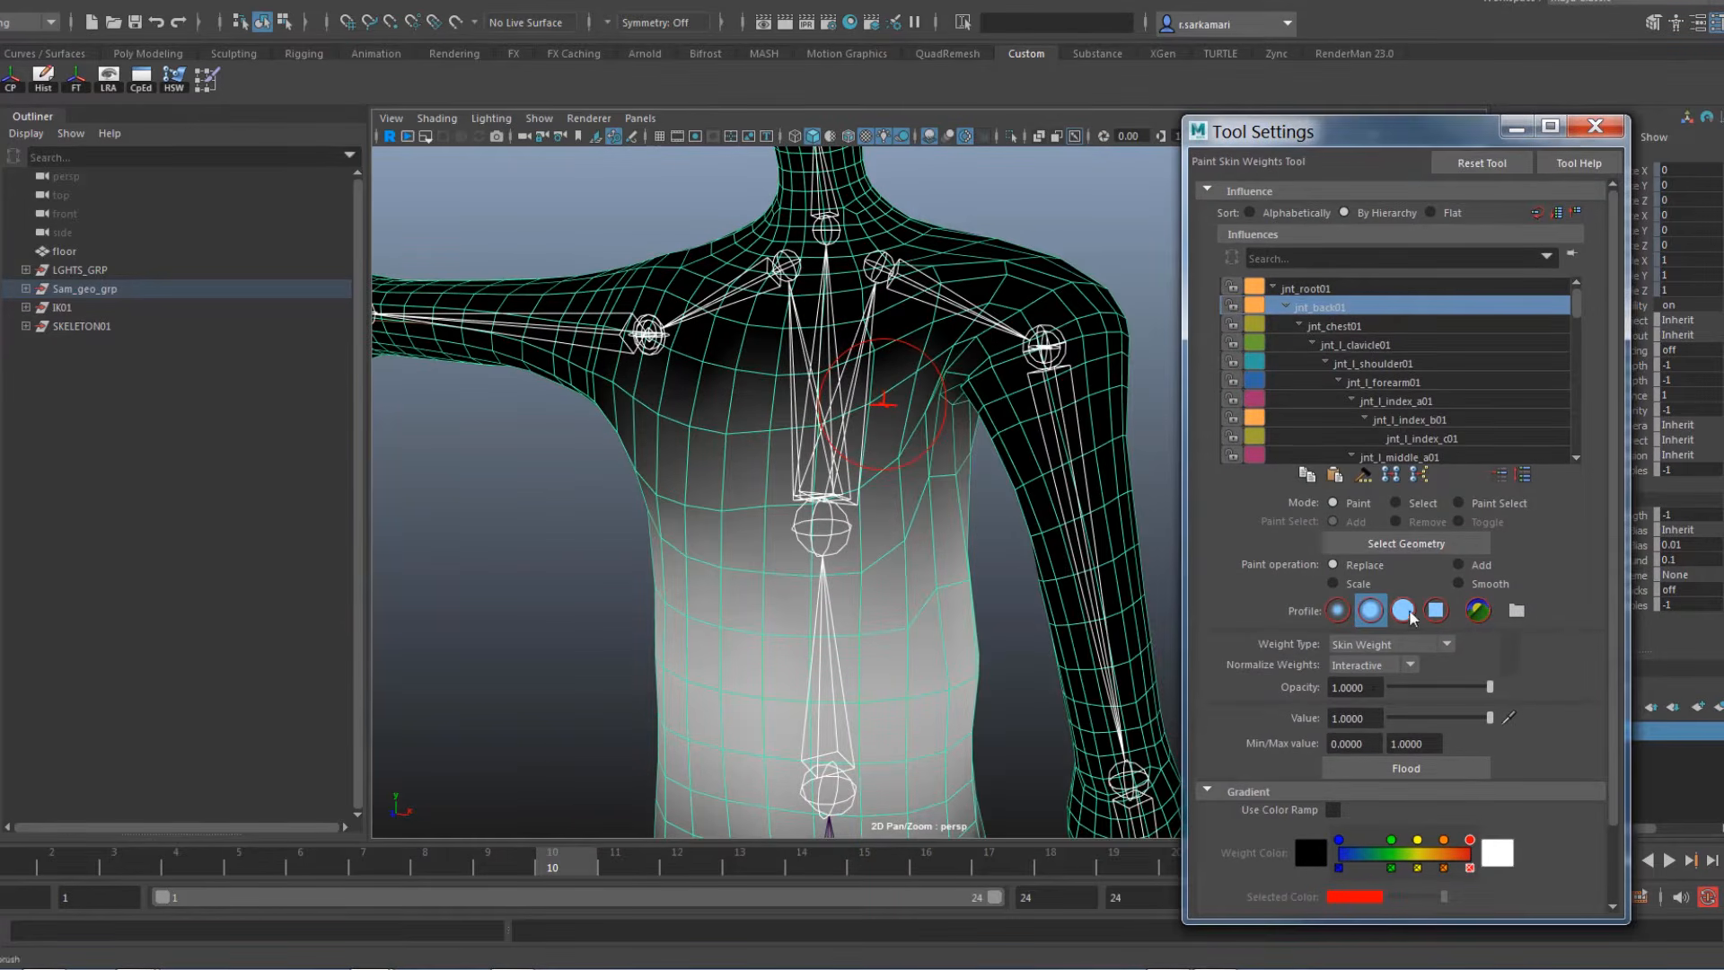
pyautogui.click(1404, 611)
pyautogui.click(1333, 810)
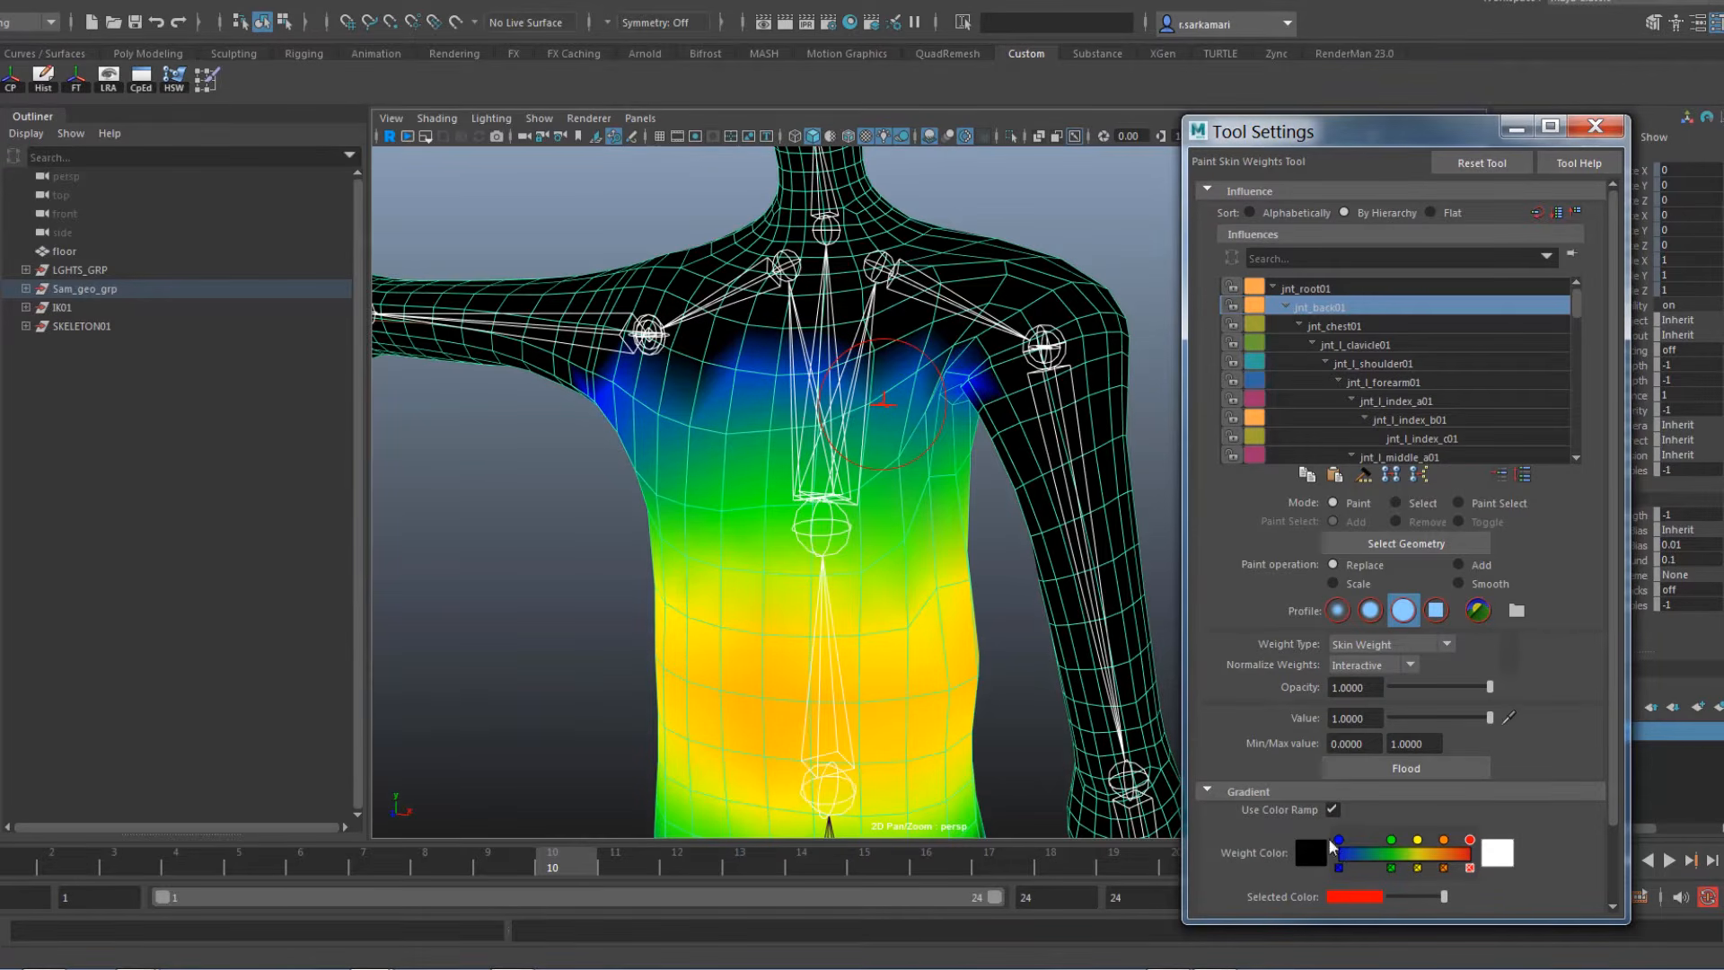
pyautogui.click(1333, 809)
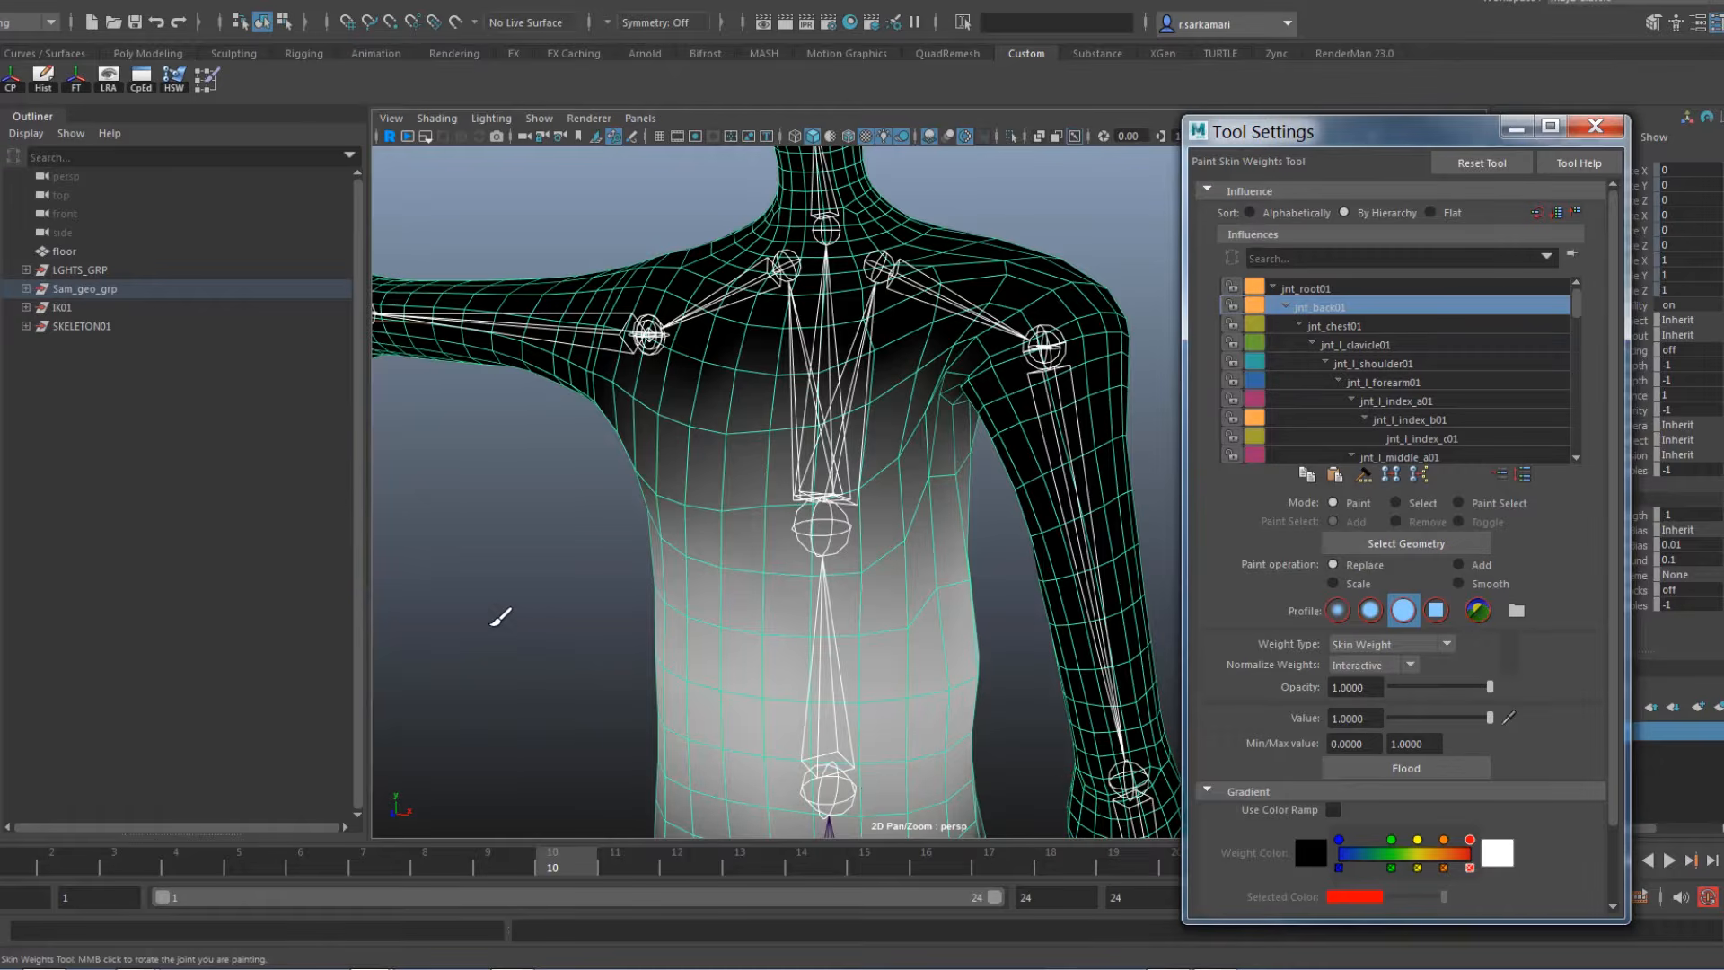
# Examine the painted influence of jnt_chest01, jnt_l_clavicle01 and jnt_l_shoulder01 on the torso and left arm
pyautogui.moveTo(500, 608)
pyautogui.keyDown('alt'); pyautogui.mouseDown()
pyautogui.moveTo(504, 625)
pyautogui.moveTo(521, 607)
pyautogui.mouseUp(); pyautogui.keyUp('alt')
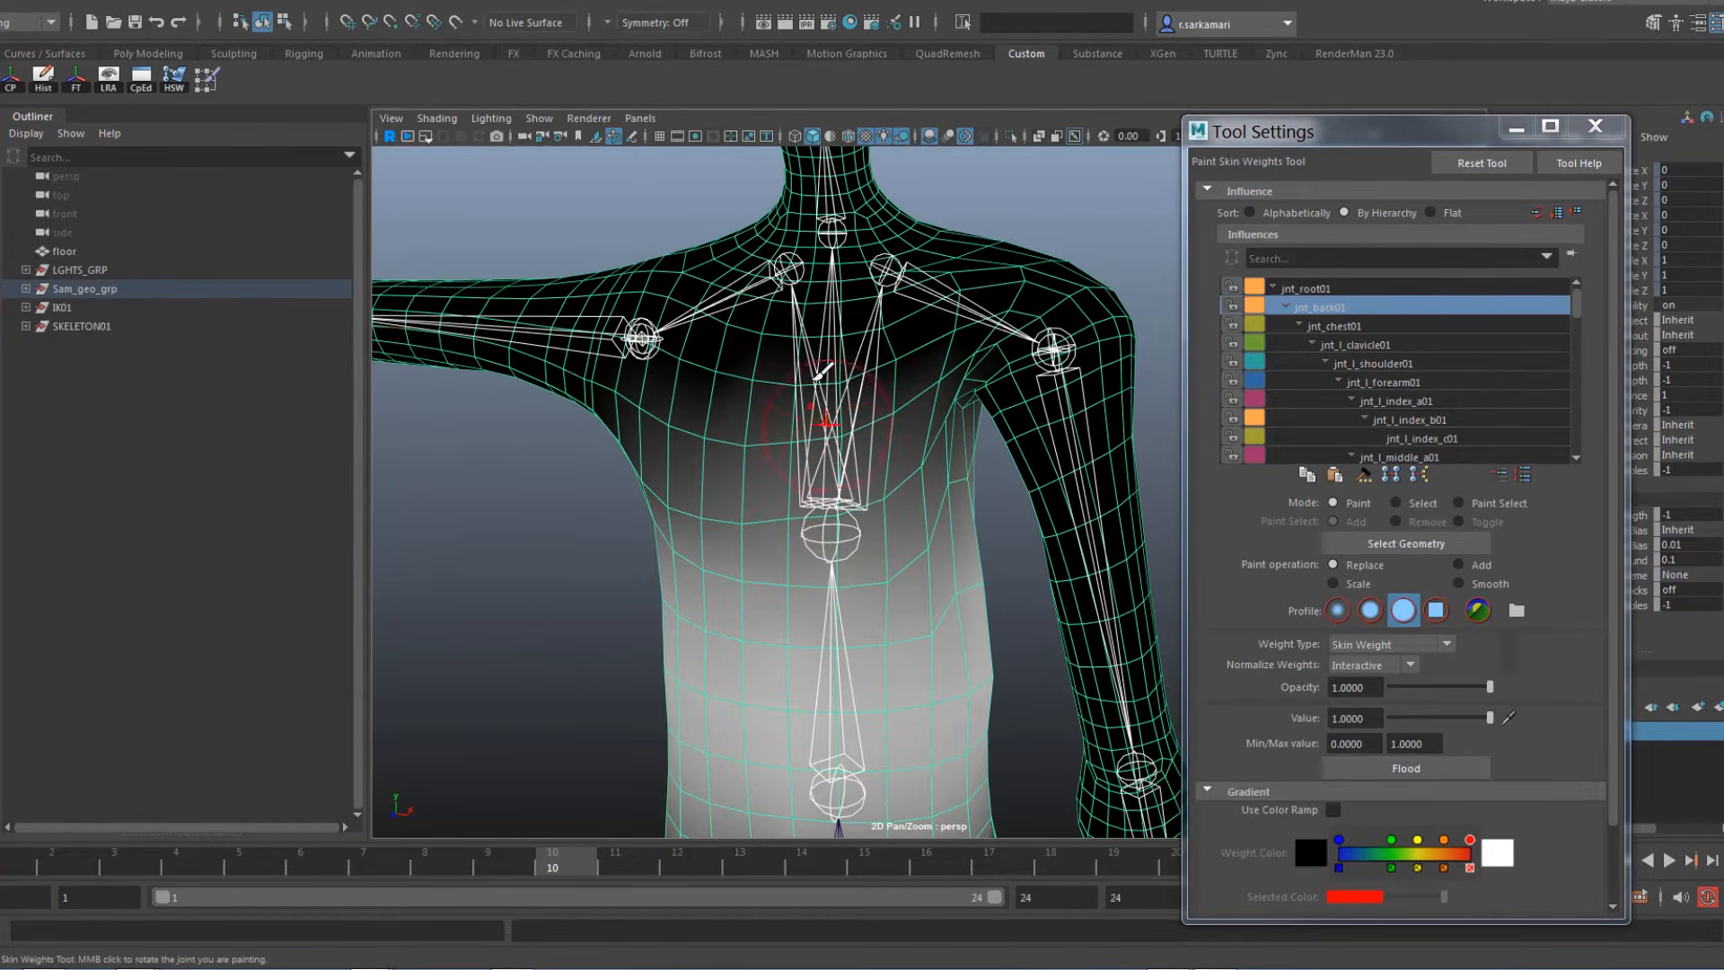
pyautogui.rightClick(835, 346)
pyautogui.click(836, 337)
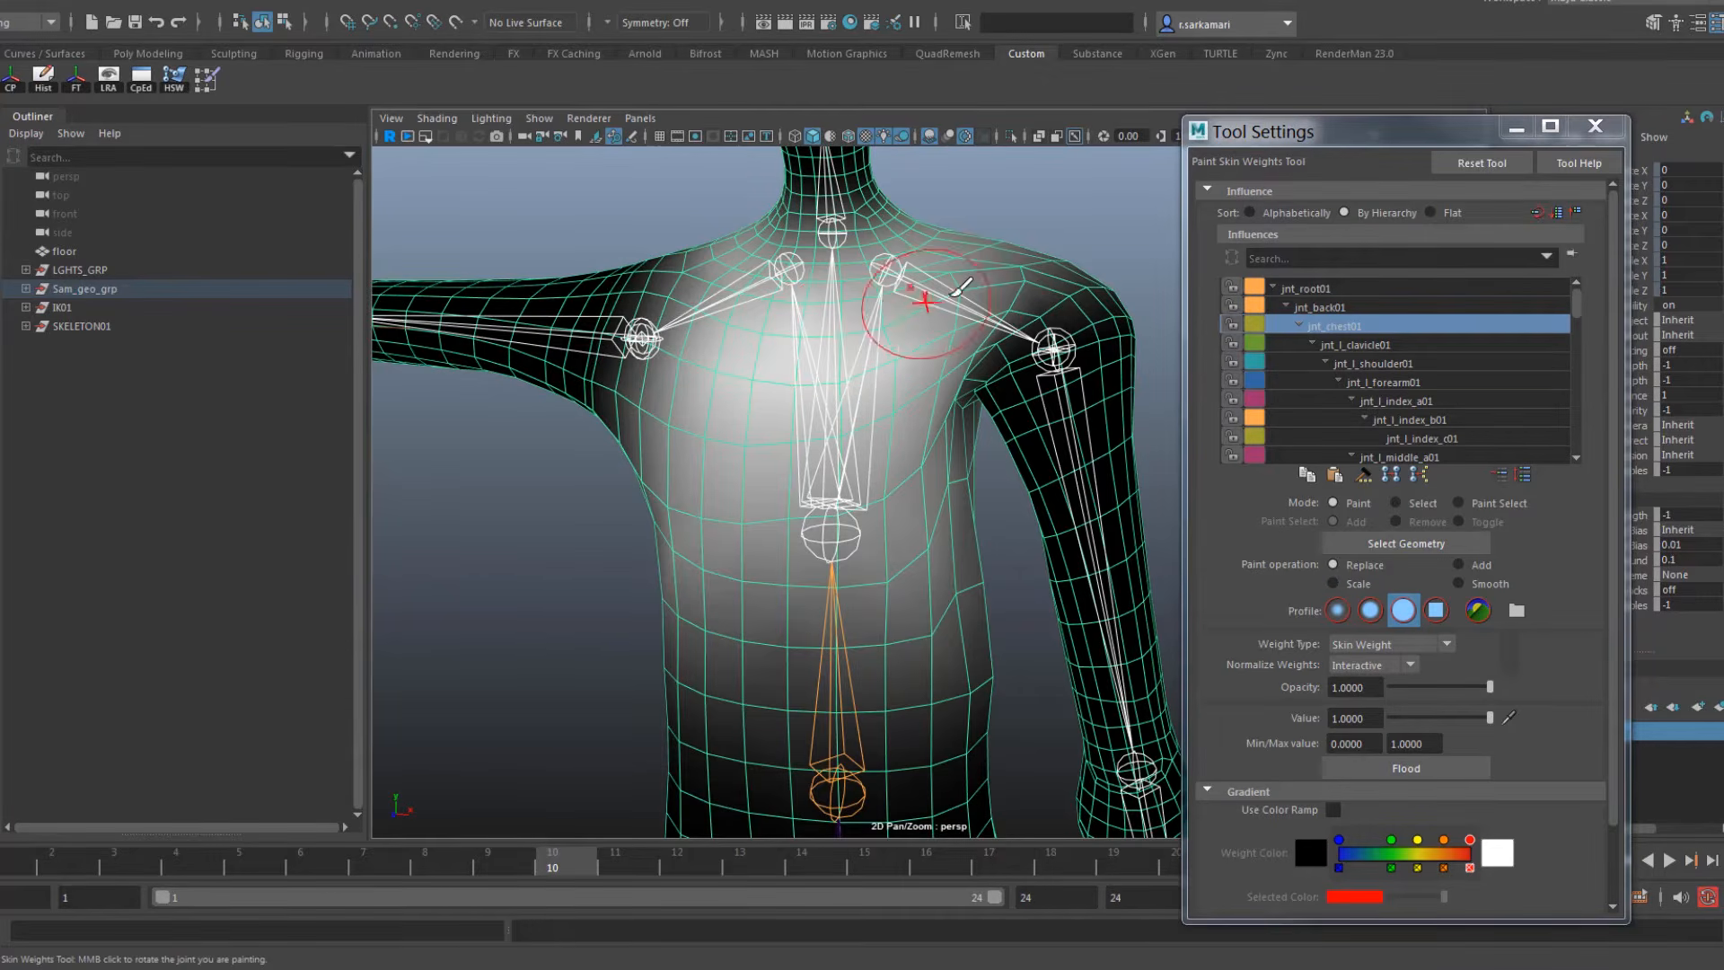
pyautogui.rightClick(961, 292)
pyautogui.click(959, 241)
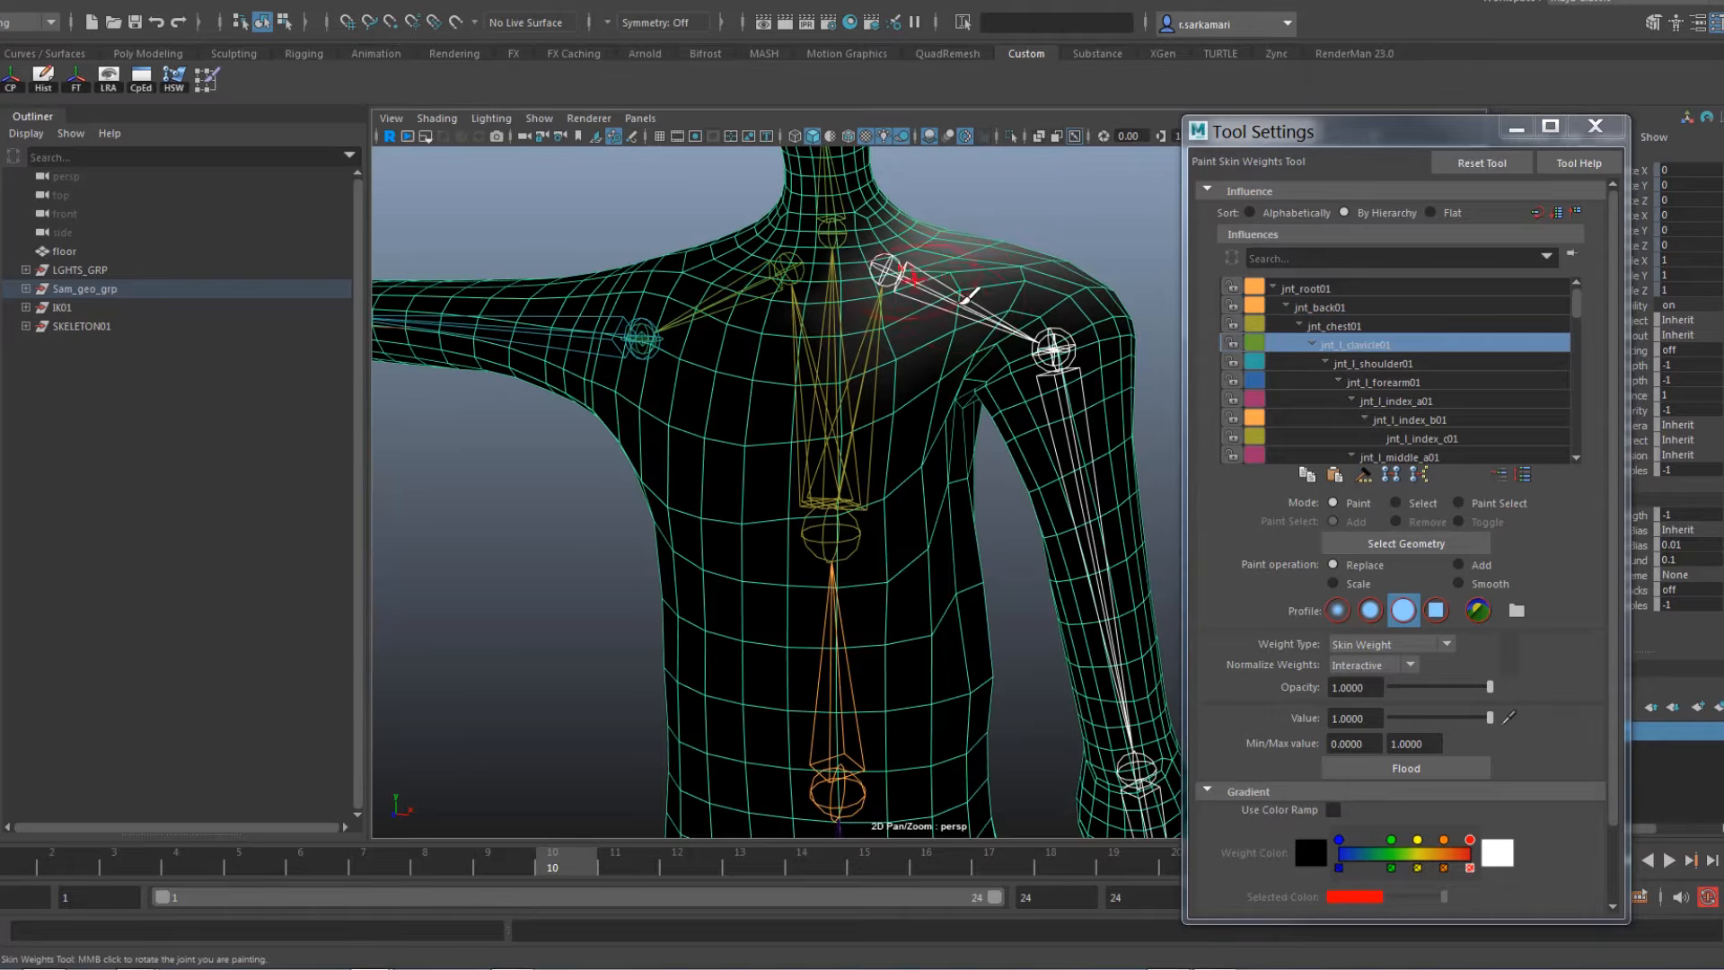
pyautogui.moveTo(1058, 435); pyautogui.dragTo(1054, 405, button='right')
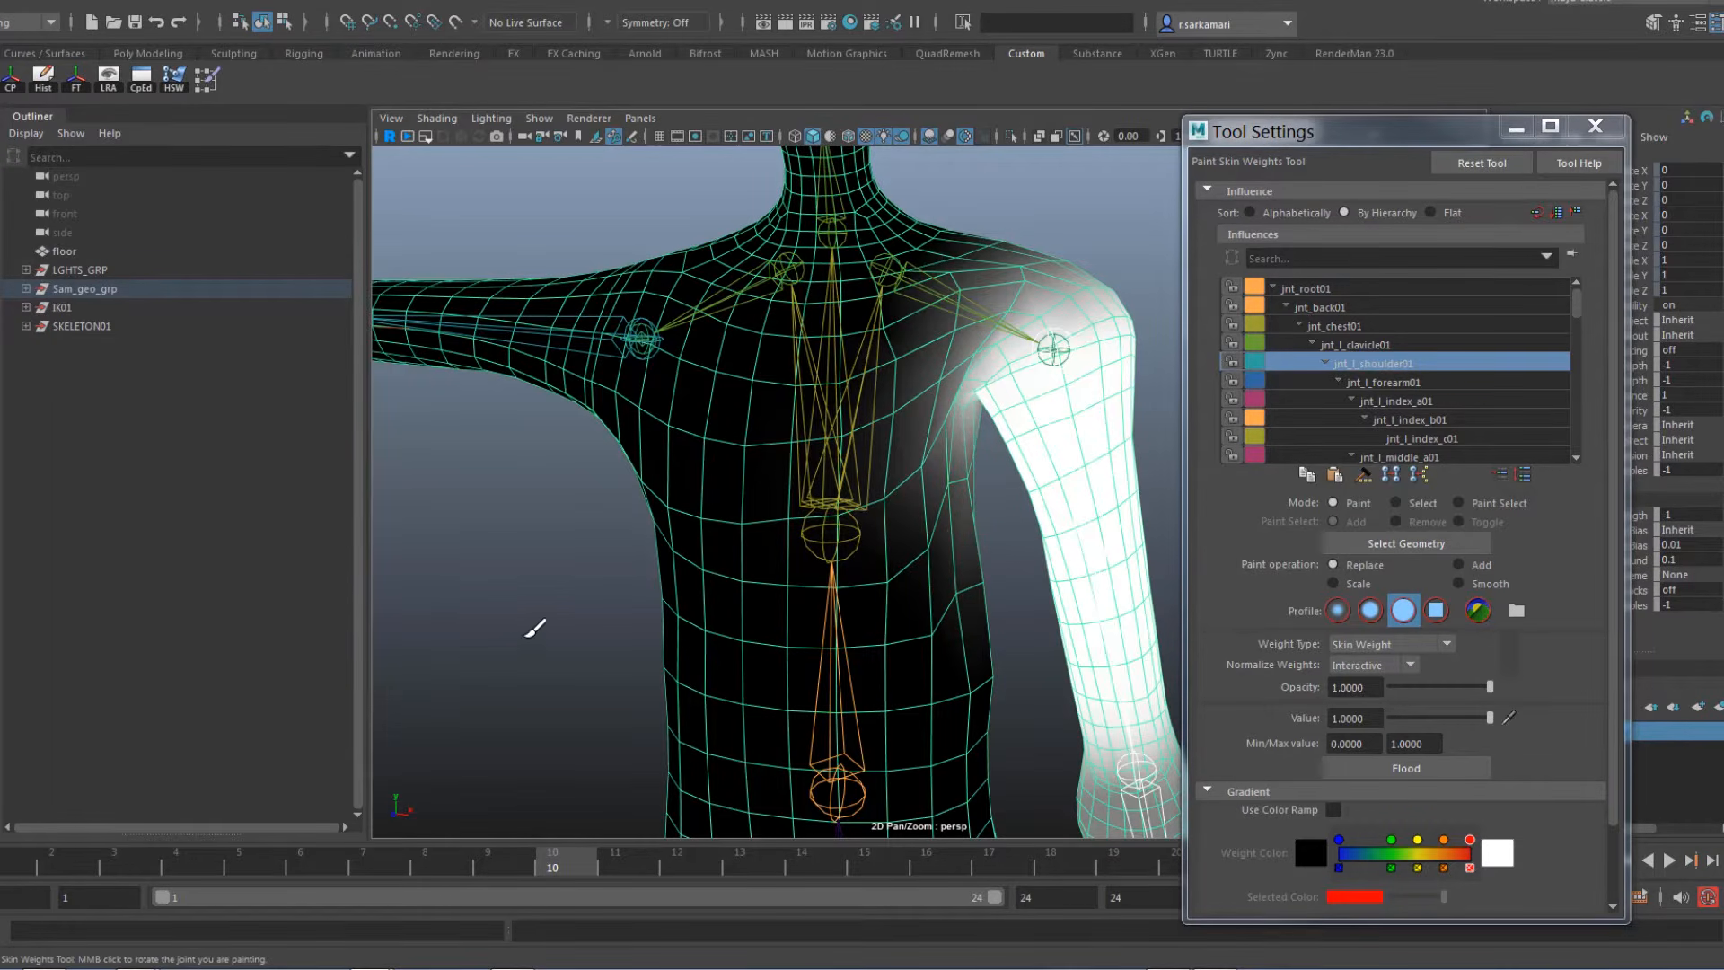
pyautogui.keyDown('alt'); pyautogui.moveTo(539, 623); pyautogui.dragTo(470, 569, button='middle'); pyautogui.keyUp('alt')
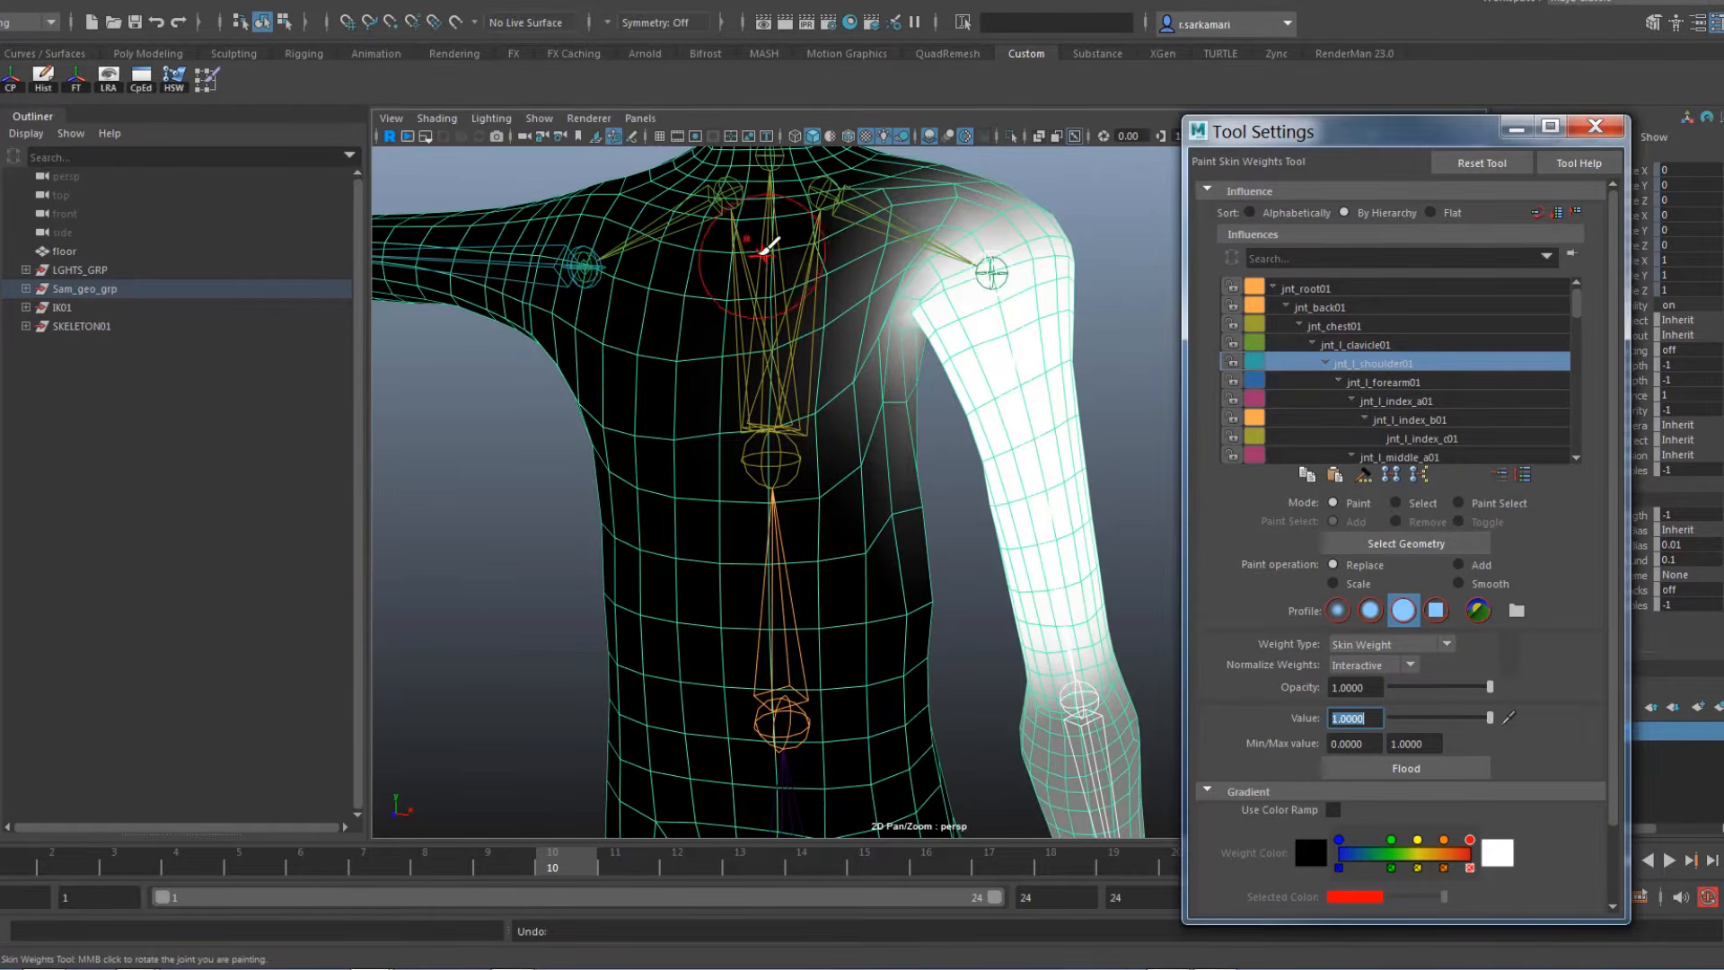
# Paint jnt_chest01 weights with Replace at value 1 across the chest and around the left armpit
pyautogui.rightClick(761, 260)
pyautogui.click(758, 203)
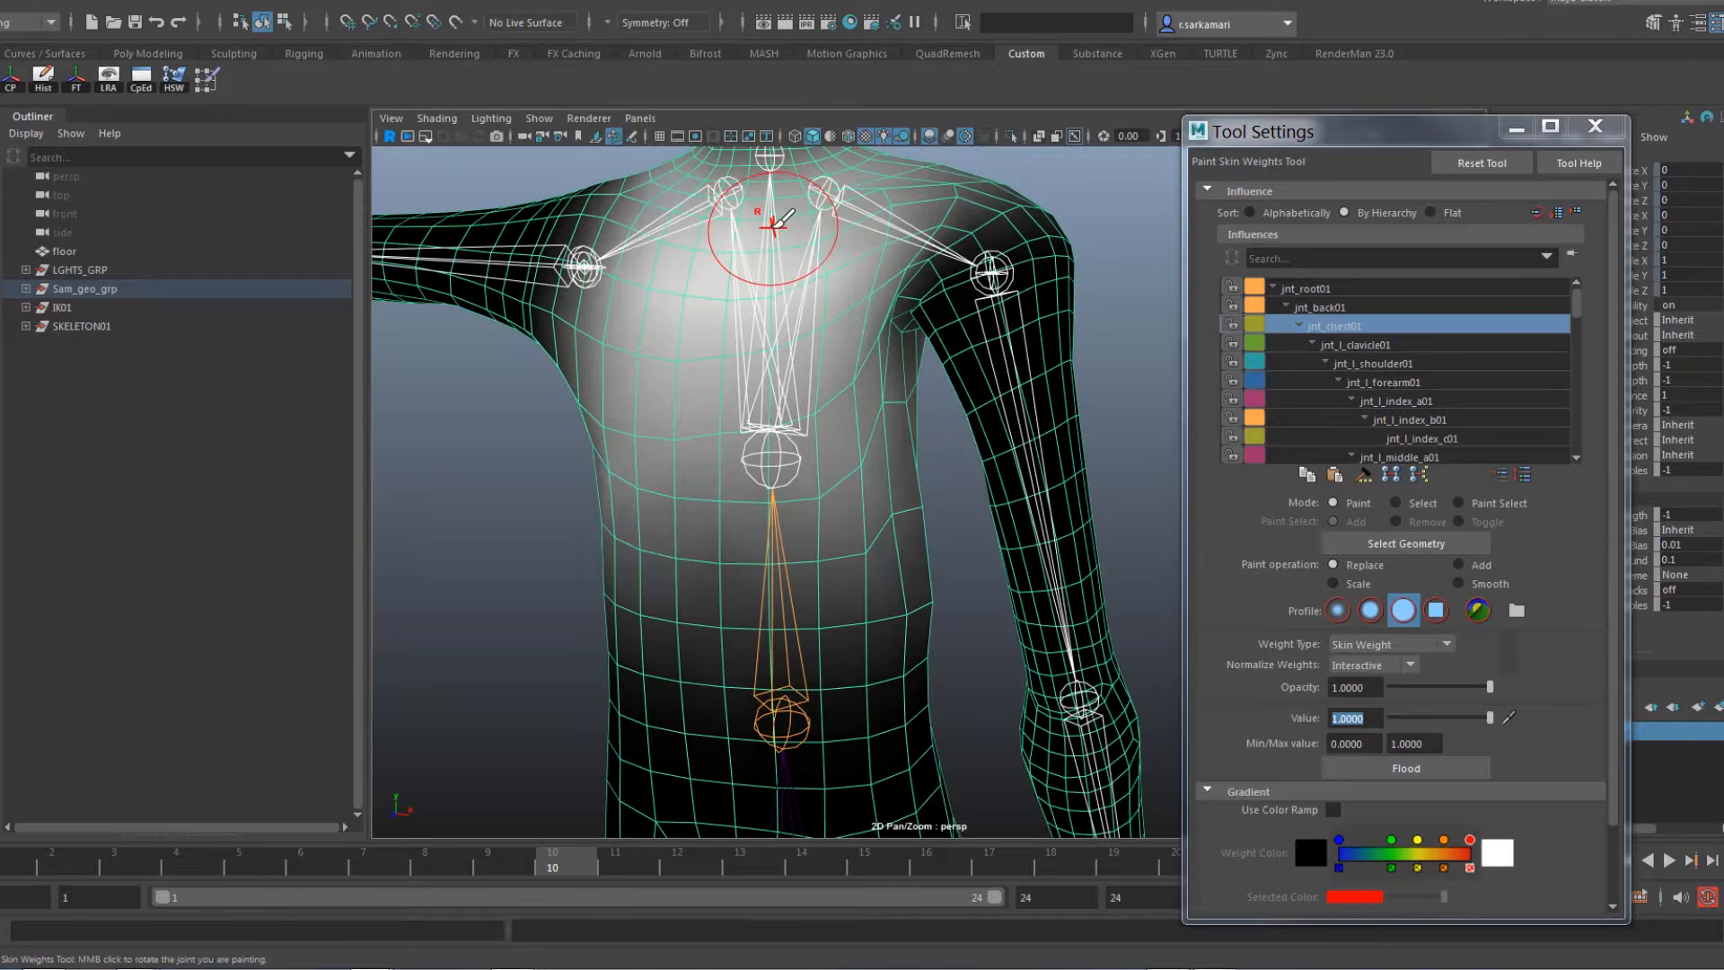
pyautogui.moveTo(744, 235)
pyautogui.mouseDown()
pyautogui.moveTo(836, 350)
pyautogui.moveTo(790, 387)
pyautogui.moveTo(682, 341)
pyautogui.moveTo(782, 334)
pyautogui.moveTo(660, 379)
pyautogui.moveTo(817, 288)
pyautogui.moveTo(786, 259)
pyautogui.moveTo(633, 305)
pyautogui.moveTo(646, 386)
pyautogui.moveTo(636, 375)
pyautogui.mouseUp()
pyautogui.moveTo(736, 492)
pyautogui.keyDown('alt'); pyautogui.mouseDown()
pyautogui.moveTo(389, 420)
pyautogui.moveTo(412, 419)
pyautogui.mouseUp(); pyautogui.keyUp('alt')
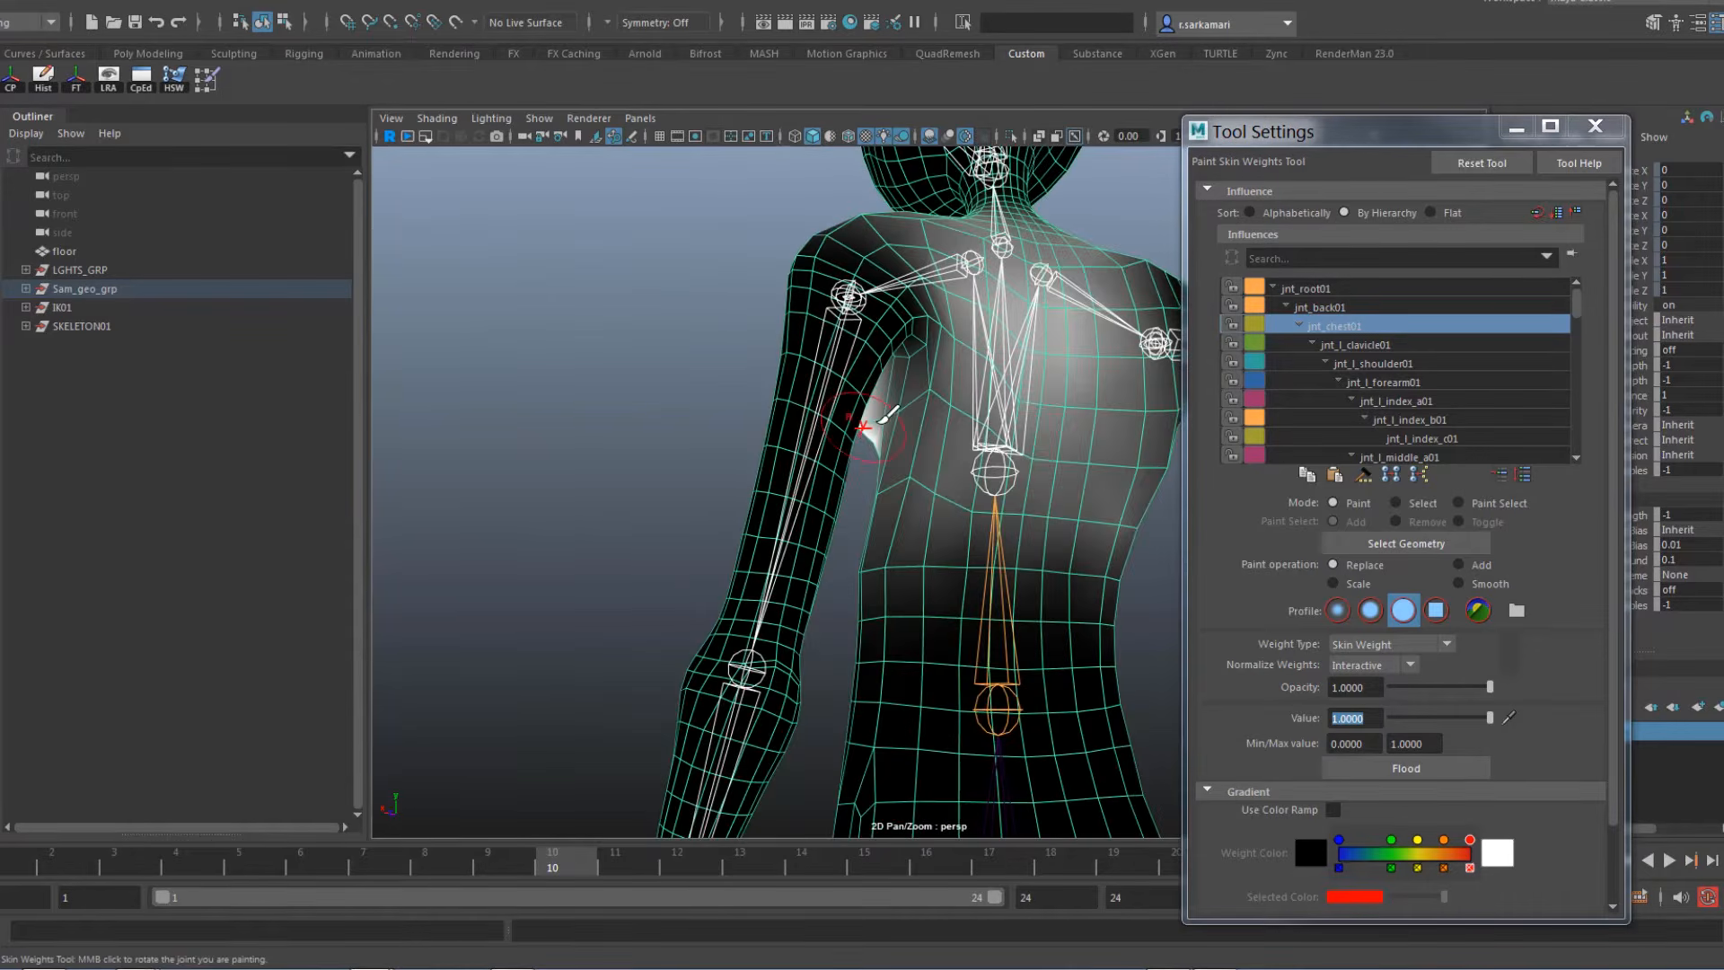
pyautogui.moveTo(871, 433)
pyautogui.mouseDown()
pyautogui.moveTo(1055, 429)
pyautogui.moveTo(1043, 273)
pyautogui.moveTo(745, 377)
pyautogui.mouseUp()
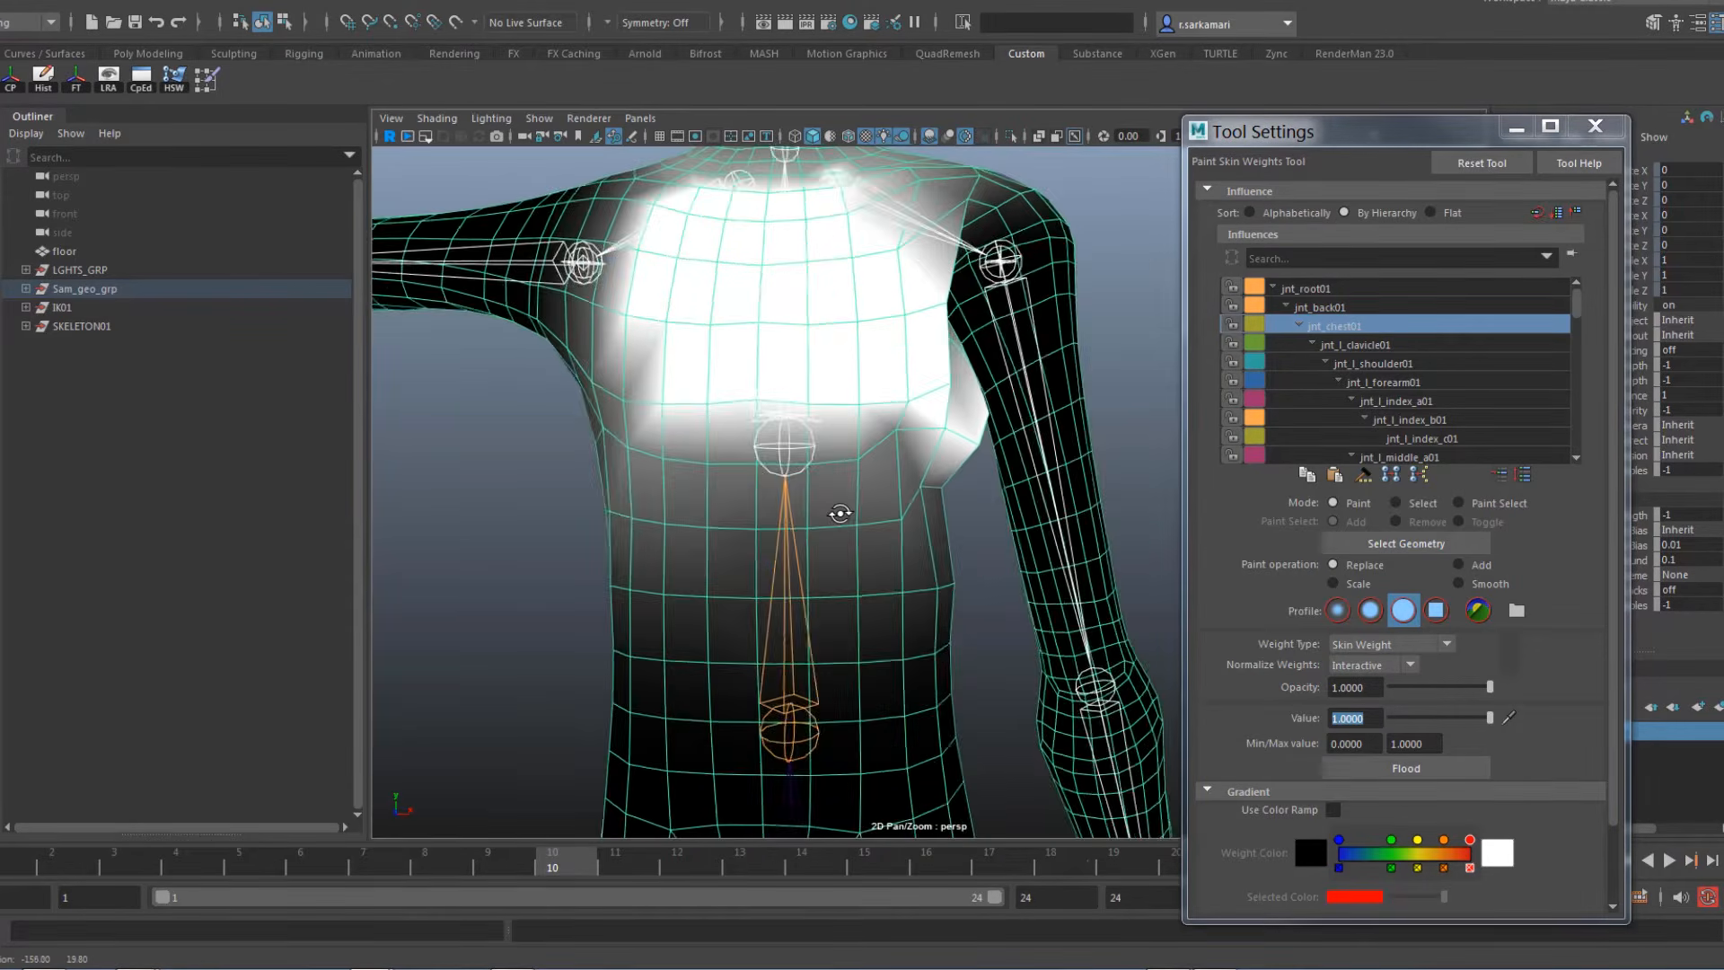
pyautogui.moveTo(853, 485); pyautogui.dragTo(635, 393)
# Switch the influence to jnt_back01 and paint its weights on the side of the torso below the left armpit
pyautogui.keyDown('alt'); pyautogui.moveTo(806, 300); pyautogui.dragTo(804, 488, button='middle'); pyautogui.keyUp('alt')
pyautogui.keyDown('alt'); pyautogui.moveTo(805, 488); pyautogui.dragTo(785, 473); pyautogui.keyUp('alt')
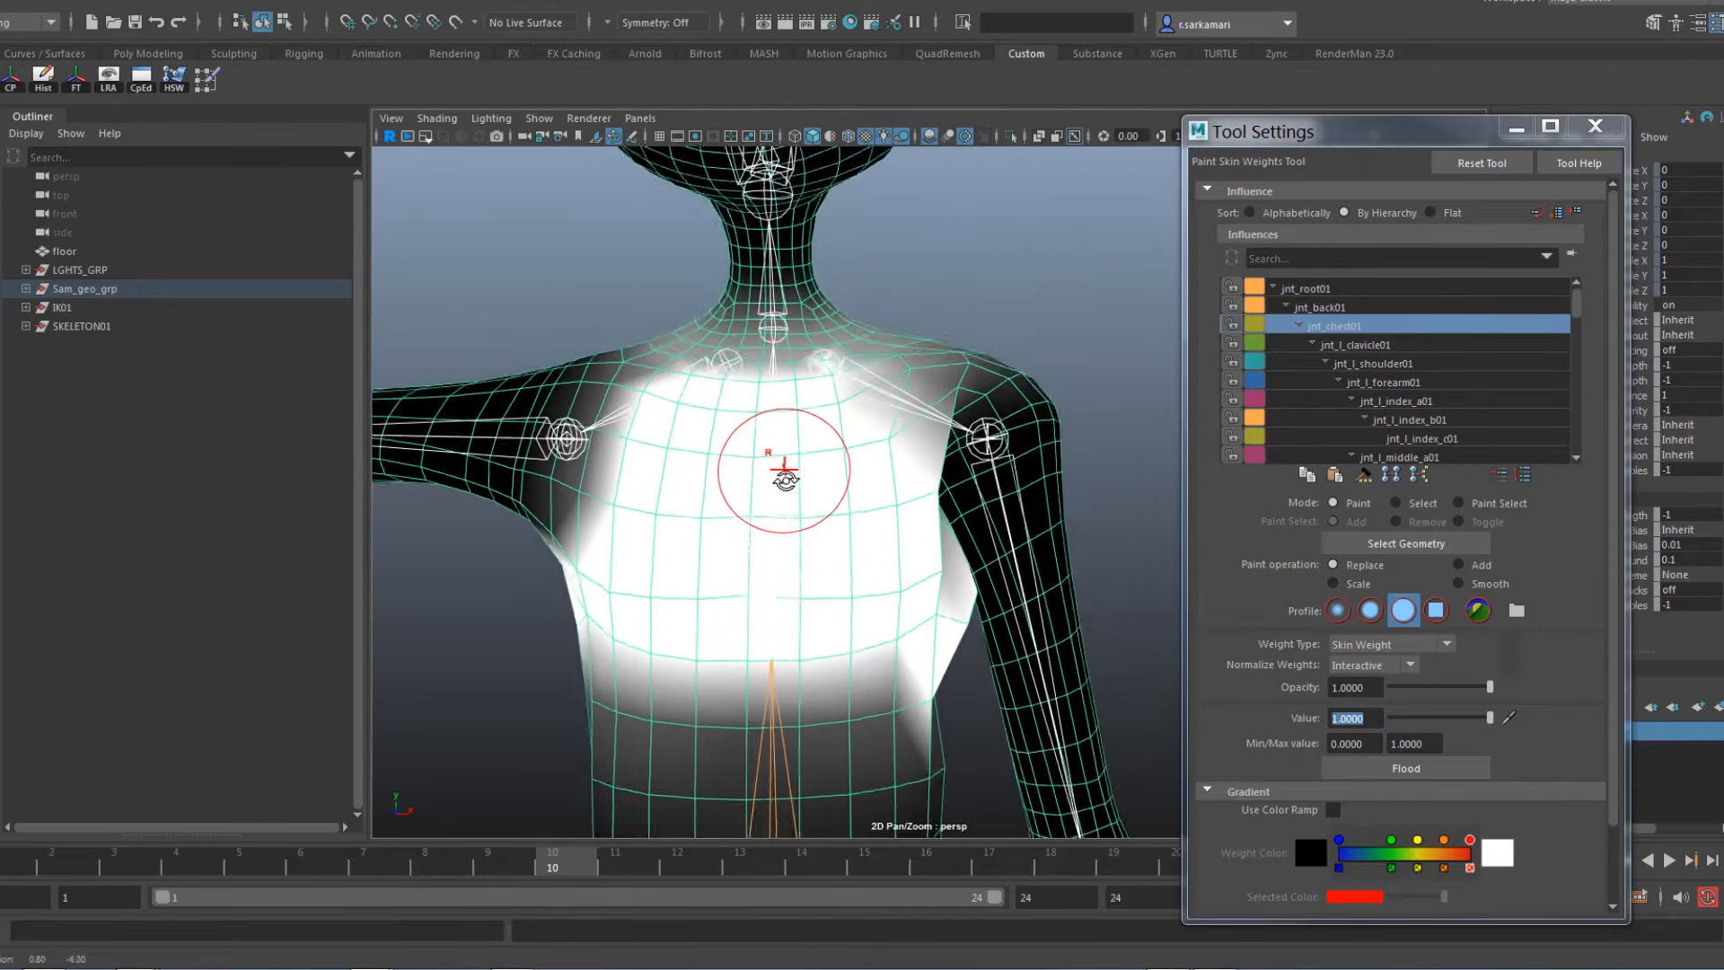
pyautogui.keyDown('alt'); pyautogui.moveTo(785, 473); pyautogui.dragTo(779, 304, button='middle'); pyautogui.keyUp('alt')
pyautogui.moveTo(766, 651); pyautogui.dragTo(768, 571, button='right')
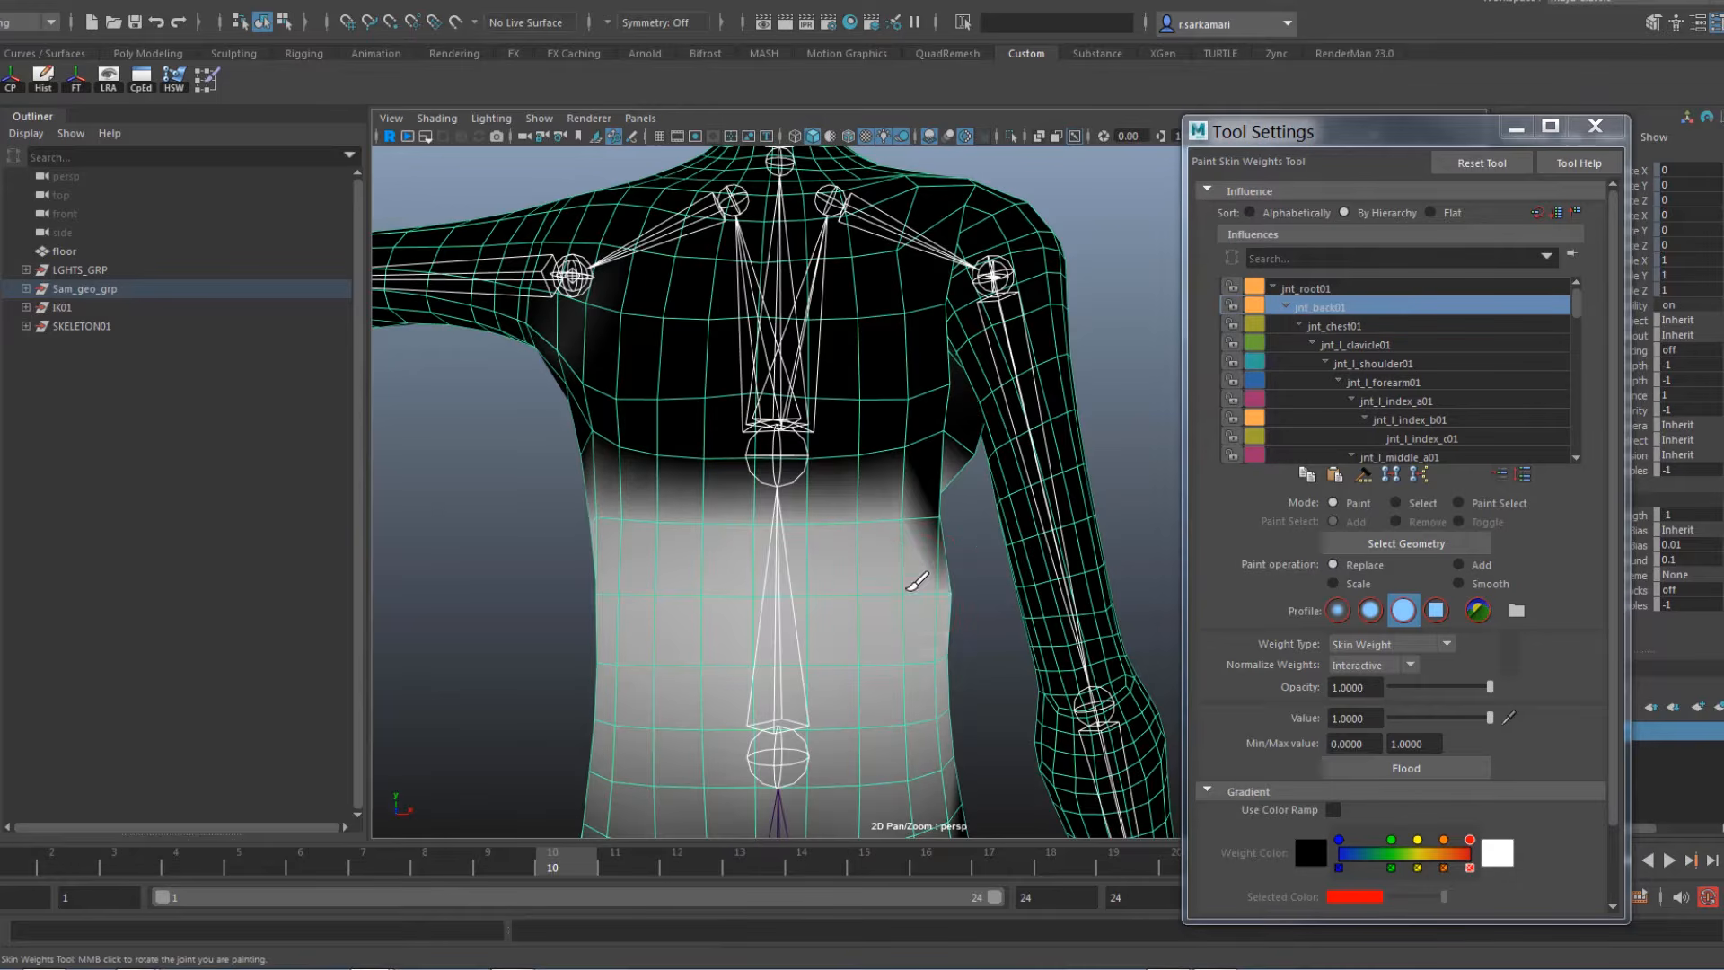
pyautogui.moveTo(905, 594)
pyautogui.mouseDown()
pyautogui.moveTo(614, 566)
pyautogui.moveTo(937, 571)
pyautogui.moveTo(815, 662)
pyautogui.moveTo(369, 661)
pyautogui.moveTo(814, 631)
pyautogui.moveTo(974, 589)
pyautogui.moveTo(704, 493)
pyautogui.moveTo(1054, 568)
pyautogui.moveTo(859, 600)
pyautogui.moveTo(889, 580)
pyautogui.mouseUp()
# Switch the influence to jnt_l_shoulder01 and smooth its weights around the left armpit from the front and back
pyautogui.moveTo(1071, 442); pyautogui.dragTo(1066, 367, button='right')
pyautogui.keyDown('alt'); pyautogui.moveTo(1089, 542); pyautogui.dragTo(1112, 539); pyautogui.keyUp('alt')
pyautogui.keyDown('alt'); pyautogui.moveTo(1113, 539); pyautogui.dragTo(844, 462, button='middle'); pyautogui.keyUp('alt')
pyautogui.scroll(3, 901, 471)
pyautogui.keyDown('alt'); pyautogui.moveTo(939, 521); pyautogui.dragTo(1013, 597, button='middle'); pyautogui.keyUp('alt')
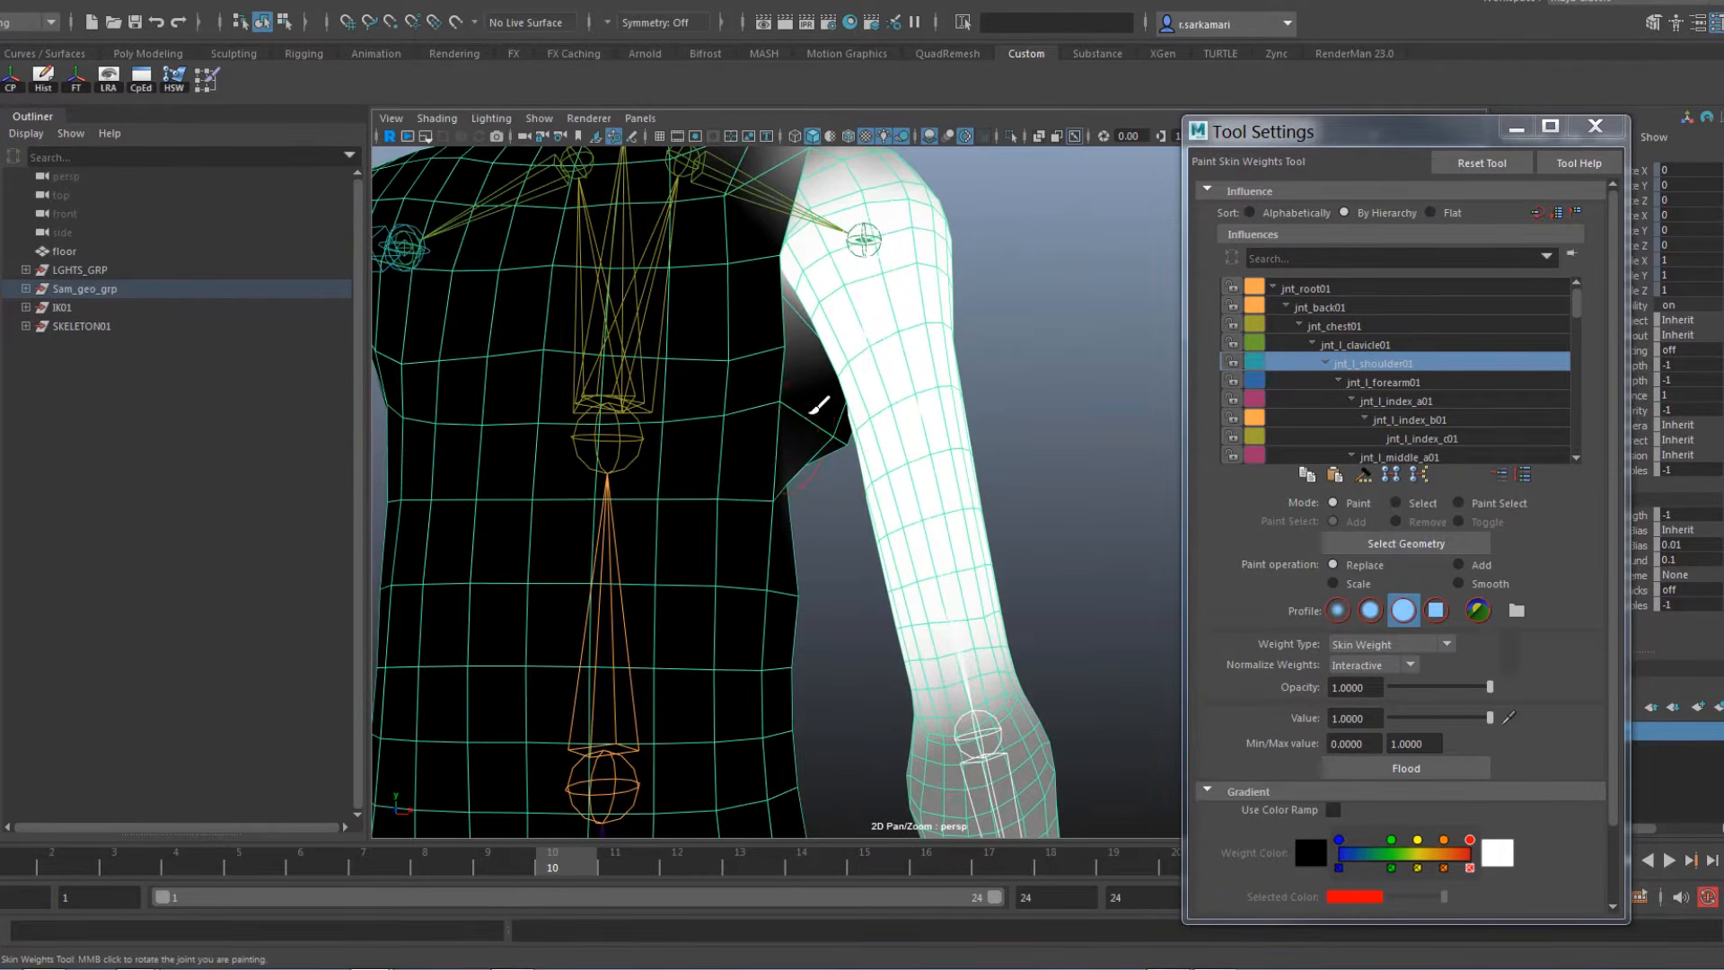
pyautogui.moveTo(819, 406); pyautogui.dragTo(823, 449)
pyautogui.moveTo(768, 536)
pyautogui.keyDown('alt'); pyautogui.mouseDown()
pyautogui.moveTo(608, 547)
pyautogui.moveTo(731, 551)
pyautogui.moveTo(655, 577)
pyautogui.moveTo(774, 545)
pyautogui.moveTo(765, 528)
pyautogui.mouseUp(); pyautogui.keyUp('alt')
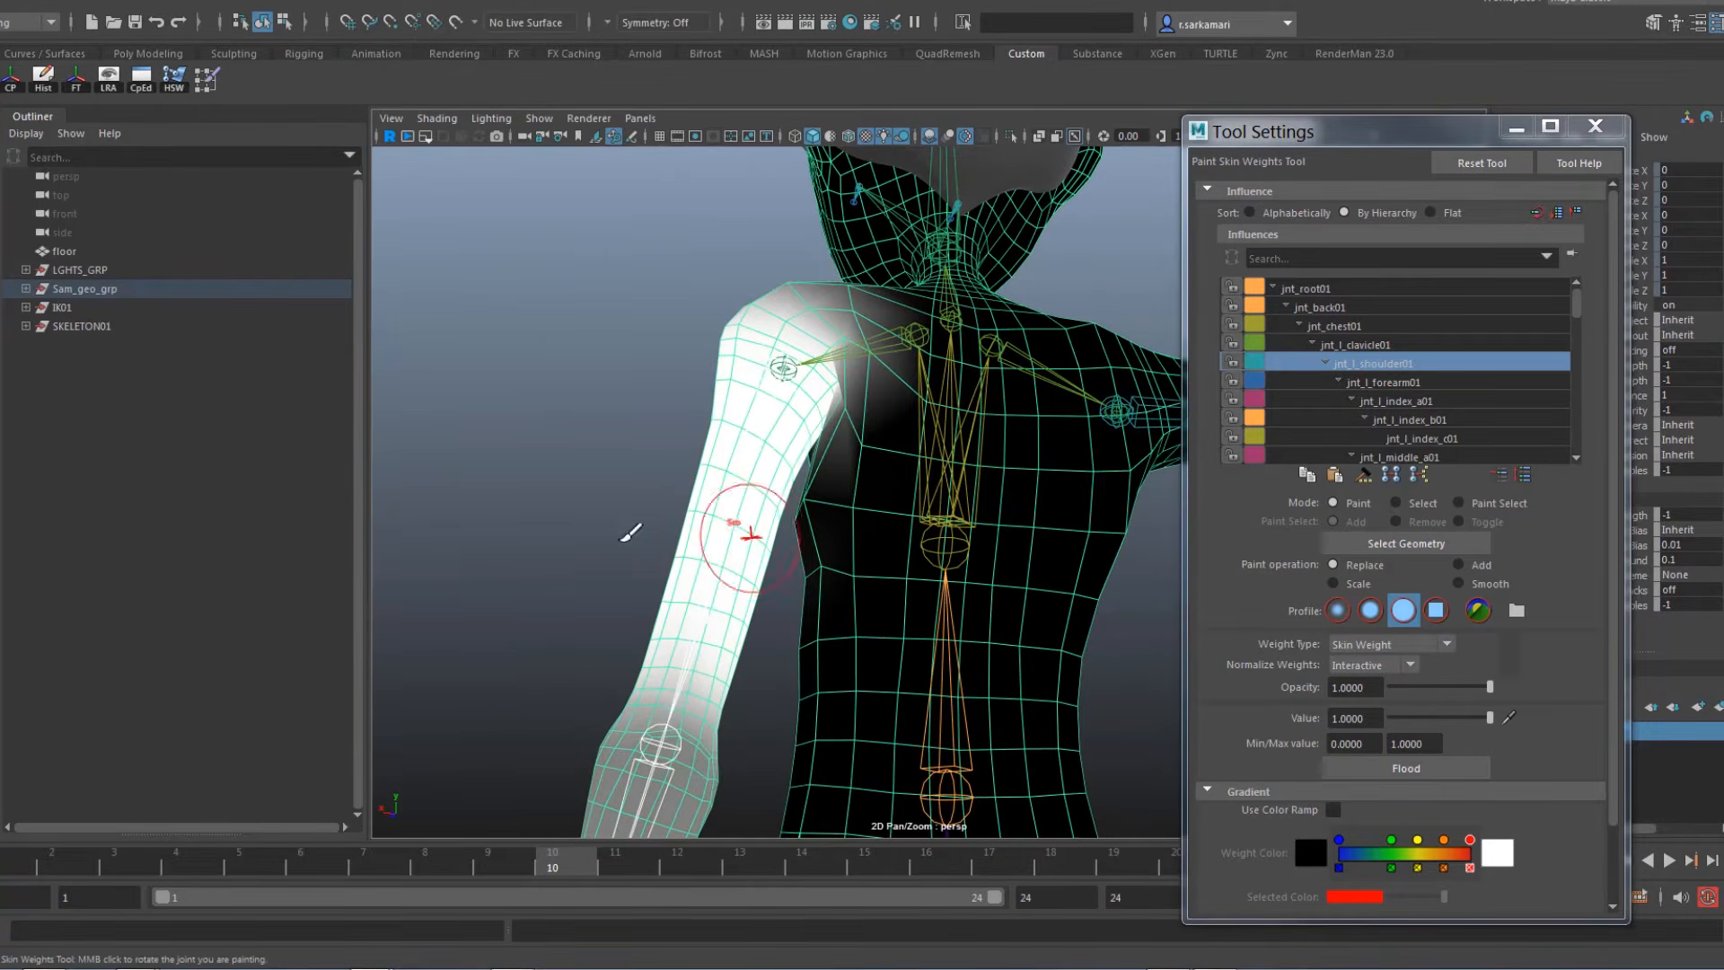
pyautogui.moveTo(813, 503)
pyautogui.mouseDown()
pyautogui.moveTo(806, 527)
pyautogui.moveTo(820, 373)
pyautogui.moveTo(881, 477)
pyautogui.moveTo(848, 359)
pyautogui.moveTo(863, 440)
pyautogui.mouseUp()
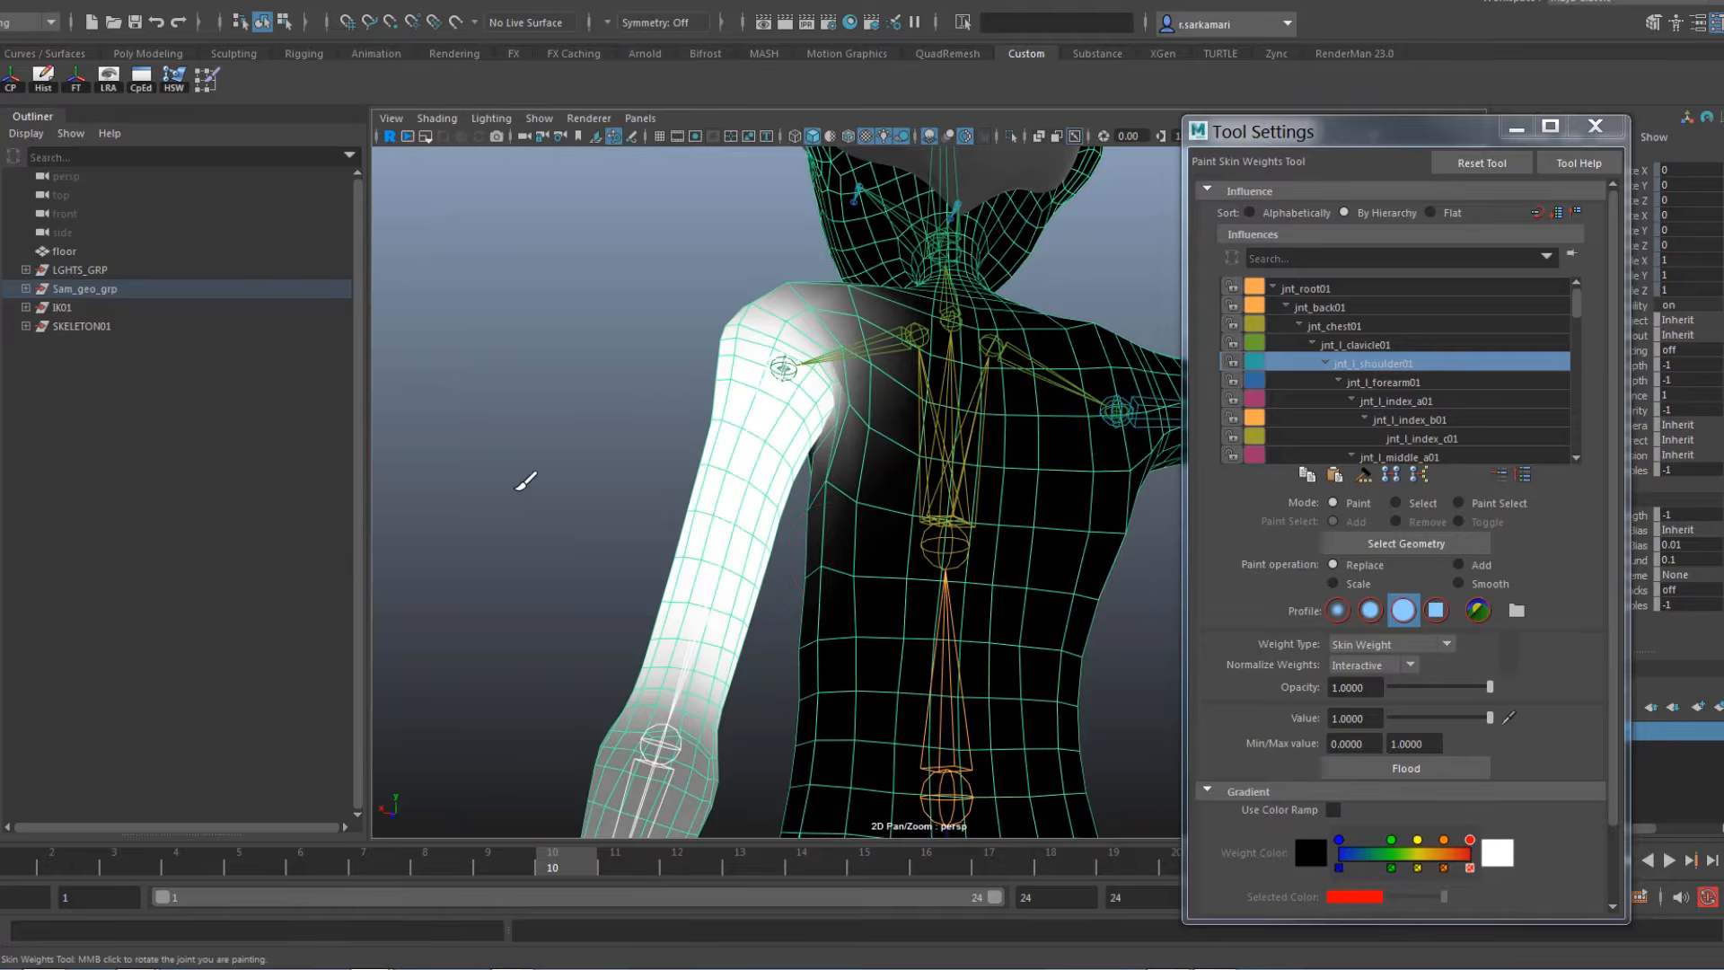
# Smooth the jnt_l_shoulder01 weights at the front of the left armpit, set the brush value to 0.75 and leave the painting tool
pyautogui.keyDown('alt'); pyautogui.moveTo(633, 477); pyautogui.dragTo(853, 447); pyautogui.keyUp('alt')
pyautogui.keyDown('alt'); pyautogui.moveTo(848, 451); pyautogui.dragTo(857, 588, button='middle'); pyautogui.keyUp('alt')
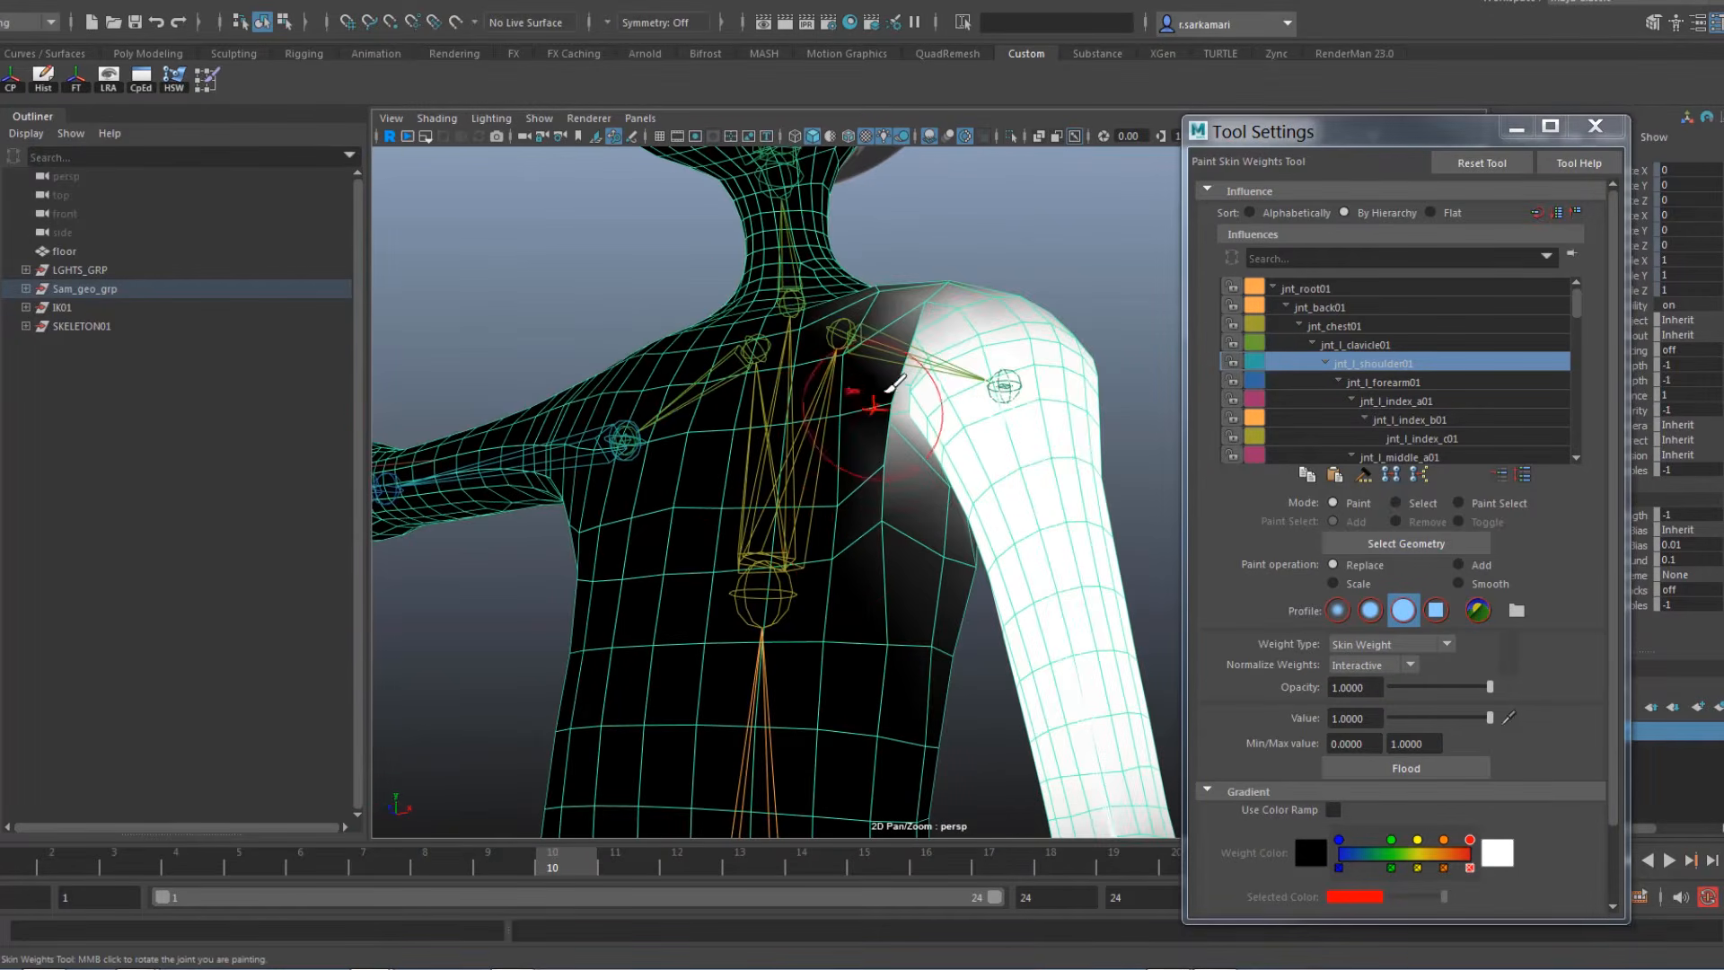
pyautogui.moveTo(887, 392)
pyautogui.keyDown('shift'); pyautogui.mouseDown()
pyautogui.moveTo(884, 422)
pyautogui.moveTo(869, 416)
pyautogui.moveTo(871, 445)
pyautogui.moveTo(888, 390)
pyautogui.moveTo(880, 486)
pyautogui.moveTo(892, 406)
pyautogui.mouseUp(); pyautogui.keyUp('shift')
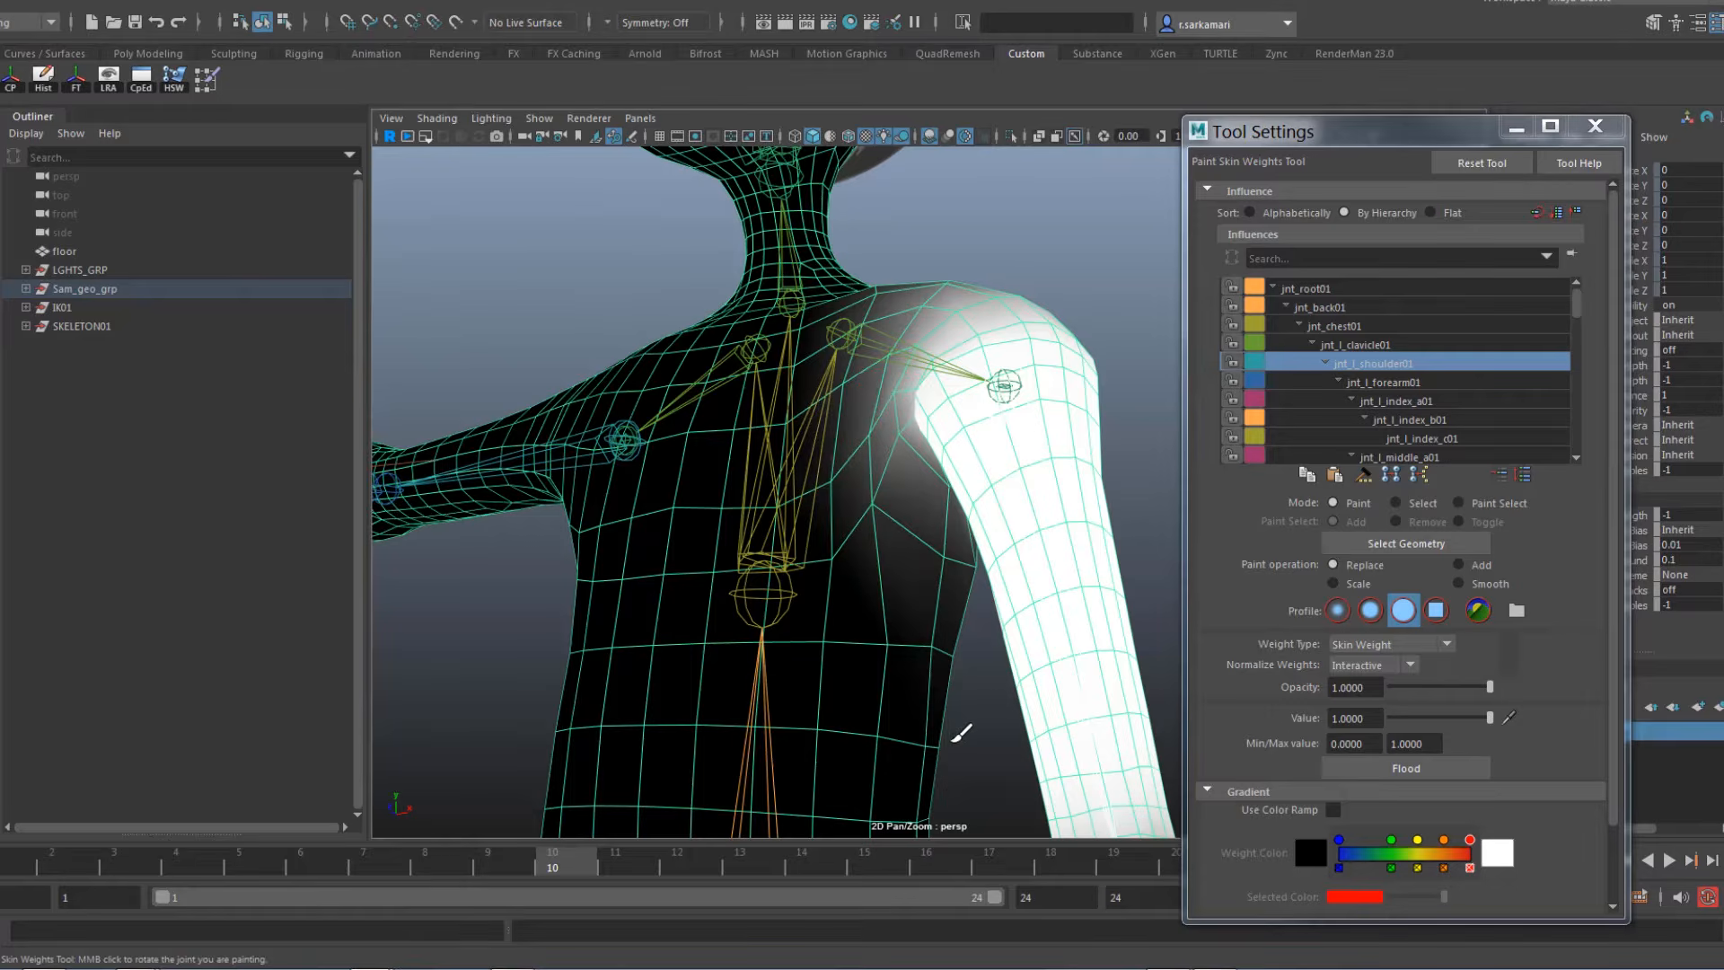
pyautogui.moveTo(841, 691)
pyautogui.keyDown('alt'); pyautogui.mouseDown()
pyautogui.moveTo(885, 707)
pyautogui.moveTo(882, 677)
pyautogui.mouseUp(); pyautogui.keyUp('alt')
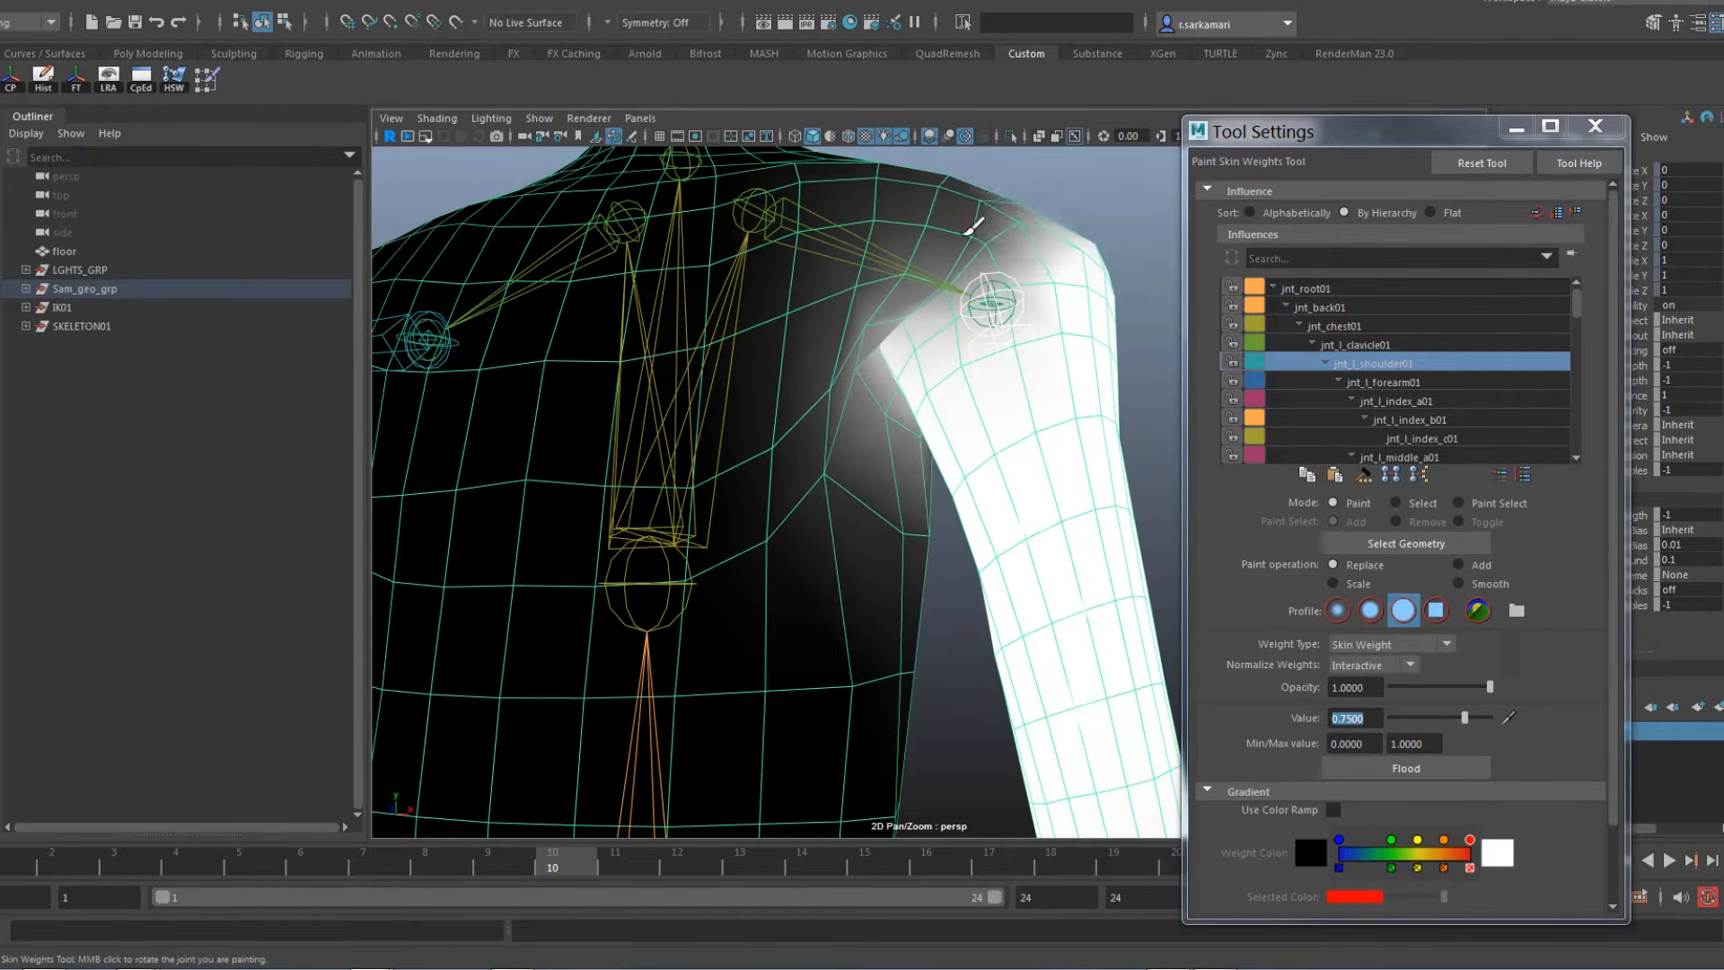
pyautogui.press('q')
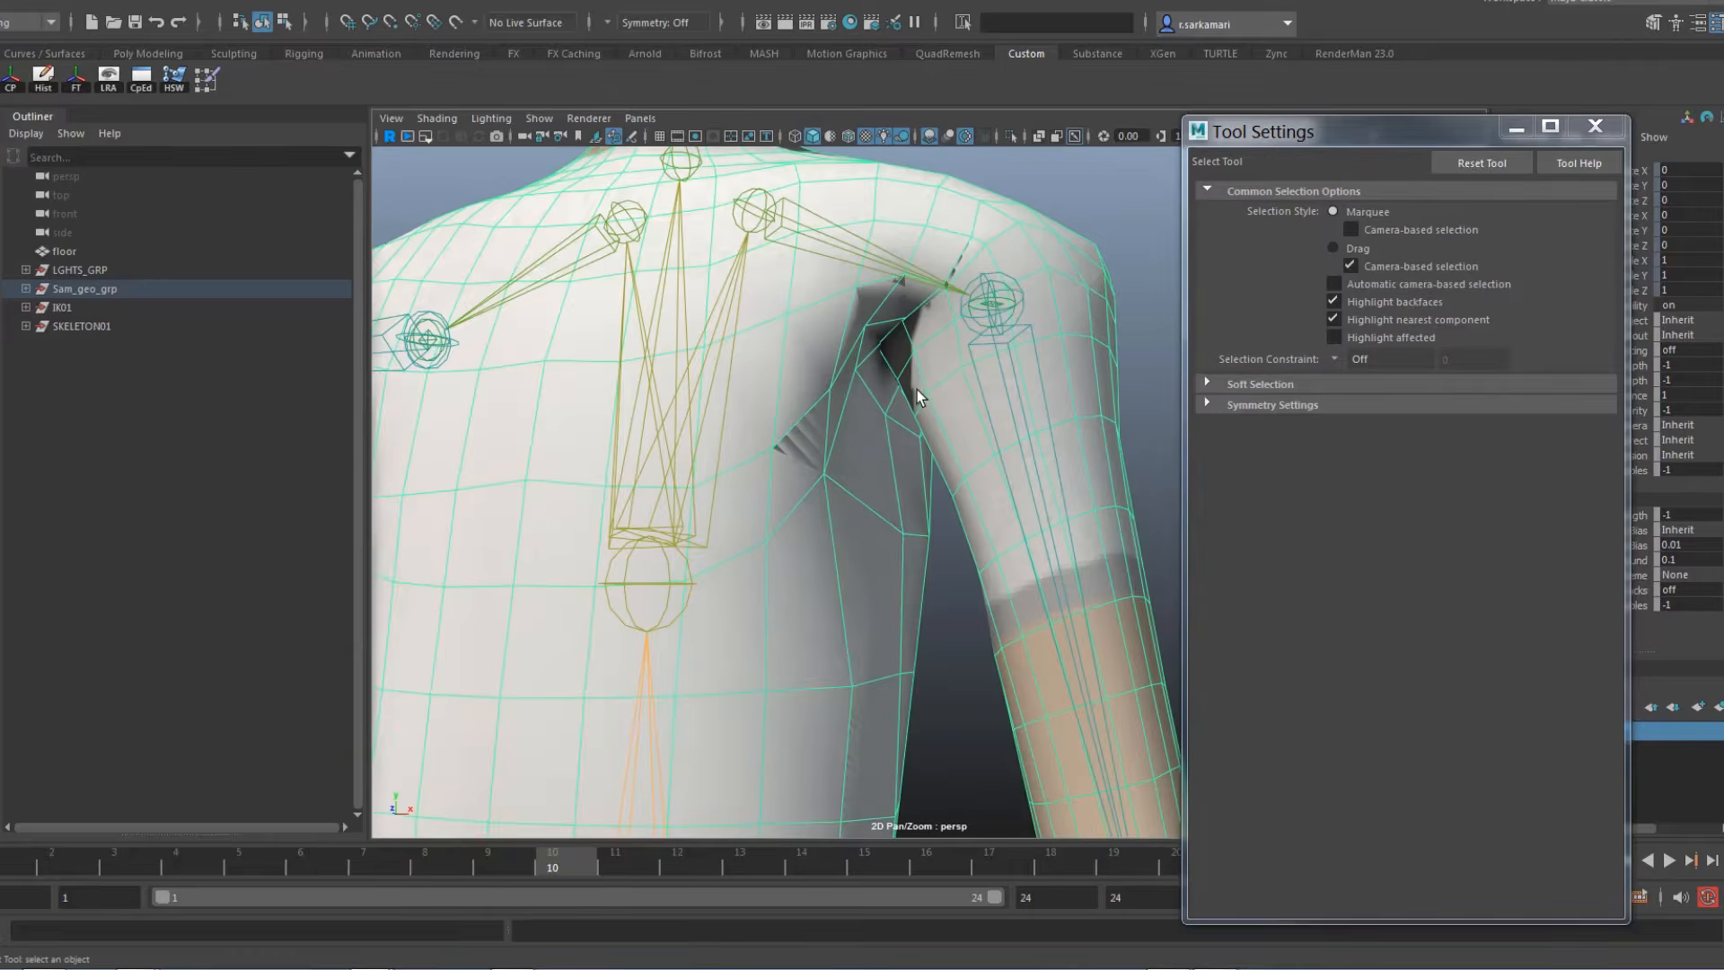
# Select the edge loops around the top of the left upper arm, checking them from the front and back
pyautogui.scroll(-5, 921, 393)
pyautogui.scroll(1, 923, 439)
pyautogui.keyDown('alt'); pyautogui.moveTo(859, 486); pyautogui.dragTo(937, 568); pyautogui.keyUp('alt')
pyautogui.scroll(3, 898, 544)
pyautogui.moveTo(970, 393); pyautogui.dragTo(973, 345, button='right')
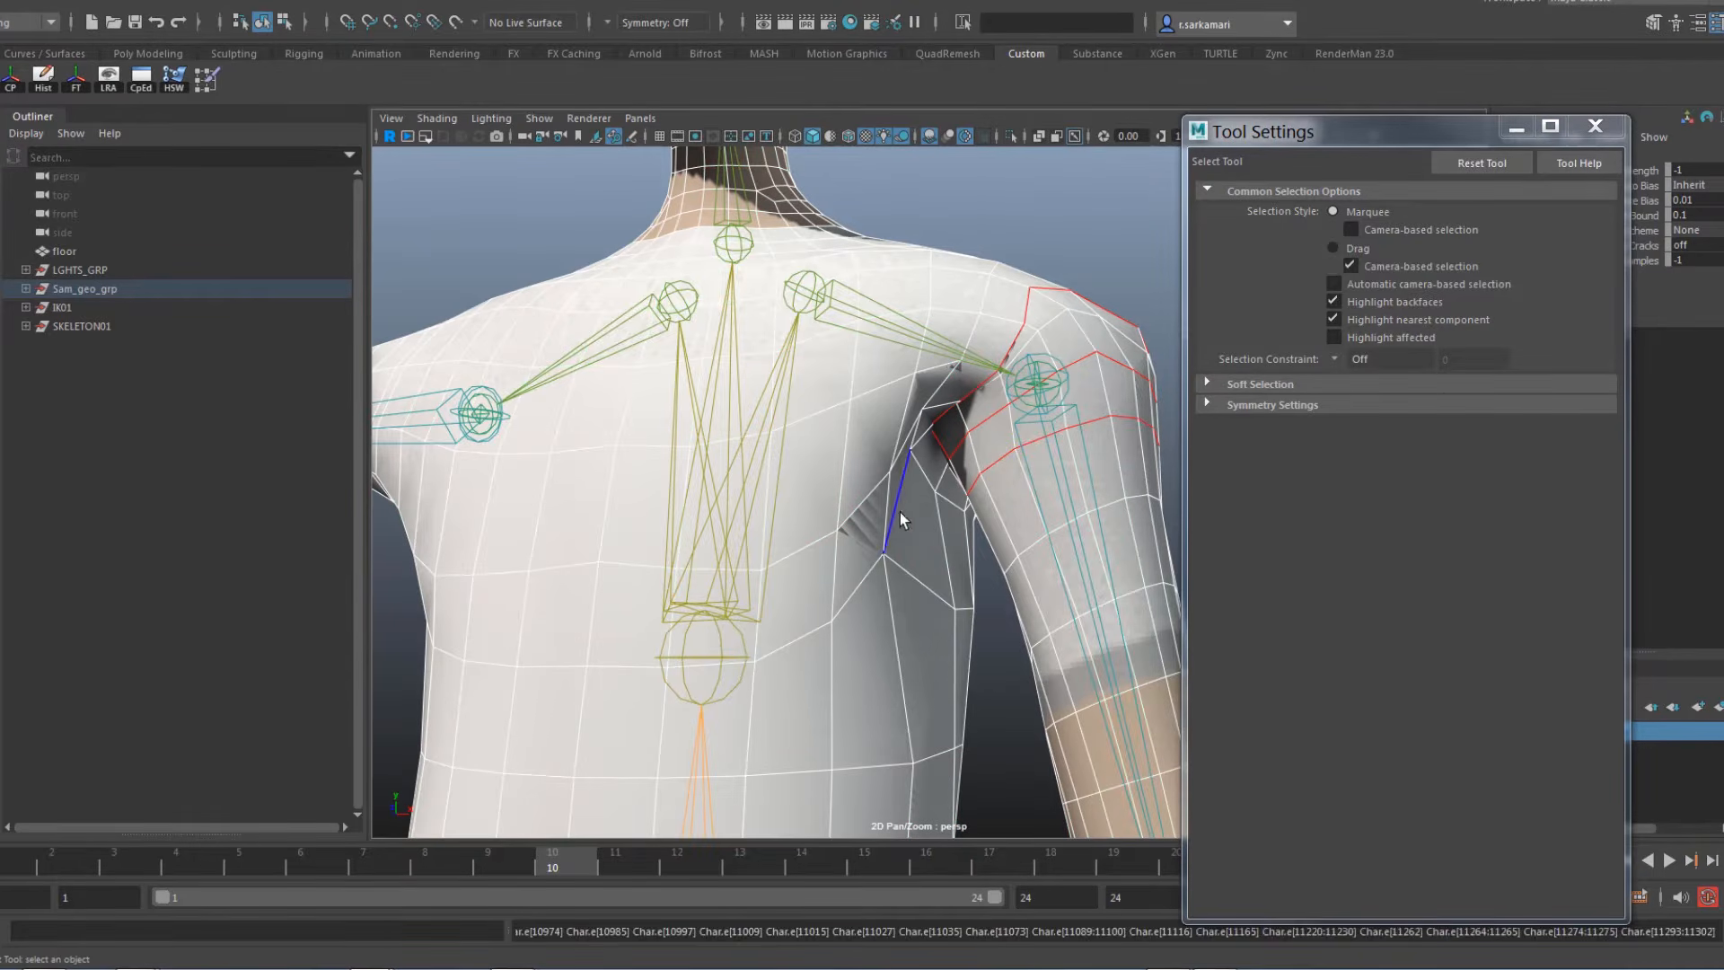
pyautogui.keyDown('alt'); pyautogui.moveTo(900, 512); pyautogui.dragTo(690, 511); pyautogui.keyUp('alt')
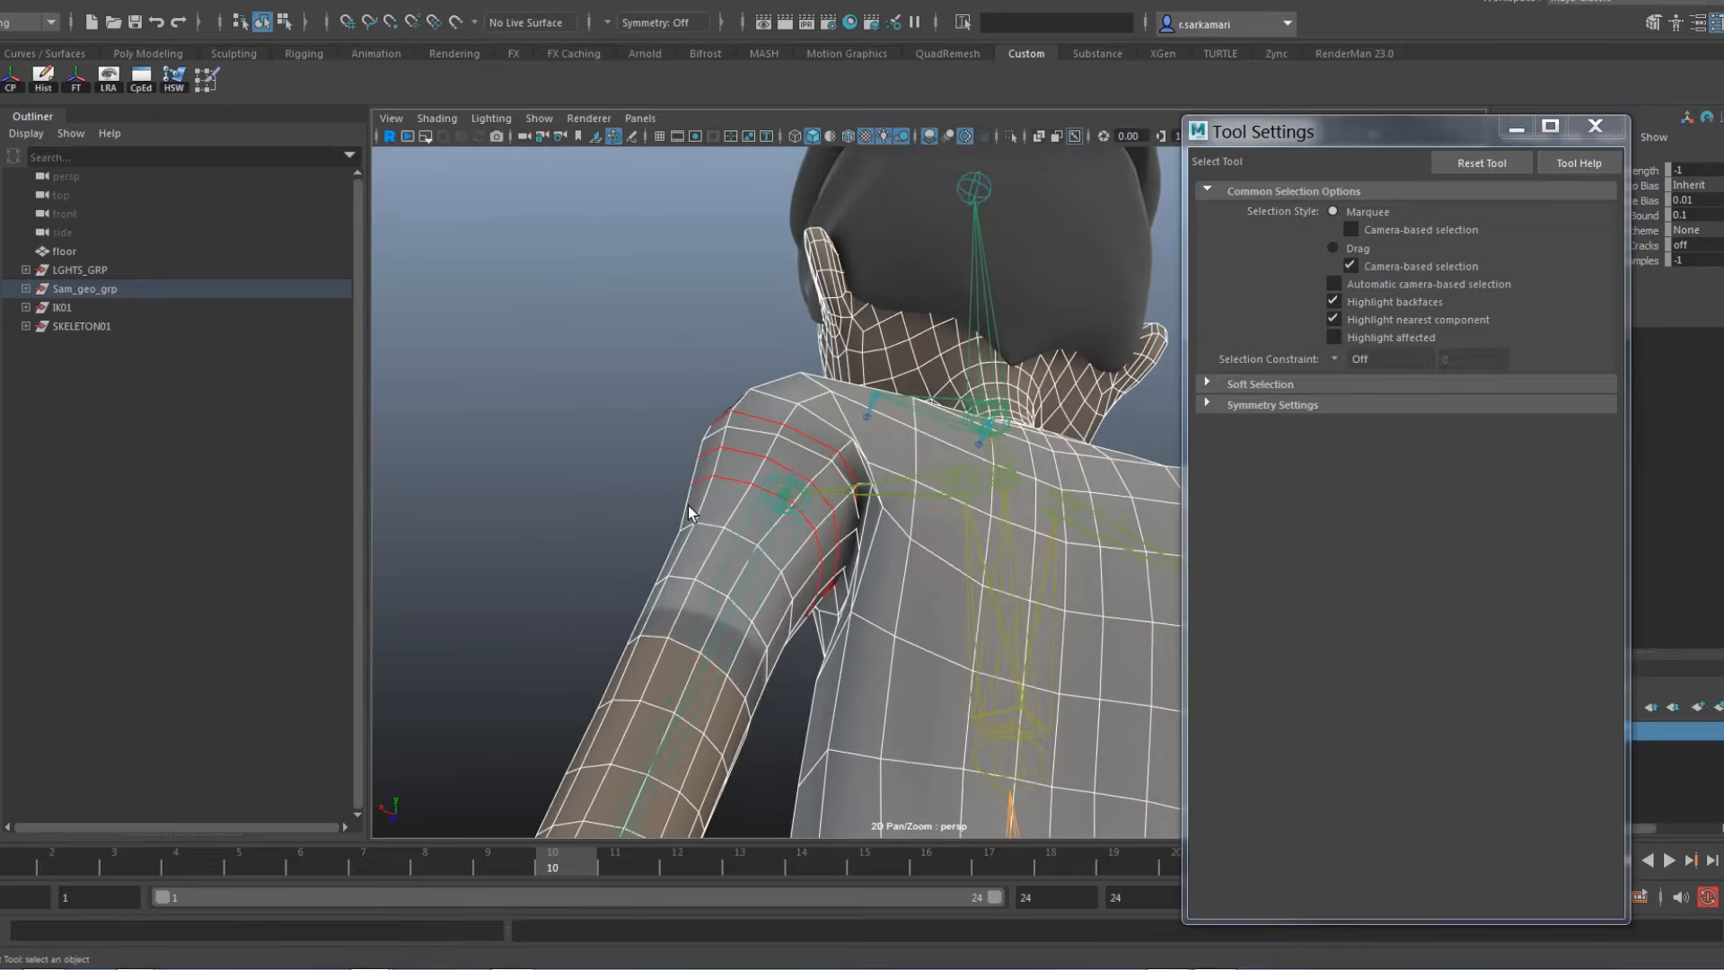
pyautogui.keyDown('alt'); pyautogui.moveTo(692, 512); pyautogui.dragTo(816, 575, button='right'); pyautogui.keyUp('alt')
pyautogui.keyDown('alt'); pyautogui.moveTo(830, 600); pyautogui.dragTo(1155, 600); pyautogui.keyUp('alt')
pyautogui.keyDown('alt'); pyautogui.moveTo(780, 420); pyautogui.dragTo(804, 505, button='middle'); pyautogui.keyUp('alt')
pyautogui.keyDown('alt'); pyautogui.moveTo(805, 505); pyautogui.dragTo(759, 499, button='right'); pyautogui.keyUp('alt')
pyautogui.keyDown('alt'); pyautogui.moveTo(759, 497); pyautogui.dragTo(780, 558); pyautogui.keyUp('alt')
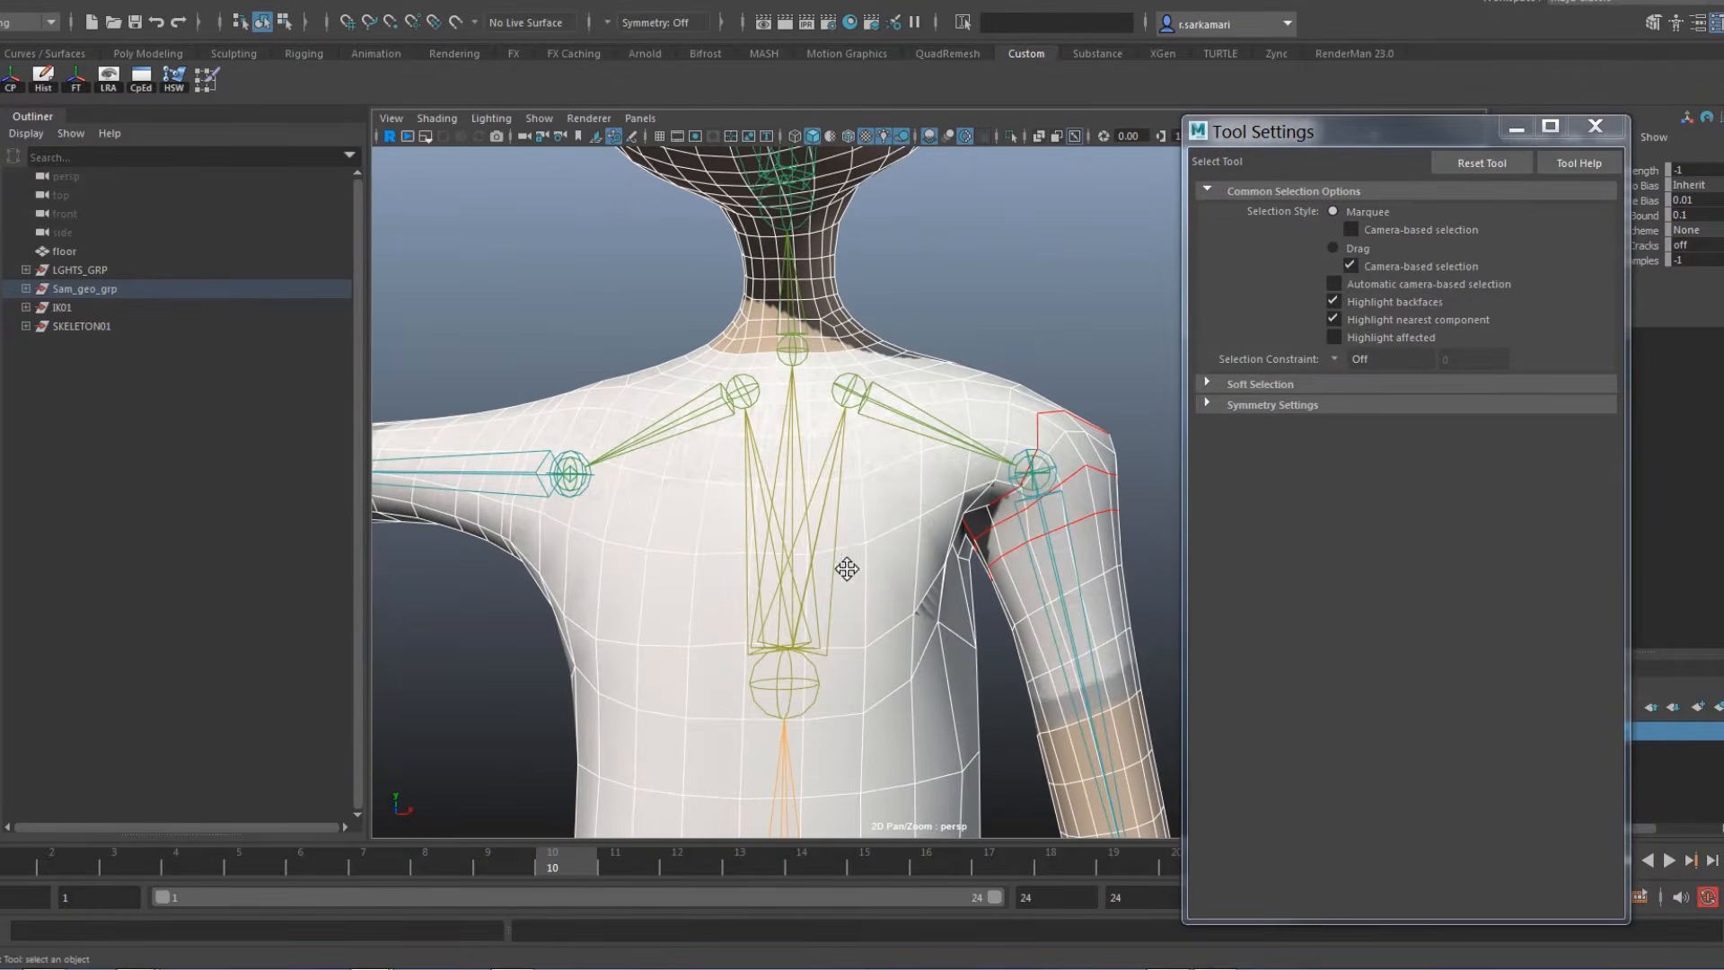
pyautogui.keyDown('alt'); pyautogui.moveTo(847, 568); pyautogui.dragTo(838, 552, button='middle'); pyautogui.keyUp('alt')
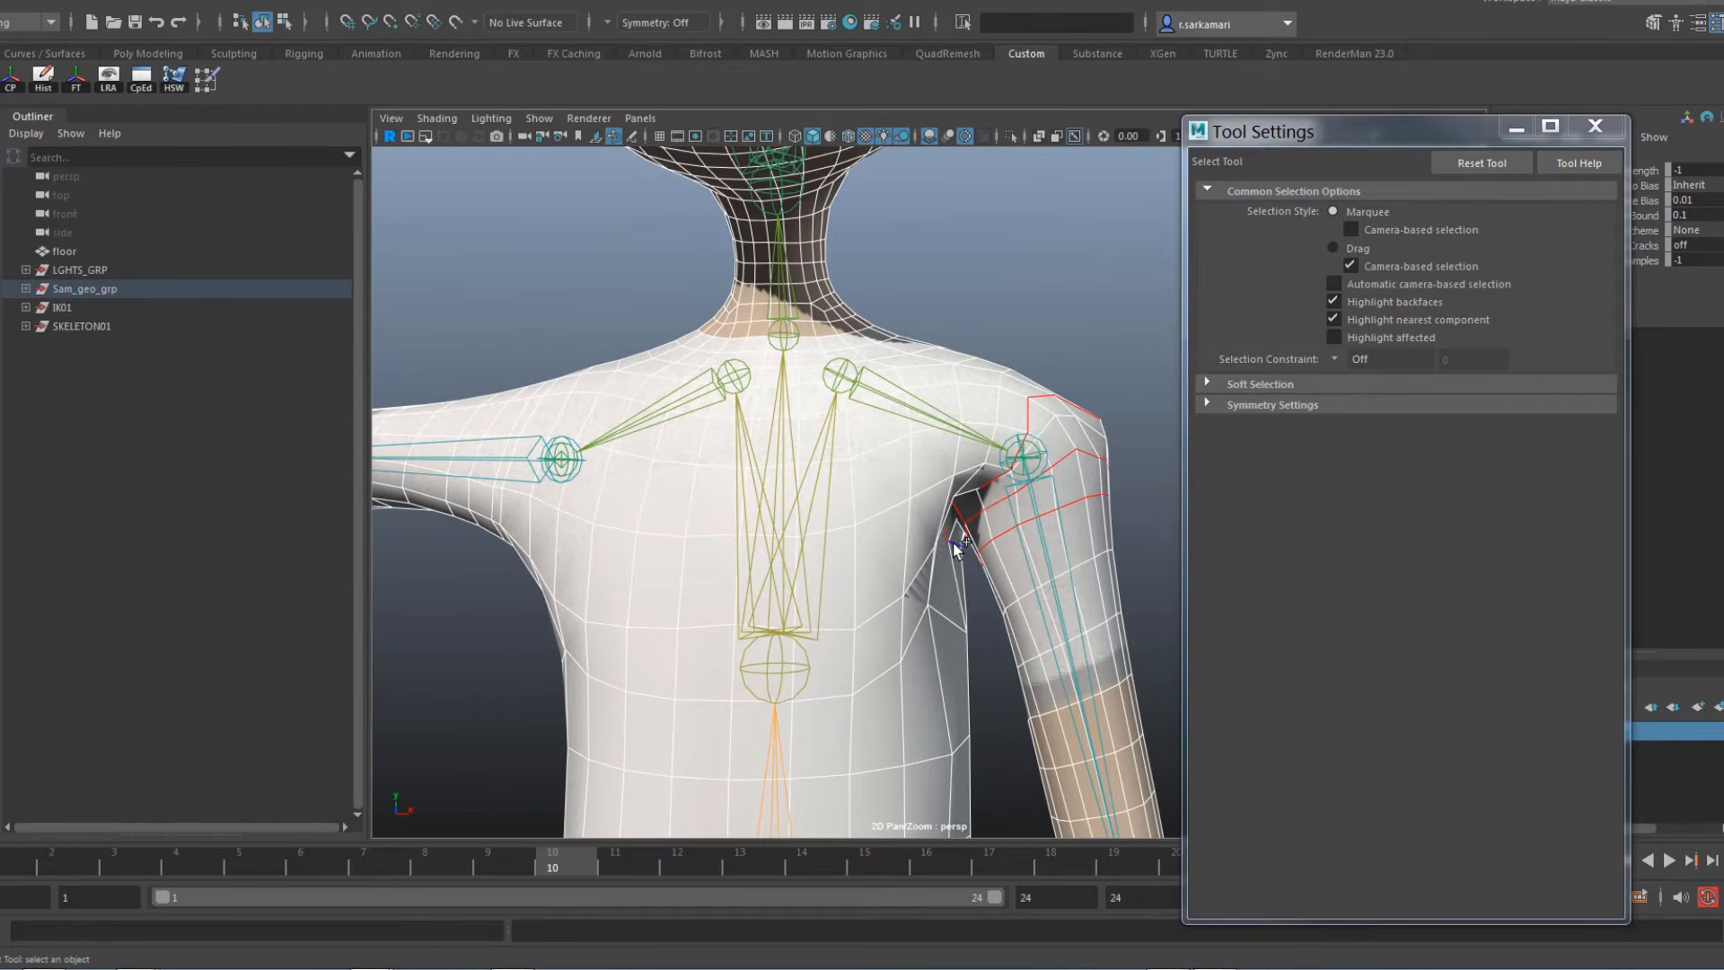
pyautogui.keyDown('alt'); pyautogui.moveTo(934, 611); pyautogui.dragTo(634, 564); pyautogui.keyUp('alt')
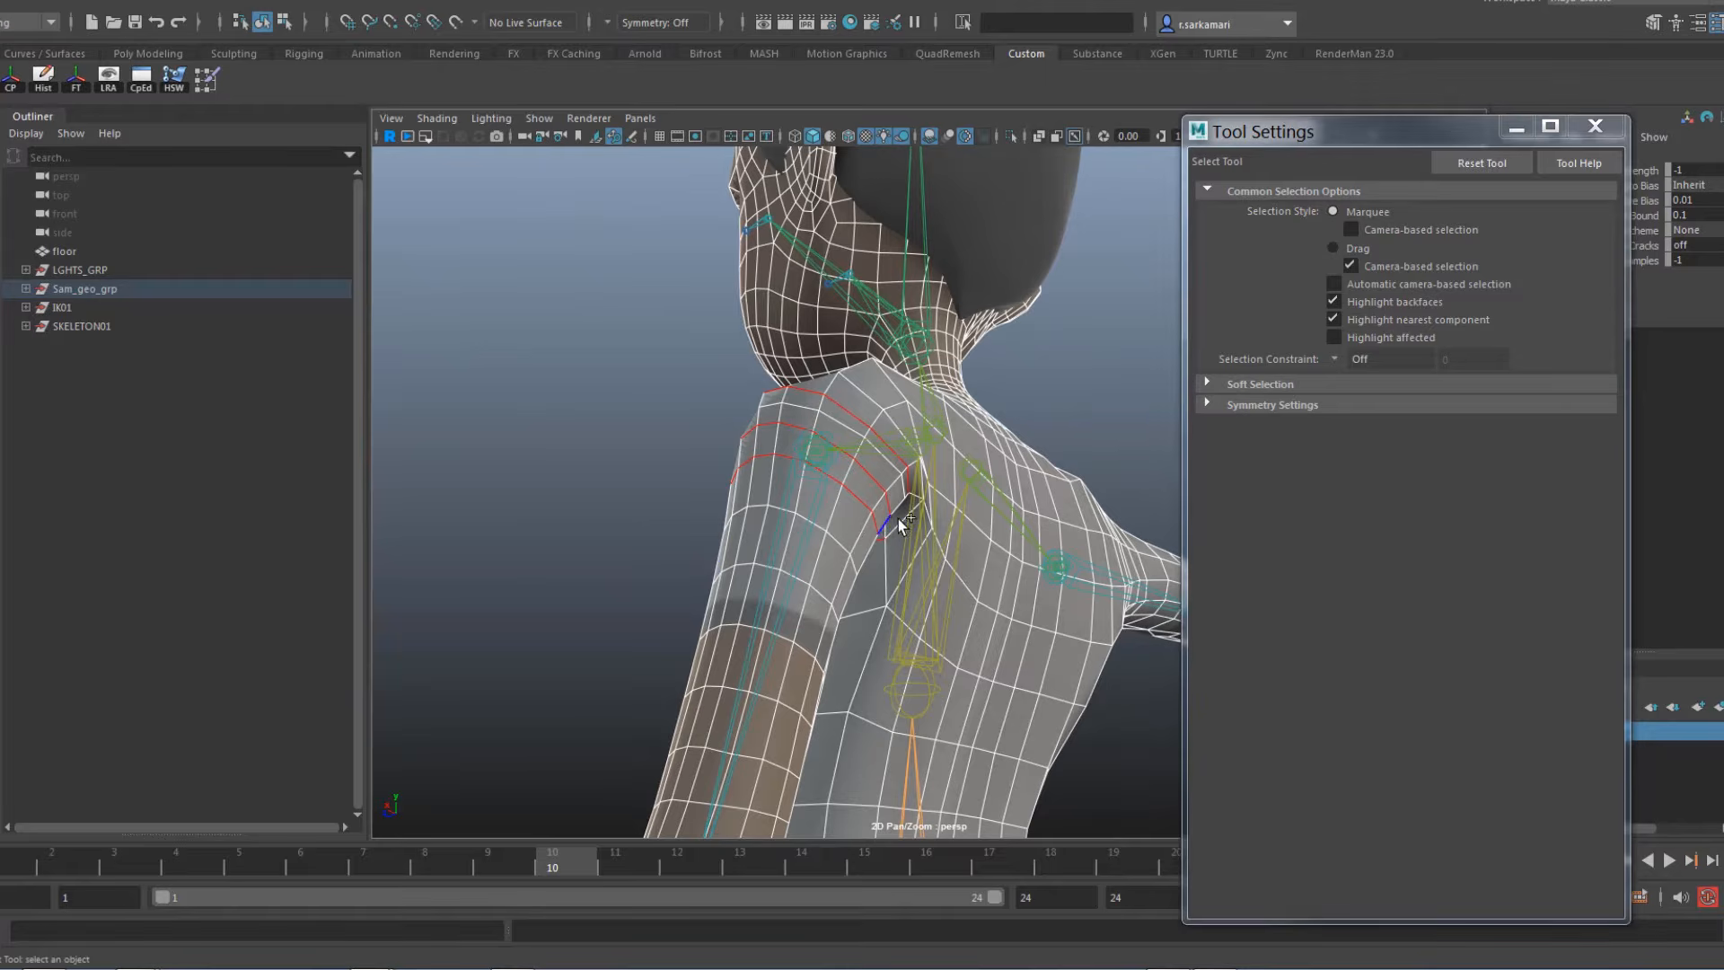
# Convert the upper-arm edge selection to vertices and apply Hammer Skin Weights to them twice
pyautogui.keyDown('ctrl'); pyautogui.moveTo(868, 471); pyautogui.dragTo(666, 473, button='right'); pyautogui.keyUp('ctrl')
pyautogui.keyDown('alt'); pyautogui.moveTo(515, 568); pyautogui.dragTo(823, 593); pyautogui.keyUp('alt')
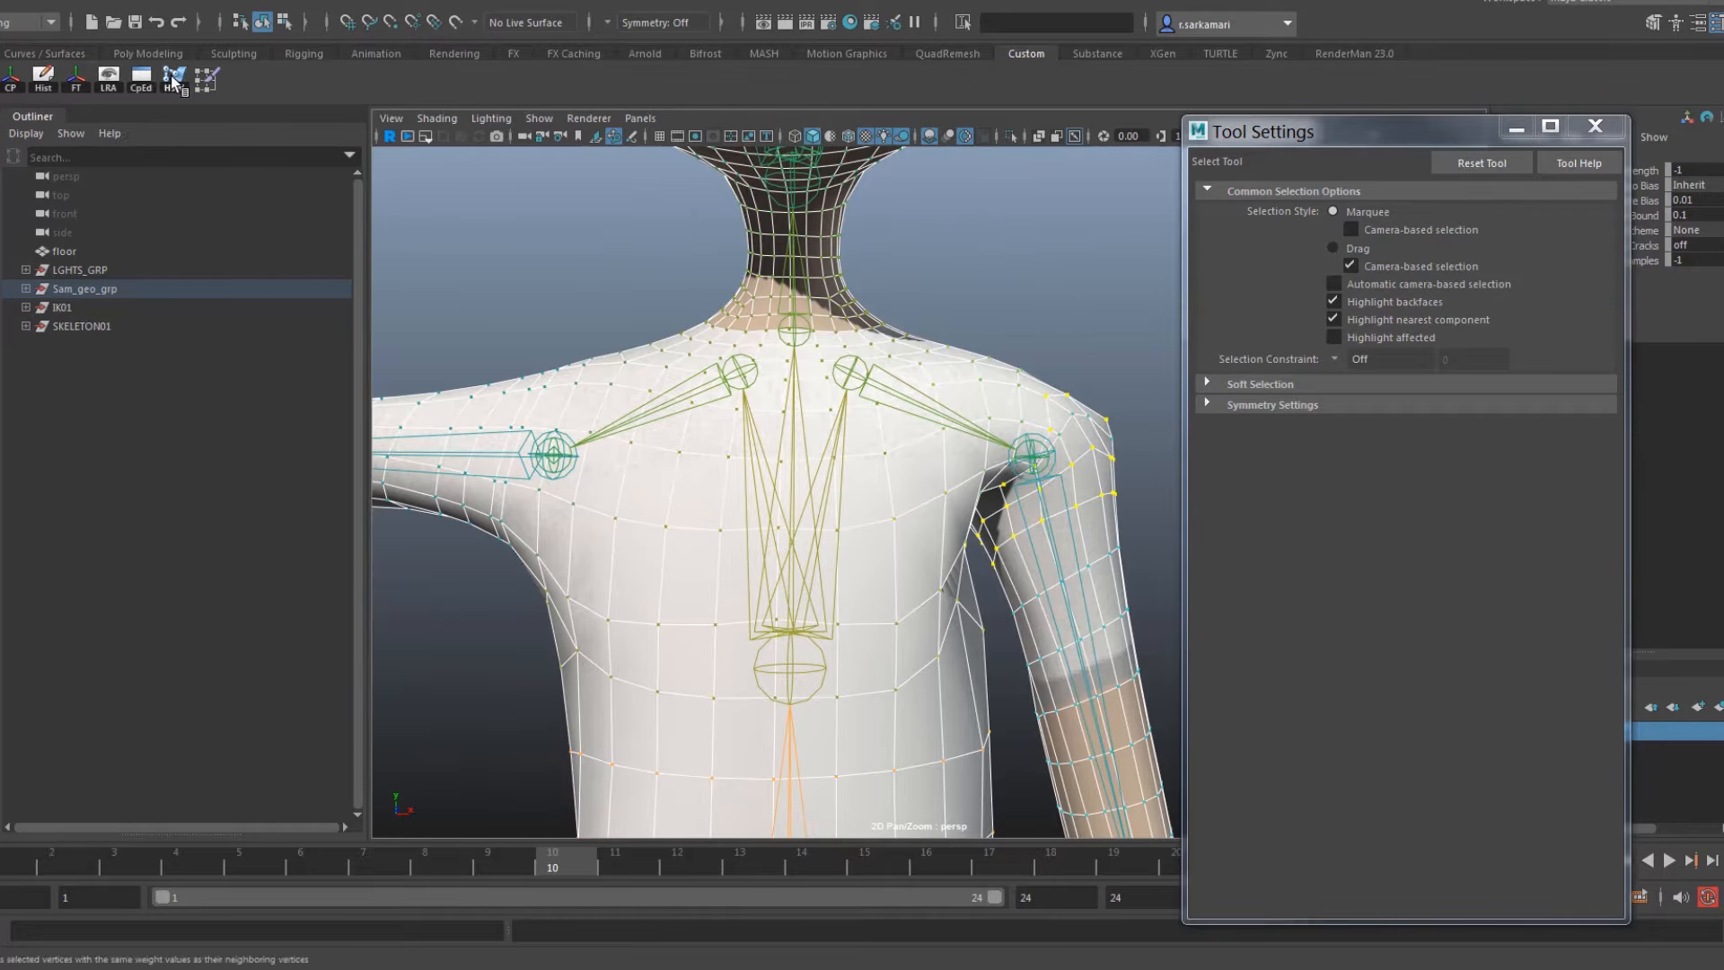
pyautogui.click(172, 77)
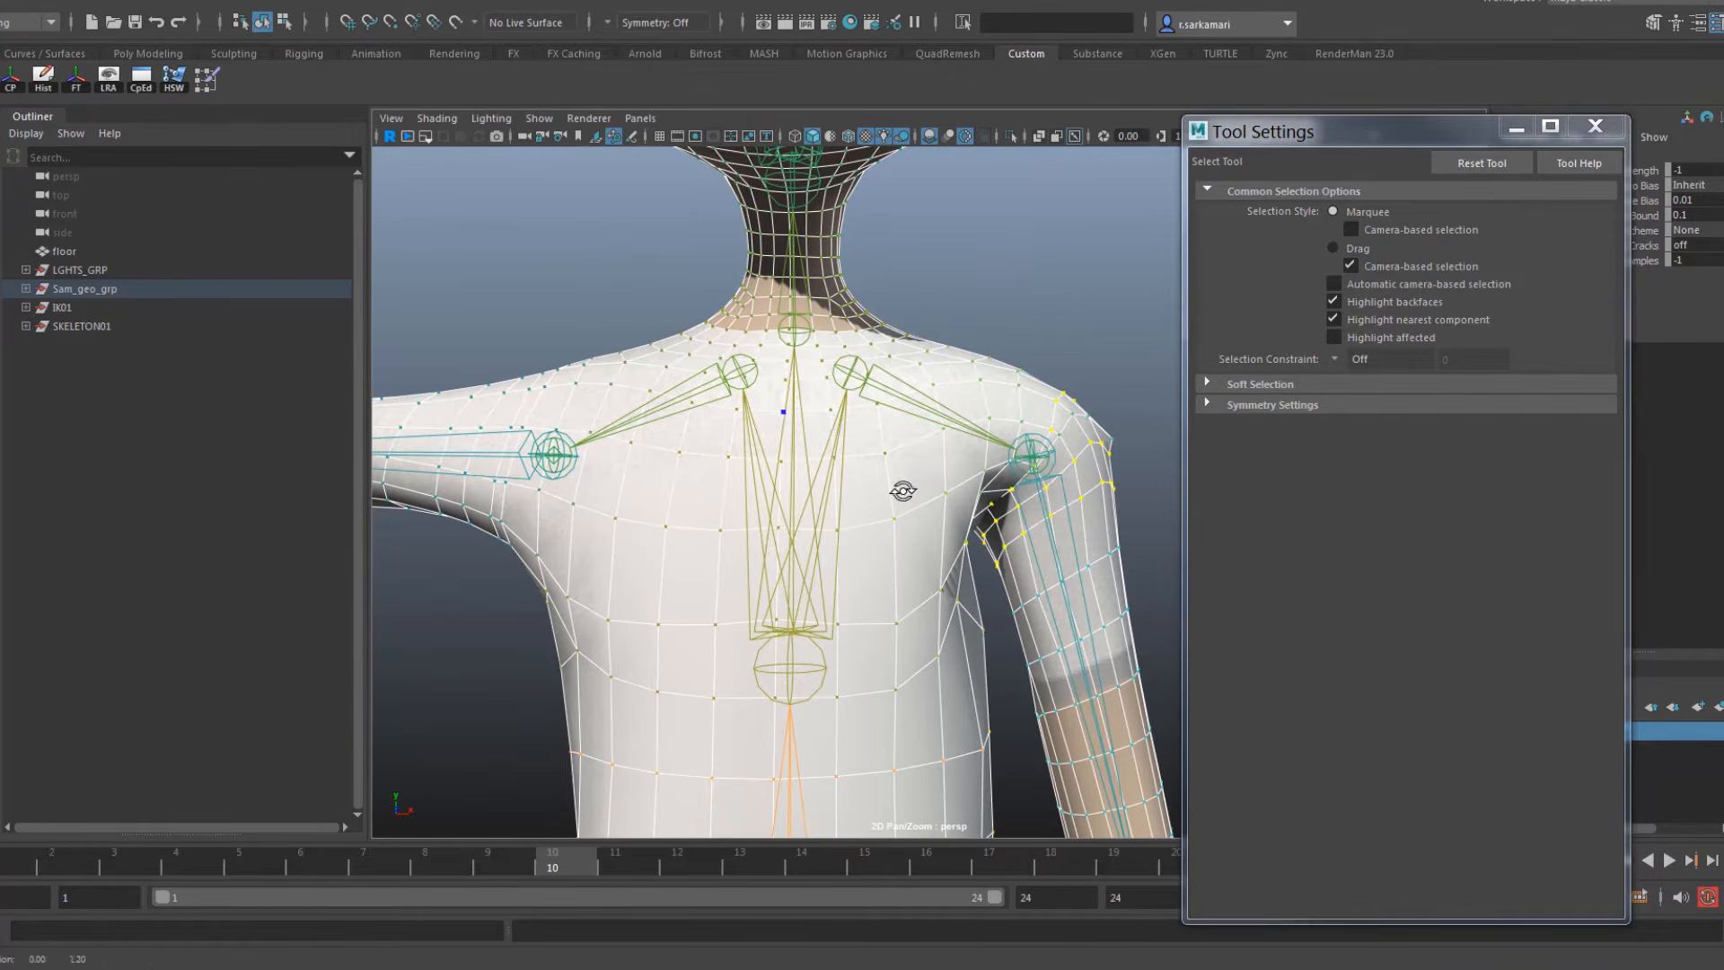
pyautogui.keyDown('alt'); pyautogui.moveTo(903, 490); pyautogui.dragTo(896, 513); pyautogui.keyUp('alt')
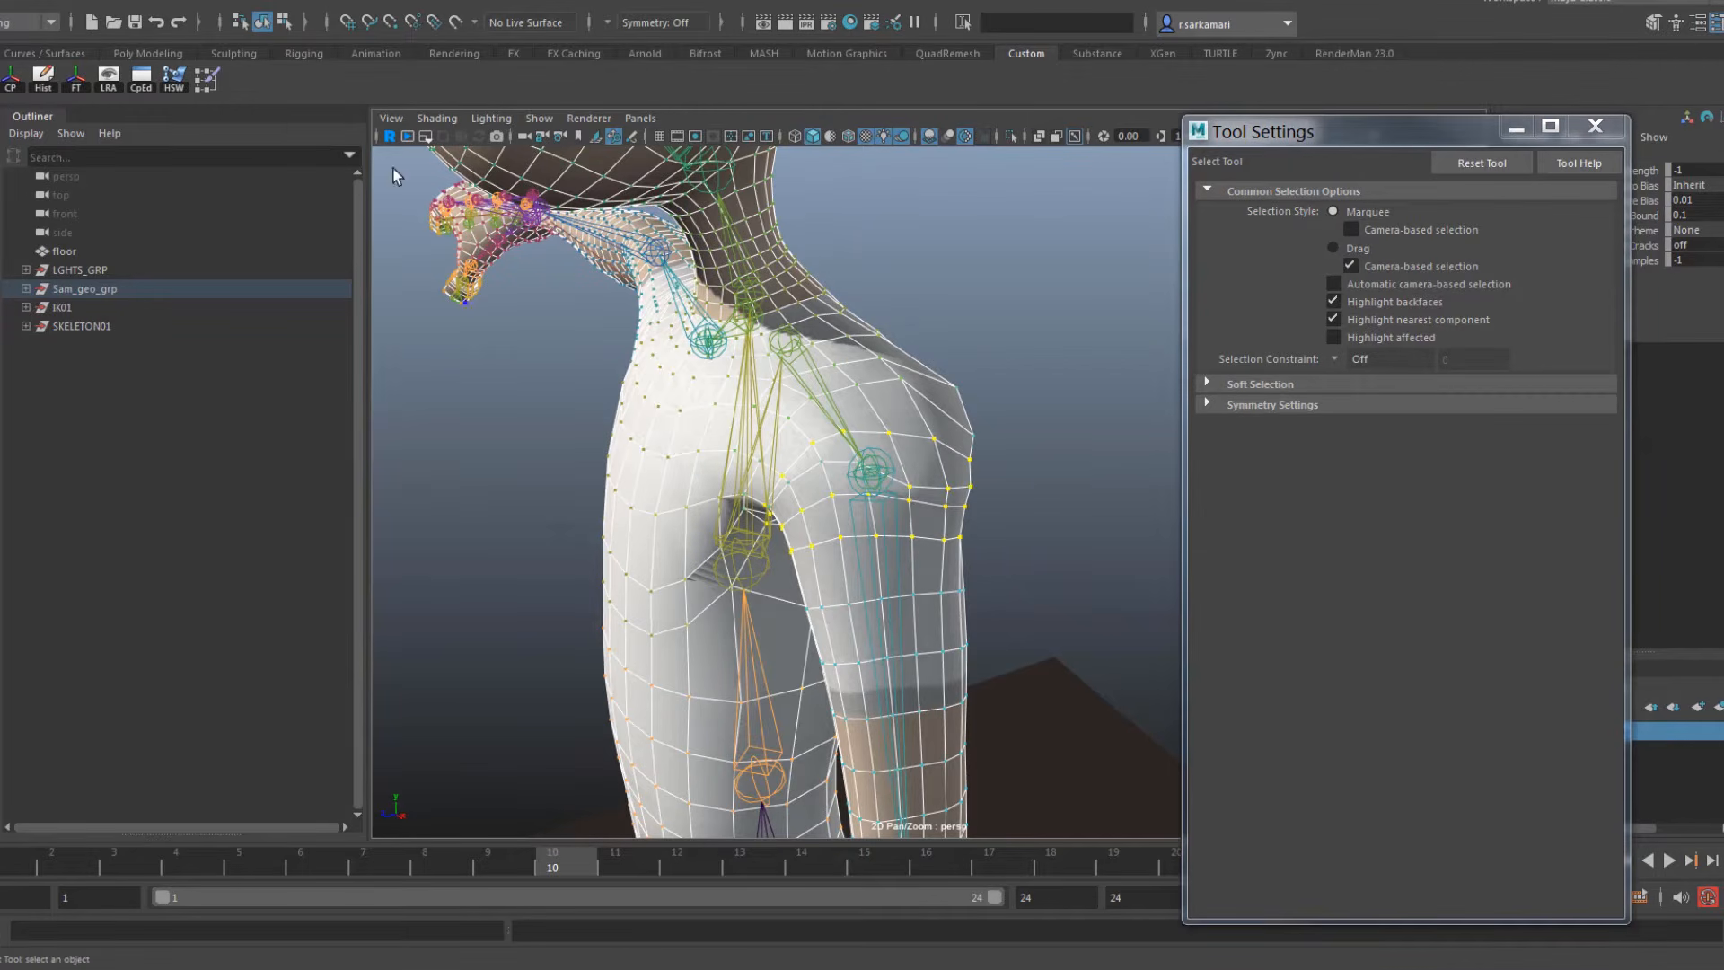
pyautogui.click(179, 82)
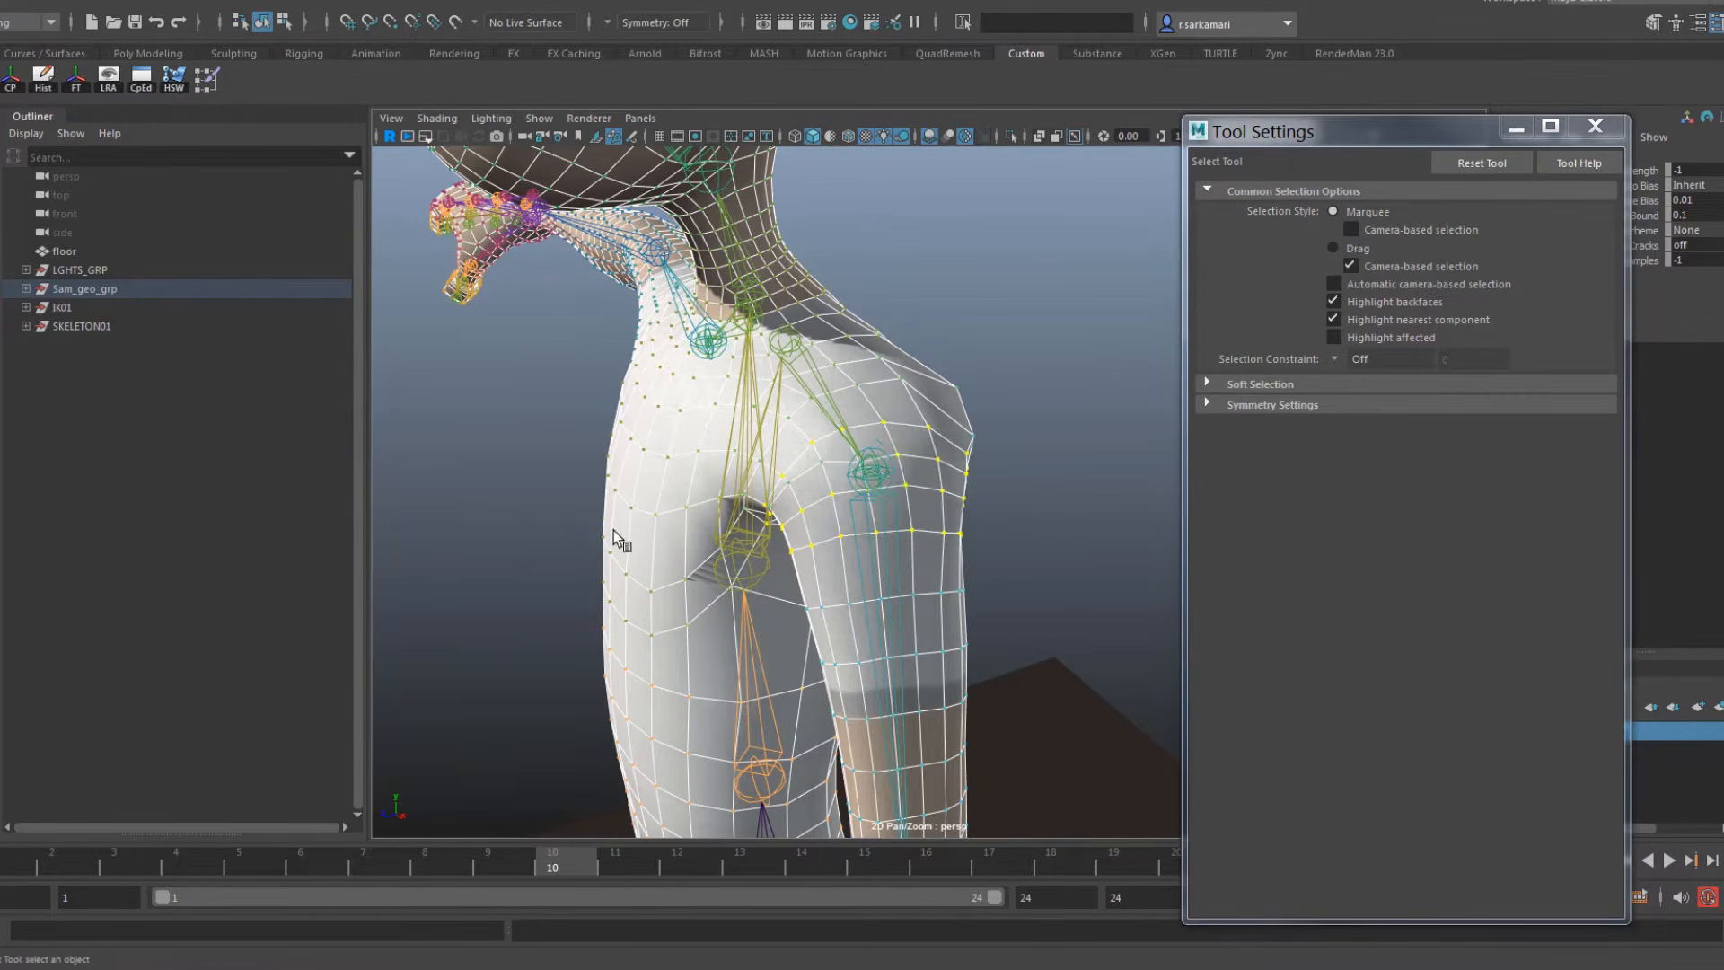
# Apply Hammer Skin Weights to selected vertices at the back and then at the front of the left armpit
pyautogui.keyDown('alt'); pyautogui.moveTo(944, 497); pyautogui.dragTo(846, 415); pyautogui.keyUp('alt')
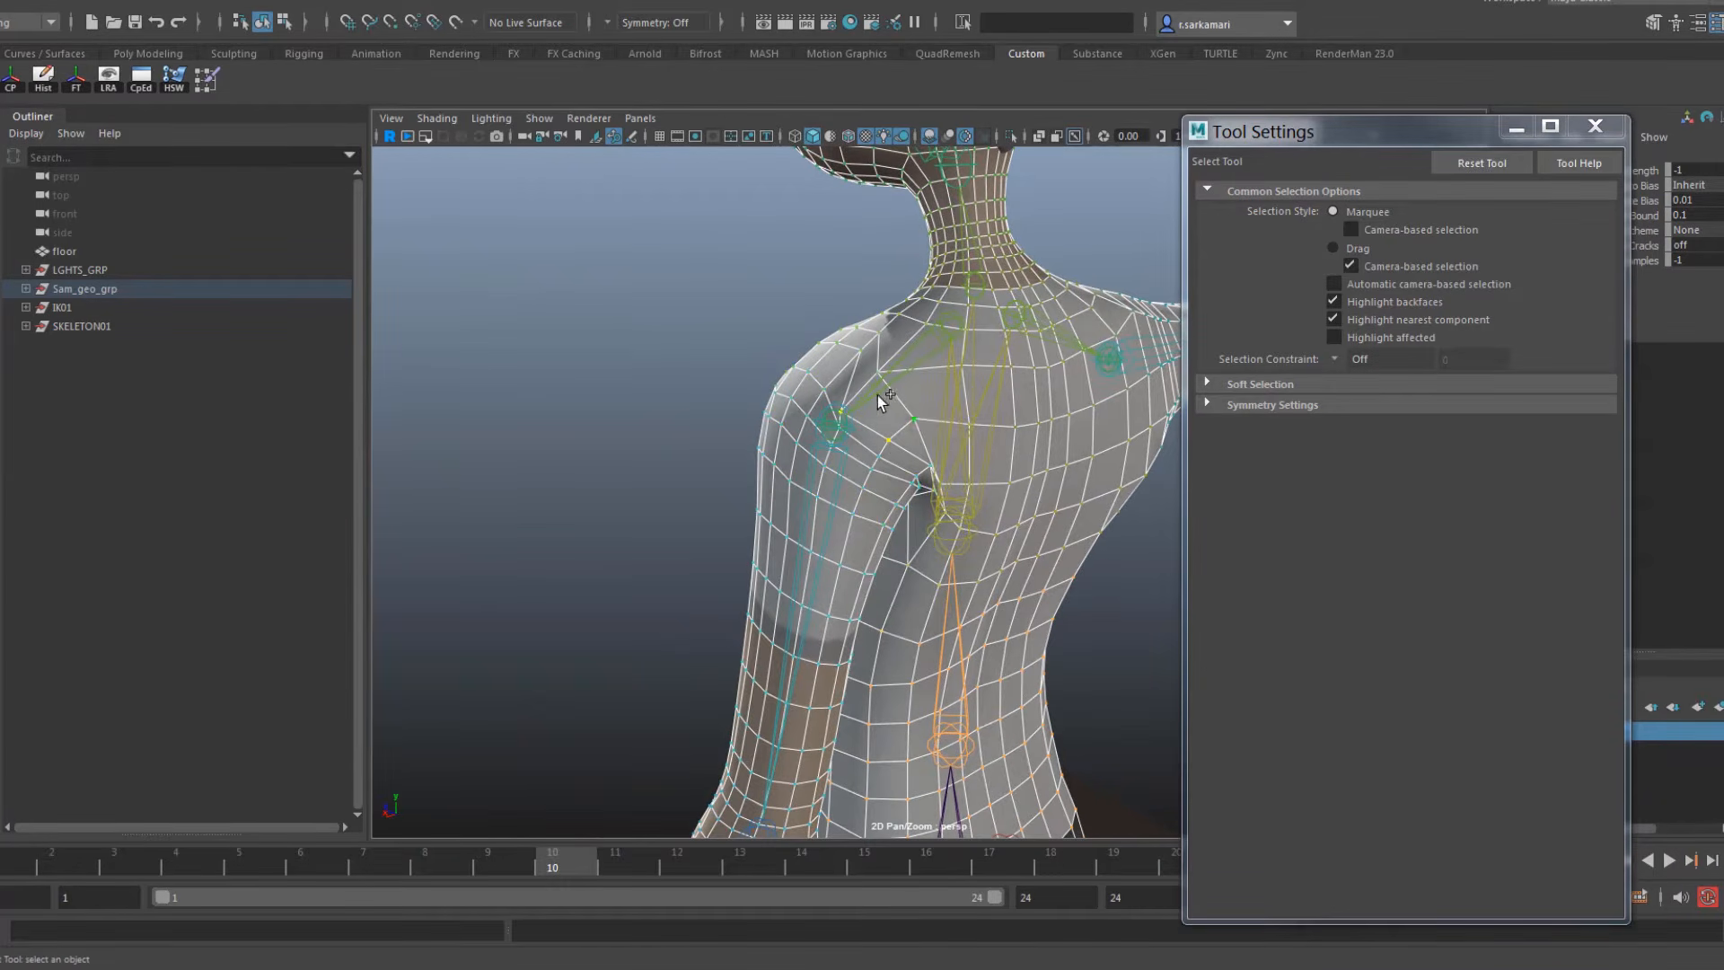
pyautogui.click(174, 80)
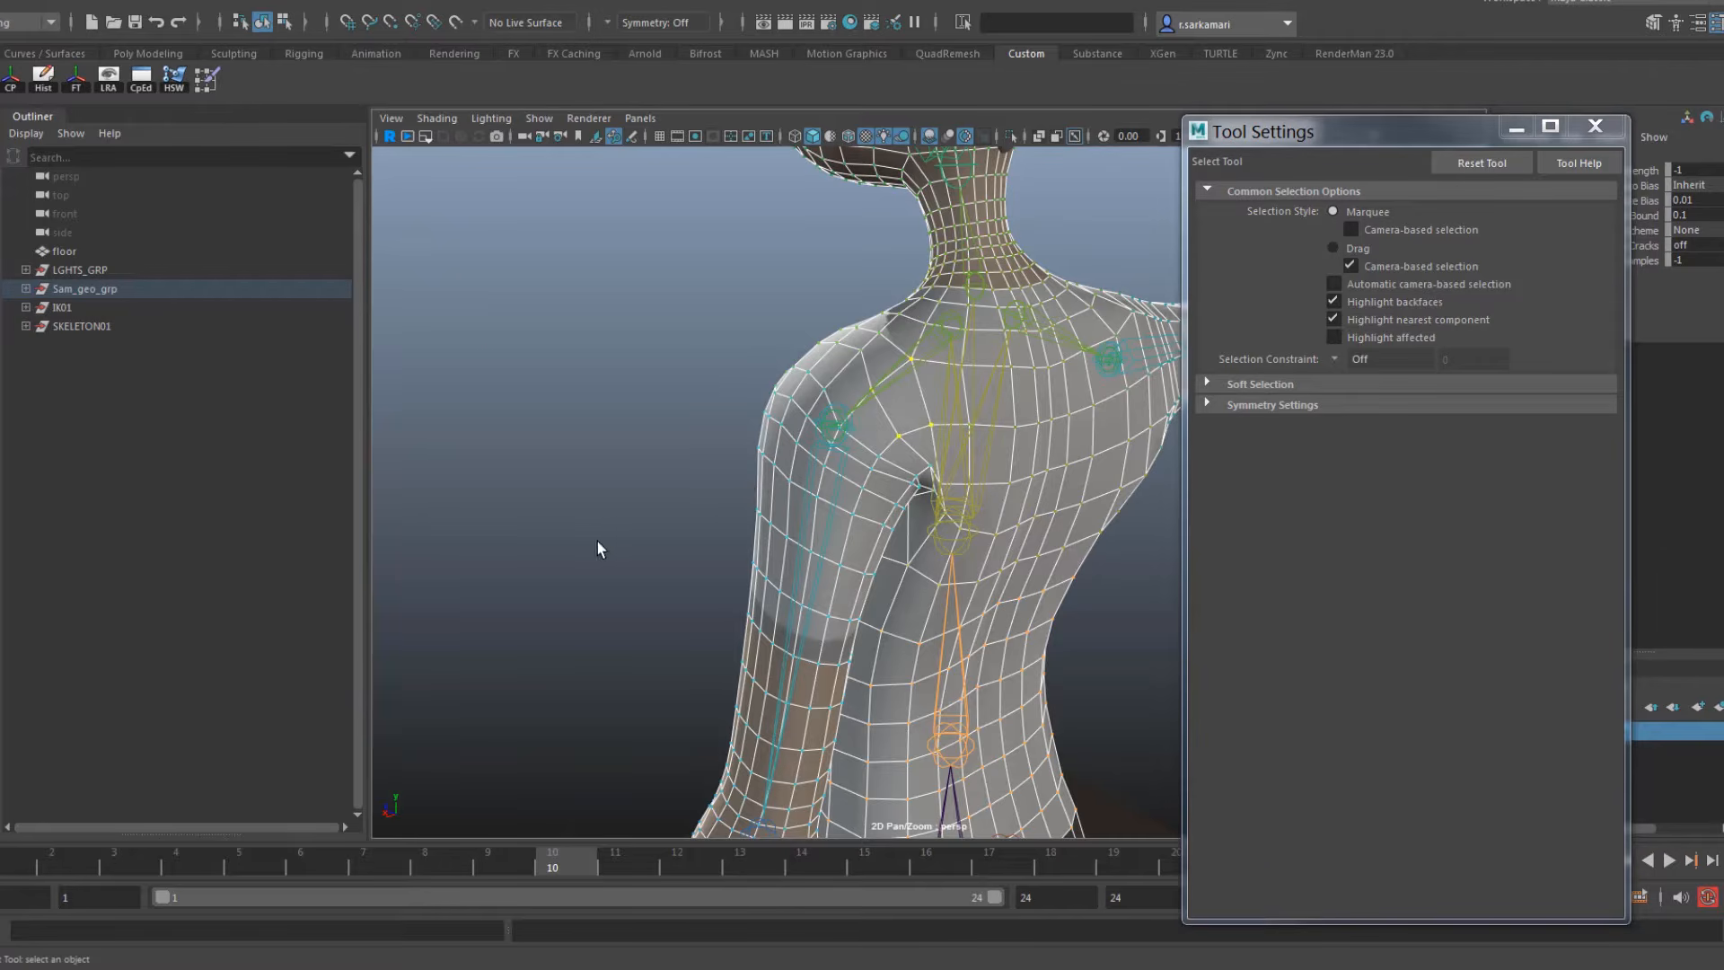
pyautogui.keyDown('alt'); pyautogui.moveTo(600, 549); pyautogui.dragTo(820, 515); pyautogui.keyUp('alt')
pyautogui.keyDown('alt'); pyautogui.moveTo(819, 515); pyautogui.dragTo(979, 628, button='right'); pyautogui.keyUp('alt')
pyautogui.keyDown('alt'); pyautogui.moveTo(979, 628); pyautogui.dragTo(985, 550, button='middle'); pyautogui.keyUp('alt')
pyautogui.keyDown('alt'); pyautogui.moveTo(985, 550); pyautogui.dragTo(940, 548); pyautogui.keyUp('alt')
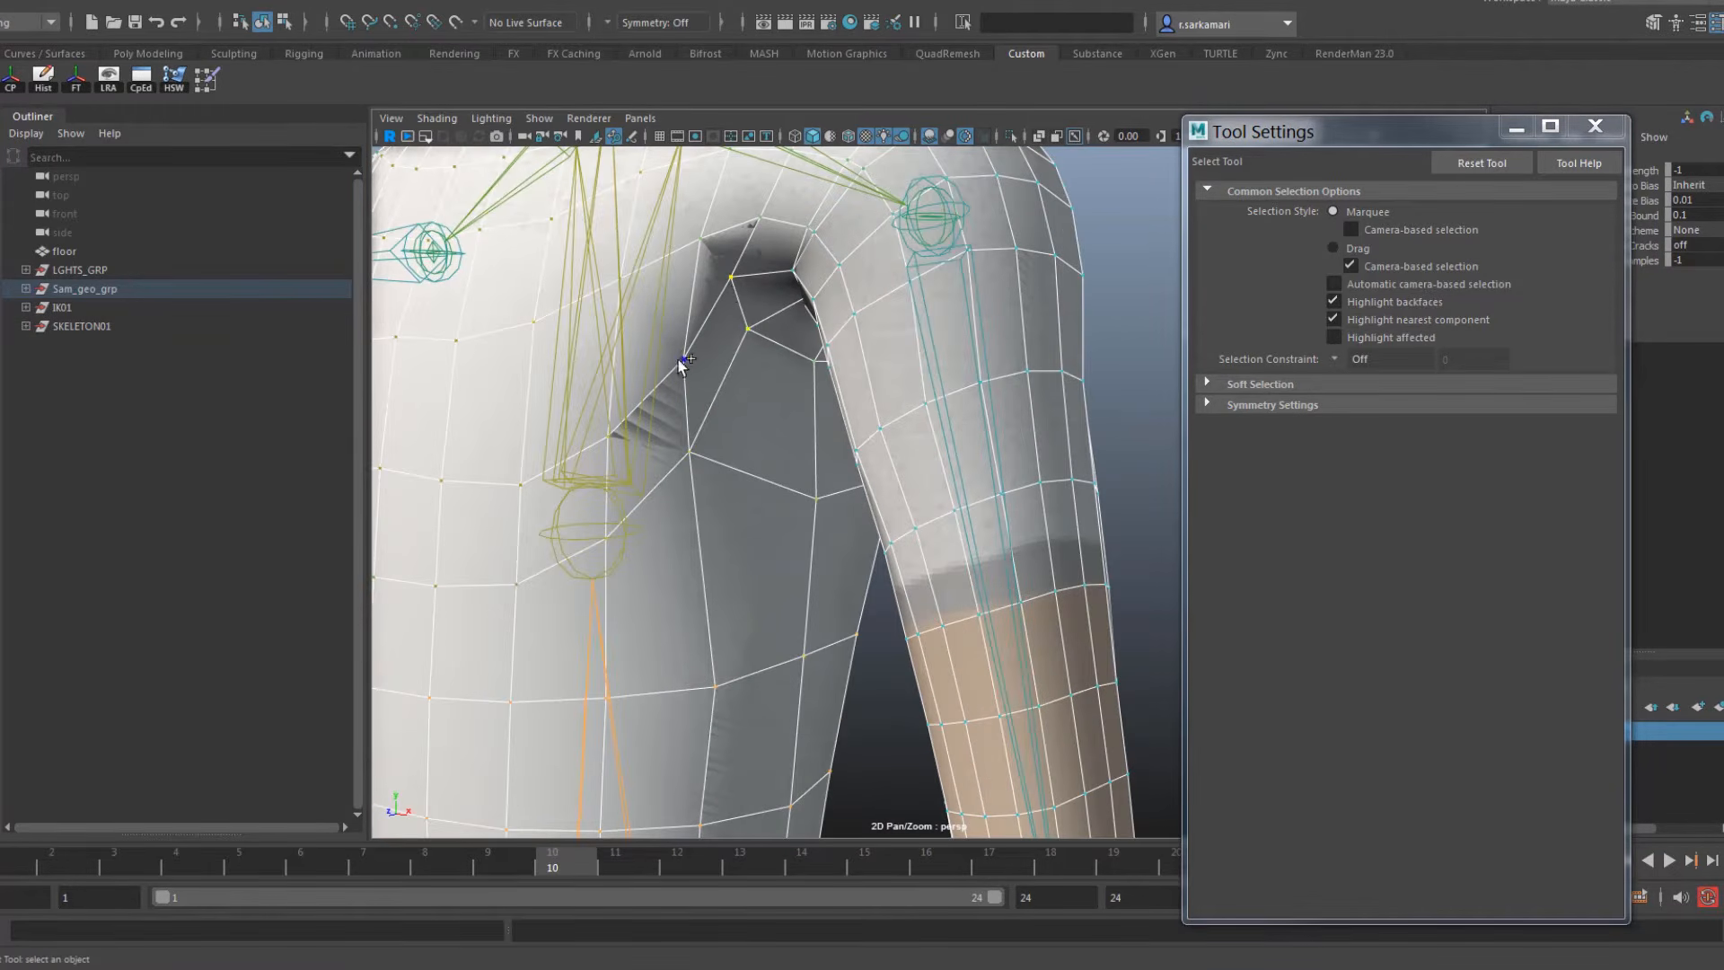
pyautogui.click(175, 79)
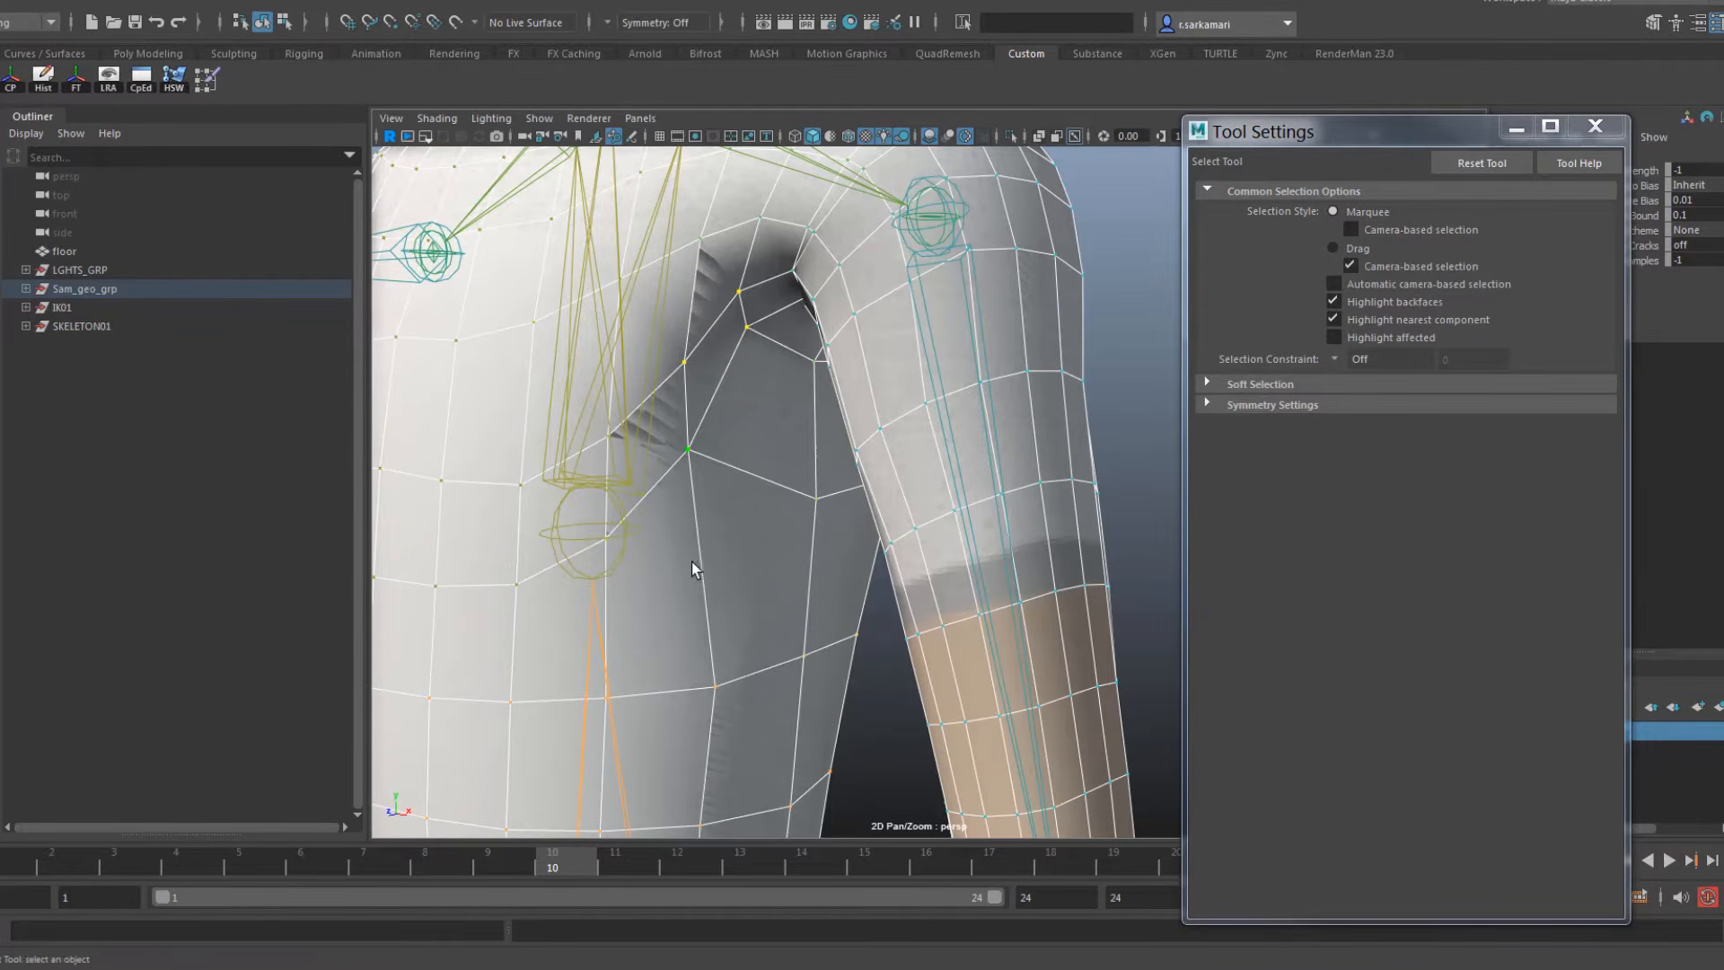
# Open the Component Editor for the four vertices at the front armpit fold and set their jnt_l_clavicle01 weights to 0.1
pyautogui.moveTo(692, 562)
pyautogui.keyDown('alt'); pyautogui.mouseDown()
pyautogui.moveTo(719, 565)
pyautogui.moveTo(688, 548)
pyautogui.mouseUp(); pyautogui.keyUp('alt')
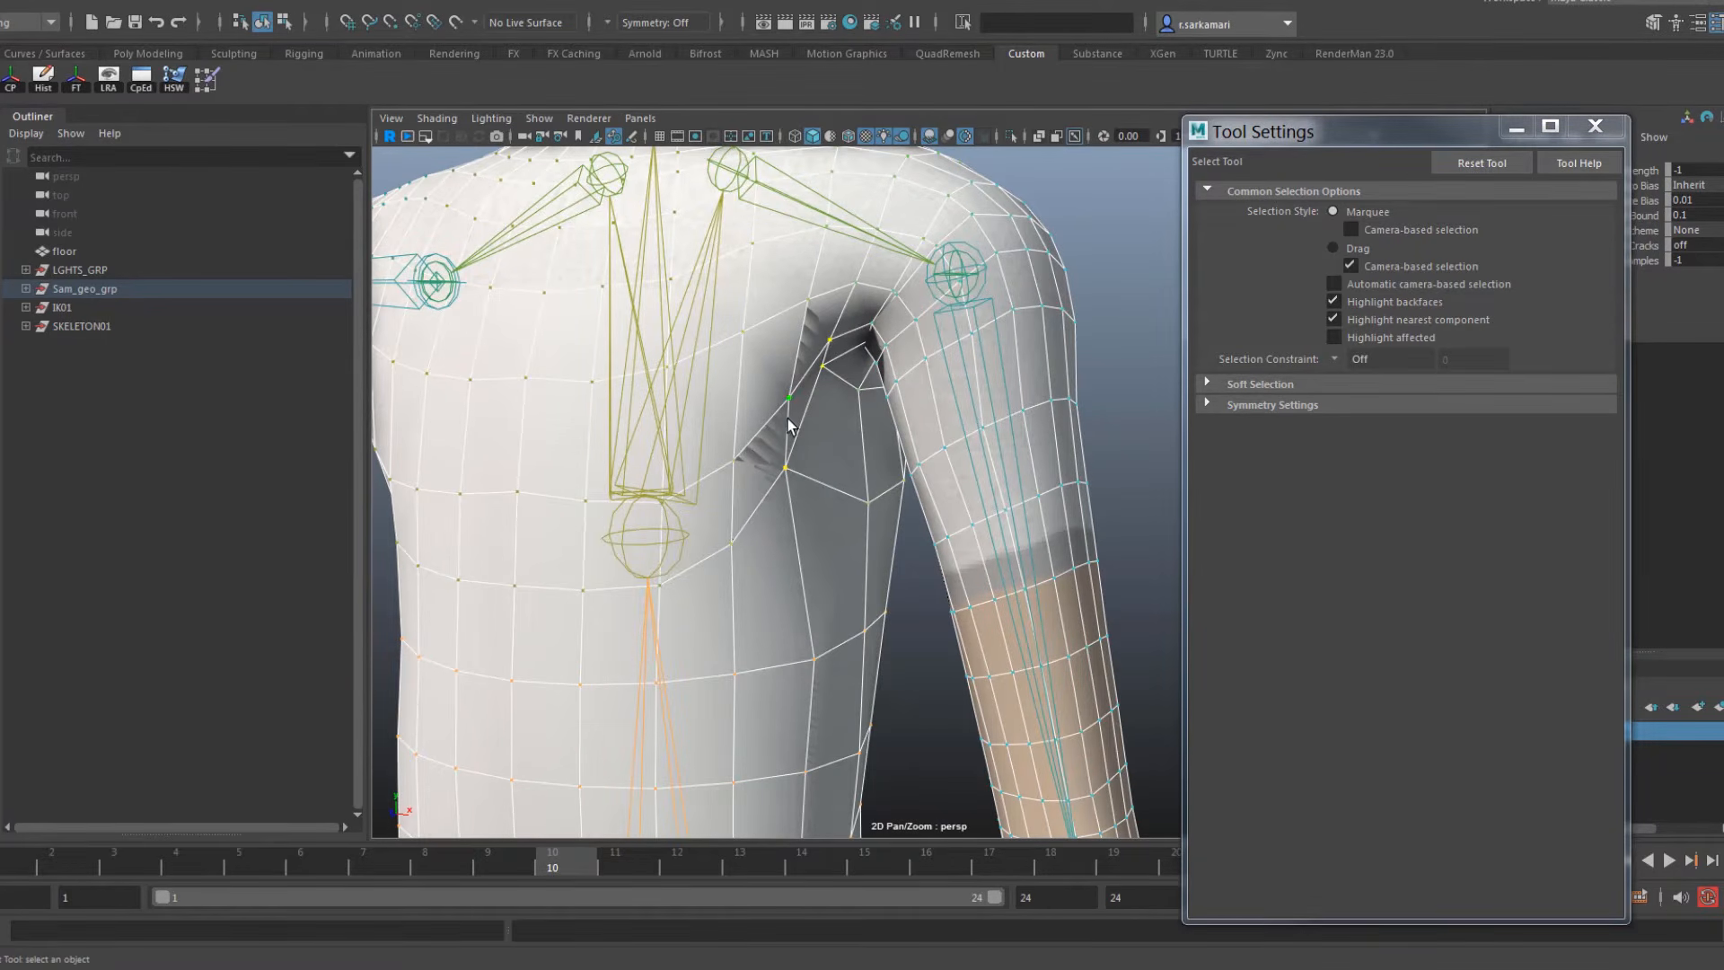
pyautogui.click(141, 79)
pyautogui.moveTo(720, 237); pyautogui.dragTo(953, 571)
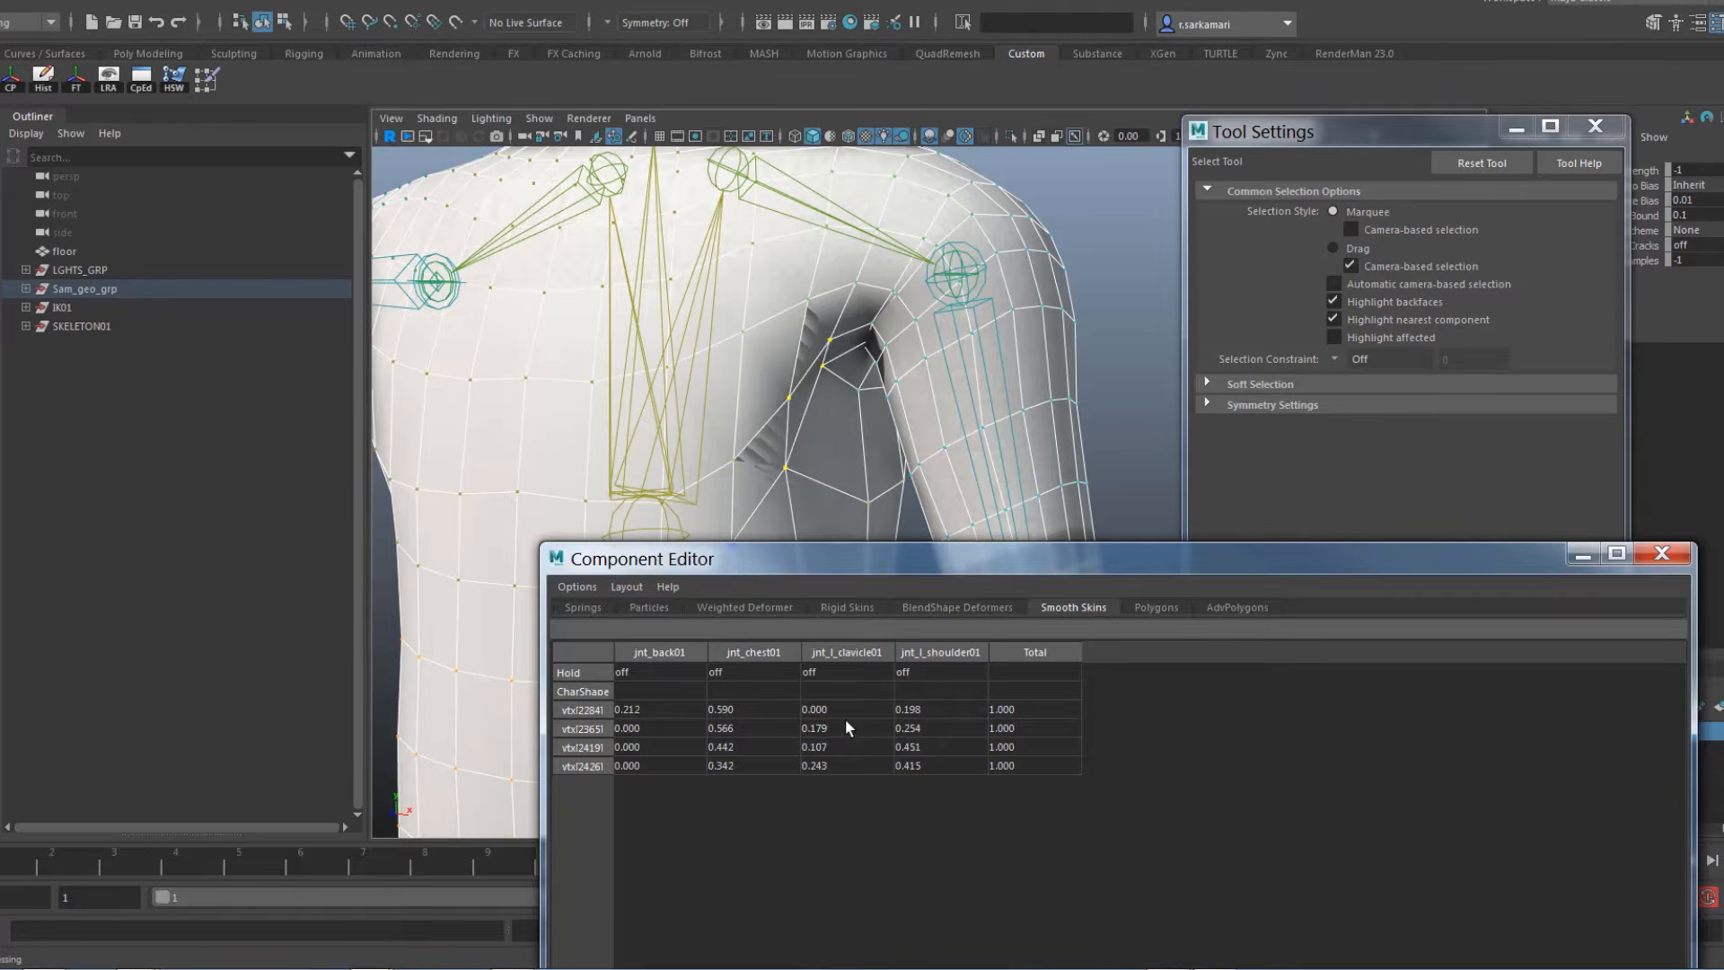
pyautogui.moveTo(844, 716); pyautogui.dragTo(846, 763)
pyautogui.write('0.1')
pyautogui.press('Return')
# Set the jnt_chest01 weights of the four armpit vertices to 0.6, then raise them to 0.7
pyautogui.keyDown('alt'); pyautogui.moveTo(744, 448); pyautogui.dragTo(835, 293); pyautogui.keyUp('alt')
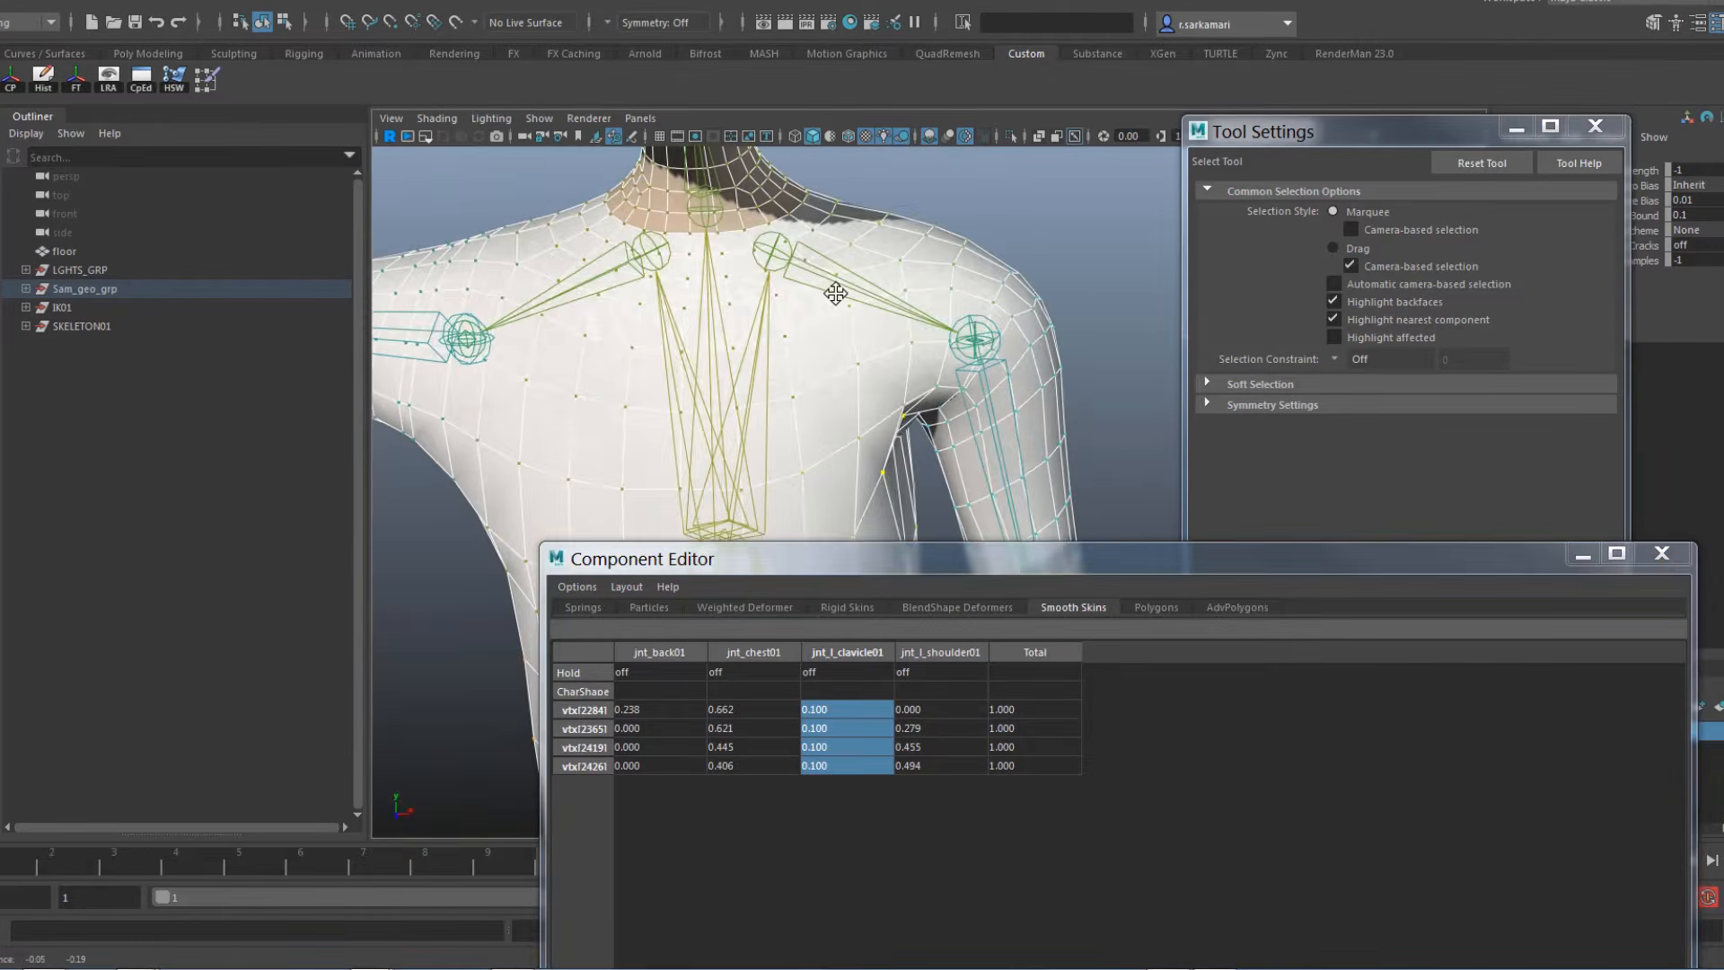
pyautogui.keyDown('alt'); pyautogui.moveTo(835, 292); pyautogui.dragTo(867, 182, button='middle'); pyautogui.keyUp('alt')
pyautogui.moveTo(740, 709); pyautogui.dragTo(740, 763)
pyautogui.write('0.6')
pyautogui.press('Return')
pyautogui.write('0.7')
pyautogui.press('Return')
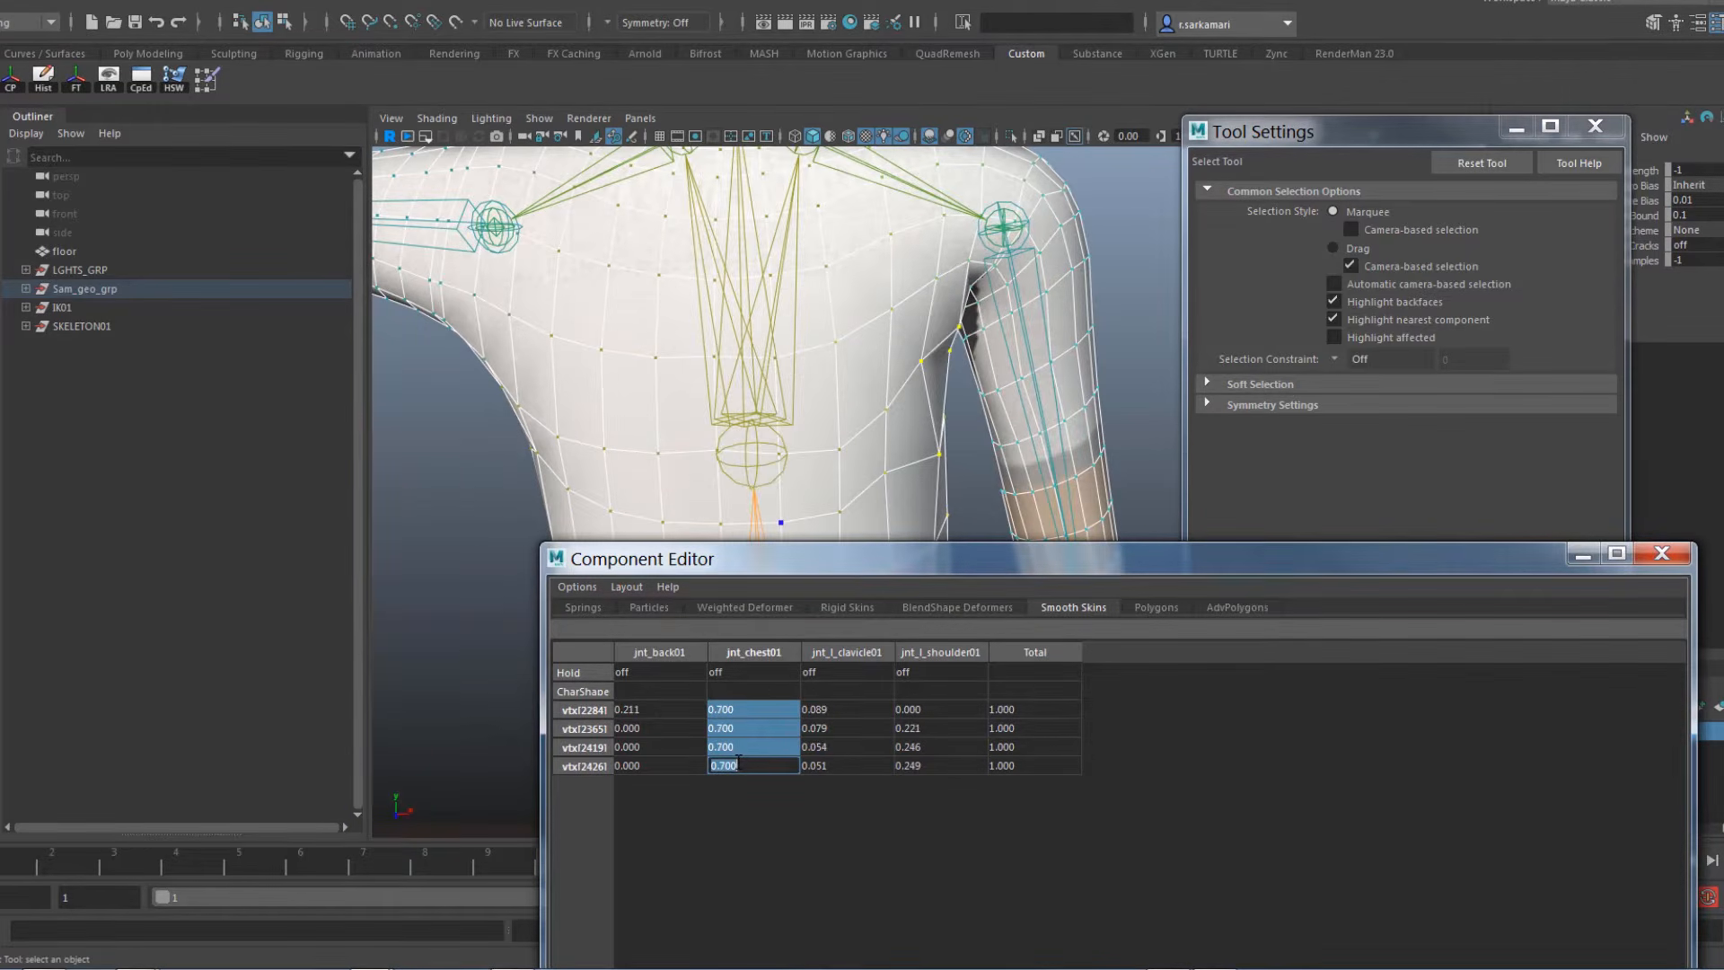
# Set the four armpit vertices' jnt_back01 weights to 0 and their jnt_l_shoulder01 weights to 0.2
pyautogui.moveTo(633, 702); pyautogui.dragTo(638, 769)
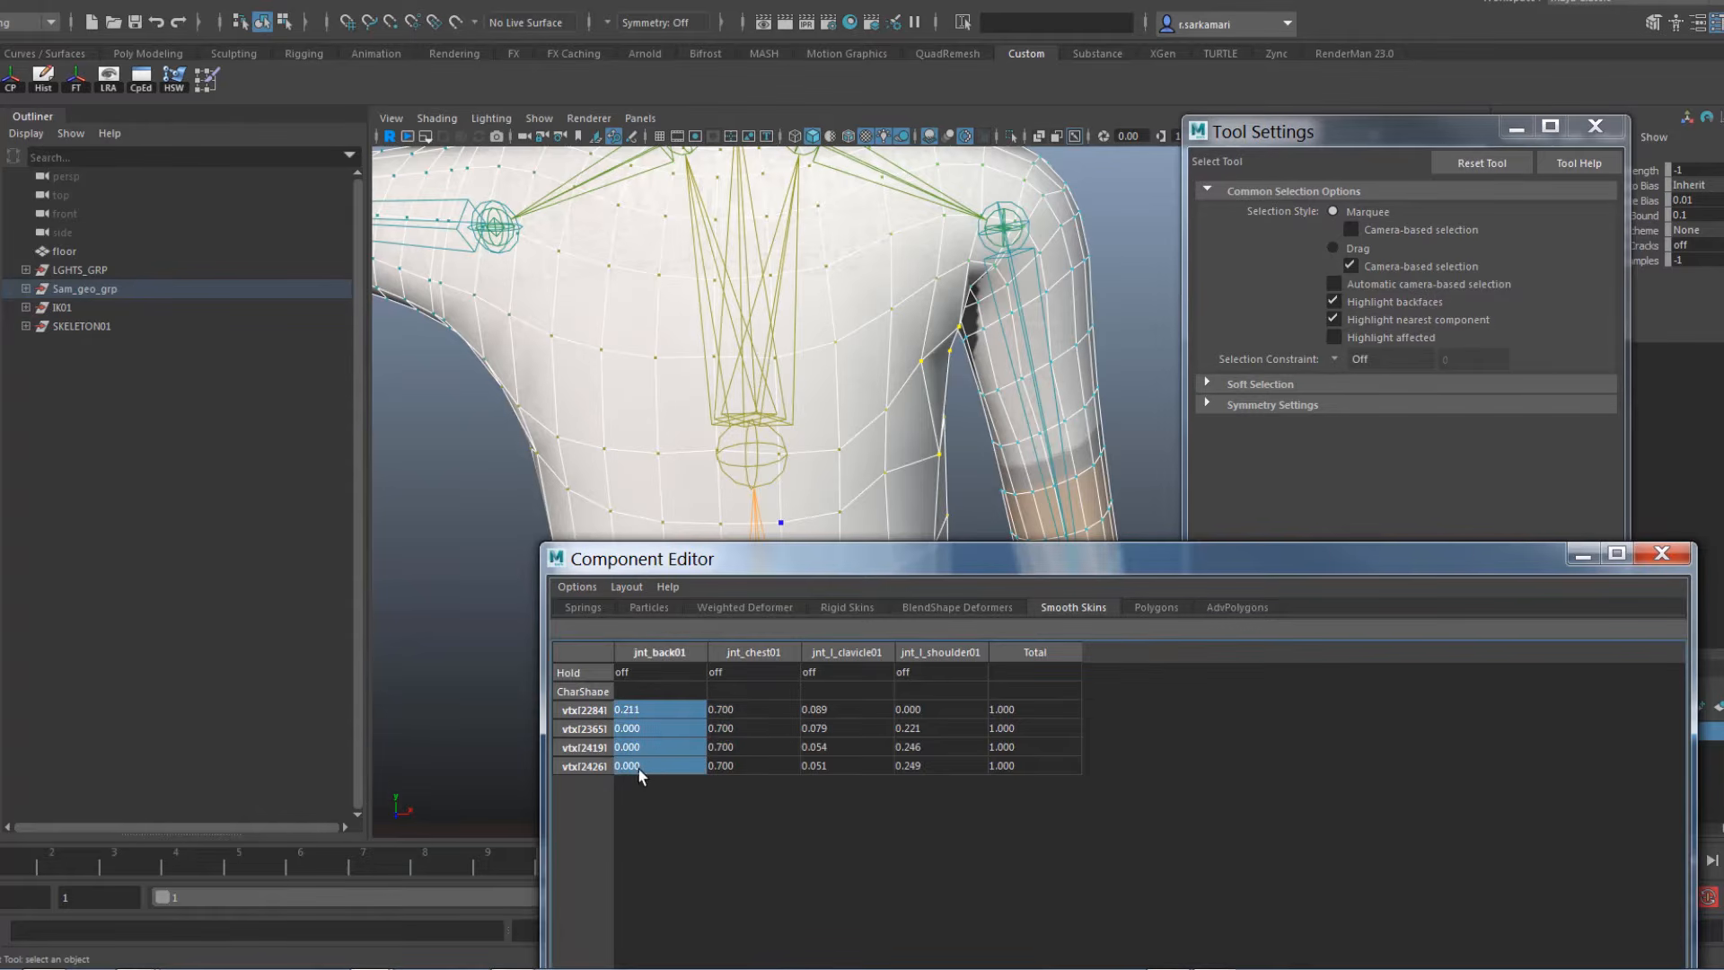
pyautogui.write('0')
pyautogui.press('Return')
pyautogui.moveTo(839, 710); pyautogui.dragTo(835, 769)
pyautogui.write('0.2')
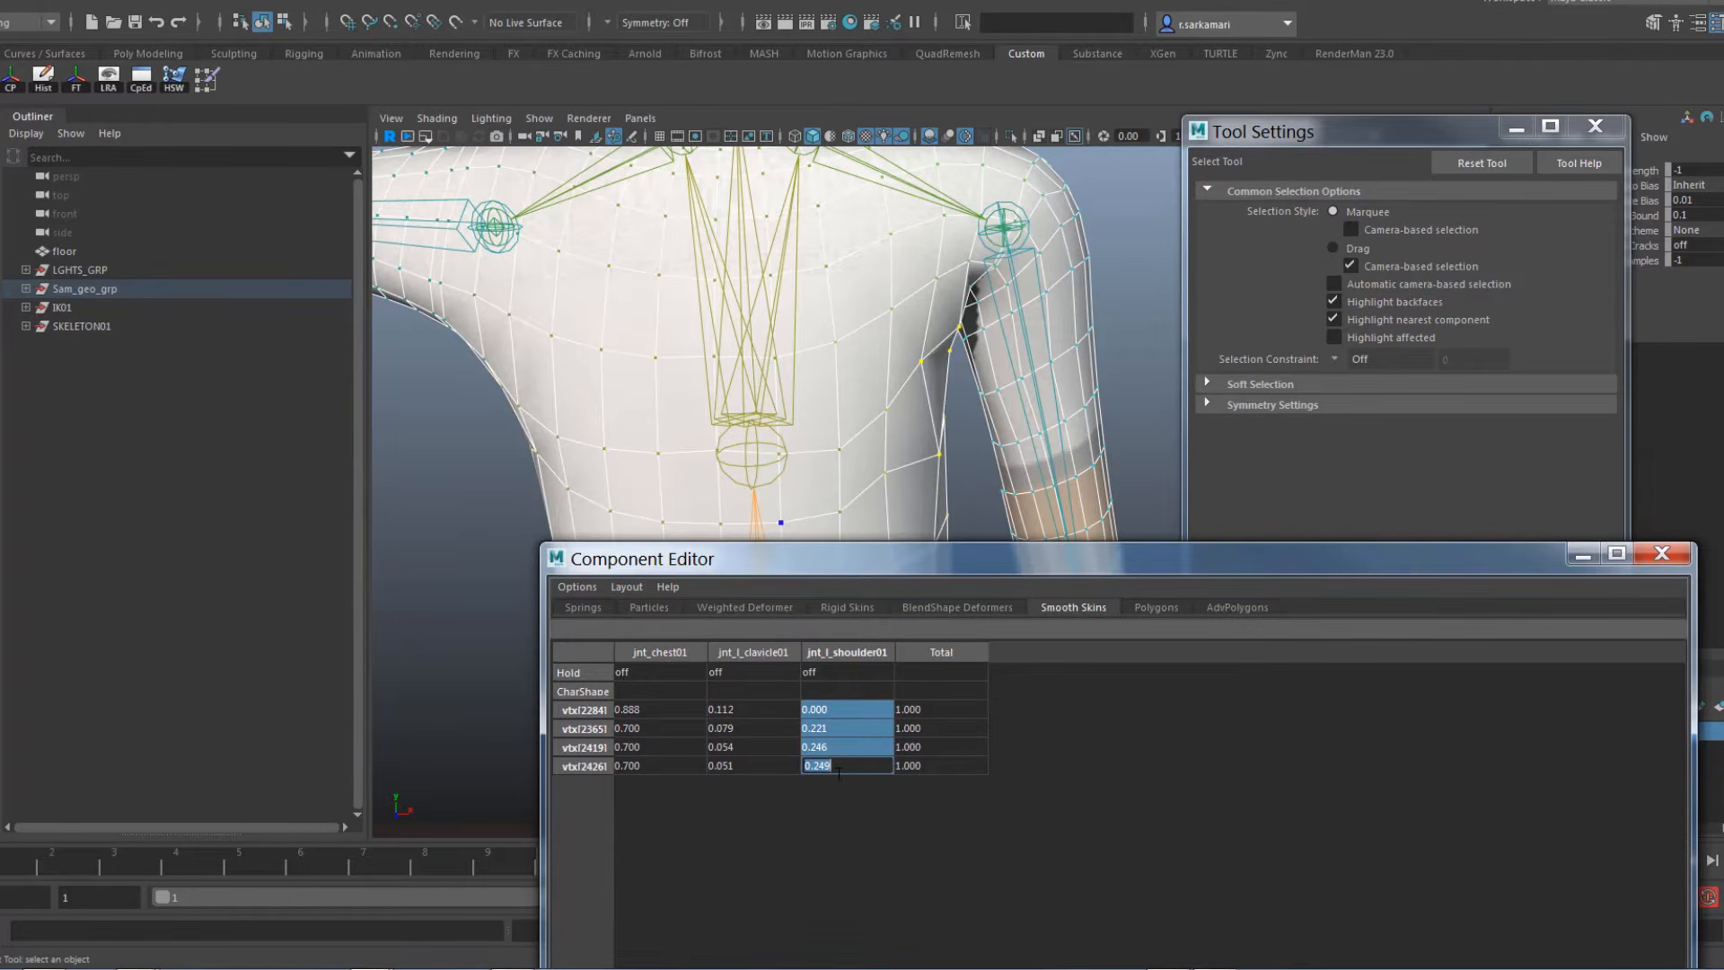
pyautogui.press('Return')
# Select vtx[2284] below the left armpit and set its jnt_l_shoulder01 weight to 0.1
pyautogui.click(908, 407)
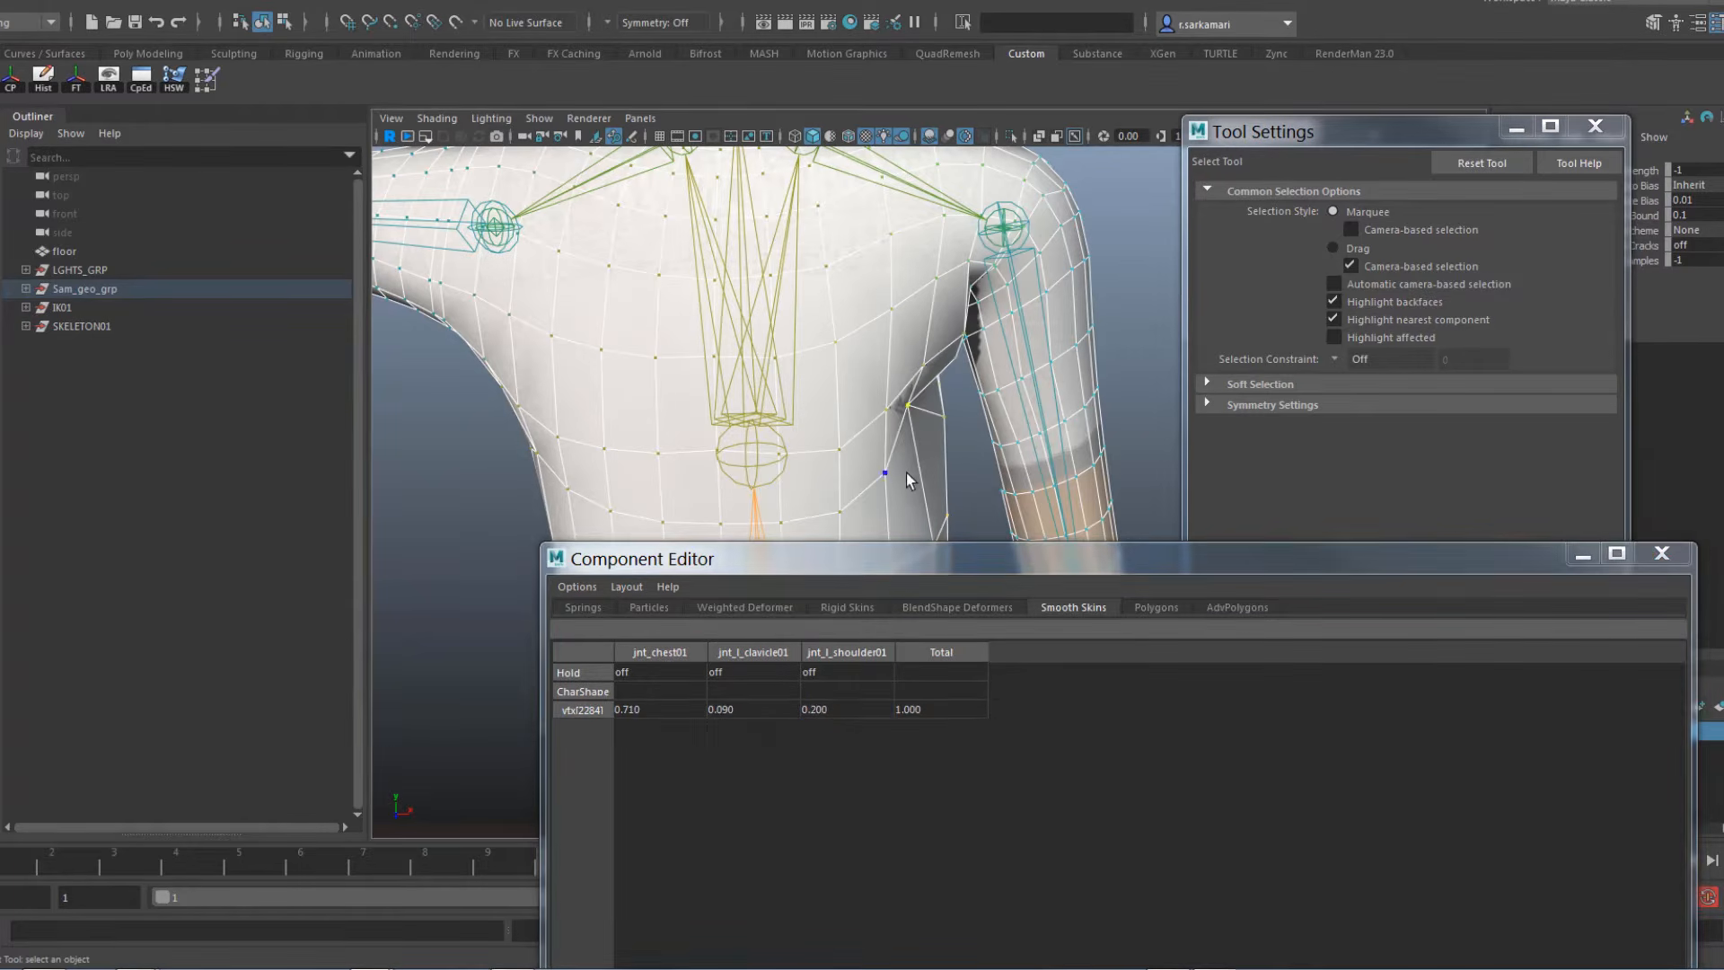
pyautogui.click(842, 708)
pyautogui.write('0.1')
pyautogui.press('Return')
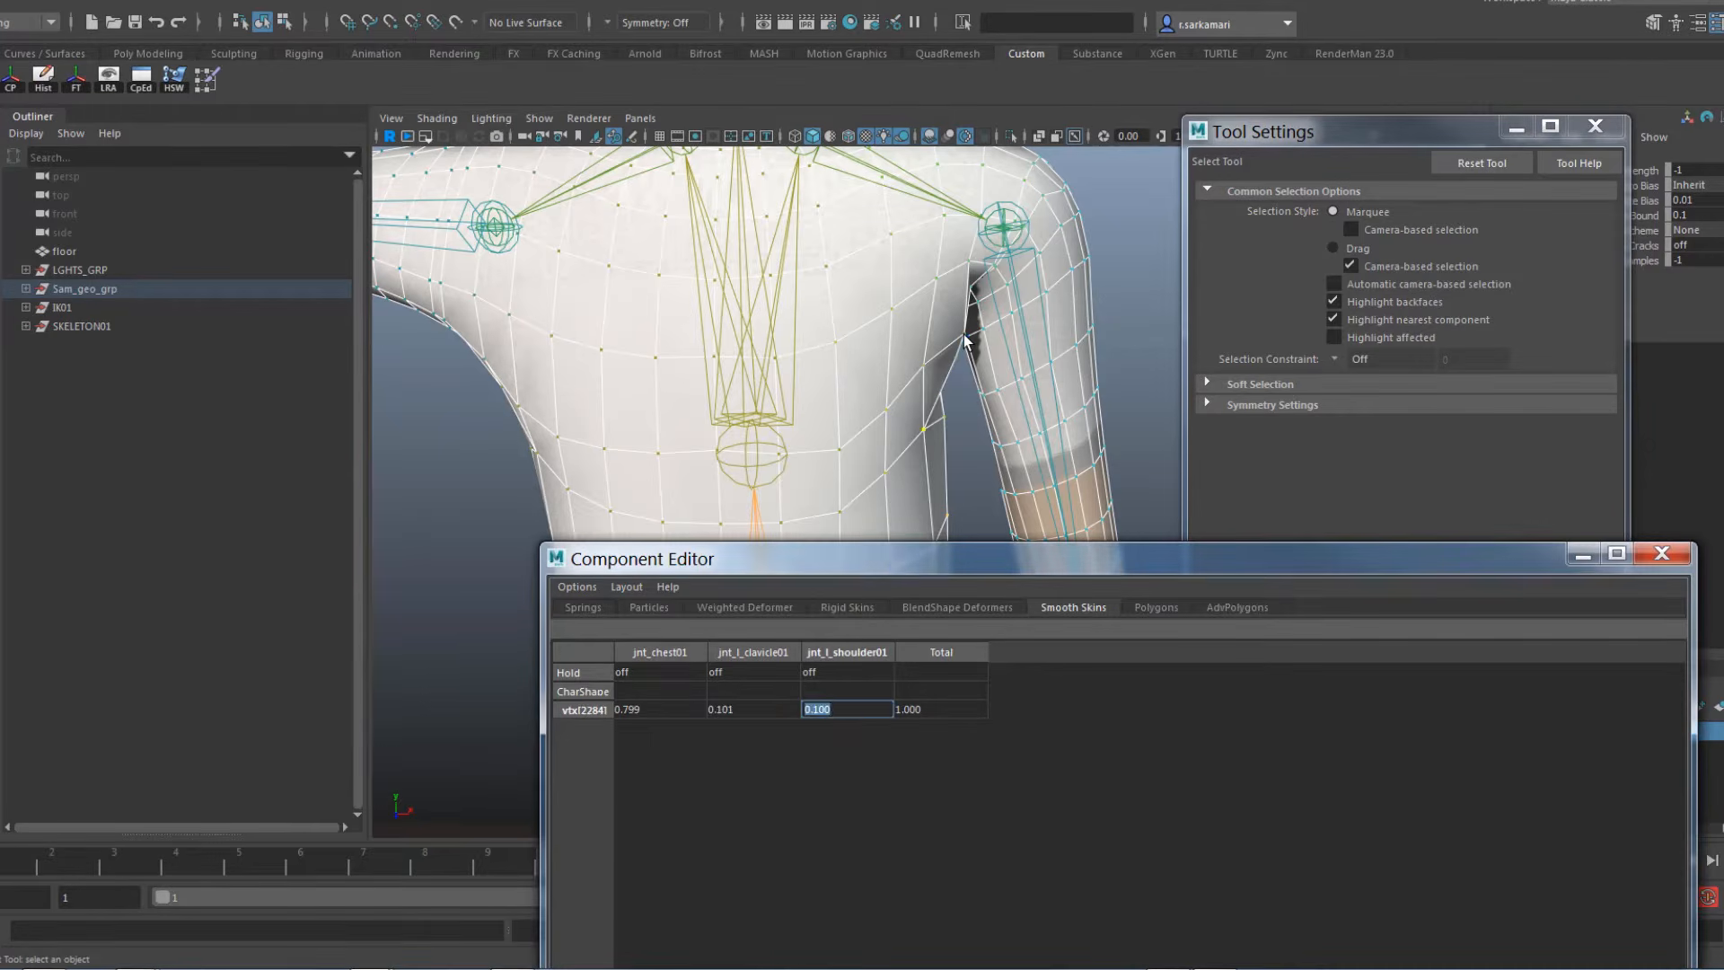
# Set the jnt_chest01 weight of vtx[2426] at the left armpit to 0.8, then to 0.9
pyautogui.click(839, 511)
pyautogui.click(729, 709)
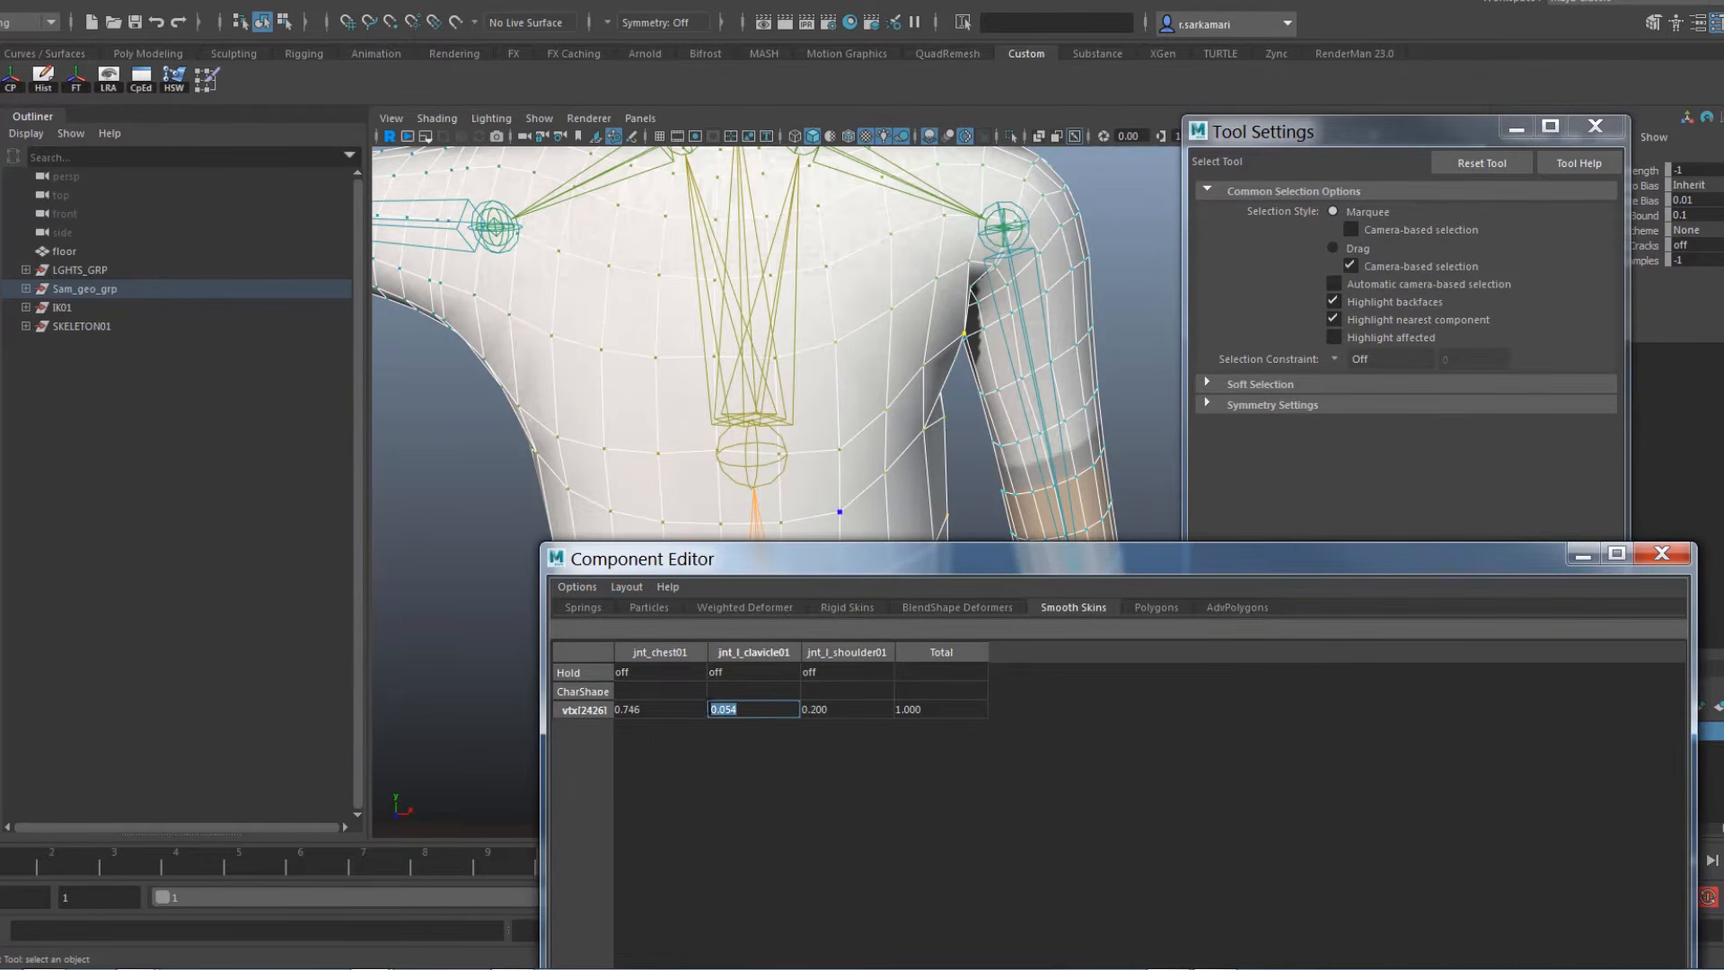
pyautogui.click(658, 709)
pyautogui.write('0.8')
pyautogui.press('Return')
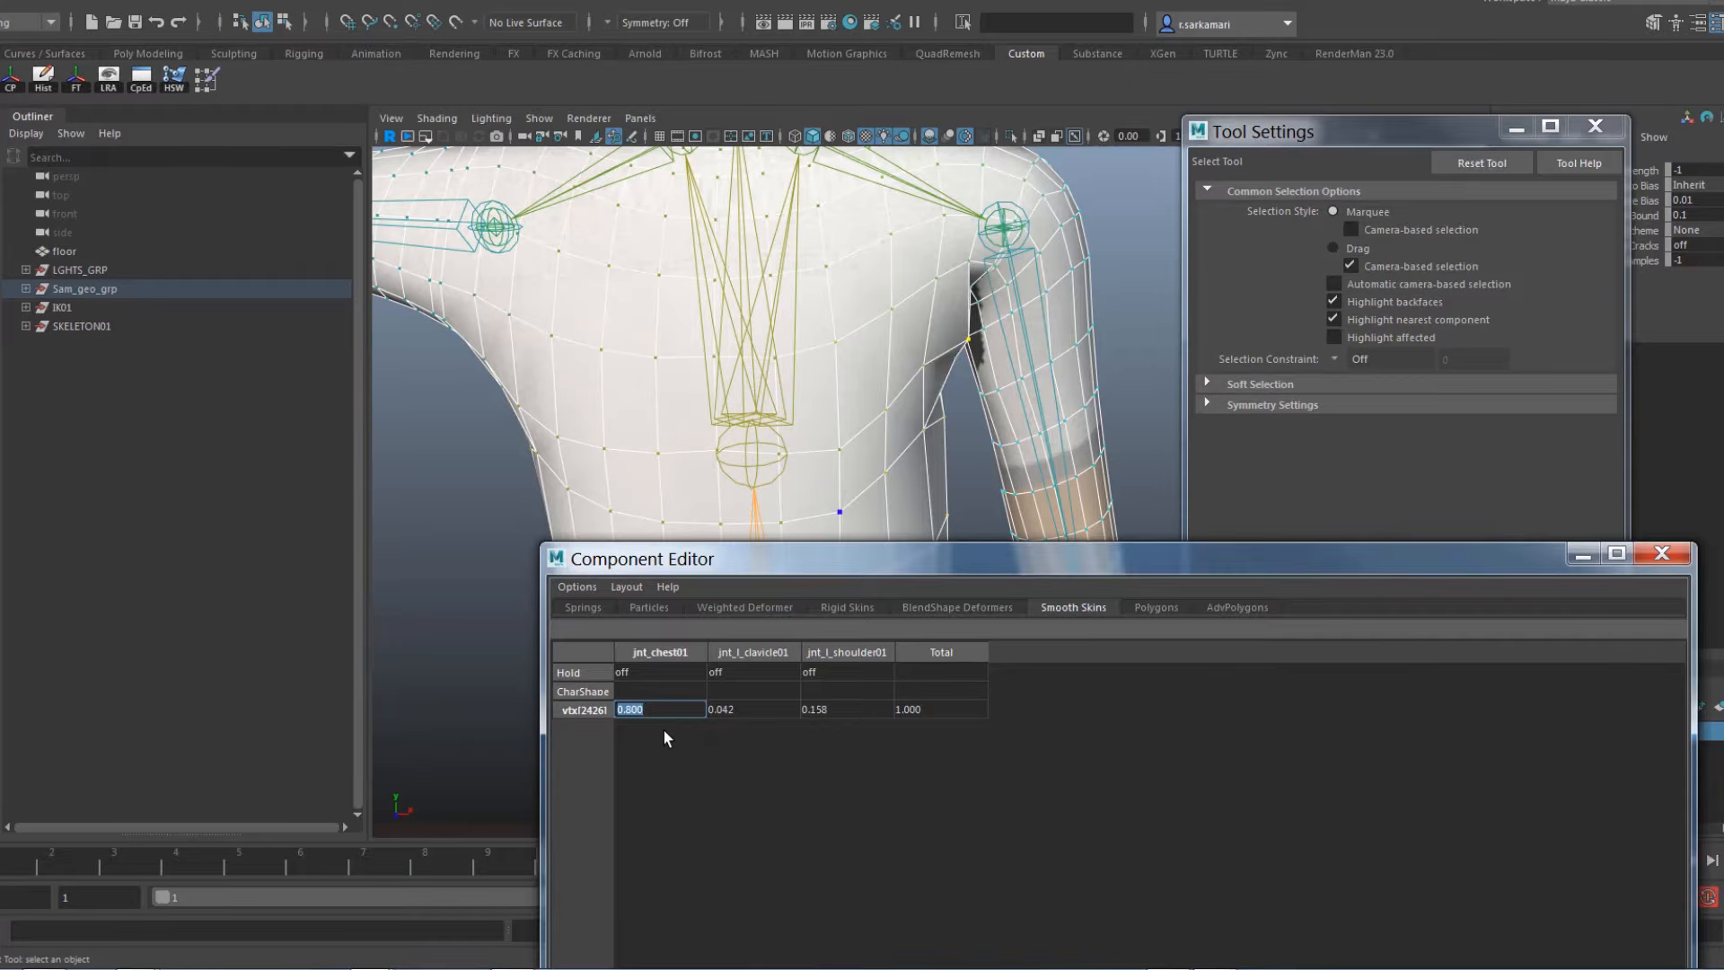
pyautogui.write('0.9')
pyautogui.press('Return')
# Select vtx[2419] at the left armpit and set its jnt_chest01 weight to 0.6, then to 0.65
pyautogui.click(943, 387)
pyautogui.click(665, 708)
pyautogui.write('0.6')
pyautogui.press('Return')
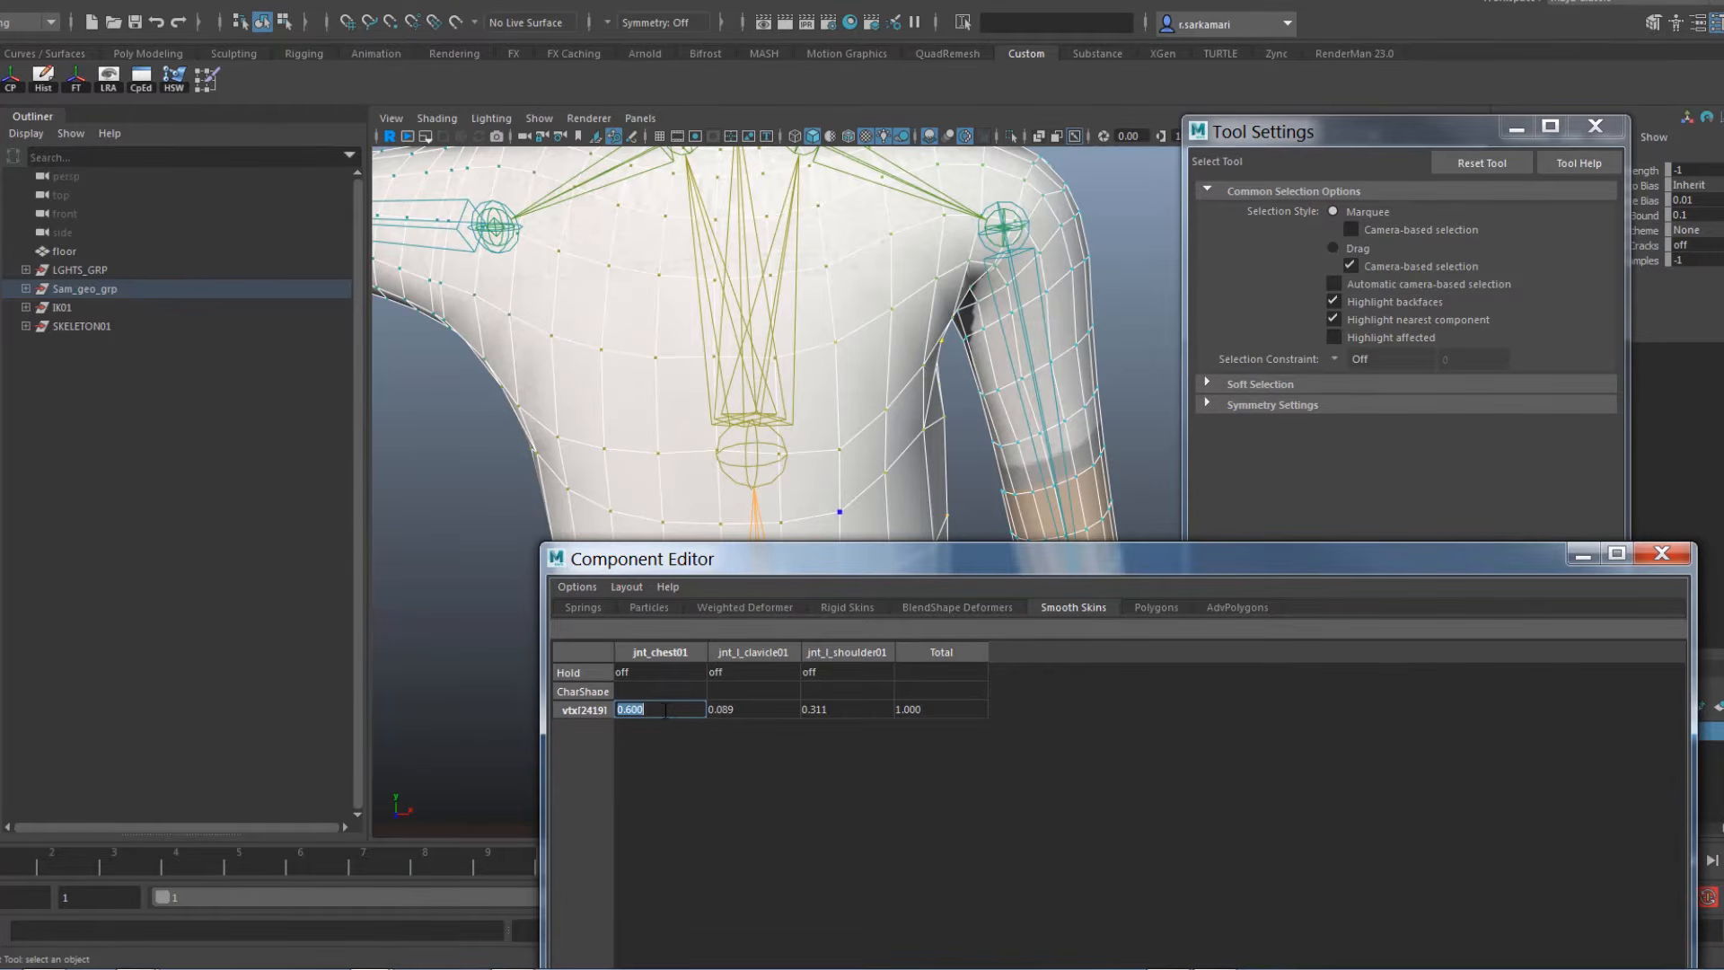
pyautogui.write('.65')
pyautogui.press('Return')
# Set the jnt_chest01 weight of vtx[2426] at the left armpit fold to 0.6
pyautogui.keyDown('alt'); pyautogui.moveTo(835, 494); pyautogui.dragTo(764, 368); pyautogui.keyUp('alt')
pyautogui.click(914, 356)
pyautogui.click(656, 708)
pyautogui.write('.6')
pyautogui.press('Return')
pyautogui.keyDown('alt'); pyautogui.moveTo(790, 478); pyautogui.dragTo(772, 519); pyautogui.keyUp('alt')
pyautogui.scroll(2, 880, 314)
pyautogui.click(886, 306)
pyautogui.keyDown('alt'); pyautogui.moveTo(753, 421); pyautogui.dragTo(804, 446); pyautogui.keyUp('alt')
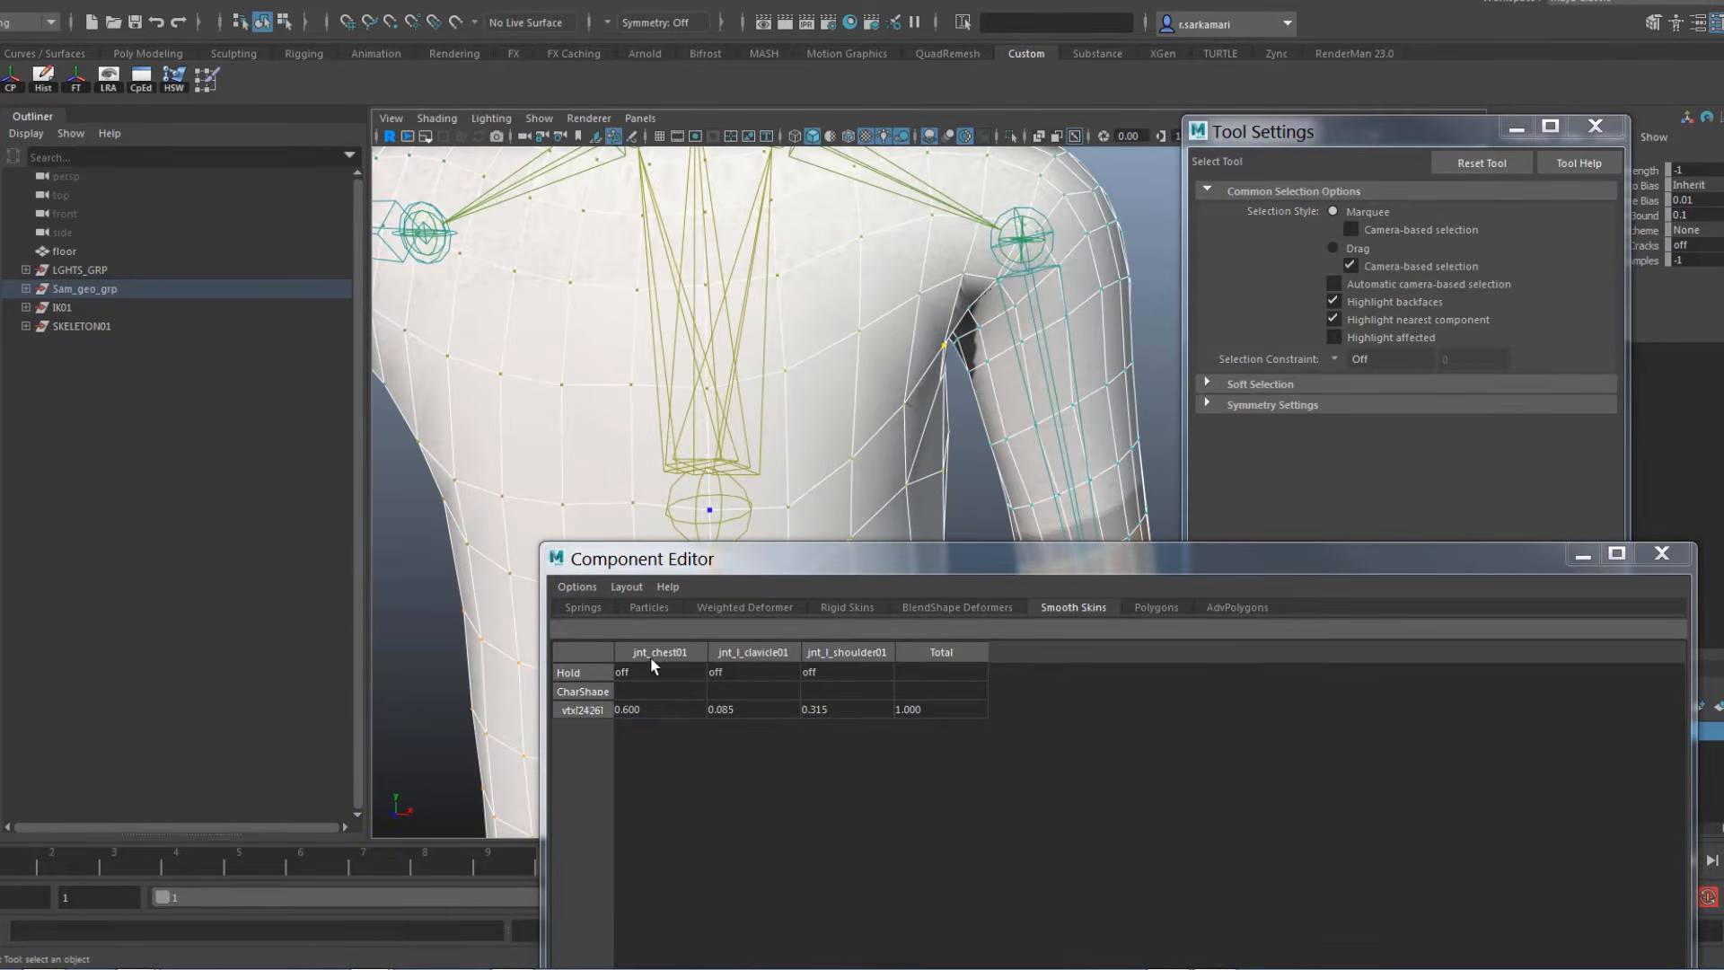
# Try a jnt_l_shoulder01 weight of 0.4 on vtx[2426], then set it to 0.3
pyautogui.click(828, 708)
pyautogui.write('.4')
pyautogui.press('Return')
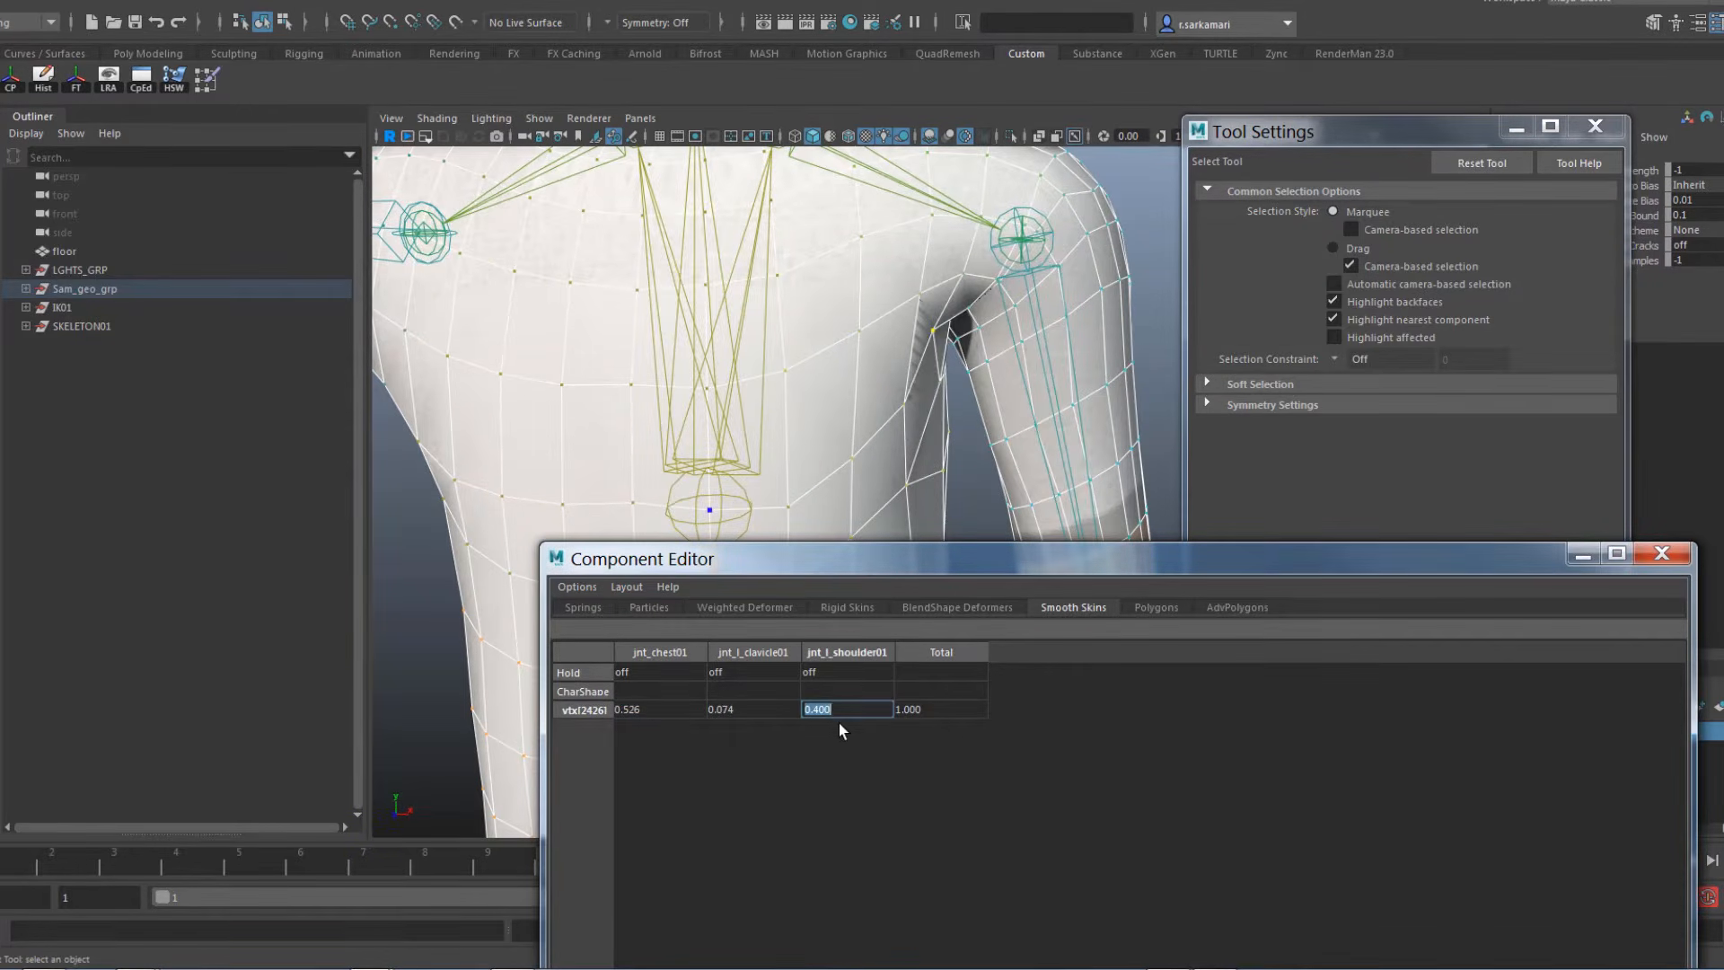
pyautogui.write('.3')
pyautogui.press('Return')
# Set the jnt_l_shoulder01 weight of vtx[2522] in the left armpit to 0.1
pyautogui.keyDown('alt'); pyautogui.moveTo(884, 352); pyautogui.dragTo(820, 370); pyautogui.keyUp('alt')
pyautogui.scroll(2, 885, 342)
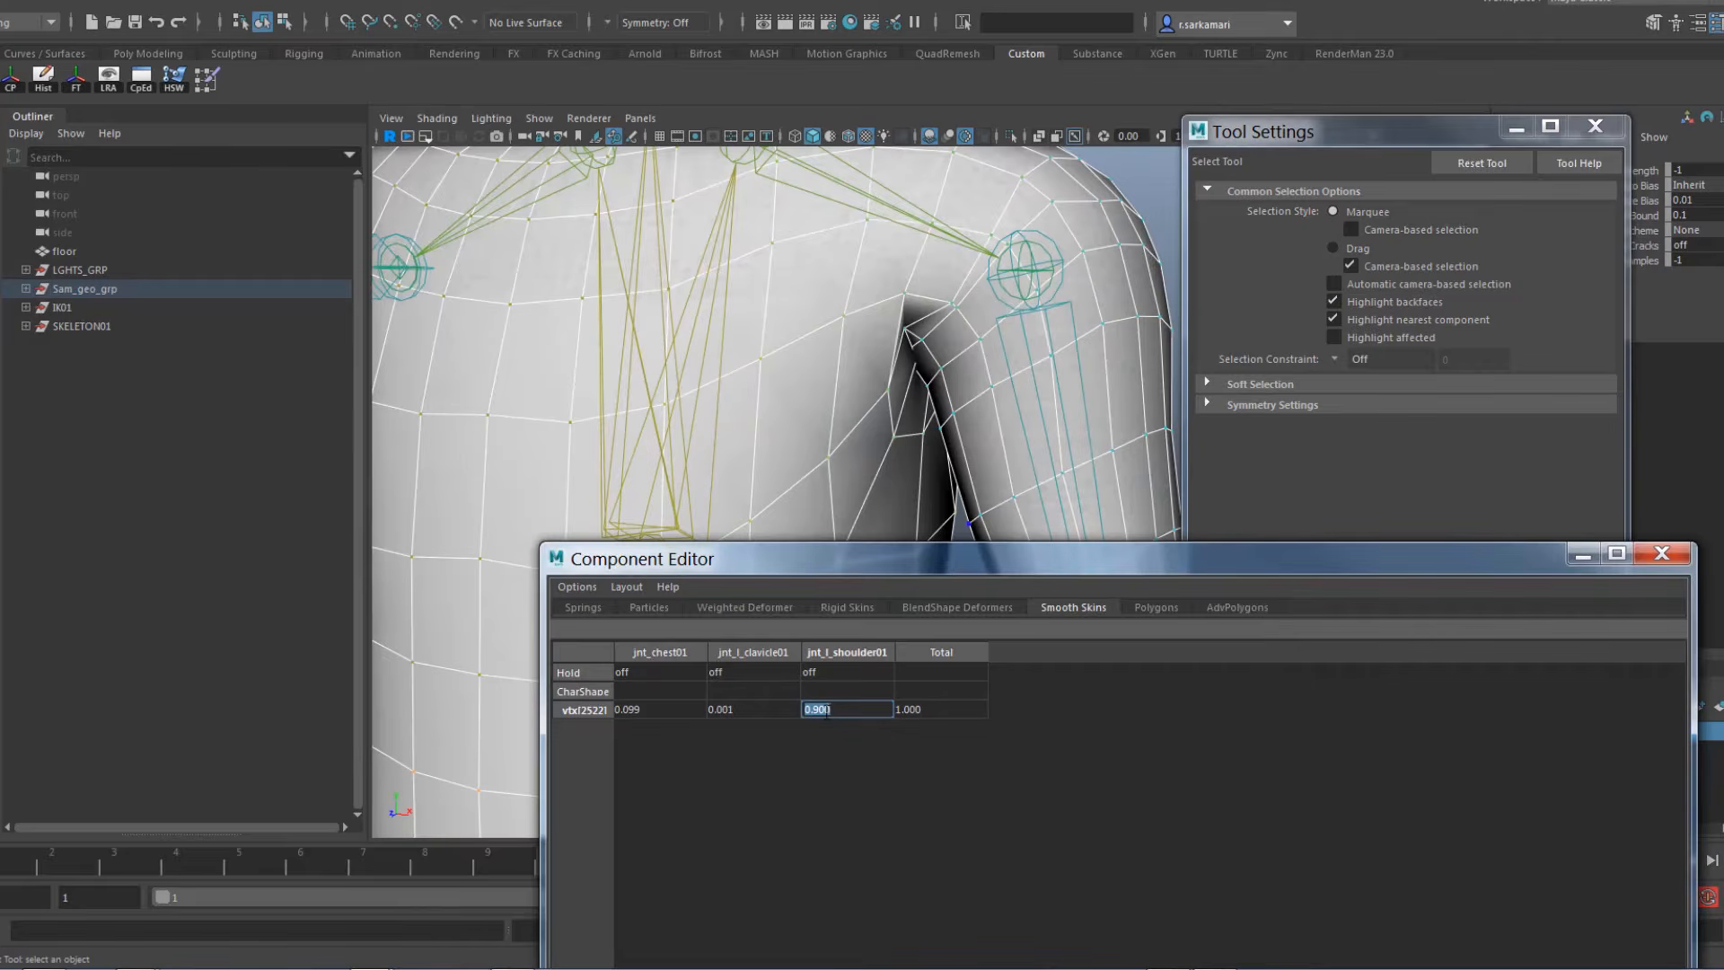
pyautogui.keyDown('alt'); pyautogui.moveTo(875, 457); pyautogui.dragTo(826, 388); pyautogui.keyUp('alt')
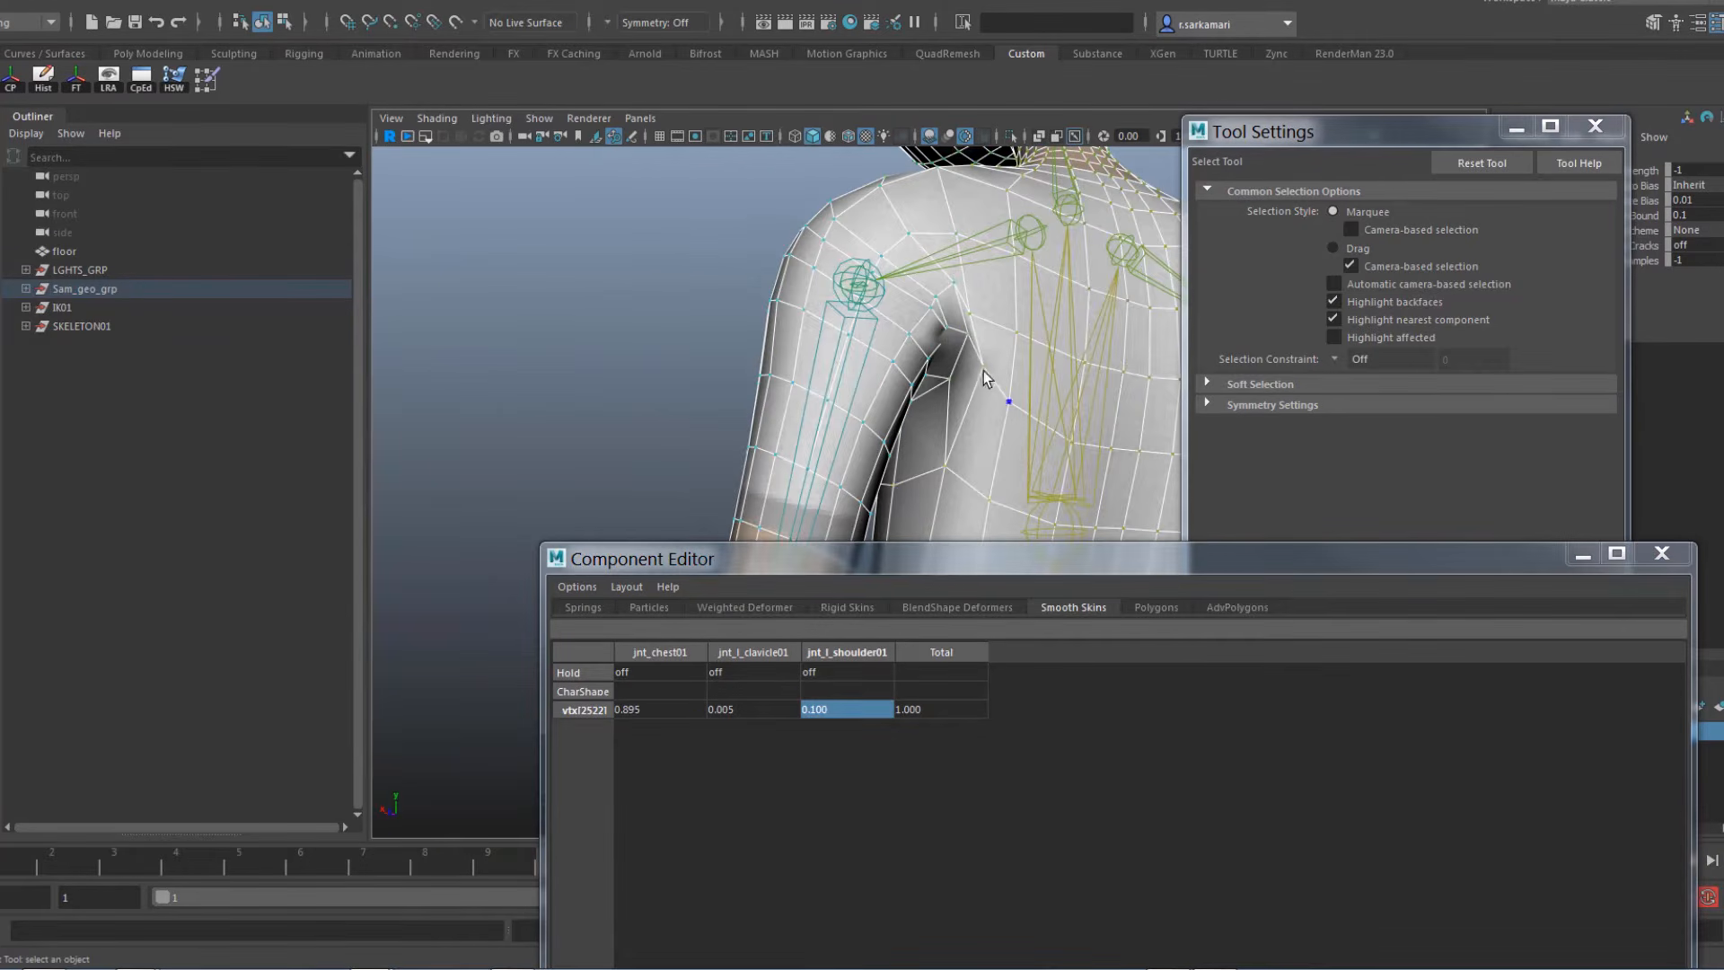
# Select vtx[2528] at the back of the left armpit, try a jnt_l_shoulder01 weight of 0.1, then set it to 0.9
pyautogui.click(946, 327)
pyautogui.click(853, 710)
pyautogui.write('.1')
pyautogui.press('Return')
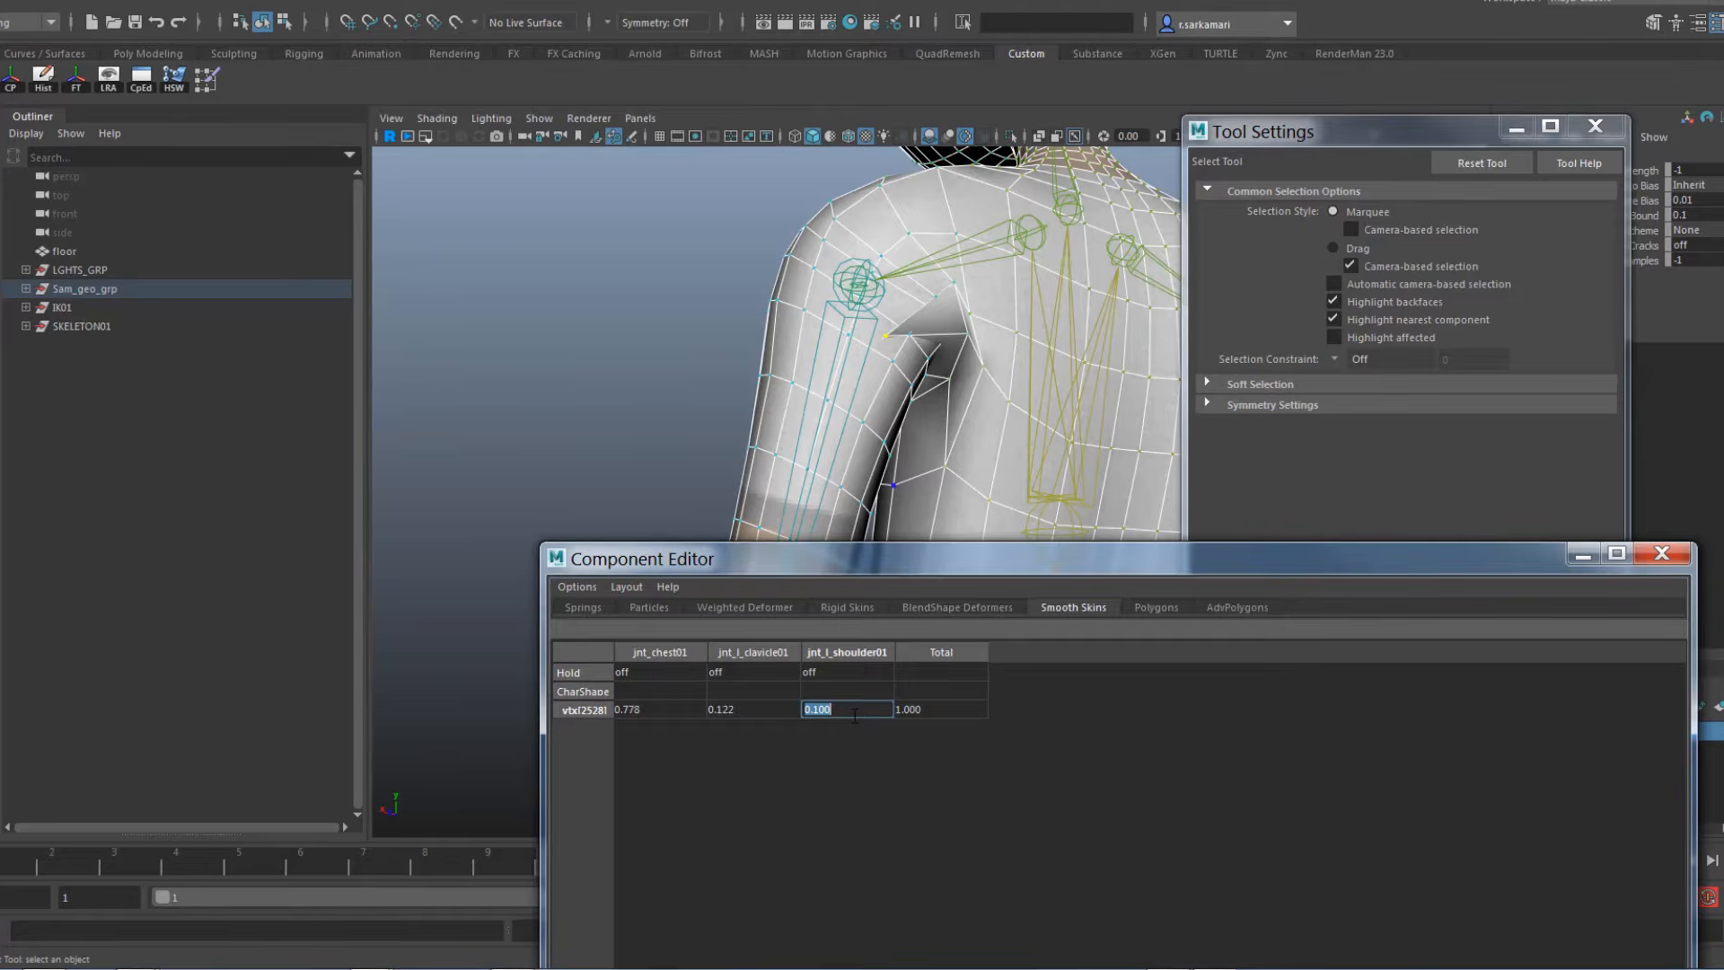
pyautogui.write('.9')
pyautogui.press('Return')
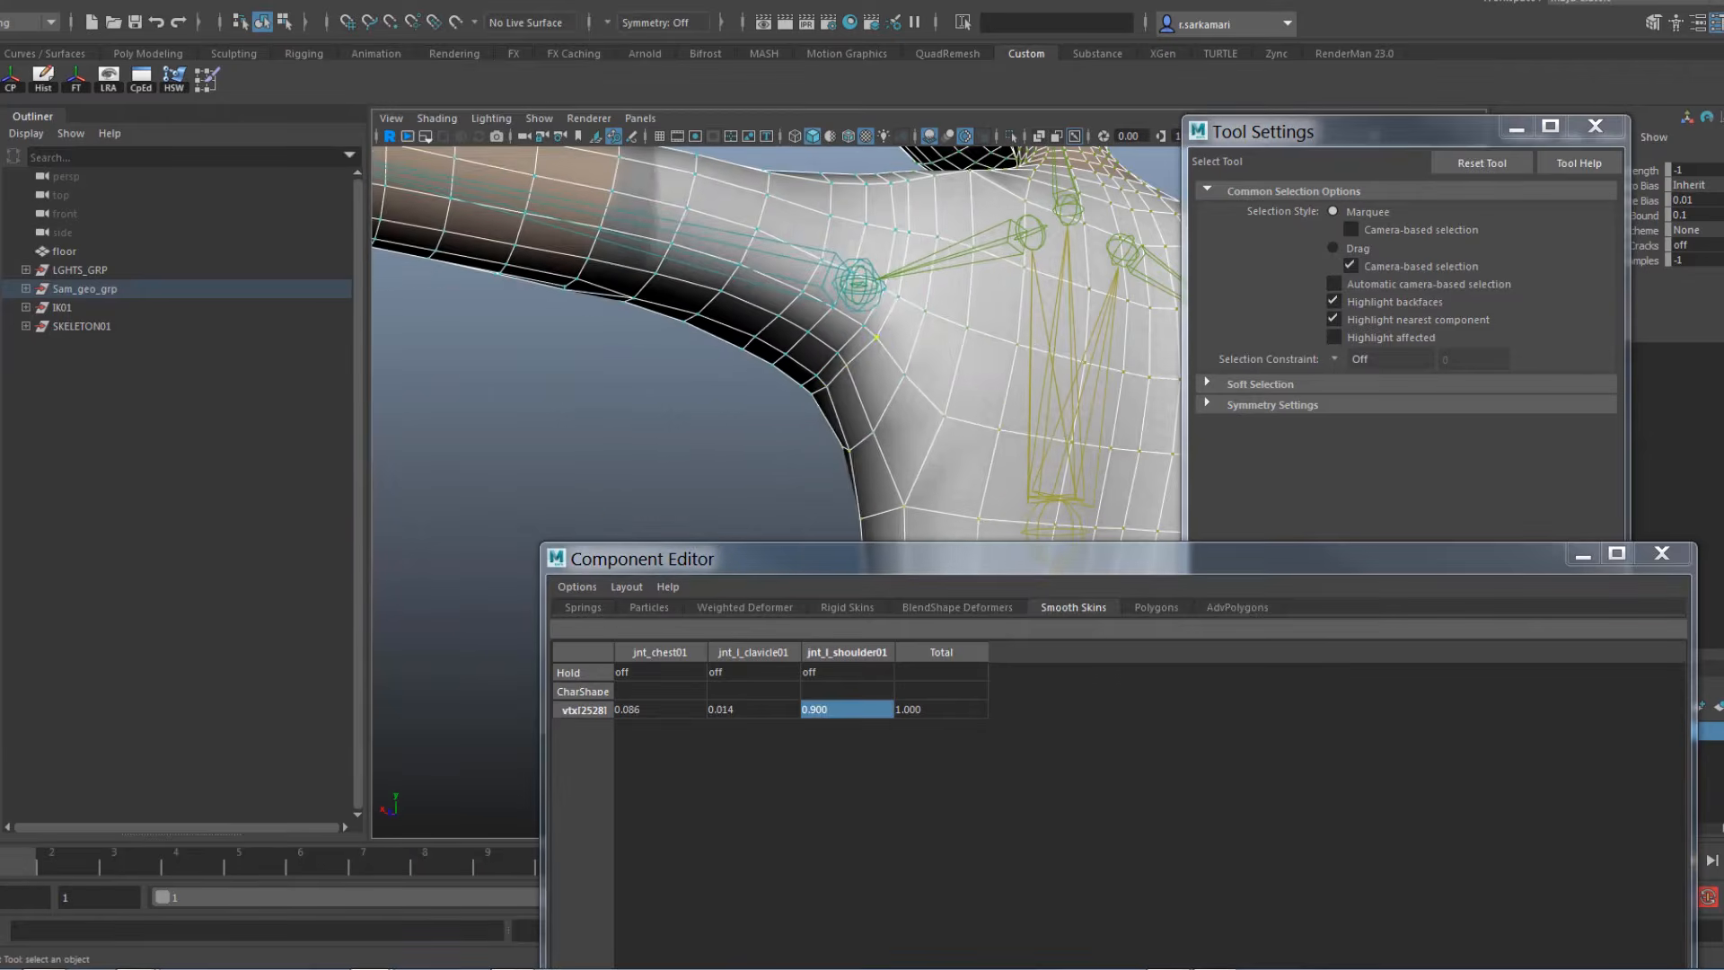
# Select vtx[2522] and vtx[2523] under the raised left arm and set their jnt_l_shoulder01 weights to 0.1
pyautogui.click(845, 365)
pyautogui.keyDown('shift'); pyautogui.click(828, 387); pyautogui.keyUp('shift')
pyautogui.moveTo(820, 709); pyautogui.dragTo(825, 729)
pyautogui.write('.1')
pyautogui.press('Return')
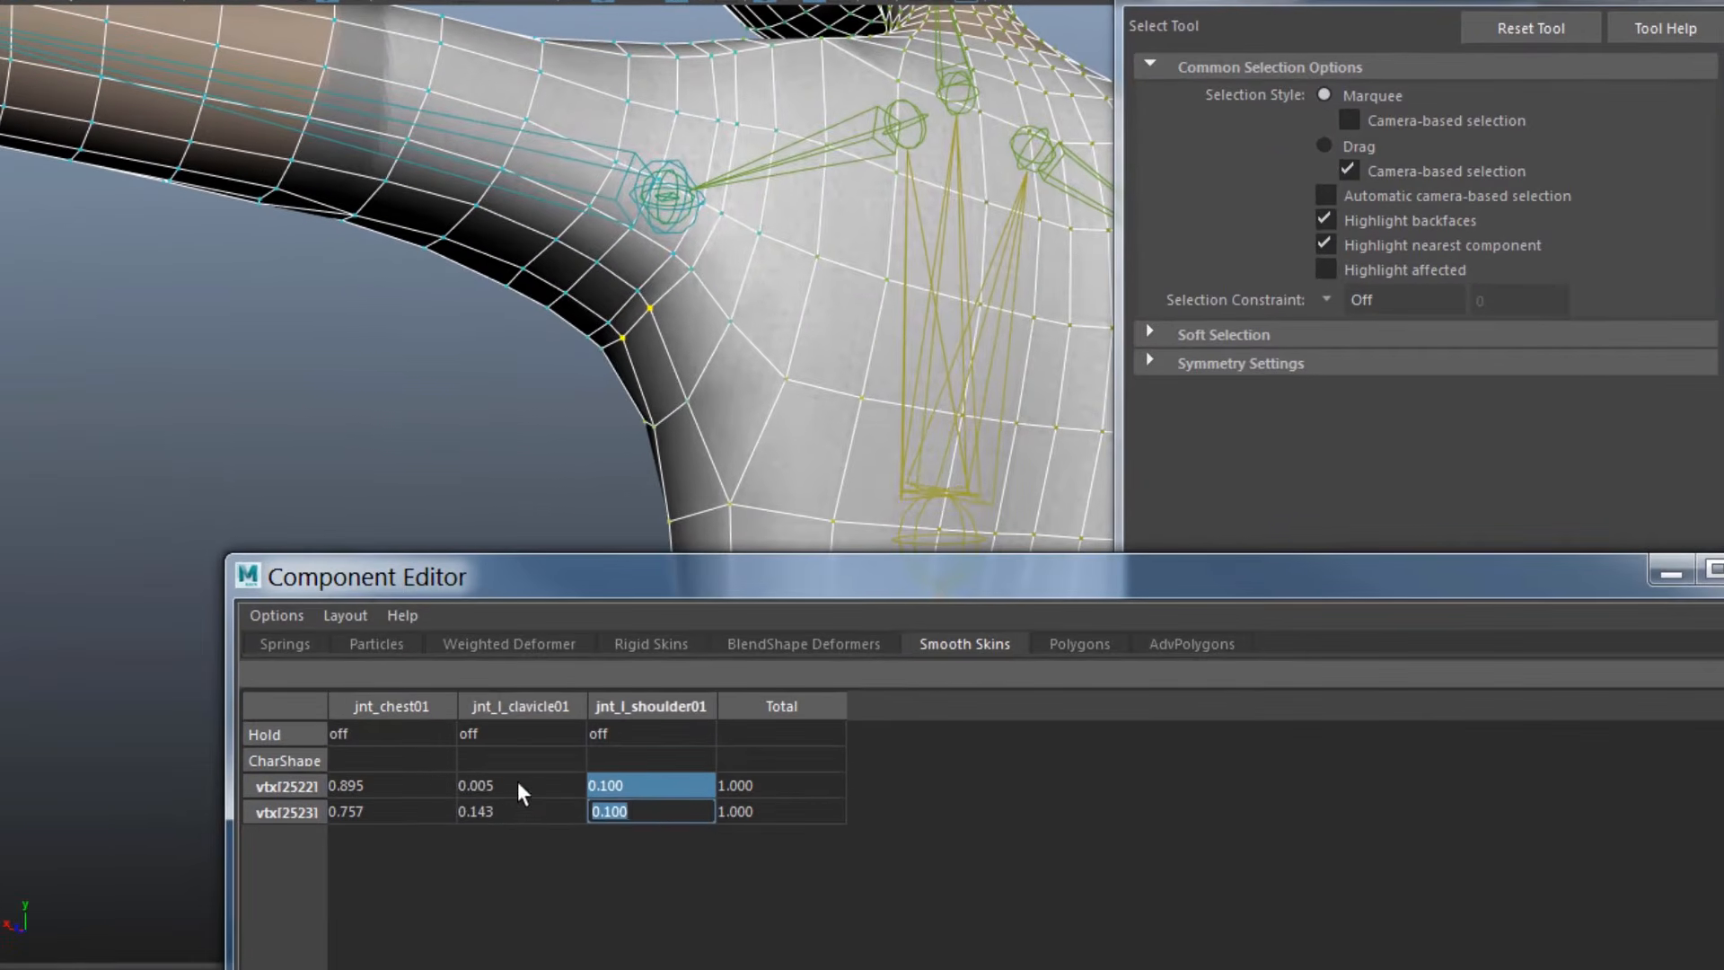
# Even out the jnt_l_clavicle01 weights of vtx[2522] and vtx[2523] and set their jnt_chest01 weights to 0.8
pyautogui.moveTo(518, 781); pyautogui.dragTo(524, 813)
pyautogui.press('Return')
pyautogui.moveTo(388, 787); pyautogui.dragTo(392, 811)
pyautogui.write('.8')
pyautogui.press('Return')
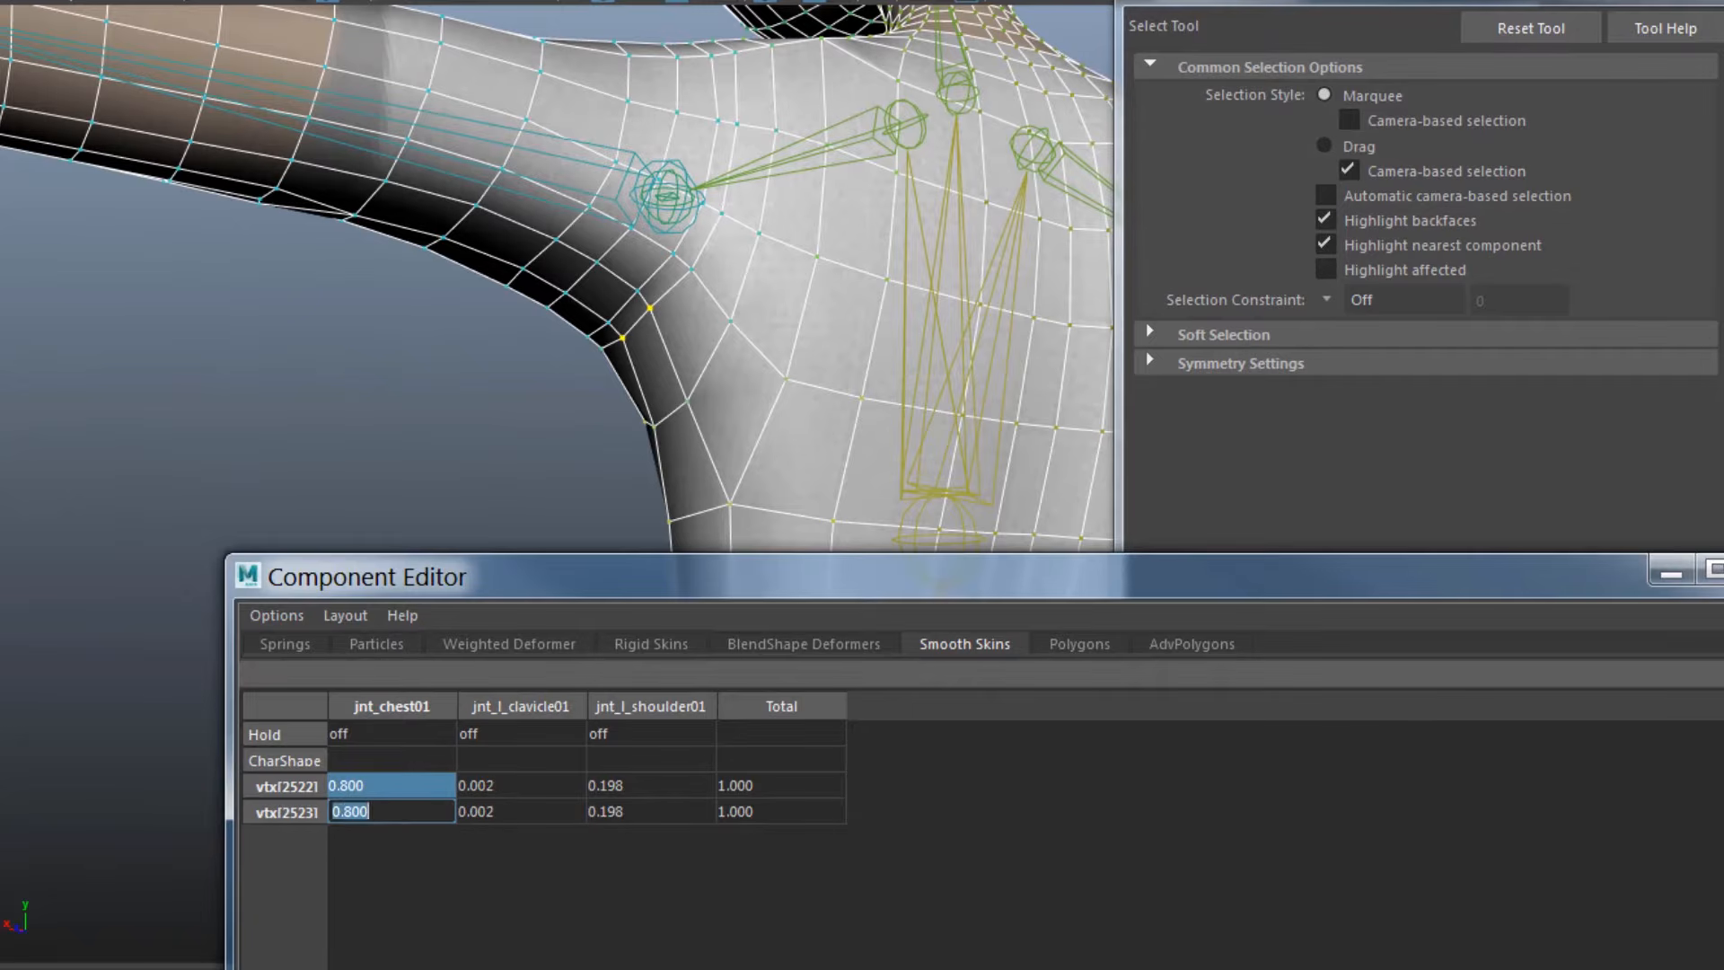
# Try a jnt_l_shoulder01 weight of 0.9 on vtx[2522] and vtx[2523], then set it to 0.95
pyautogui.moveTo(619, 785); pyautogui.dragTo(628, 811)
pyautogui.write('.9')
pyautogui.press('Return')
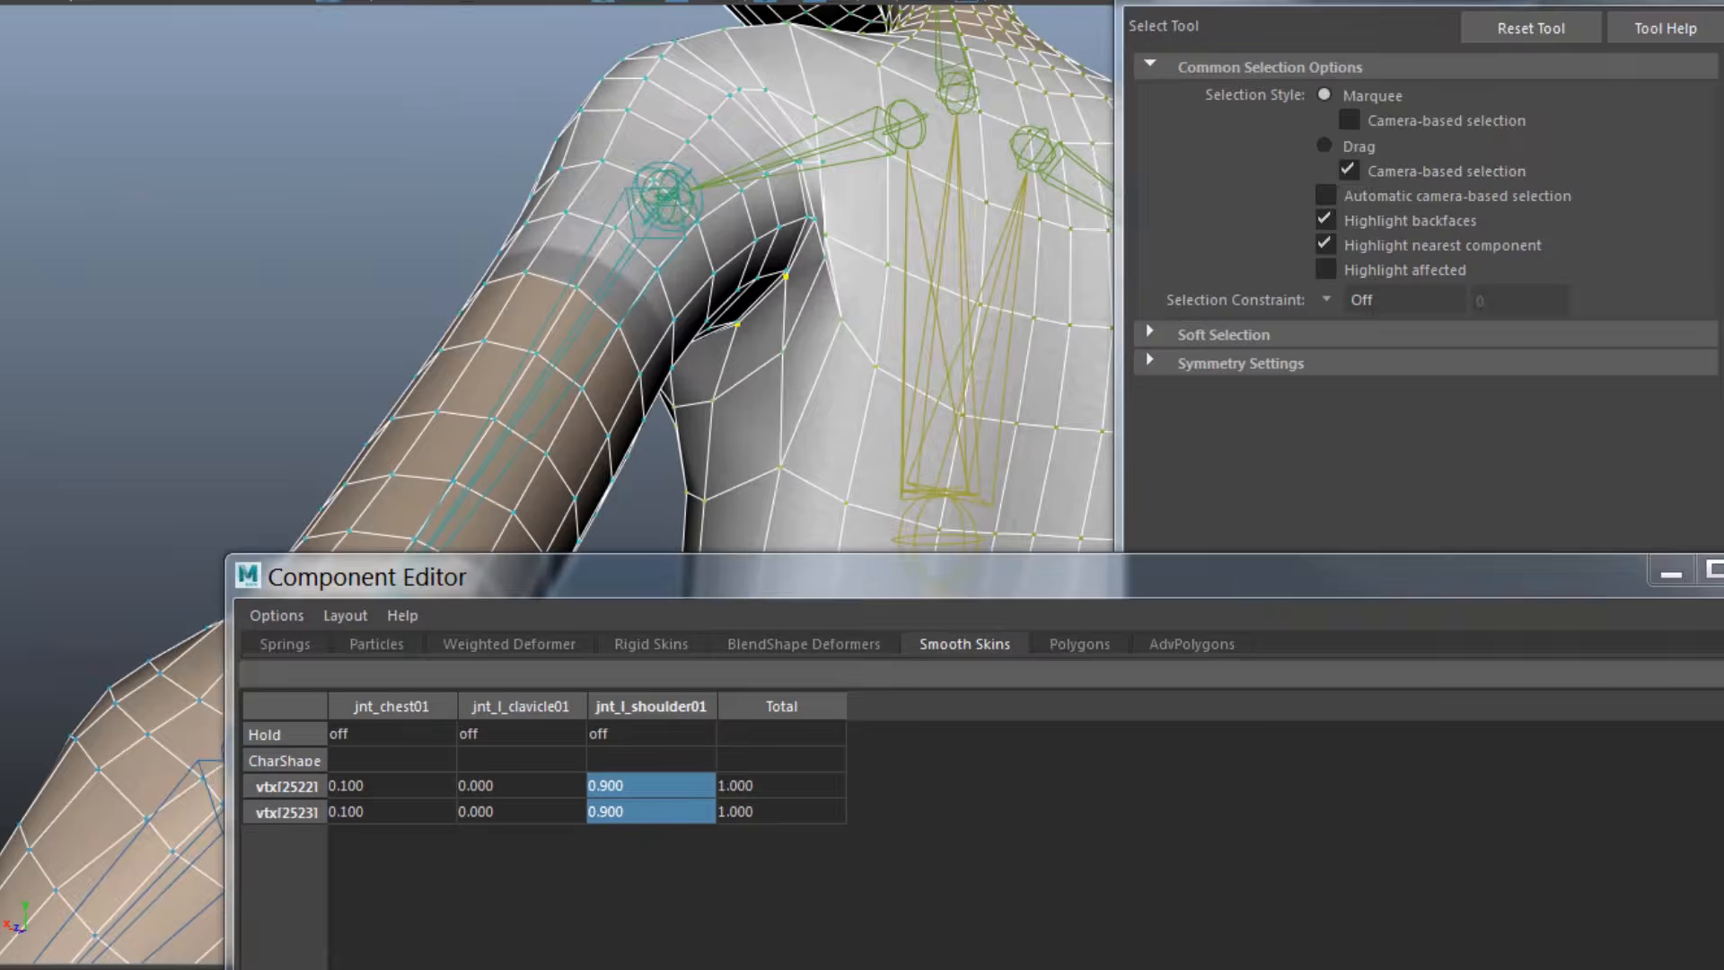
pyautogui.write('.95')
pyautogui.press('Return')
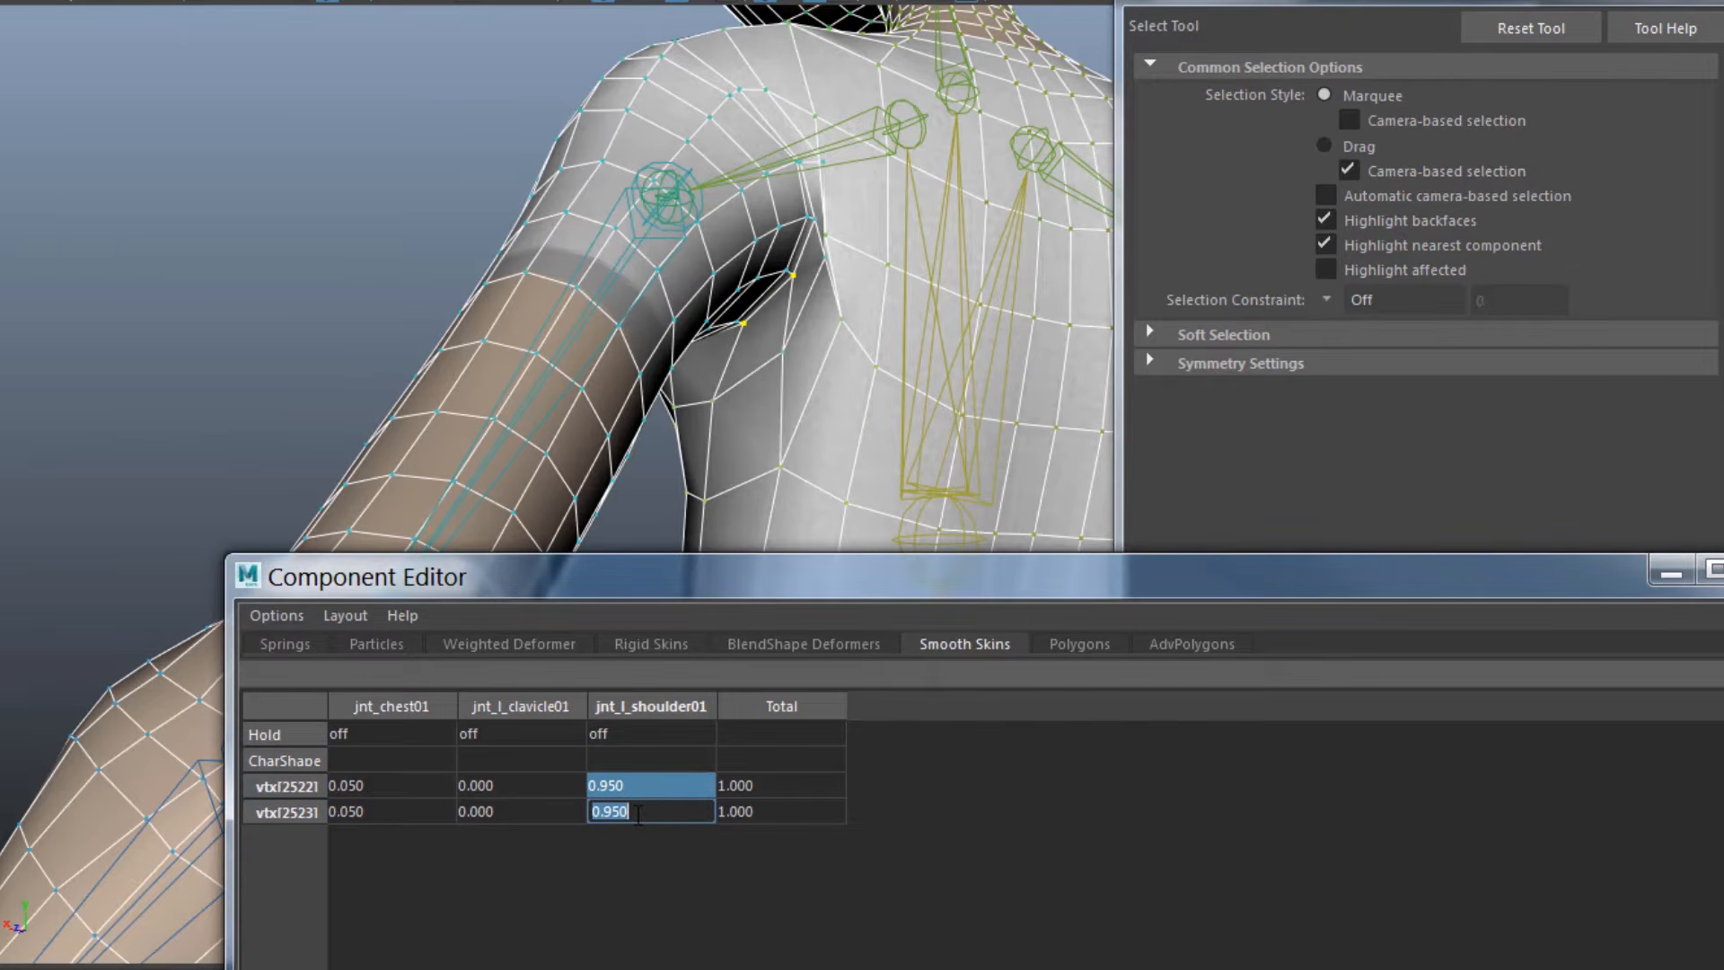
# Select vtx[2417], vtx[2418] and vtx[2419] under the left arm, try jnt_l_shoulder01 weights of 0.8 and 0.3, then set them to 0.4
pyautogui.click(676, 406)
pyautogui.keyDown('shift'); pyautogui.click(714, 399); pyautogui.keyUp('shift')
pyautogui.keyDown('shift'); pyautogui.click(784, 350); pyautogui.keyUp('shift')
pyautogui.write('0')
pyautogui.press('Return')
pyautogui.moveTo(528, 786); pyautogui.dragTo(530, 837)
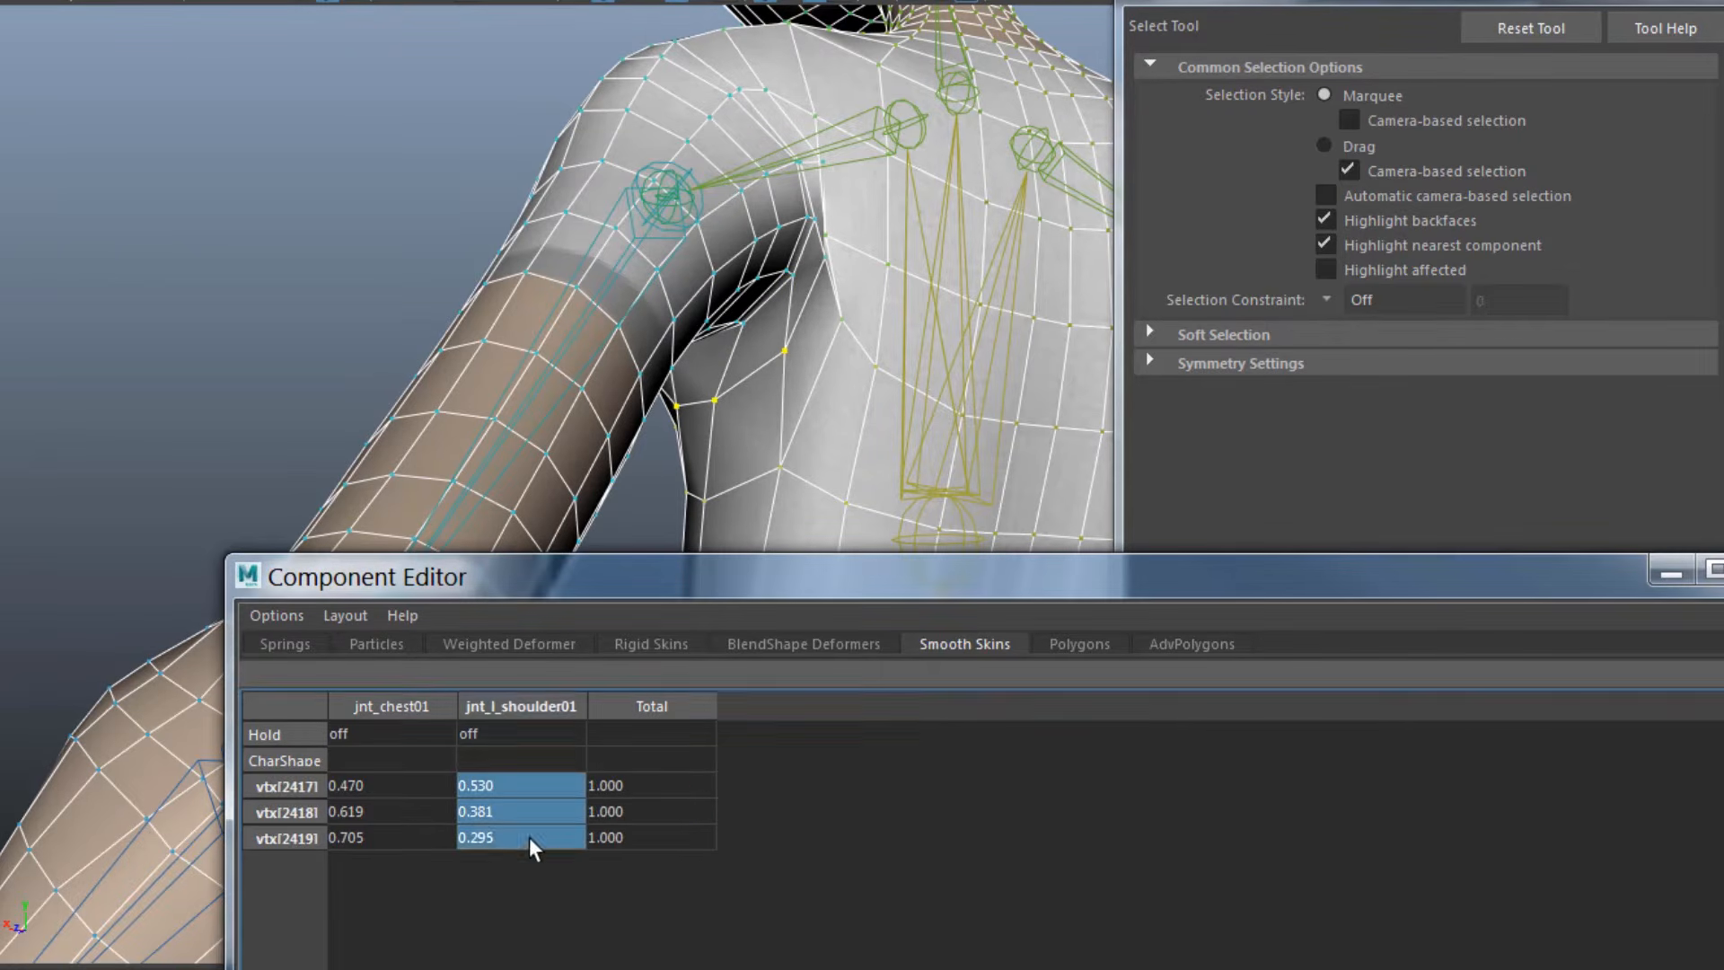
pyautogui.write('.8')
pyautogui.press('Return')
pyautogui.write('.3')
pyautogui.press('Return')
pyautogui.write('.4')
pyautogui.press('Return')
# Select vtx[2260] beside the left armpit, try a jnt_l_clavicle01 weight of 0.8, then set it to 0.5
pyautogui.keyDown('alt'); pyautogui.moveTo(740, 447); pyautogui.dragTo(683, 404); pyautogui.keyUp('alt')
pyautogui.click(688, 363)
pyautogui.click(637, 785)
pyautogui.click(532, 785)
pyautogui.write('.8')
pyautogui.press('Return')
pyautogui.write('.5')
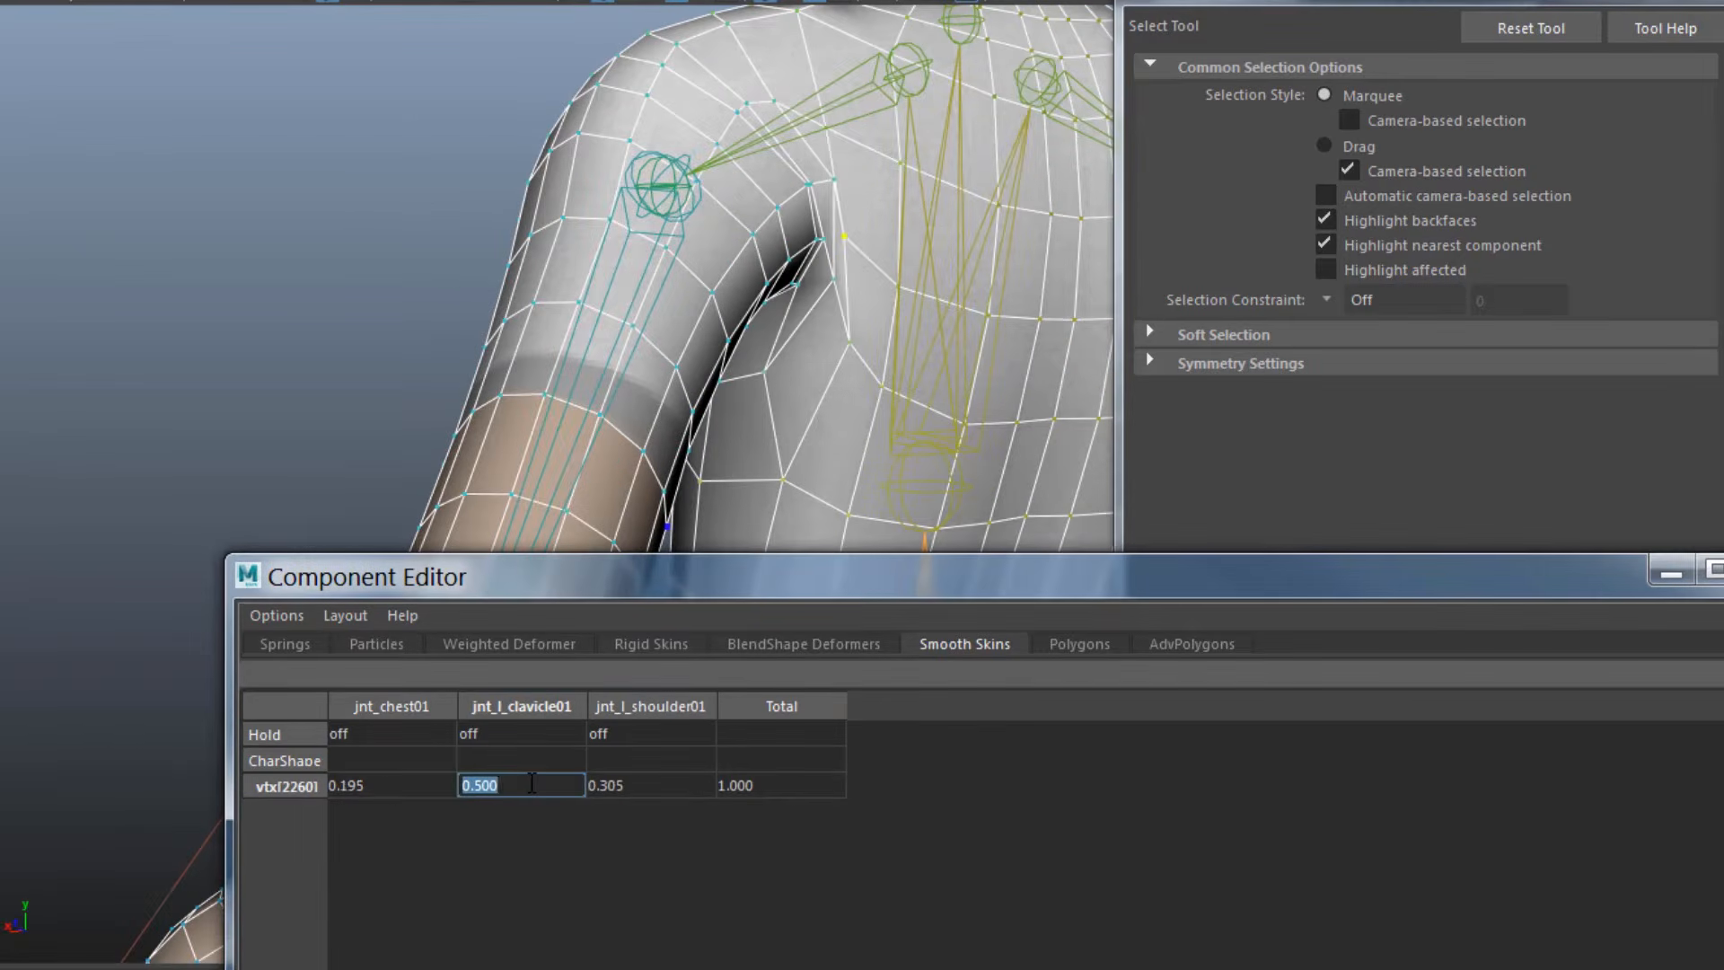
# Try jnt_chest01 weights of 0.2 and 0.9 on vtx[2260], then set the weight to 0.1
pyautogui.click(386, 785)
pyautogui.write('.2')
pyautogui.press('Return')
pyautogui.press('Return')
pyautogui.write('.9')
pyautogui.press('Return')
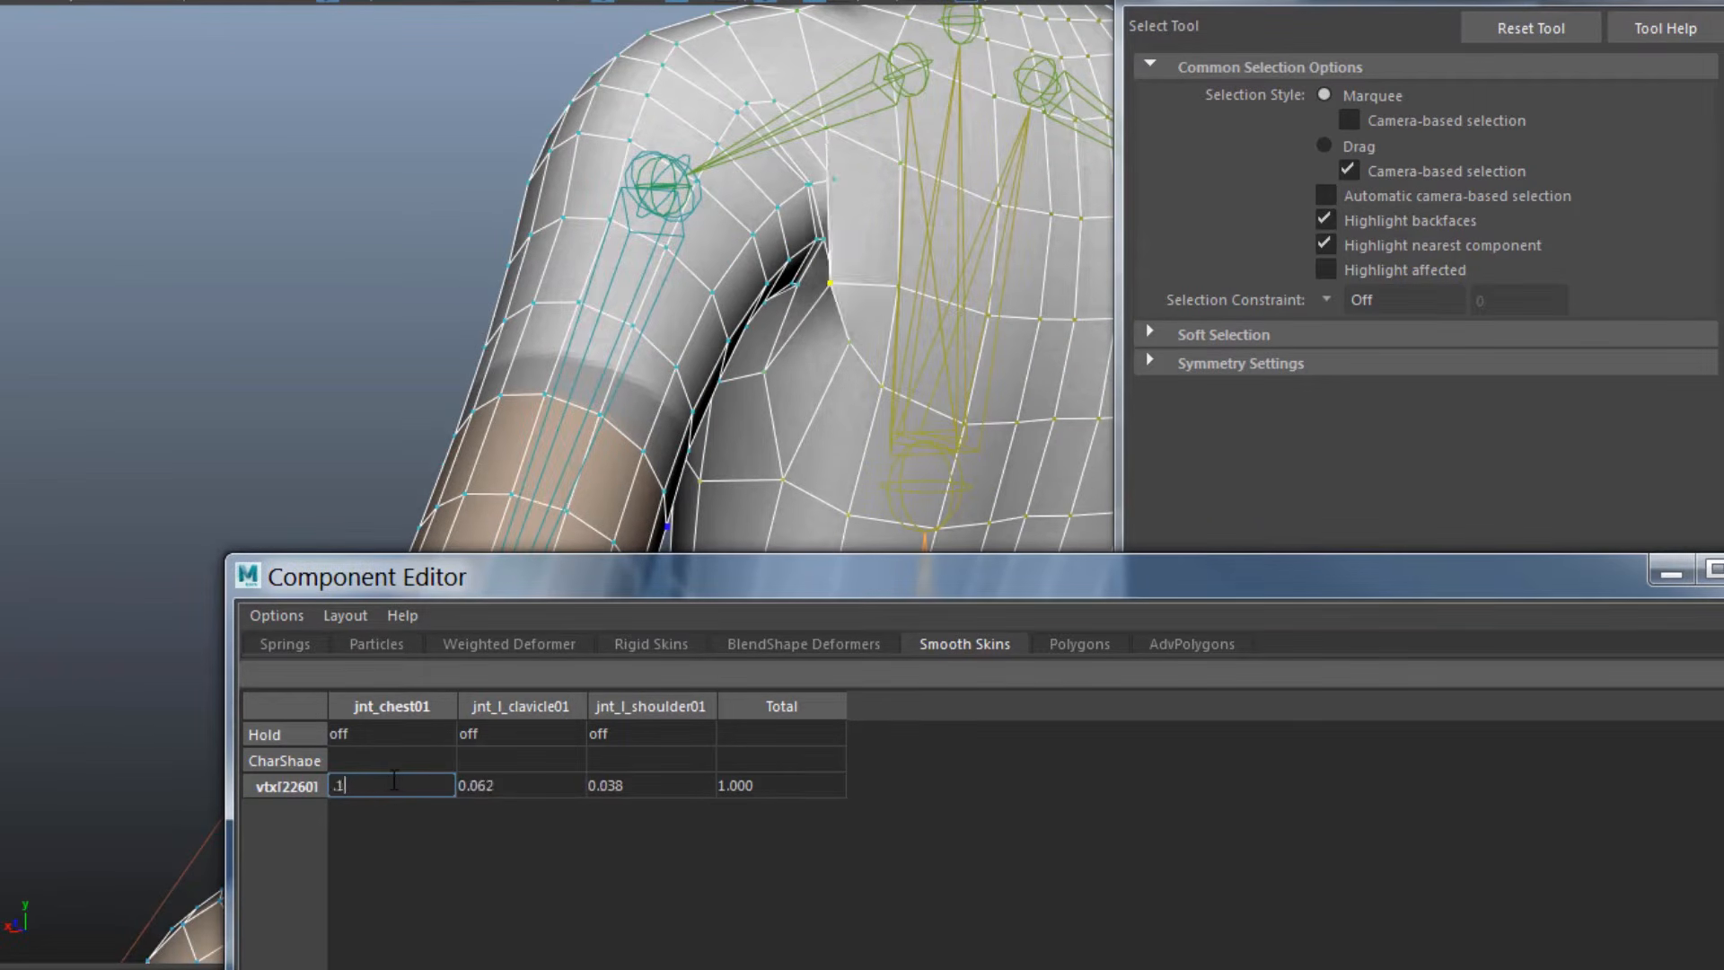
pyautogui.write('.1')
pyautogui.press('Return')
# Set the jnt_l_shoulder01 weight to 0.5 on vtx[2260] and to 0.9 on vtx[2517] at the top of the armpit
pyautogui.click(648, 785)
pyautogui.write('.5')
pyautogui.press('Return')
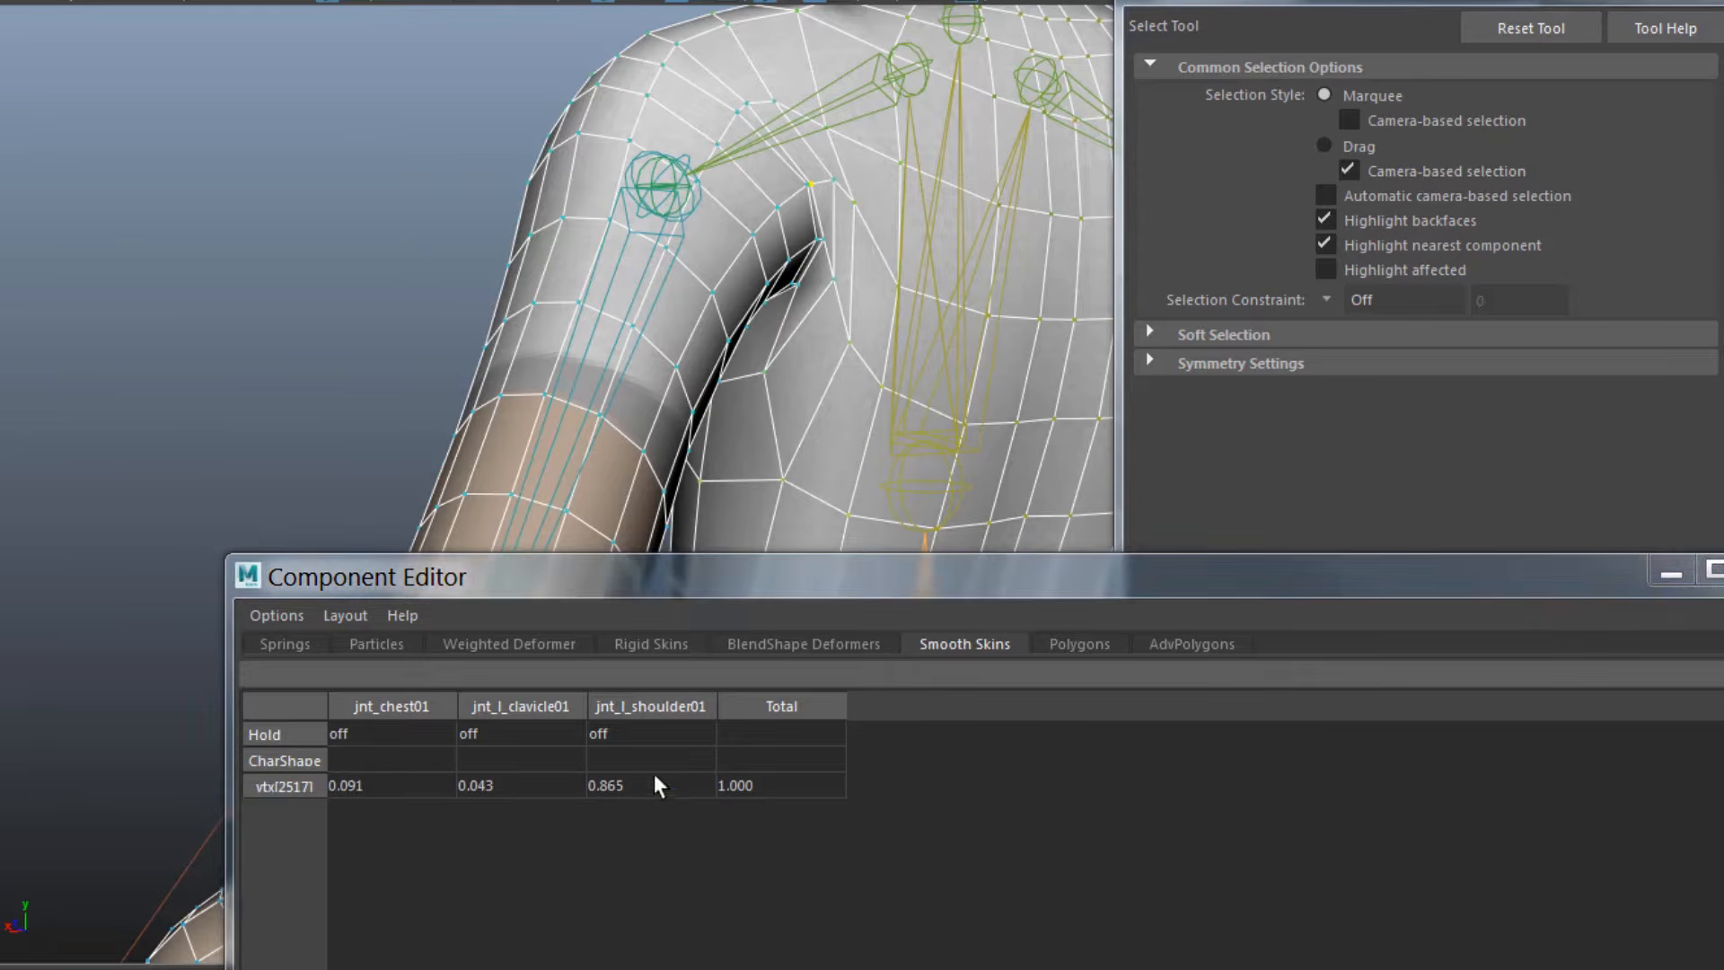
pyautogui.write('.9')
pyautogui.press('Return')
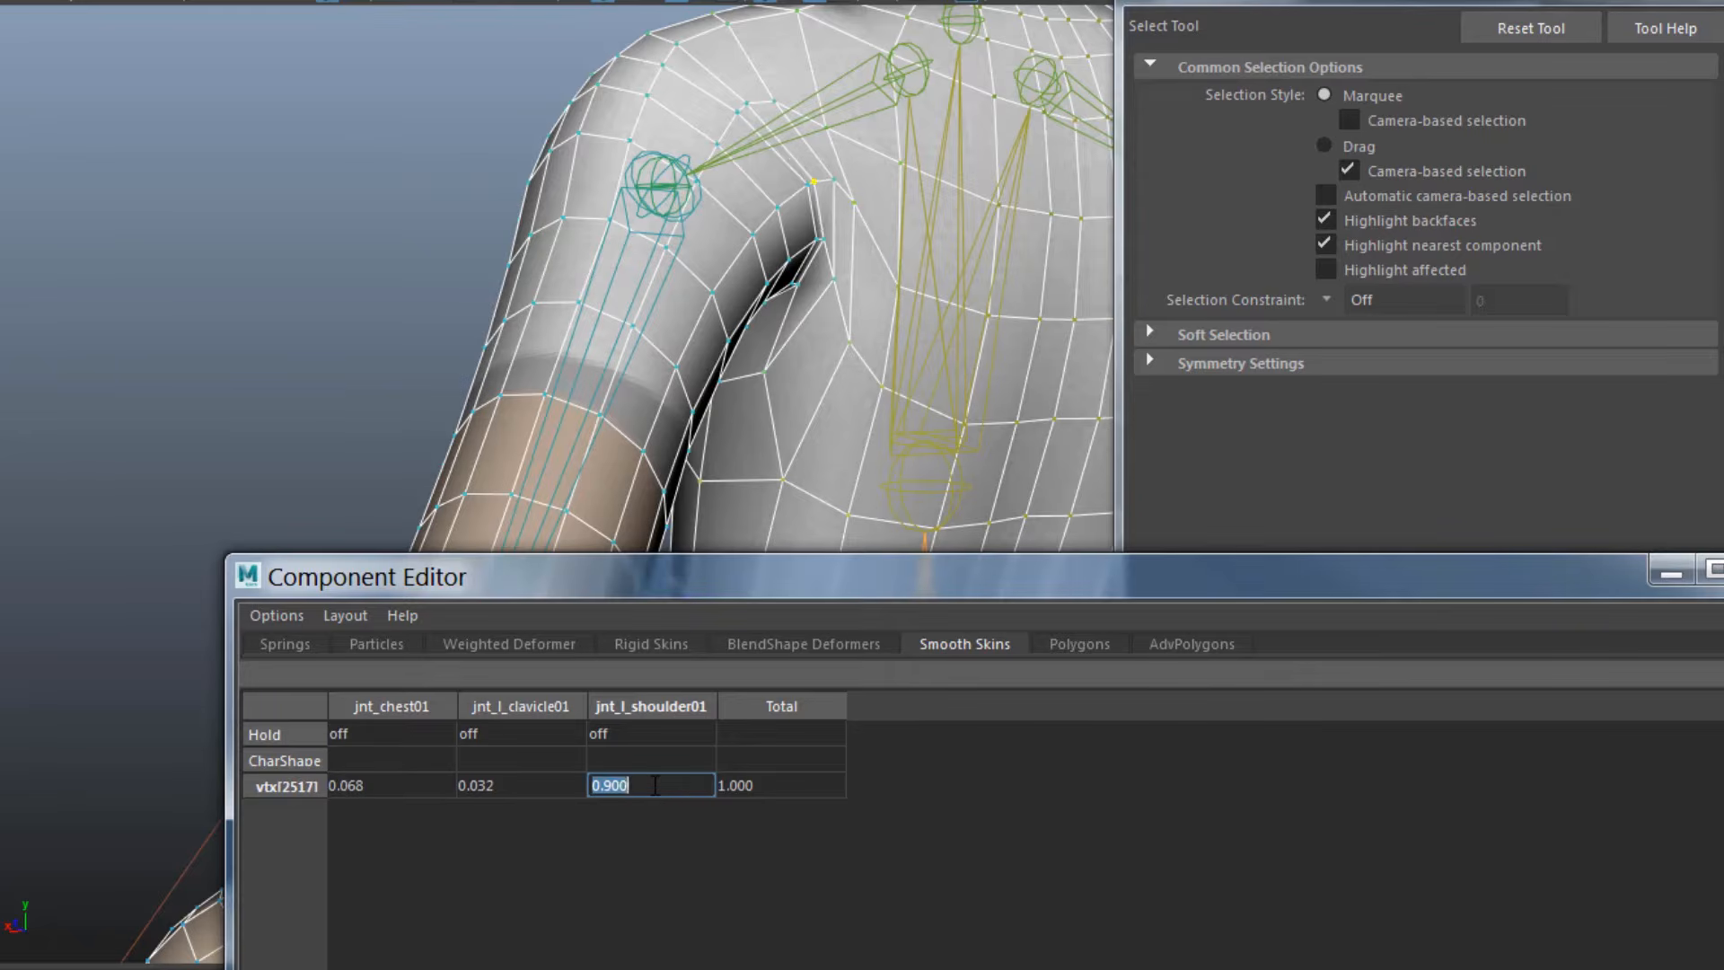
# Select vtx[2417] below the left armpit and set its jnt_l_shoulder01 weight to 0.5
pyautogui.keyDown('alt'); pyautogui.moveTo(502, 382); pyautogui.dragTo(454, 377); pyautogui.keyUp('alt')
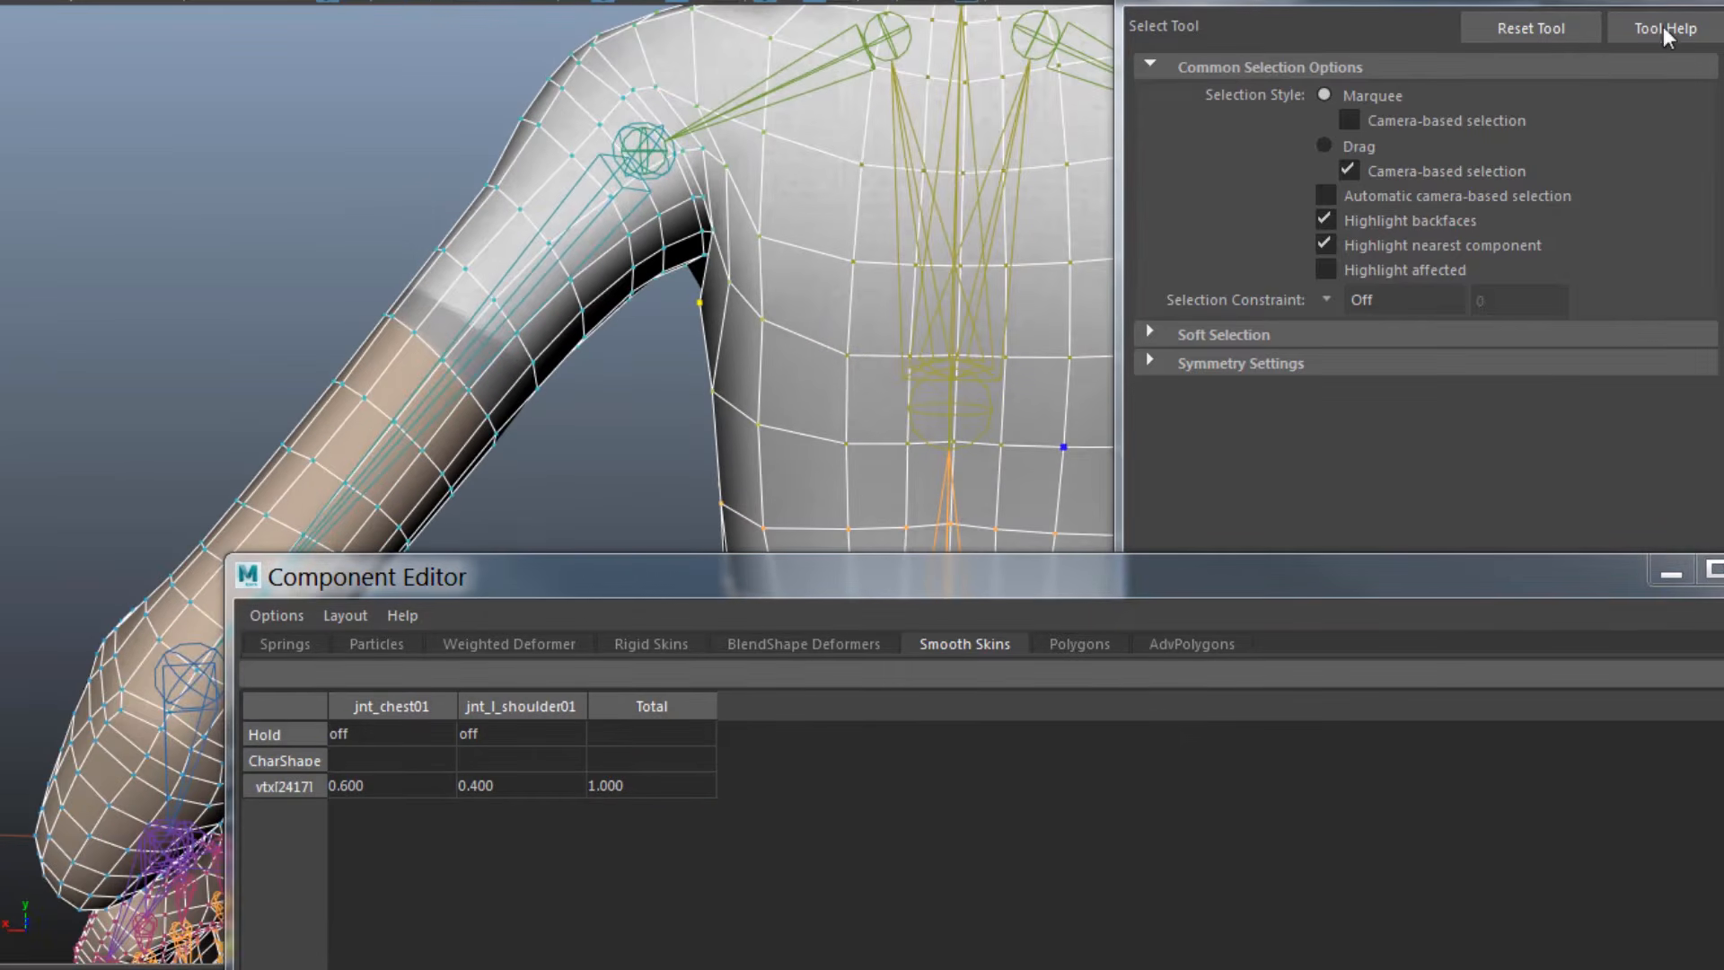
pyautogui.click(521, 785)
pyautogui.click(536, 786)
pyautogui.write('.5')
pyautogui.press('Return')
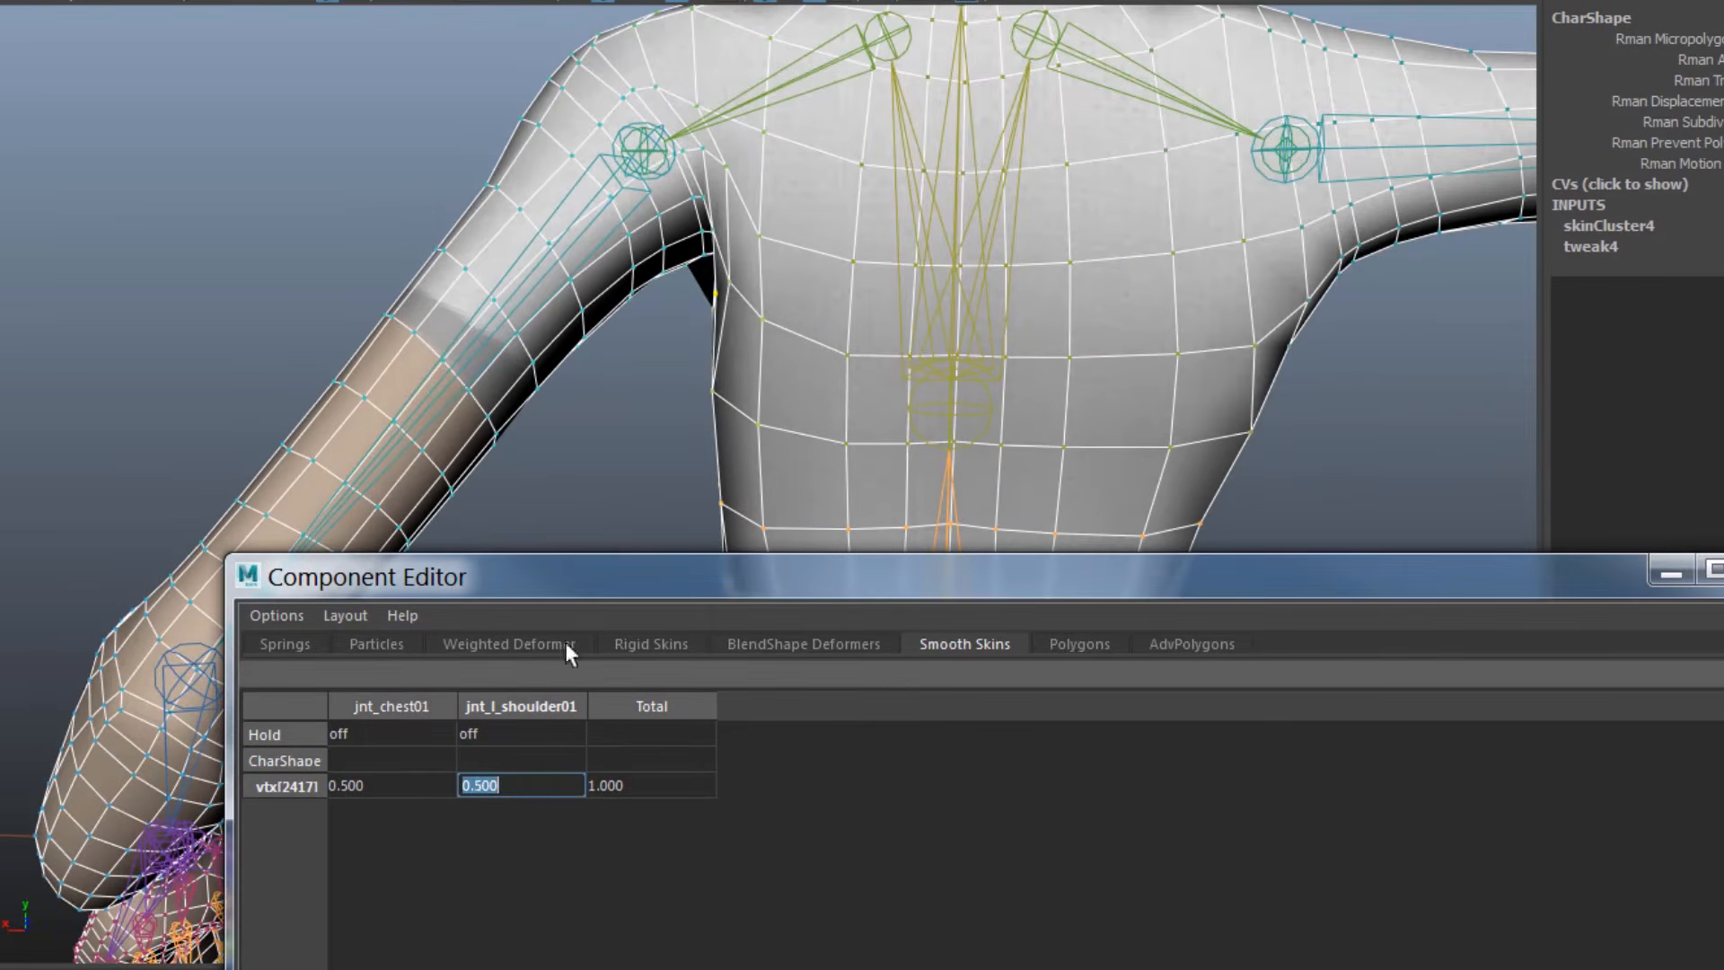
# Move the Component Editor out of the way and set the jnt_l_shoulder01 weight of vtx[2426] in the left armpit to 0.4
pyautogui.keyDown('alt'); pyautogui.moveTo(592, 440); pyautogui.dragTo(1069, 422); pyautogui.keyUp('alt')
pyautogui.keyDown('alt'); pyautogui.moveTo(1069, 422); pyautogui.dragTo(915, 431, button='right'); pyautogui.keyUp('alt')
pyautogui.moveTo(808, 577); pyautogui.dragTo(1282, 673)
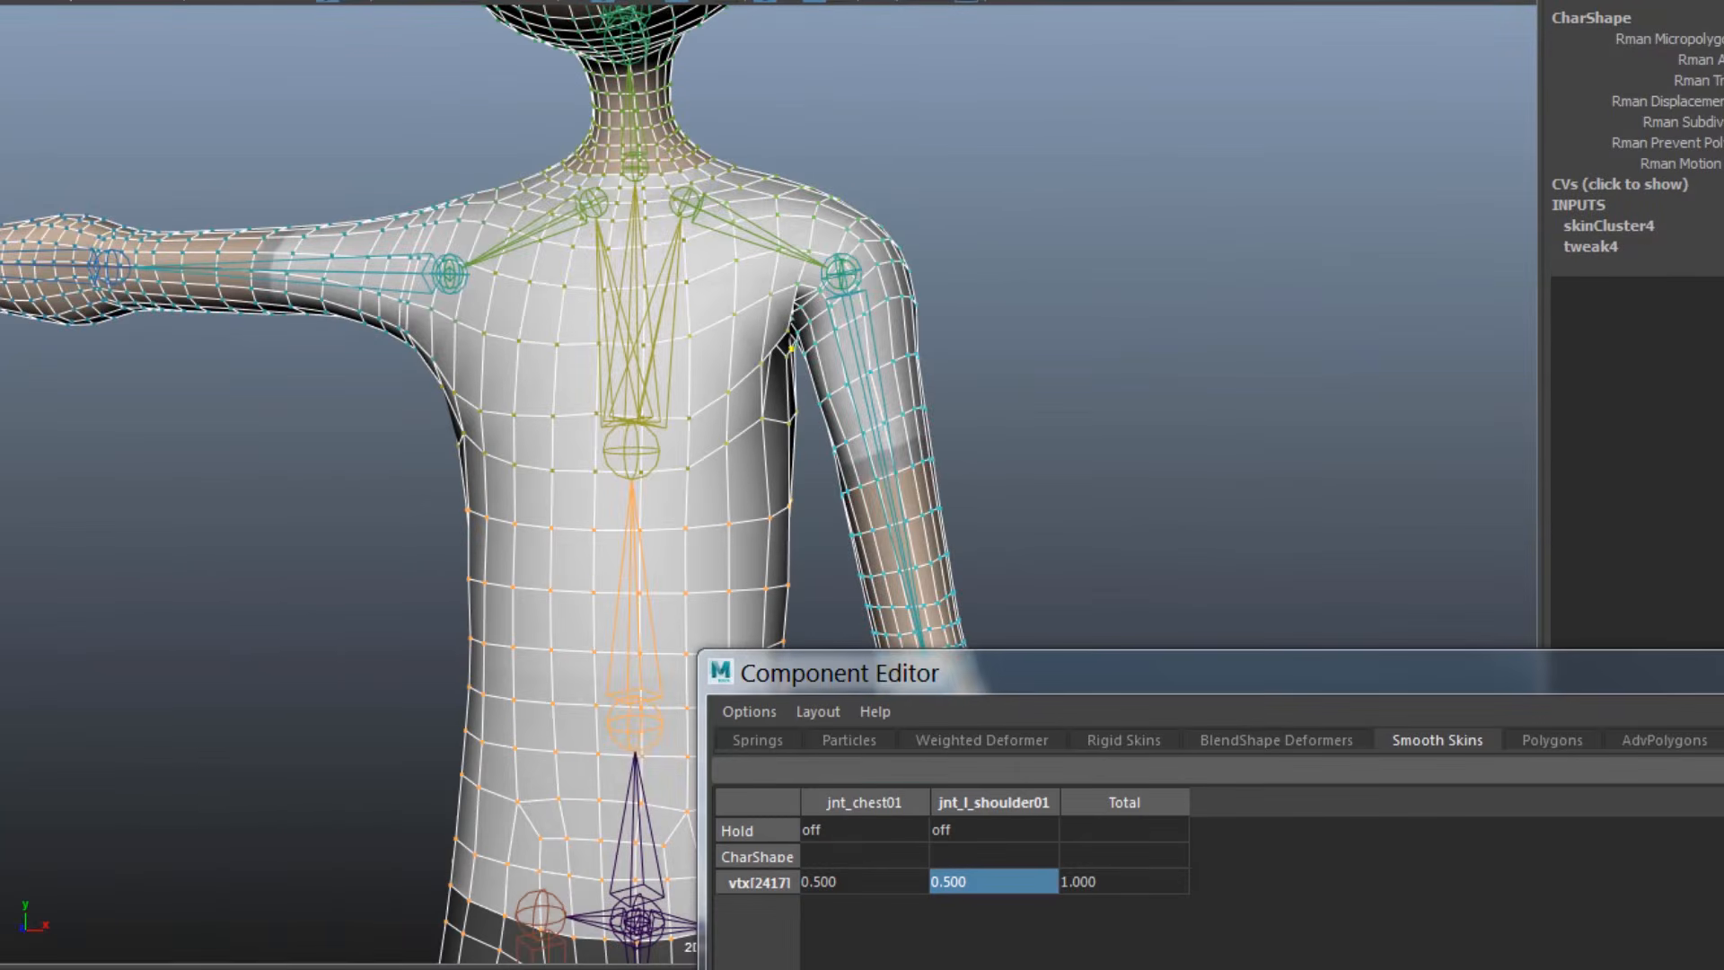
pyautogui.keyDown('alt'); pyautogui.moveTo(943, 449); pyautogui.dragTo(1234, 467, button='right'); pyautogui.keyUp('alt')
pyautogui.keyDown('alt'); pyautogui.moveTo(1234, 467); pyautogui.dragTo(835, 473); pyautogui.keyUp('alt')
pyautogui.click(558, 219)
pyautogui.doubleClick(1081, 878)
pyautogui.write('.4')
pyautogui.press('Return')
# Display the character mesh in smooth mesh preview to judge the left armpit
pyautogui.moveTo(378, 629)
pyautogui.keyDown('alt'); pyautogui.mouseDown()
pyautogui.moveTo(488, 647)
pyautogui.moveTo(395, 628)
pyautogui.mouseUp(); pyautogui.keyUp('alt')
pyautogui.keyDown('alt'); pyautogui.moveTo(629, 449); pyautogui.dragTo(841, 424, button='right'); pyautogui.keyUp('alt')
pyautogui.keyDown('alt'); pyautogui.moveTo(841, 424); pyautogui.dragTo(916, 456, button='middle'); pyautogui.keyUp('alt')
pyautogui.press('3')
pyautogui.keyDown('alt'); pyautogui.moveTo(916, 456); pyautogui.dragTo(763, 409, button='right'); pyautogui.keyUp('alt')
pyautogui.keyDown('alt'); pyautogui.moveTo(764, 409); pyautogui.dragTo(778, 403); pyautogui.keyUp('alt')
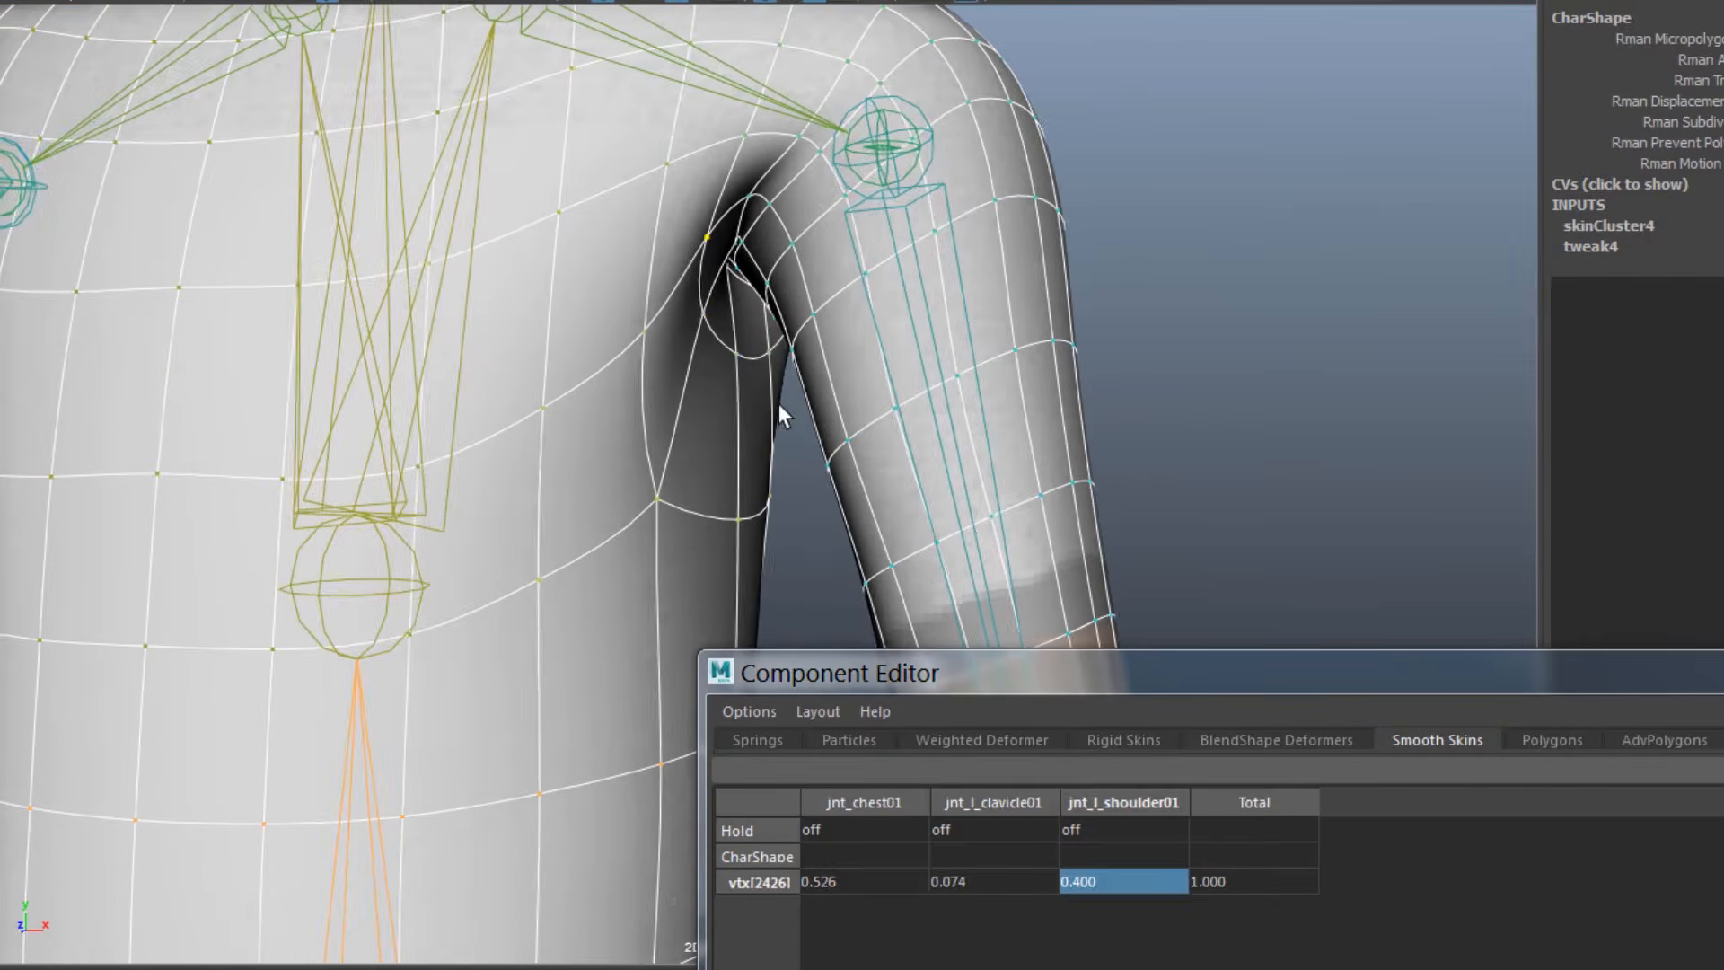
# Select vtx[2417], vtx[2418] and vtx[2419] under the left arm and set their jnt_chest01 weights to 0.7
pyautogui.click(768, 352)
pyautogui.keyDown('shift'); pyautogui.click(738, 354); pyautogui.keyUp('shift')
pyautogui.keyDown('shift'); pyautogui.click(705, 312); pyautogui.keyUp('shift')
pyautogui.moveTo(856, 883); pyautogui.dragTo(860, 934)
pyautogui.write('.7')
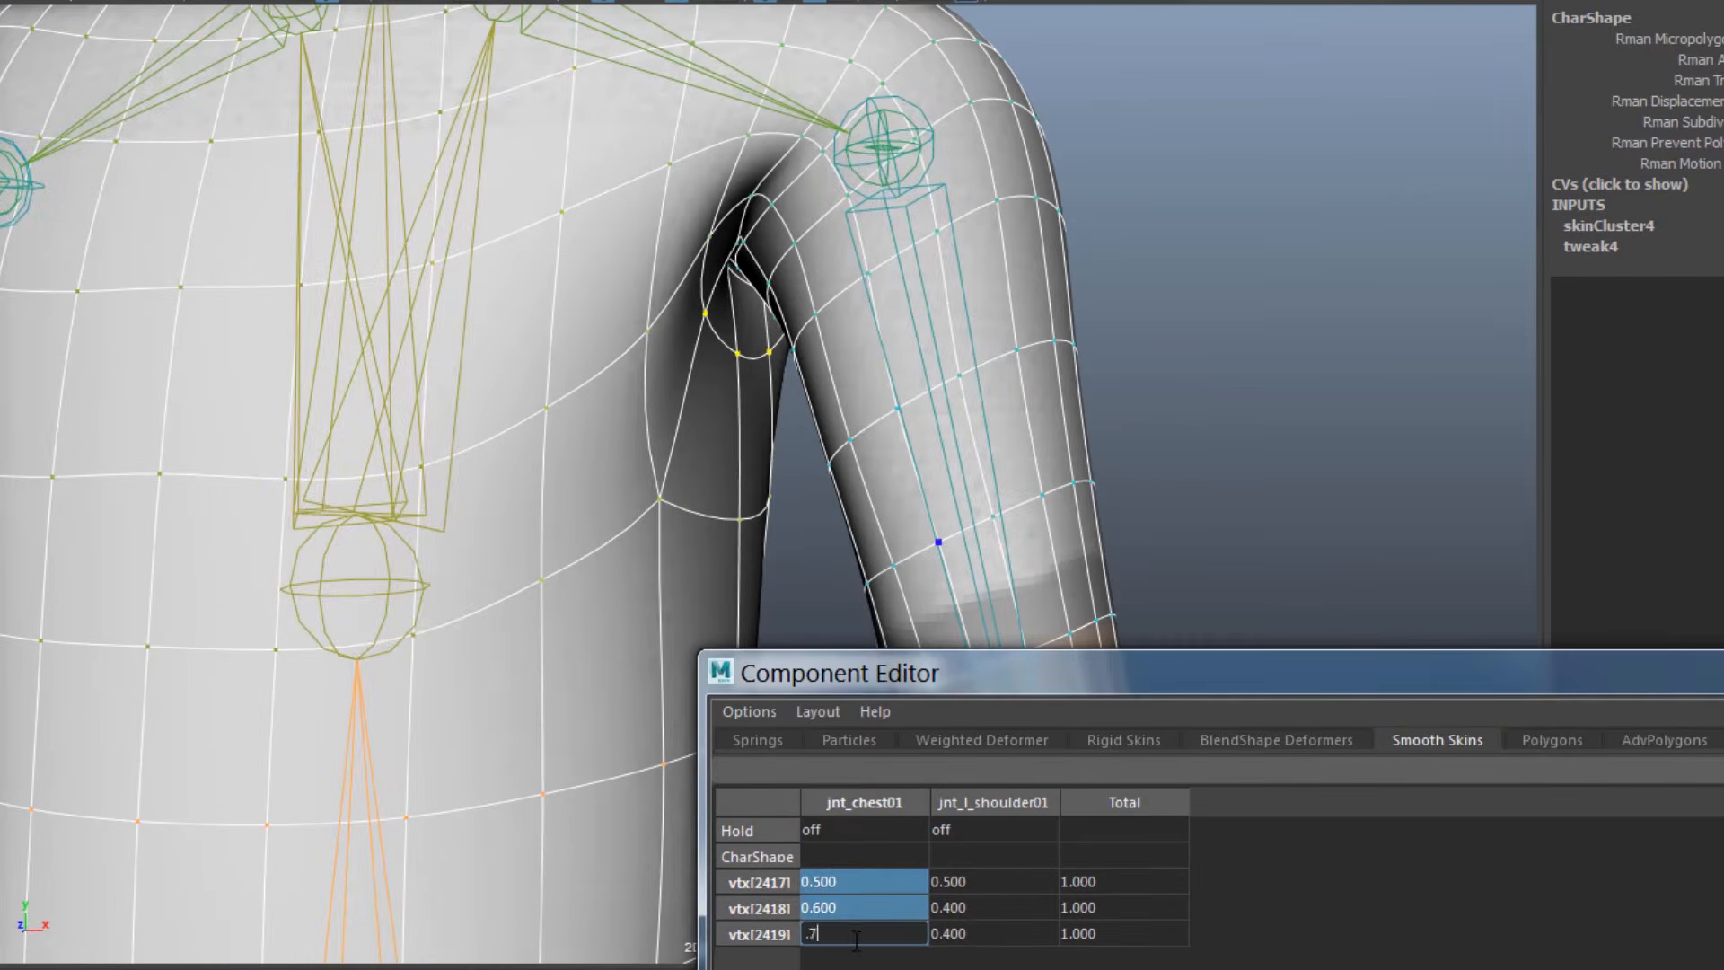
pyautogui.press('Return')
# Select vtx[2522], vtx[2523] and vtx[2525] deep in the left armpit and set their jnt_l_shoulder01 weights to 0.7
pyautogui.keyDown('alt'); pyautogui.moveTo(516, 718); pyautogui.dragTo(405, 722); pyautogui.keyUp('alt')
pyautogui.click(692, 214)
pyautogui.keyDown('shift'); pyautogui.click(711, 259); pyautogui.keyUp('shift')
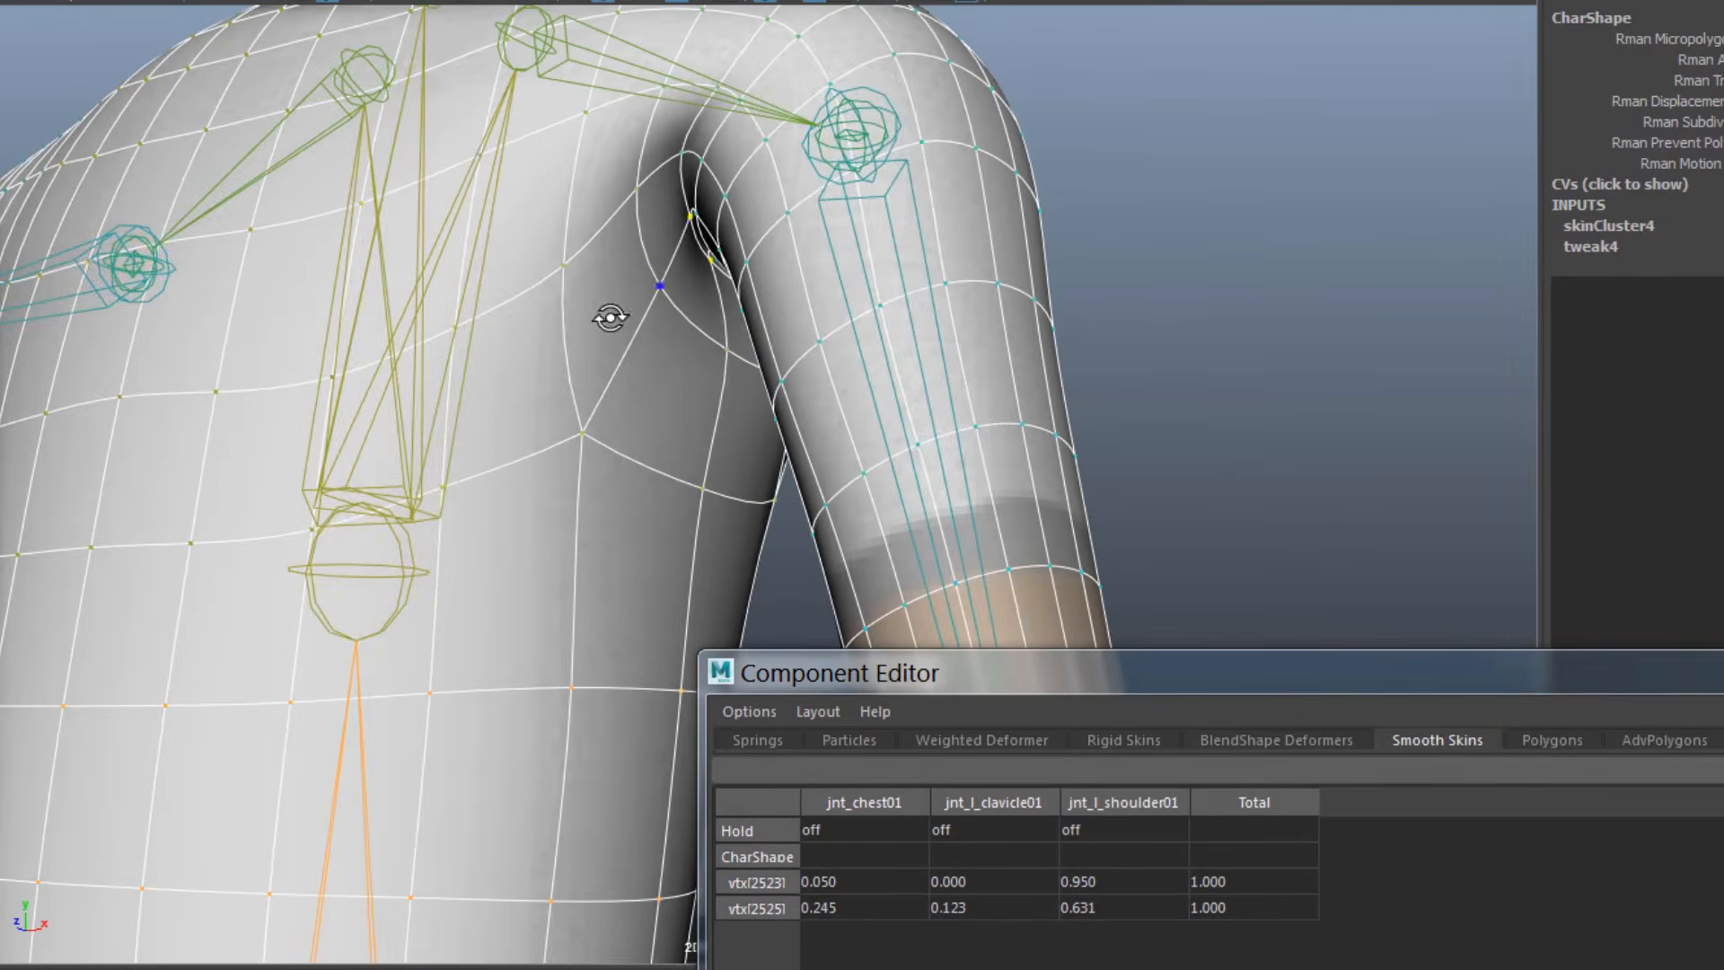
pyautogui.keyDown('alt'); pyautogui.moveTo(608, 320); pyautogui.dragTo(349, 366); pyautogui.keyUp('alt')
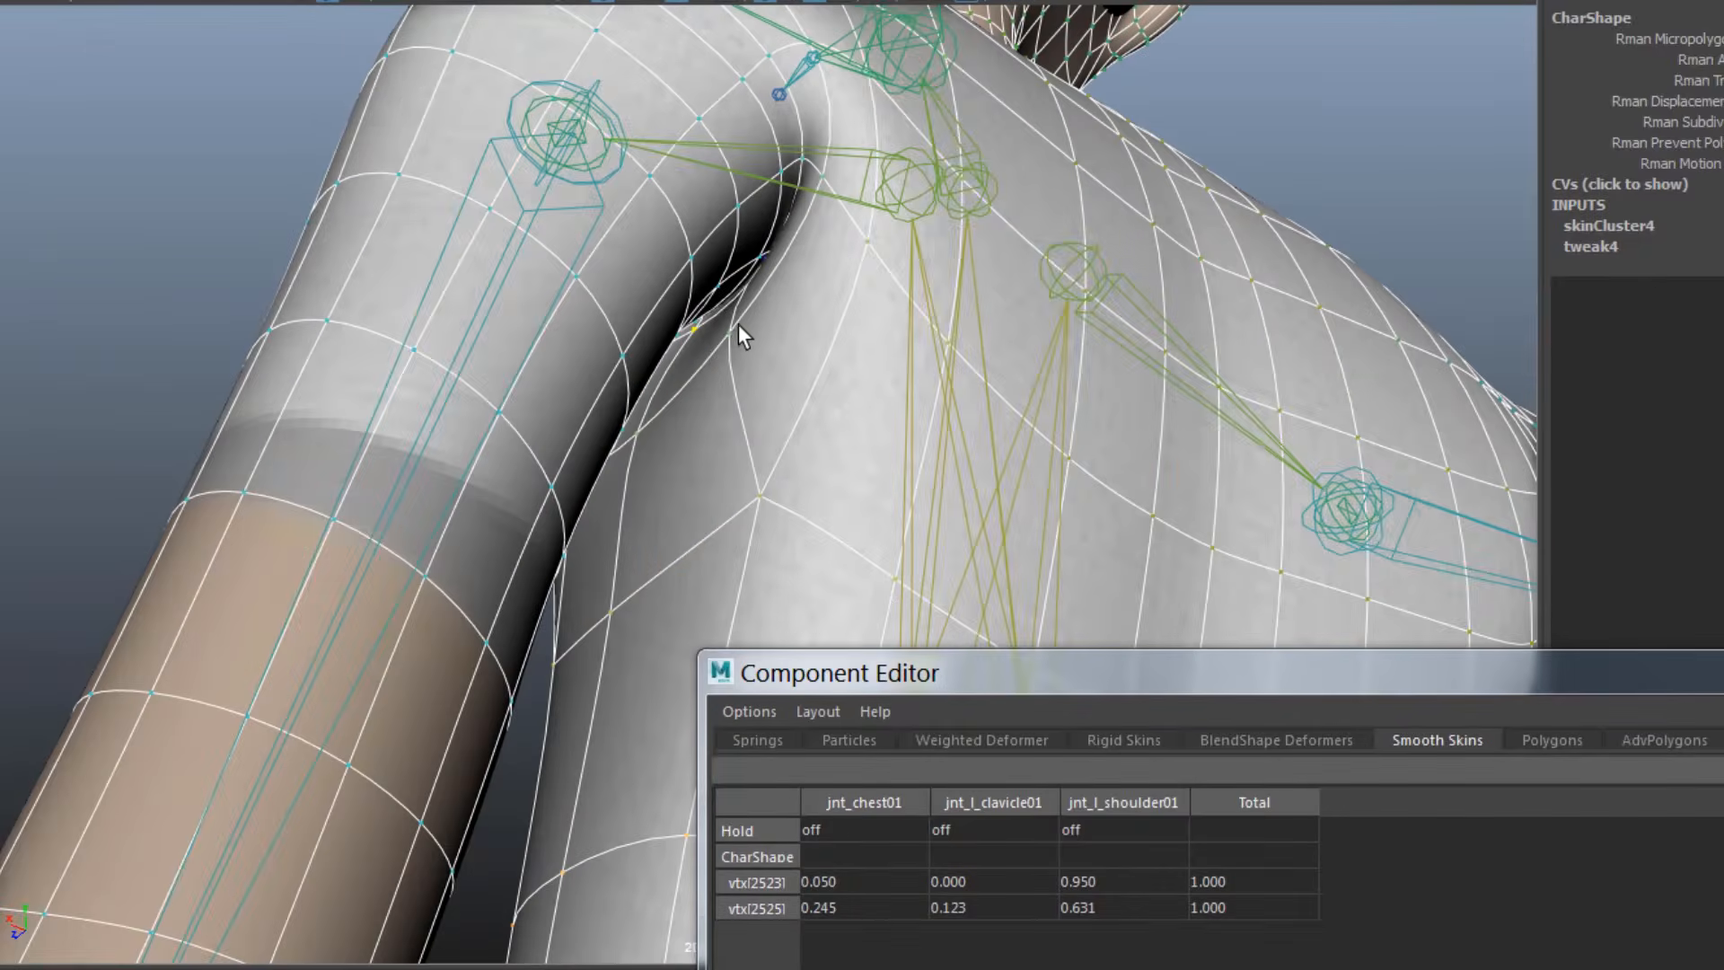
pyautogui.keyDown('alt'); pyautogui.moveTo(743, 331); pyautogui.dragTo(678, 407); pyautogui.keyUp('alt')
pyautogui.keyDown('alt'); pyautogui.moveTo(678, 407); pyautogui.dragTo(785, 420, button='right'); pyautogui.keyUp('alt')
pyautogui.keyDown('alt'); pyautogui.moveTo(785, 420); pyautogui.dragTo(740, 362); pyautogui.keyUp('alt')
pyautogui.keyDown('shift'); pyautogui.click(813, 334); pyautogui.keyUp('shift')
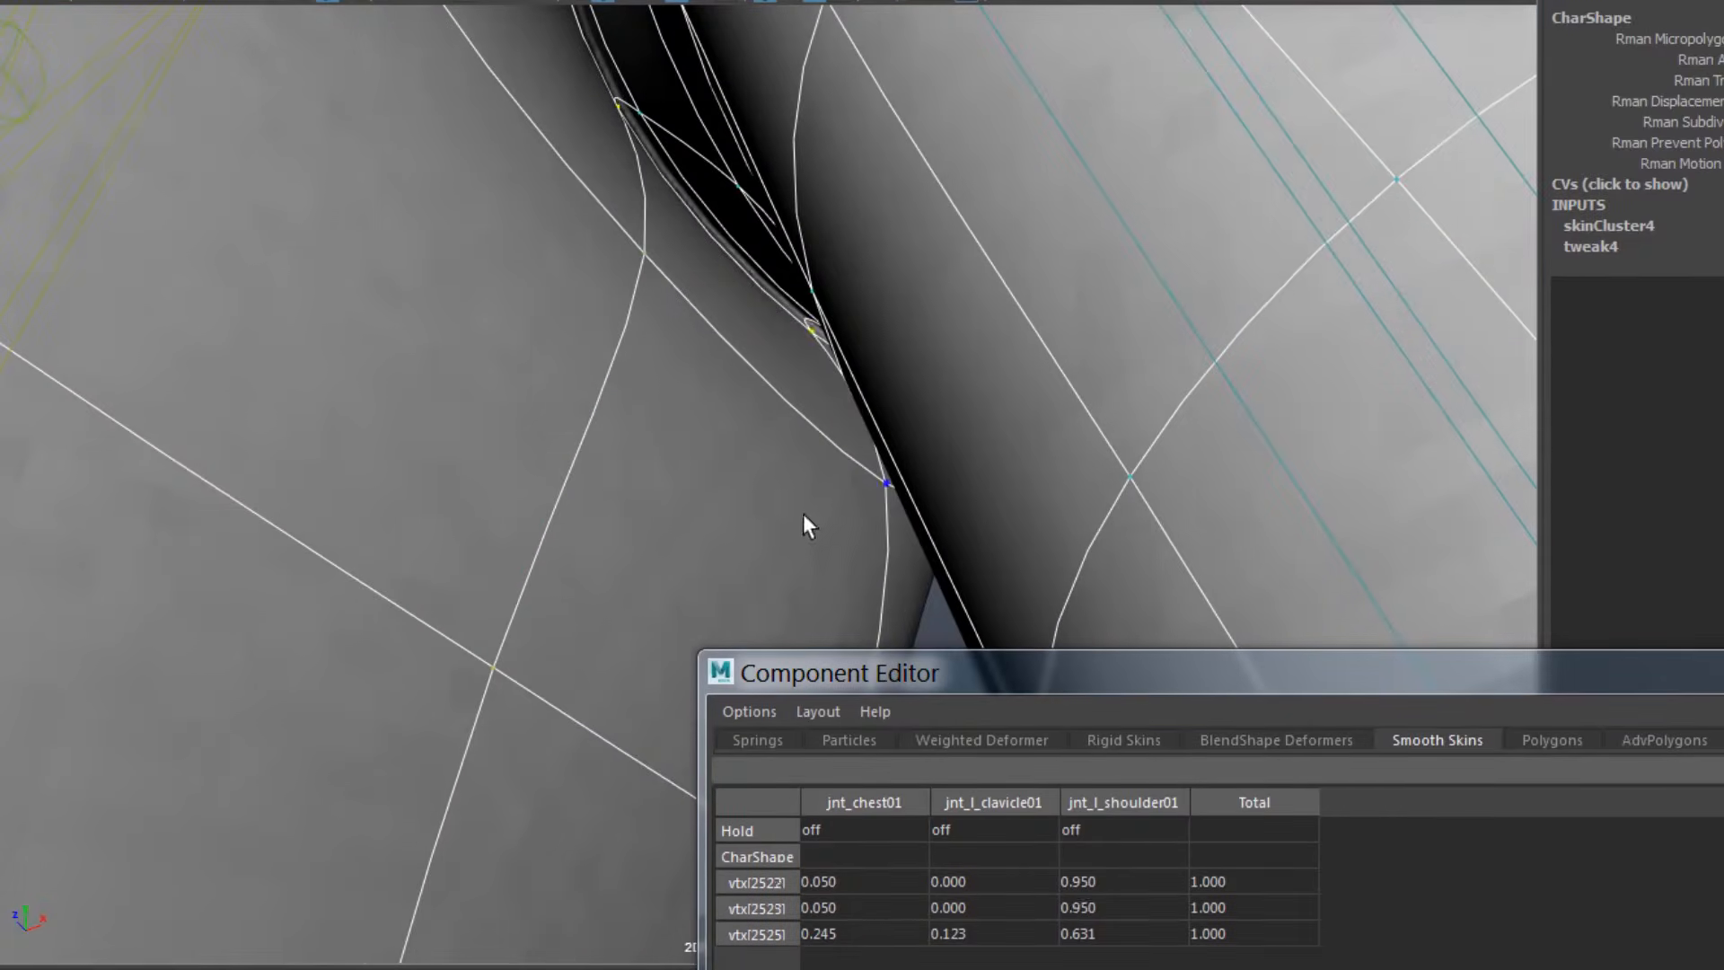
pyautogui.keyDown('alt'); pyautogui.moveTo(803, 513); pyautogui.dragTo(781, 575); pyautogui.keyUp('alt')
pyautogui.keyDown('alt'); pyautogui.moveTo(781, 575); pyautogui.dragTo(301, 247, button='right'); pyautogui.keyUp('alt')
pyautogui.moveTo(1087, 883); pyautogui.dragTo(1091, 932)
pyautogui.write('.7')
pyautogui.press('Return')
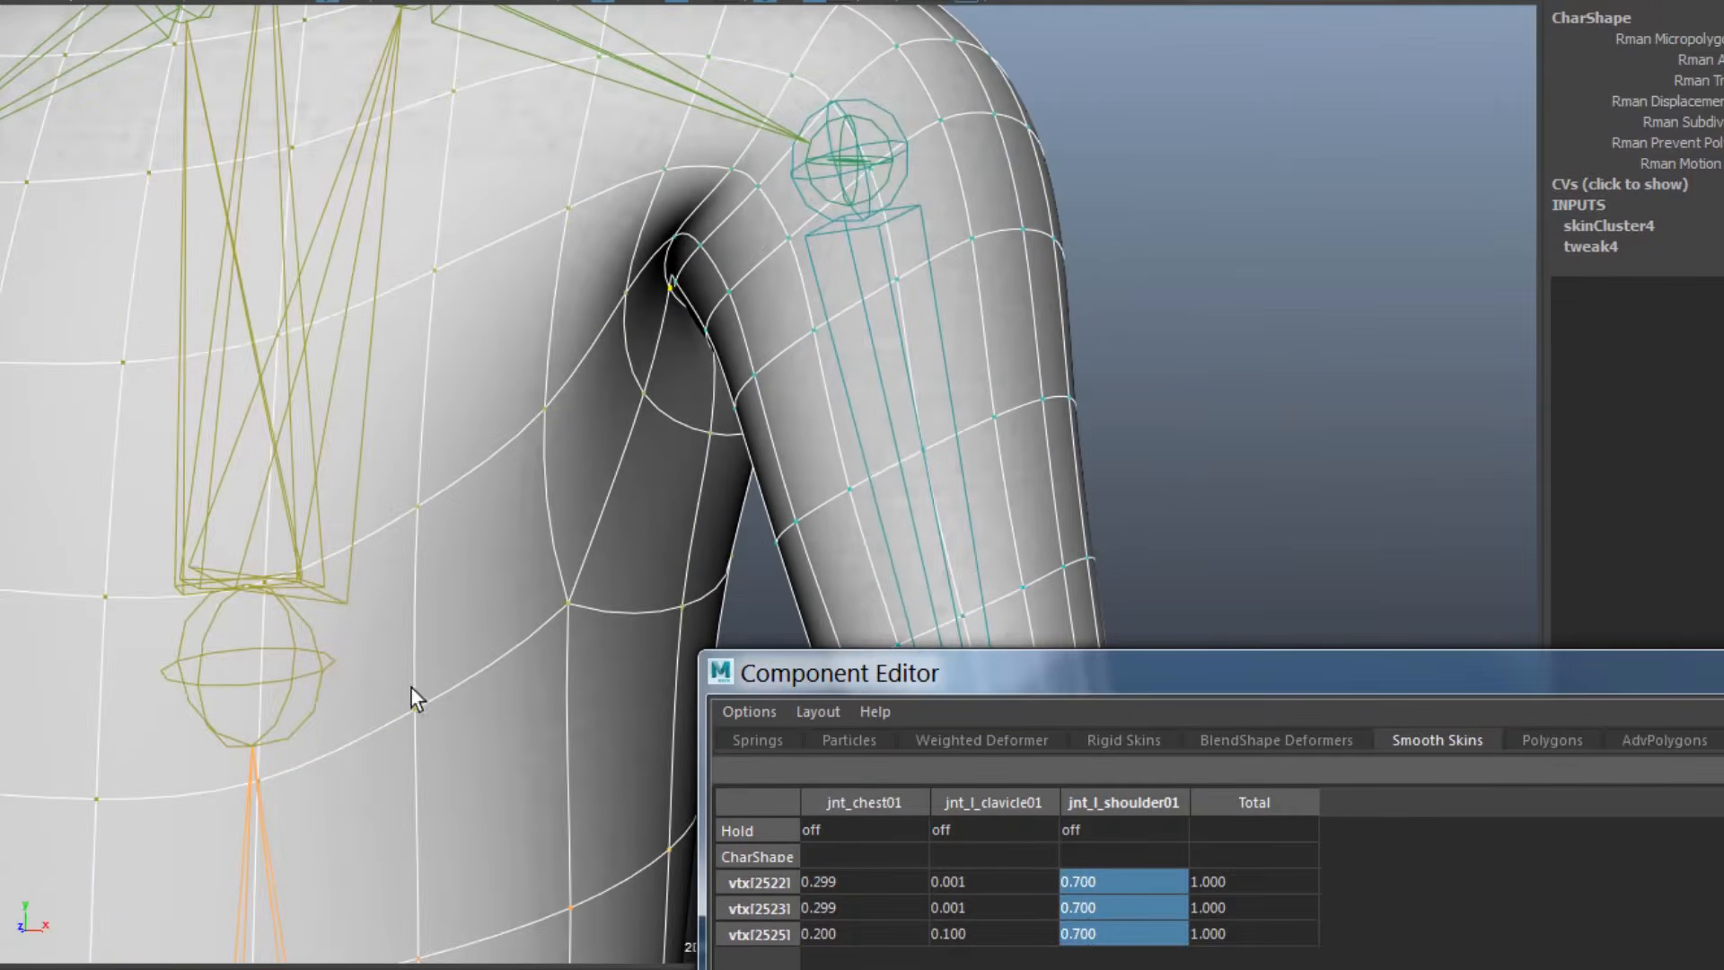
# Try jnt_l_shoulder01 weights of 0.2, 0.4 and 0.5 on vtx[2522], vtx[2523] and vtx[2525], then set them to 0.6
pyautogui.keyDown('alt'); pyautogui.moveTo(411, 686); pyautogui.dragTo(650, 455, button='right'); pyautogui.keyUp('alt')
pyautogui.keyDown('alt'); pyautogui.moveTo(650, 454); pyautogui.dragTo(672, 454); pyautogui.keyUp('alt')
pyautogui.moveTo(1100, 884); pyautogui.dragTo(1117, 936)
pyautogui.write('.2')
pyautogui.press('Return')
pyautogui.write('.4')
pyautogui.press('Return')
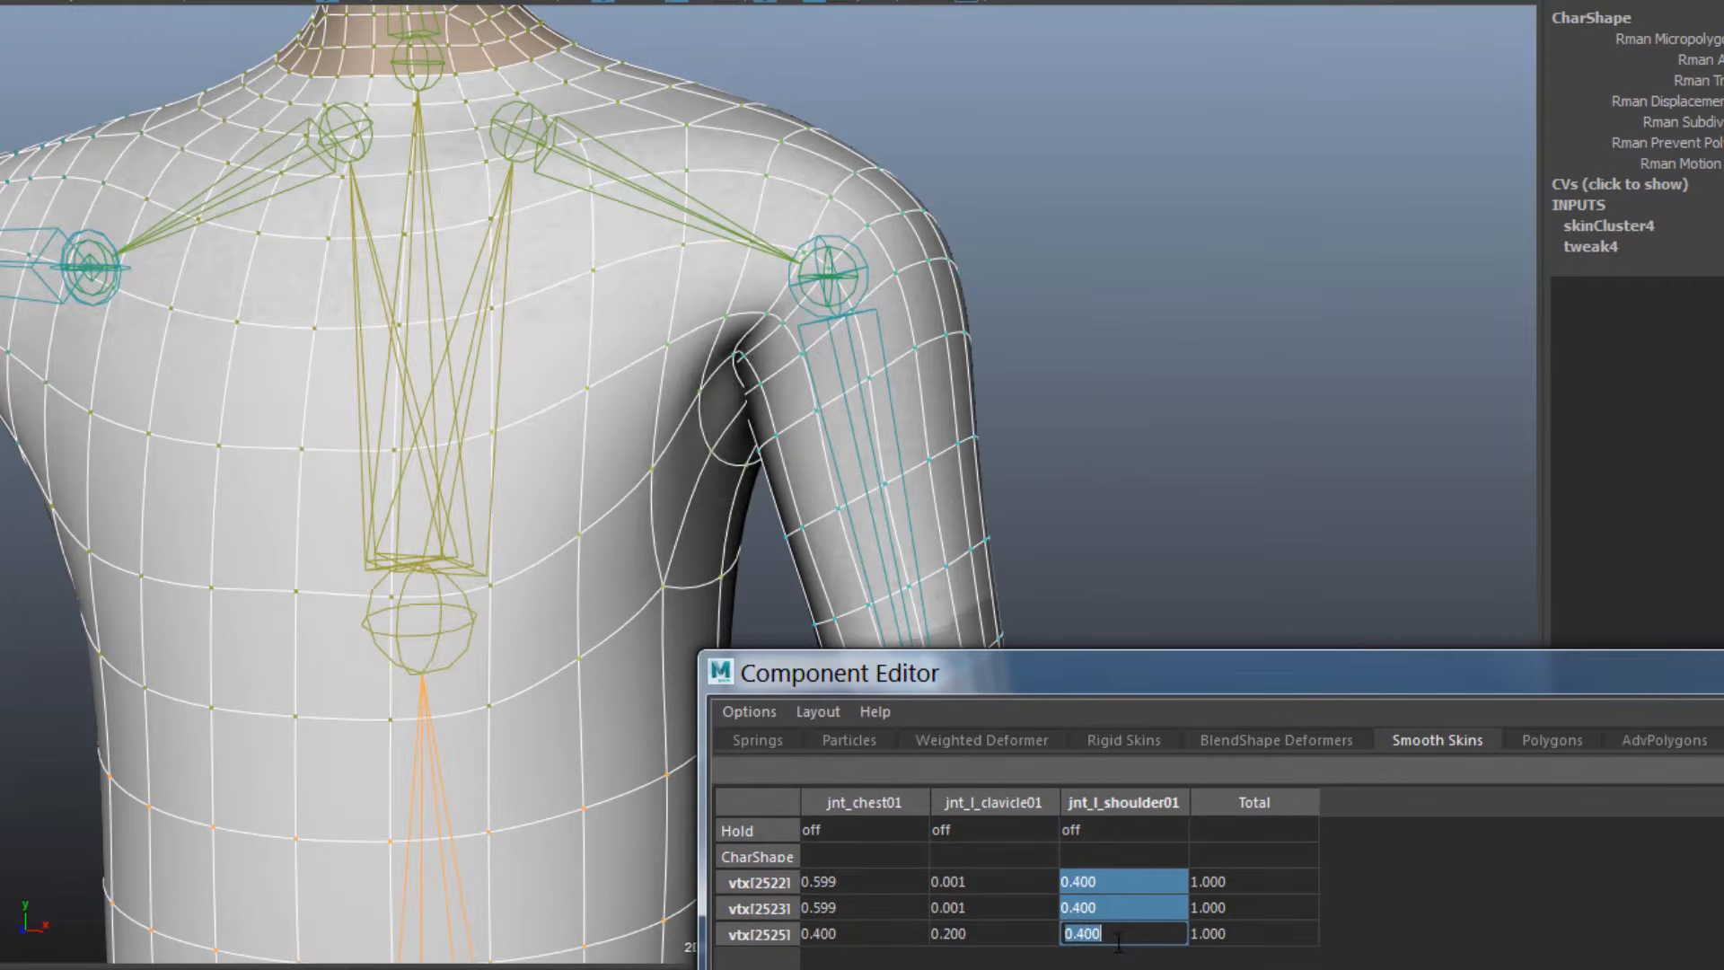
pyautogui.write('.5')
pyautogui.press('Return')
pyautogui.write('.6')
pyautogui.press('Return')
# Select vtx[2415], vtx[2530] and the neighbouring vertices along the left armpit edge and hammer their skin weights
pyautogui.click(726, 318)
pyautogui.keyDown('shift'); pyautogui.click(767, 315); pyautogui.keyUp('shift')
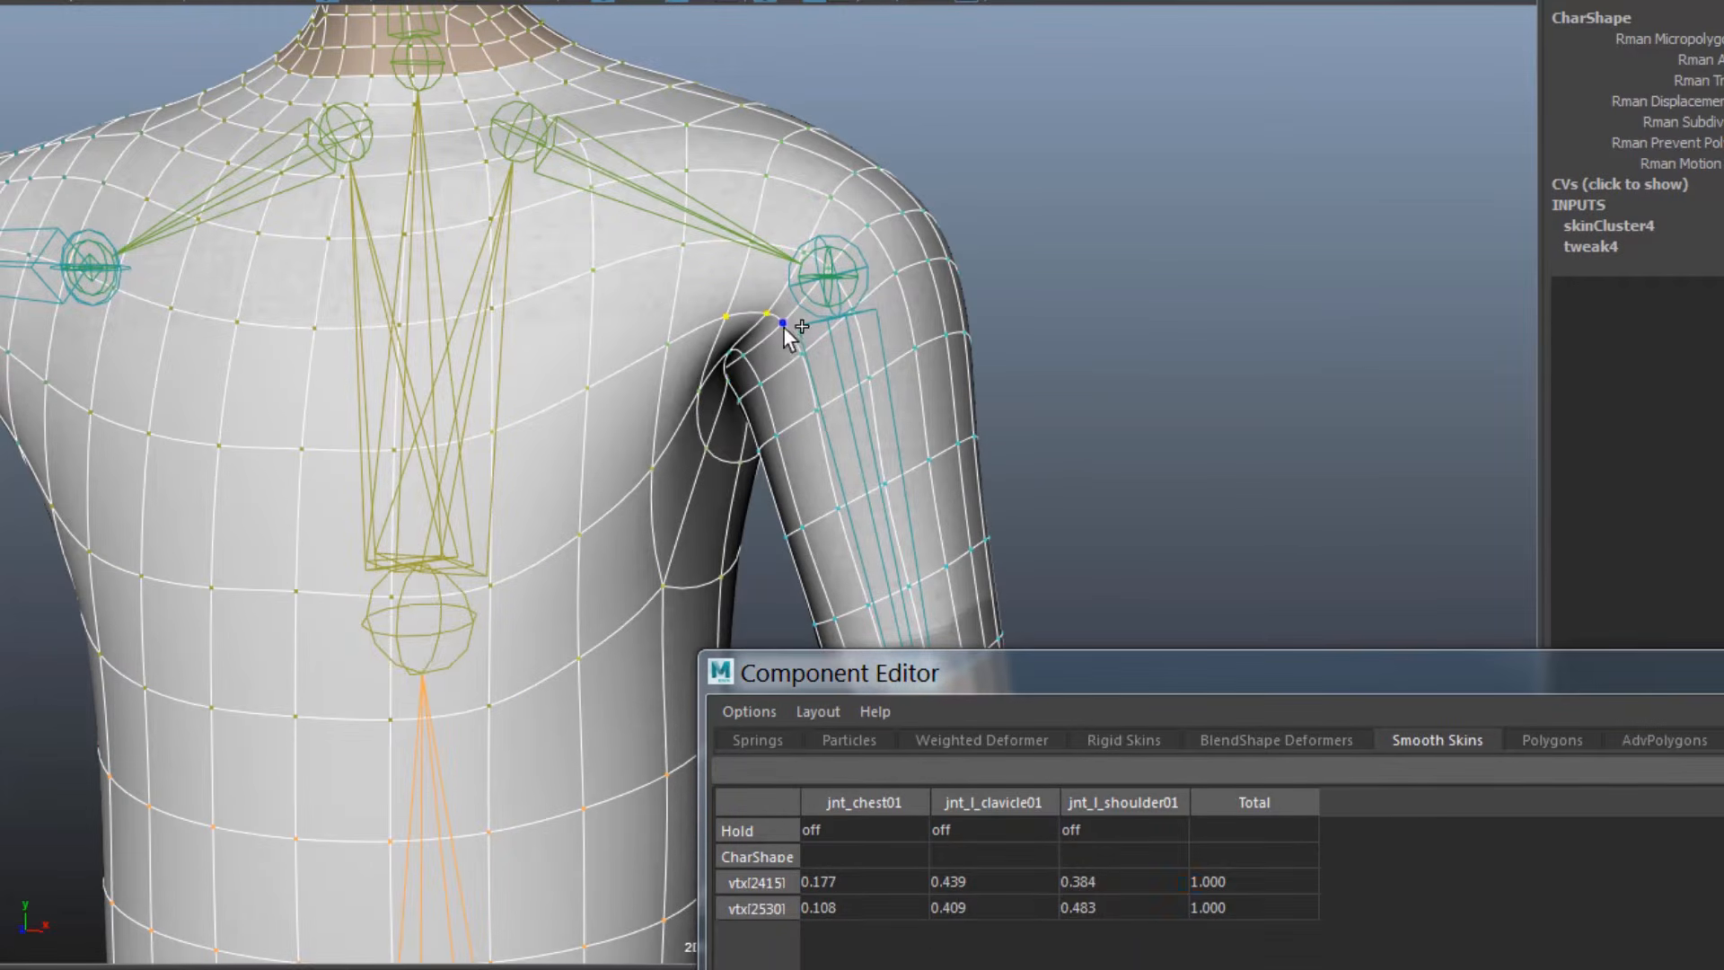
pyautogui.keyDown('shift'); pyautogui.click(672, 342); pyautogui.keyUp('shift')
pyautogui.keyDown('shift'); pyautogui.click(698, 390); pyautogui.keyUp('shift')
pyautogui.keyDown('shift'); pyautogui.click(651, 469); pyautogui.keyUp('shift')
# Hammer the skin weights of vtx[2418], vtx[2419] and the surrounding left armpit vertices, then leave vertex mode and clear the selection
pyautogui.click(739, 462)
pyautogui.keyDown('shift'); pyautogui.click(708, 450); pyautogui.keyUp('shift')
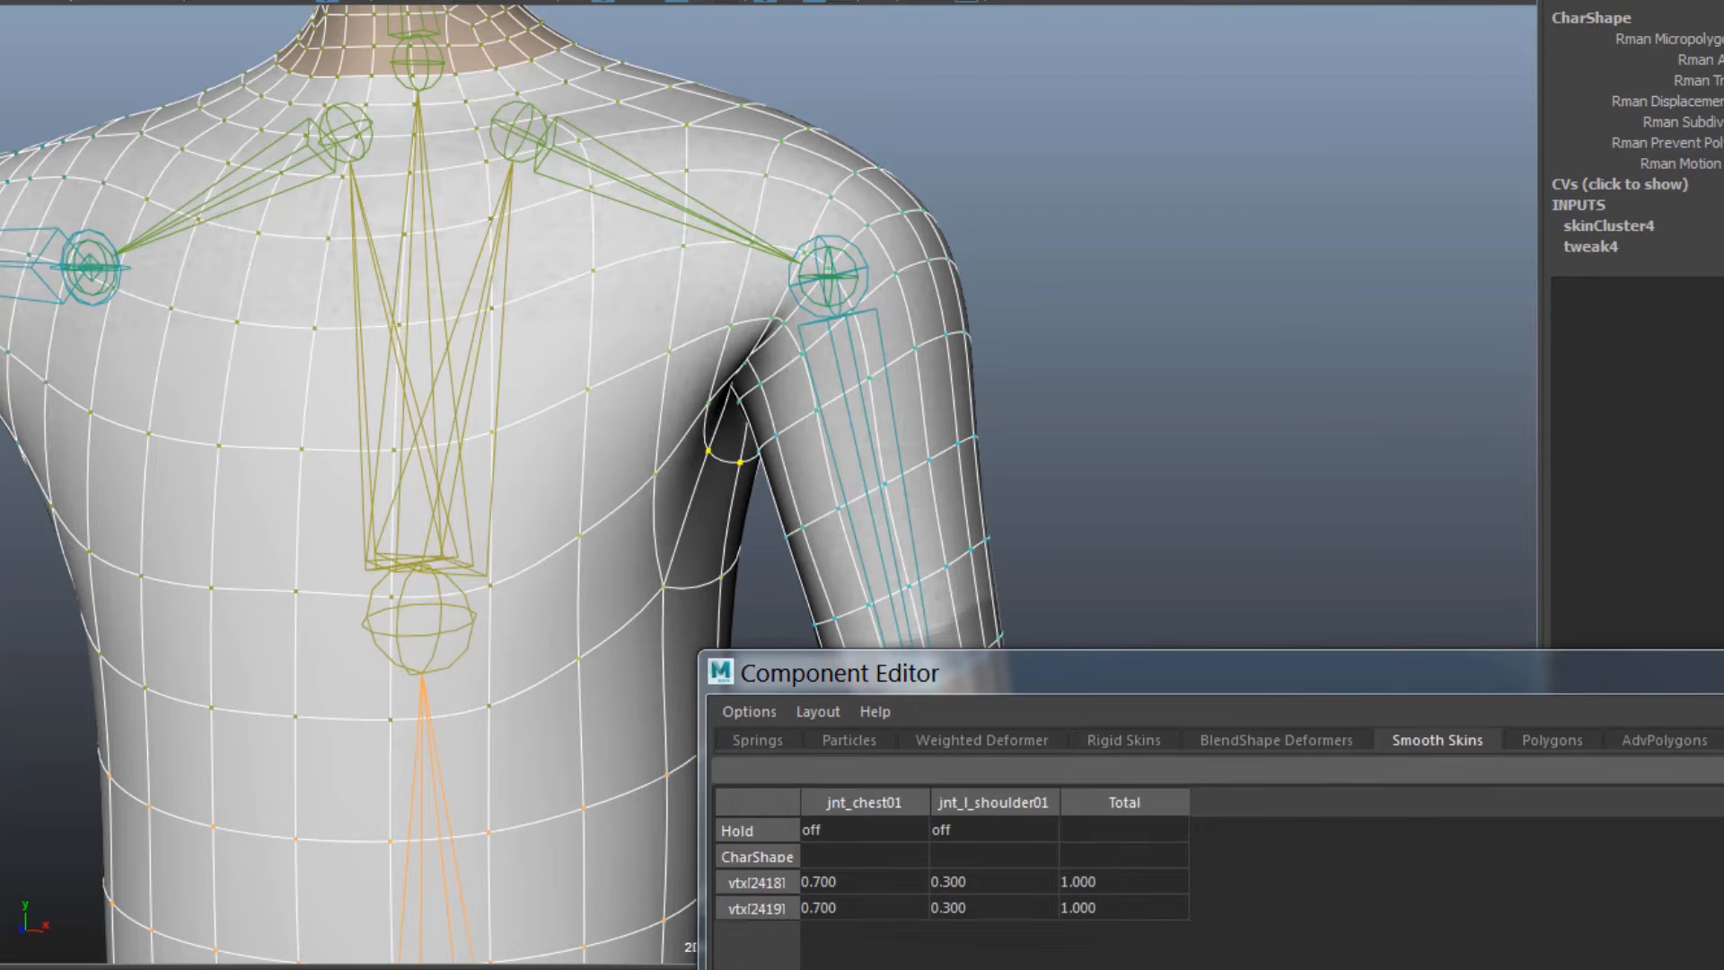
pyautogui.keyDown('alt'); pyautogui.moveTo(578, 443); pyautogui.dragTo(584, 288, button='right'); pyautogui.keyUp('alt')
pyautogui.moveTo(641, 204); pyautogui.dragTo(744, 402)
pyautogui.moveTo(636, 289); pyautogui.dragTo(719, 252, button='right')
pyautogui.click(1189, 380)
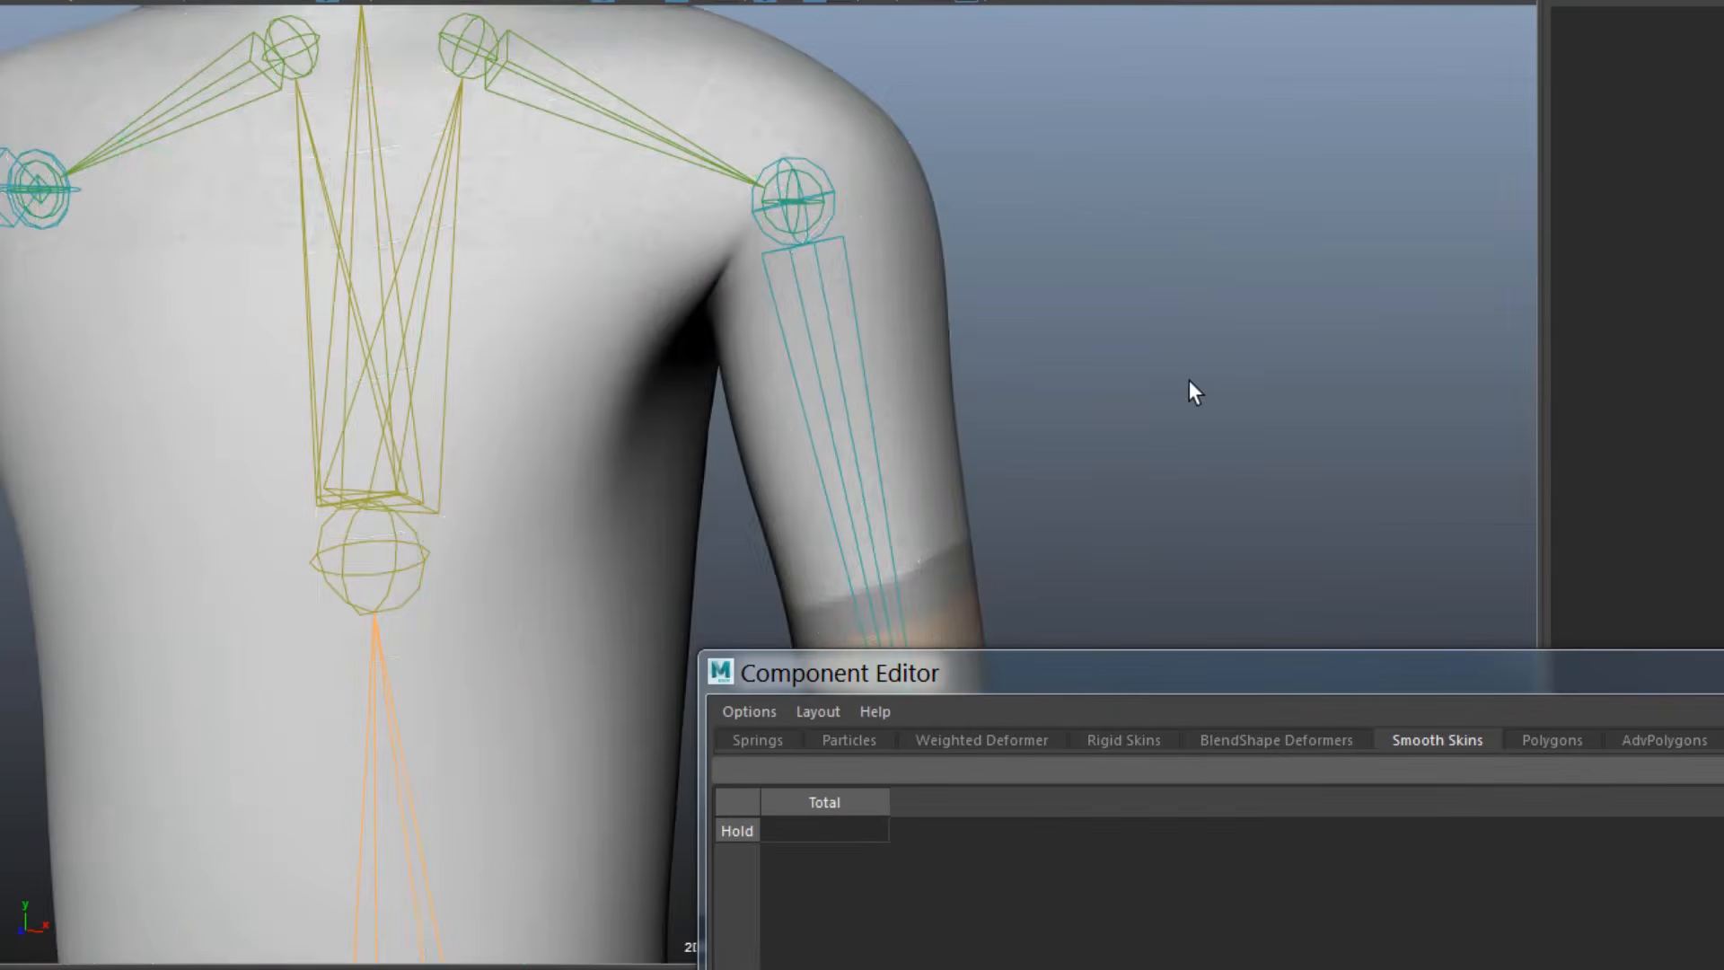
# Select vtx[2418] and vtx[2419] in vertex mode, try jnt_l_shoulder01 weights of 0.4 and 0.1, then set them to 0.2
pyautogui.click(809, 395)
pyautogui.keyDown('alt'); pyautogui.moveTo(799, 400); pyautogui.dragTo(898, 395, button='right'); pyautogui.keyUp('alt')
pyautogui.moveTo(625, 358); pyautogui.dragTo(539, 357, button='right')
pyautogui.click(625, 354)
pyautogui.keyDown('shift'); pyautogui.click(657, 364); pyautogui.keyUp('shift')
pyautogui.keyDown('shift'); pyautogui.click(668, 401); pyautogui.keyUp('shift')
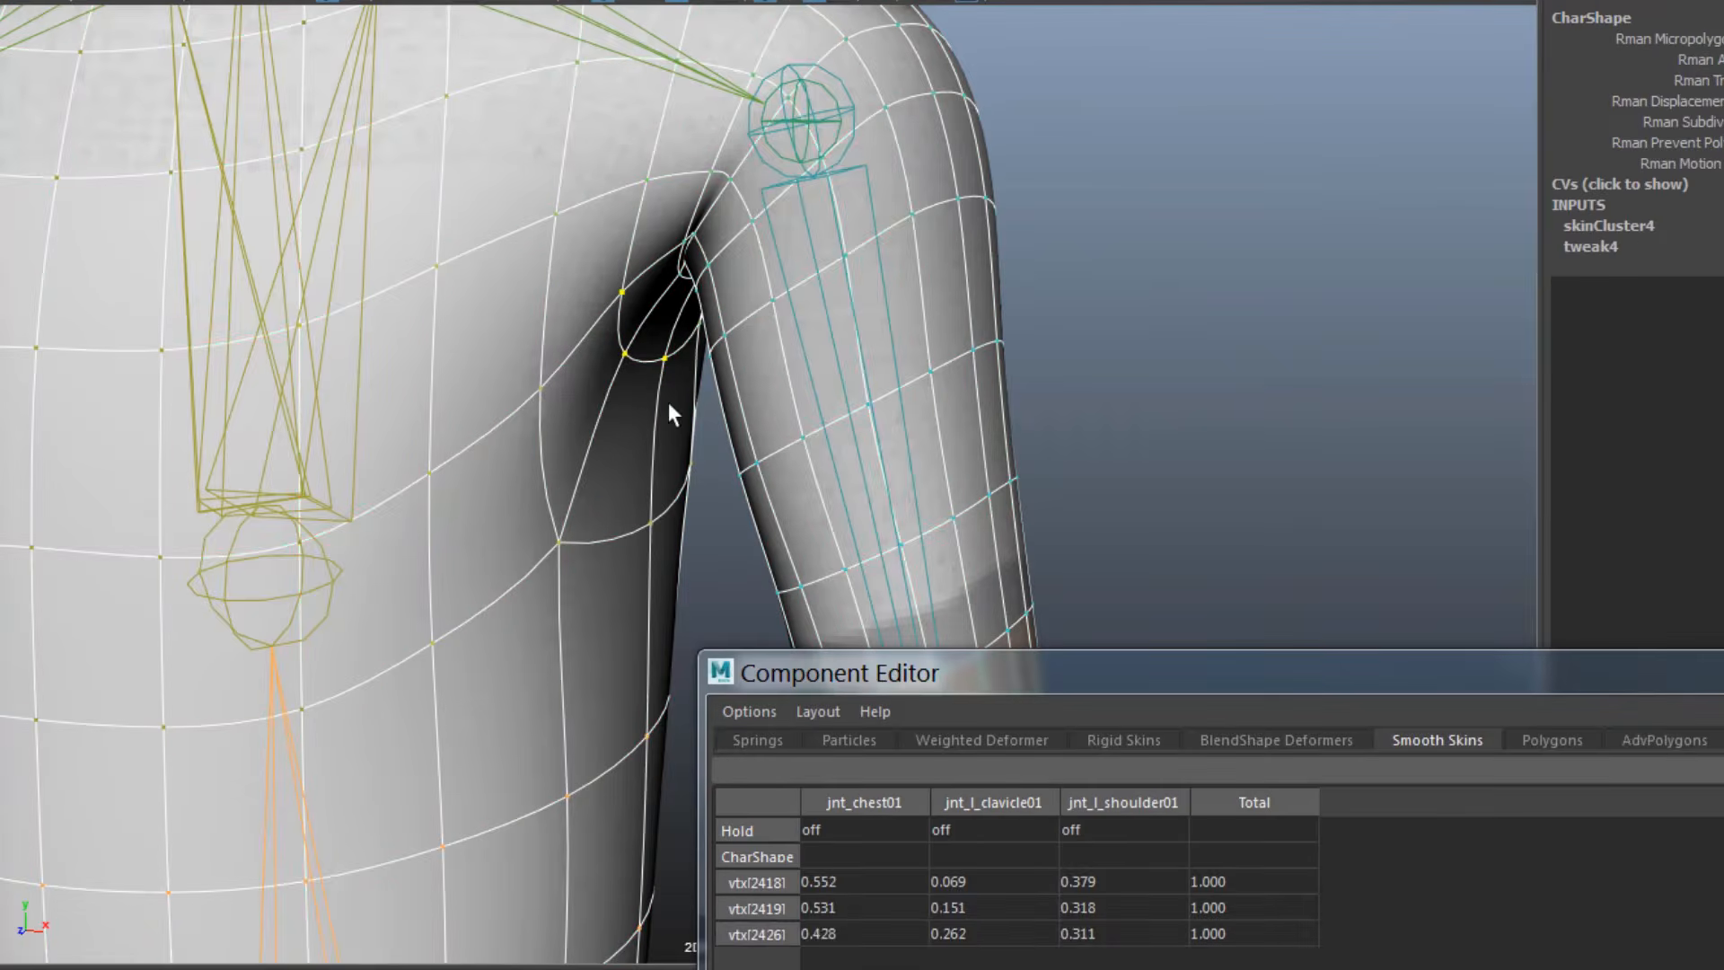
pyautogui.hotkey('ctrl', 'z')
pyautogui.moveTo(1101, 881); pyautogui.dragTo(1096, 908)
pyautogui.write('.4')
pyautogui.press('Return')
pyautogui.write('.1')
pyautogui.press('Return')
pyautogui.write('.2')
pyautogui.press('Return')
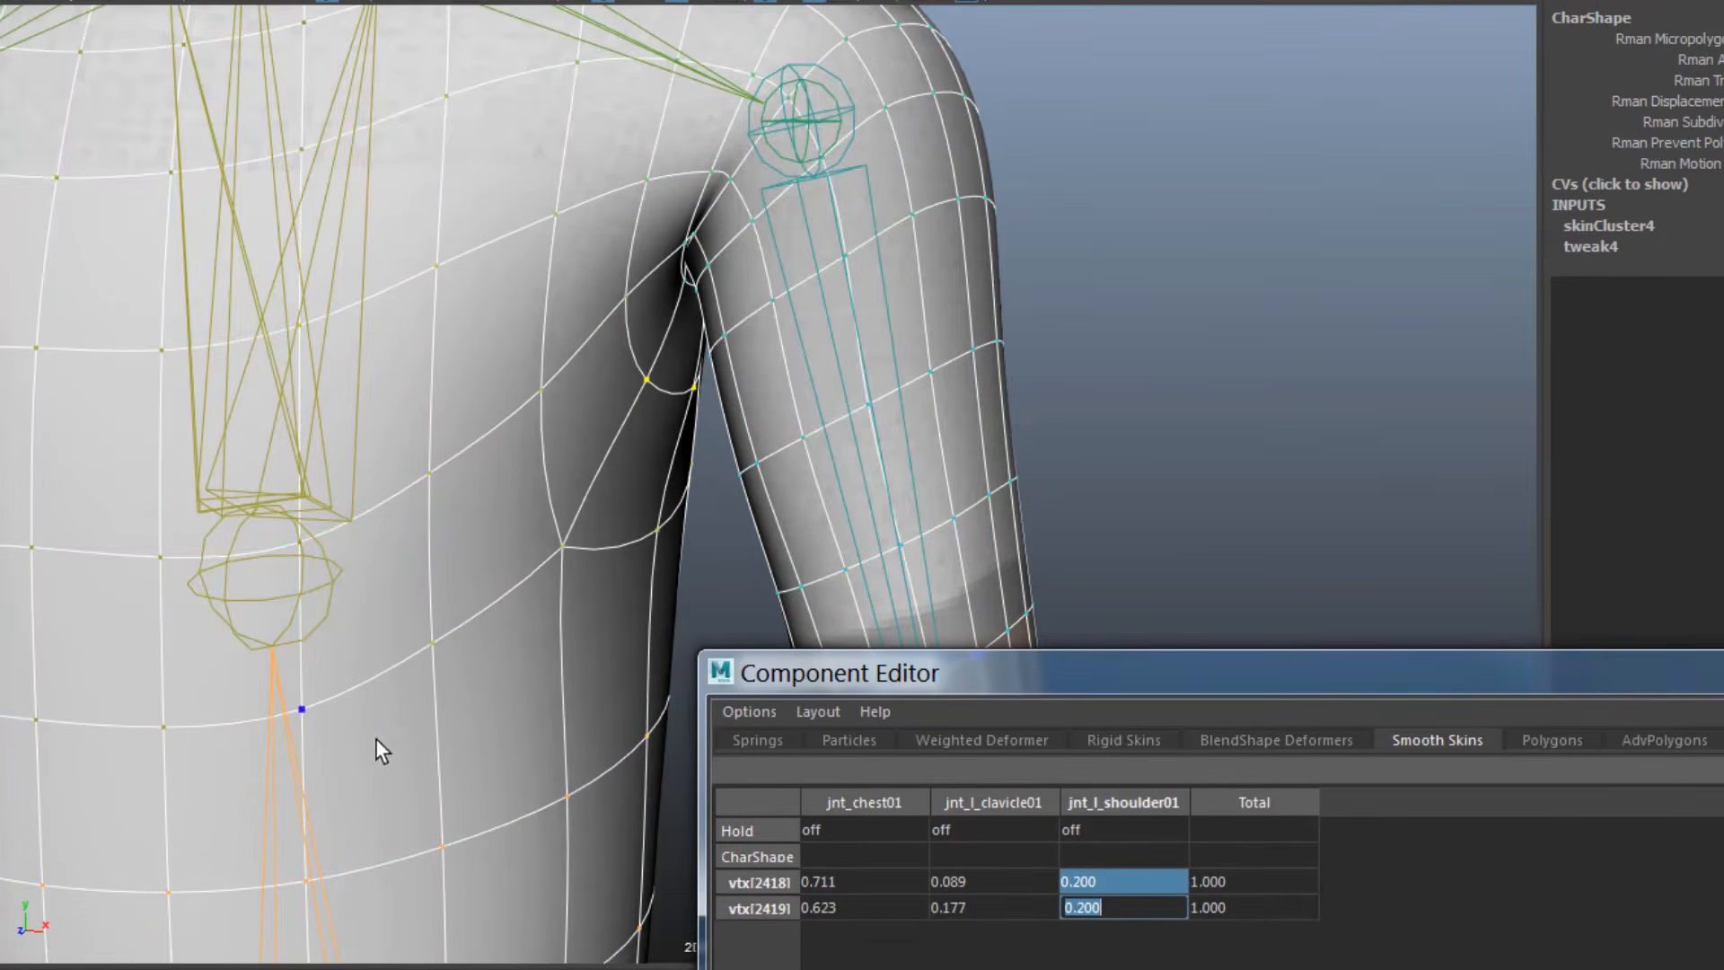
# Select vtx[2417] and vtx[2424] in the left armpit and set their jnt_l_shoulder01 weights to 0.3
pyautogui.keyDown('alt'); pyautogui.moveTo(375, 738); pyautogui.dragTo(220, 530, button='right'); pyautogui.keyUp('alt')
pyautogui.keyDown('alt'); pyautogui.moveTo(219, 531); pyautogui.dragTo(284, 435); pyautogui.keyUp('alt')
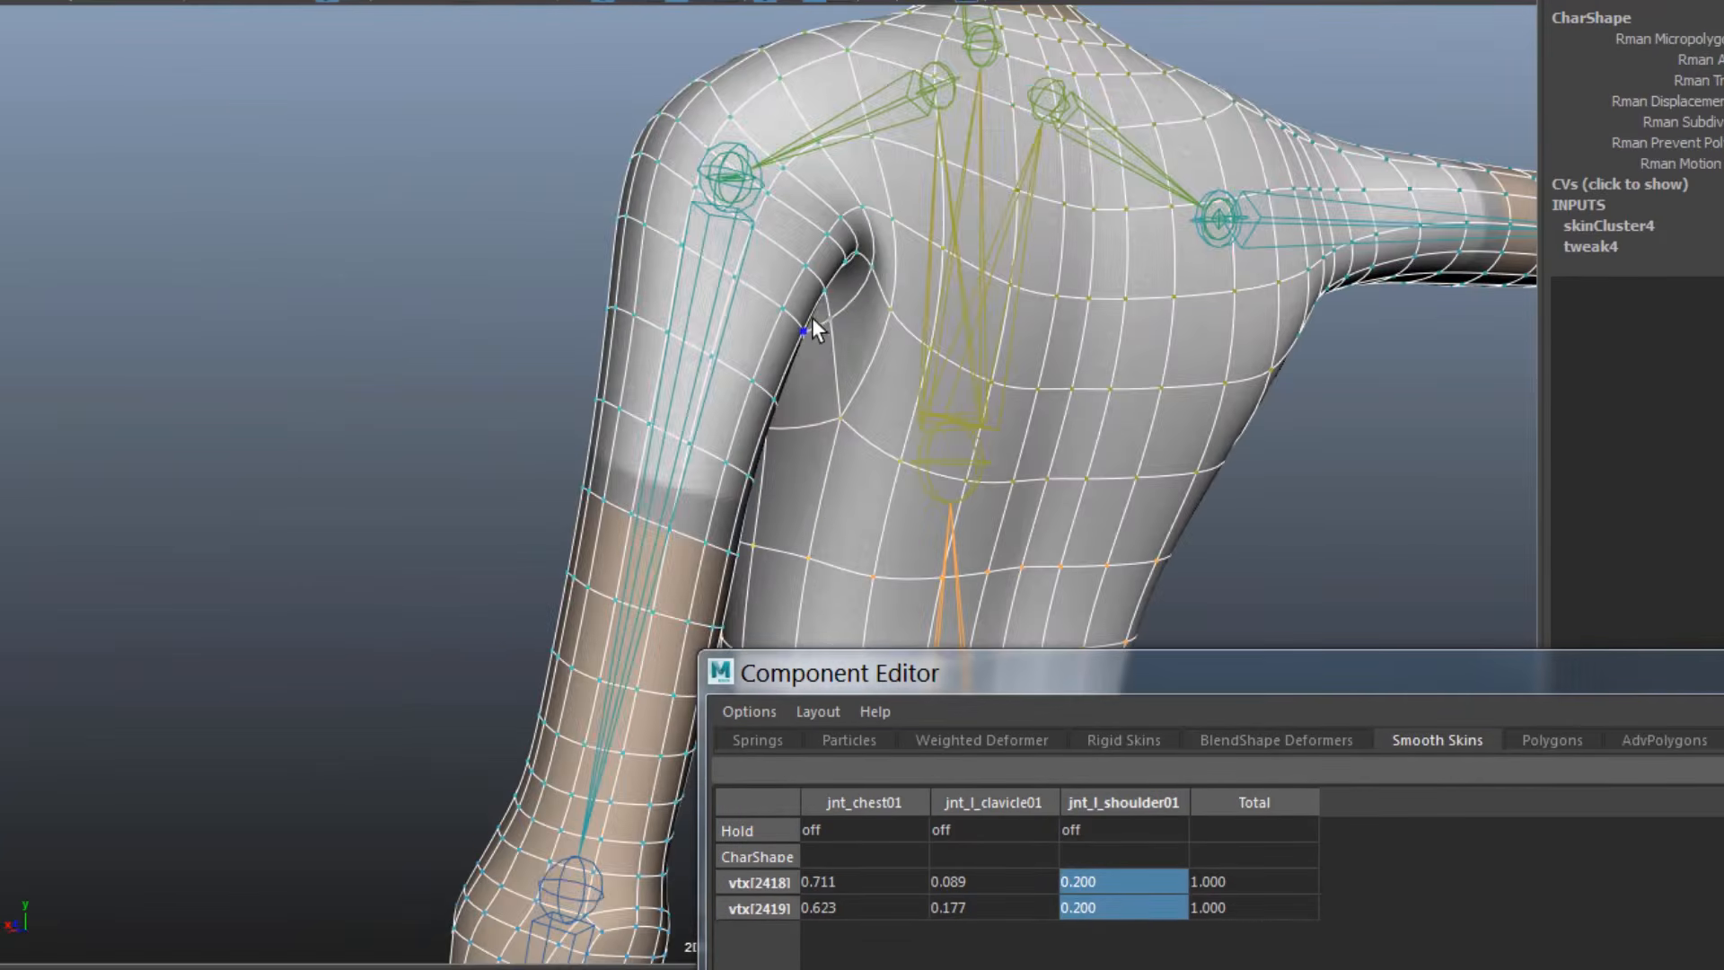
pyautogui.click(813, 323)
pyautogui.keyDown('shift'); pyautogui.click(848, 273); pyautogui.keyUp('shift')
pyautogui.moveTo(1077, 882); pyautogui.dragTo(1082, 908)
pyautogui.write('.3')
pyautogui.press('Return')
# Select vtx[2418] below the left armpit, try a jnt_l_shoulder01 weight of 0.3, then set it to 0.25
pyautogui.keyDown('alt'); pyautogui.moveTo(669, 314); pyautogui.dragTo(534, 398, button='right'); pyautogui.keyUp('alt')
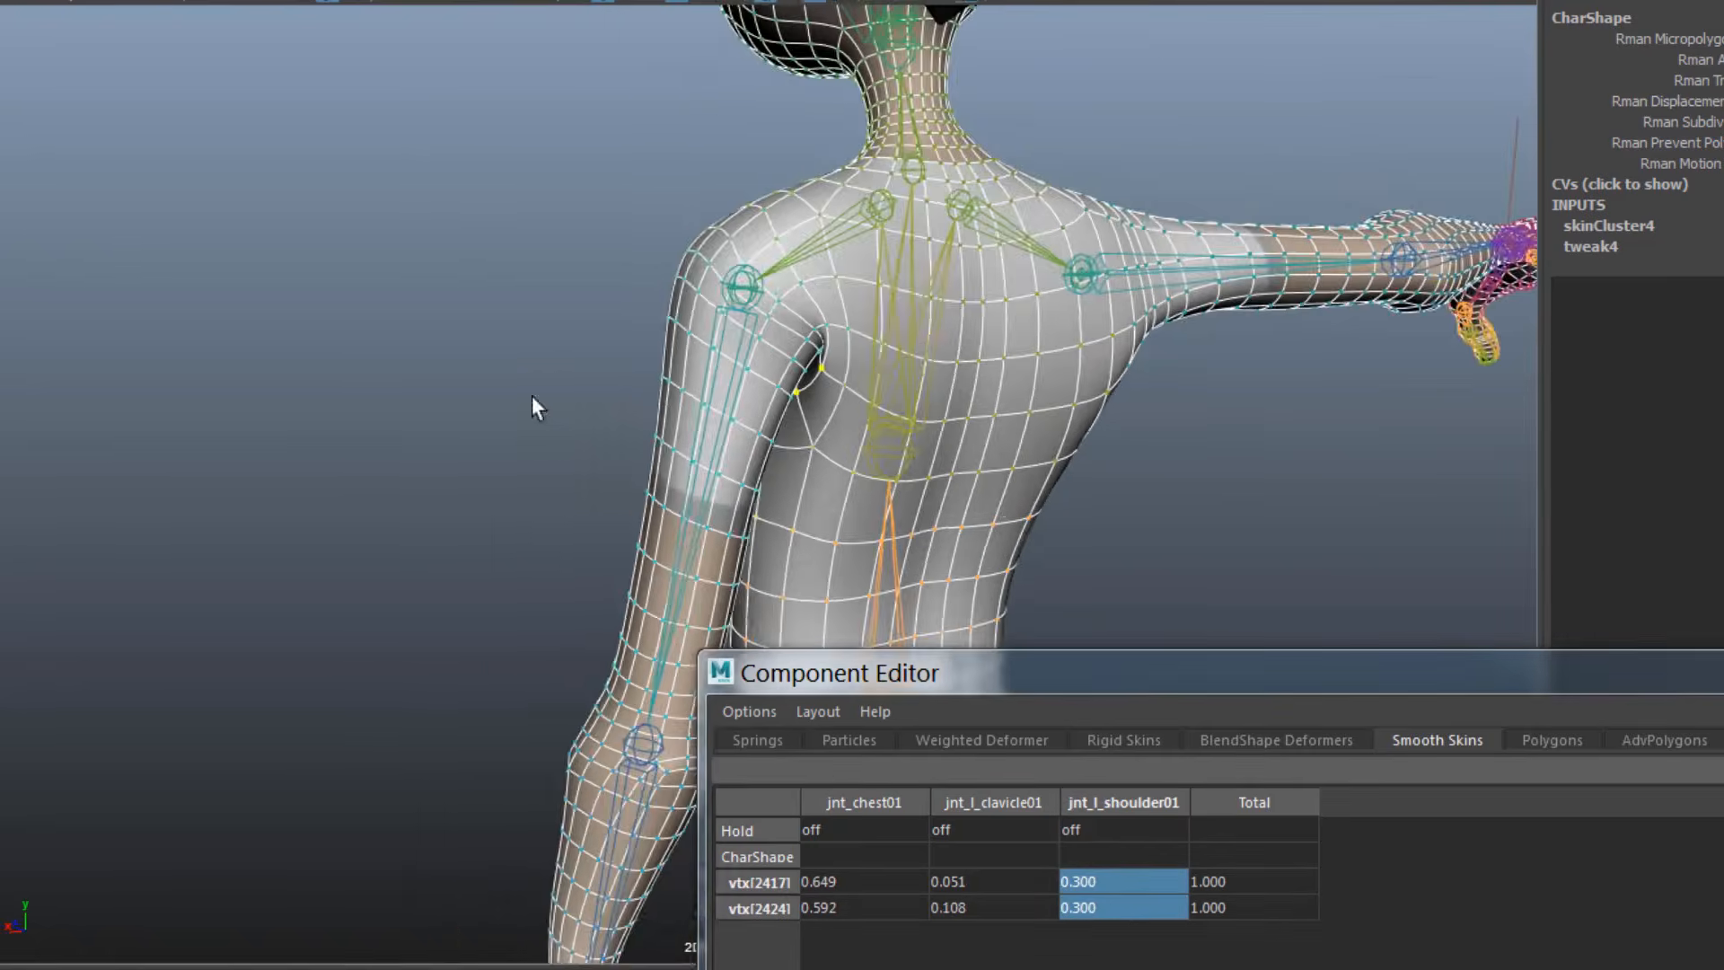
pyautogui.keyDown('alt'); pyautogui.moveTo(534, 398); pyautogui.dragTo(449, 391); pyautogui.keyUp('alt')
pyautogui.keyDown('alt'); pyautogui.moveTo(449, 390); pyautogui.dragTo(656, 391, button='right'); pyautogui.keyUp('alt')
pyautogui.keyDown('alt'); pyautogui.moveTo(656, 391); pyautogui.dragTo(696, 512, button='middle'); pyautogui.keyUp('alt')
pyautogui.moveTo(503, 308); pyautogui.dragTo(588, 489)
pyautogui.keyDown('alt'); pyautogui.moveTo(442, 328); pyautogui.dragTo(314, 440, button='right'); pyautogui.keyUp('alt')
pyautogui.keyDown('alt'); pyautogui.moveTo(315, 440); pyautogui.dragTo(260, 529); pyautogui.keyUp('alt')
pyautogui.click(581, 449)
pyautogui.click(1089, 884)
pyautogui.write('.3')
pyautogui.press('Return')
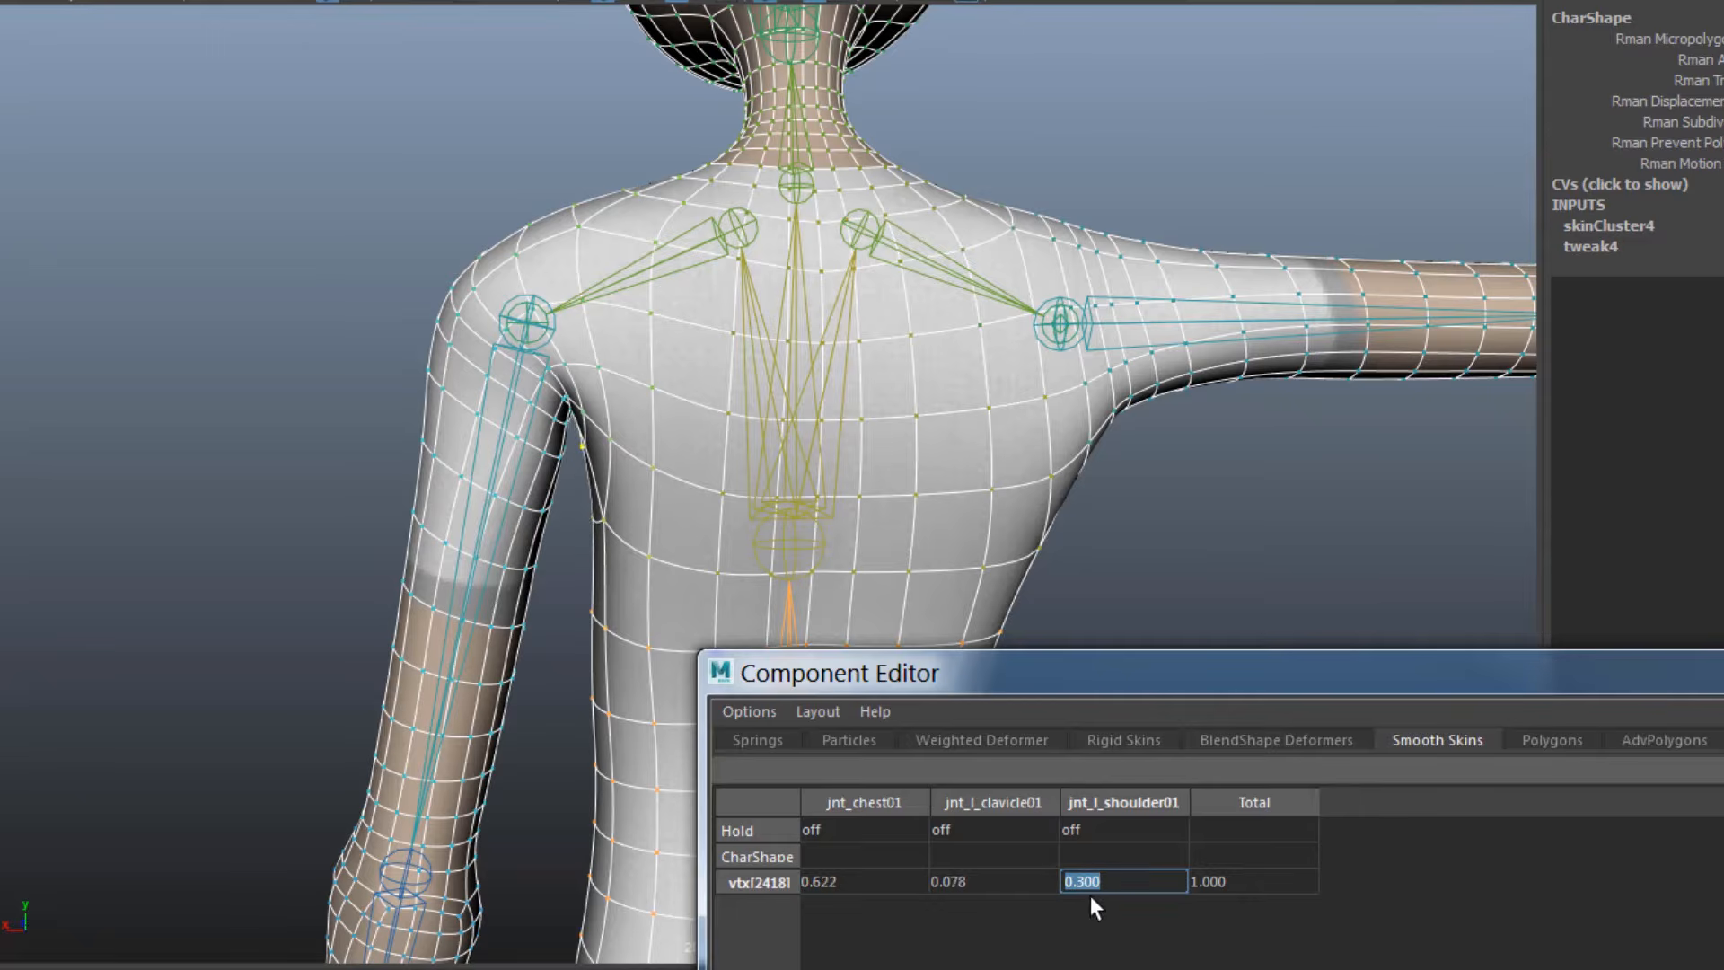
pyautogui.write('.25')
pyautogui.press('Return')
# Return the character mesh to object mode and clear the selection
pyautogui.moveTo(505, 406); pyautogui.dragTo(543, 362, button='right')
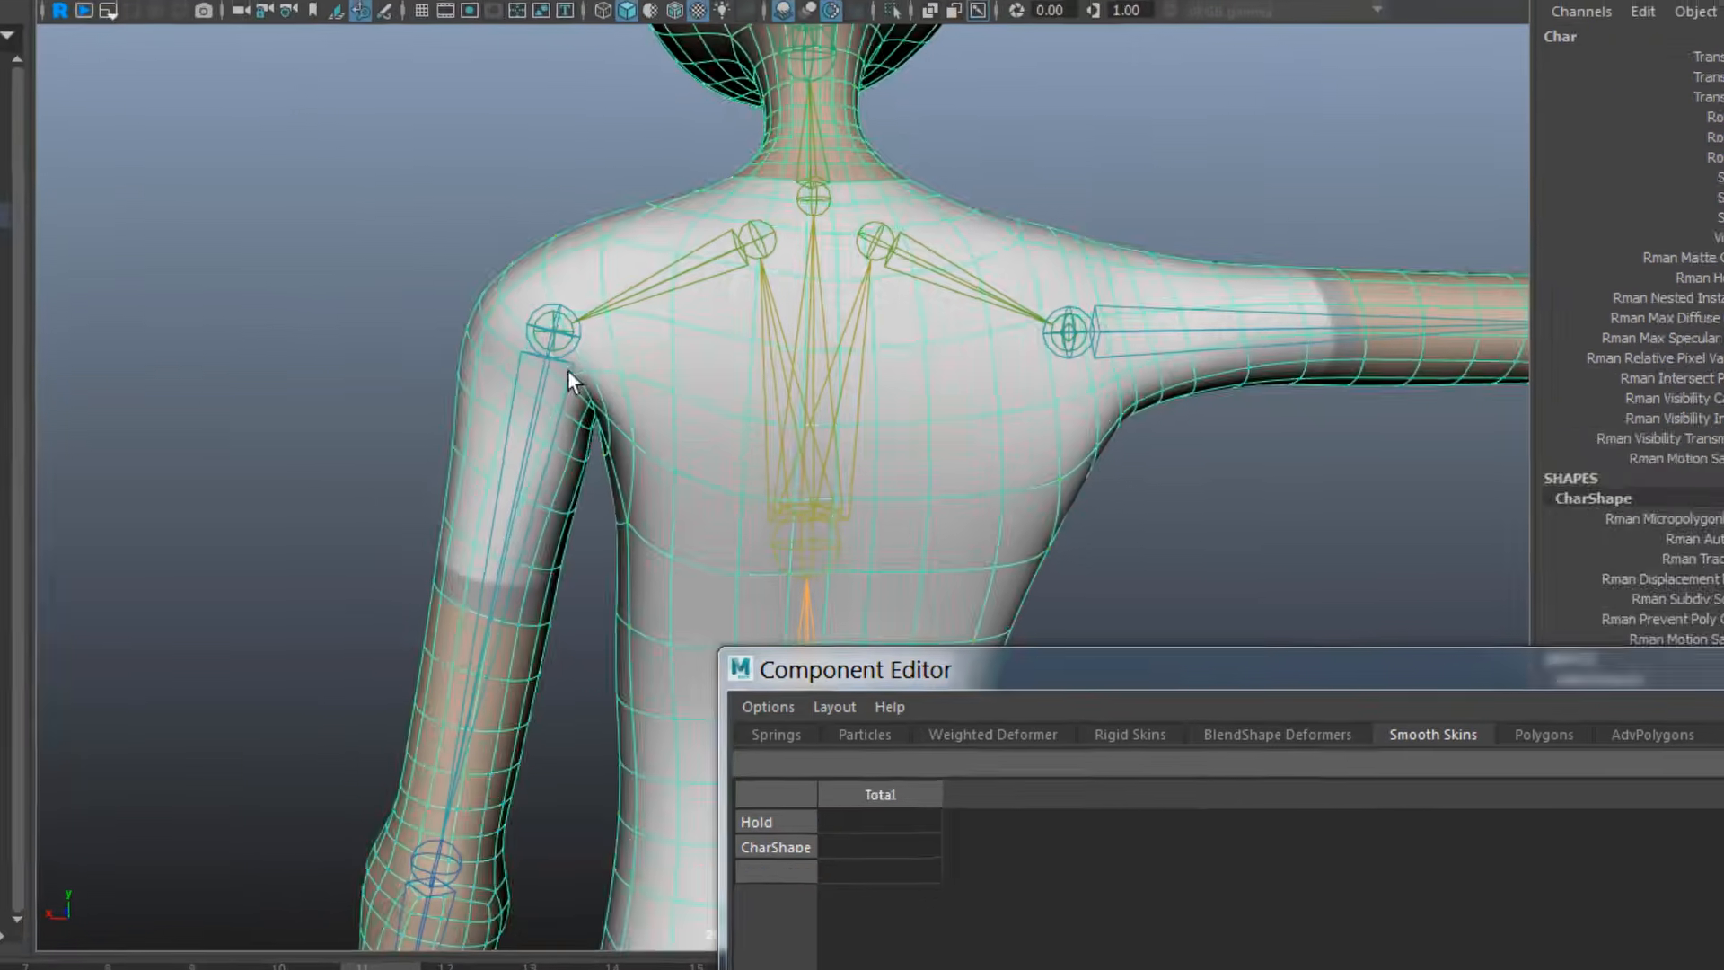
pyautogui.click(386, 395)
pyautogui.keyDown('alt'); pyautogui.moveTo(386, 395); pyautogui.dragTo(314, 467, button='right'); pyautogui.keyUp('alt')
pyautogui.keyDown('alt'); pyautogui.moveTo(314, 467); pyautogui.dragTo(865, 670); pyautogui.keyUp('alt')
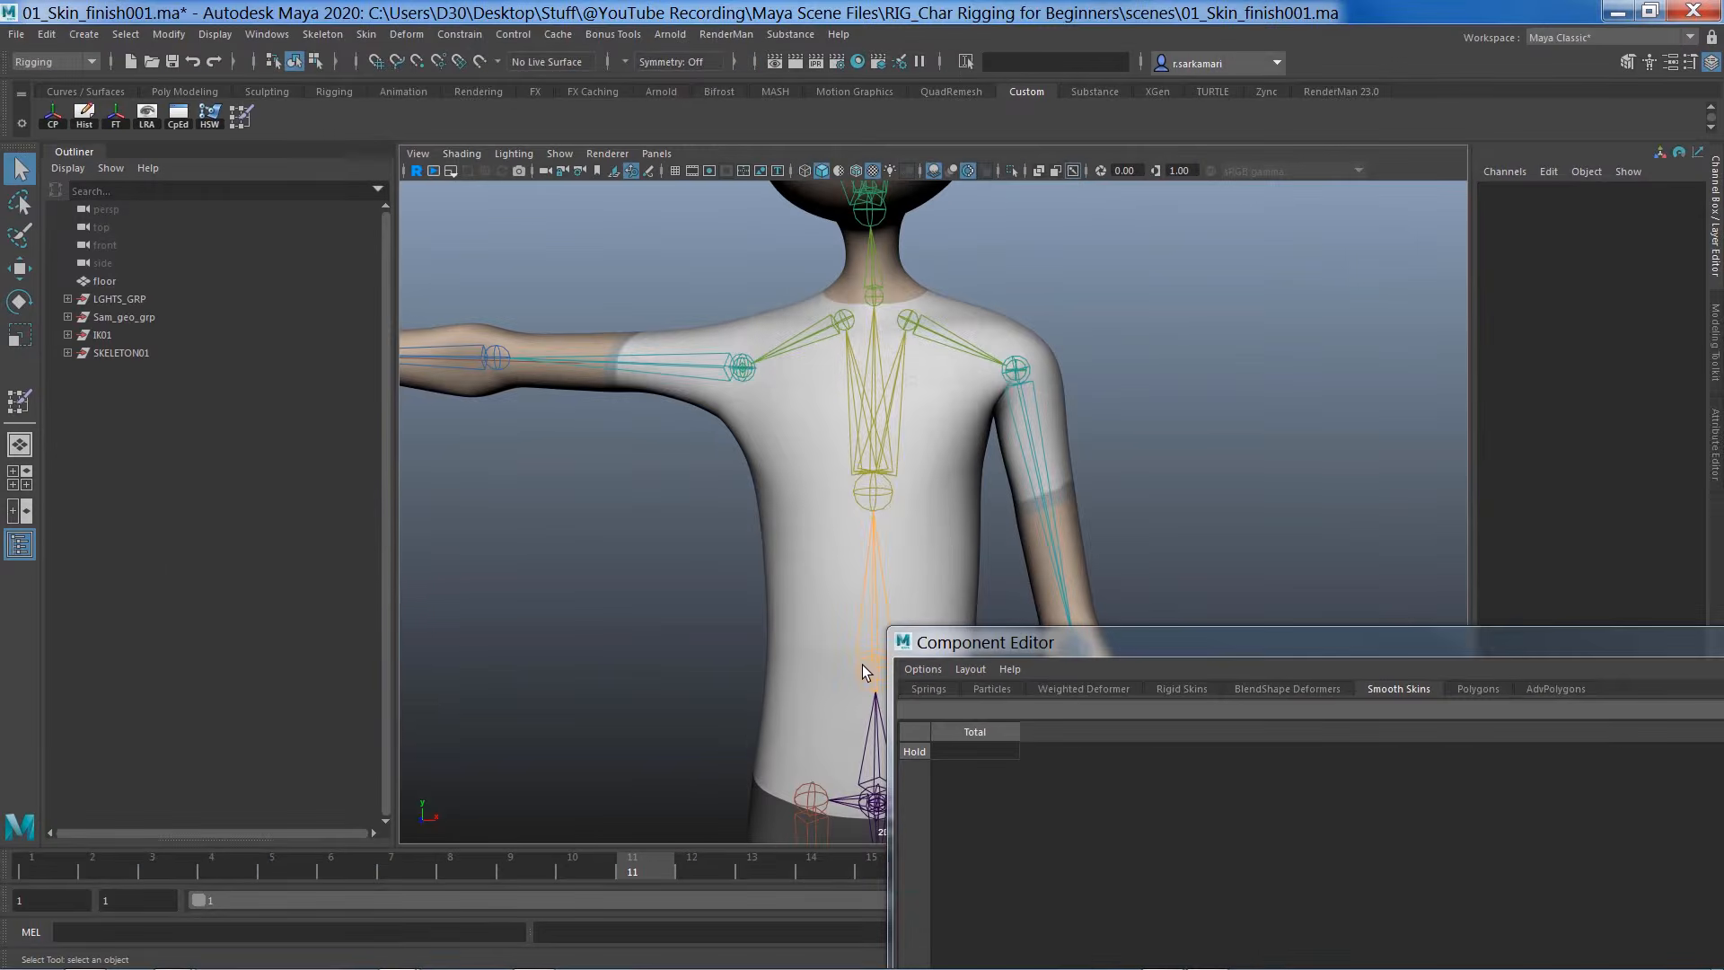
# Scrub the timeline to frame 10 and examine the lowered left arm and armpit deformation from front and back
pyautogui.moveTo(655, 867); pyautogui.dragTo(553, 898)
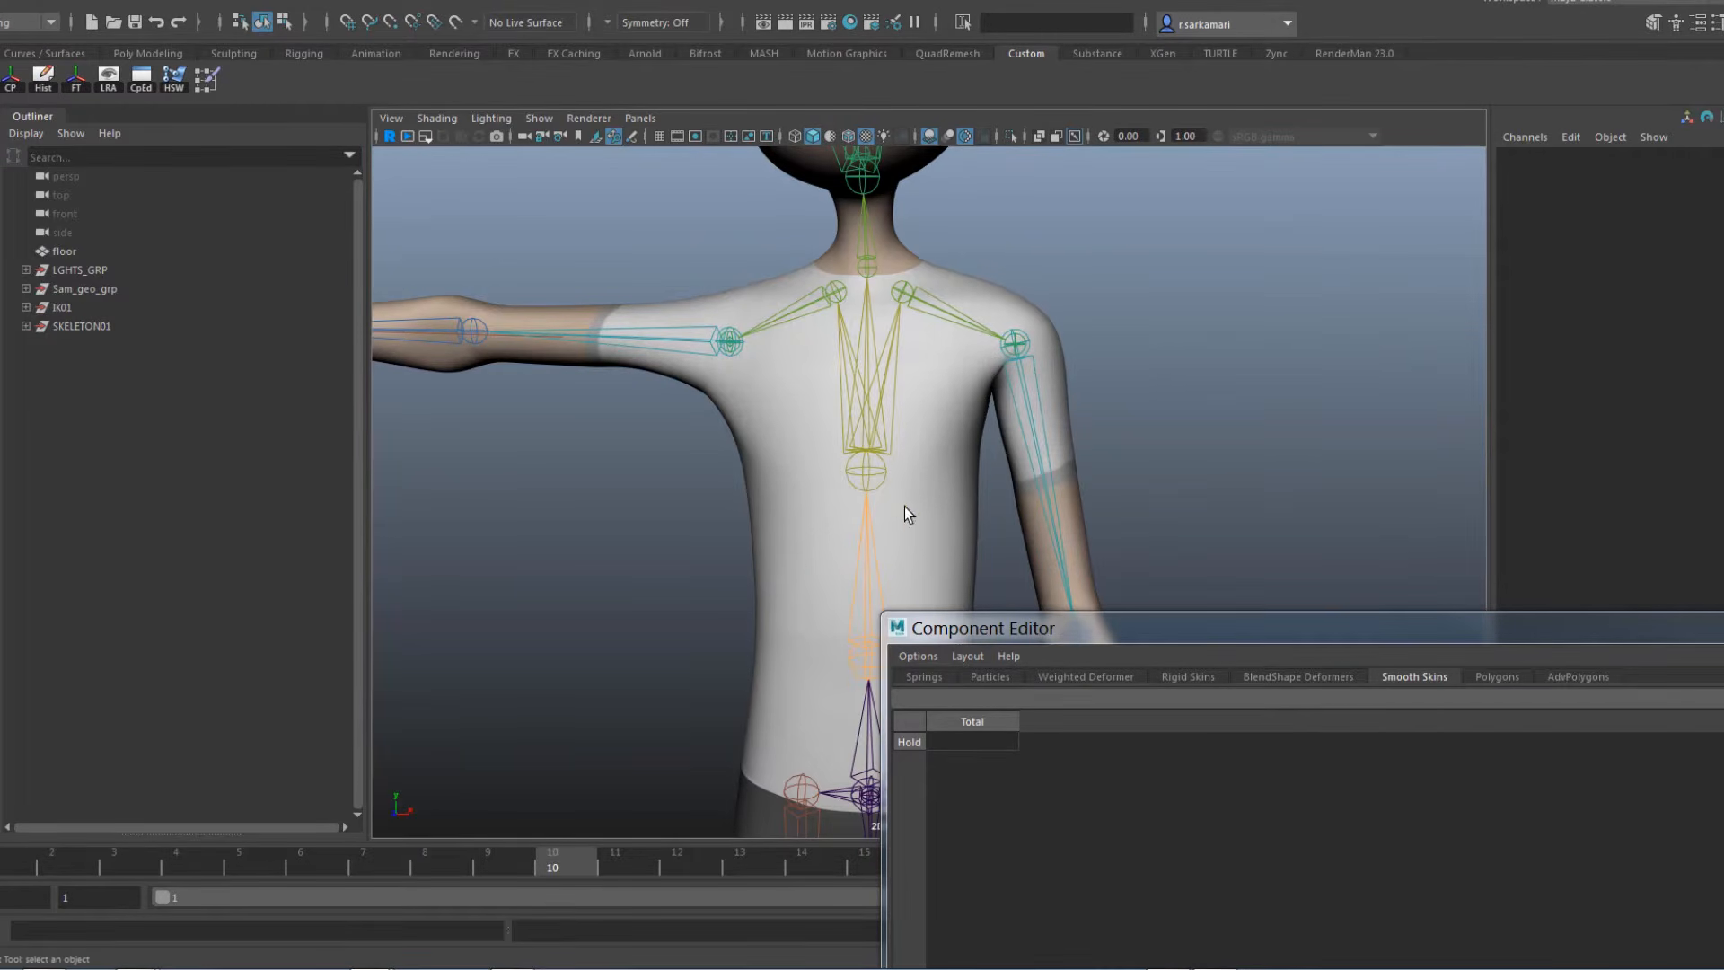
pyautogui.keyDown('alt'); pyautogui.moveTo(905, 510); pyautogui.dragTo(521, 505); pyautogui.keyUp('alt')
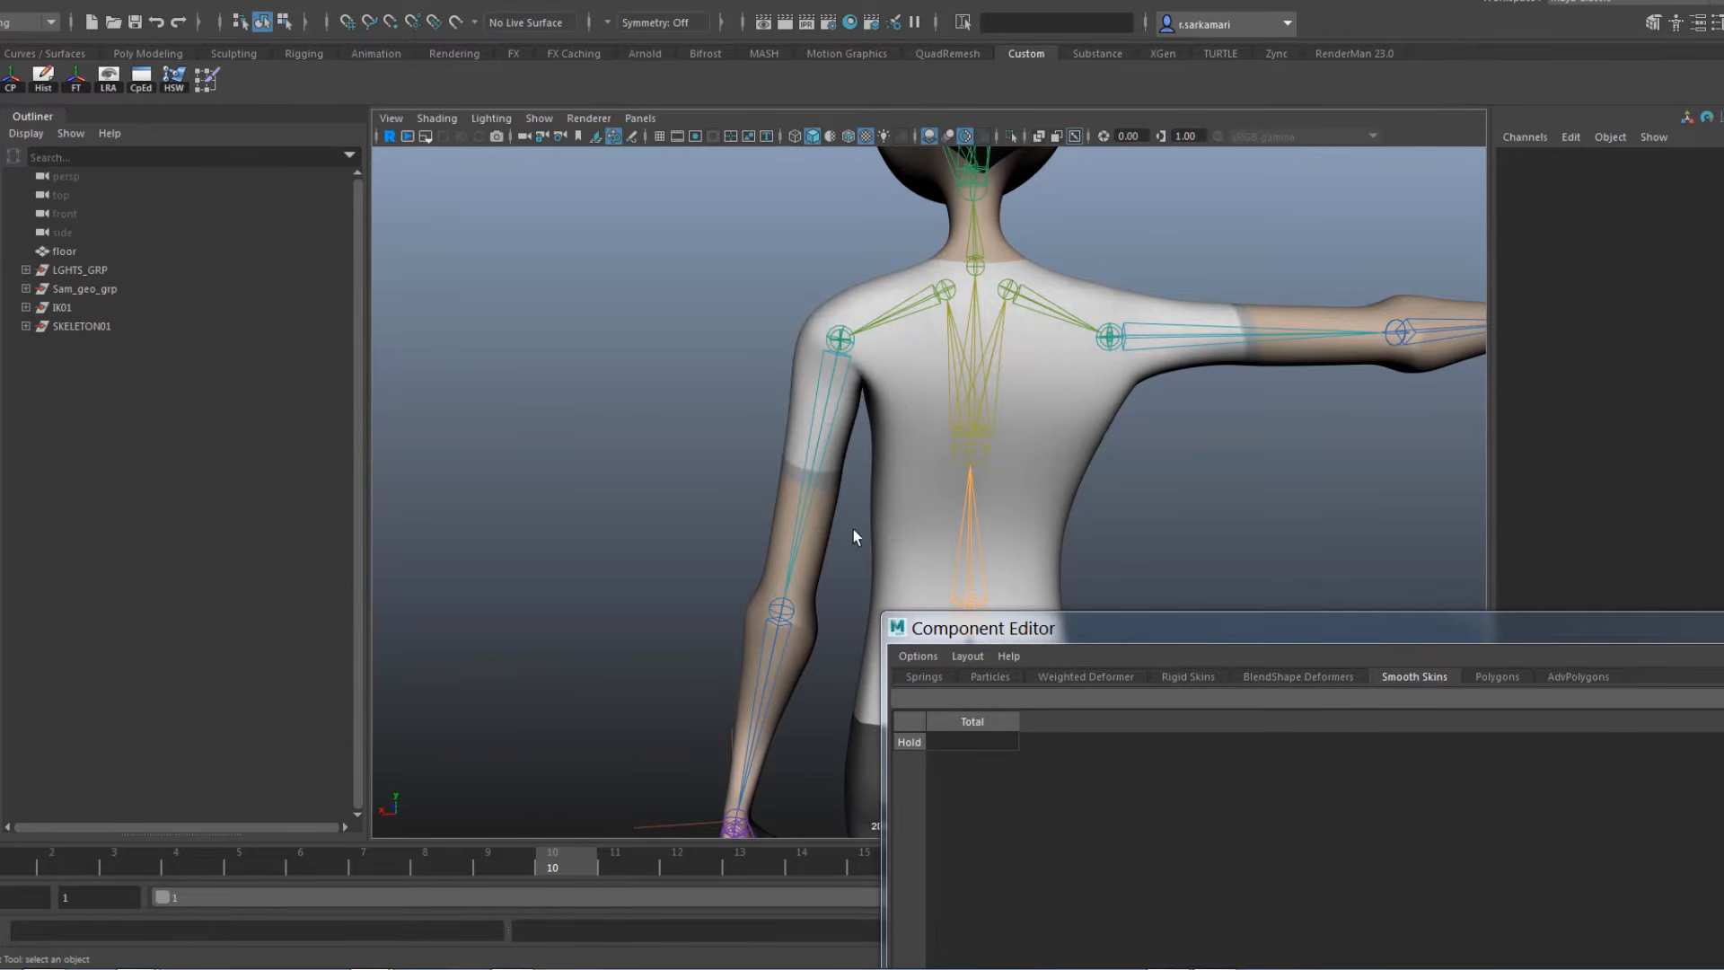
pyautogui.keyDown('alt'); pyautogui.moveTo(654, 536); pyautogui.dragTo(1022, 518); pyautogui.keyUp('alt')
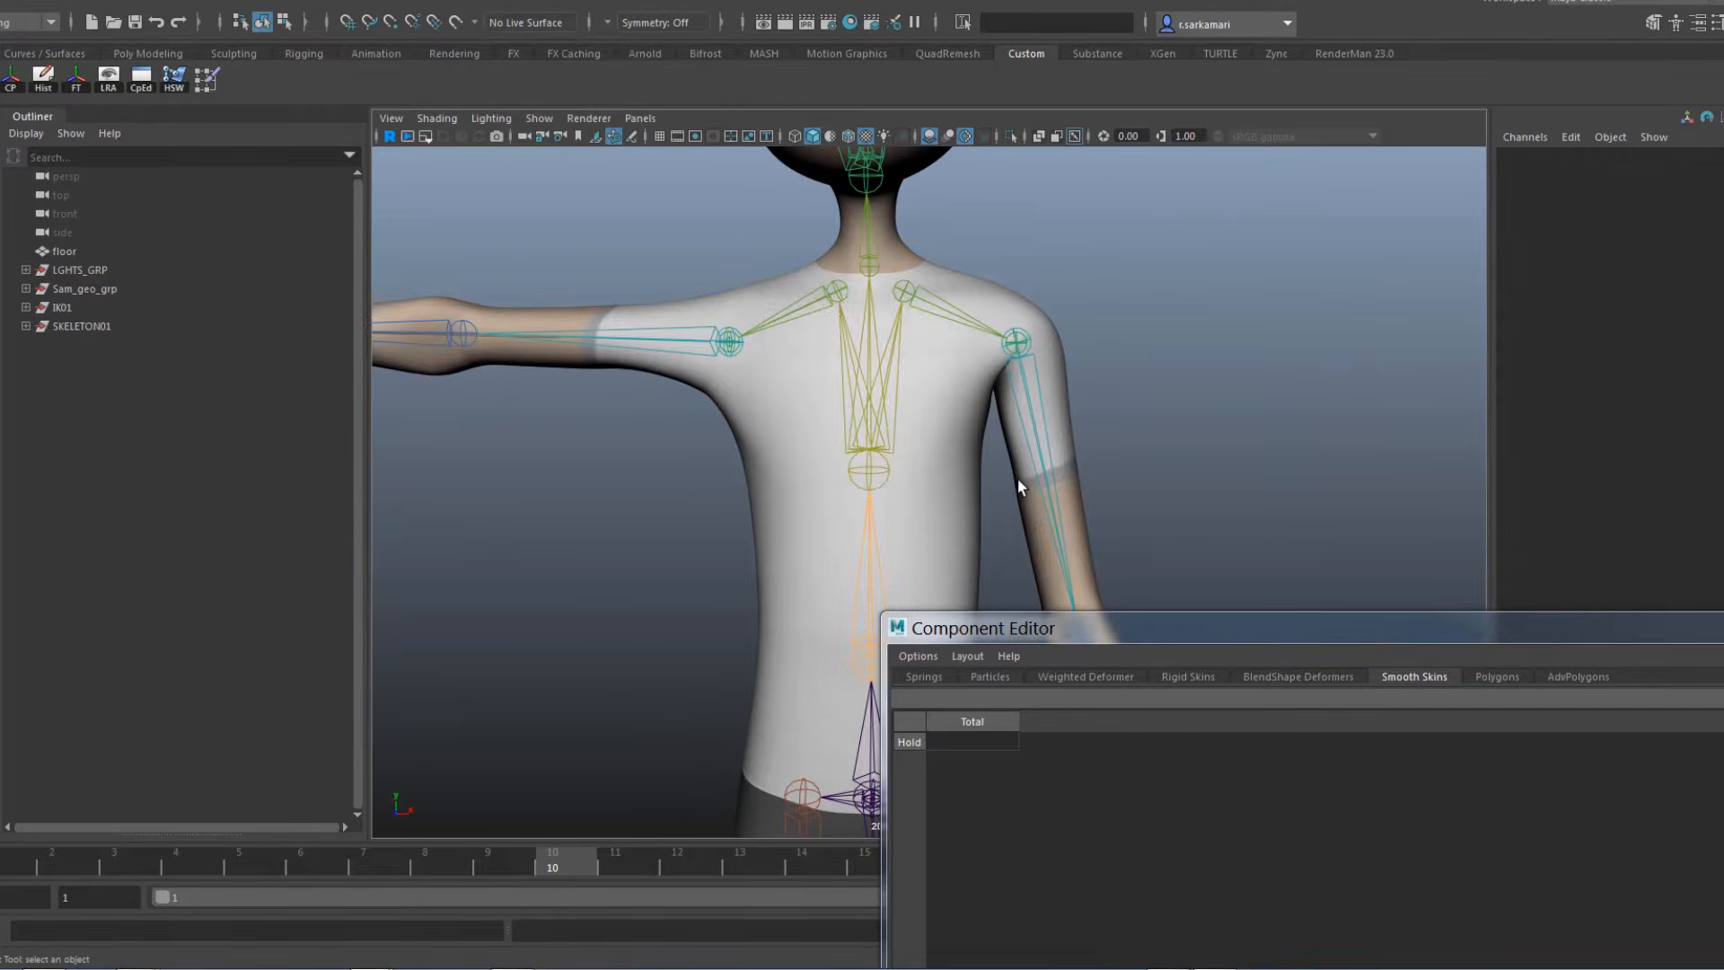
pyautogui.scroll(3, 1119, 500)
pyautogui.keyDown('alt'); pyautogui.moveTo(1119, 500); pyautogui.dragTo(1117, 531, button='middle'); pyautogui.keyUp('alt')
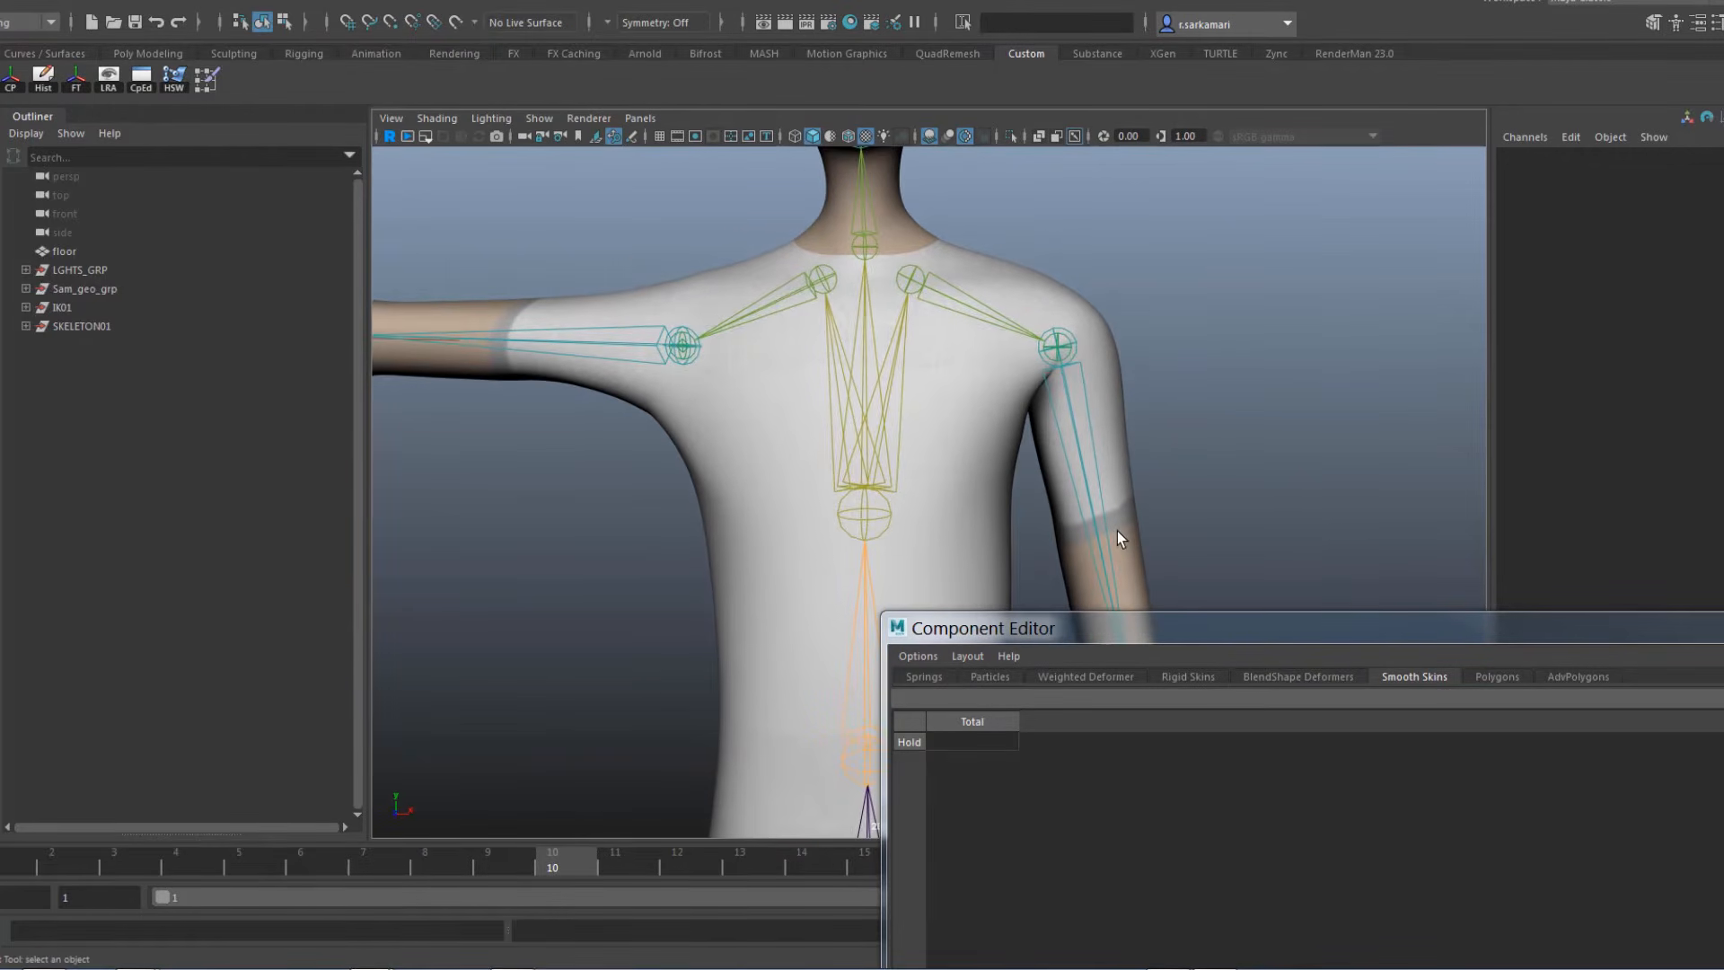
pyautogui.scroll(-2, 1185, 451)
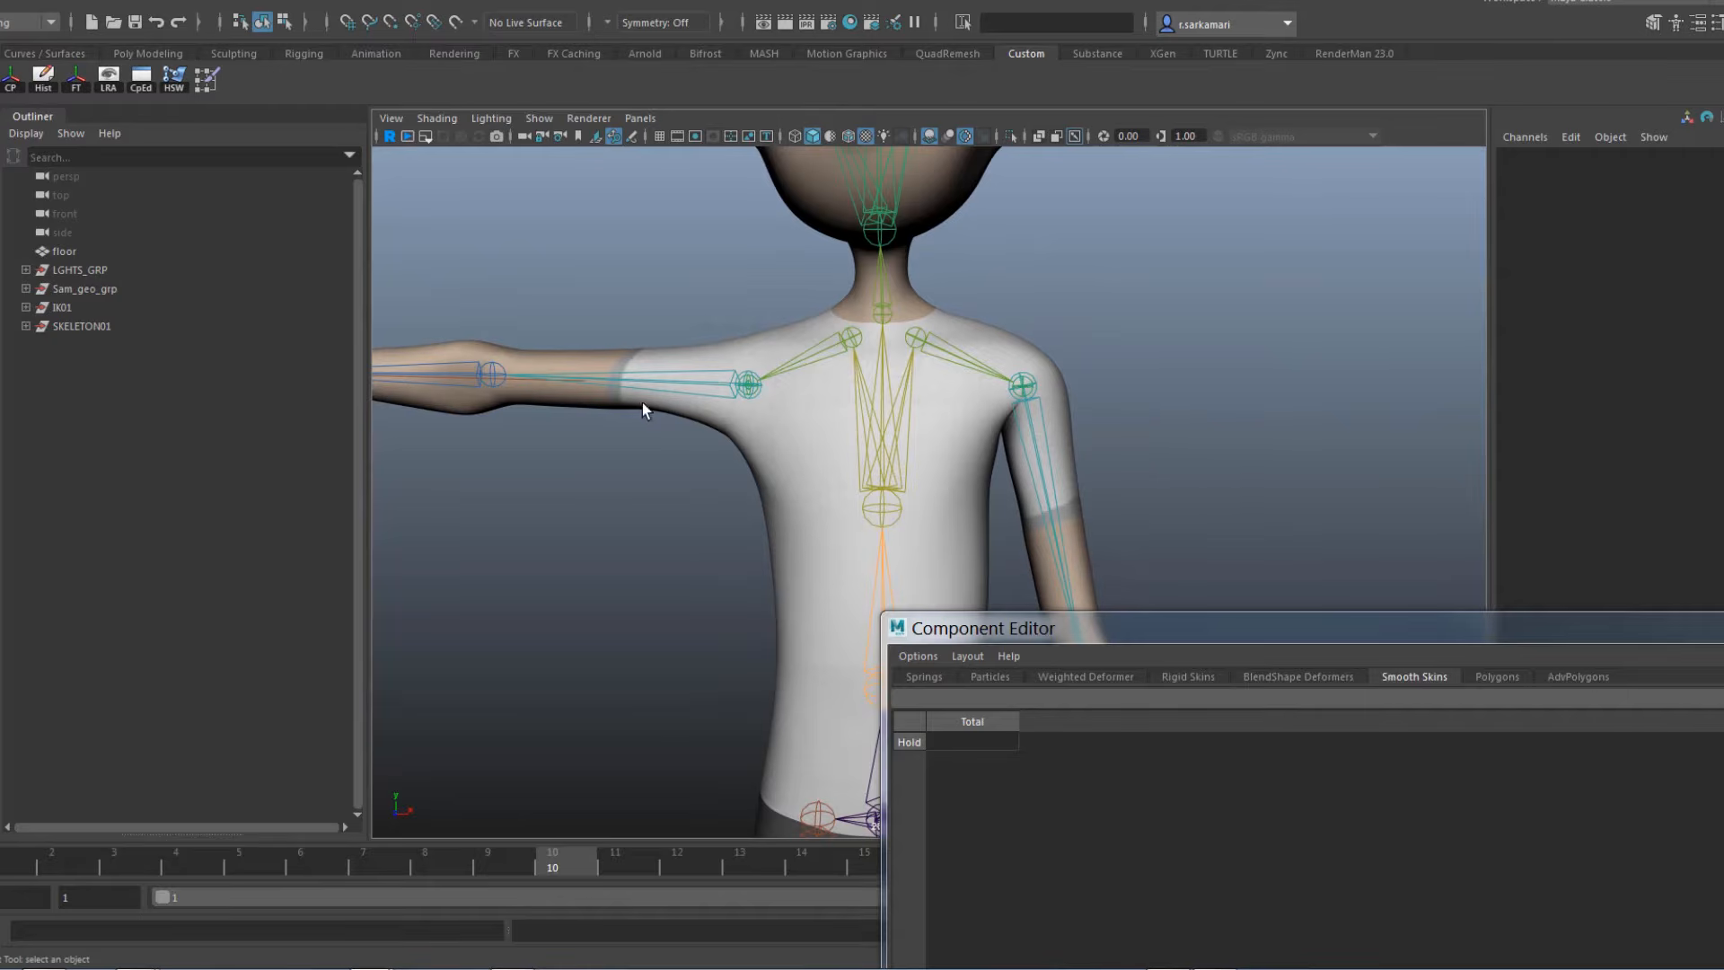
pyautogui.keyDown('alt'); pyautogui.moveTo(725, 509); pyautogui.dragTo(1202, 515); pyautogui.keyUp('alt')
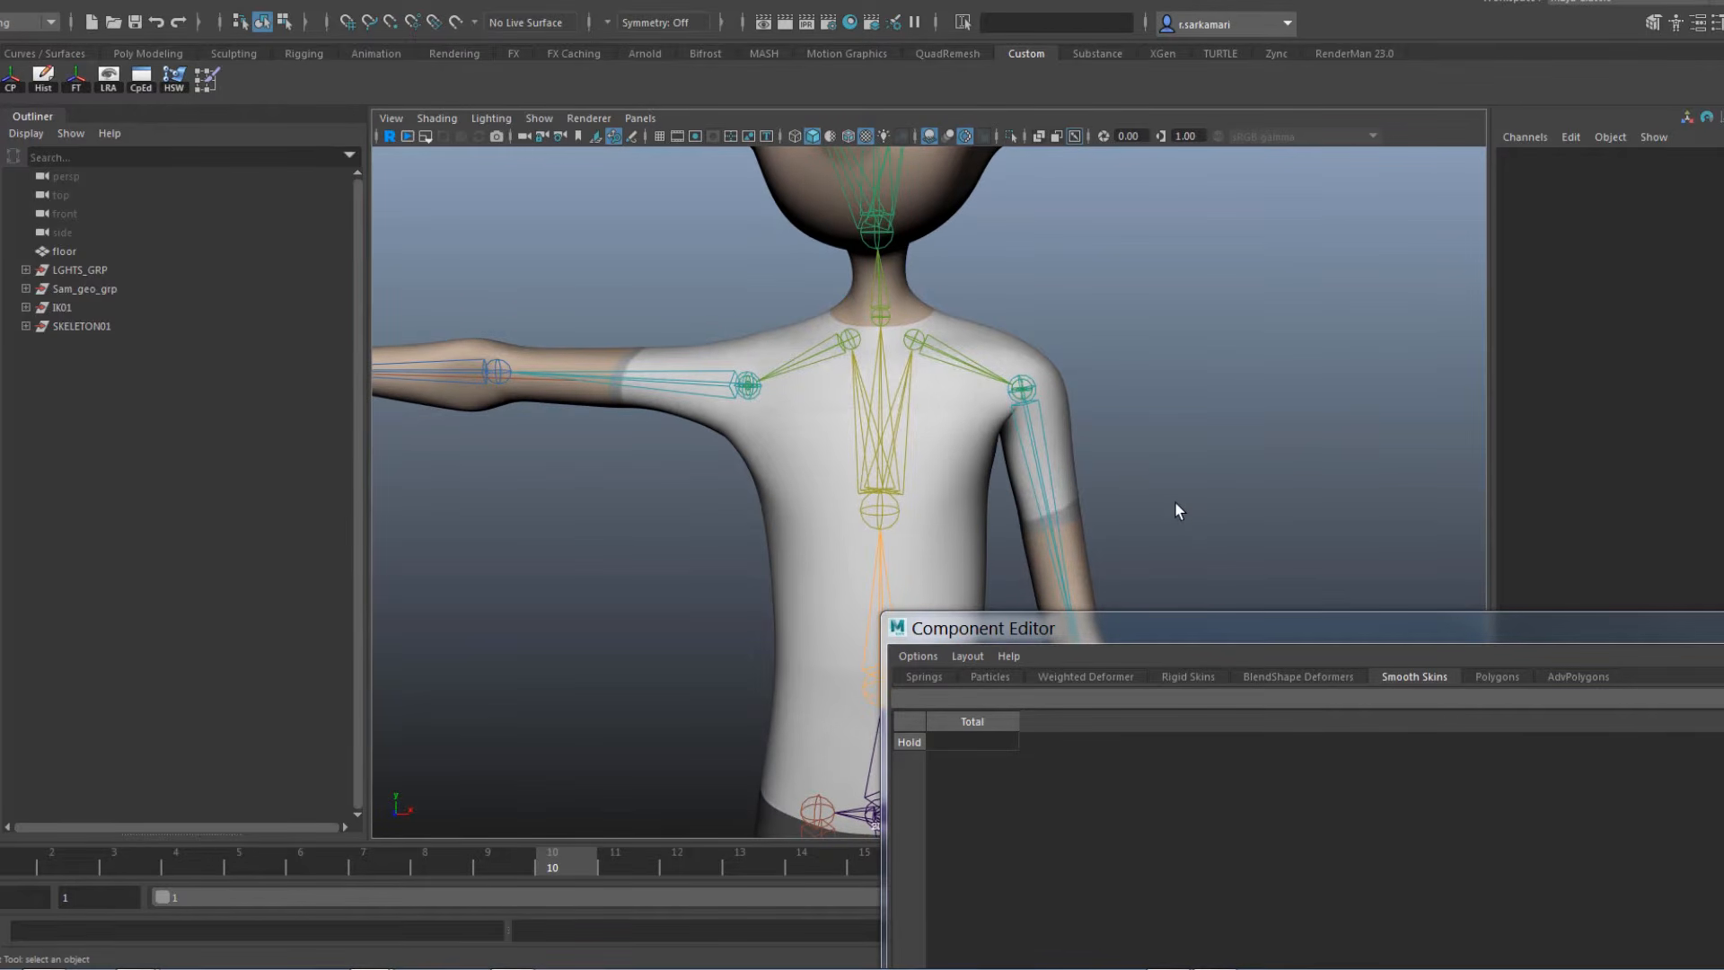
# Scrub the timeline back to frame 1 and bring the outstretched left arm into view
pyautogui.moveTo(552, 876); pyautogui.dragTo(22, 844)
pyautogui.keyDown('alt'); pyautogui.moveTo(922, 484); pyautogui.dragTo(533, 561, button='middle'); pyautogui.keyUp('alt')
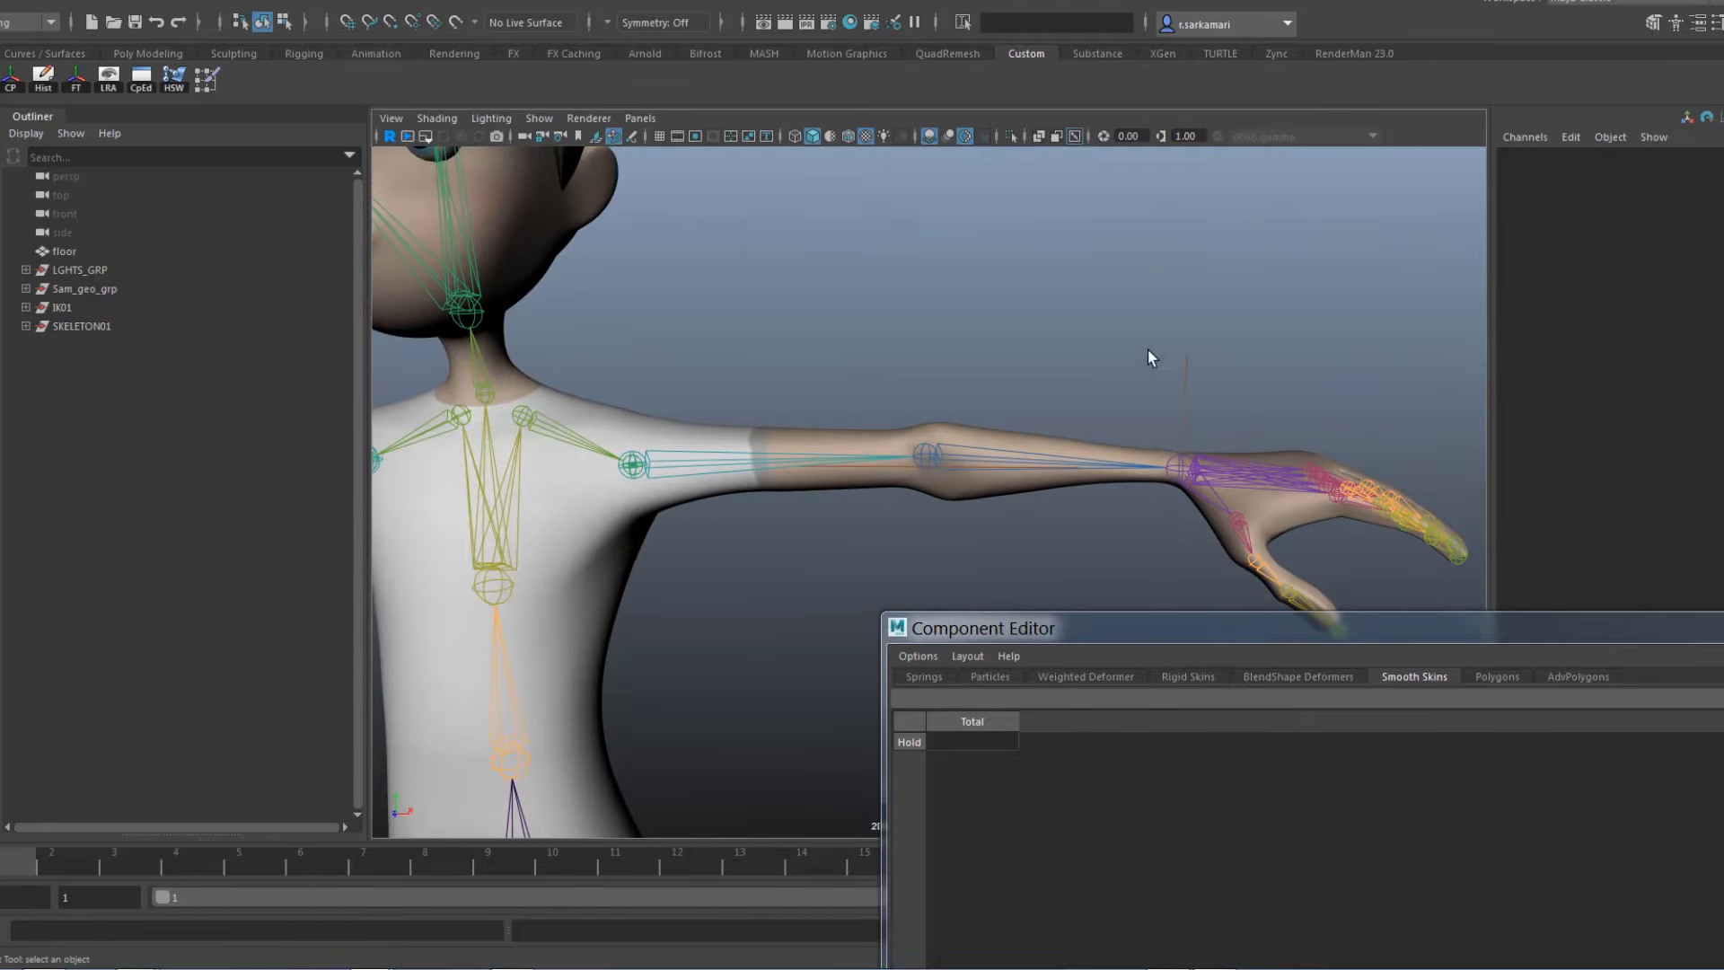
# Select the left arm IK handle, break the connections on its Translate X, Y and Z channels, and clear the selection
pyautogui.moveTo(1149, 352); pyautogui.dragTo(1207, 424)
pyautogui.moveTo(1631, 171); pyautogui.dragTo(1627, 194)
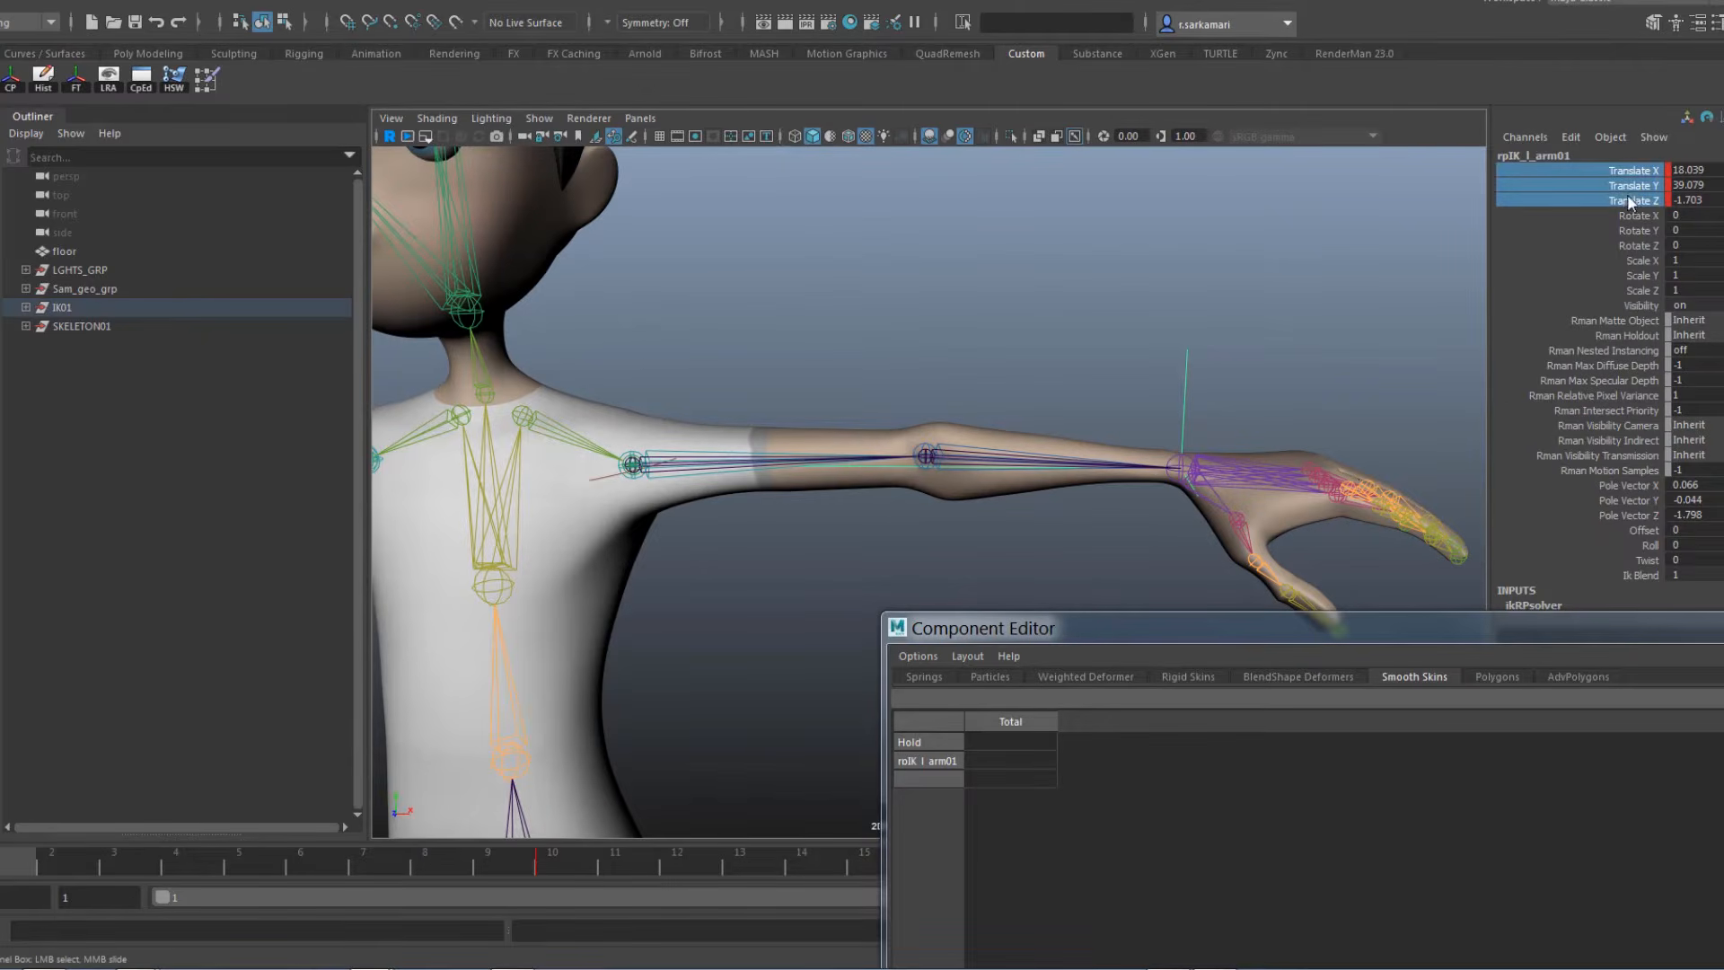
pyautogui.rightClick(1628, 194)
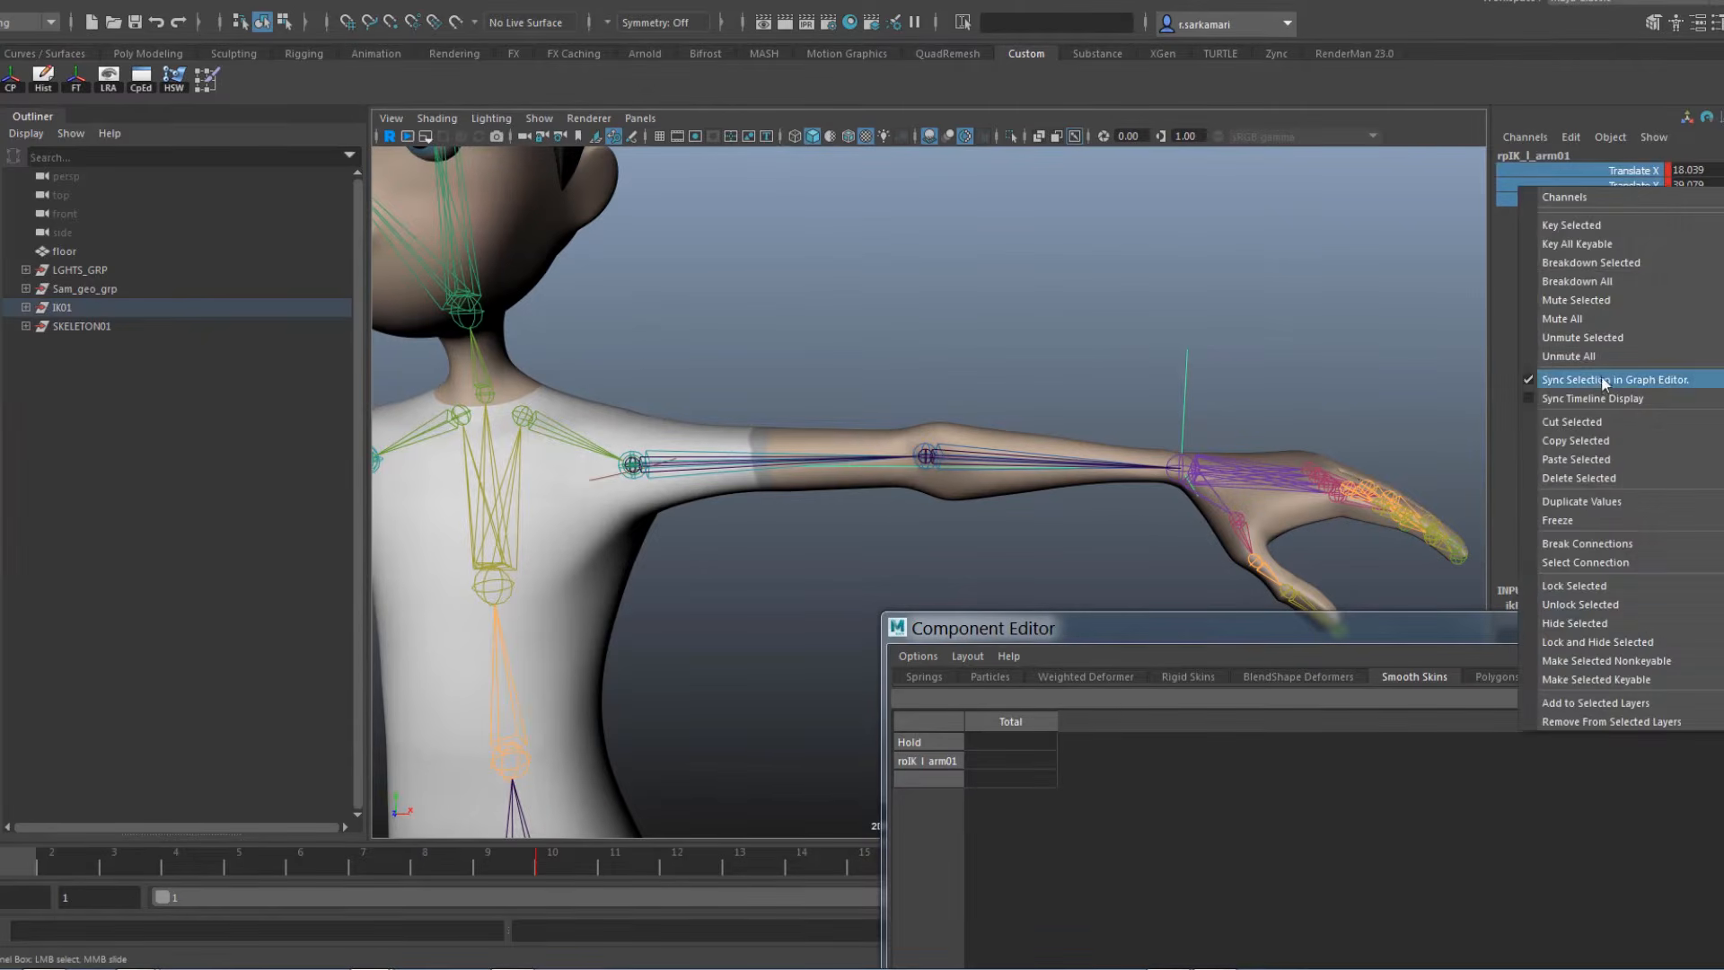
pyautogui.click(1572, 541)
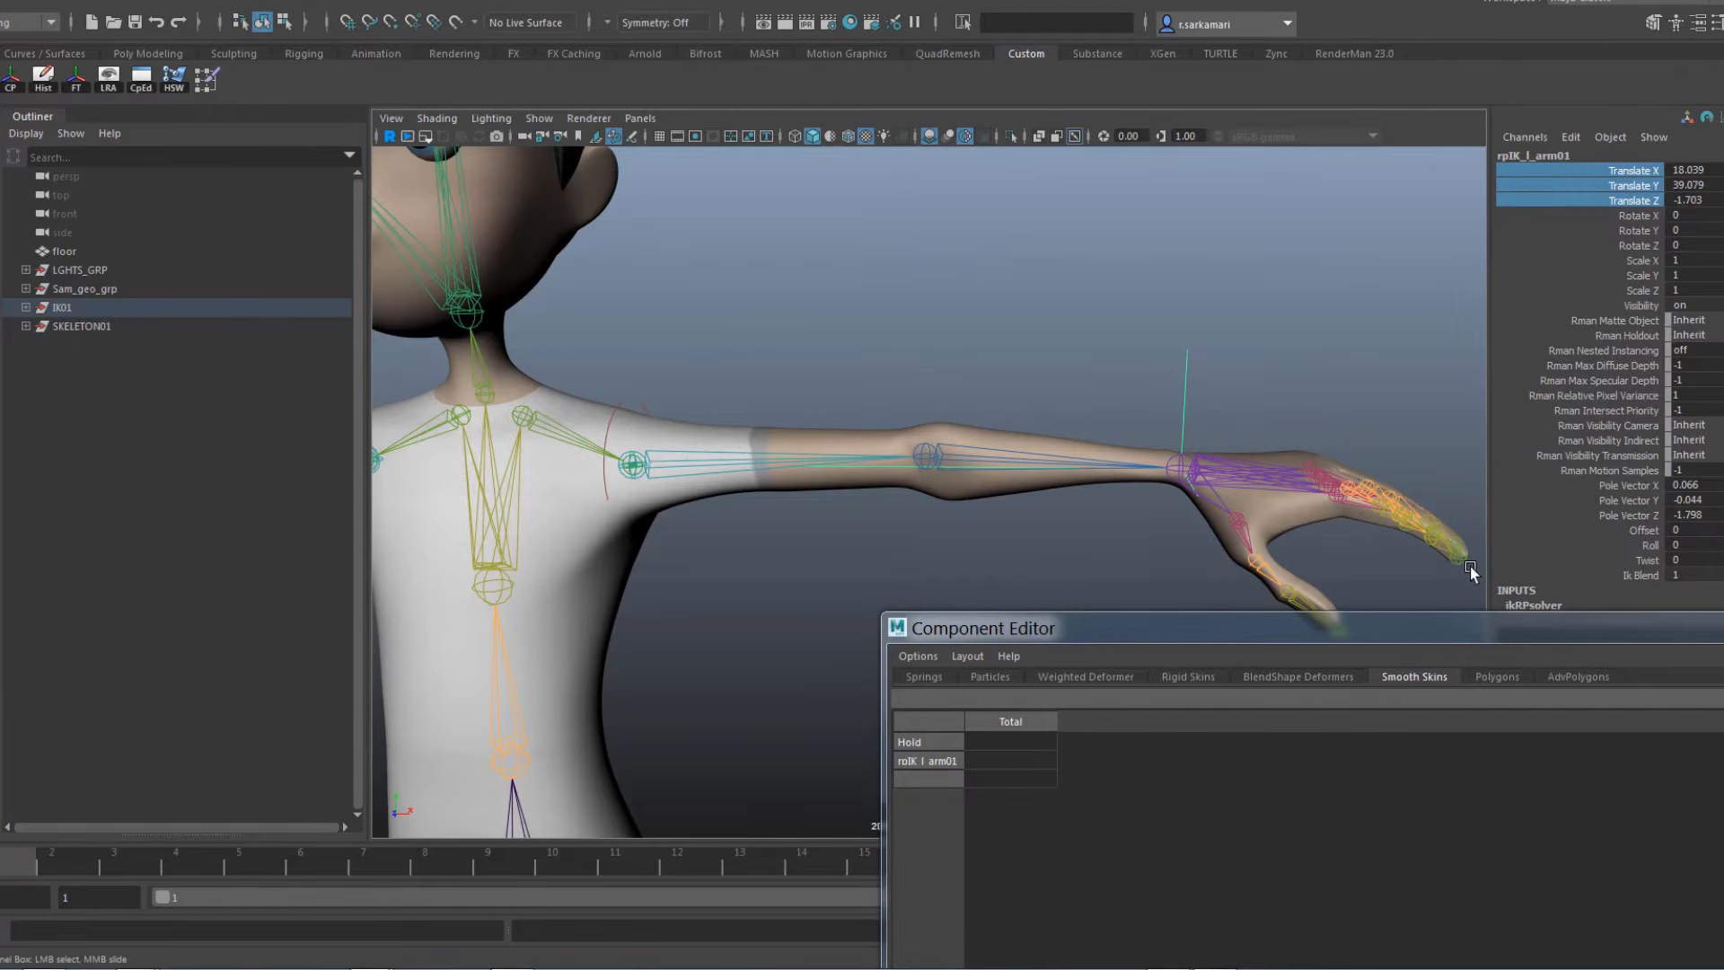
pyautogui.click(1005, 546)
# Test the left arm bend by moving rpIK_l_arm01 down toward the body, then undo the move and deselect the handle
pyautogui.keyDown('alt'); pyautogui.moveTo(1098, 526); pyautogui.dragTo(984, 518, button='right'); pyautogui.keyUp('alt')
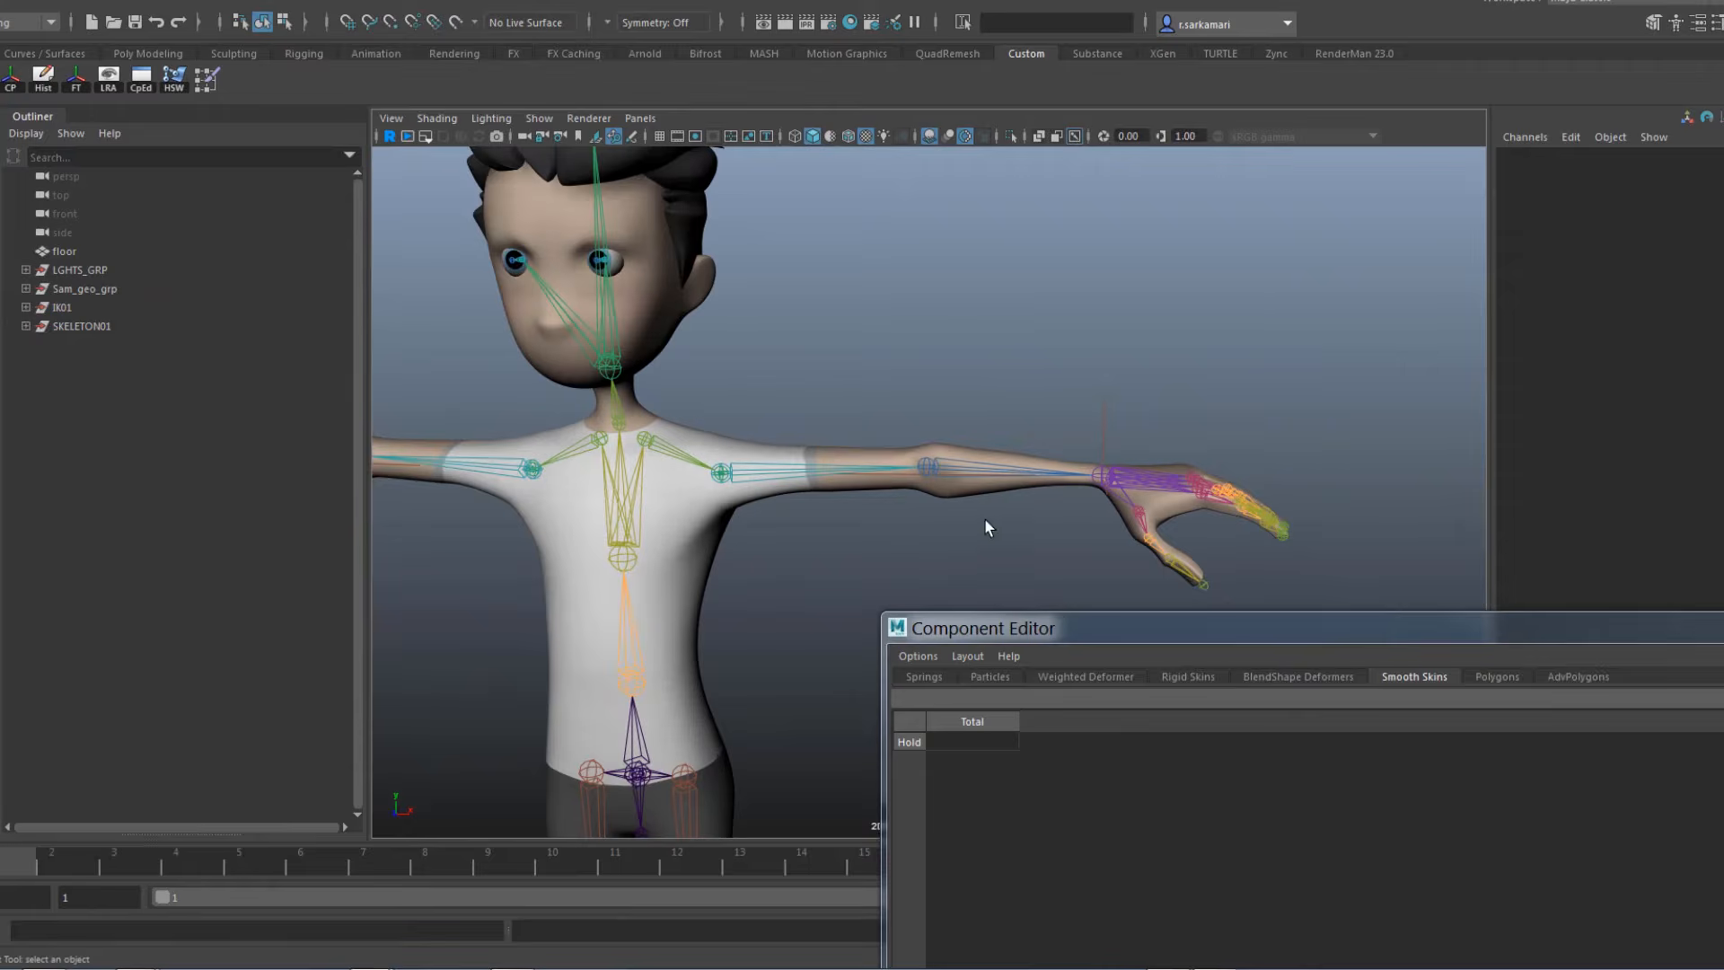
pyautogui.keyDown('alt'); pyautogui.moveTo(984, 517); pyautogui.dragTo(1029, 462, button='middle'); pyautogui.keyUp('alt')
pyautogui.click(1159, 384)
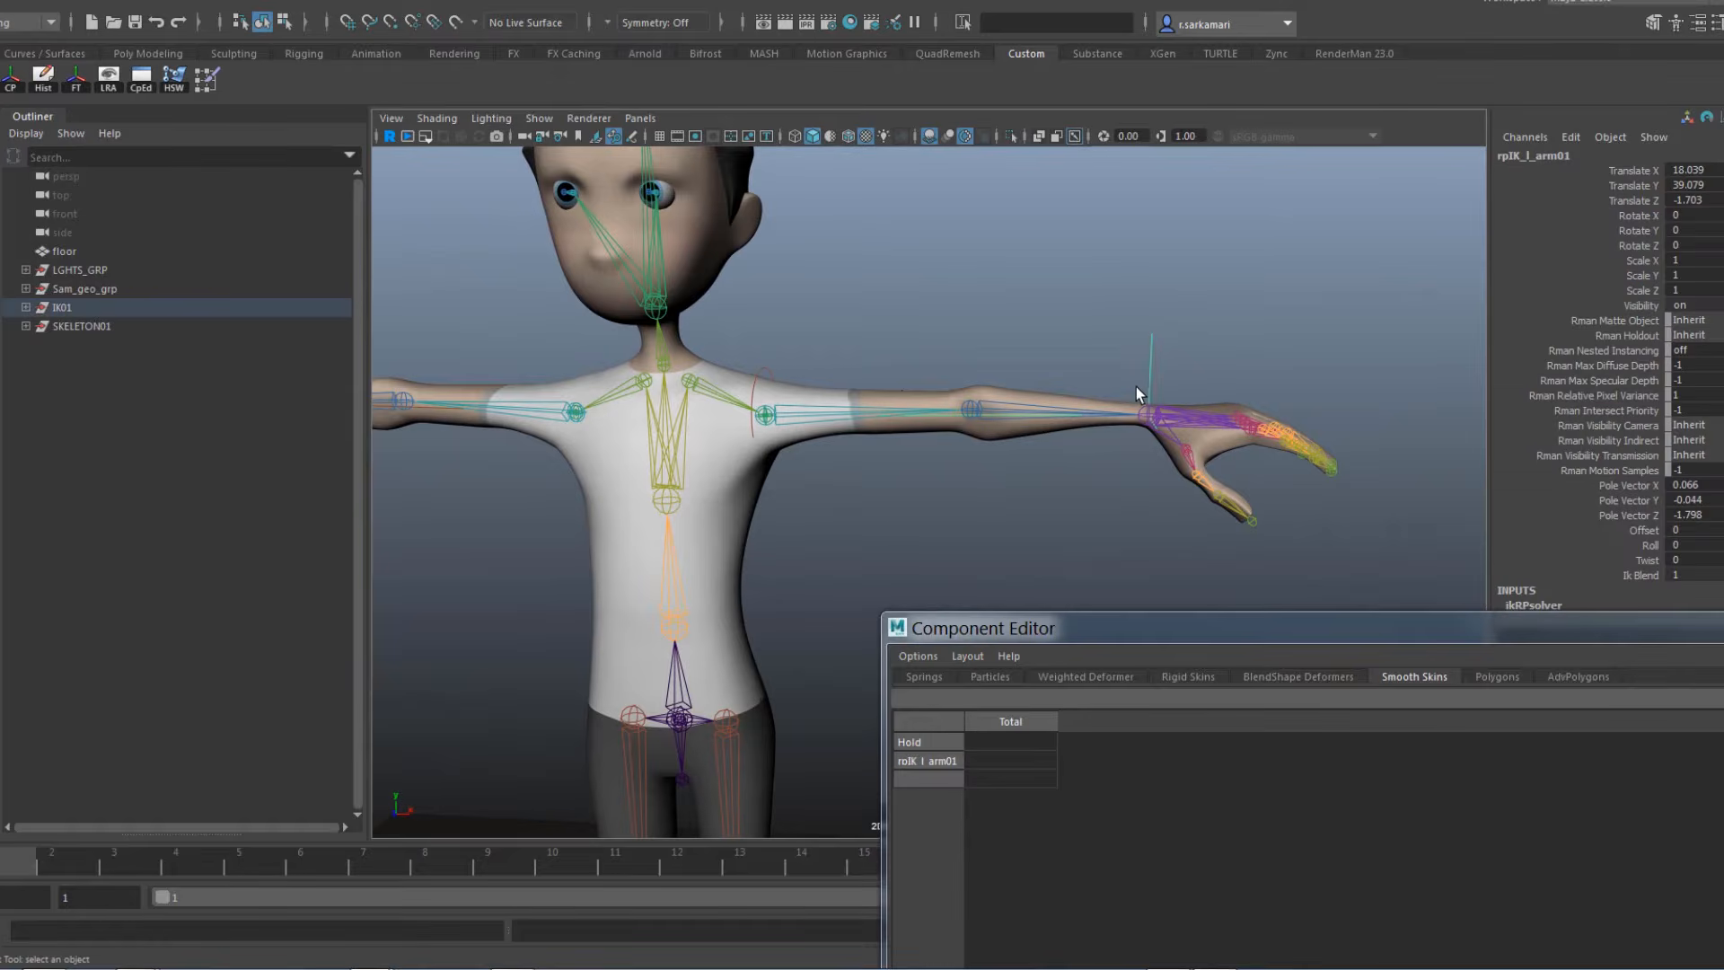
pyautogui.press('w')
pyautogui.moveTo(1146, 402); pyautogui.dragTo(988, 561)
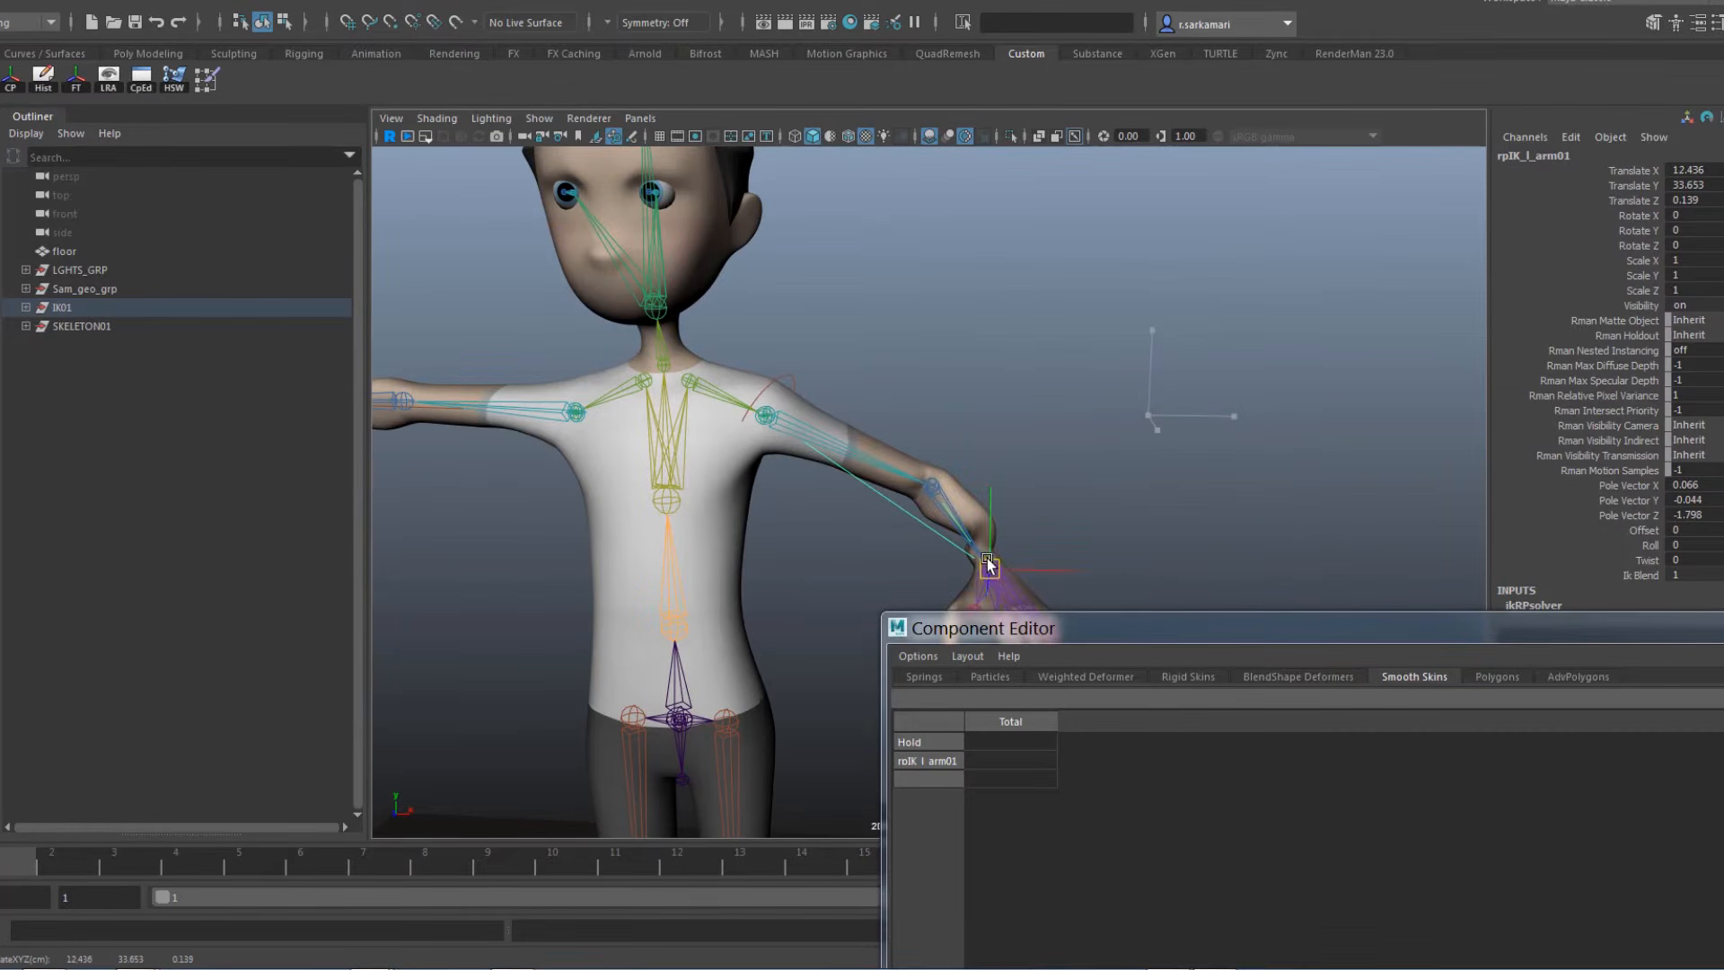
pyautogui.hotkey('ctrl', 'z')
pyautogui.click(1000, 547)
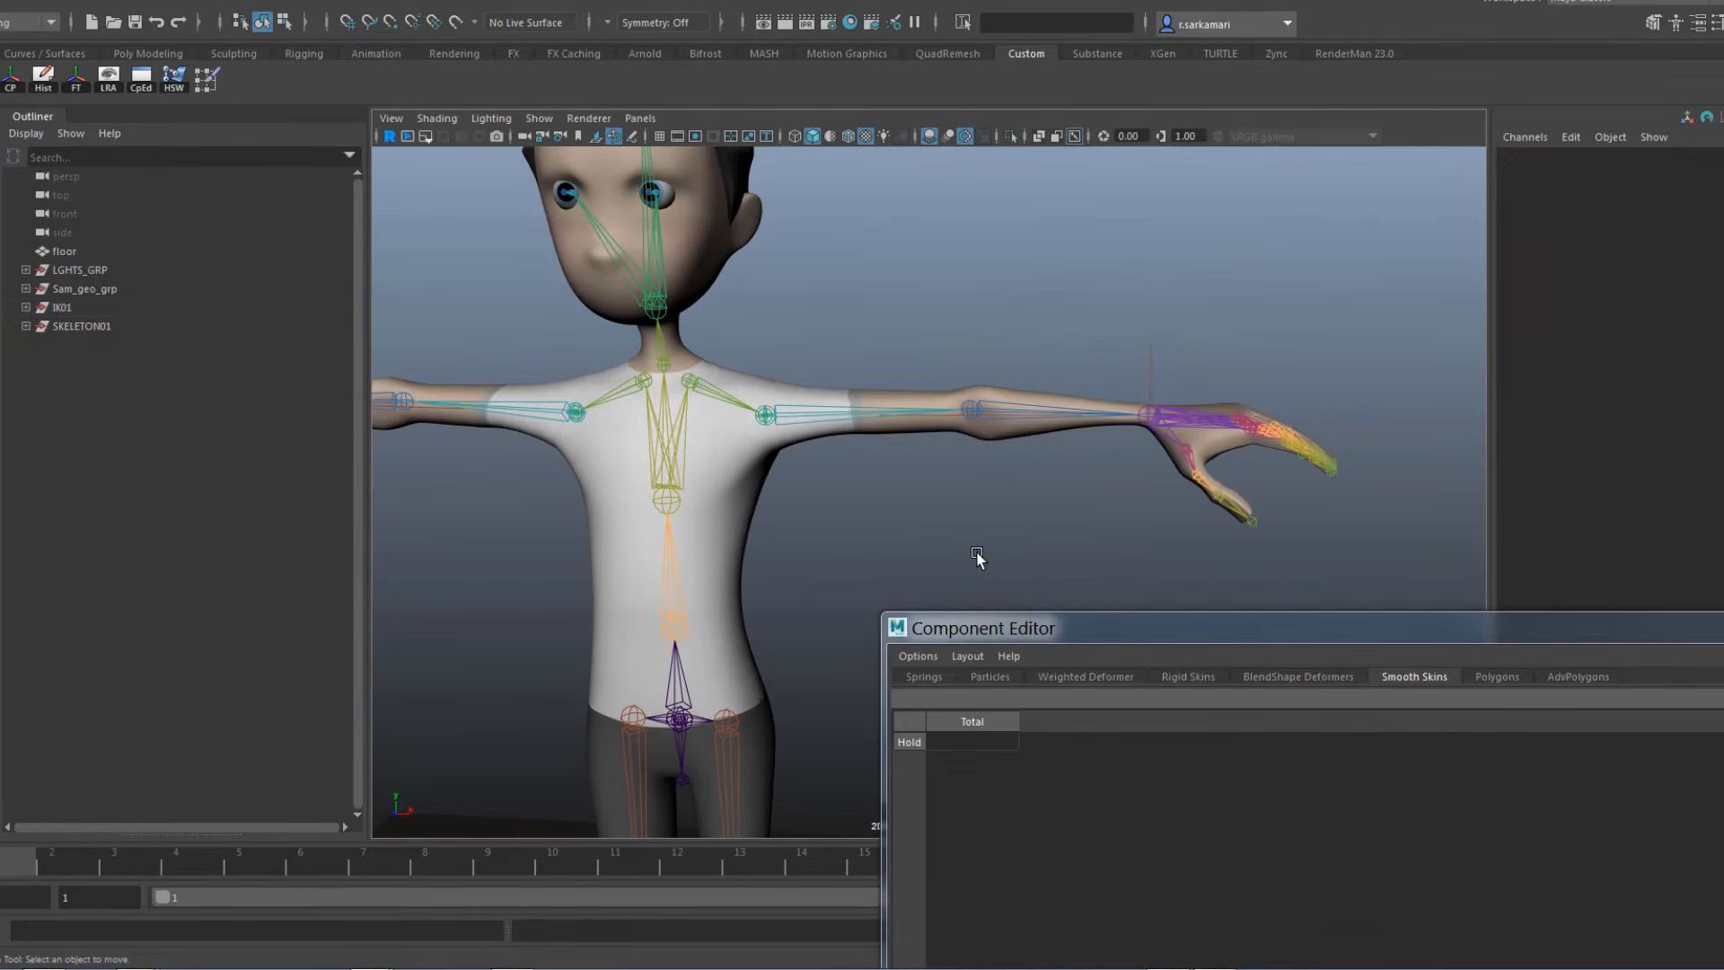
# Move the Component Editor aside, select the left leg IK handle rpIK_l_leg01 and key its translation at frame 1
pyautogui.keyDown('alt'); pyautogui.moveTo(1048, 485); pyautogui.dragTo(951, 504, button='right'); pyautogui.keyUp('alt')
pyautogui.keyDown('alt'); pyautogui.moveTo(951, 504); pyautogui.dragTo(1014, 485, button='middle'); pyautogui.keyUp('alt')
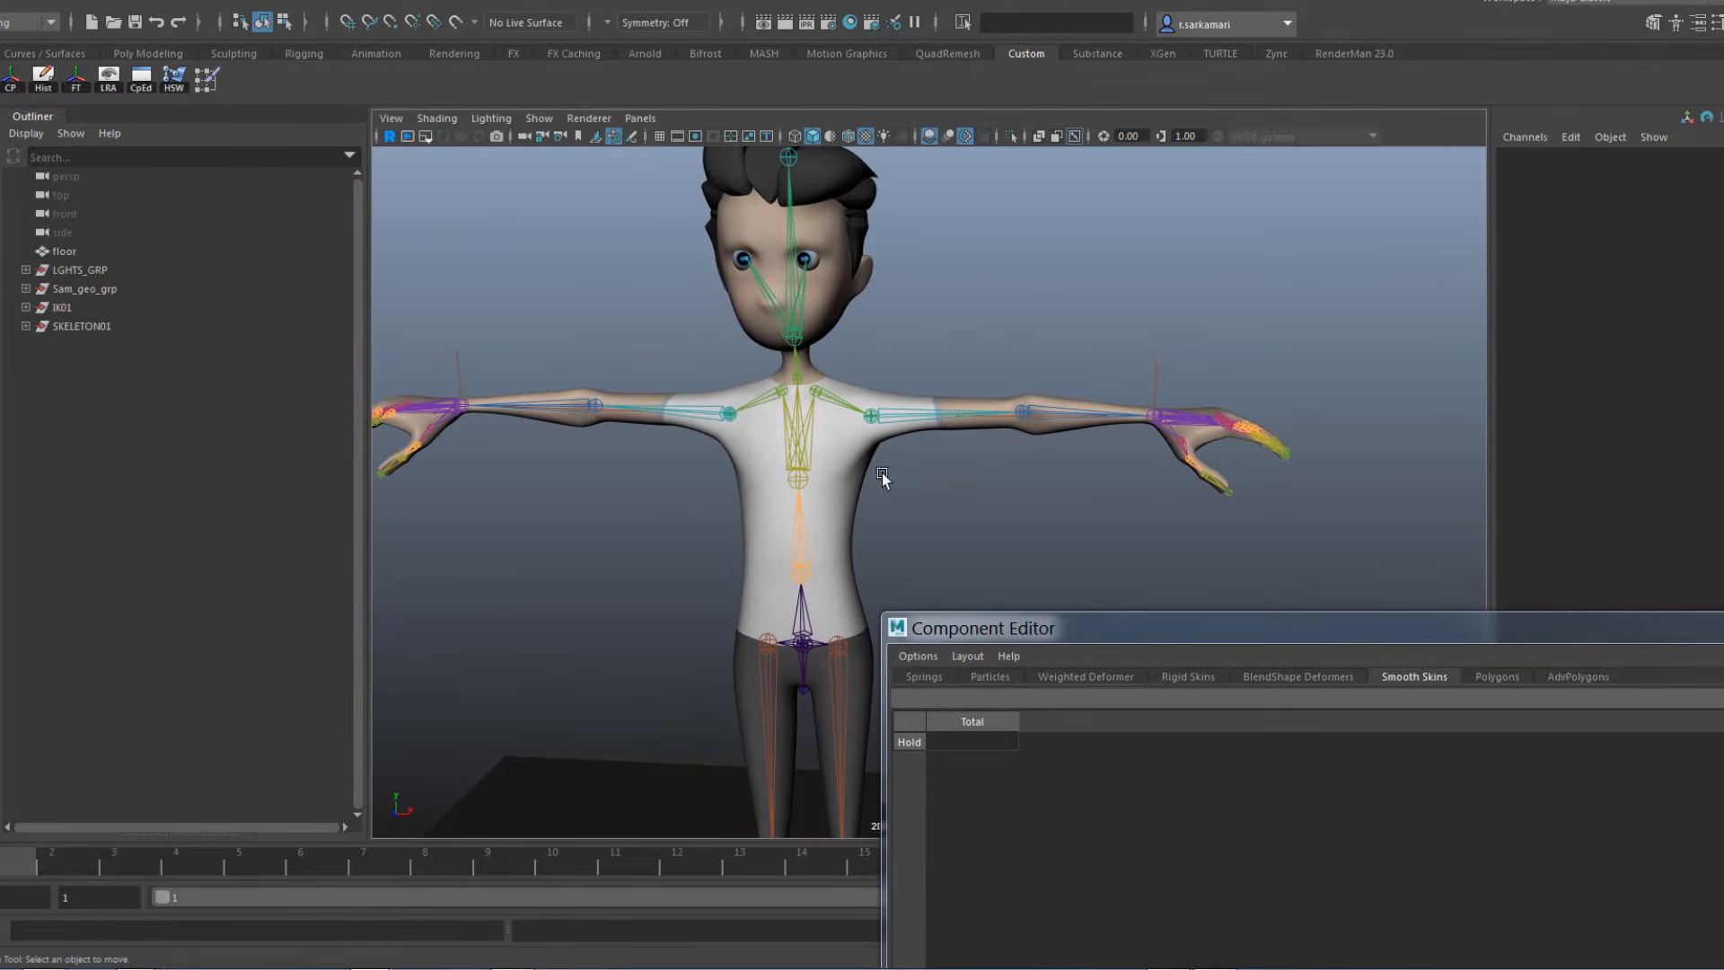
pyautogui.keyDown('alt'); pyautogui.moveTo(761, 543); pyautogui.dragTo(818, 649, button='middle'); pyautogui.keyUp('alt')
pyautogui.scroll(6, 1033, 548)
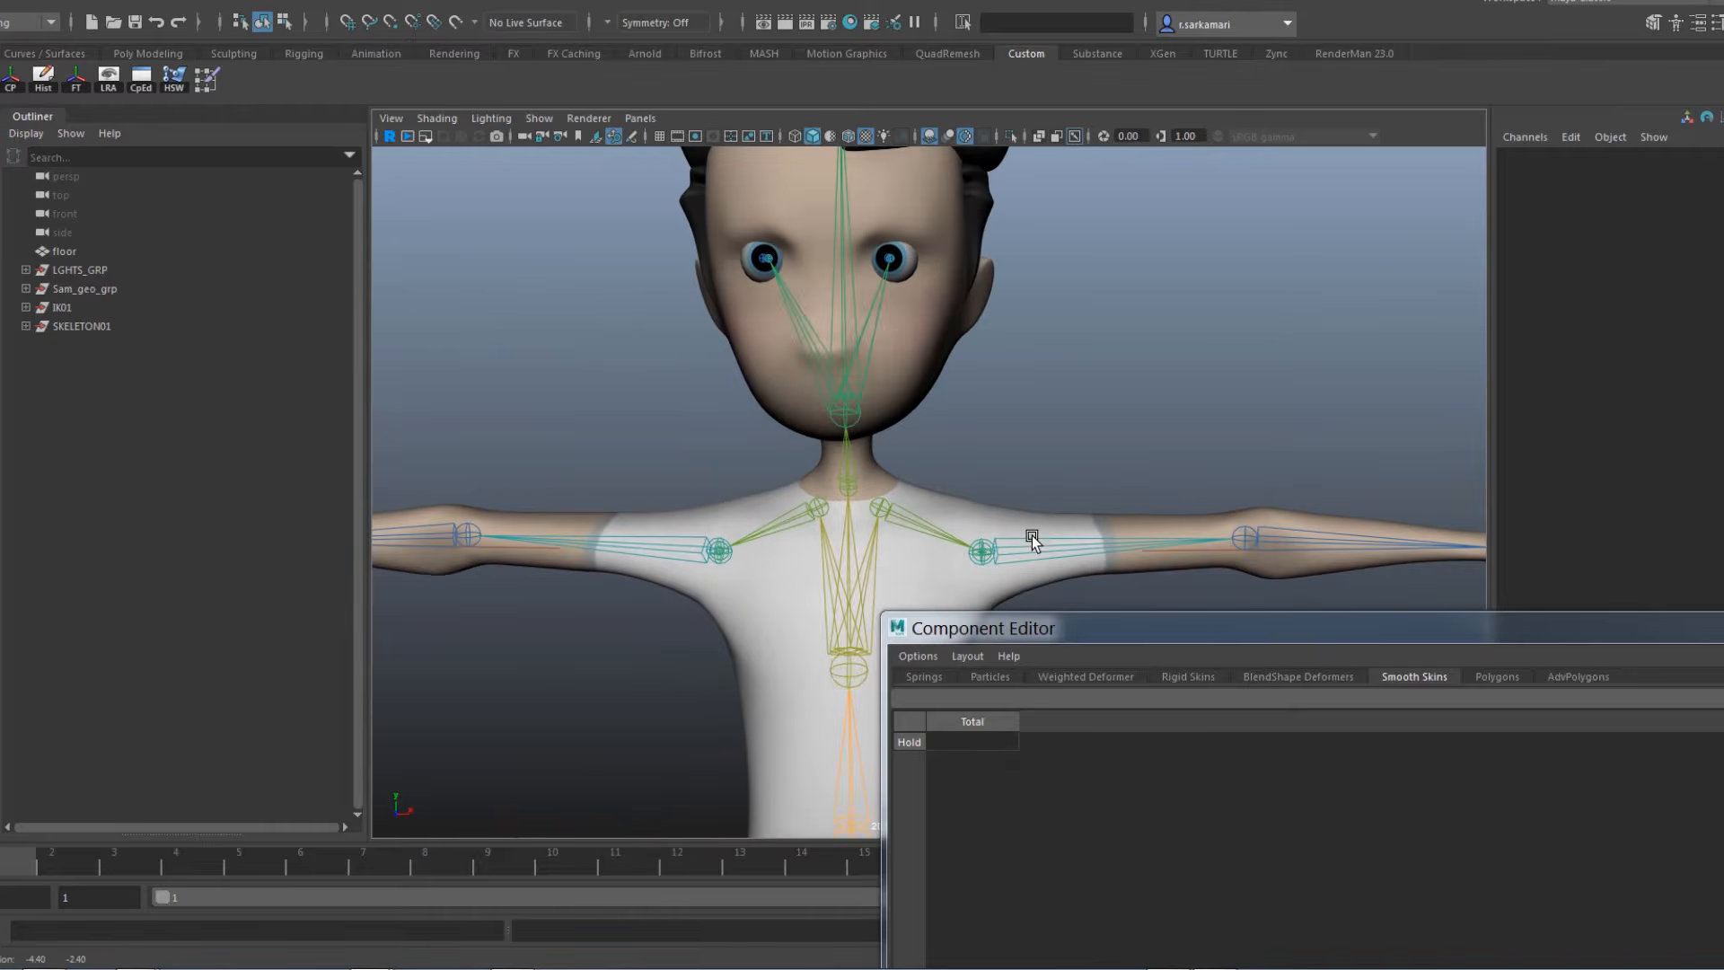
pyautogui.moveTo(1114, 632); pyautogui.dragTo(1339, 606)
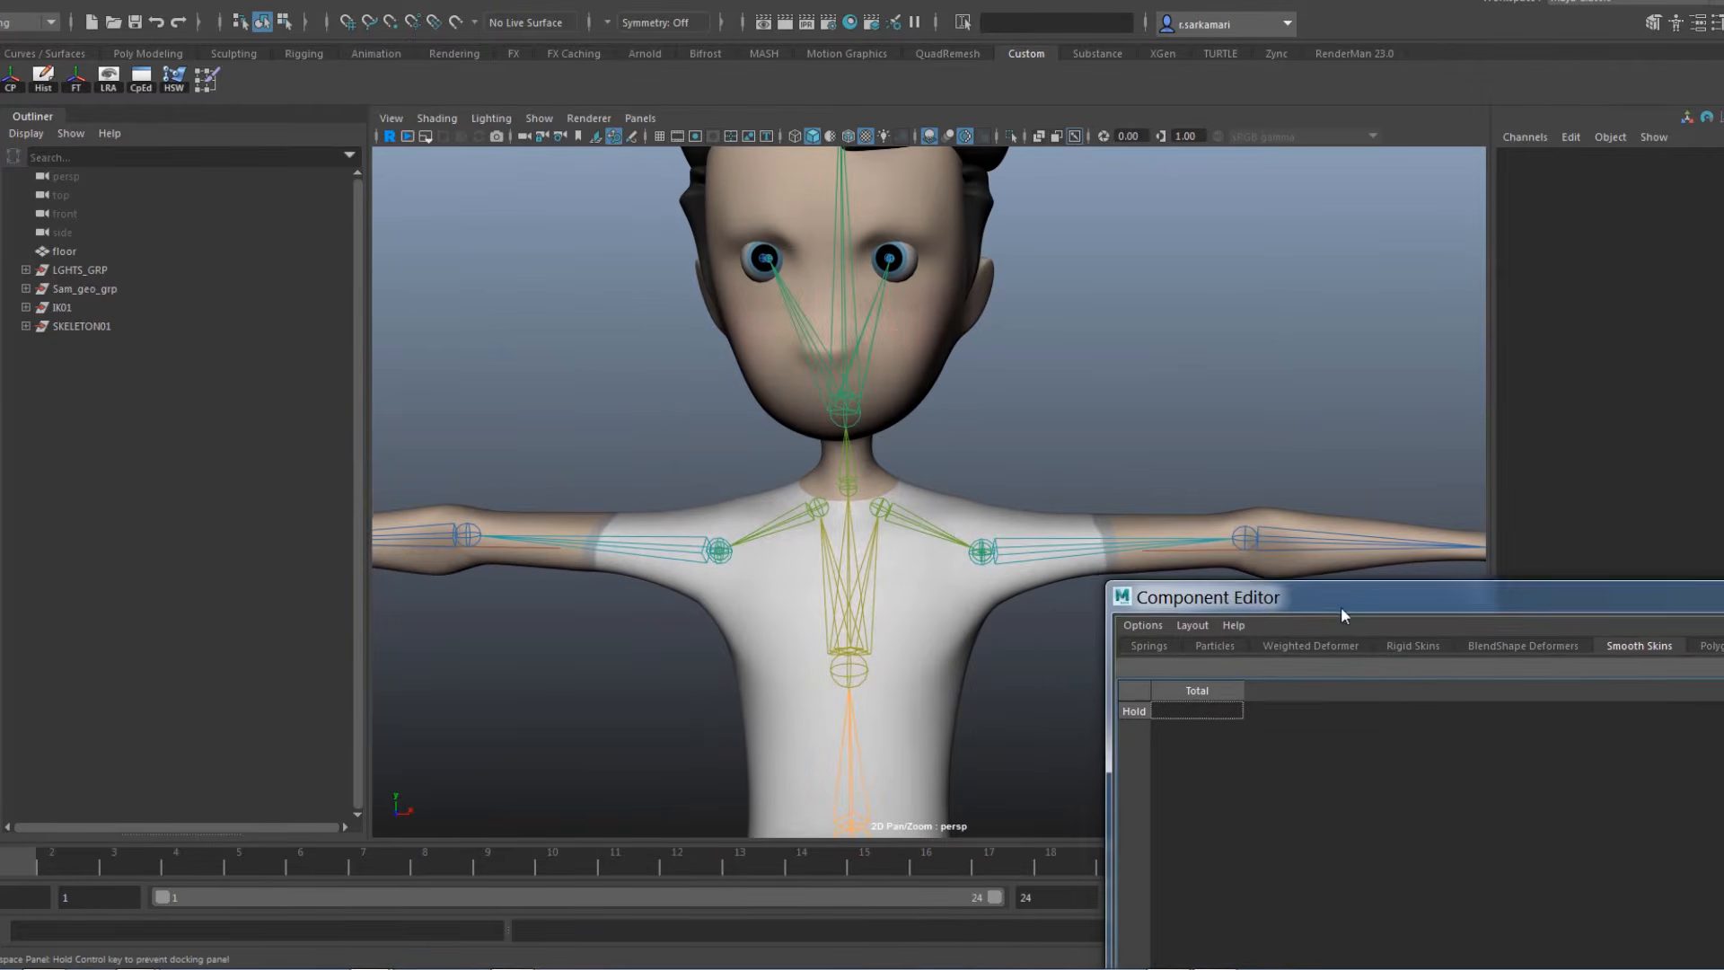
pyautogui.keyDown('alt'); pyautogui.moveTo(910, 547); pyautogui.dragTo(924, 470, button='middle'); pyautogui.keyUp('alt')
pyautogui.scroll(-5, 924, 470)
pyautogui.scroll(4, 1000, 713)
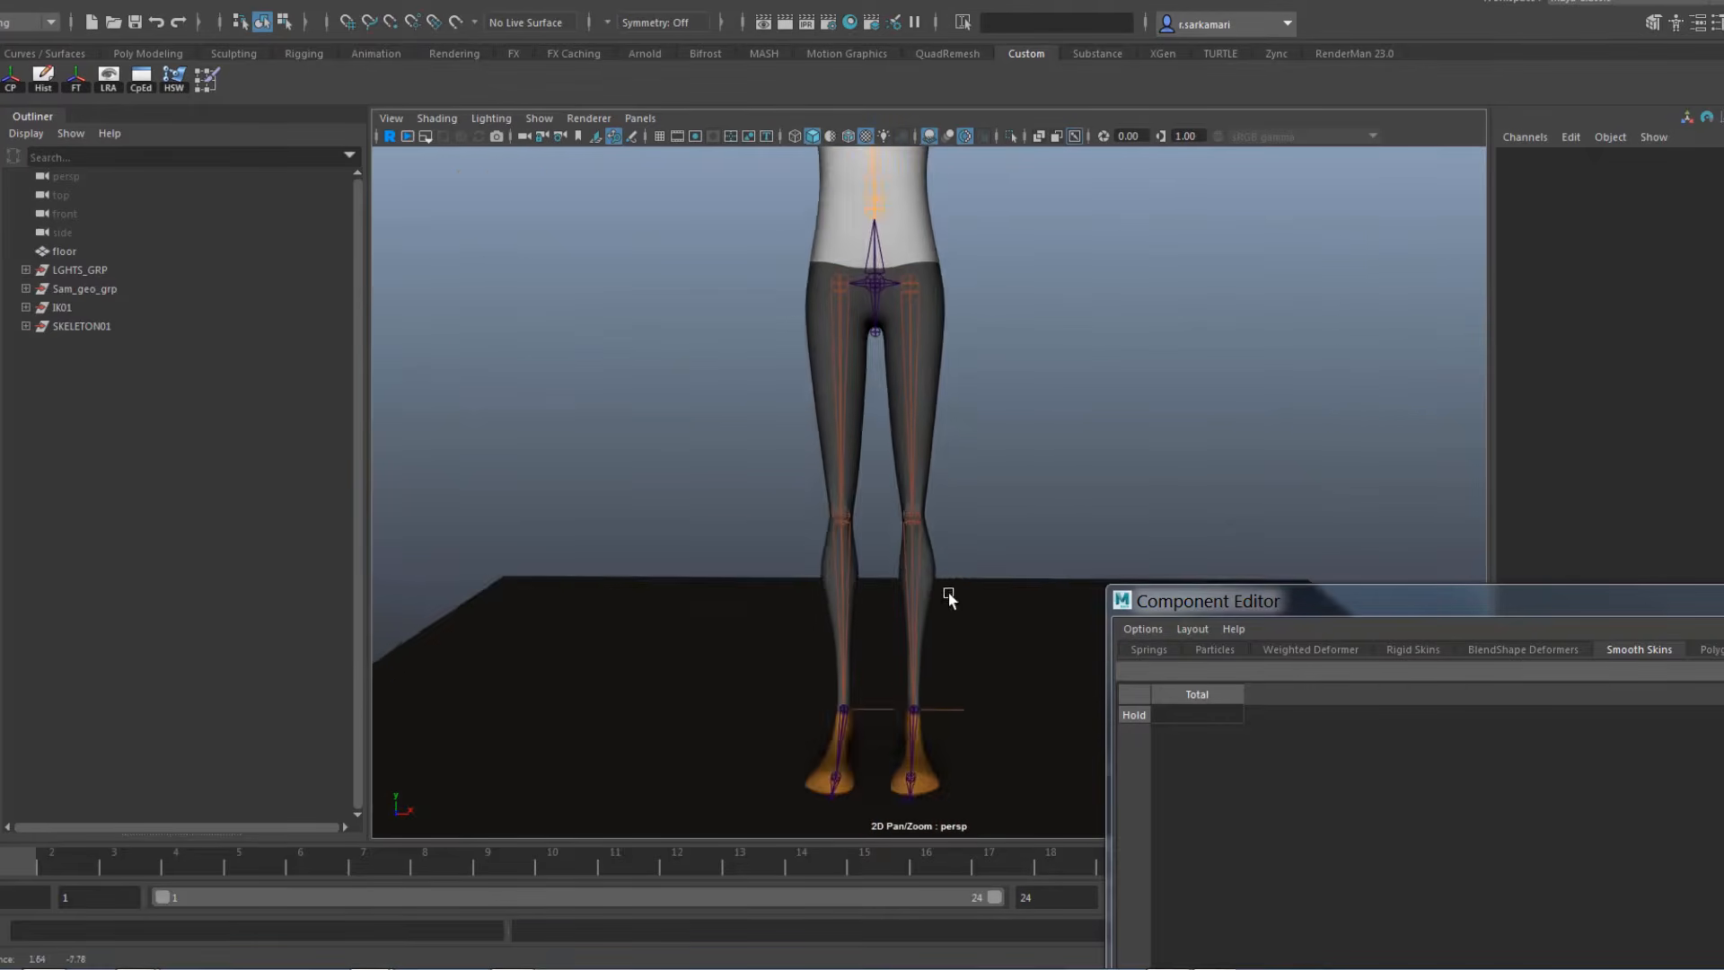
pyautogui.moveTo(764, 732)
pyautogui.keyDown('alt'); pyautogui.mouseDown()
pyautogui.moveTo(681, 712)
pyautogui.moveTo(783, 728)
pyautogui.mouseUp(); pyautogui.keyUp('alt')
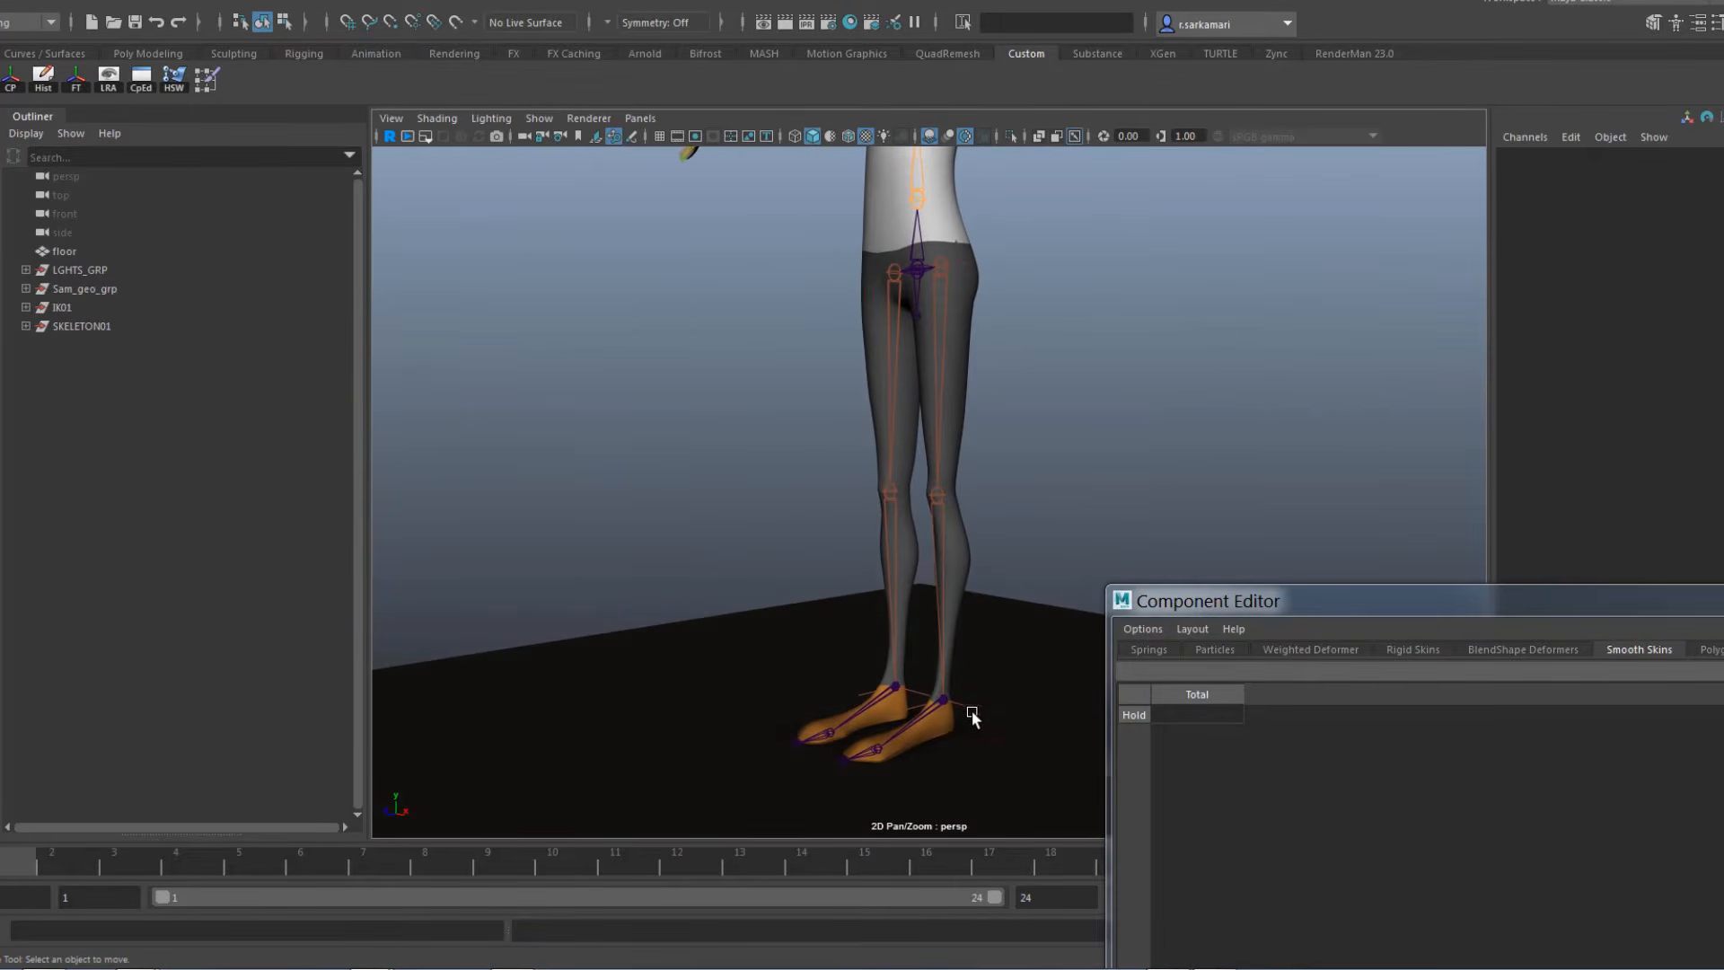
pyautogui.click(972, 706)
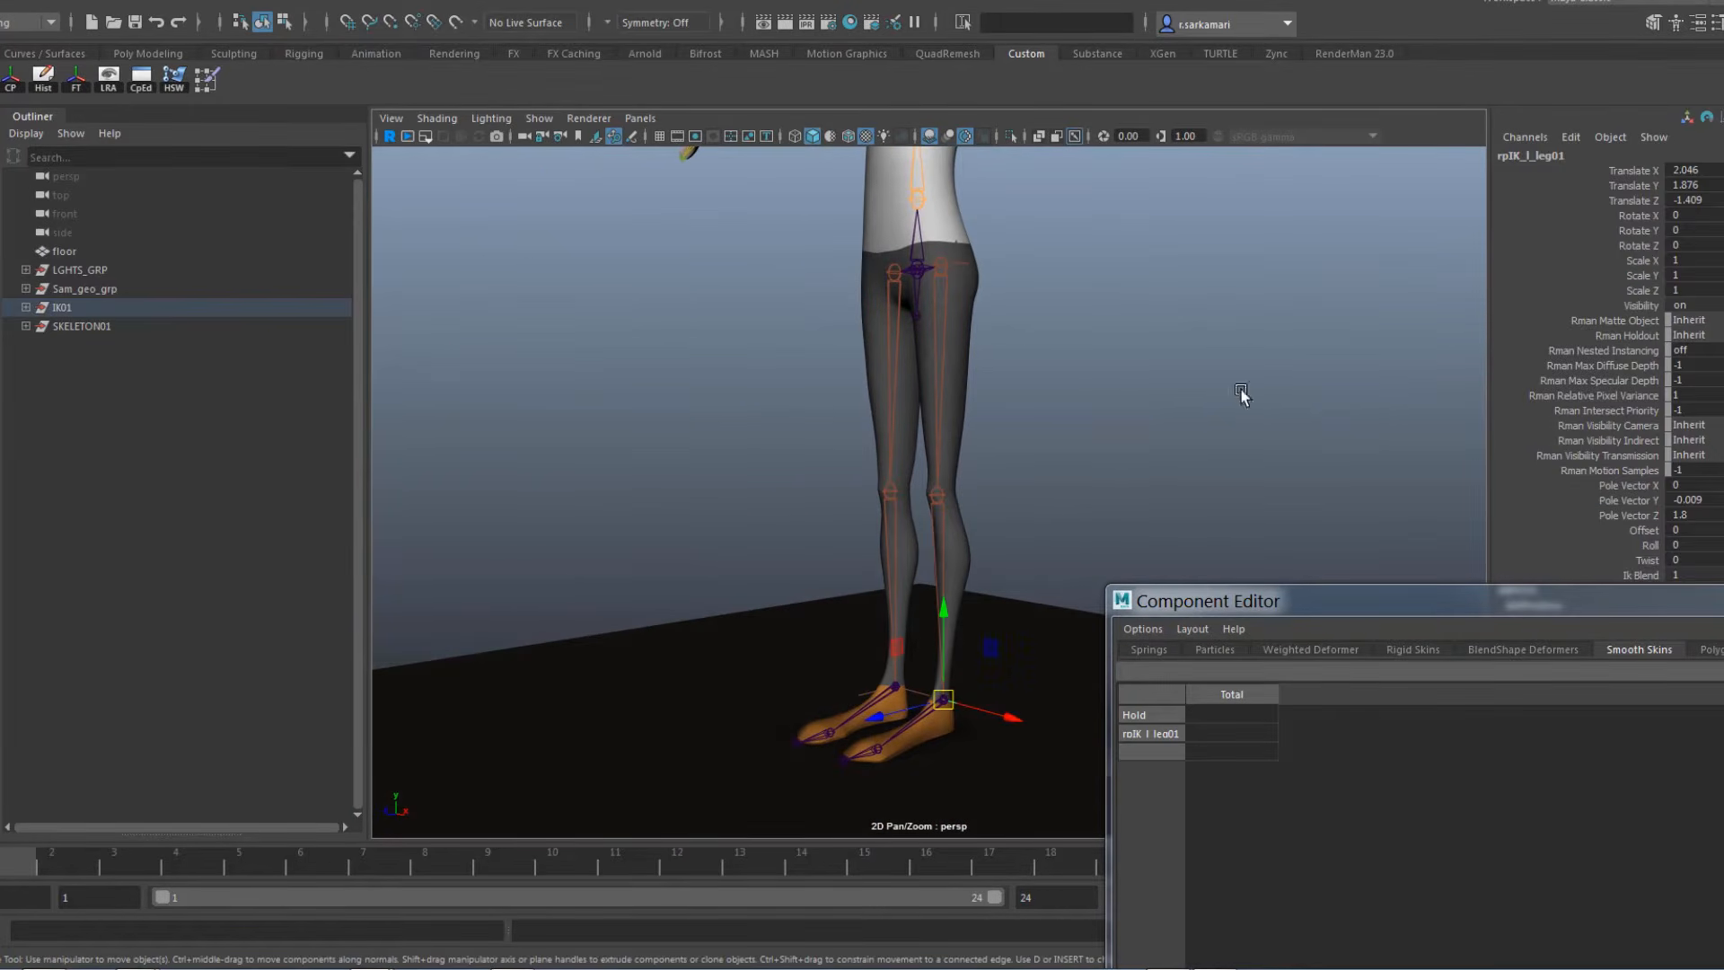
pyautogui.hotkey('shift', 'w')
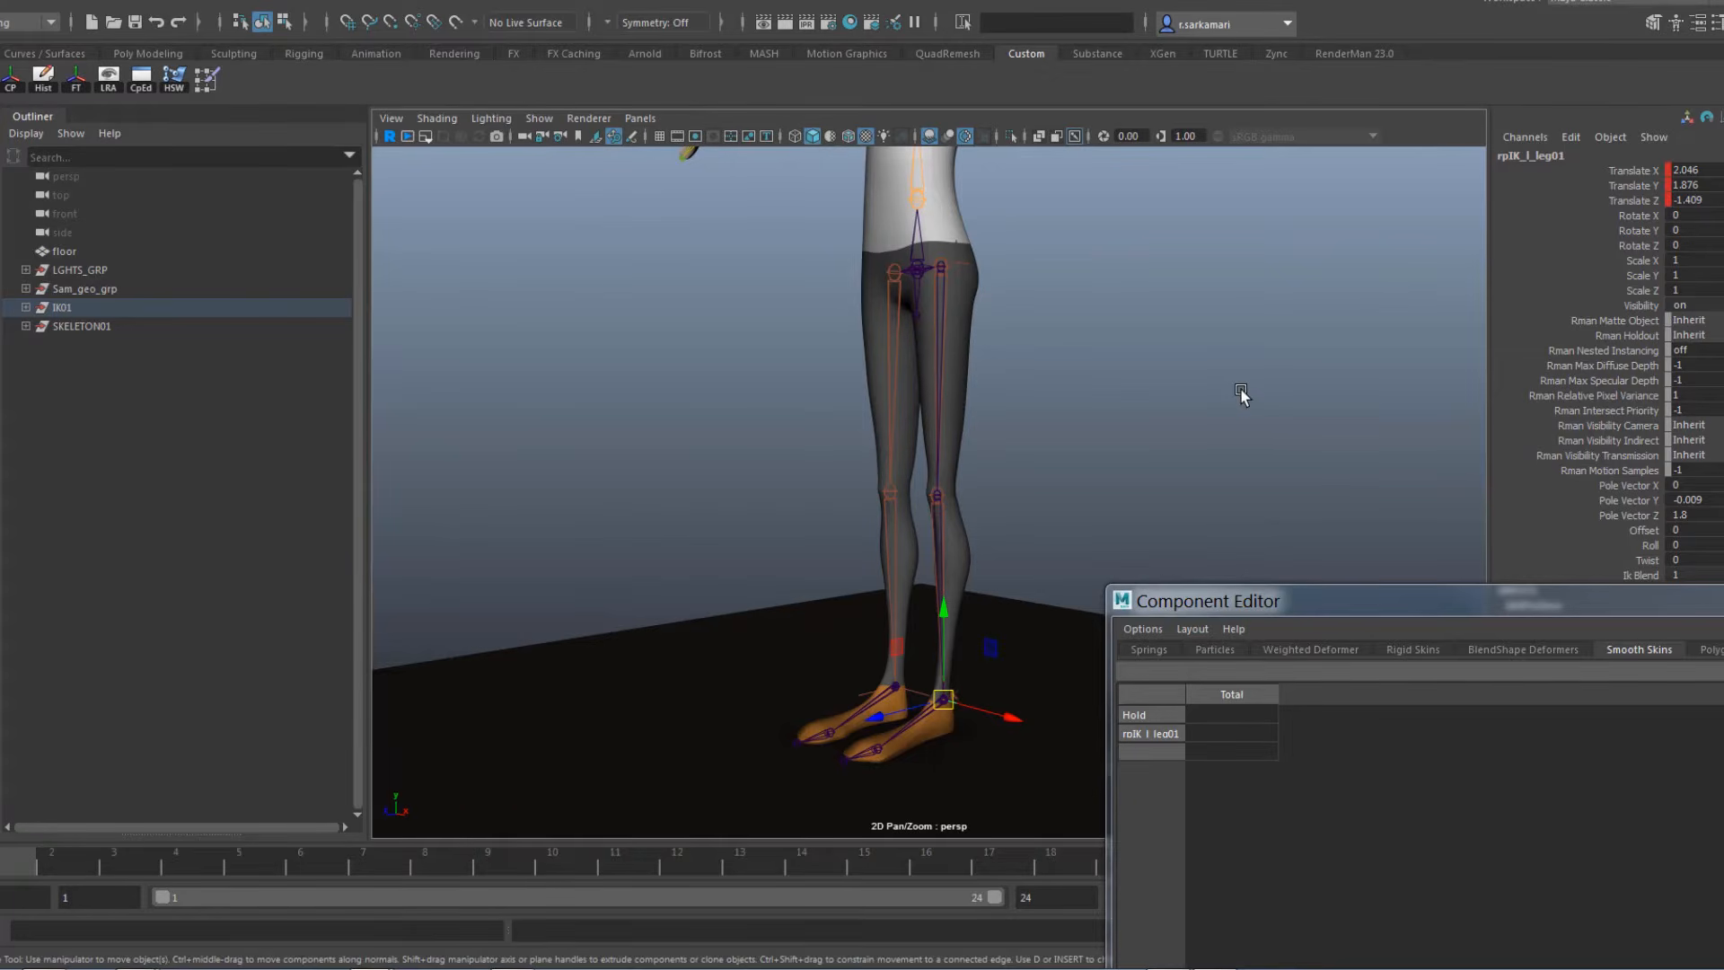
# At frame 10, raise the left leg IK handle forward in the side view to about Translate Y 14.9 and Z 12.4
pyautogui.click(546, 863)
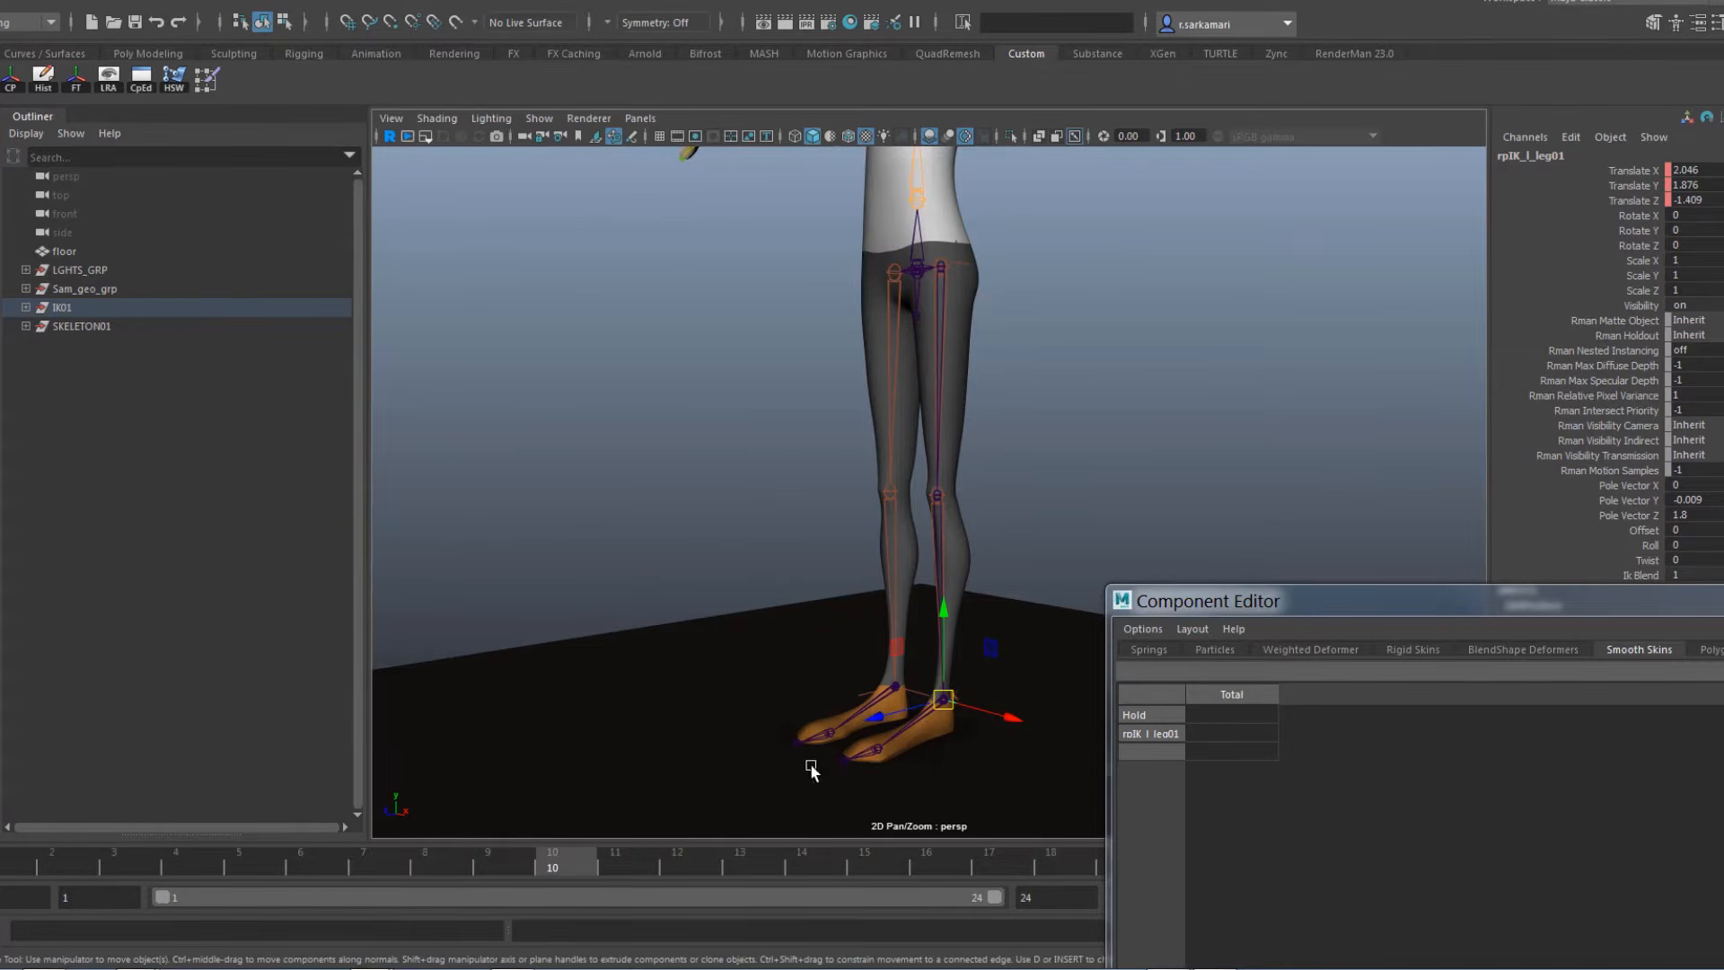
pyautogui.press('space')
pyautogui.moveTo(718, 506); pyautogui.dragTo(799, 496)
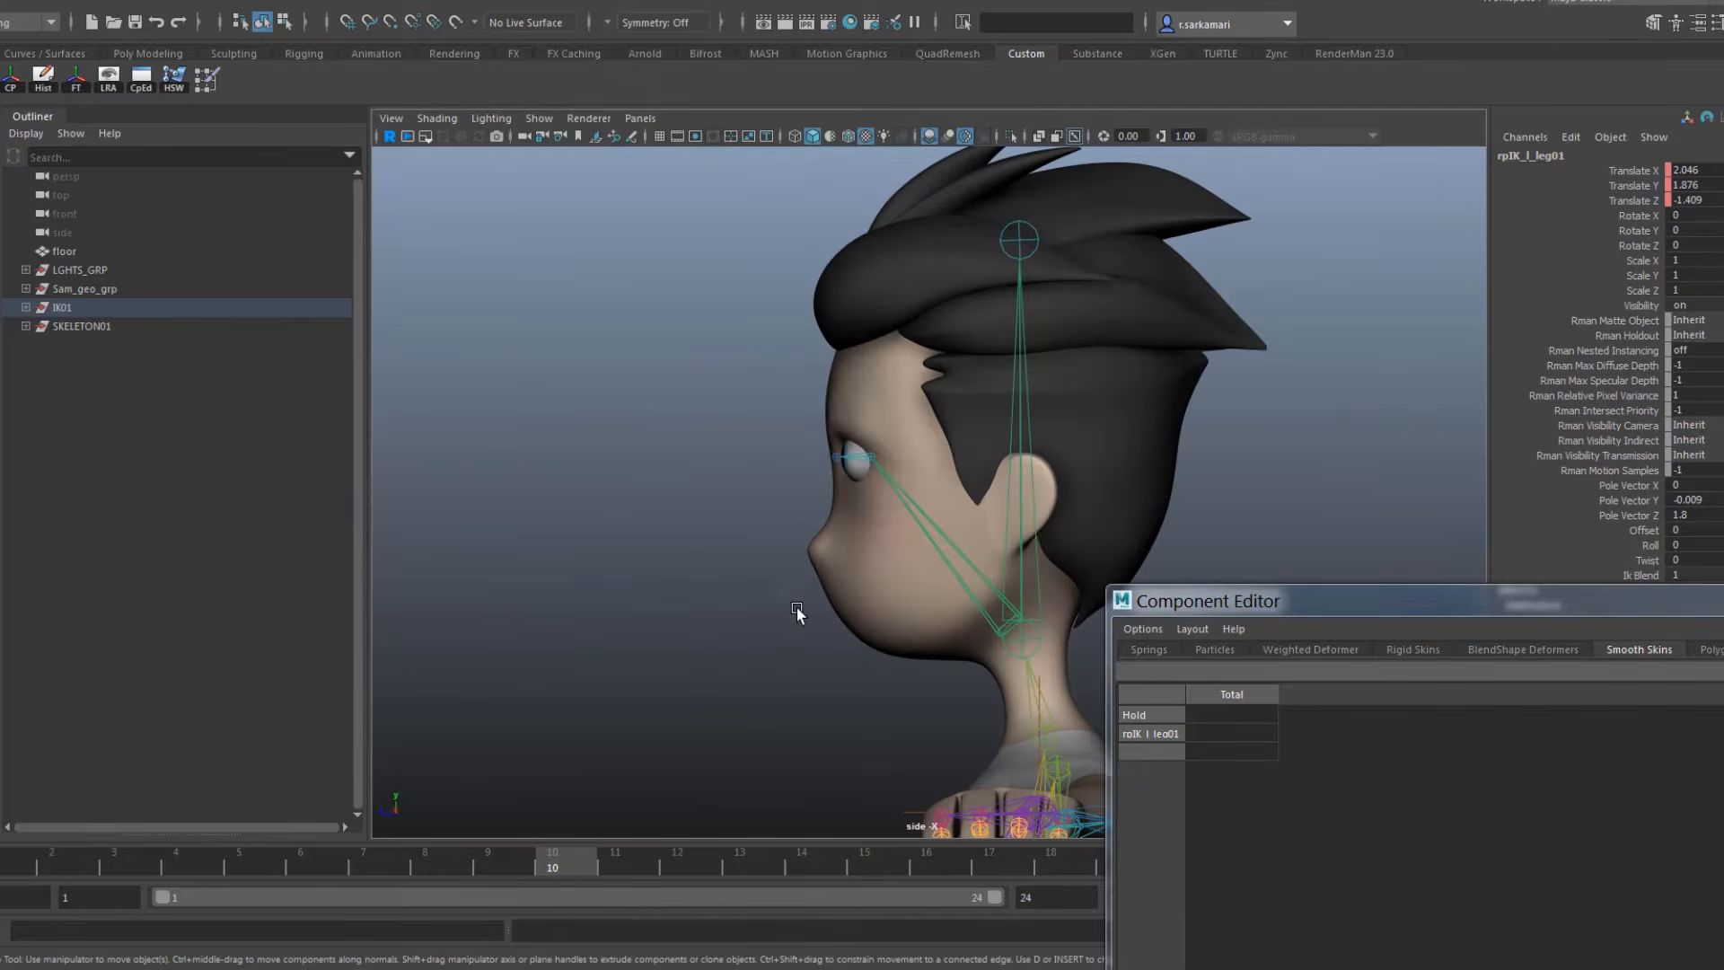
pyautogui.keyDown('alt'); pyautogui.moveTo(791, 654); pyautogui.dragTo(837, 443, button='middle'); pyautogui.keyUp('alt')
pyautogui.scroll(-4, 790, 503)
pyautogui.keyDown('alt'); pyautogui.moveTo(593, 377); pyautogui.dragTo(628, 148, button='middle'); pyautogui.keyUp('alt')
pyautogui.scroll(-4, 539, 503)
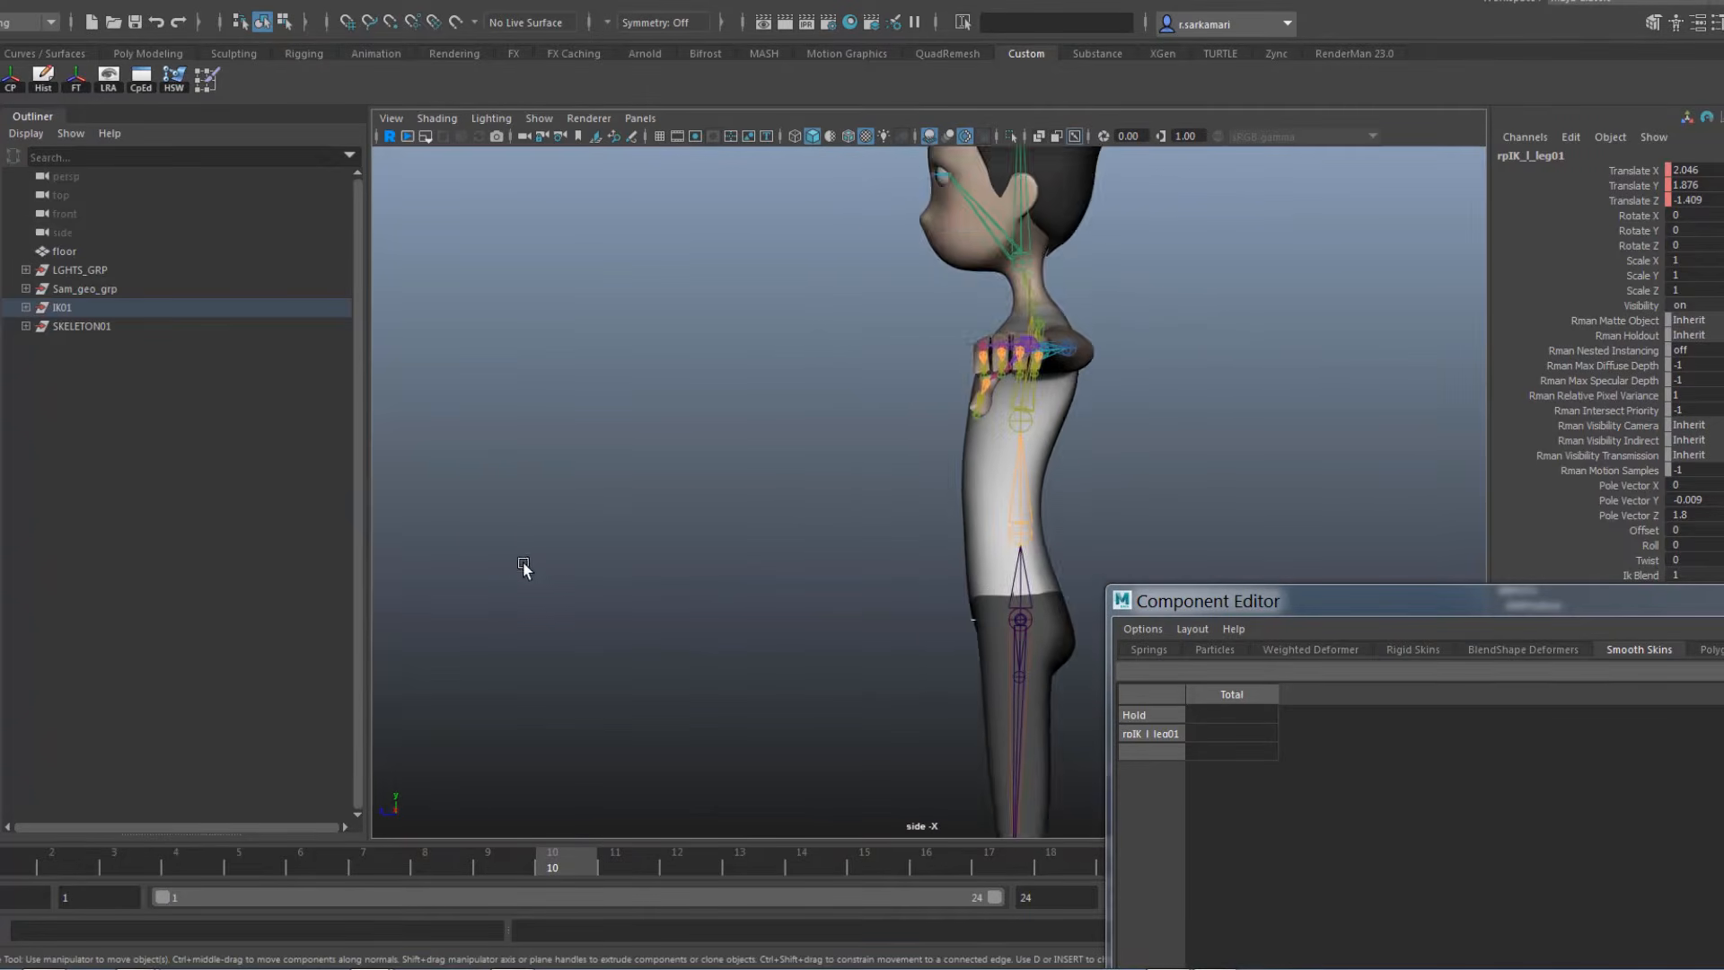
pyautogui.keyDown('alt'); pyautogui.moveTo(672, 705); pyautogui.dragTo(652, 480, button='middle'); pyautogui.keyUp('alt')
pyautogui.keyDown('alt'); pyautogui.moveTo(798, 606); pyautogui.dragTo(676, 393, button='middle'); pyautogui.keyUp('alt')
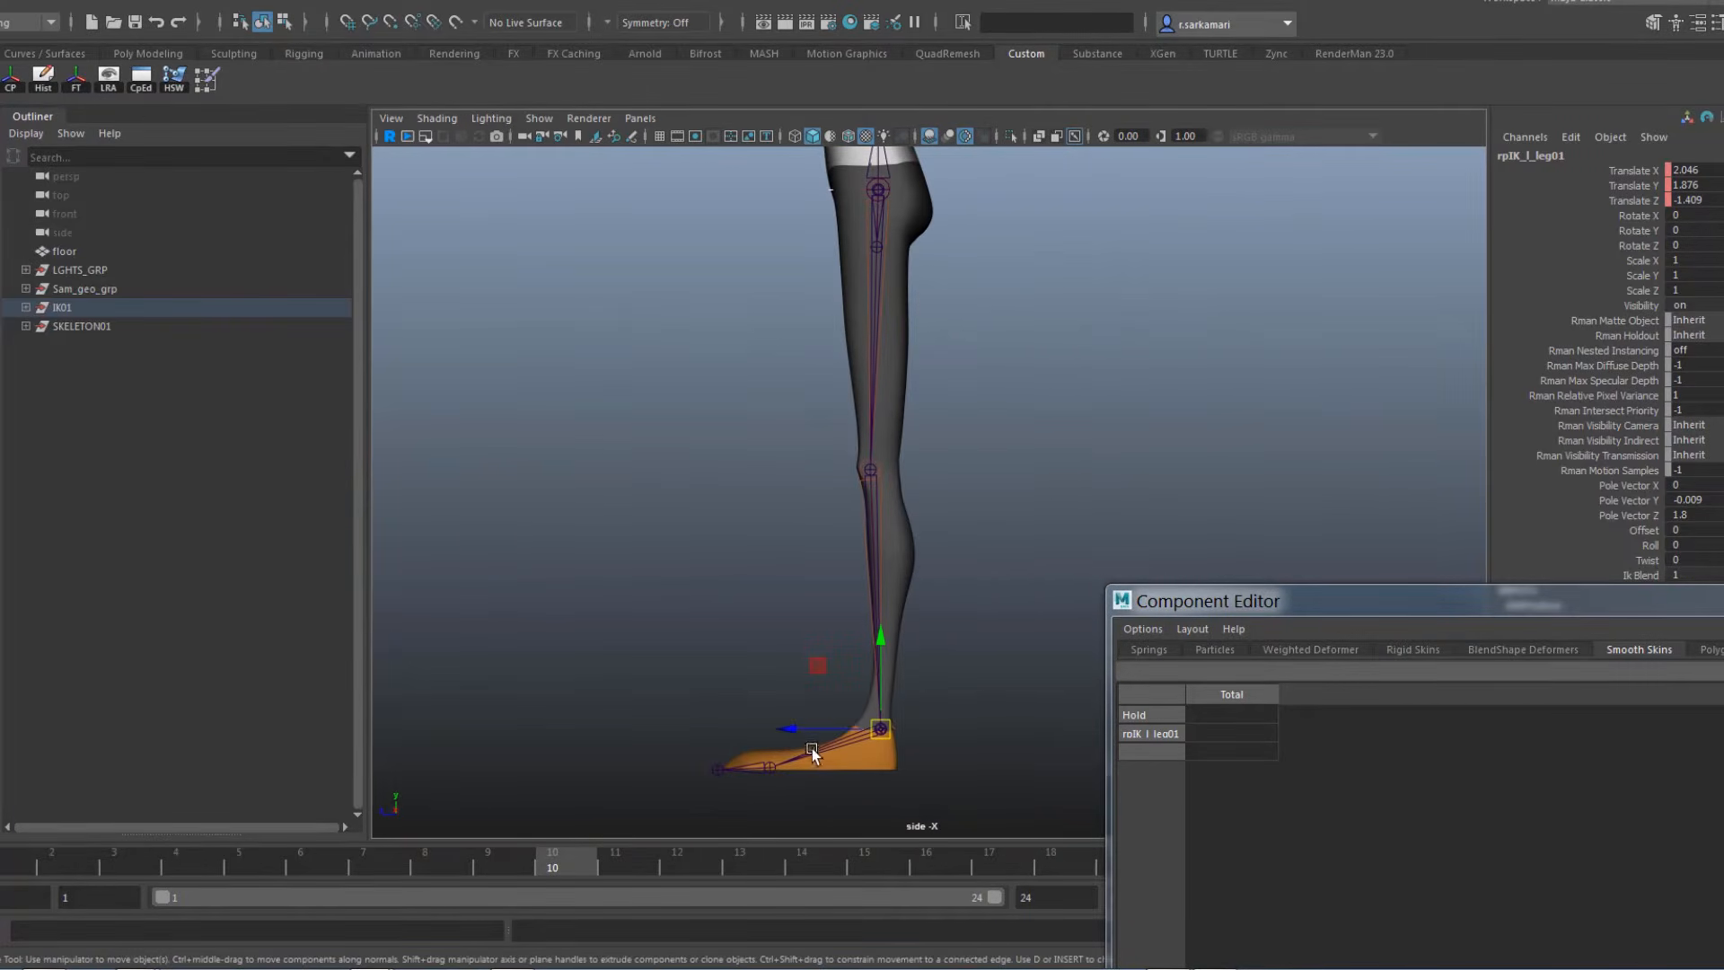
pyautogui.moveTo(812, 752); pyautogui.dragTo(595, 377)
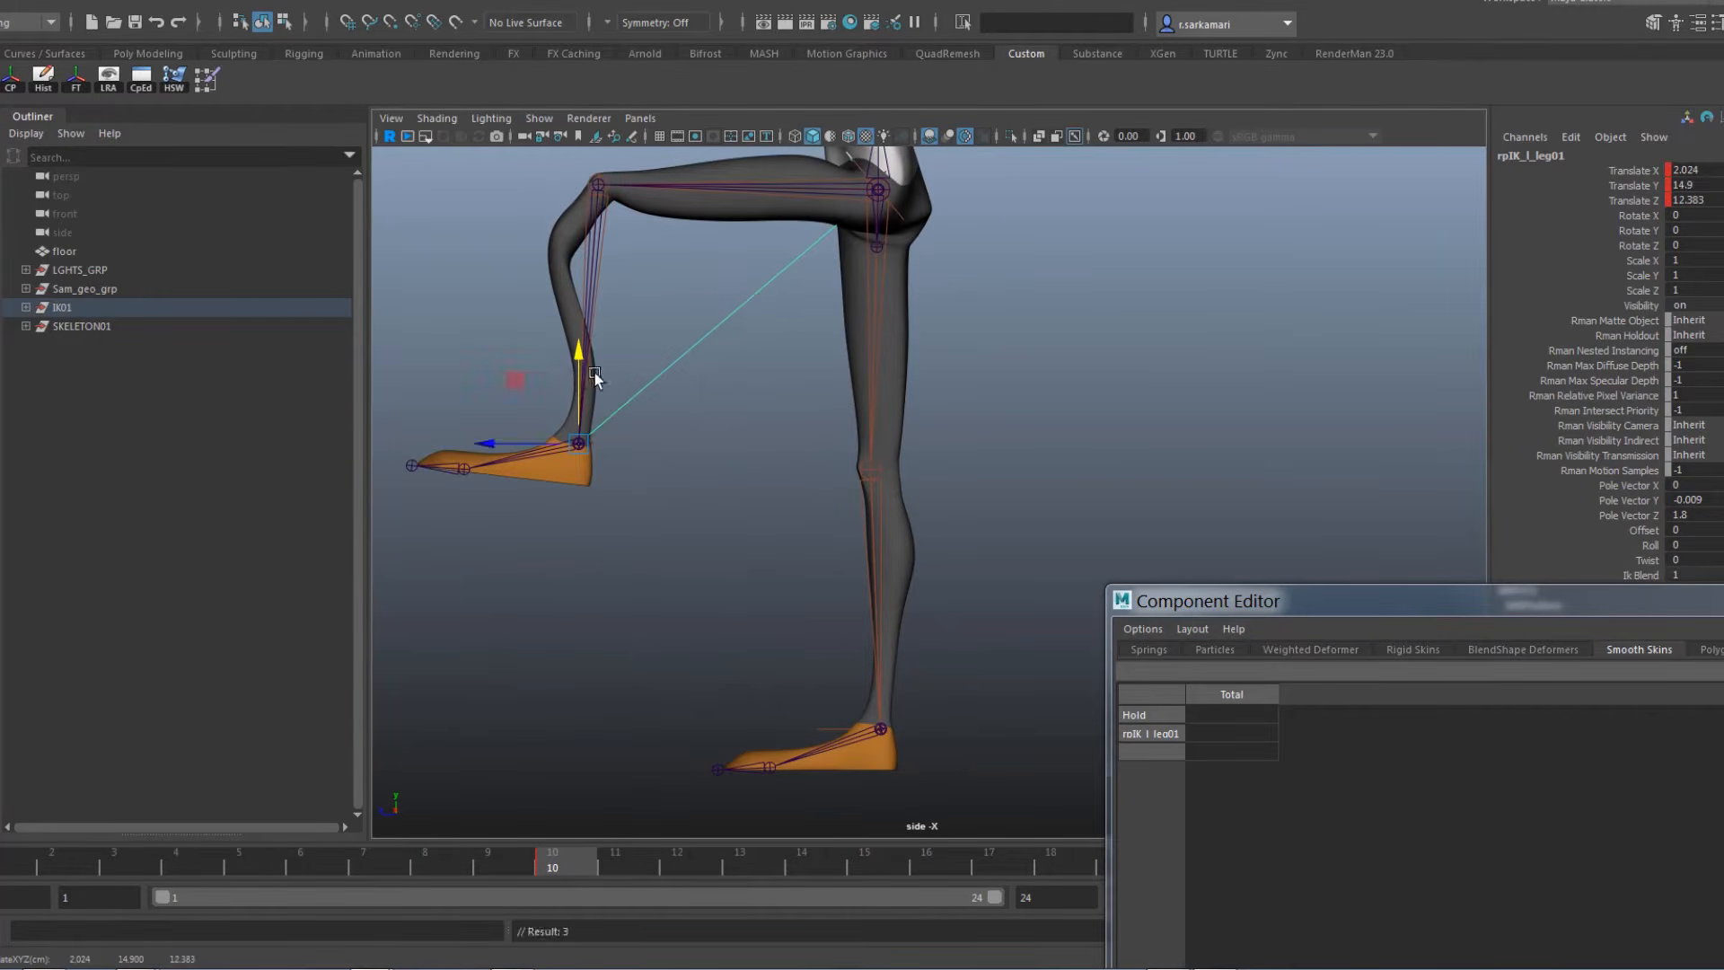
# Select the character mesh and switch it to edge selection, with the bent left knee in close view
pyautogui.keyDown('alt'); pyautogui.moveTo(693, 375); pyautogui.dragTo(763, 647, button='middle'); pyautogui.keyUp('alt')
pyautogui.keyDown('alt'); pyautogui.moveTo(762, 647); pyautogui.dragTo(1000, 644, button='right'); pyautogui.keyUp('alt')
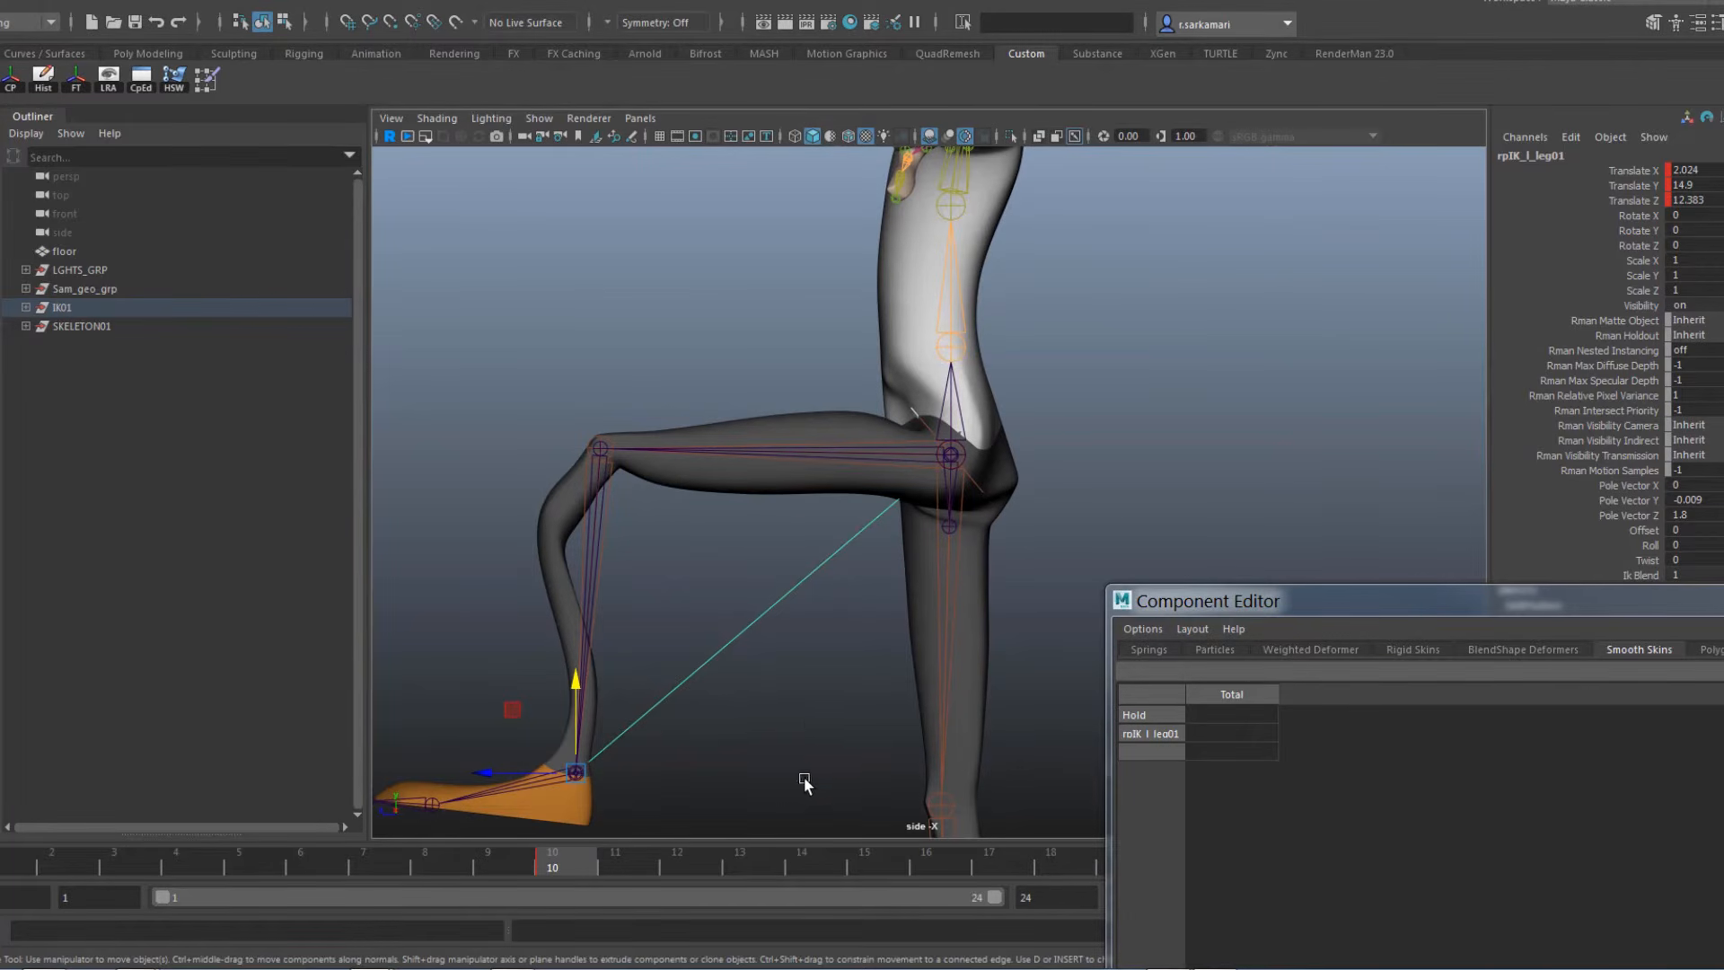
pyautogui.click(547, 571)
pyautogui.rightClick(552, 457)
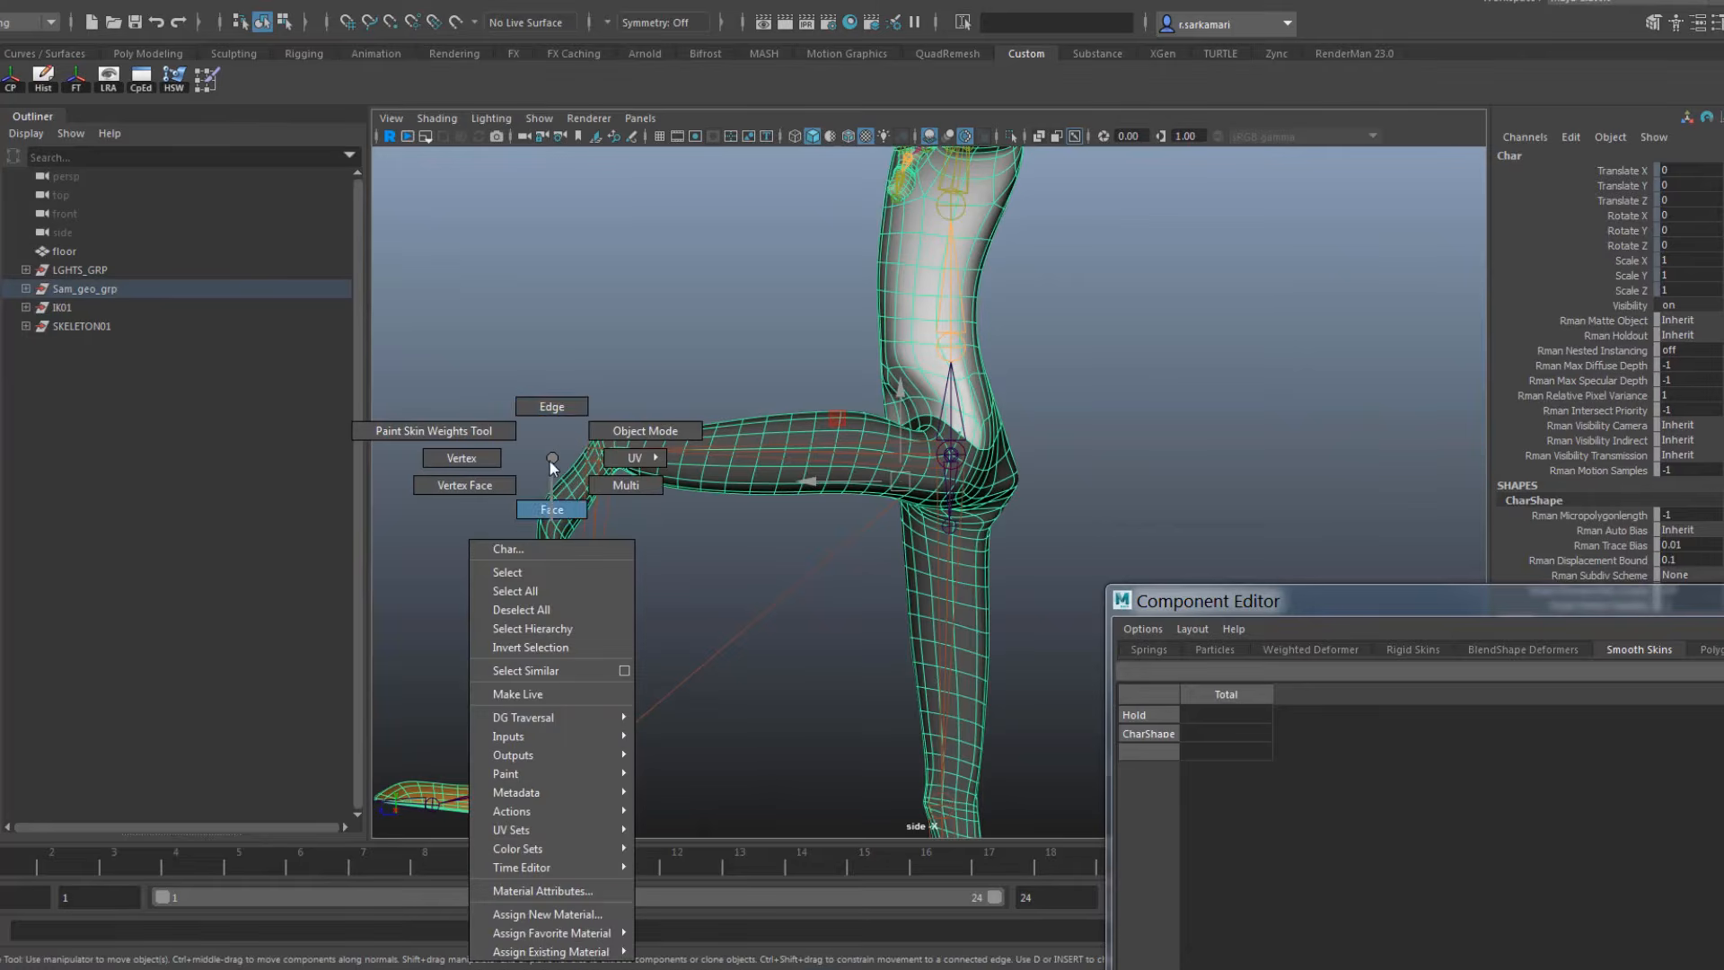
pyautogui.moveTo(549, 424); pyautogui.dragTo(1013, 528, button='right')
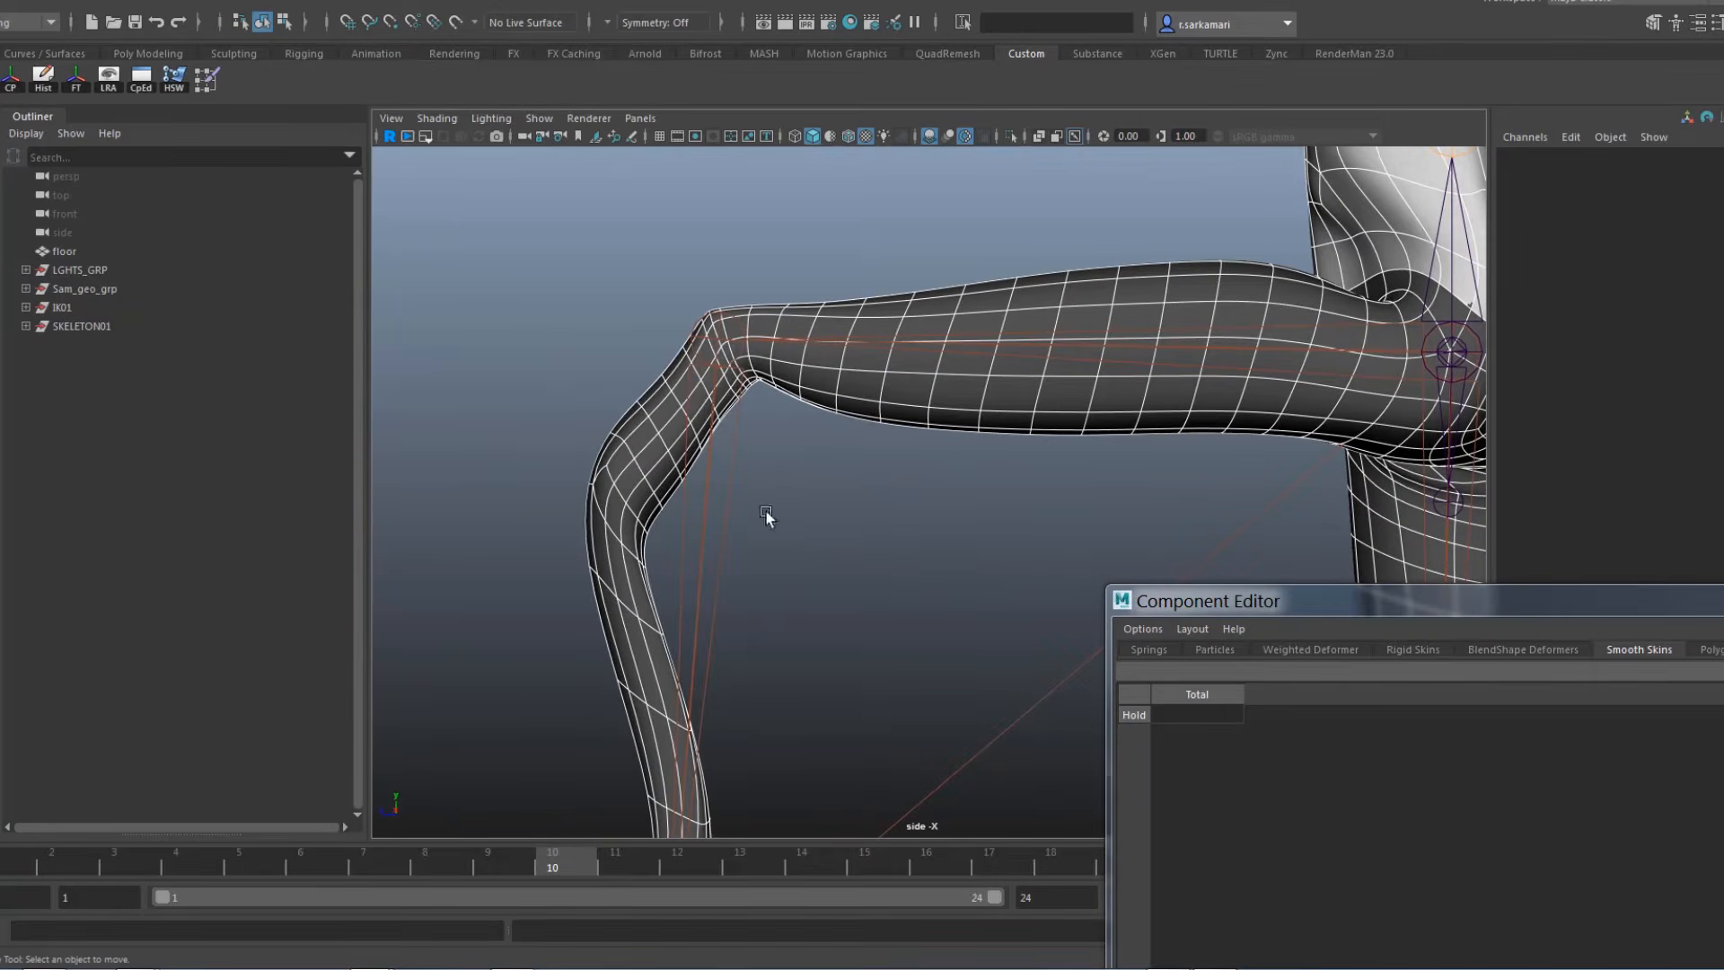
# Turn off smooth preview, select the edge loops around the left shin from below the knee to the ankle, and convert them to vertices
pyautogui.doubleClick(699, 377)
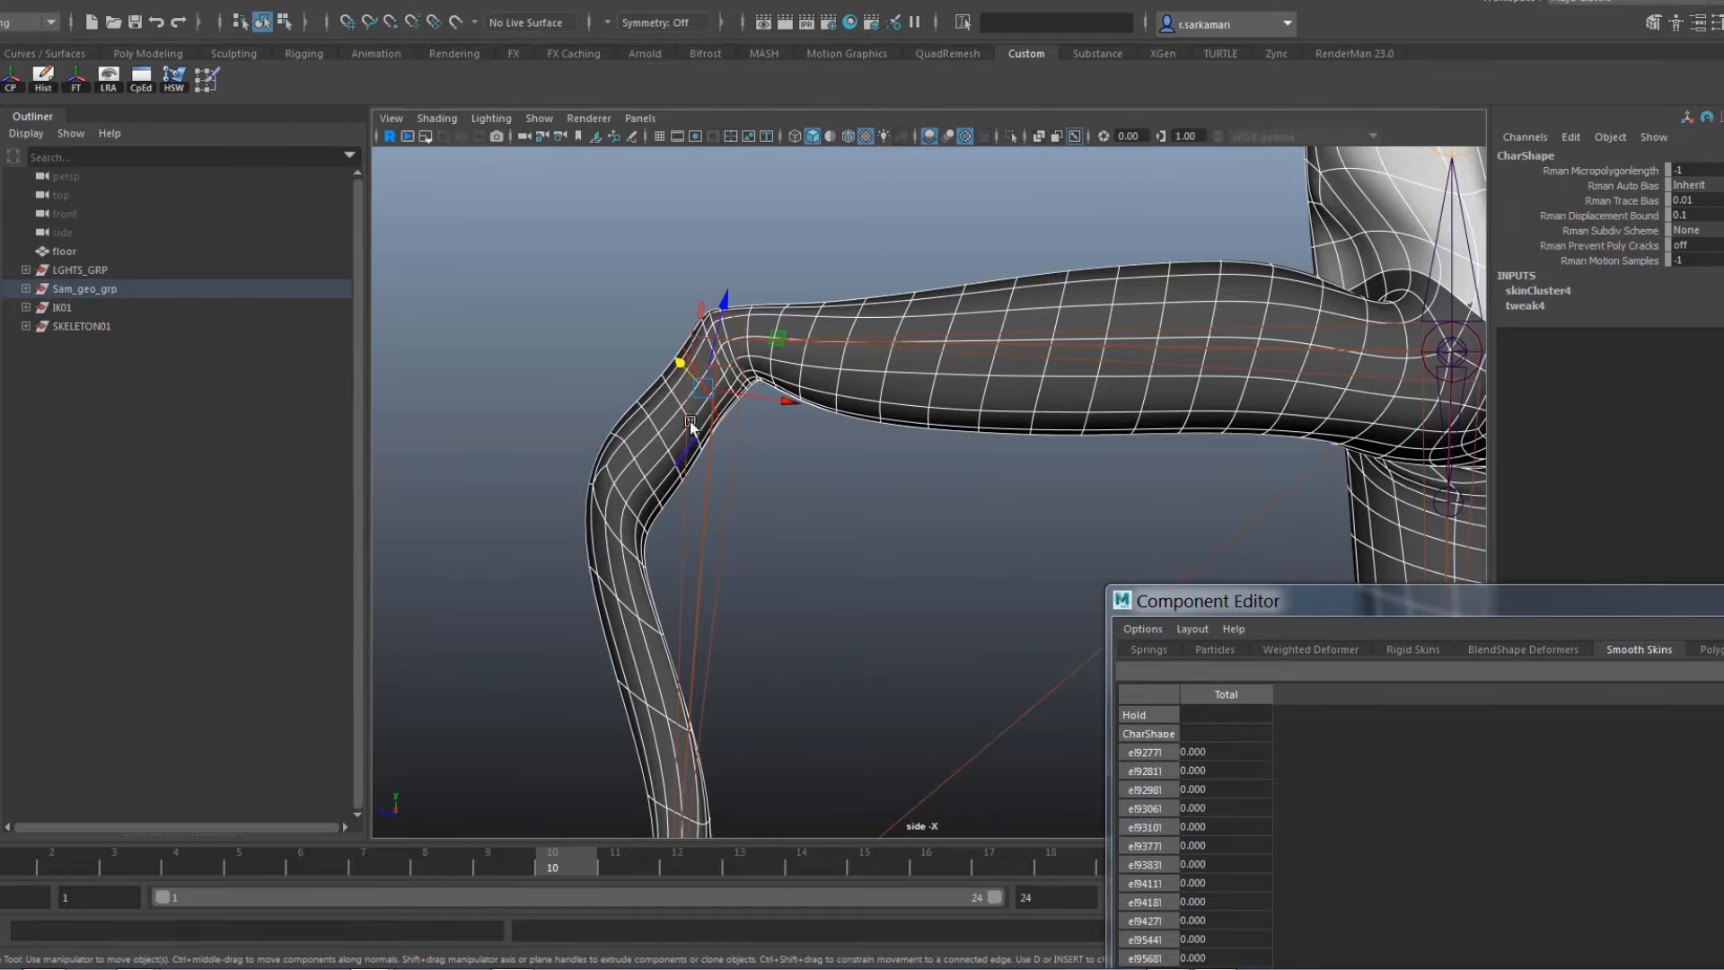
pyautogui.press('1')
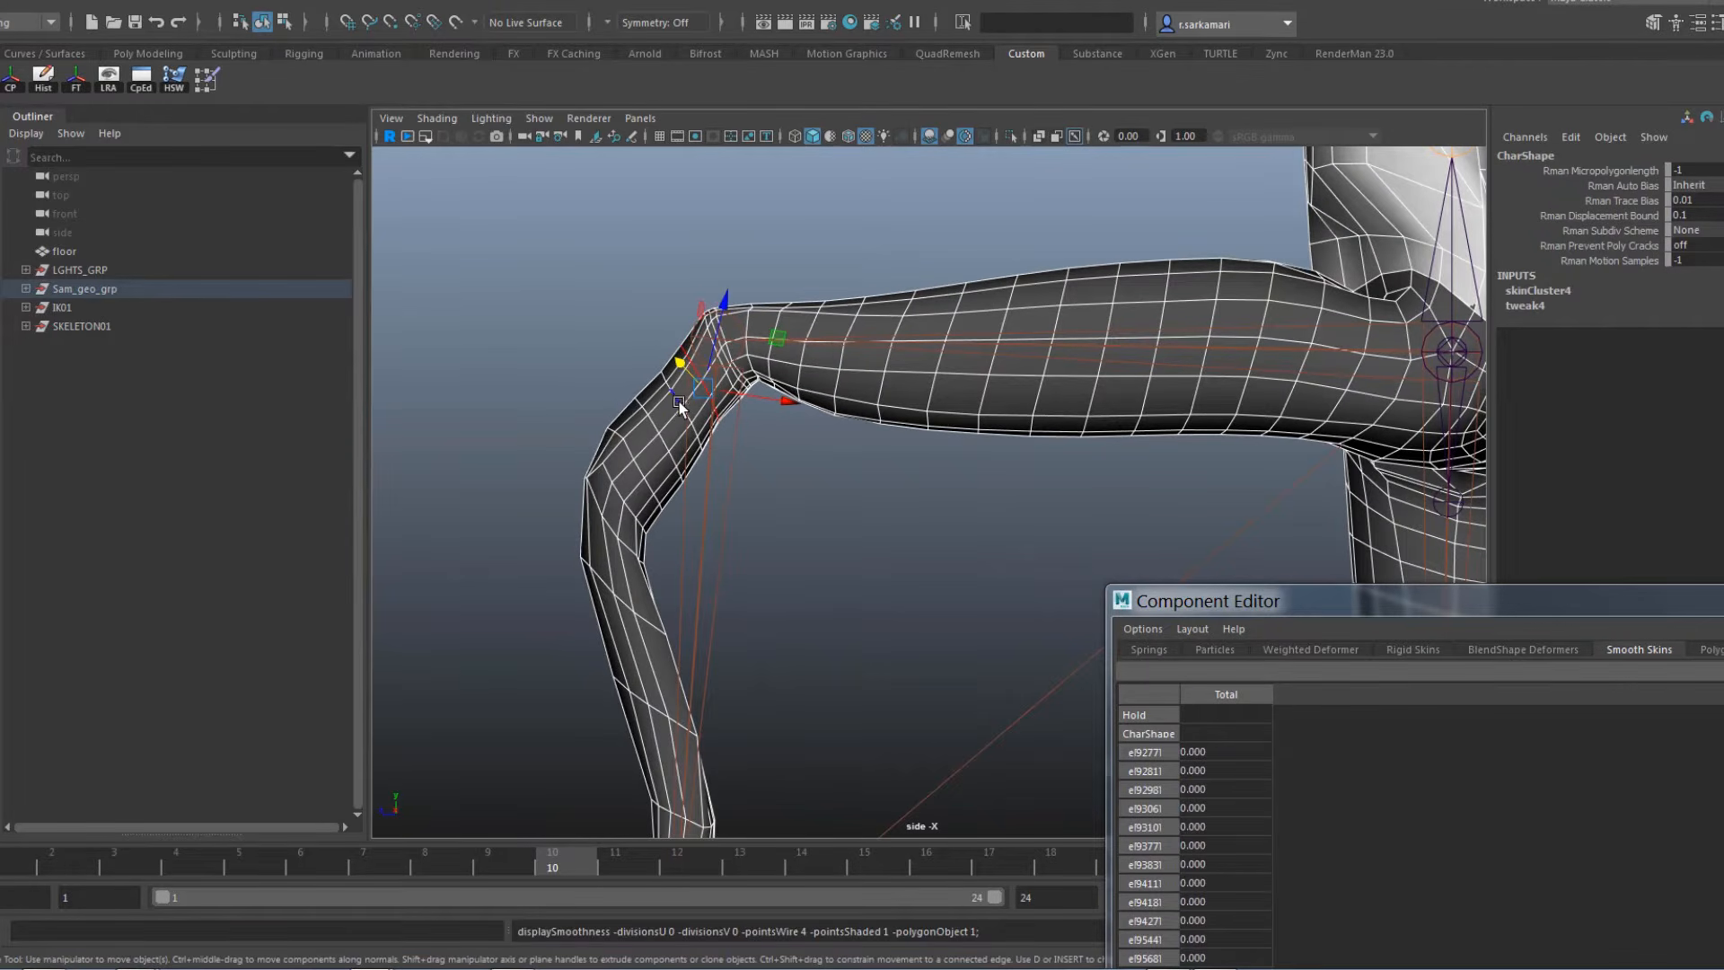
pyautogui.keyDown('shift'); pyautogui.doubleClick(662, 439); pyautogui.keyUp('shift')
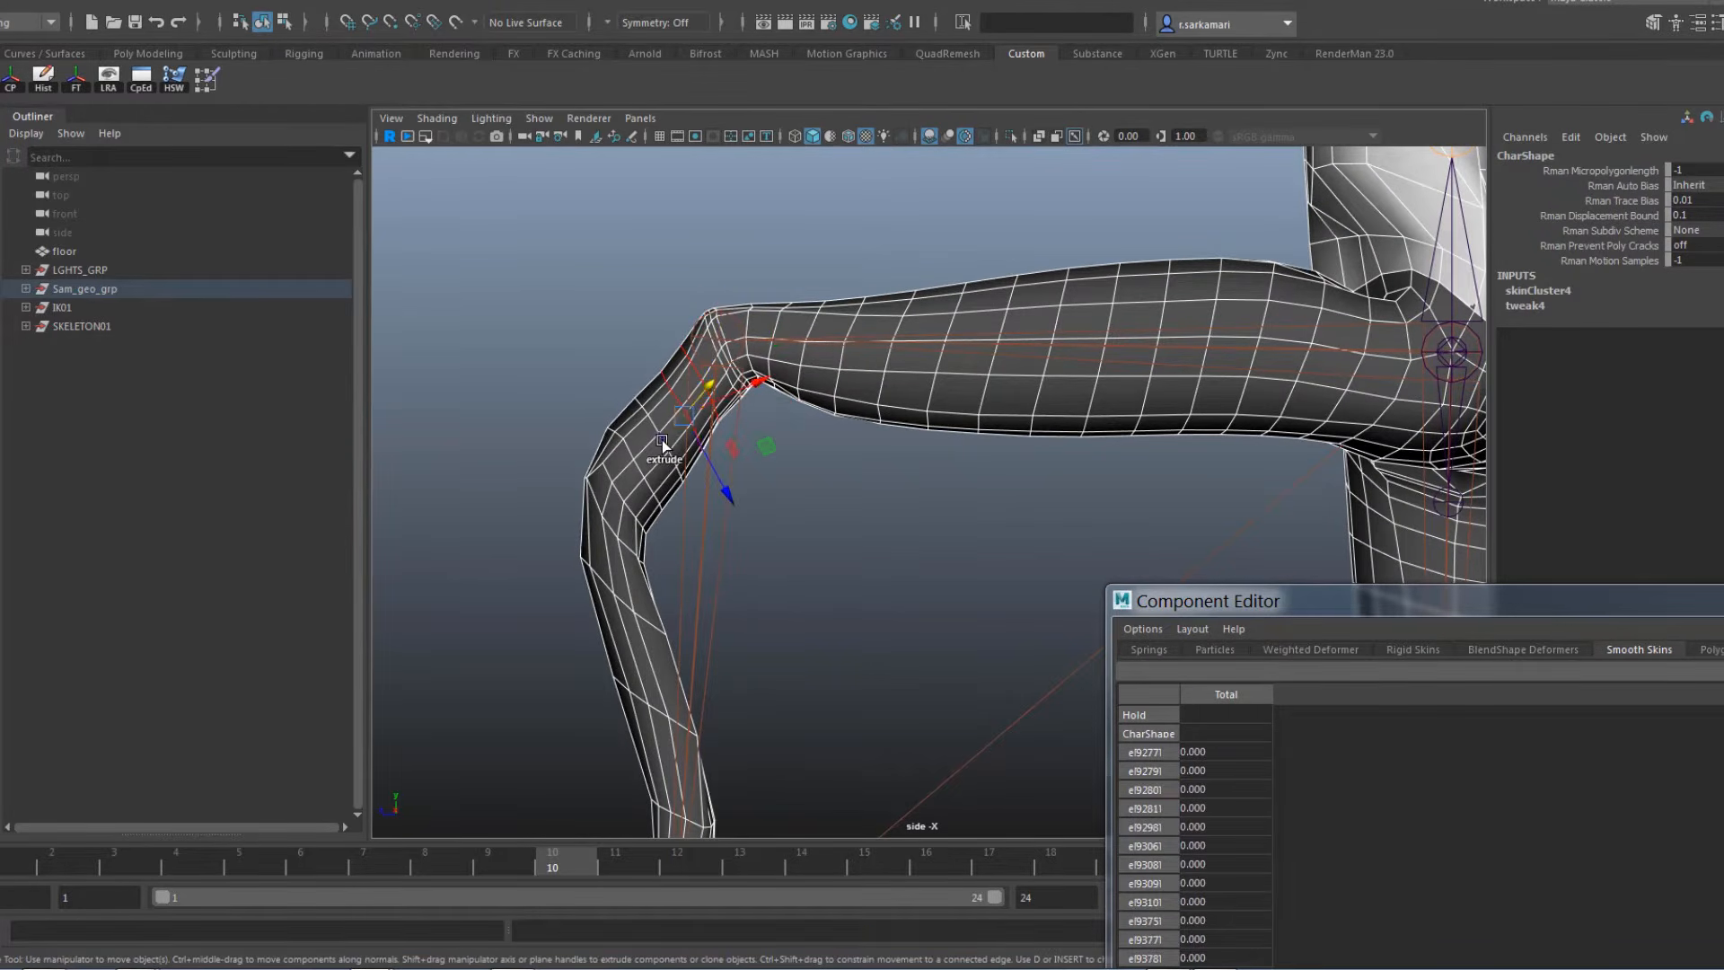
pyautogui.keyDown('shift'); pyautogui.doubleClick(633, 451); pyautogui.keyUp('shift')
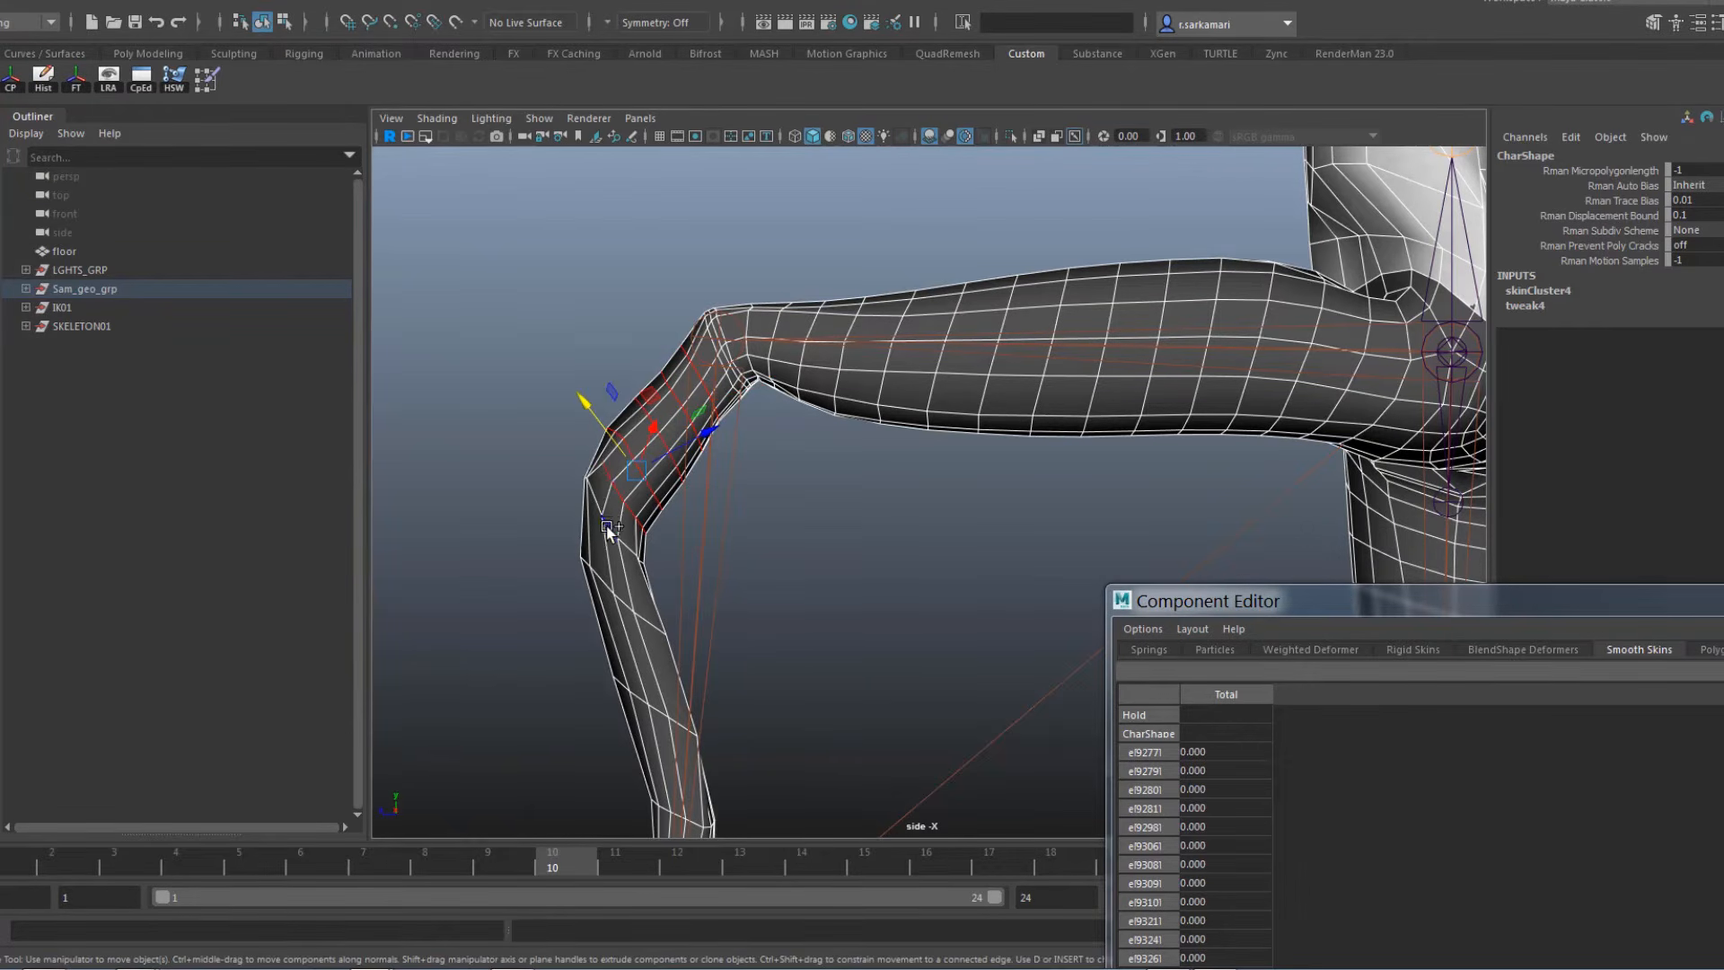
pyautogui.keyDown('shift'); pyautogui.doubleClick(647, 619); pyautogui.keyUp('shift')
pyautogui.keyDown('shift'); pyautogui.doubleClick(656, 709); pyautogui.keyUp('shift')
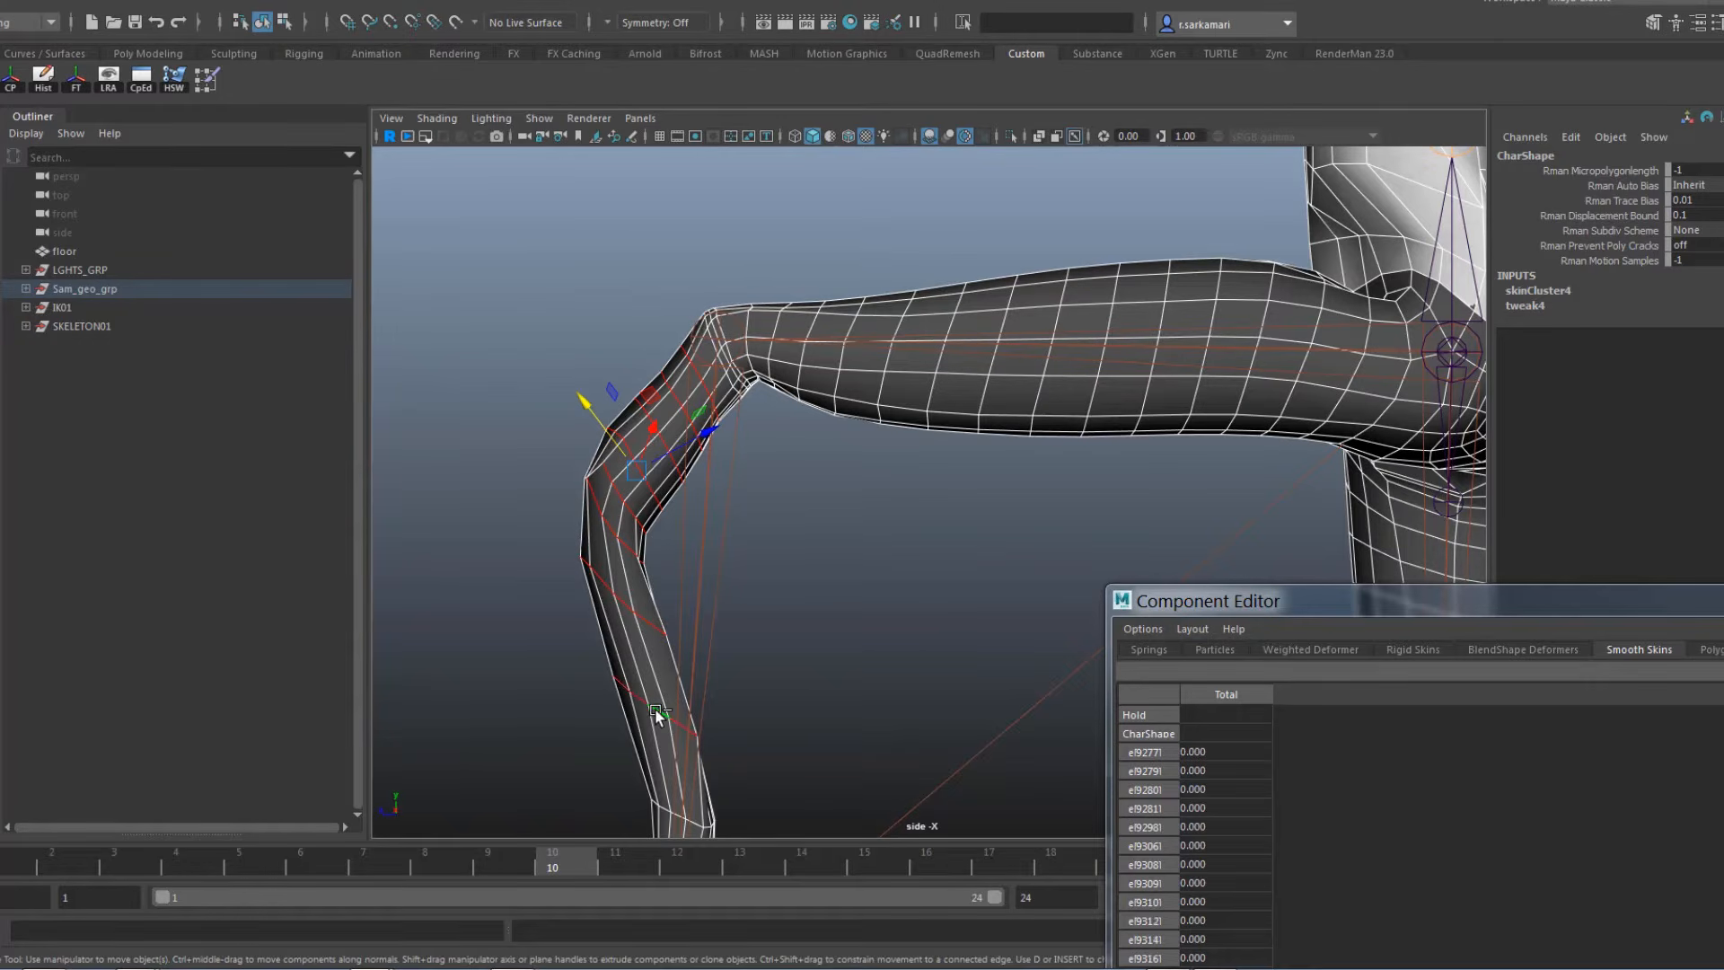
pyautogui.keyDown('shift'); pyautogui.doubleClick(663, 811); pyautogui.keyUp('shift')
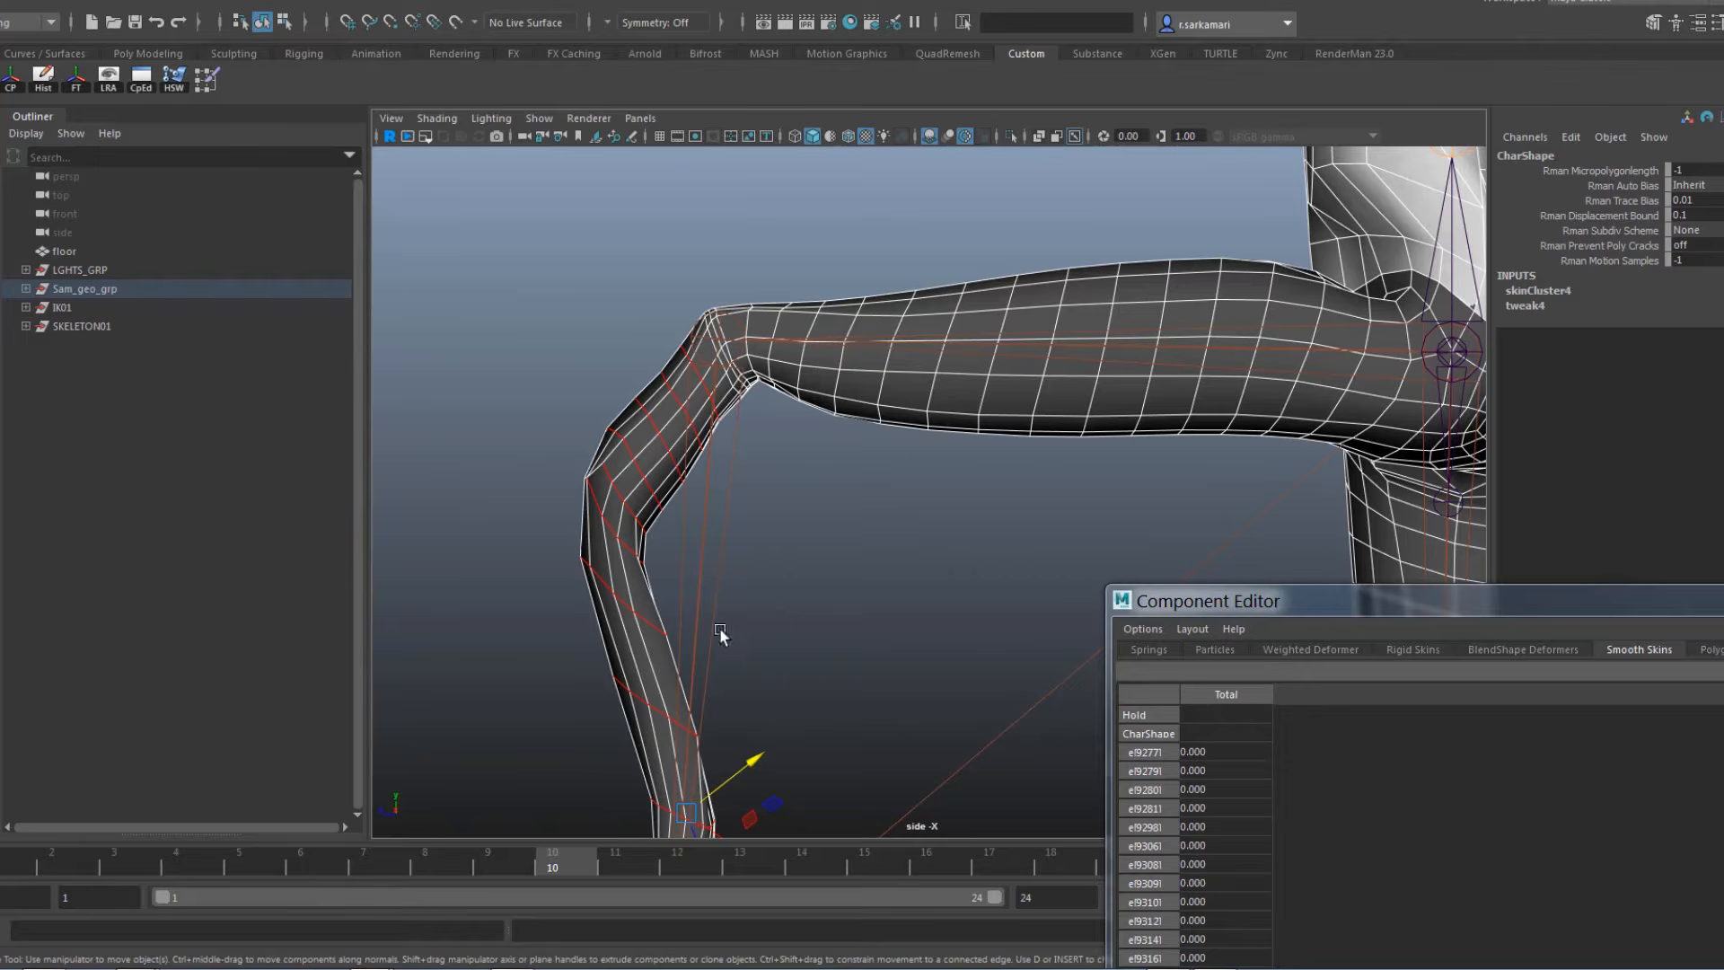
pyautogui.keyDown('alt'); pyautogui.moveTo(710, 654); pyautogui.dragTo(691, 422, button='middle'); pyautogui.keyUp('alt')
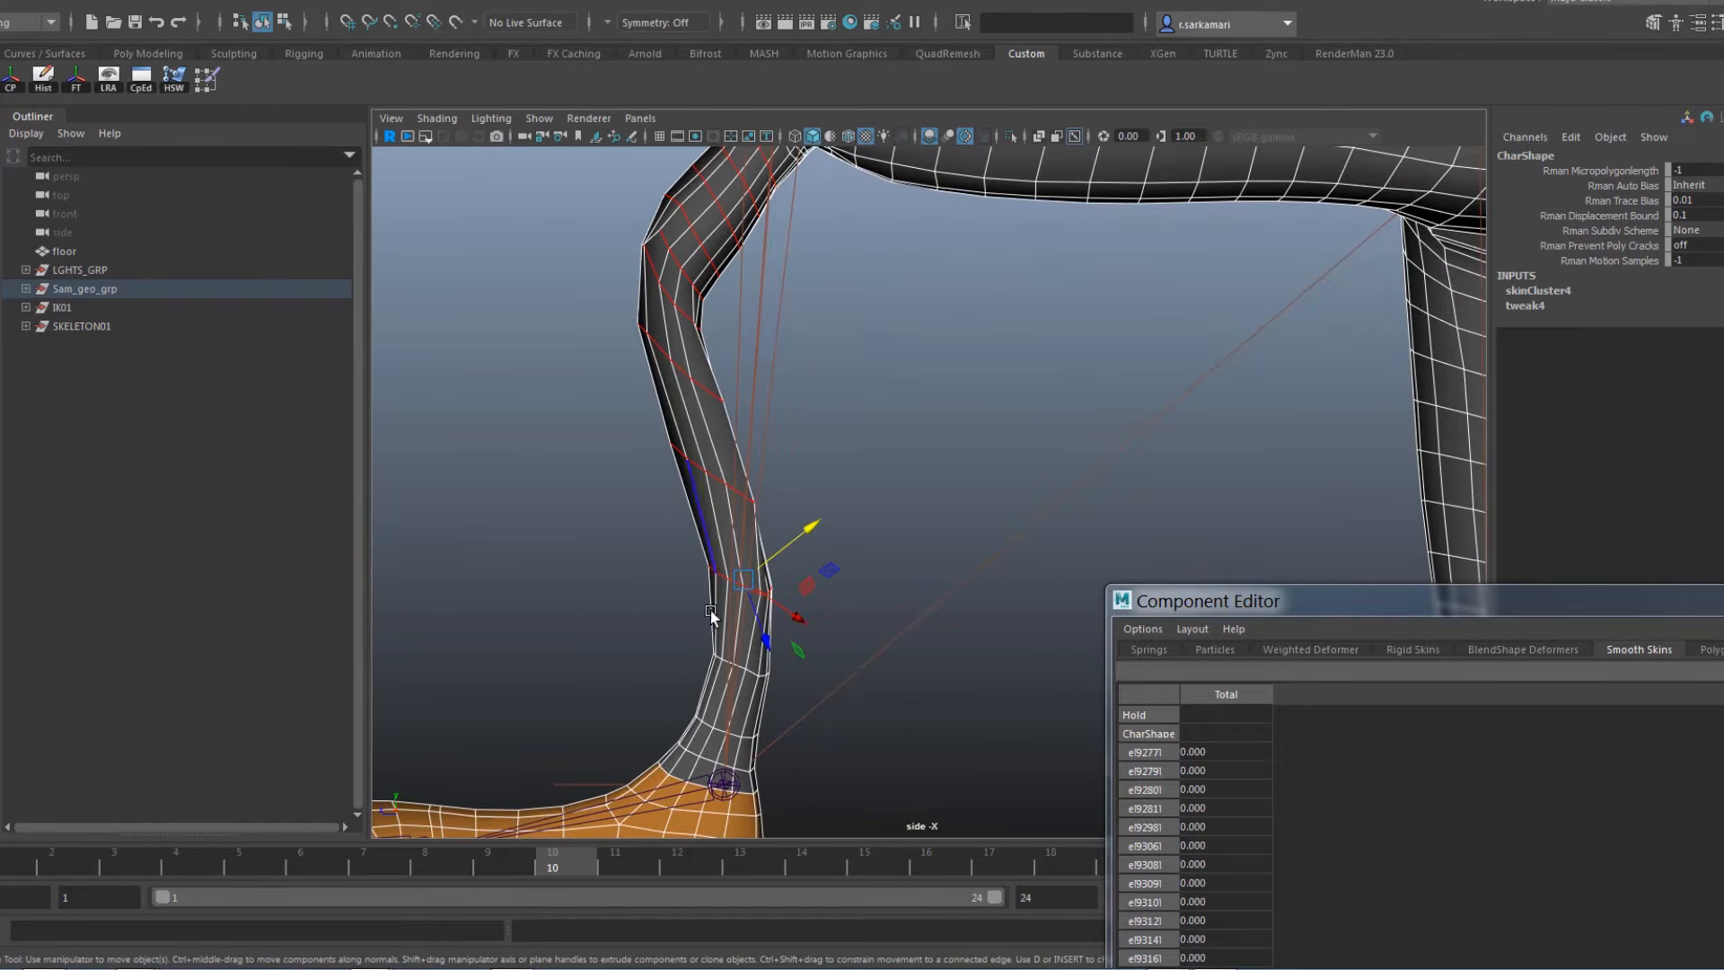
pyautogui.keyDown('shift'); pyautogui.doubleClick(737, 670); pyautogui.keyUp('shift')
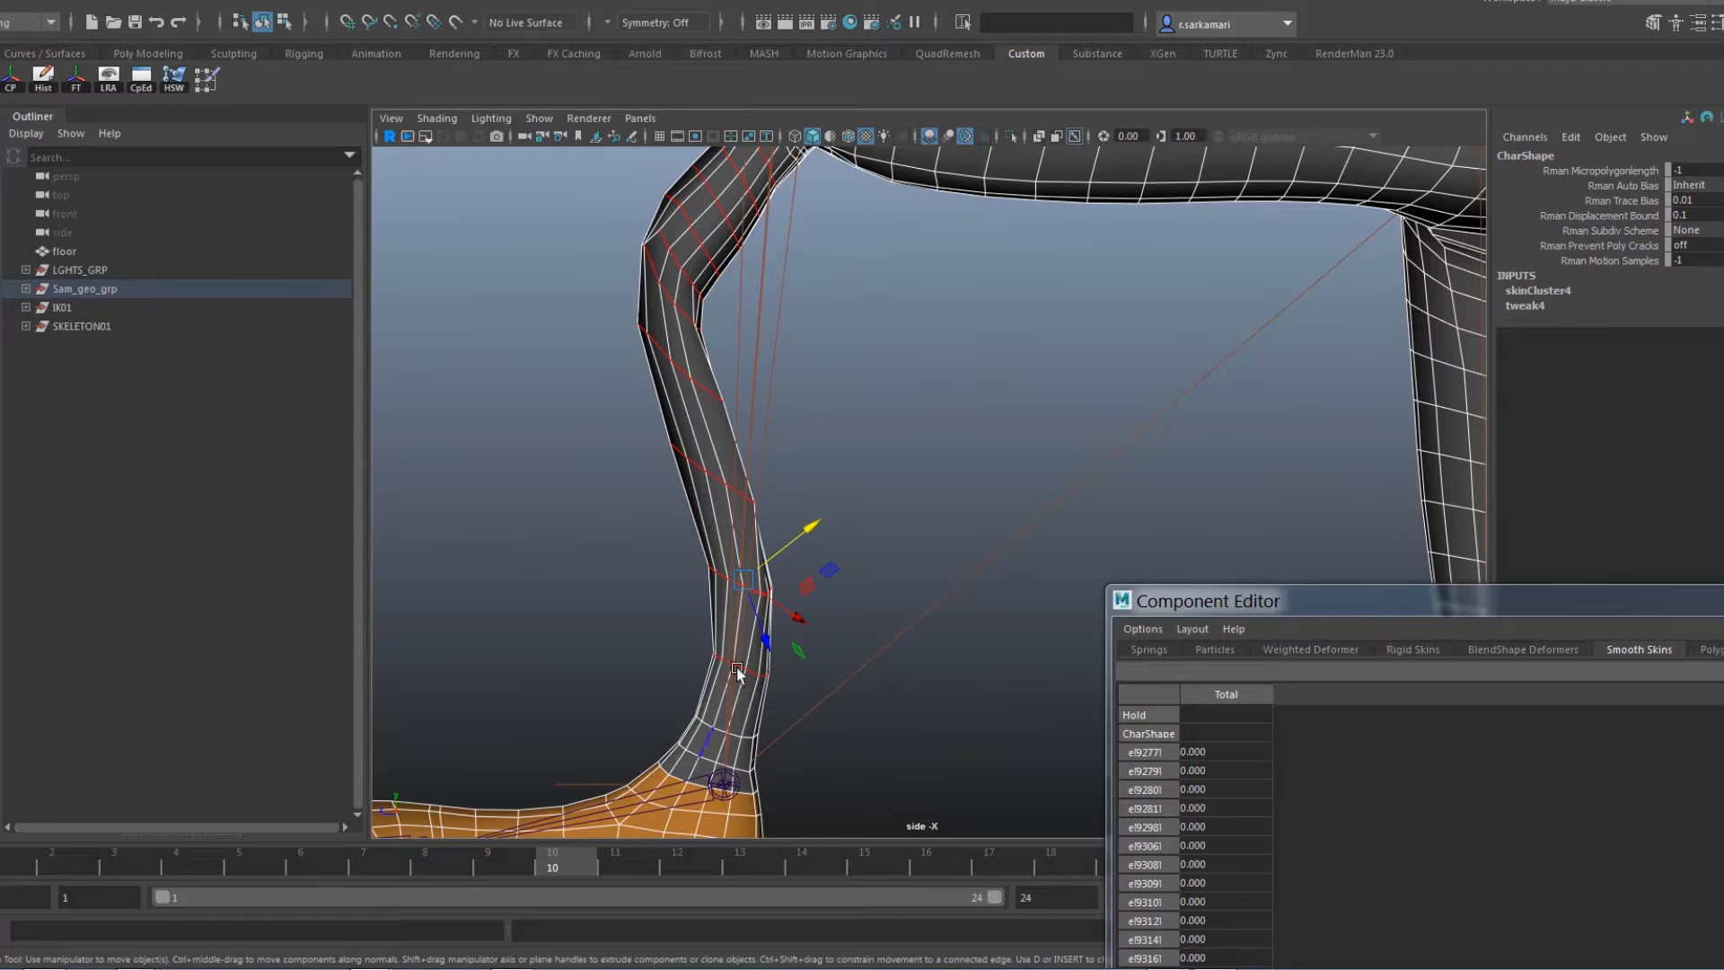
pyautogui.keyDown('shift'); pyautogui.doubleClick(736, 731); pyautogui.keyUp('shift')
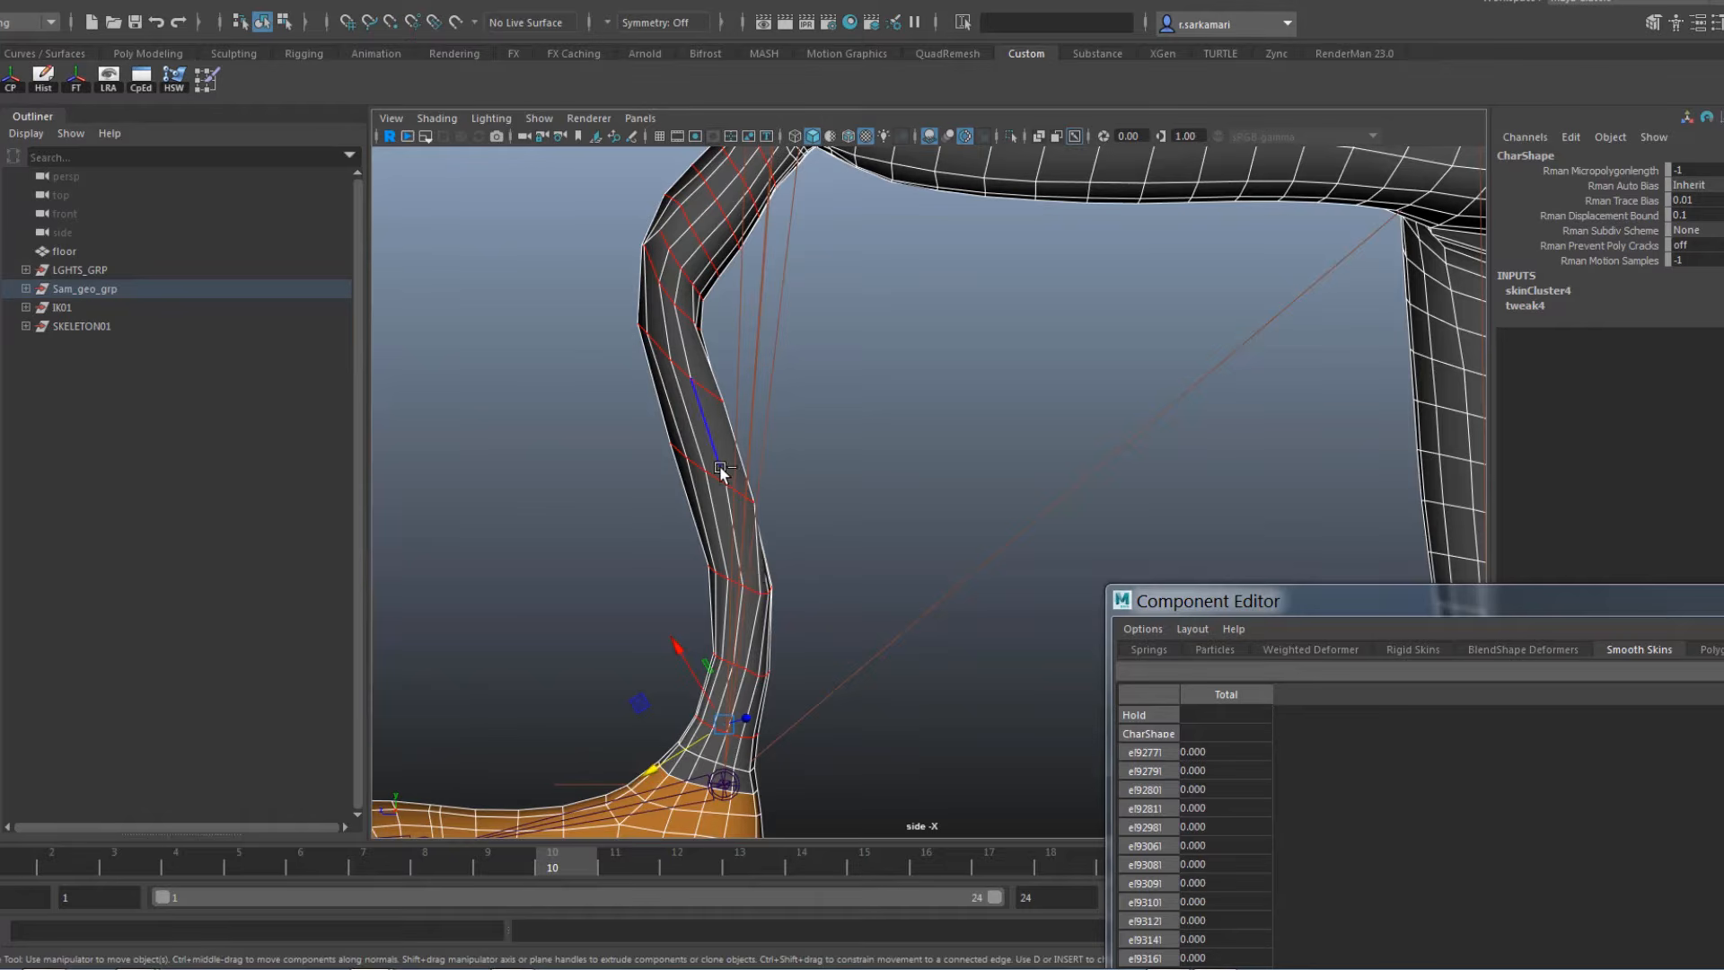
pyautogui.keyDown('ctrl'); pyautogui.moveTo(720, 469); pyautogui.dragTo(522, 475, button='right'); pyautogui.keyUp('ctrl')
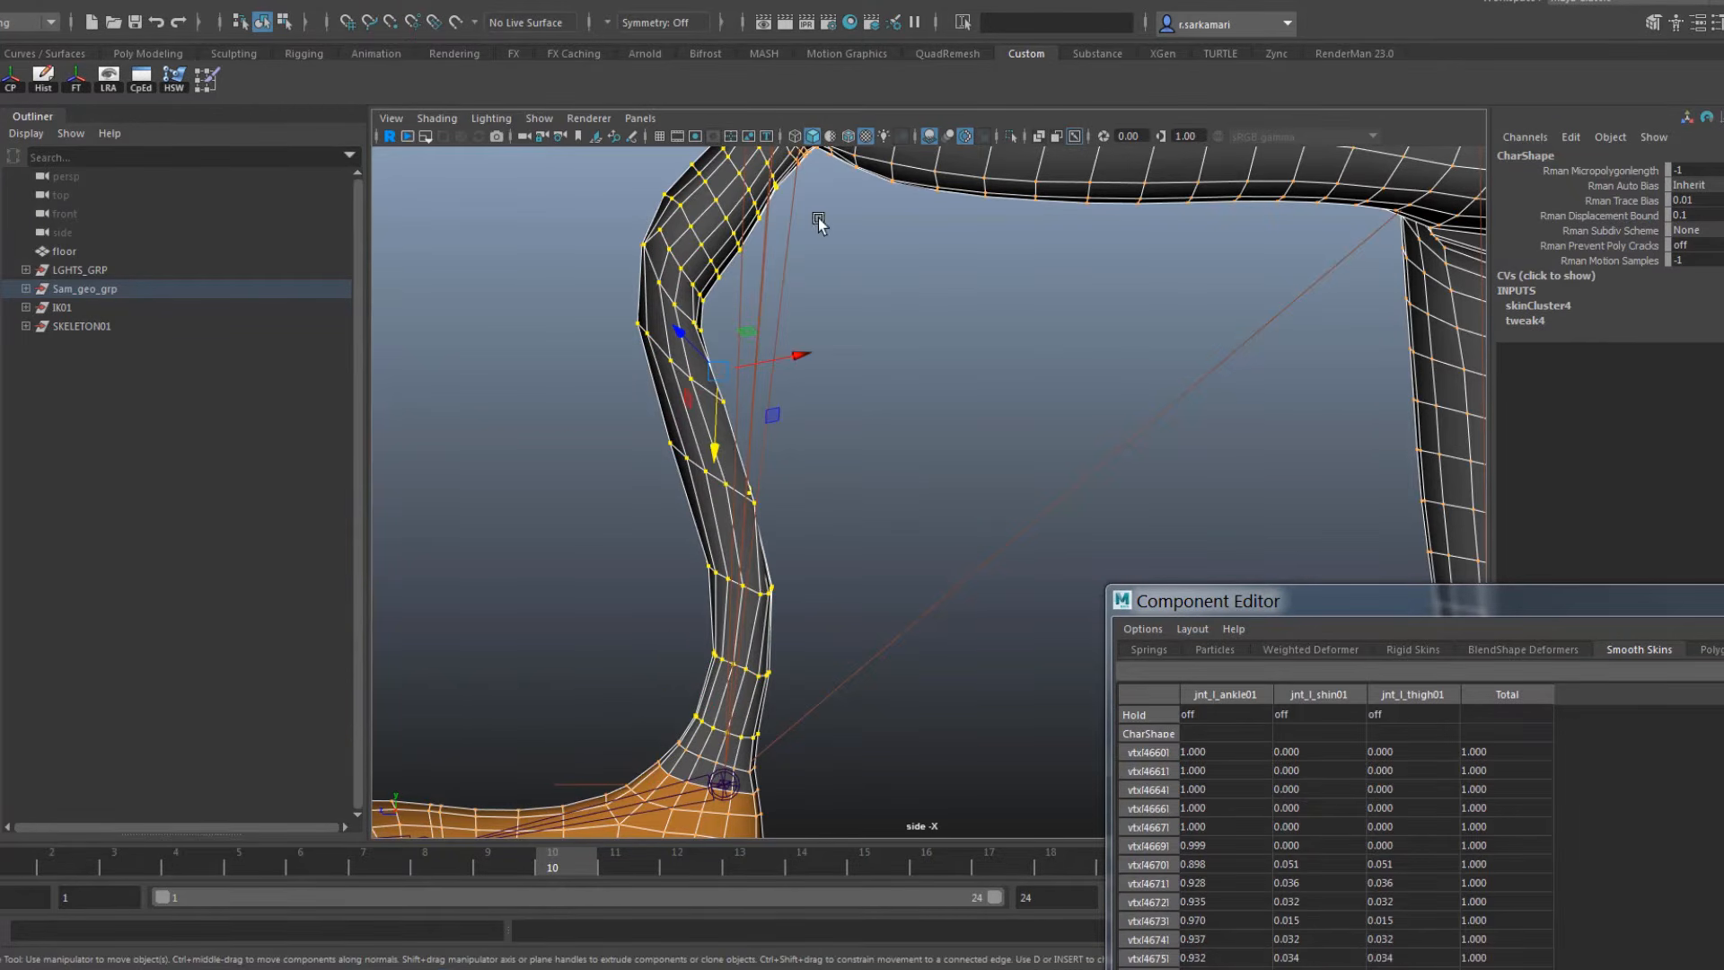
# Set the jnt_l_shin01 weight of all selected left shin vertices to 1 in the Component Editor and close it
pyautogui.moveTo(1460, 611); pyautogui.dragTo(946, 244)
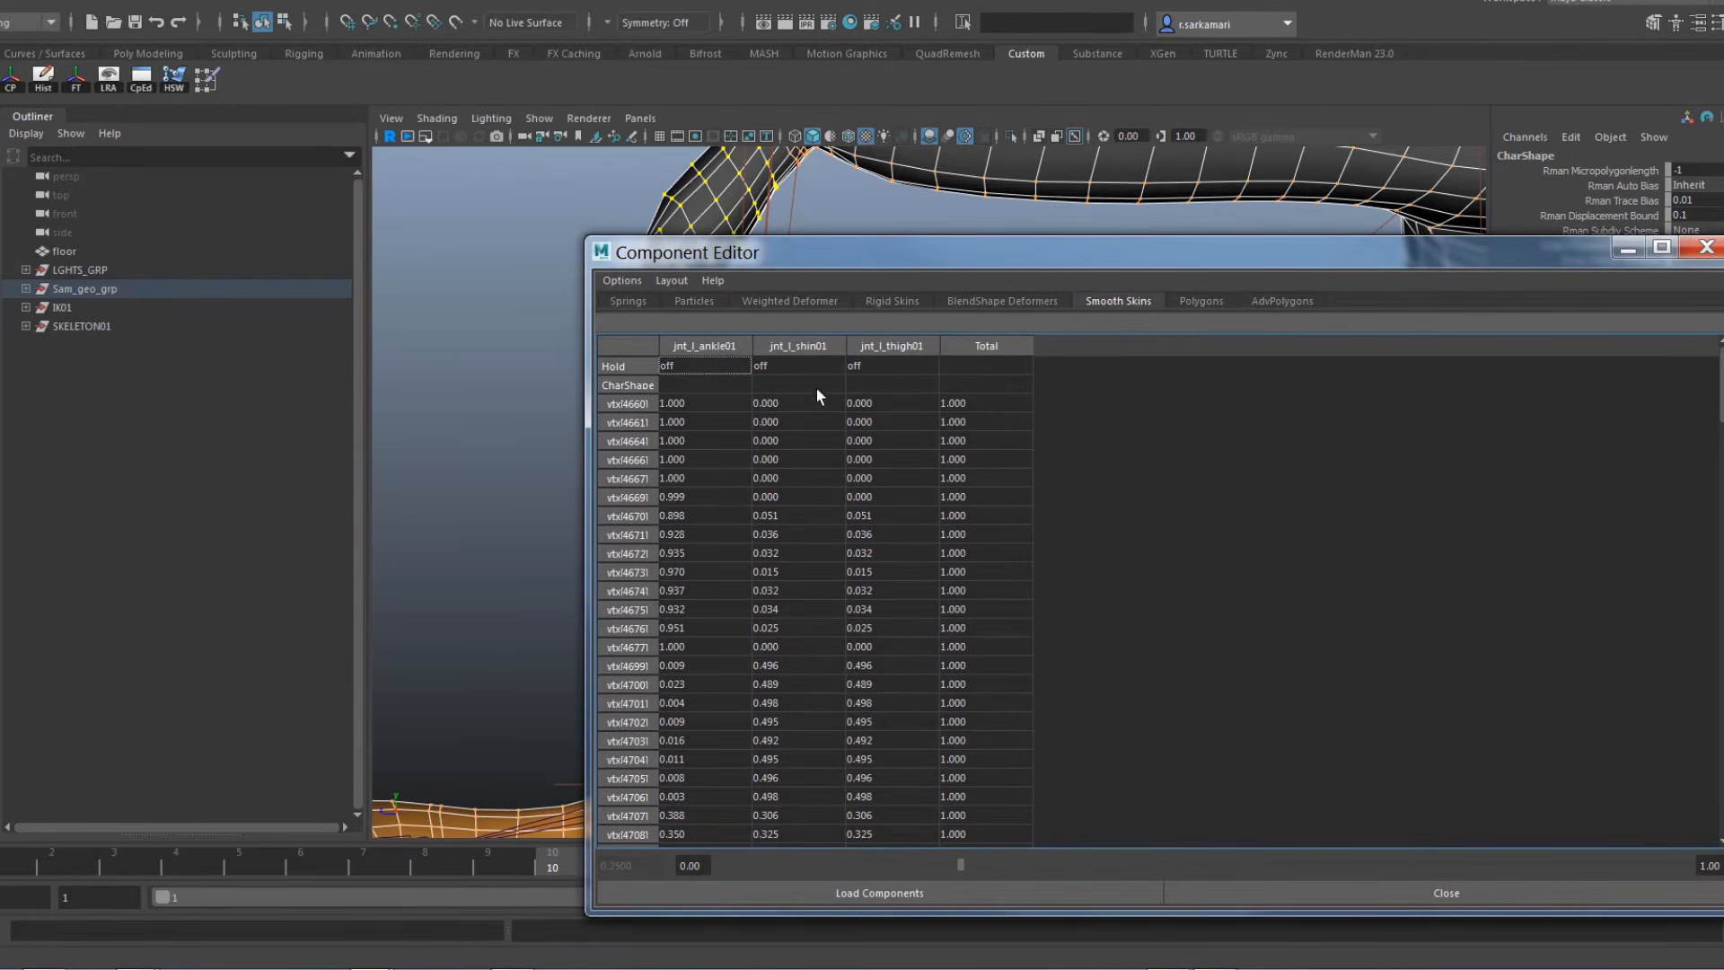
pyautogui.click(794, 406)
pyautogui.scroll(-10, 796, 503)
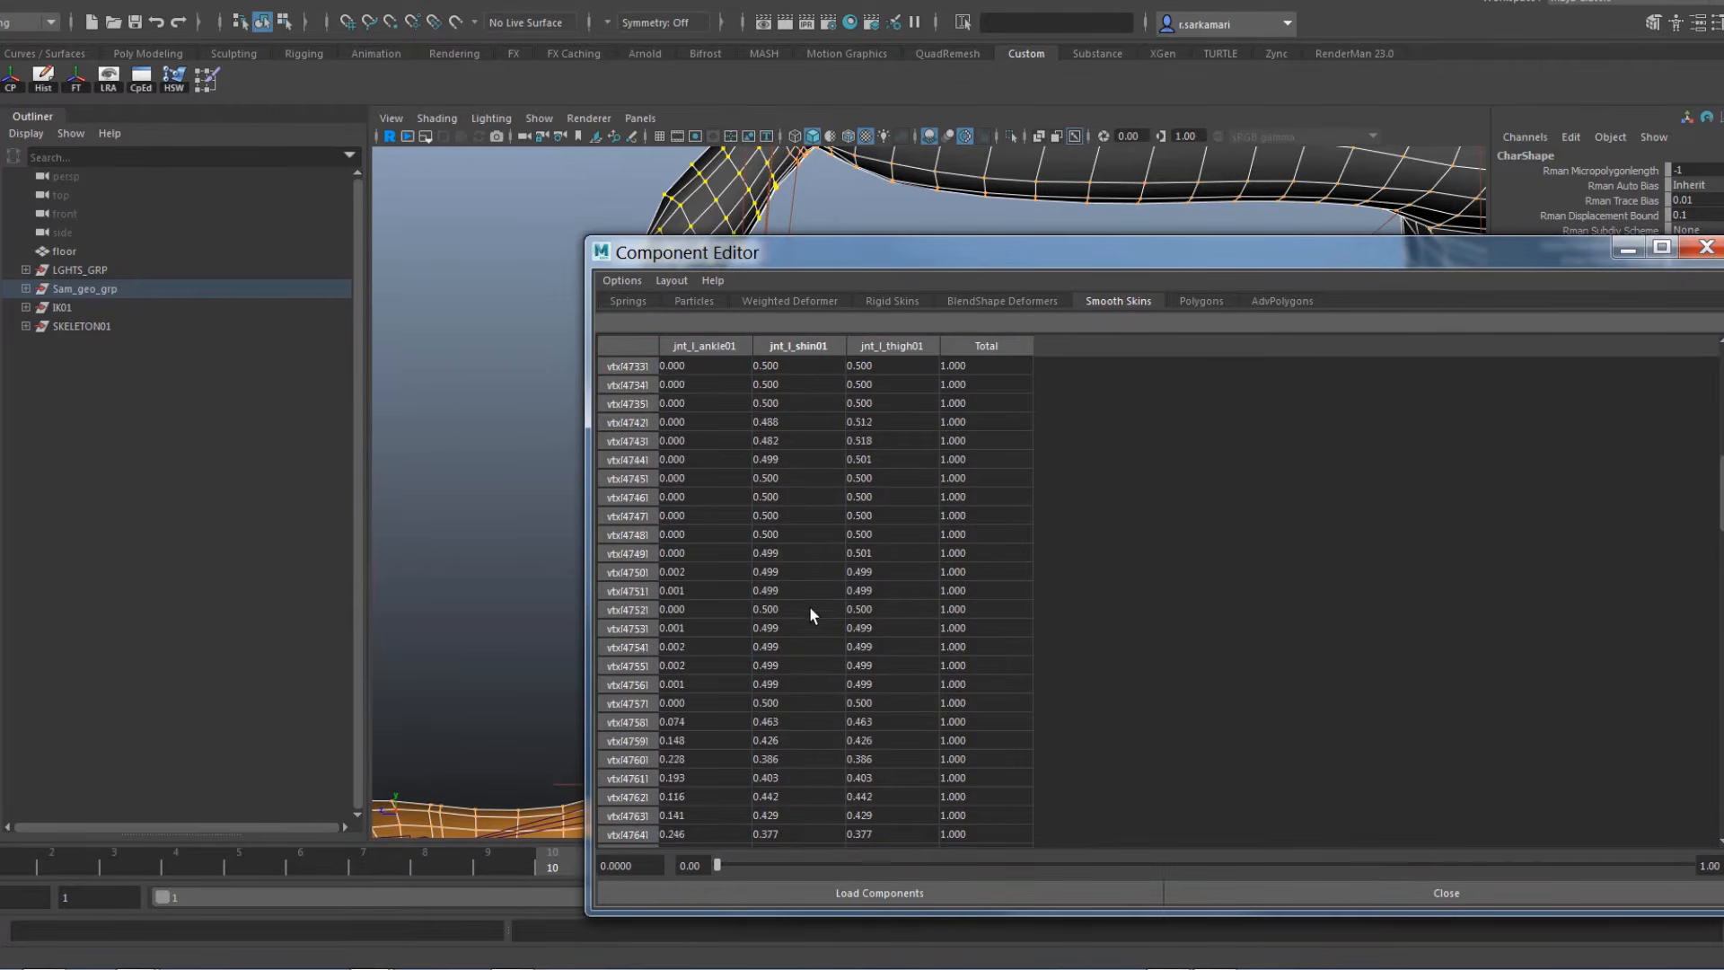
pyautogui.scroll(-10, 795, 670)
pyautogui.keyDown('shift'); pyautogui.click(769, 838); pyautogui.keyUp('shift')
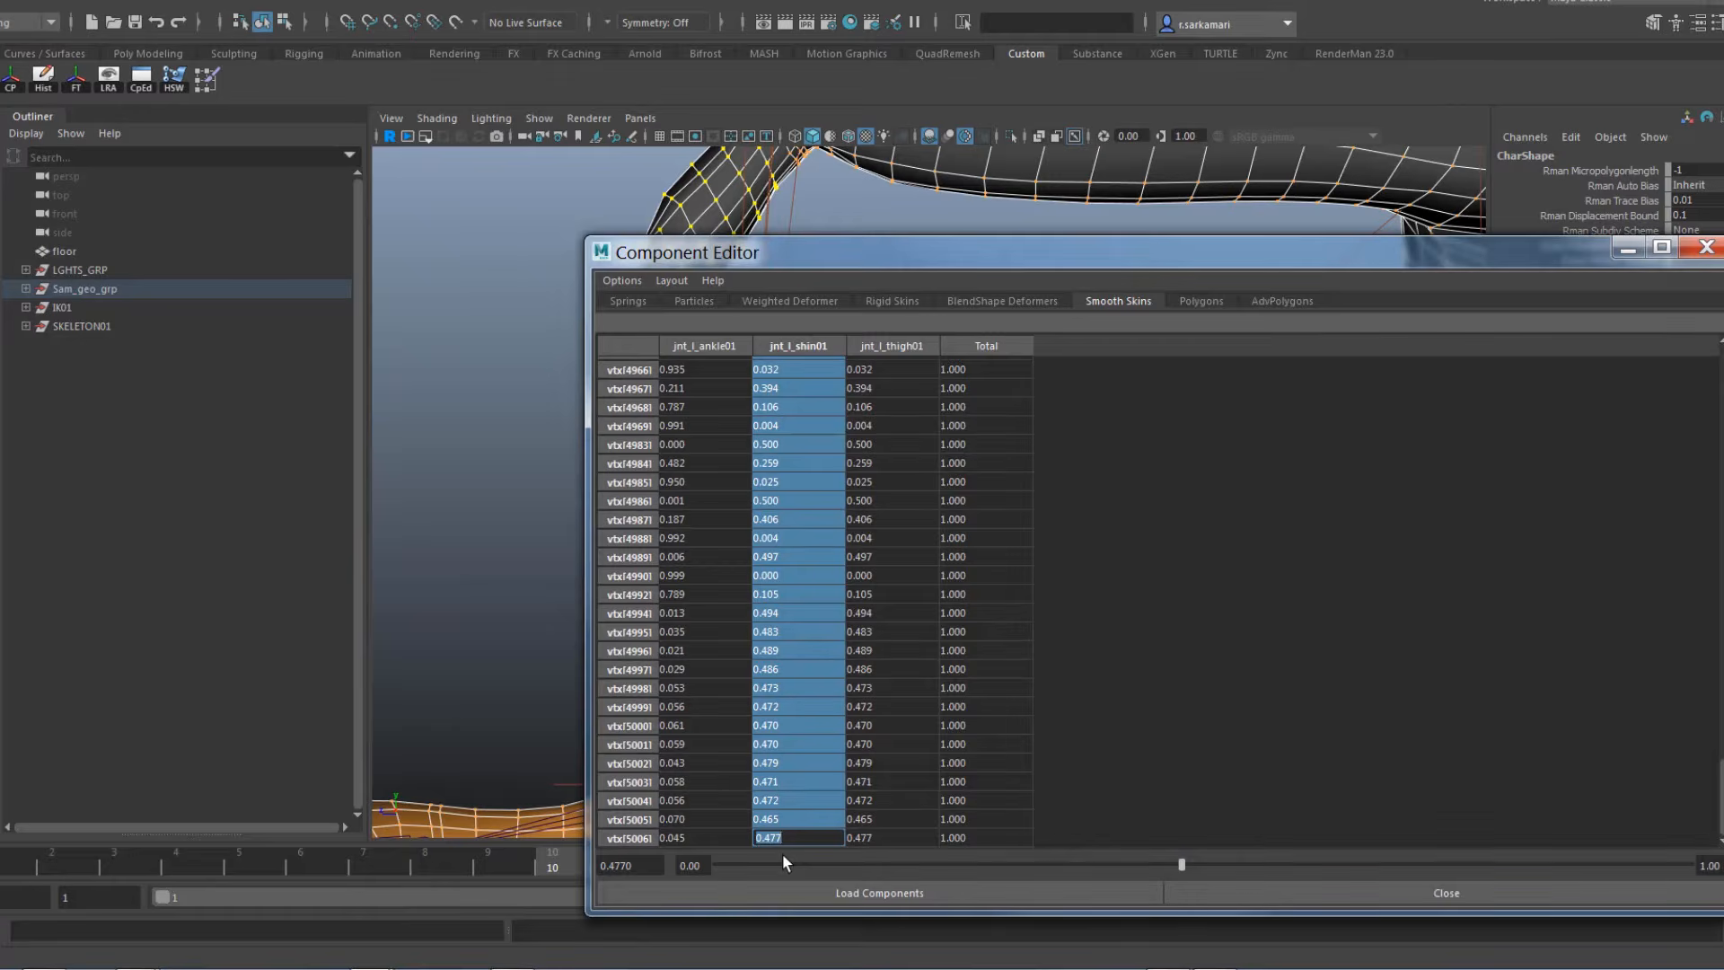
pyautogui.write('1')
pyautogui.press('Return')
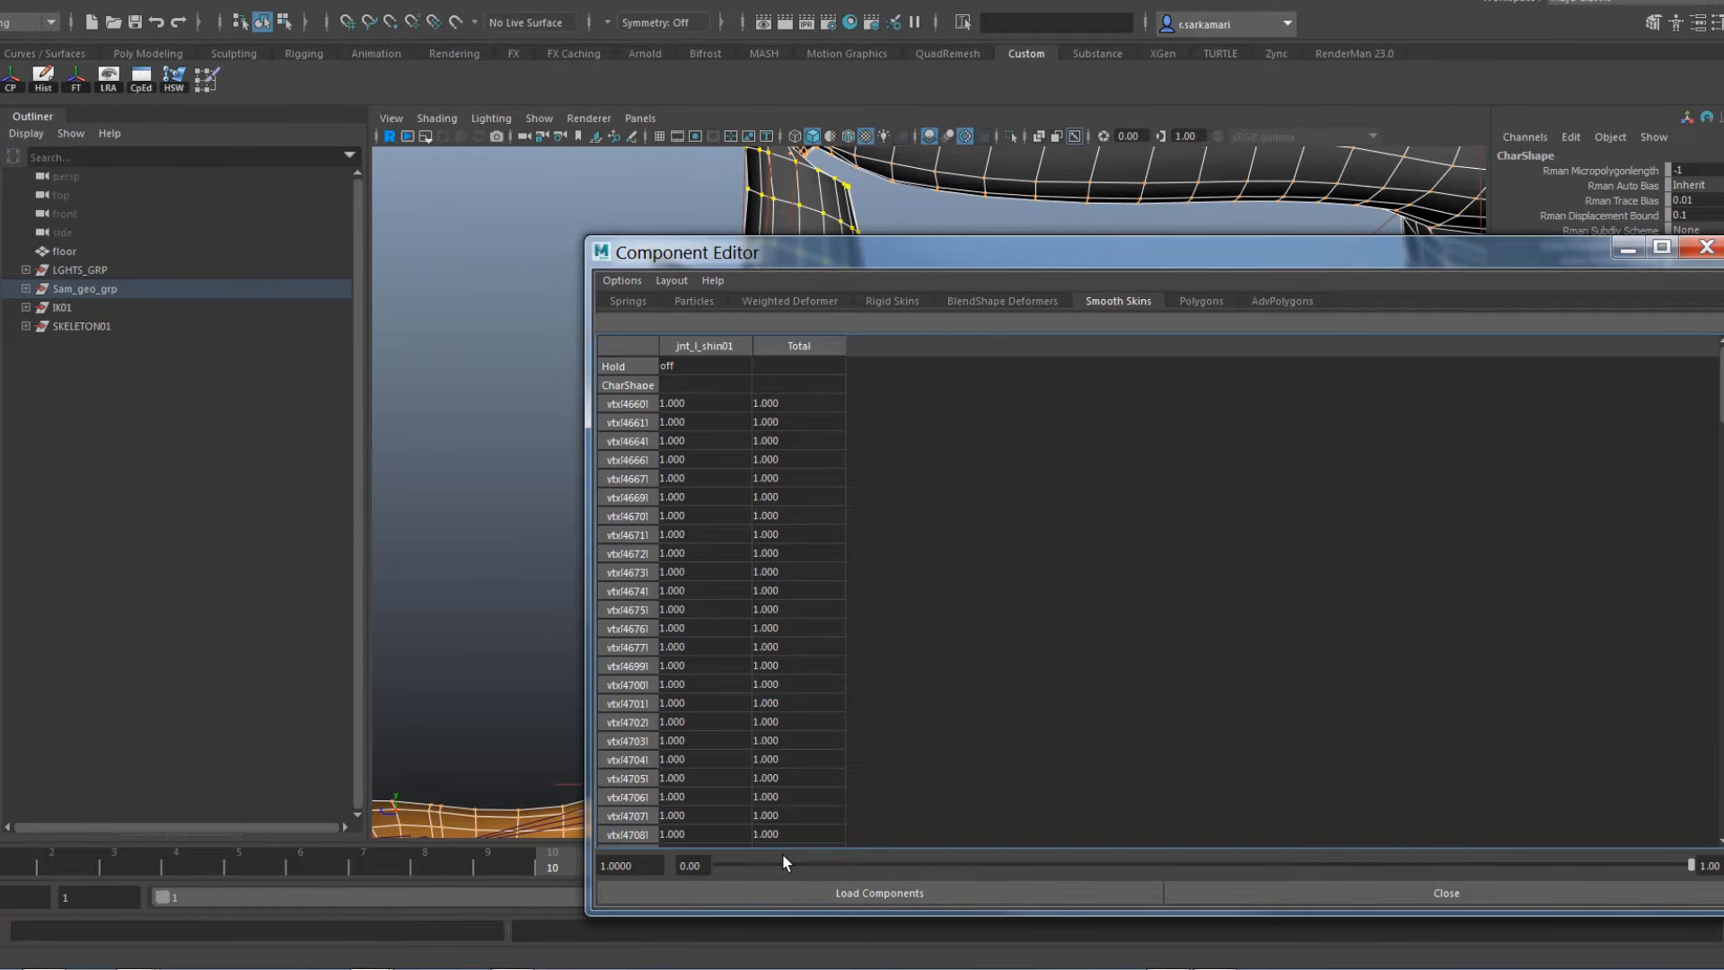
pyautogui.click(1706, 248)
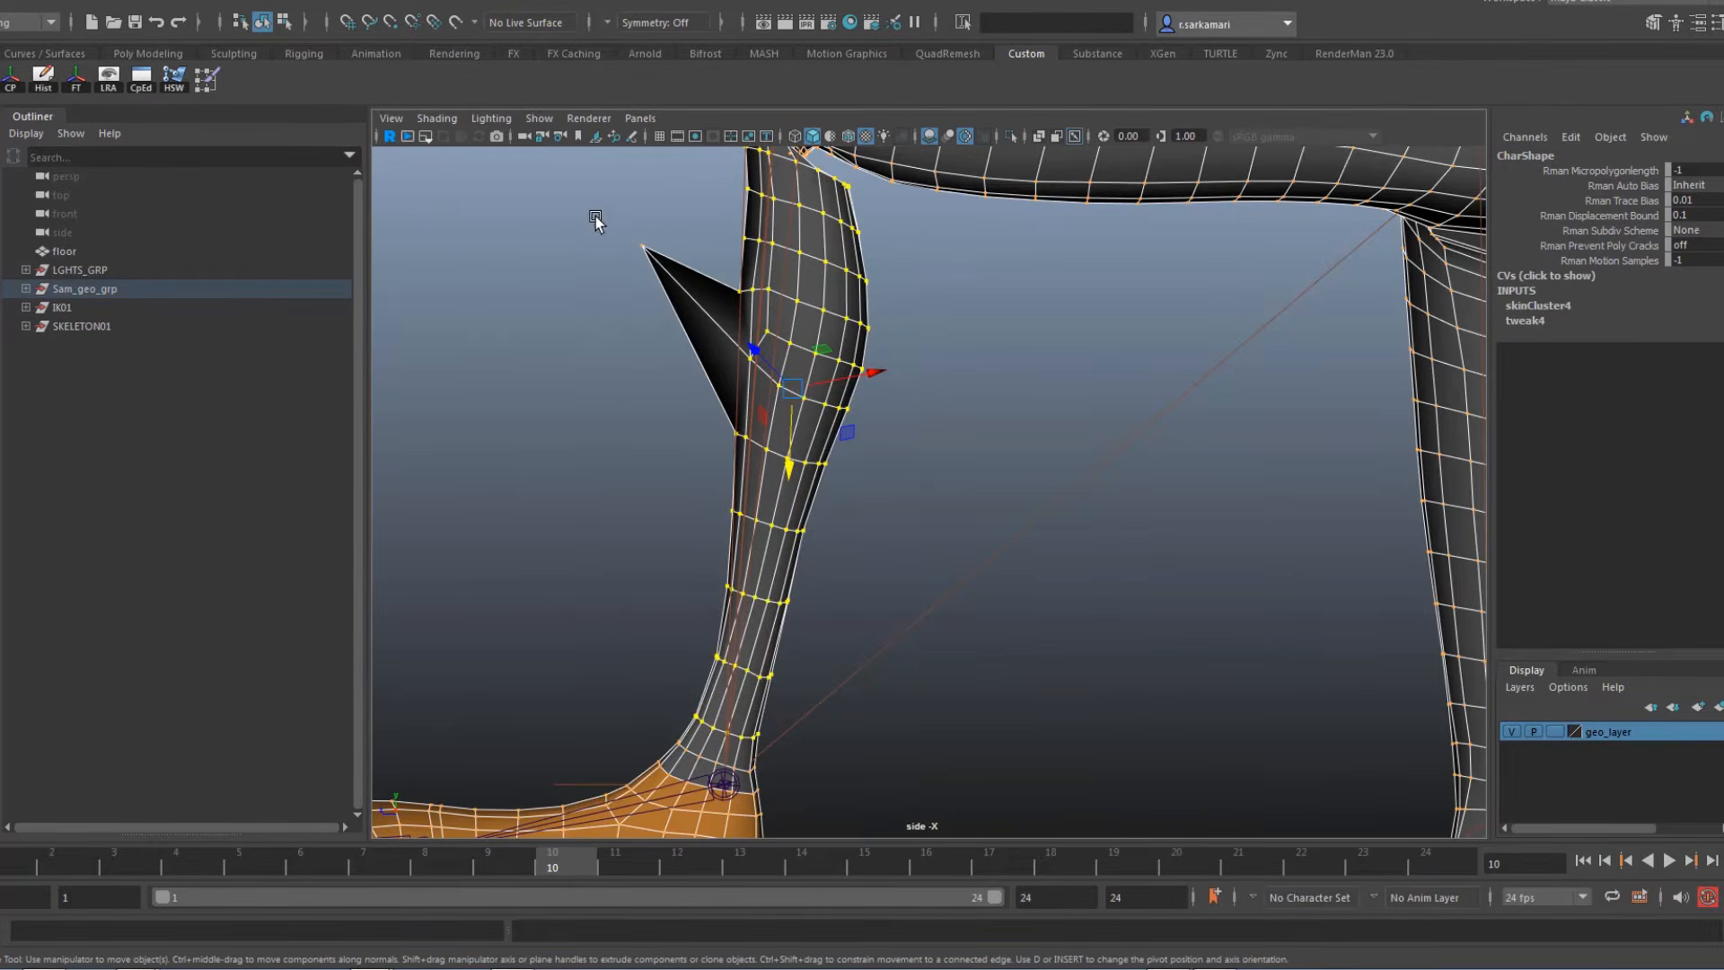
# Select the stray vertex sticking out at the front of the left shin and set its jnt_l_shin01 weight to 1
pyautogui.moveTo(594, 216); pyautogui.dragTo(666, 278)
pyautogui.click(141, 79)
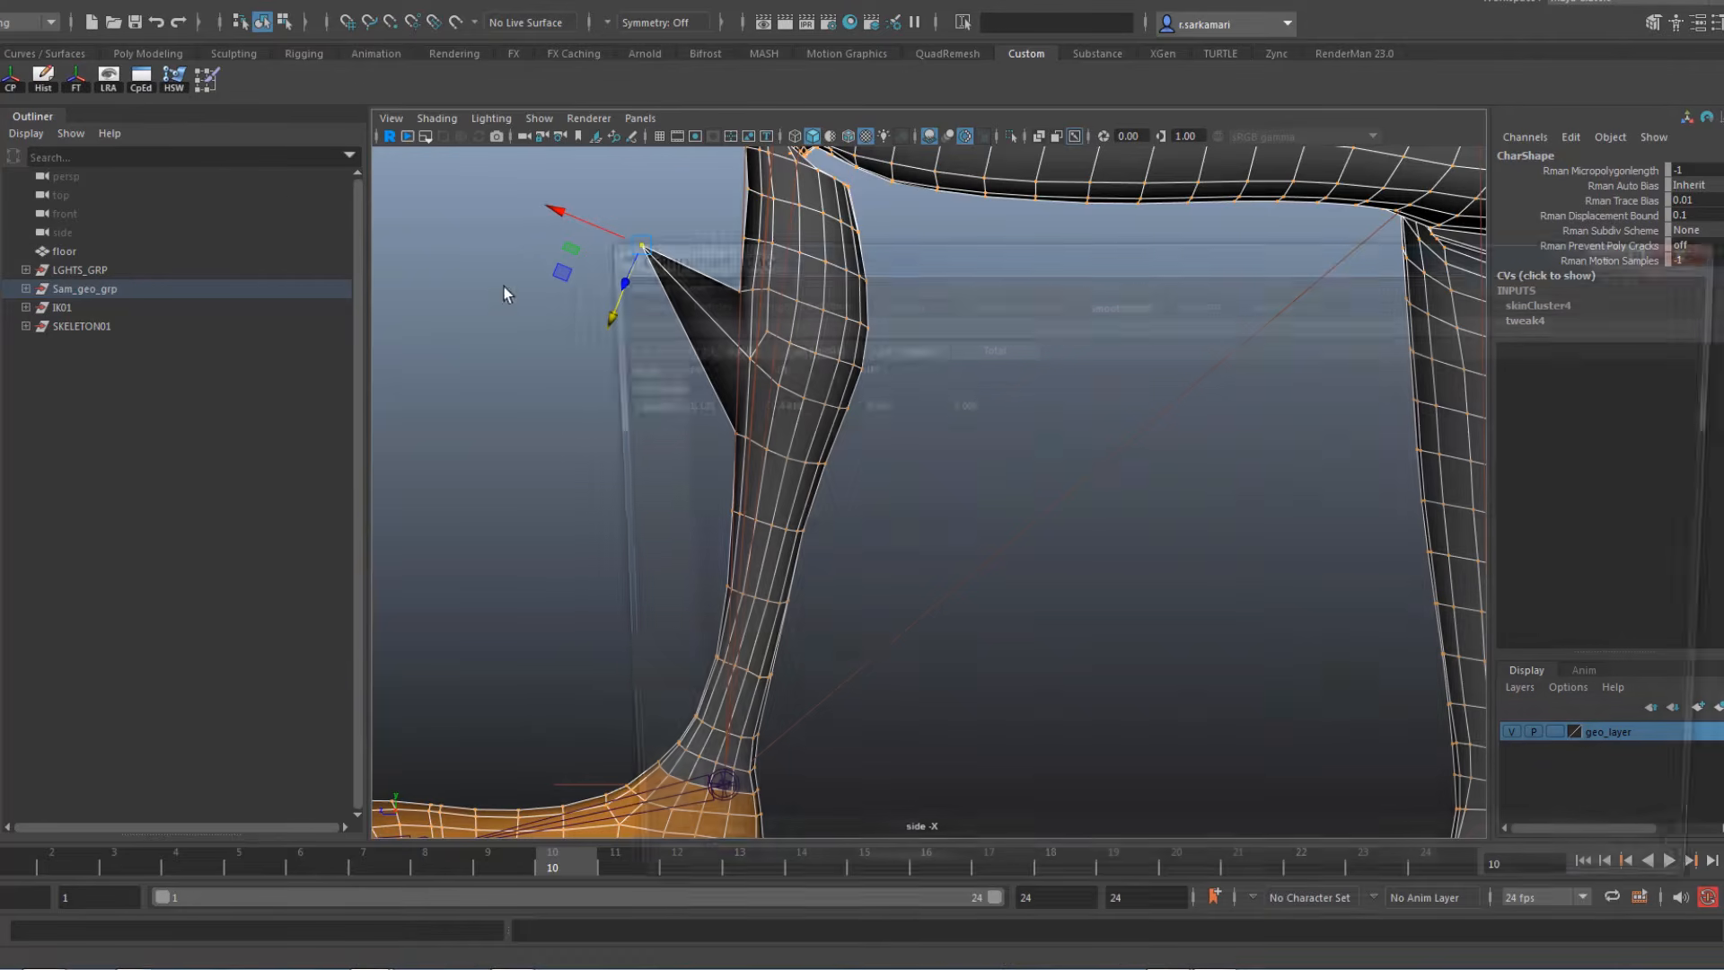
pyautogui.doubleClick(788, 403)
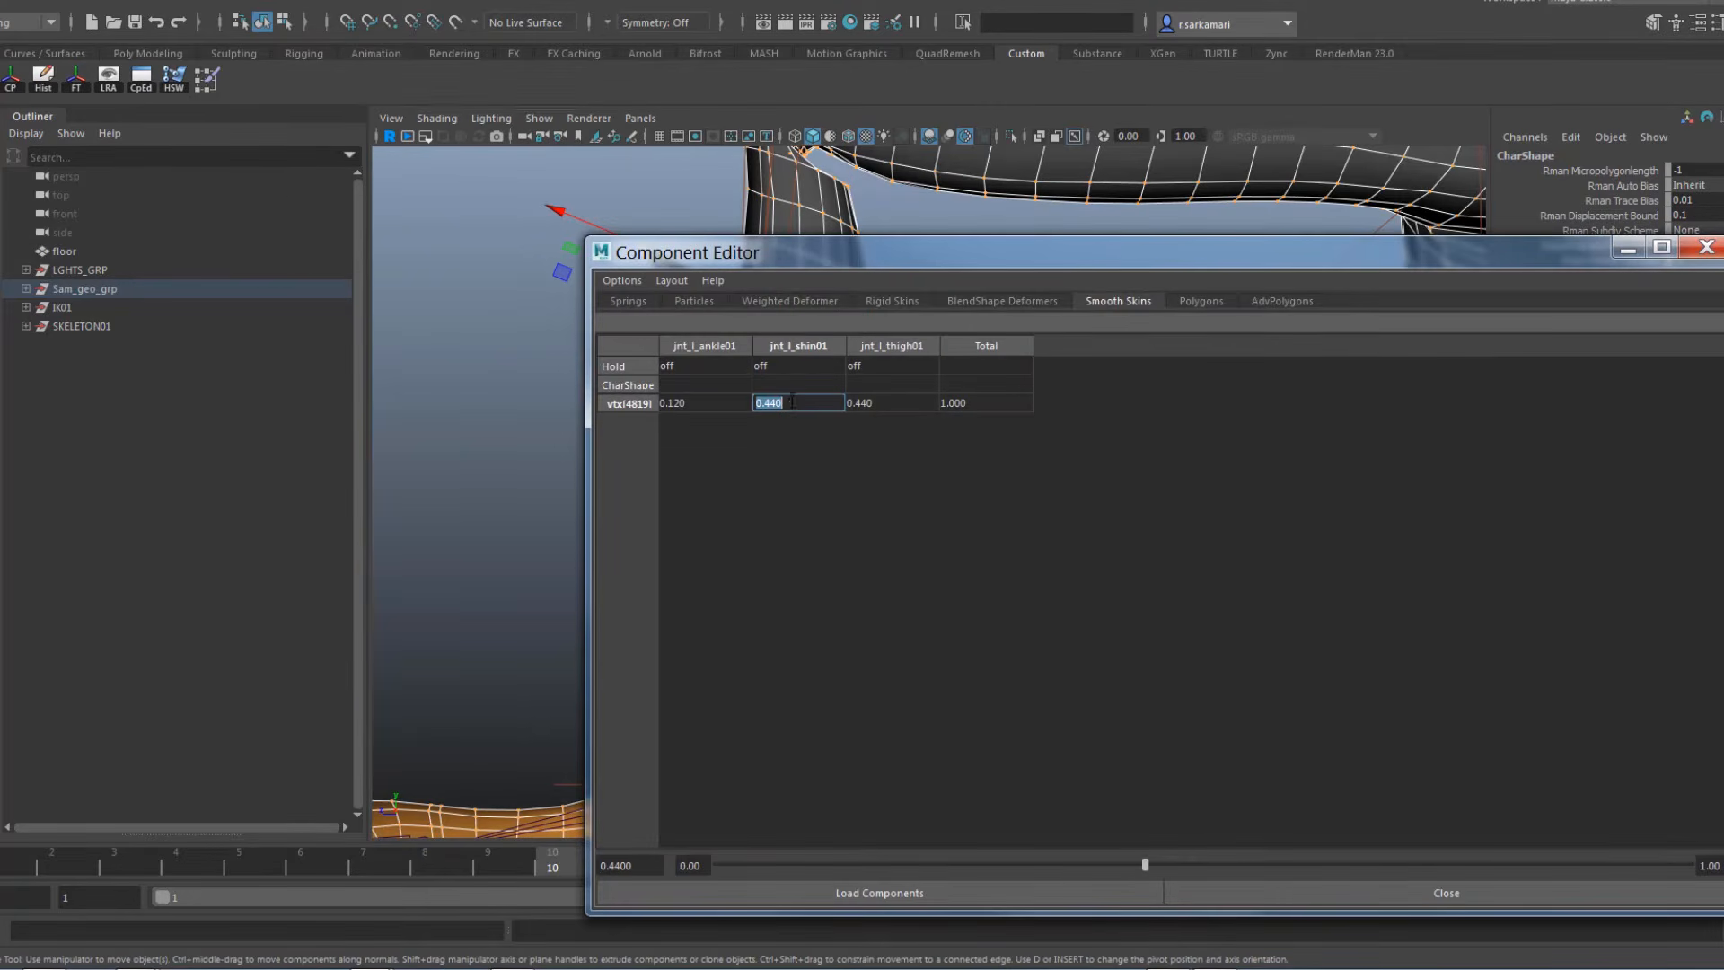
pyautogui.write('1')
pyautogui.press('Return')
pyautogui.click(1706, 246)
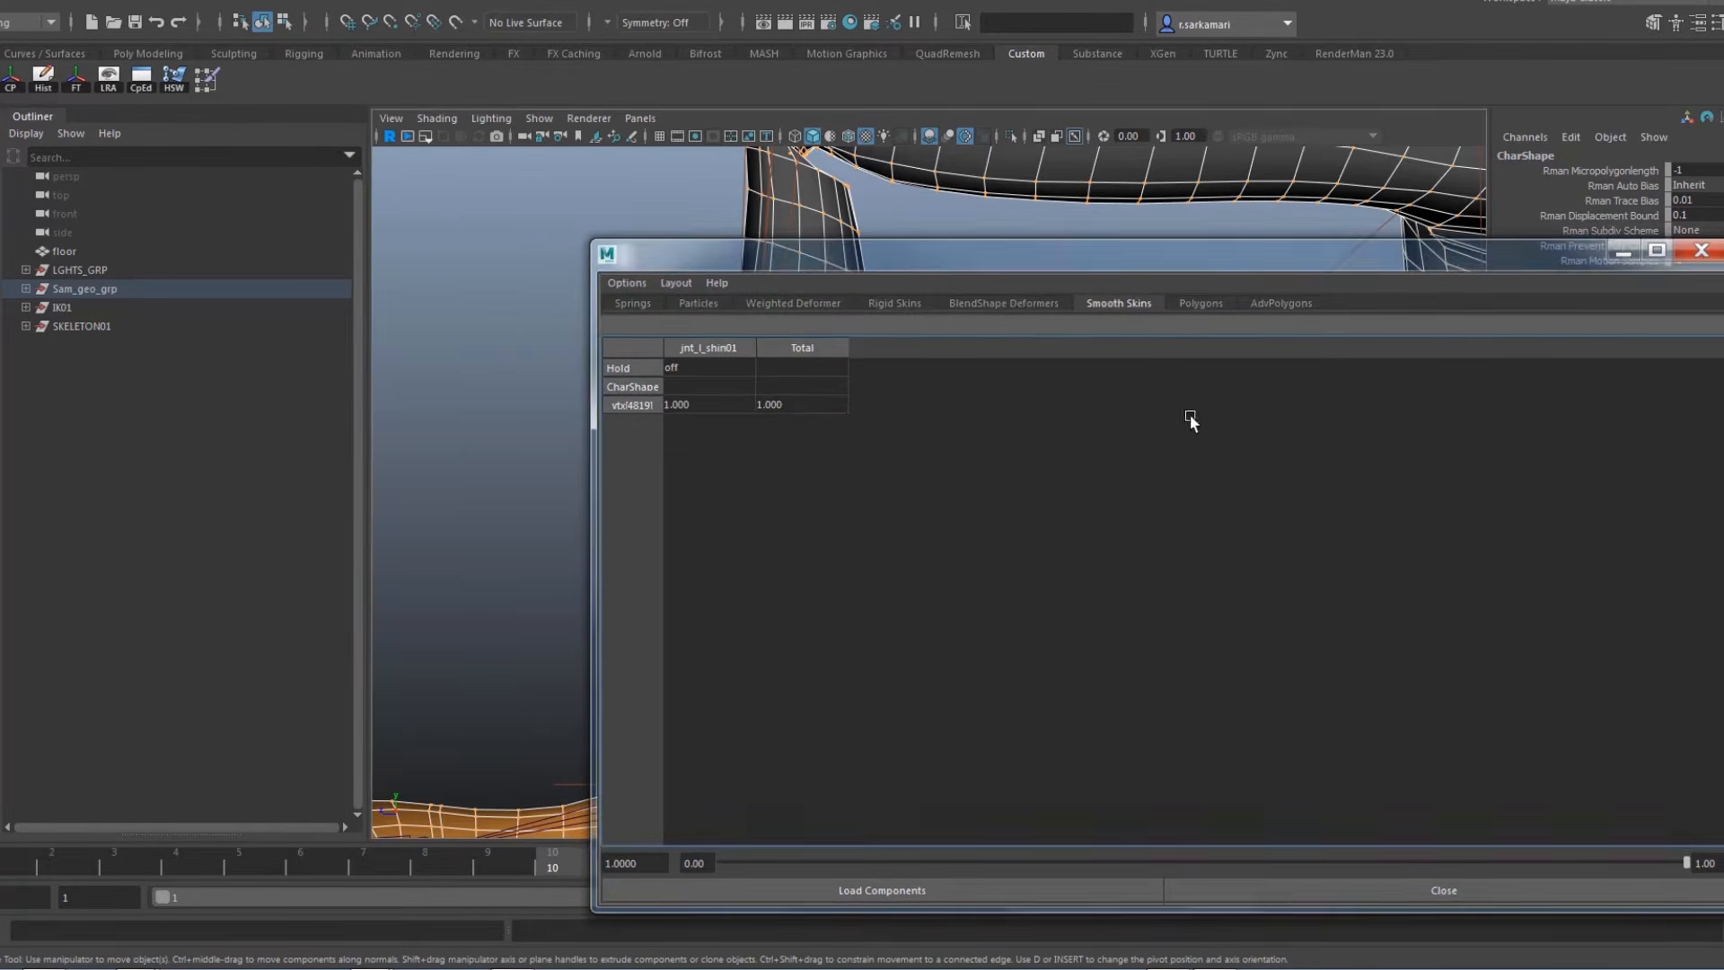
# Switch to the perspective view and try to select the vertices at the back of the bent left knee
pyautogui.keyDown('alt'); pyautogui.moveTo(571, 532); pyautogui.dragTo(654, 477); pyautogui.keyUp('alt')
pyautogui.press('space')
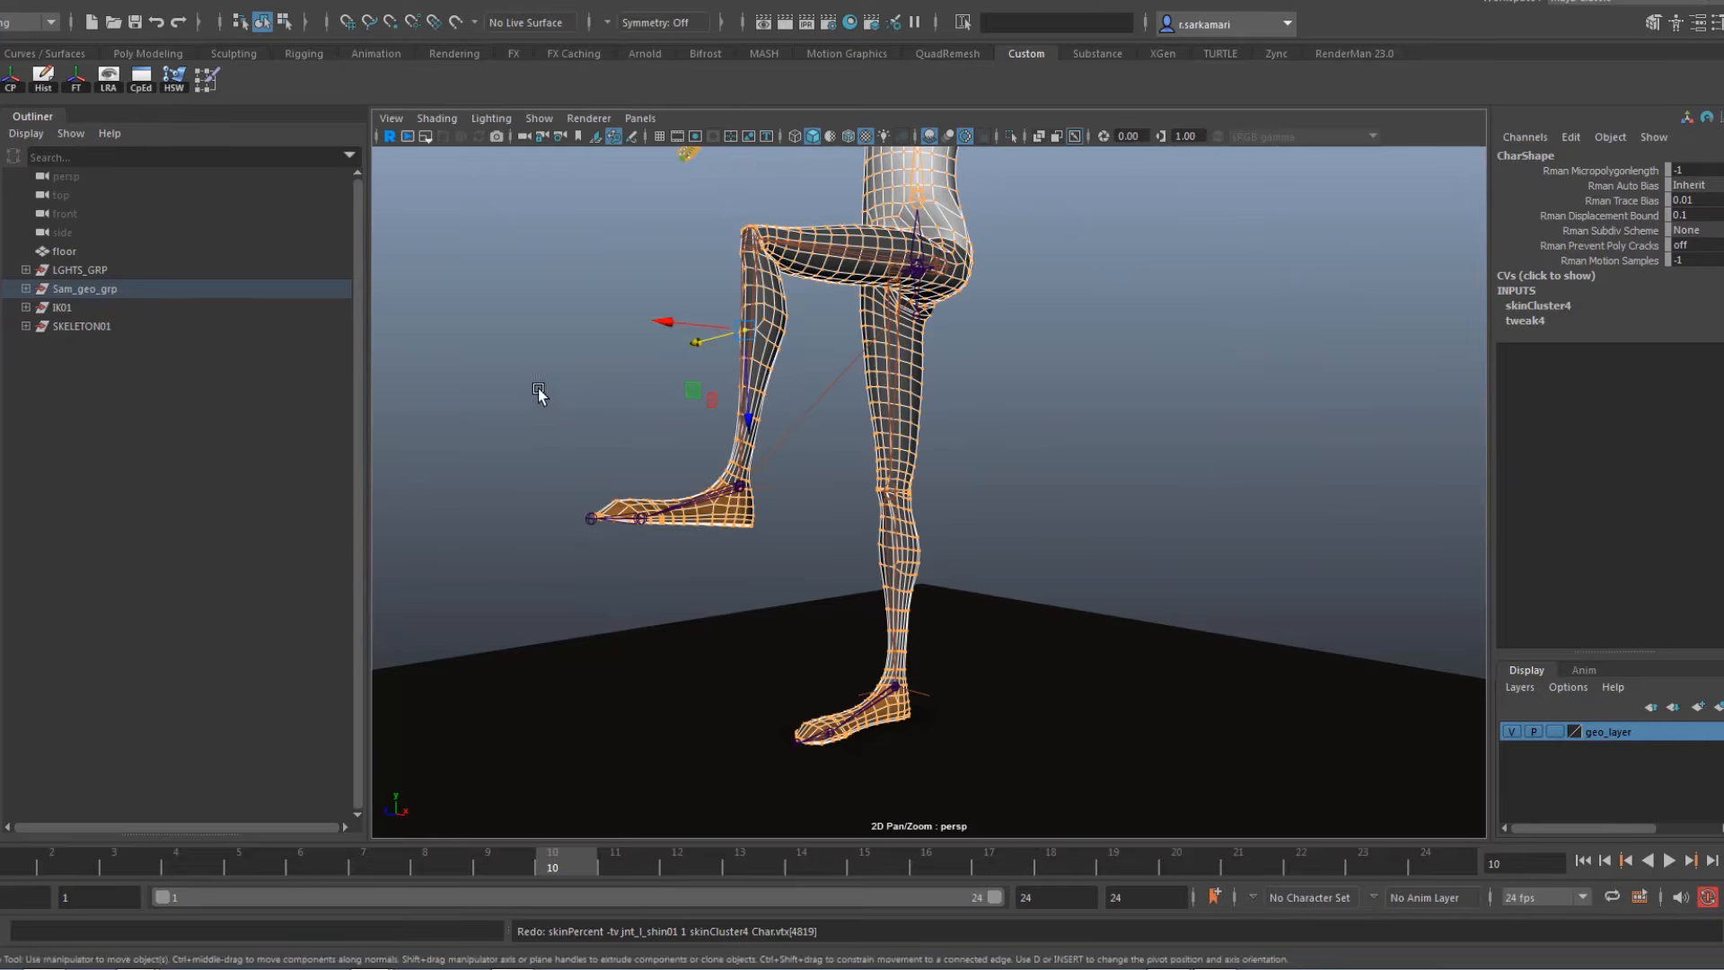
pyautogui.keyDown('alt'); pyautogui.moveTo(537, 388); pyautogui.dragTo(930, 402); pyautogui.keyUp('alt')
pyautogui.scroll(8, 1298, 573)
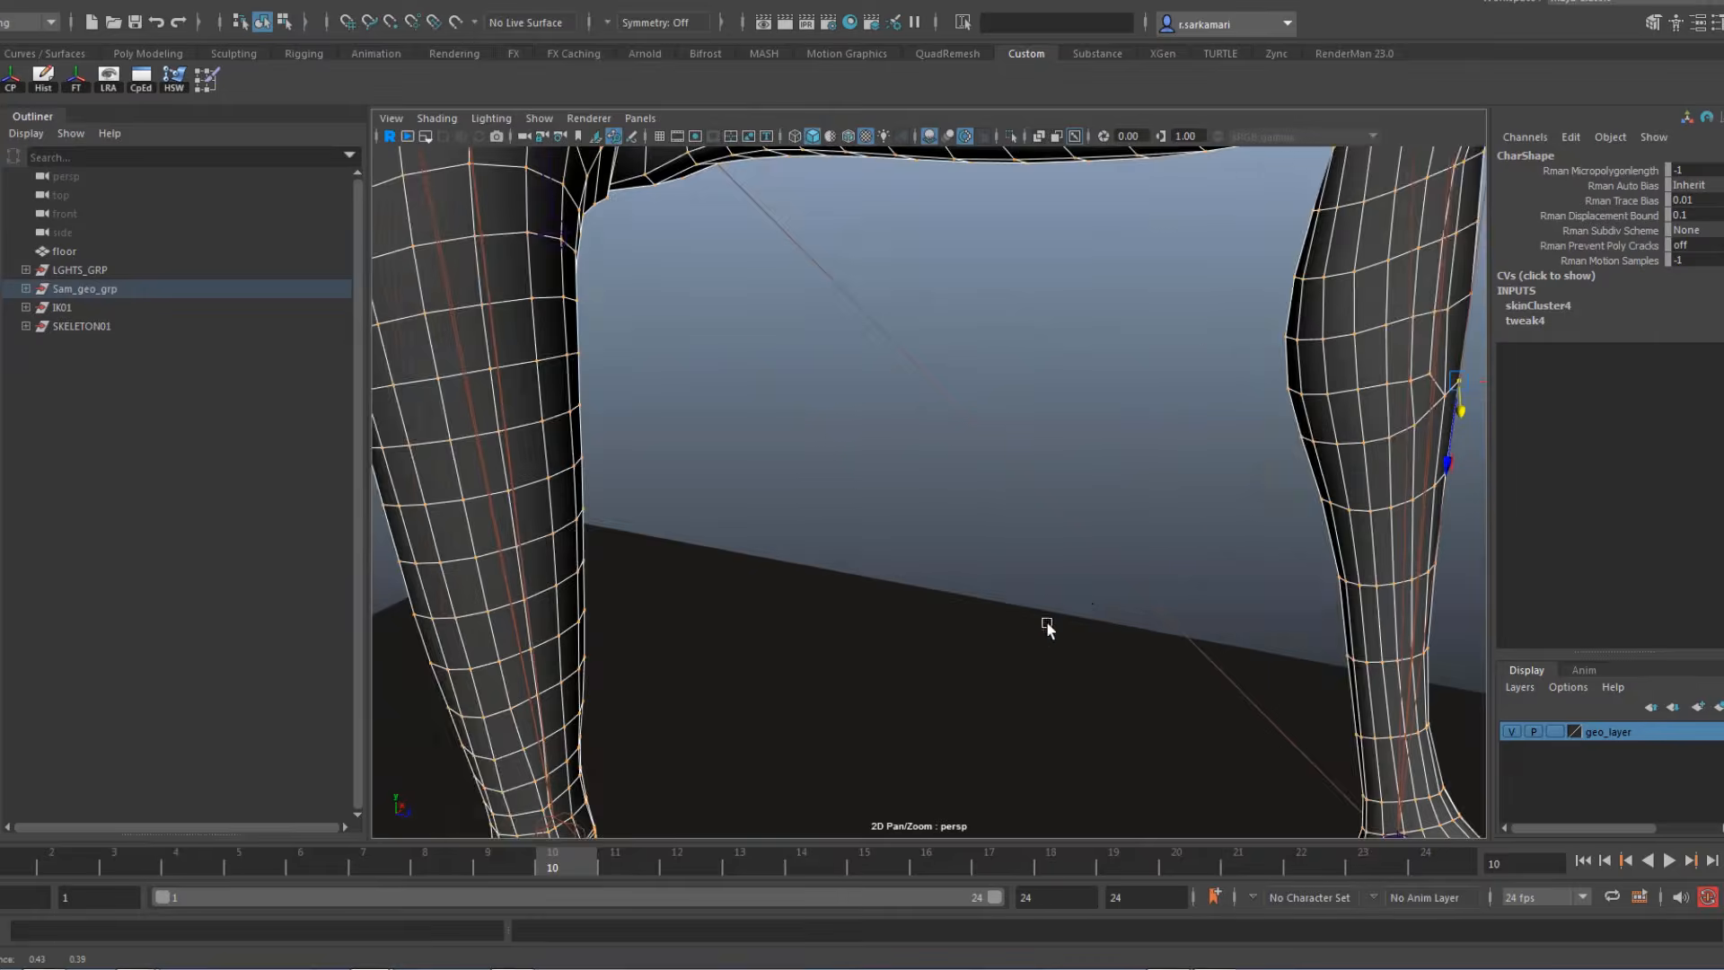
pyautogui.keyDown('alt'); pyautogui.moveTo(1047, 623); pyautogui.dragTo(790, 831, button='middle'); pyautogui.keyUp('alt')
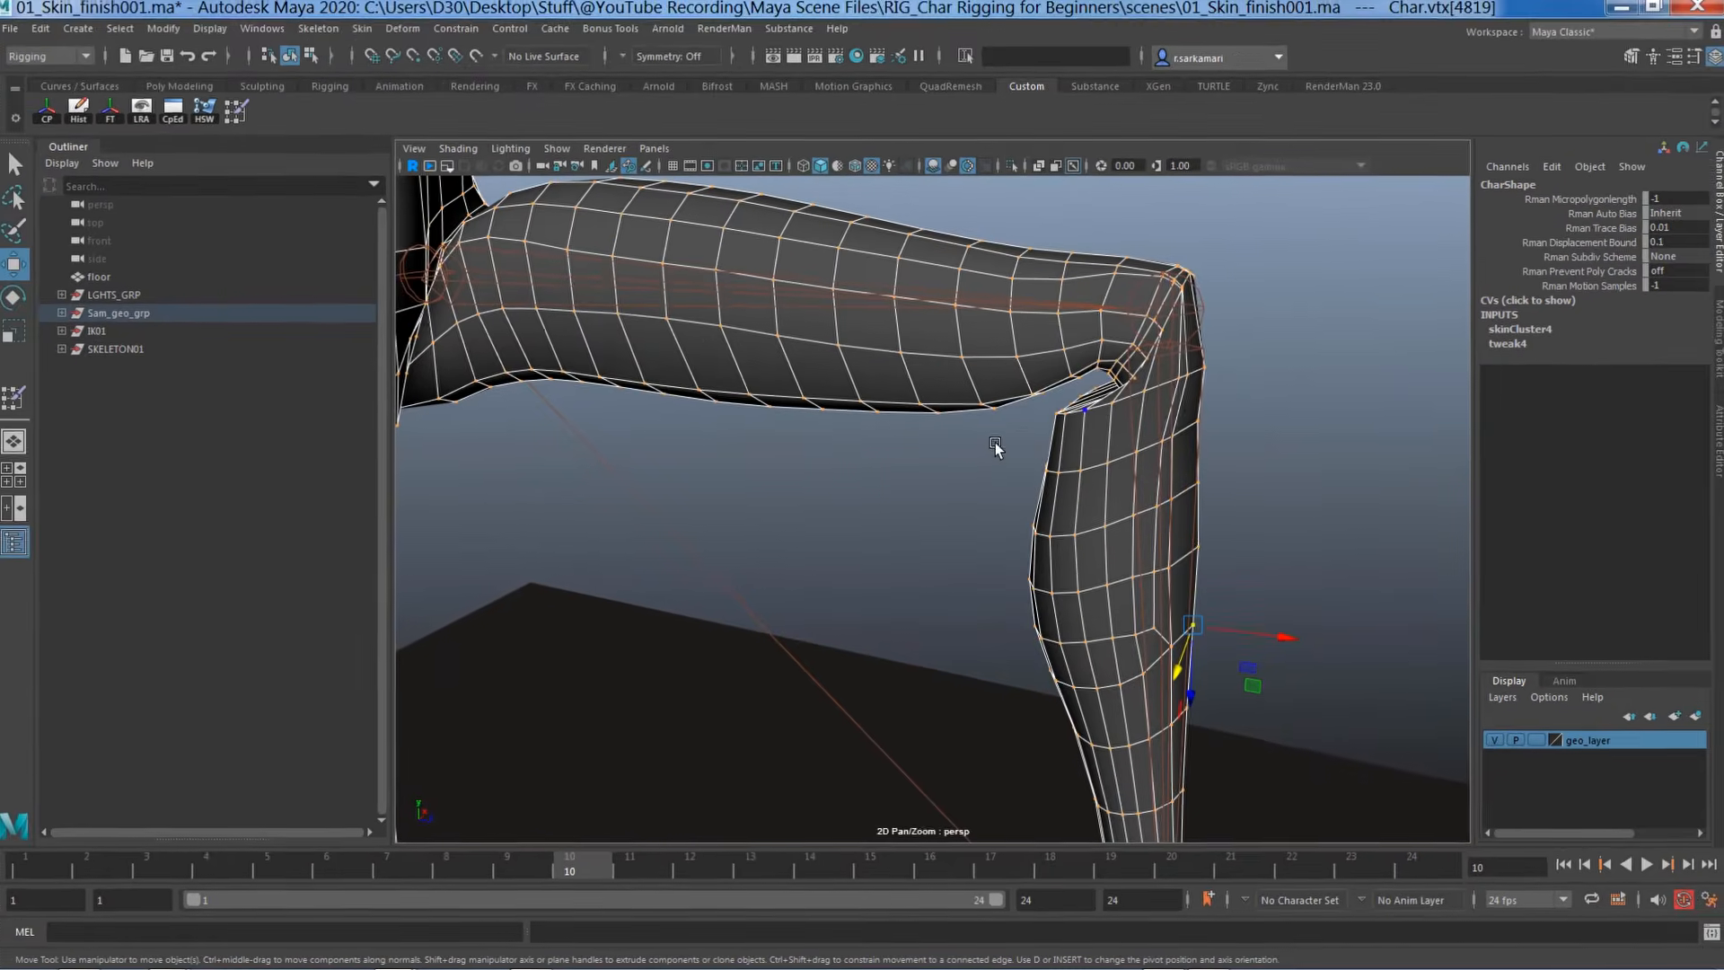
pyautogui.keyDown('alt'); pyautogui.moveTo(995, 446); pyautogui.dragTo(981, 500, button='middle'); pyautogui.keyUp('alt')
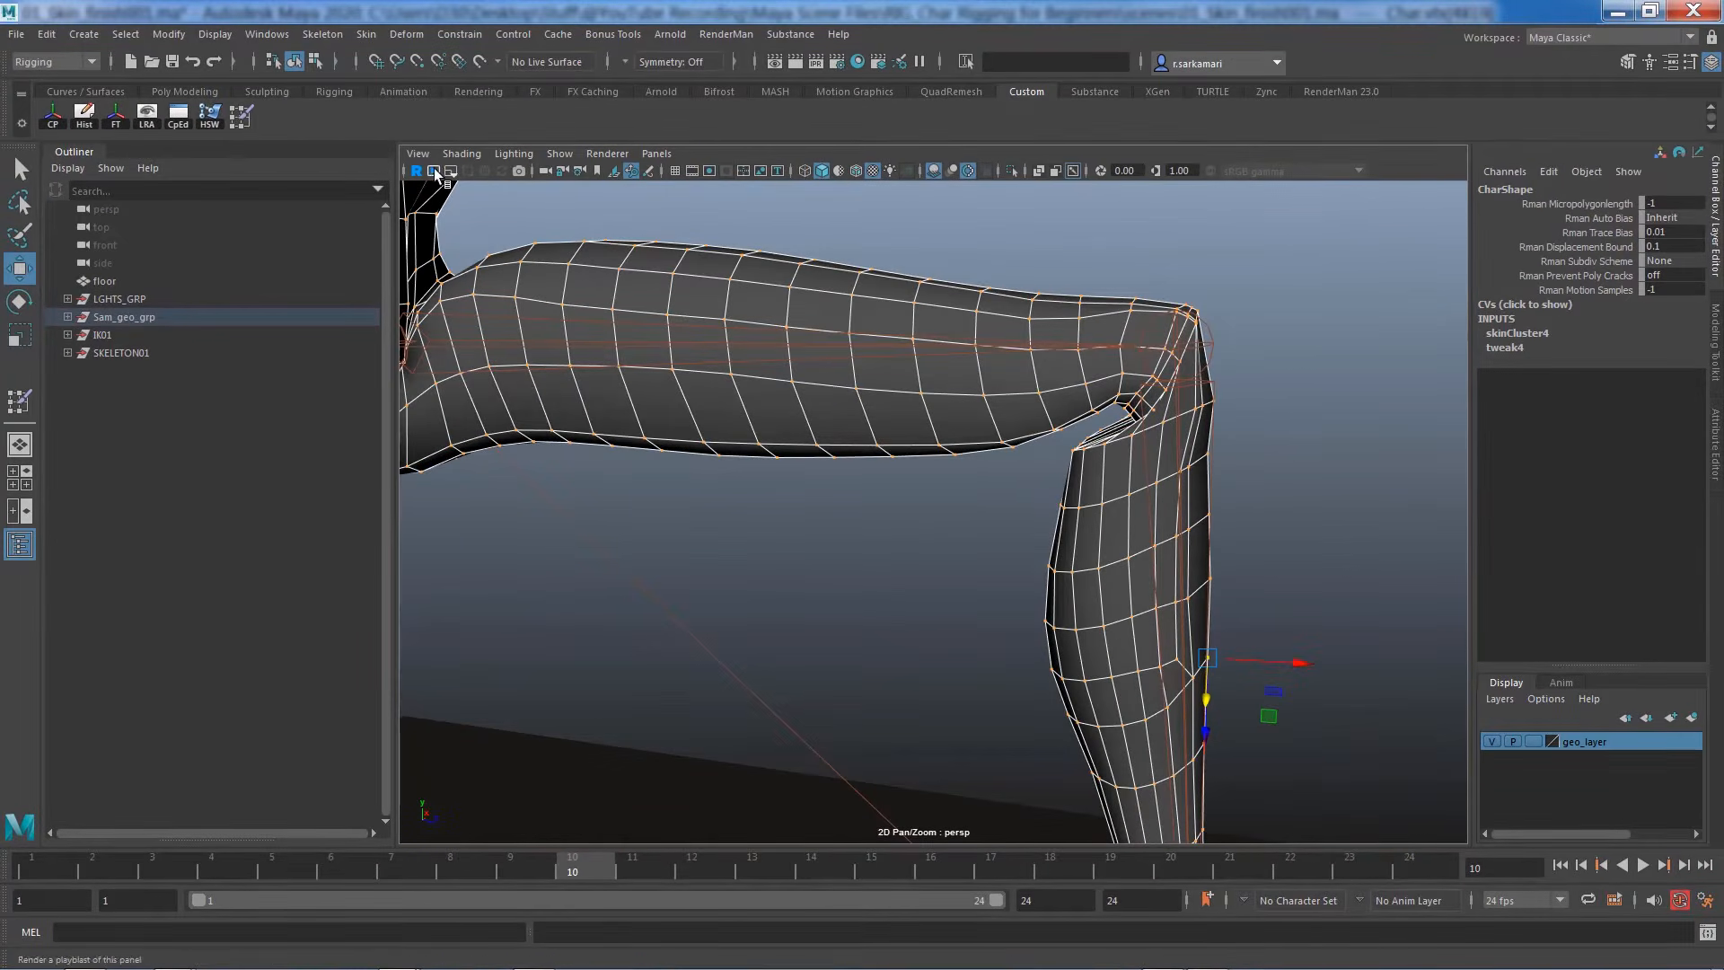
pyautogui.click(996, 418)
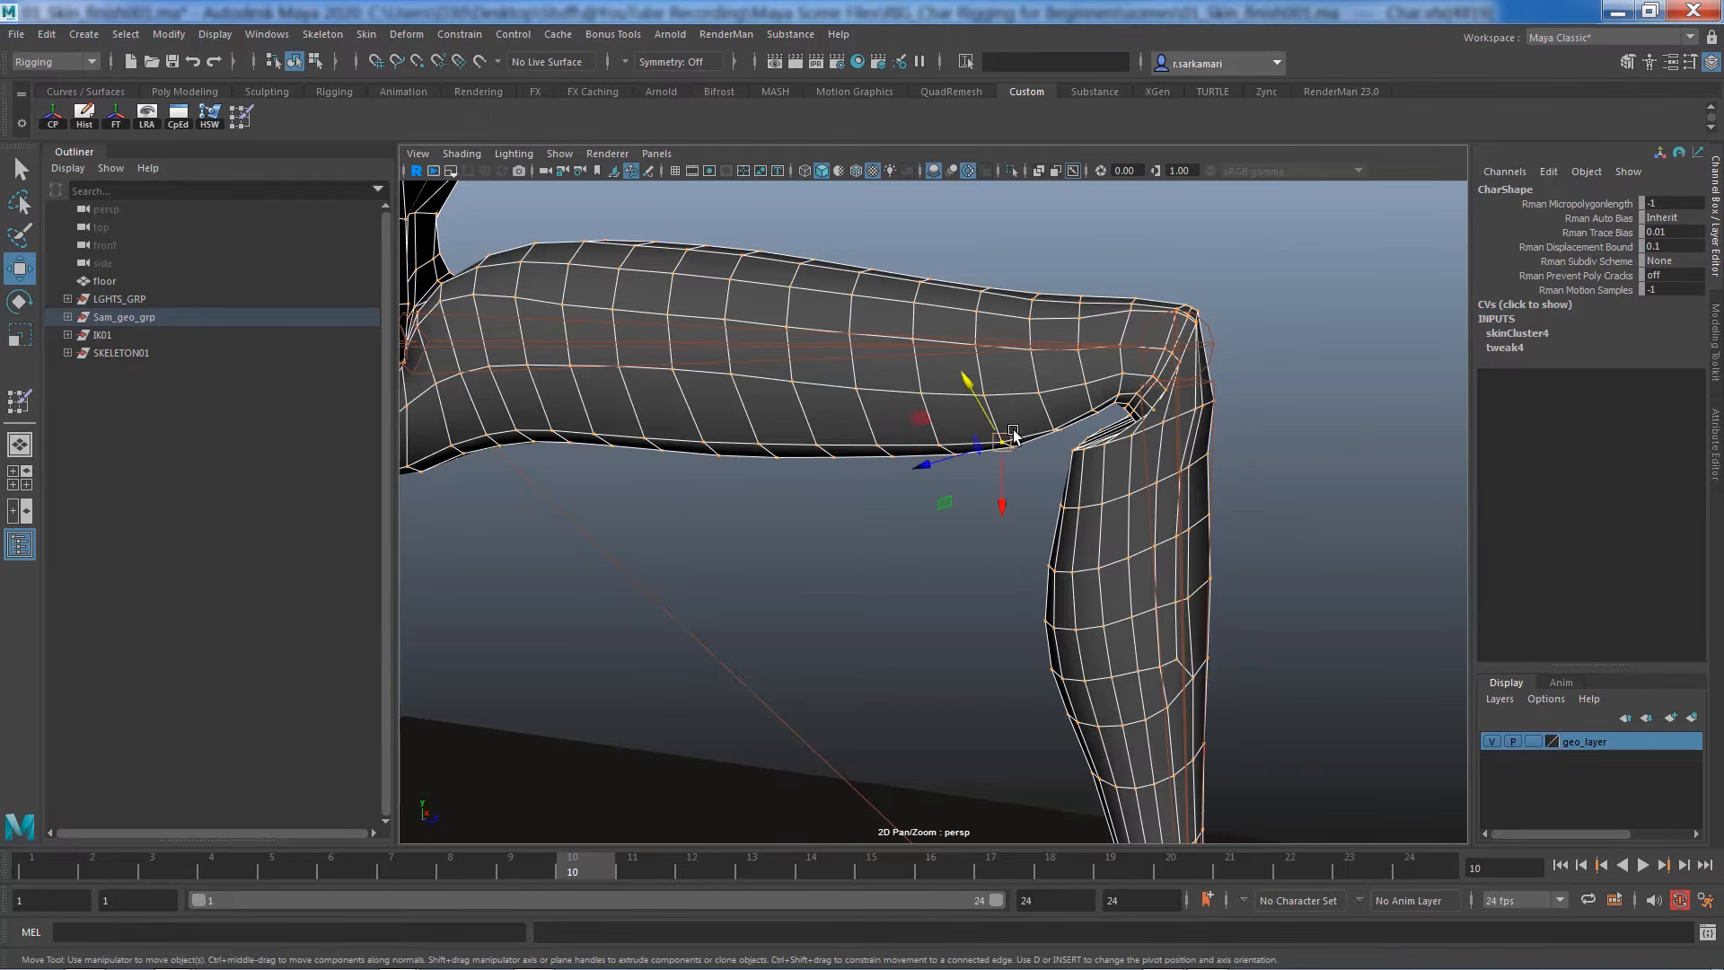
pyautogui.rightClick(1042, 415)
pyautogui.click(955, 413)
pyautogui.click(884, 550)
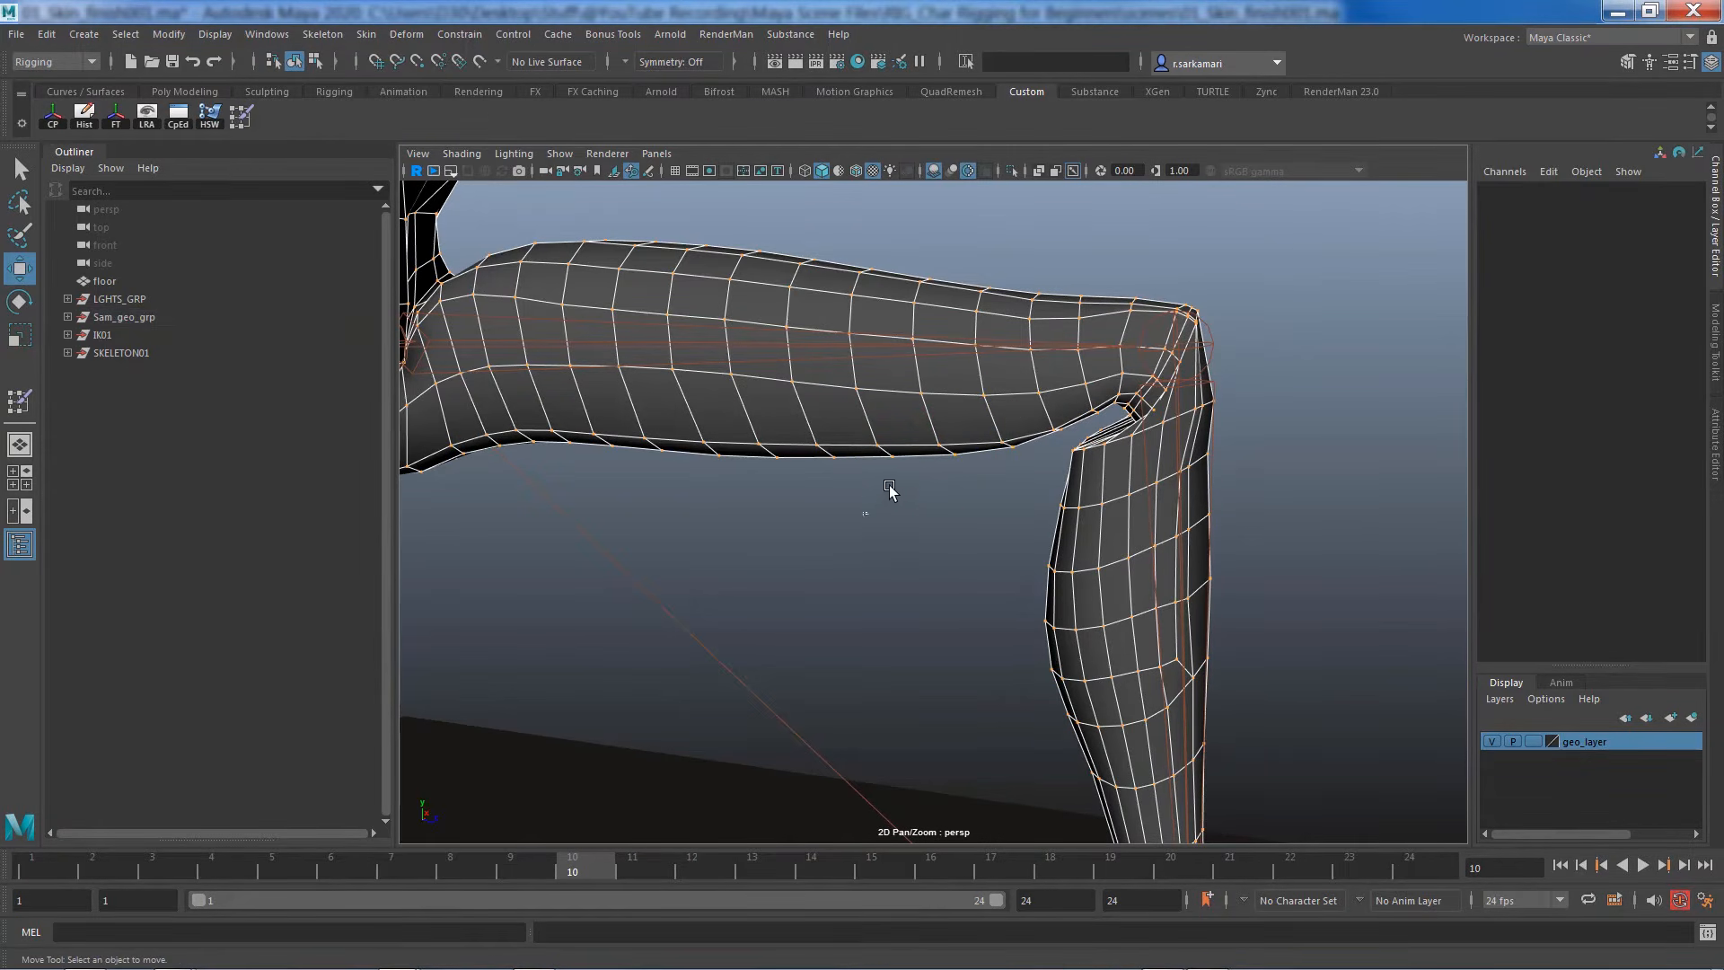
pyautogui.moveTo(889, 489); pyautogui.dragTo(986, 343)
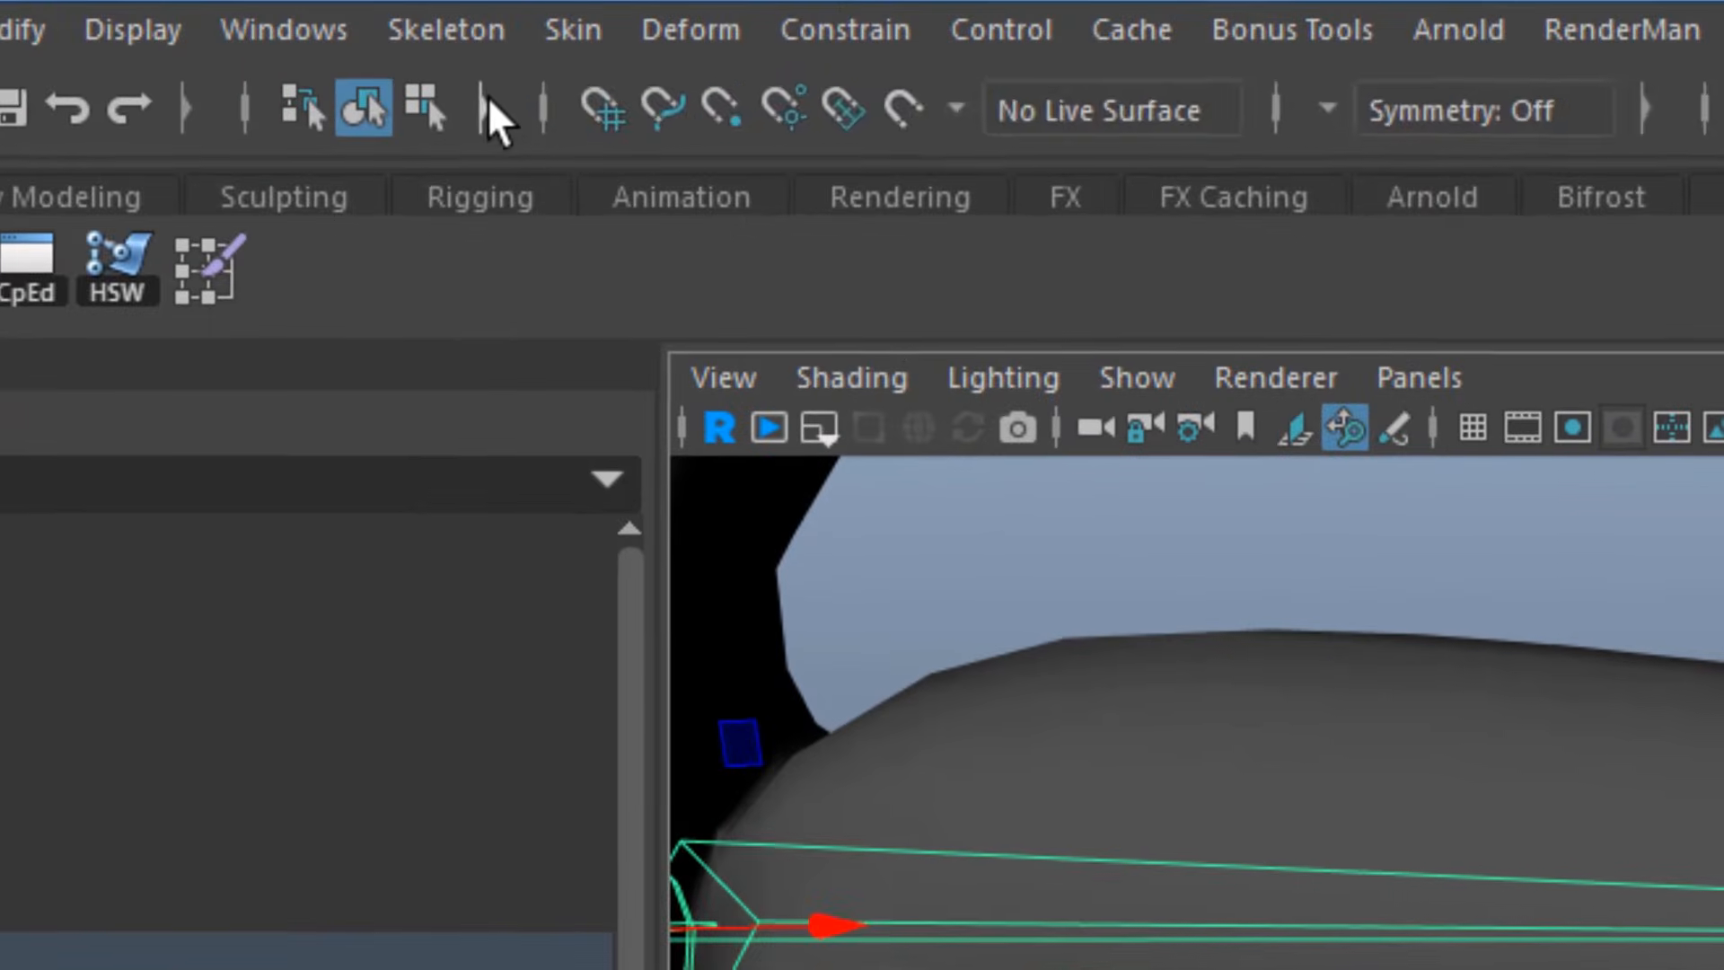
# Exclude joints from the object selection mask and select the character mesh at the left leg
pyautogui.click(336, 61)
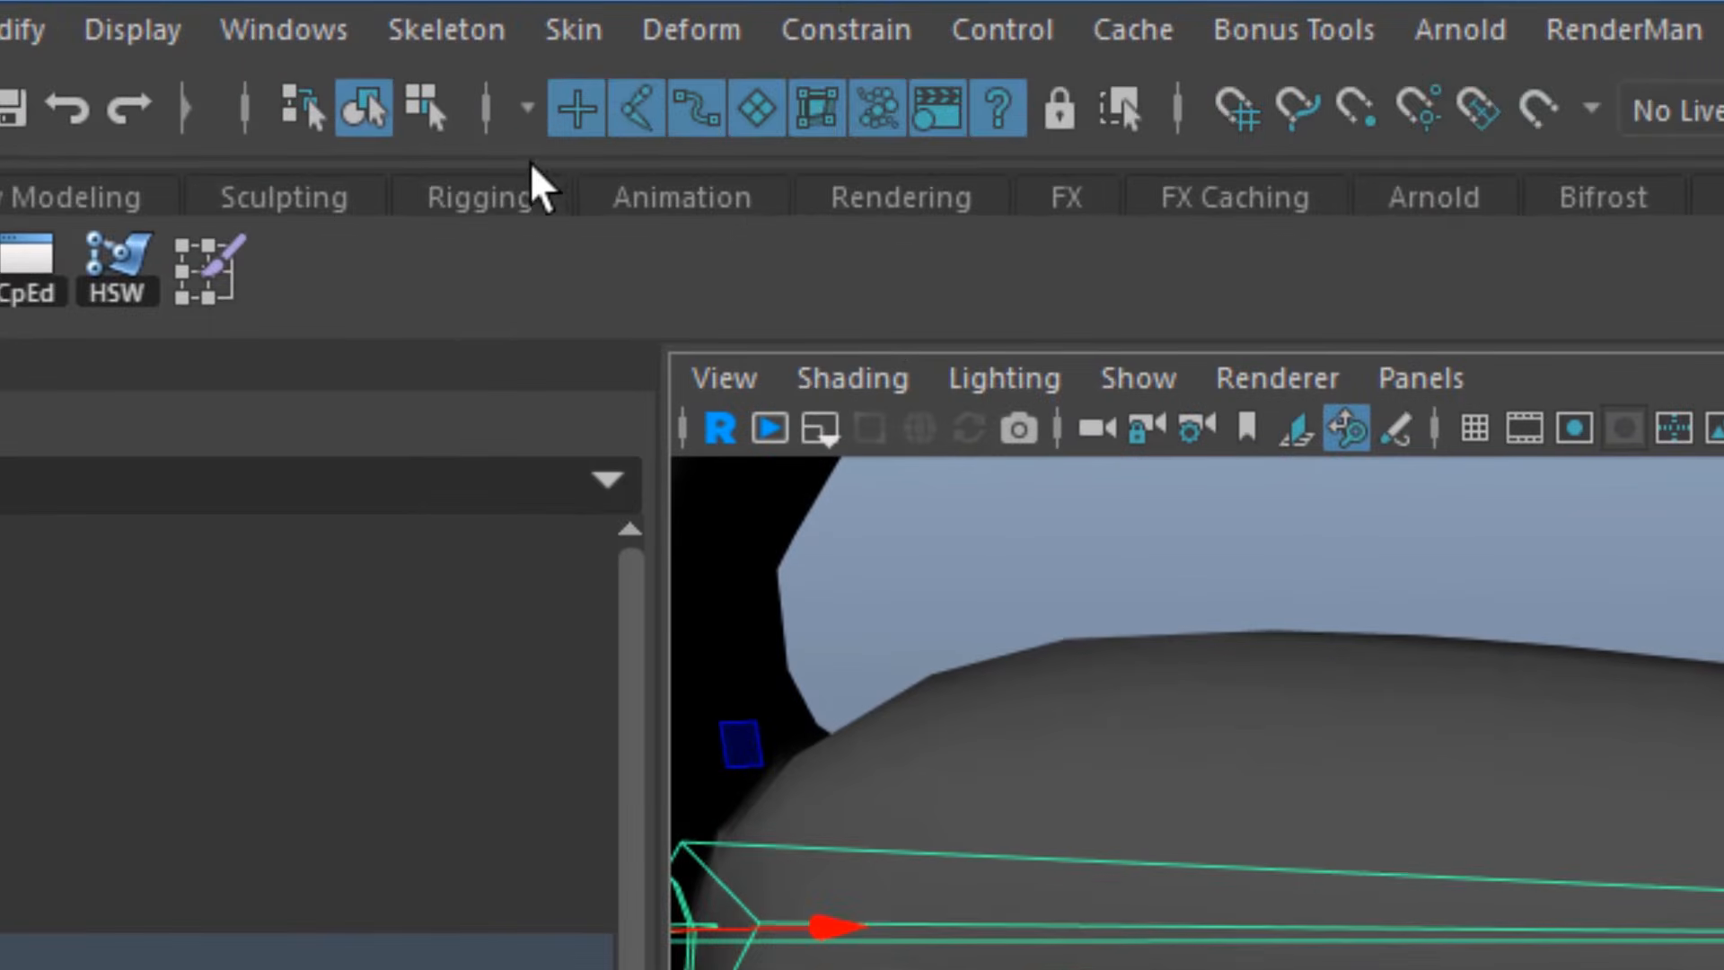
pyautogui.click(639, 120)
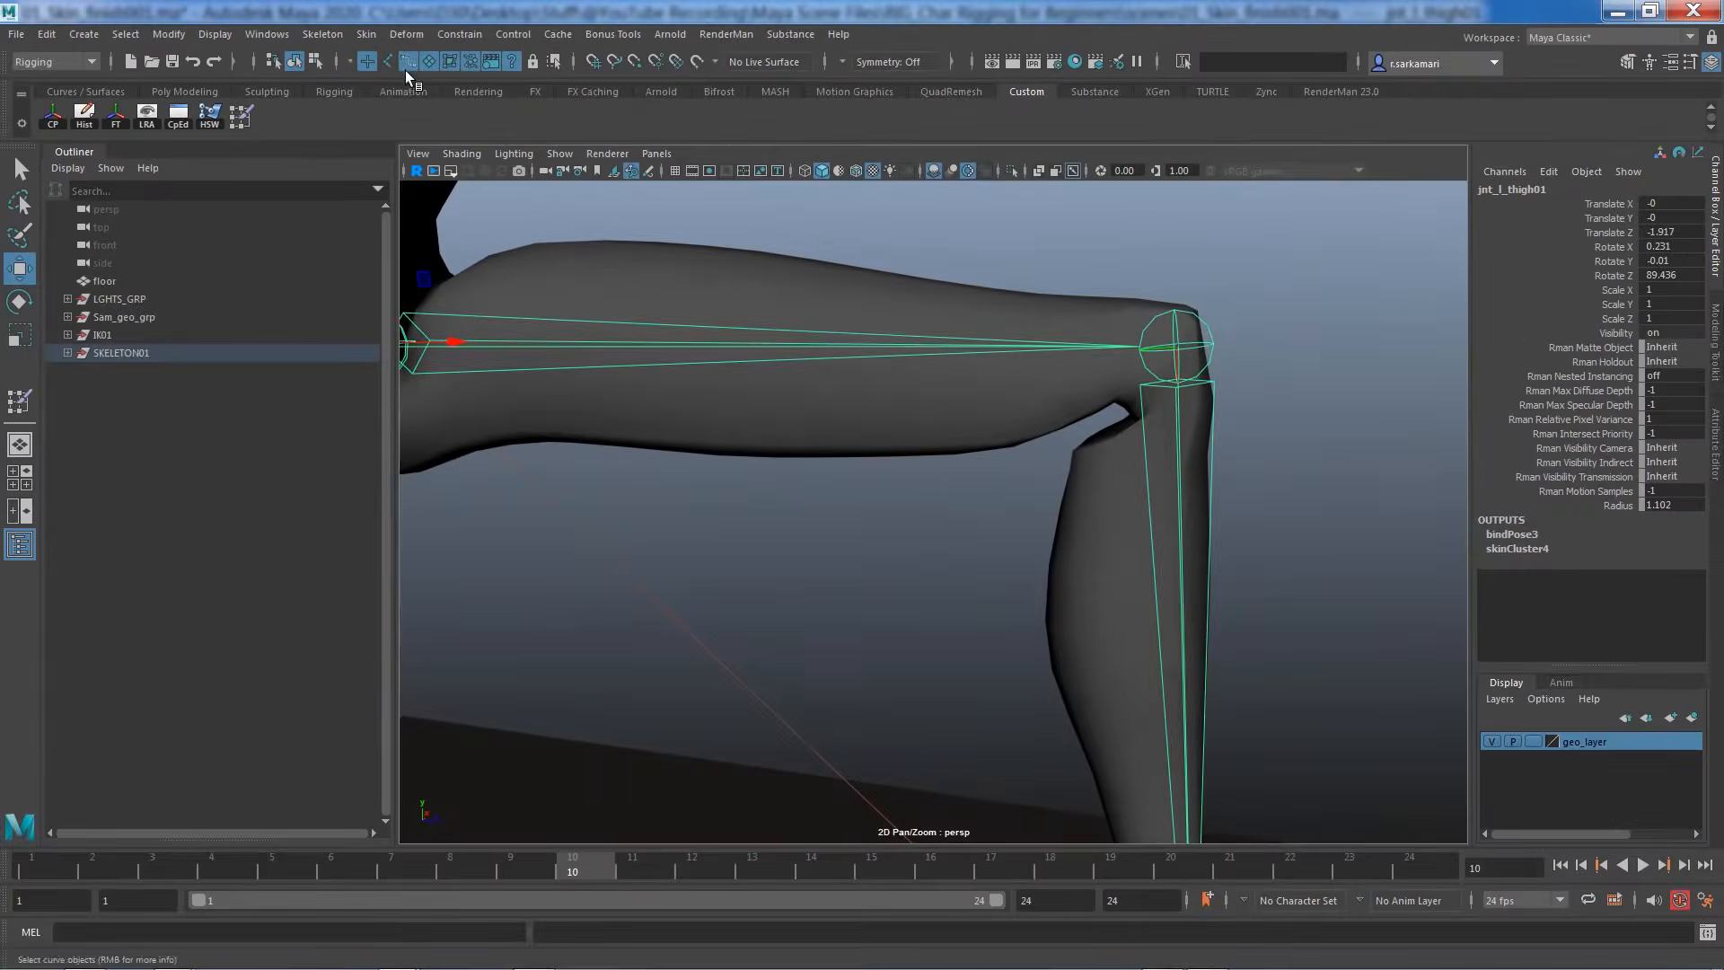
pyautogui.click(1062, 456)
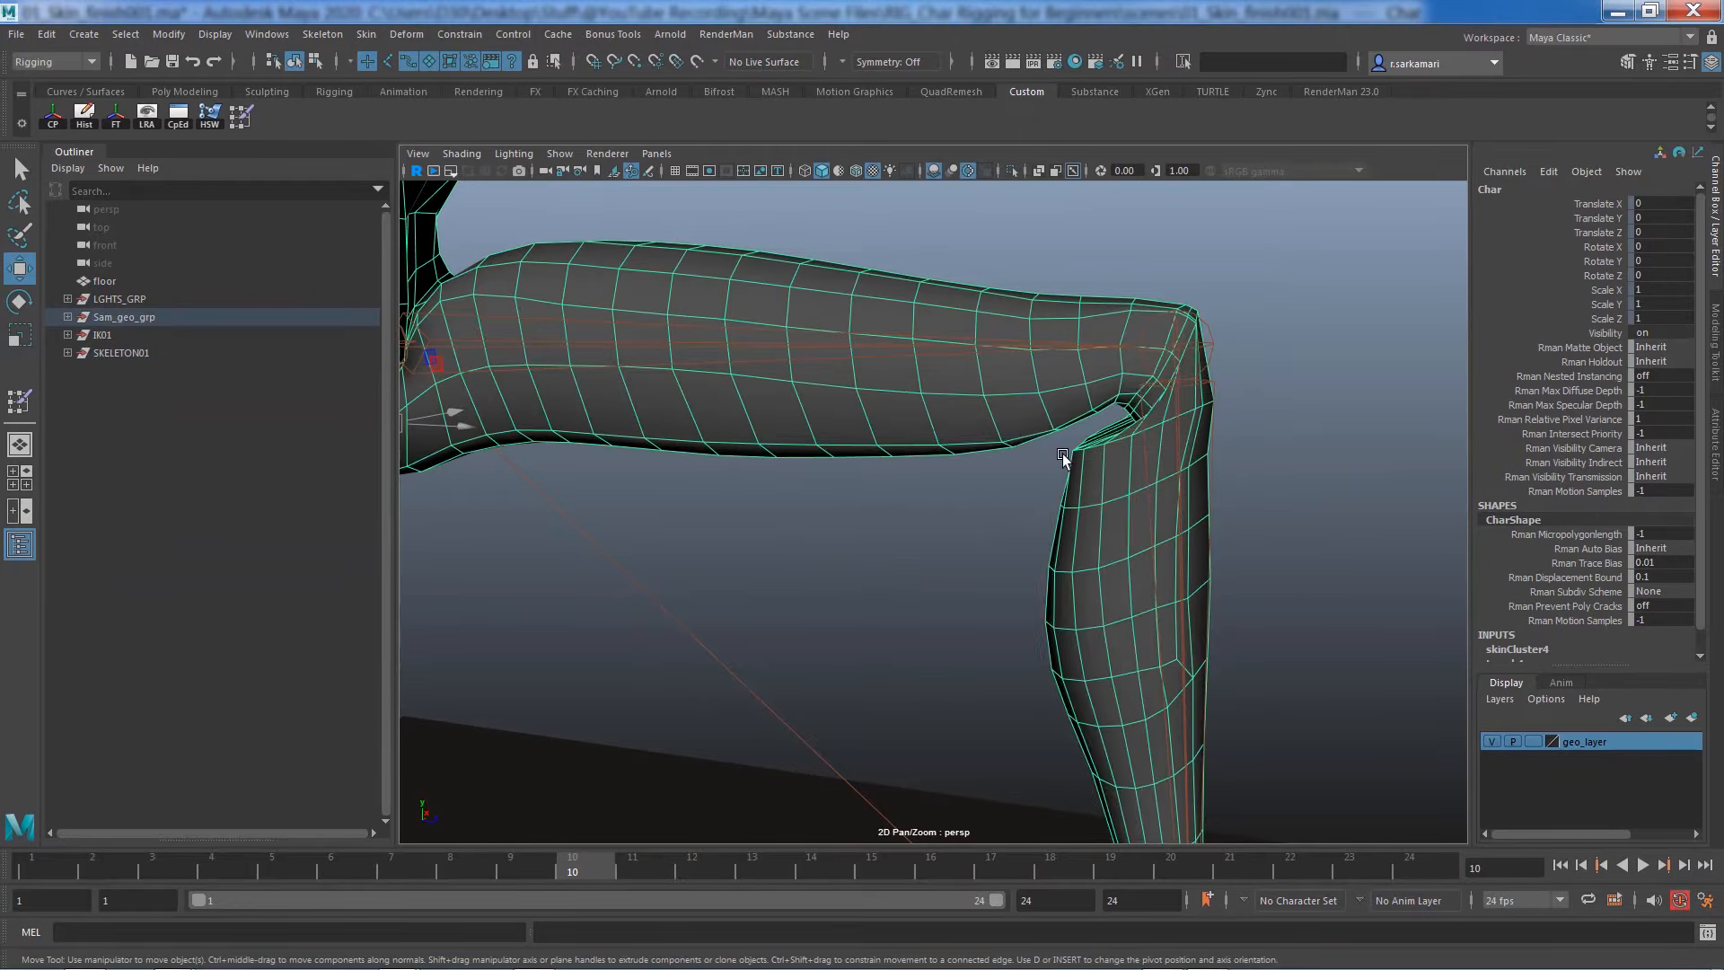
# Select the vertices in the crease behind the left knee, smooth them with Hammer Skin Weights, and clear the selection
pyautogui.moveTo(1063, 413); pyautogui.dragTo(1037, 404, button='right')
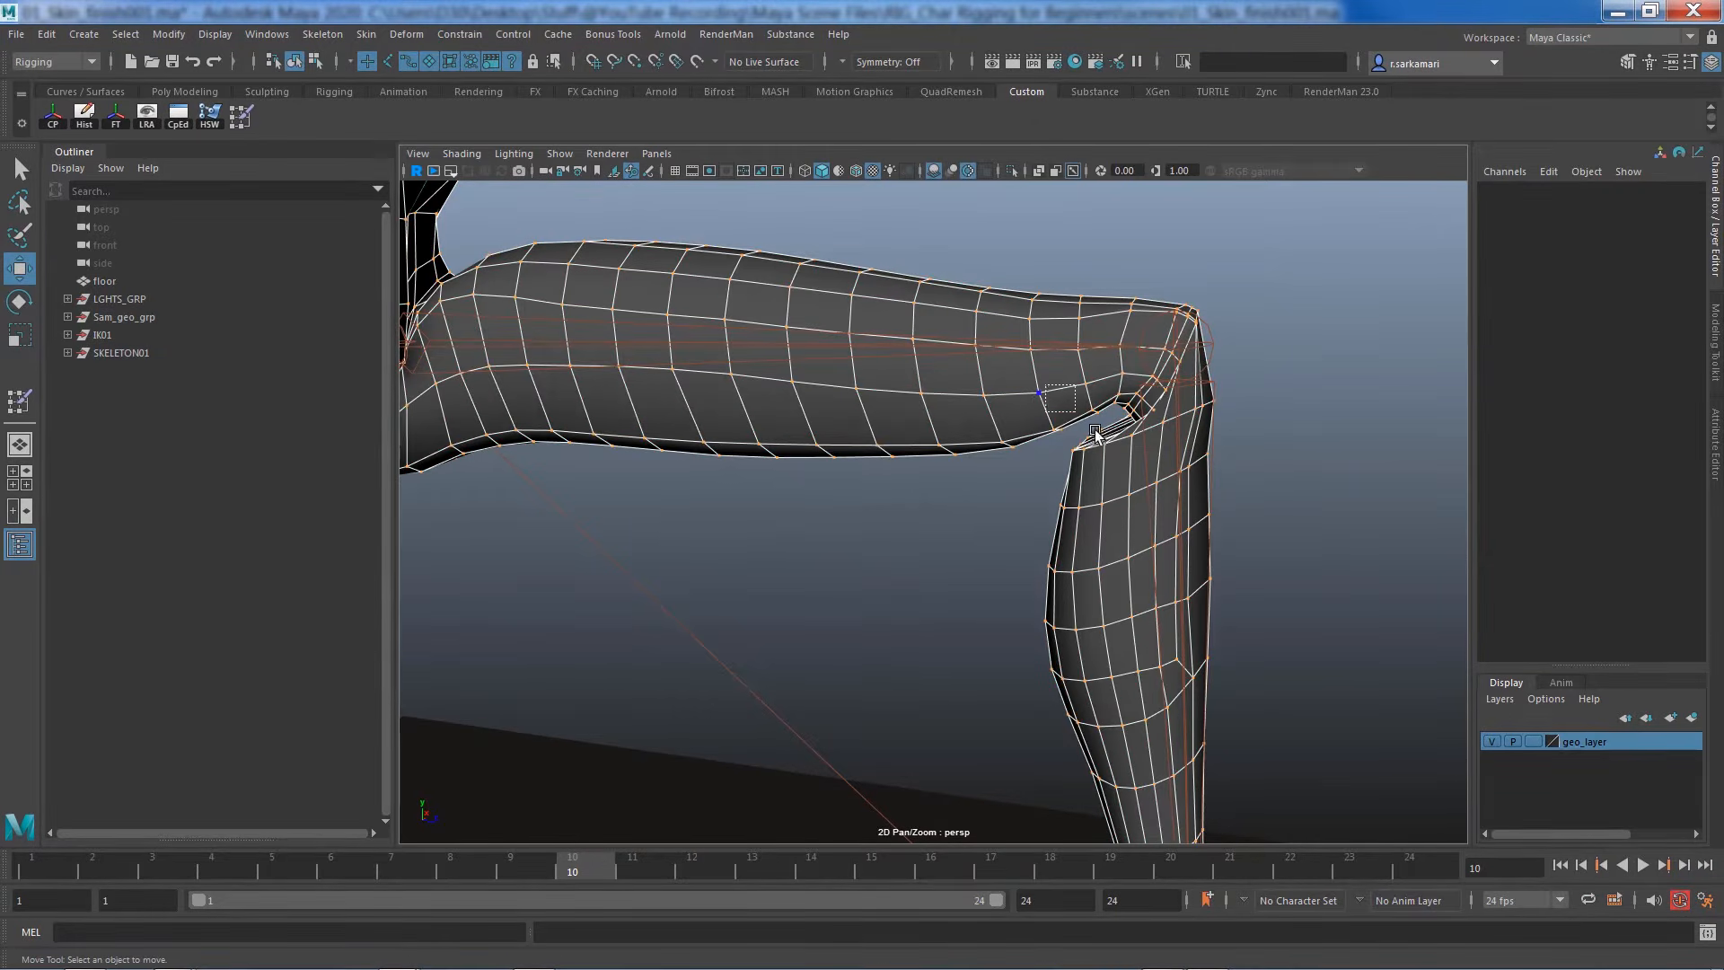
pyautogui.moveTo(1045, 386); pyautogui.dragTo(1149, 469)
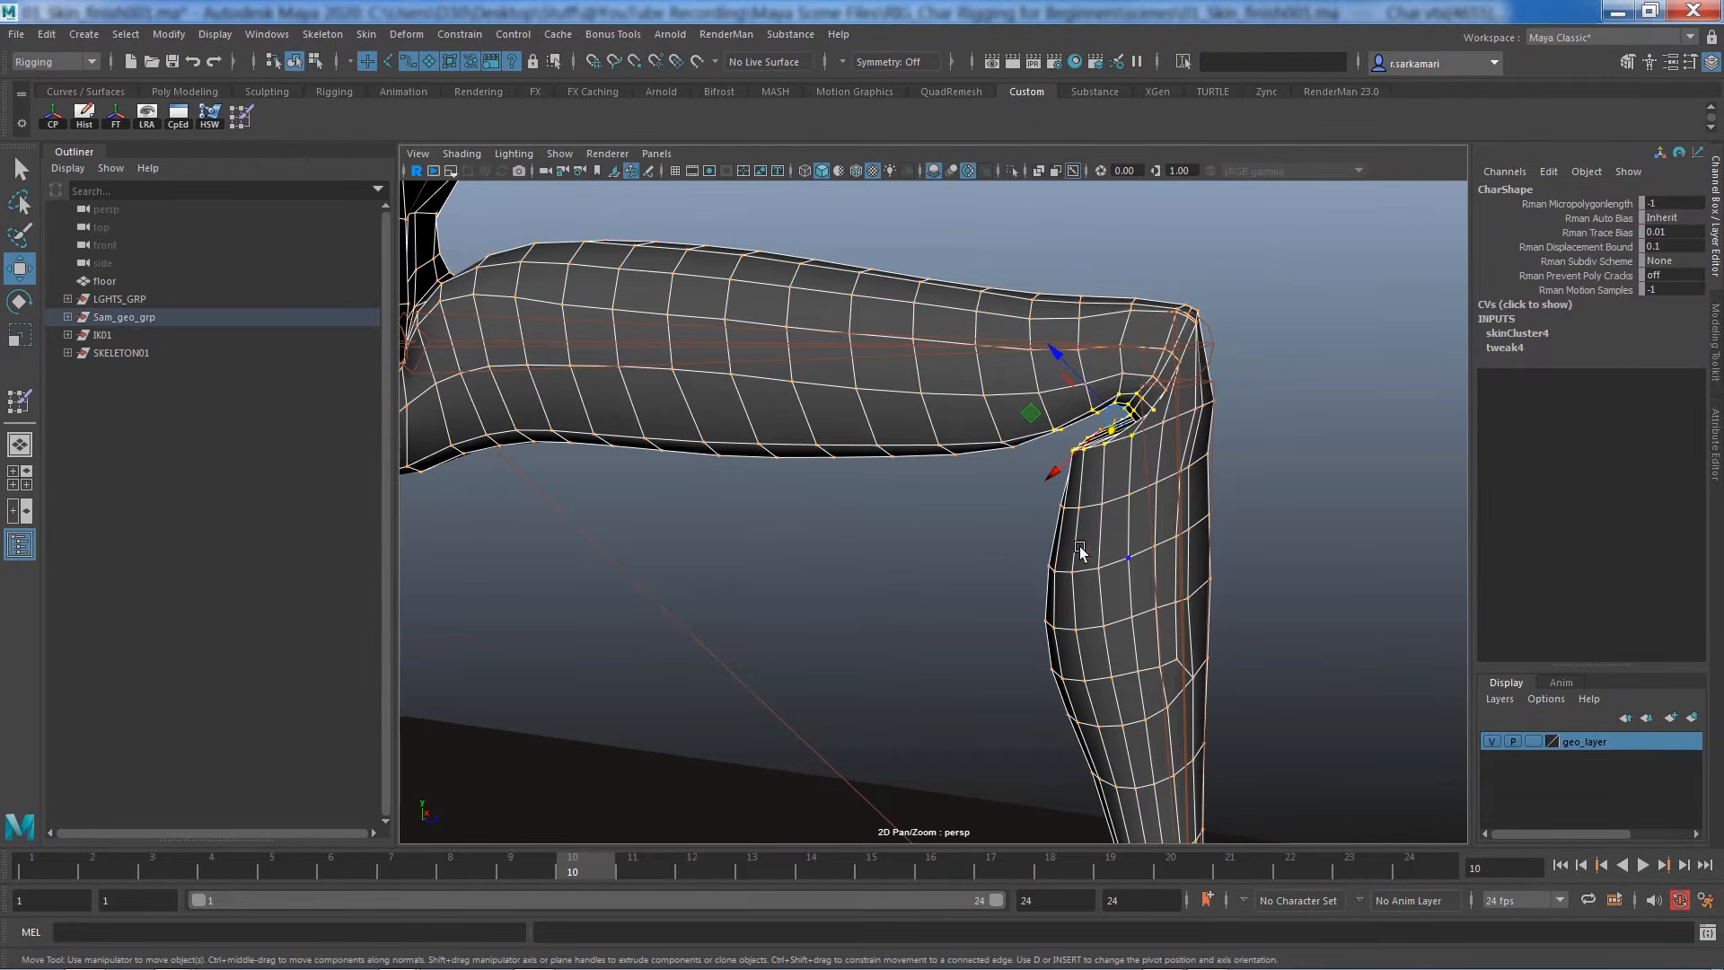
pyautogui.click(209, 115)
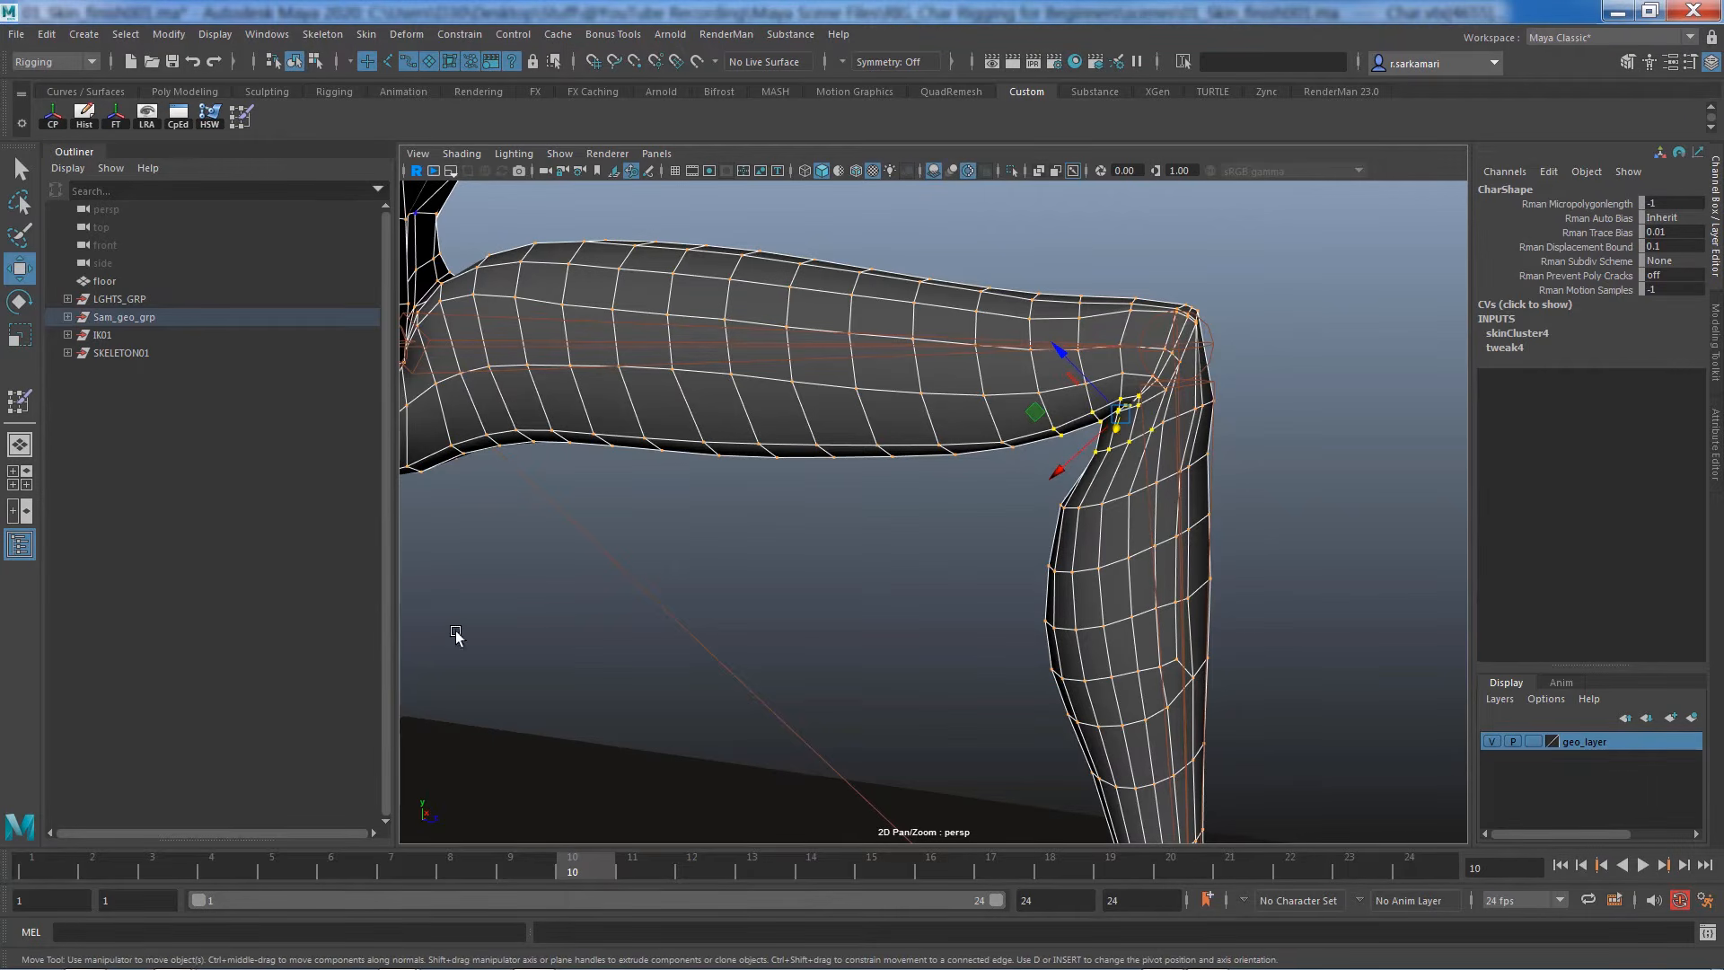
pyautogui.click(958, 600)
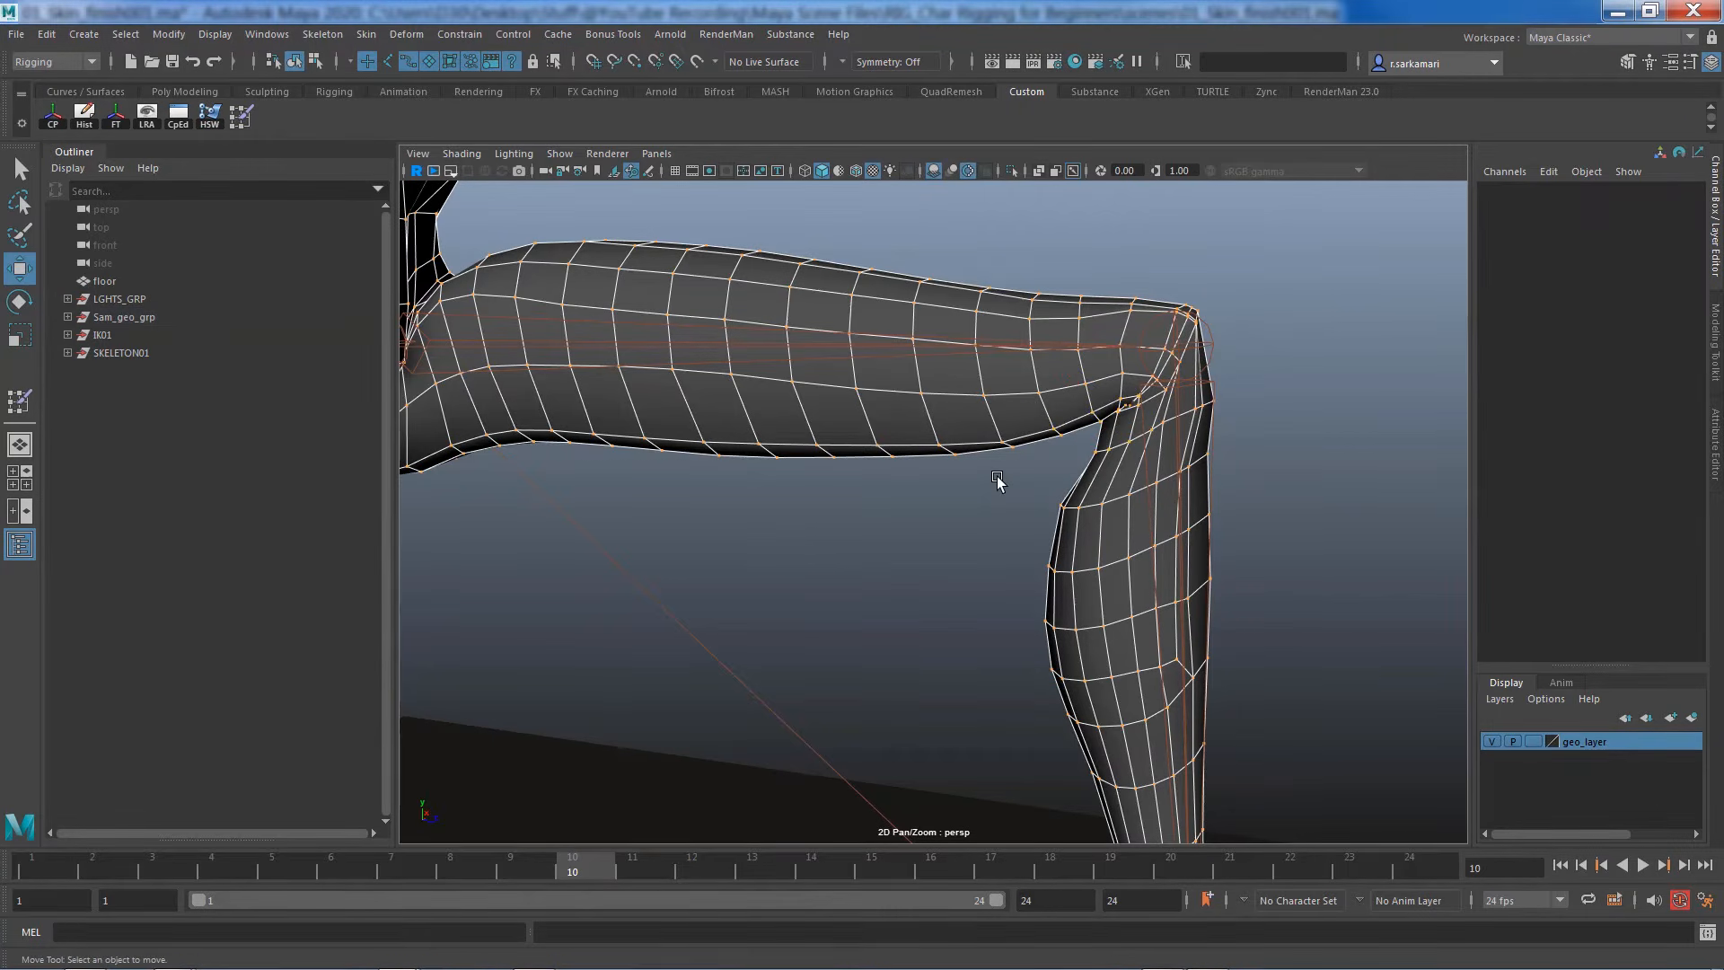
# Select the row of vertices at the back of the left shin just below the knee crease and inspect it from the opposite side
pyautogui.scroll(3, 1050, 493)
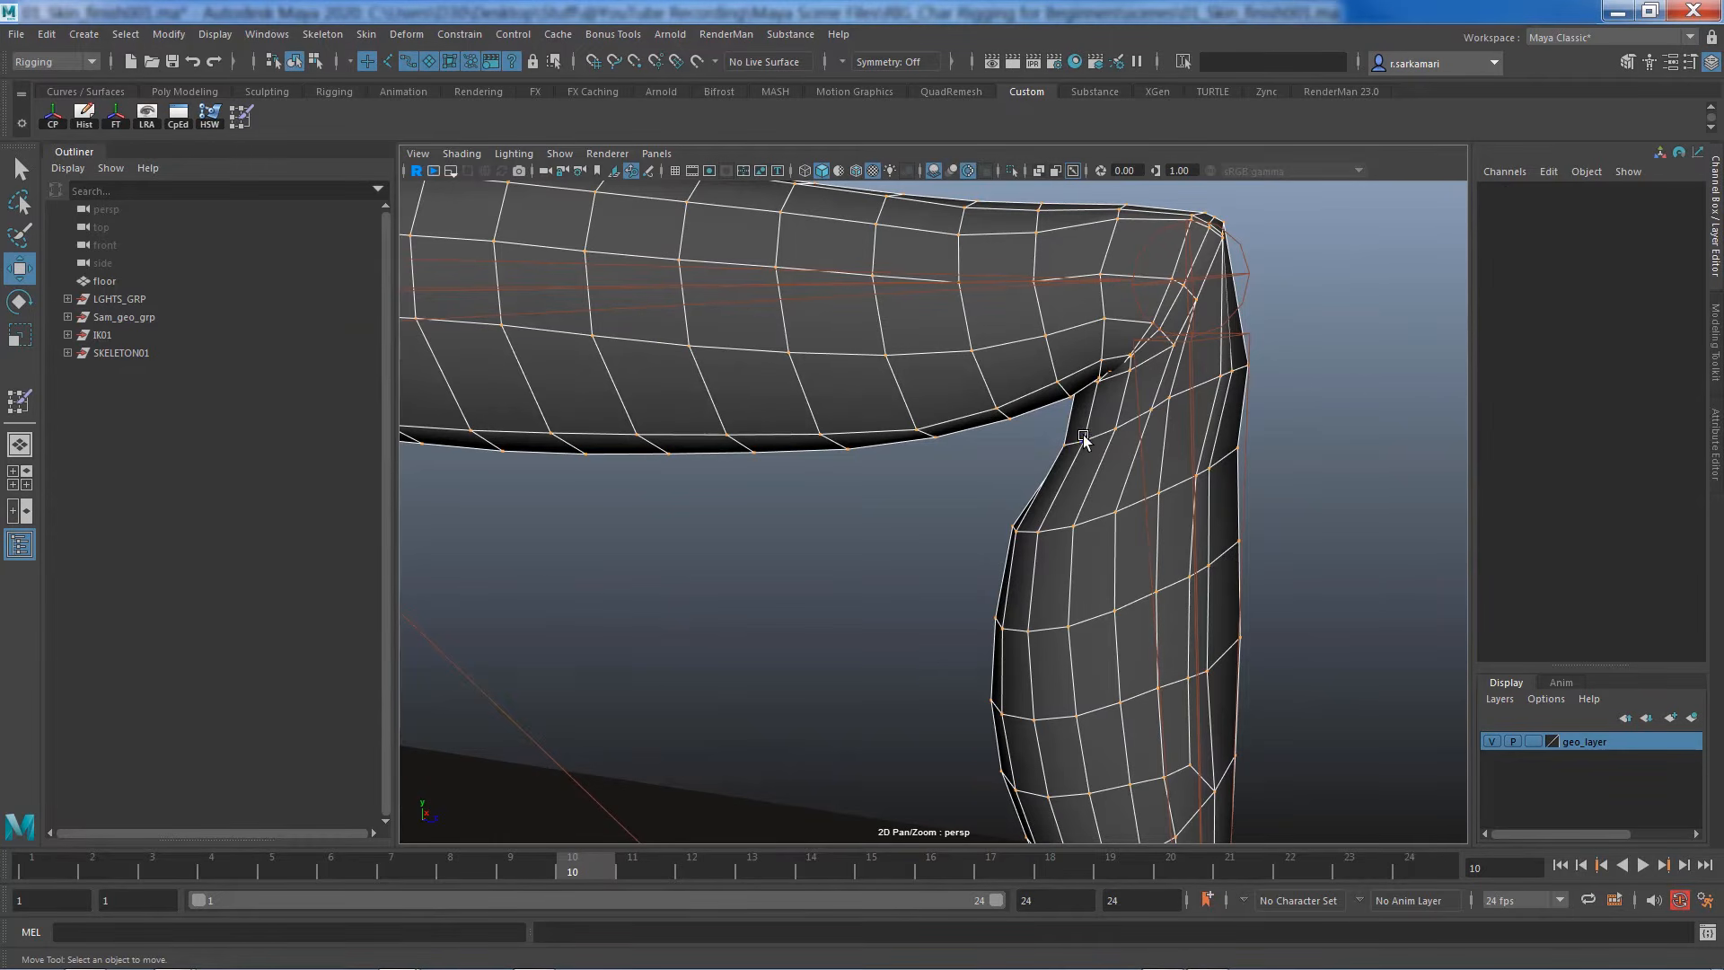
pyautogui.click(1077, 440)
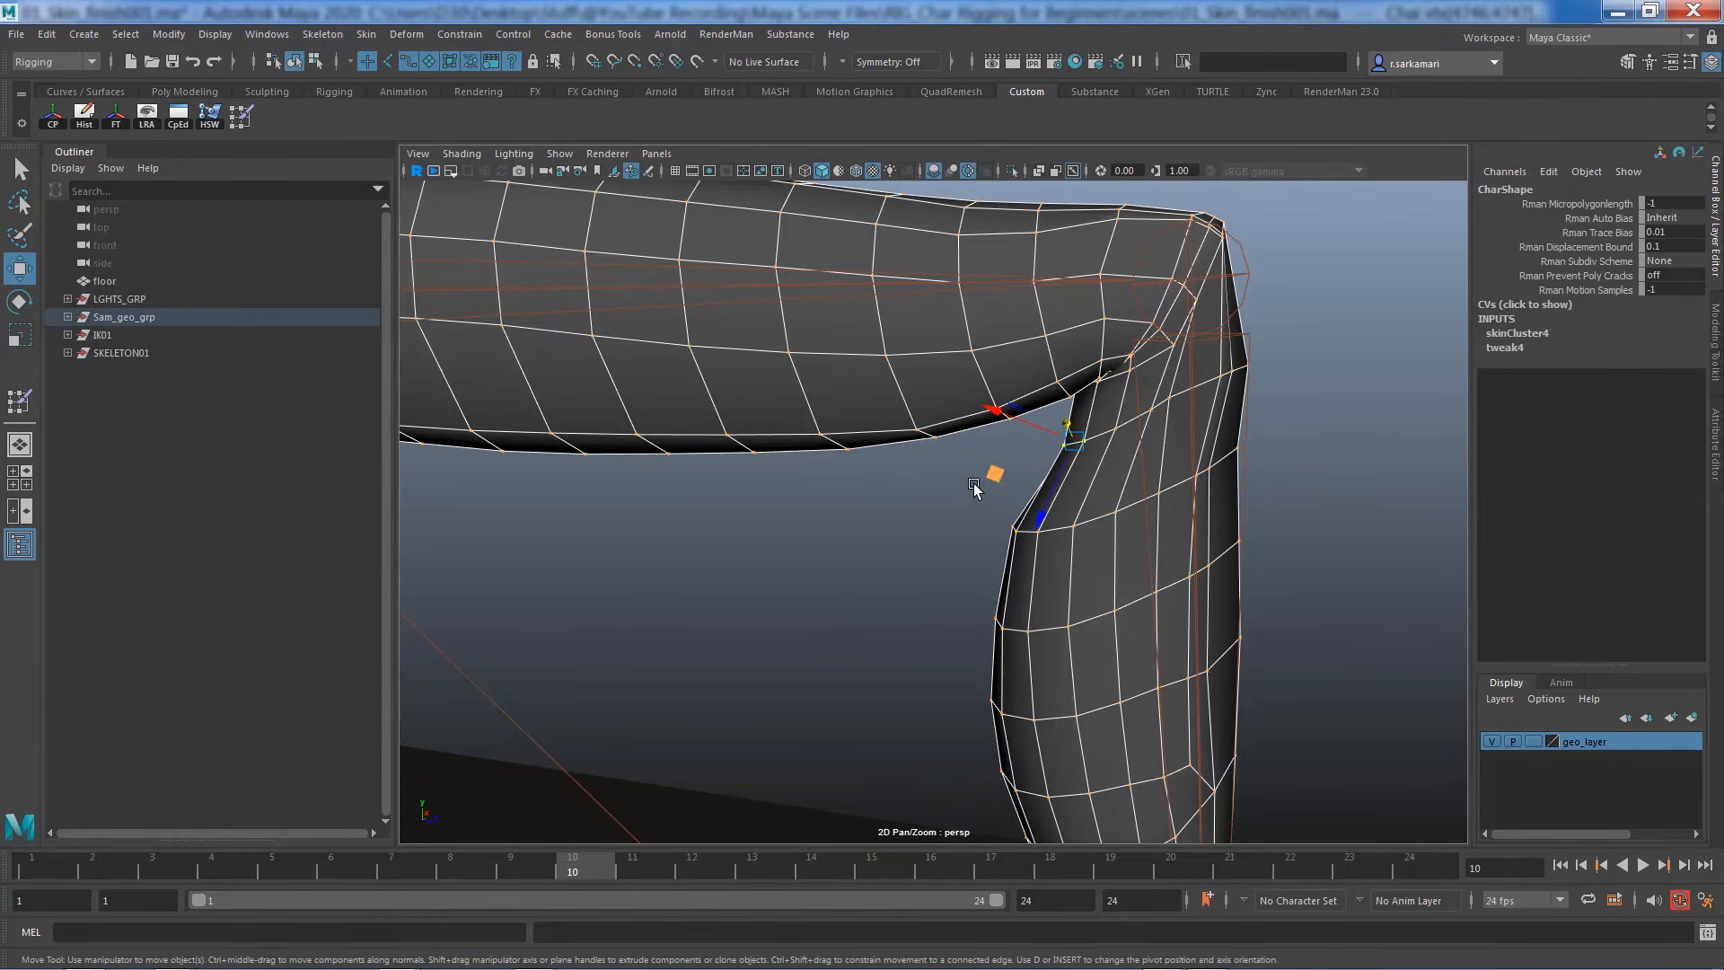
pyautogui.keyDown('alt'); pyautogui.moveTo(1010, 507); pyautogui.dragTo(1302, 485); pyautogui.keyUp('alt')
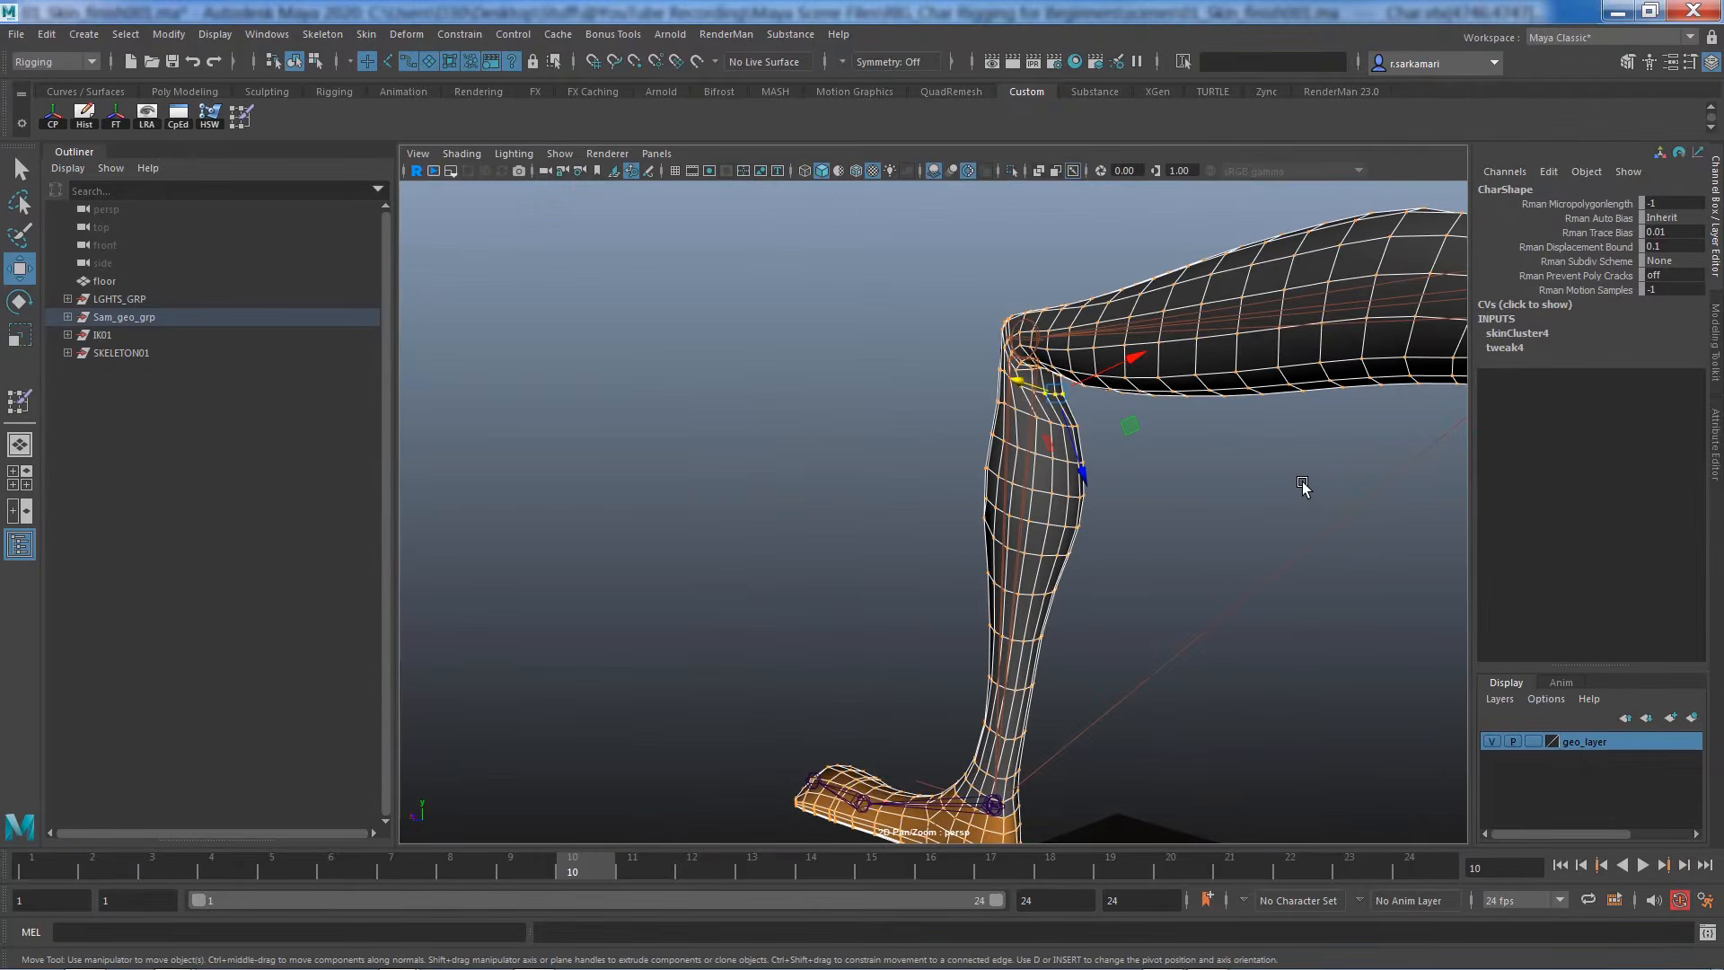
pyautogui.press('f')
pyautogui.keyDown('alt'); pyautogui.moveTo(1258, 487); pyautogui.dragTo(934, 503, button='right'); pyautogui.keyUp('alt')
pyautogui.keyDown('alt'); pyautogui.moveTo(905, 517); pyautogui.dragTo(1068, 556); pyautogui.keyUp('alt')
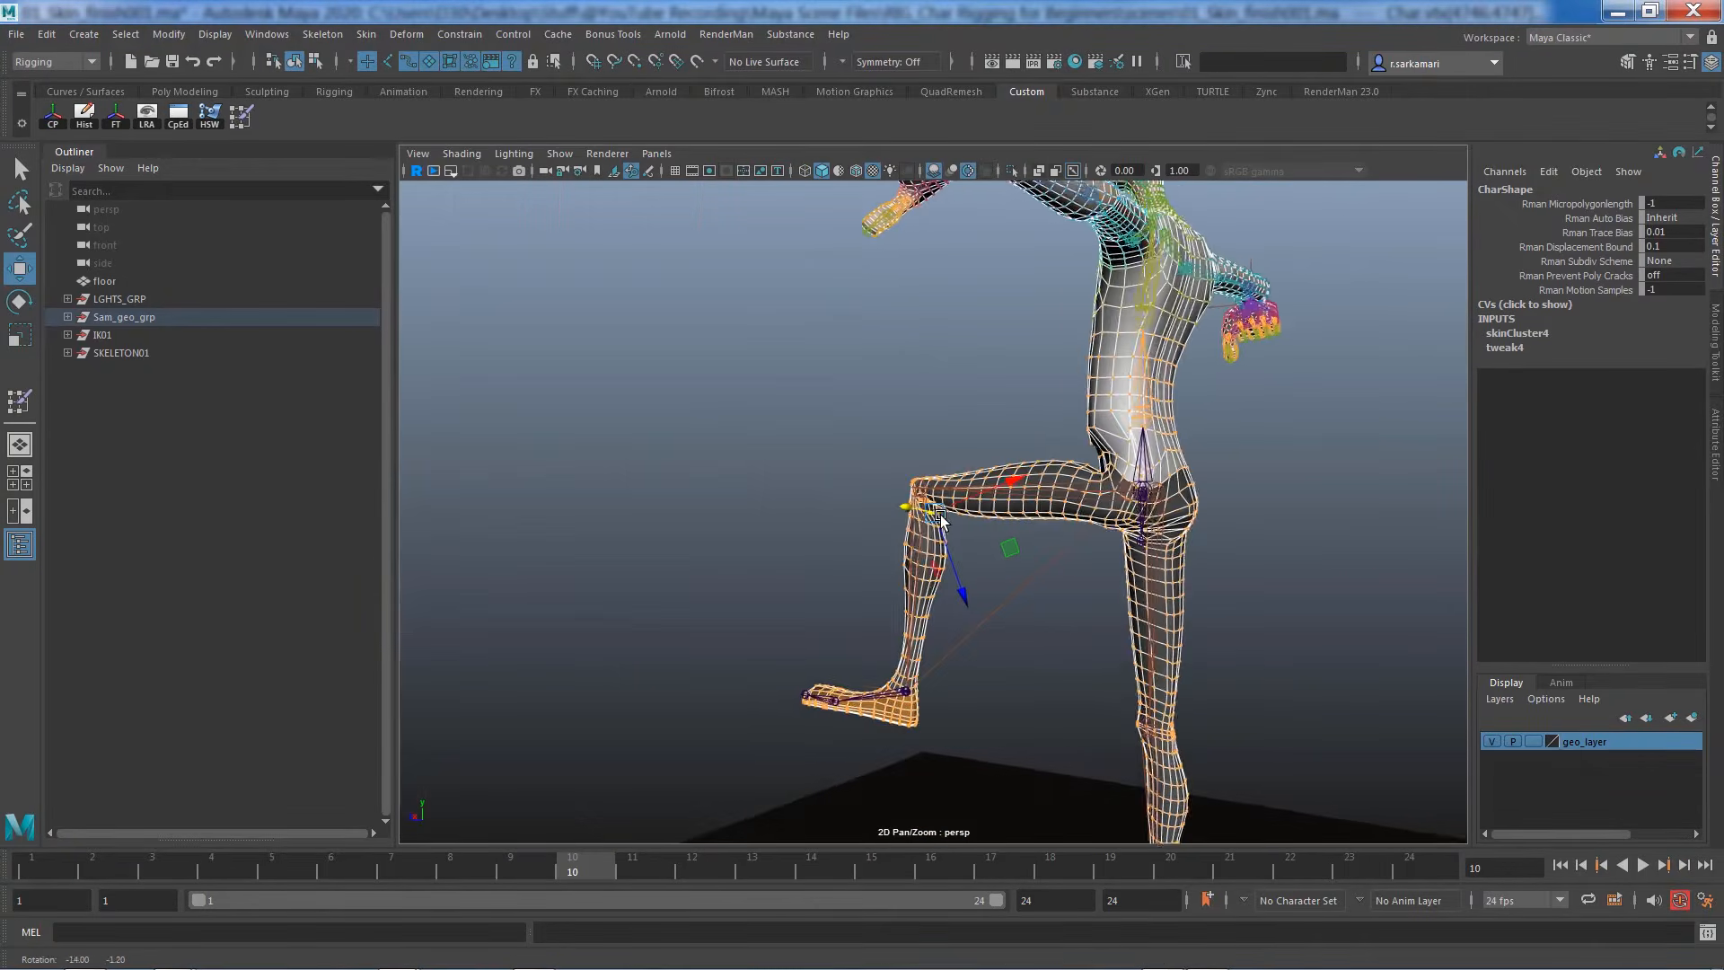
pyautogui.keyDown('alt'); pyautogui.moveTo(1069, 556); pyautogui.dragTo(1327, 620, button='right'); pyautogui.keyUp('alt')
pyautogui.keyDown('alt'); pyautogui.moveTo(1074, 584); pyautogui.dragTo(1033, 628); pyautogui.keyUp('alt')
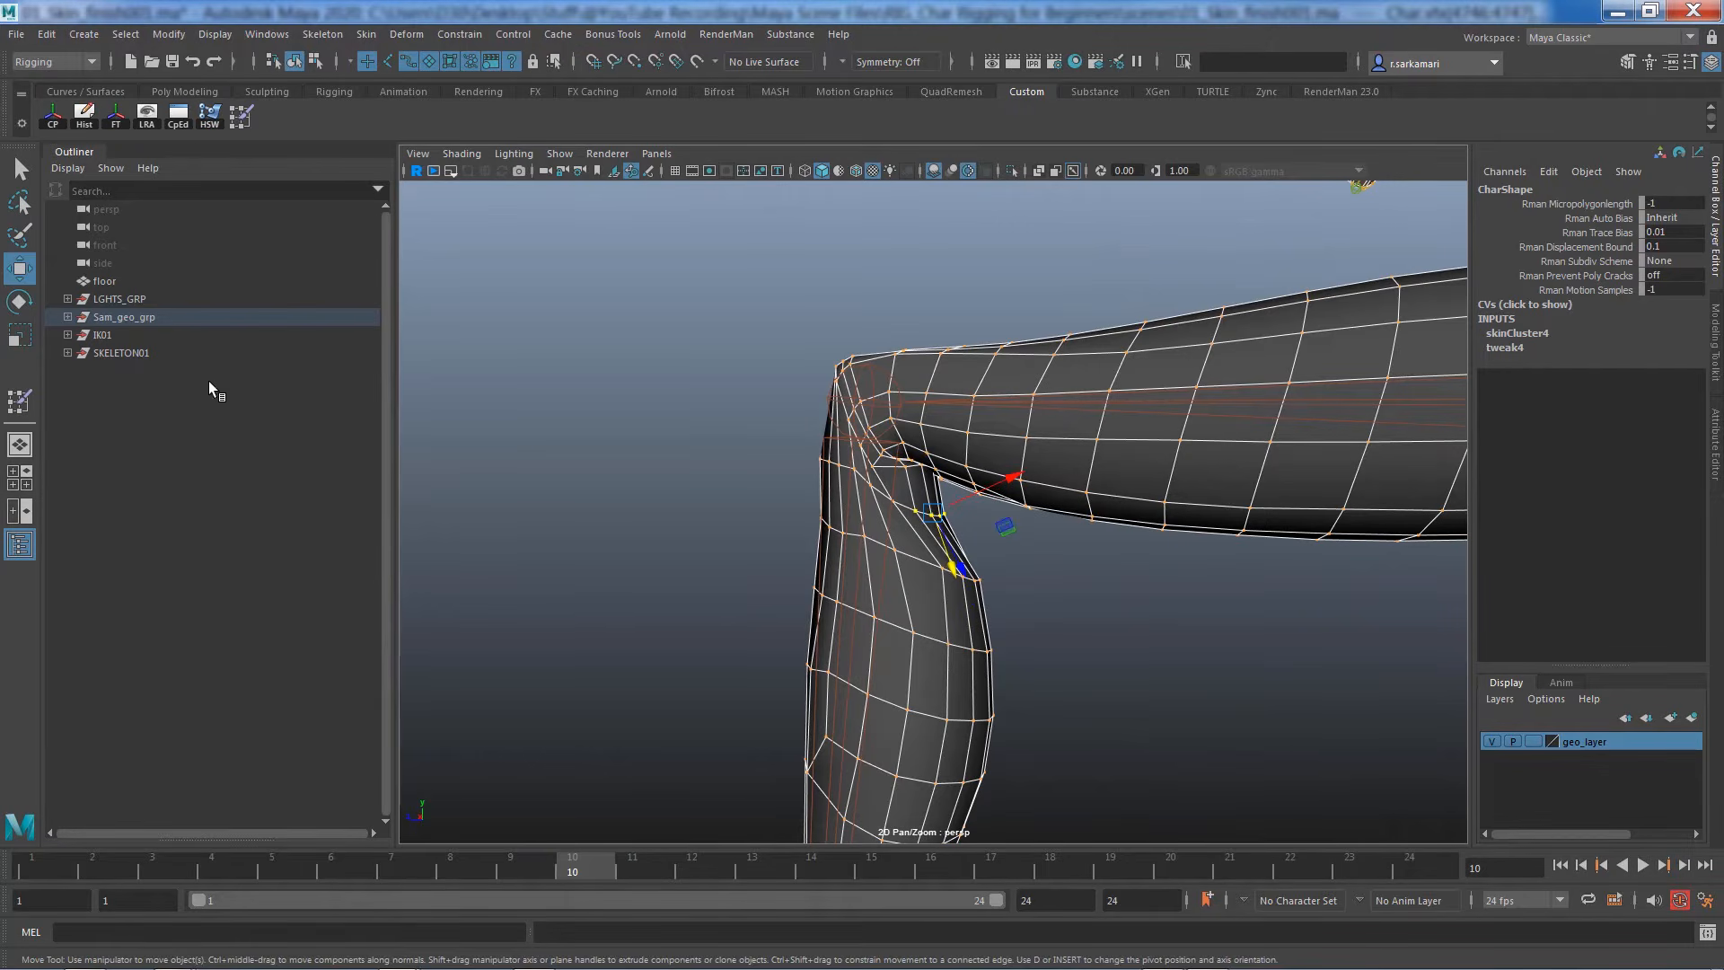
# Open the Component Editor clear of the knee and set the selected vertices' jnt_l_ankle01 weights to 0
pyautogui.click(178, 115)
pyautogui.moveTo(940, 282); pyautogui.dragTo(999, 624)
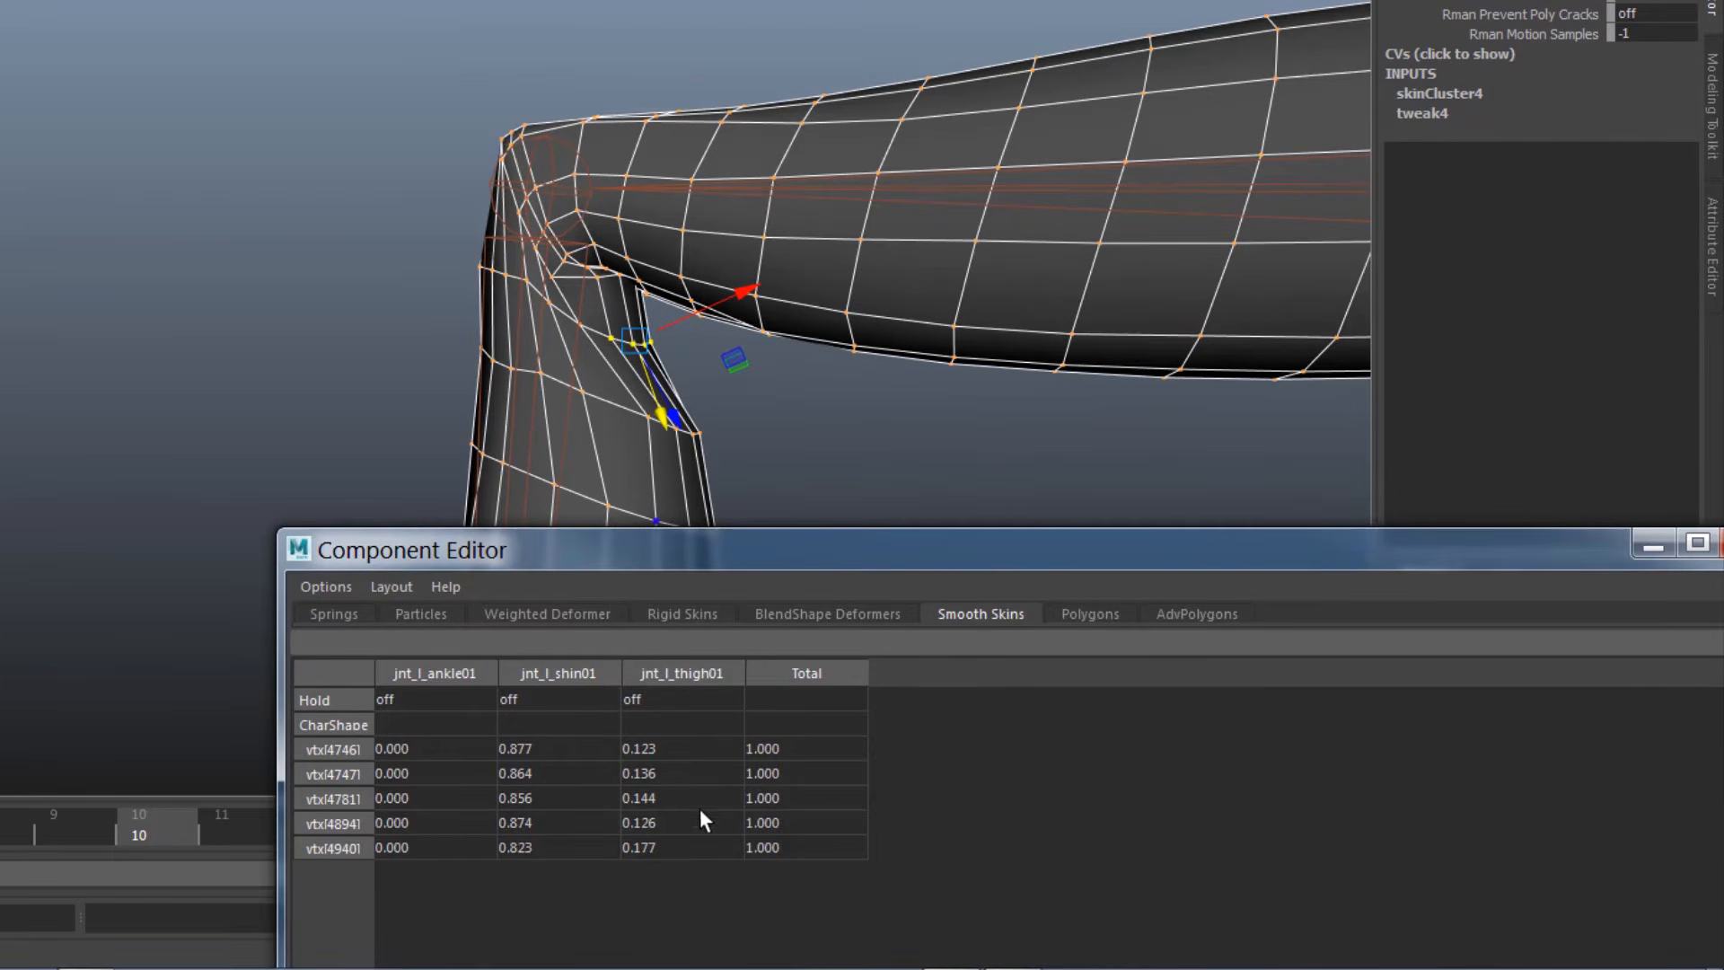
pyautogui.moveTo(407, 745); pyautogui.dragTo(408, 843)
pyautogui.write('0')
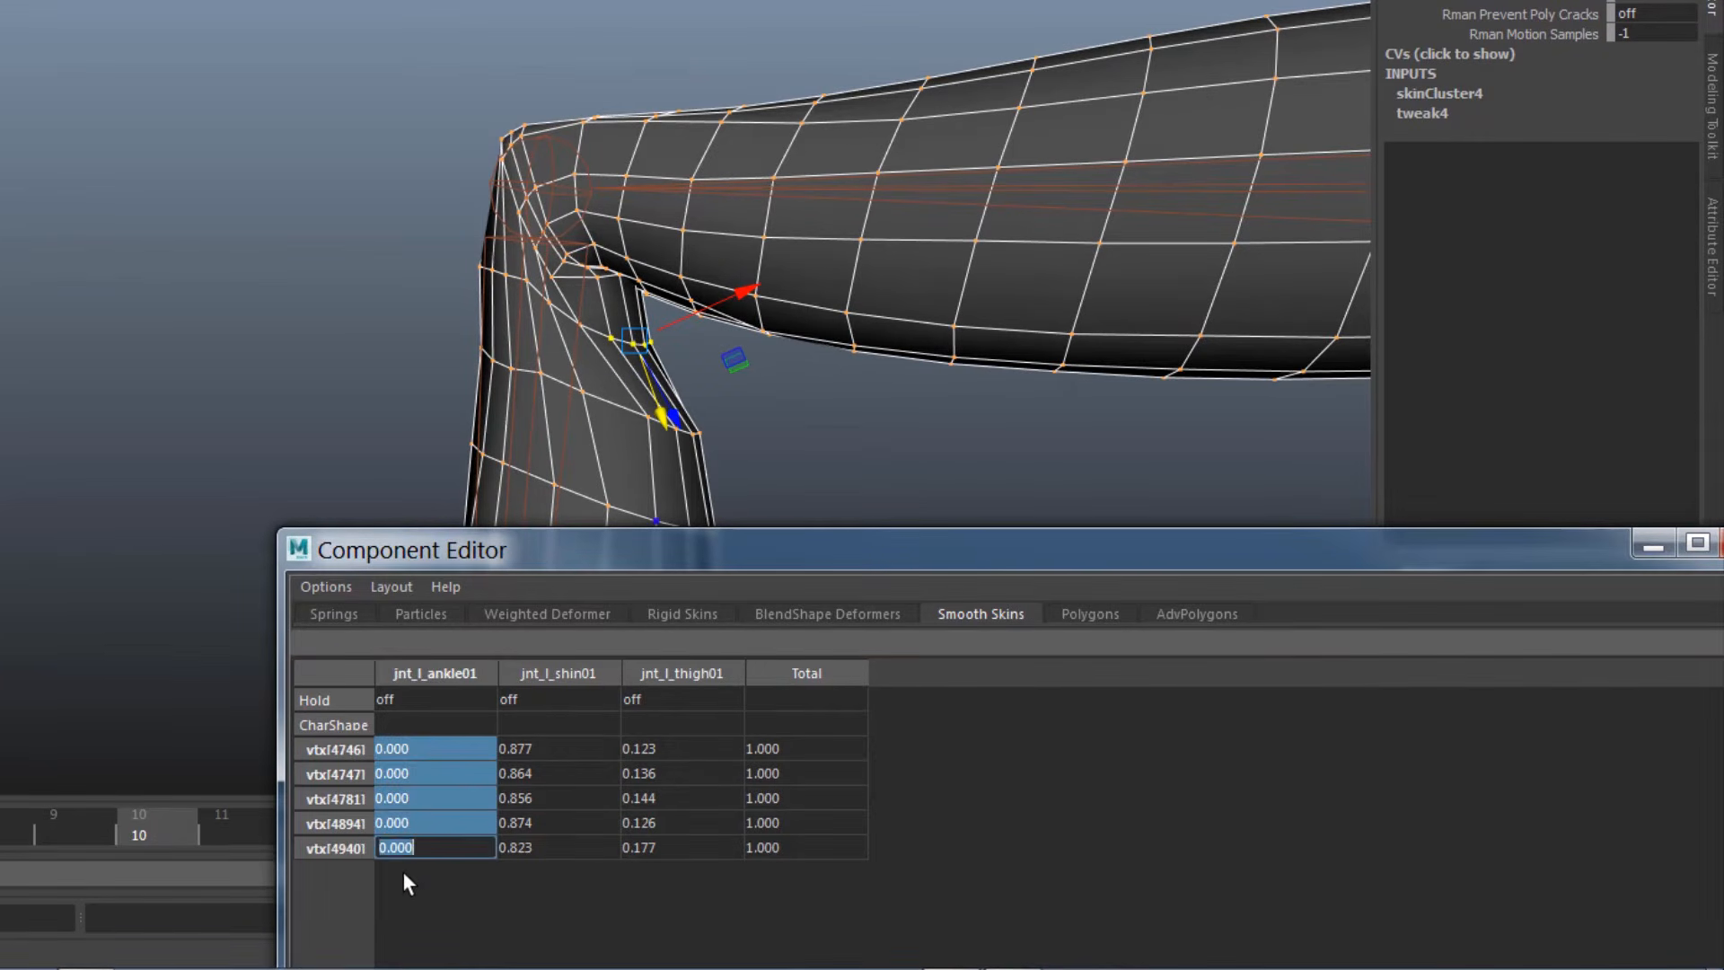
pyautogui.press('Return')
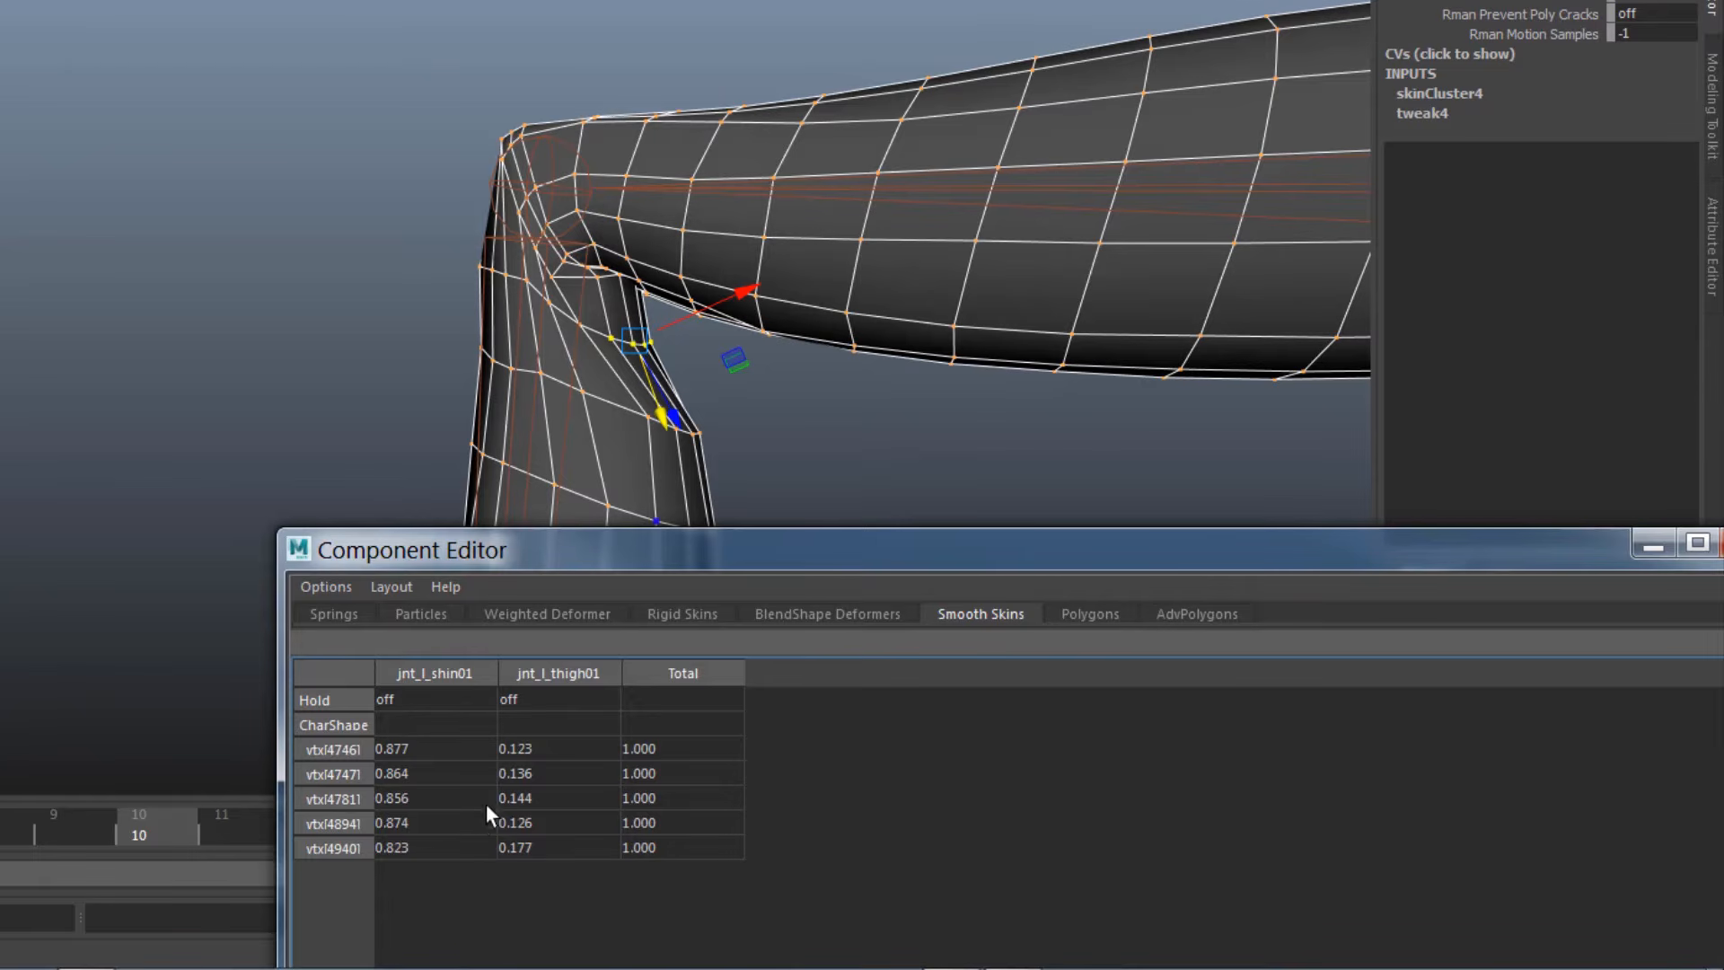
# Raise the jnt_l_shin01 weight of the five selected vertices to 0.95
pyautogui.moveTo(428, 758); pyautogui.dragTo(433, 844)
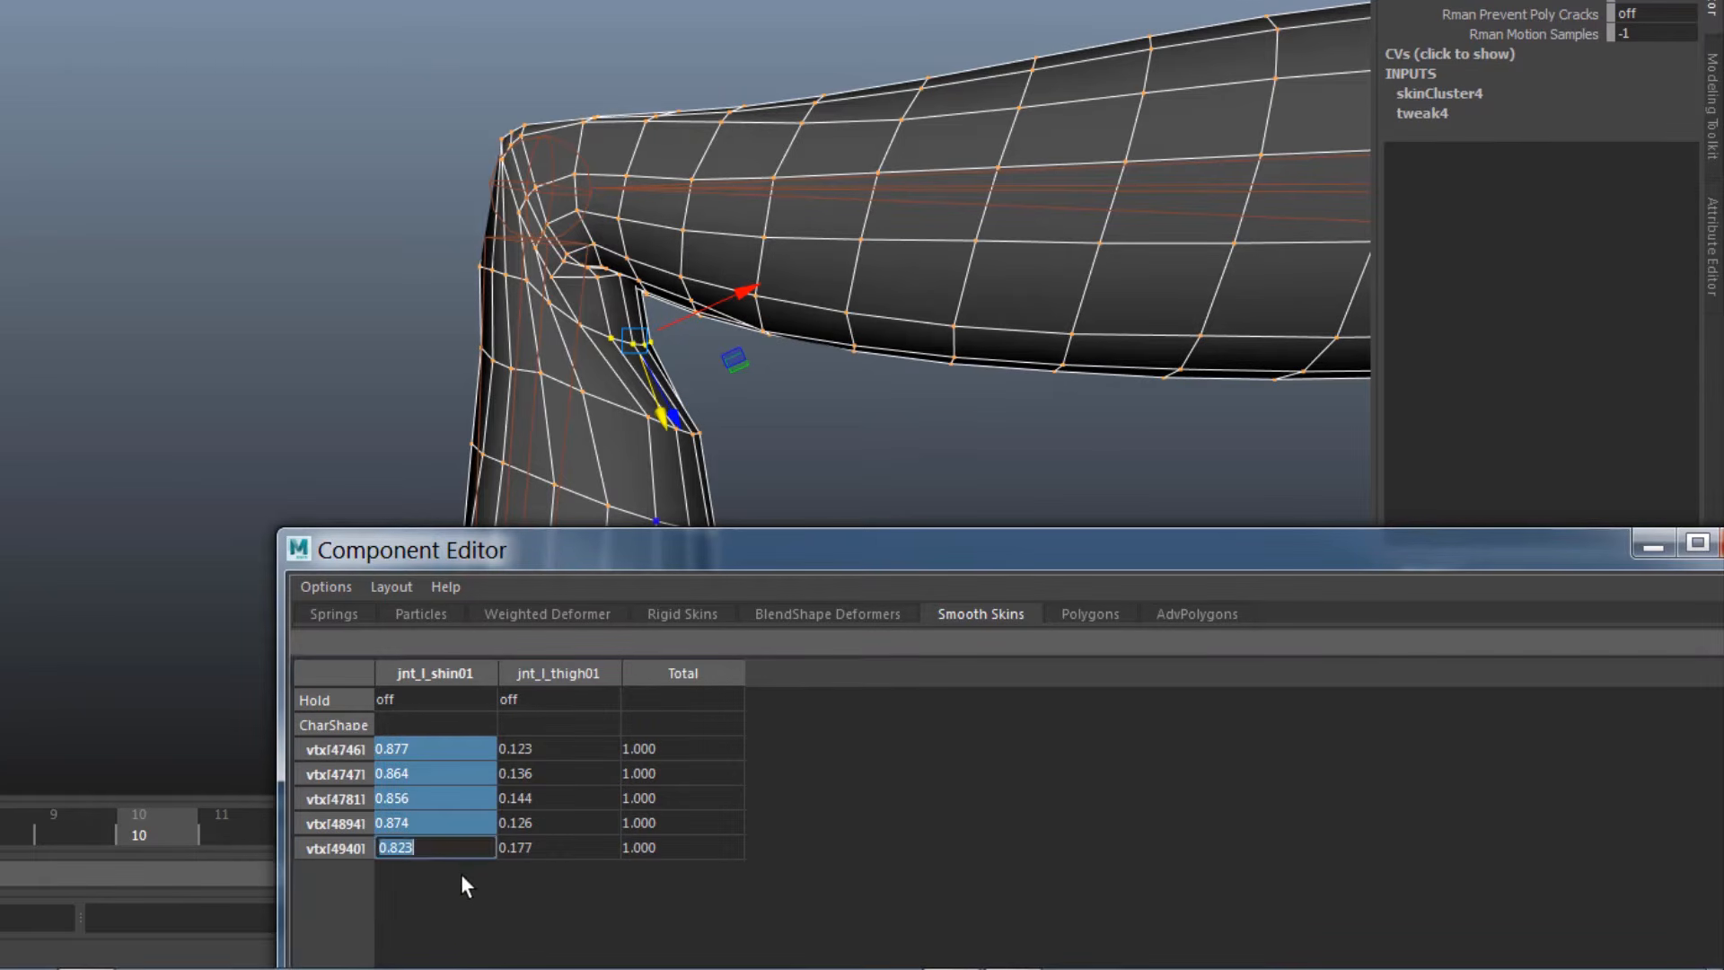
pyautogui.write('0.9')
pyautogui.press('Return')
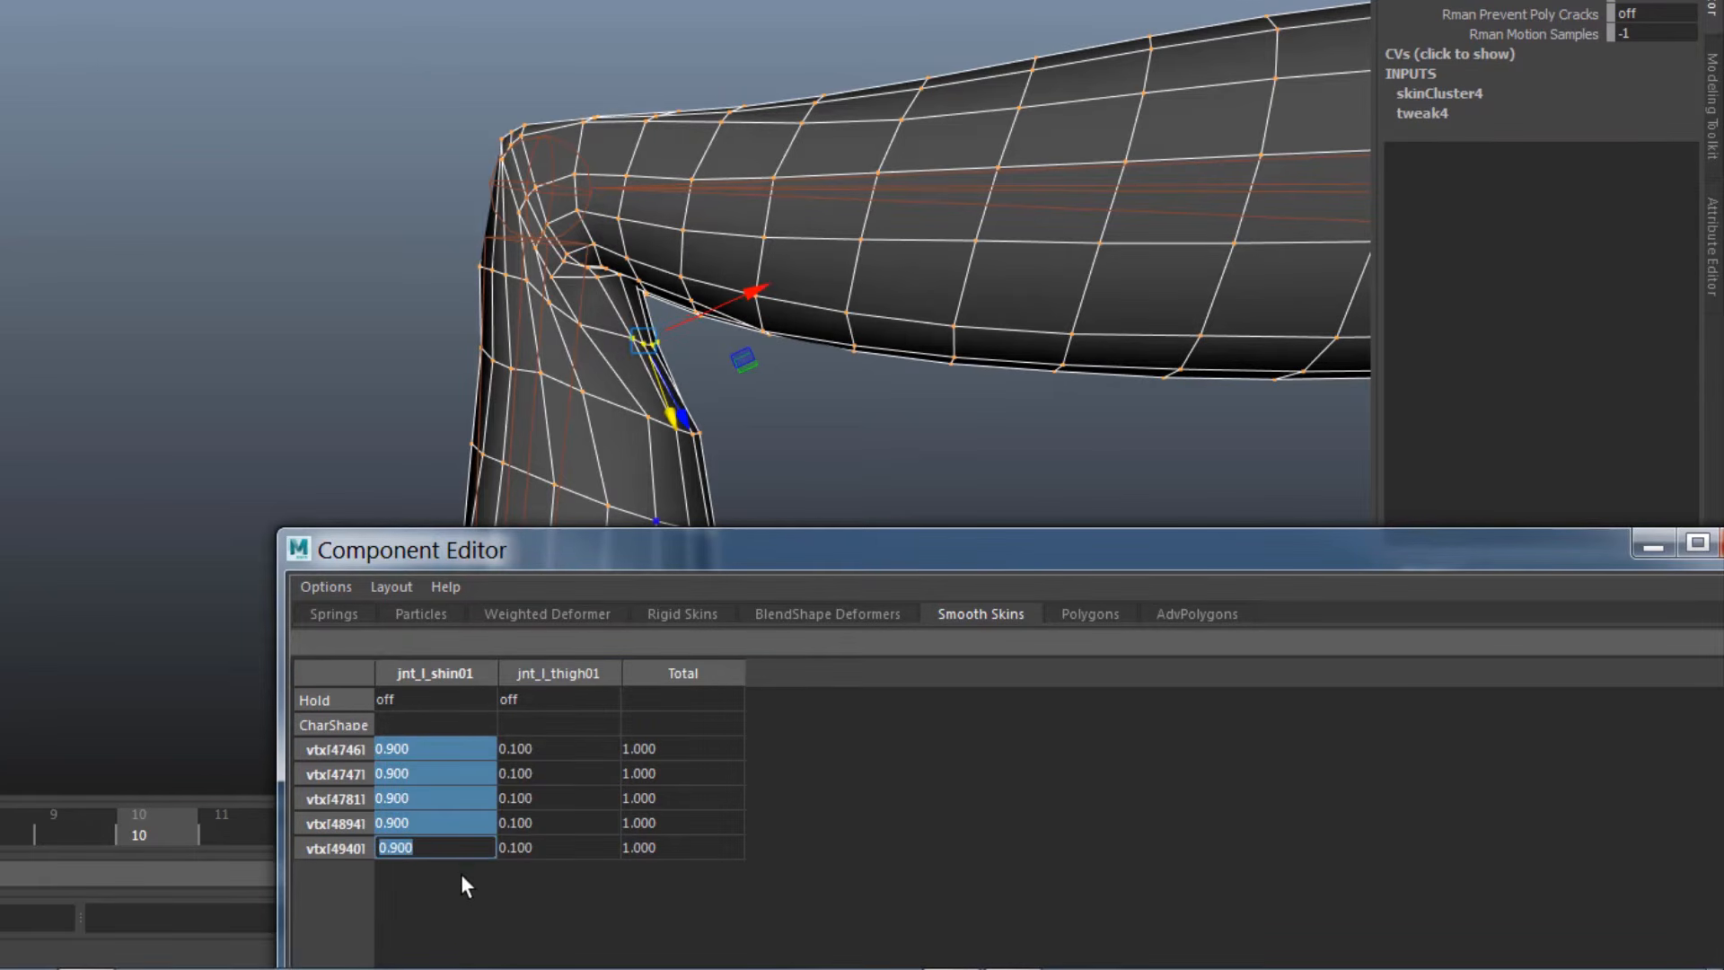
pyautogui.write('0.95')
pyautogui.press('Return')
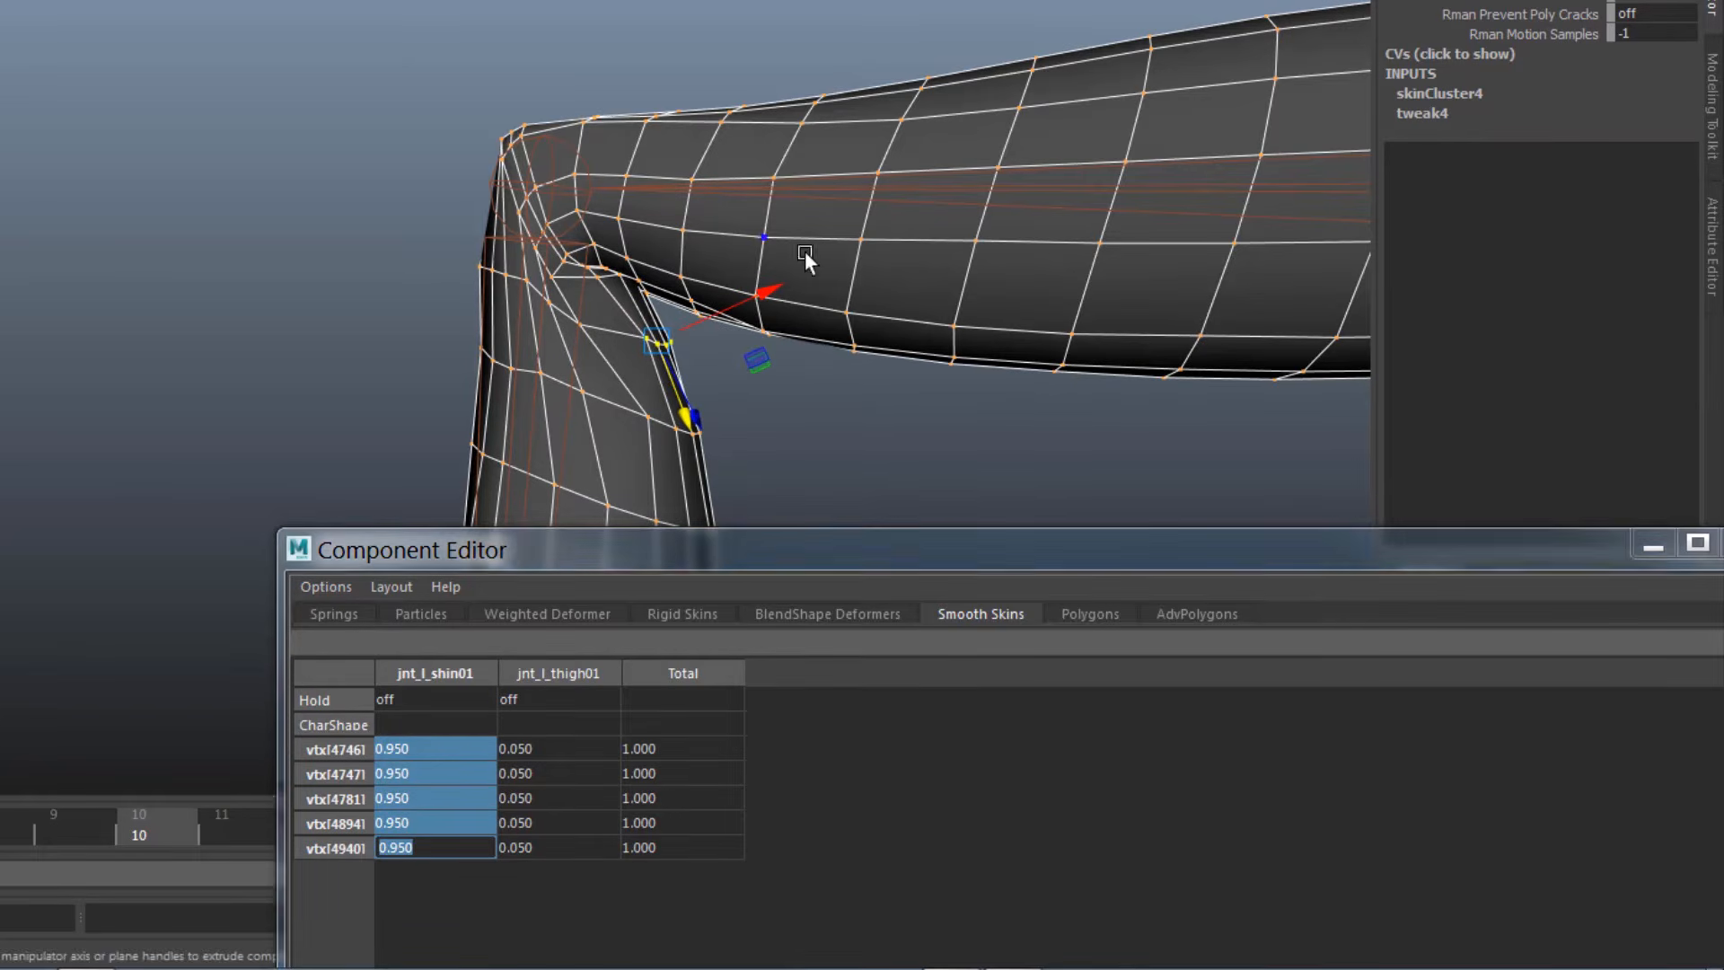
# Return to object mode, turn on smooth preview for the character mesh, and deselect it to check the knee
pyautogui.press('F8')
pyautogui.press('3')
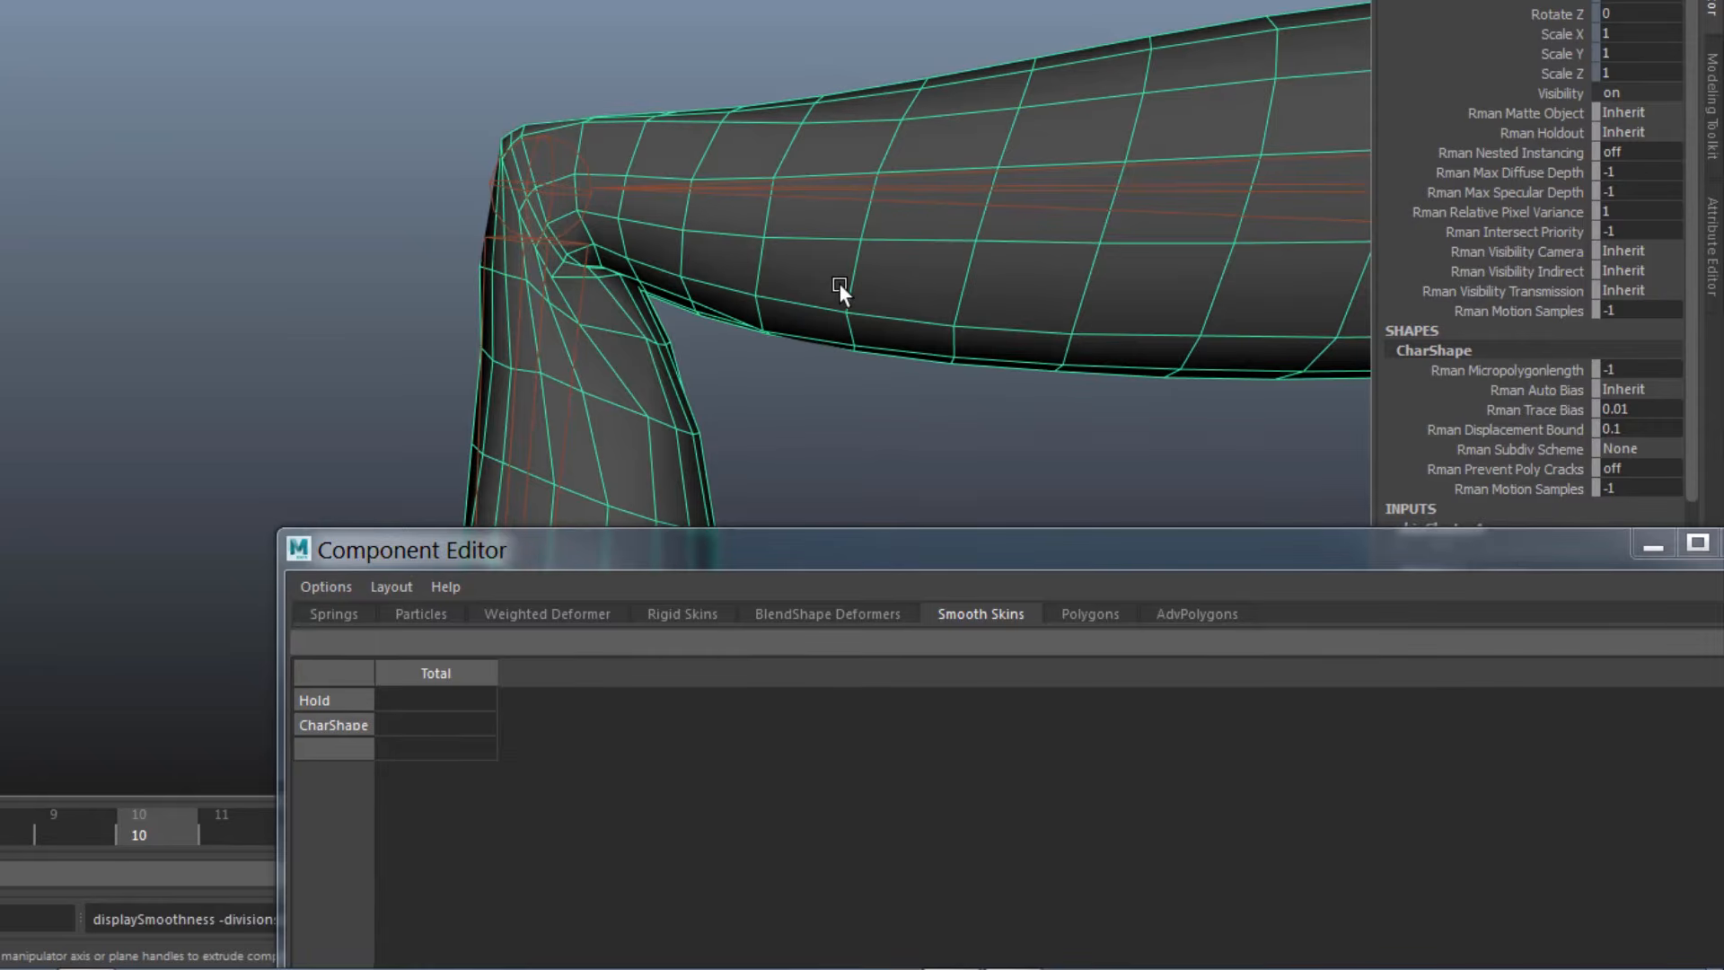
pyautogui.click(330, 323)
pyautogui.scroll(-4, 476, 460)
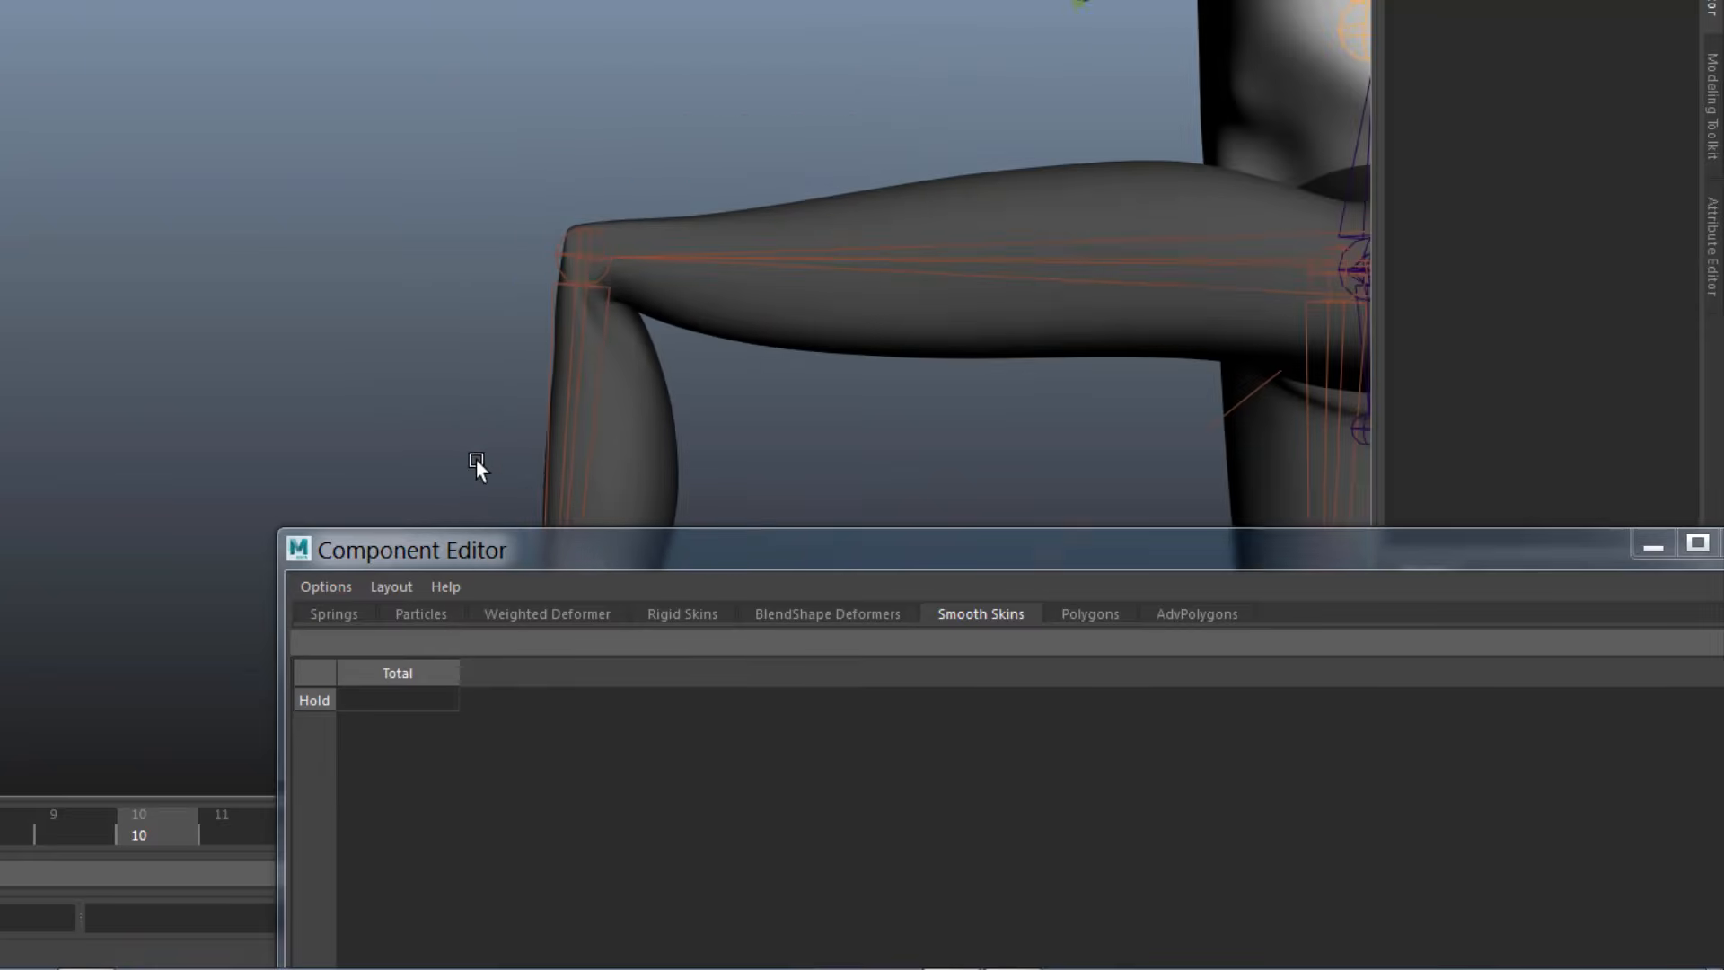
# Select the character mesh, turn off its smooth preview, and switch to vertex editing at the left knee
pyautogui.scroll(2, 476, 459)
pyautogui.scroll(2, 476, 458)
pyautogui.click(638, 433)
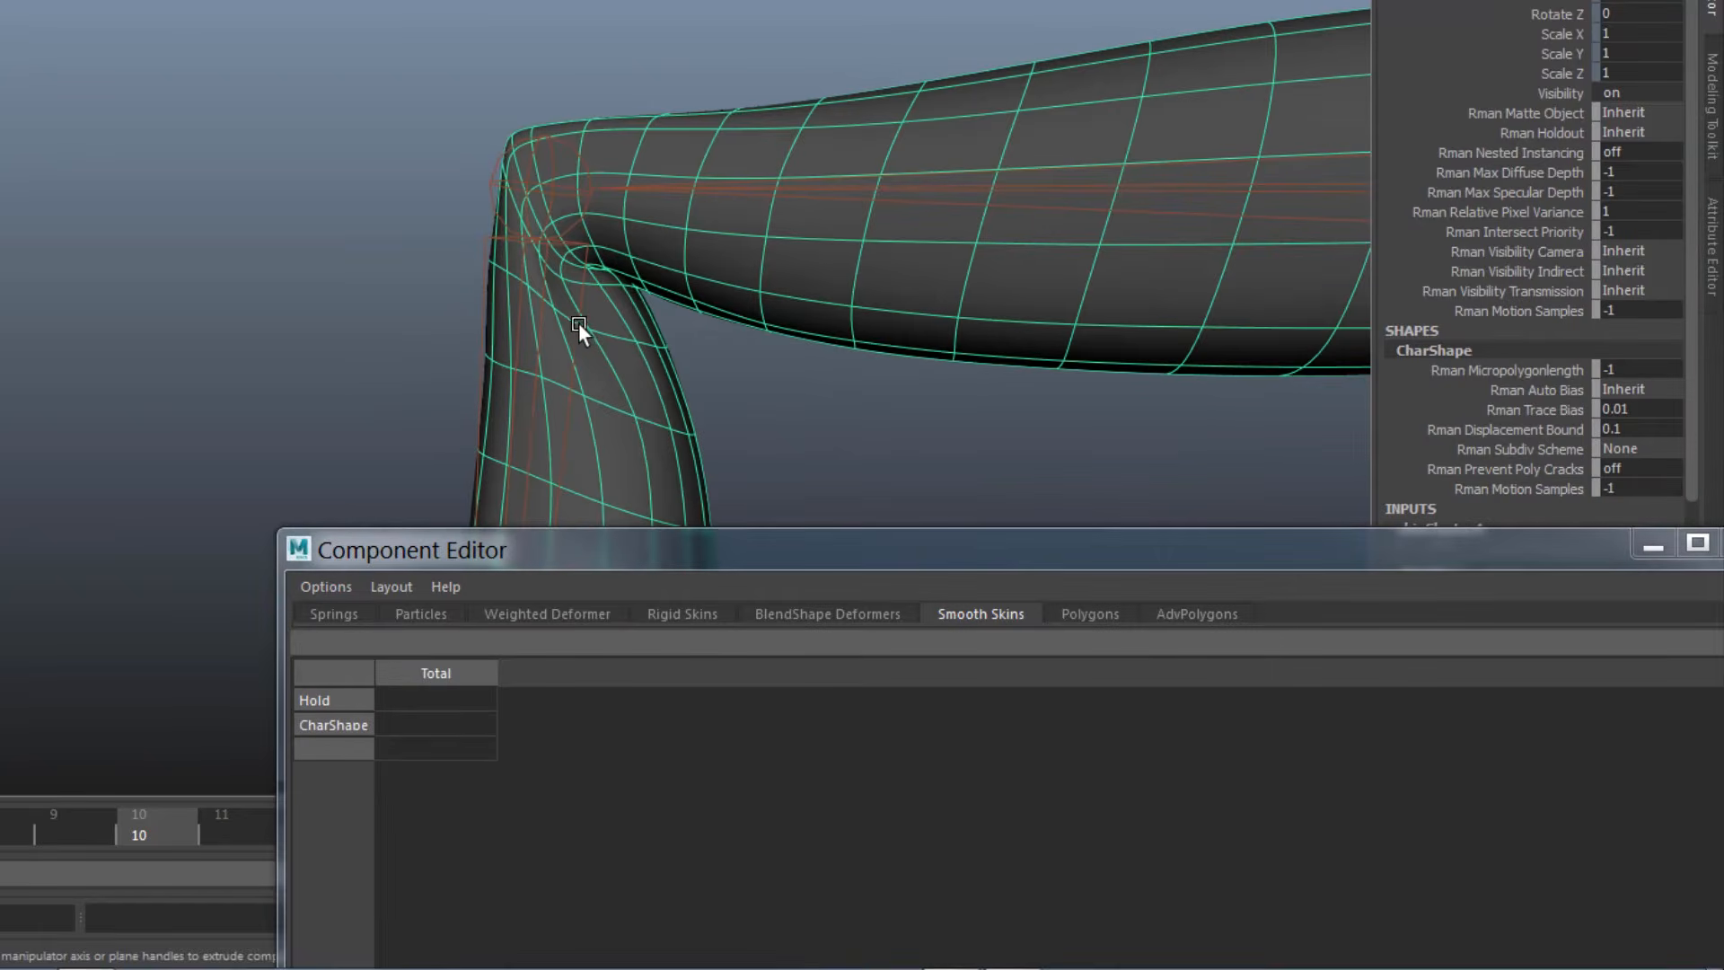
pyautogui.scroll(2, 769, 411)
pyautogui.press('1')
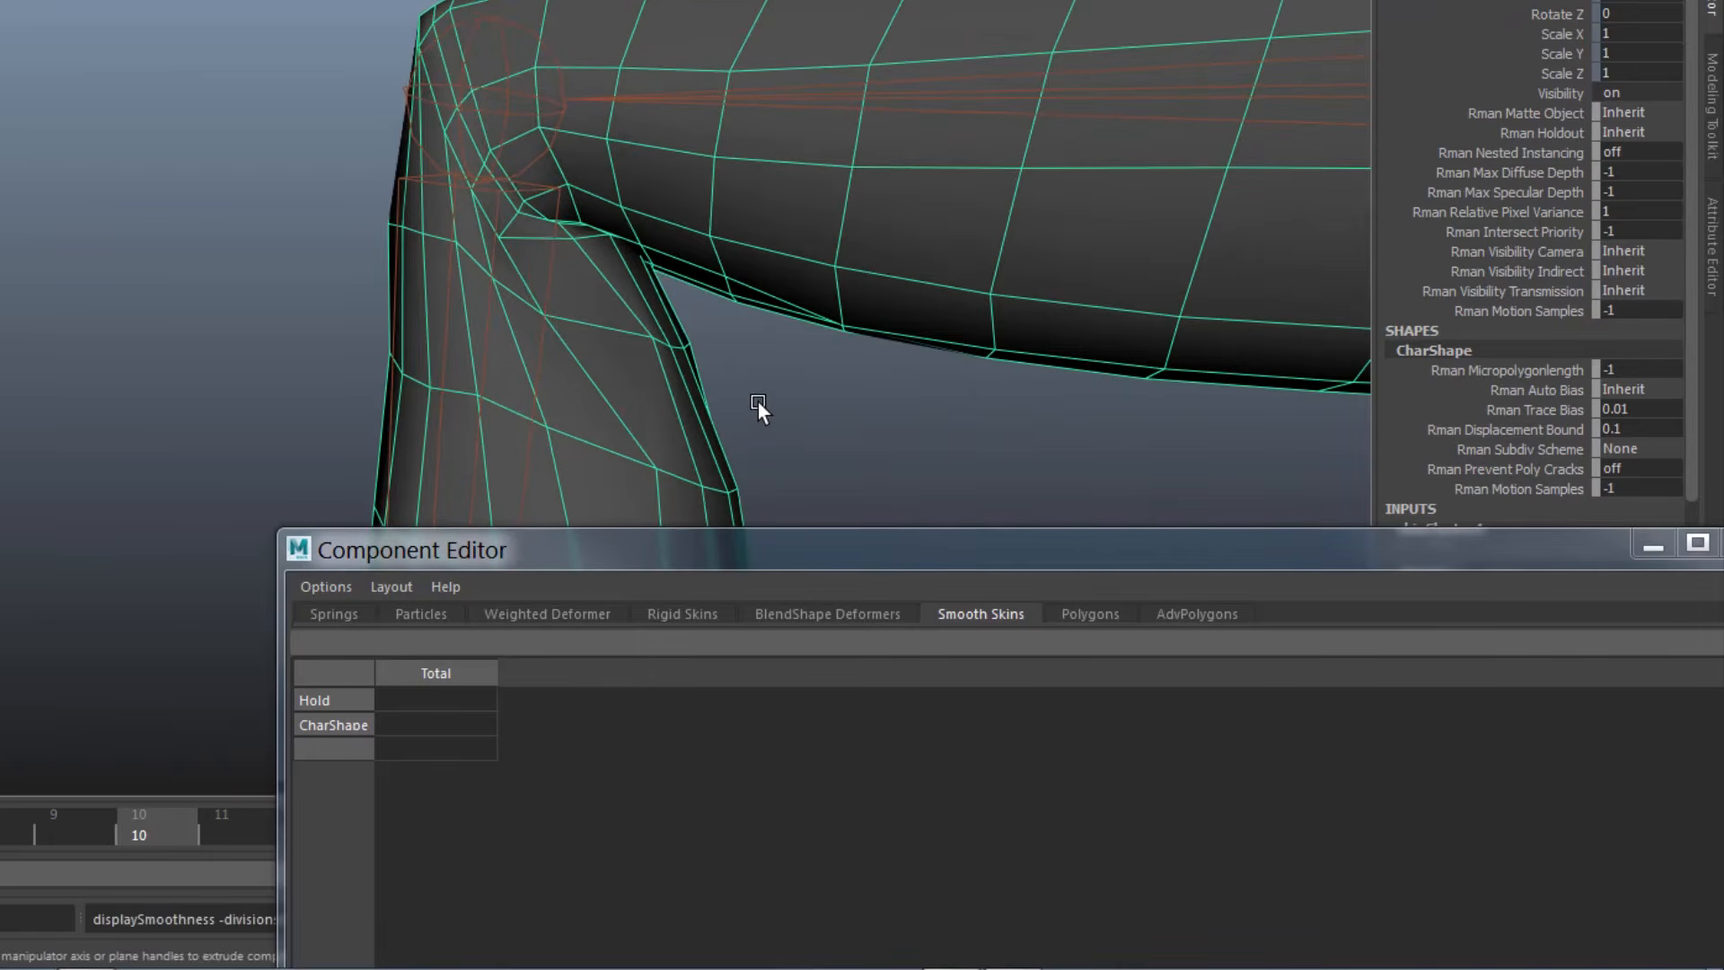
pyautogui.moveTo(524, 248); pyautogui.dragTo(413, 240, button='right')
# Select the vertex beside the knee crease and set its jnt_l_shin01 weight to 0.6 after trying 0.8
pyautogui.click(503, 235)
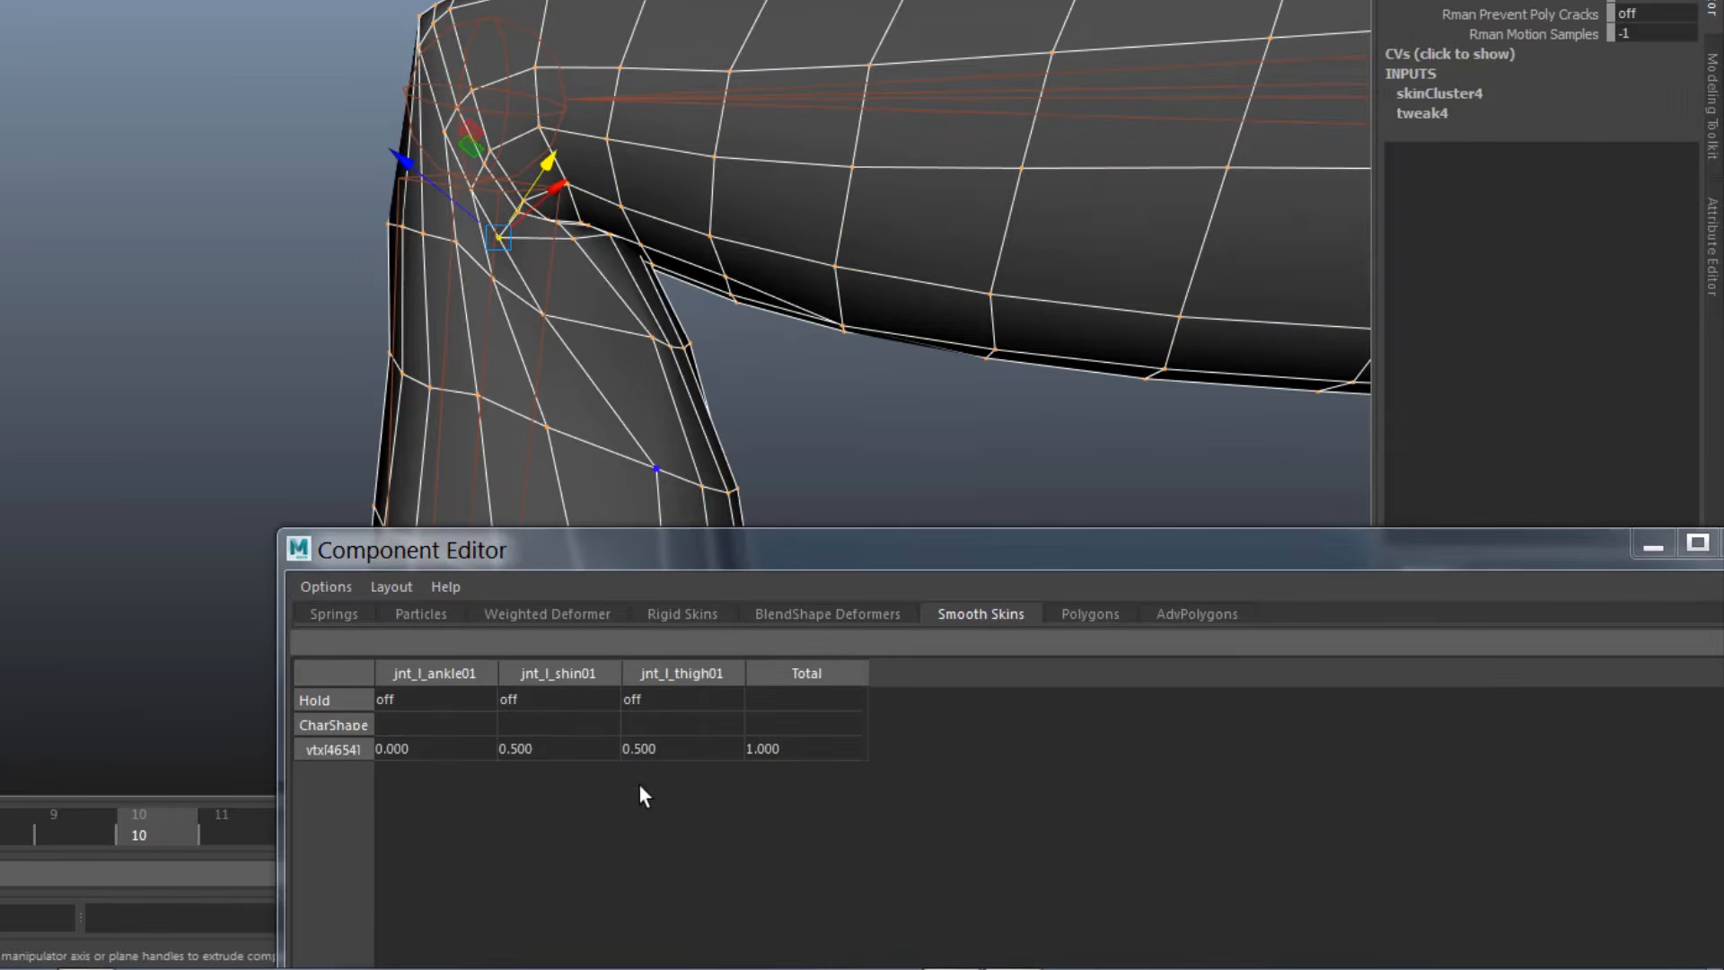
pyautogui.doubleClick(566, 749)
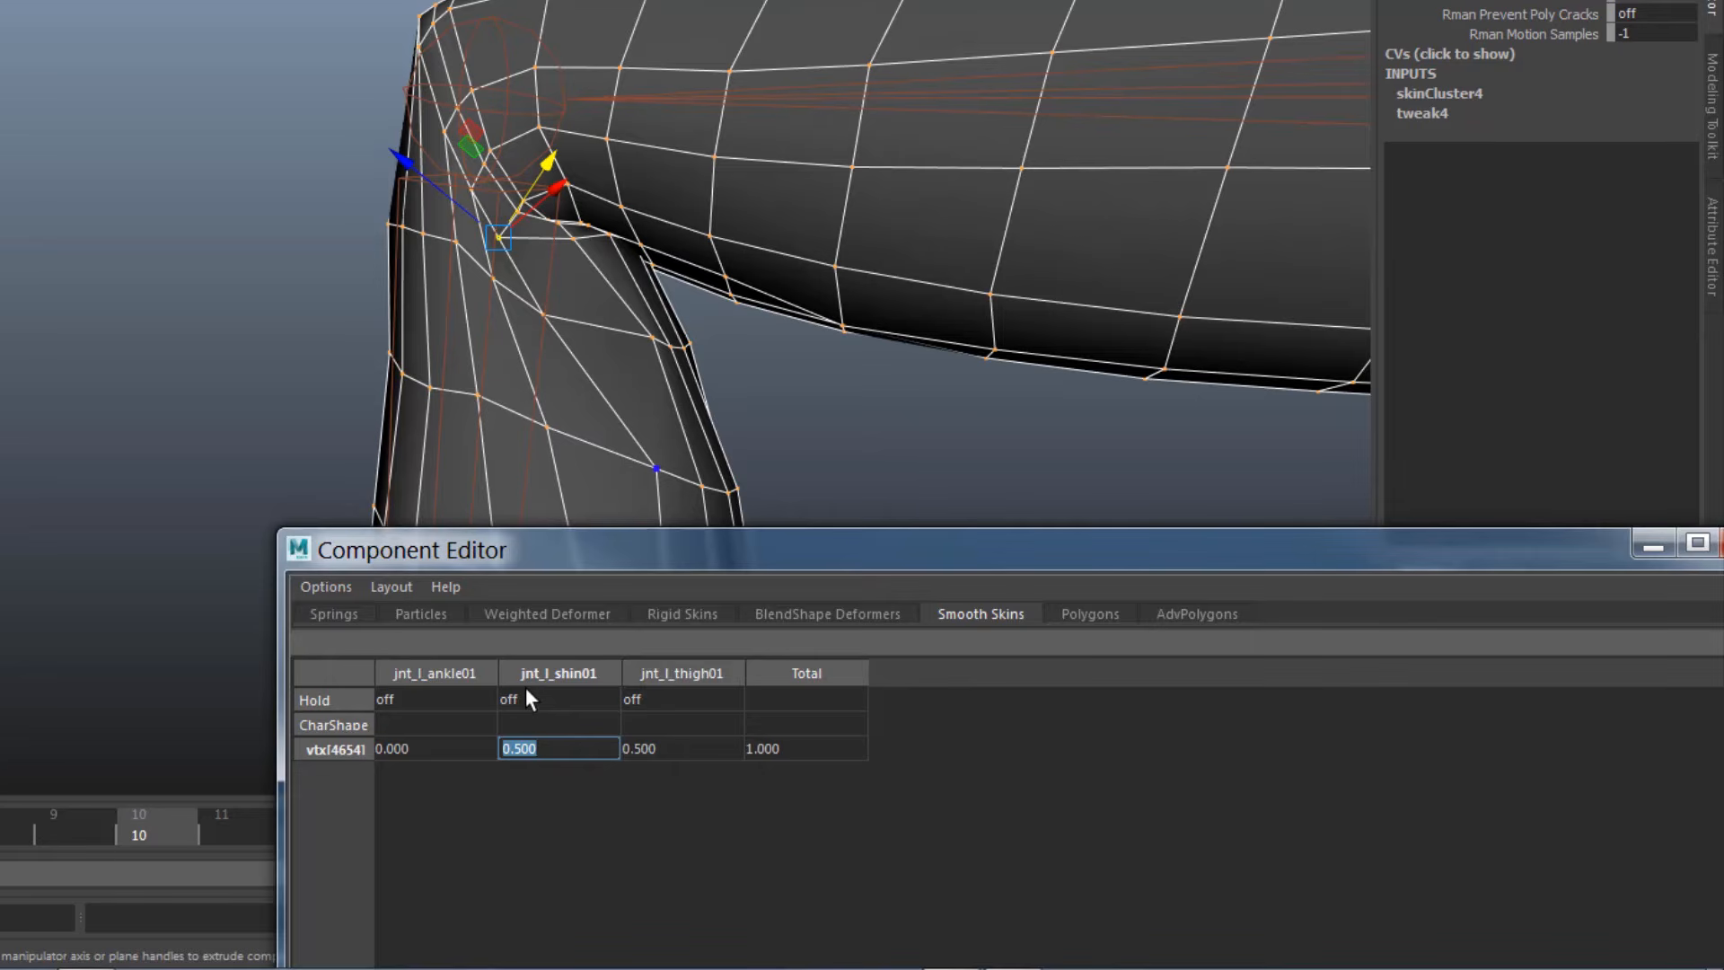
pyautogui.write('0.8')
pyautogui.press('Return')
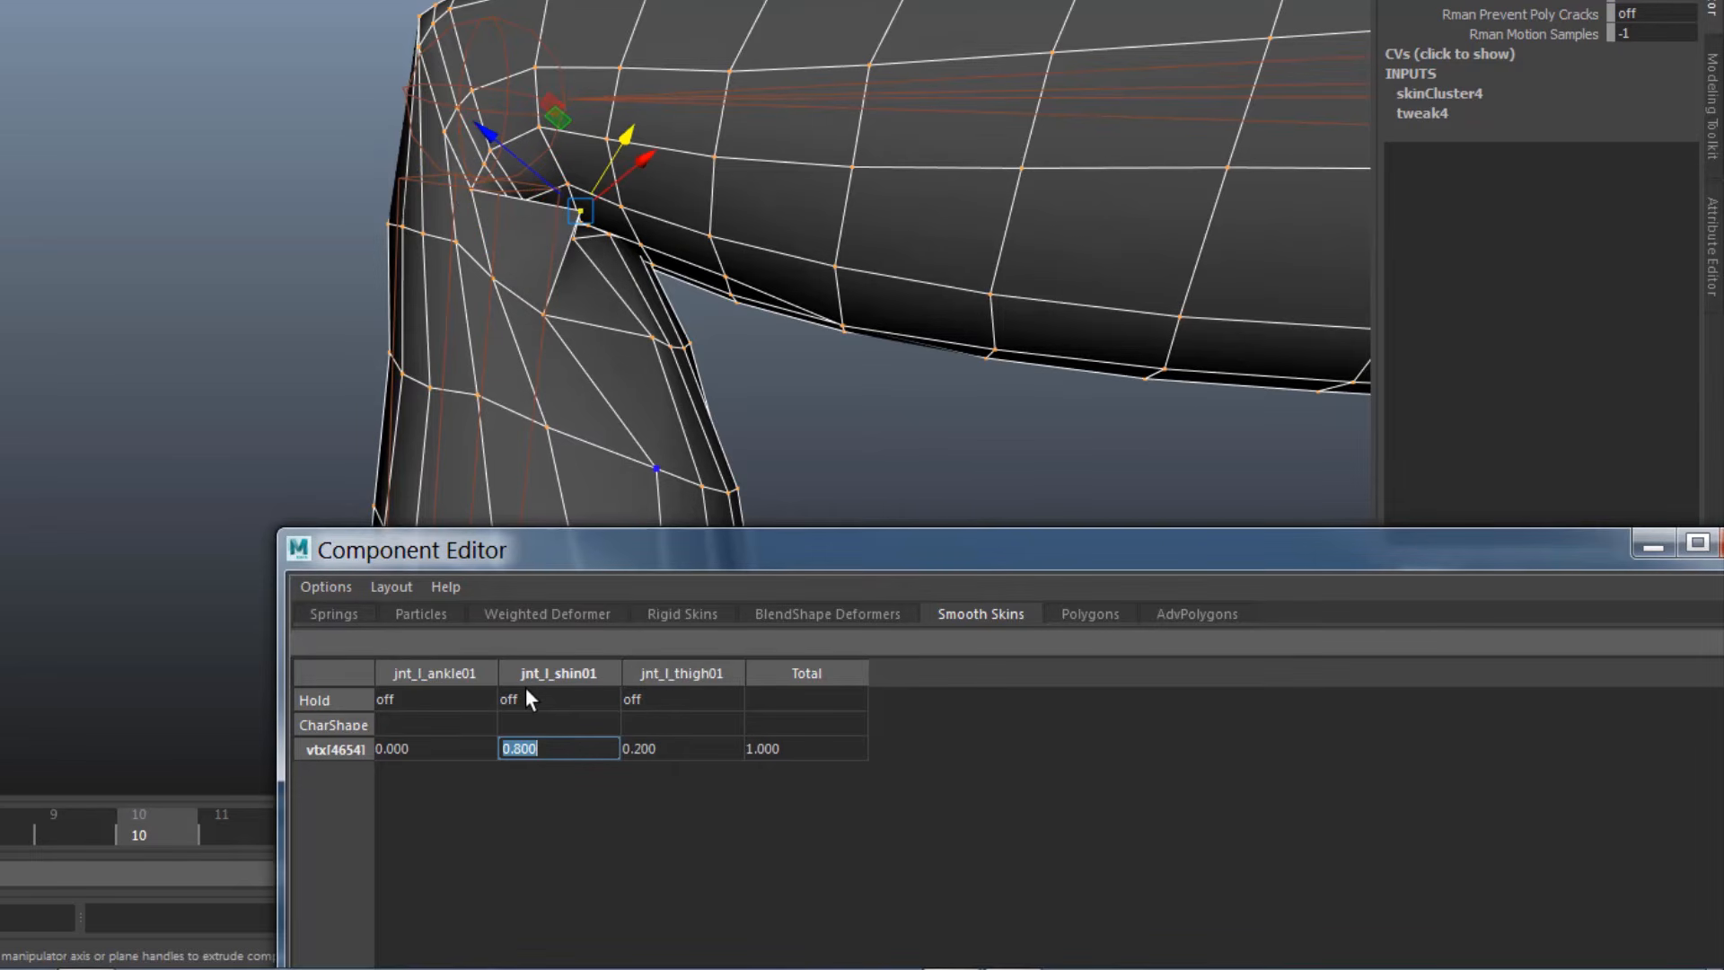
pyautogui.write('0.6')
pyautogui.press('Return')
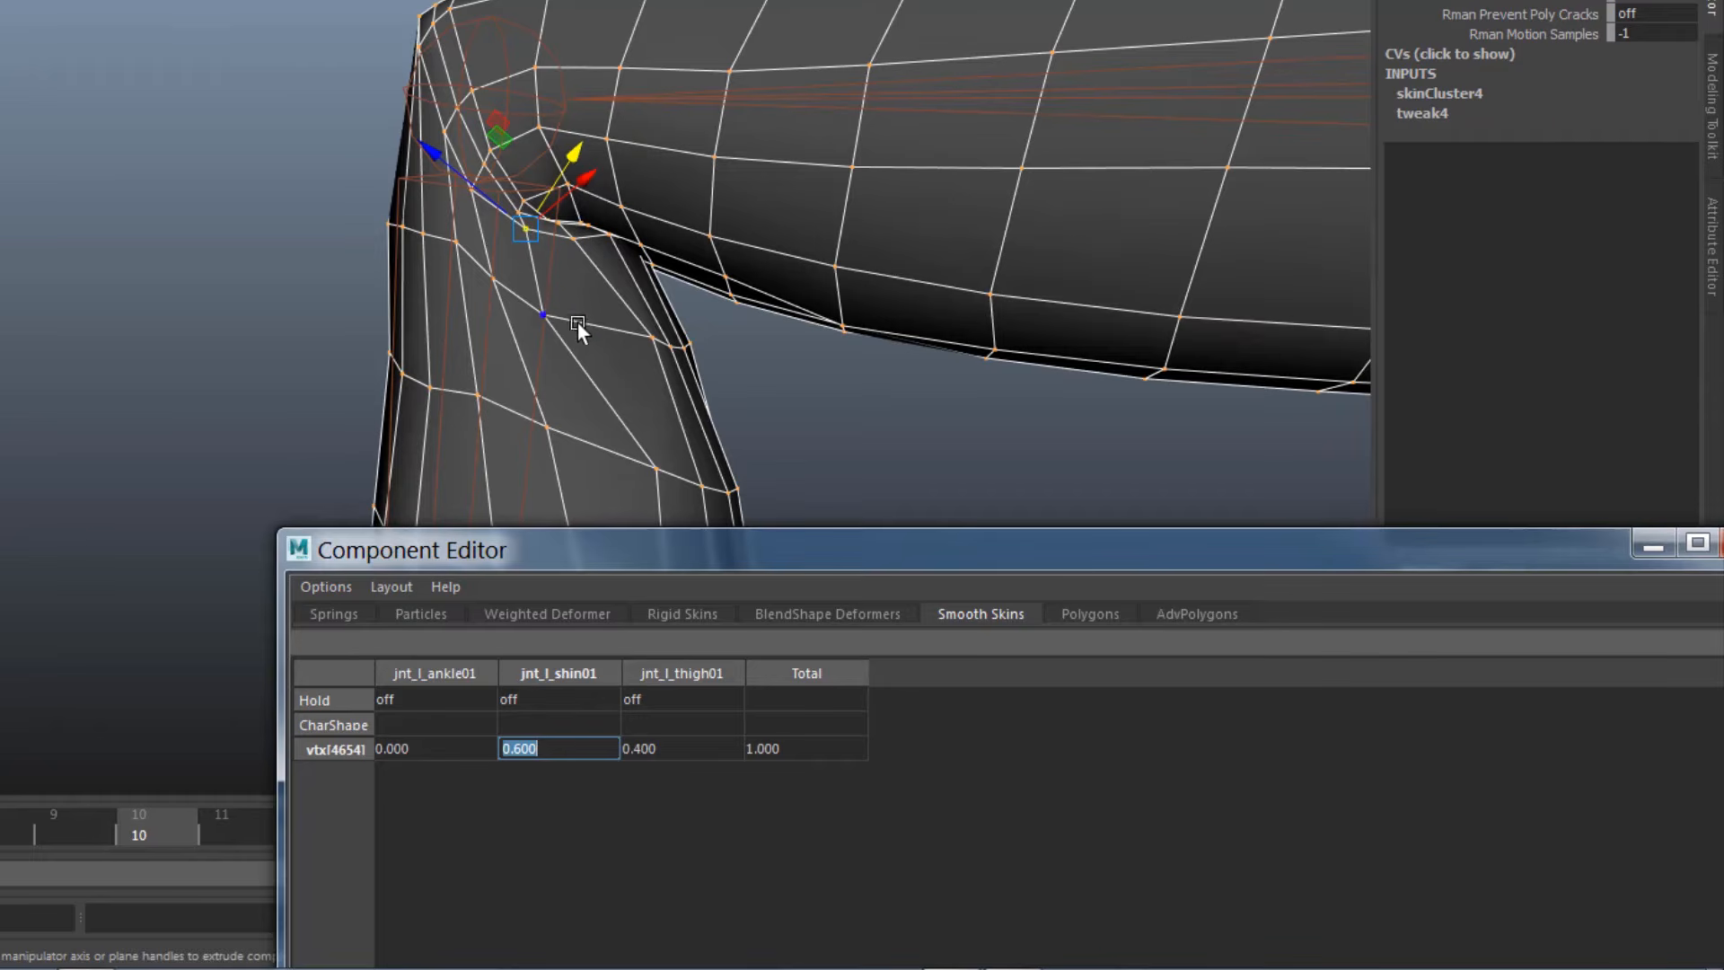
# Select the vertex on the shin just below the knee crease and set its jnt_l_shin01 weight to 0.8 after trying 0.6
pyautogui.click(541, 310)
pyautogui.click(553, 749)
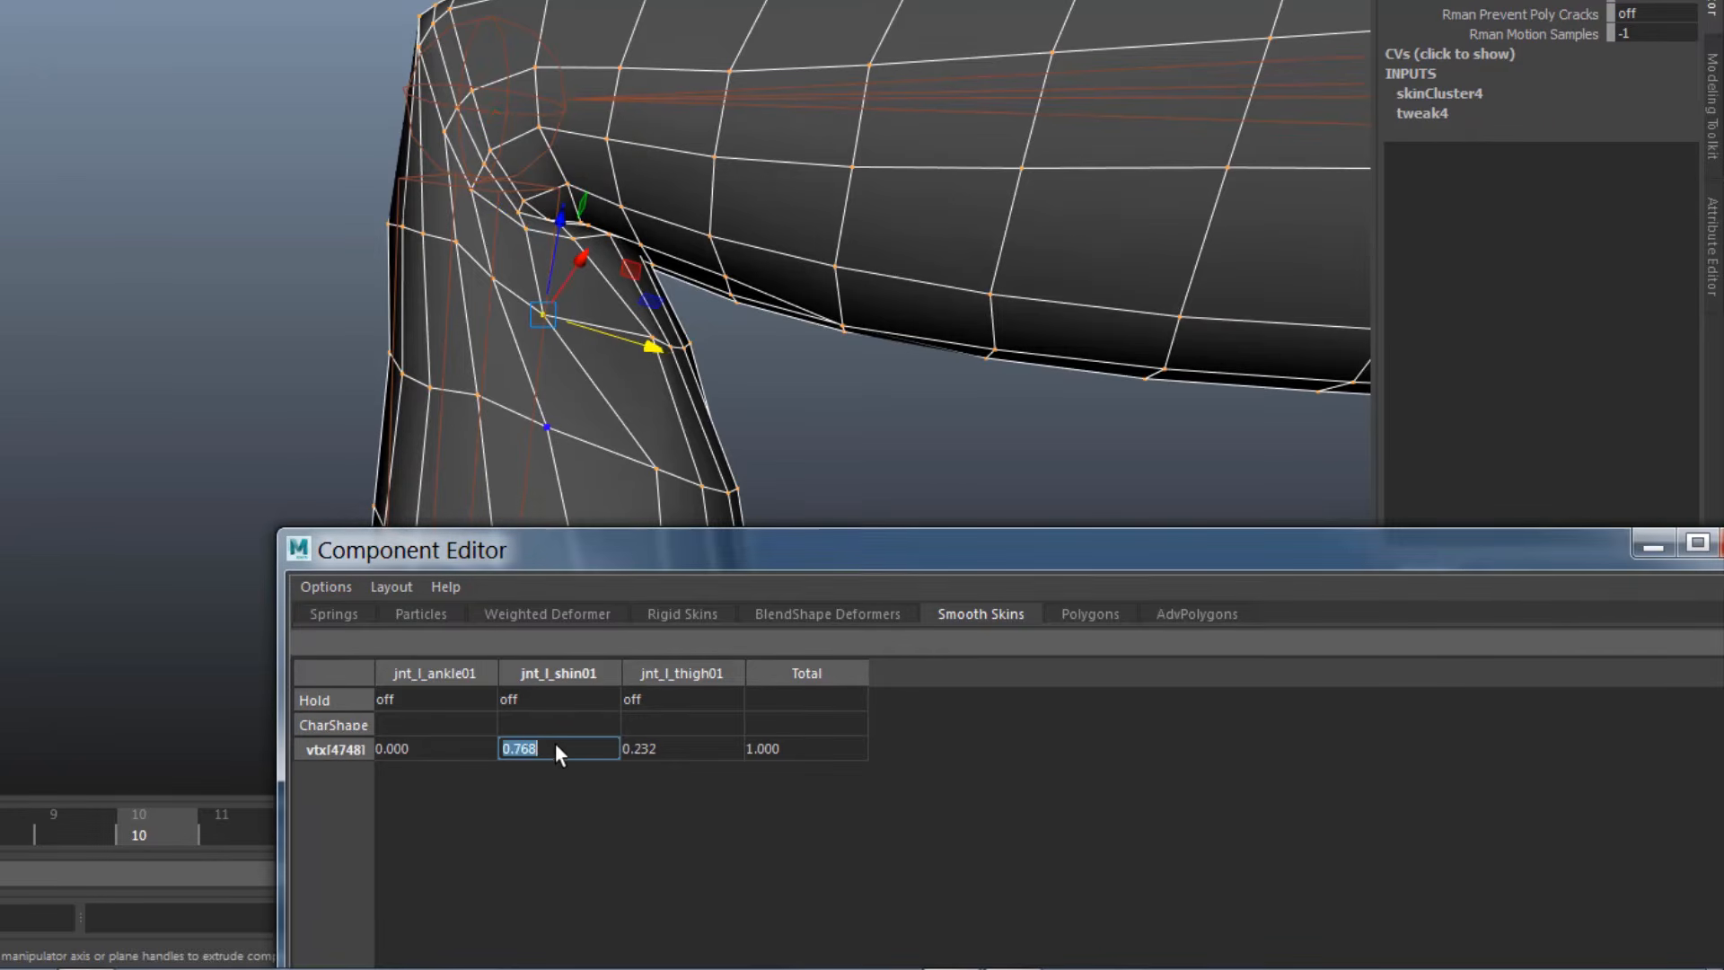
pyautogui.write('0.6')
pyautogui.press('Return')
pyautogui.write('0.8')
pyautogui.press('Return')
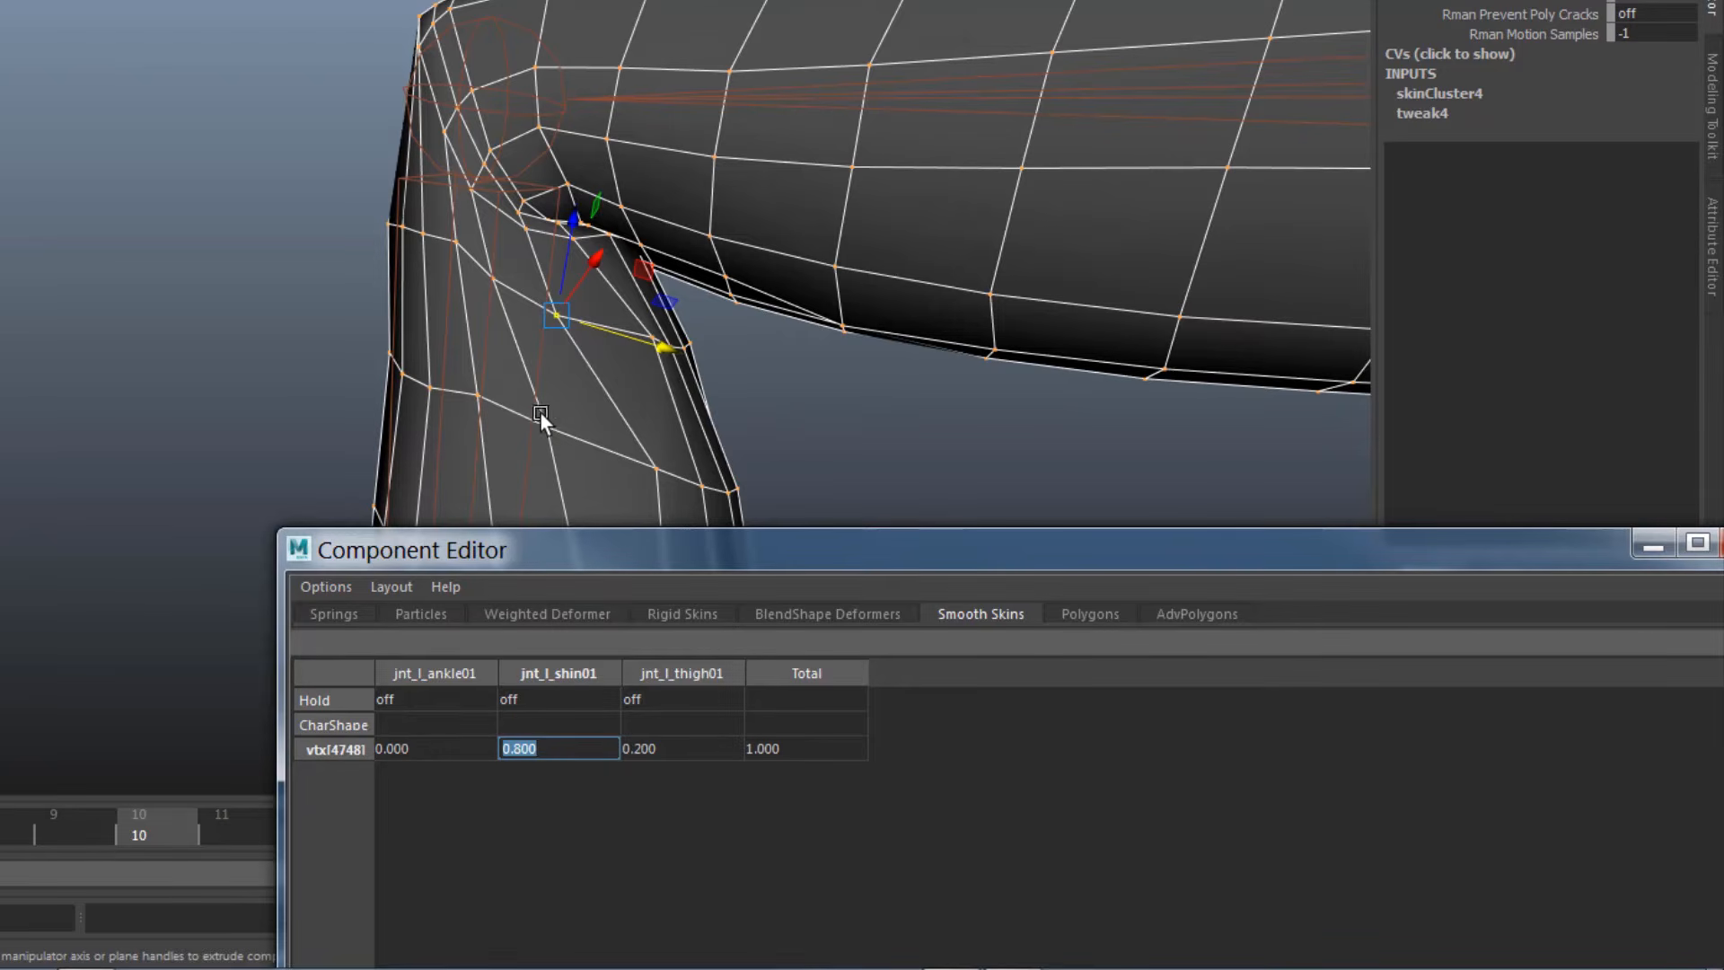
# On the opposite side of the knee, select the thigh's underside vertex beside the crease and set its jnt_l_thigh01 weight to 0.85
pyautogui.keyDown('alt'); pyautogui.moveTo(681, 433); pyautogui.dragTo(1085, 371); pyautogui.keyUp('alt')
pyautogui.click(643, 271)
pyautogui.keyDown('alt'); pyautogui.moveTo(402, 282); pyautogui.dragTo(338, 190); pyautogui.keyUp('alt')
pyautogui.click(464, 236)
pyautogui.keyDown('alt'); pyautogui.moveTo(469, 240); pyautogui.dragTo(296, 405); pyautogui.keyUp('alt')
pyautogui.click(607, 283)
pyautogui.click(558, 752)
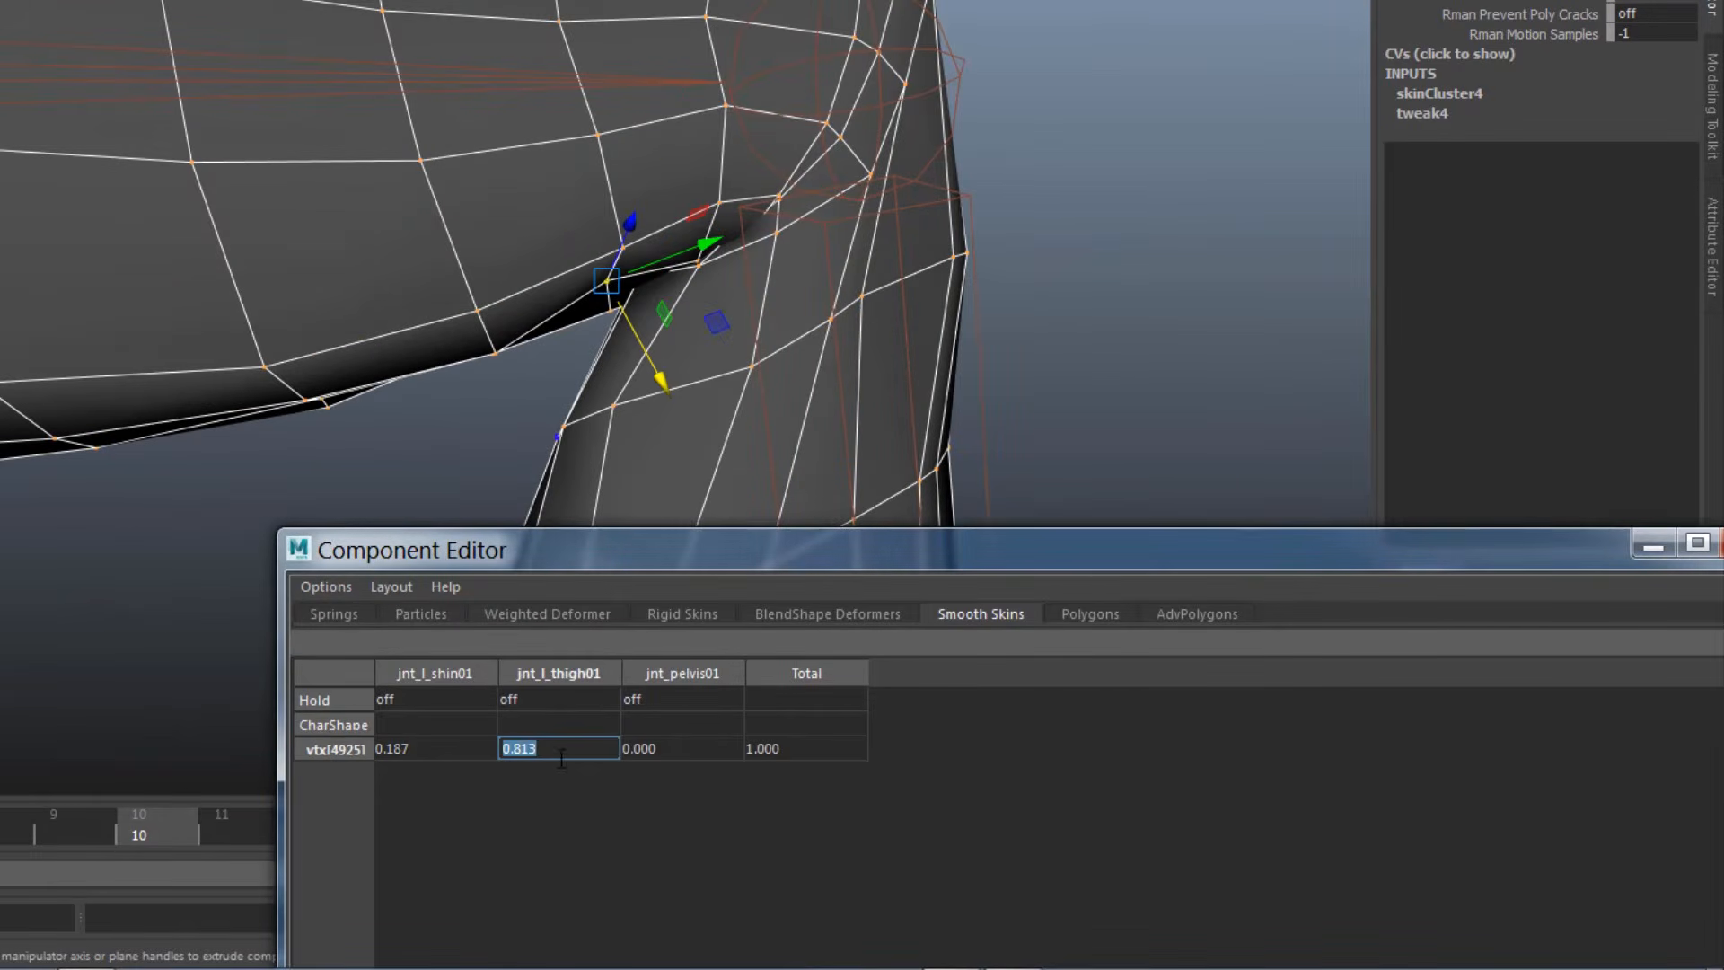
pyautogui.write('0.85')
pyautogui.press('Return')
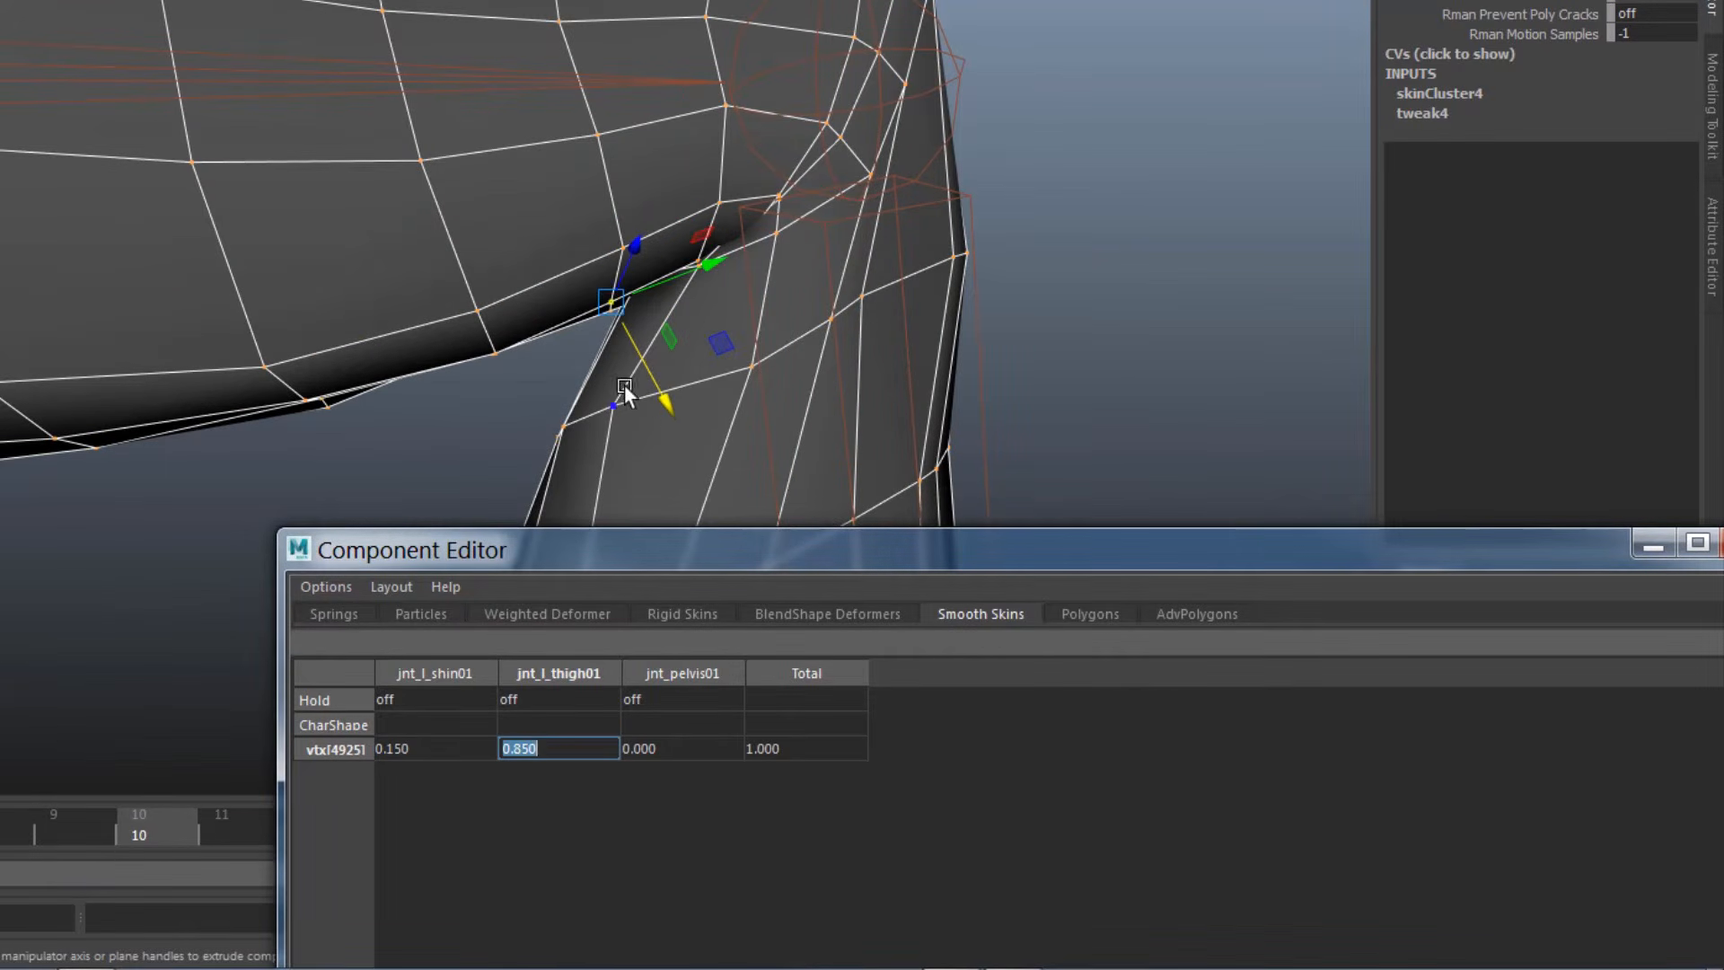
# Show the mesh in wireframe, select the crowded vertices inside the knee crease, and repeat Hammer Skin Weights on them
pyautogui.moveTo(689, 266); pyautogui.dragTo(613, 259, button='right')
pyautogui.press('4')
pyautogui.moveTo(649, 196); pyautogui.dragTo(784, 310)
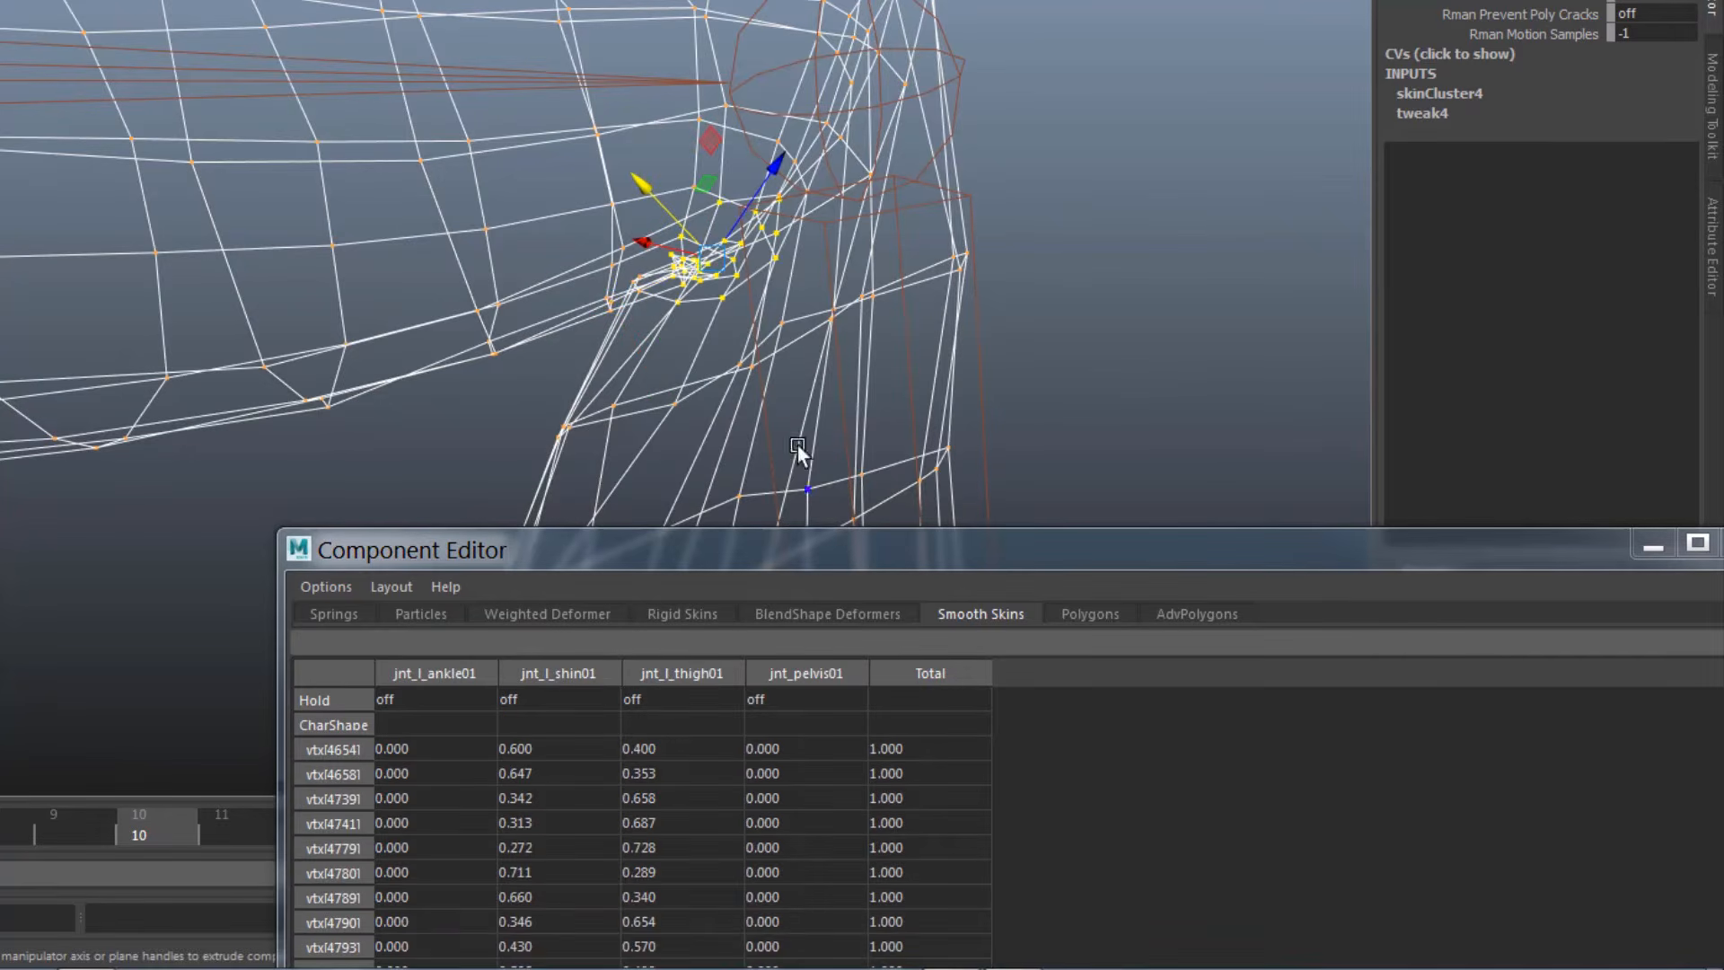
pyautogui.press('g')
# Select the small cluster of vertices at the upper back of the shin where it meets the knee crease
pyautogui.keyDown('alt'); pyautogui.moveTo(590, 468); pyautogui.dragTo(687, 404); pyautogui.keyUp('alt')
pyautogui.moveTo(622, 205); pyautogui.dragTo(668, 269)
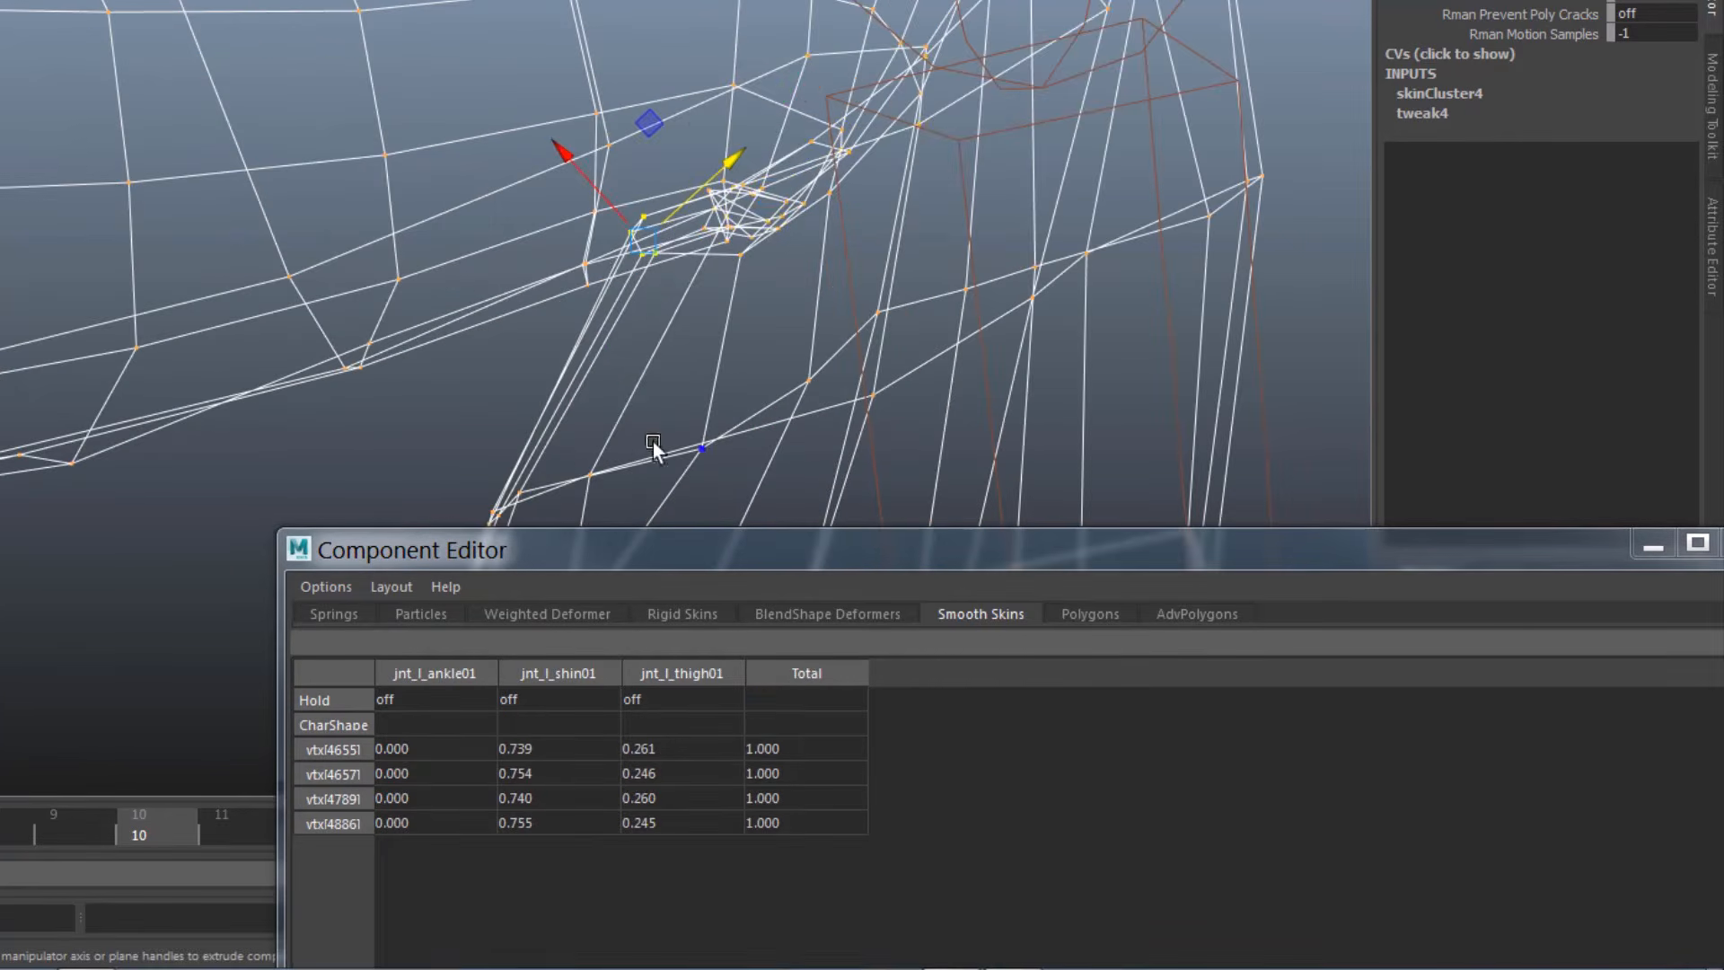
# Remove the jnt_l_ankle01 influence from the four selected vertices behind the knee by setting their weights to 0
pyautogui.keyDown('alt'); pyautogui.moveTo(654, 442); pyautogui.dragTo(530, 379); pyautogui.keyUp('alt')
pyautogui.keyDown('alt'); pyautogui.moveTo(530, 379); pyautogui.dragTo(510, 222, button='middle'); pyautogui.keyUp('alt')
pyautogui.moveTo(401, 749); pyautogui.dragTo(422, 826)
pyautogui.write('0')
pyautogui.press('Return')
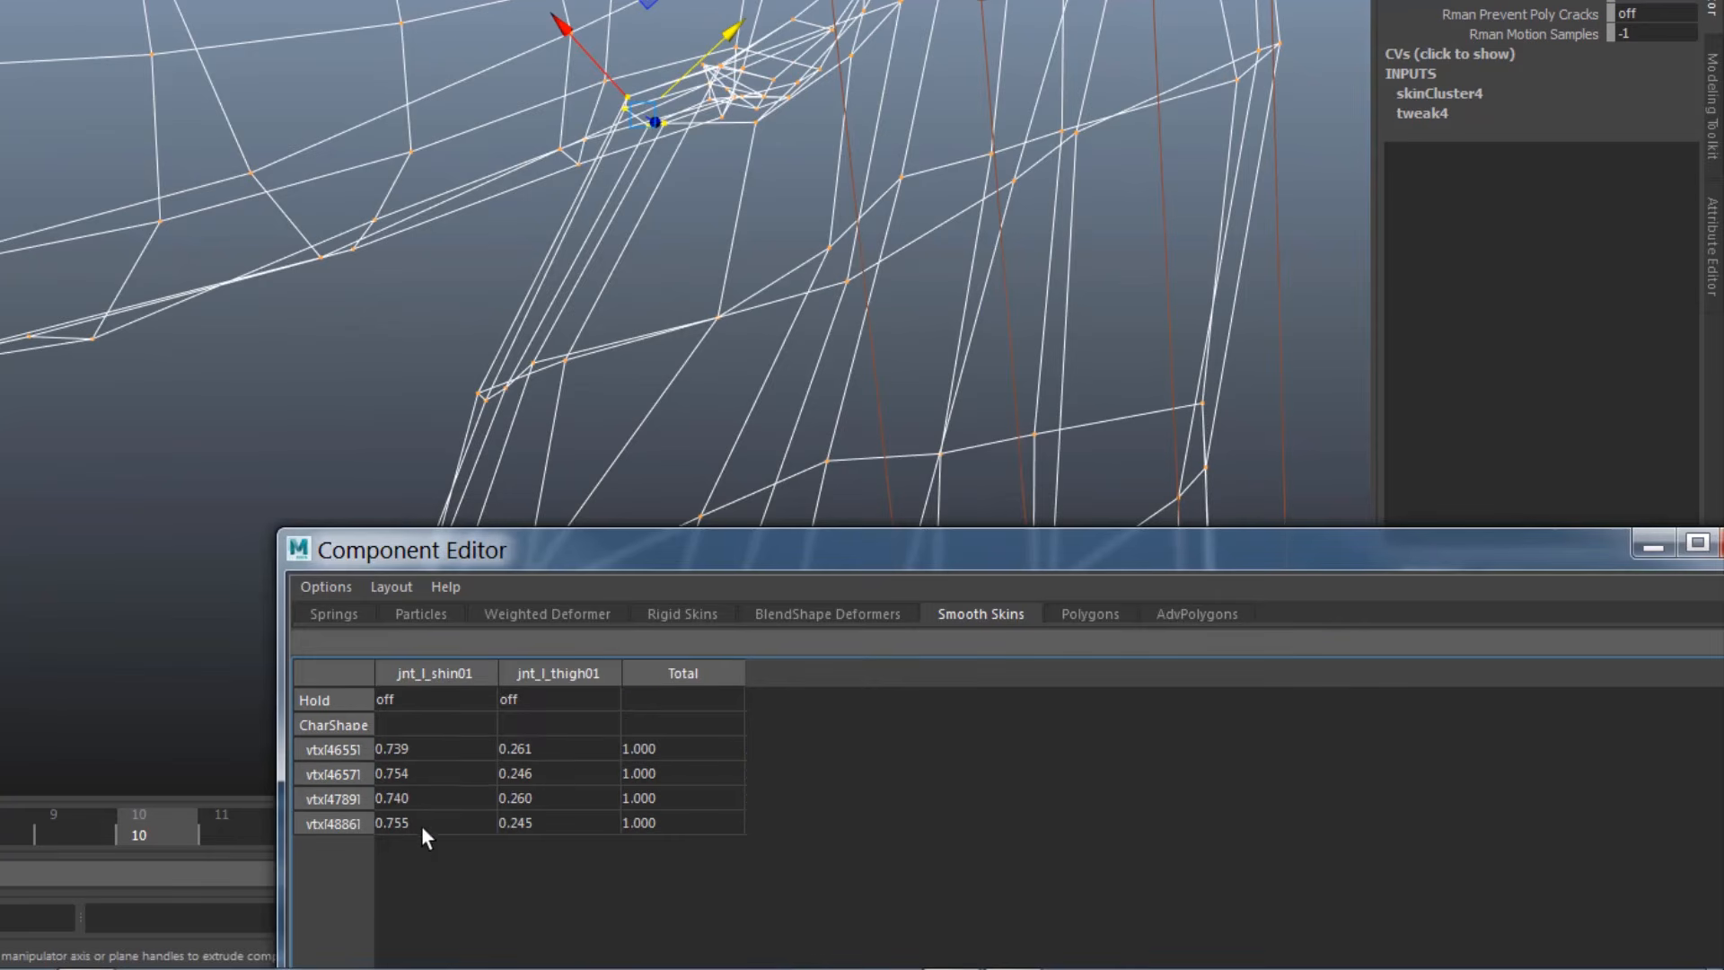
# Set the jnt_l_thigh01 weight of the same four vertices to 0.3
pyautogui.moveTo(554, 760); pyautogui.dragTo(549, 819)
pyautogui.write('0.3')
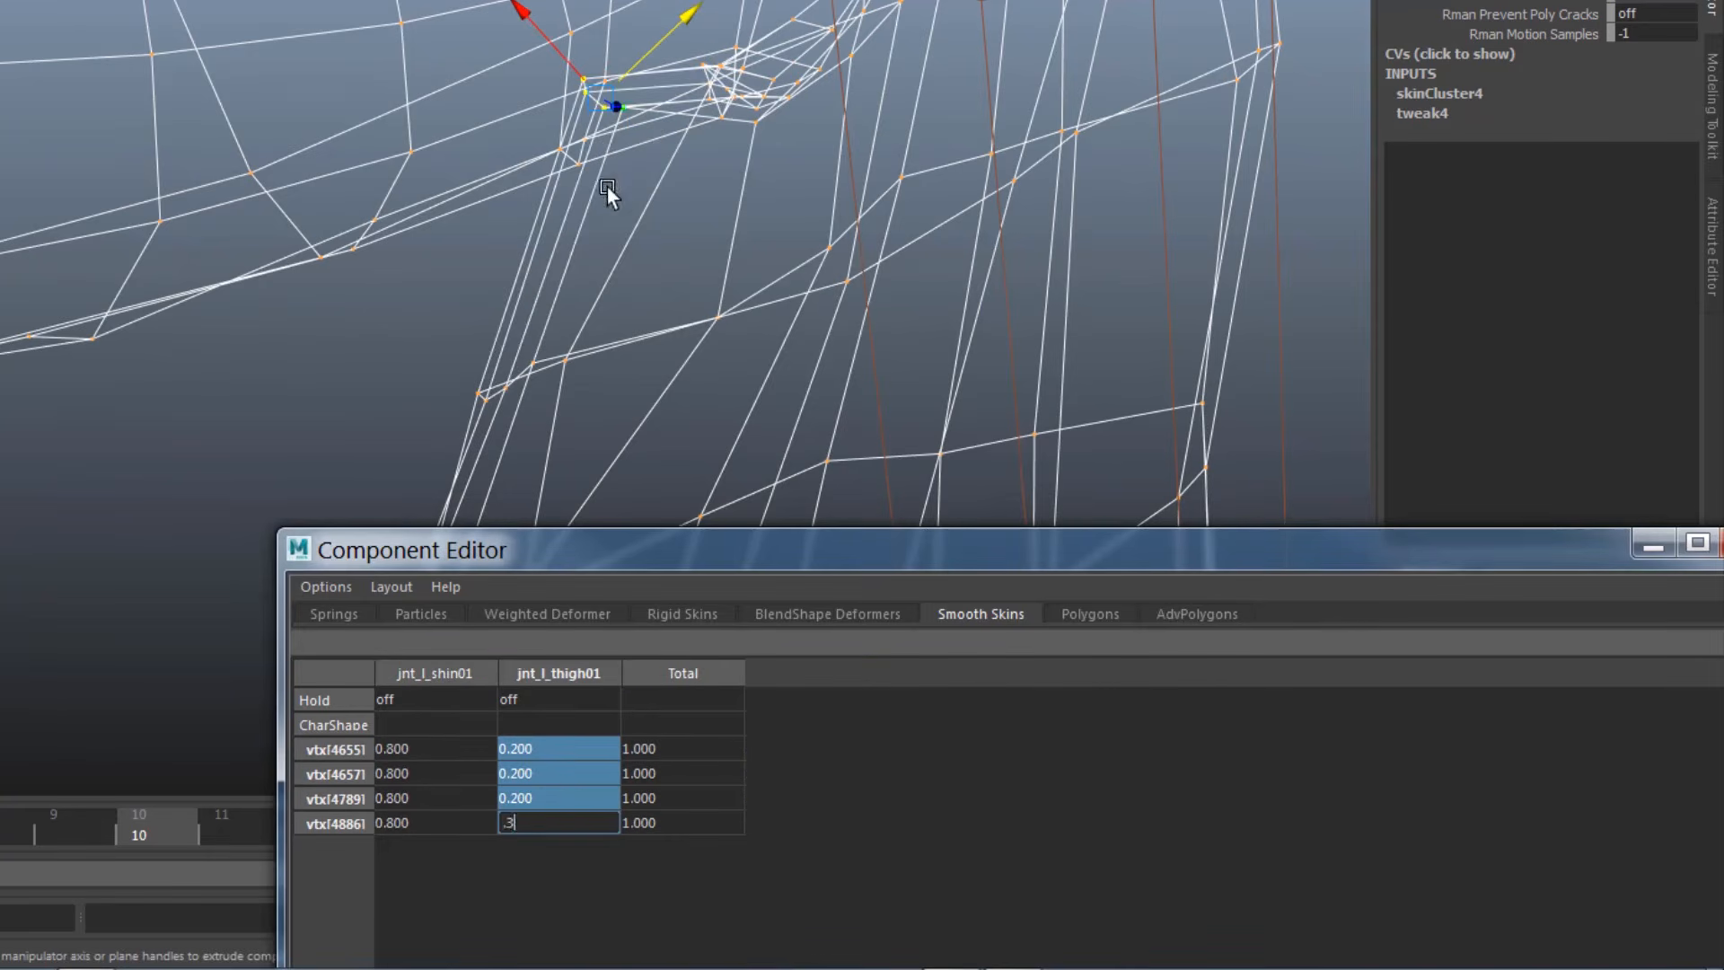
pyautogui.press('Return')
# Select the single vertex in the knee crease and set its jnt_pelvis01 weight to 0
pyautogui.click(703, 66)
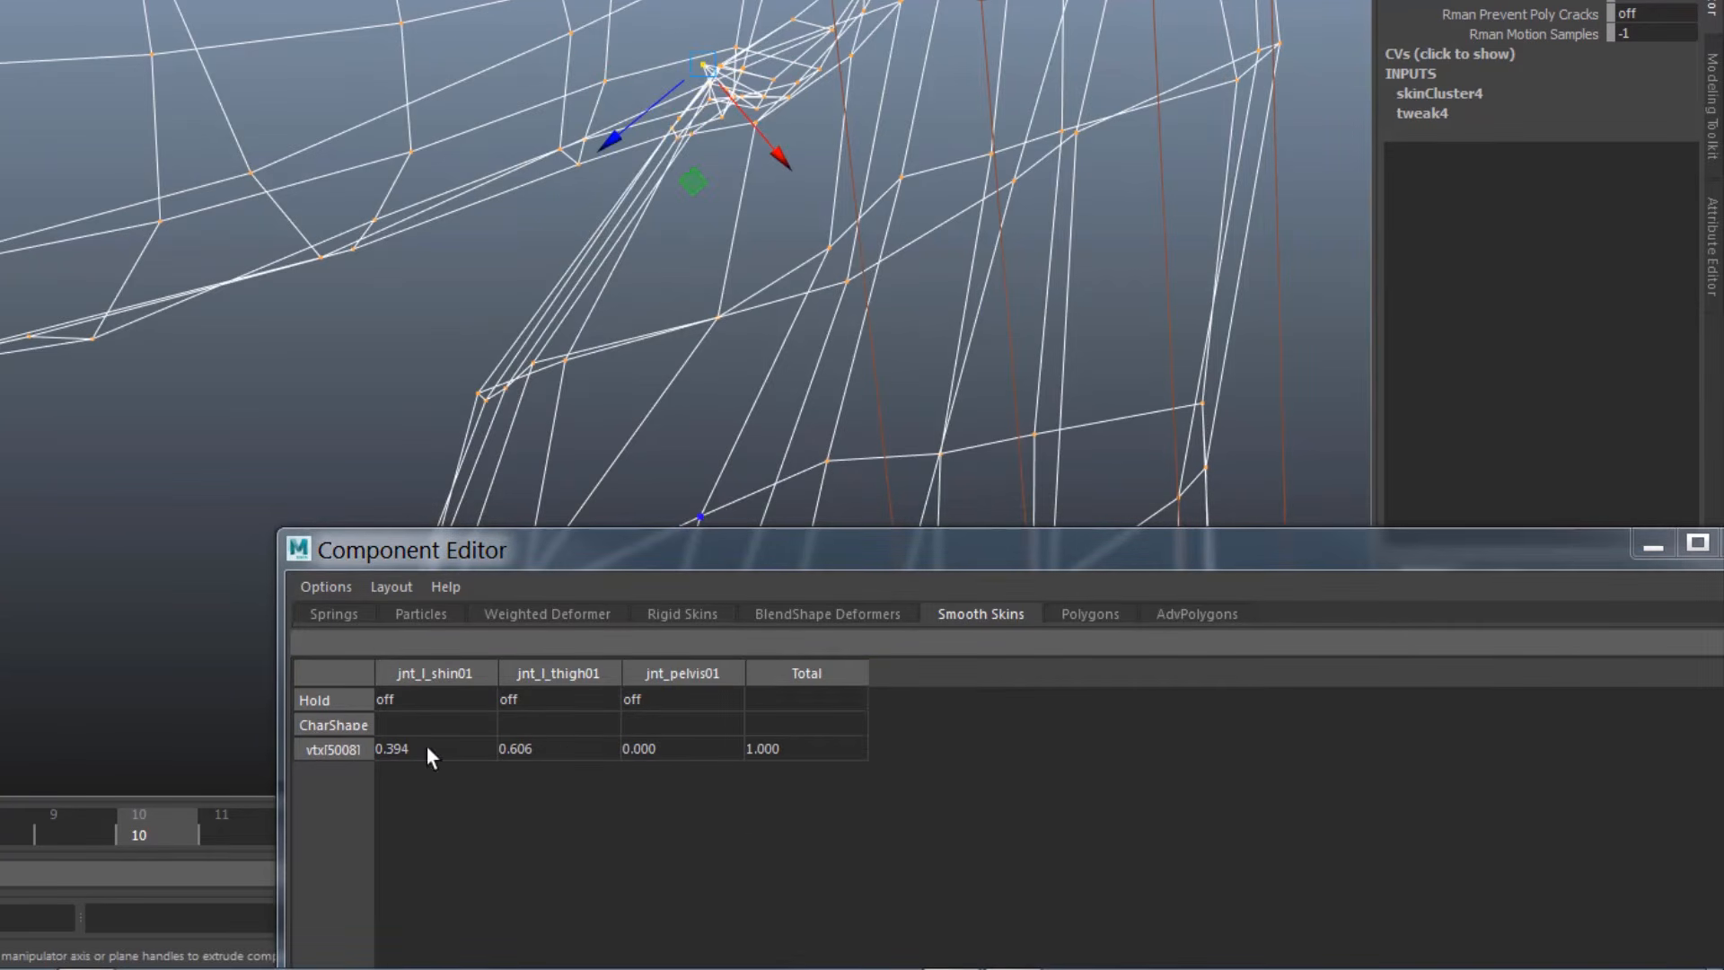
pyautogui.click(663, 753)
pyautogui.write('0')
pyautogui.press('Return')
# Adjust the crease vertex's jnt_l_thigh01 weight, trying 0.5, 0.7, 0.8 and 0.6 before settling on 0.65
pyautogui.click(553, 749)
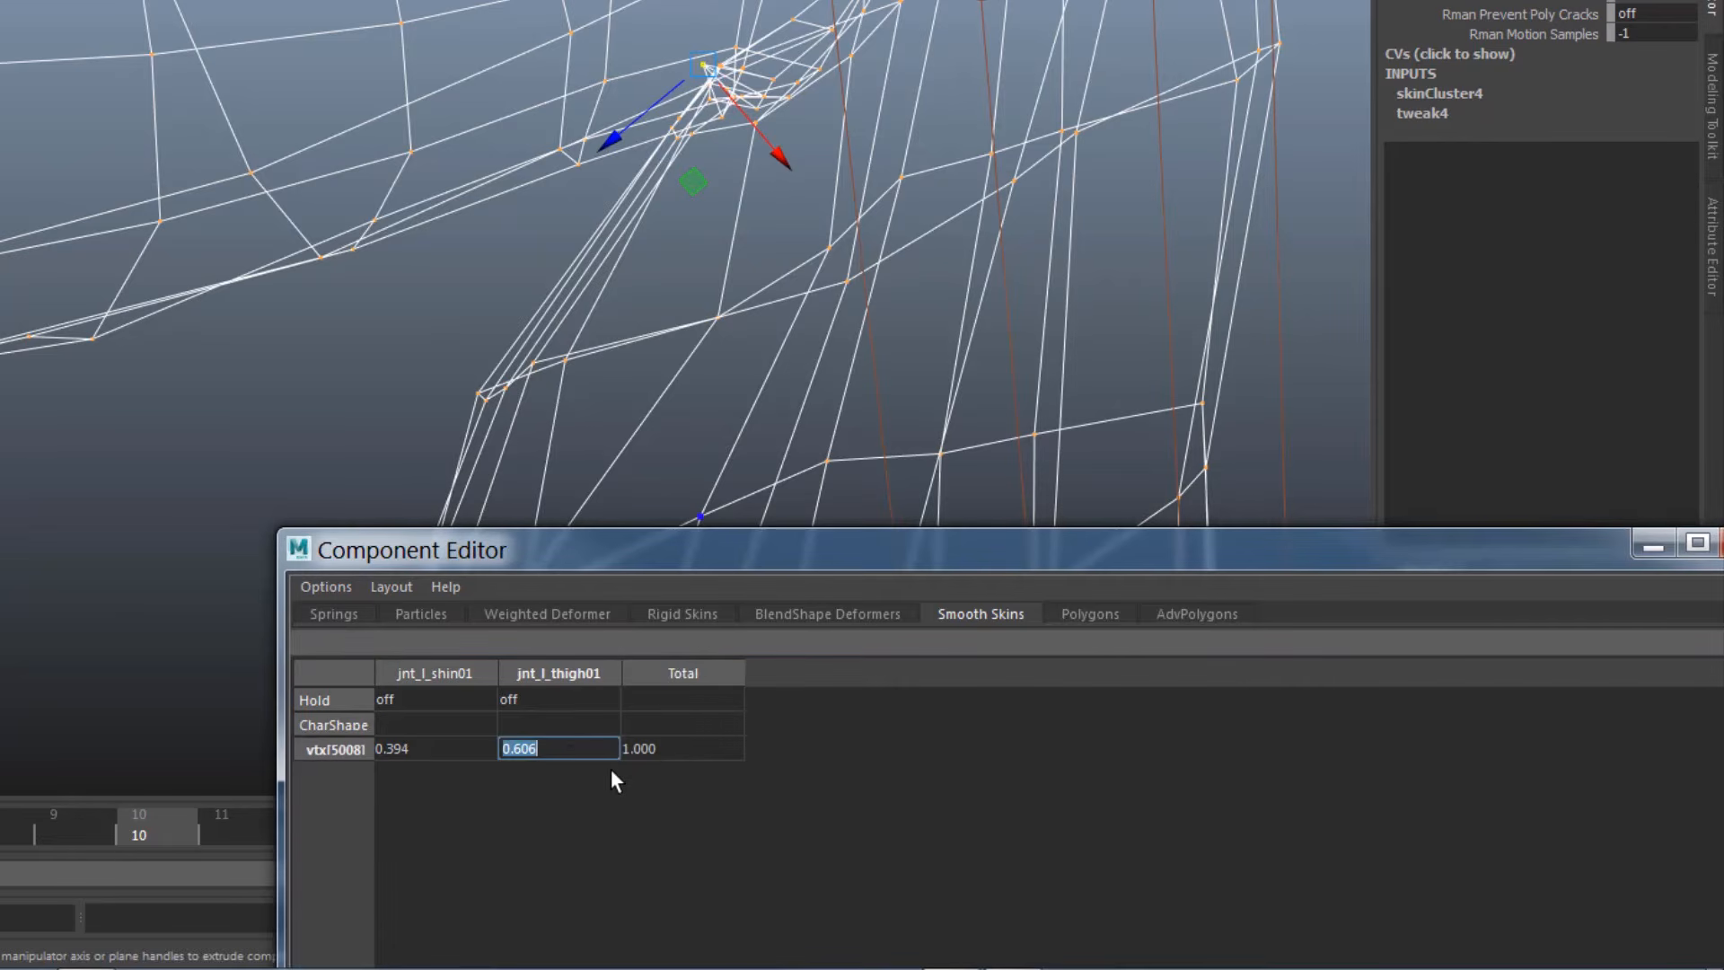
pyautogui.write('0.5')
pyautogui.press('Return')
pyautogui.write('.7')
pyautogui.press('Return')
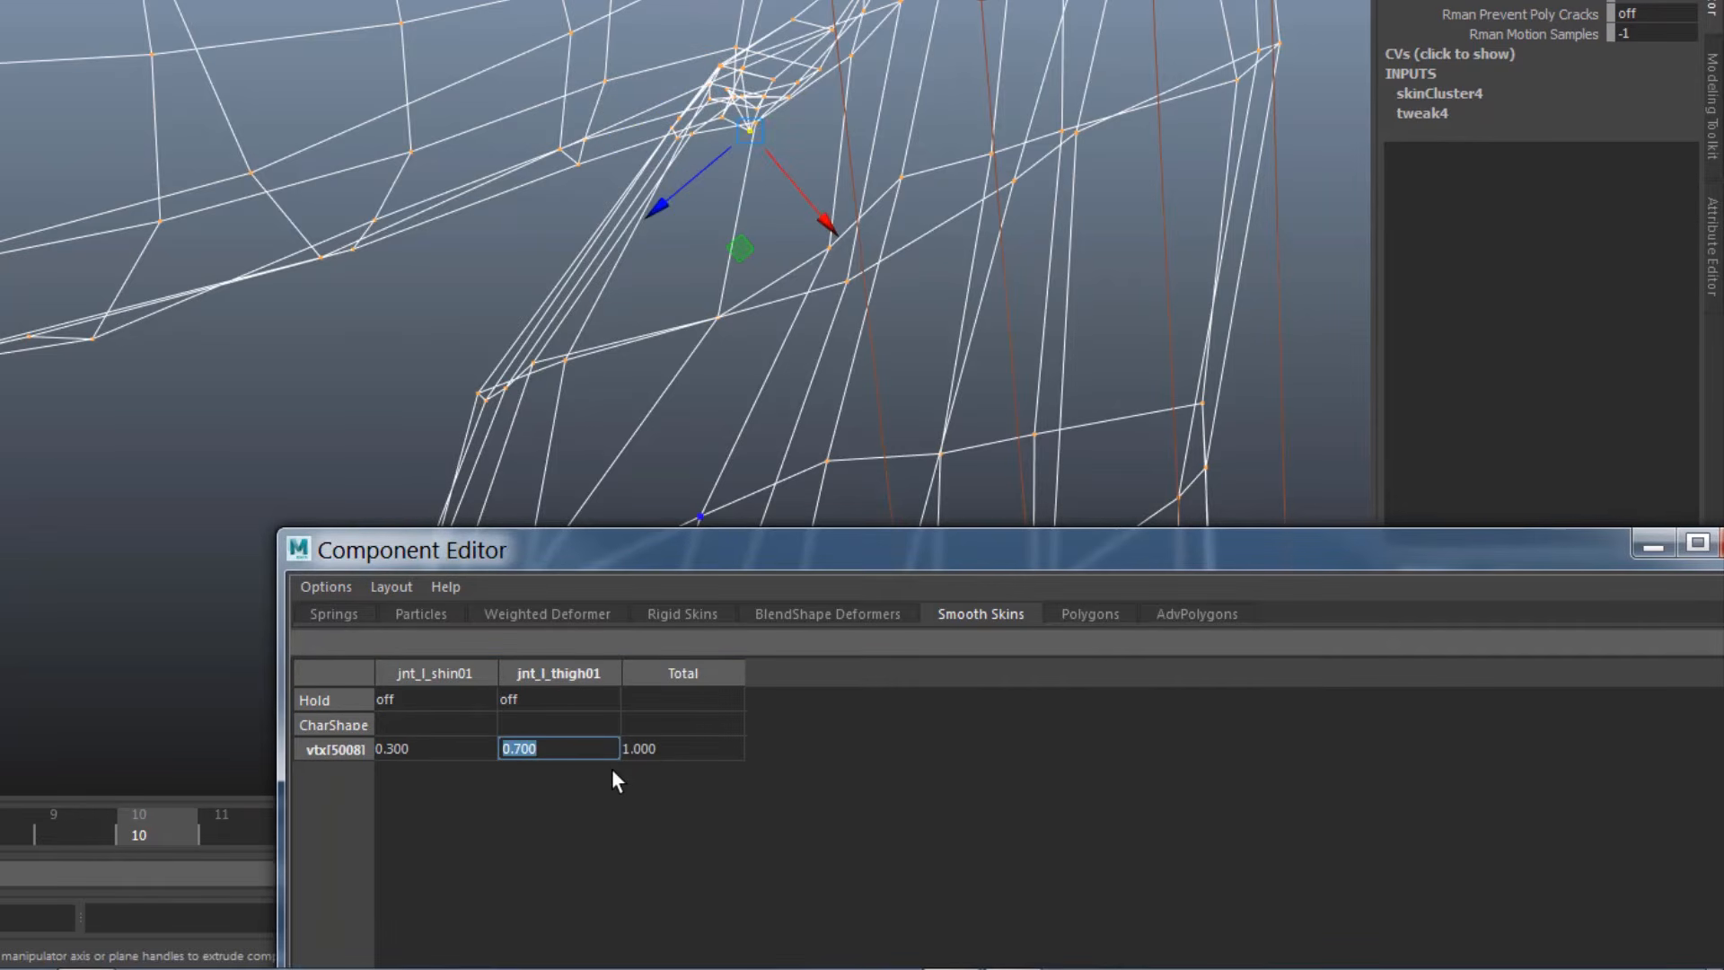
pyautogui.write('.8')
pyautogui.press('Return')
pyautogui.write('.6')
pyautogui.press('Return')
pyautogui.write('.5')
pyautogui.press('Return')
pyautogui.write('.65')
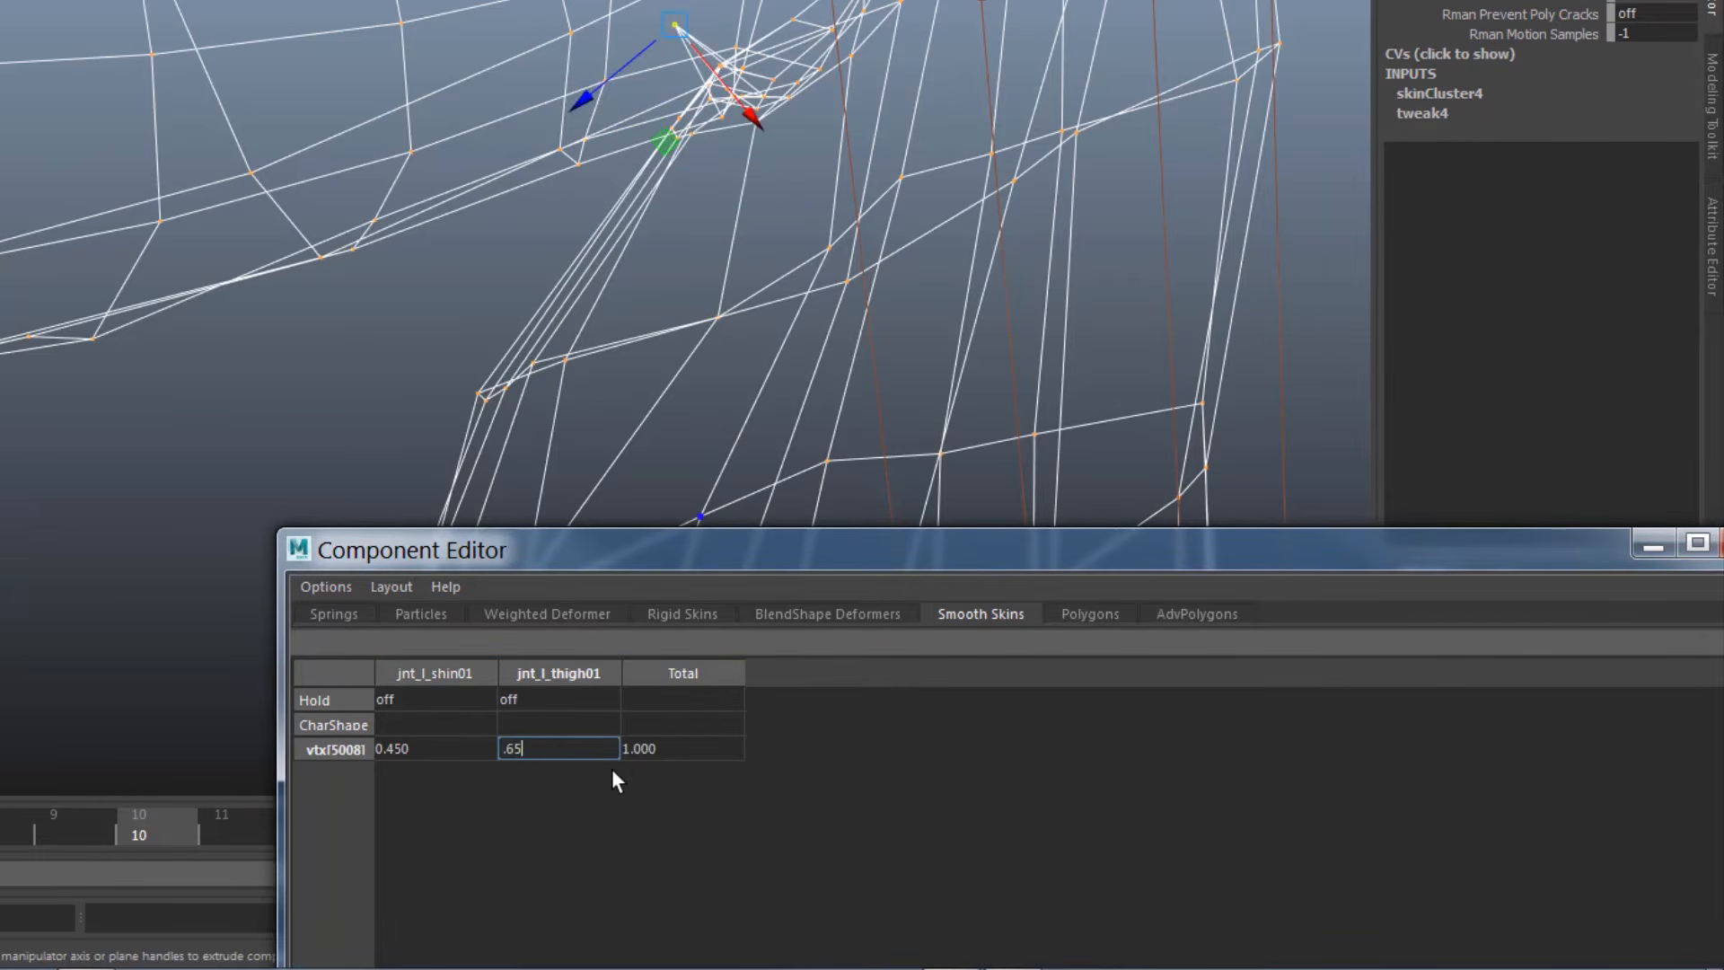
pyautogui.press('Return')
pyautogui.click(437, 756)
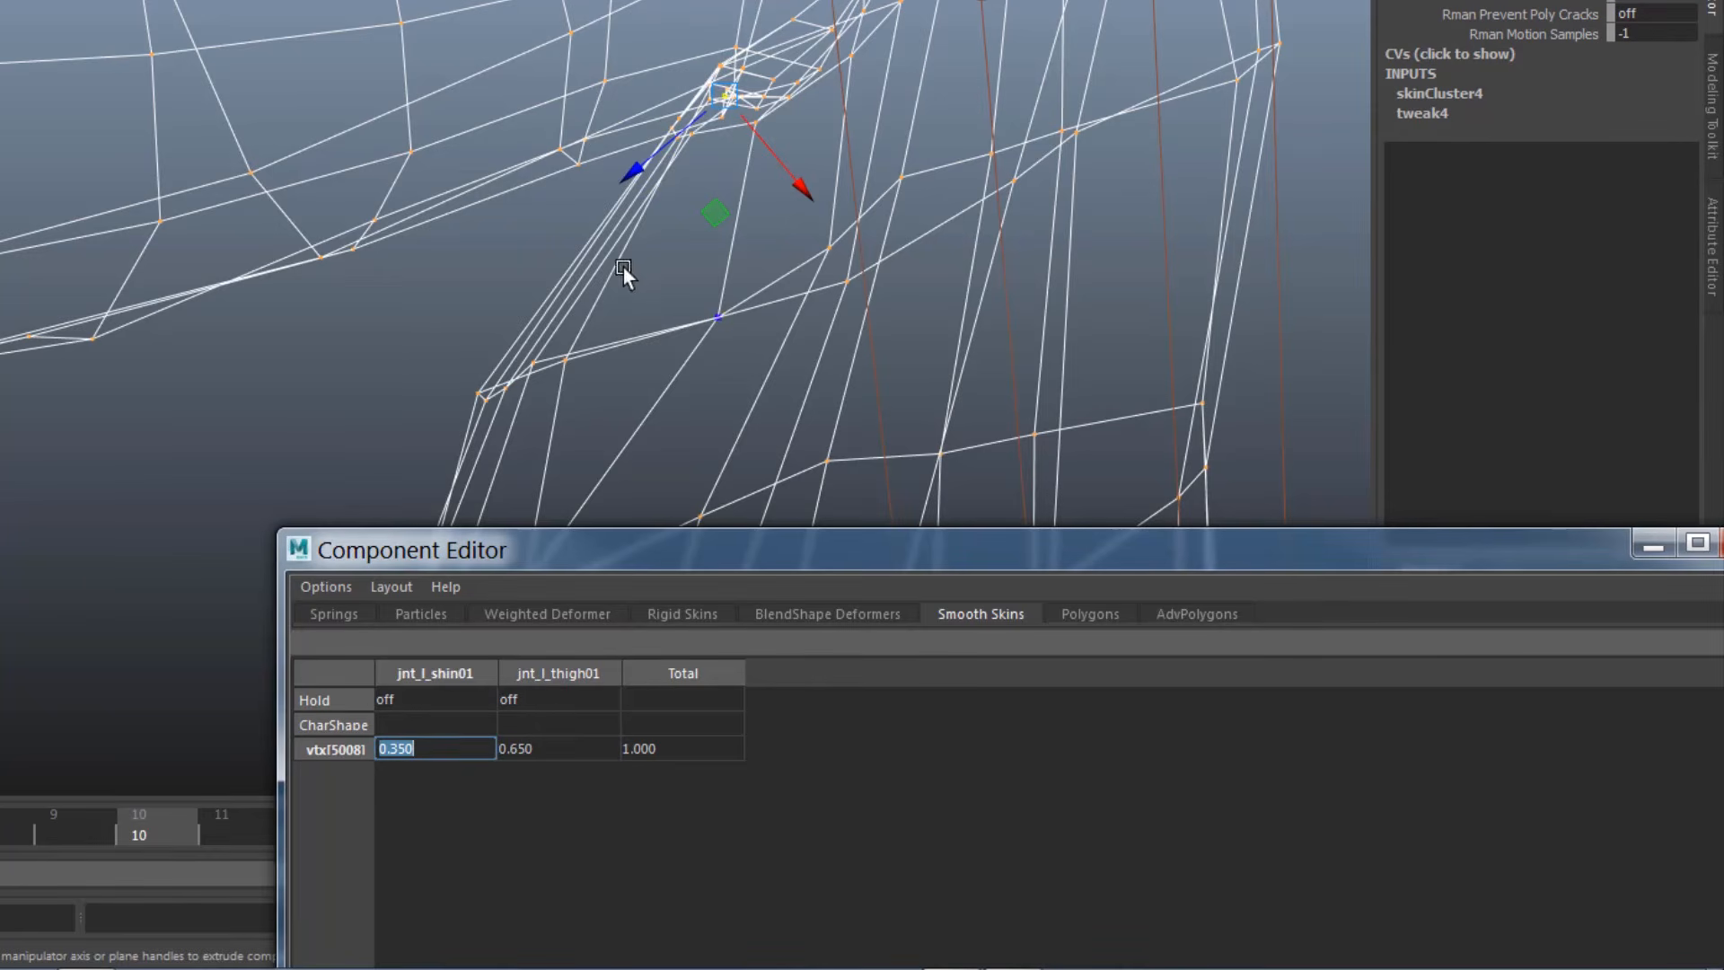
# Return the leg mesh to object mode, display it shaded with smooth preview, and deselect it
pyautogui.moveTo(596, 293); pyautogui.dragTo(713, 257, button='right')
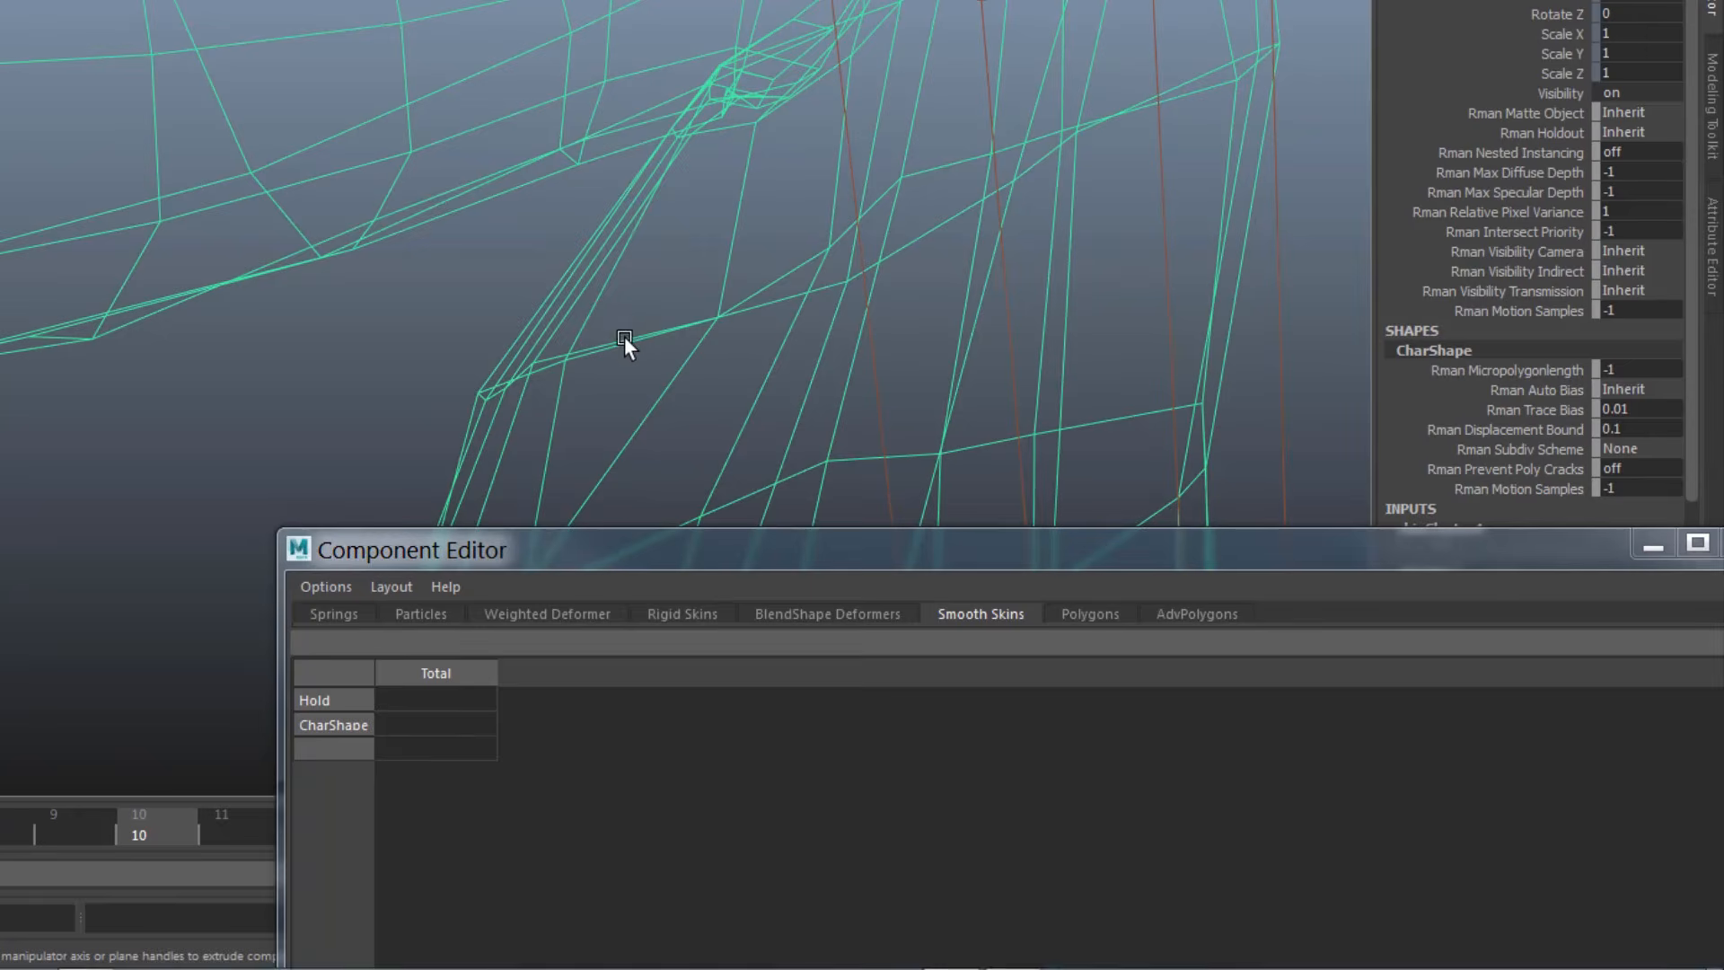
pyautogui.press('5')
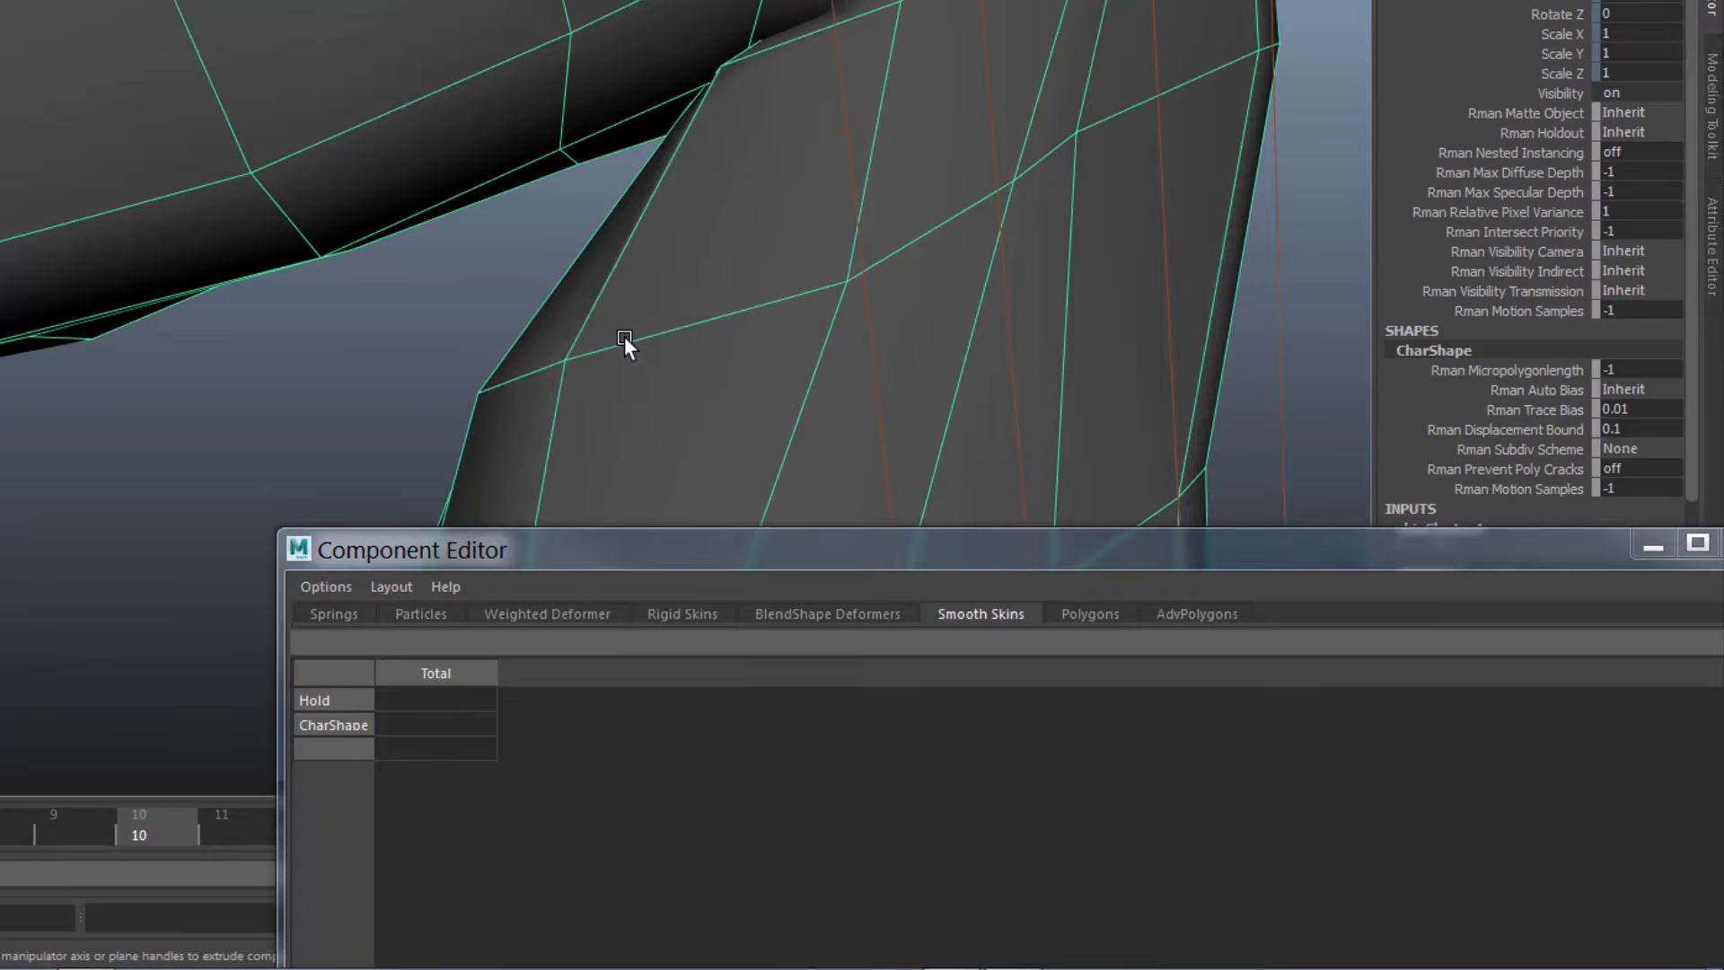
pyautogui.press('3')
pyautogui.scroll(-5, 650, 341)
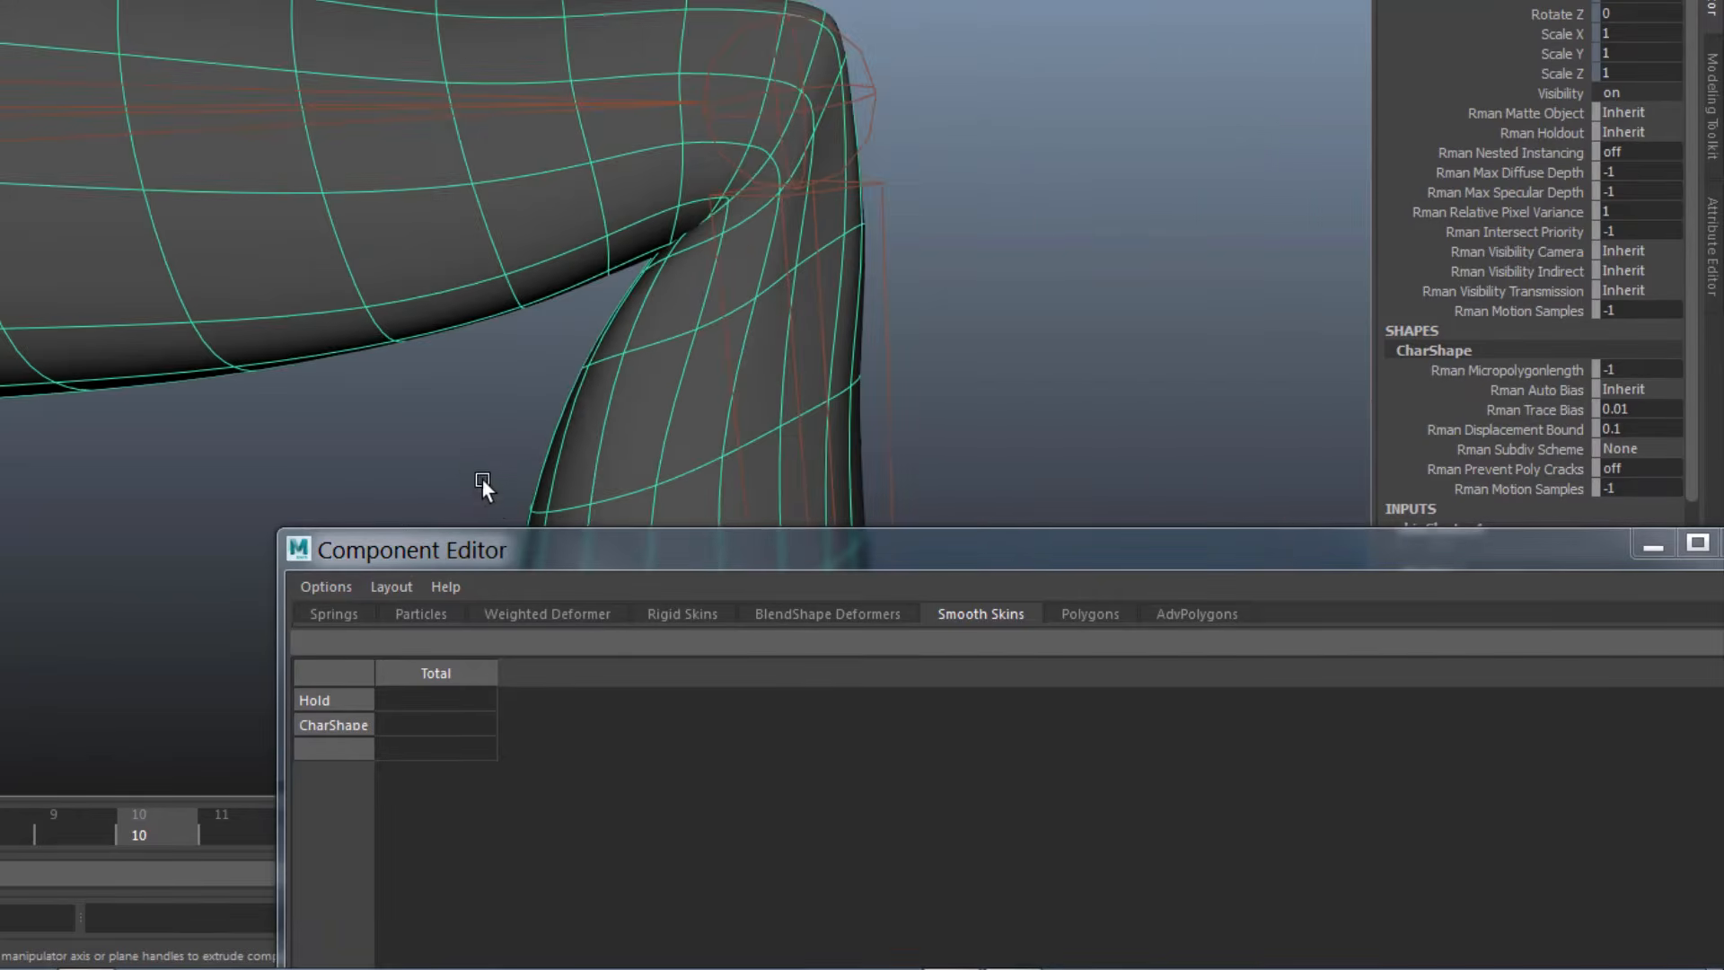
pyautogui.click(482, 481)
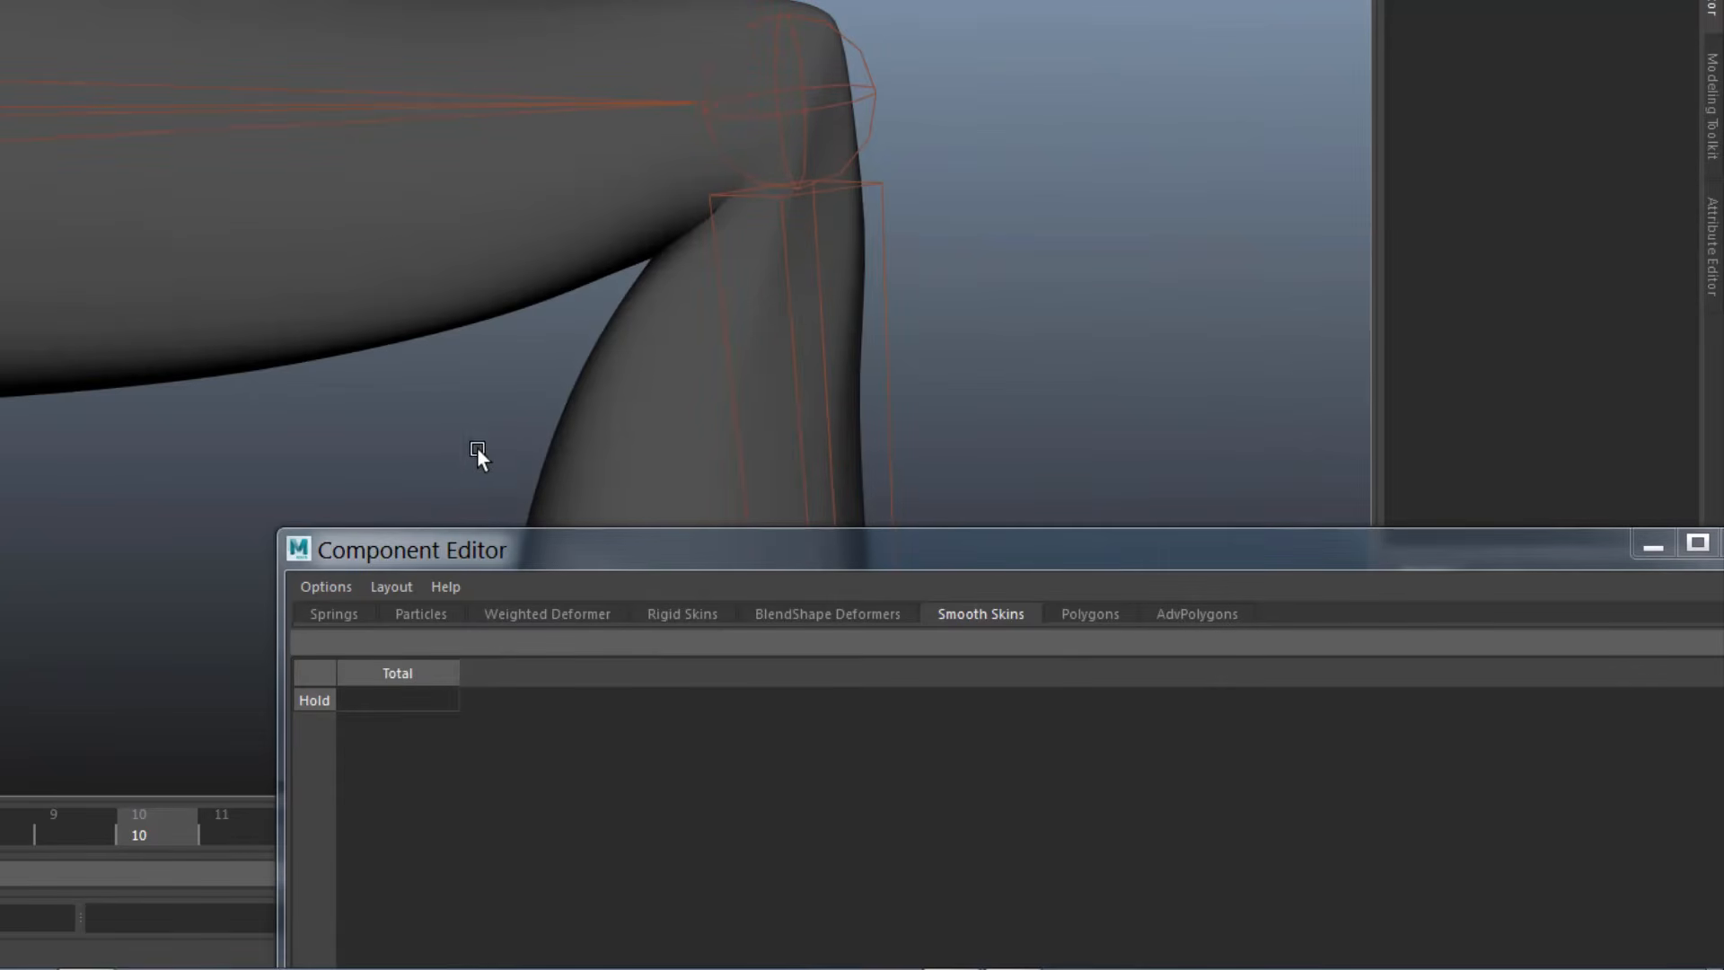
# Switch the leg mesh to vertex mode and select the vertices around the kneecap
pyautogui.keyDown('alt'); pyautogui.moveTo(477, 447); pyautogui.dragTo(1252, 470); pyautogui.keyUp('alt')
pyautogui.click(697, 122)
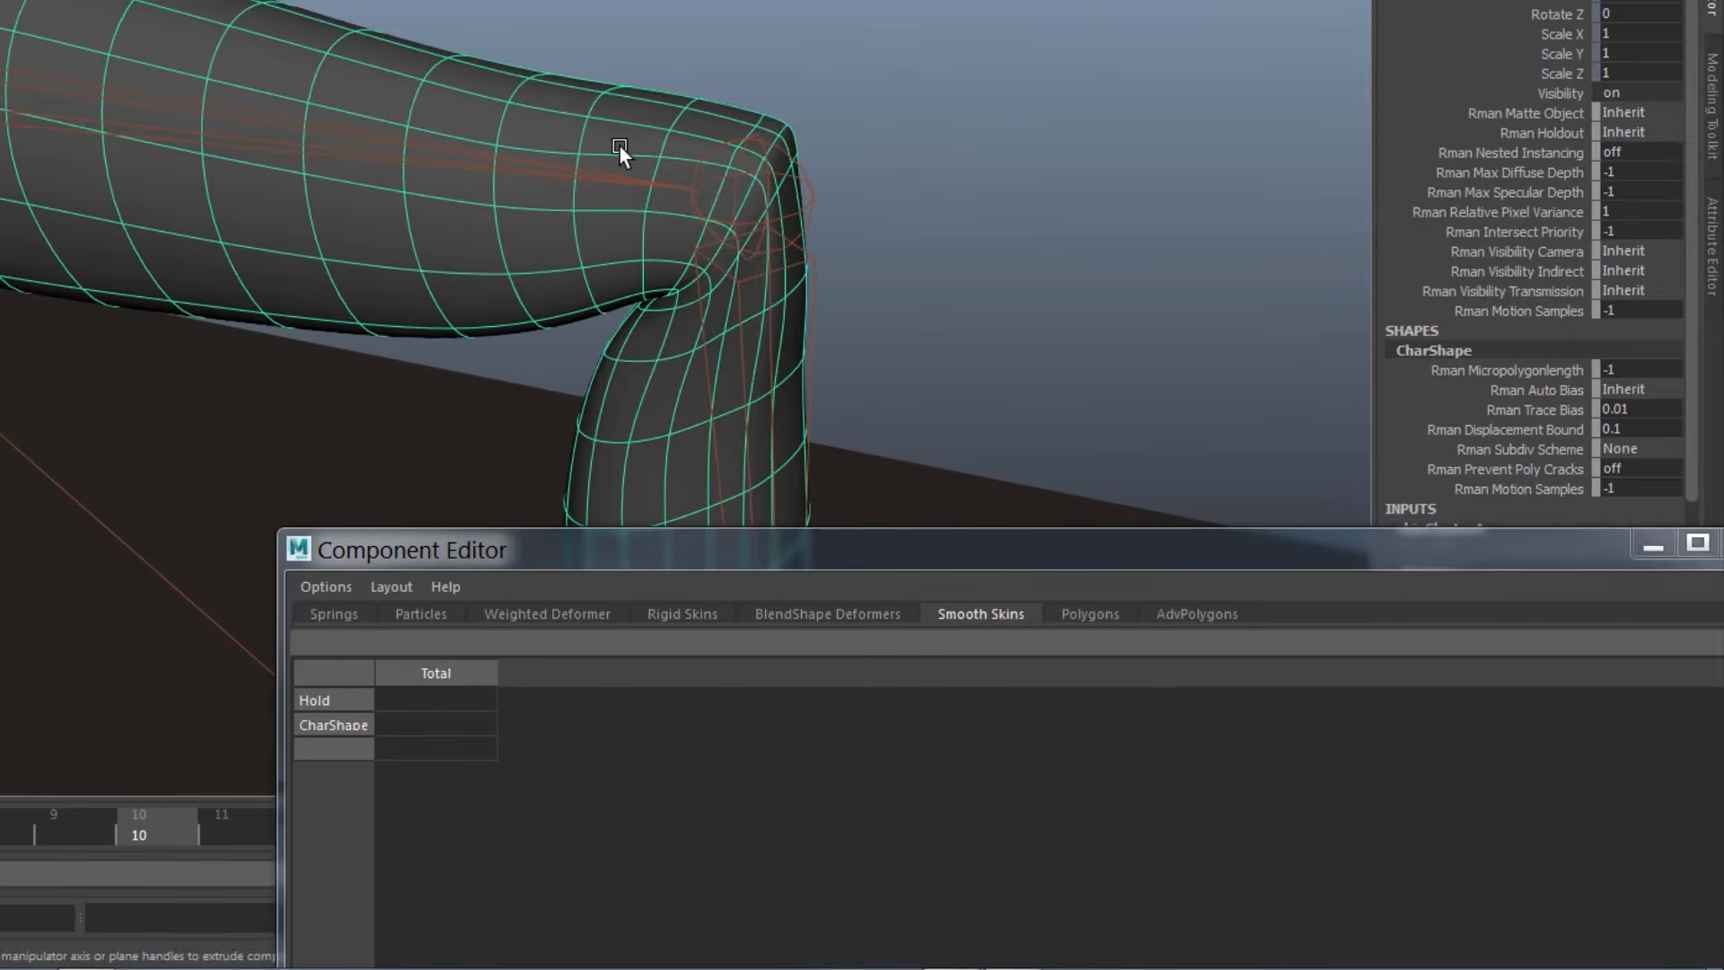
pyautogui.moveTo(619, 147)
pyautogui.keyDown('alt'); pyautogui.mouseDown()
pyautogui.moveTo(548, 131)
pyautogui.moveTo(598, 141)
pyautogui.mouseUp(); pyautogui.keyUp('alt')
pyautogui.moveTo(768, 158)
pyautogui.mouseDown(button='right')
pyautogui.moveTo(752, 137)
pyautogui.moveTo(795, 142)
pyautogui.moveTo(765, 158)
pyautogui.mouseUp(button='right')
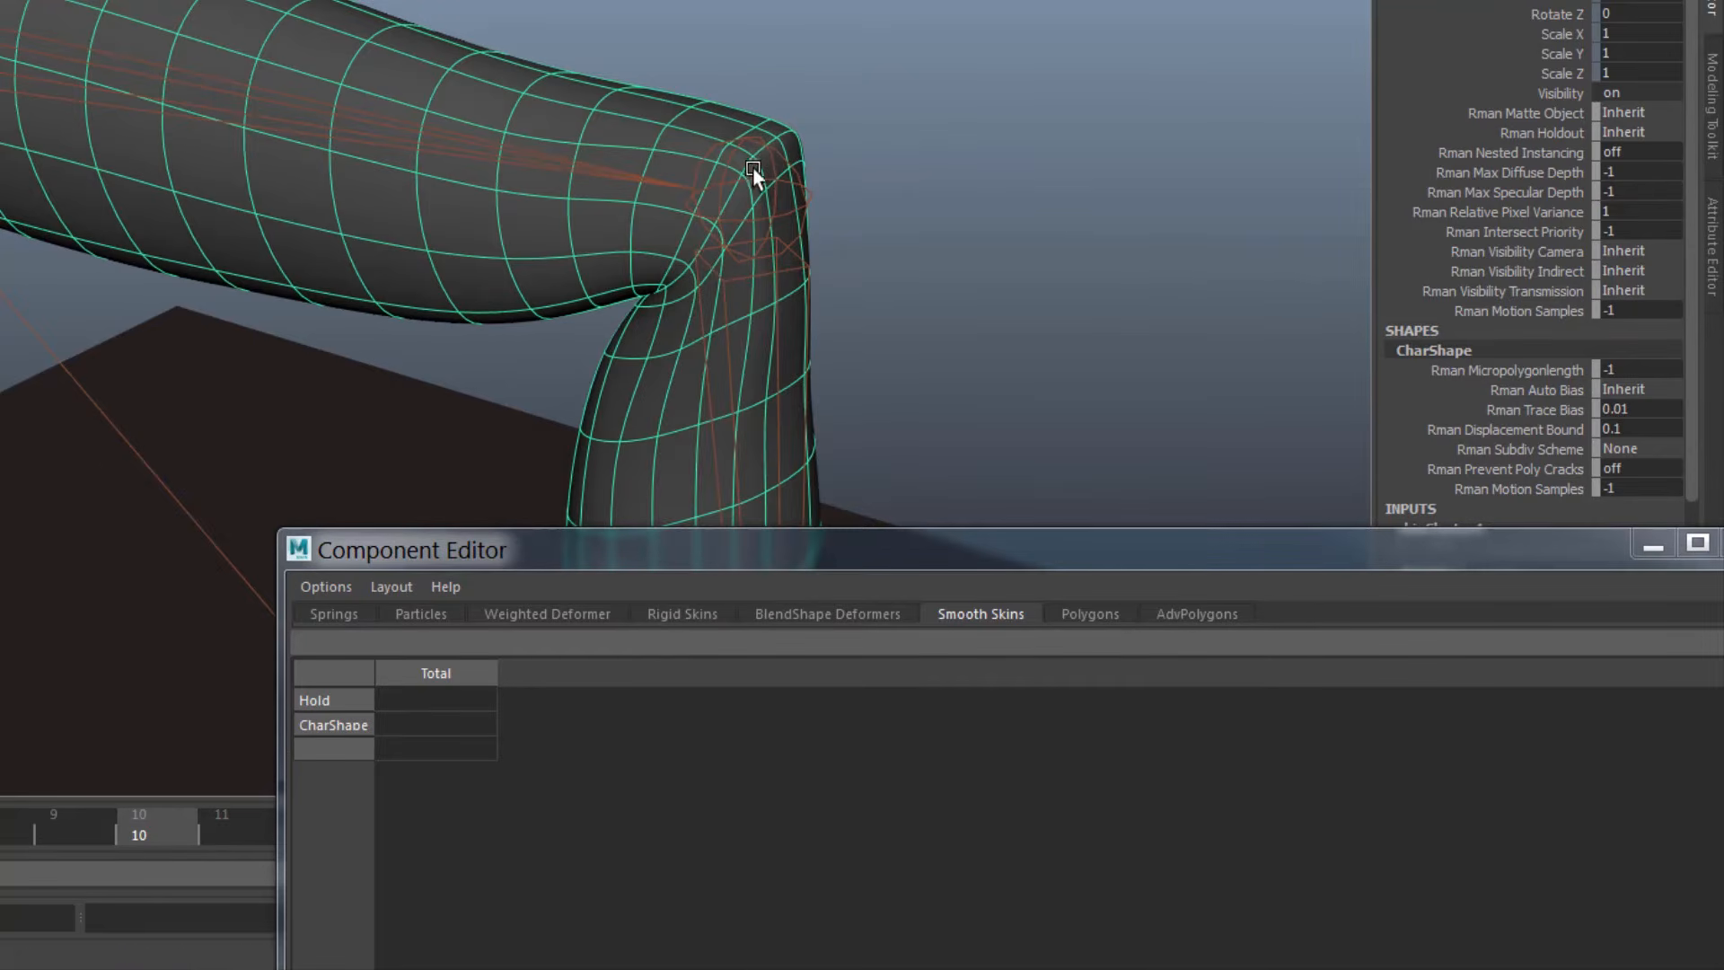
pyautogui.keyDown('alt'); pyautogui.moveTo(753, 165); pyautogui.dragTo(765, 153); pyautogui.keyUp('alt')
pyautogui.moveTo(765, 153)
pyautogui.mouseDown(button='right')
pyautogui.moveTo(722, 153)
pyautogui.moveTo(766, 152)
pyautogui.mouseUp(button='right')
pyautogui.moveTo(546, 83); pyautogui.dragTo(503, 85, button='right')
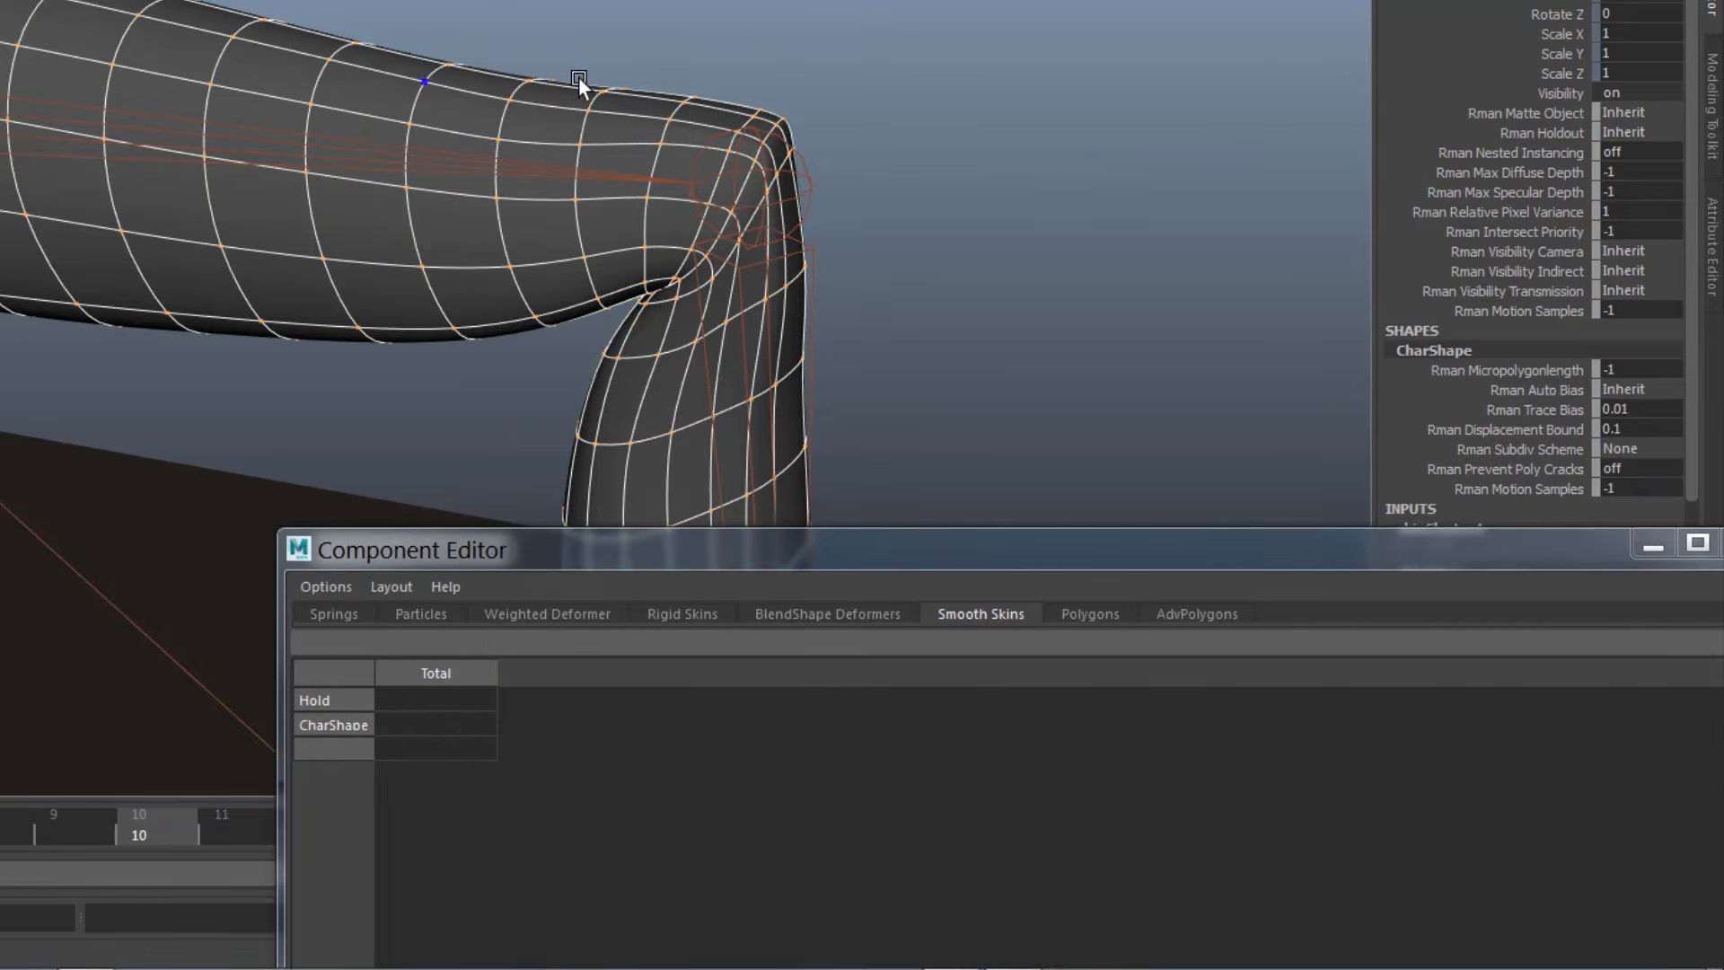
pyautogui.moveTo(696, 47); pyautogui.dragTo(934, 271)
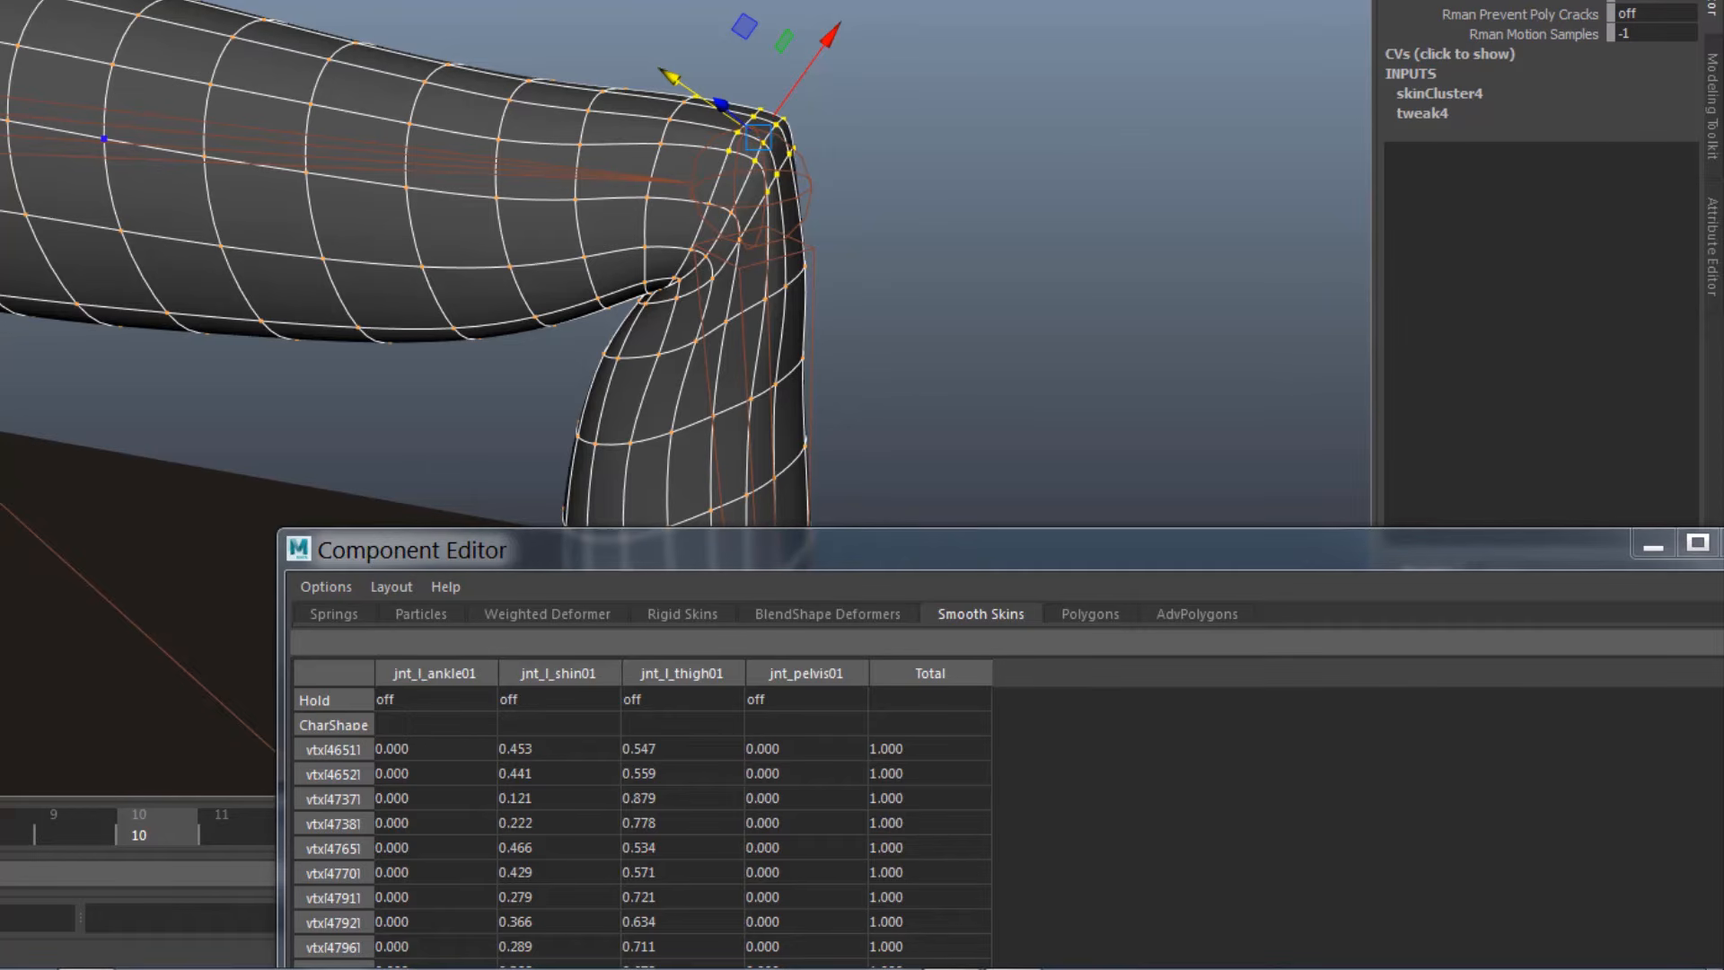
# Repeat the last skin weighting command on the front knee vertices, then return to object mode with nothing selected
pyautogui.keyDown('alt'); pyautogui.moveTo(827, 280); pyautogui.dragTo(562, 196); pyautogui.keyUp('alt')
pyautogui.moveTo(373, 143); pyautogui.dragTo(490, 299)
pyautogui.press('g')
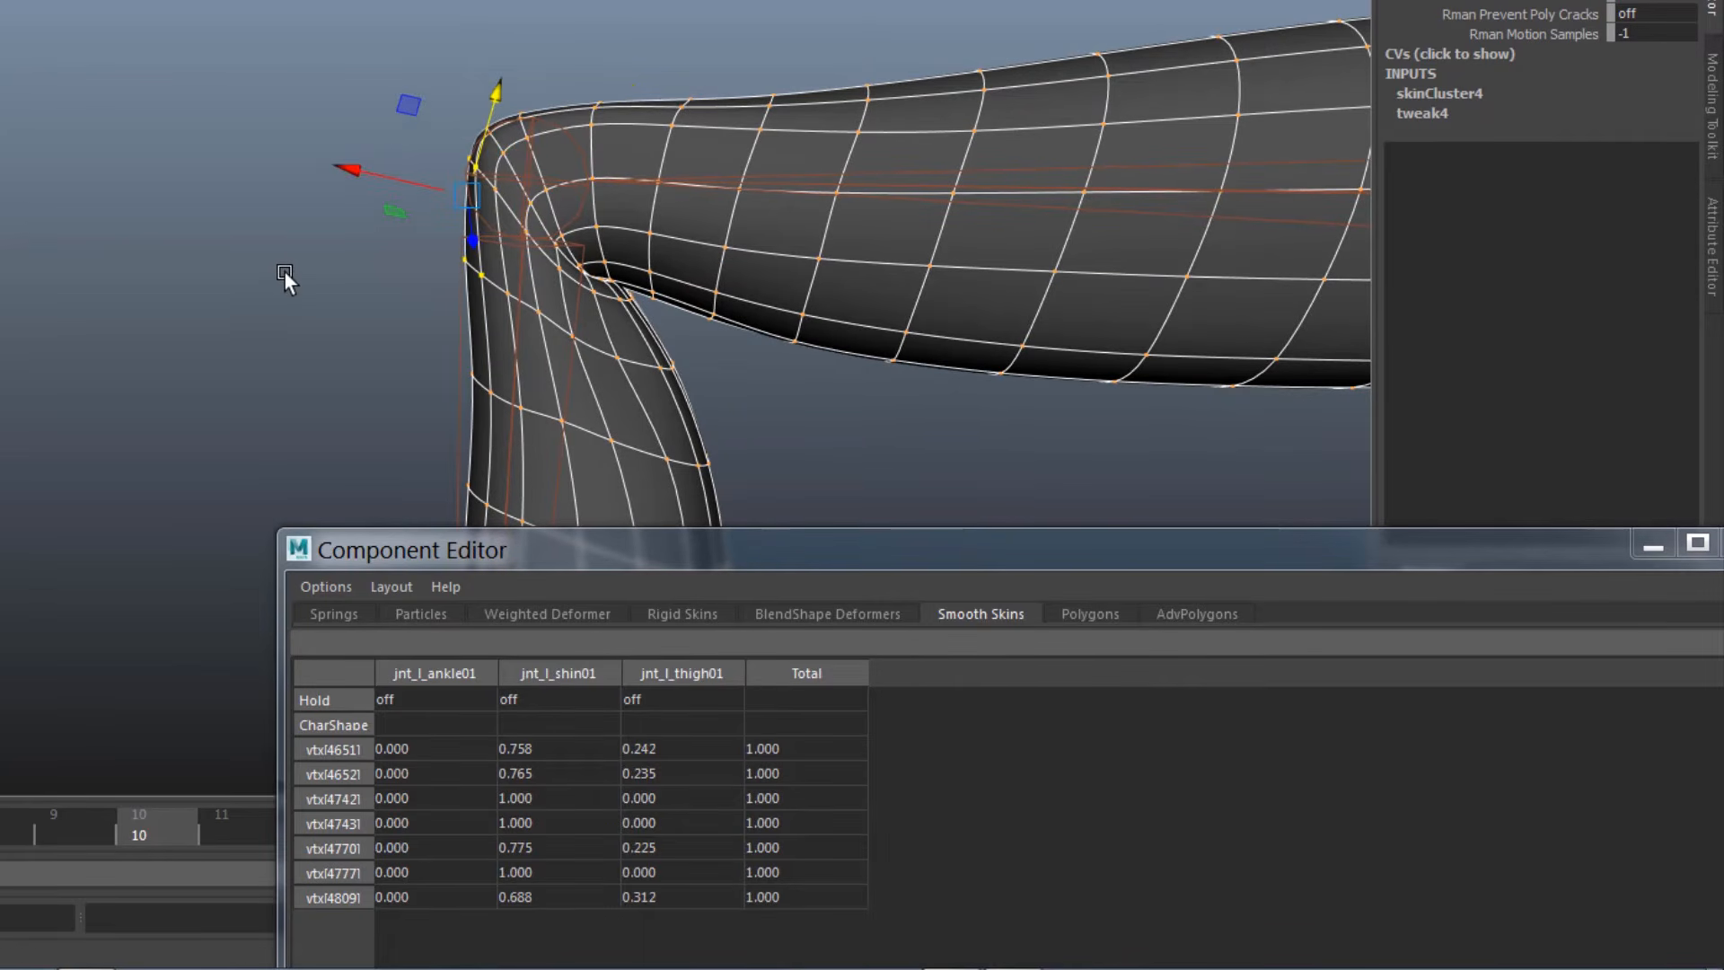
pyautogui.moveTo(667, 120); pyautogui.dragTo(718, 85, button='right')
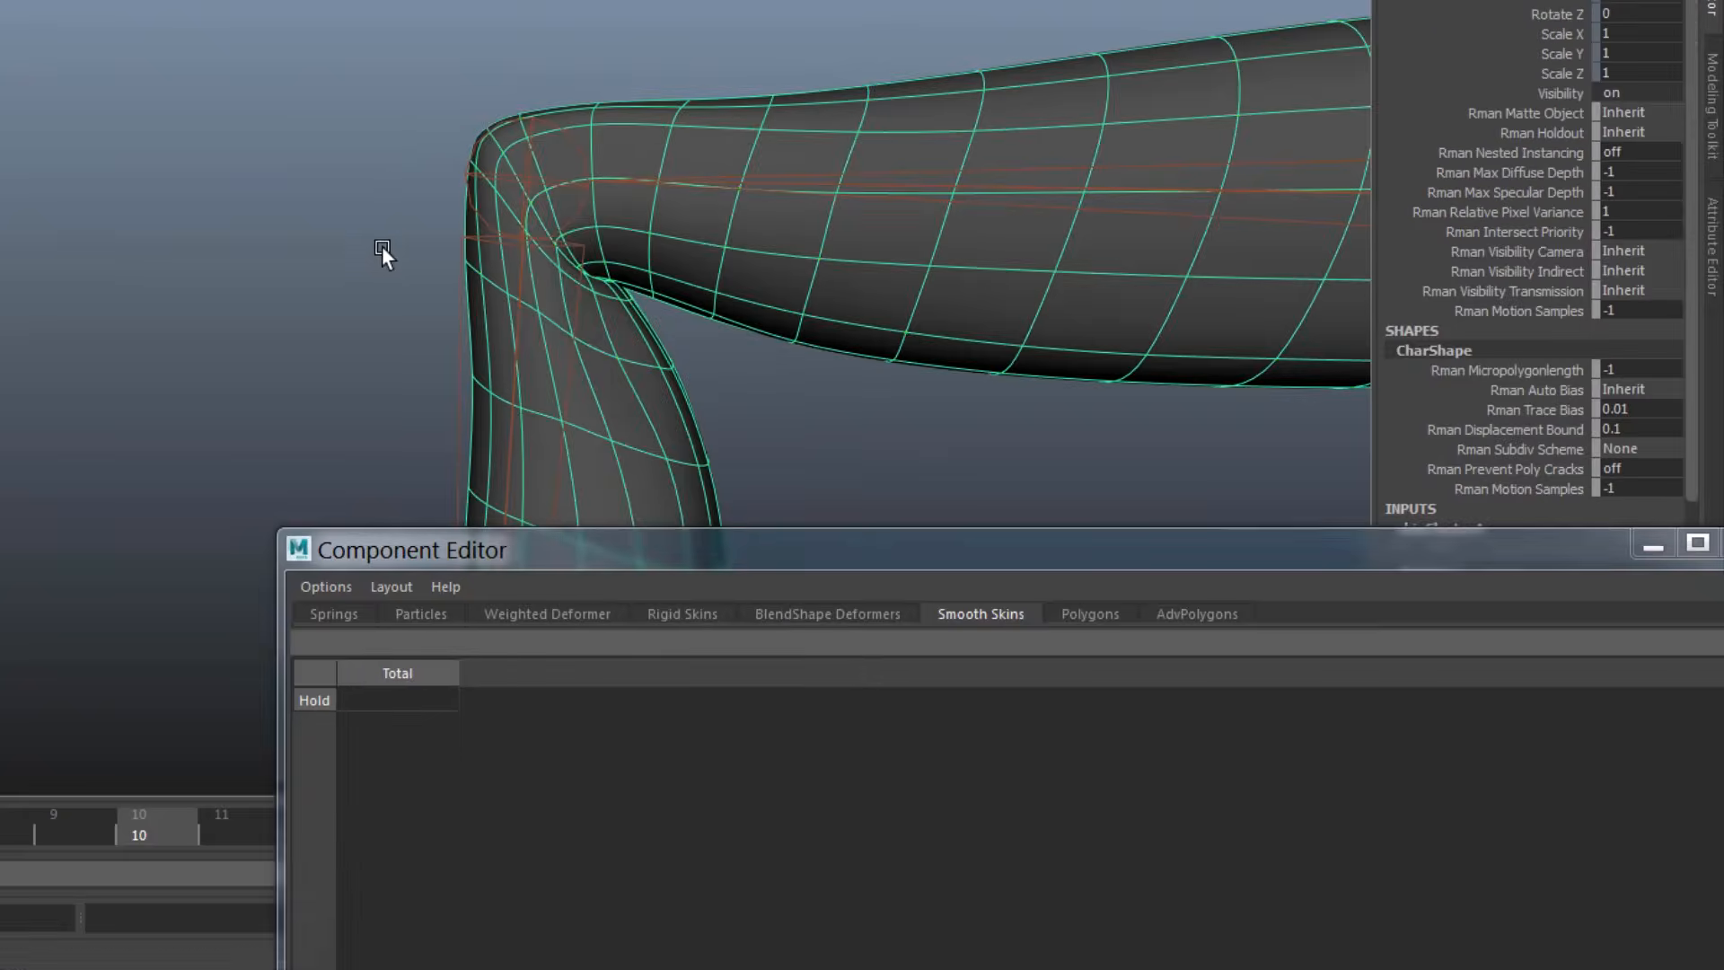
pyautogui.click(381, 247)
# Inspect the bent knee from both sides and select the vertices at its upper front corner in vertex mode
pyautogui.scroll(-5, 380, 295)
pyautogui.keyDown('alt'); pyautogui.moveTo(347, 348); pyautogui.dragTo(671, 192); pyautogui.keyUp('alt')
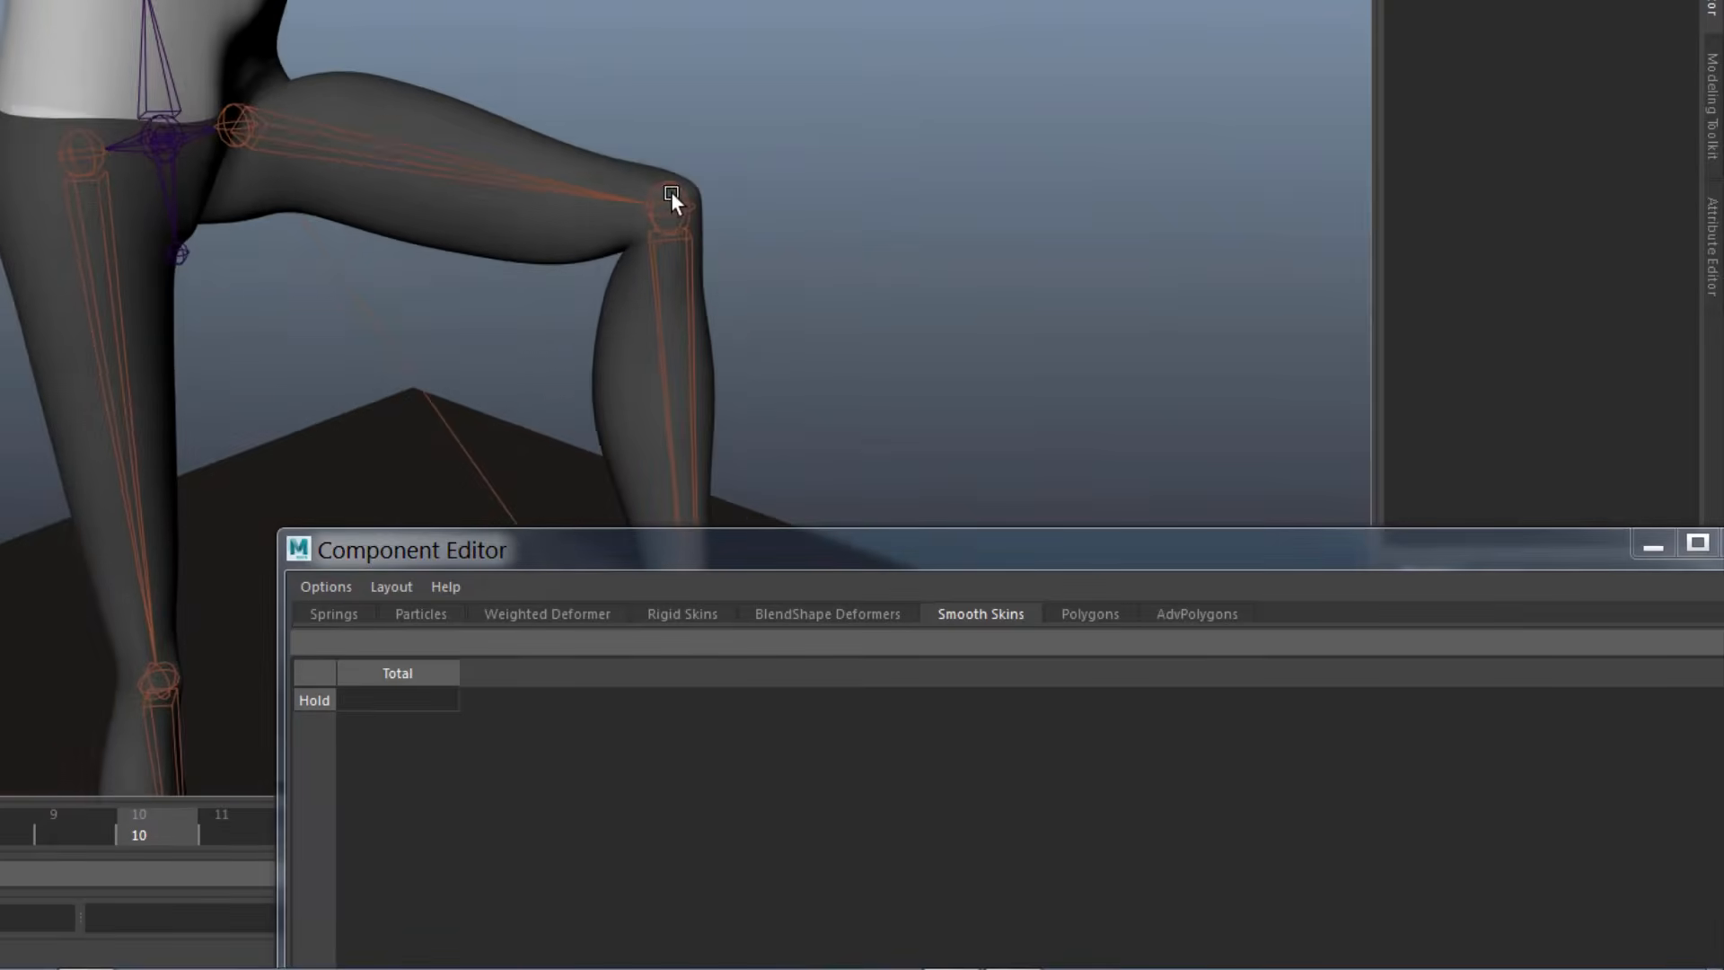
pyautogui.keyDown('alt'); pyautogui.moveTo(671, 191); pyautogui.dragTo(972, 364, button='right'); pyautogui.keyUp('alt')
pyautogui.click(714, 218)
pyautogui.moveTo(720, 181)
pyautogui.keyDown('alt'); pyautogui.mouseDown()
pyautogui.moveTo(766, 173)
pyautogui.moveTo(728, 166)
pyautogui.mouseUp(); pyautogui.keyUp('alt')
pyautogui.keyDown('alt'); pyautogui.moveTo(728, 165); pyautogui.dragTo(693, 323, button='right'); pyautogui.keyUp('alt')
pyautogui.keyDown('alt'); pyautogui.moveTo(693, 323); pyautogui.dragTo(625, 84); pyautogui.keyUp('alt')
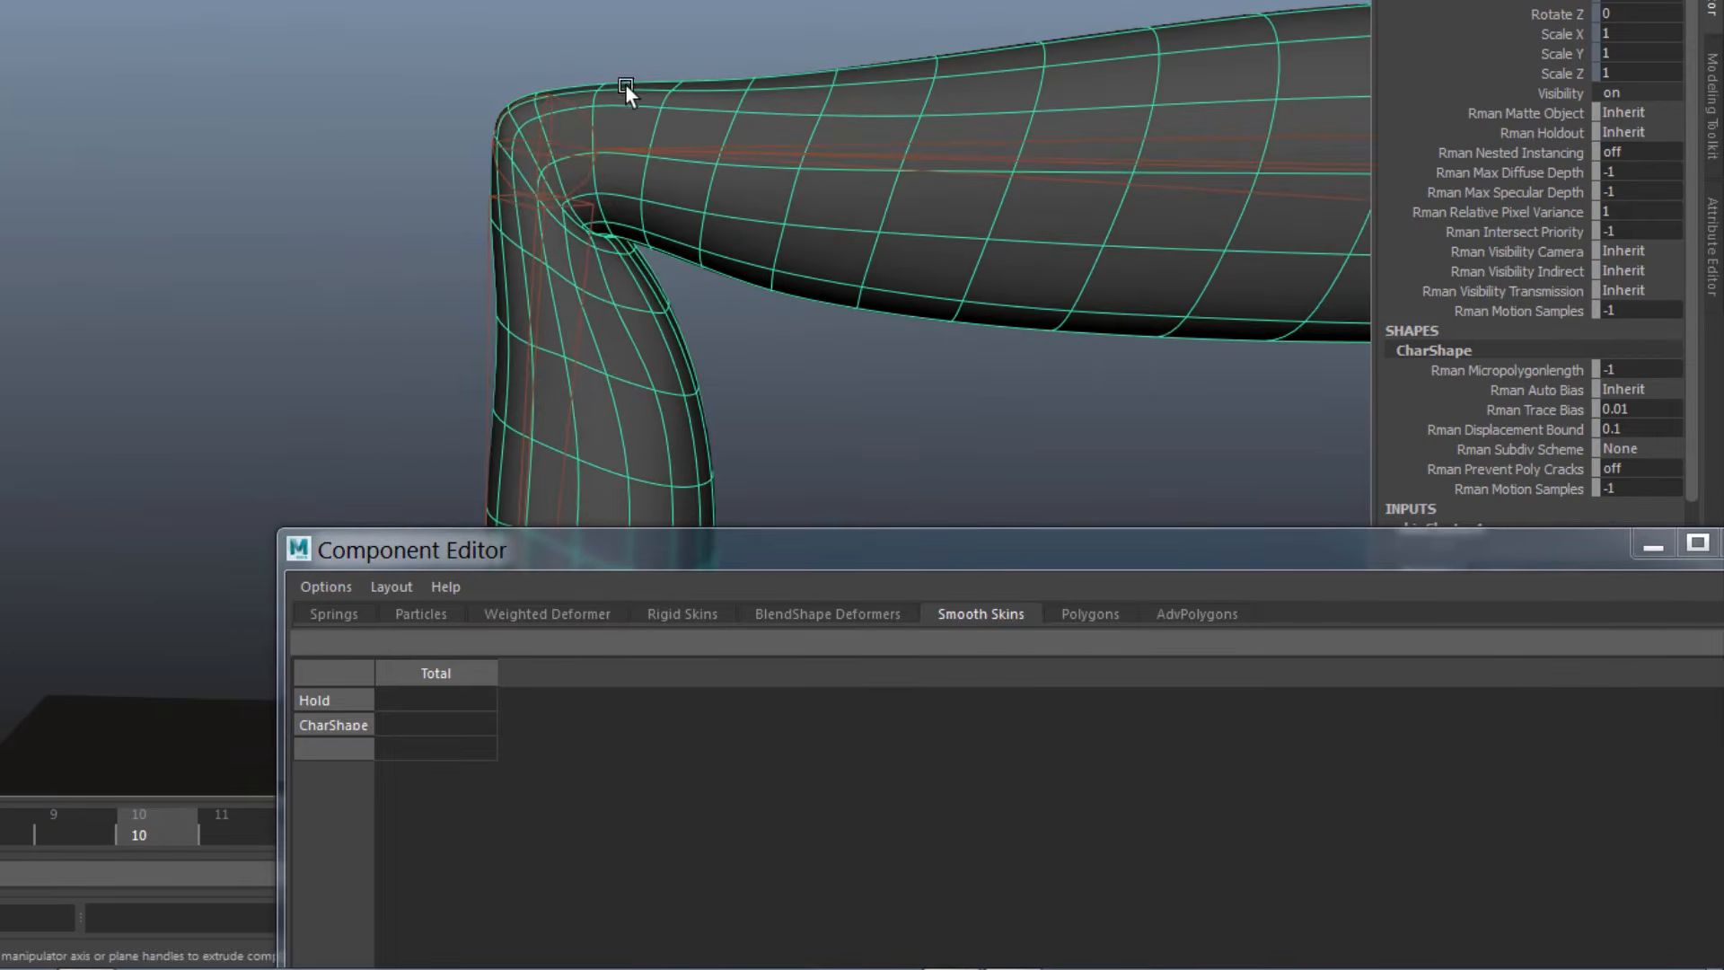
pyautogui.moveTo(625, 84); pyautogui.dragTo(535, 79, button='right')
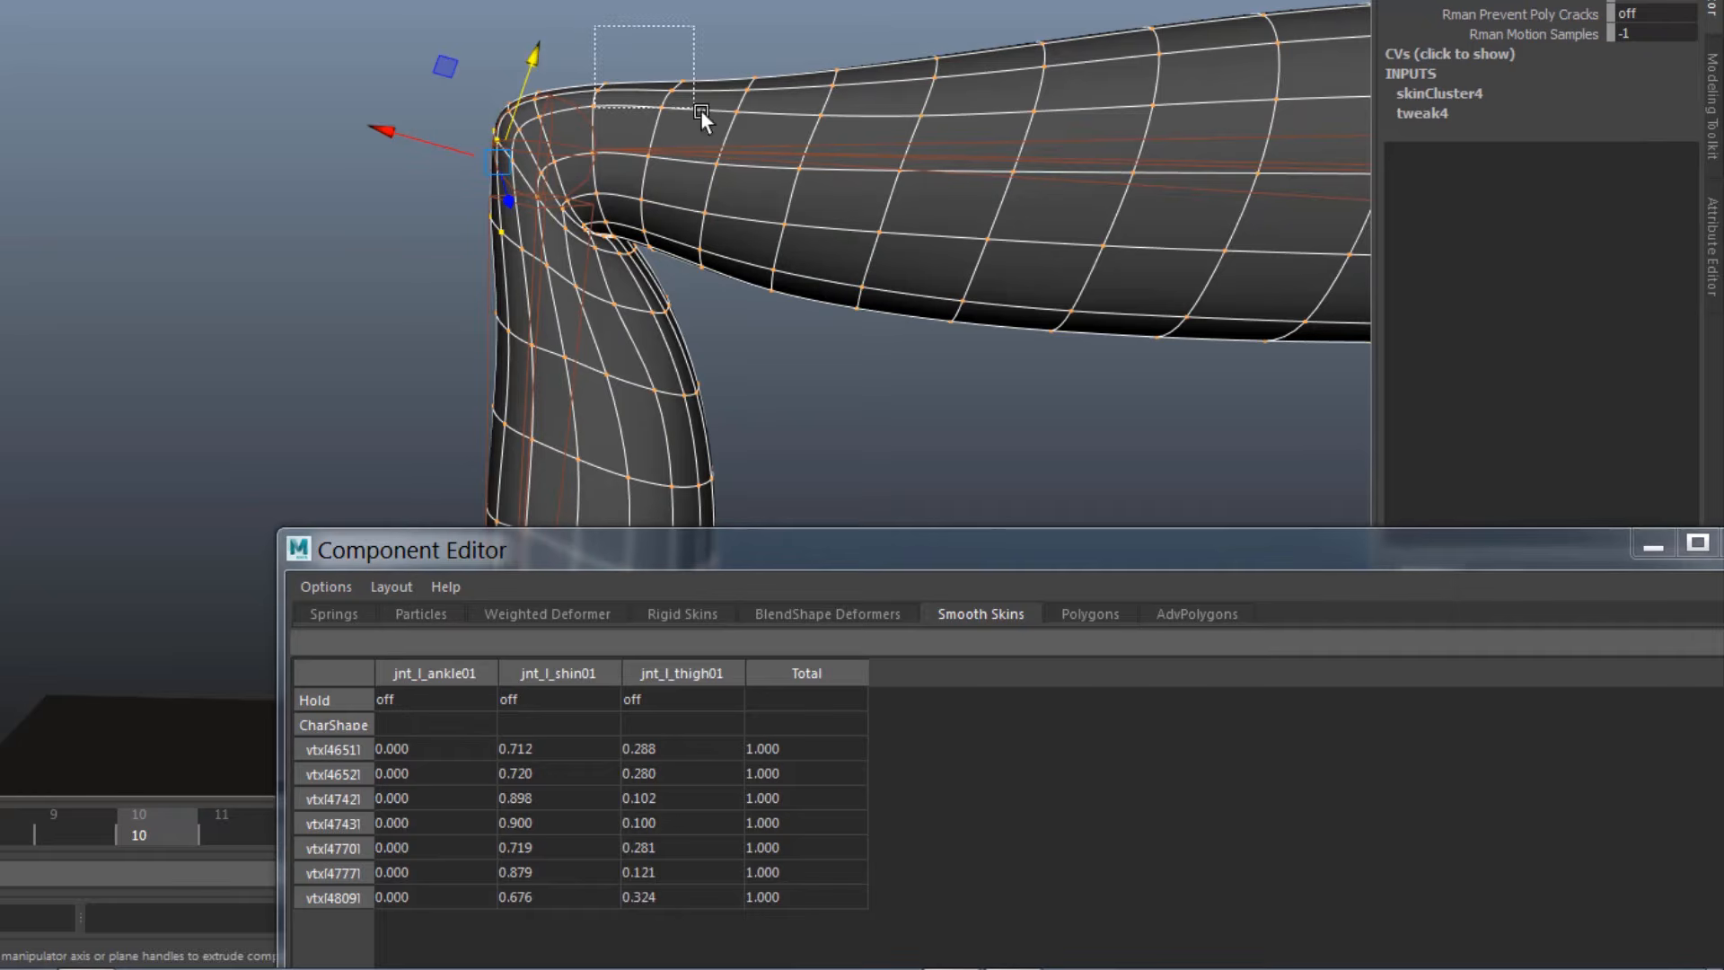
pyautogui.moveTo(701, 109); pyautogui.dragTo(687, 84)
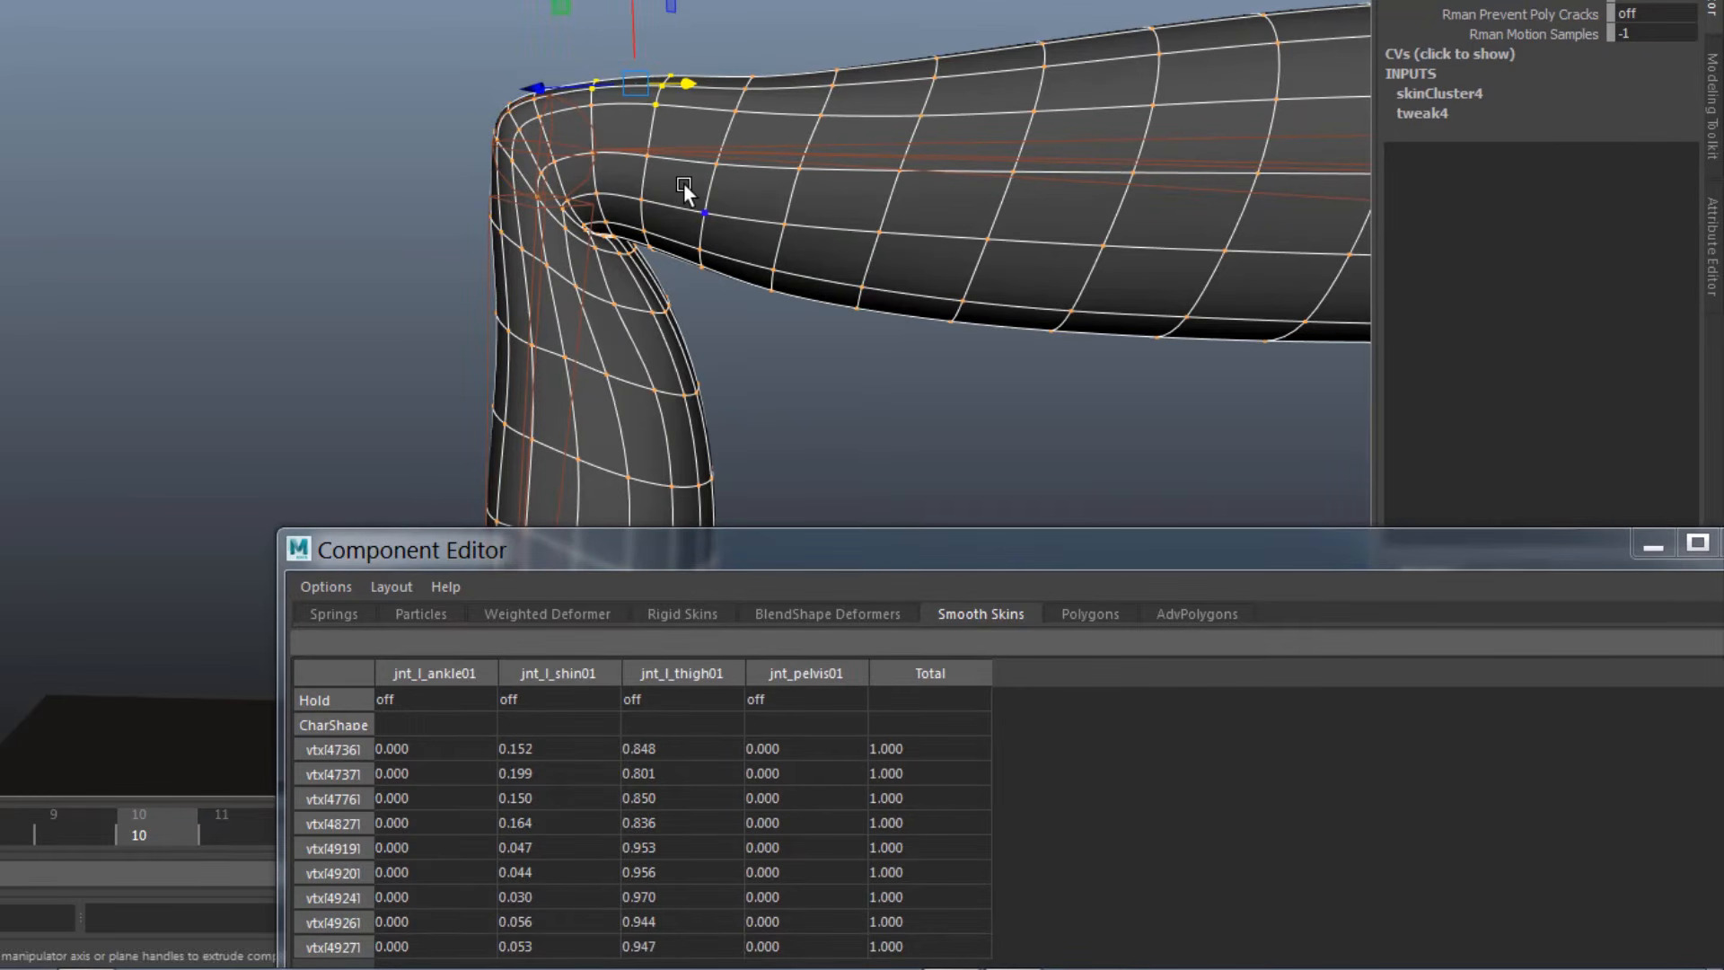
pyautogui.hotkey('ctrl', 'z')
pyautogui.moveTo(424, 27); pyautogui.dragTo(537, 120)
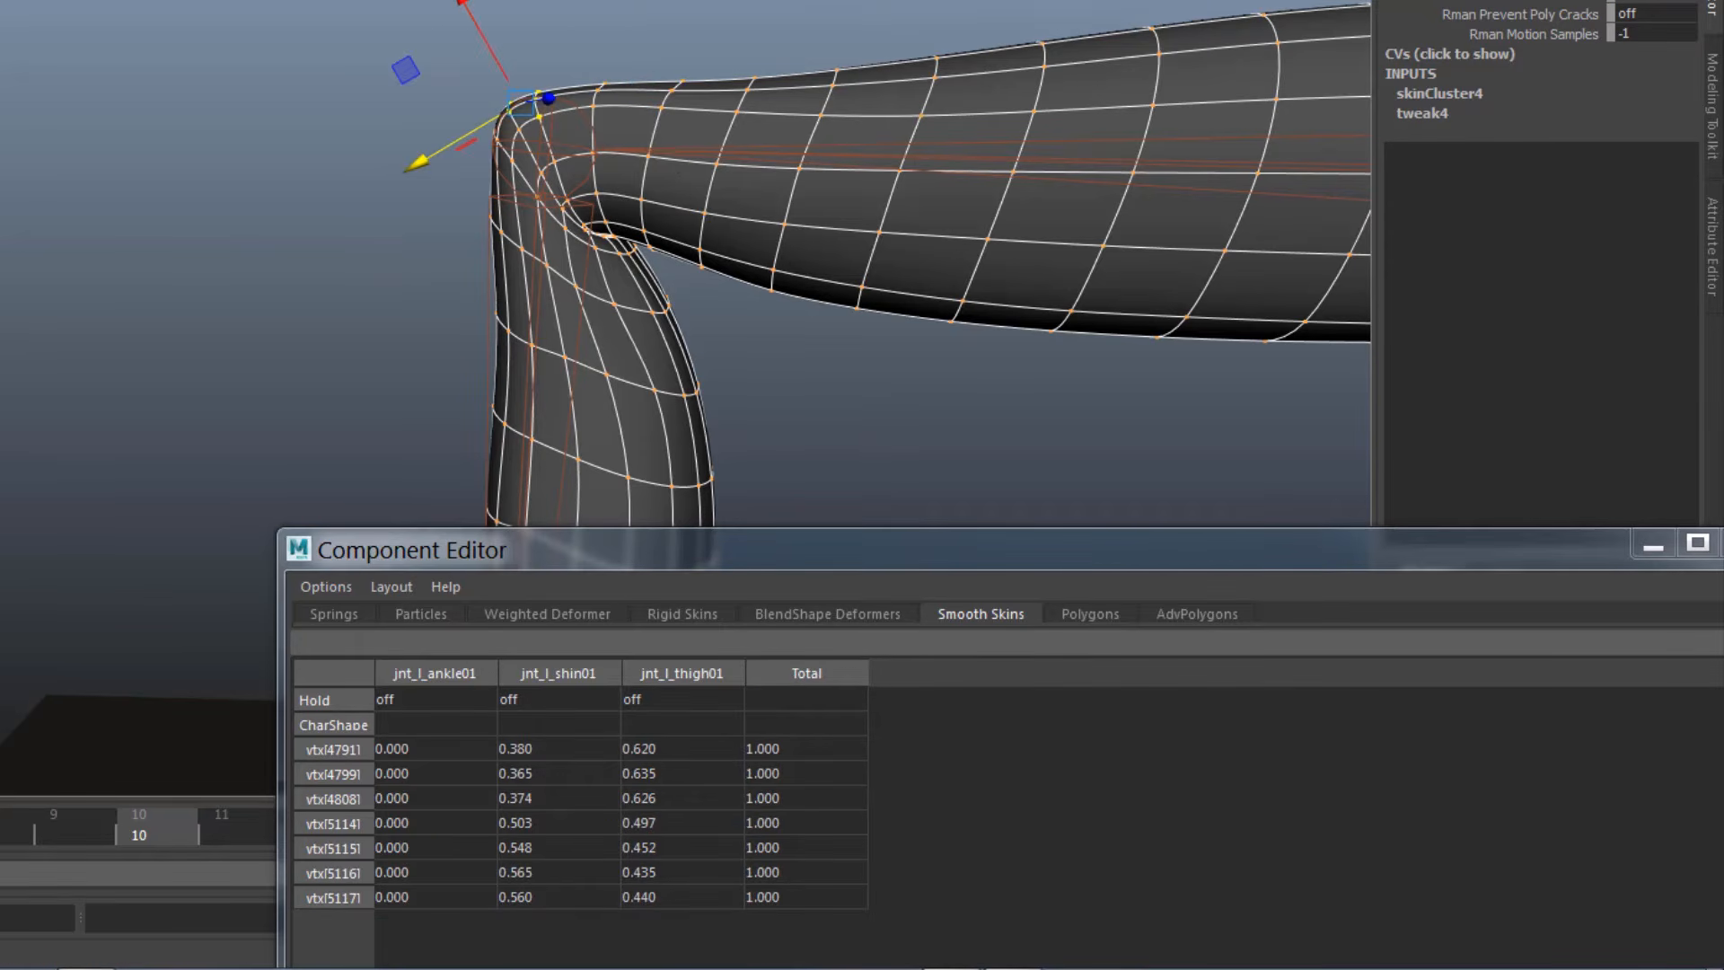
# Select the two vertices in the crease behind the knee, turning smooth preview off to reach them and back on
pyautogui.keyDown('alt'); pyautogui.moveTo(658, 358); pyautogui.dragTo(758, 412, button='right'); pyautogui.keyUp('alt')
pyautogui.keyDown('alt'); pyautogui.moveTo(589, 316); pyautogui.dragTo(700, 386, button='middle'); pyautogui.keyUp('alt')
pyautogui.keyDown('alt'); pyautogui.moveTo(701, 386); pyautogui.dragTo(981, 389, button='right'); pyautogui.keyUp('alt')
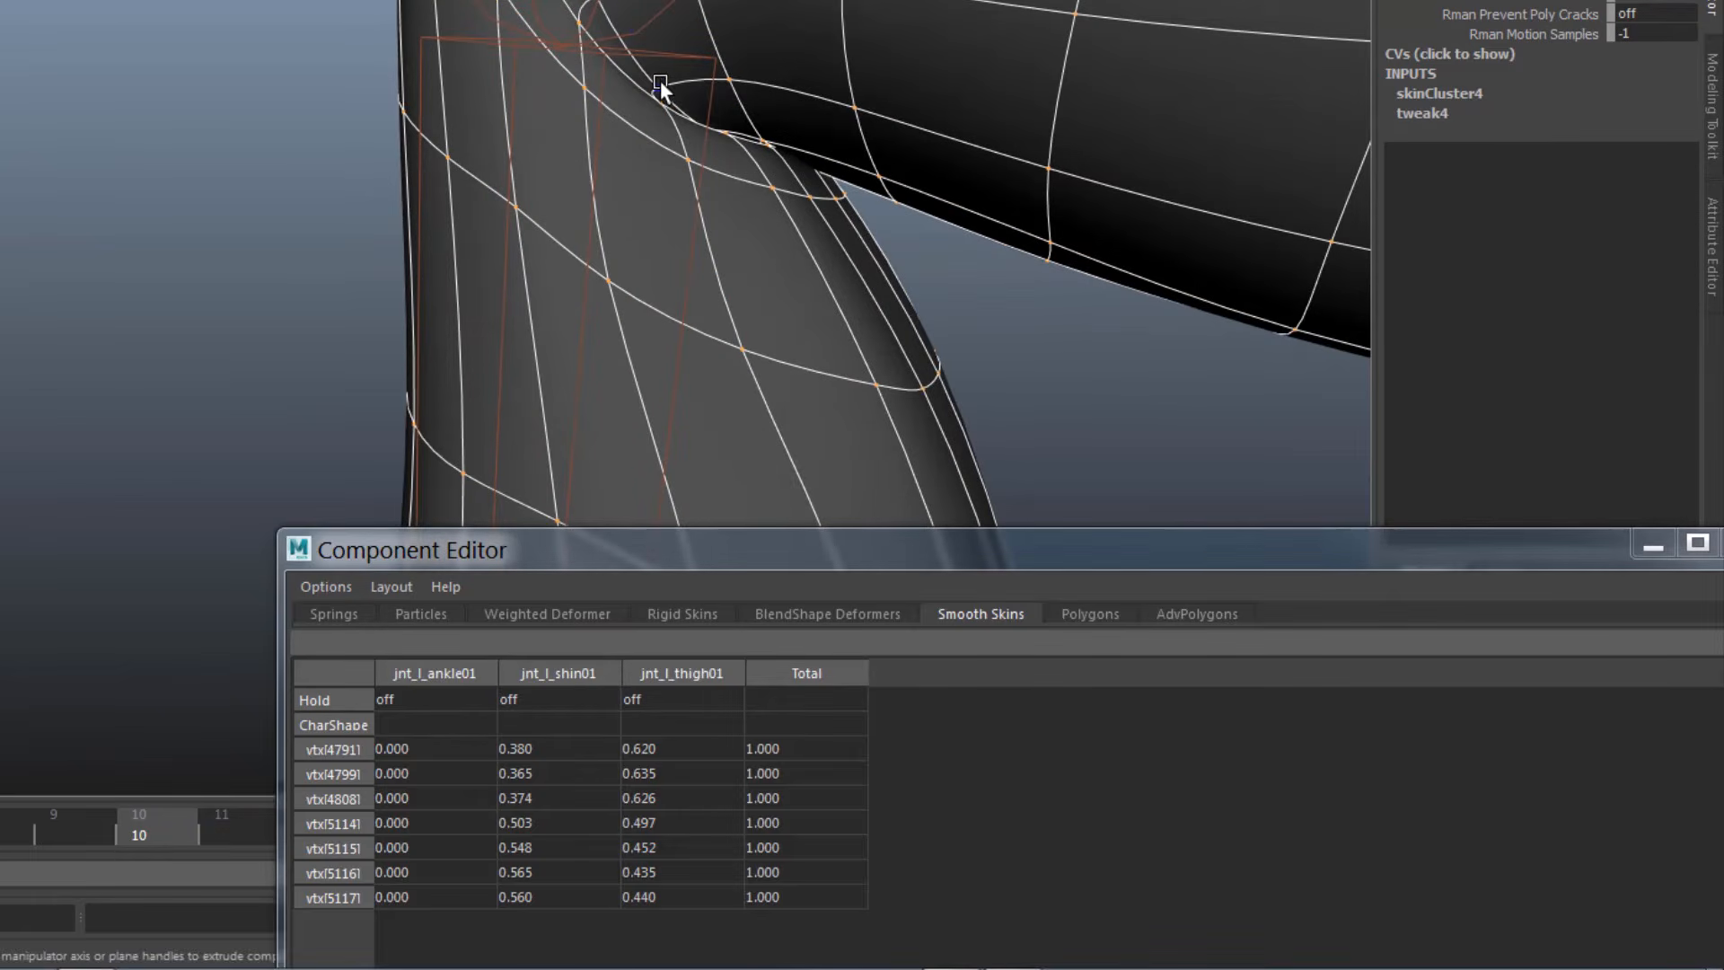
pyautogui.moveTo(660, 81); pyautogui.dragTo(668, 136)
pyautogui.press('1')
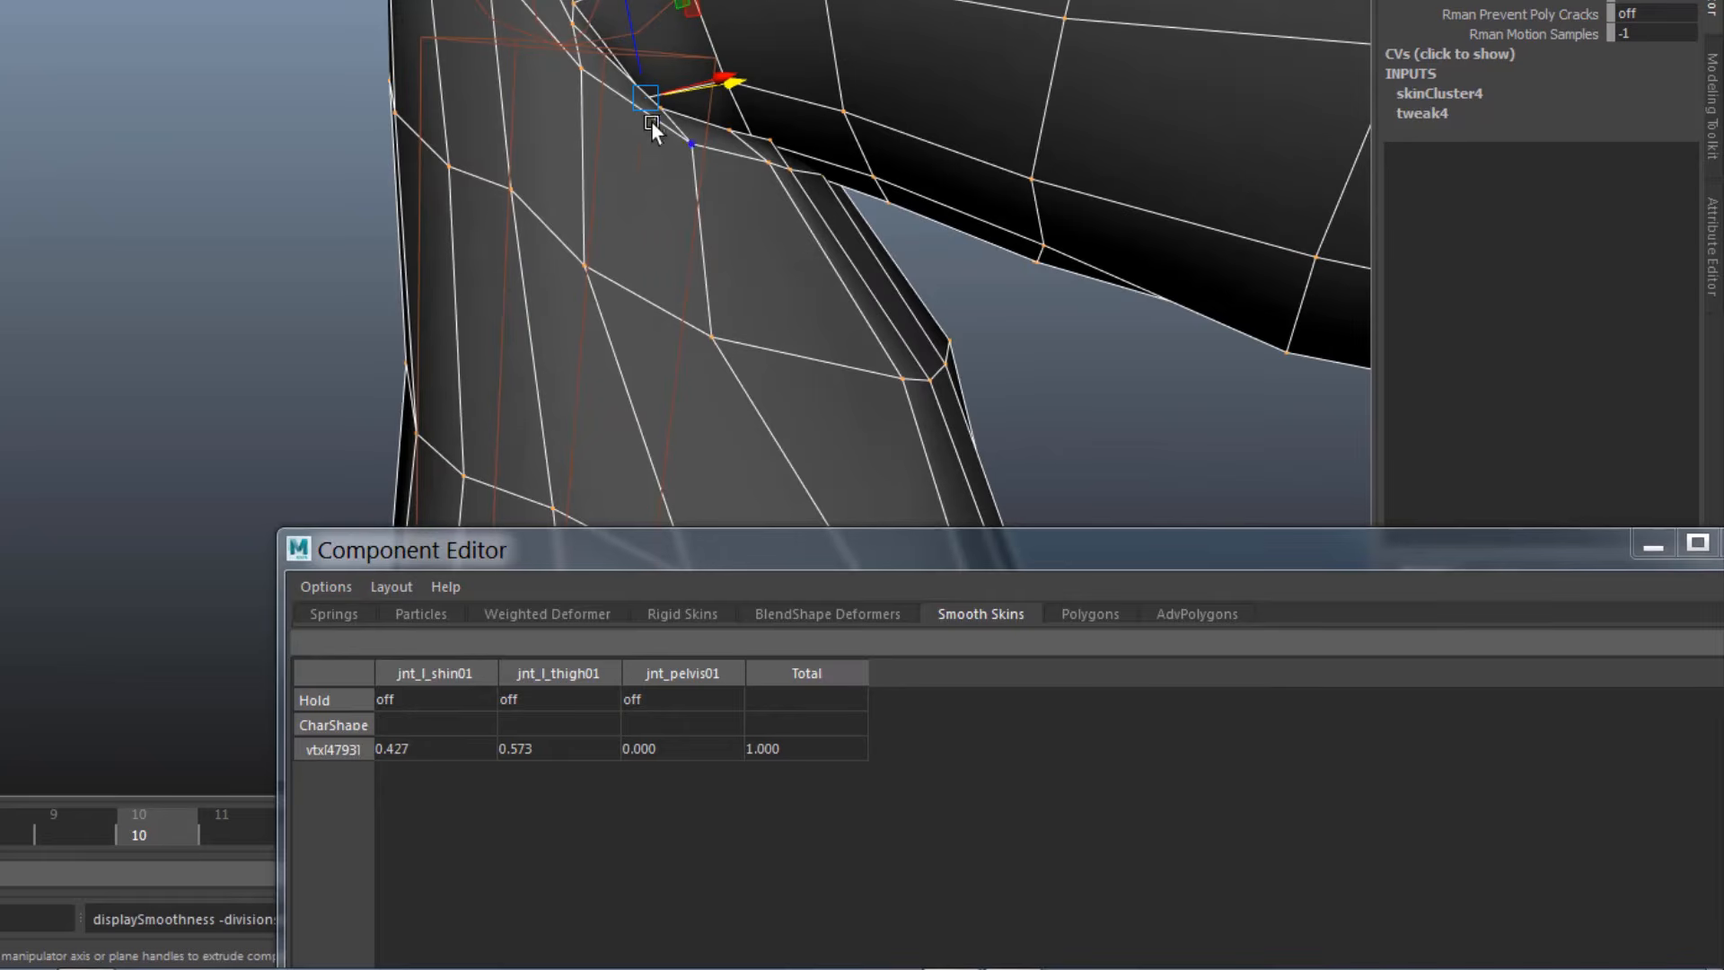
pyautogui.keyDown('shift'); pyautogui.click(576, 16); pyautogui.keyUp('shift')
pyautogui.press('3')
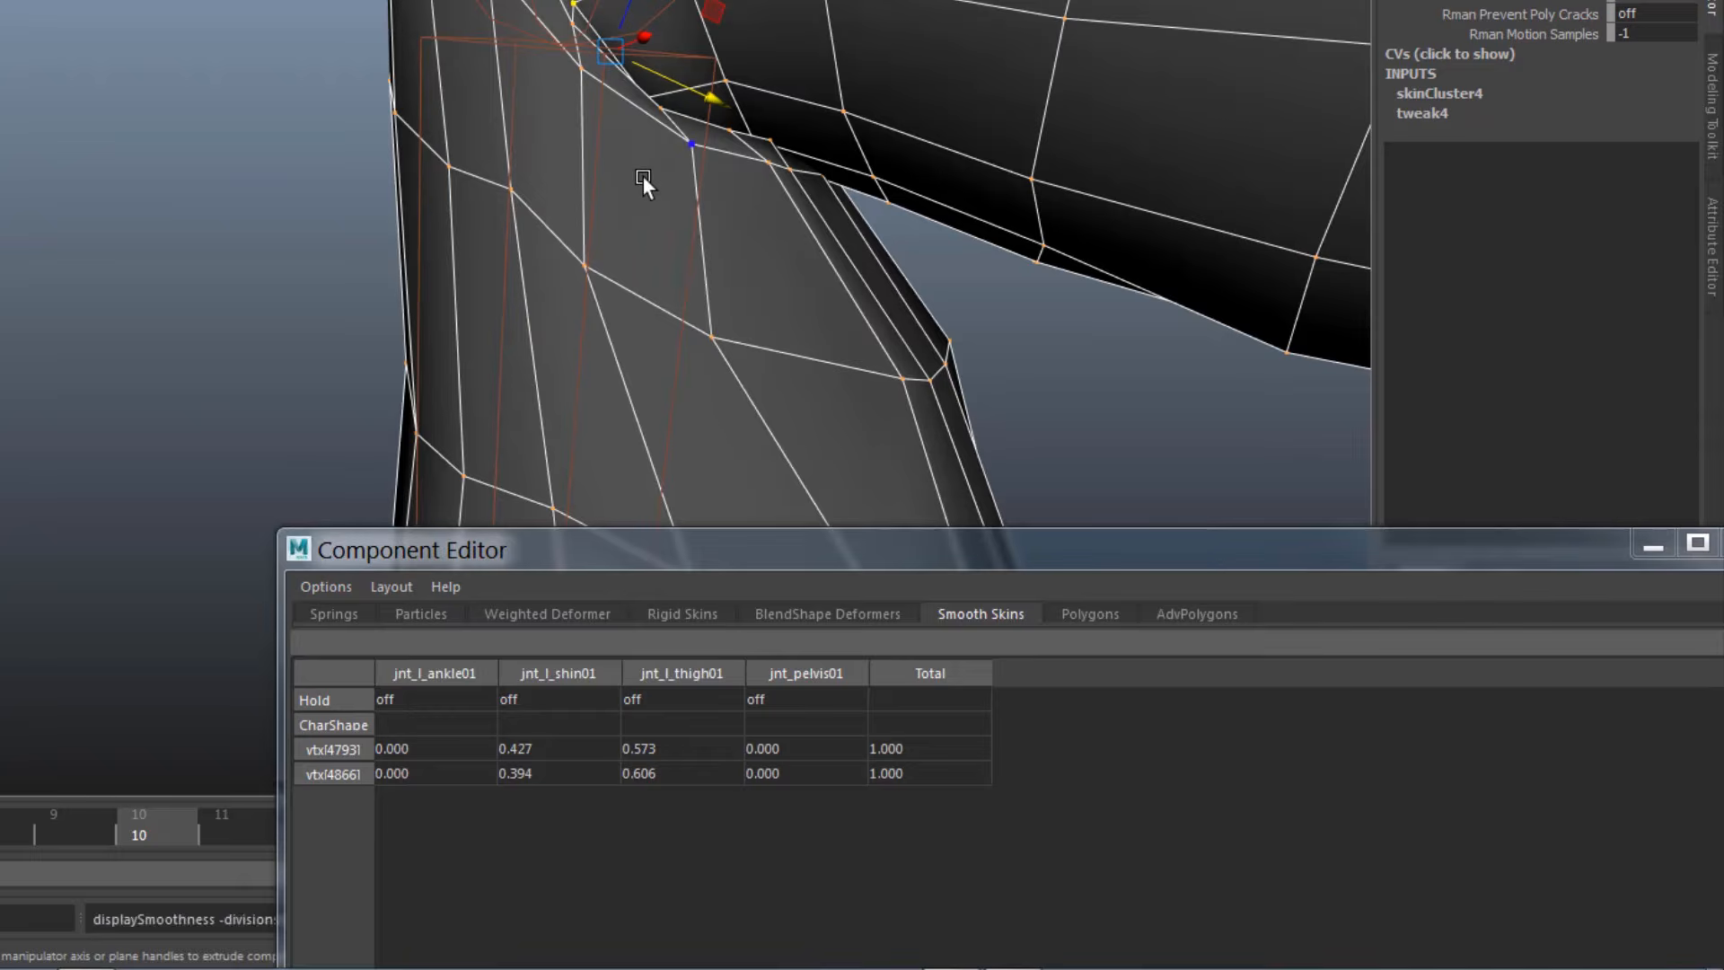
pyautogui.keyDown('alt'); pyautogui.moveTo(757, 283); pyautogui.dragTo(559, 303); pyautogui.keyUp('alt')
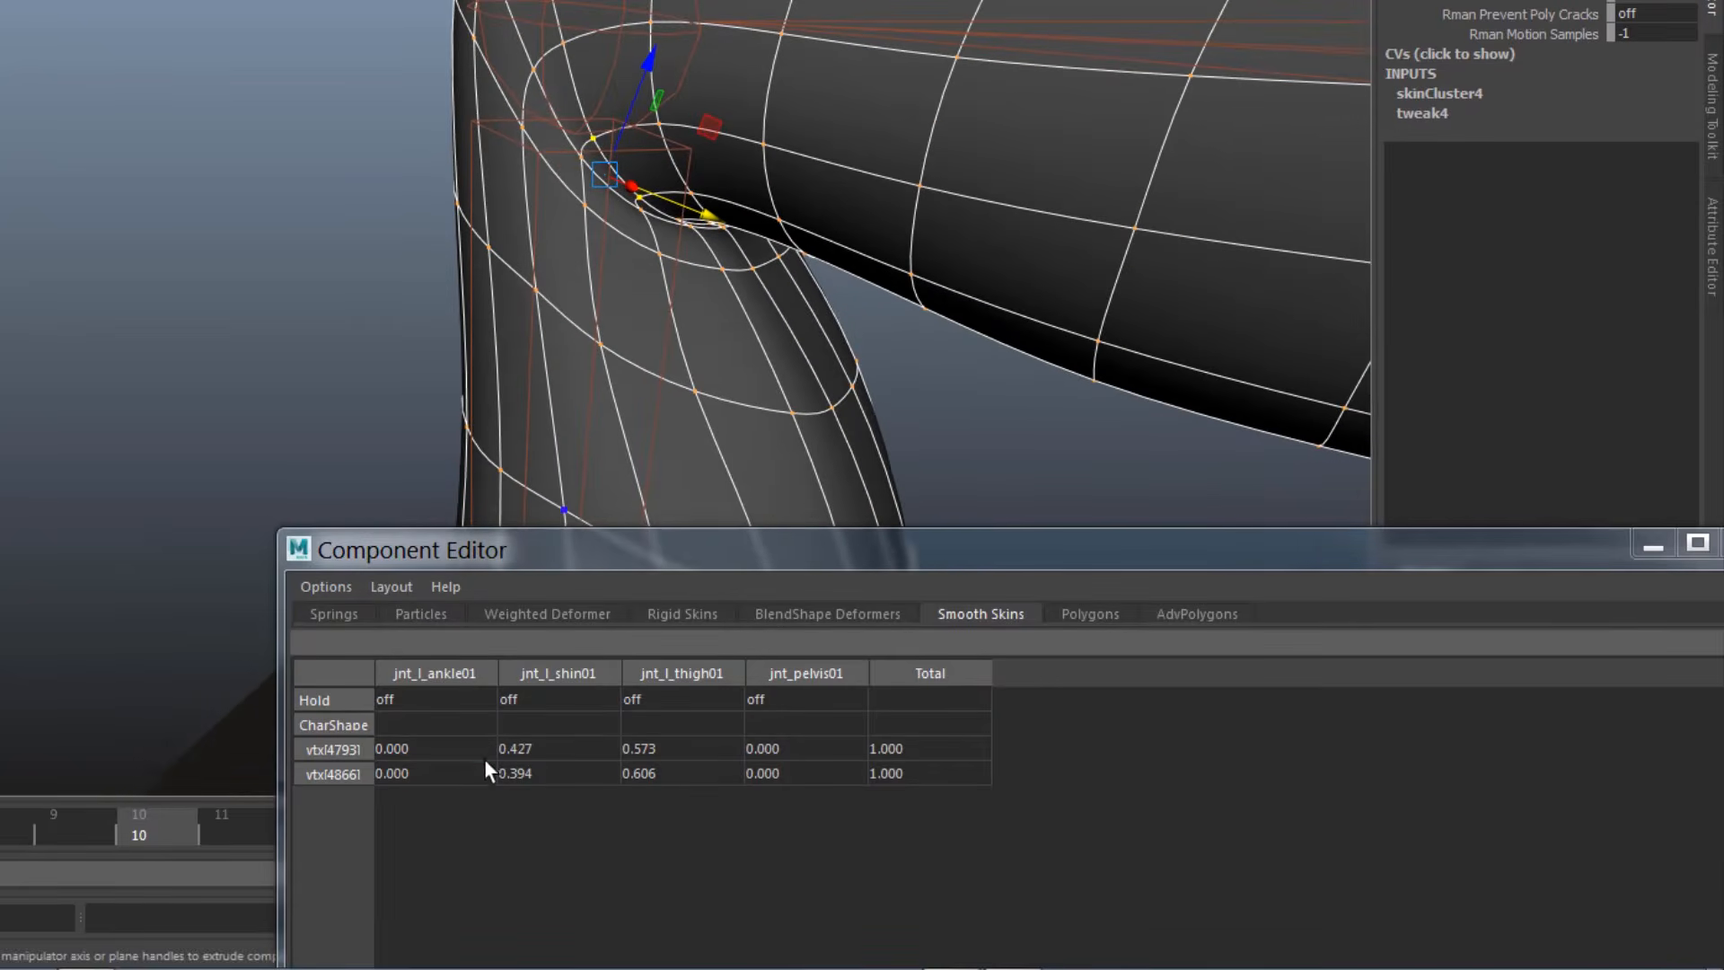
# Set the jnt_l_ankle01 and jnt_pelvis01 weights of the two crease vertices to 0
pyautogui.moveTo(431, 747); pyautogui.dragTo(424, 769)
pyautogui.write('0')
pyautogui.press('Return')
pyautogui.moveTo(661, 751); pyautogui.dragTo(659, 772)
pyautogui.write('0')
pyautogui.press('Return')
# Set the jnt_l_thigh01 weight of both crease vertices to 0.6 and return to object mode with nothing selected
pyautogui.moveTo(559, 748); pyautogui.dragTo(558, 770)
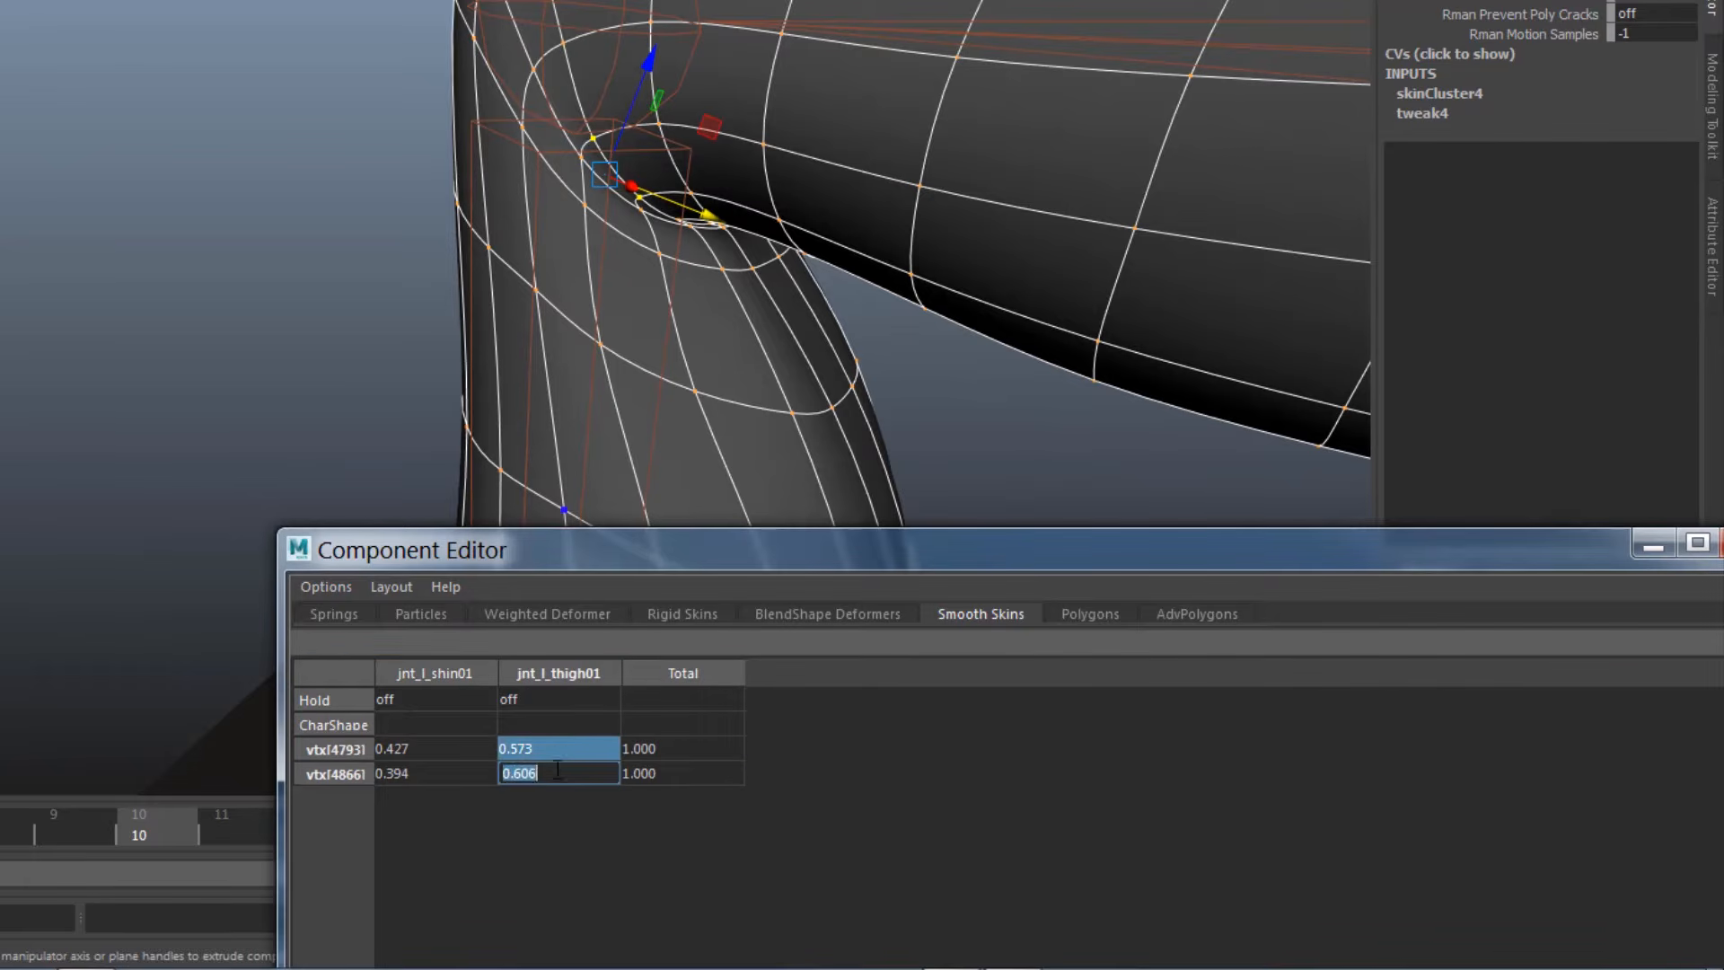
pyautogui.write('0.6')
pyautogui.press('Return')
pyautogui.moveTo(431, 747); pyautogui.dragTo(418, 773)
pyautogui.moveTo(804, 181); pyautogui.dragTo(890, 151, button='right')
pyautogui.click(339, 291)
# Scrub the timeline back from frame 10 and examine how the knee deforms, moving the Component Editor aside
pyautogui.scroll(-3, 339, 291)
pyautogui.keyDown('alt'); pyautogui.moveTo(554, 325); pyautogui.dragTo(1062, 296); pyautogui.keyUp('alt')
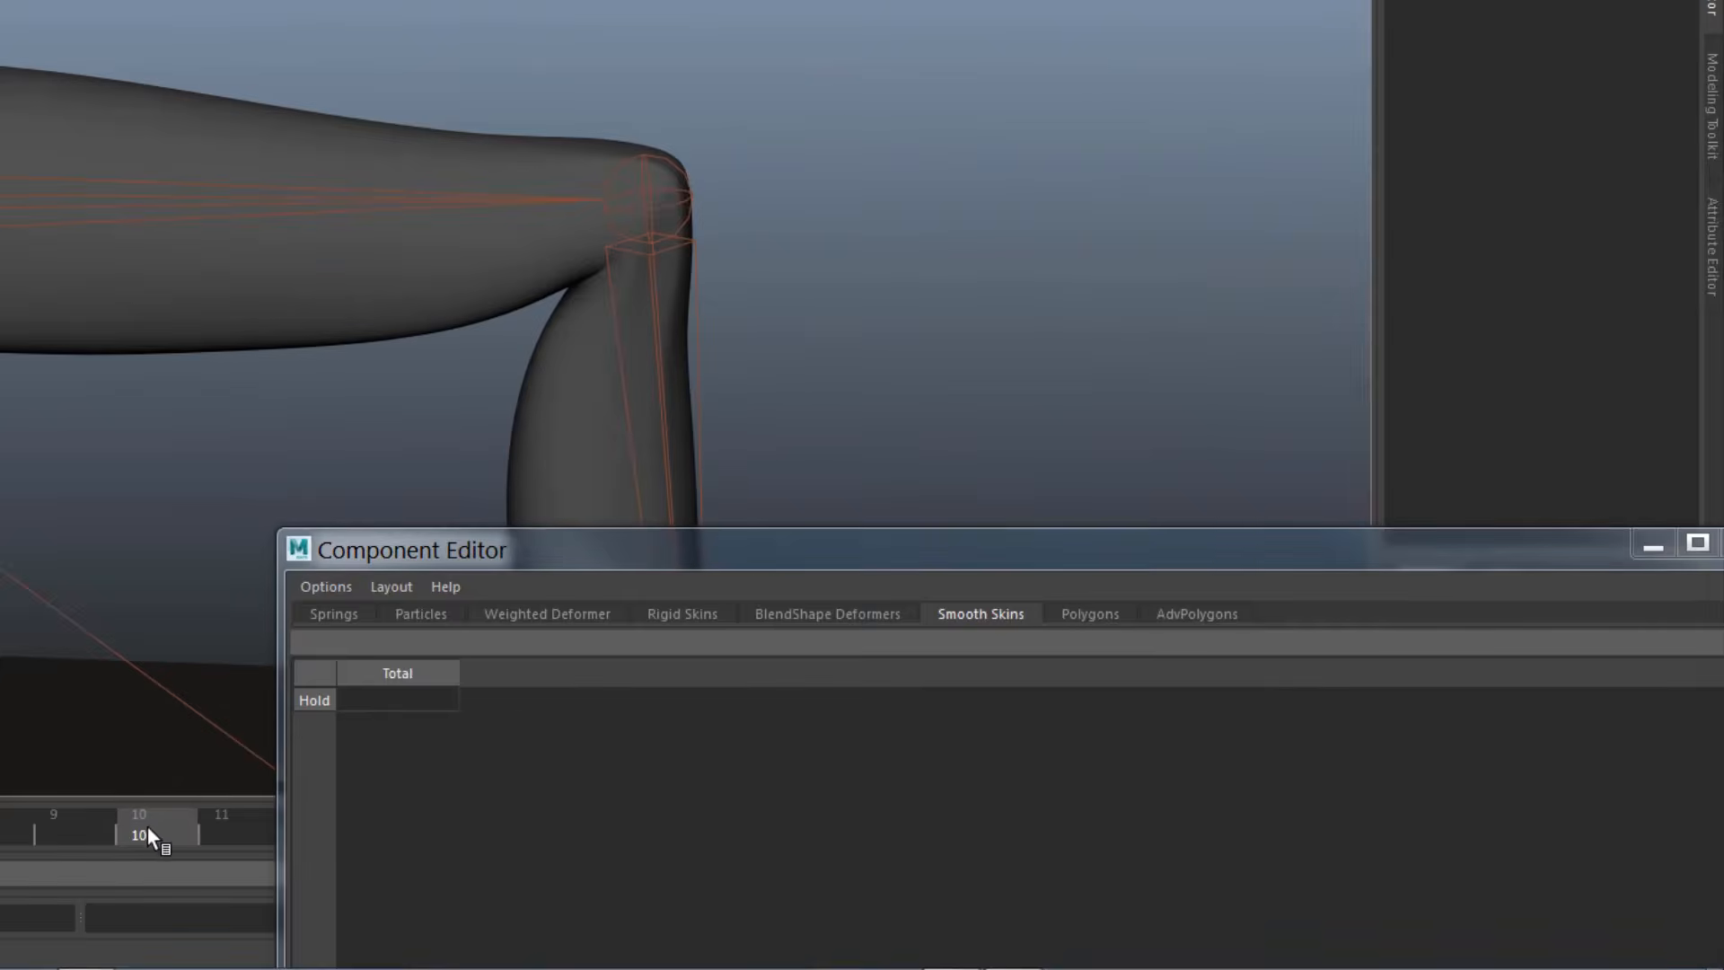
pyautogui.moveTo(147, 828); pyautogui.dragTo(2, 831)
pyautogui.moveTo(739, 559); pyautogui.dragTo(1161, 630)
pyautogui.keyDown('alt'); pyautogui.moveTo(359, 628); pyautogui.dragTo(404, 287, button='middle'); pyautogui.keyUp('alt')
pyautogui.moveTo(18, 828); pyautogui.dragTo(13, 828)
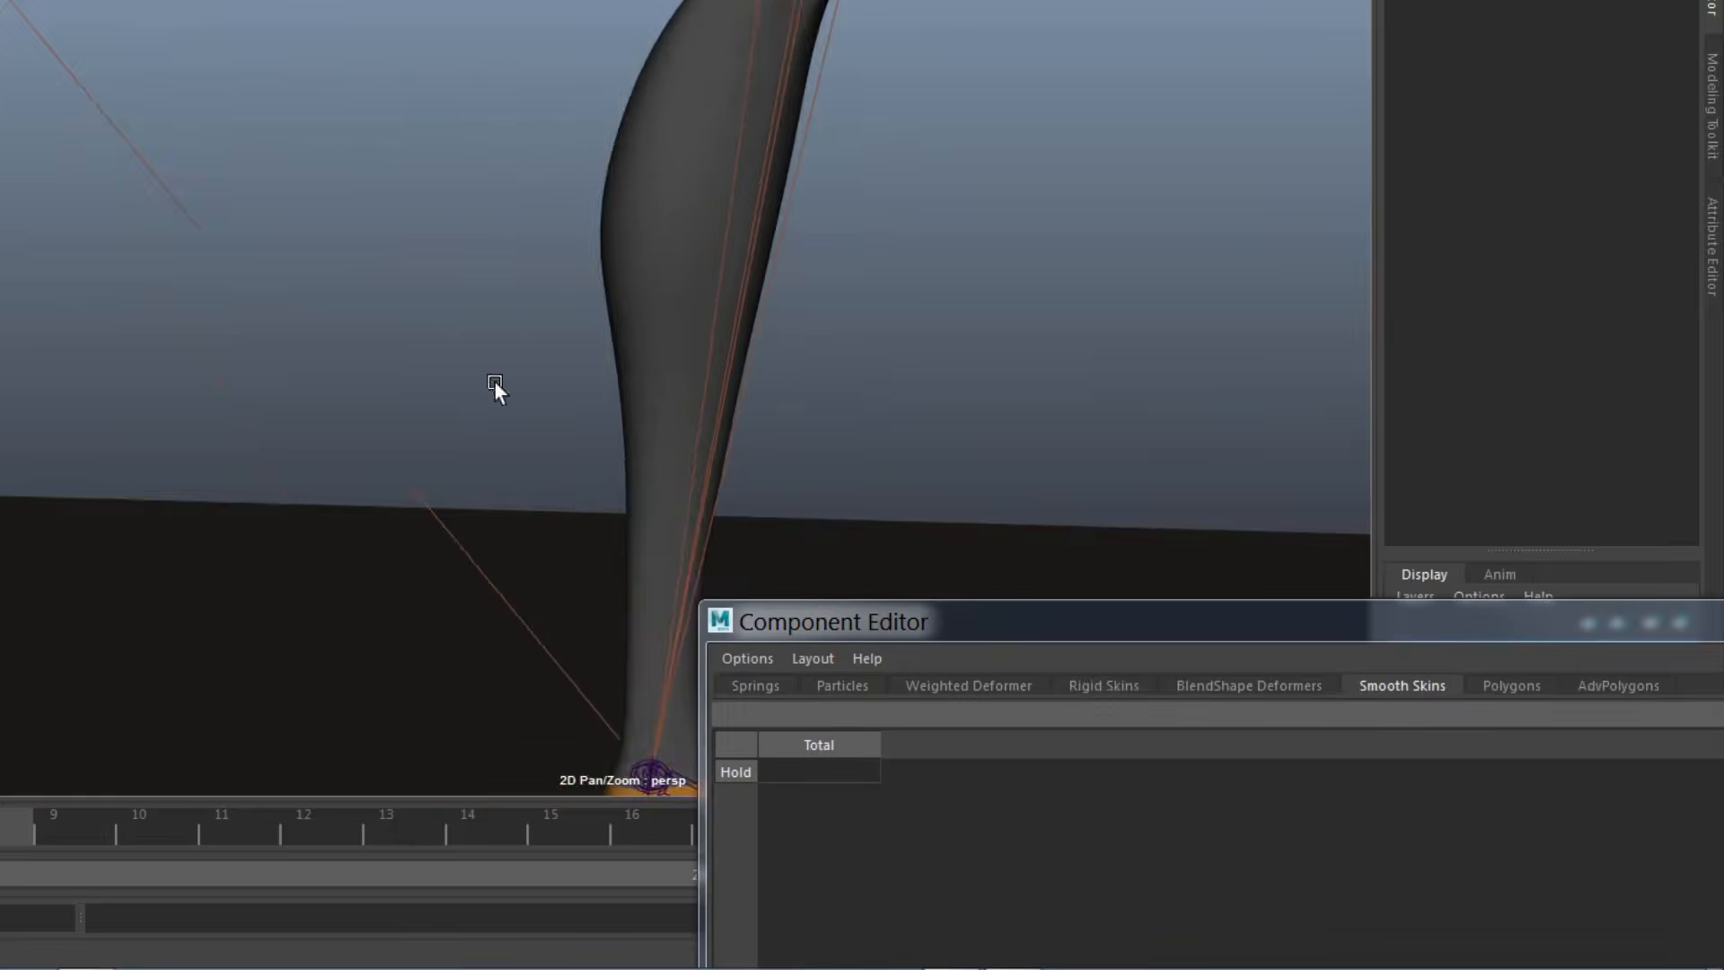
pyautogui.keyDown('alt'); pyautogui.moveTo(494, 383); pyautogui.dragTo(997, 365, button='right'); pyautogui.keyUp('alt')
pyautogui.keyDown('alt'); pyautogui.moveTo(997, 366); pyautogui.dragTo(862, 467, button='middle'); pyautogui.keyUp('alt')
# Select a vertex on the upper shin just below the knee and examine its skin weights and the surrounding deformation
pyautogui.click(665, 324)
pyautogui.keyDown('alt'); pyautogui.moveTo(773, 339); pyautogui.dragTo(916, 351, button='right'); pyautogui.keyUp('alt')
pyautogui.moveTo(692, 185); pyautogui.dragTo(579, 185, button='right')
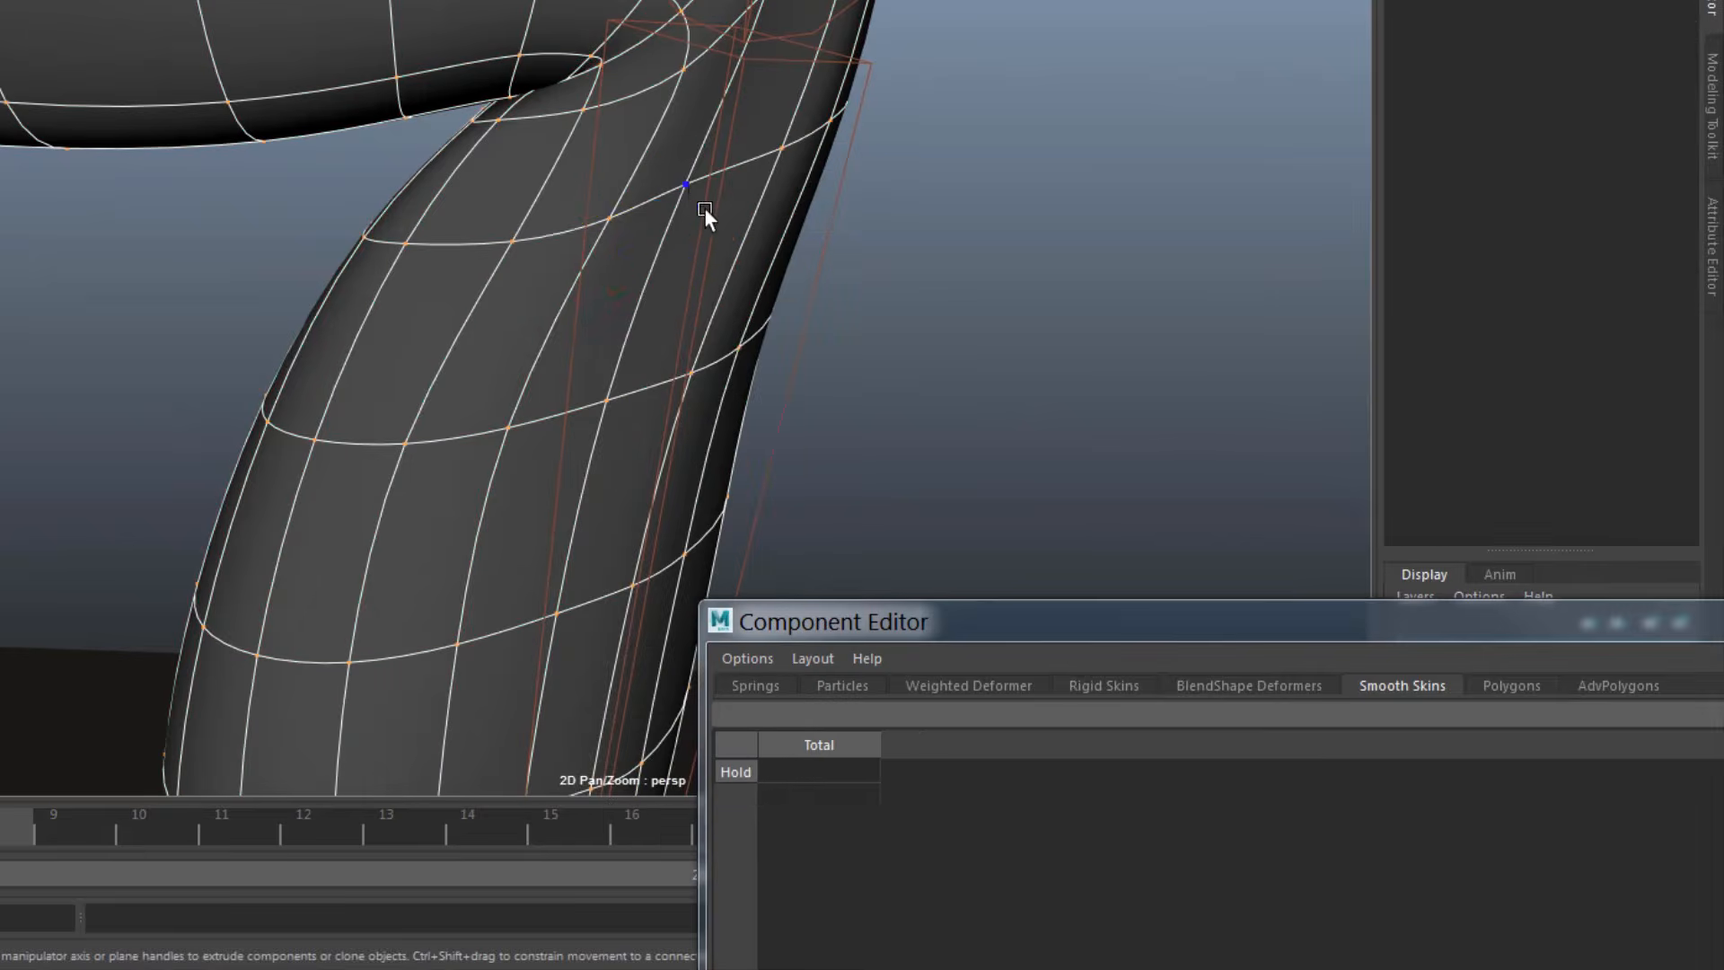
pyautogui.click(704, 209)
pyautogui.moveTo(18, 828)
pyautogui.mouseDown()
pyautogui.moveTo(2, 828)
pyautogui.moveTo(16, 828)
pyautogui.mouseUp()
pyautogui.keyDown('alt'); pyautogui.moveTo(948, 308); pyautogui.dragTo(567, 311, button='right'); pyautogui.keyUp('alt')
pyautogui.keyDown('alt'); pyautogui.moveTo(566, 312); pyautogui.dragTo(825, 190); pyautogui.keyUp('alt')
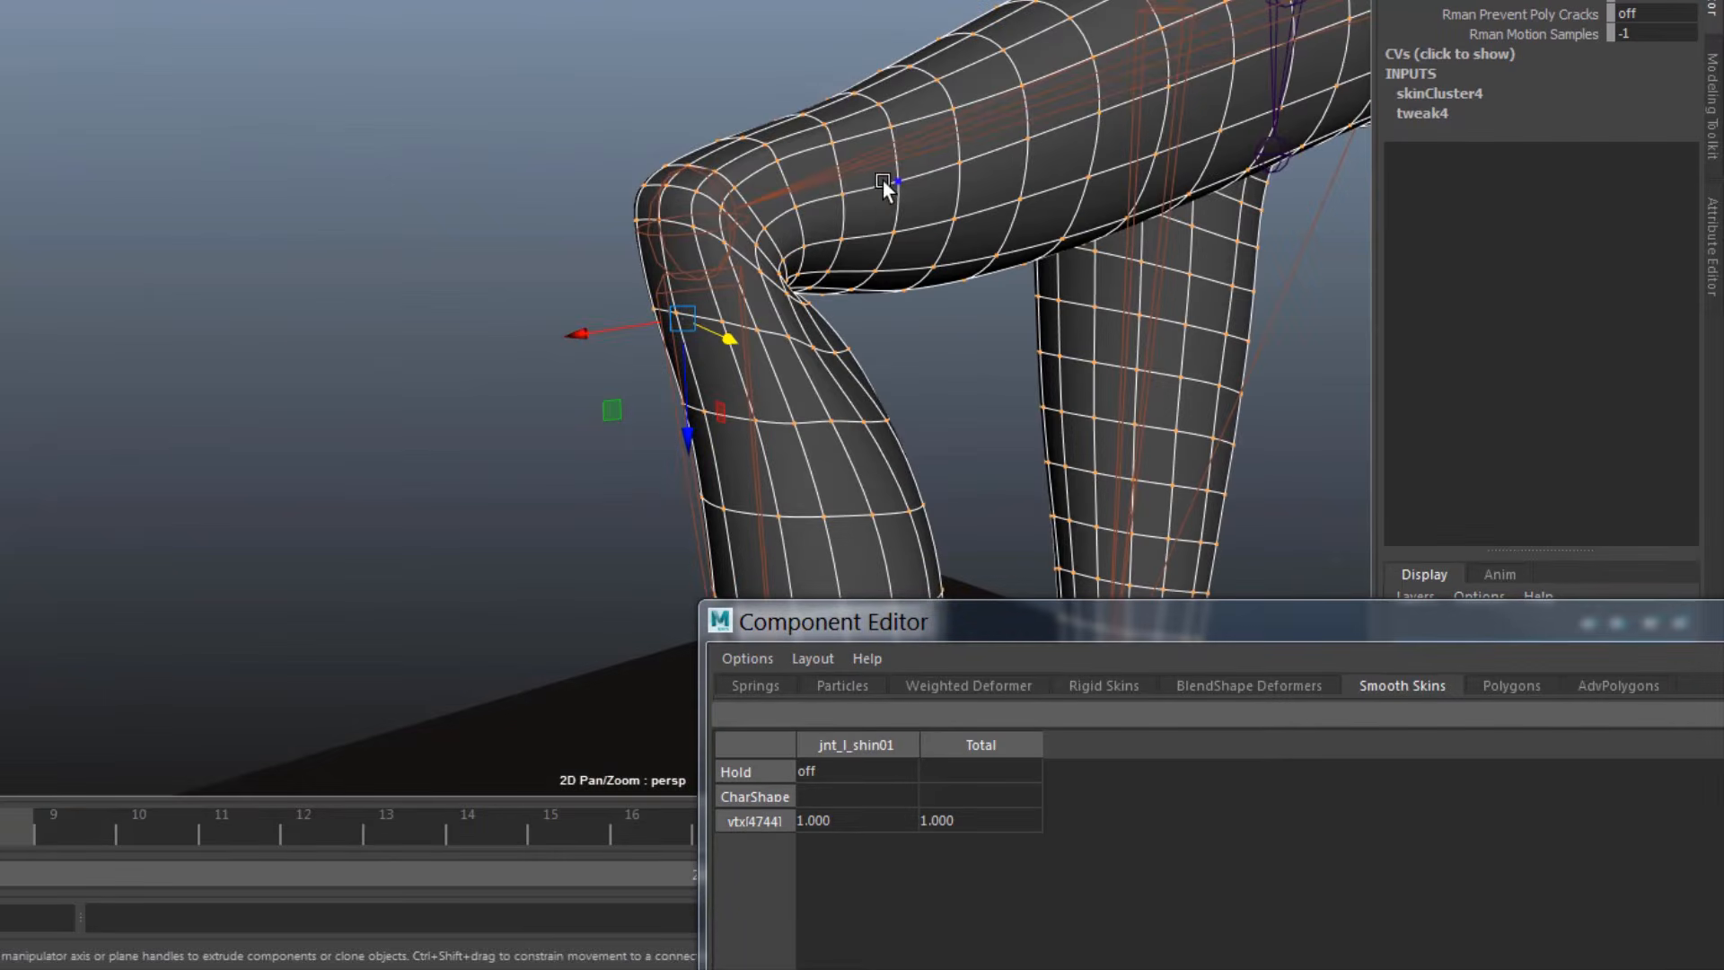
# Return the mesh to object mode and scrub to frame 1, clearing the Component Editor from the view of the legs
pyautogui.press('F8')
pyautogui.moveTo(16, 828); pyautogui.dragTo(0, 828)
pyautogui.moveTo(885, 629); pyautogui.dragTo(512, 861)
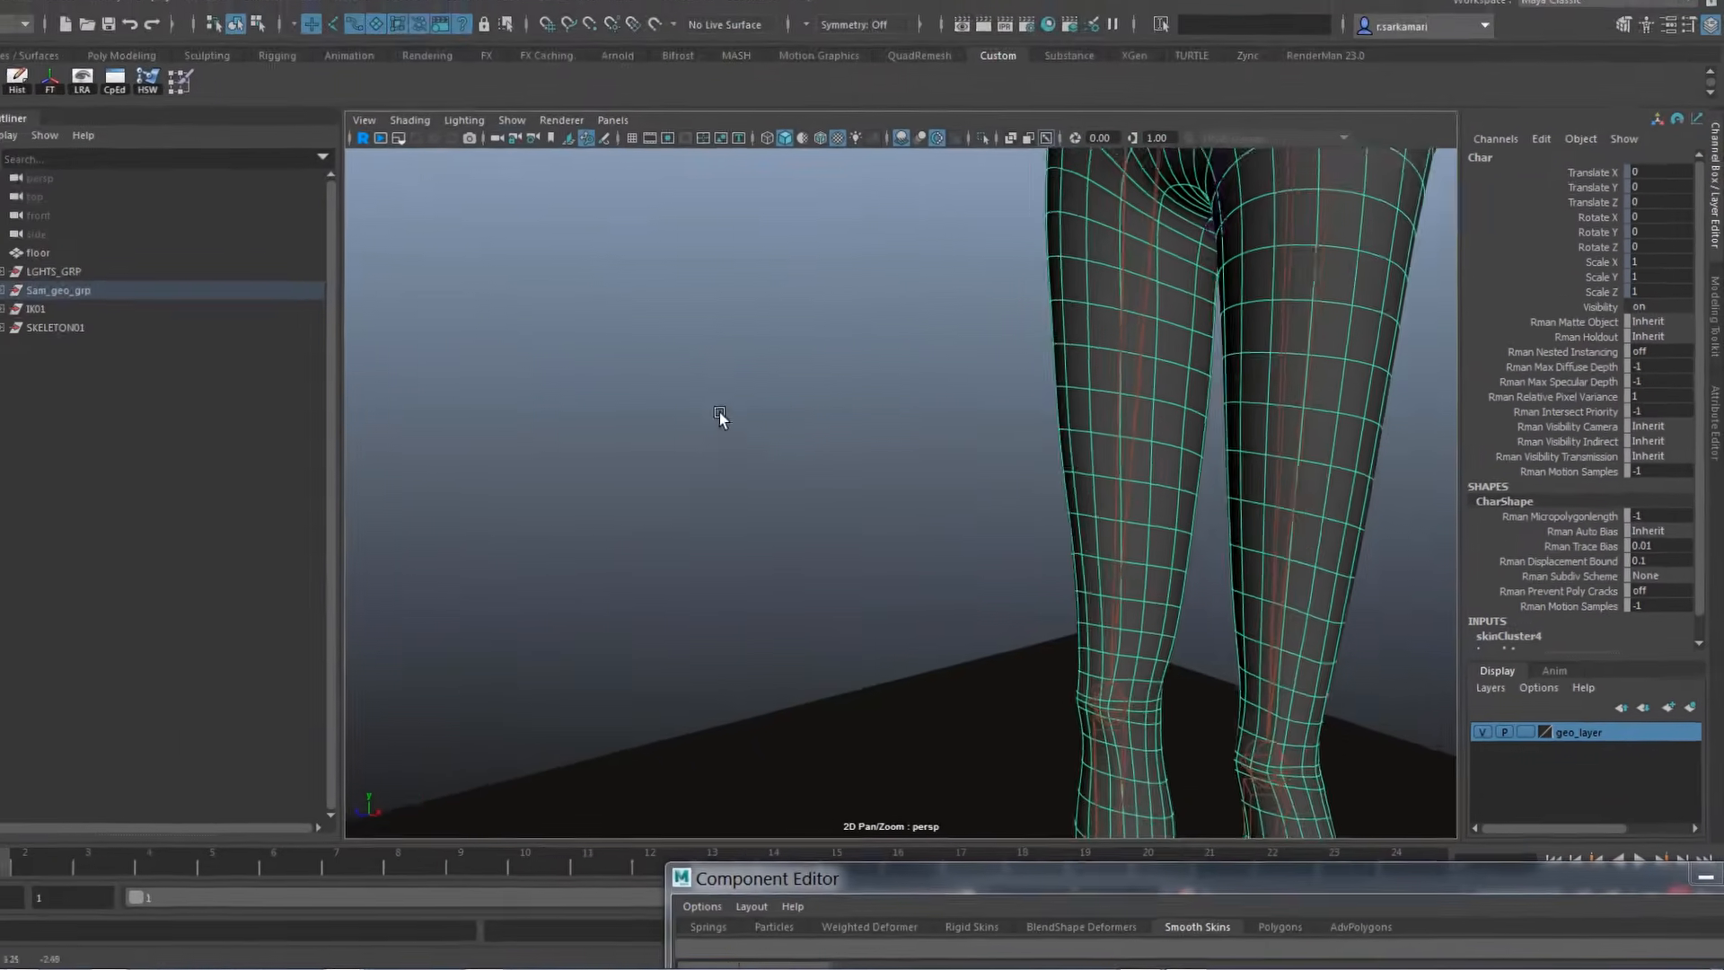
pyautogui.keyDown('alt'); pyautogui.moveTo(1077, 535); pyautogui.dragTo(989, 396, button='middle'); pyautogui.keyUp('alt')
pyautogui.keyDown('alt'); pyautogui.moveTo(989, 396); pyautogui.dragTo(931, 709, button='right'); pyautogui.keyUp('alt')
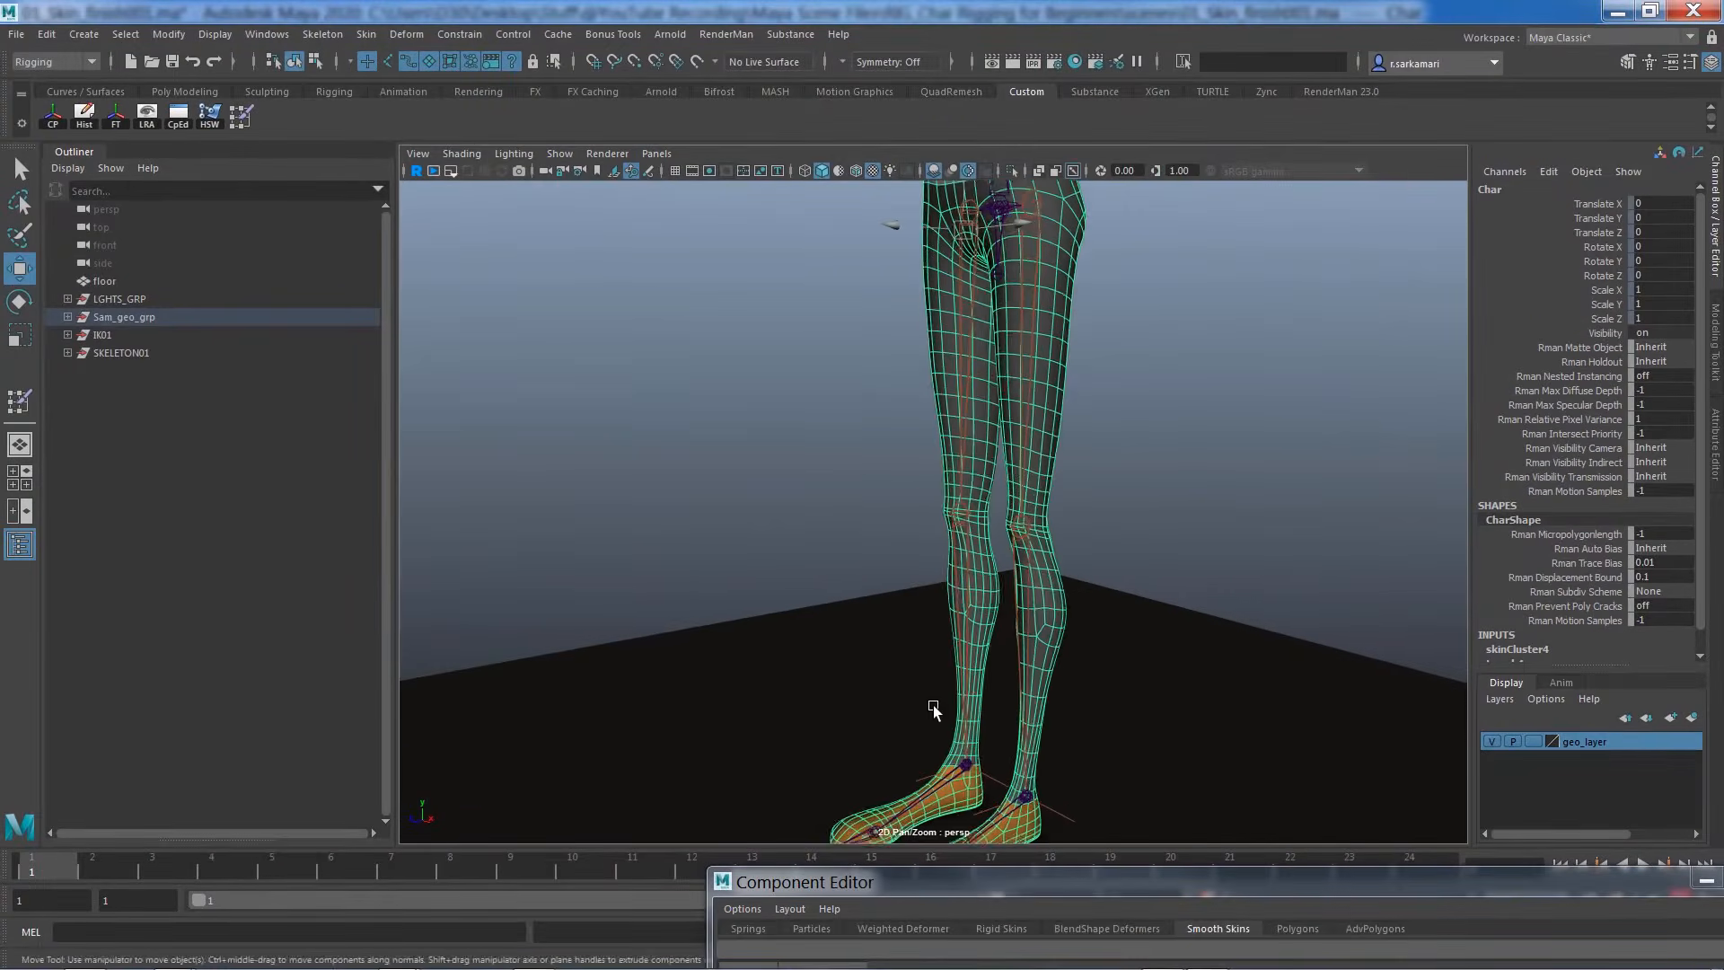
pyautogui.keyDown('alt'); pyautogui.moveTo(931, 709); pyautogui.dragTo(1001, 741); pyautogui.keyUp('alt')
# Break the connections on Translate X, Y and Z of the left leg IK handle rpIK_l_leg01
pyautogui.click(982, 723)
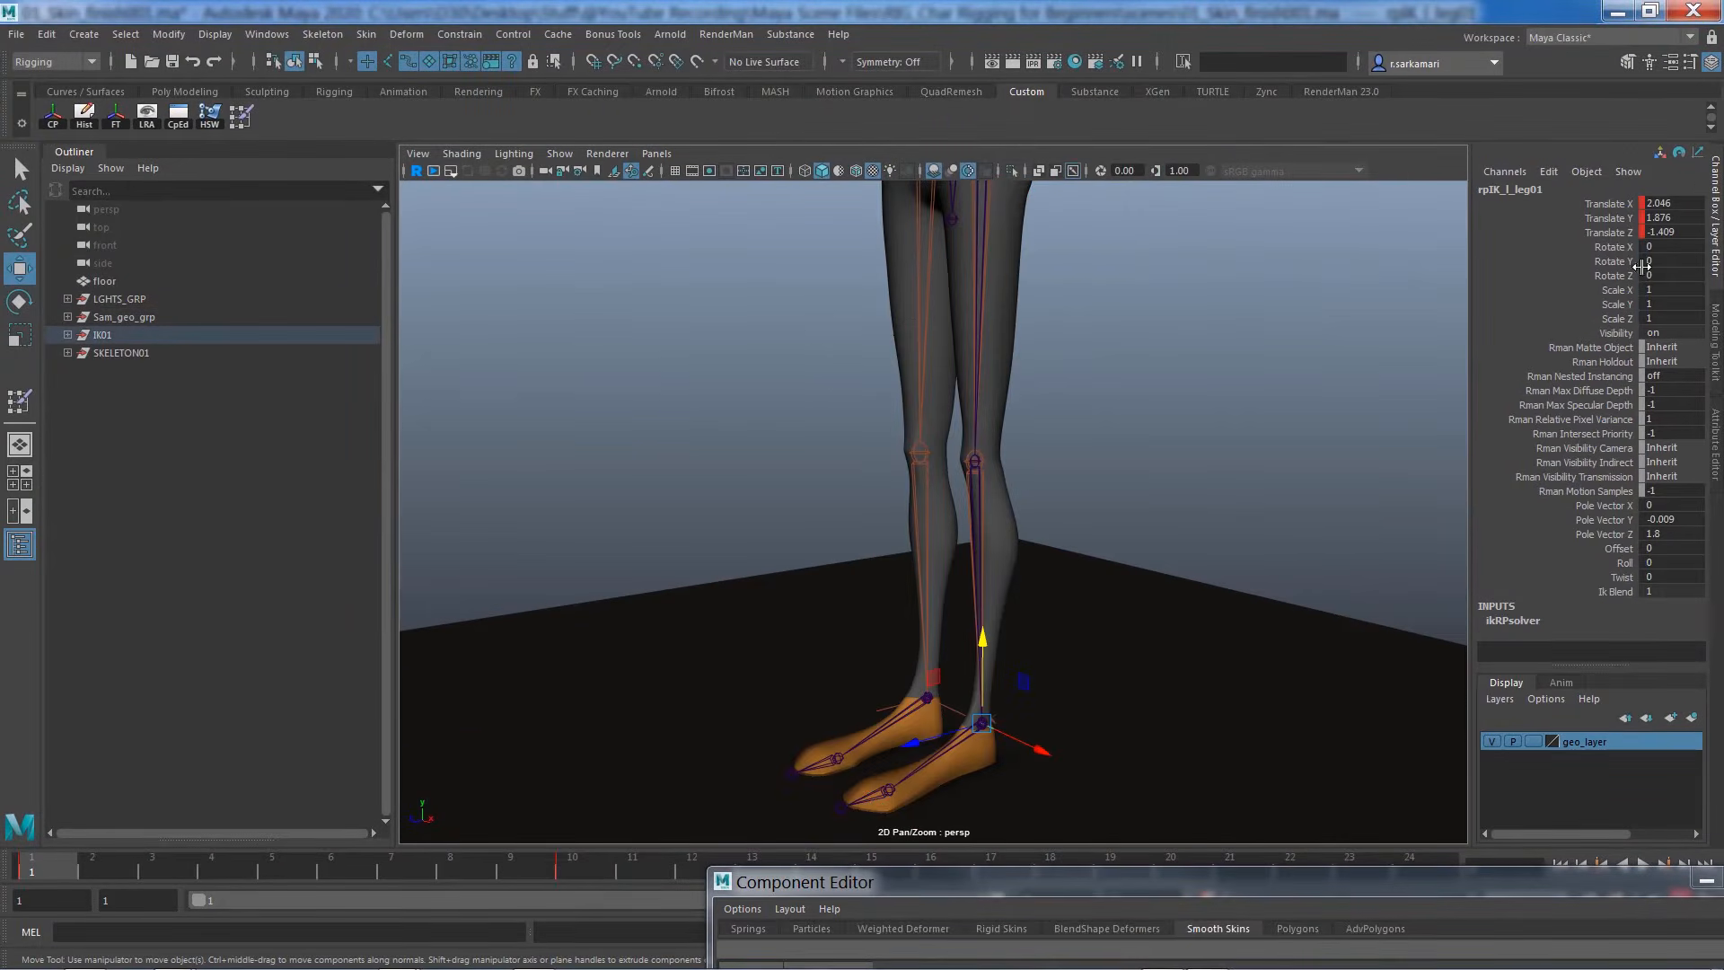
pyautogui.moveTo(1612, 205); pyautogui.dragTo(1612, 232)
pyautogui.rightClick(1610, 230)
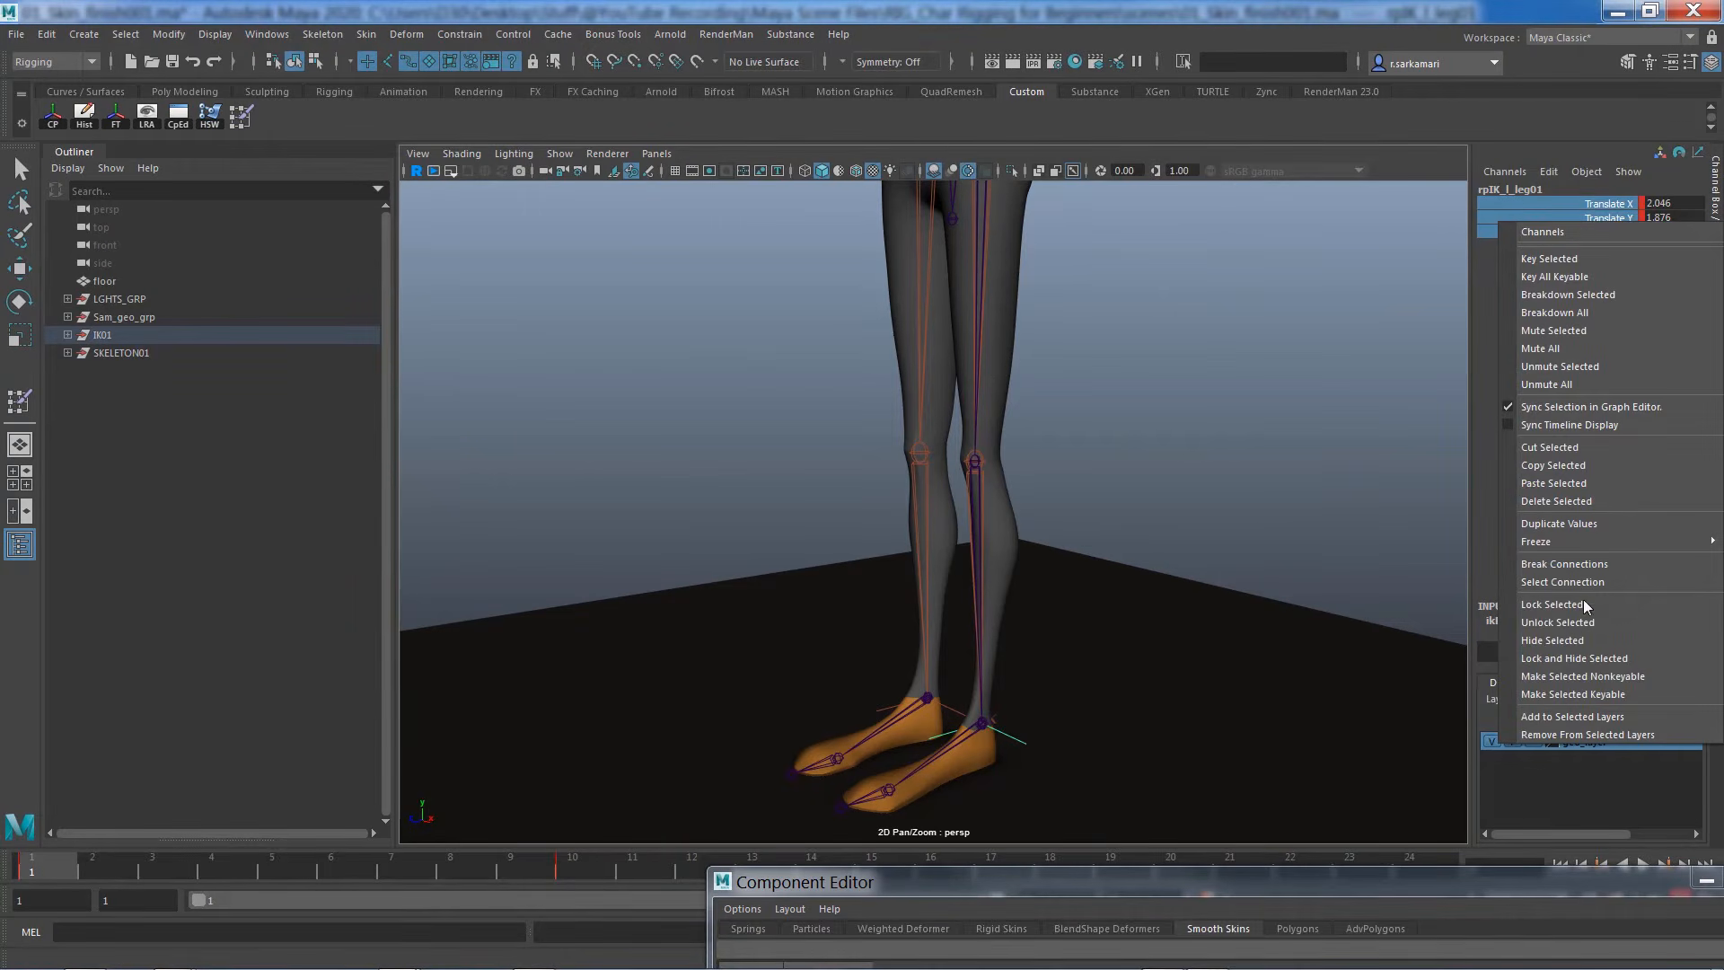
pyautogui.click(1563, 563)
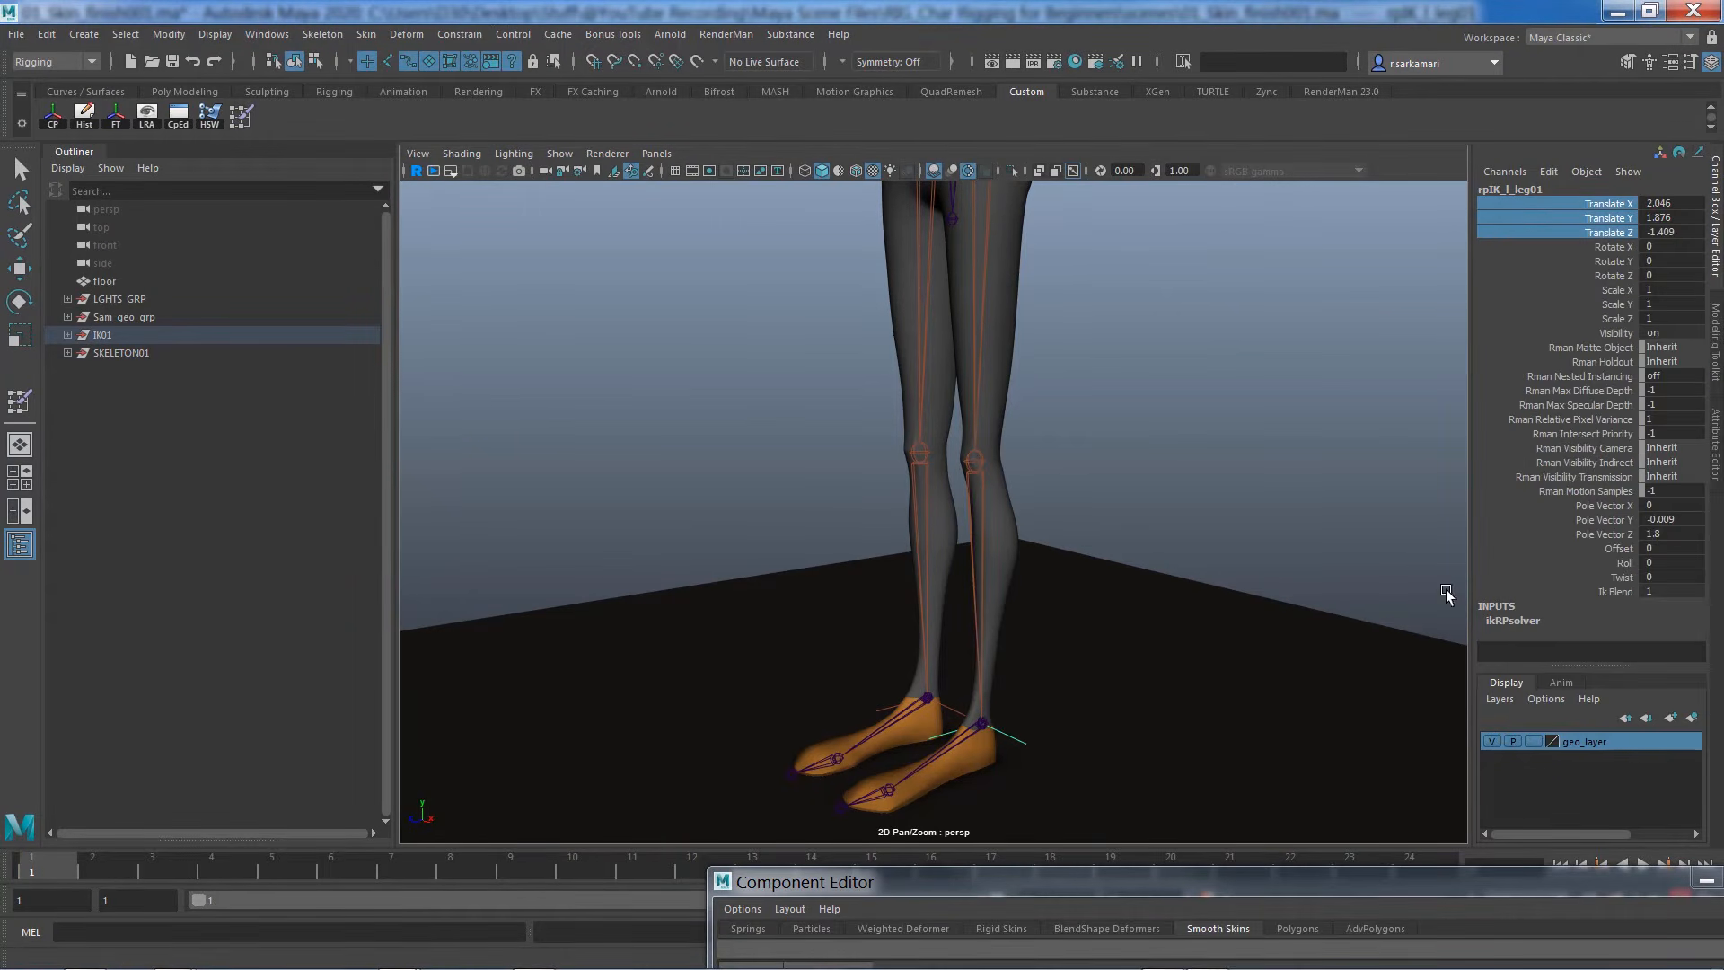
# Examine the whole character and skeleton, from the legs up to the head and back down to the hips
pyautogui.keyDown('alt'); pyautogui.moveTo(1324, 491); pyautogui.dragTo(988, 474, button='right'); pyautogui.keyUp('alt')
pyautogui.keyDown('alt'); pyautogui.moveTo(988, 474); pyautogui.dragTo(1122, 481); pyautogui.keyUp('alt')
pyautogui.keyDown('alt'); pyautogui.moveTo(1105, 485); pyautogui.dragTo(1103, 628, button='middle'); pyautogui.keyUp('alt')
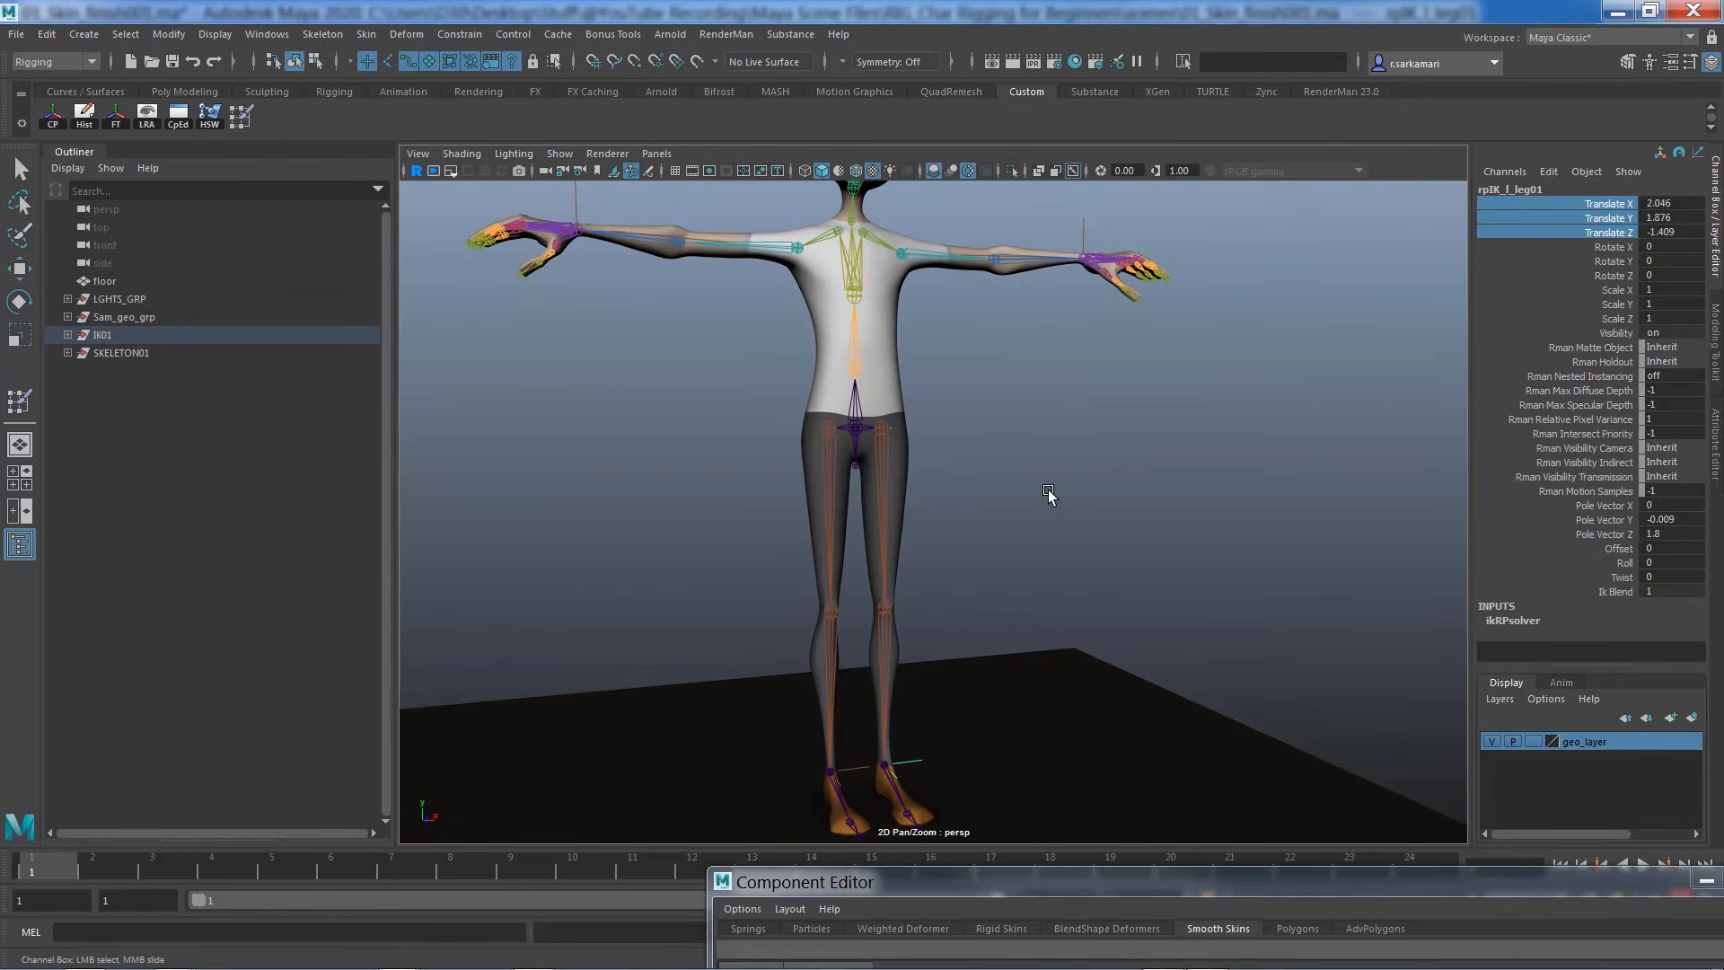
pyautogui.keyDown('alt'); pyautogui.moveTo(1047, 490); pyautogui.dragTo(1094, 487, button='middle'); pyautogui.keyUp('alt')
pyautogui.keyDown('alt'); pyautogui.moveTo(1160, 523); pyautogui.dragTo(1015, 498, button='right'); pyautogui.keyUp('alt')
pyautogui.keyDown('alt'); pyautogui.moveTo(1013, 476); pyautogui.dragTo(995, 568, button='middle'); pyautogui.keyUp('alt')
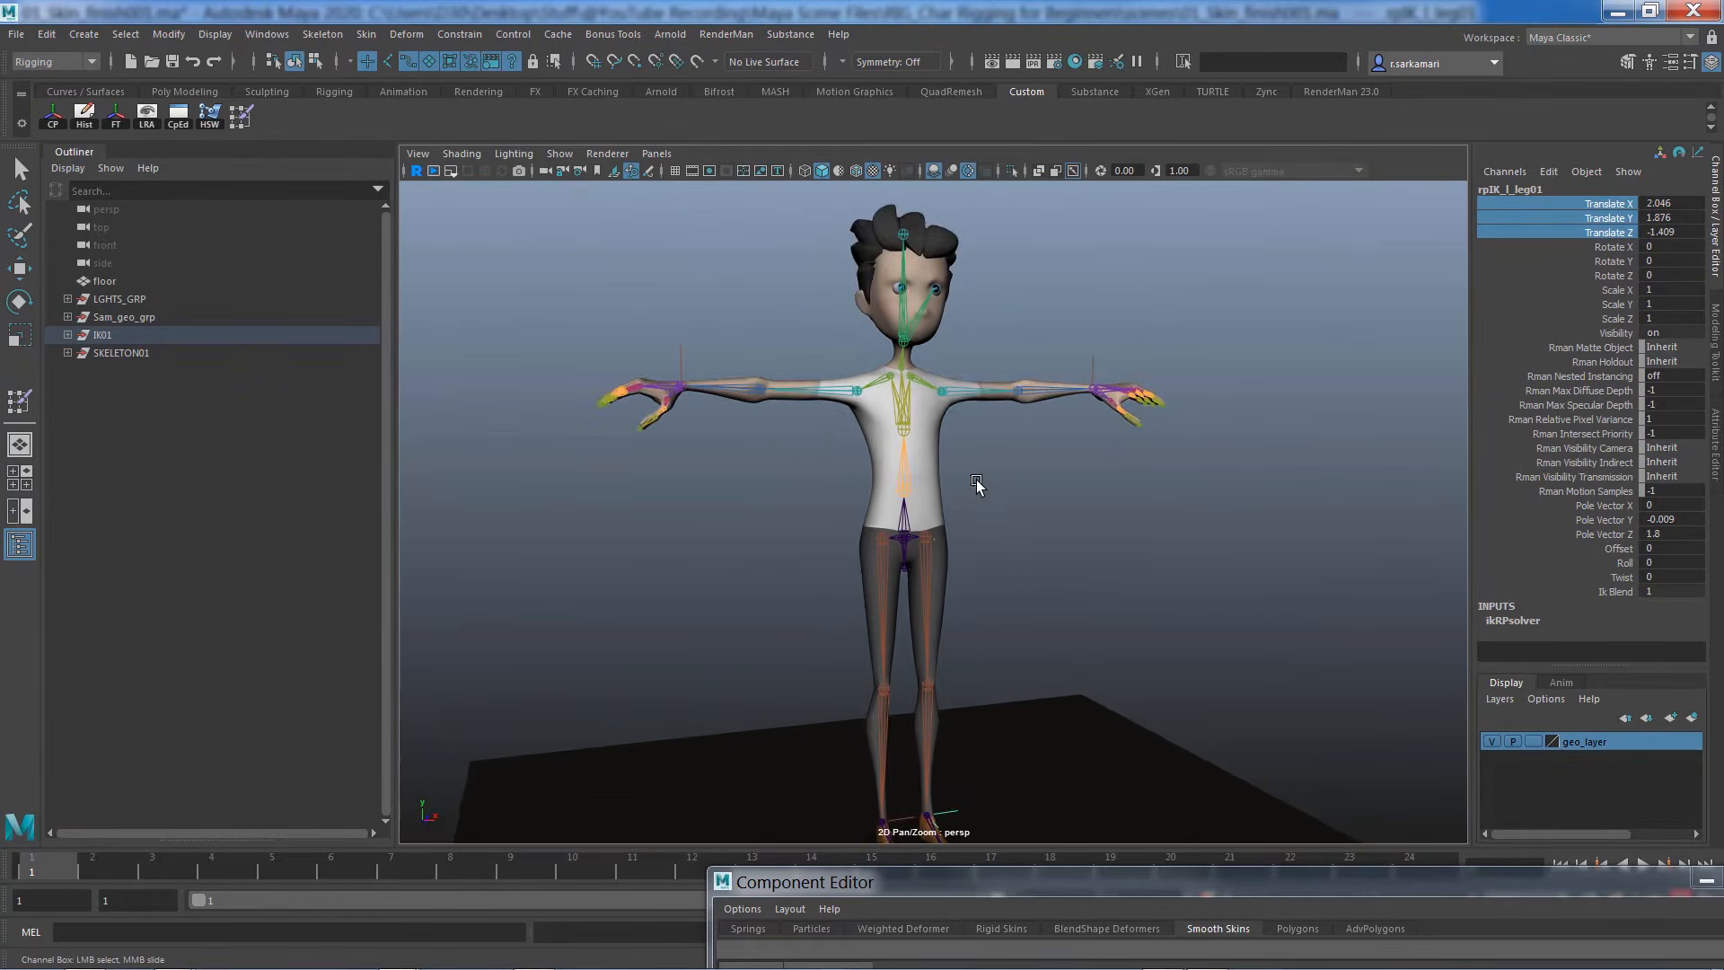
pyautogui.keyDown('alt'); pyautogui.moveTo(978, 485); pyautogui.dragTo(1032, 469, button='right'); pyautogui.keyUp('alt')
pyautogui.keyDown('alt'); pyautogui.moveTo(1092, 449); pyautogui.dragTo(1127, 574, button='middle'); pyautogui.keyUp('alt')
pyautogui.keyDown('alt'); pyautogui.moveTo(1128, 574); pyautogui.dragTo(1109, 651, button='right'); pyautogui.keyUp('alt')
pyautogui.keyDown('alt'); pyautogui.moveTo(1109, 651); pyautogui.dragTo(1099, 682, button='middle'); pyautogui.keyUp('alt')
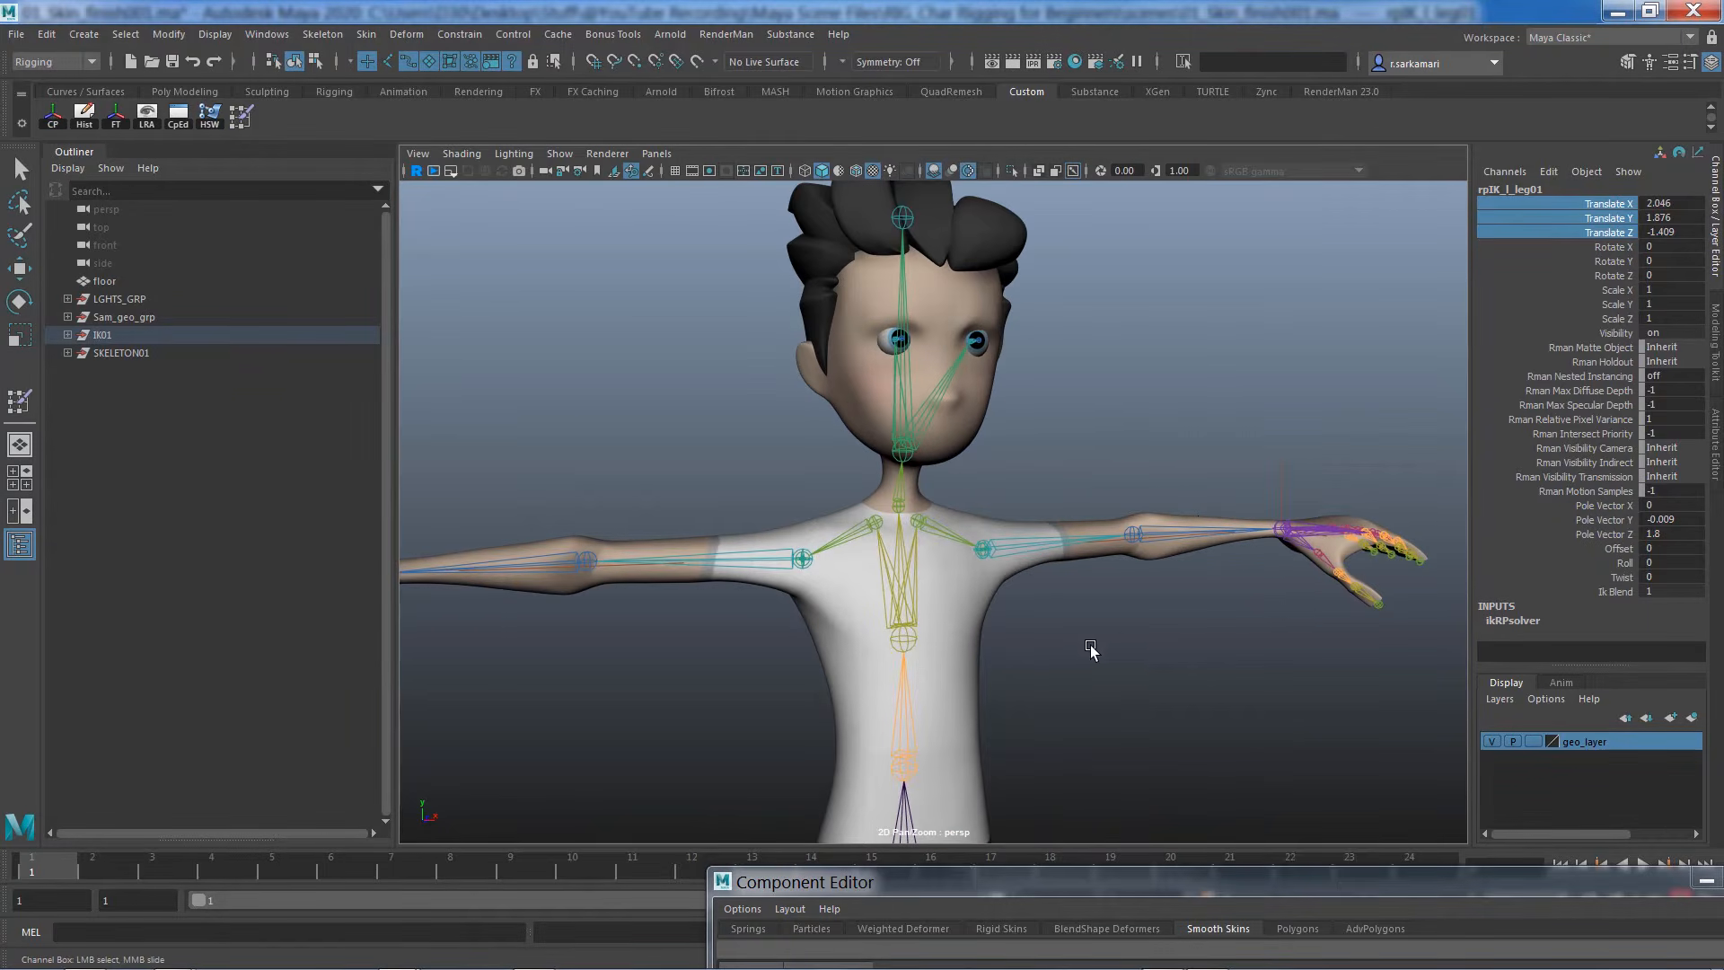
pyautogui.keyDown('alt'); pyautogui.moveTo(1269, 688); pyautogui.dragTo(935, 616, button='right'); pyautogui.keyUp('alt')
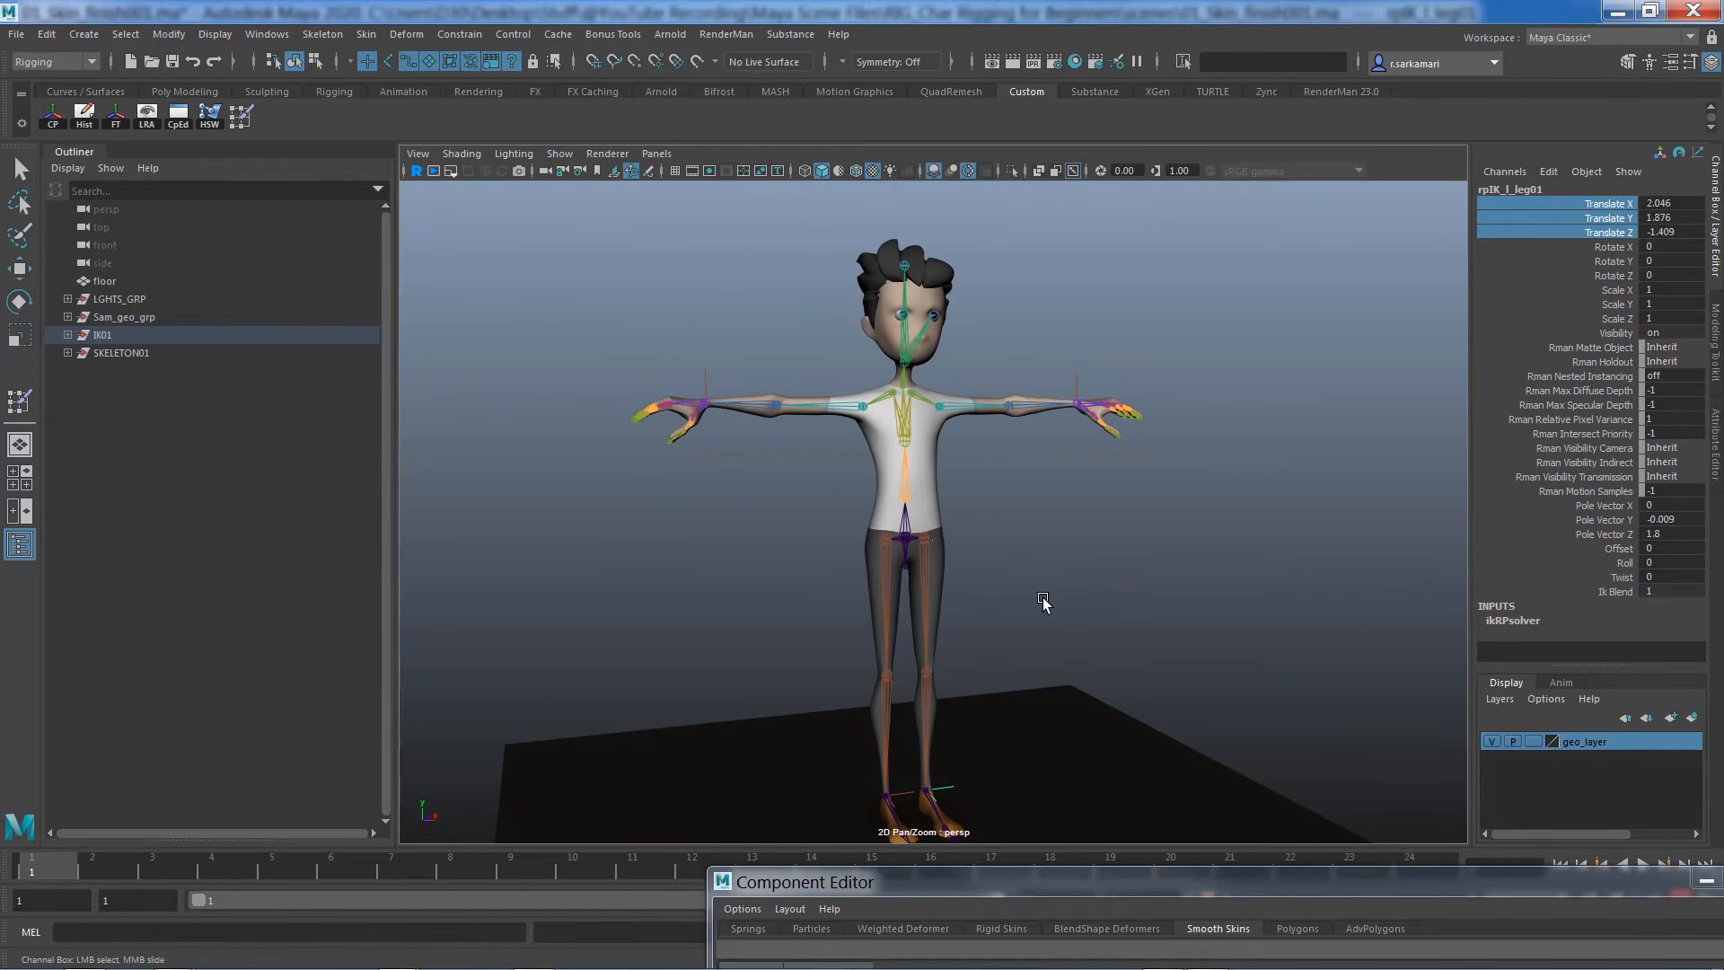
pyautogui.keyDown('alt'); pyautogui.moveTo(1057, 553); pyautogui.dragTo(1497, 658, button='right'); pyautogui.keyUp('alt')
pyautogui.keyDown('alt'); pyautogui.moveTo(1102, 594); pyautogui.dragTo(1229, 644, button='middle'); pyautogui.keyUp('alt')
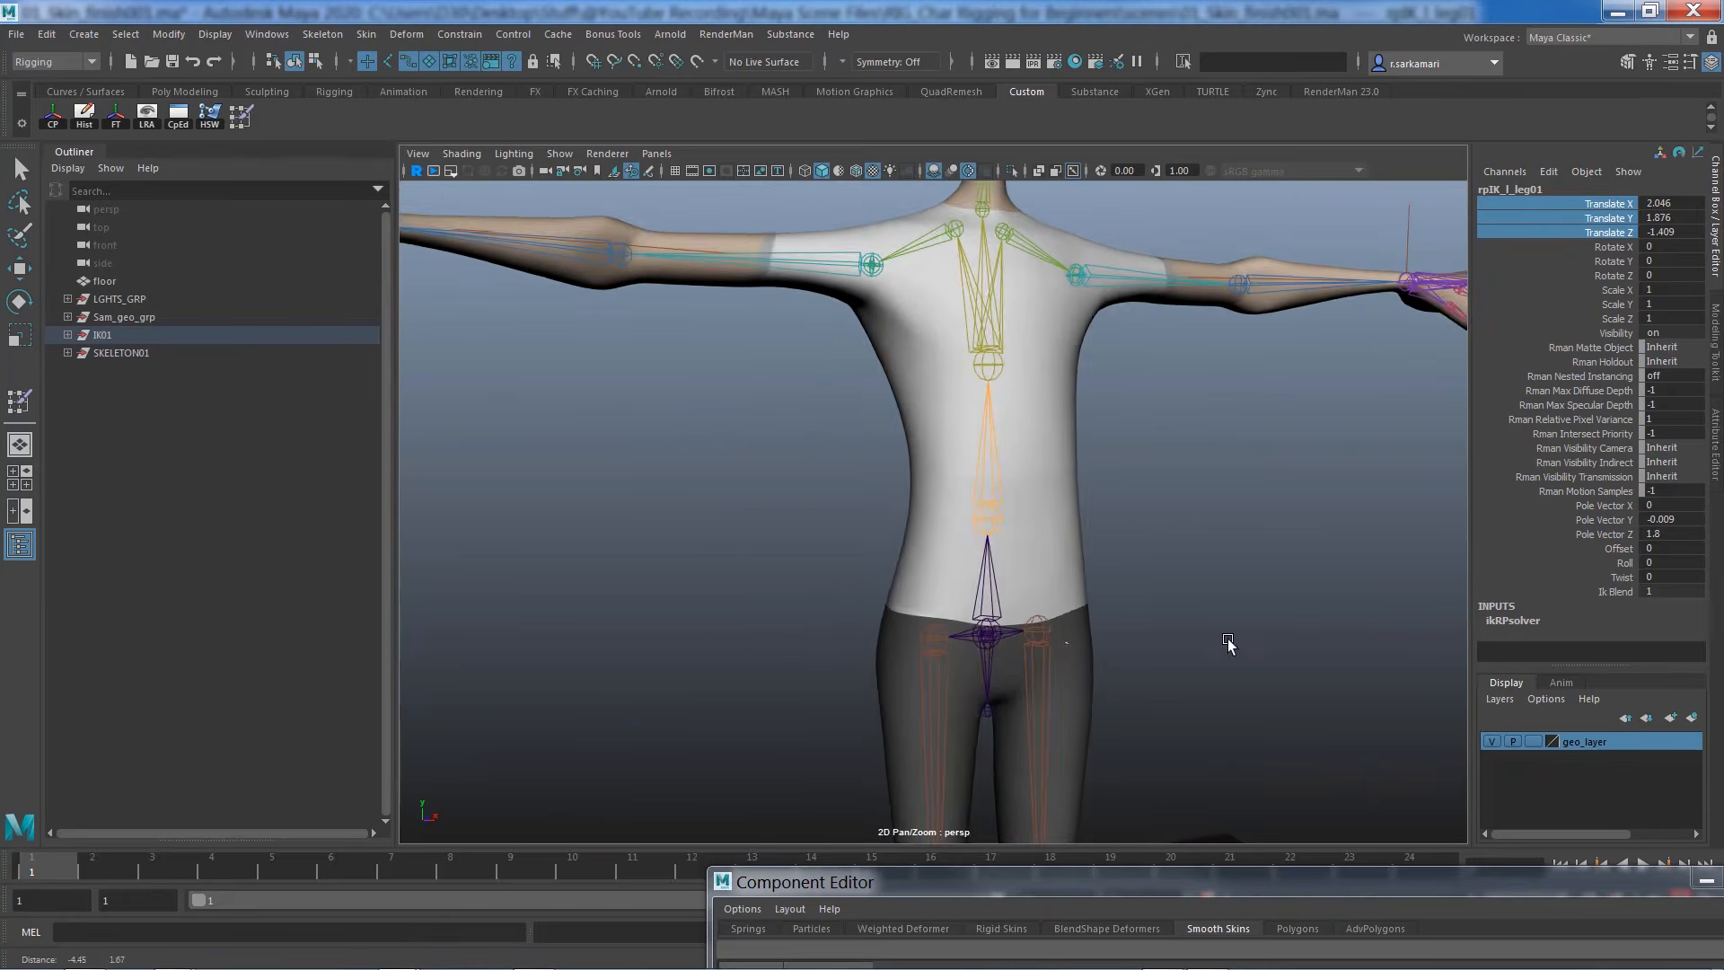
pyautogui.keyDown('alt'); pyautogui.moveTo(1229, 644); pyautogui.dragTo(1123, 682); pyautogui.keyUp('alt')
# Select the left leg IK handle rpIK_l_leg01 and key its translation at frame 1
pyautogui.click(1083, 716)
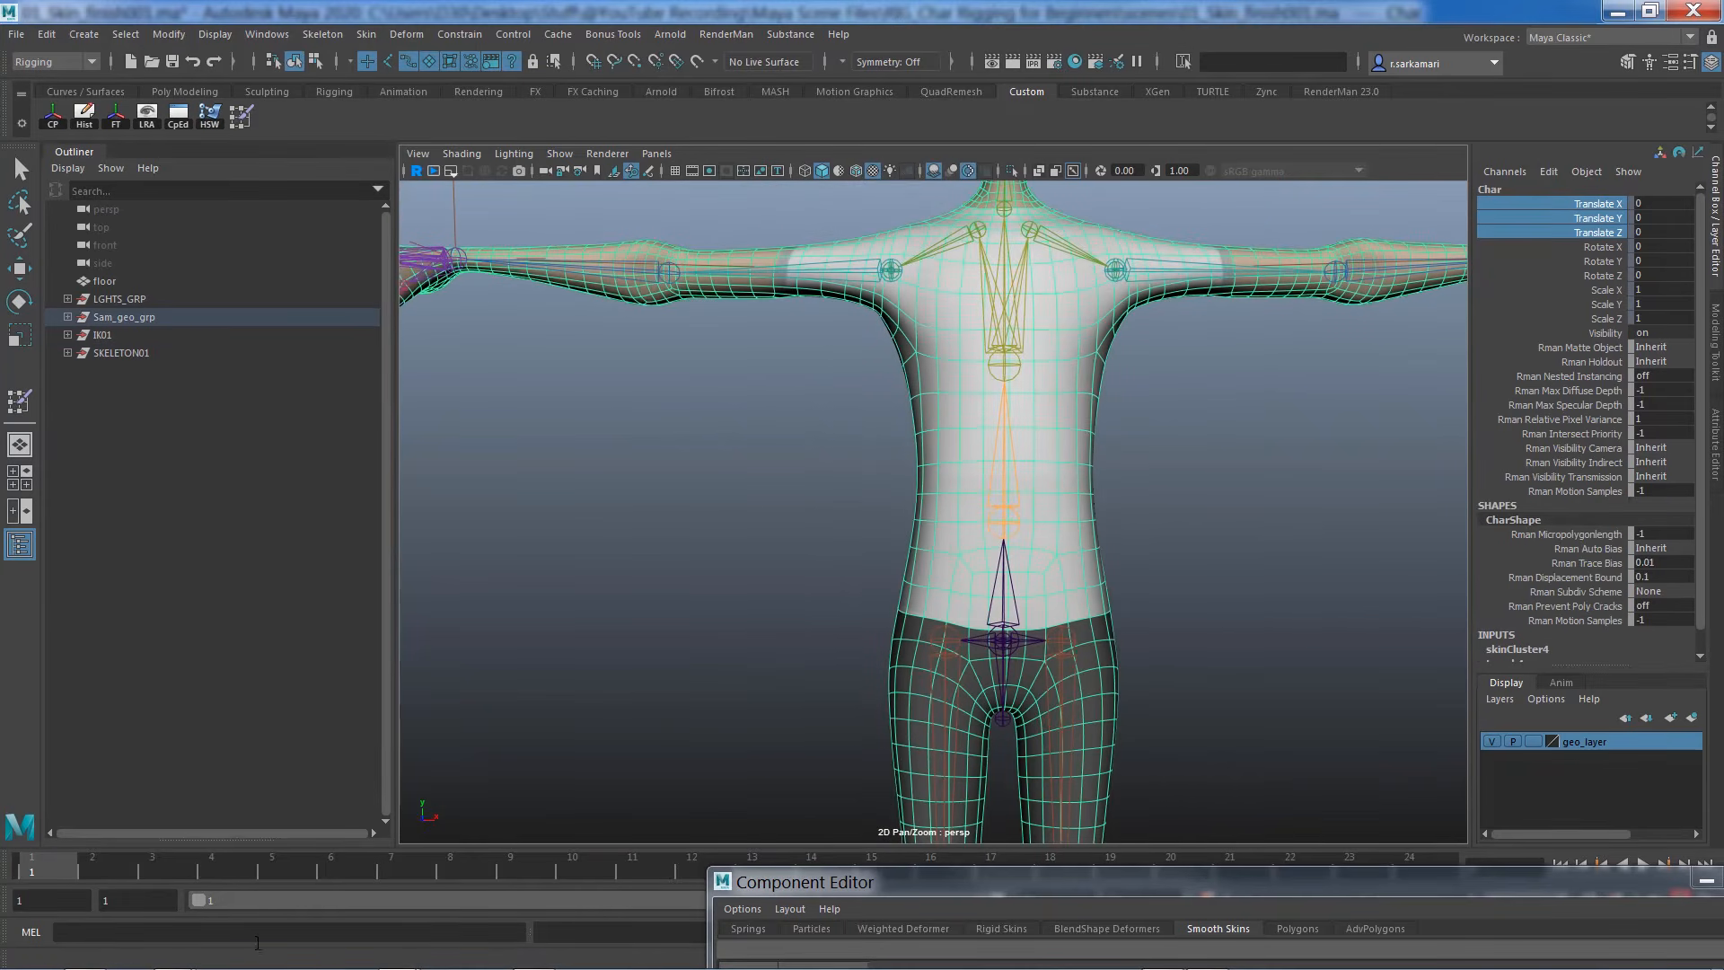
pyautogui.keyDown('alt'); pyautogui.moveTo(1263, 783); pyautogui.dragTo(881, 654, button='right'); pyautogui.keyUp('alt')
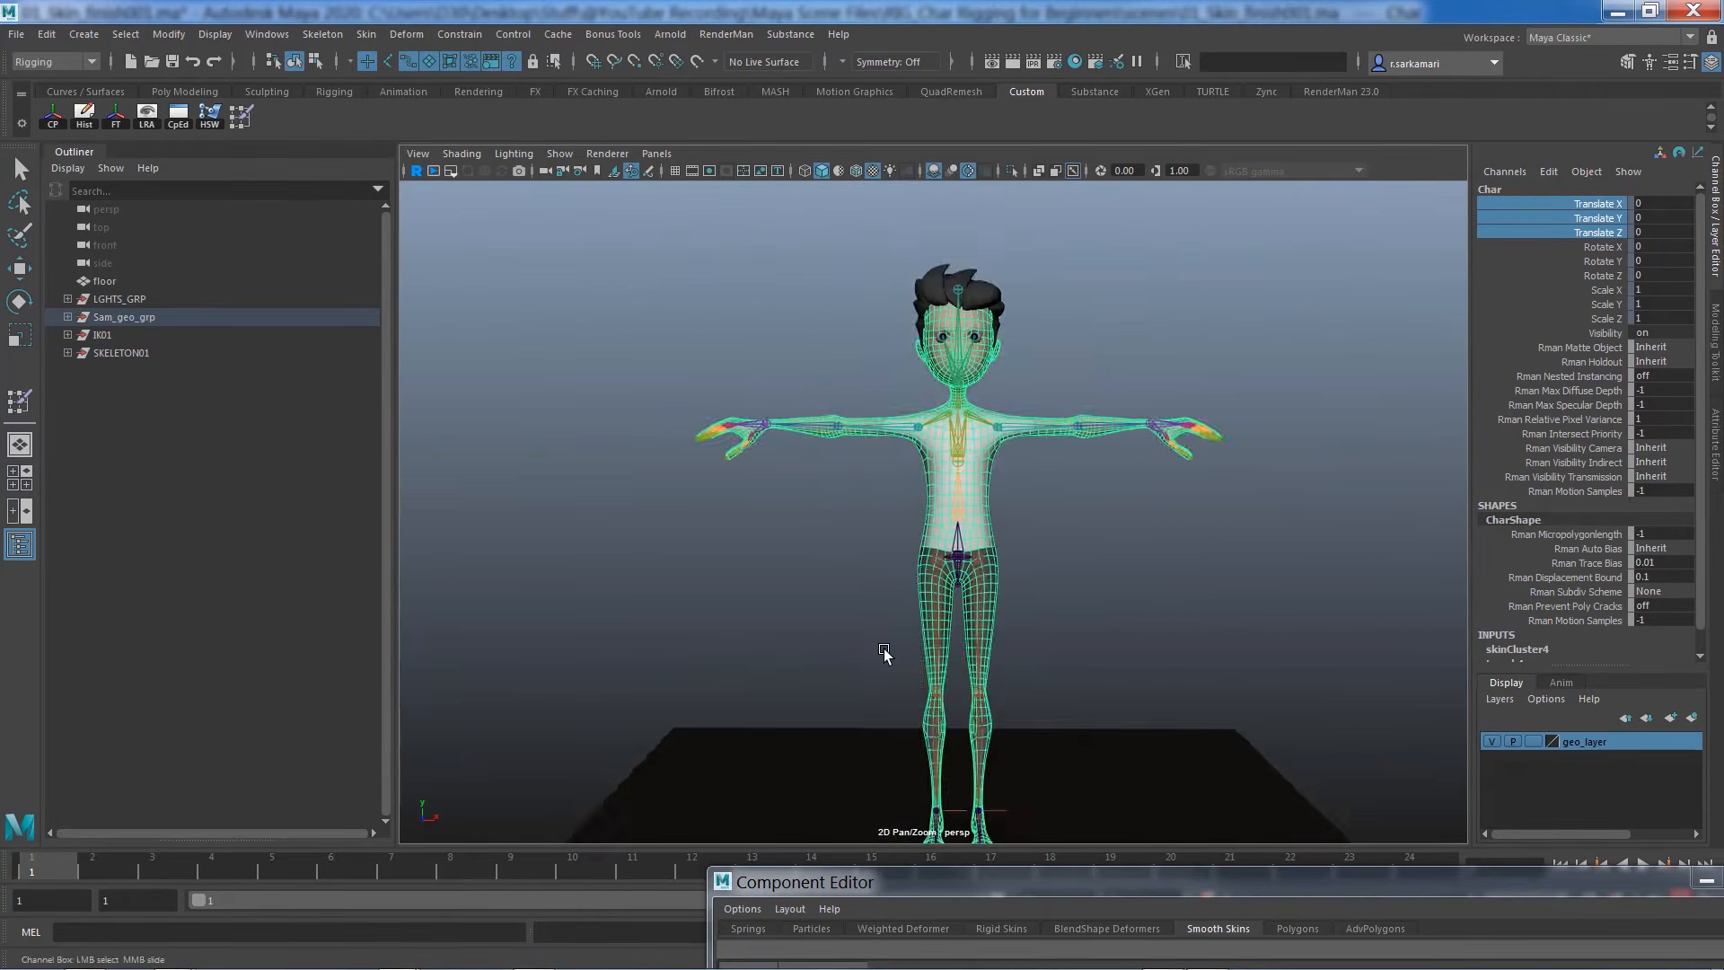
pyautogui.keyDown('alt'); pyautogui.moveTo(881, 654); pyautogui.dragTo(863, 481, button='middle'); pyautogui.keyUp('alt')
pyautogui.keyDown('alt'); pyautogui.moveTo(863, 481); pyautogui.dragTo(828, 540); pyautogui.keyUp('alt')
pyautogui.click(985, 672)
pyautogui.click(992, 675)
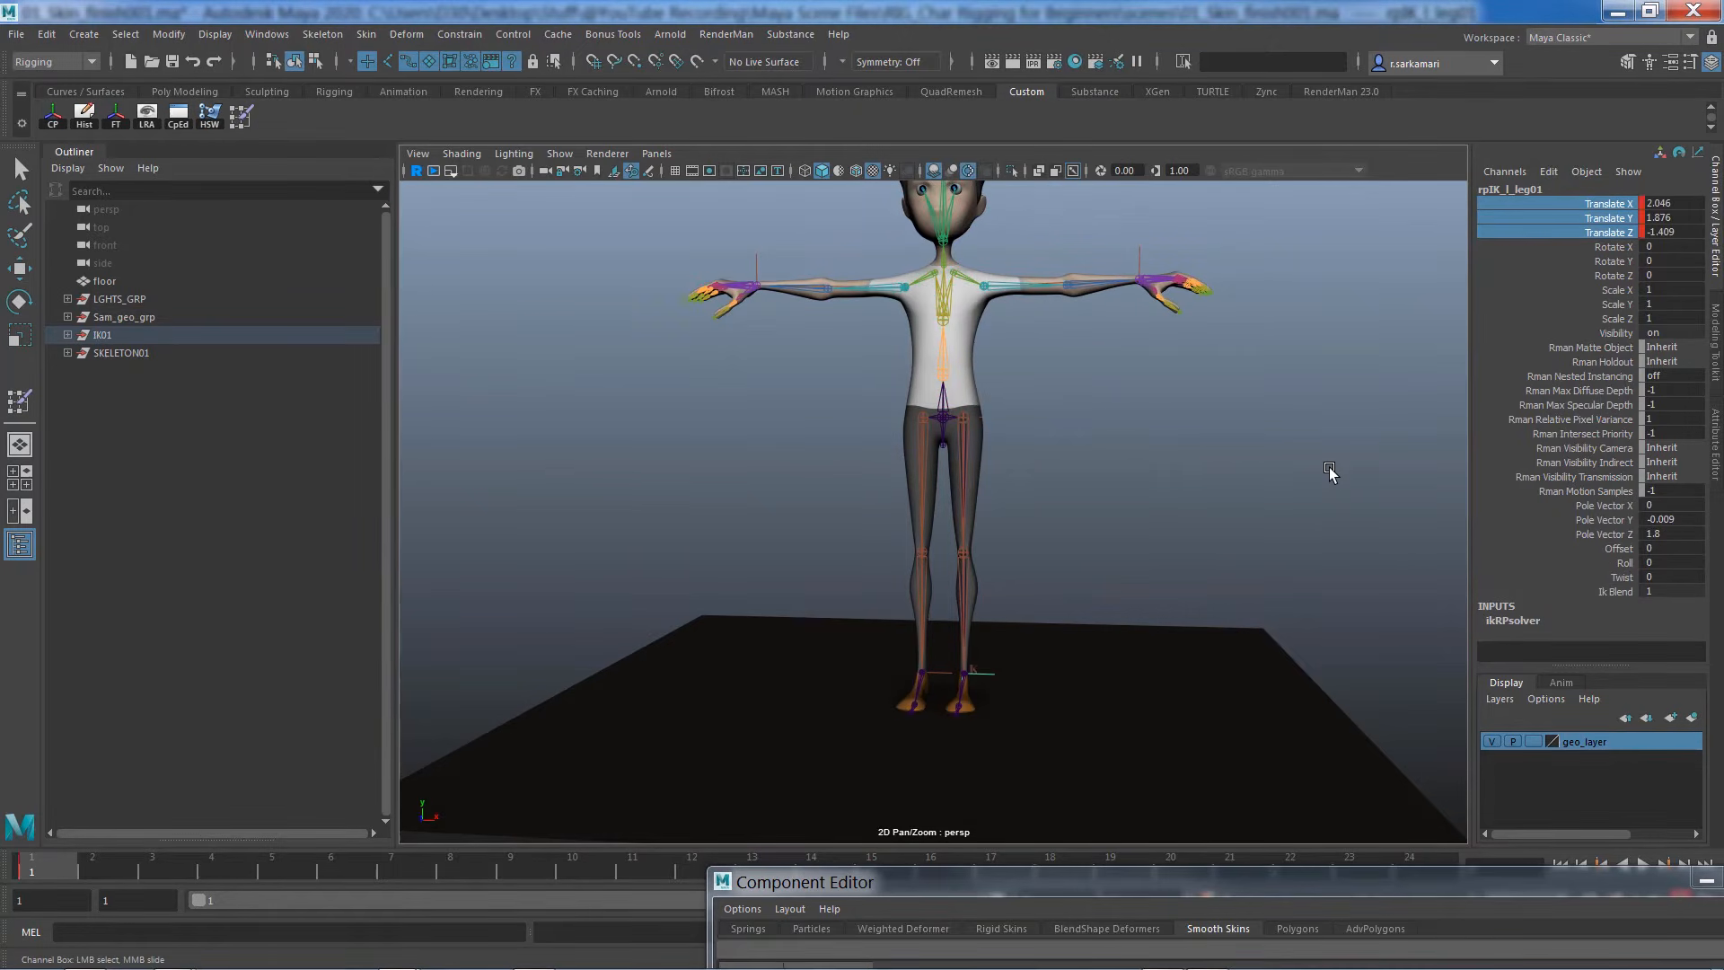
# At frame 10, raise the left leg IK handle up and forward so the thigh bends at the hip
pyautogui.click(565, 871)
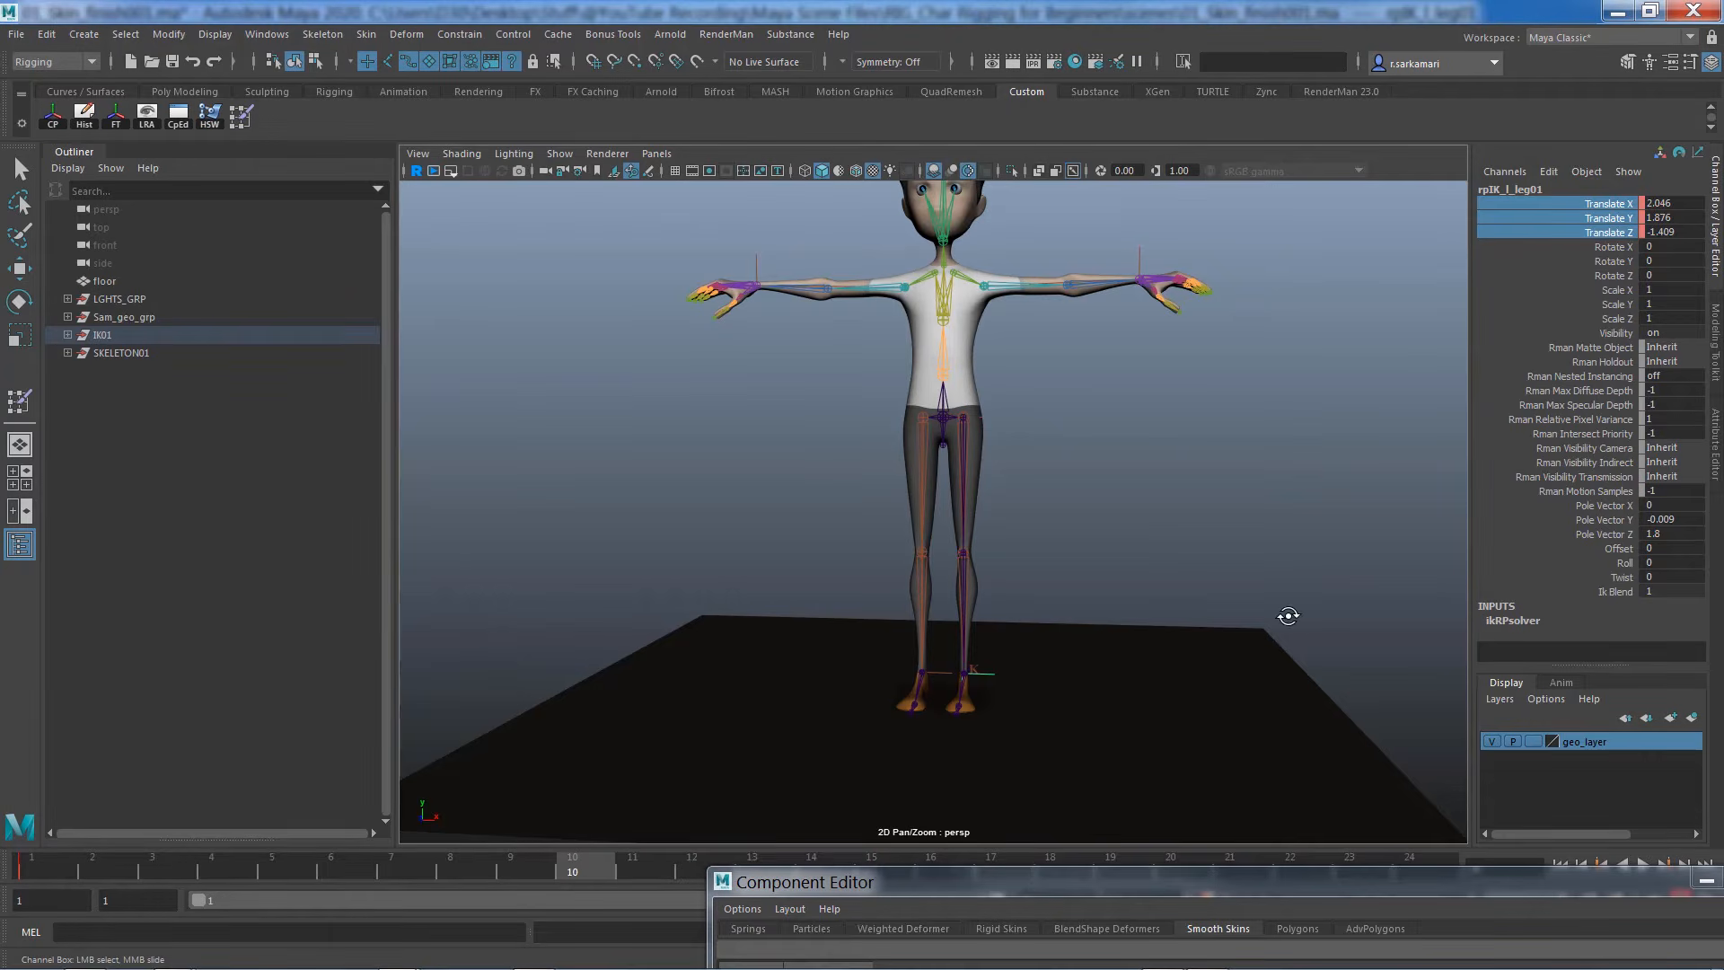
pyautogui.keyDown('alt'); pyautogui.moveTo(1287, 616); pyautogui.dragTo(1110, 634); pyautogui.keyUp('alt')
pyautogui.press('w')
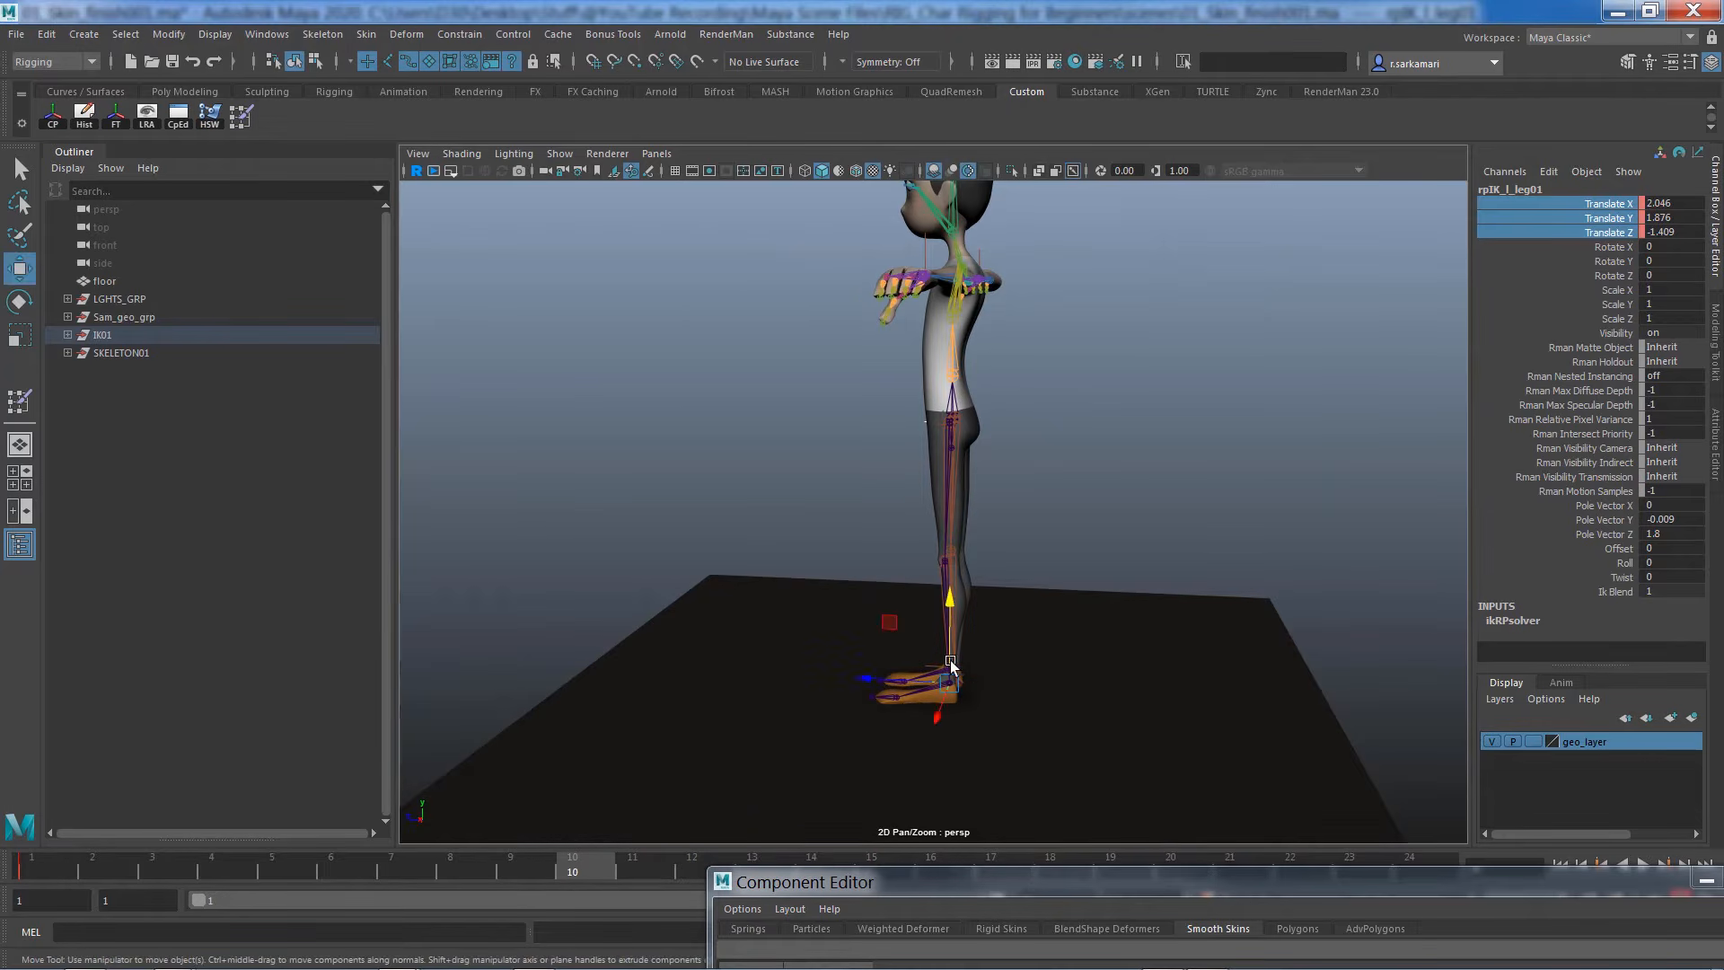
pyautogui.moveTo(951, 666); pyautogui.dragTo(798, 467)
# Select the character mesh, turn off its smooth preview and switch to vertex selection around the bent left hip
pyautogui.keyDown('alt'); pyautogui.moveTo(943, 557); pyautogui.dragTo(1307, 651, button='right'); pyautogui.keyUp('alt')
pyautogui.keyDown('alt'); pyautogui.moveTo(875, 471); pyautogui.dragTo(1028, 933, button='middle'); pyautogui.keyUp('alt')
pyautogui.click(1112, 622)
pyautogui.keyDown('alt'); pyautogui.moveTo(1028, 657); pyautogui.dragTo(1167, 642); pyautogui.keyUp('alt')
pyautogui.keyDown('alt'); pyautogui.moveTo(1194, 646); pyautogui.dragTo(1374, 682, button='right'); pyautogui.keyUp('alt')
pyautogui.keyDown('alt'); pyautogui.moveTo(943, 530); pyautogui.dragTo(844, 503, button='middle'); pyautogui.keyUp('alt')
pyautogui.keyDown('alt'); pyautogui.moveTo(987, 547); pyautogui.dragTo(1312, 670, button='right'); pyautogui.keyUp('alt')
pyautogui.press('1')
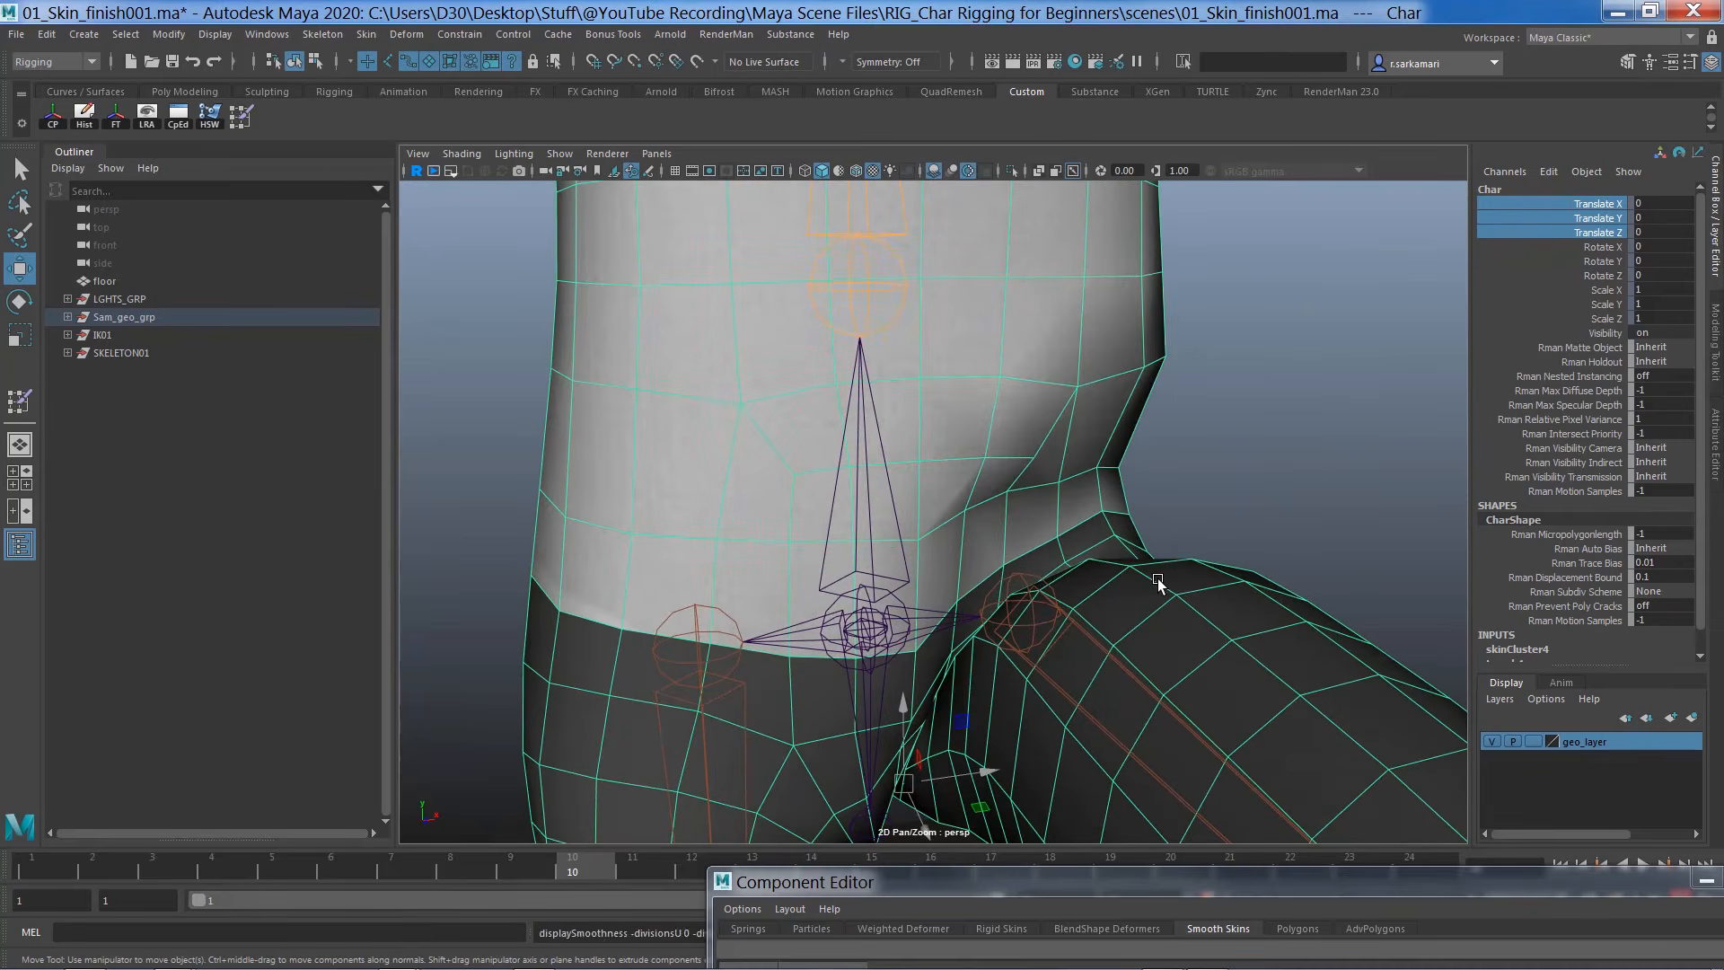
pyautogui.keyDown('alt'); pyautogui.moveTo(1157, 578); pyautogui.dragTo(1077, 517); pyautogui.keyUp('alt')
pyautogui.keyDown('alt'); pyautogui.moveTo(1077, 517); pyautogui.dragTo(859, 407, button='middle'); pyautogui.keyUp('alt')
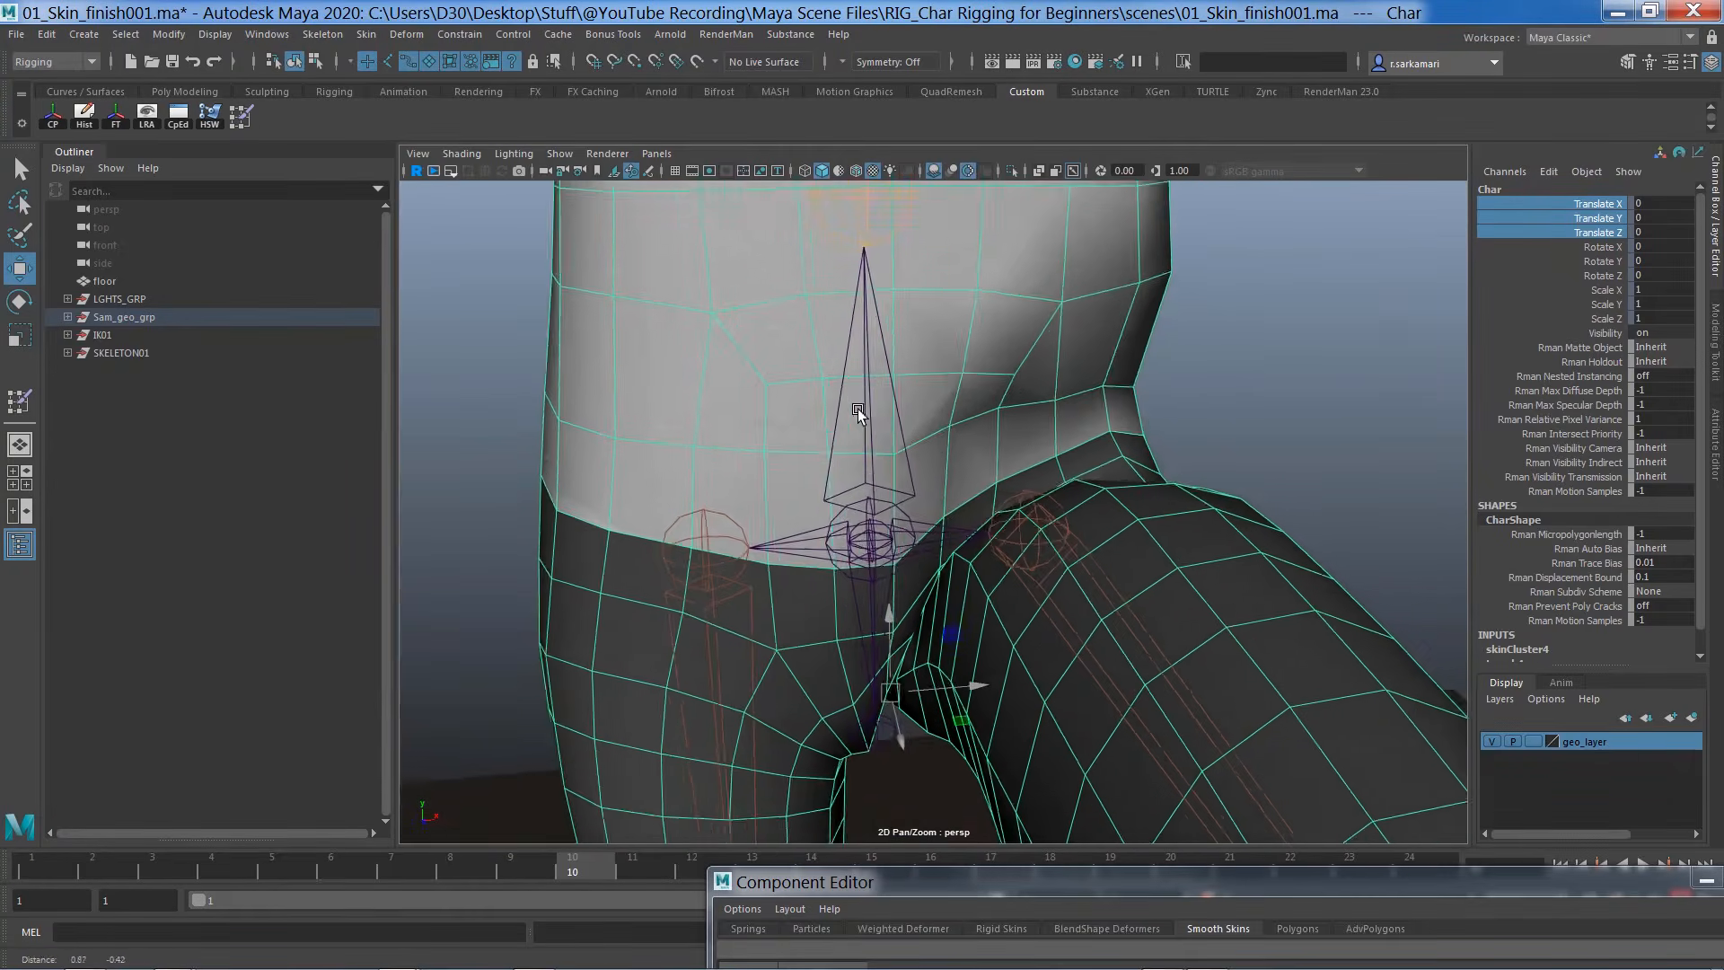
pyautogui.keyDown('alt'); pyautogui.moveTo(859, 411); pyautogui.dragTo(855, 454); pyautogui.keyUp('alt')
pyautogui.moveTo(977, 453); pyautogui.dragTo(872, 469, button='right')
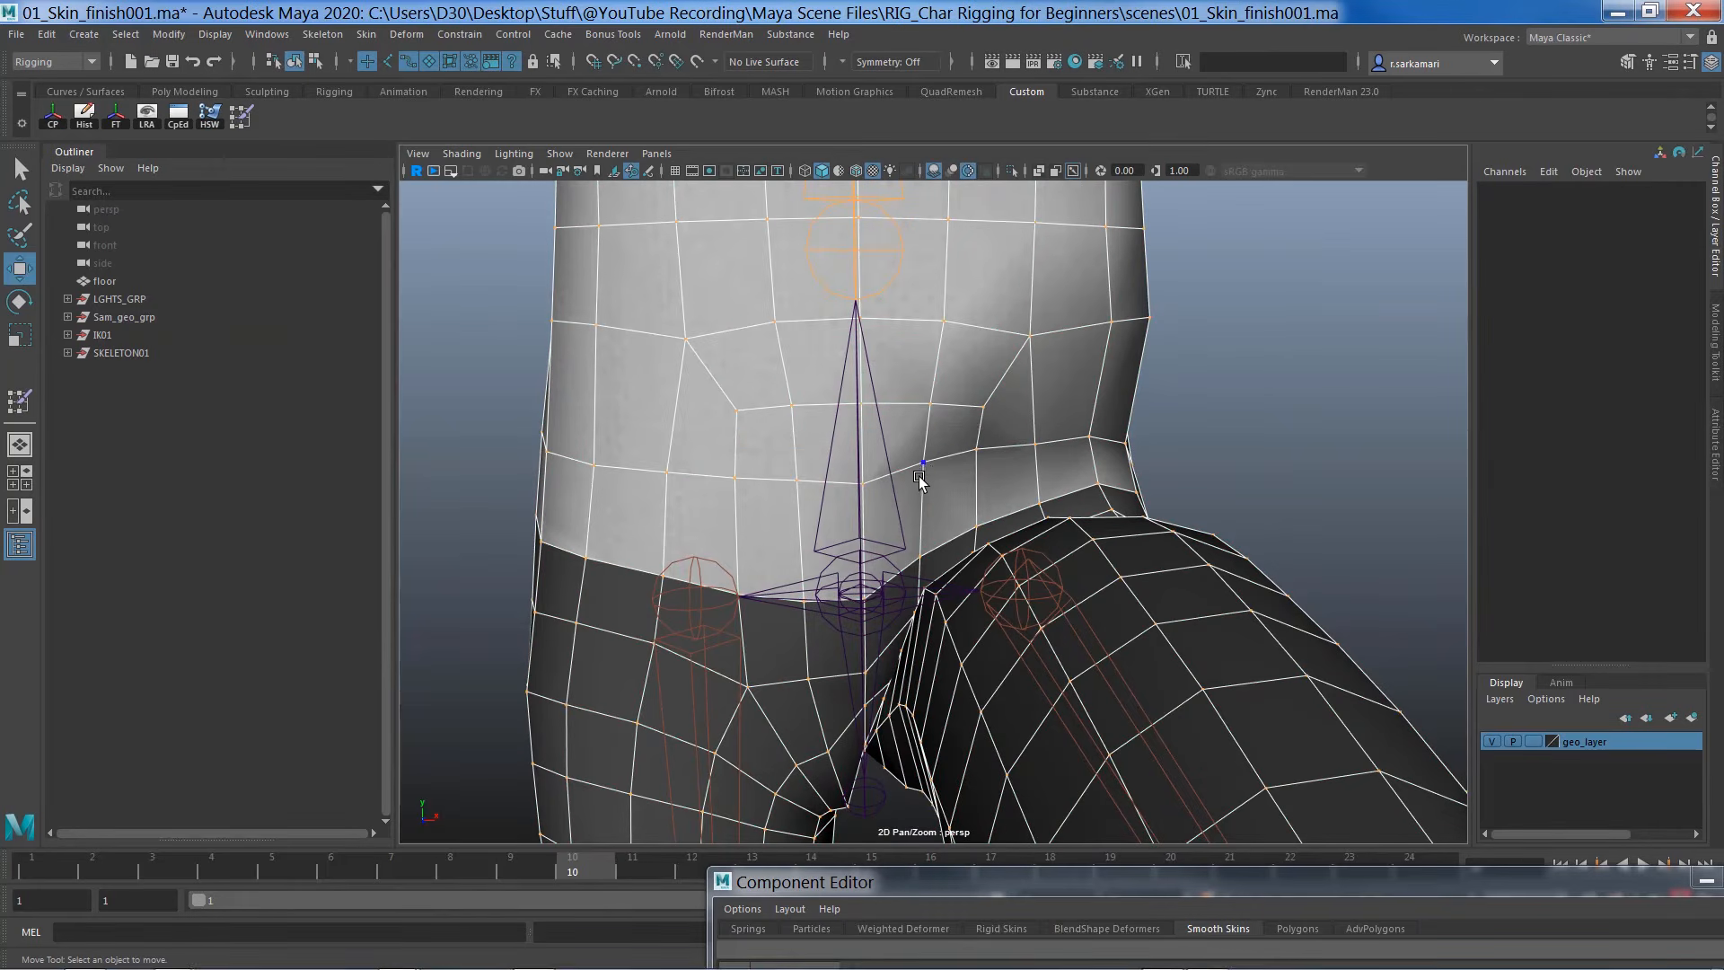
# Set the jnt_root01 weight of eight vertices on the lower belly above the raised left thigh to 0.9
pyautogui.click(923, 463)
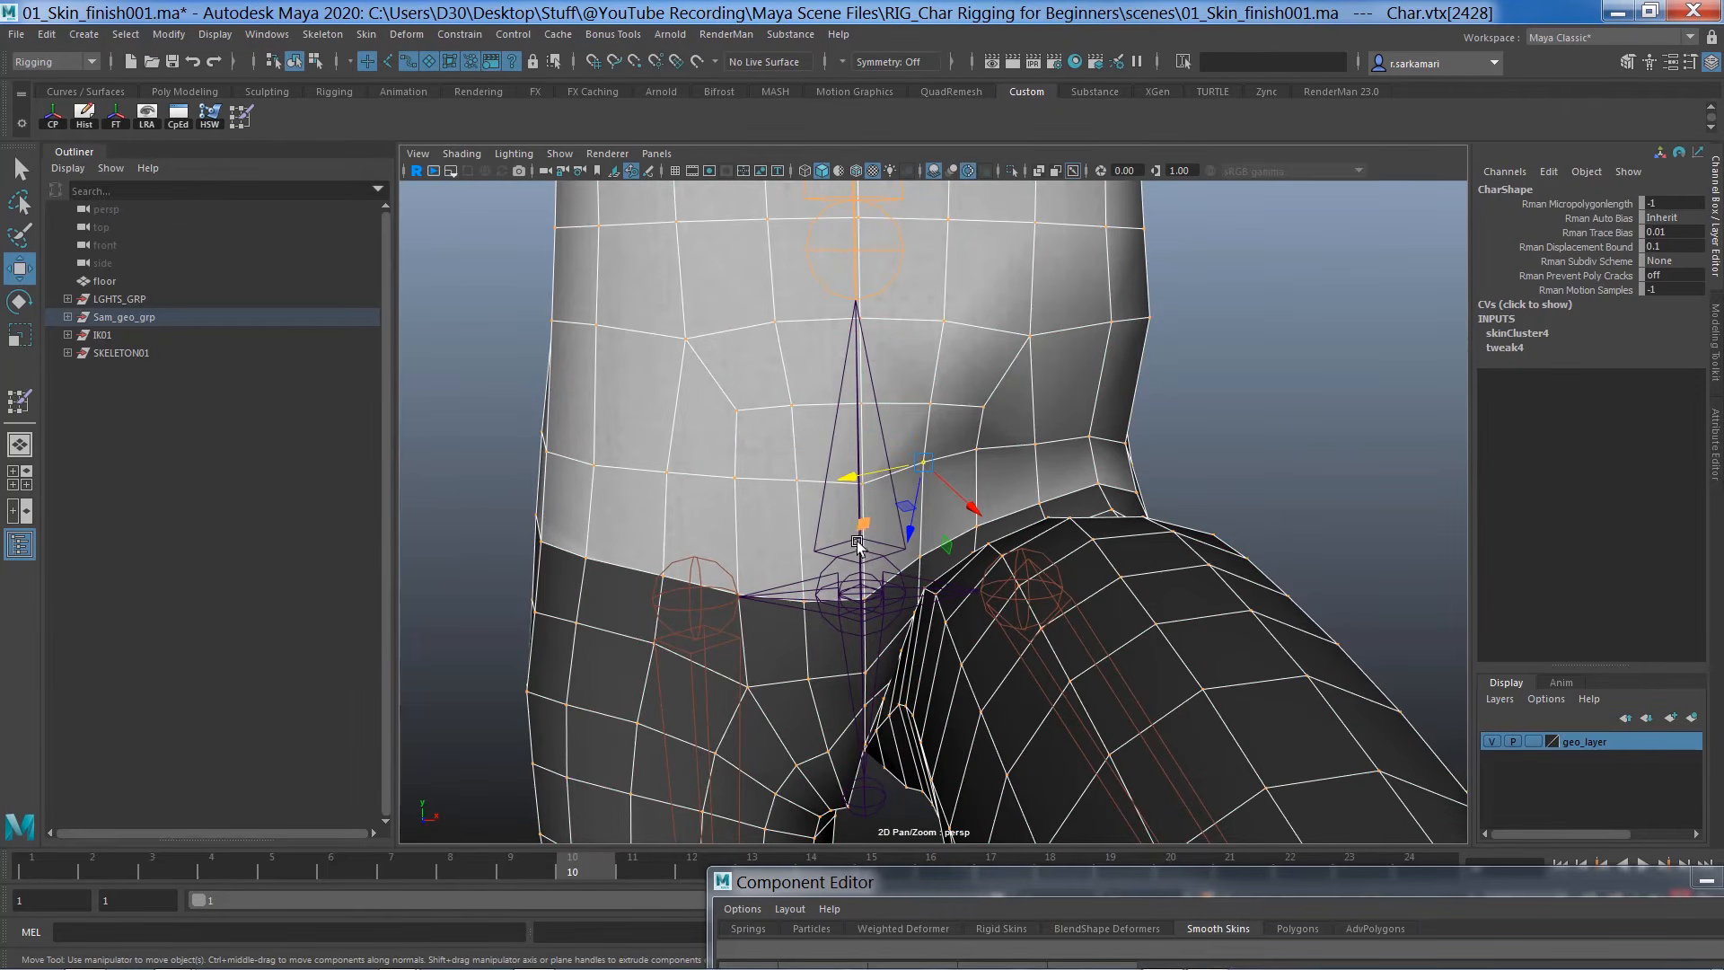
pyautogui.click(1087, 450)
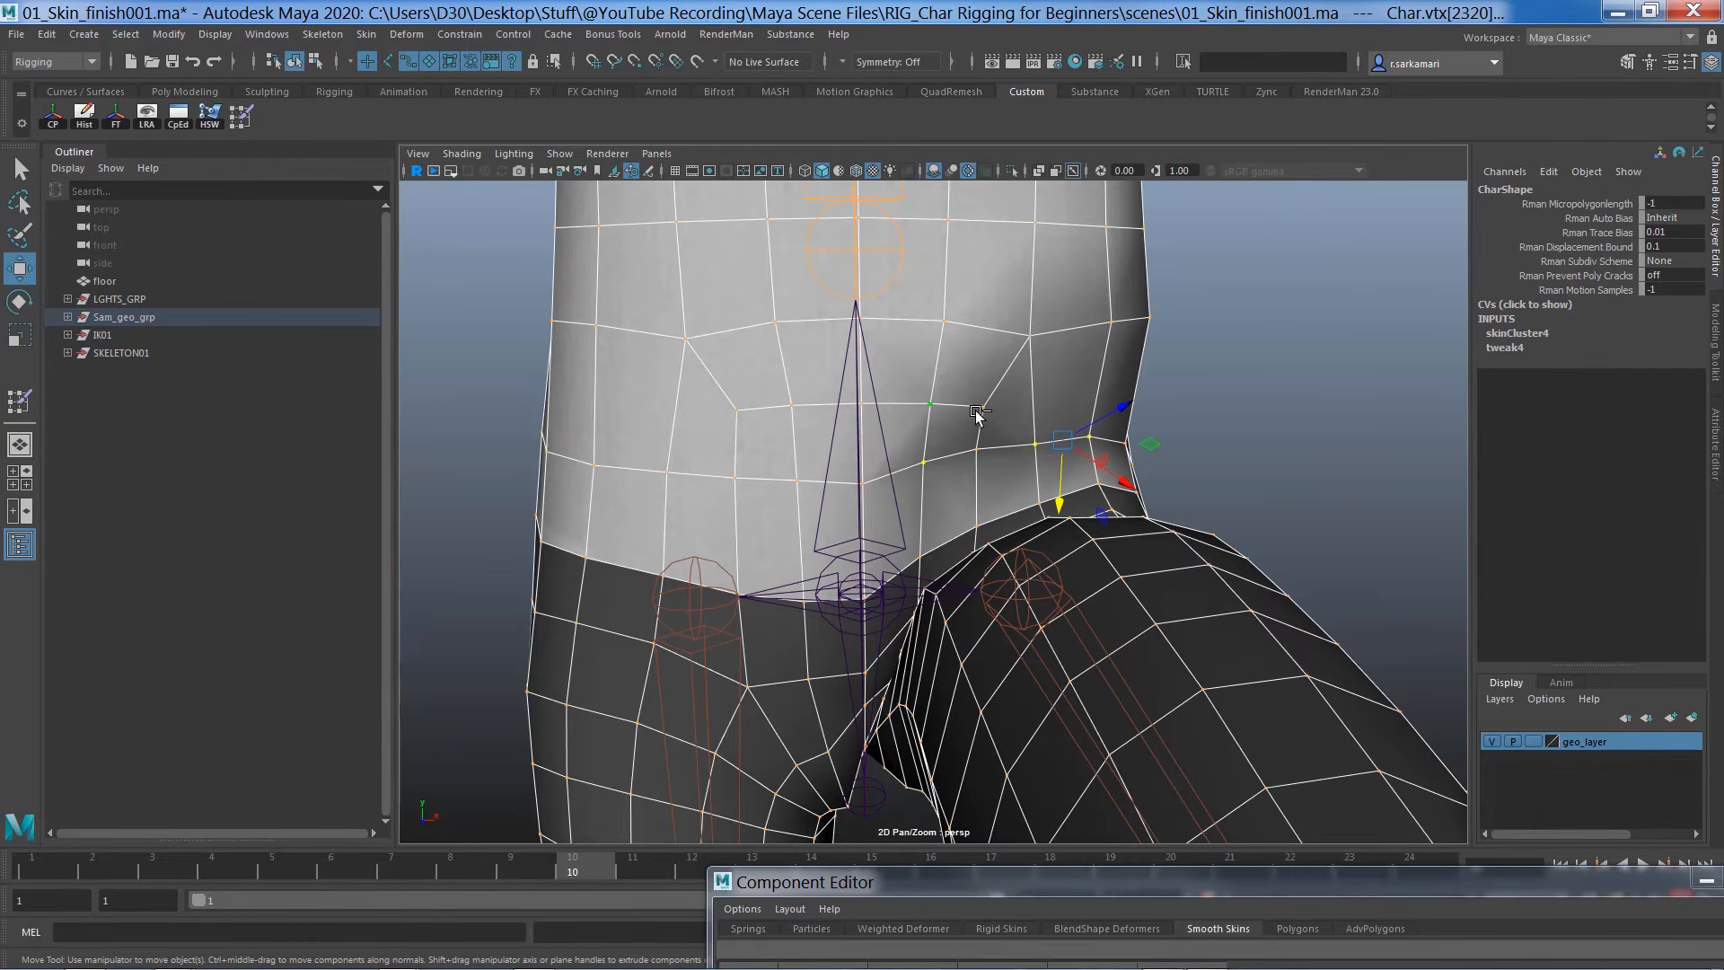
pyautogui.click(1029, 337)
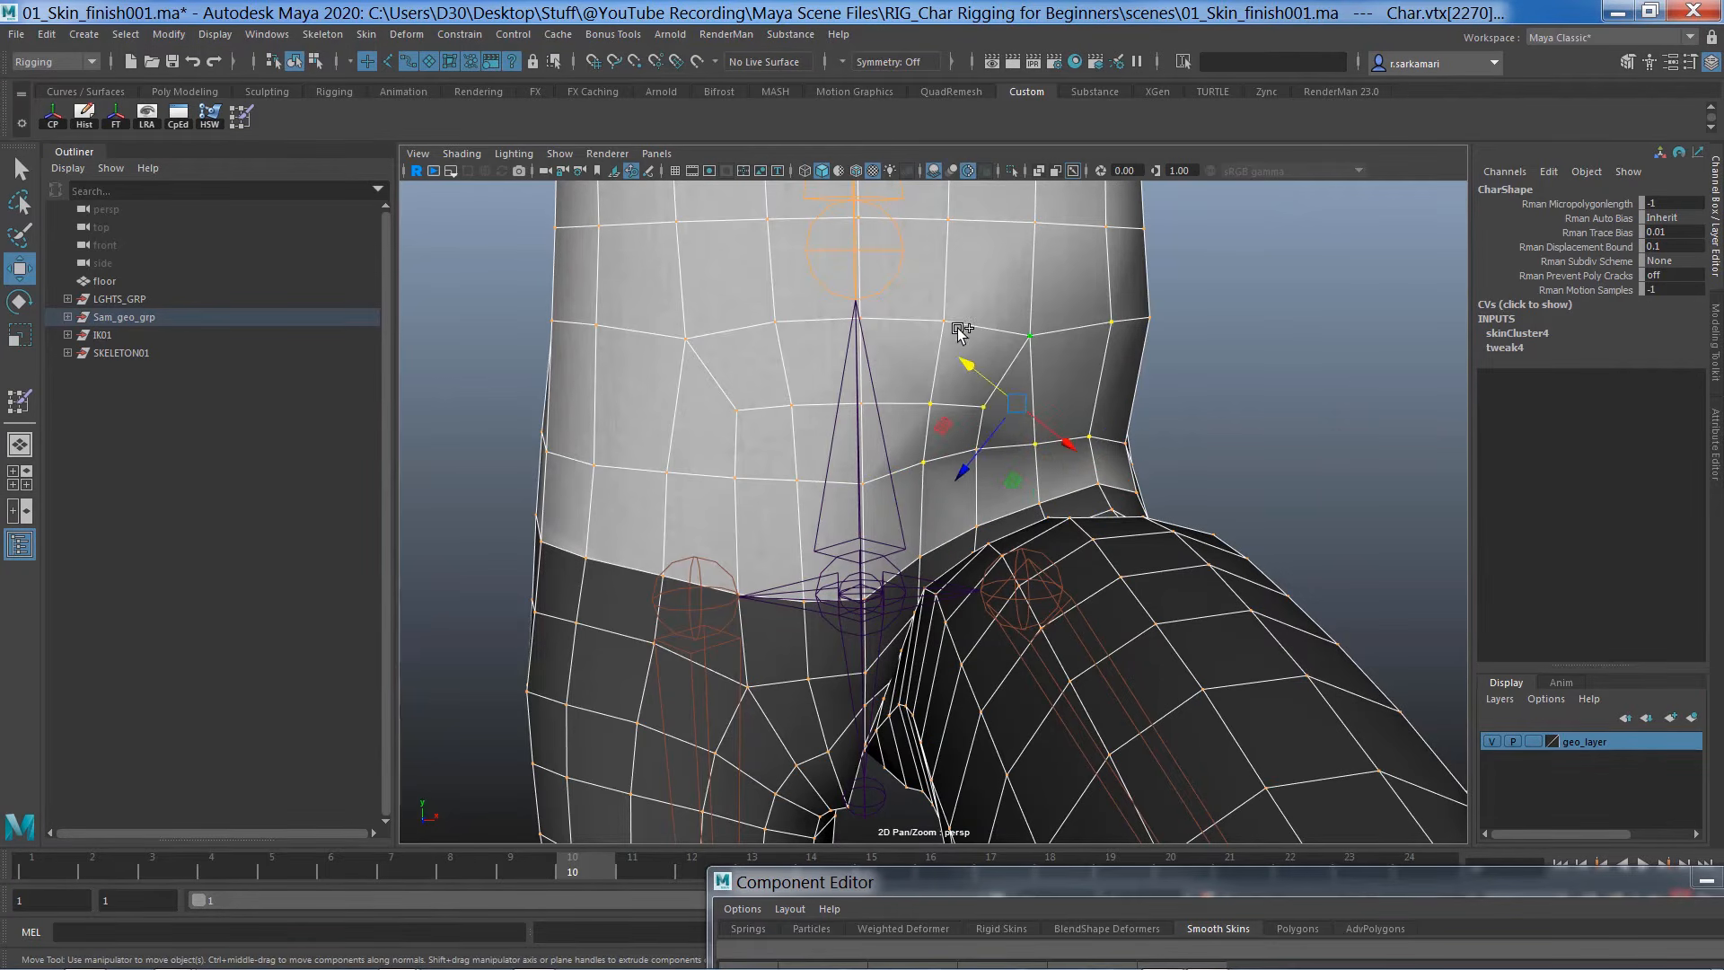
pyautogui.keyDown('shift'); pyautogui.click(929, 355); pyautogui.keyUp('shift')
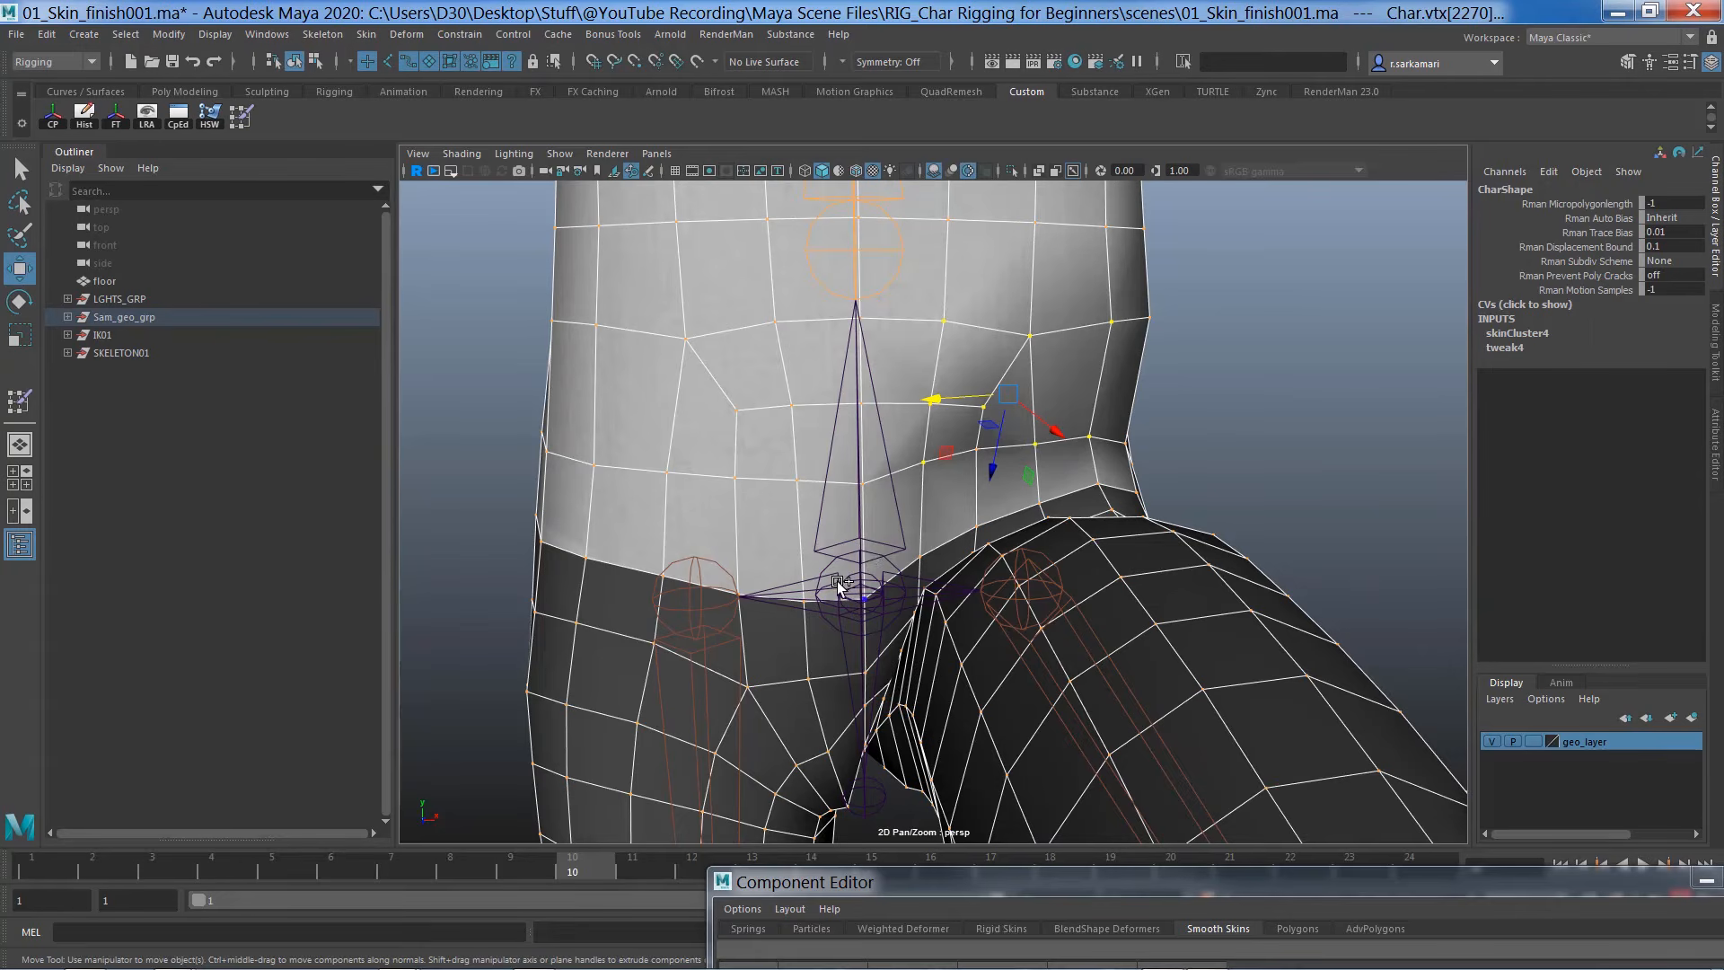
pyautogui.moveTo(835, 869); pyautogui.dragTo(514, 409)
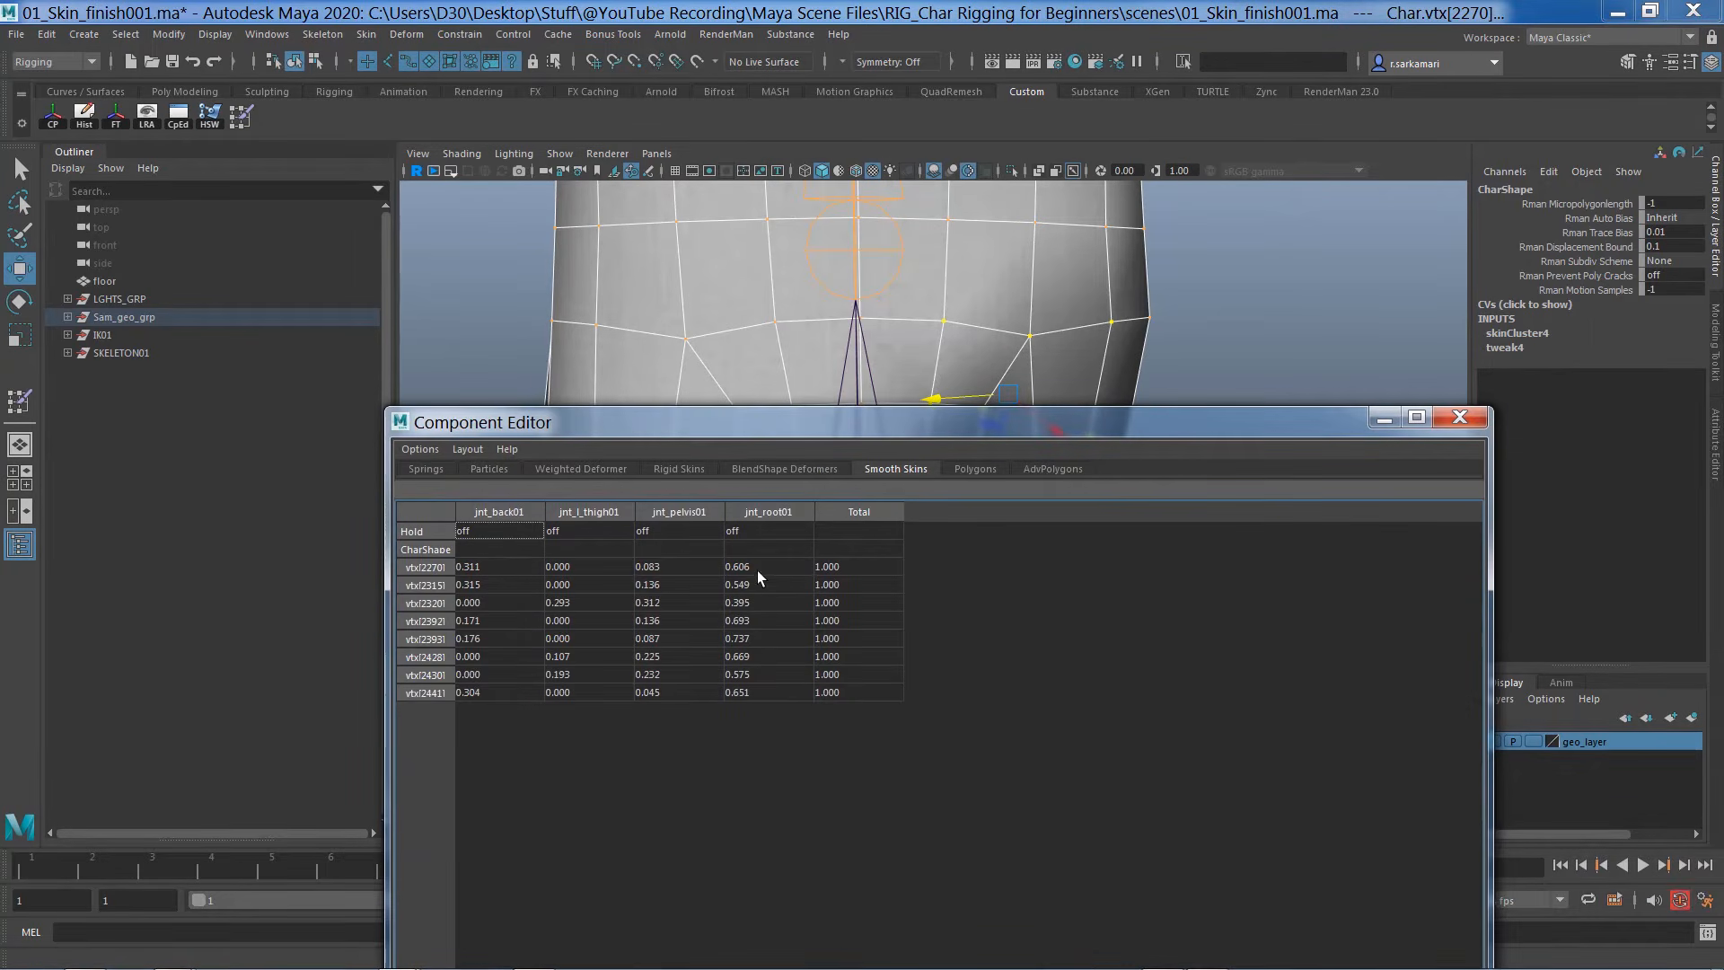
pyautogui.moveTo(757, 569); pyautogui.dragTo(736, 695)
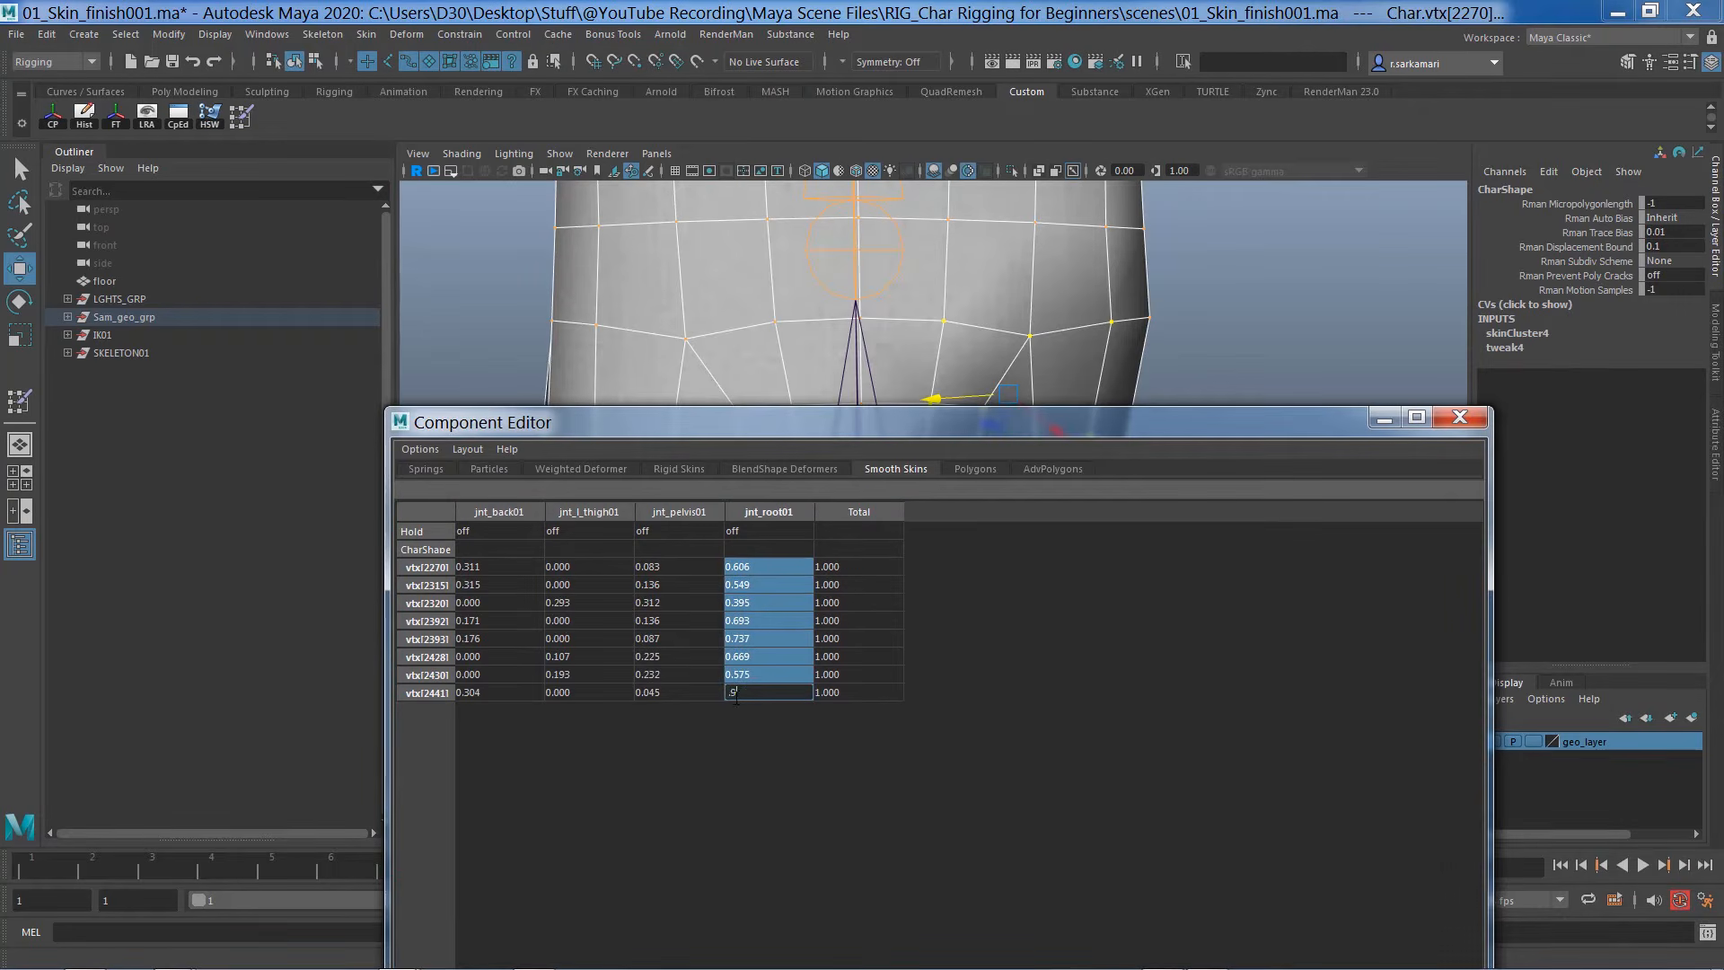
pyautogui.write('.9')
pyautogui.press('Return')
pyautogui.moveTo(824, 429); pyautogui.dragTo(727, 741)
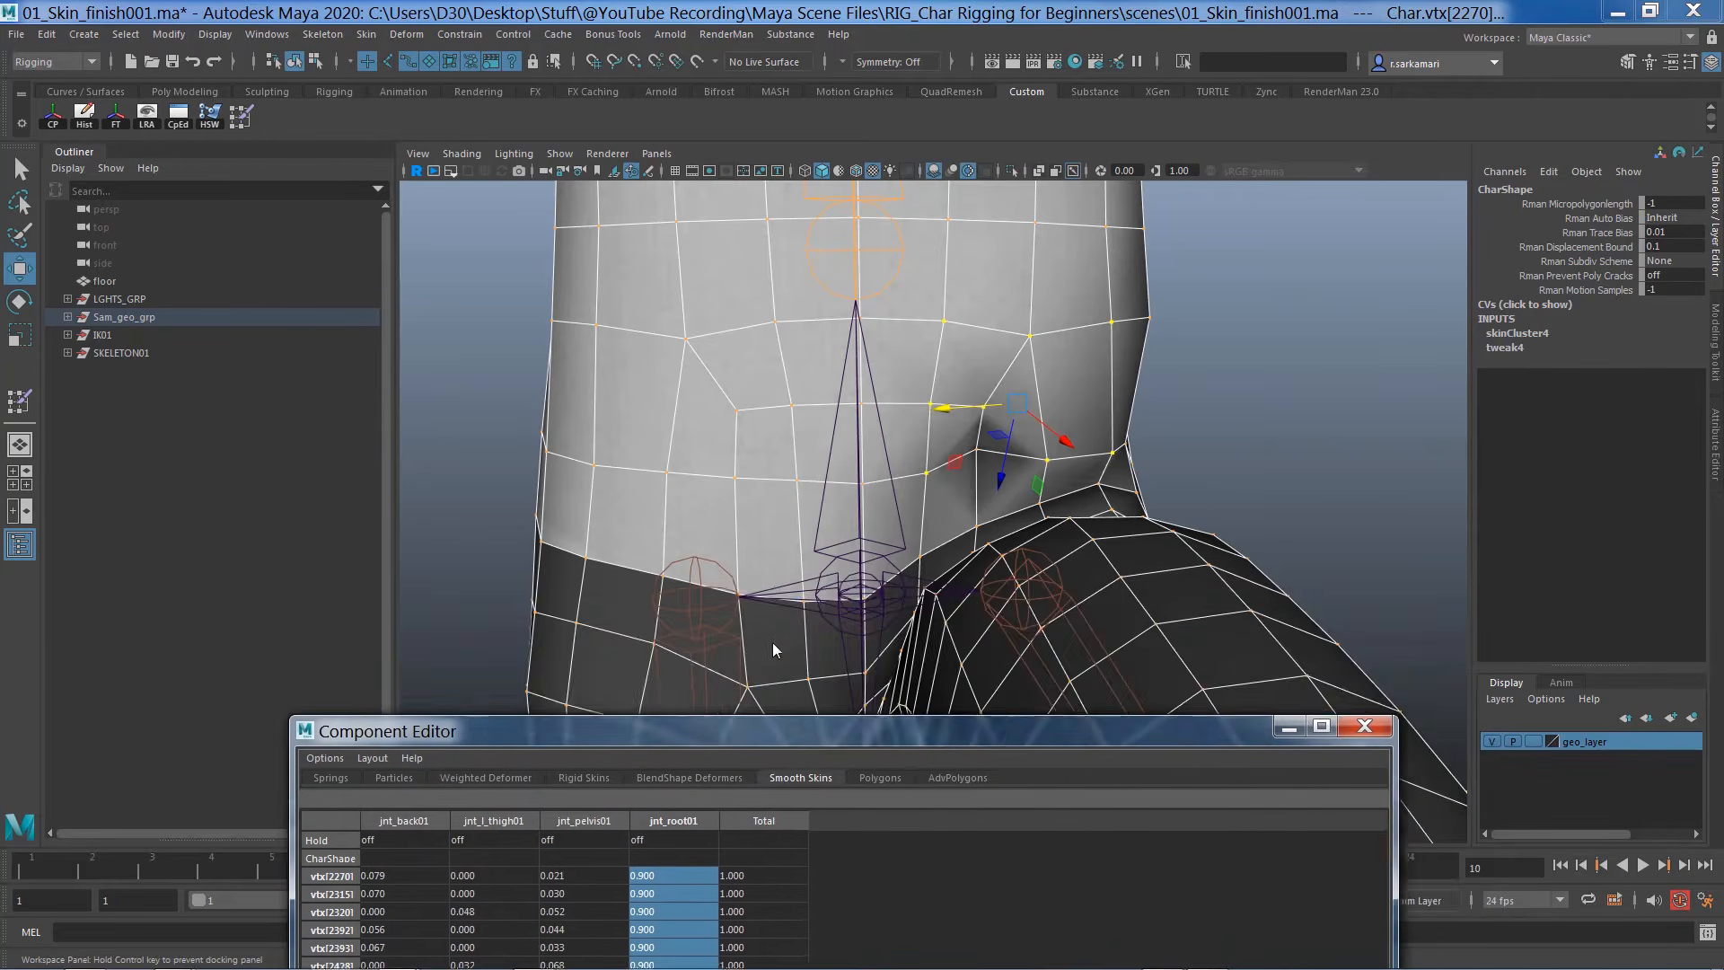
pyautogui.moveTo(772, 643); pyautogui.dragTo(957, 561)
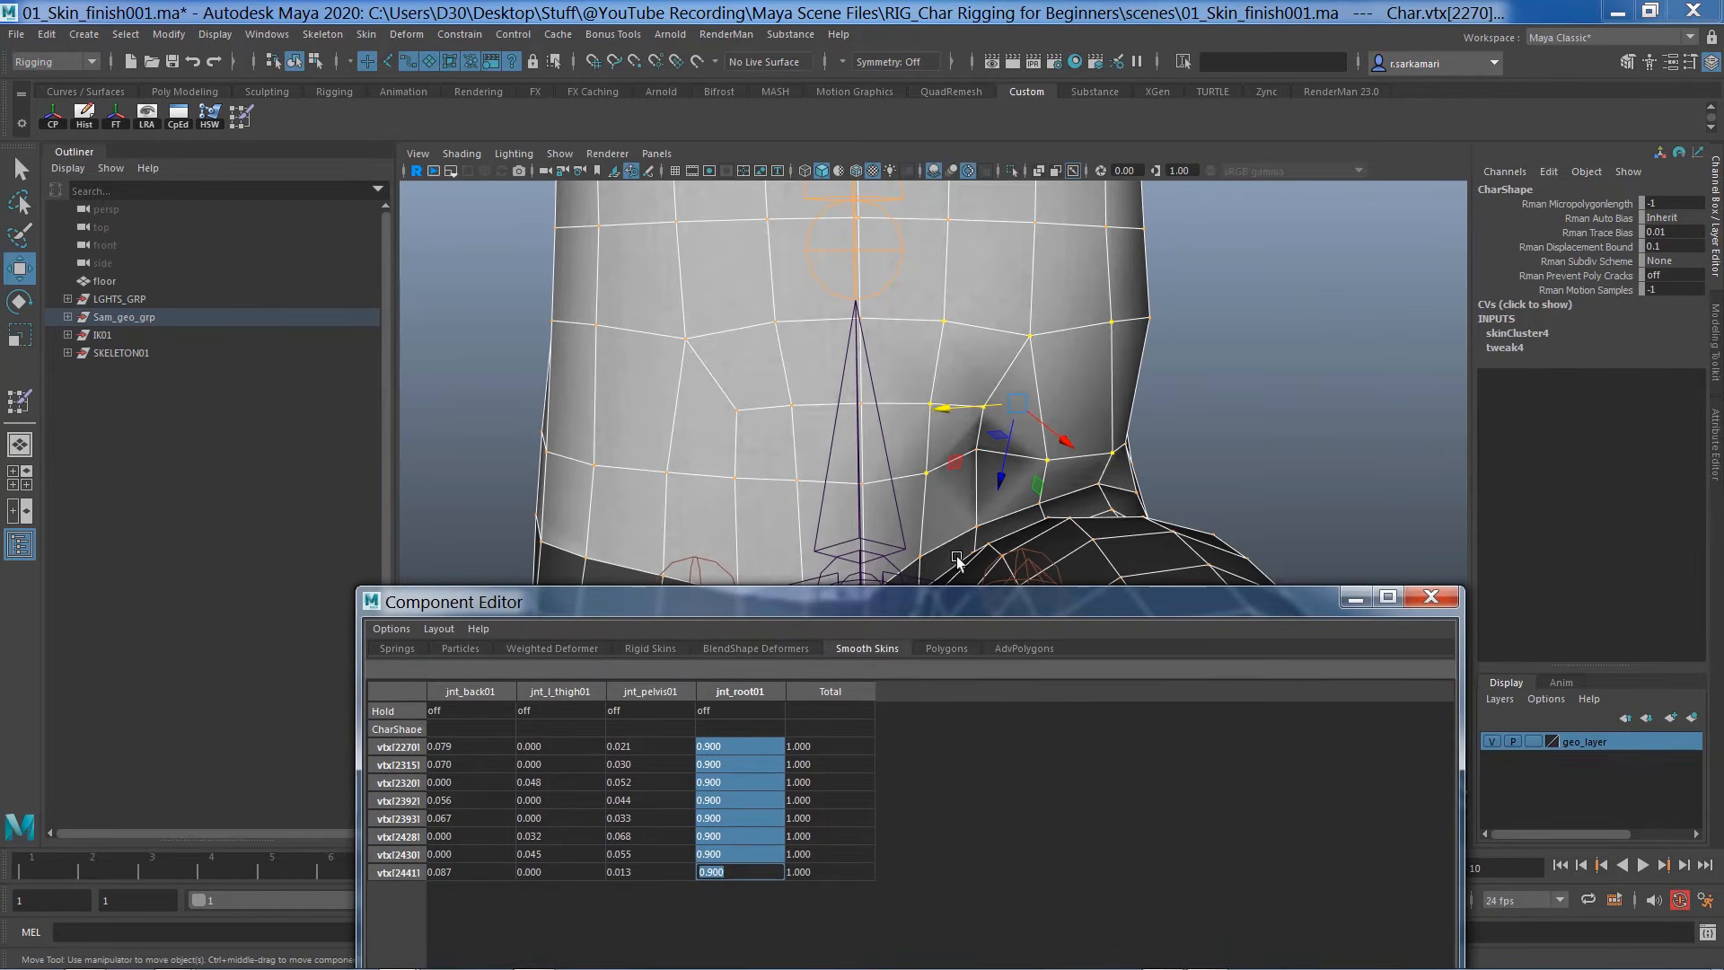
# Add the missed vertex in the dented area above the left hip and set the jnt_root01 weights to 0.9
pyautogui.keyDown('shift'); pyautogui.click(978, 449); pyautogui.keyUp('shift')
pyautogui.moveTo(720, 745); pyautogui.dragTo(723, 889)
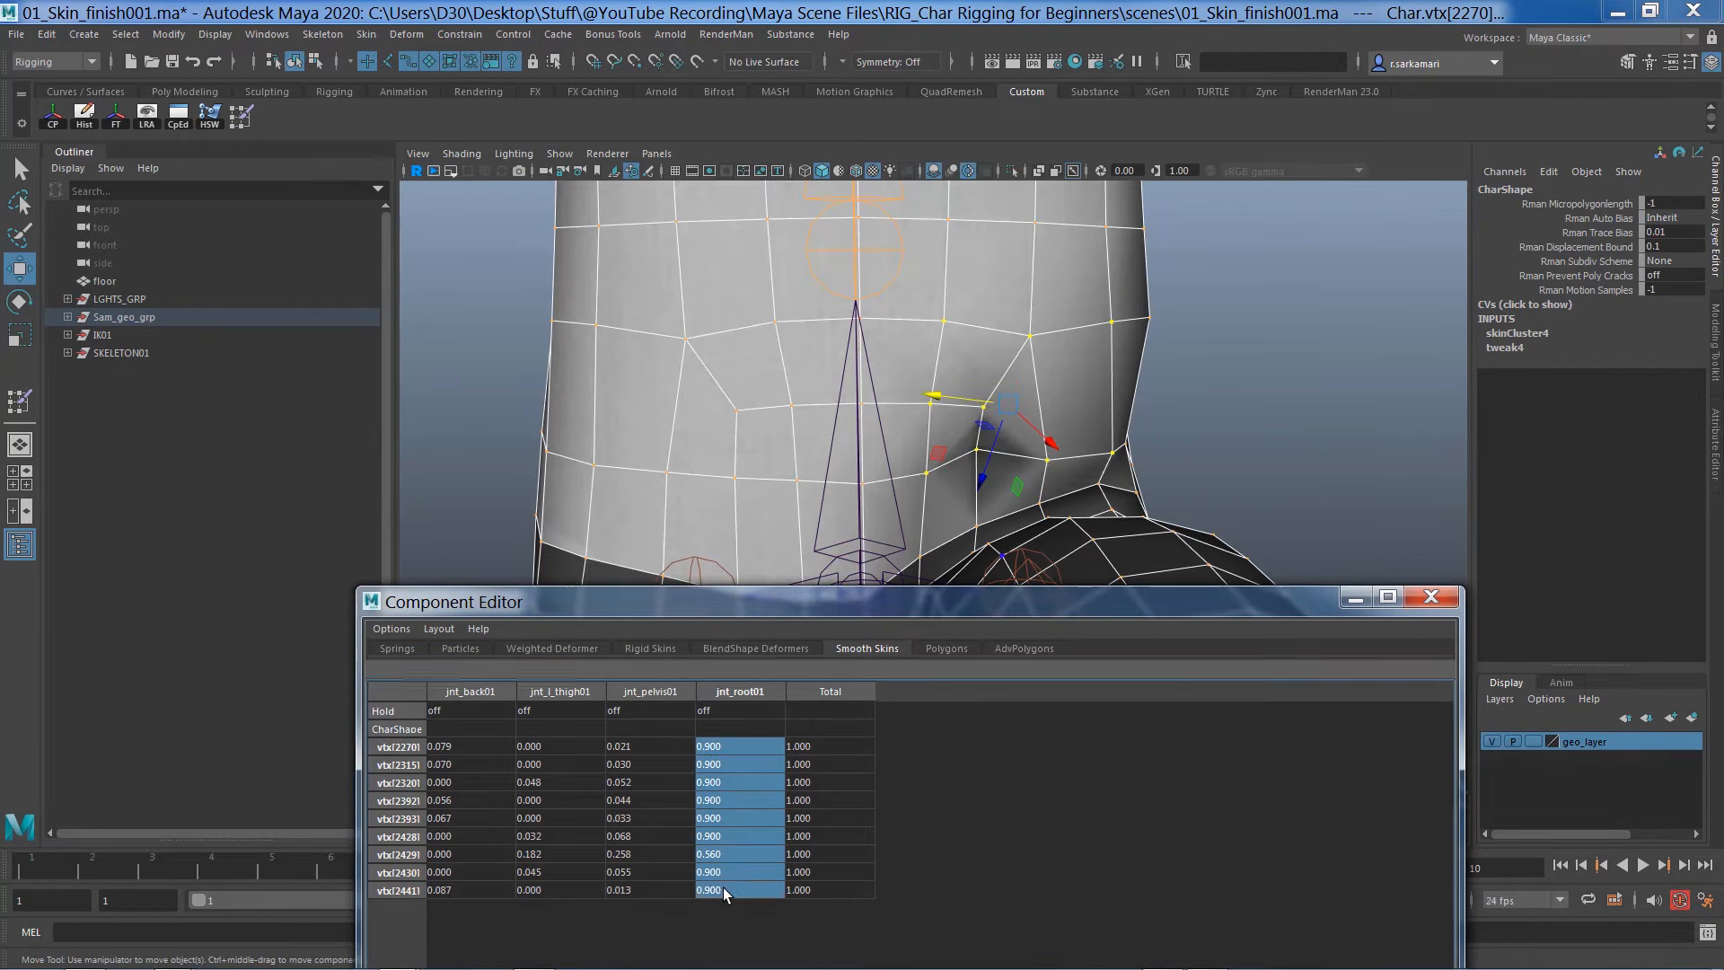
pyautogui.write('.9')
pyautogui.press('Return')
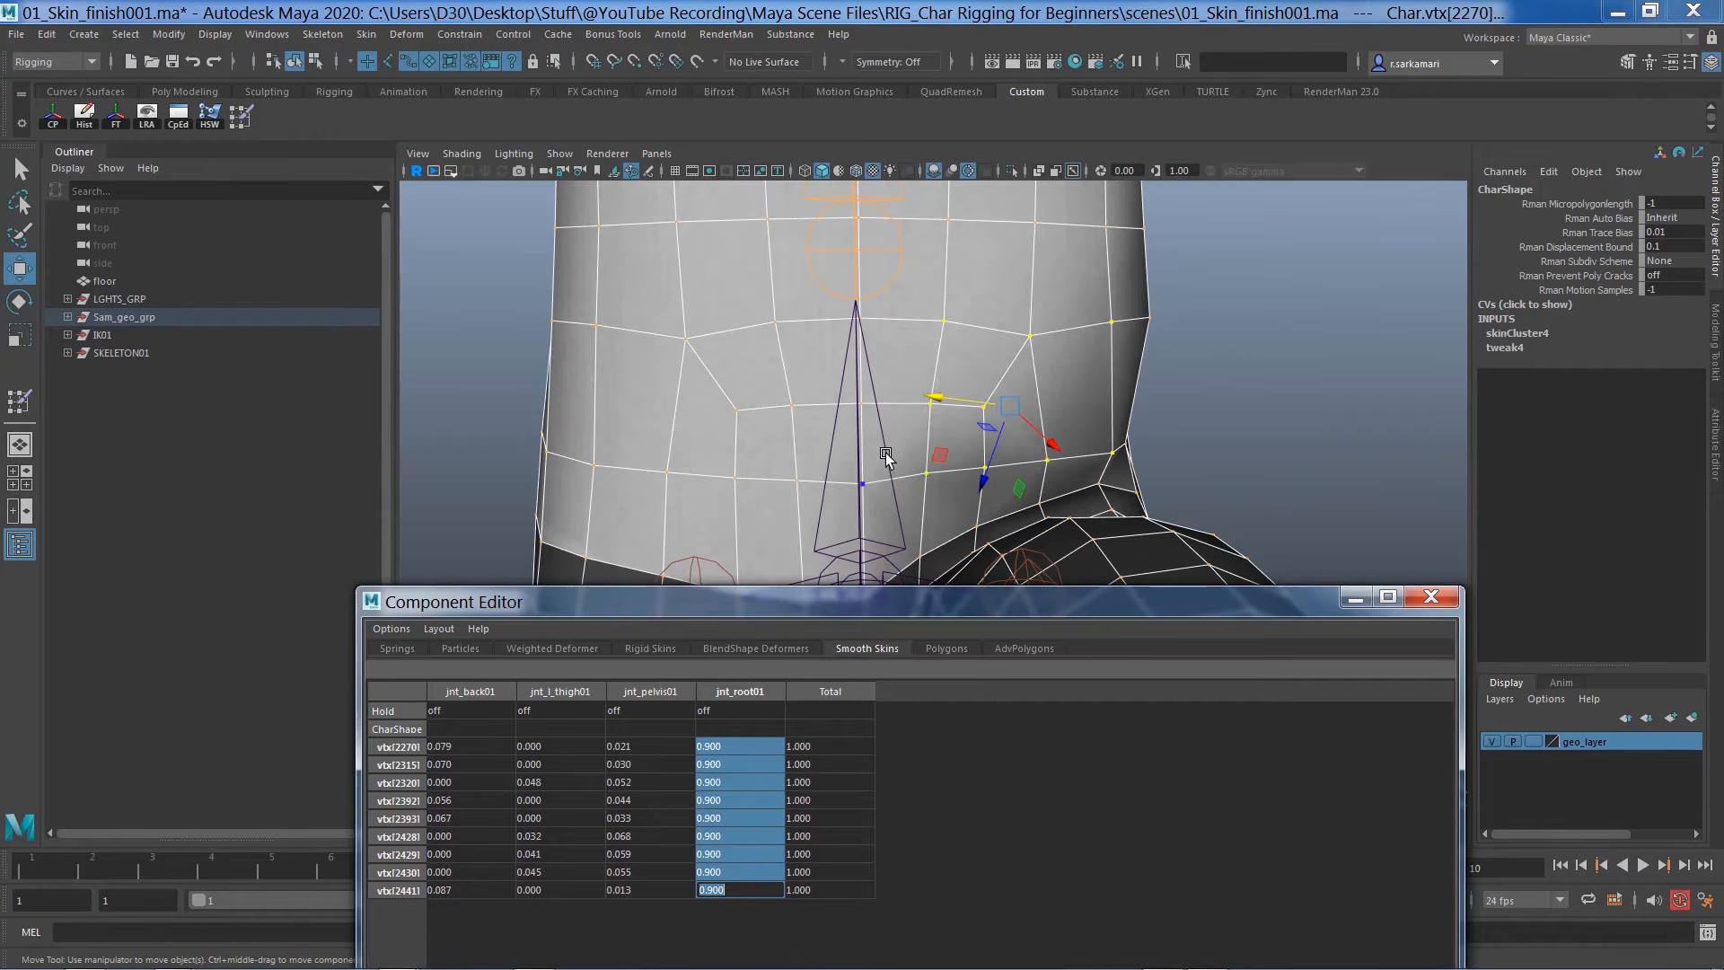
# Set the jnt_root01 weight of the two vertices on the outer side of the left waist to 0.9
pyautogui.moveTo(1205, 408); pyautogui.dragTo(1099, 468)
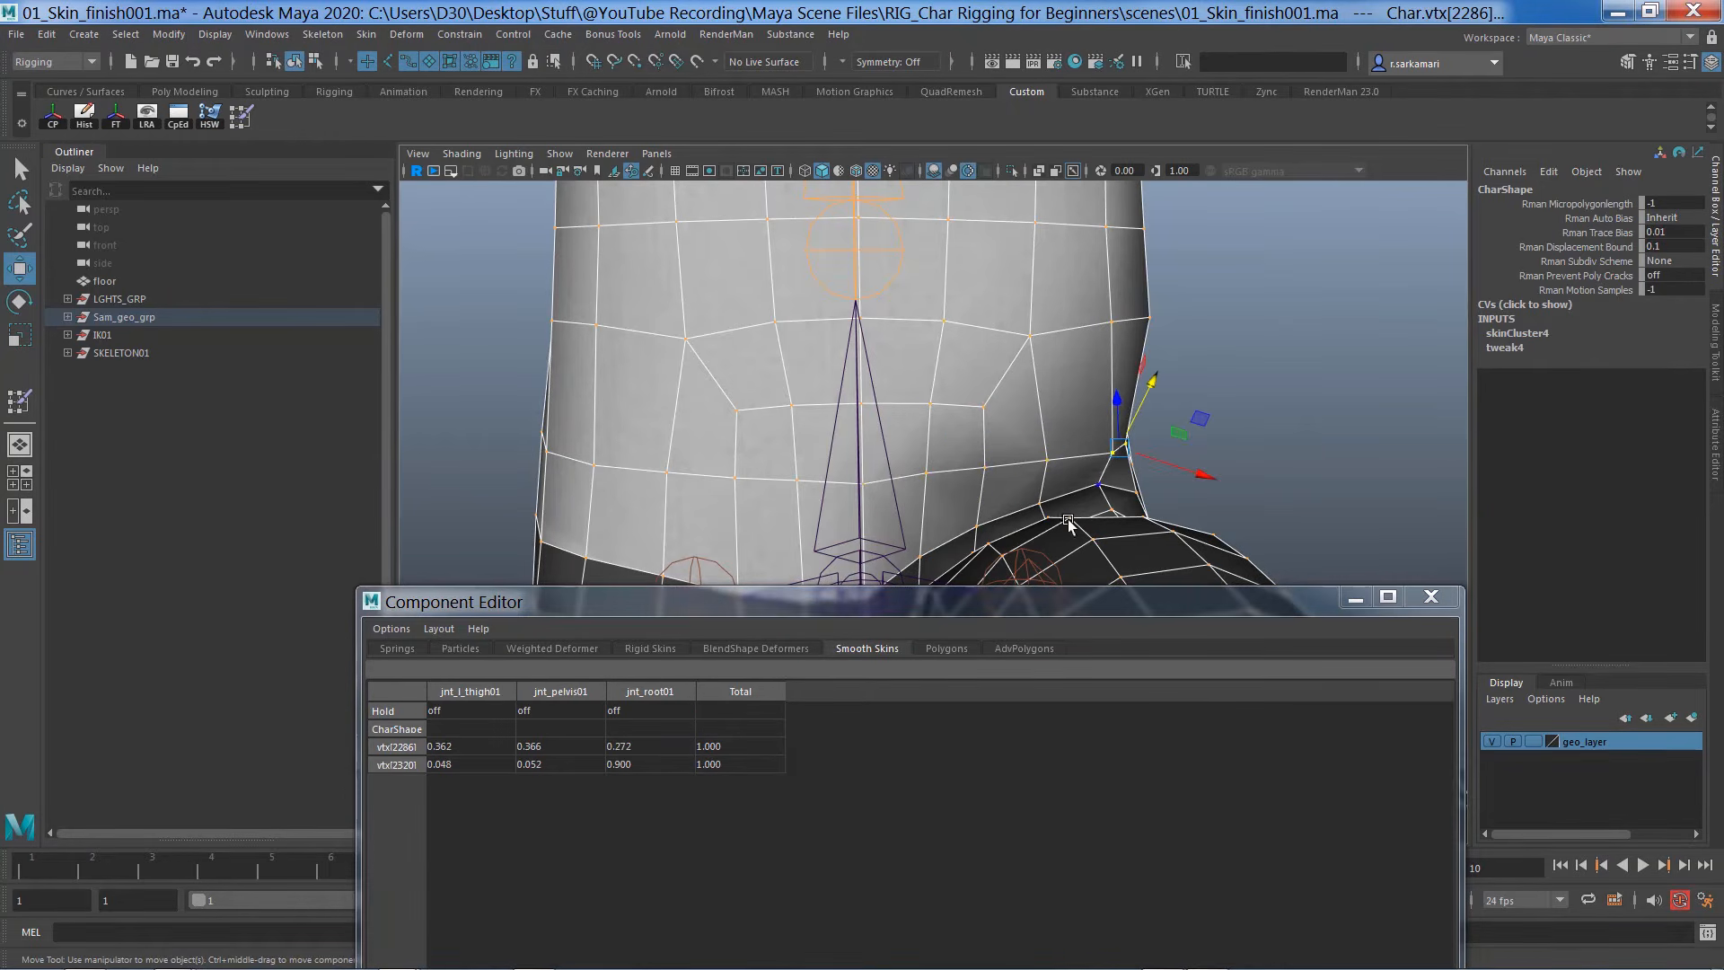
pyautogui.moveTo(630, 747); pyautogui.dragTo(624, 764)
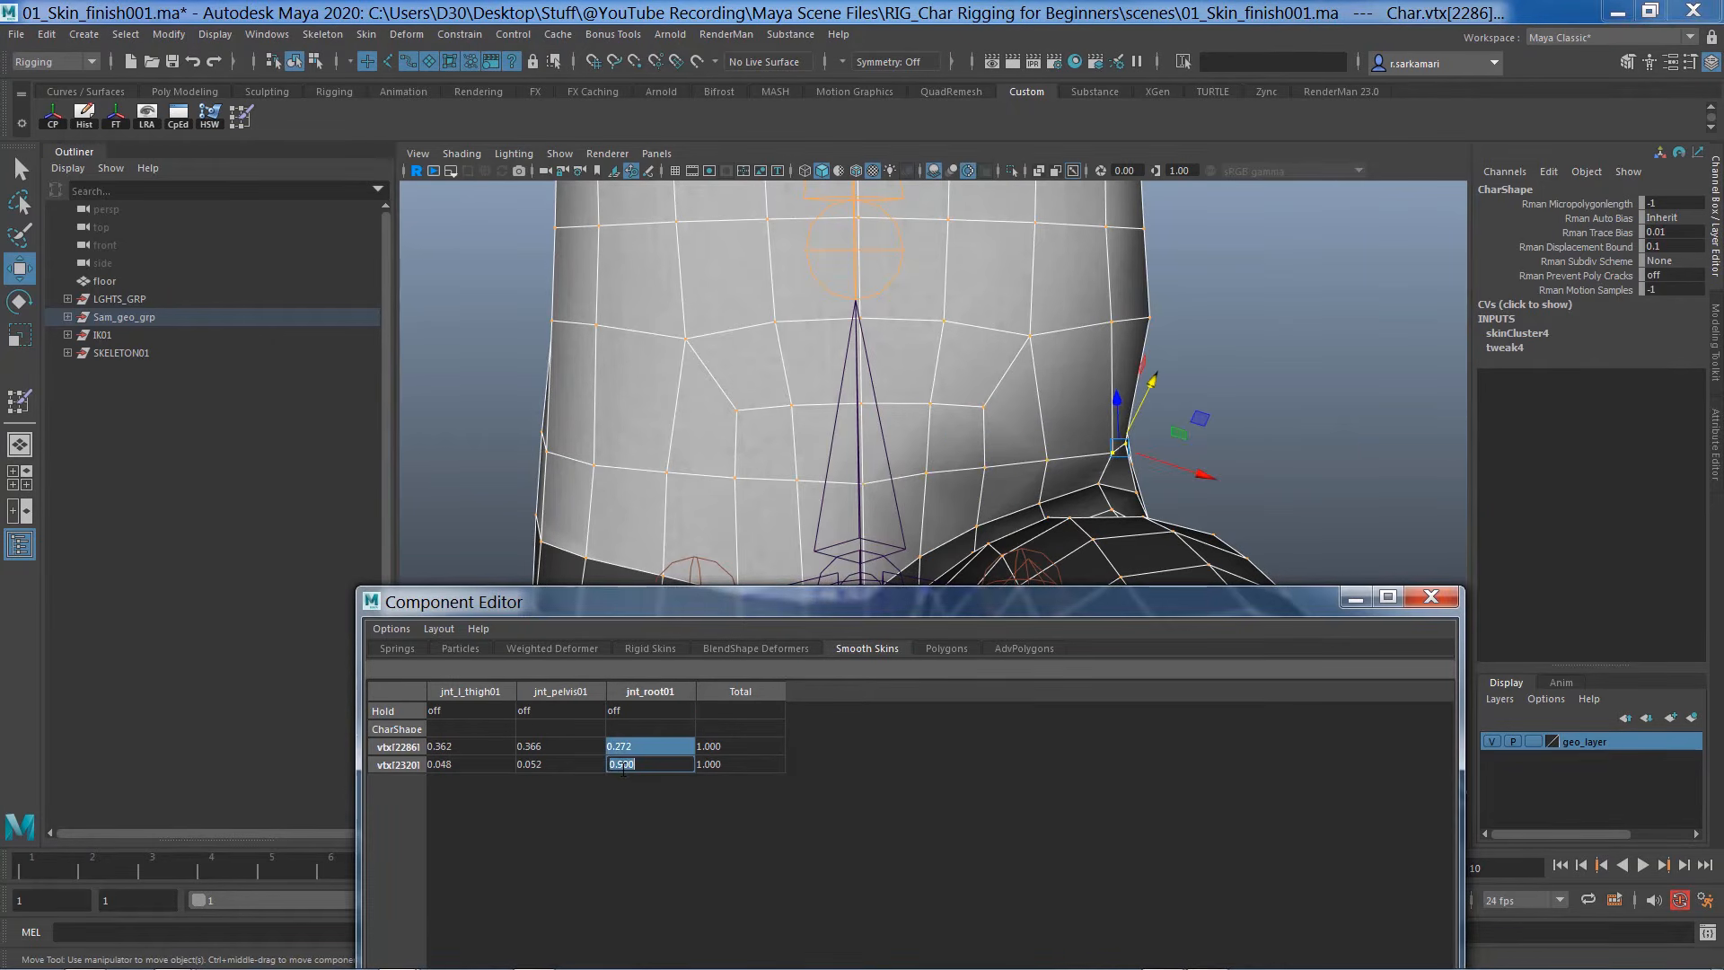
pyautogui.write('.9')
pyautogui.press('Return')
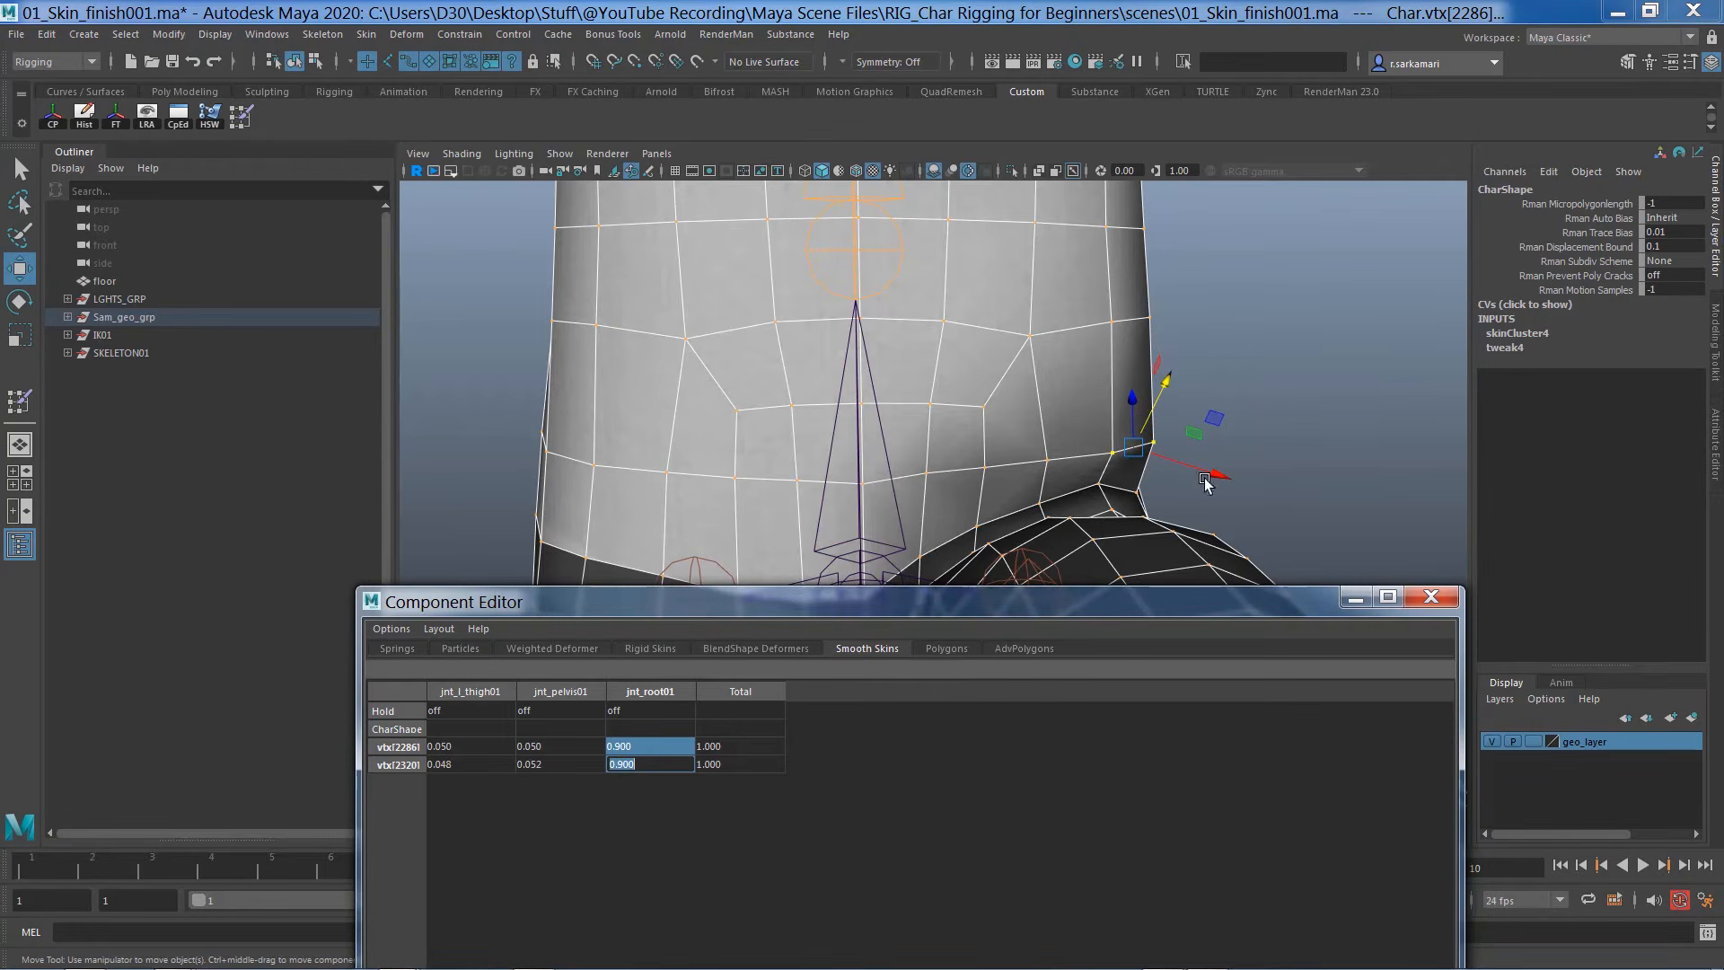
# Set the jnt_l_thigh01 weight of the five vertices running along the left hip crease to 0.4
pyautogui.keyDown('alt'); pyautogui.moveTo(1204, 482); pyautogui.dragTo(986, 389); pyautogui.keyUp('alt')
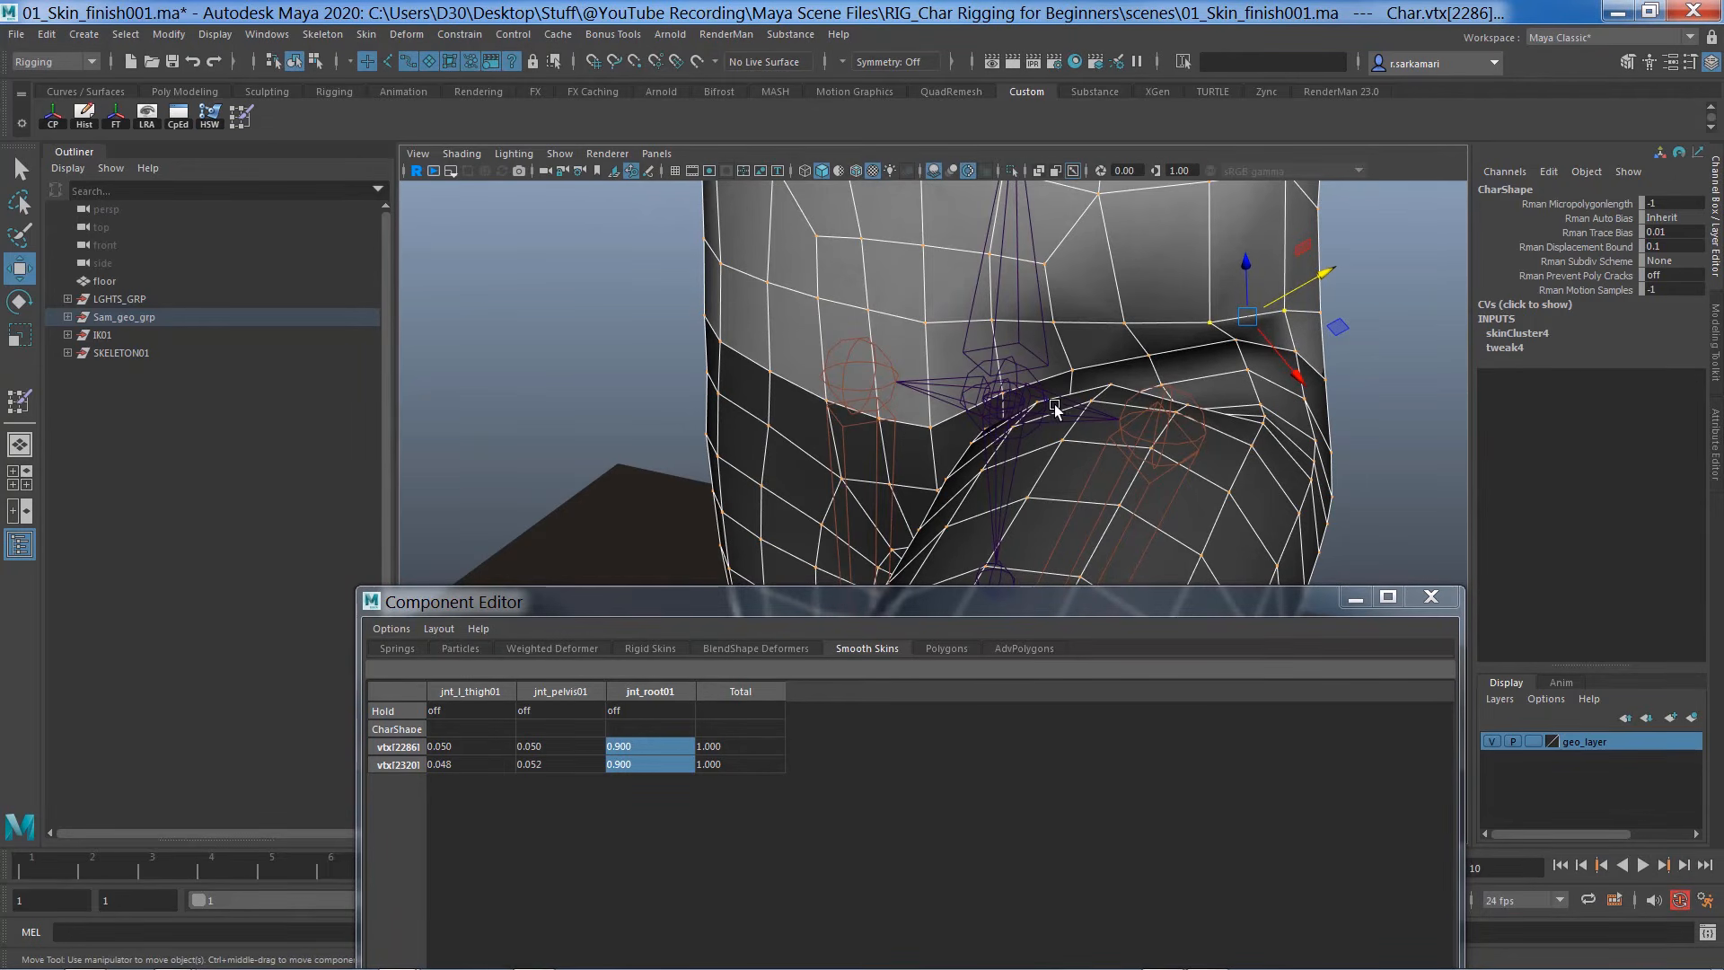
pyautogui.keyDown('alt'); pyautogui.moveTo(1176, 490); pyautogui.dragTo(851, 358); pyautogui.keyUp('alt')
pyautogui.keyDown('alt'); pyautogui.moveTo(851, 357); pyautogui.dragTo(1164, 555, button='right'); pyautogui.keyUp('alt')
pyautogui.keyDown('alt'); pyautogui.moveTo(1165, 555); pyautogui.dragTo(1181, 370); pyautogui.keyUp('alt')
pyautogui.click(1177, 349)
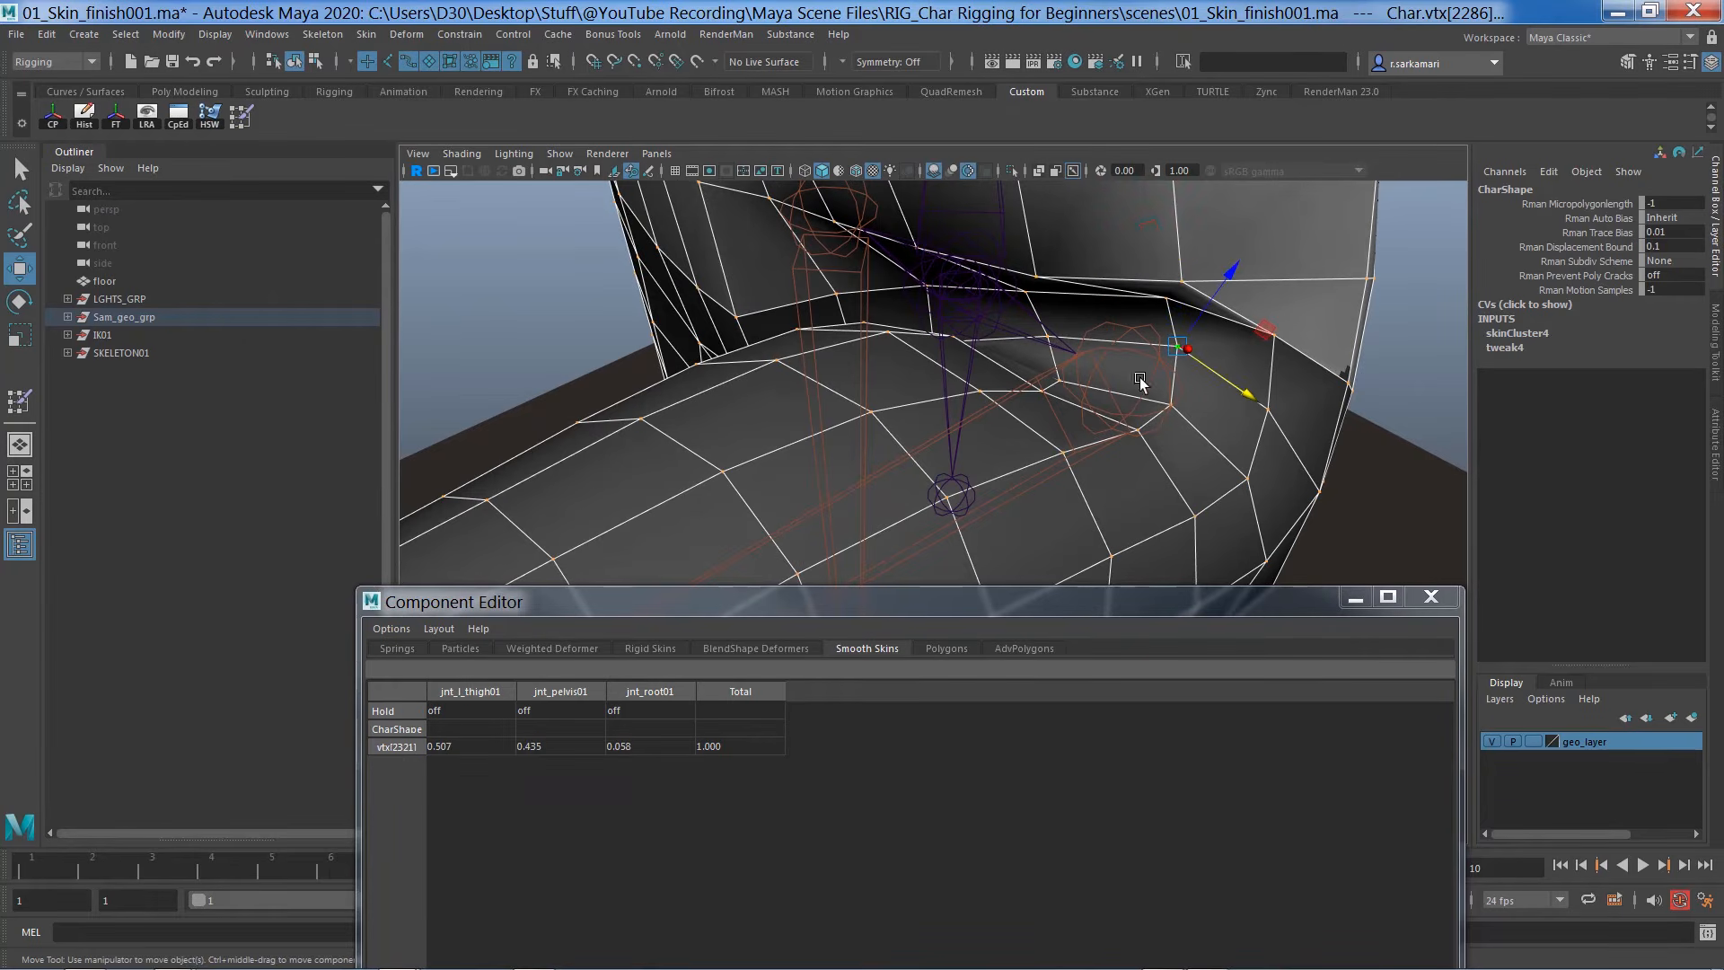
pyautogui.keyDown('shift'); pyautogui.click(1046, 338); pyautogui.keyUp('shift')
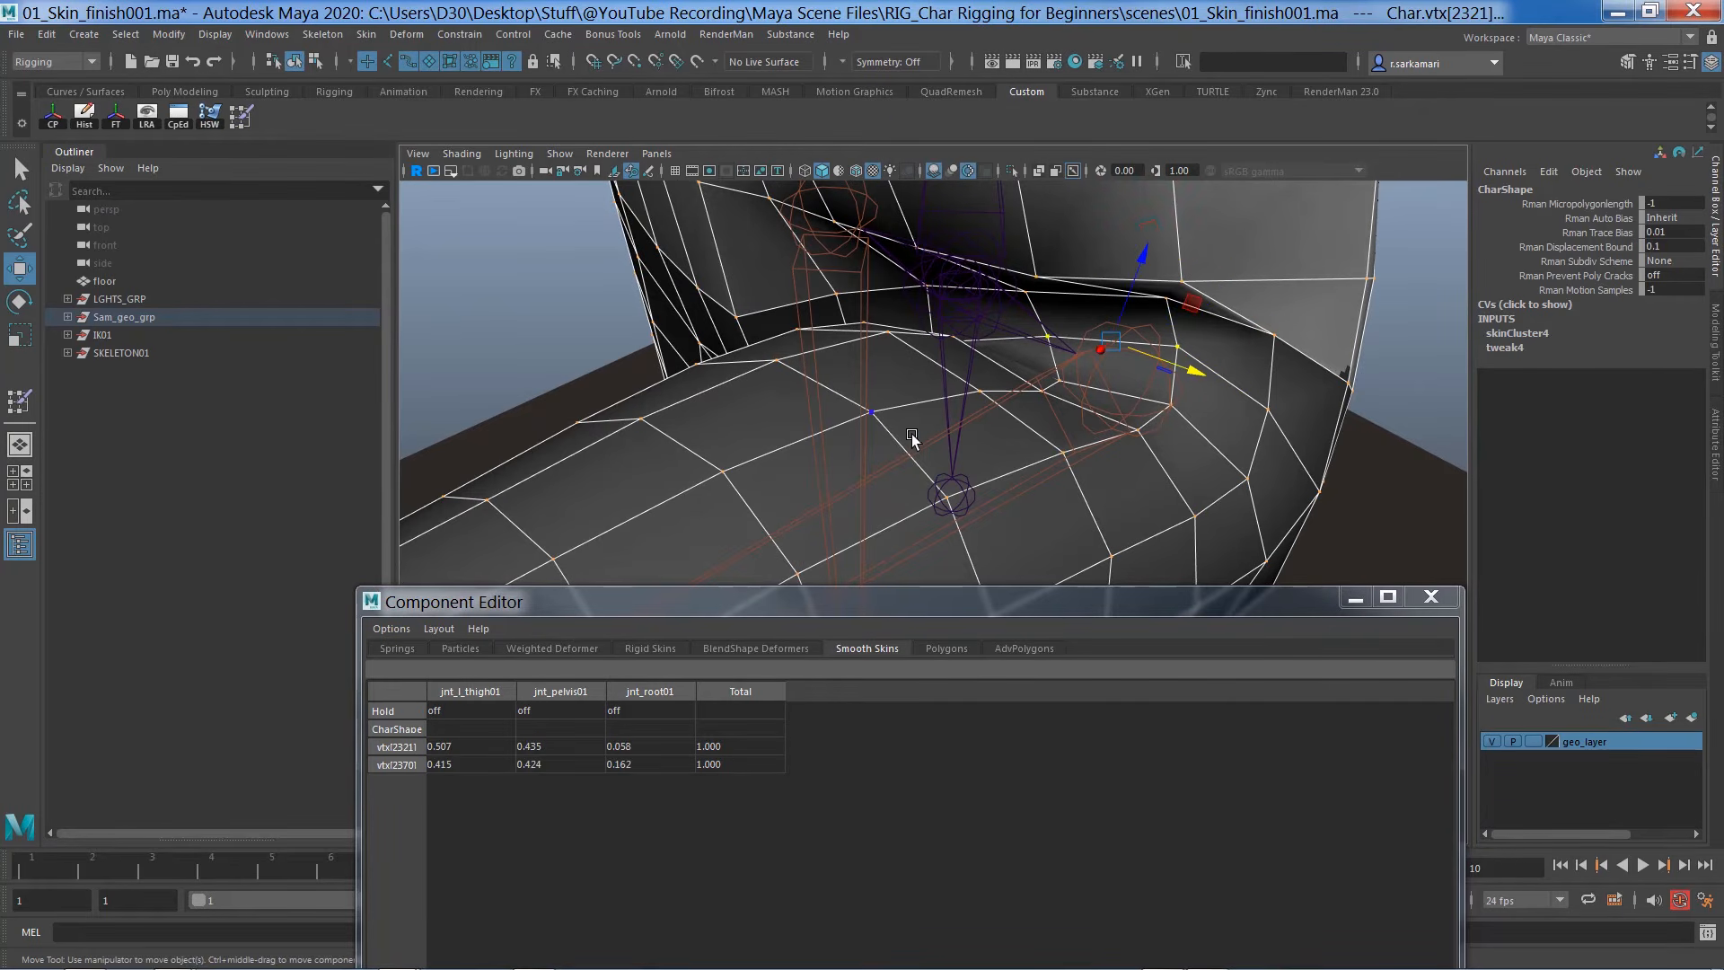
pyautogui.moveTo(906, 375)
pyautogui.keyDown('alt'); pyautogui.mouseDown()
pyautogui.moveTo(1099, 400)
pyautogui.moveTo(892, 379)
pyautogui.mouseUp(); pyautogui.keyUp('alt')
pyautogui.keyDown('alt'); pyautogui.moveTo(893, 379); pyautogui.dragTo(984, 440, button='middle'); pyautogui.keyUp('alt')
pyautogui.keyDown('alt'); pyautogui.moveTo(983, 435); pyautogui.dragTo(1081, 341); pyautogui.keyUp('alt')
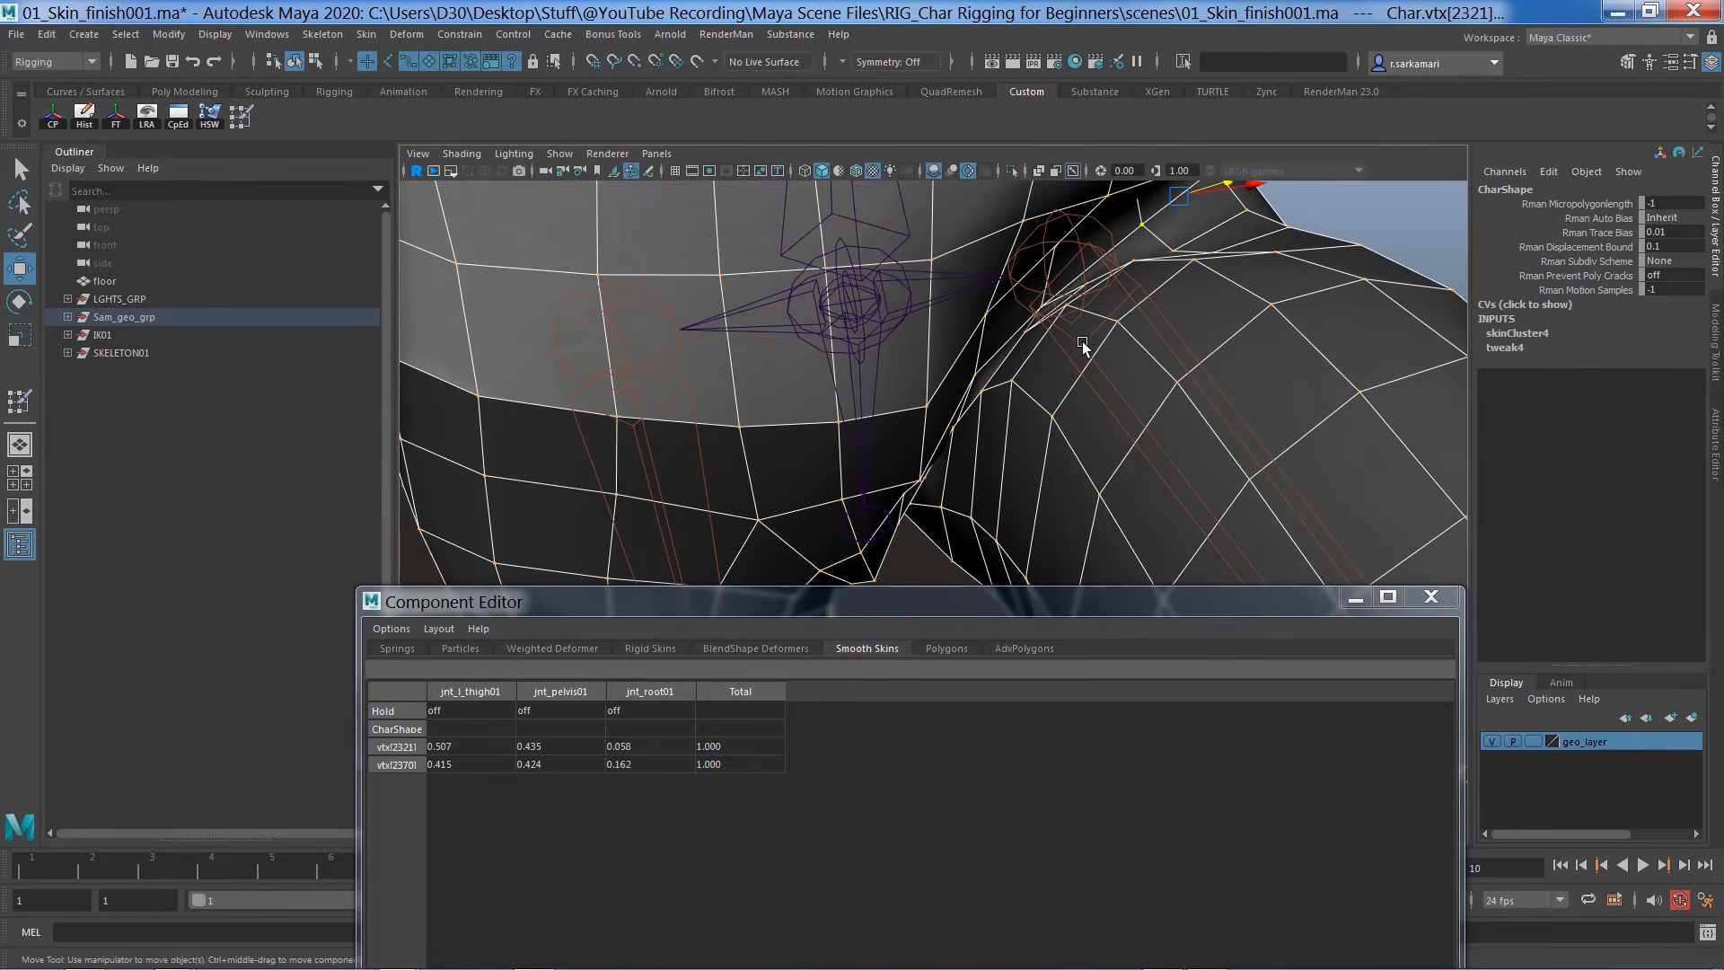
pyautogui.keyDown('shift'); pyautogui.click(1041, 307); pyautogui.keyUp('shift')
pyautogui.keyDown('shift'); pyautogui.click(978, 371); pyautogui.keyUp('shift')
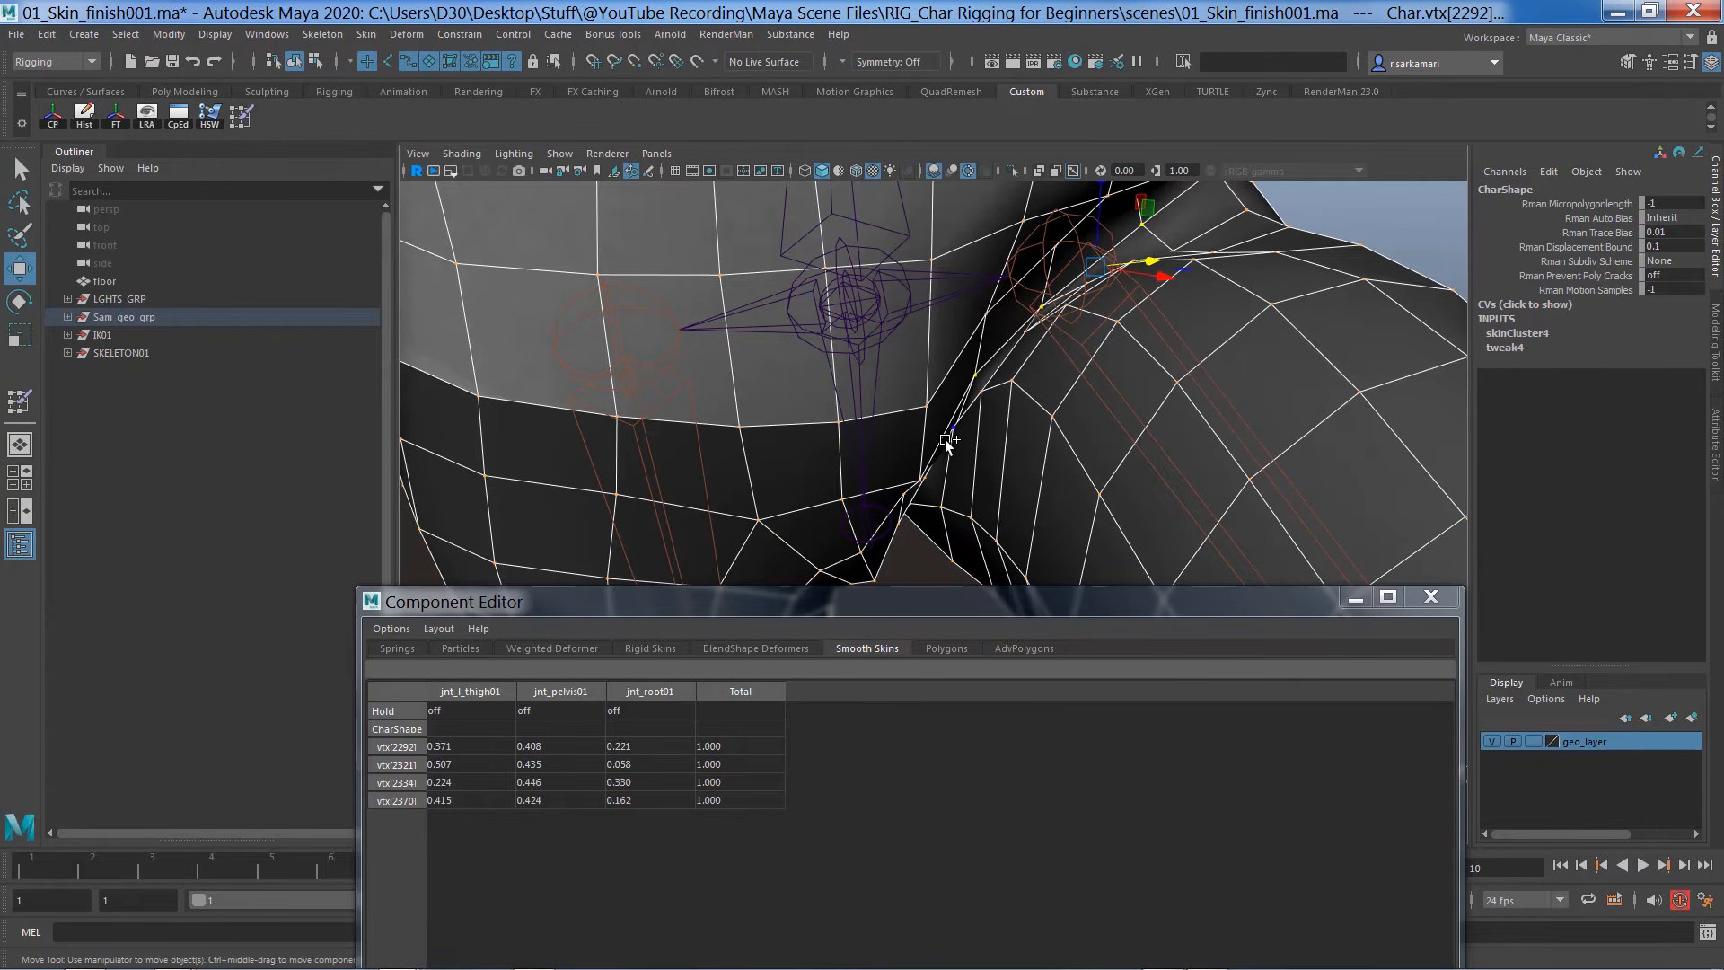
pyautogui.keyDown('shift'); pyautogui.click(954, 430); pyautogui.keyUp('shift')
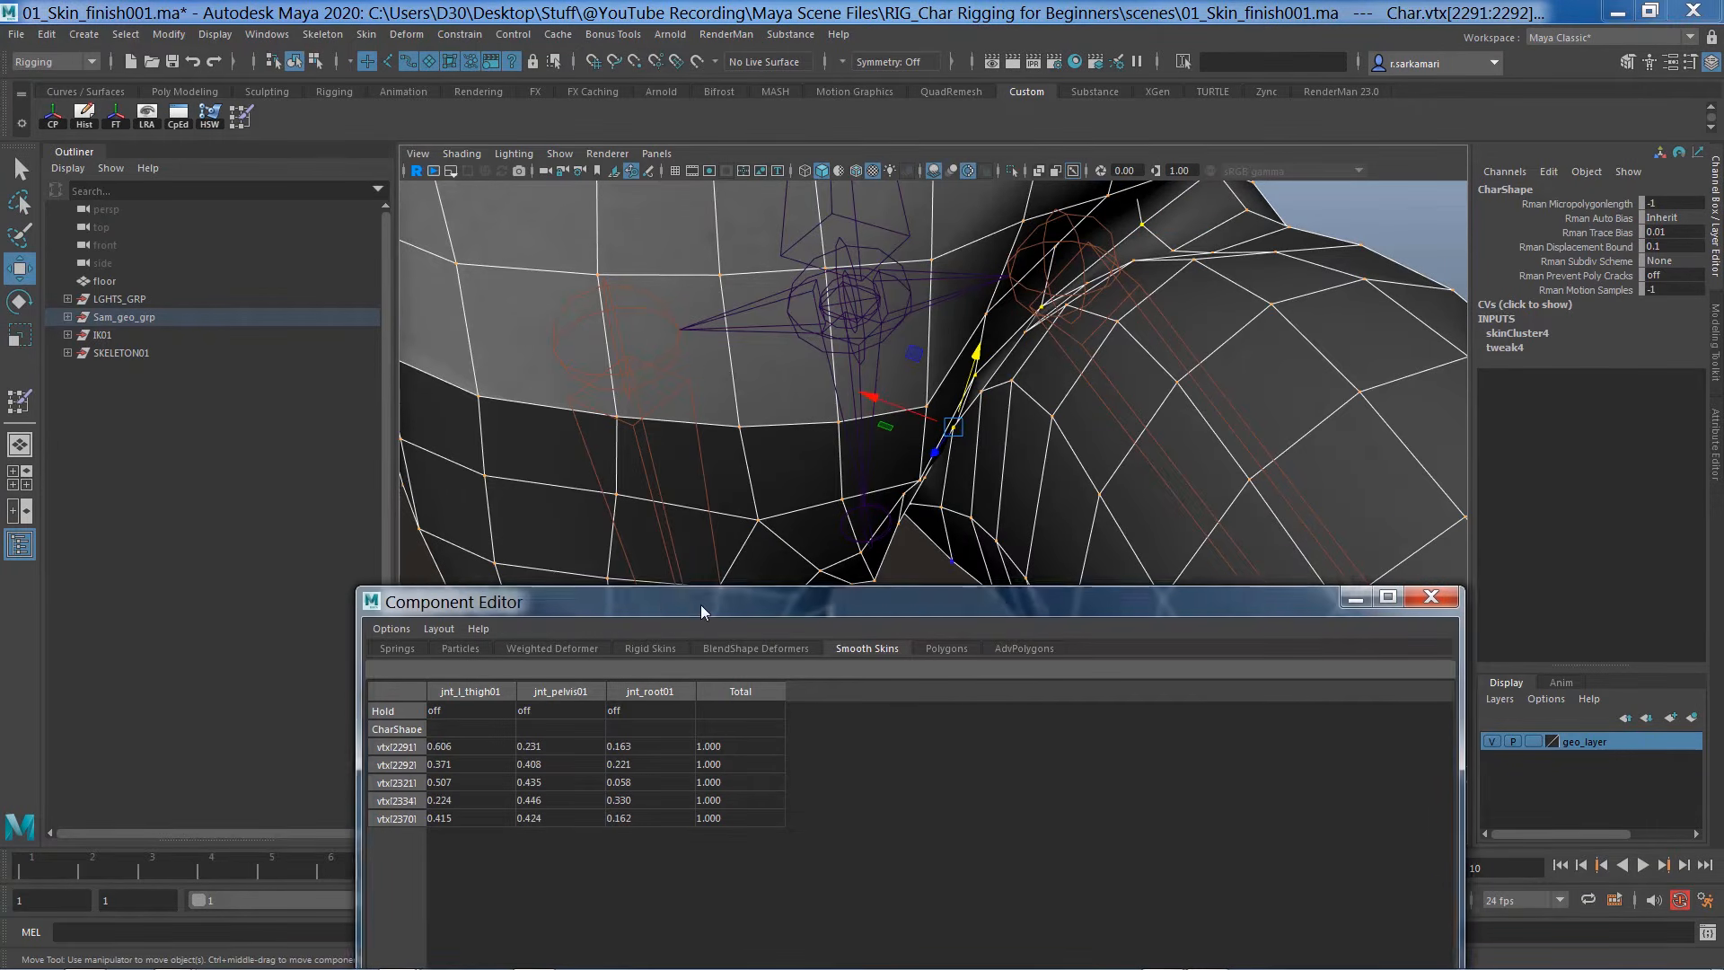
pyautogui.moveTo(700, 605); pyautogui.dragTo(660, 545)
pyautogui.keyDown('alt'); pyautogui.moveTo(1020, 273); pyautogui.dragTo(991, 407); pyautogui.keyUp('alt')
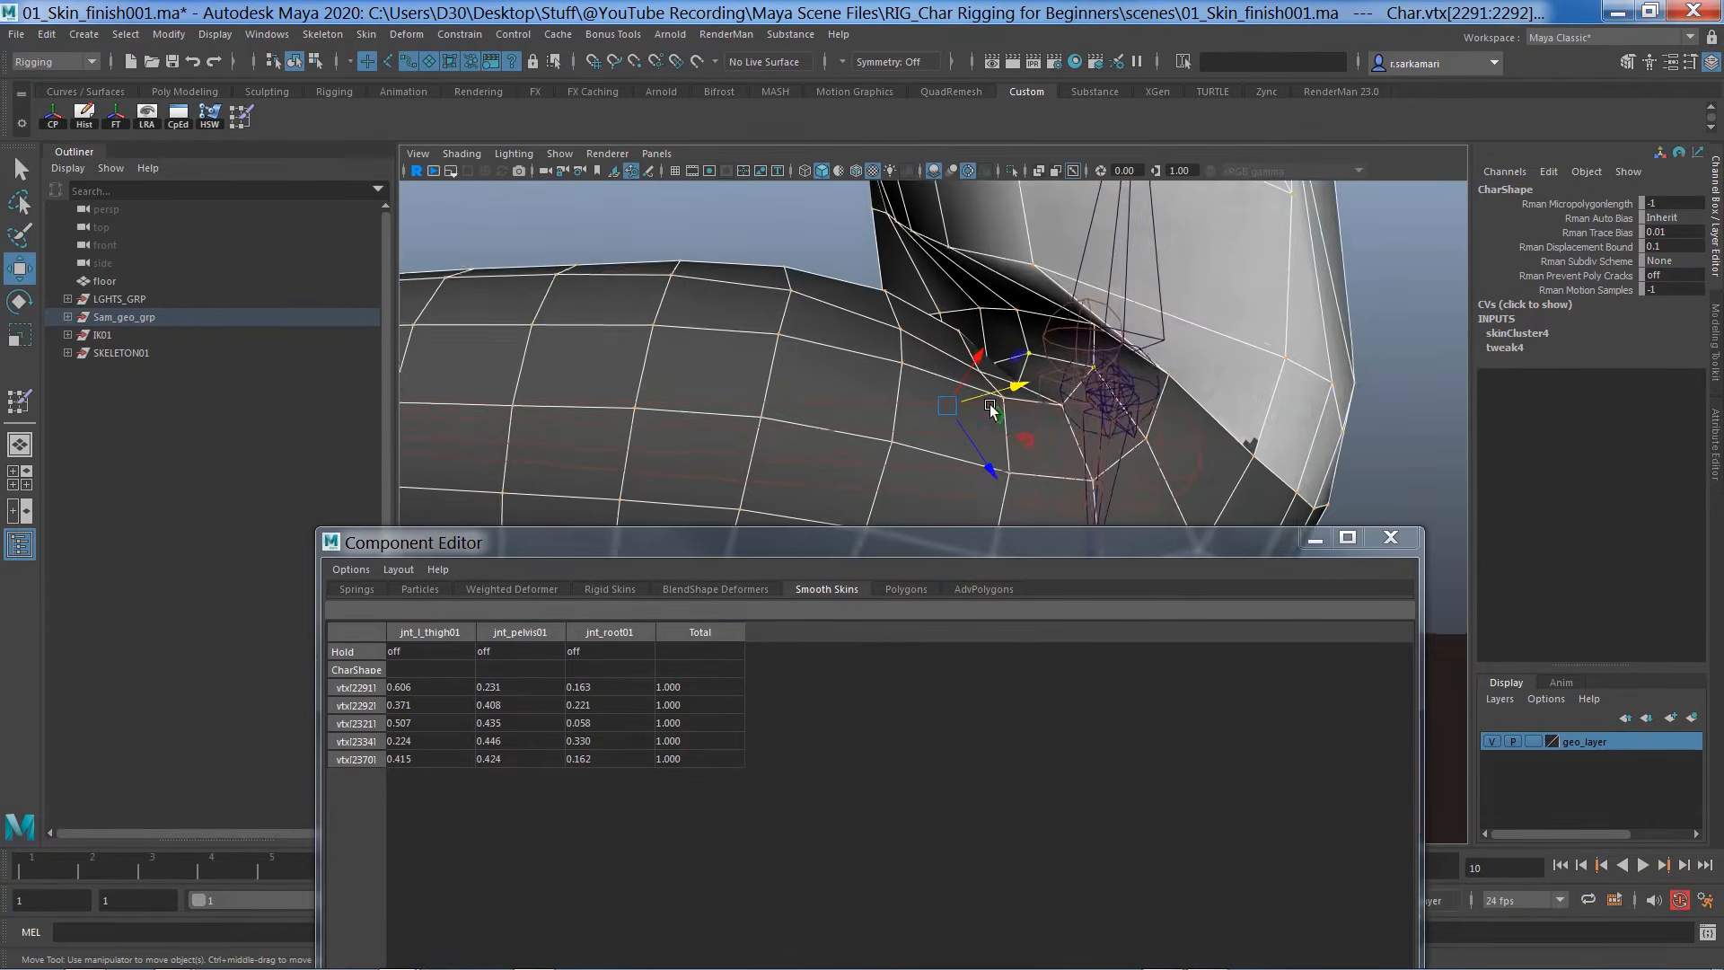
pyautogui.moveTo(429, 687); pyautogui.dragTo(419, 757)
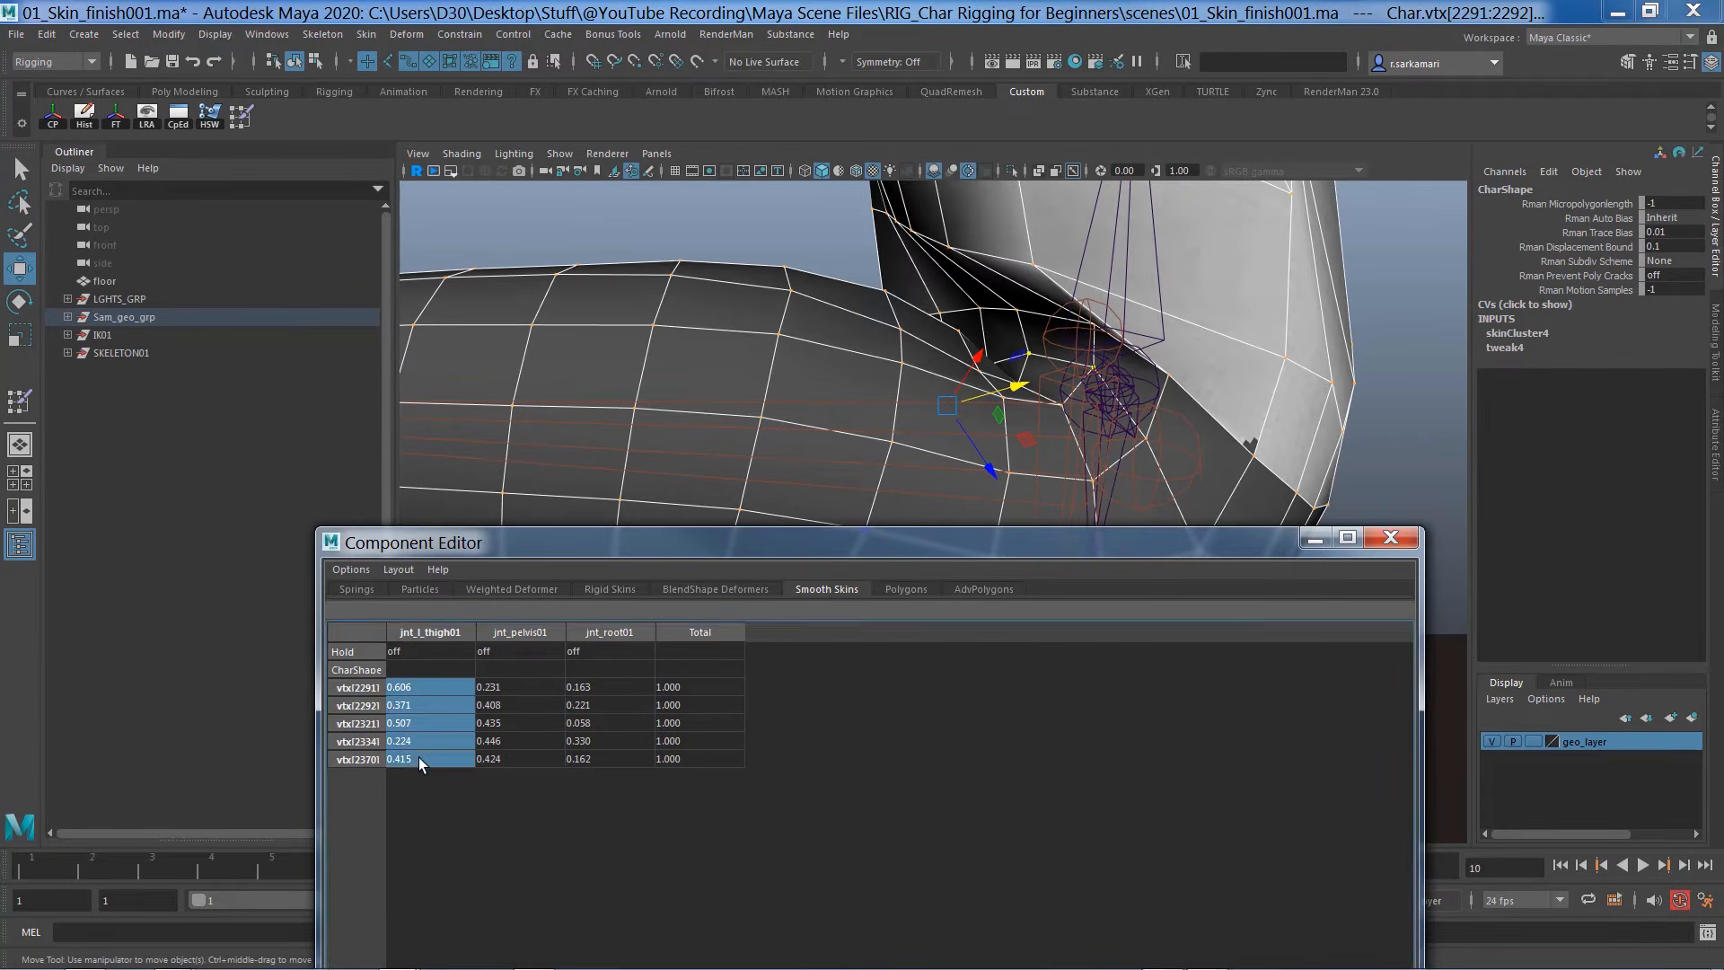
pyautogui.write('0.4')
pyautogui.press('Return')
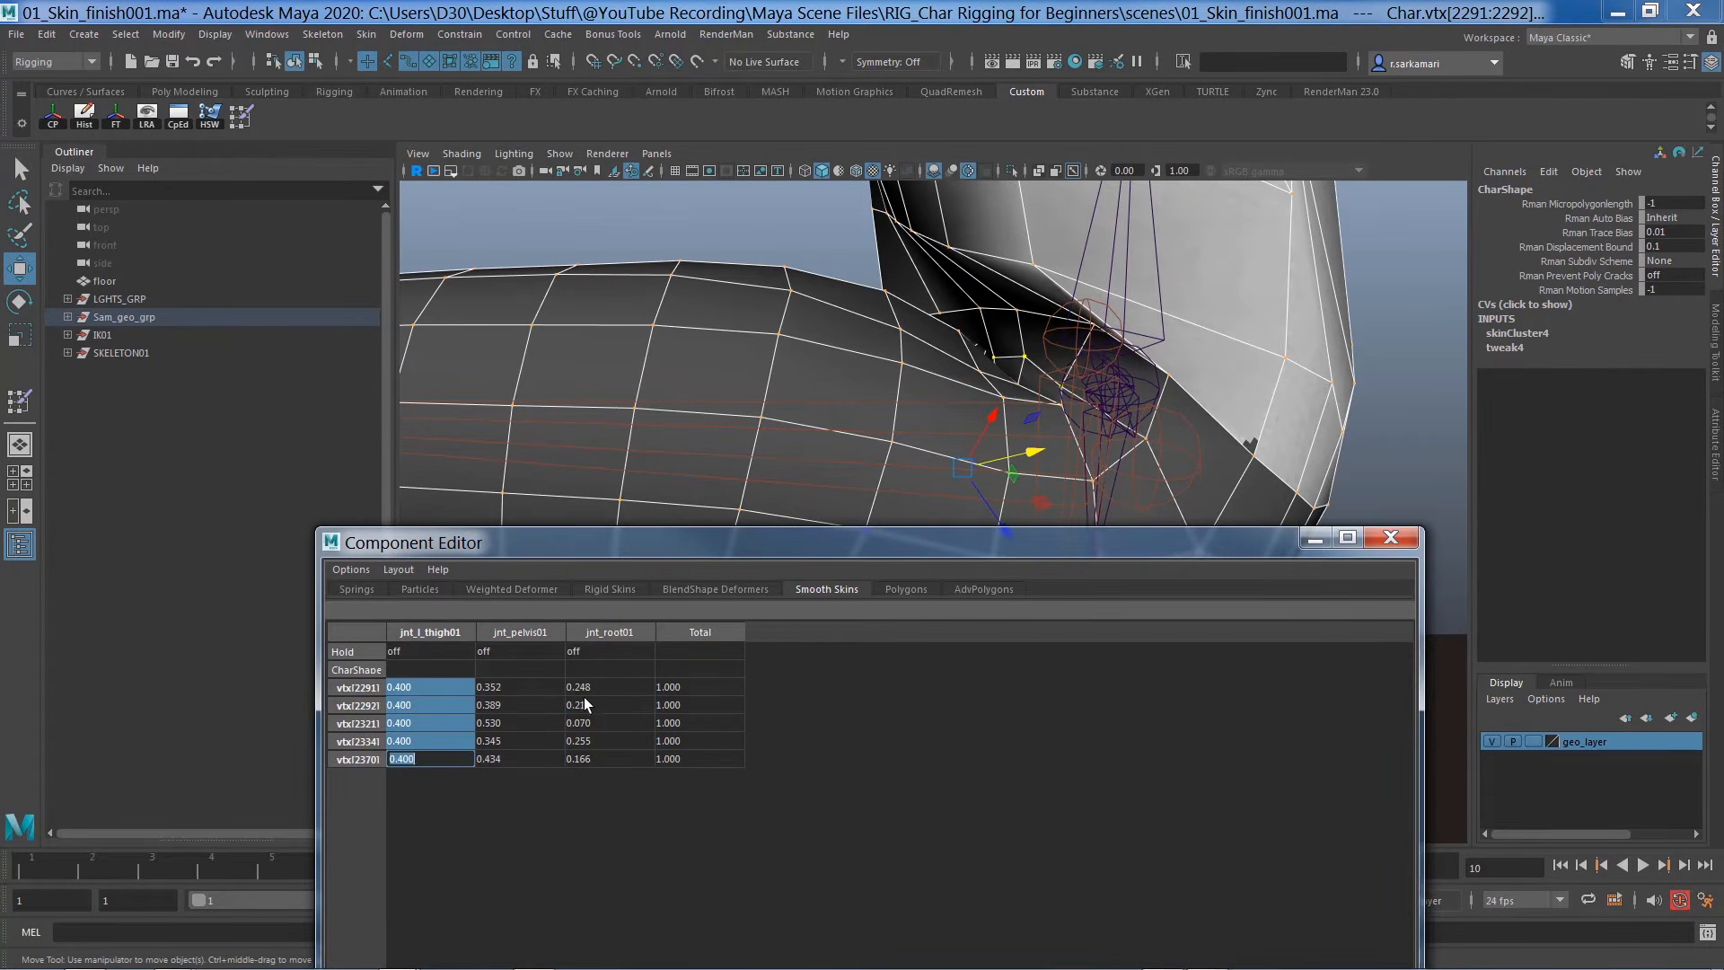
# Set the jnt_pelvis01 weight of the same five hip crease vertices to 0.4
pyautogui.moveTo(584, 690); pyautogui.dragTo(593, 751)
pyautogui.moveTo(516, 688); pyautogui.dragTo(513, 762)
pyautogui.write('0.4')
pyautogui.press('Return')
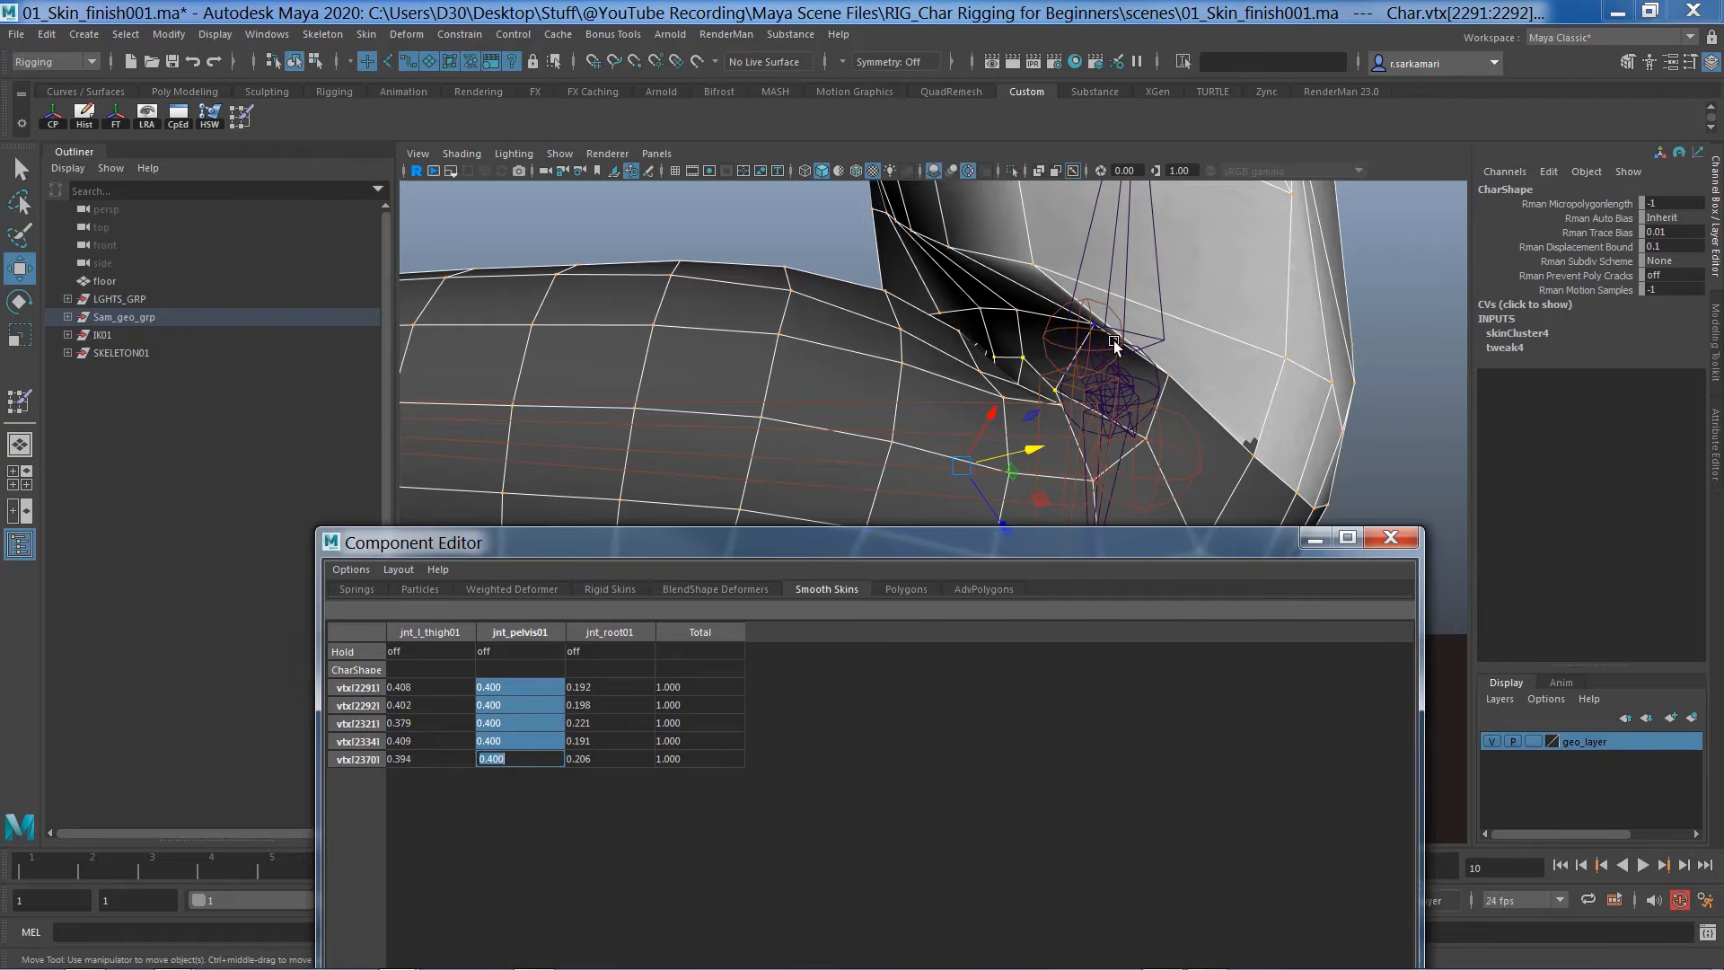
# Set the jnt_root01 weight of the four vertices just above the left hip crease to 0.6
pyautogui.click(1016, 310)
pyautogui.press('q')
pyautogui.keyDown('shift'); pyautogui.click(979, 308); pyautogui.keyUp('shift')
pyautogui.keyDown('shift'); pyautogui.click(940, 313); pyautogui.keyUp('shift')
pyautogui.keyDown('shift'); pyautogui.click(958, 331); pyautogui.keyUp('shift')
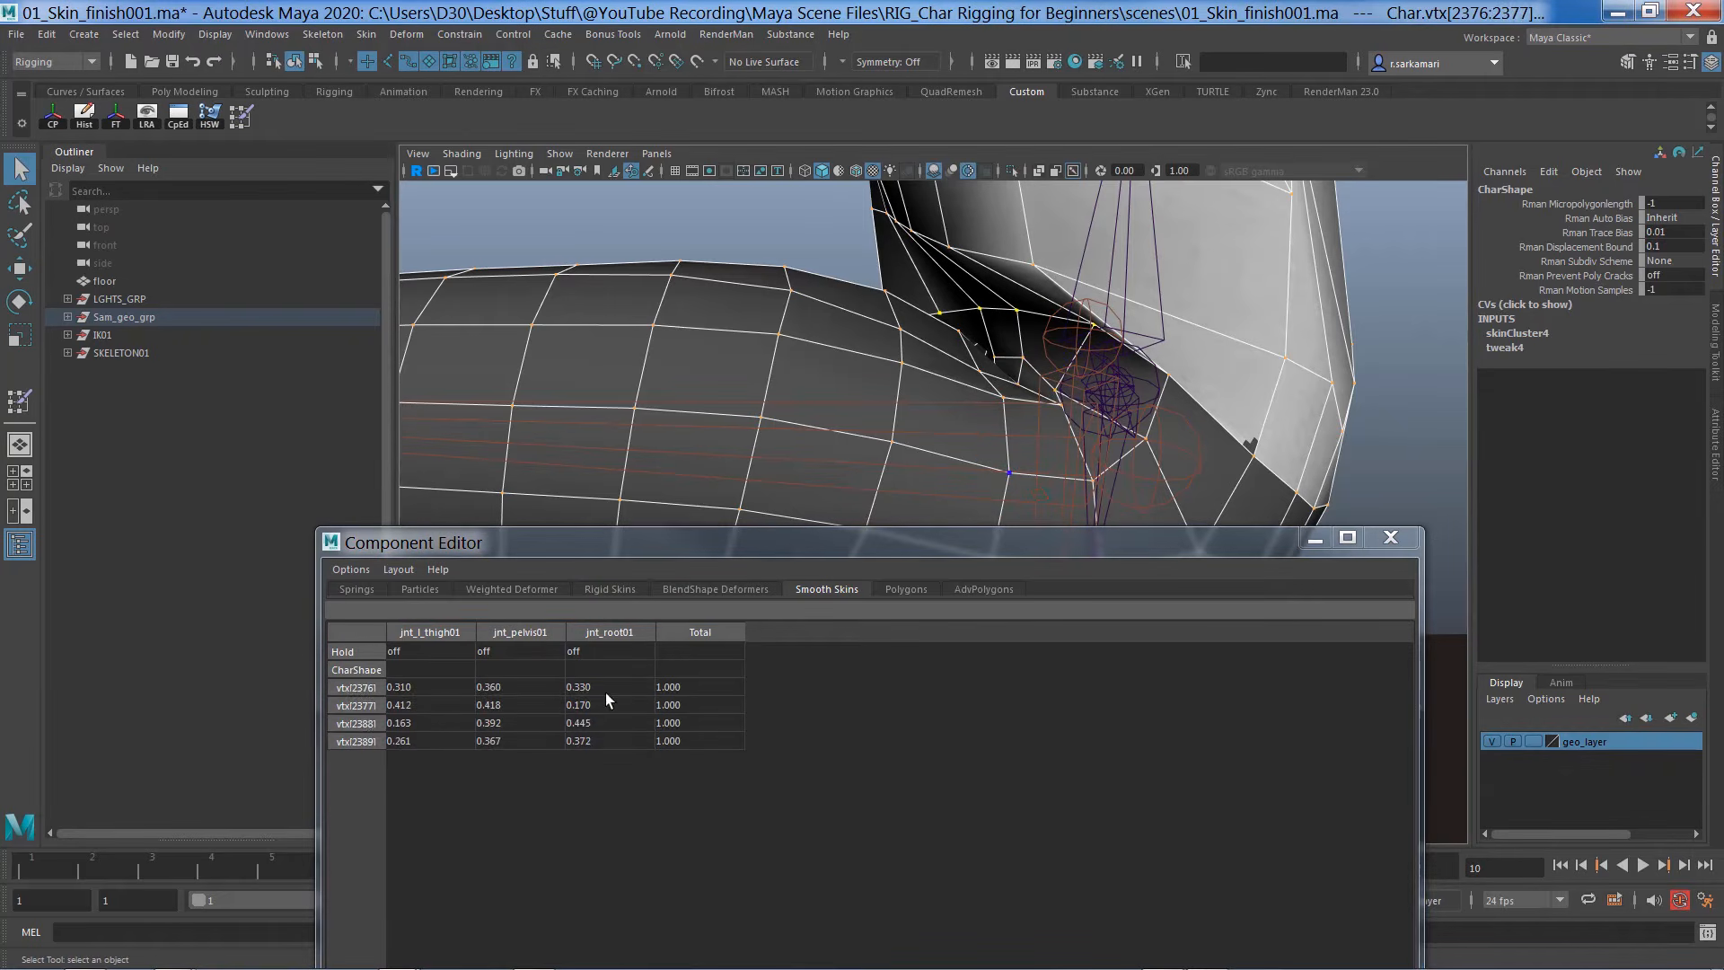
pyautogui.moveTo(607, 693); pyautogui.dragTo(594, 739)
pyautogui.write('0.6')
pyautogui.press('Return')
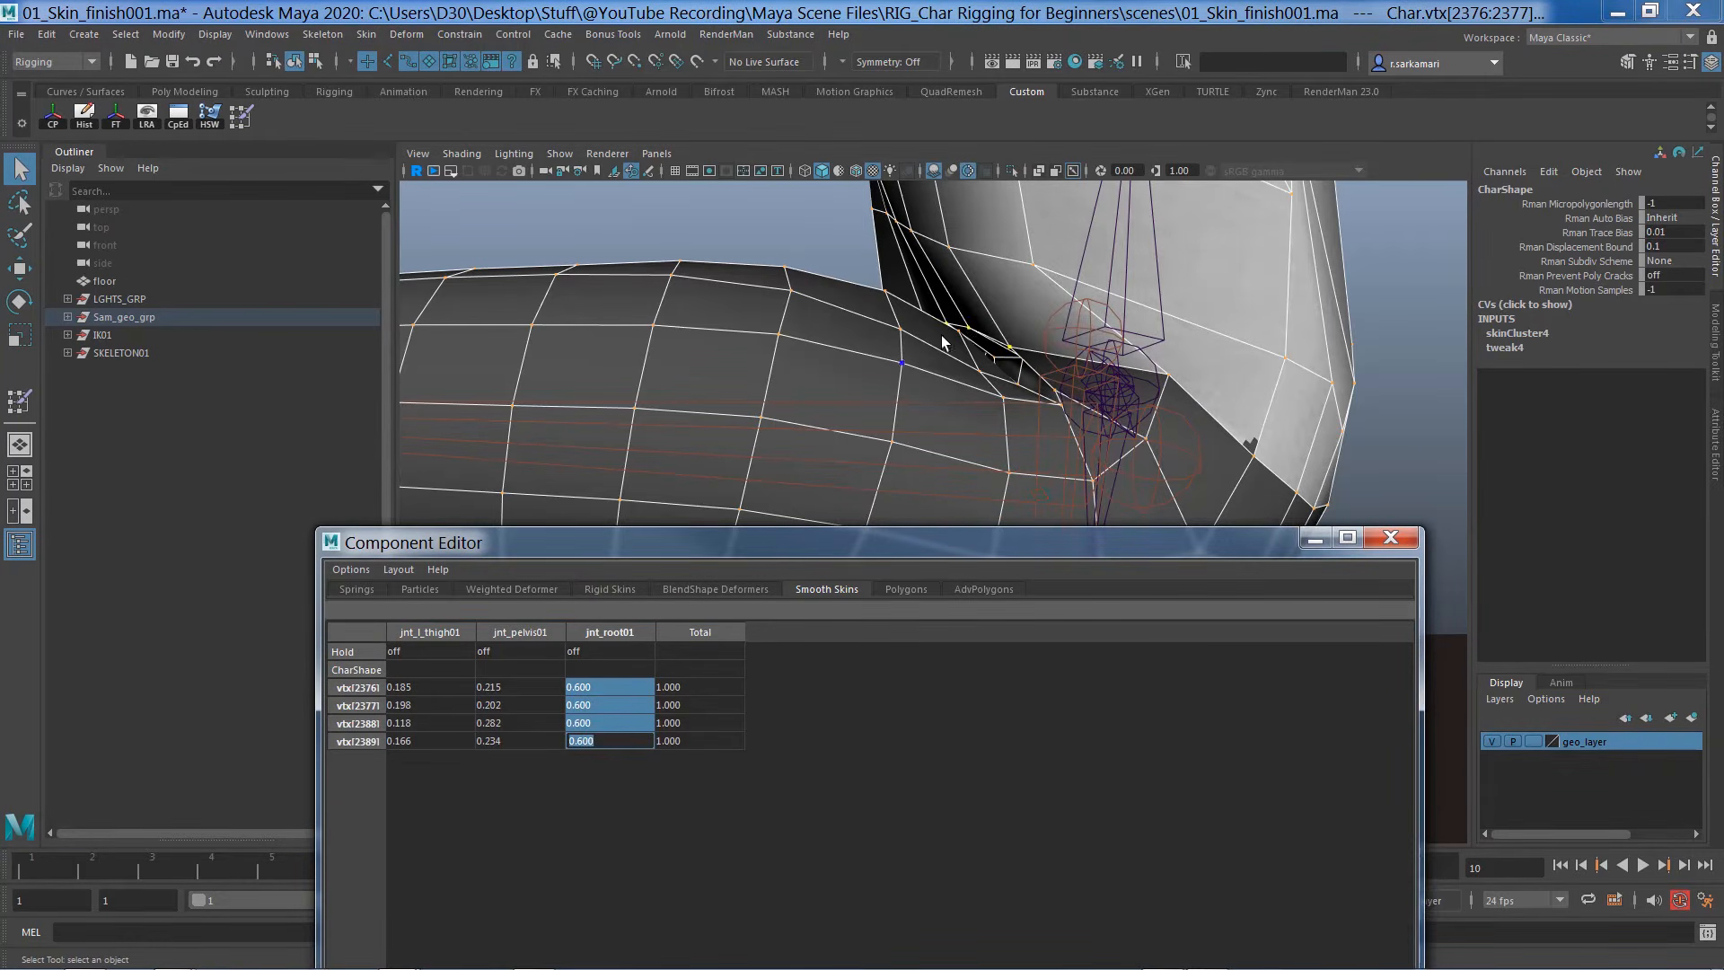
# Set the jnt_root01 weight of the single vertex at the inner front of the left hip crease to 0.5
pyautogui.keyDown('alt'); pyautogui.moveTo(943, 343); pyautogui.dragTo(1154, 354); pyautogui.keyUp('alt')
pyautogui.keyDown('alt'); pyautogui.moveTo(1155, 354); pyautogui.dragTo(1133, 401, button='right'); pyautogui.keyUp('alt')
pyautogui.click(1012, 236)
pyautogui.click(600, 689)
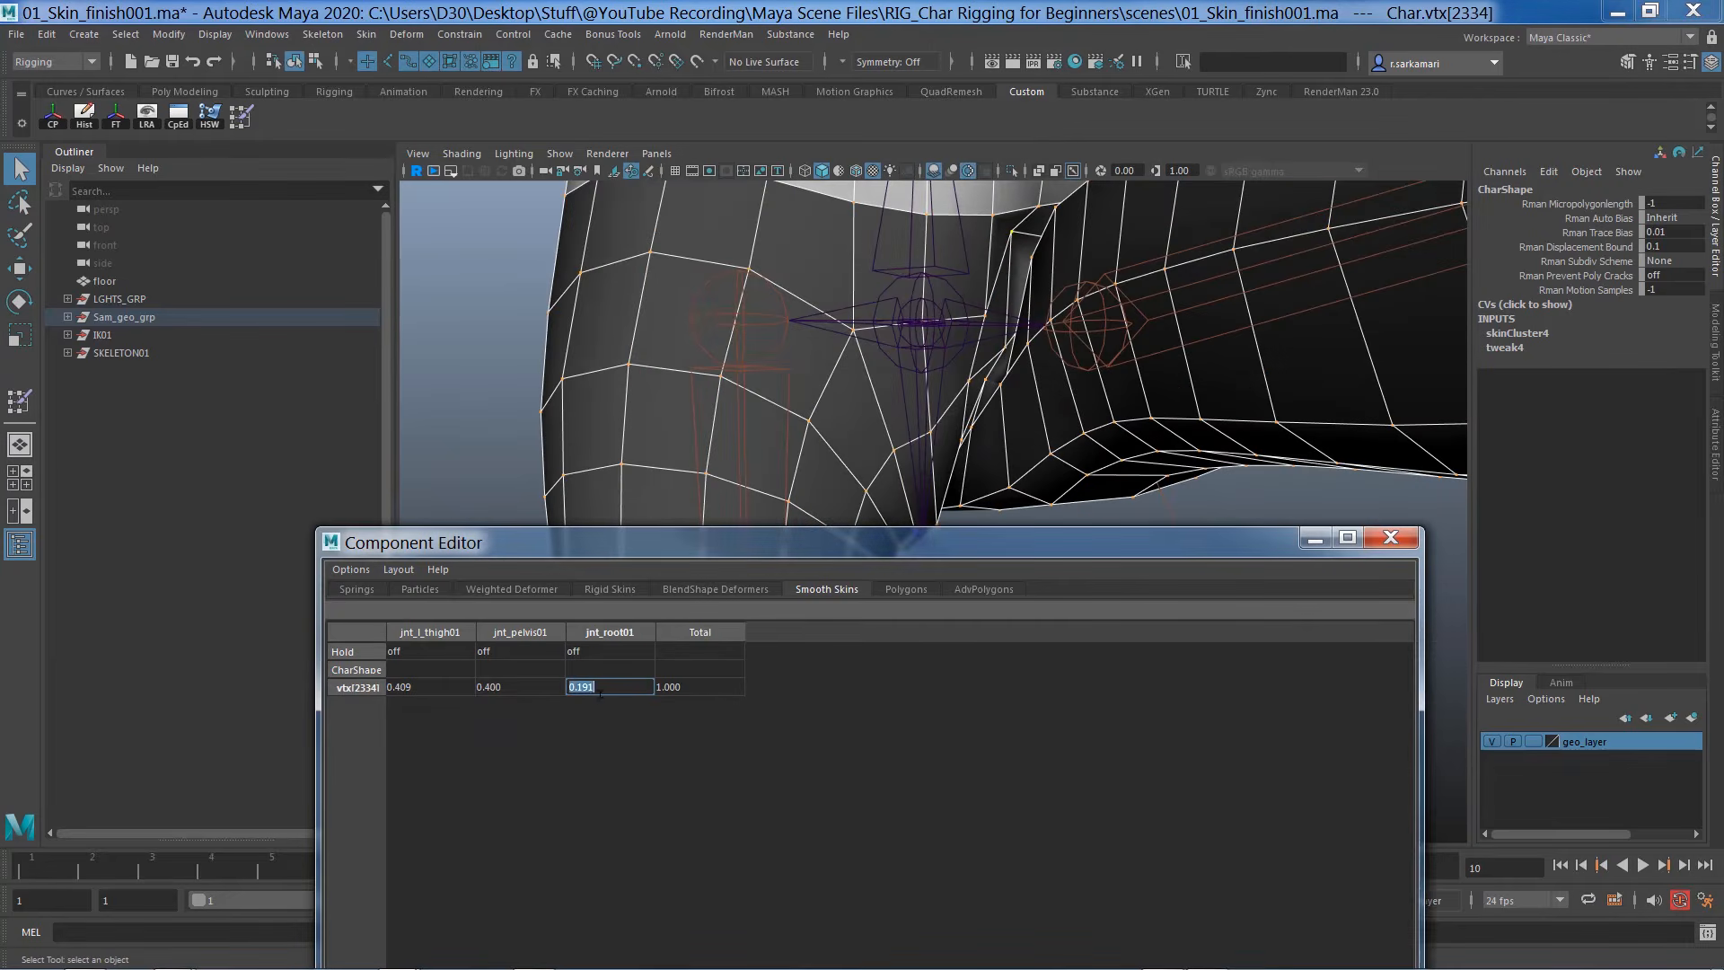
pyautogui.write('0.5')
pyautogui.press('Return')
# Hammer the skin weights of the vertices tucked inside the left hip crease and undo the last pass
pyautogui.keyDown('alt'); pyautogui.moveTo(898, 377); pyautogui.dragTo(1016, 379); pyautogui.keyUp('alt')
pyautogui.press('4')
pyautogui.moveTo(979, 271)
pyautogui.keyDown('shift'); pyautogui.mouseDown()
pyautogui.moveTo(1031, 320)
pyautogui.moveTo(986, 361)
pyautogui.mouseUp(); pyautogui.keyUp('shift')
pyautogui.moveTo(952, 368)
pyautogui.keyDown('shift'); pyautogui.mouseDown()
pyautogui.moveTo(983, 446)
pyautogui.moveTo(995, 413)
pyautogui.moveTo(858, 415)
pyautogui.mouseUp(); pyautogui.keyUp('shift')
pyautogui.press('6')
pyautogui.keyDown('alt'); pyautogui.moveTo(857, 415); pyautogui.dragTo(790, 386, button='right'); pyautogui.keyUp('alt')
pyautogui.keyDown('alt'); pyautogui.moveTo(790, 386); pyautogui.dragTo(701, 283, button='middle'); pyautogui.keyUp('alt')
pyautogui.keyDown('ctrl'); pyautogui.moveTo(1026, 486); pyautogui.dragTo(876, 341); pyautogui.keyUp('ctrl')
pyautogui.click(217, 122)
pyautogui.click(212, 119)
pyautogui.hotkey('ctrl', 'z')
# Remove the stray vertices from the selection and hammer the skin weights of the remaining hip crease vertices
pyautogui.keyDown('alt'); pyautogui.moveTo(543, 298); pyautogui.dragTo(647, 296, button='right'); pyautogui.keyUp('alt')
pyautogui.keyDown('alt'); pyautogui.moveTo(647, 296); pyautogui.dragTo(648, 465, button='middle'); pyautogui.keyUp('alt')
pyautogui.keyDown('ctrl'); pyautogui.moveTo(805, 305); pyautogui.dragTo(690, 241); pyautogui.keyUp('ctrl')
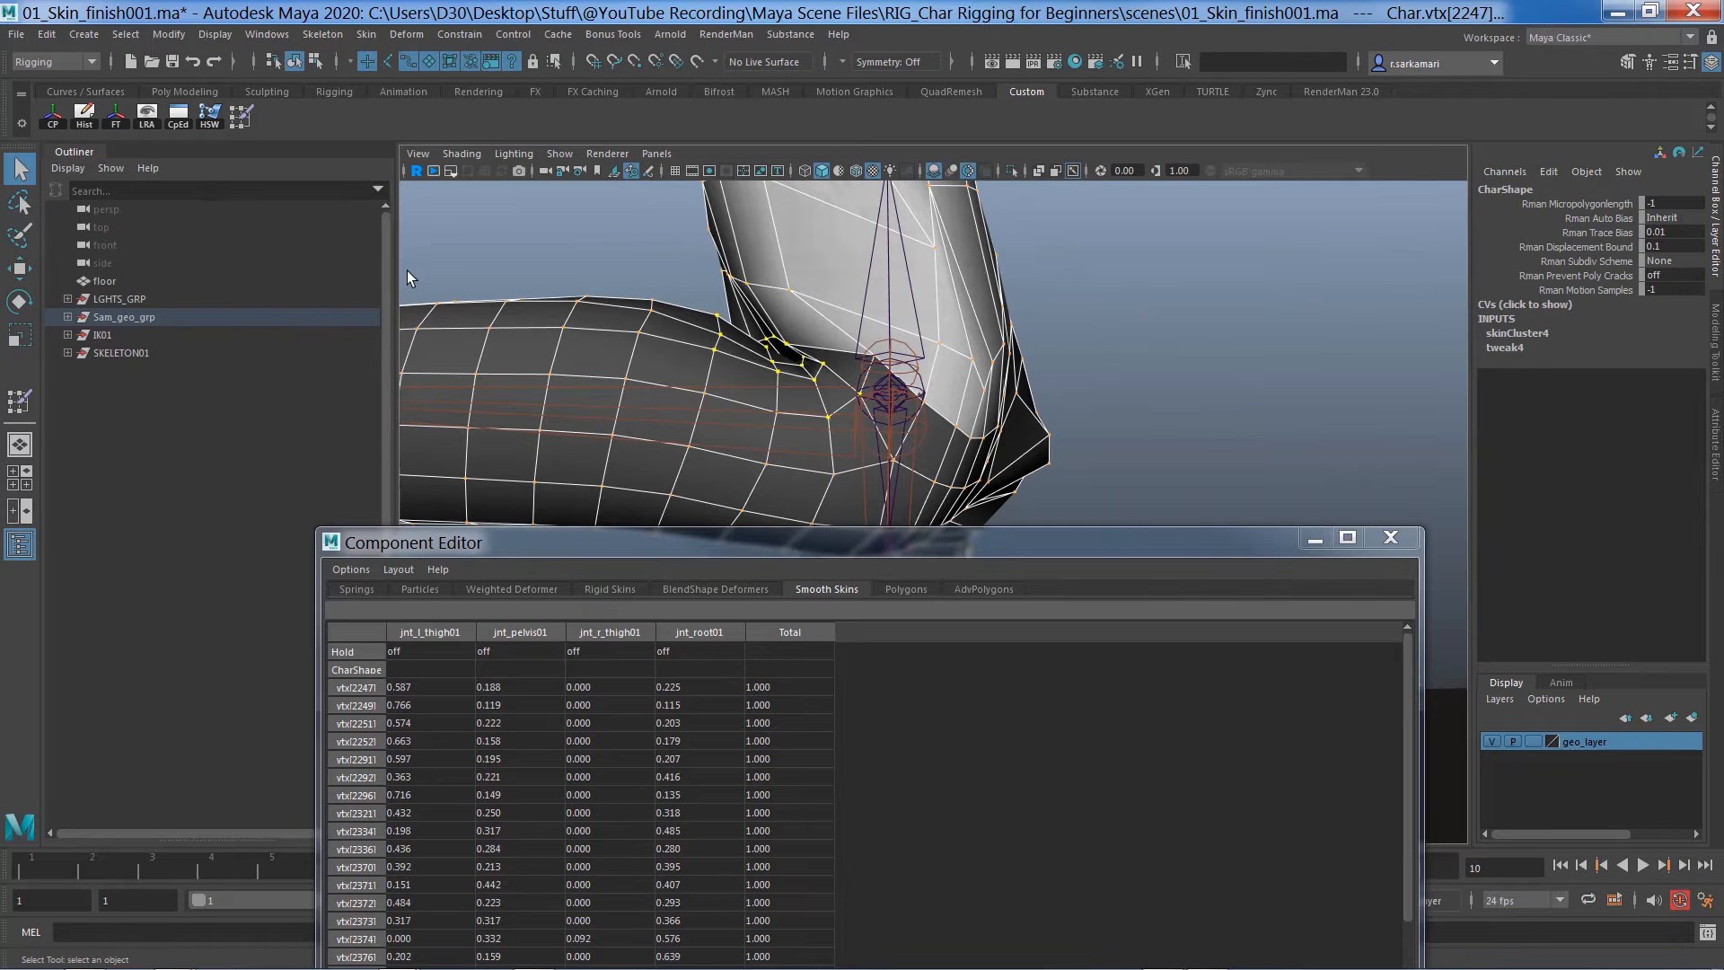
pyautogui.click(211, 118)
# Set the jnt_root01 weight of the waist vertices above the left hip to 1 and close the Component Editor
pyautogui.keyDown('alt'); pyautogui.moveTo(620, 345); pyautogui.dragTo(966, 367); pyautogui.keyUp('alt')
pyautogui.moveTo(1096, 352); pyautogui.dragTo(1012, 377, button='right')
pyautogui.click(1204, 306)
pyautogui.keyDown('alt'); pyautogui.moveTo(1012, 377); pyautogui.dragTo(969, 369); pyautogui.keyUp('alt')
pyautogui.click(961, 368)
pyautogui.moveTo(961, 370); pyautogui.dragTo(817, 380, button='right')
pyautogui.click(918, 380)
pyautogui.doubleClick(970, 373)
pyautogui.moveTo(629, 547); pyautogui.dragTo(684, 246)
pyautogui.moveTo(747, 385); pyautogui.dragTo(748, 673)
pyautogui.write('1')
pyautogui.press('Return')
pyautogui.click(1446, 236)
# Reduce the selection to nine vertices under the left buttock and set their jnt_pelvis01 weight to 0.4
pyautogui.moveTo(925, 448)
pyautogui.keyDown('alt'); pyautogui.mouseDown()
pyautogui.moveTo(712, 445)
pyautogui.moveTo(753, 447)
pyautogui.mouseUp(); pyautogui.keyUp('alt')
pyautogui.moveTo(812, 543)
pyautogui.keyDown('ctrl'); pyautogui.mouseDown()
pyautogui.moveTo(881, 445)
pyautogui.moveTo(825, 474)
pyautogui.mouseUp(); pyautogui.keyUp('ctrl')
pyautogui.keyDown('ctrl'); pyautogui.moveTo(732, 499); pyautogui.dragTo(838, 568); pyautogui.keyUp('ctrl')
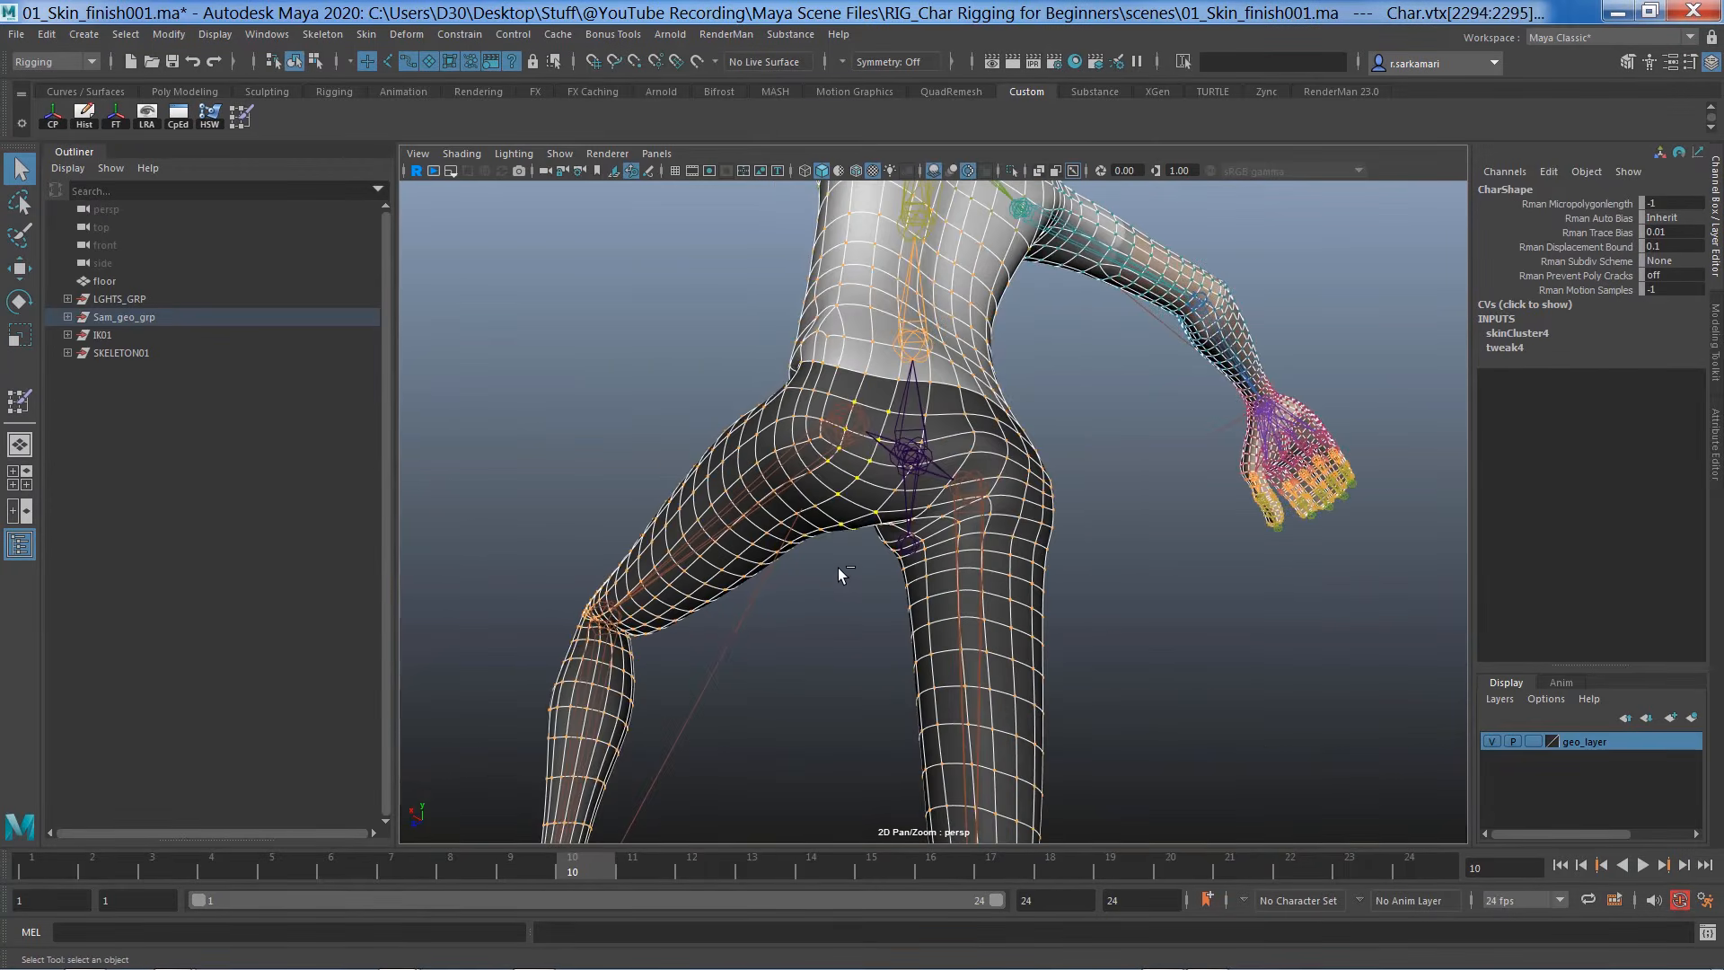
pyautogui.keyDown('alt'); pyautogui.moveTo(898, 464); pyautogui.dragTo(701, 593); pyautogui.keyUp('alt')
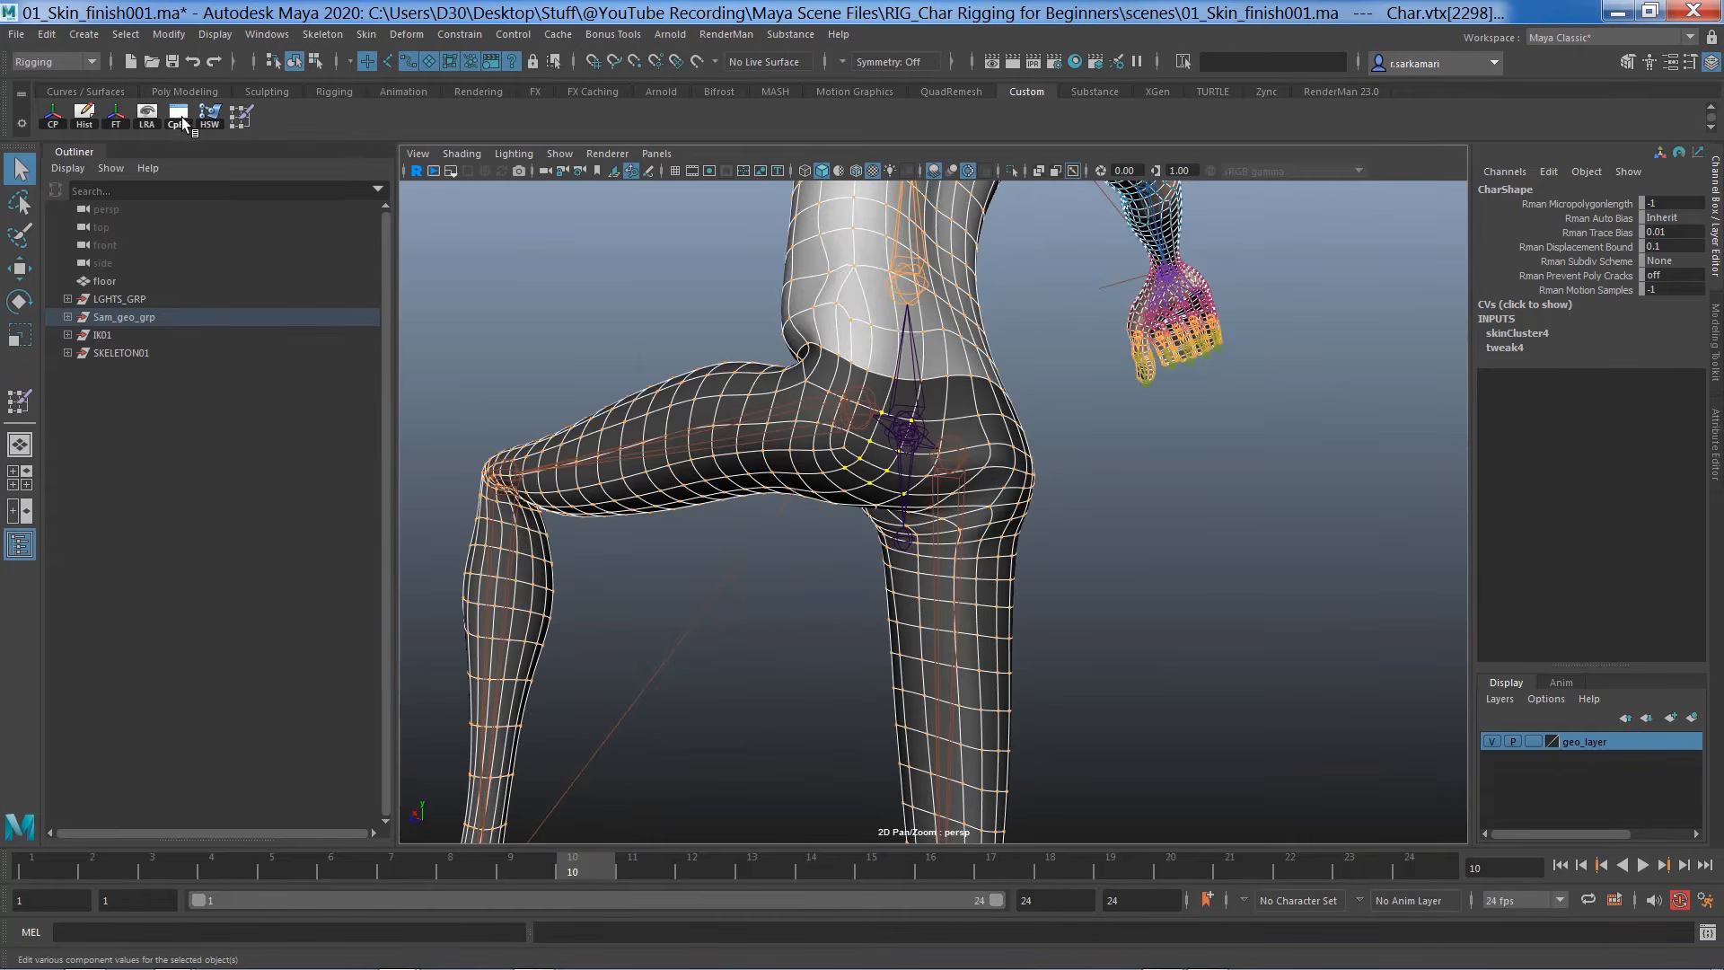
pyautogui.click(177, 114)
pyautogui.moveTo(909, 718); pyautogui.dragTo(894, 862)
pyautogui.write('0.4')
pyautogui.press('Return')
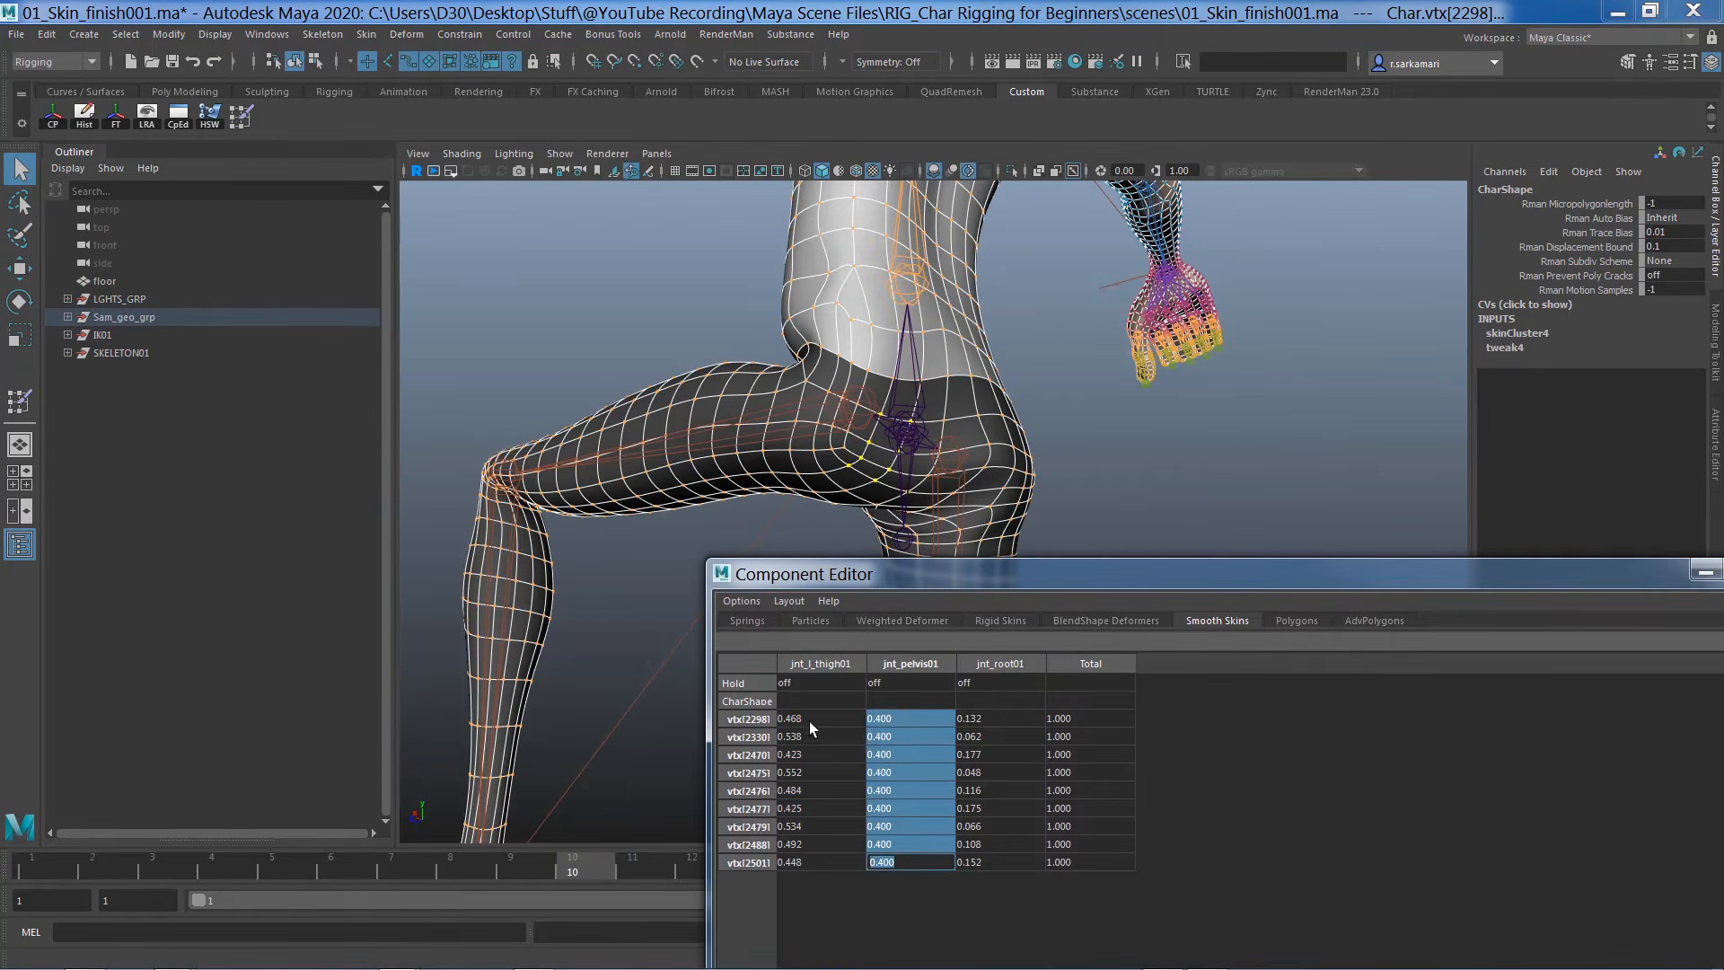
# Try weights of 0.5 for jnt_l_thigh01, jnt_root01 and jnt_pelvis01 on the nine left buttock vertices
pyautogui.moveTo(811, 719); pyautogui.dragTo(818, 862)
pyautogui.write('0.5')
pyautogui.press('Return')
pyautogui.moveTo(970, 719); pyautogui.dragTo(971, 862)
pyautogui.write('0.5')
pyautogui.press('Return')
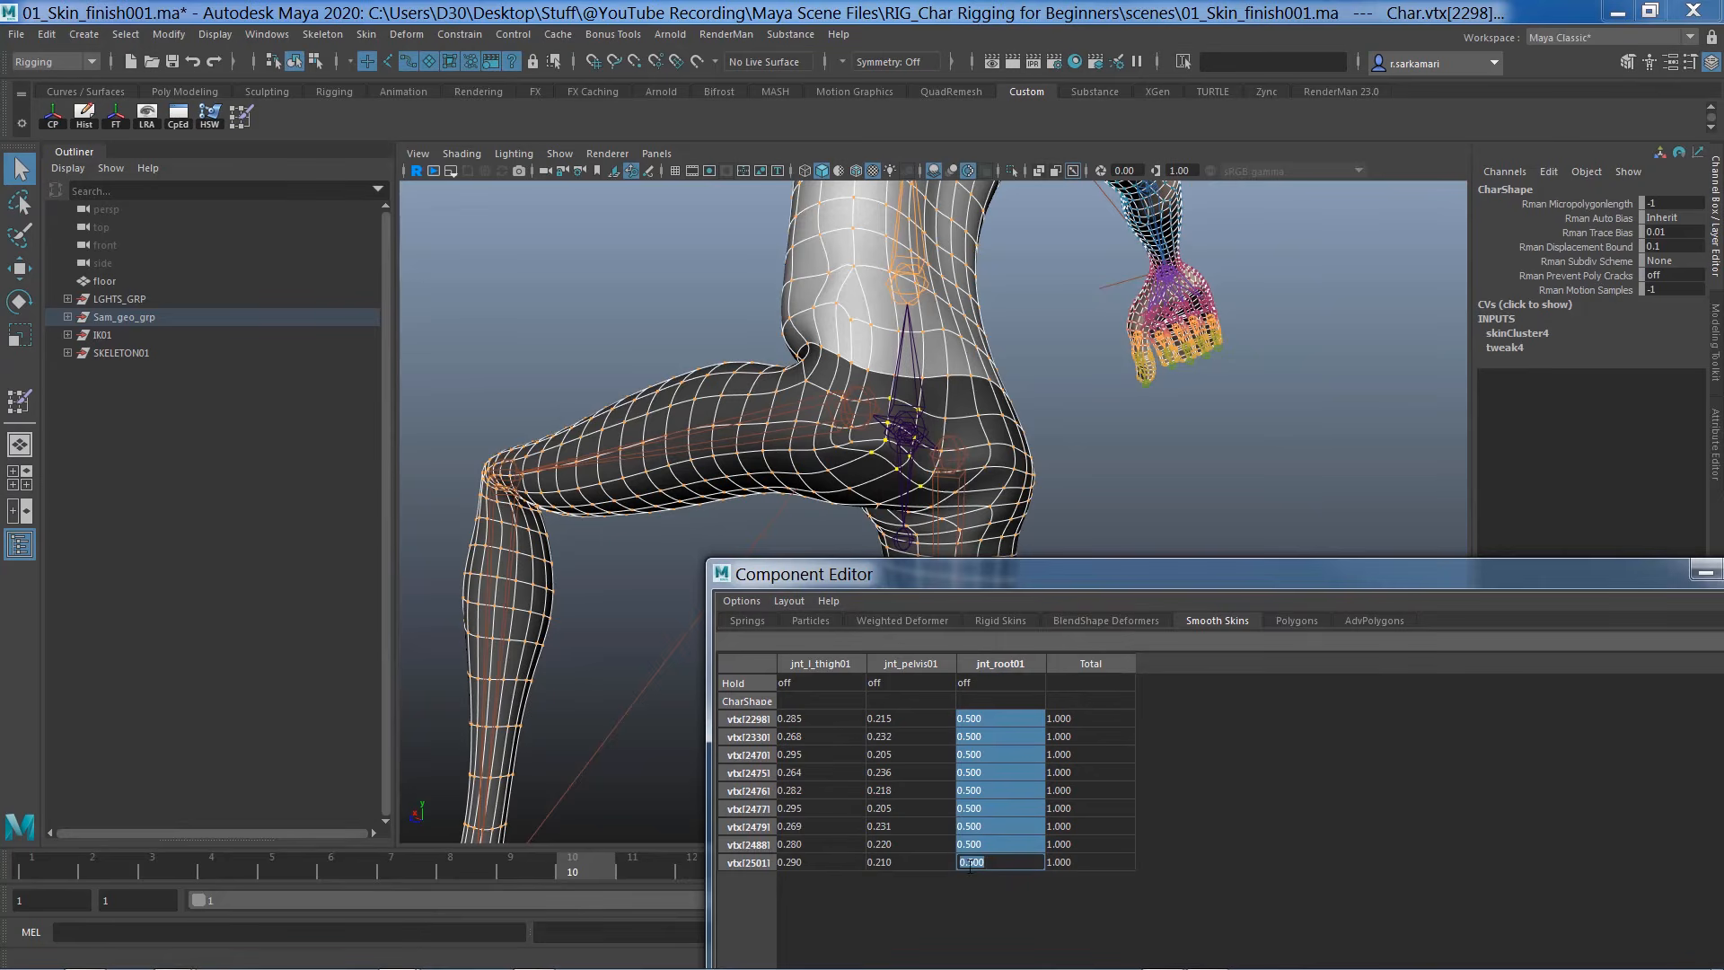
pyautogui.moveTo(908, 718); pyautogui.dragTo(909, 863)
pyautogui.write('0.5')
pyautogui.press('Return')
# Set the jnt_l_thigh01 weight of the nine left buttock vertices to 0.5
pyautogui.keyDown('alt'); pyautogui.moveTo(898, 502); pyautogui.dragTo(791, 612); pyautogui.keyUp('alt')
pyautogui.click(757, 597)
pyautogui.keyDown('alt'); pyautogui.moveTo(701, 537); pyautogui.dragTo(489, 526); pyautogui.keyUp('alt')
pyautogui.moveTo(808, 717); pyautogui.dragTo(801, 863)
pyautogui.write('0.5')
pyautogui.press('Return')
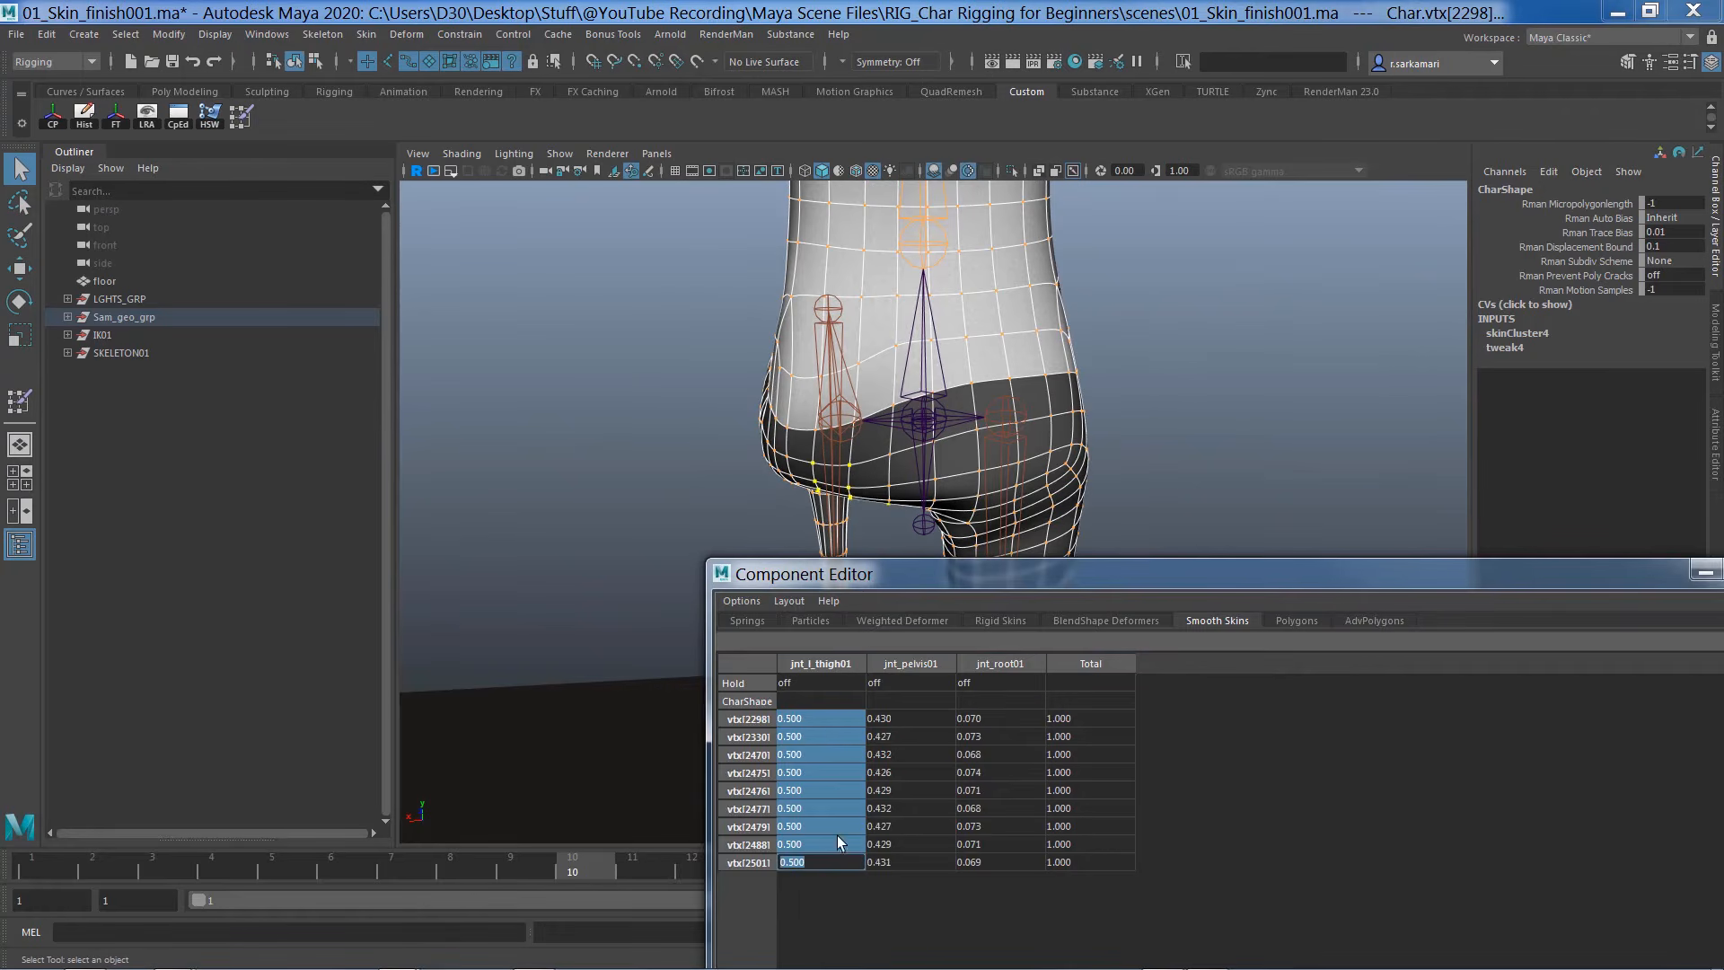
# Set the jnt_root01 weight of the nine left buttock vertices to 0 and their jnt_pelvis01 weight to 0.5
pyautogui.moveTo(898, 718); pyautogui.dragTo(898, 860)
pyautogui.moveTo(974, 719); pyautogui.dragTo(970, 864)
pyautogui.write('0')
pyautogui.press('Return')
pyautogui.moveTo(900, 720); pyautogui.dragTo(898, 862)
pyautogui.write('0.5')
pyautogui.press('Return')
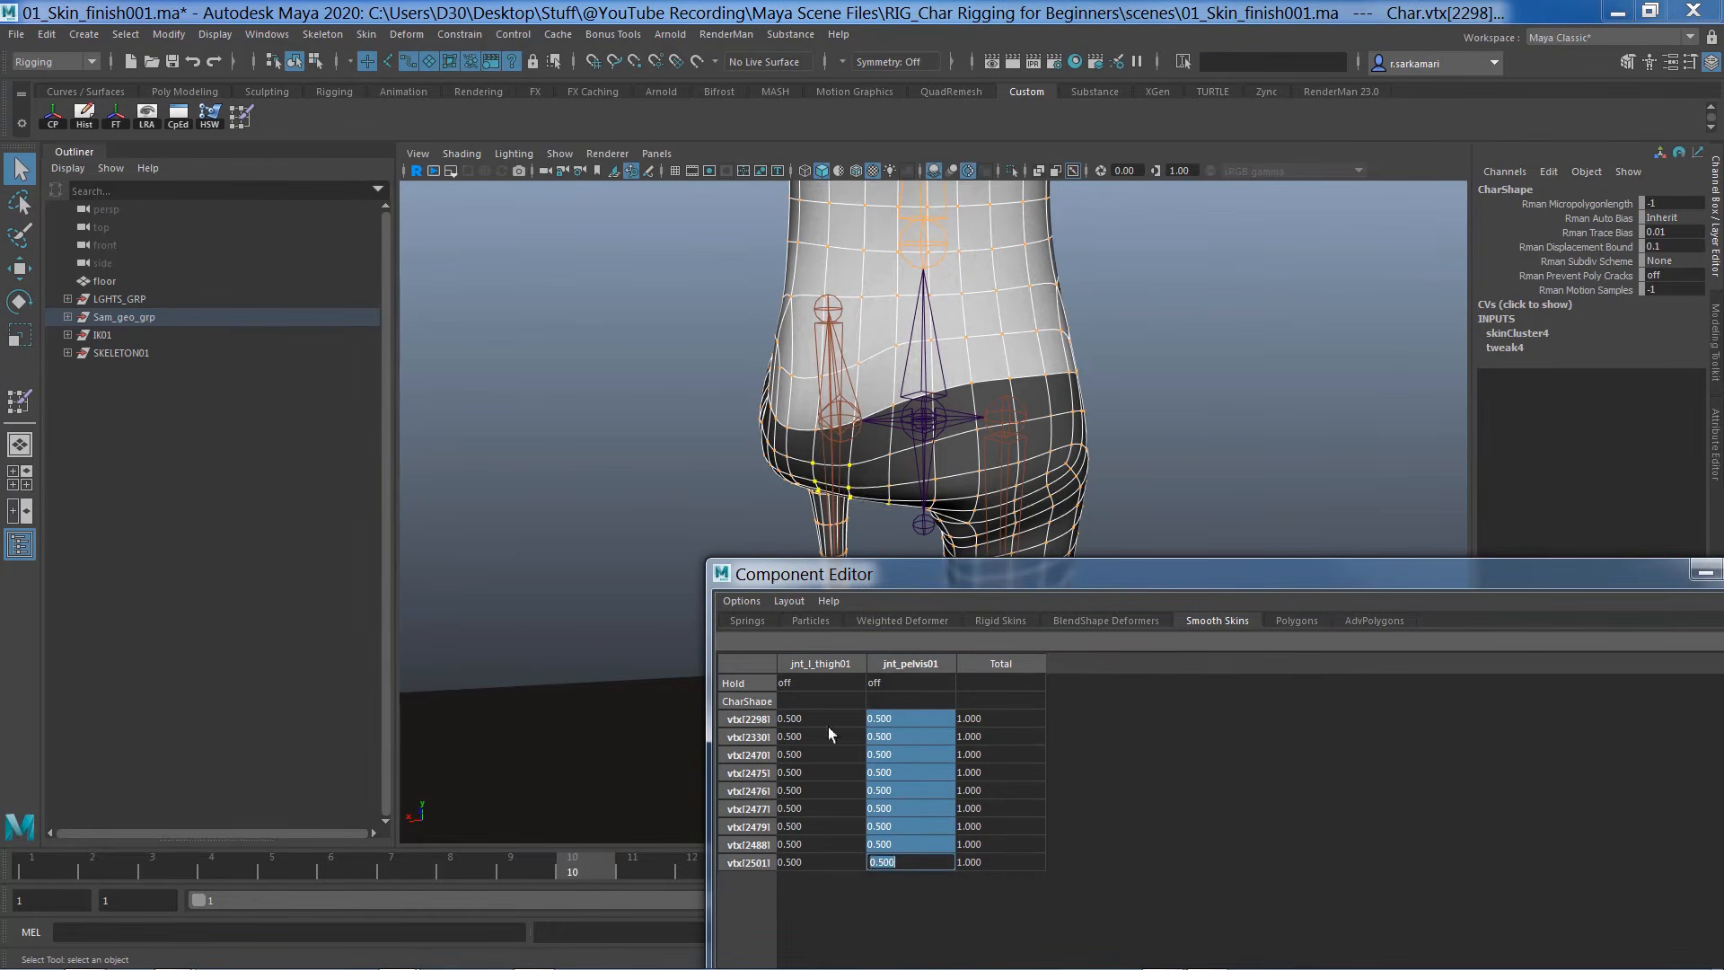
# Turn off the smooth preview and set the jnt_pelvis01 weight of three vertices at the side of the left hip crease to 0.5
pyautogui.keyDown('alt'); pyautogui.moveTo(664, 530); pyautogui.dragTo(903, 489); pyautogui.keyUp('alt')
pyautogui.keyDown('alt'); pyautogui.moveTo(902, 489); pyautogui.dragTo(995, 401, button='right'); pyautogui.keyUp('alt')
pyautogui.press('1')
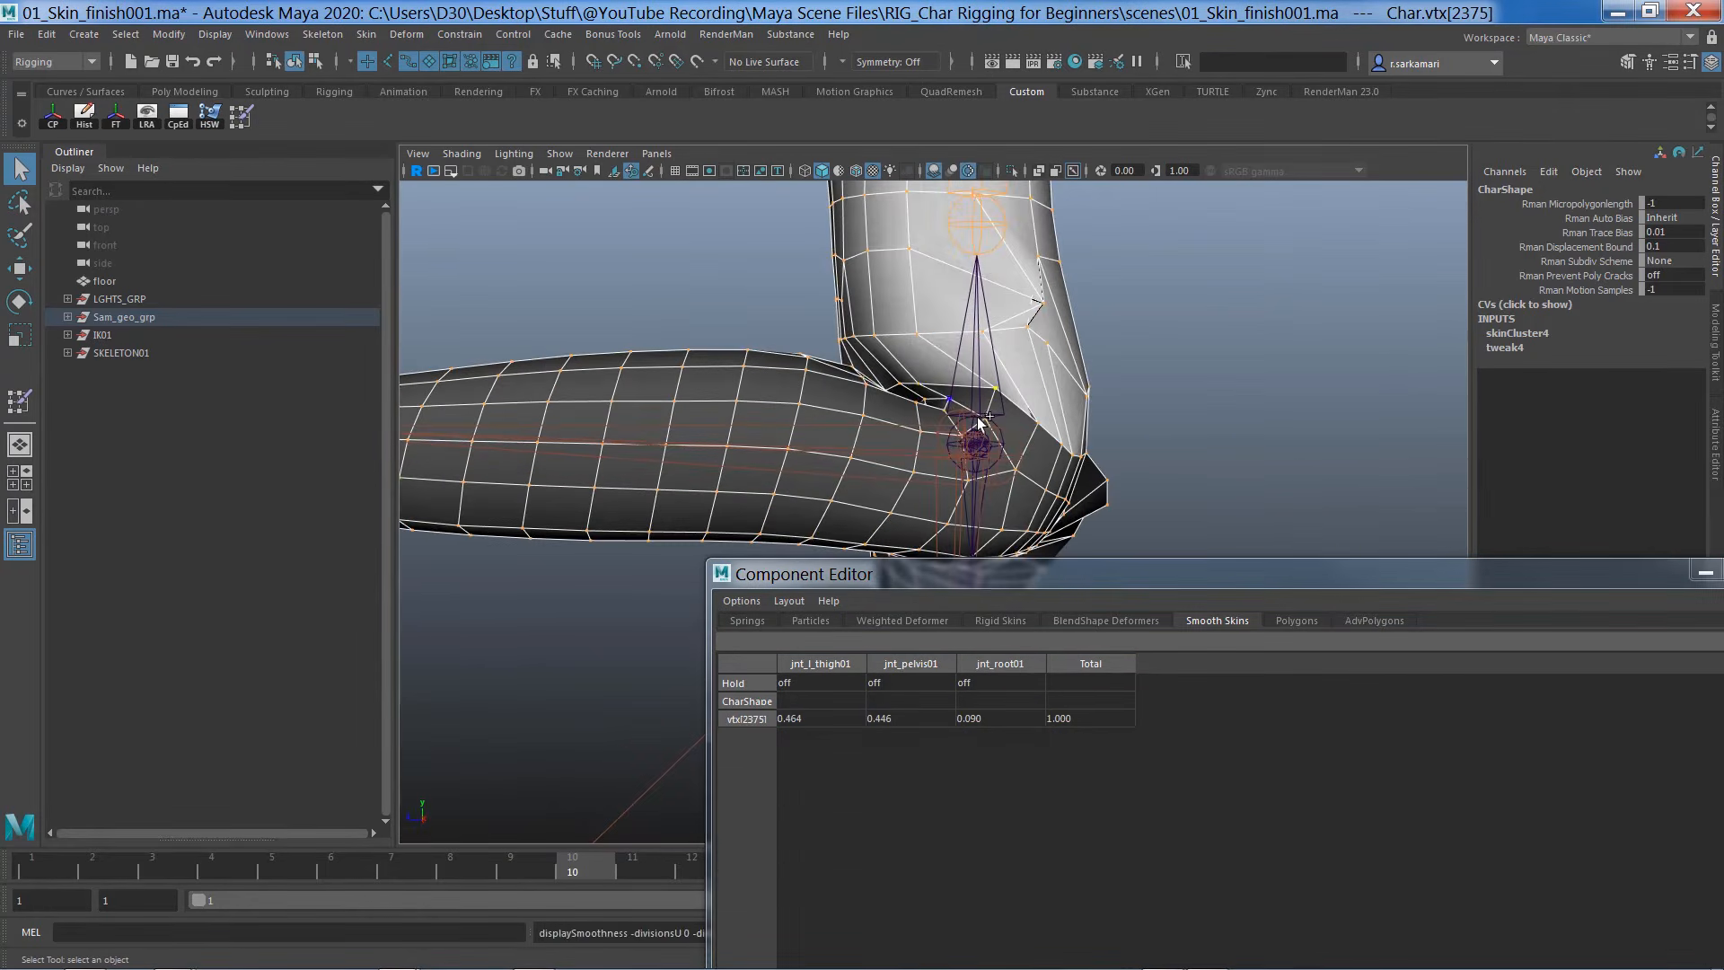
pyautogui.moveTo(1004, 406); pyautogui.dragTo(880, 373)
pyautogui.moveTo(898, 718); pyautogui.dragTo(956, 784)
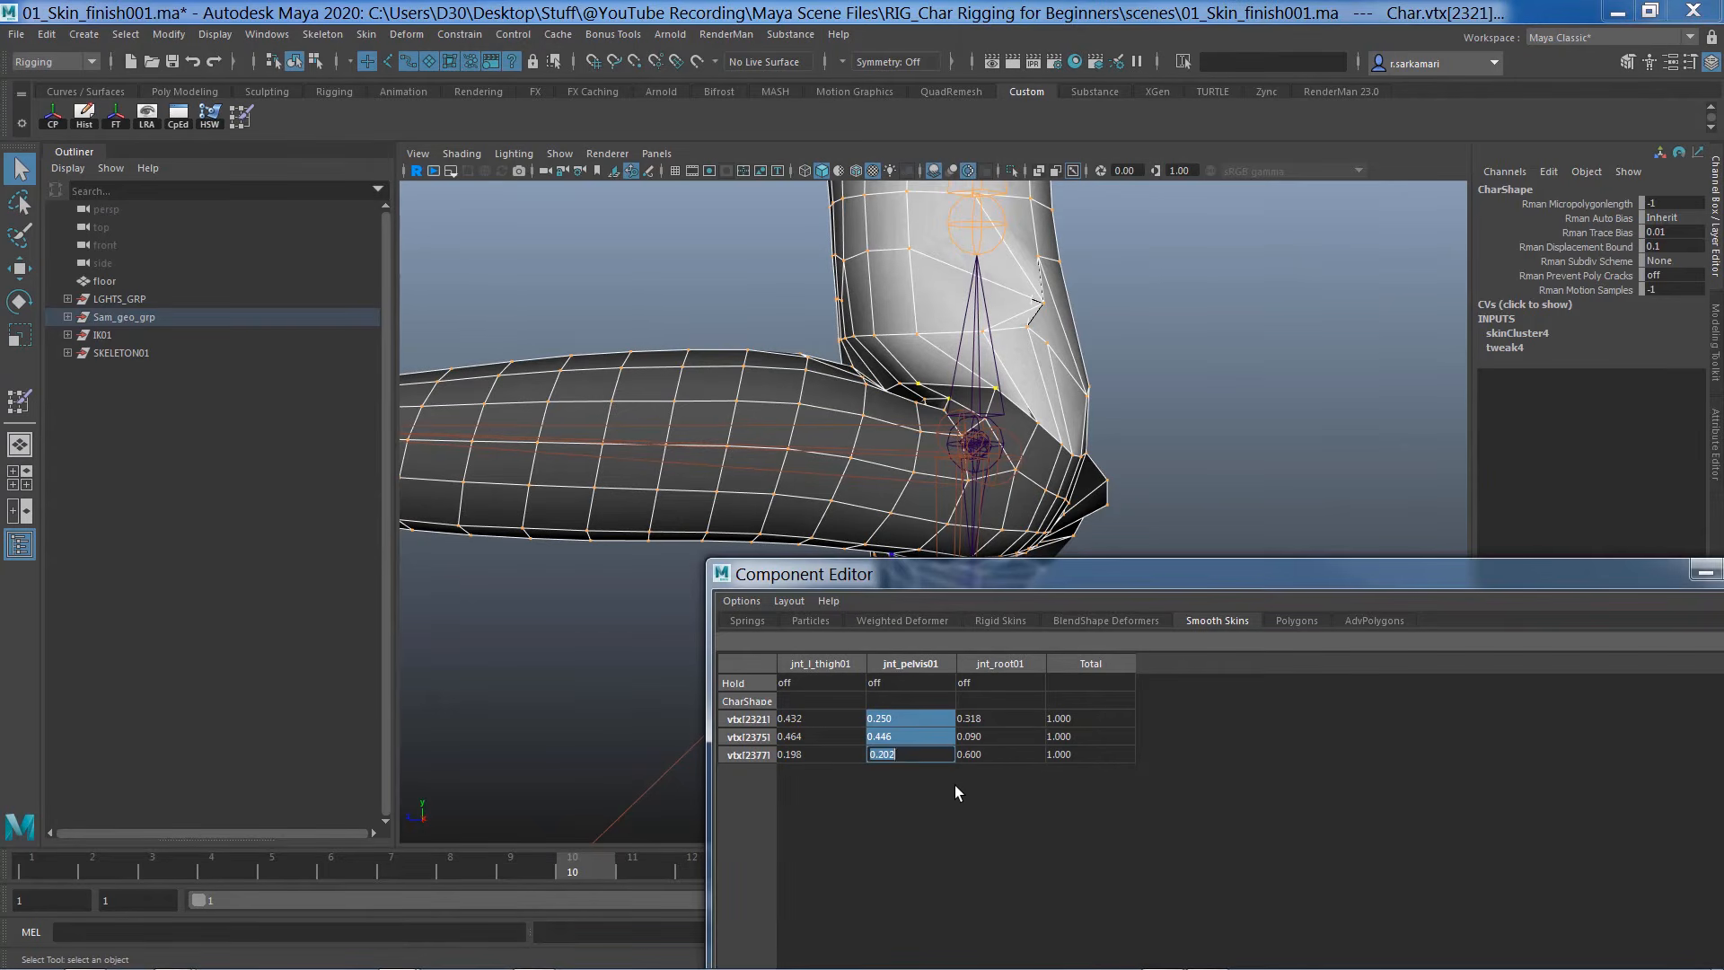
pyautogui.write('0.5')
pyautogui.press('Return')
# Set the jnt_pelvis01 weight of three vertices along the left hip crease to 0.8, one at a time
pyautogui.click(949, 396)
pyautogui.click(906, 719)
pyautogui.write('0.8')
pyautogui.press('Return')
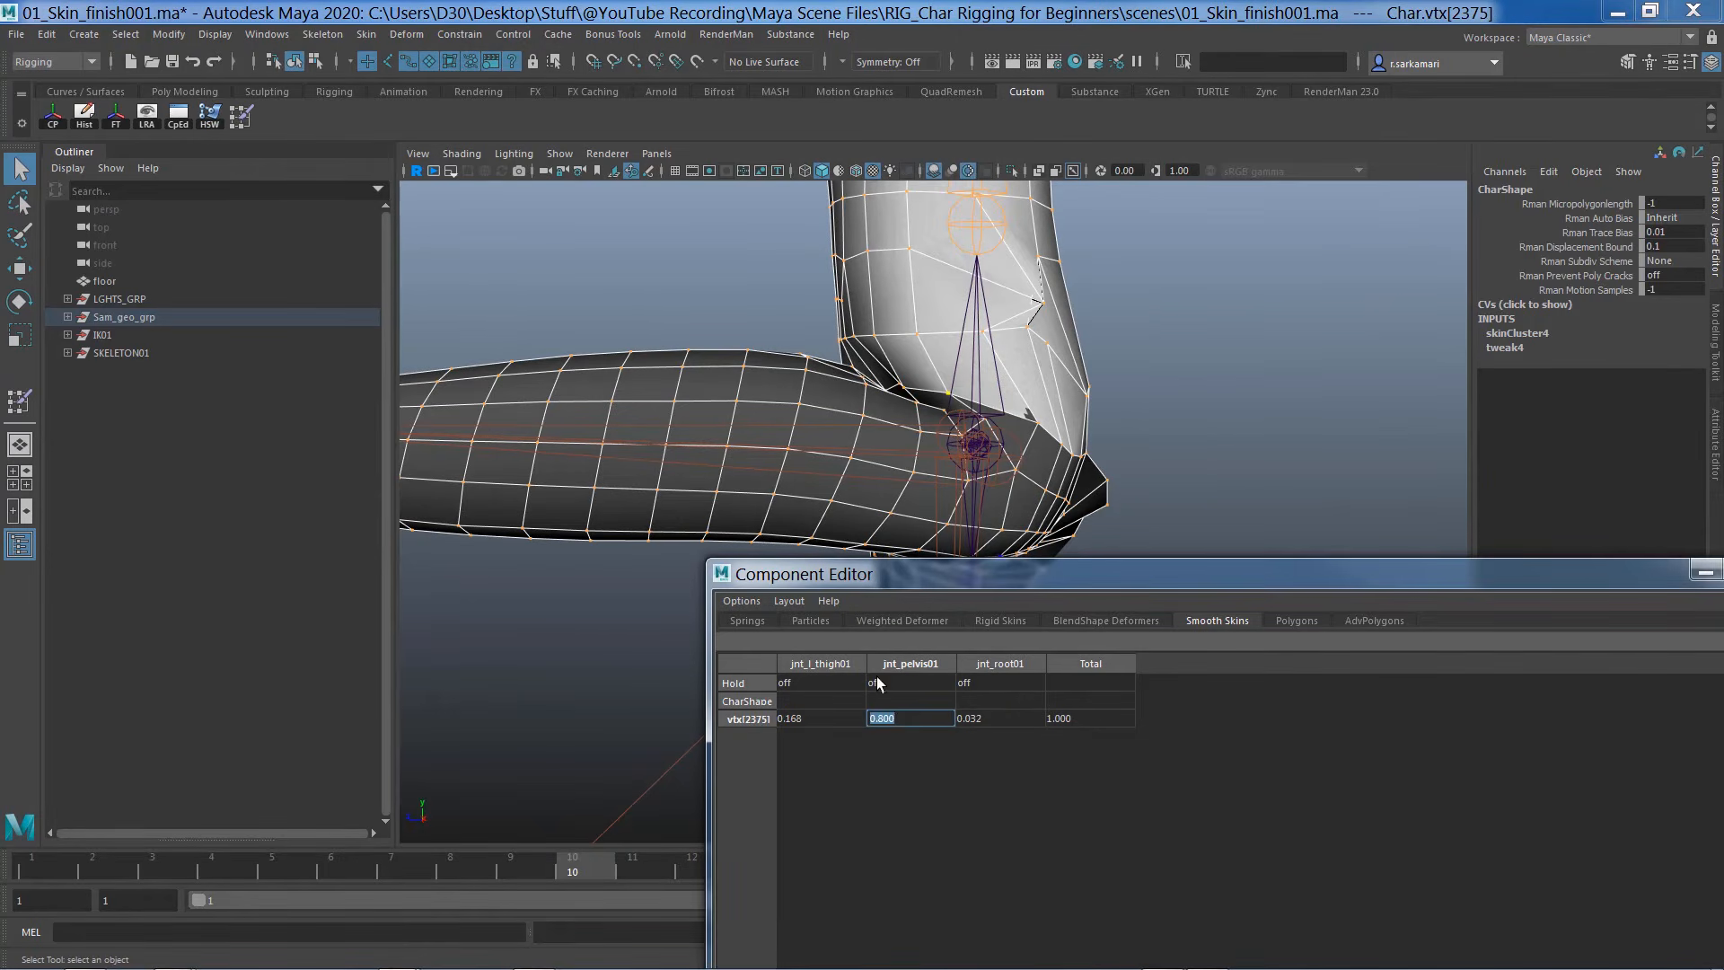
pyautogui.click(945, 411)
pyautogui.click(908, 722)
pyautogui.write('0.8')
pyautogui.press('Return')
pyautogui.click(901, 387)
pyautogui.click(909, 723)
pyautogui.write('0.8')
pyautogui.press('Return')
# Set the jnt_pelvis01 weight of the two vertices at the front of the left hip crease to 0.5
pyautogui.keyDown('alt'); pyautogui.moveTo(683, 498); pyautogui.dragTo(950, 476); pyautogui.keyUp('alt')
pyautogui.scroll(2, 951, 477)
pyautogui.click(1012, 377)
pyautogui.keyDown('shift'); pyautogui.click(1039, 361); pyautogui.keyUp('shift')
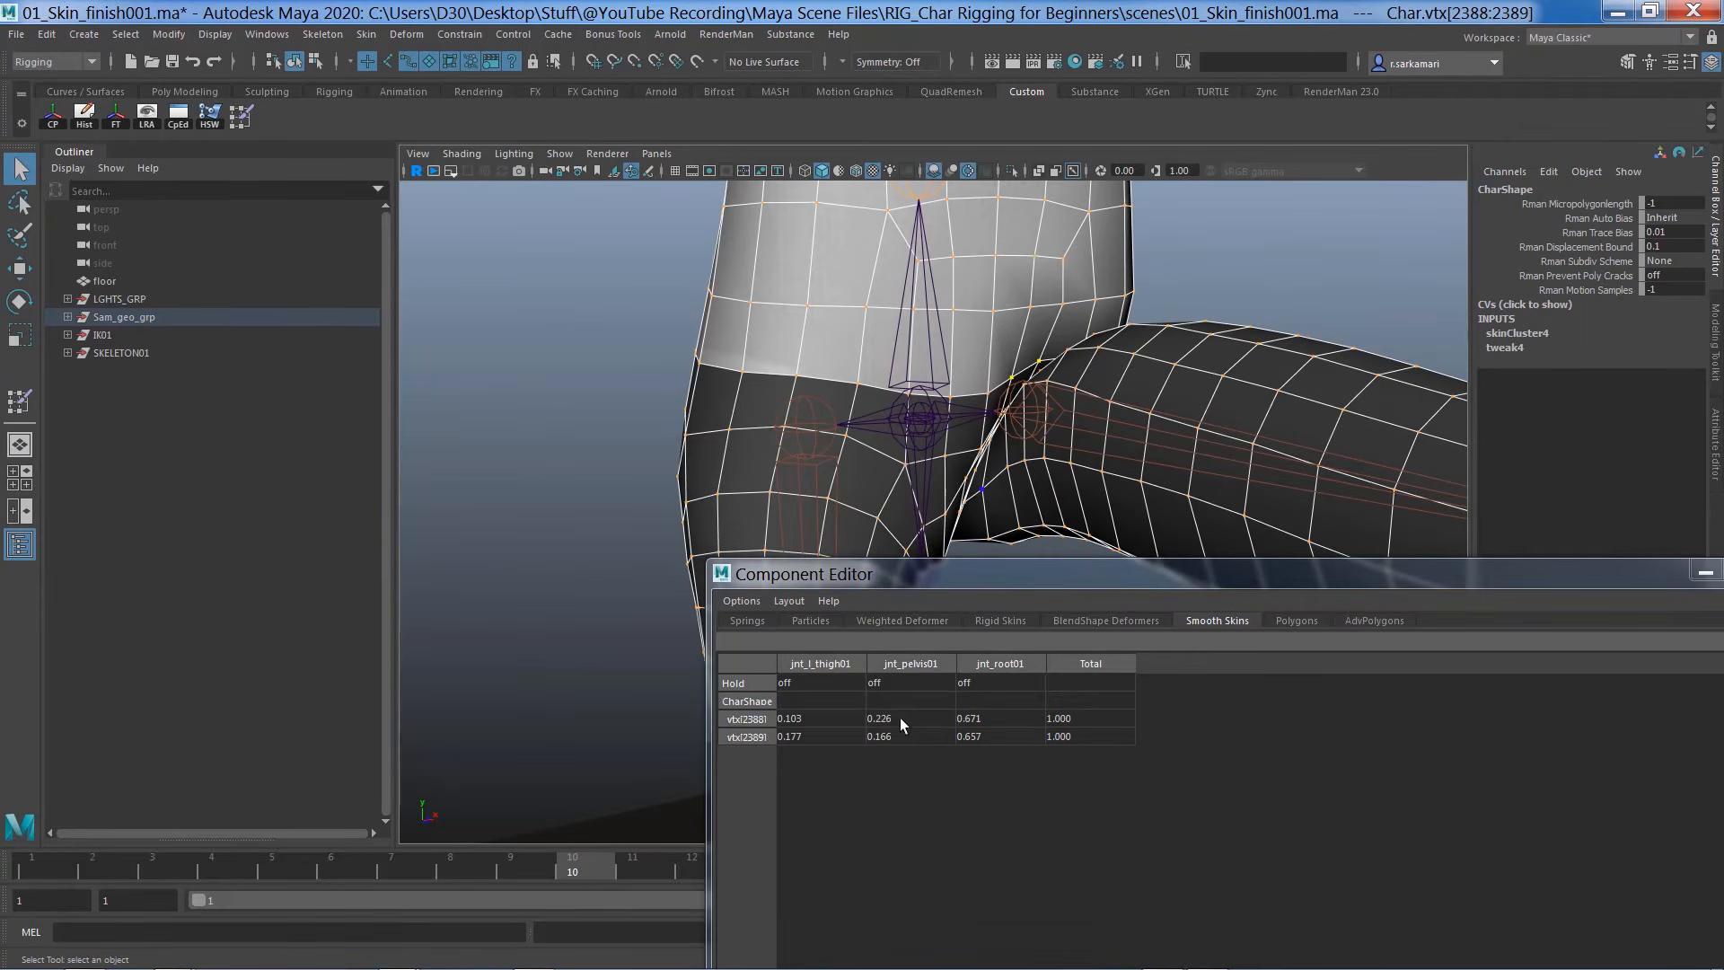
pyautogui.moveTo(900, 723); pyautogui.dragTo(893, 806)
pyautogui.write('0.5')
pyautogui.press('Return')
# For the vertex at the inner end of the left hip crease, set jnt_root01 to 0.3 and jnt_r_thigh01 to 0.2
pyautogui.moveTo(1006, 386)
pyautogui.keyDown('alt'); pyautogui.mouseDown()
pyautogui.moveTo(1039, 372)
pyautogui.moveTo(1016, 362)
pyautogui.mouseUp(); pyautogui.keyUp('alt')
pyautogui.click(984, 444)
pyautogui.click(988, 721)
pyautogui.write('.3')
pyautogui.click(885, 718)
pyautogui.write('.2')
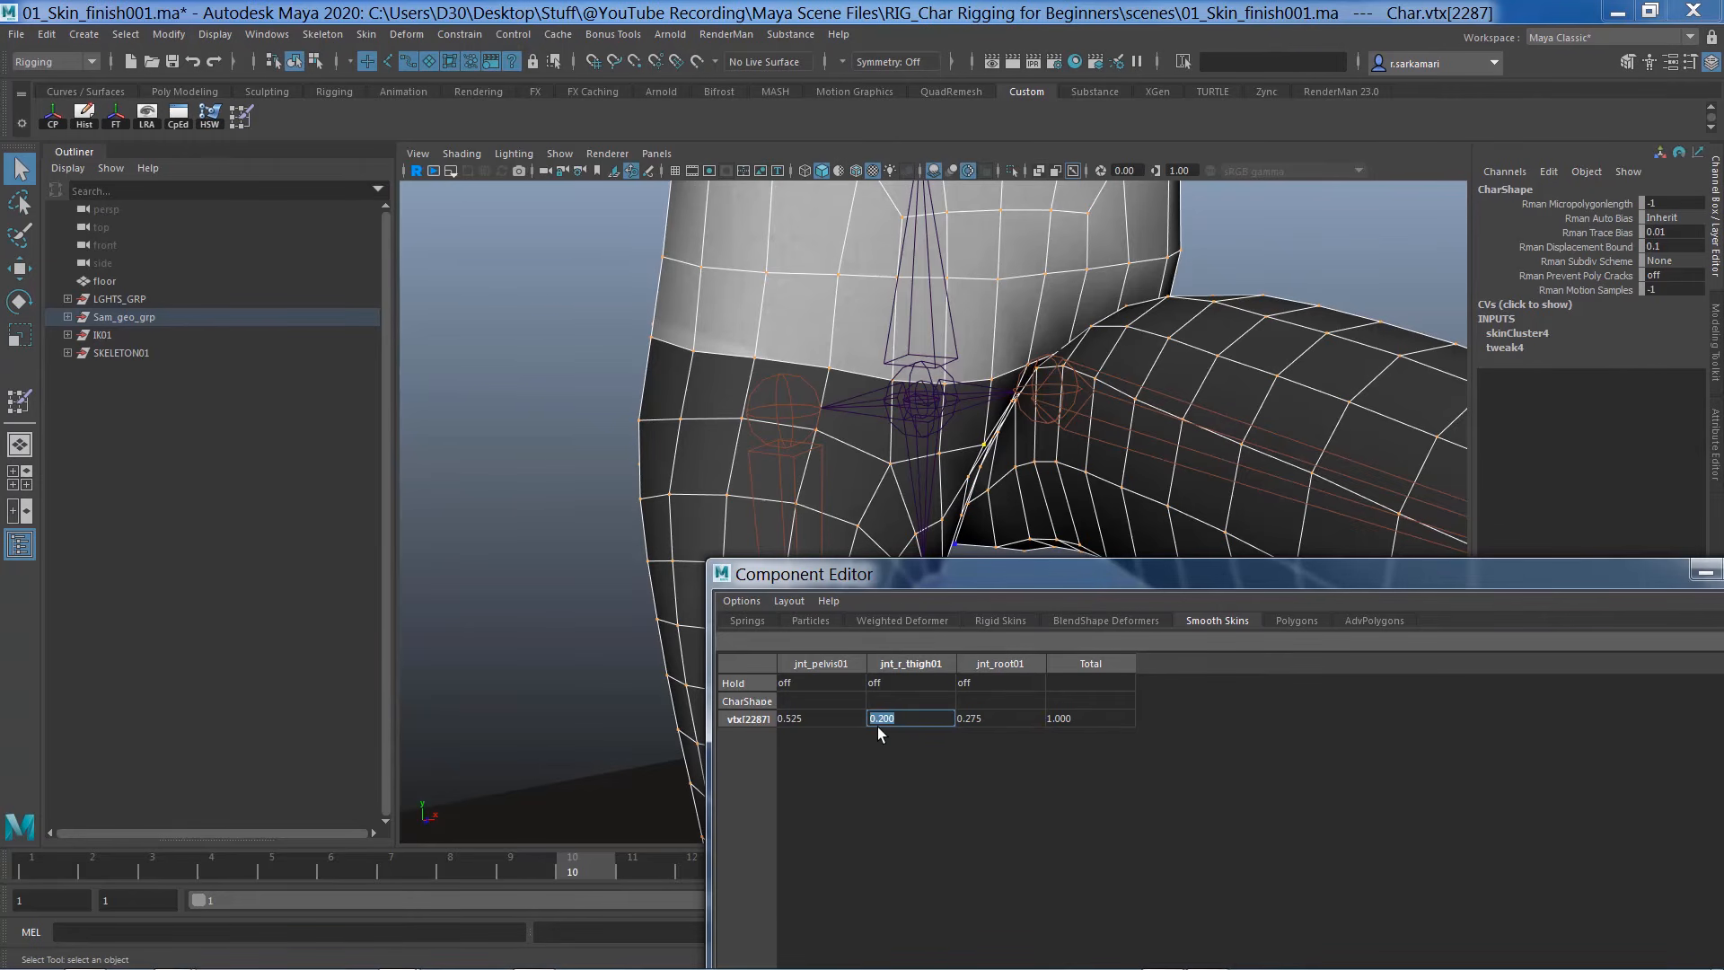
pyautogui.click(826, 719)
pyautogui.click(1014, 471)
pyautogui.click(1015, 397)
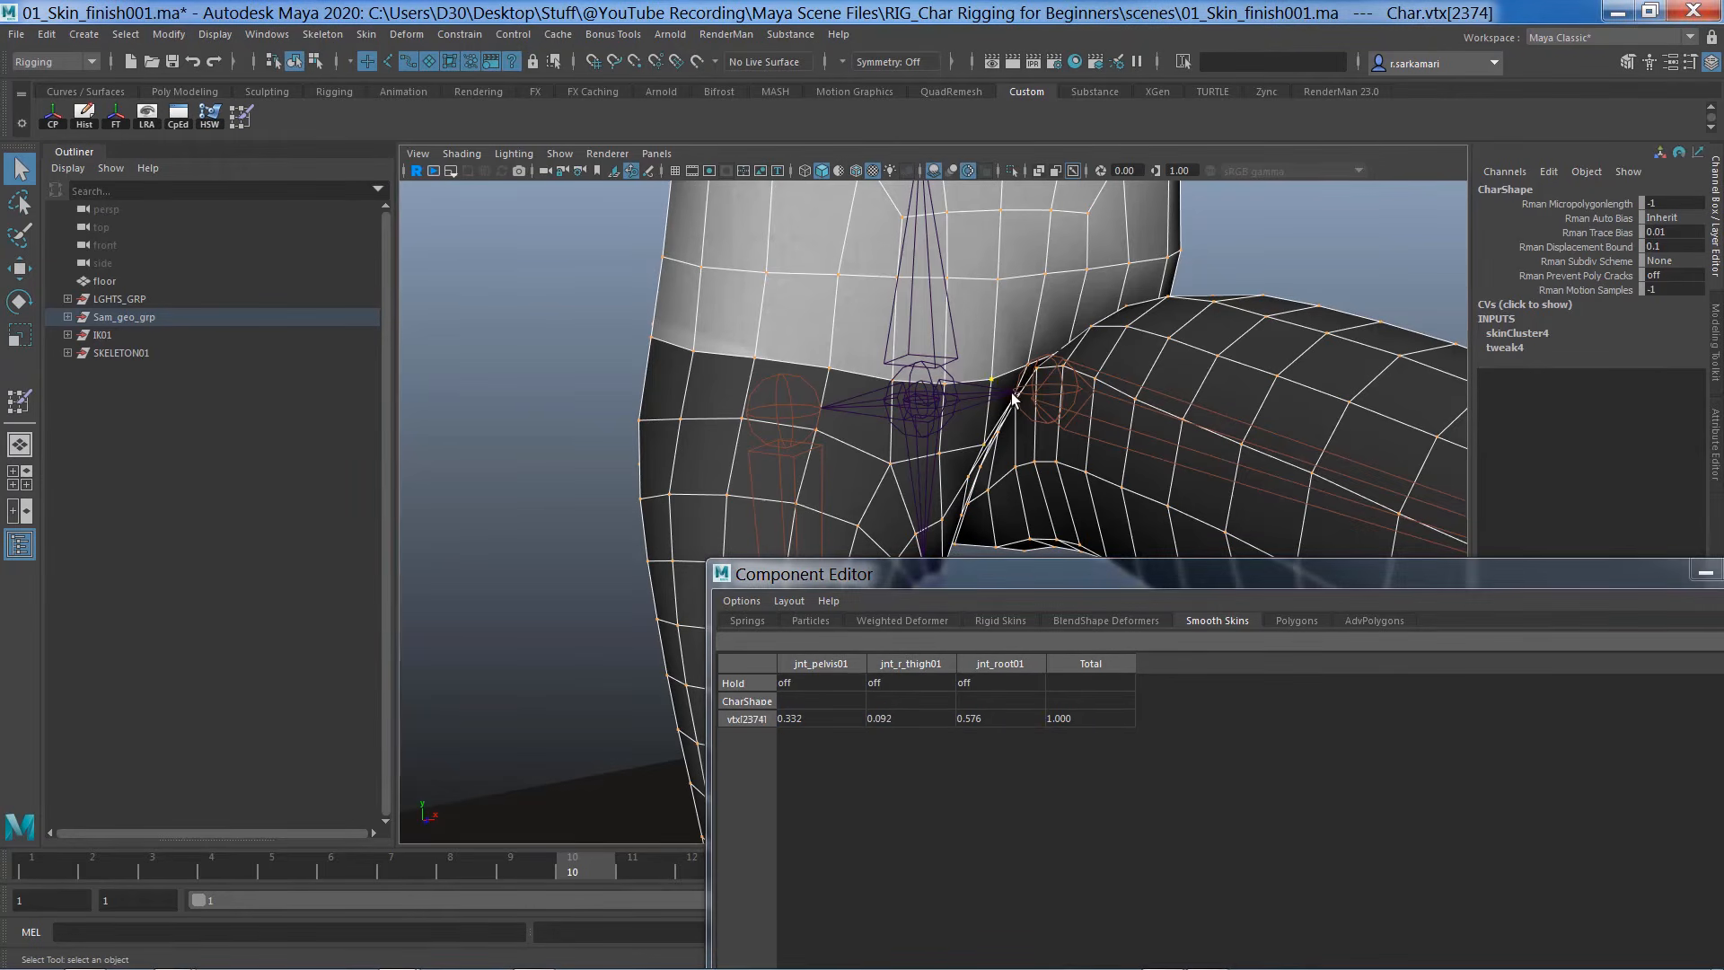
# Set the jnt_pelvis01 weight of a single vertex on the left hip to 0.8
pyautogui.keyDown('alt'); pyautogui.moveTo(1019, 398); pyautogui.dragTo(1197, 466, button='right'); pyautogui.keyUp('alt')
pyautogui.keyDown('alt'); pyautogui.moveTo(1198, 466); pyautogui.dragTo(997, 449); pyautogui.keyUp('alt')
pyautogui.click(1033, 521)
pyautogui.keyDown('alt'); pyautogui.moveTo(1033, 521); pyautogui.dragTo(925, 485, button='right'); pyautogui.keyUp('alt')
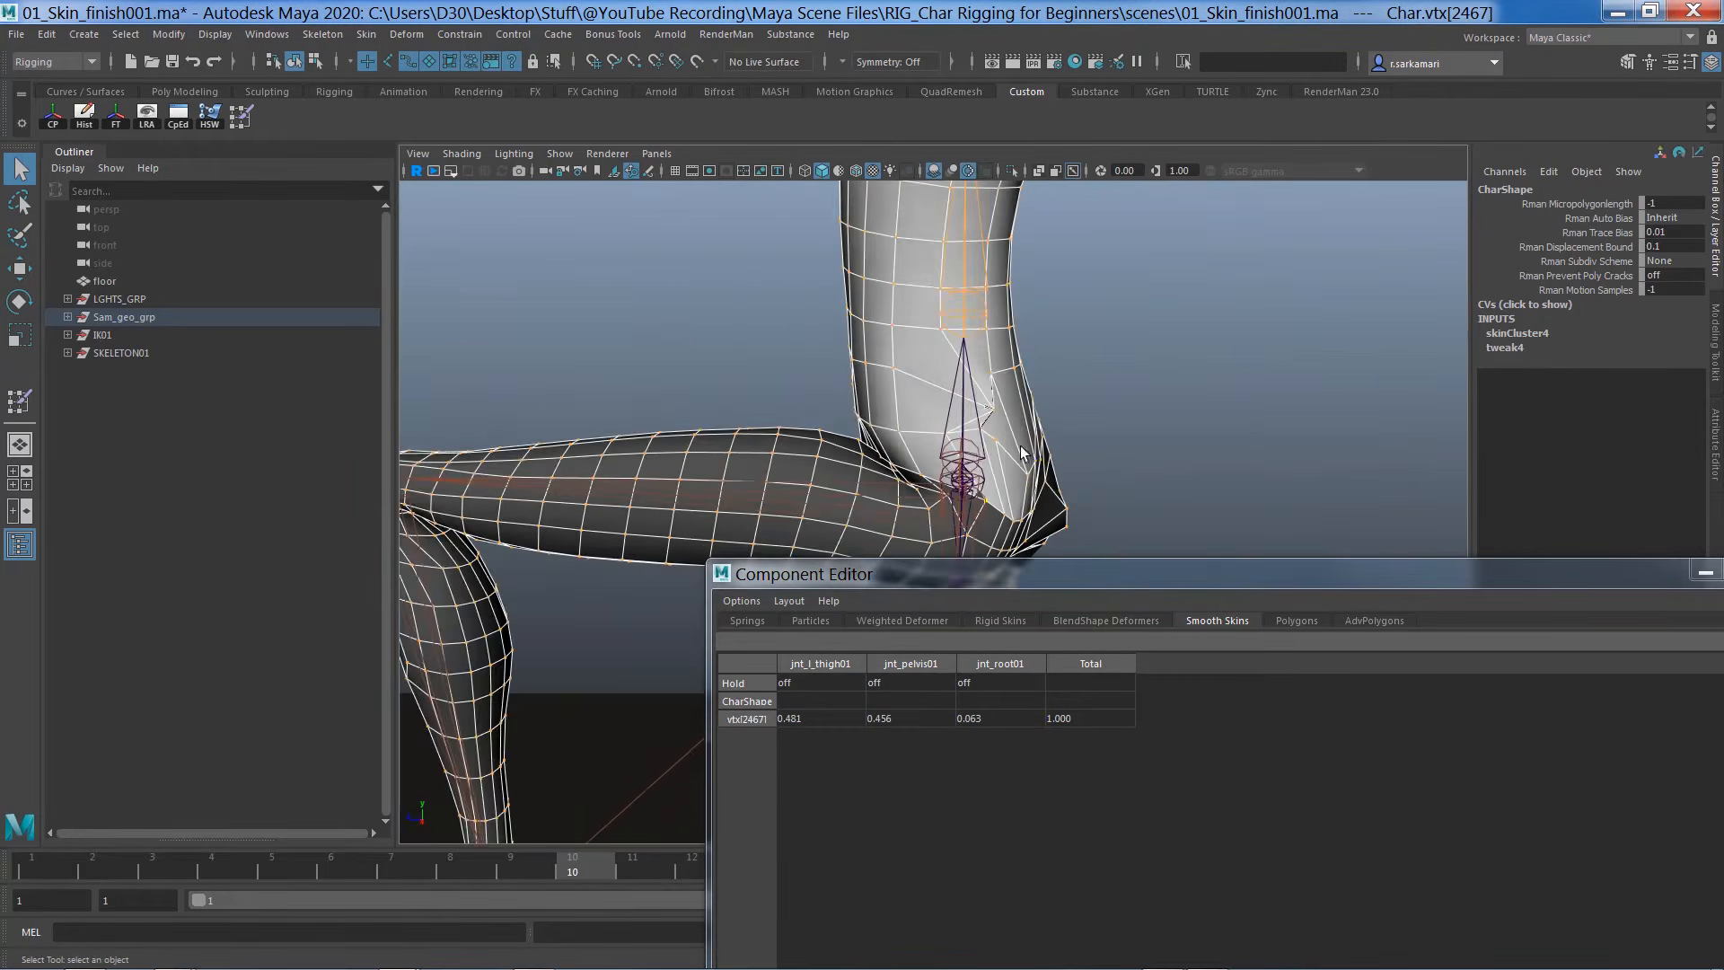
pyautogui.keyDown('alt'); pyautogui.moveTo(925, 485); pyautogui.dragTo(1047, 461); pyautogui.keyUp('alt')
pyautogui.keyDown('alt'); pyautogui.moveTo(1047, 461); pyautogui.dragTo(1021, 621, button='right'); pyautogui.keyUp('alt')
pyautogui.click(893, 718)
pyautogui.write('.8')
pyautogui.press('Return')
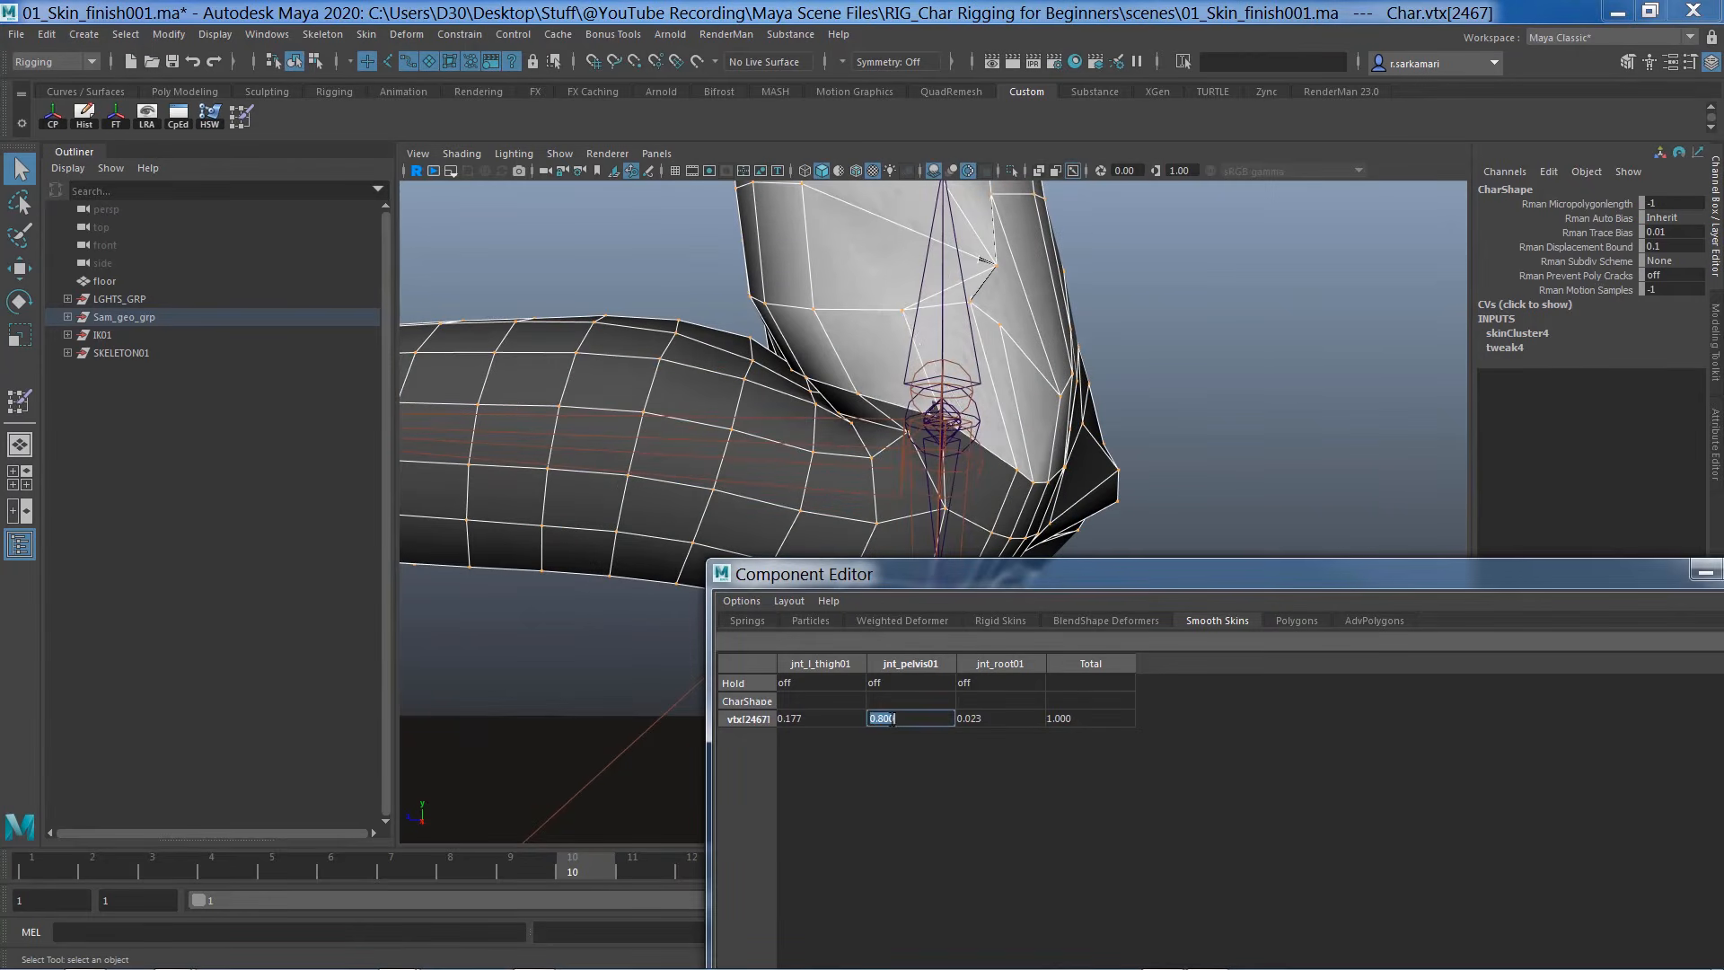
# Set the jnt_root01 weight of the spiking vertex on the left side of the waist to 1
pyautogui.click(995, 265)
pyautogui.keyDown('alt'); pyautogui.moveTo(972, 370); pyautogui.dragTo(921, 368, button='right'); pyautogui.keyUp('alt')
pyautogui.click(961, 351)
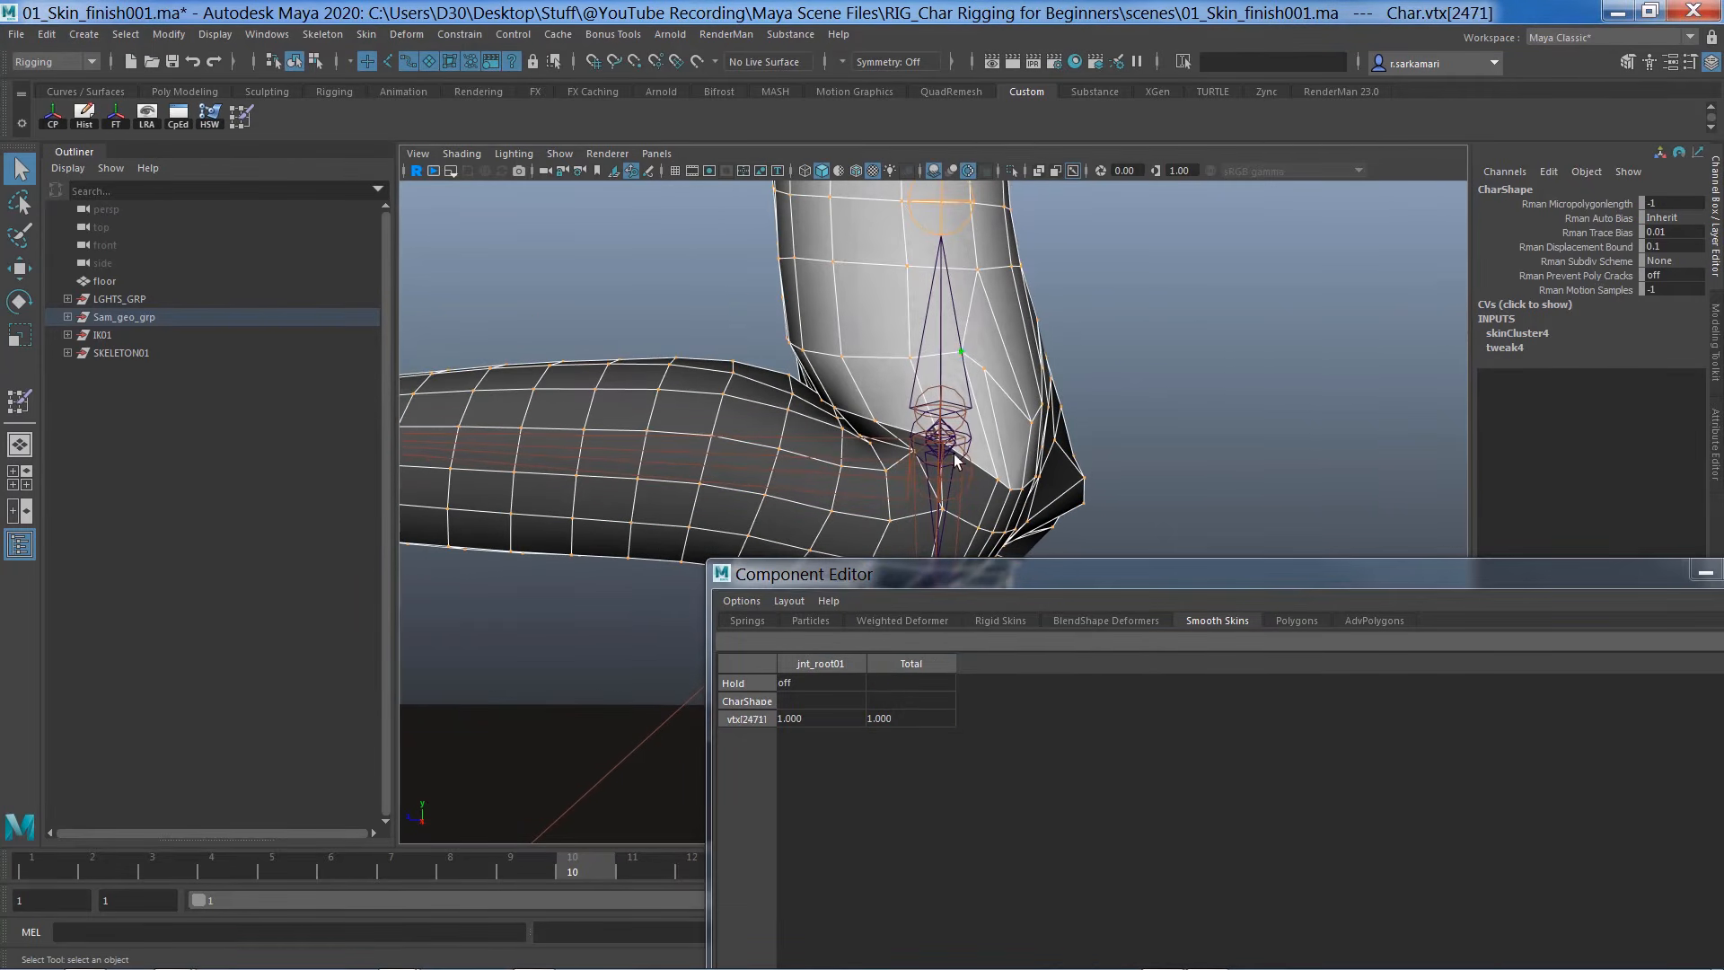
# For the outer vertex at the top of the left thigh, set jnt_pelvis01 to 0.4 and jnt_root01 to 0
pyautogui.click(880, 438)
pyautogui.click(914, 717)
pyautogui.write('.6')
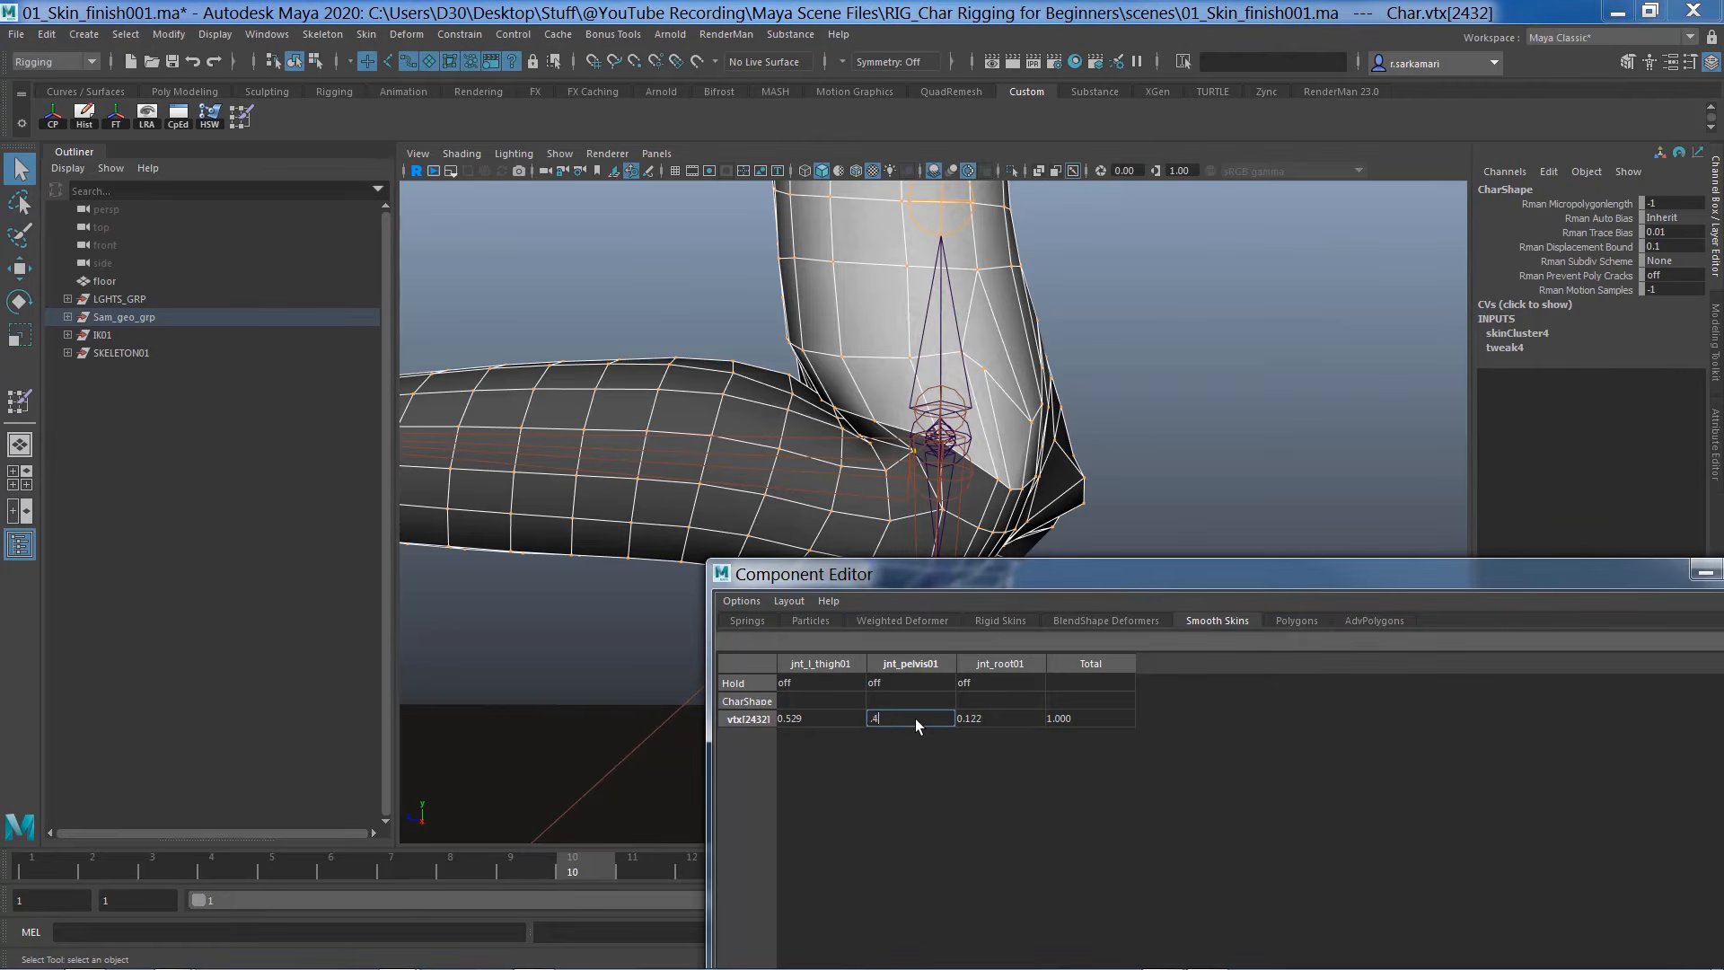
pyautogui.press('Return')
pyautogui.click(984, 722)
pyautogui.write('0')
pyautogui.press('Return')
# Try a jnt_l_thigh01 weight of 1 and a jnt_pelvis01 weight of 0.5 on the front hip crease vertex
pyautogui.scroll(2, 844, 399)
pyautogui.click(794, 371)
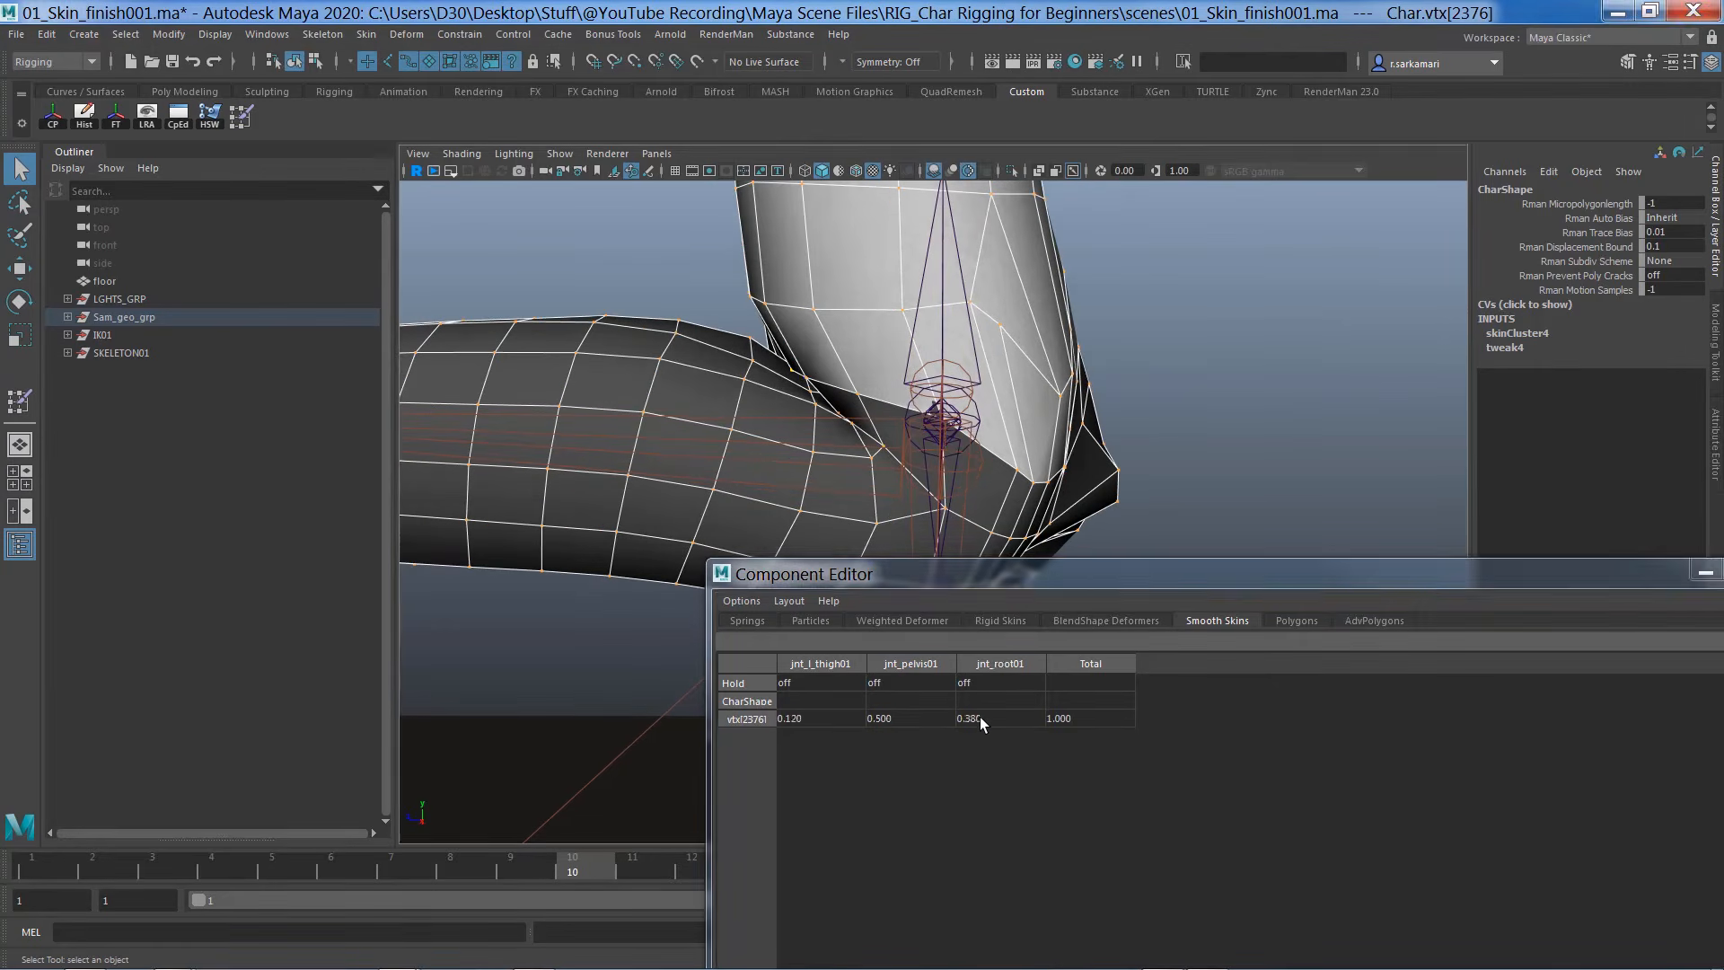
pyautogui.click(808, 377)
pyautogui.keyDown('alt'); pyautogui.moveTo(808, 377); pyautogui.dragTo(902, 408); pyautogui.keyUp('alt')
pyautogui.click(905, 404)
pyautogui.click(821, 722)
pyautogui.write('.1')
pyautogui.press('Return')
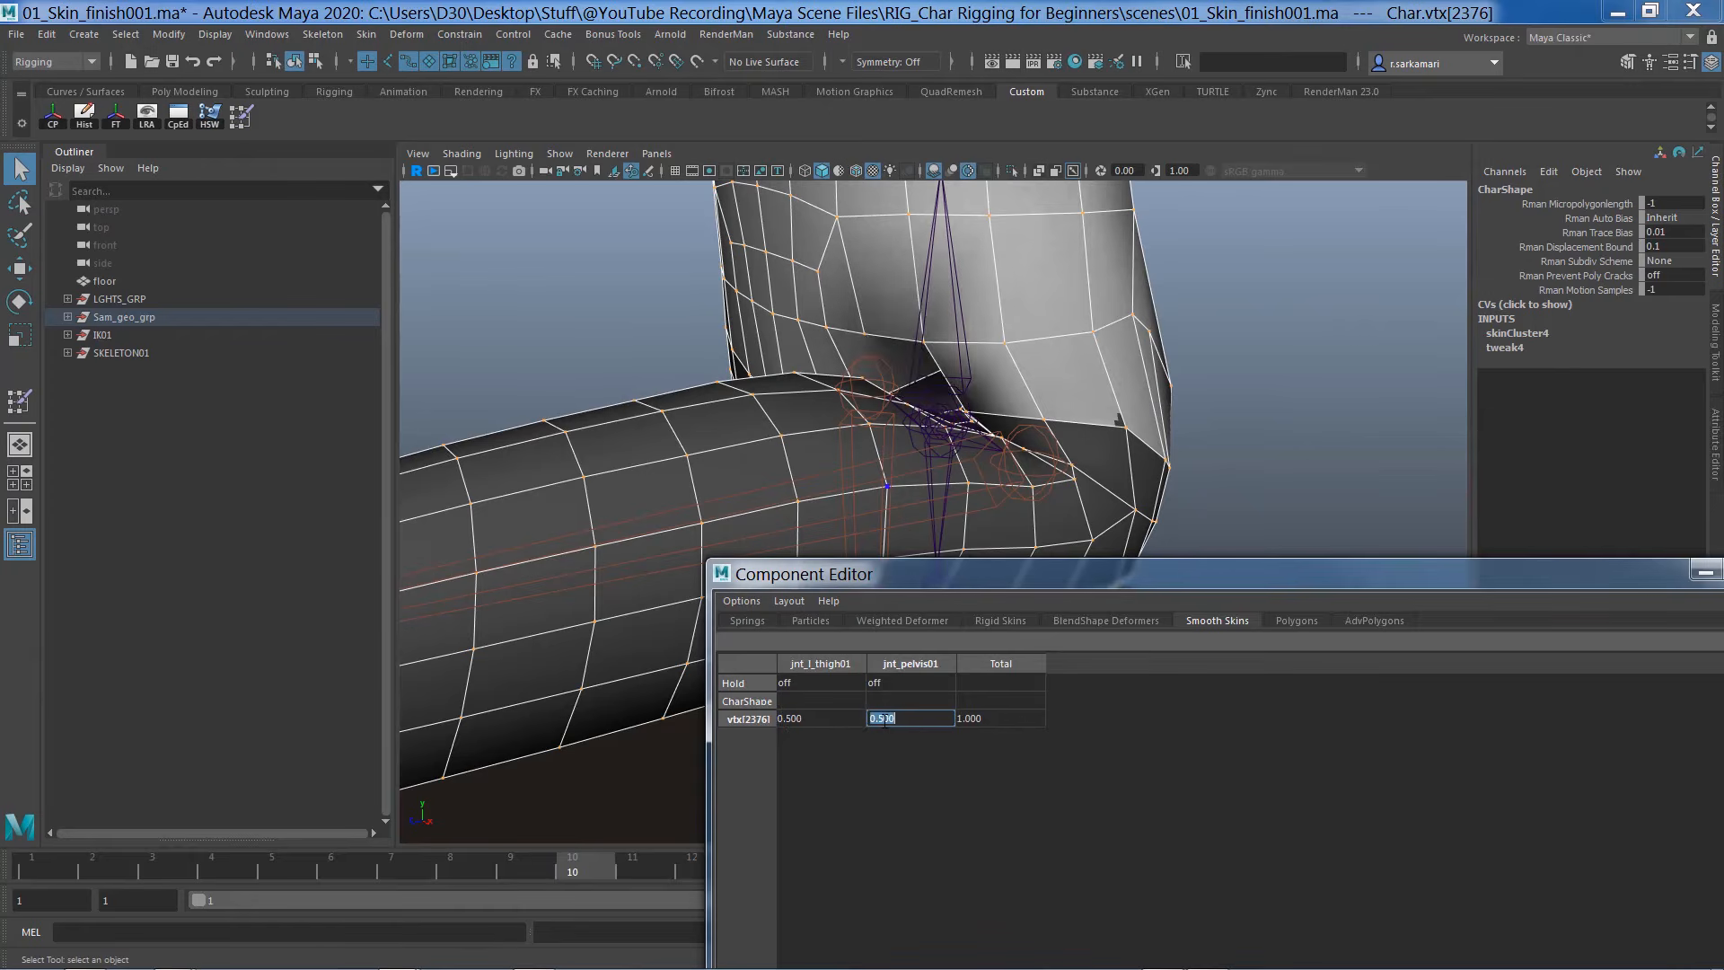
# Undo the last weight changes on the front hip crease vertex
pyautogui.click(1359, 317)
pyautogui.hotkey('ctrl', 'z')
pyautogui.hotkey('ctrl', 'z')
pyautogui.hotkey('ctrl', 'z')
pyautogui.hotkey('ctrl', 'z')
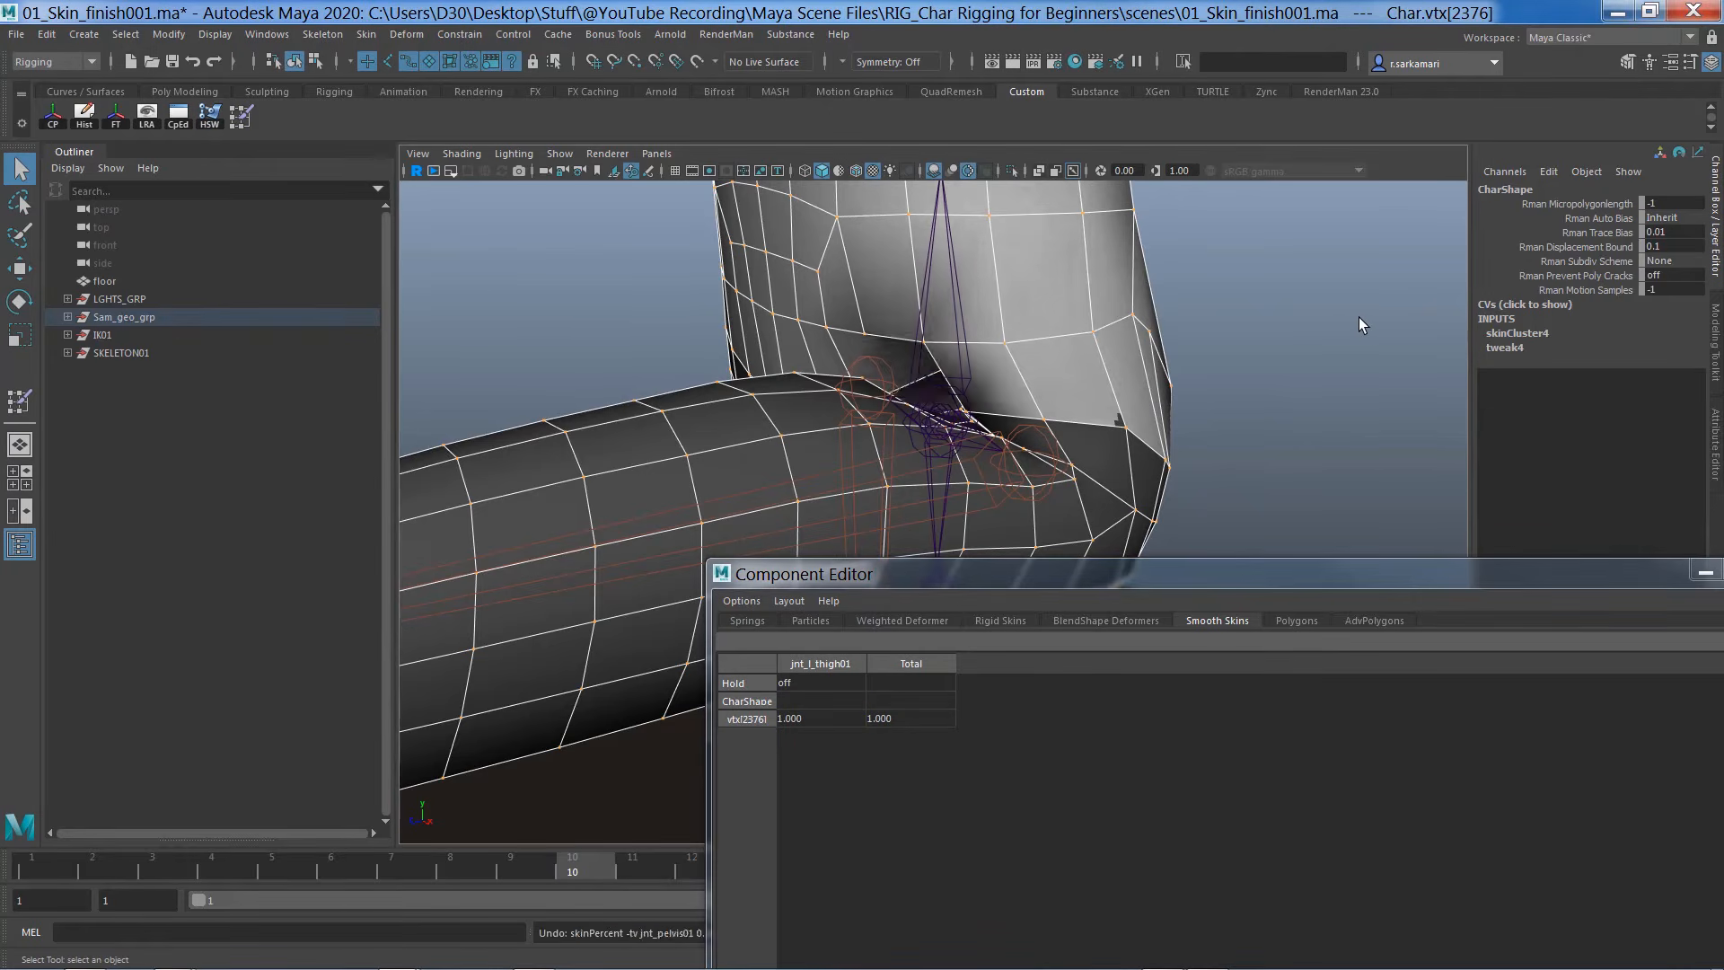
# Set the jnt_root01 weight of the front hip crease vertex to 0.2, revealing the zero-weight columns and hiding them again
pyautogui.click(987, 724)
pyautogui.click(938, 447)
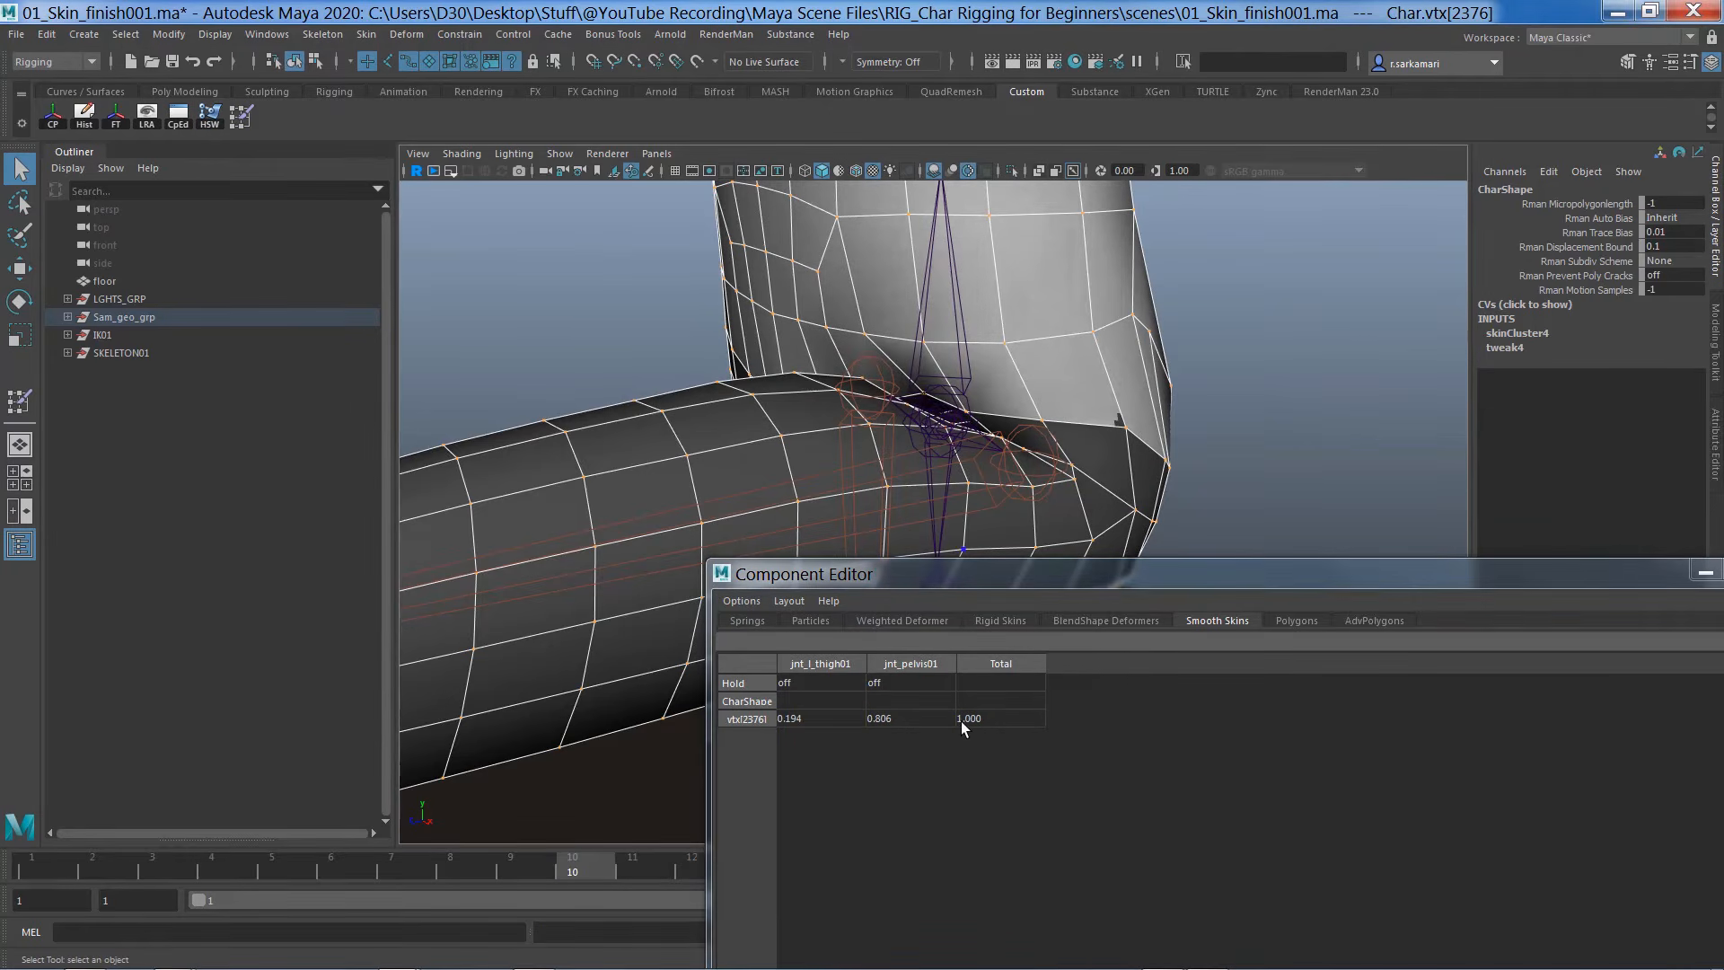
pyautogui.keyDown('alt'); pyautogui.moveTo(801, 448); pyautogui.dragTo(1010, 449); pyautogui.keyUp('alt')
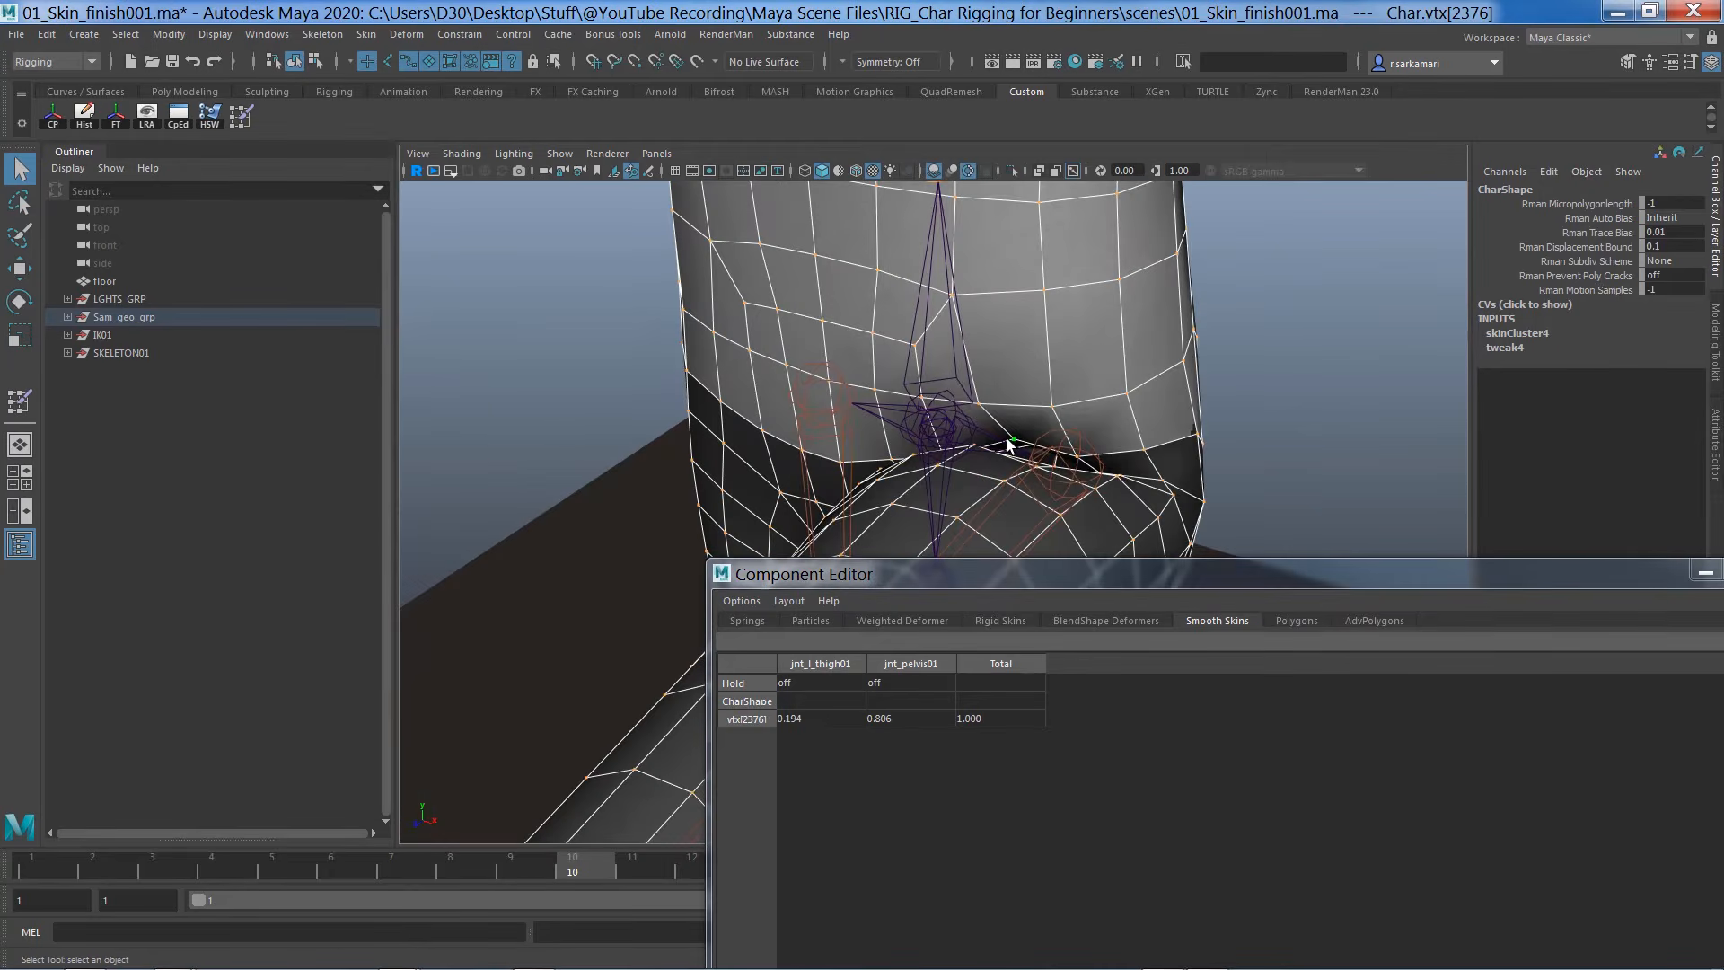
pyautogui.click(741, 601)
pyautogui.click(745, 652)
pyautogui.moveTo(1068, 574); pyautogui.dragTo(660, 272)
pyautogui.moveTo(514, 837); pyautogui.dragTo(1316, 835)
pyautogui.click(1258, 416)
pyautogui.moveTo(1053, 280); pyautogui.dragTo(689, 522)
pyautogui.write('.2')
pyautogui.press('Return')
pyautogui.moveTo(184, 521); pyautogui.dragTo(575, 567)
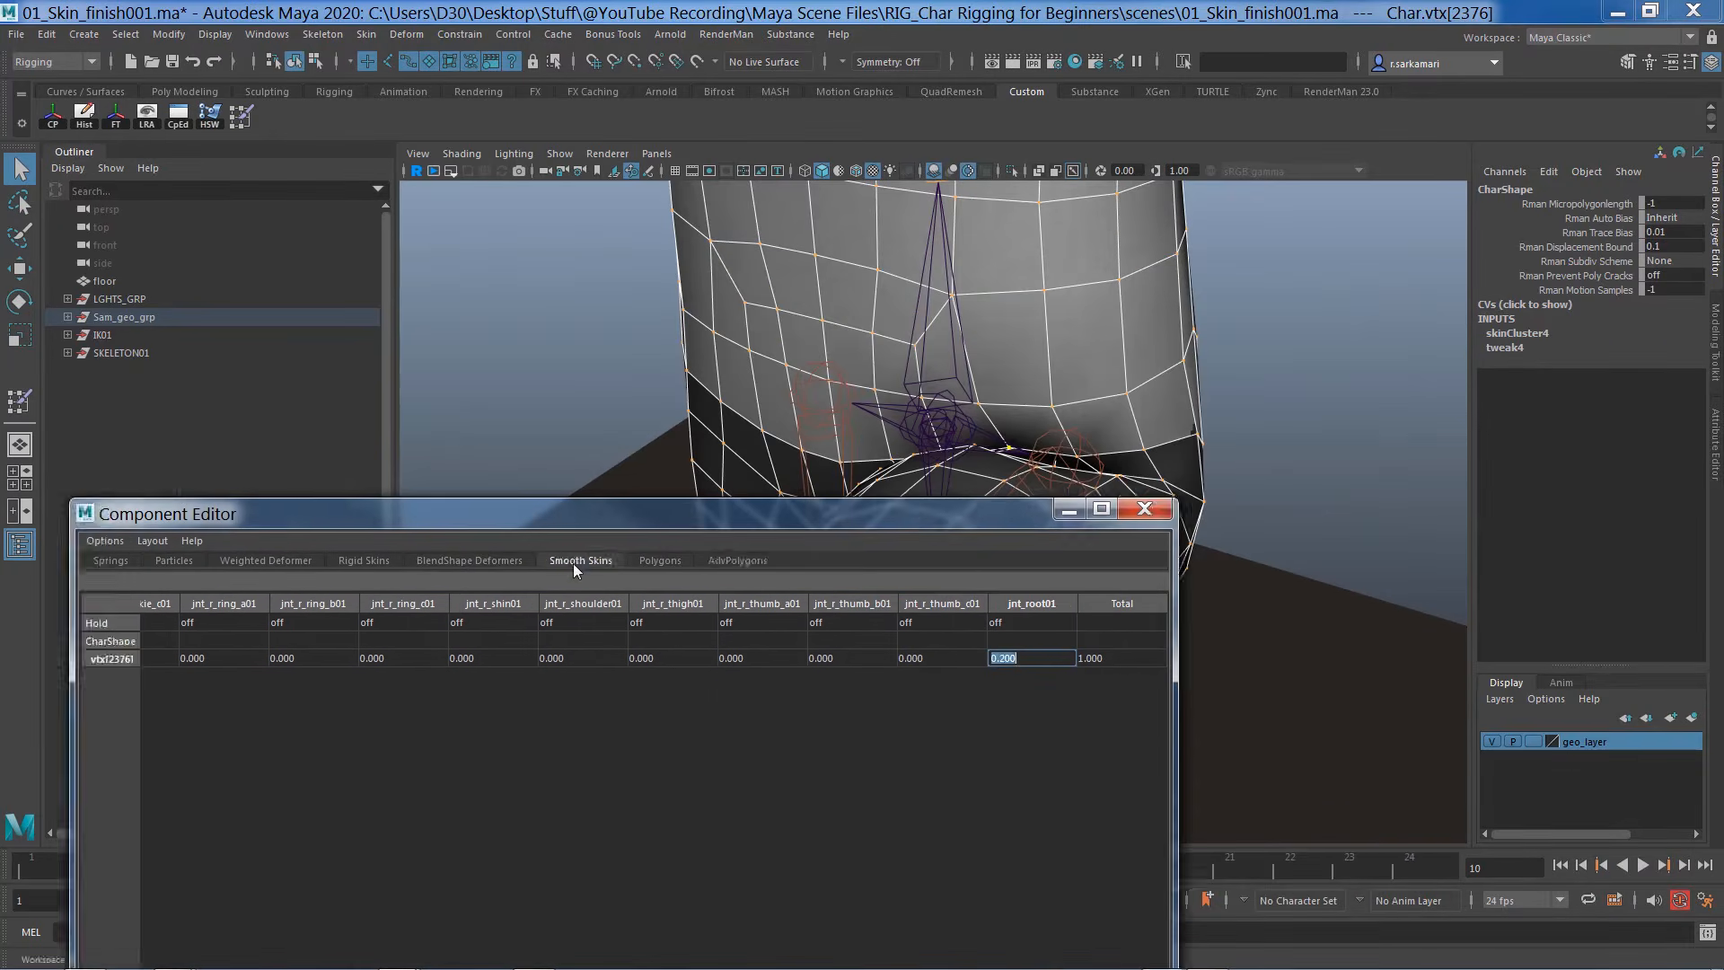
pyautogui.click(360, 587)
pyautogui.click(364, 636)
pyautogui.moveTo(1297, 566); pyautogui.dragTo(1266, 679)
# Set the jnt_pelvis01 weight to 0.5 on the vertex on the pelvis side of the left groin crease
pyautogui.keyDown('alt'); pyautogui.moveTo(1077, 440); pyautogui.dragTo(1116, 658); pyautogui.keyUp('alt')
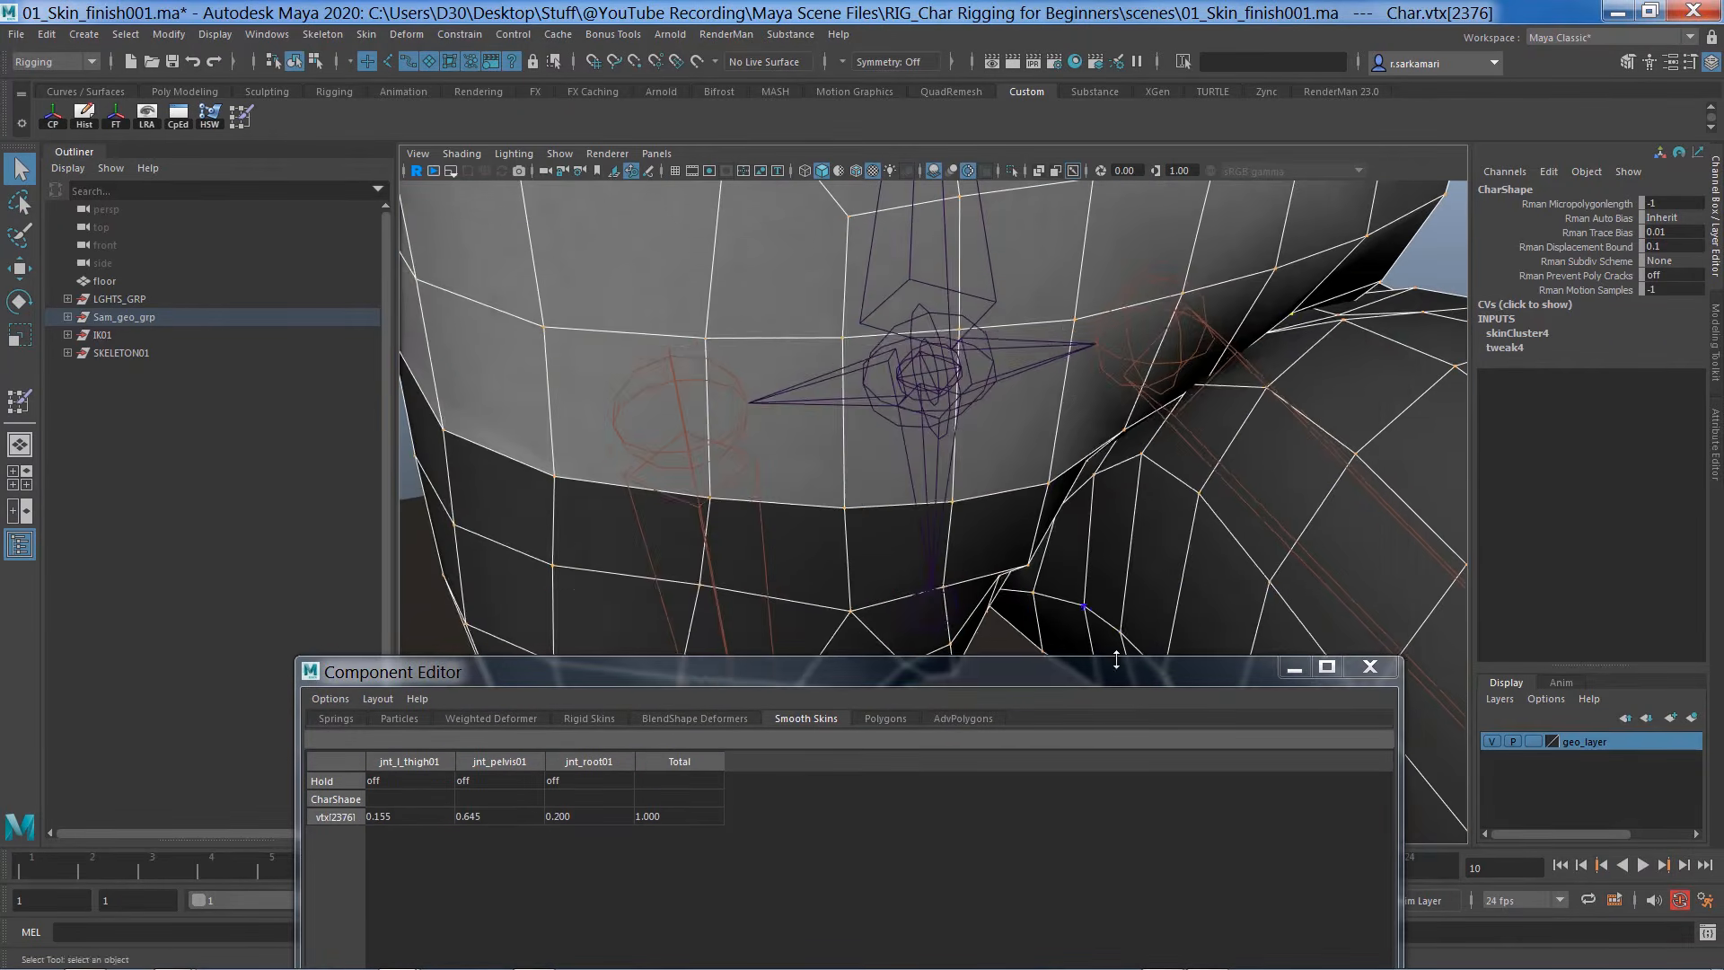
pyautogui.keyDown('alt'); pyautogui.moveTo(1116, 658); pyautogui.dragTo(1159, 664, button='right'); pyautogui.keyUp('alt')
pyautogui.moveTo(1118, 670); pyautogui.dragTo(1145, 841)
pyautogui.keyDown('alt'); pyautogui.moveTo(1162, 566); pyautogui.dragTo(1105, 503); pyautogui.keyUp('alt')
pyautogui.keyDown('alt'); pyautogui.moveTo(1104, 502); pyautogui.dragTo(1033, 494, button='right'); pyautogui.keyUp('alt')
pyautogui.click(1006, 469)
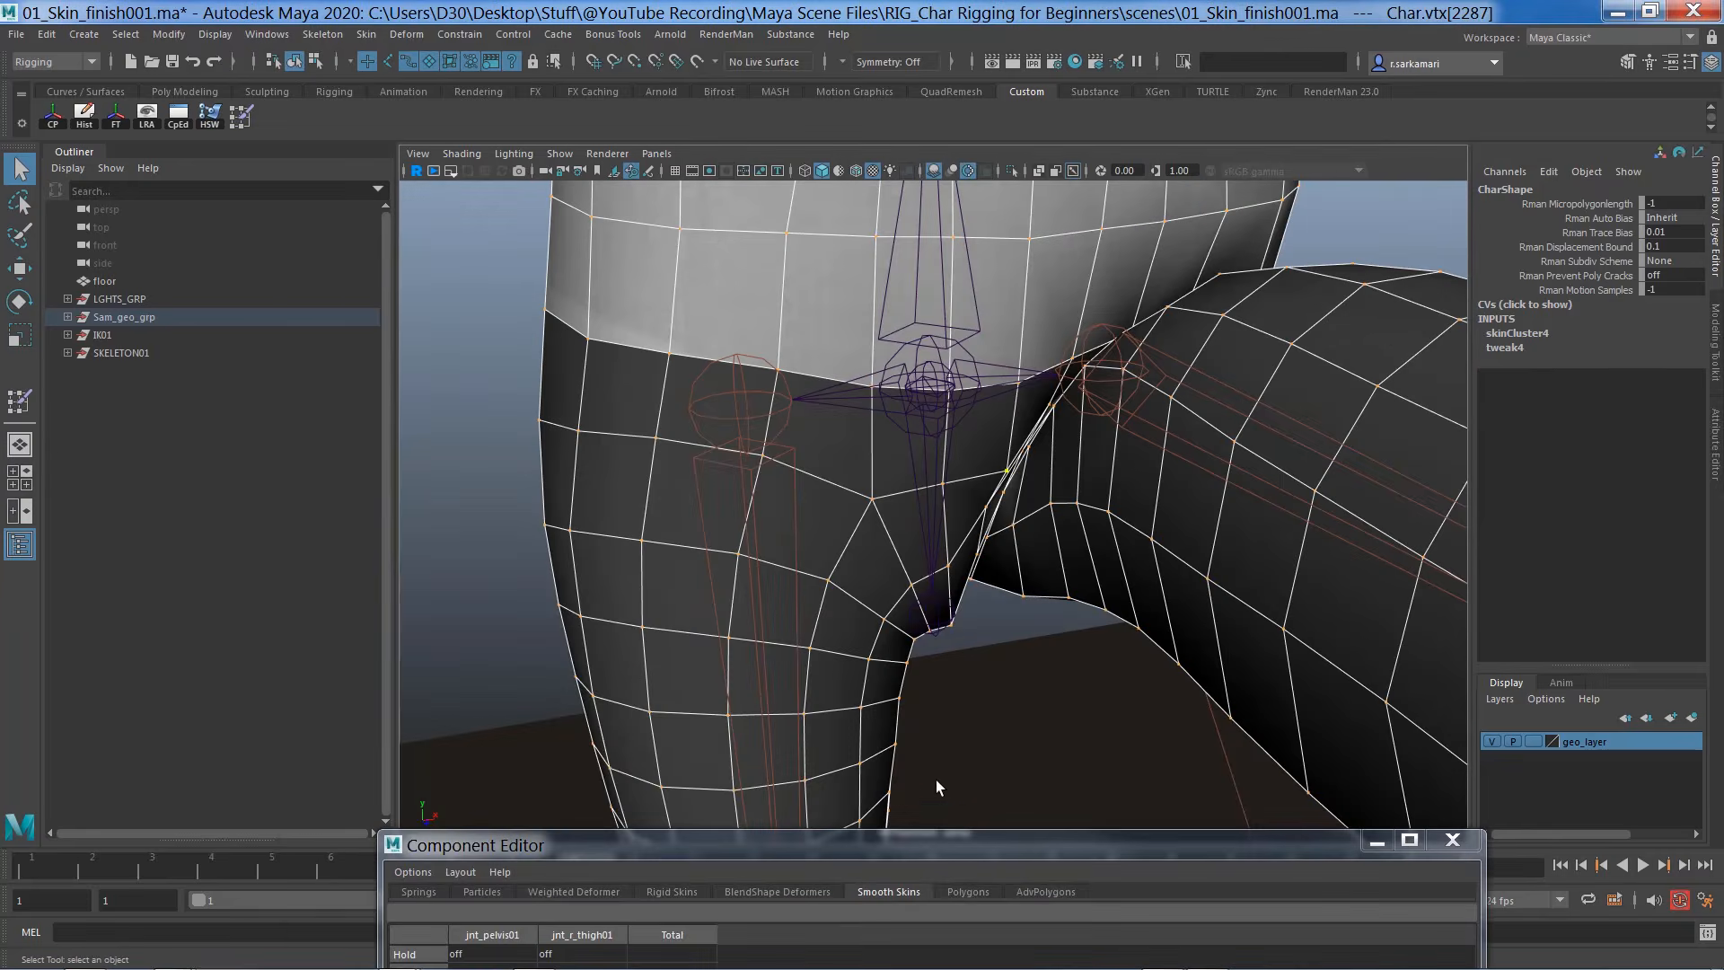
pyautogui.moveTo(898, 843); pyautogui.dragTo(656, 588)
pyautogui.click(238, 737)
pyautogui.write('.5')
pyautogui.press('Return')
# Hammer the skin weights of the vertices along the left groin crease and return to object selection
pyautogui.keyDown('alt'); pyautogui.moveTo(1018, 483); pyautogui.dragTo(978, 456); pyautogui.keyUp('alt')
pyautogui.keyDown('alt'); pyautogui.moveTo(979, 457); pyautogui.dragTo(907, 461, button='right'); pyautogui.keyUp('alt')
pyautogui.moveTo(1041, 384); pyautogui.dragTo(954, 532)
pyautogui.click(209, 115)
pyautogui.moveTo(1029, 386); pyautogui.dragTo(1067, 352, button='right')
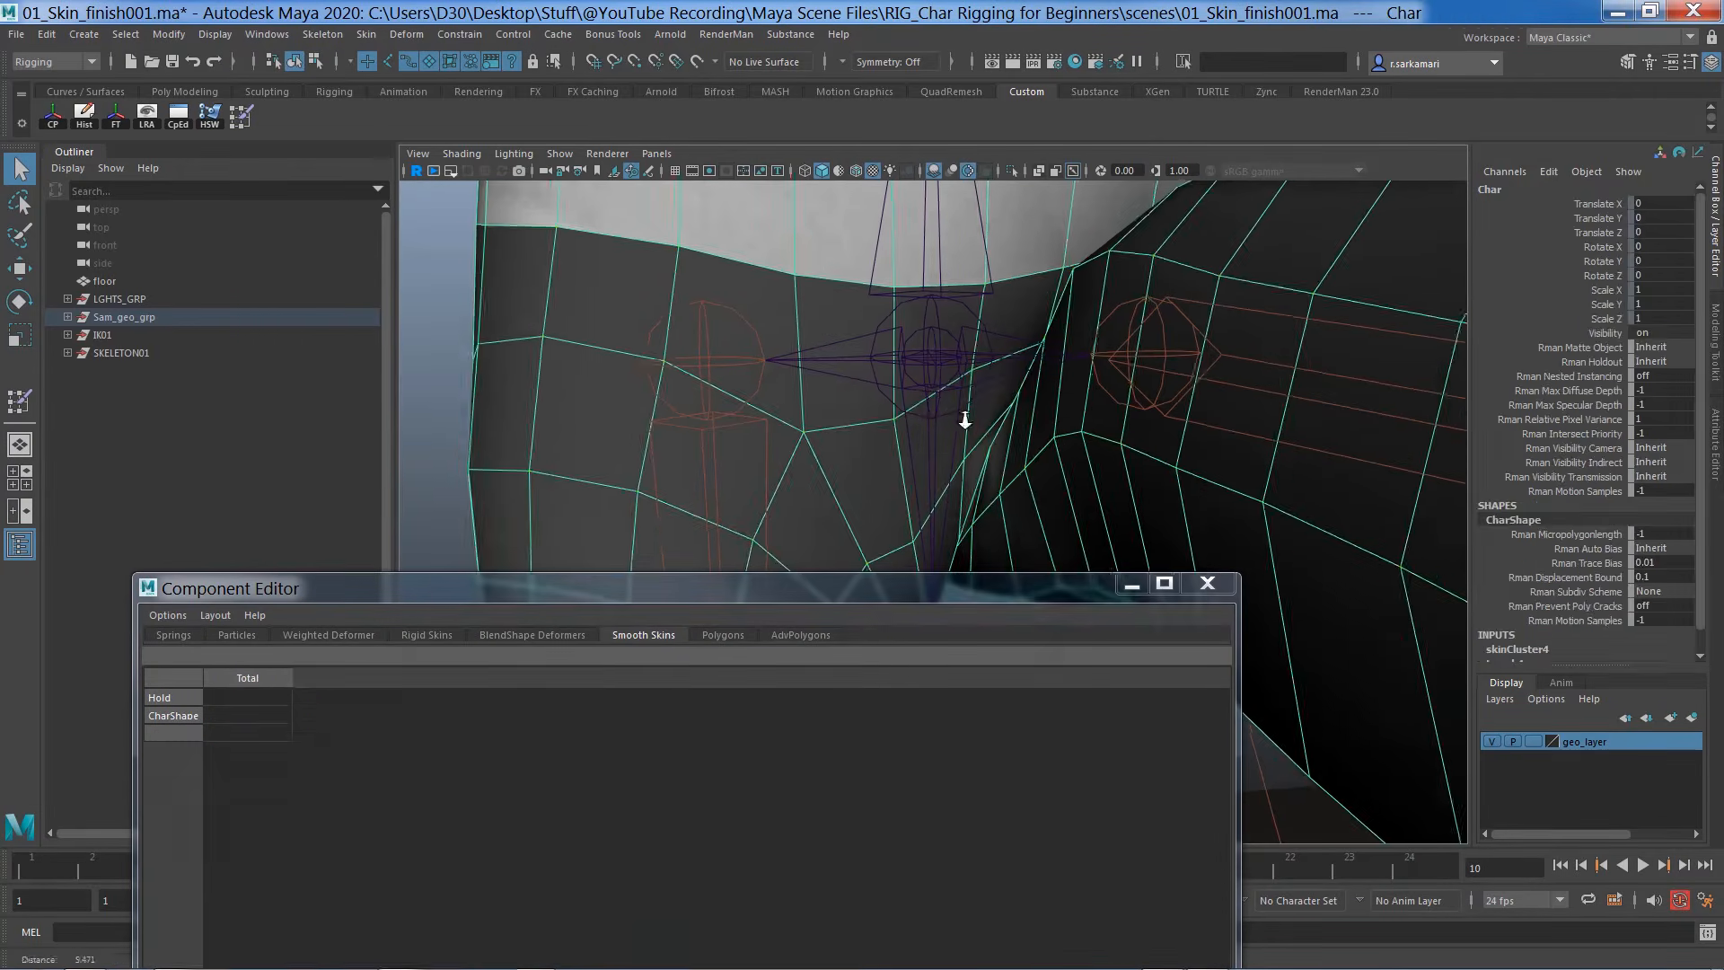
# Set the jnt_root01 weight to 0.5 on three vertices along the outer left side of the hip, just above the thigh
pyautogui.keyDown('alt'); pyautogui.moveTo(963, 419); pyautogui.dragTo(808, 409, button='right'); pyautogui.keyUp('alt')
pyautogui.keyDown('alt'); pyautogui.moveTo(808, 409); pyautogui.dragTo(763, 382); pyautogui.keyUp('alt')
pyautogui.moveTo(897, 378); pyautogui.dragTo(813, 372, button='right')
pyautogui.click(863, 335)
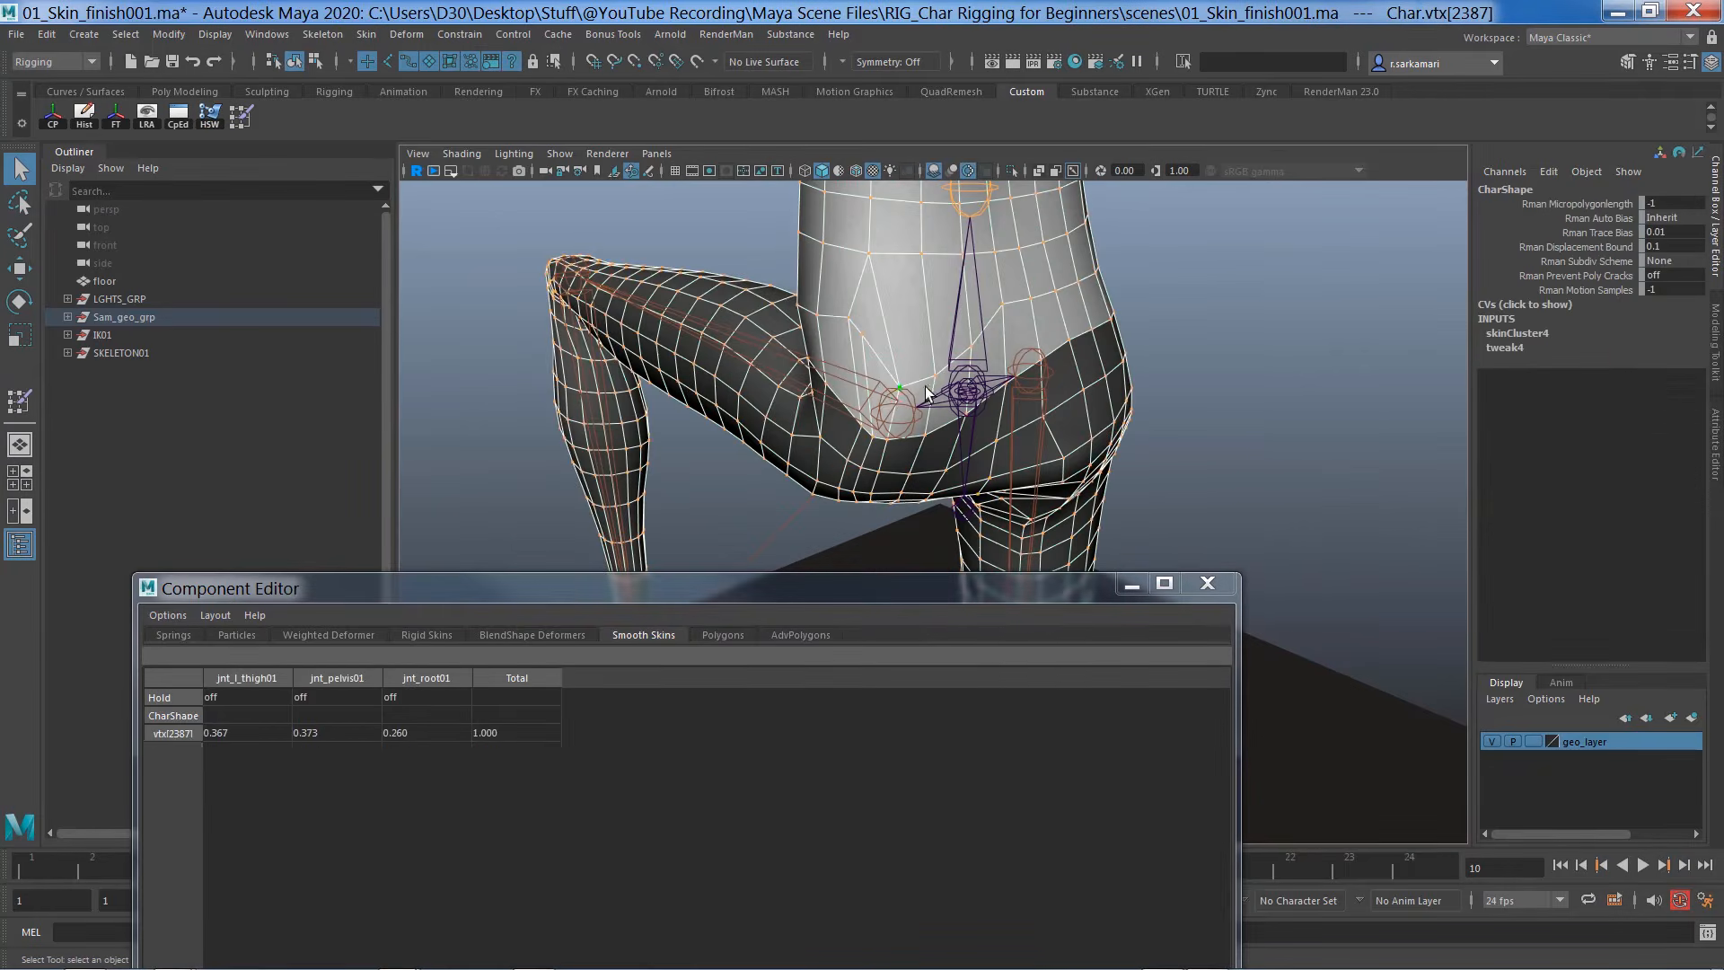
pyautogui.keyDown('shift'); pyautogui.click(899, 386); pyautogui.keyUp('shift')
pyautogui.keyDown('shift'); pyautogui.click(934, 376); pyautogui.keyUp('shift')
pyautogui.moveTo(408, 732); pyautogui.dragTo(408, 774)
pyautogui.write('0.5')
pyautogui.press('Return')
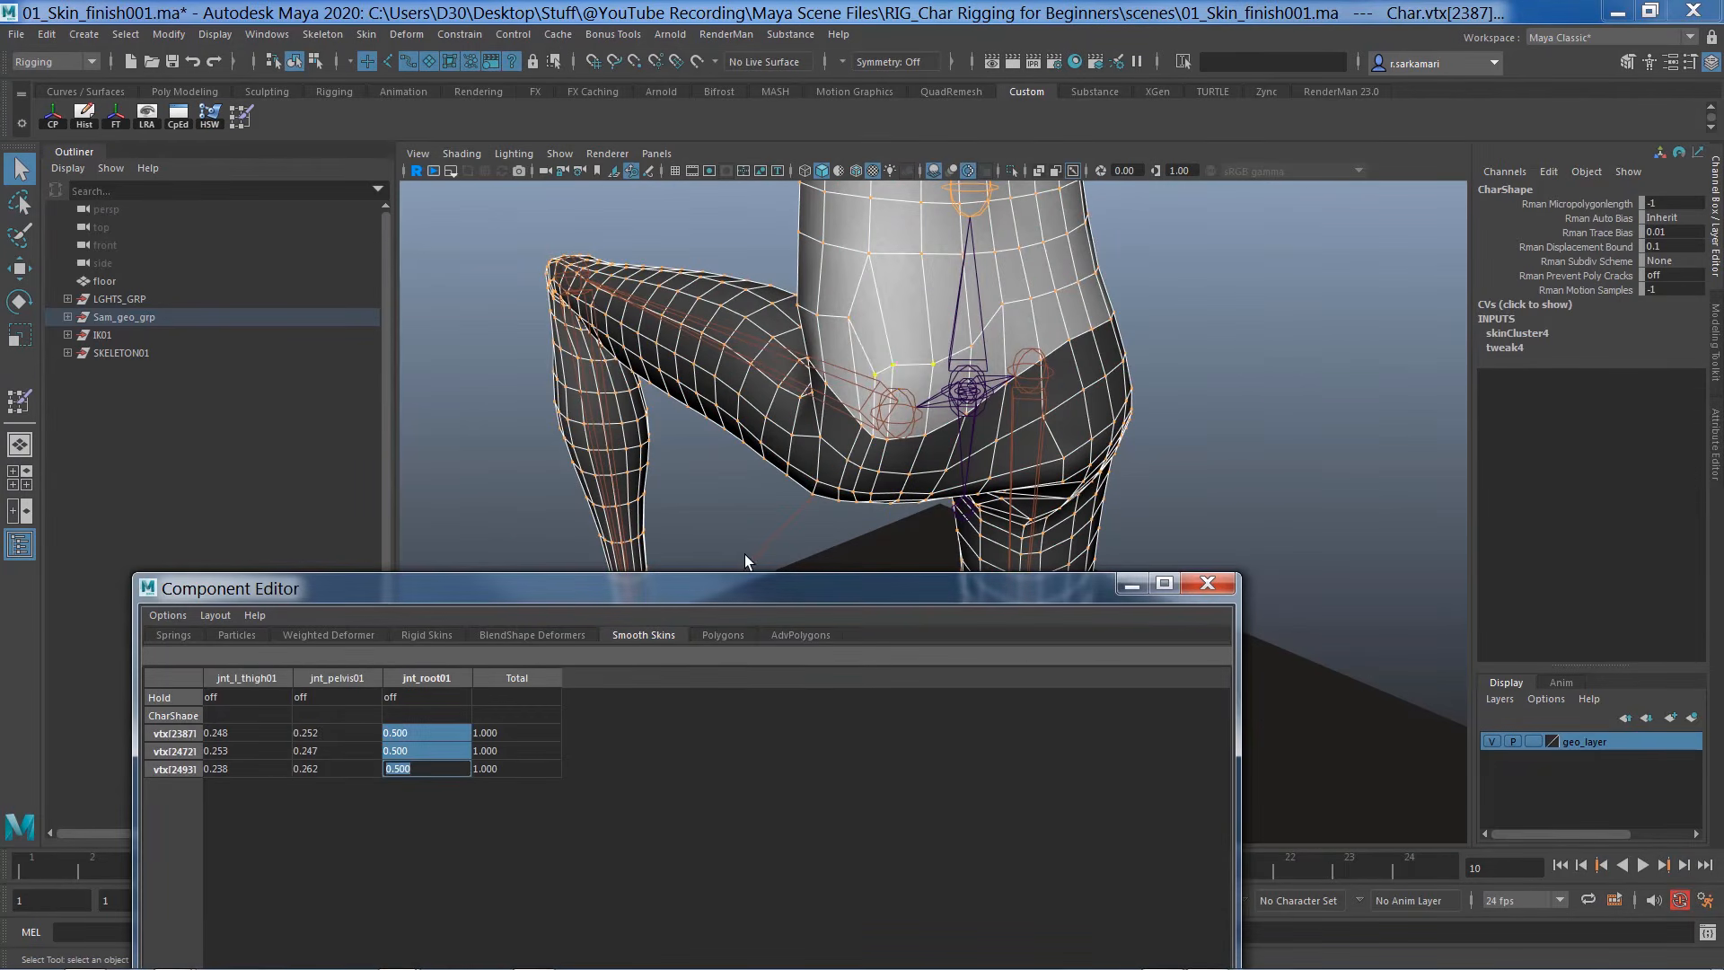
# Raise the jnt_root01 weight to 1 on the frontmost of the three outer left hip vertices
pyautogui.click(876, 374)
pyautogui.click(422, 733)
pyautogui.write('1')
pyautogui.press('Return')
# Set the jnt_pelvis01 weight to 0.9 on two neighbouring vertices in the crease between the belly and the raised left thigh
pyautogui.keyDown('alt'); pyautogui.moveTo(761, 392); pyautogui.dragTo(1132, 395); pyautogui.keyUp('alt')
pyautogui.moveTo(676, 528); pyautogui.dragTo(727, 487, button='right')
pyautogui.click(1097, 352)
pyautogui.keyDown('alt'); pyautogui.moveTo(1008, 367); pyautogui.dragTo(813, 359); pyautogui.keyUp('alt')
pyautogui.keyDown('alt'); pyautogui.moveTo(812, 359); pyautogui.dragTo(1179, 420, button='right'); pyautogui.keyUp('alt')
pyautogui.click(1015, 418)
pyautogui.keyDown('alt'); pyautogui.moveTo(987, 414); pyautogui.dragTo(927, 404); pyautogui.keyUp('alt')
pyautogui.keyDown('alt'); pyautogui.moveTo(927, 404); pyautogui.dragTo(1004, 359, button='right'); pyautogui.keyUp('alt')
pyautogui.moveTo(1004, 346); pyautogui.dragTo(927, 346, button='right')
pyautogui.click(991, 347)
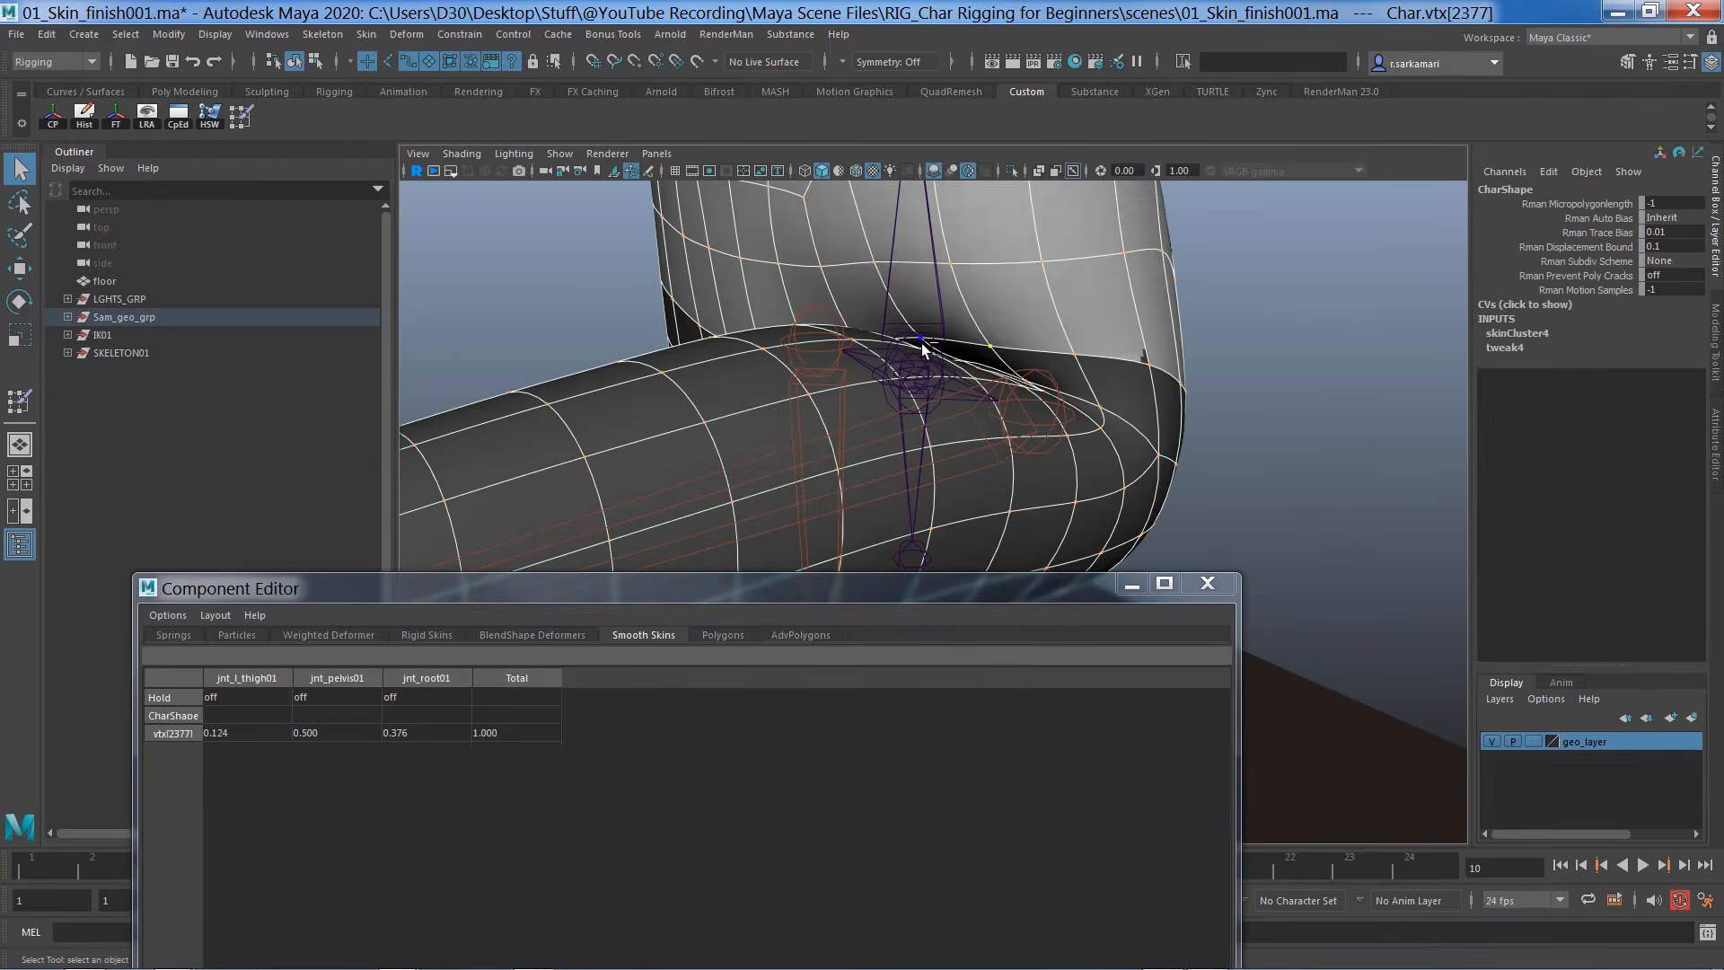
pyautogui.keyDown('shift'); pyautogui.click(923, 349); pyautogui.keyUp('shift')
pyautogui.moveTo(337, 733); pyautogui.dragTo(337, 751)
pyautogui.write('0.9')
pyautogui.press('Return')
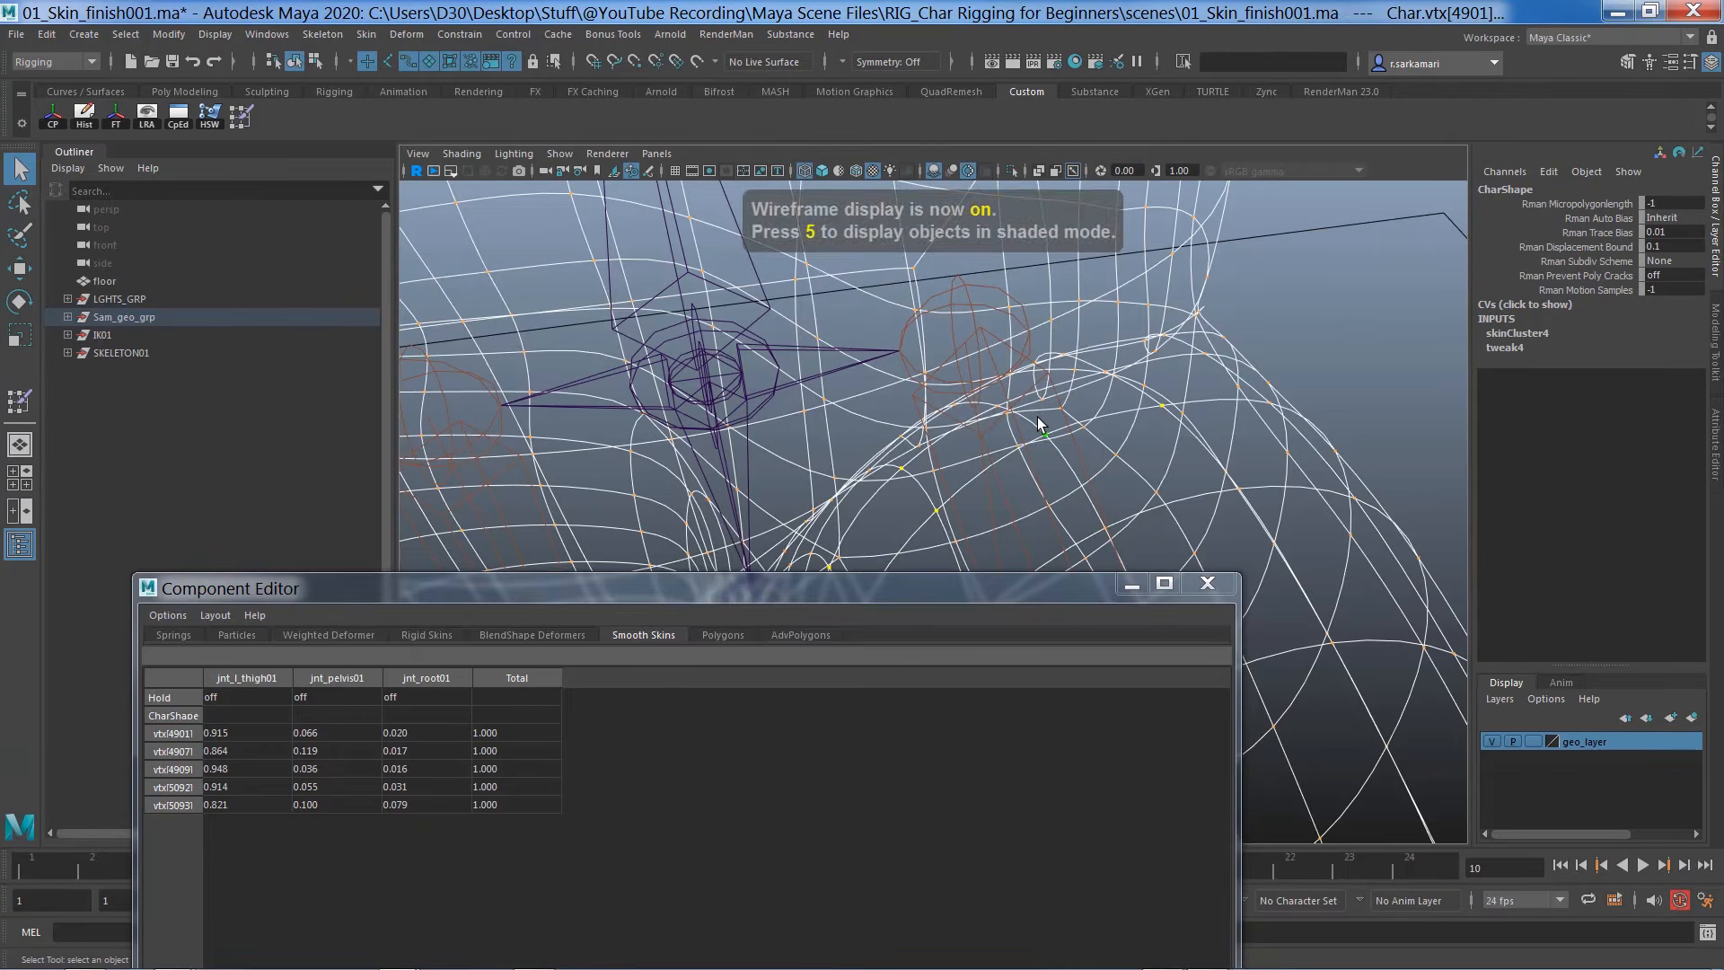
# Select the seven top thigh vertices beside the hip crease in wireframe and set their jnt_l_thigh01 weight to 0.9
pyautogui.keyDown('shift'); pyautogui.click(900, 468); pyautogui.keyUp('shift')
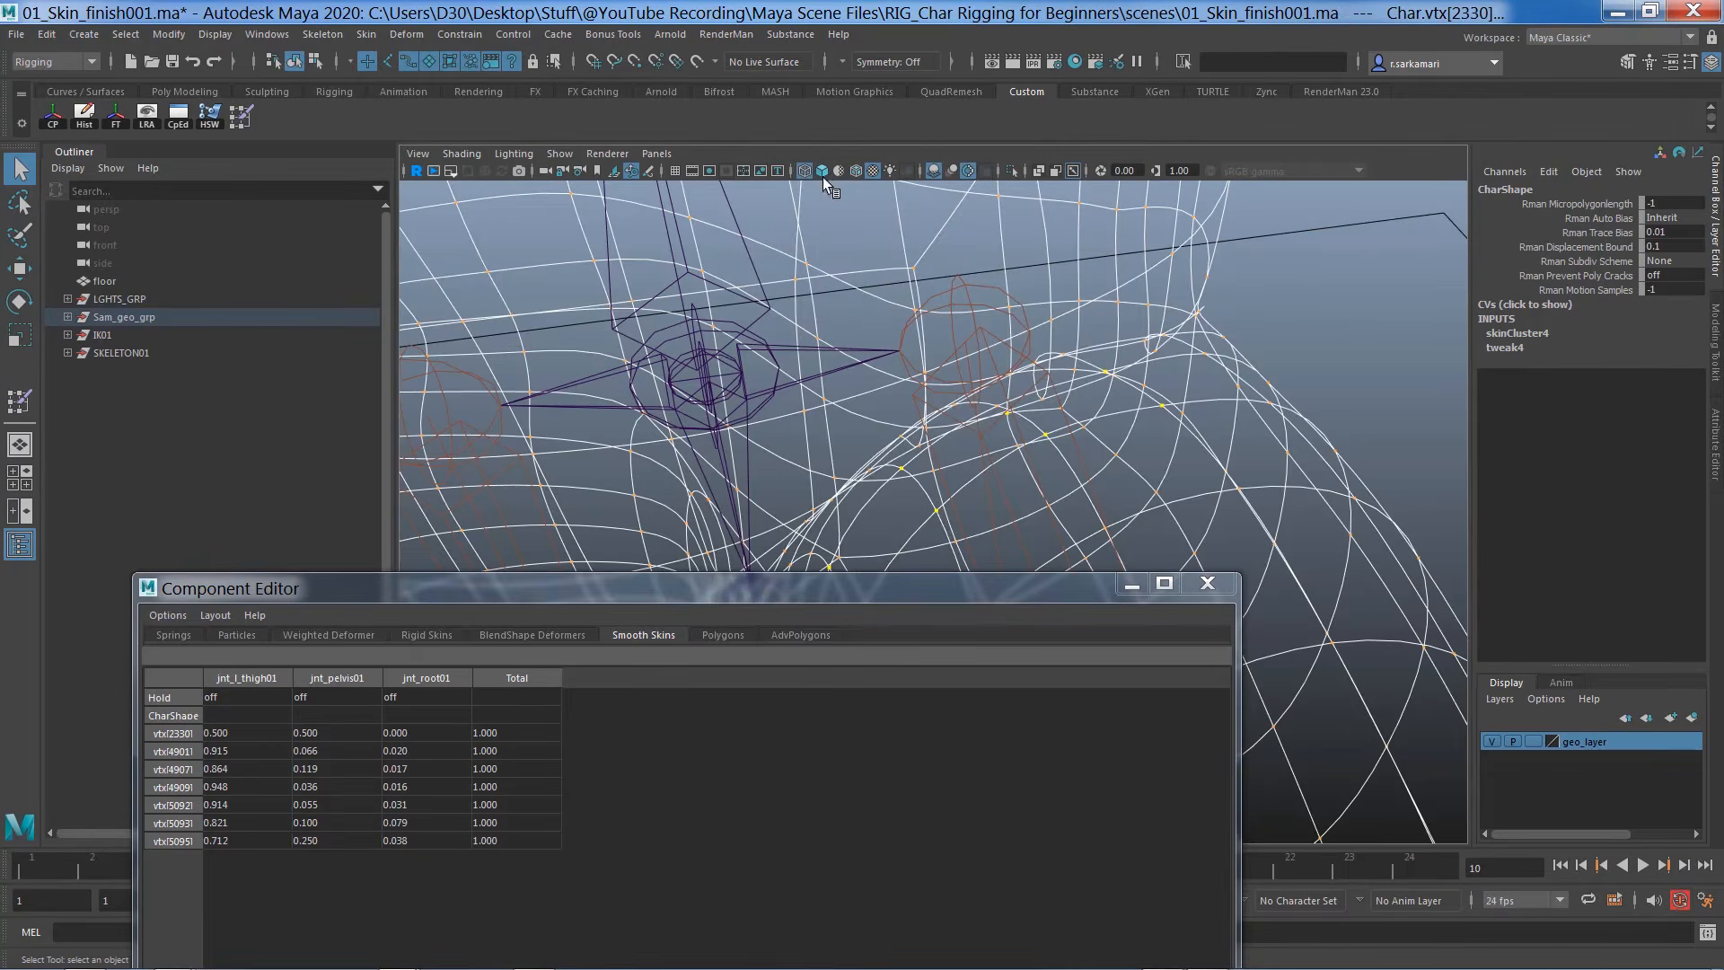
pyautogui.click(821, 171)
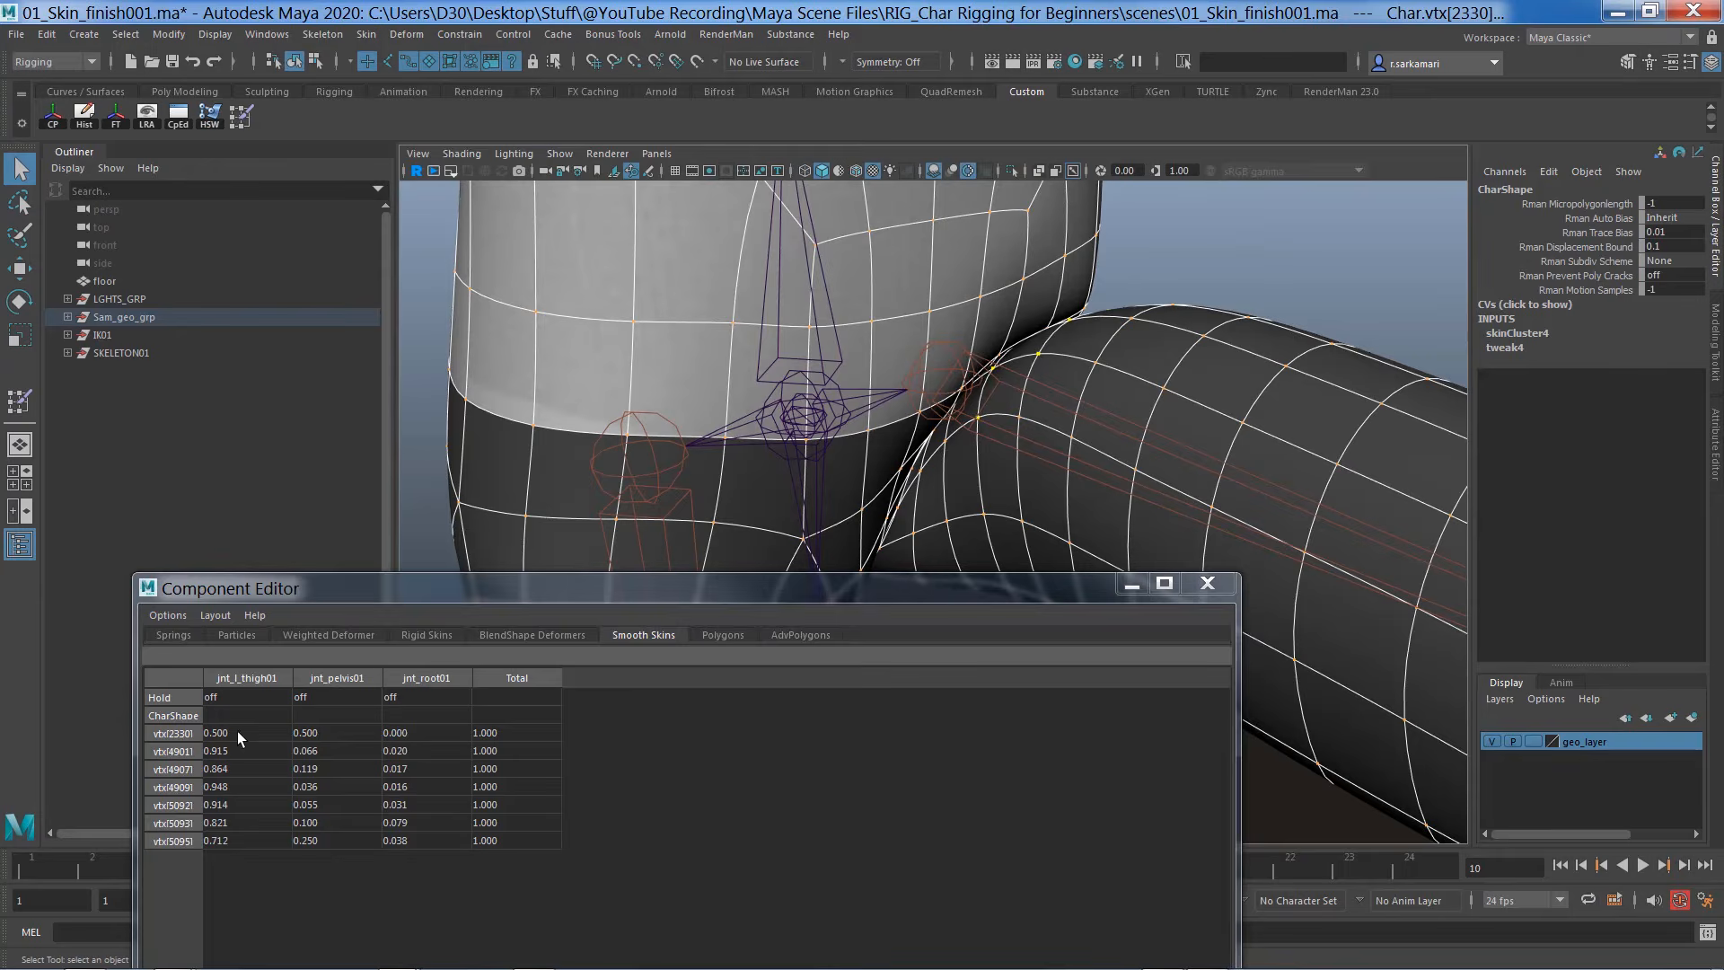
pyautogui.moveTo(240, 735); pyautogui.dragTo(243, 840)
pyautogui.write('0.9')
pyautogui.press('Return')
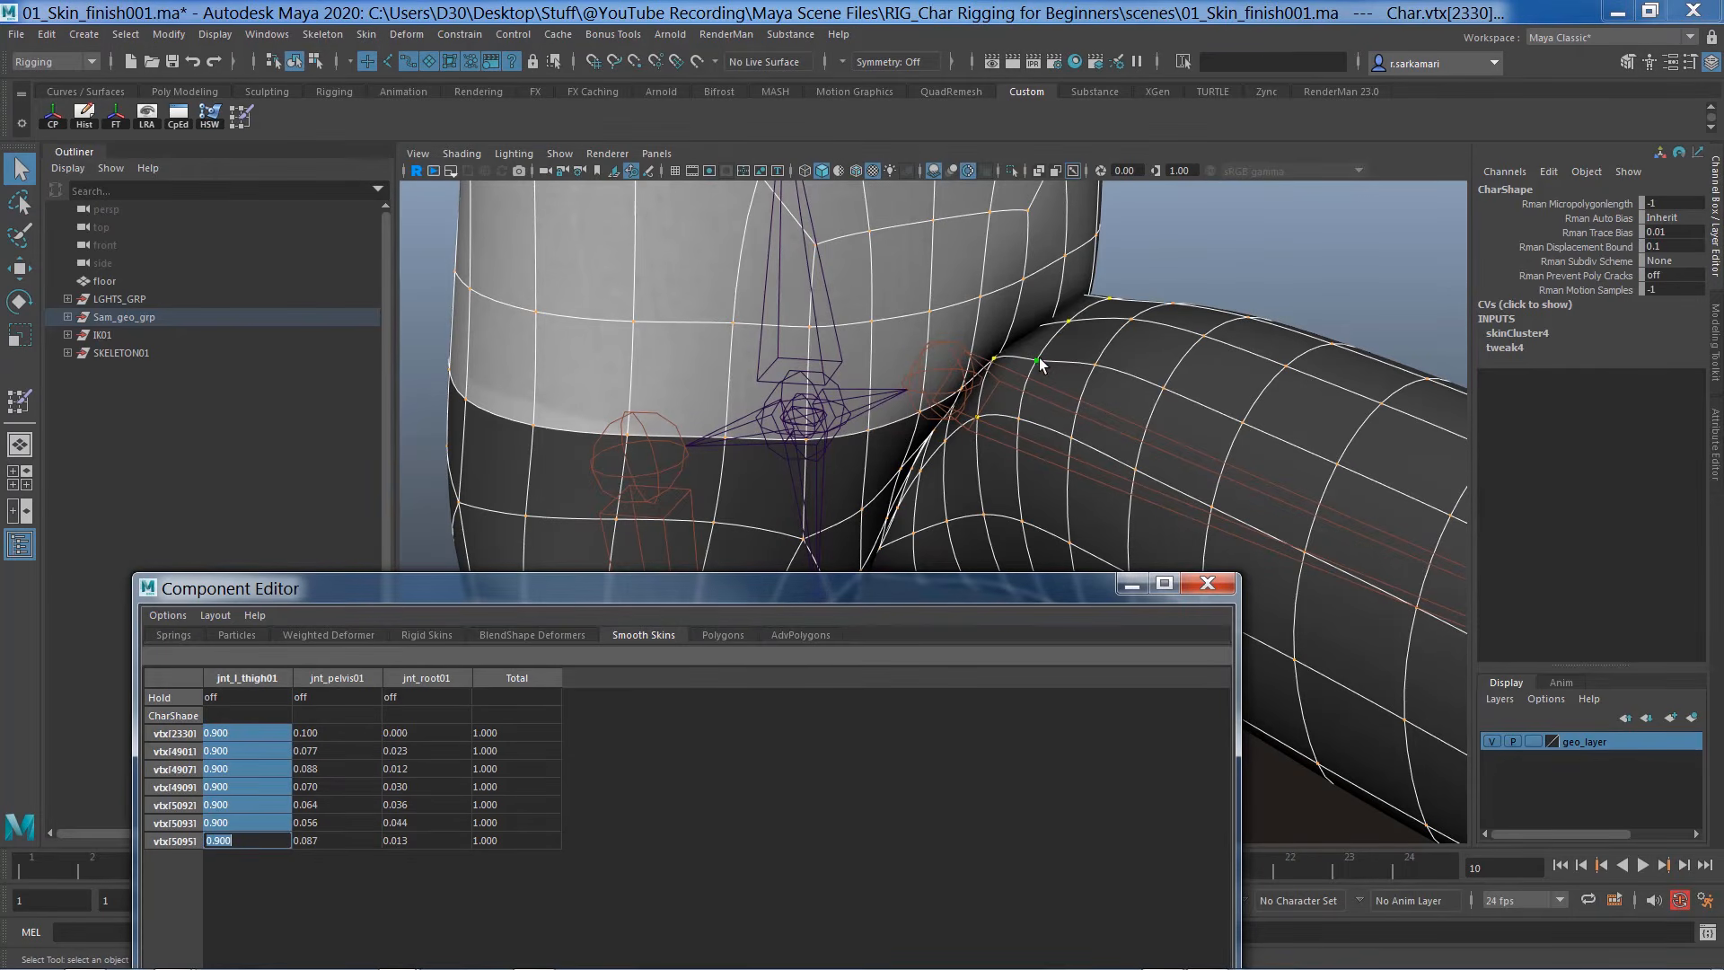
# Reduce the selection to the four thigh vertices nearest the crease and set their jnt_l_thigh01 weight to 0.8
pyautogui.keyDown('ctrl'); pyautogui.moveTo(1105, 303); pyautogui.dragTo(915, 539); pyautogui.keyUp('ctrl')
pyautogui.moveTo(231, 736); pyautogui.dragTo(231, 789)
pyautogui.write('.8')
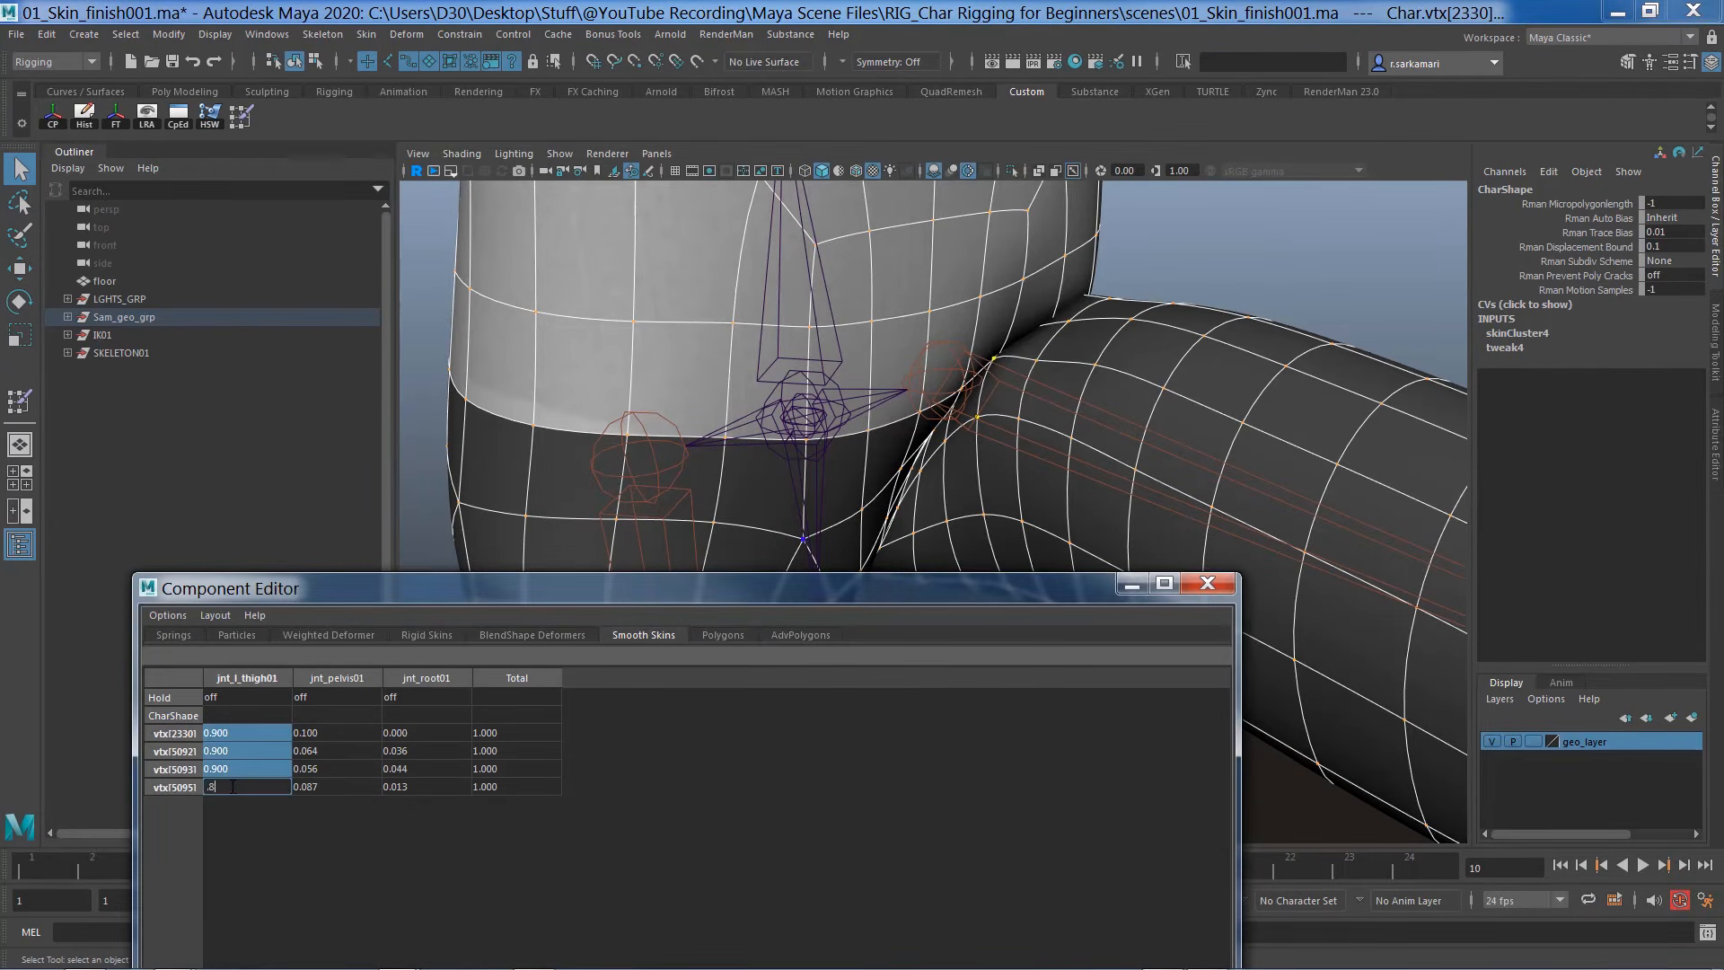
pyautogui.press('Return')
# Pick the hidden front hip crease vertex in wireframe and set its jnt_pelvis01 weight to 0.7
pyautogui.moveTo(1097, 340); pyautogui.dragTo(1154, 297, button='right')
pyautogui.scroll(-8, 1131, 422)
pyautogui.keyDown('alt'); pyautogui.moveTo(1127, 408); pyautogui.dragTo(982, 504); pyautogui.keyUp('alt')
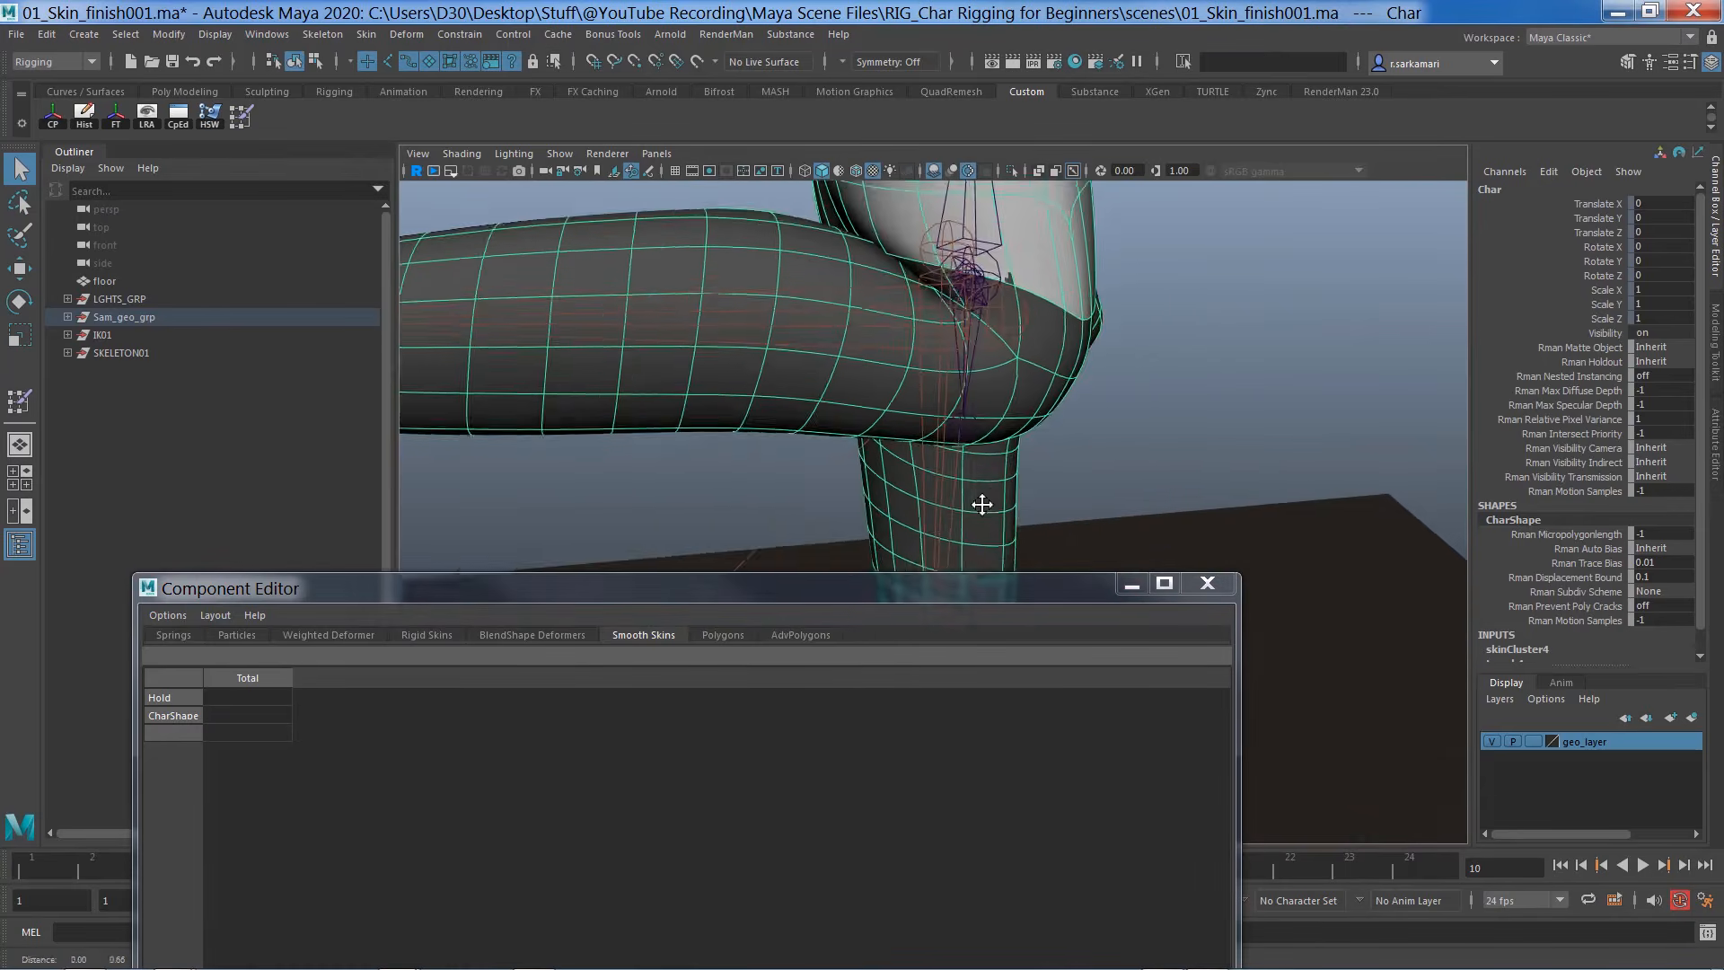
pyautogui.keyDown('alt'); pyautogui.moveTo(981, 504); pyautogui.dragTo(1101, 458, button='middle'); pyautogui.keyUp('alt')
pyautogui.scroll(6, 1101, 458)
pyautogui.press('4')
pyautogui.moveTo(1104, 449)
pyautogui.keyDown('alt'); pyautogui.mouseDown()
pyautogui.moveTo(925, 604)
pyautogui.moveTo(836, 575)
pyautogui.mouseUp(); pyautogui.keyUp('alt')
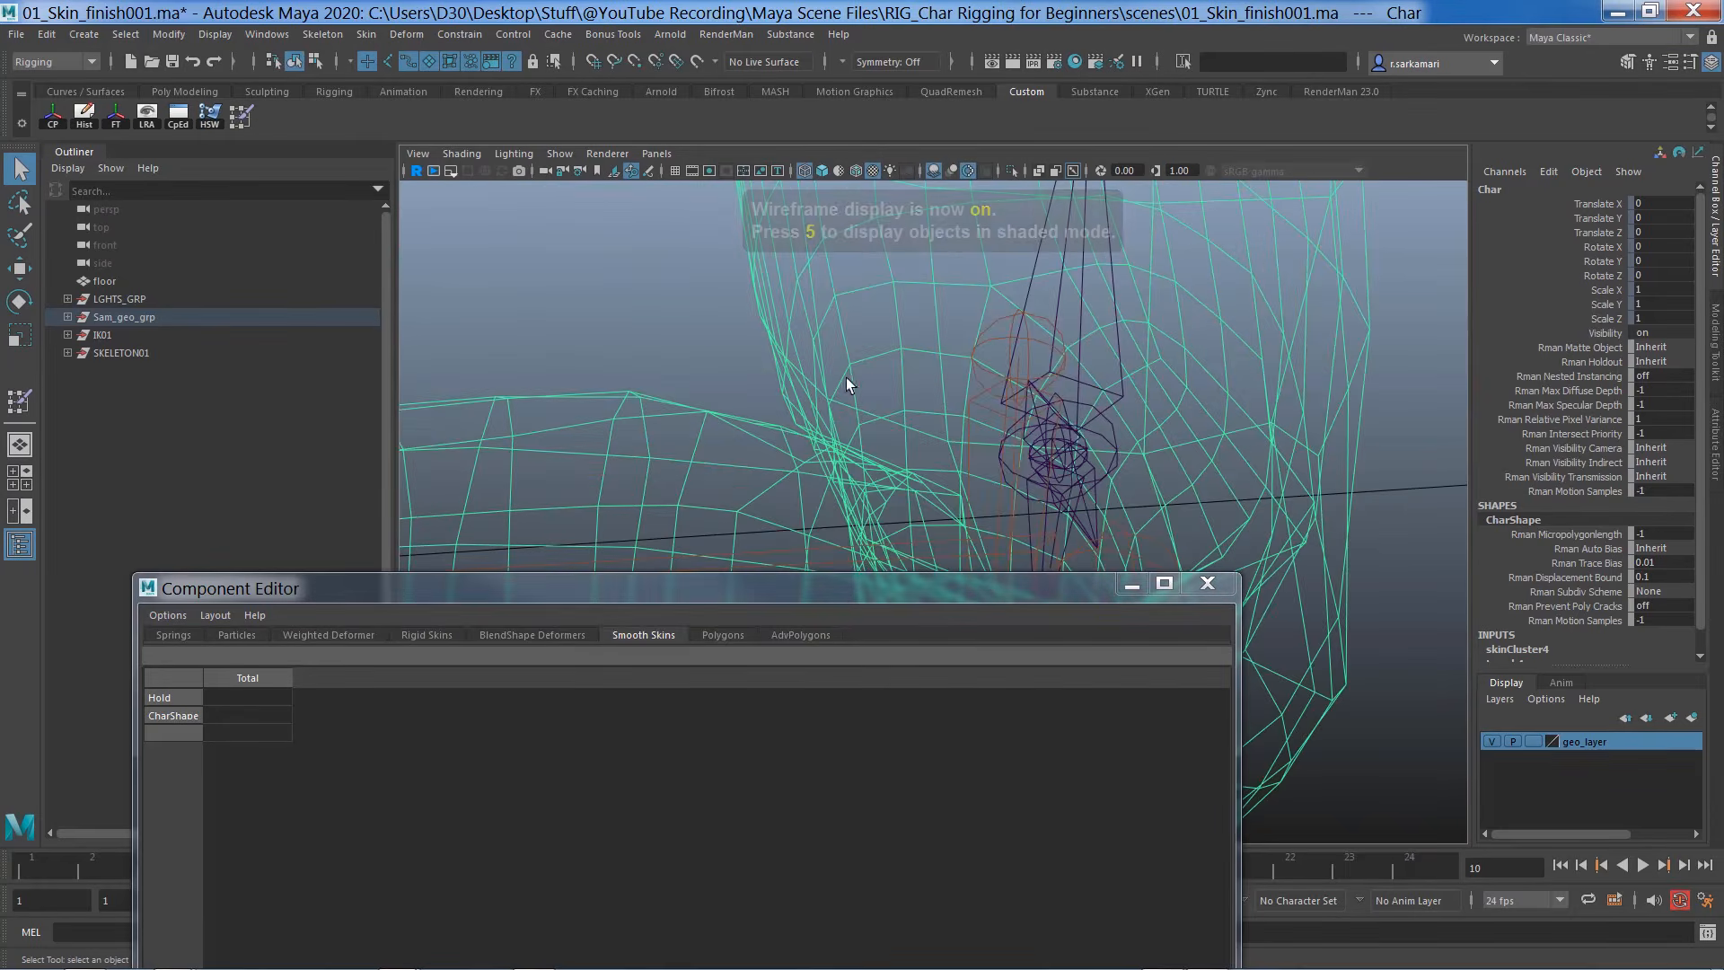
pyautogui.press('5')
pyautogui.keyDown('alt'); pyautogui.moveTo(724, 216); pyautogui.dragTo(866, 381); pyautogui.keyUp('alt')
pyautogui.moveTo(869, 383); pyautogui.dragTo(809, 392, button='right')
pyautogui.press('4')
pyautogui.click(867, 384)
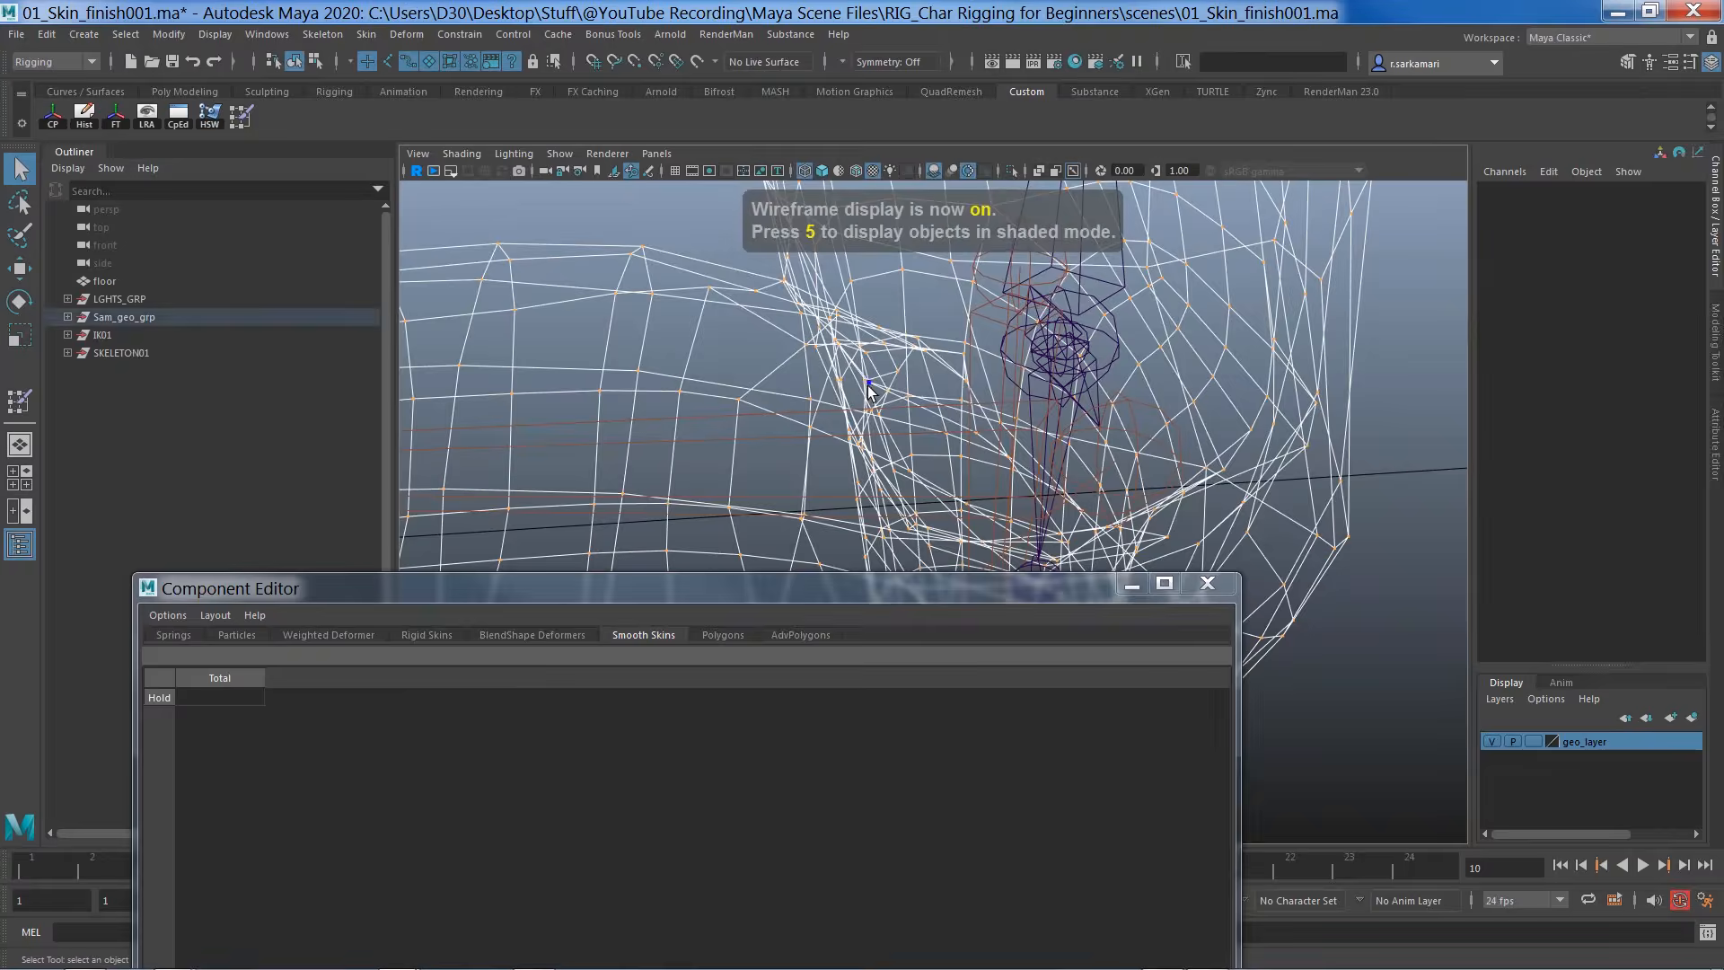
pyautogui.press('5')
pyautogui.click(338, 735)
pyautogui.write('.7')
pyautogui.press('Return')
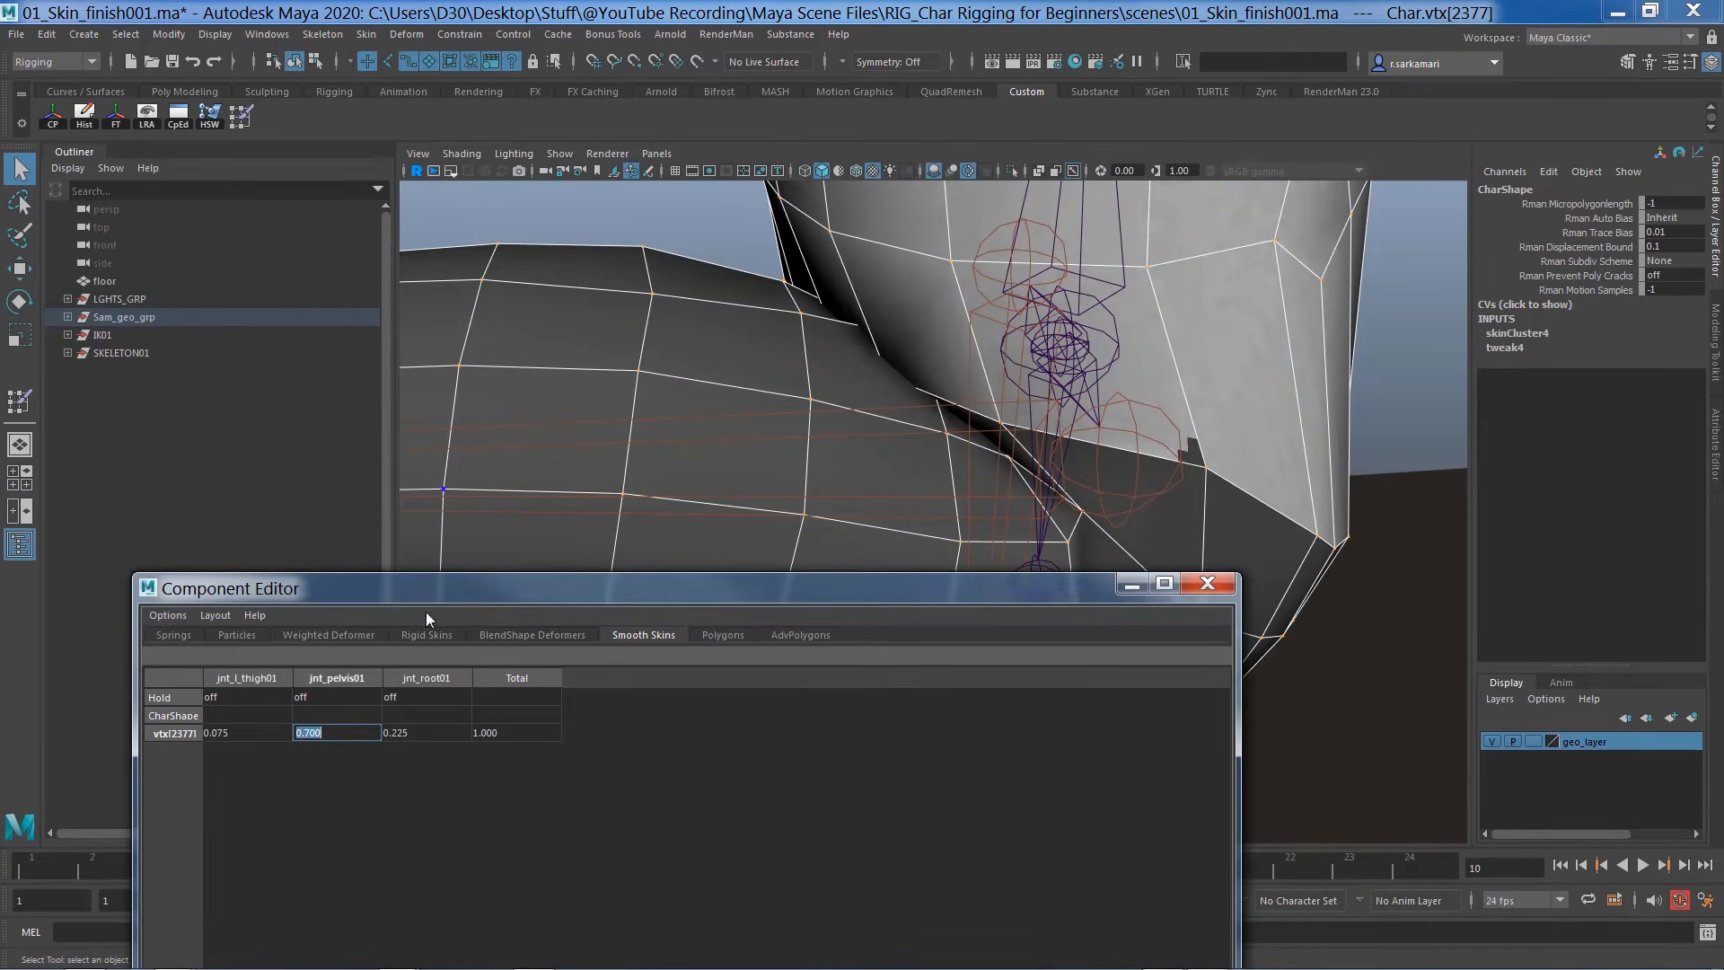
pyautogui.moveTo(812, 386); pyautogui.dragTo(873, 364, button='right')
pyautogui.scroll(-6, 806, 384)
pyautogui.click(679, 370)
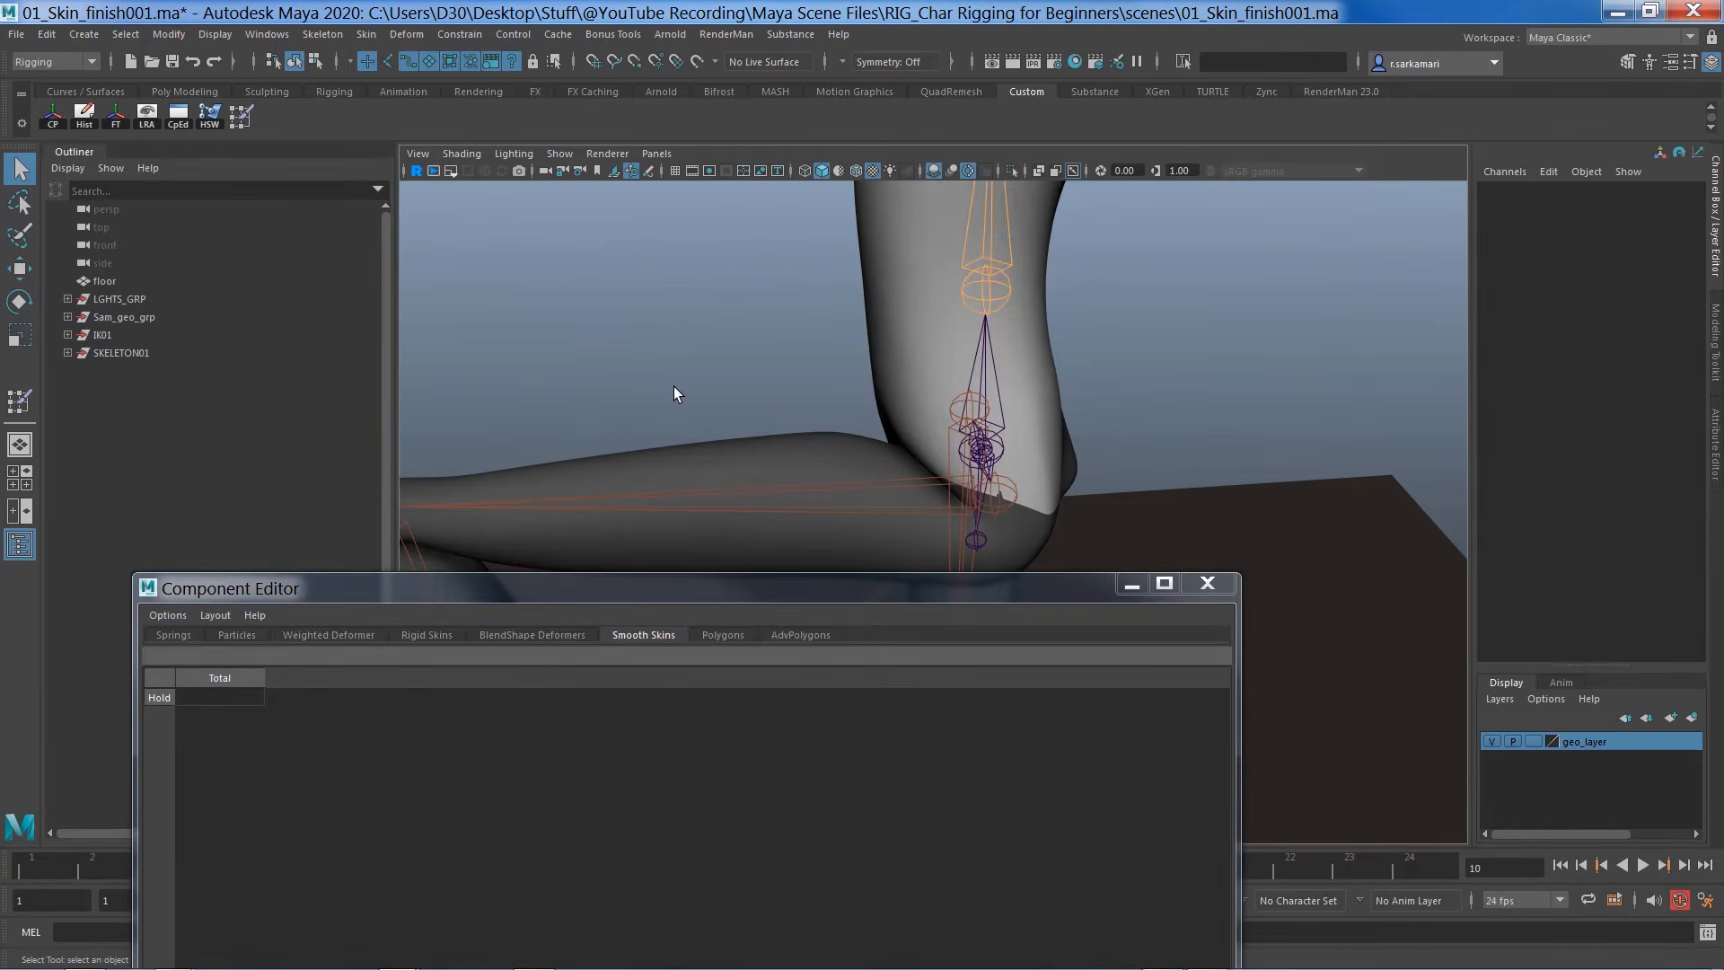
# Minimize the Component Editor and hammer the skin weights of the vertices where the left inner thigh meets the pelvis
pyautogui.click(1131, 584)
pyautogui.keyDown('alt'); pyautogui.moveTo(808, 431); pyautogui.dragTo(1059, 551); pyautogui.keyUp('alt')
pyautogui.scroll(4, 1059, 550)
pyautogui.click(1059, 550)
pyautogui.scroll(1, 962, 523)
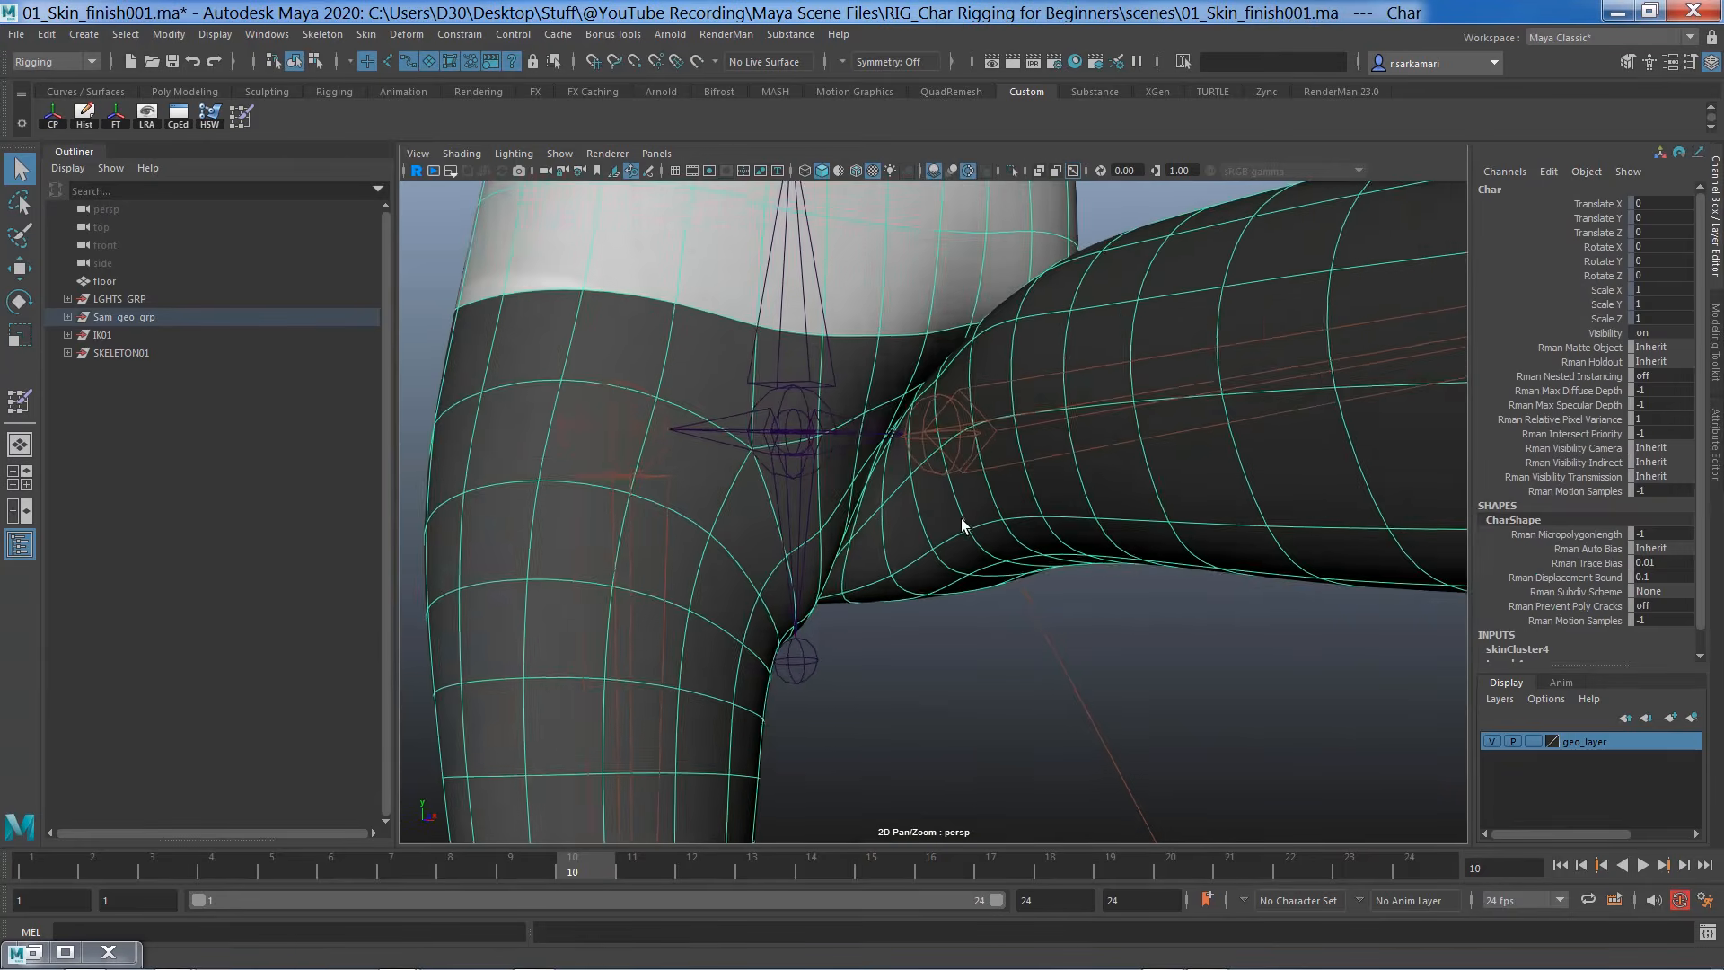
pyautogui.keyDown('alt'); pyautogui.moveTo(962, 524); pyautogui.dragTo(893, 487); pyautogui.keyUp('alt')
pyautogui.moveTo(894, 486); pyautogui.dragTo(828, 465, button='right')
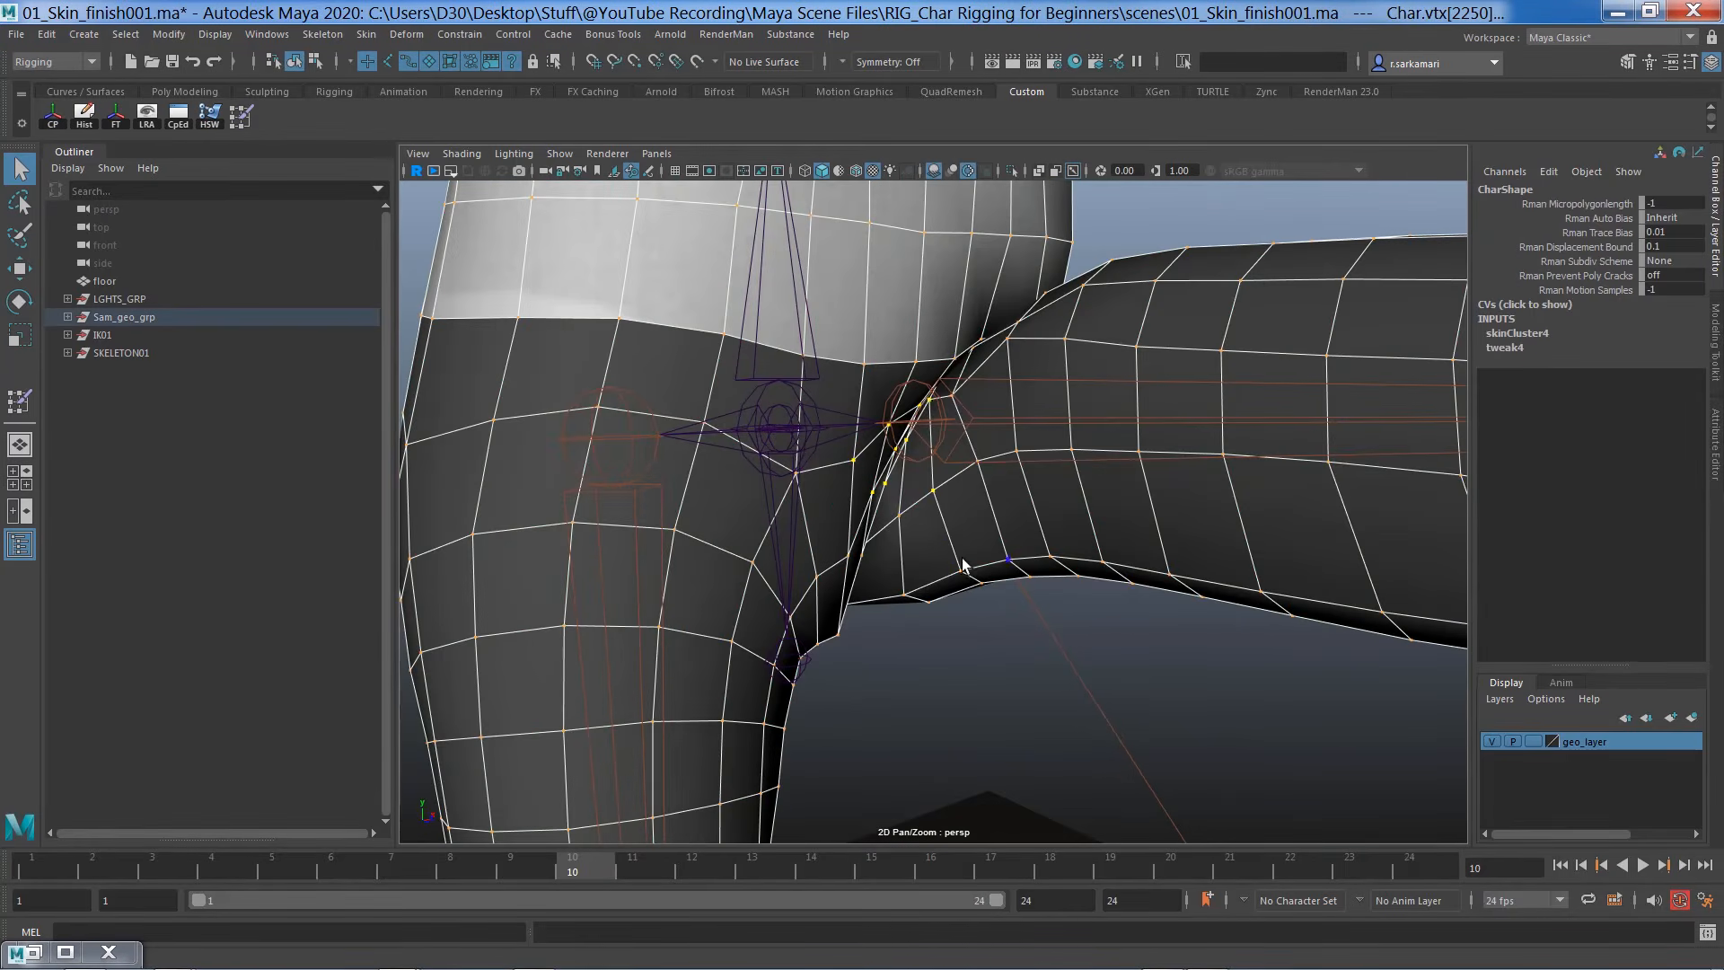
pyautogui.keyDown('alt'); pyautogui.moveTo(963, 565); pyautogui.dragTo(635, 538); pyautogui.keyUp('alt')
pyautogui.keyDown('alt'); pyautogui.moveTo(633, 653); pyautogui.dragTo(1011, 424); pyautogui.keyUp('alt')
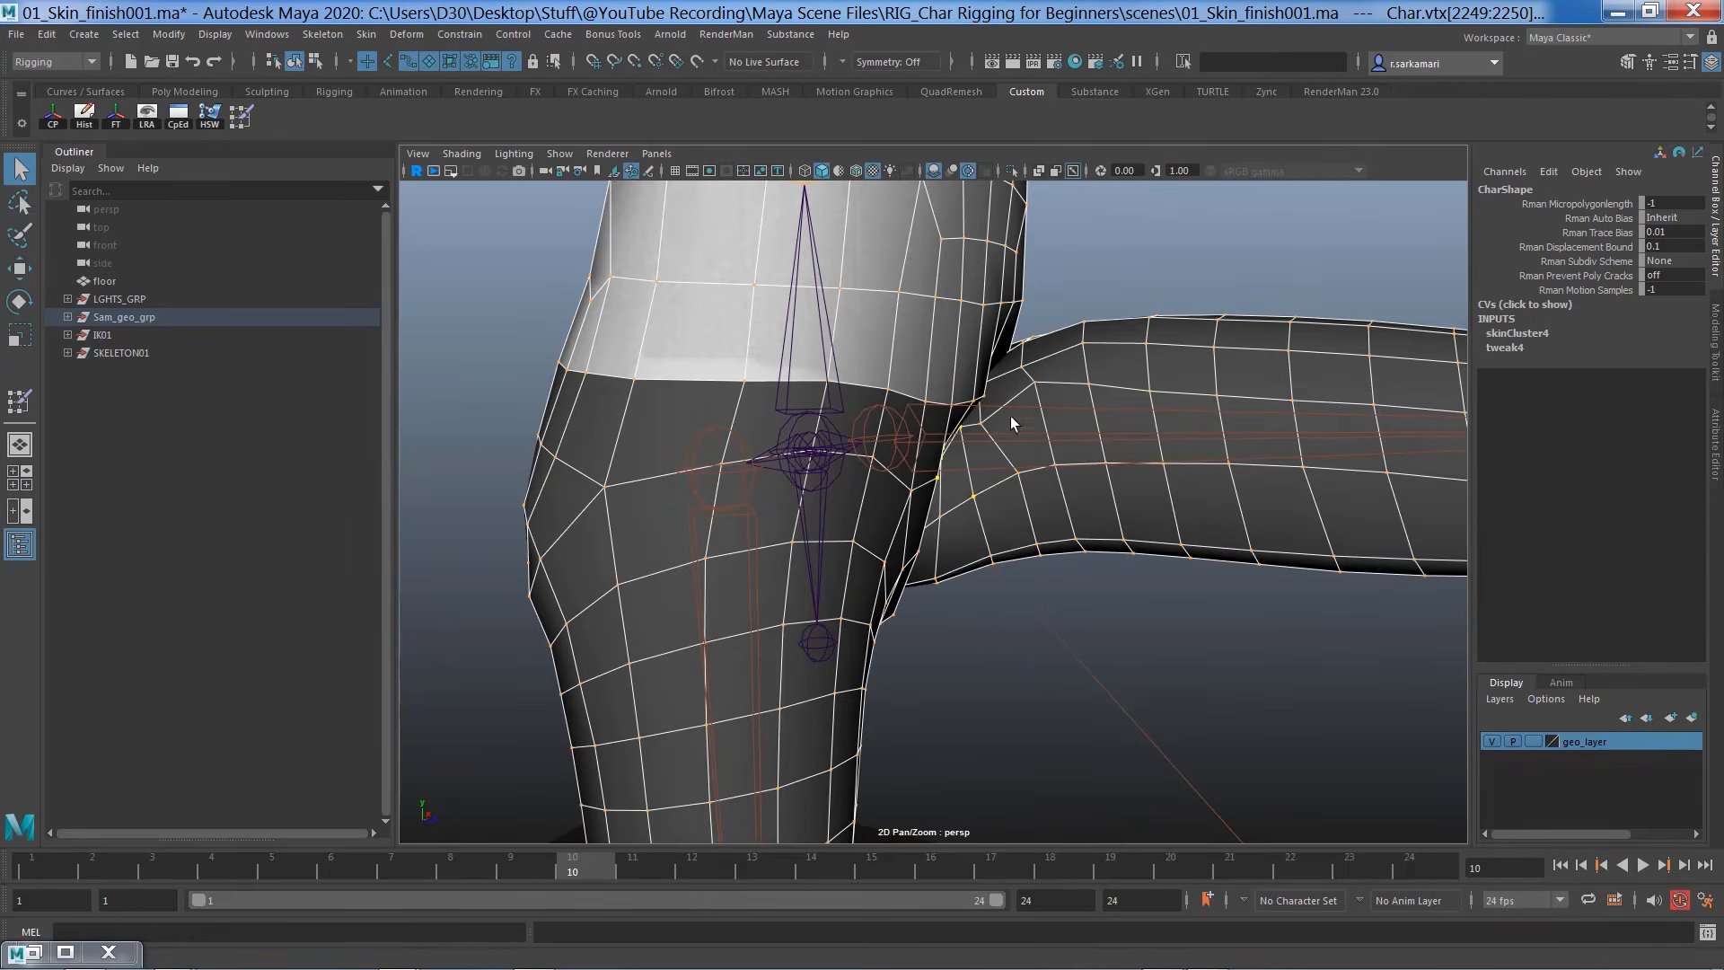
pyautogui.click(1033, 415)
pyautogui.keyDown('shift'); pyautogui.click(974, 496); pyautogui.keyUp('shift')
pyautogui.keyDown('shift'); pyautogui.click(961, 428); pyautogui.keyUp('shift')
pyautogui.click(209, 116)
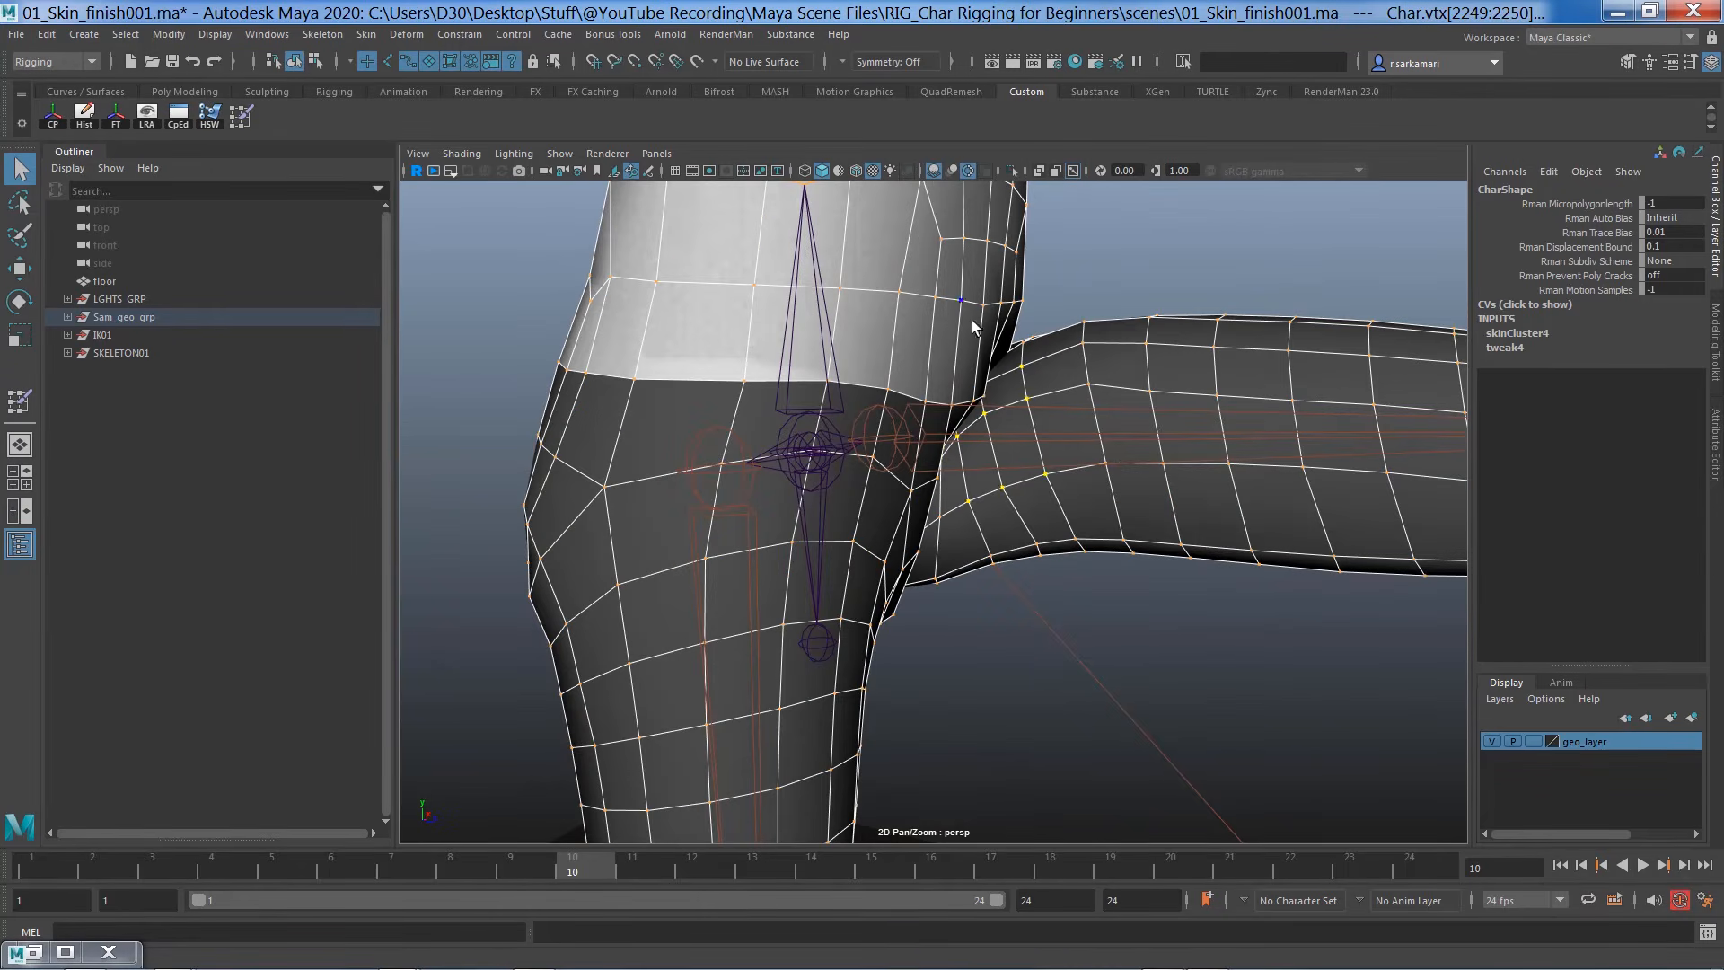
pyautogui.keyDown('shift'); pyautogui.moveTo(940, 545); pyautogui.dragTo(934, 540); pyautogui.keyUp('shift')
pyautogui.click(210, 116)
# Hammer the skin weights of the remaining uneven vertices around the left groin from another angle
pyautogui.keyDown('alt'); pyautogui.moveTo(1047, 667); pyautogui.dragTo(637, 610); pyautogui.keyUp('alt')
pyautogui.click(909, 533)
pyautogui.click(209, 116)
pyautogui.moveTo(901, 481)
pyautogui.mouseDown()
pyautogui.moveTo(879, 510)
pyautogui.moveTo(1017, 427)
pyautogui.mouseUp()
pyautogui.moveTo(869, 433)
pyautogui.keyDown('shift'); pyautogui.mouseDown()
pyautogui.moveTo(830, 426)
pyautogui.moveTo(906, 560)
pyautogui.mouseUp(); pyautogui.keyUp('shift')
pyautogui.click(209, 117)
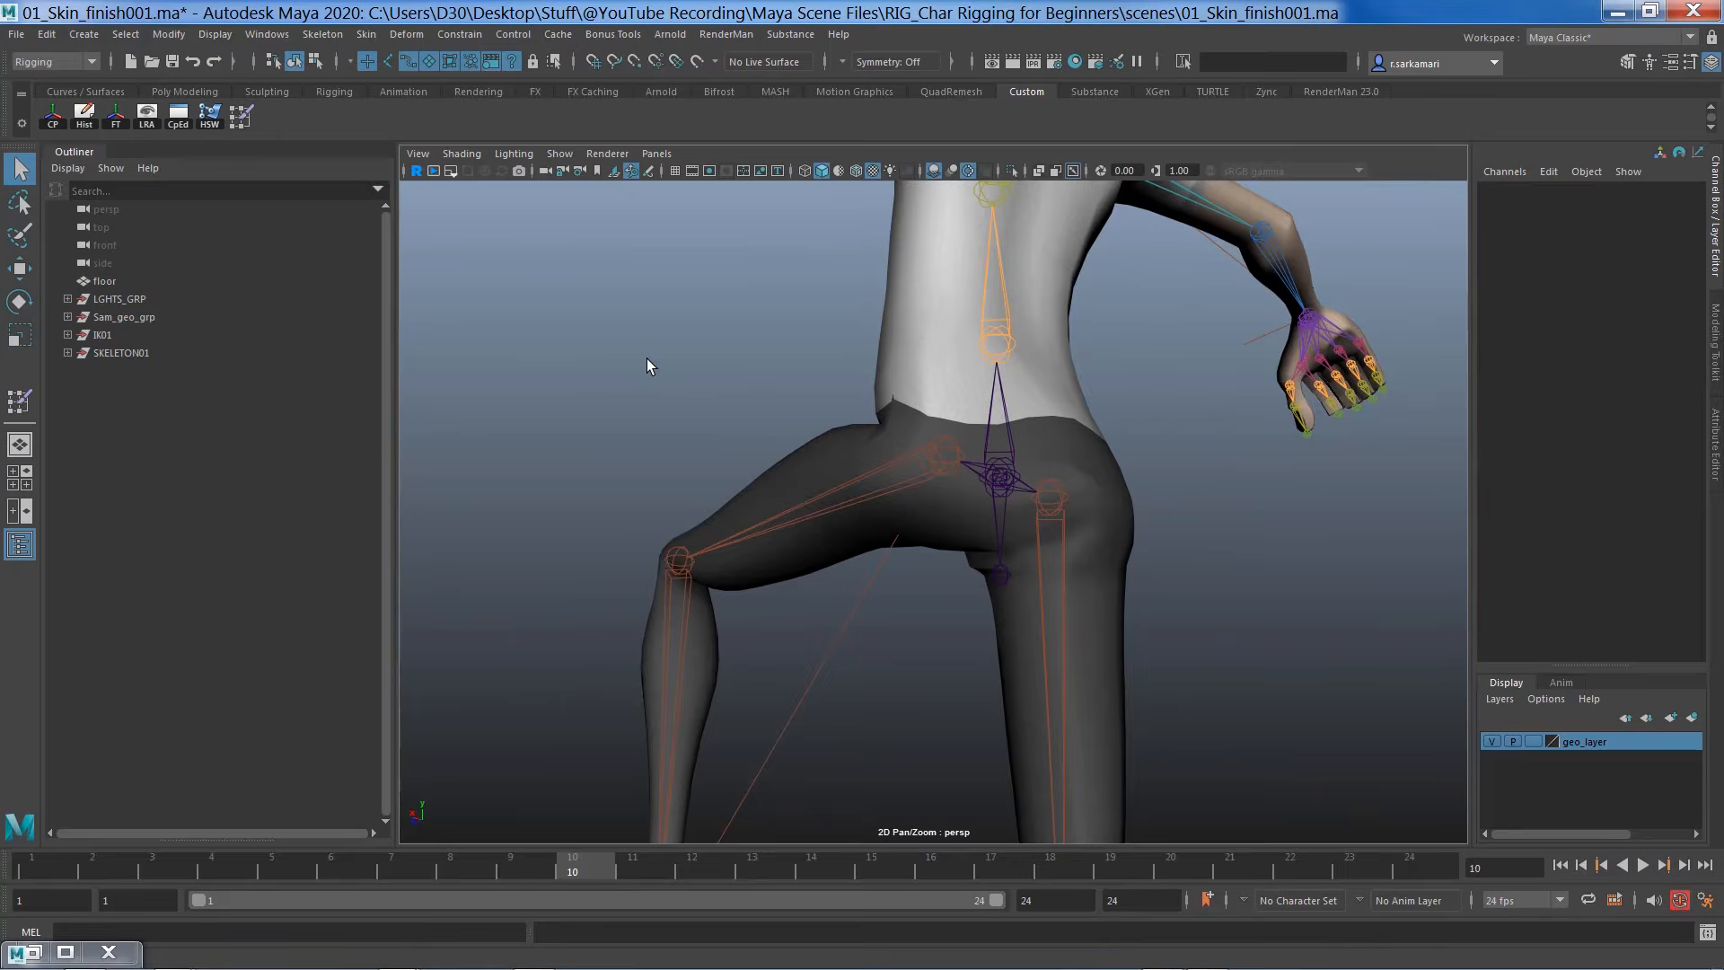
# Play back the leg-raise animation and examine how the left hip and thigh deform
pyautogui.keyDown('alt'); pyautogui.moveTo(647, 359); pyautogui.dragTo(620, 431); pyautogui.keyUp('alt')
pyautogui.click(685, 453)
pyautogui.click(639, 420)
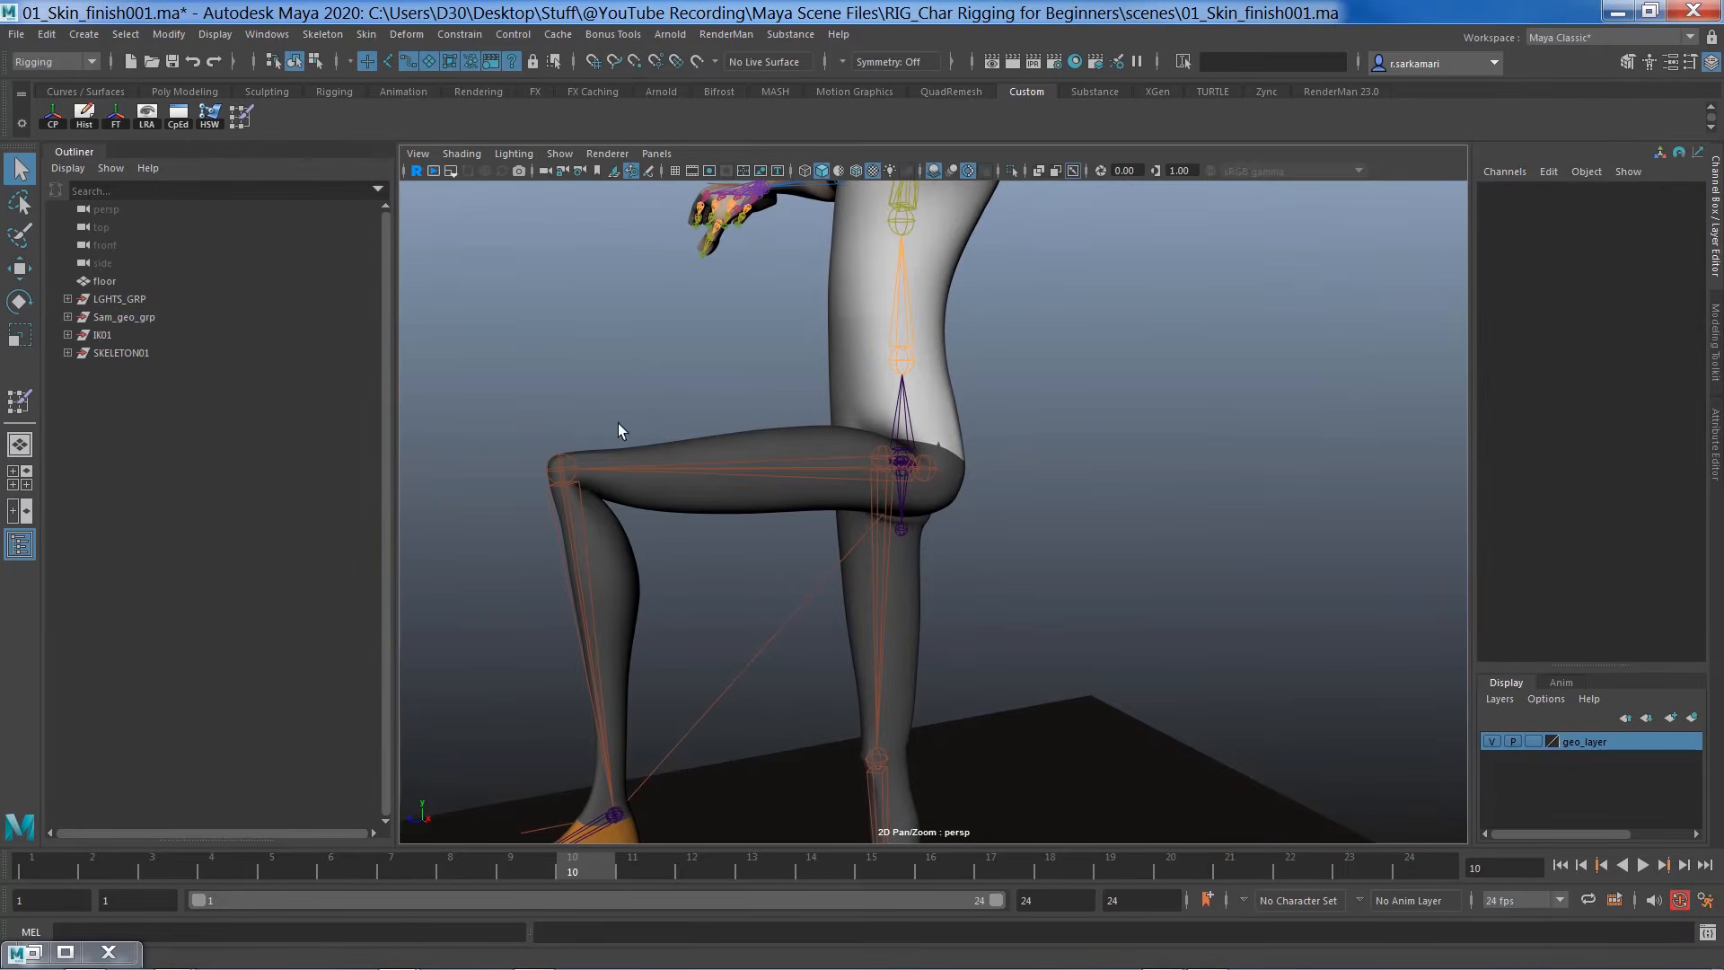
pyautogui.hotkey('alt', 'v')
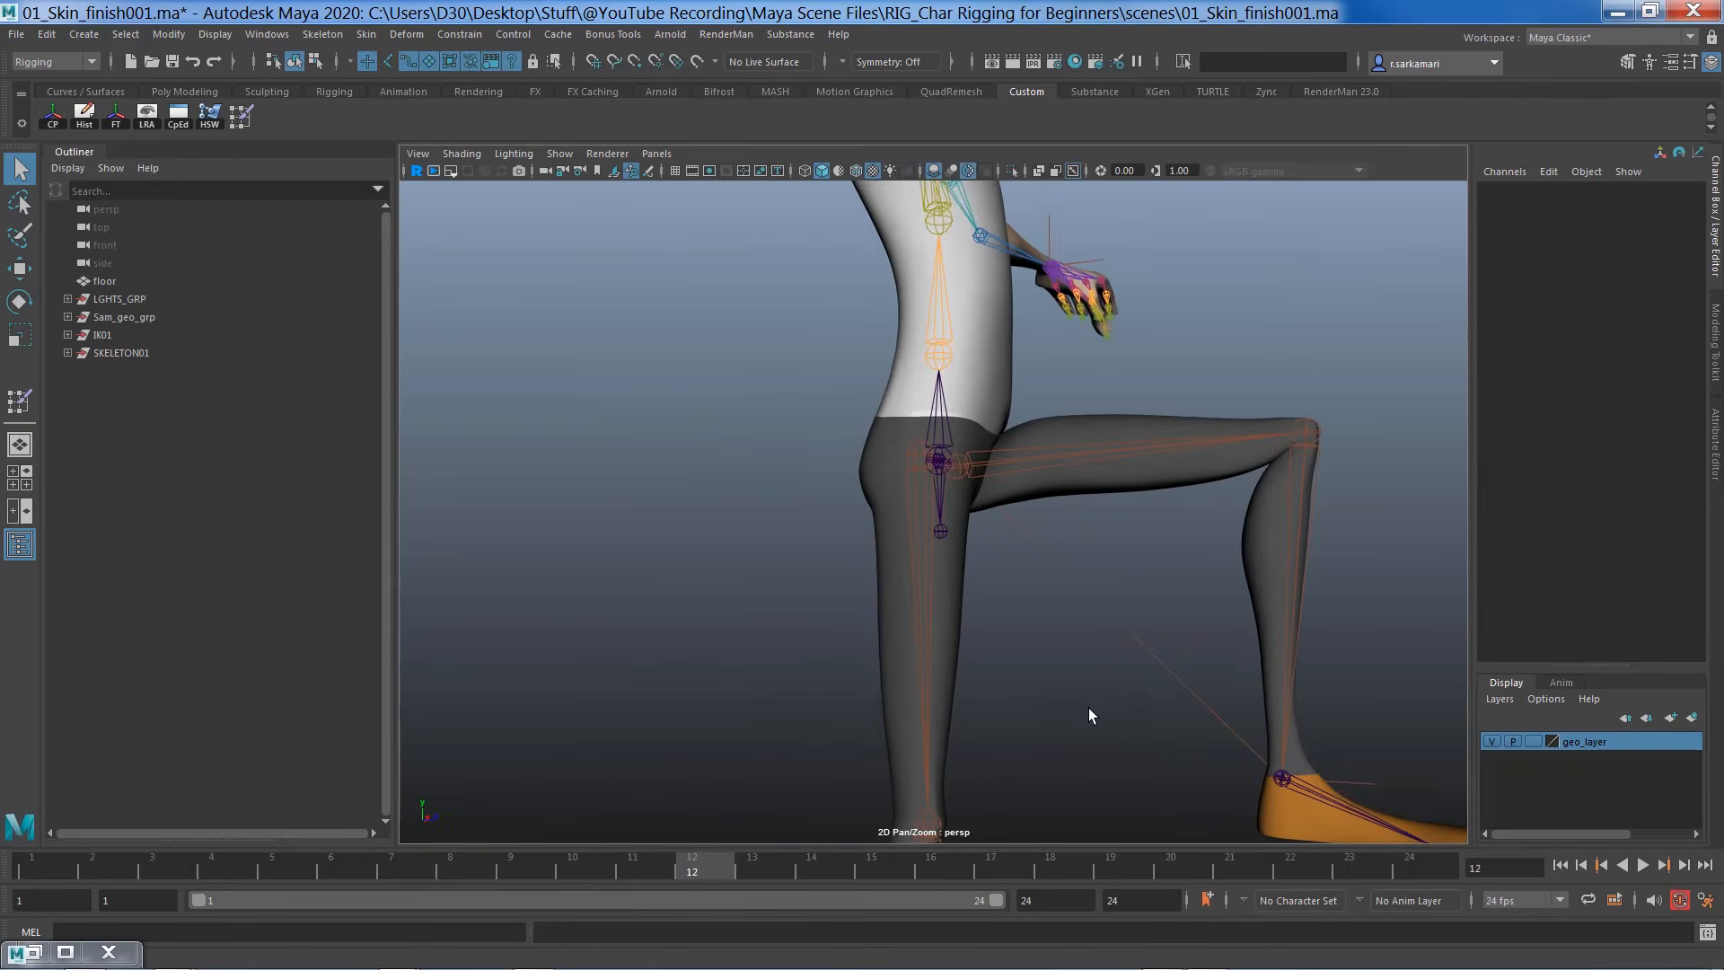
pyautogui.hotkey('alt', 'v')
# Set the jnt_l_thigh01 weight to 1 on all the vertices along the underside of the raised left thigh
pyautogui.scroll(3, 1041, 708)
pyautogui.click(1067, 490)
pyautogui.moveTo(1087, 454); pyautogui.dragTo(996, 455, button='right')
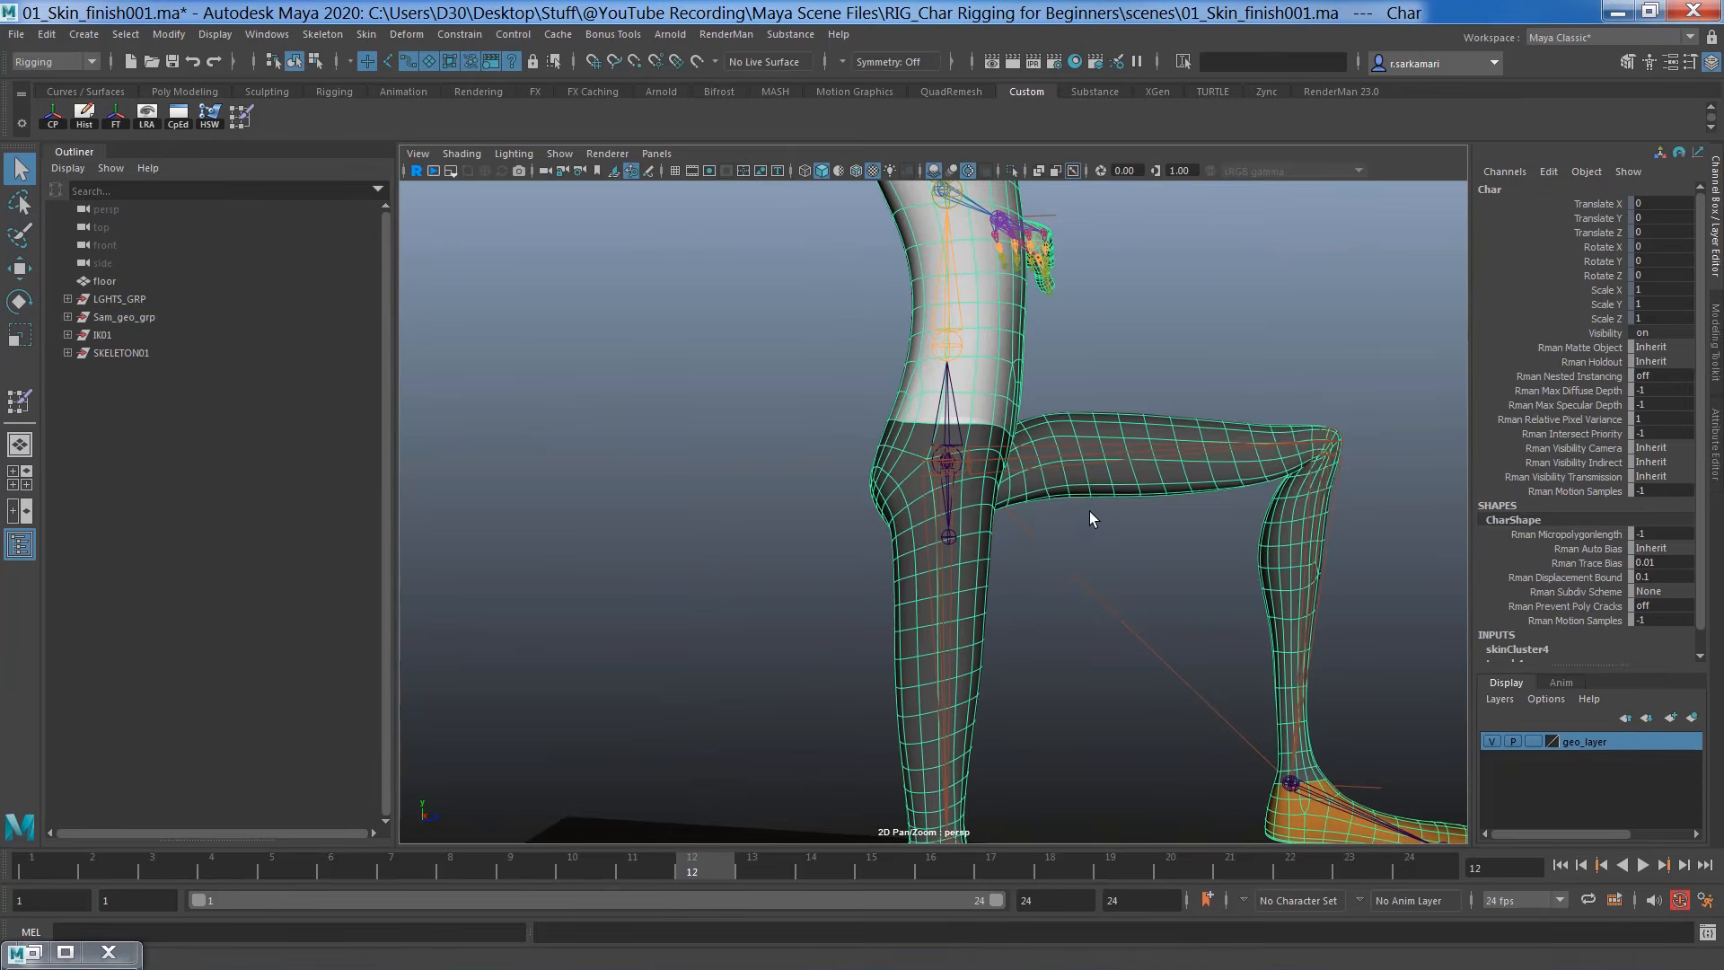
pyautogui.moveTo(1120, 528); pyautogui.dragTo(1016, 487)
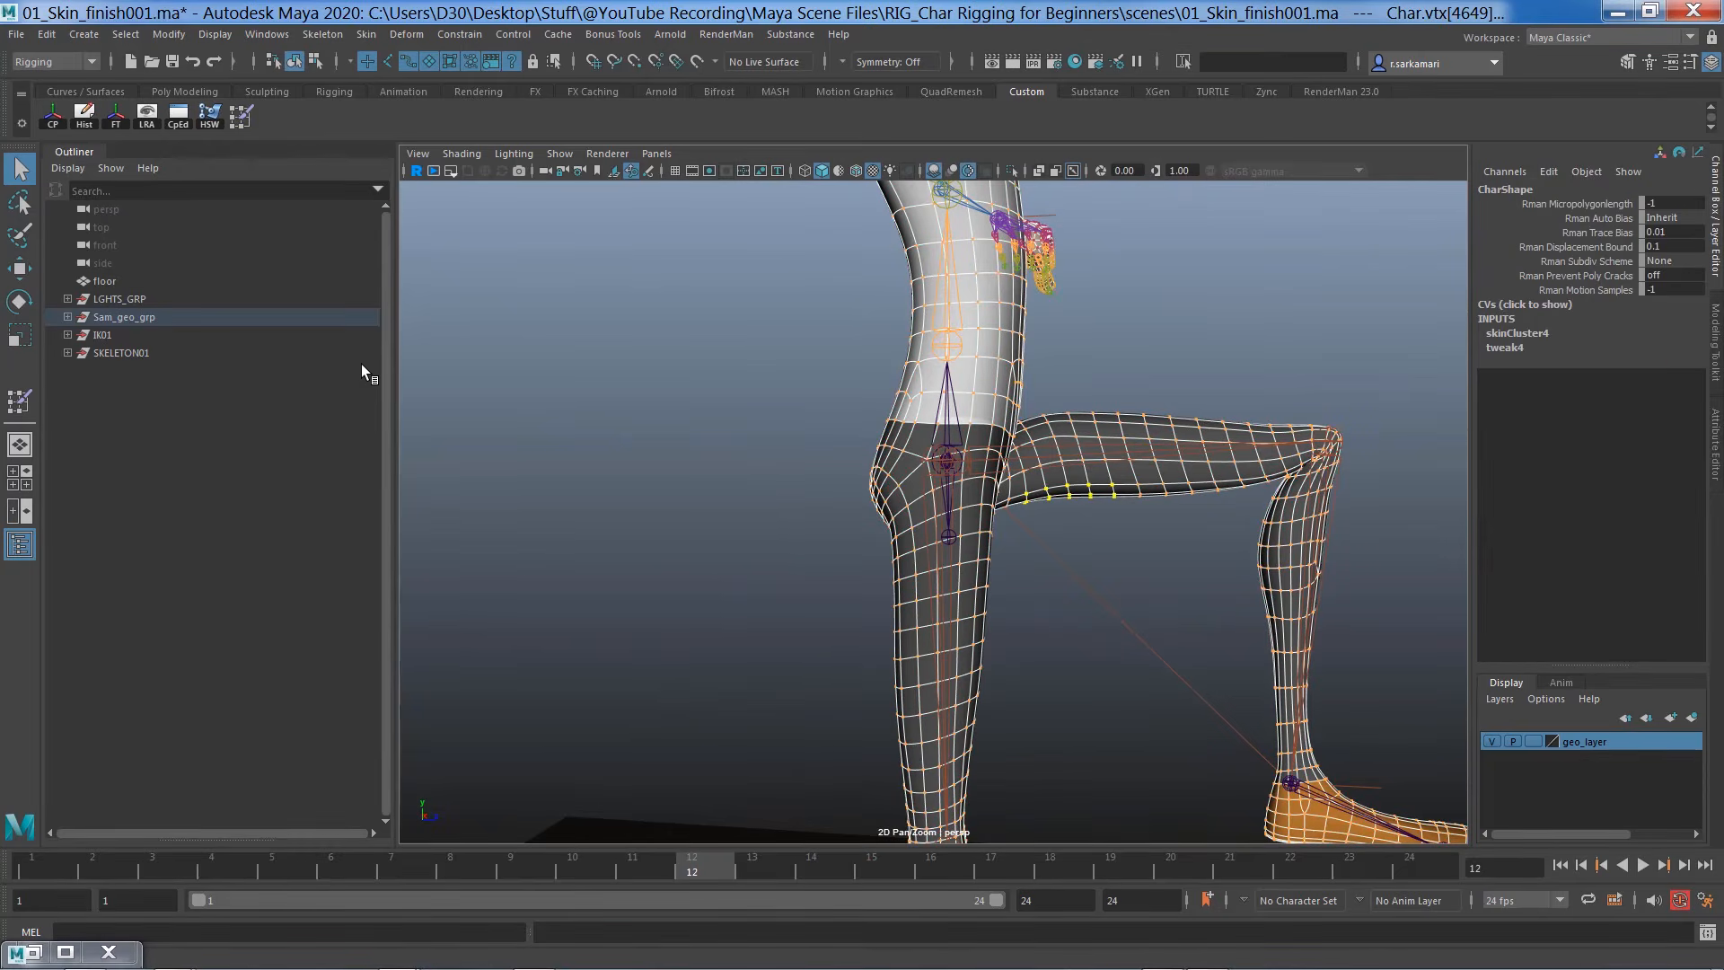
pyautogui.click(177, 115)
pyautogui.moveTo(398, 593); pyautogui.dragTo(323, 258)
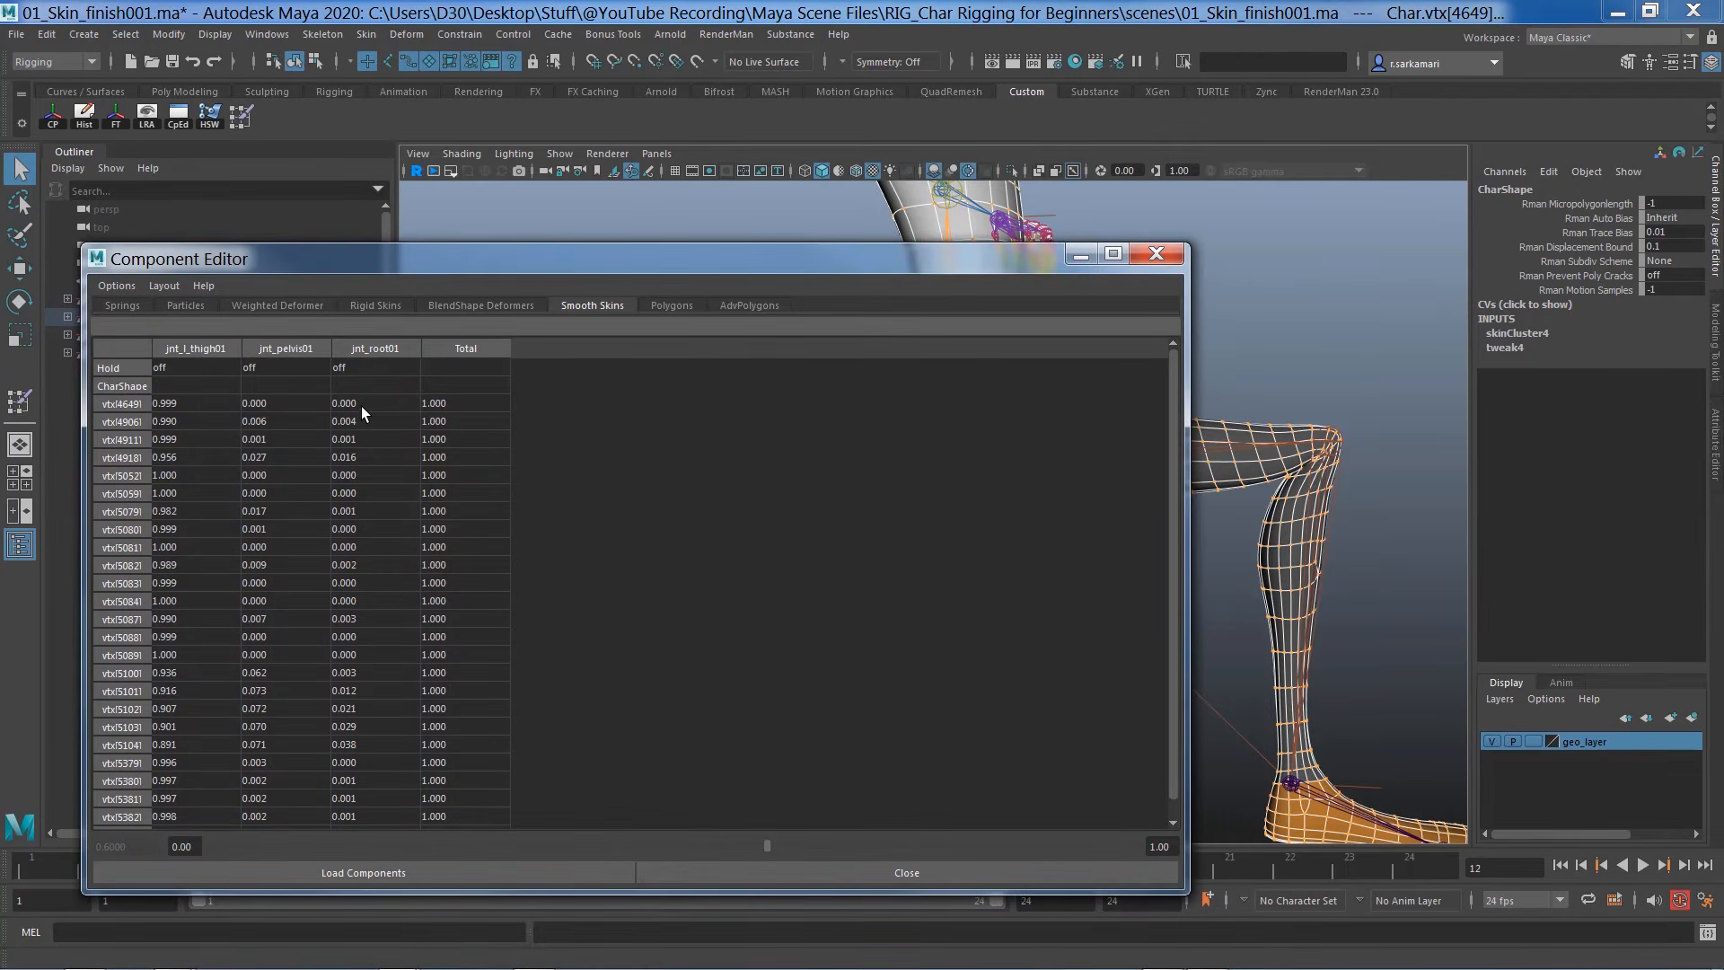
pyautogui.click(185, 406)
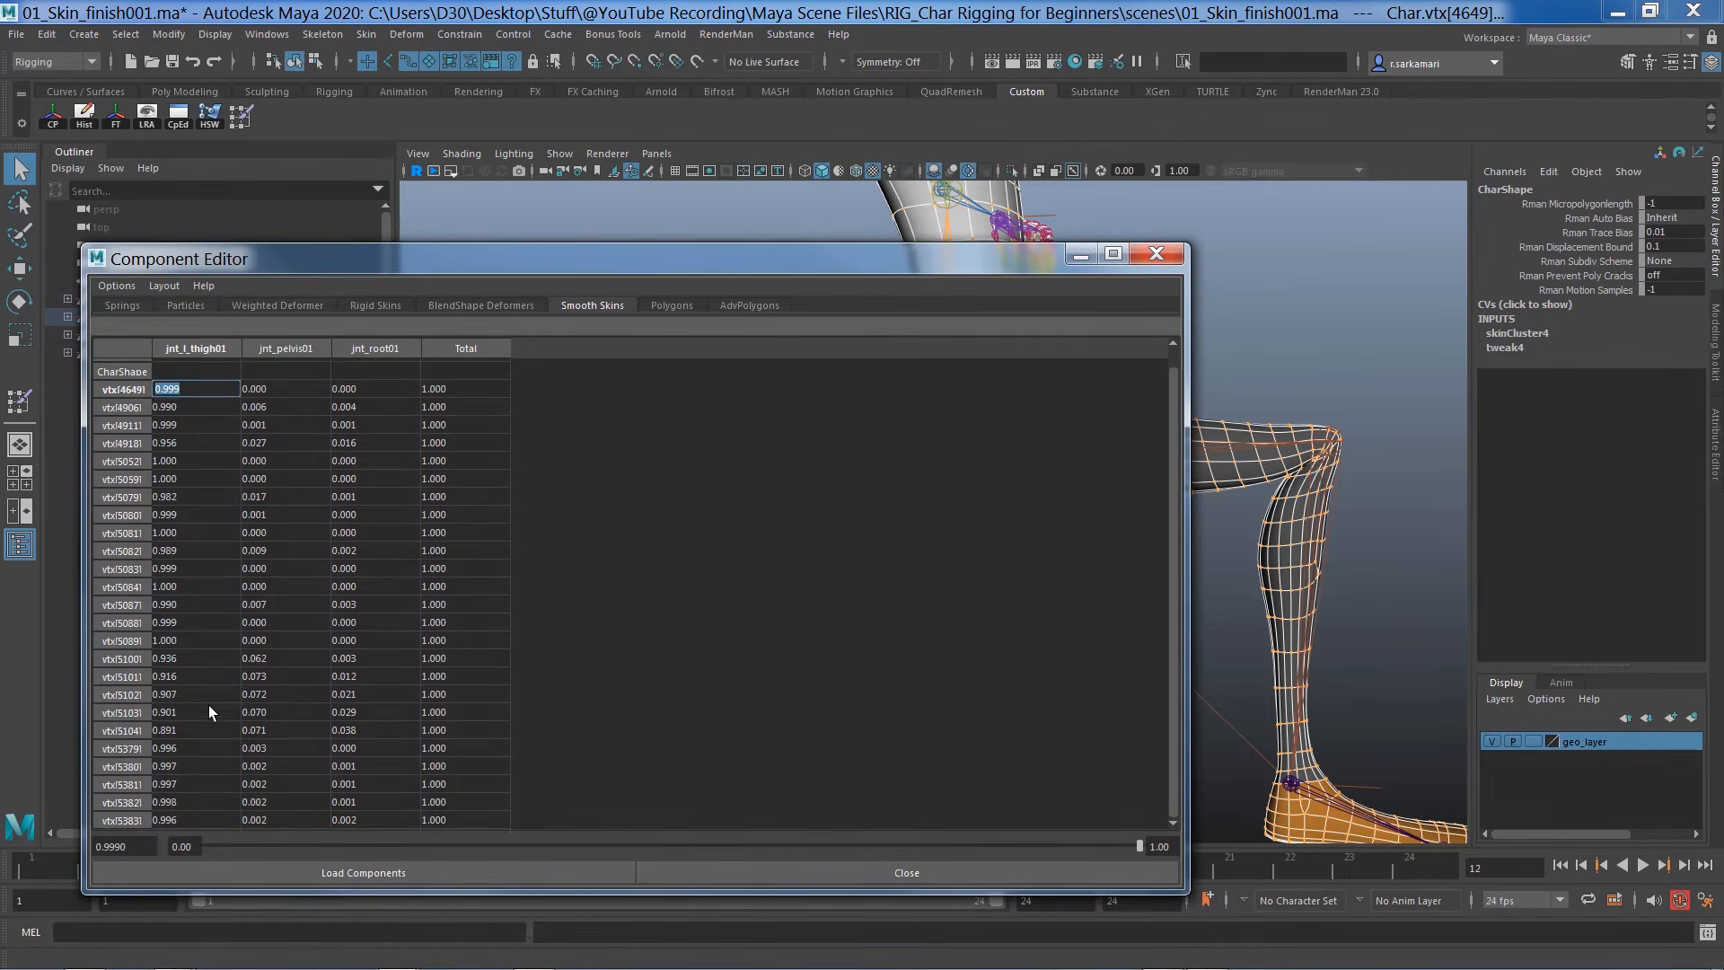
pyautogui.keyDown('shift'); pyautogui.click(179, 820); pyautogui.keyUp('shift')
pyautogui.write('1')
pyautogui.press('Return')
pyautogui.click(1156, 254)
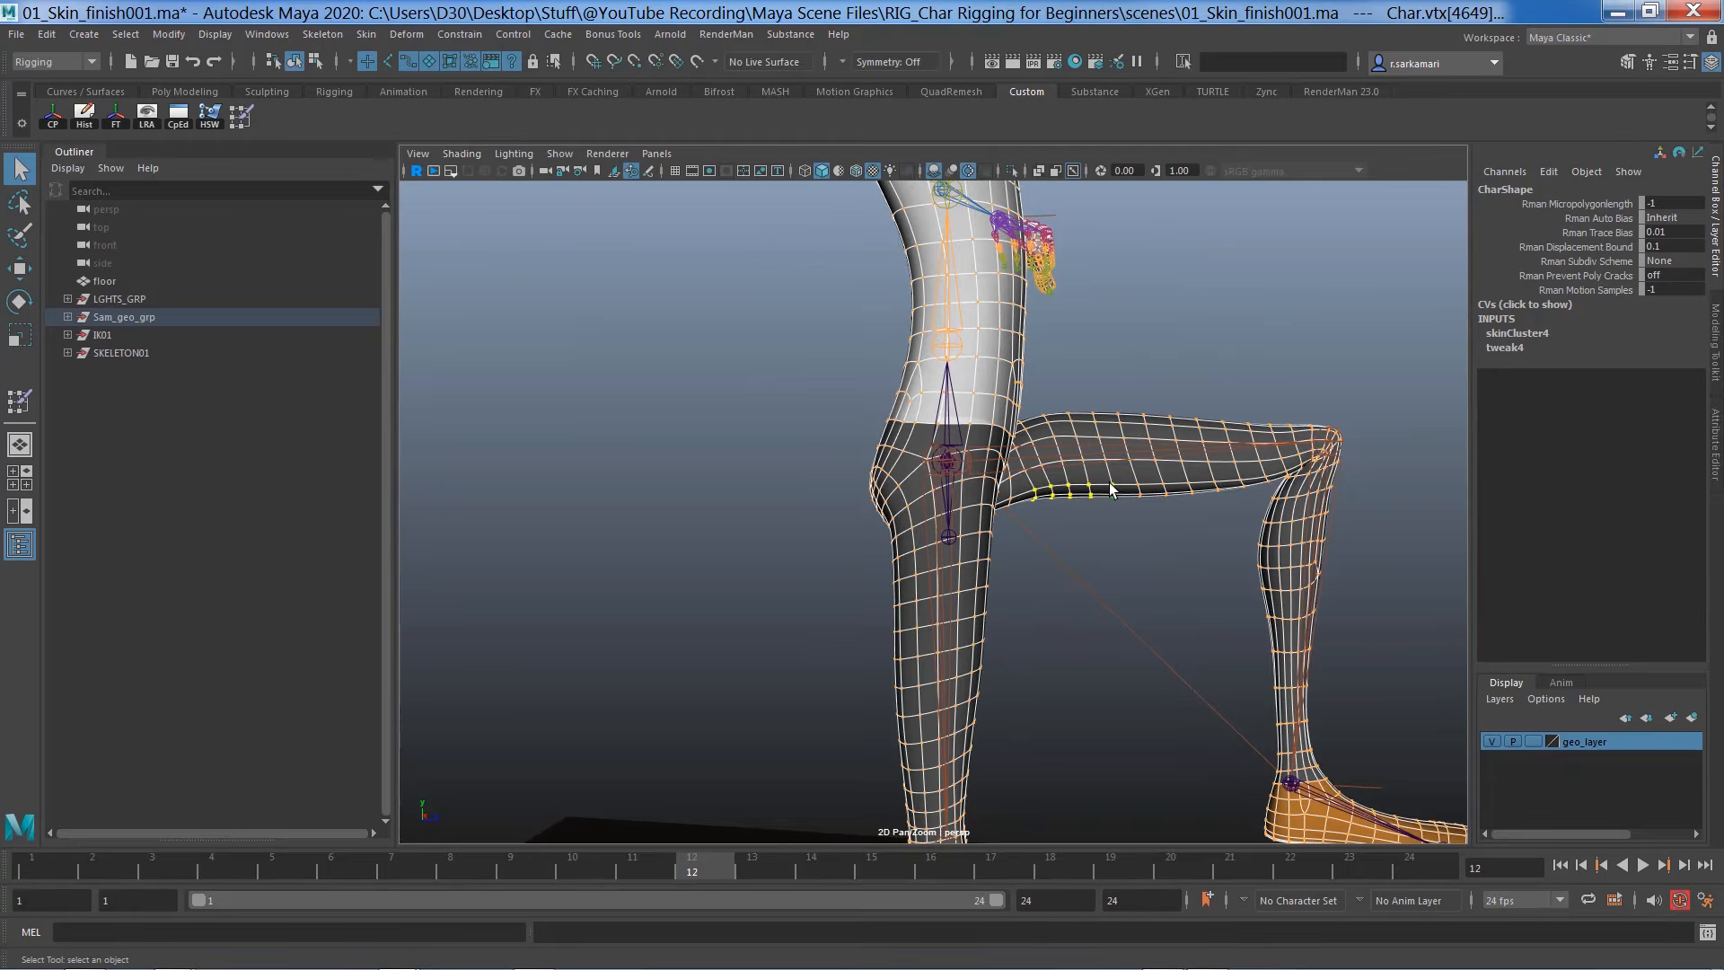
pyautogui.click(1061, 478)
pyautogui.click(1186, 549)
# Play the animation again and examine the hip and buttock deformation from the side and back
pyautogui.scroll(-5, 1189, 590)
pyautogui.keyDown('alt'); pyautogui.moveTo(1189, 601); pyautogui.dragTo(709, 628); pyautogui.keyUp('alt')
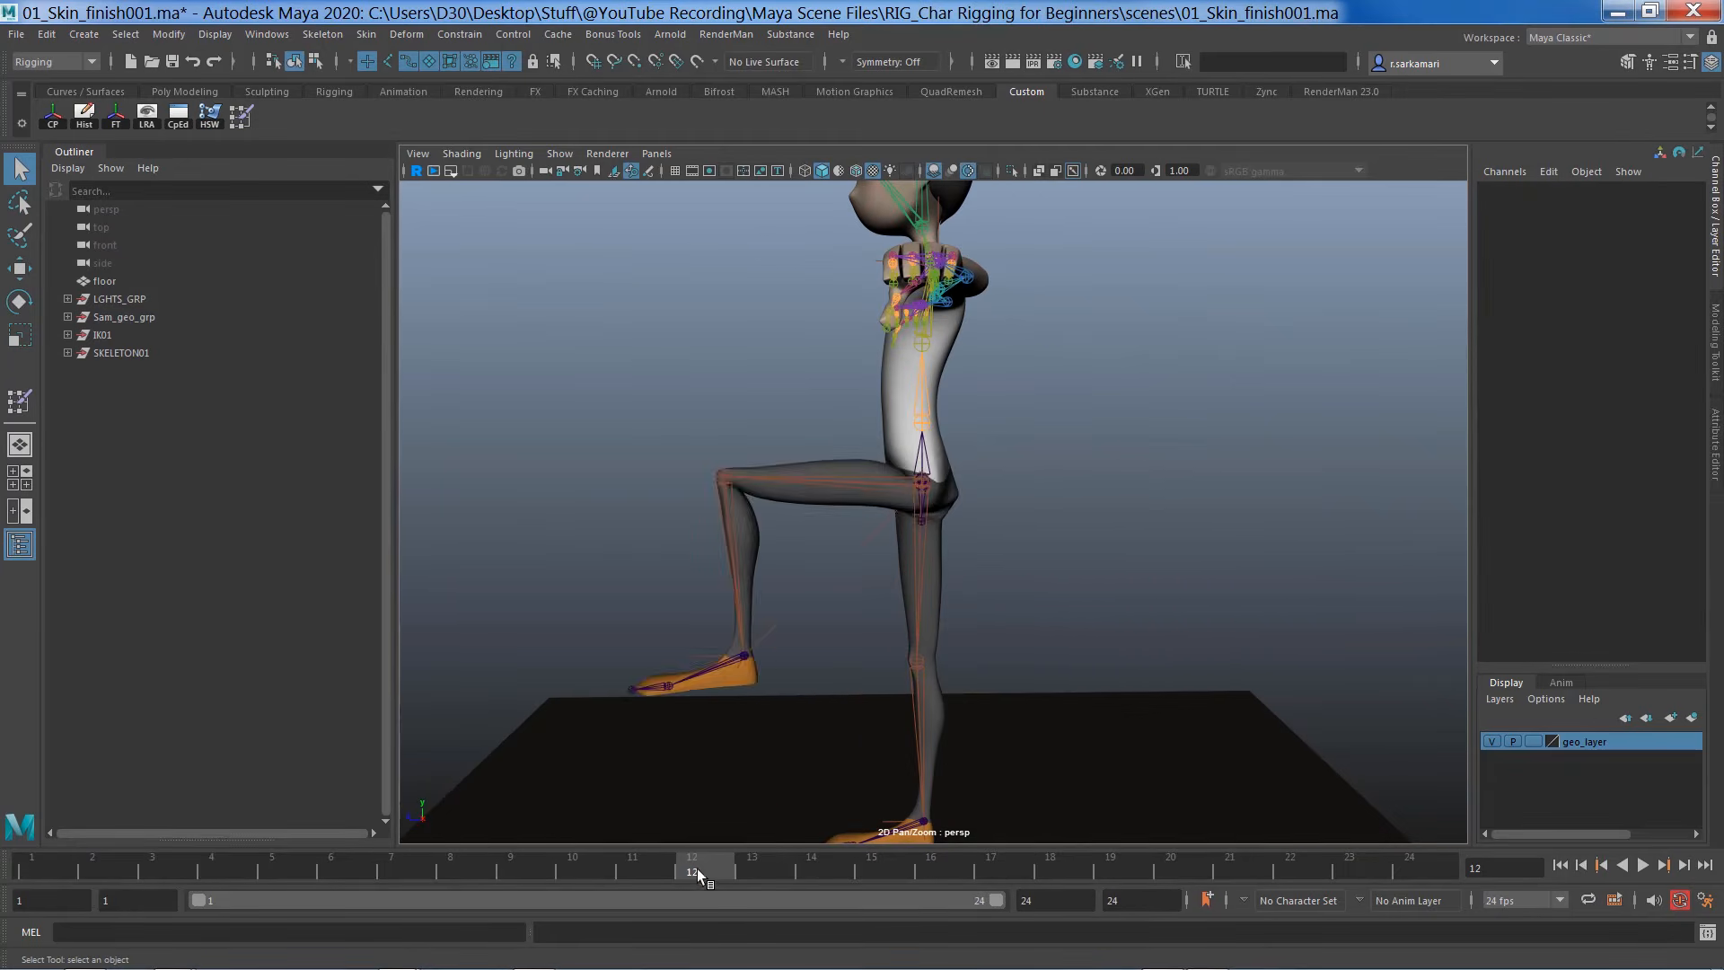
pyautogui.hotkey('alt', 'v')
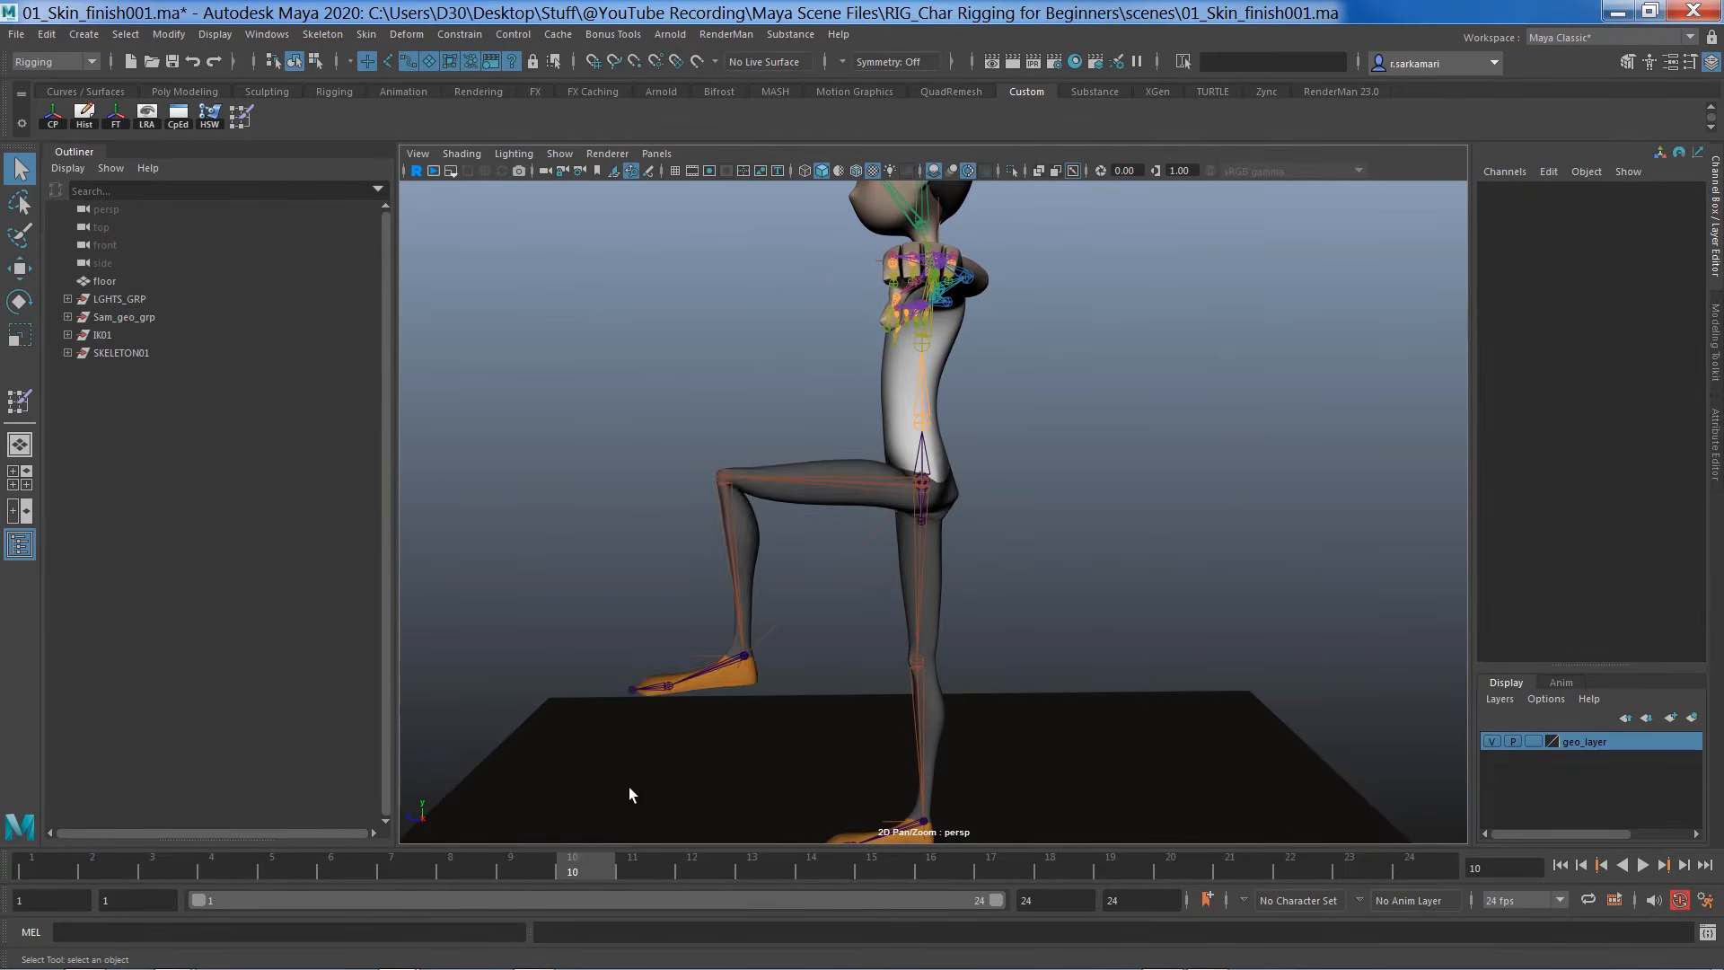
pyautogui.hotkey('alt', 'v')
pyautogui.keyDown('alt'); pyautogui.moveTo(628, 797); pyautogui.dragTo(877, 596); pyautogui.keyUp('alt')
pyautogui.scroll(5, 1010, 514)
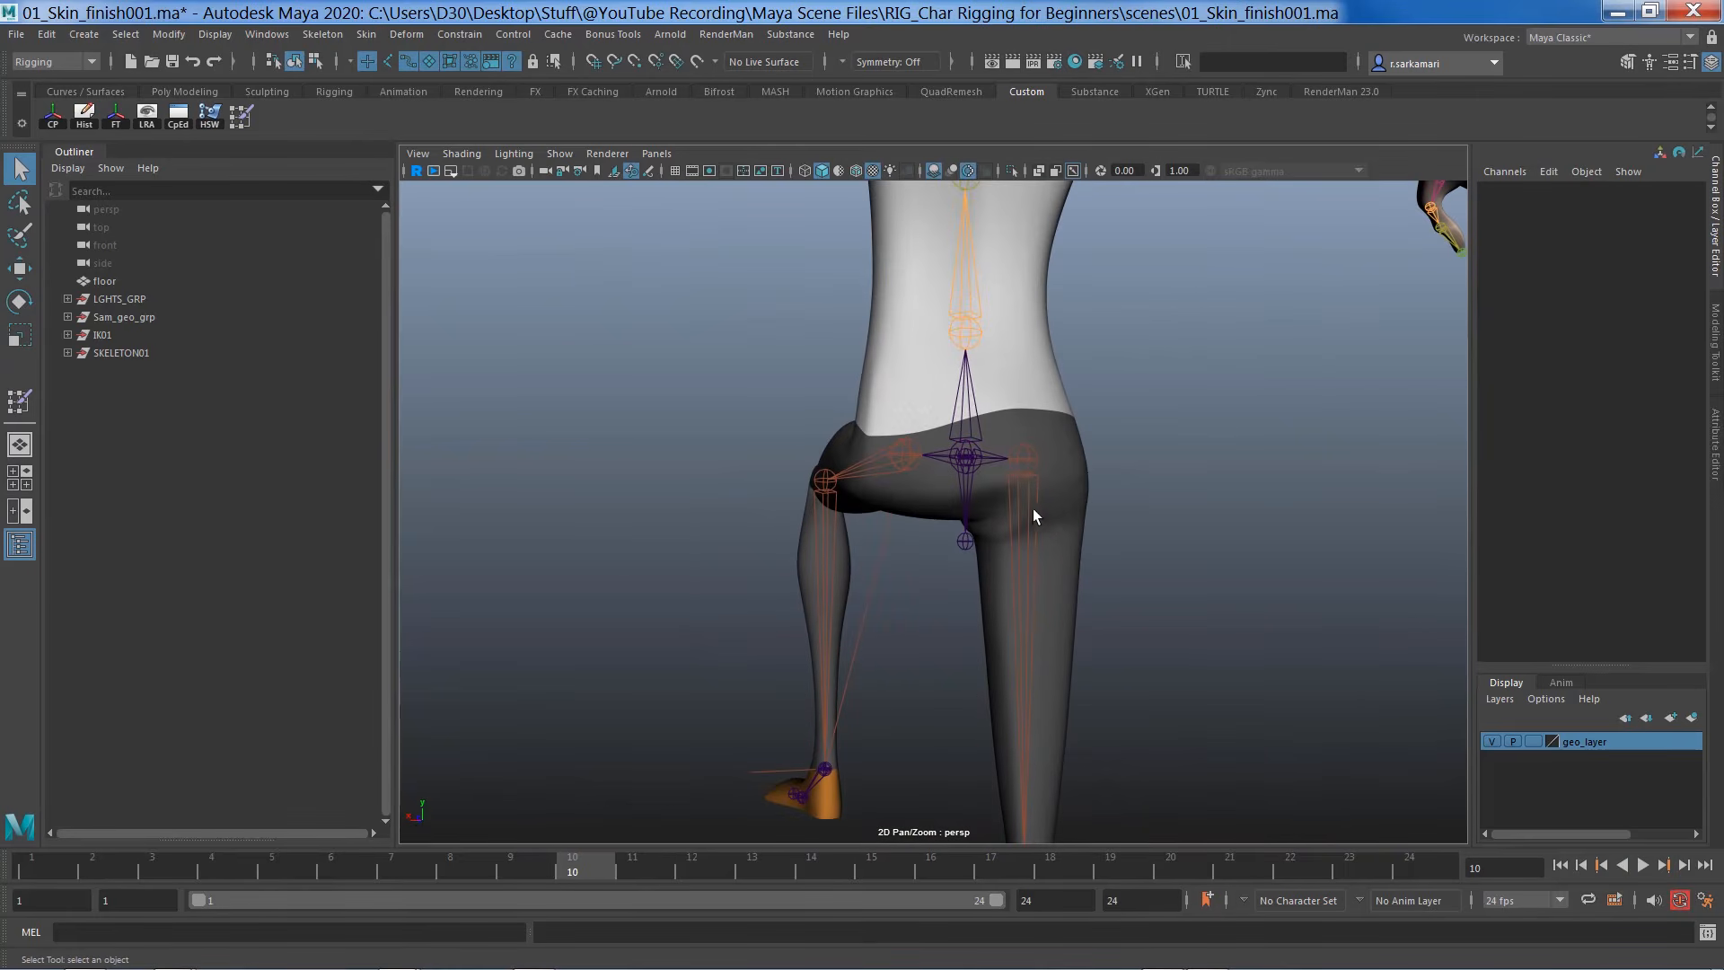
pyautogui.scroll(-5, 1059, 596)
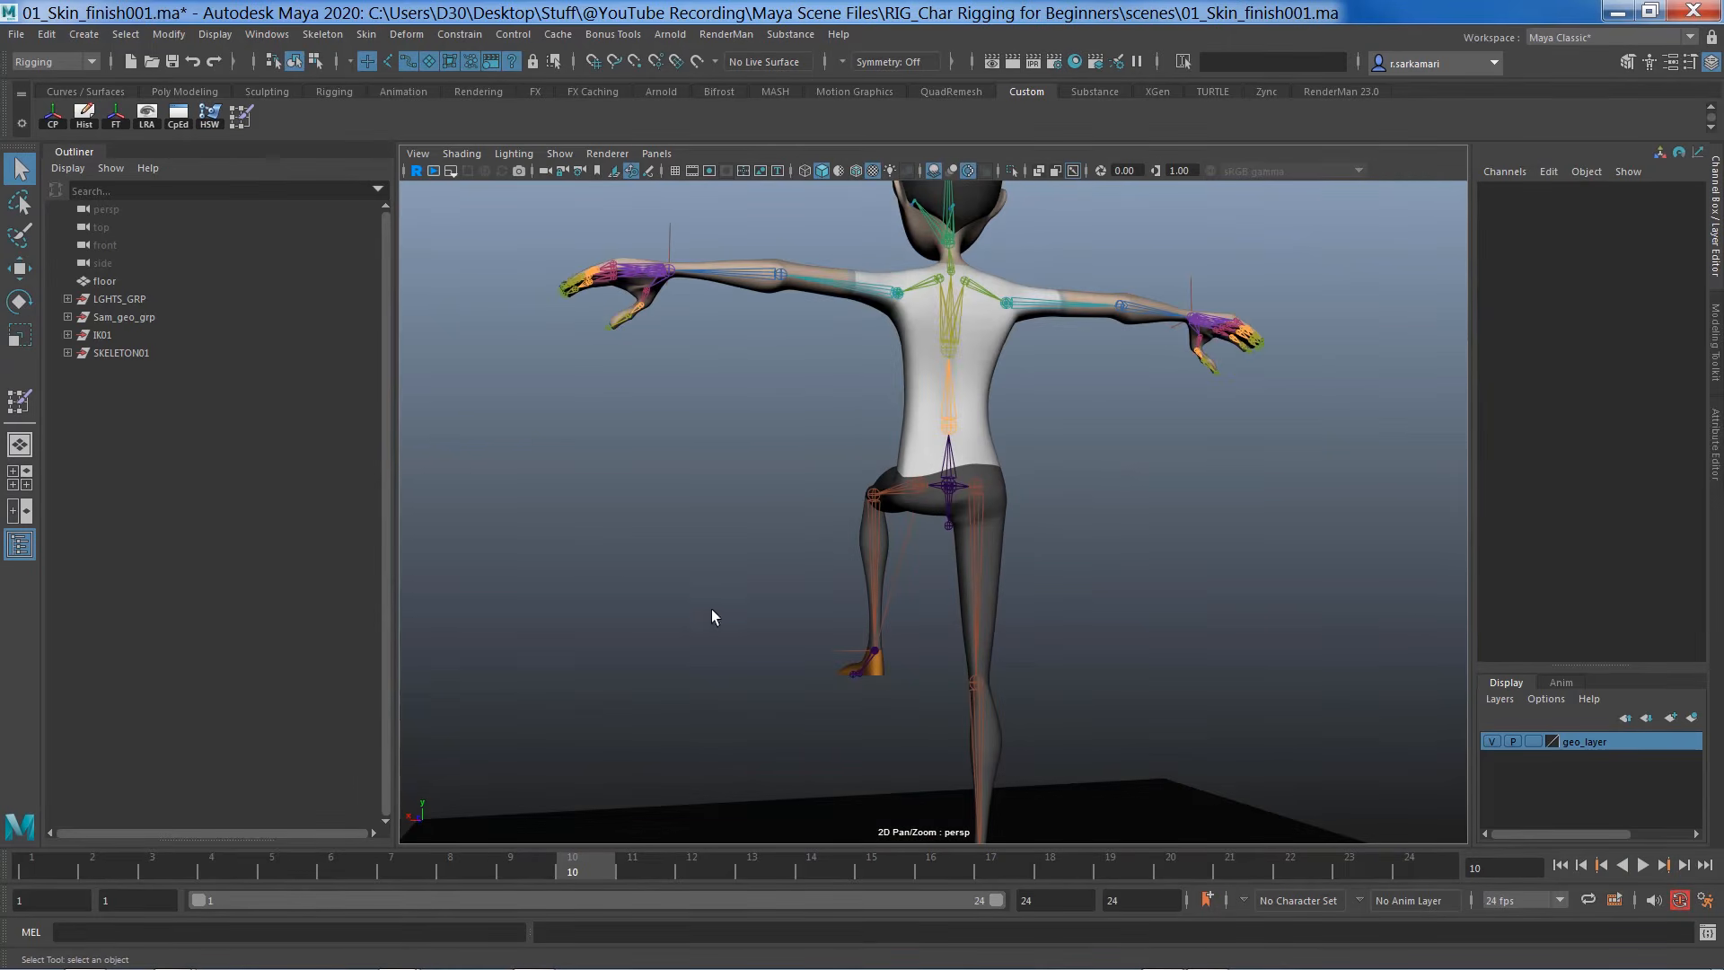
# Return to frame 1 and break the connections on Translate X, Y and Z of the left leg's IK handle, rpIK_l_leg01
pyautogui.moveTo(568, 865); pyautogui.dragTo(41, 864)
pyautogui.keyDown('alt'); pyautogui.moveTo(646, 724); pyautogui.dragTo(820, 736); pyautogui.keyUp('alt')
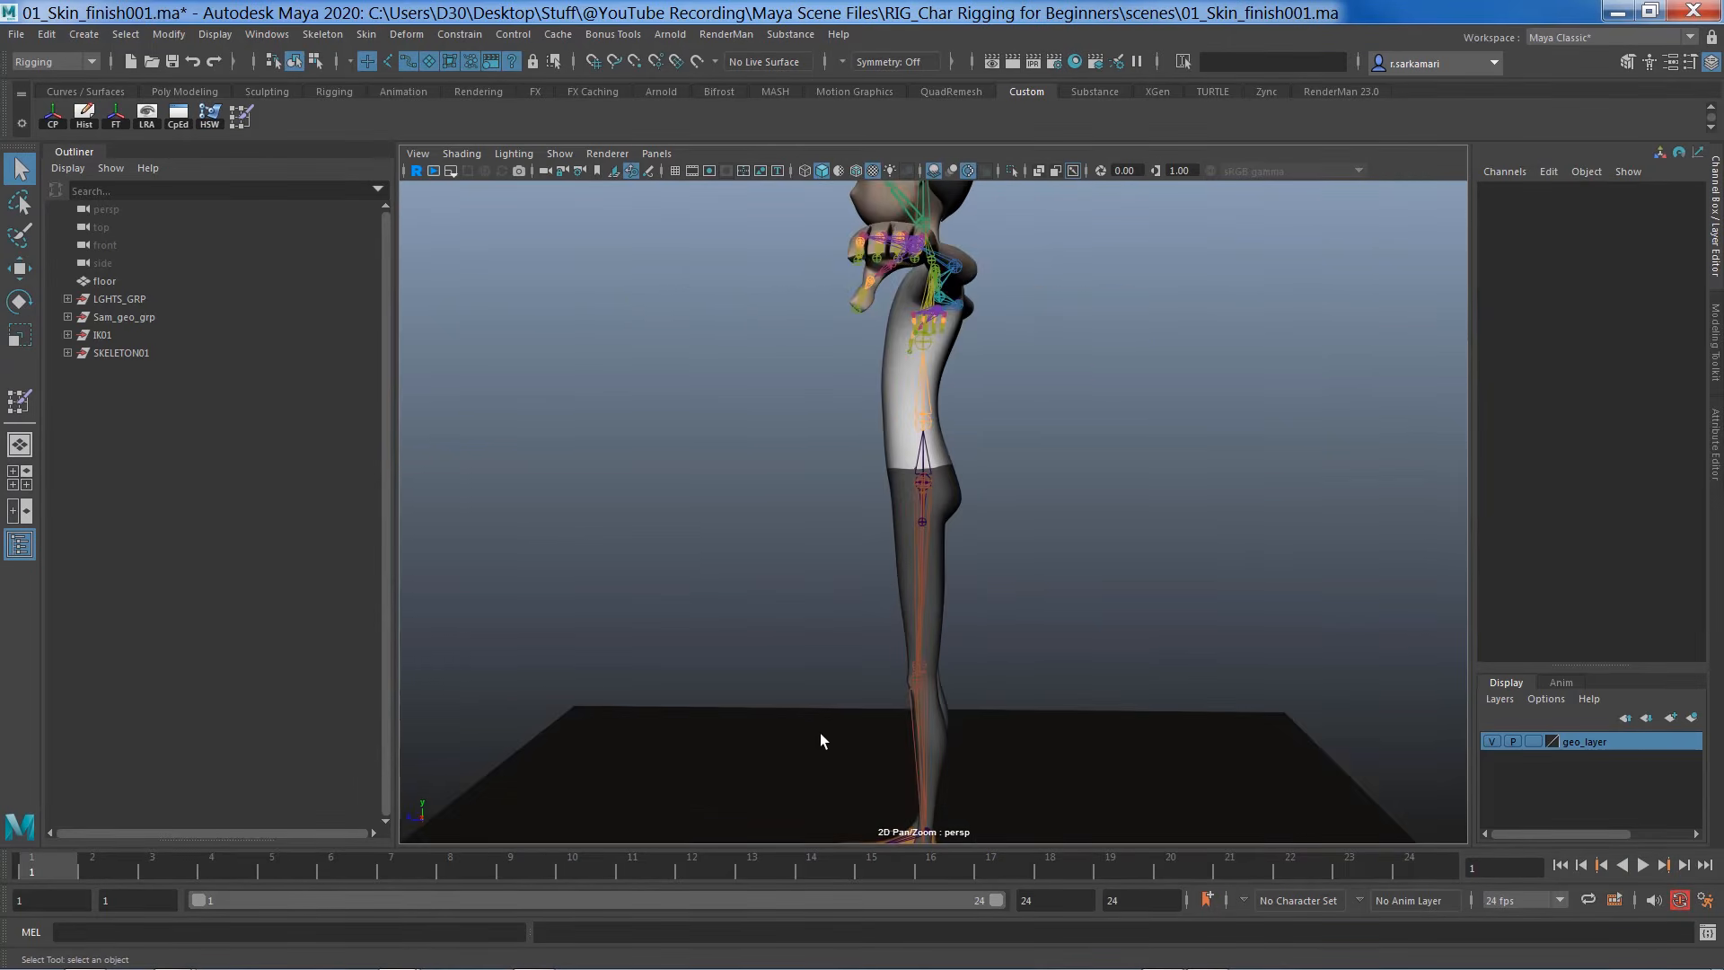
pyautogui.keyDown('alt'); pyautogui.moveTo(820, 737); pyautogui.dragTo(882, 608, button='middle'); pyautogui.keyUp('alt')
pyautogui.keyDown('alt'); pyautogui.moveTo(879, 608); pyautogui.dragTo(909, 605); pyautogui.keyUp('alt')
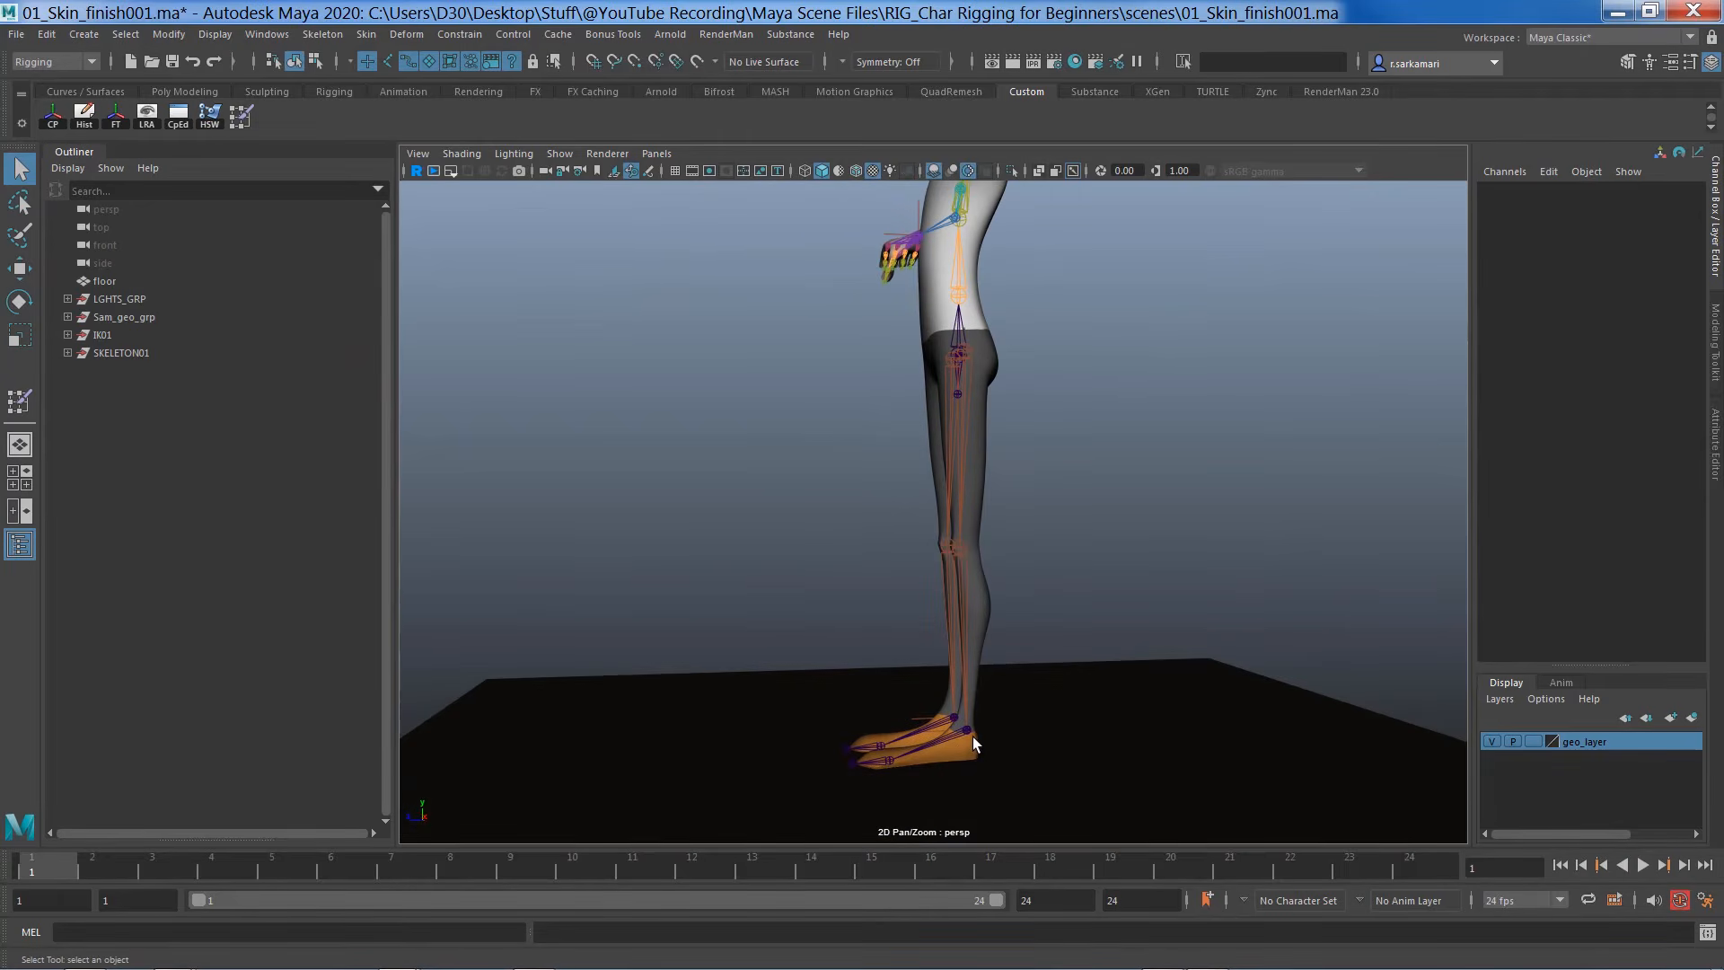
pyautogui.click(975, 743)
pyautogui.keyDown('alt'); pyautogui.moveTo(974, 743); pyautogui.dragTo(1126, 745); pyautogui.keyUp('alt')
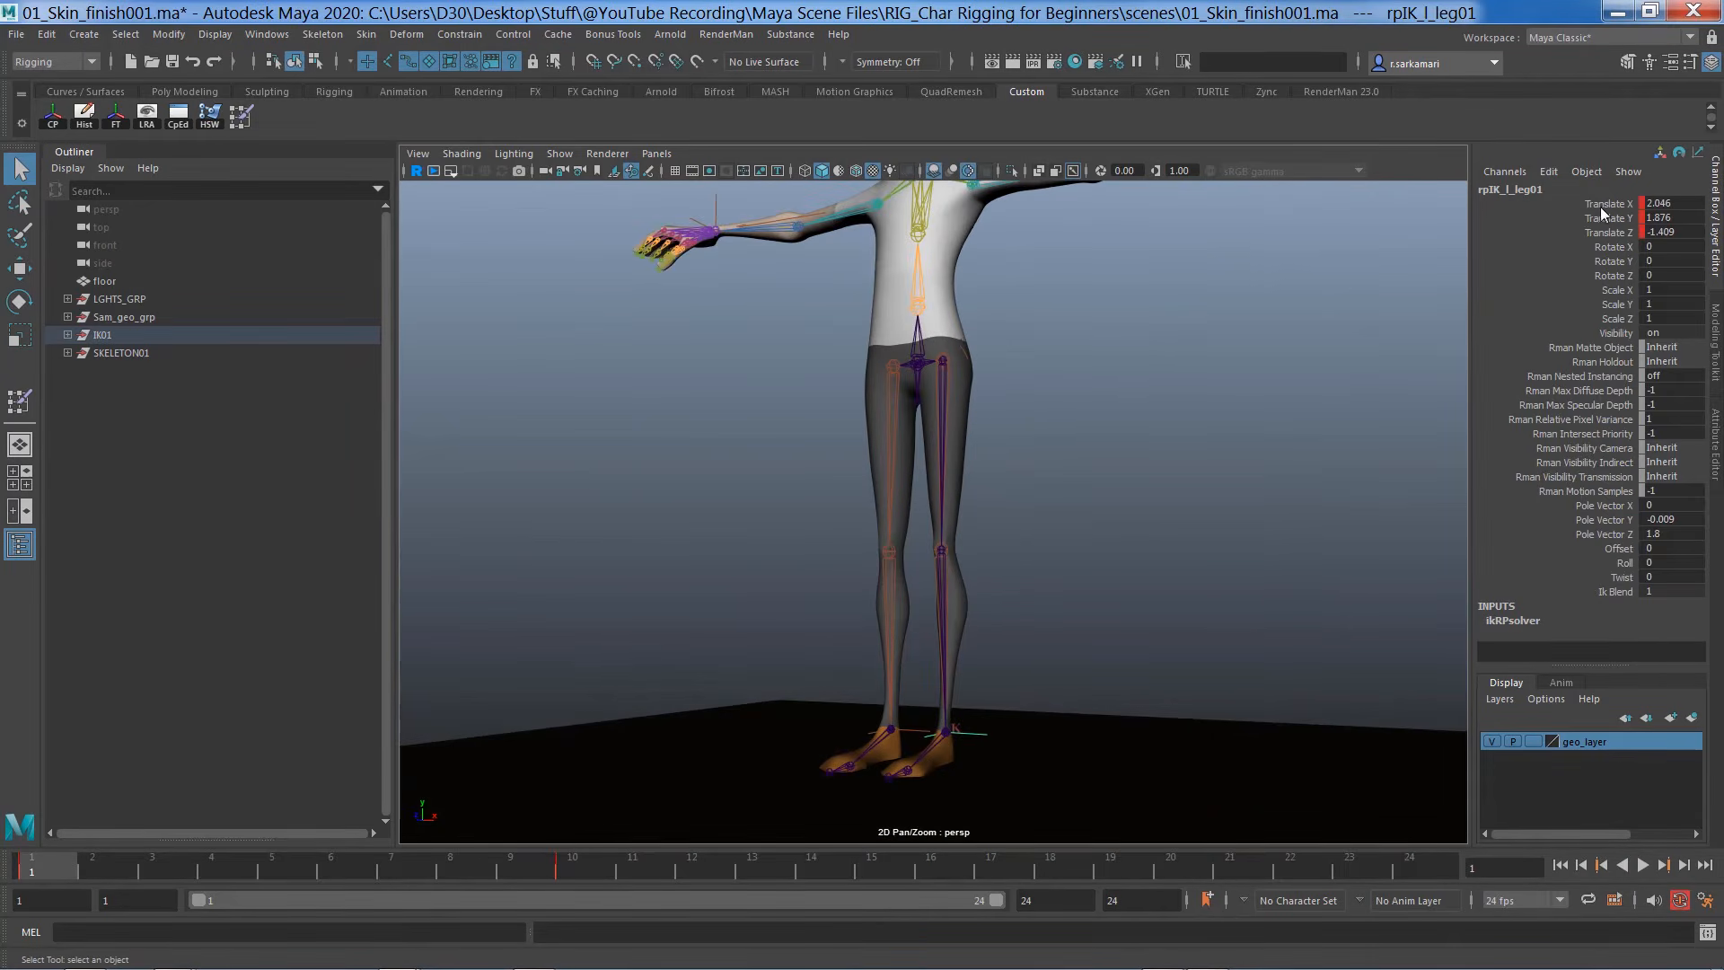
pyautogui.moveTo(1601, 210); pyautogui.dragTo(1601, 236)
pyautogui.rightClick(1594, 234)
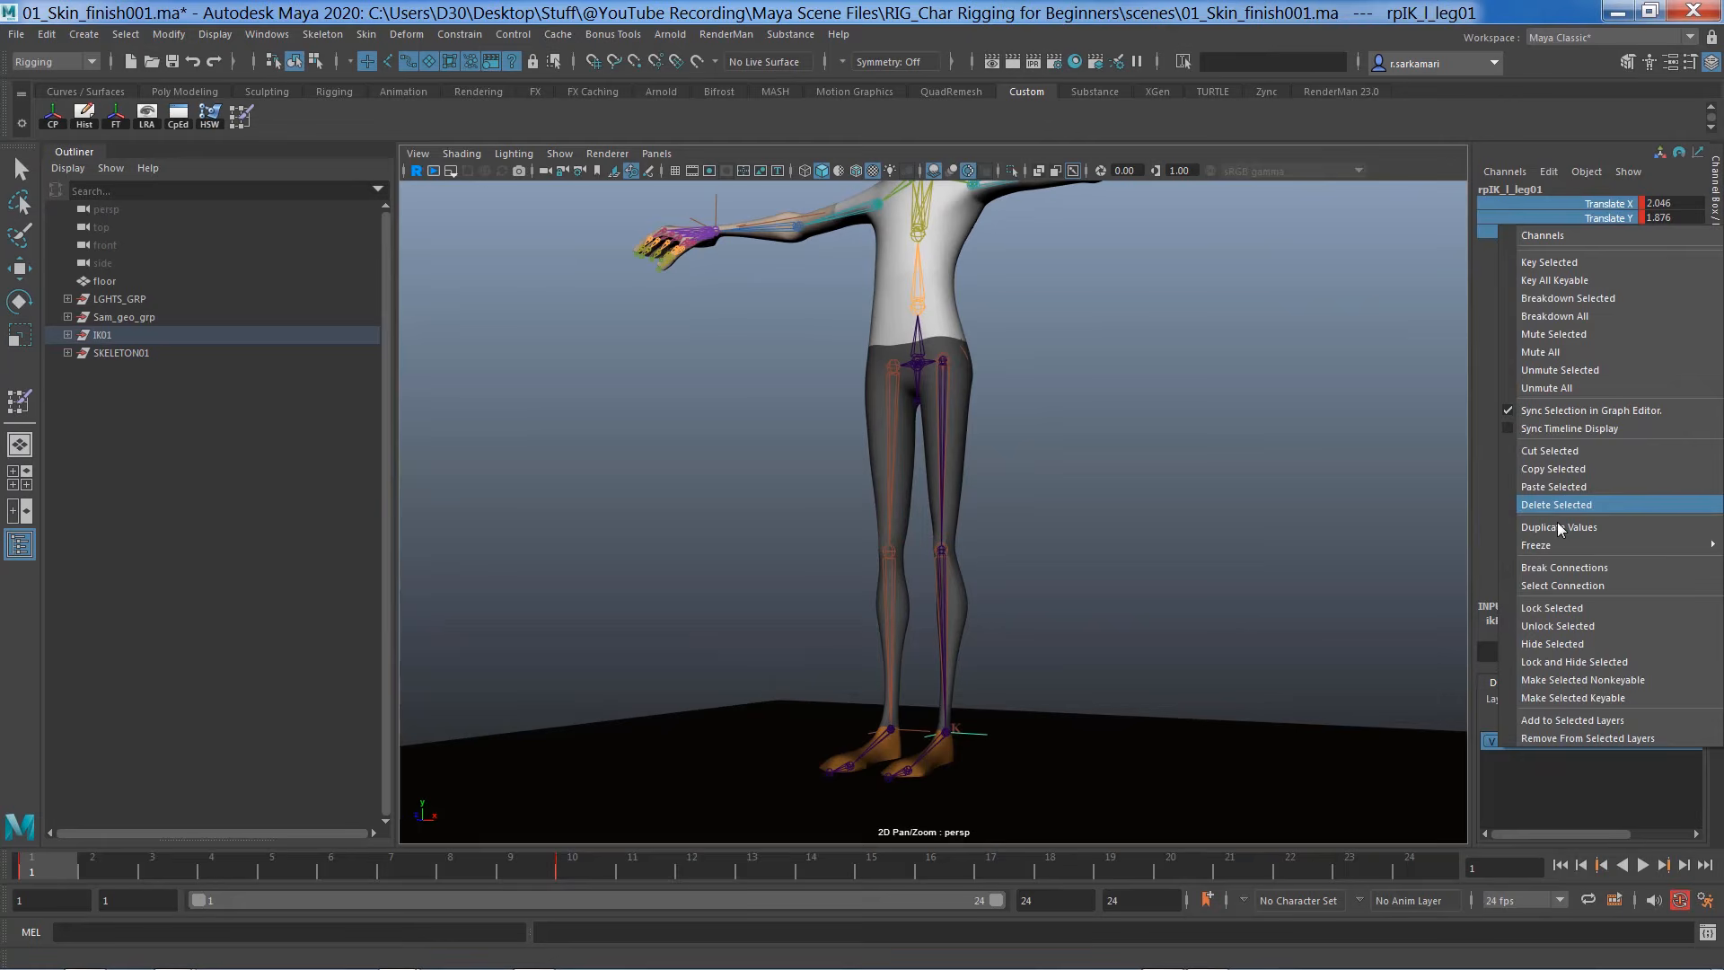
pyautogui.click(1560, 570)
pyautogui.click(1030, 629)
# Select the two edge loops around the character's lower abdomen on the back and convert them to a vertex selection
pyautogui.keyDown('alt'); pyautogui.moveTo(1018, 485); pyautogui.dragTo(1026, 679, button='middle'); pyautogui.keyUp('alt')
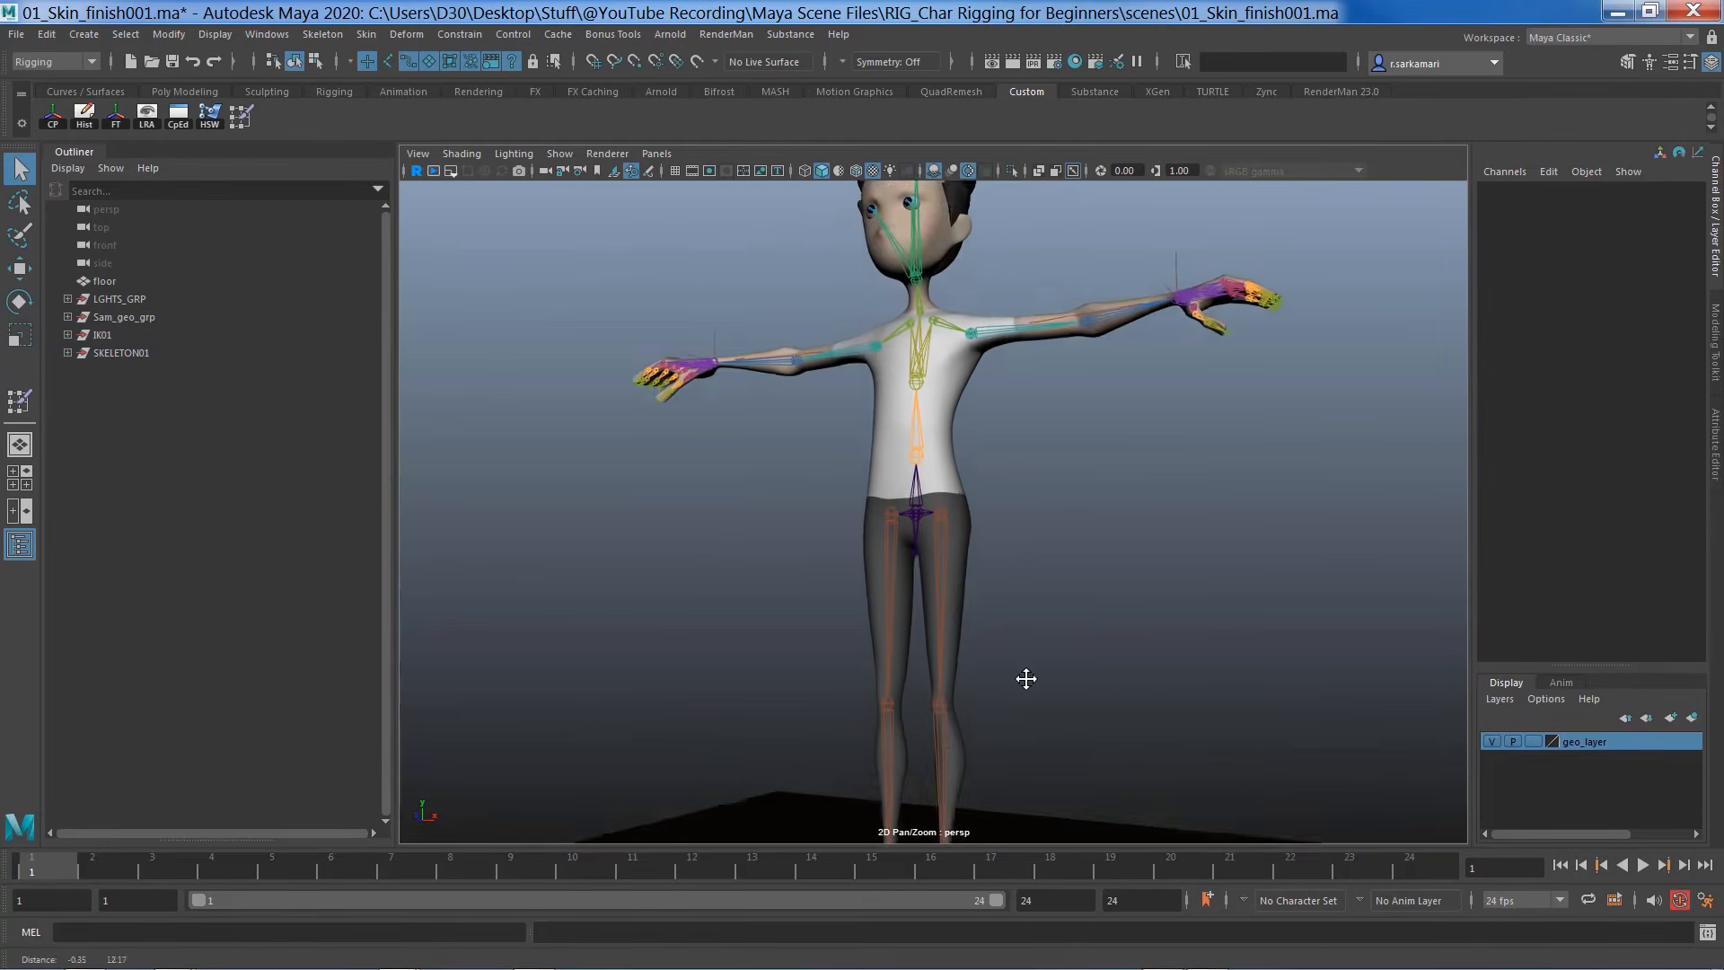
pyautogui.keyDown('alt'); pyautogui.moveTo(1026, 674); pyautogui.dragTo(1064, 603); pyautogui.keyUp('alt')
pyautogui.keyDown('alt'); pyautogui.moveTo(1146, 601); pyautogui.dragTo(1158, 687, button='right'); pyautogui.keyUp('alt')
pyautogui.keyDown('alt'); pyautogui.moveTo(1158, 686); pyautogui.dragTo(1305, 764, button='middle'); pyautogui.keyUp('alt')
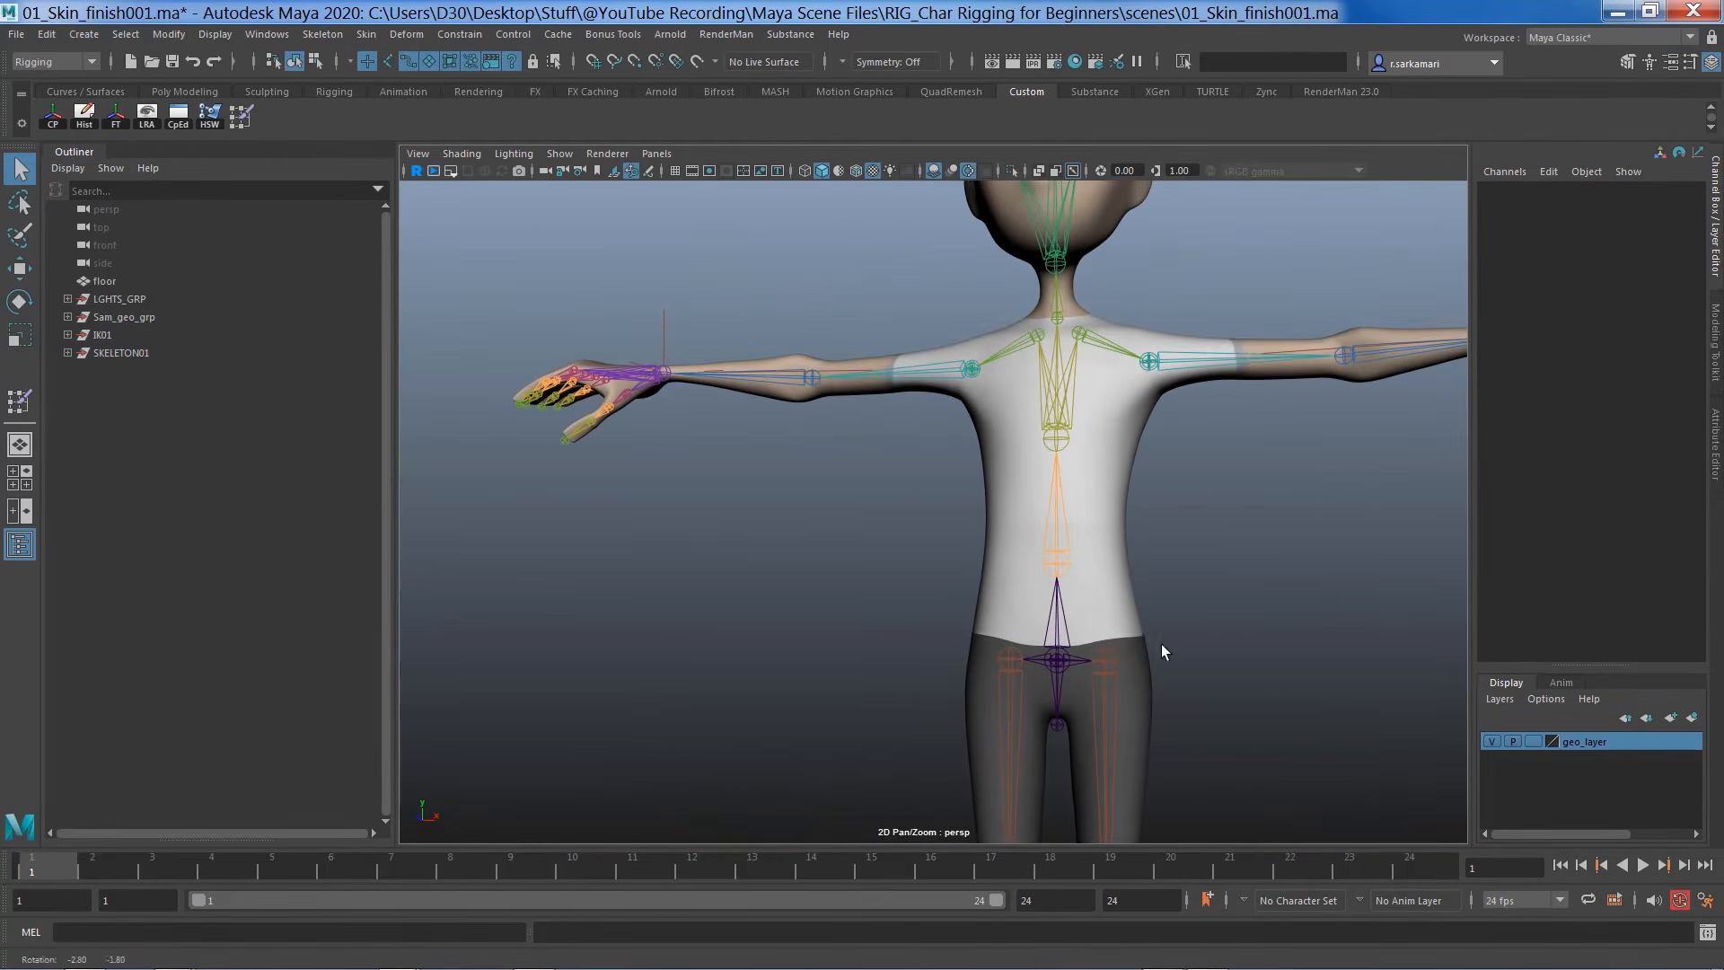
pyautogui.click(1084, 620)
pyautogui.keyDown('alt'); pyautogui.moveTo(1204, 640); pyautogui.dragTo(1435, 663, button='right'); pyautogui.keyUp('alt')
pyautogui.keyDown('alt'); pyautogui.moveTo(1254, 628); pyautogui.dragTo(1226, 597, button='middle'); pyautogui.keyUp('alt')
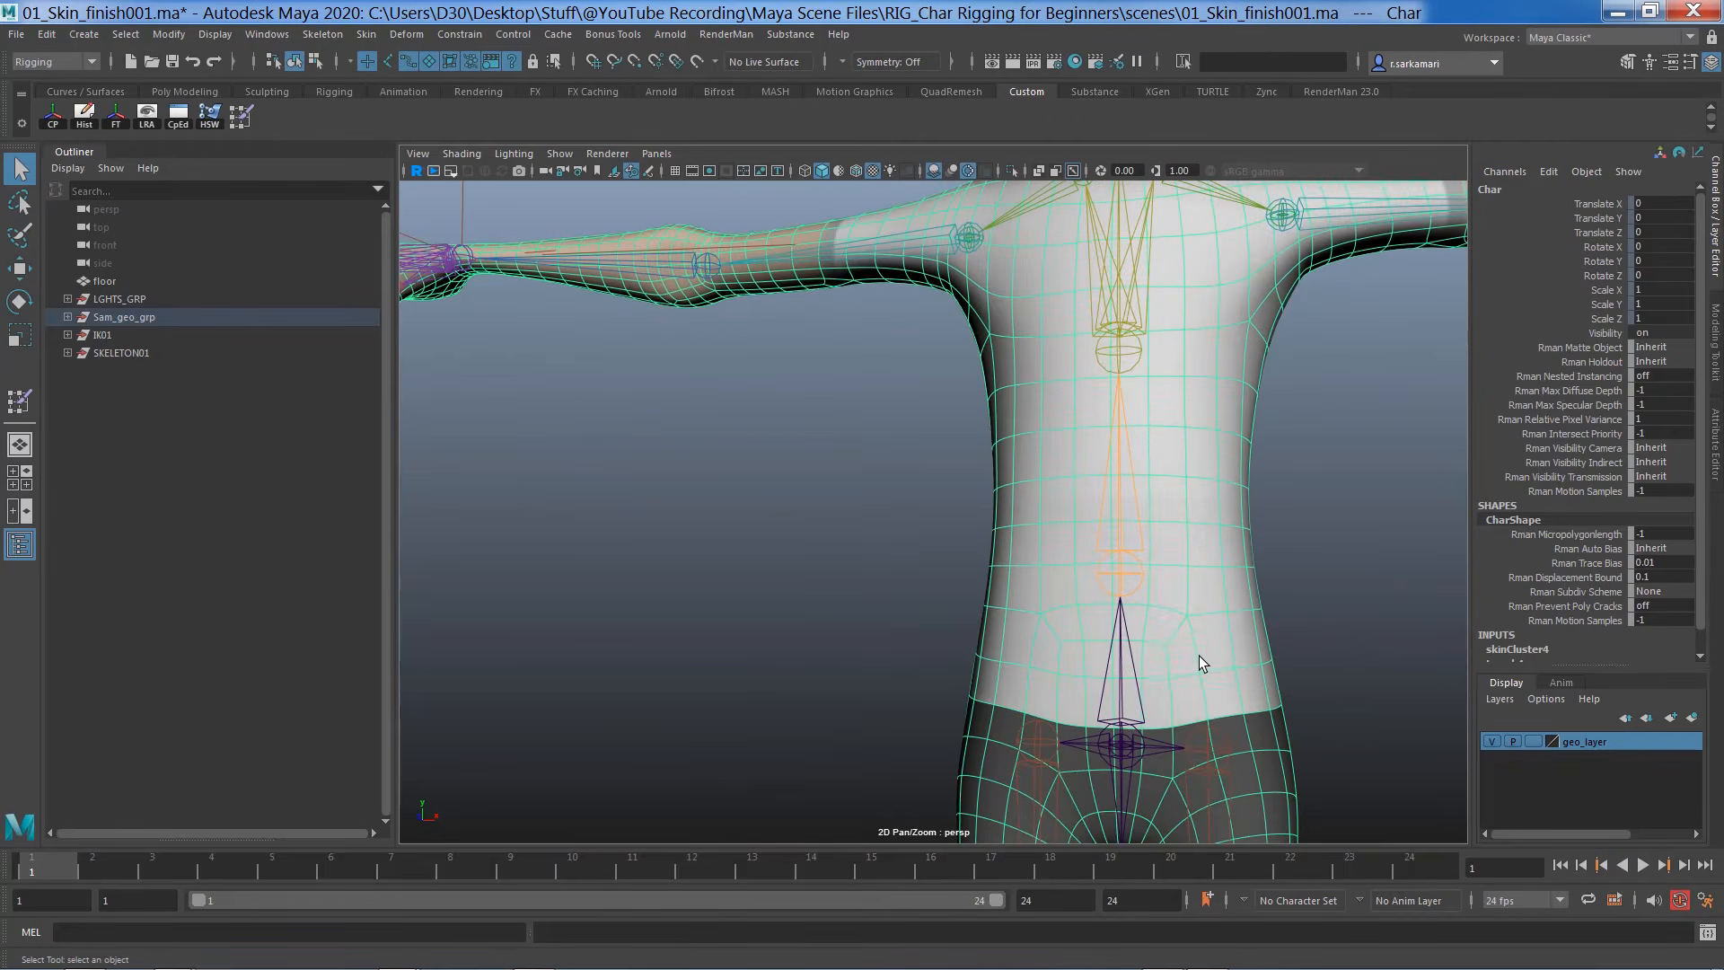
pyautogui.moveTo(1163, 473)
pyautogui.mouseDown(button='right')
pyautogui.moveTo(1100, 503)
pyautogui.moveTo(1177, 444)
pyautogui.mouseUp(button='right')
pyautogui.click(1155, 679)
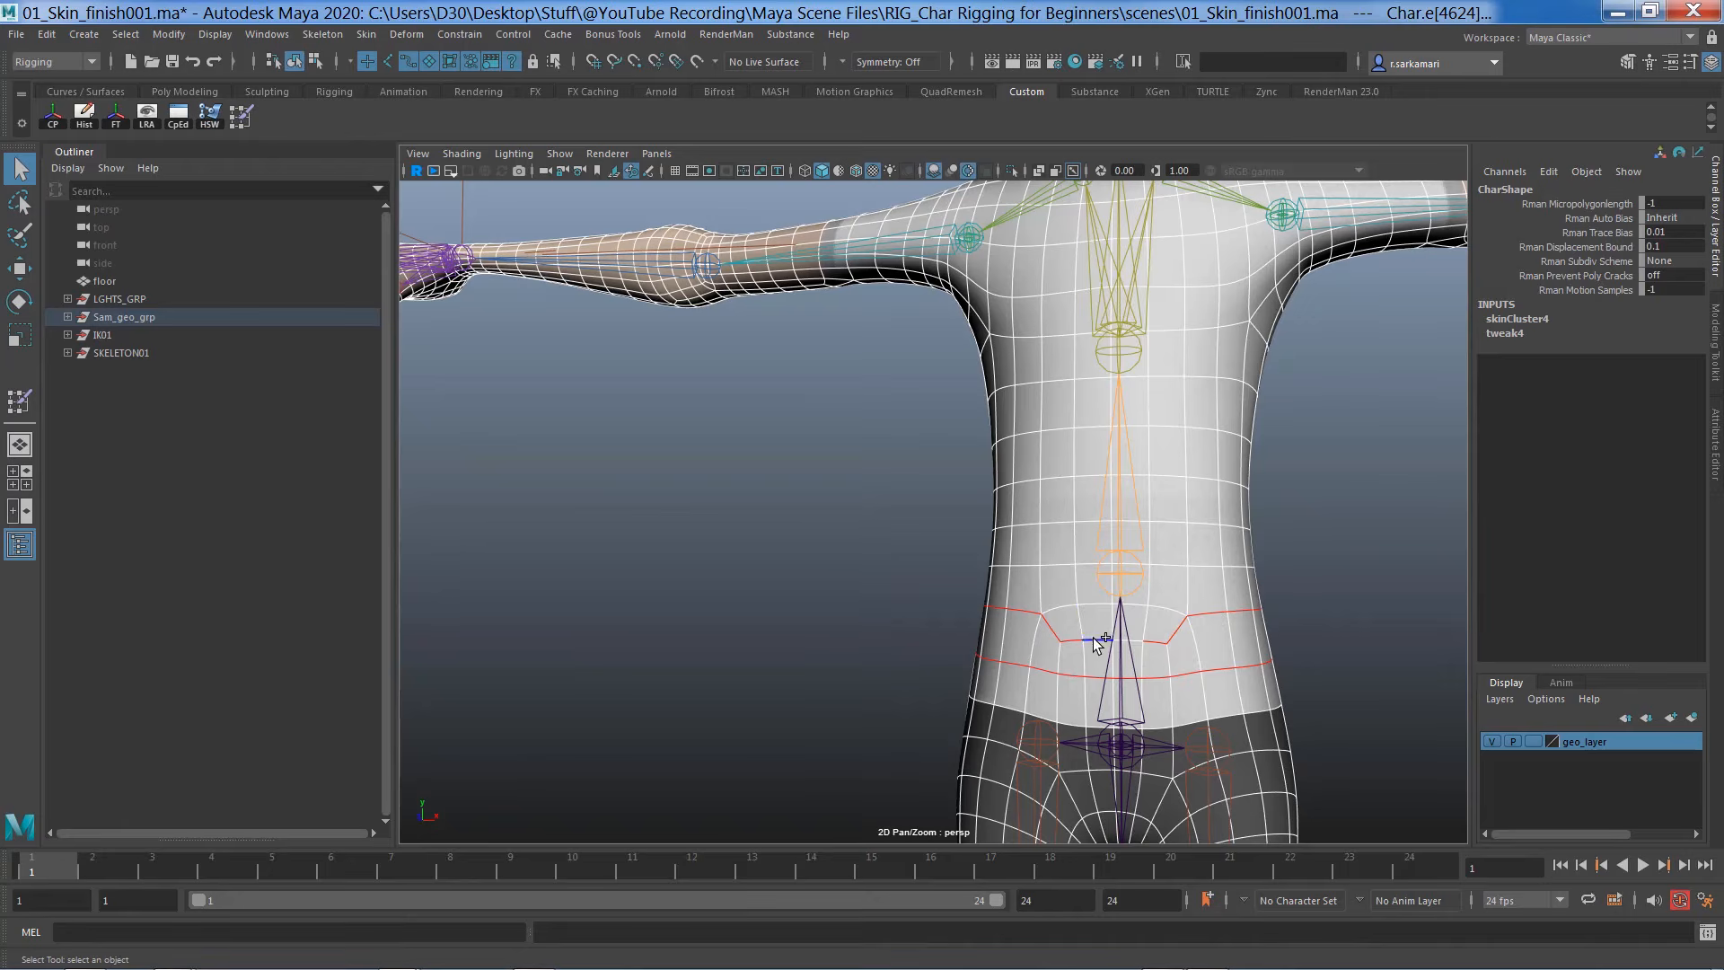
pyautogui.keyDown('shift'); pyautogui.moveTo(1106, 648); pyautogui.dragTo(900, 640, button='right'); pyautogui.keyUp('shift')
# Set the jnt_root01 skin weight to 1 on all the selected lower abdomen vertices in the Component Editor
pyautogui.click(181, 122)
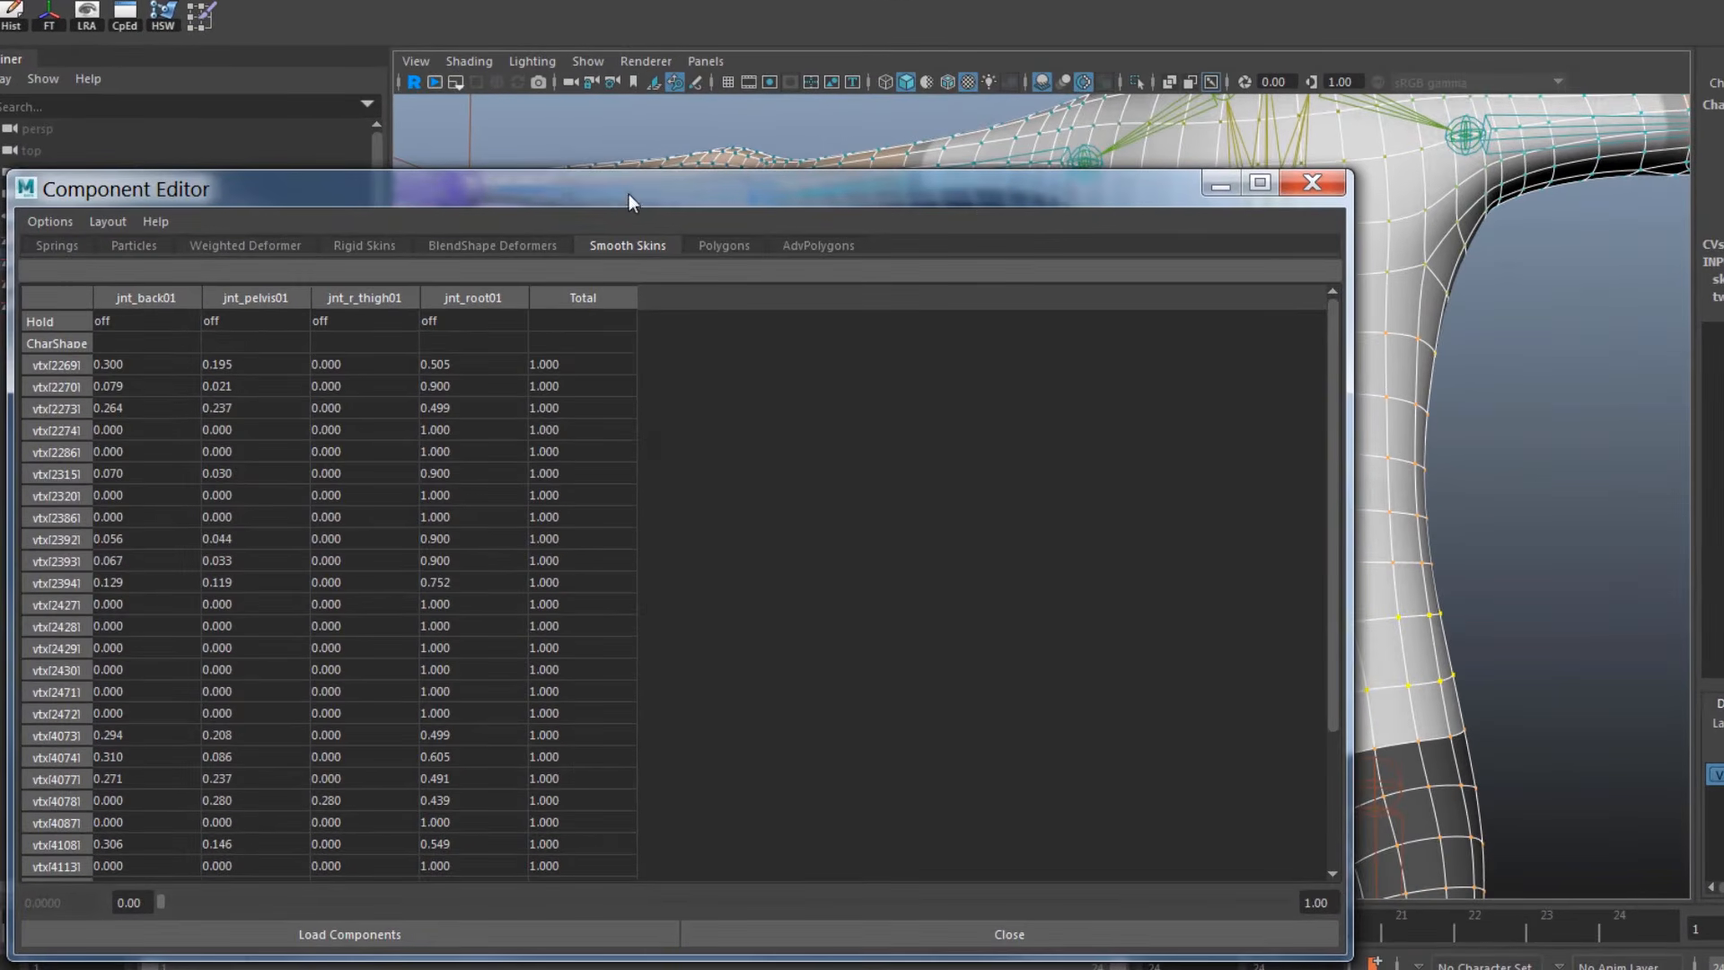
pyautogui.moveTo(629, 194); pyautogui.dragTo(736, 93)
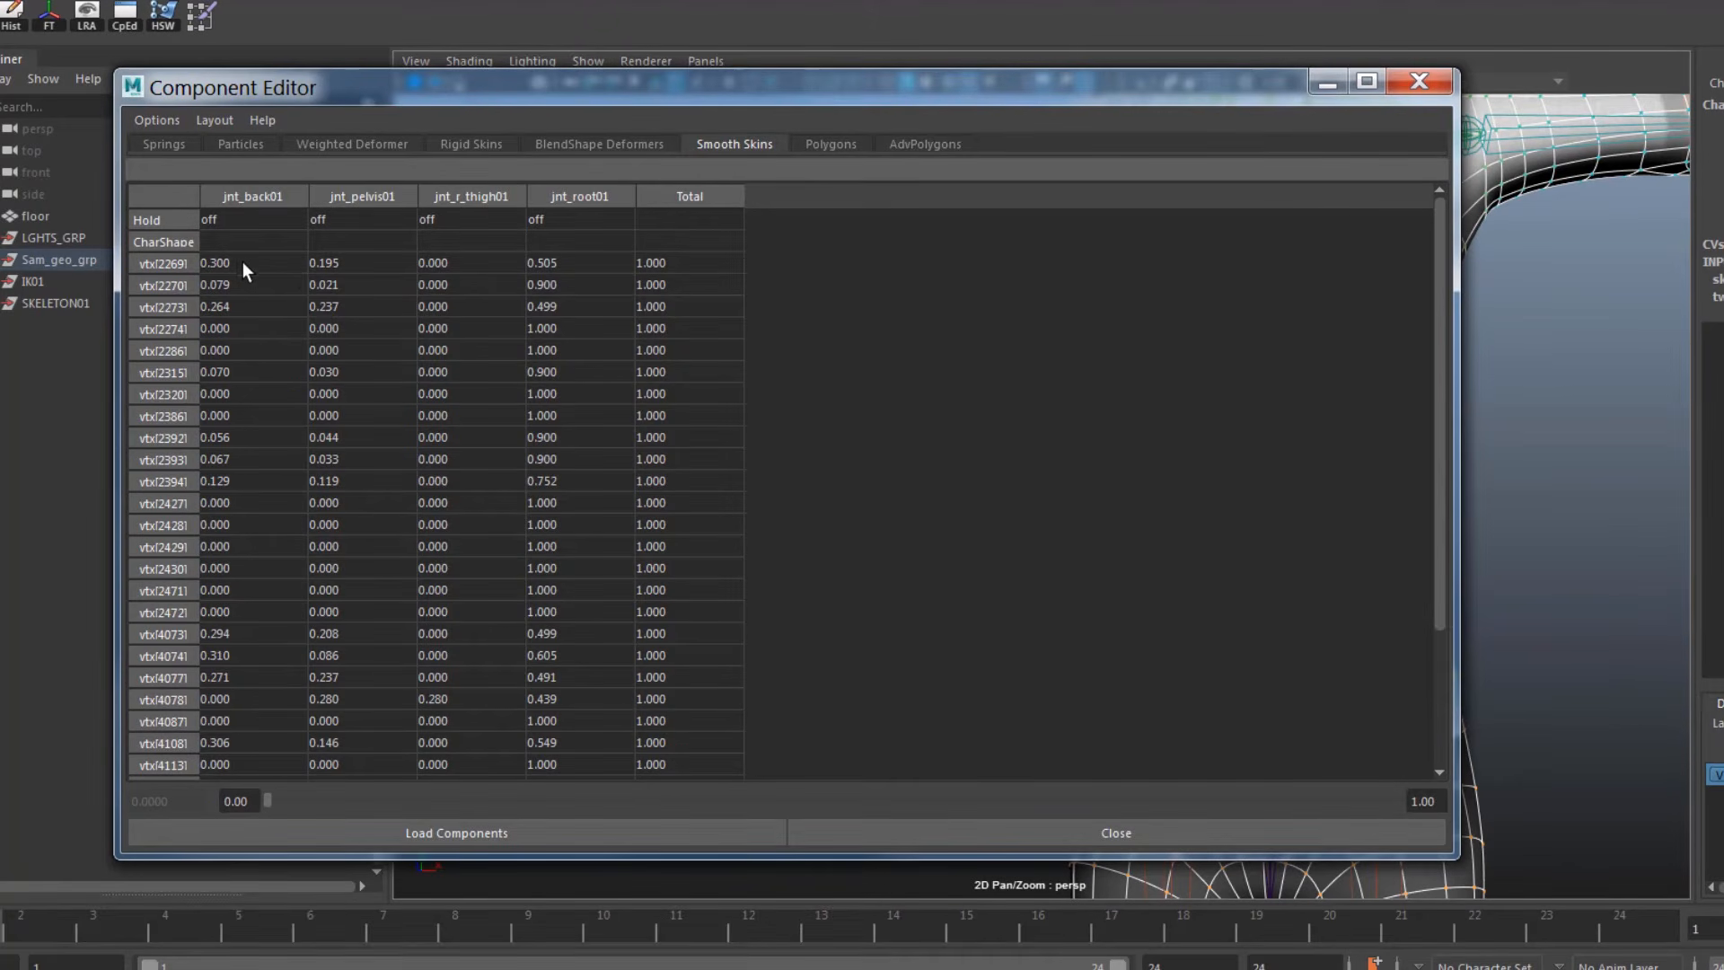
pyautogui.moveTo(528, 84); pyautogui.dragTo(448, 775)
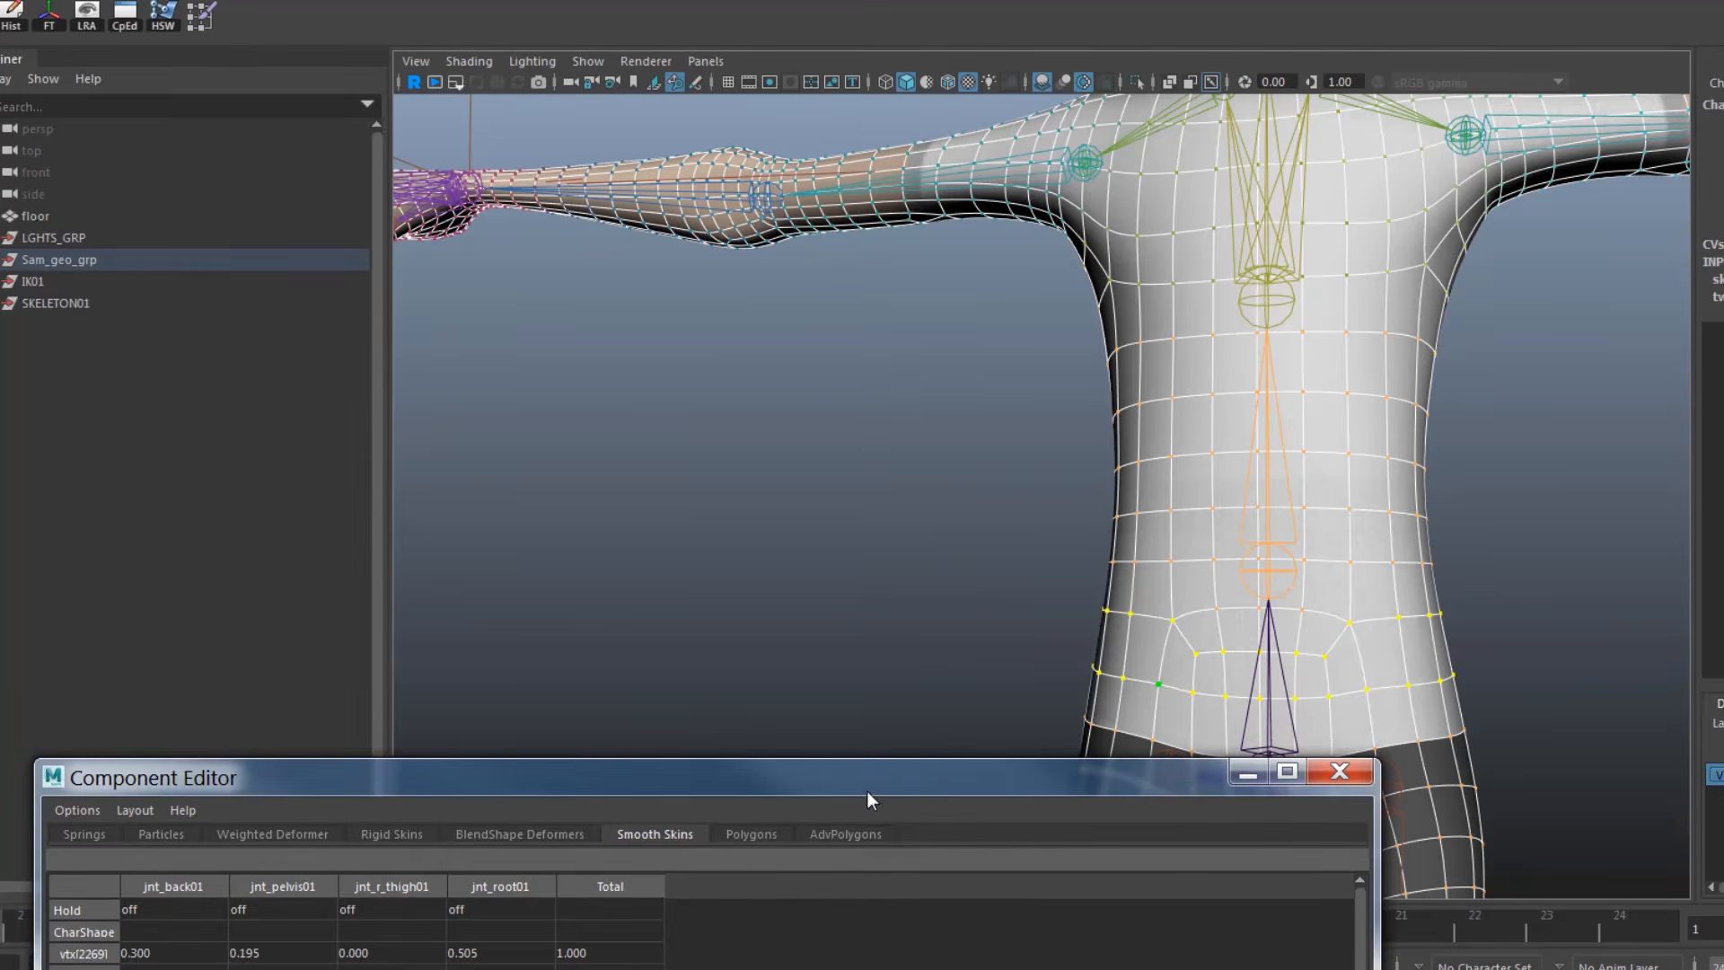
pyautogui.moveTo(868, 790); pyautogui.dragTo(1004, 293)
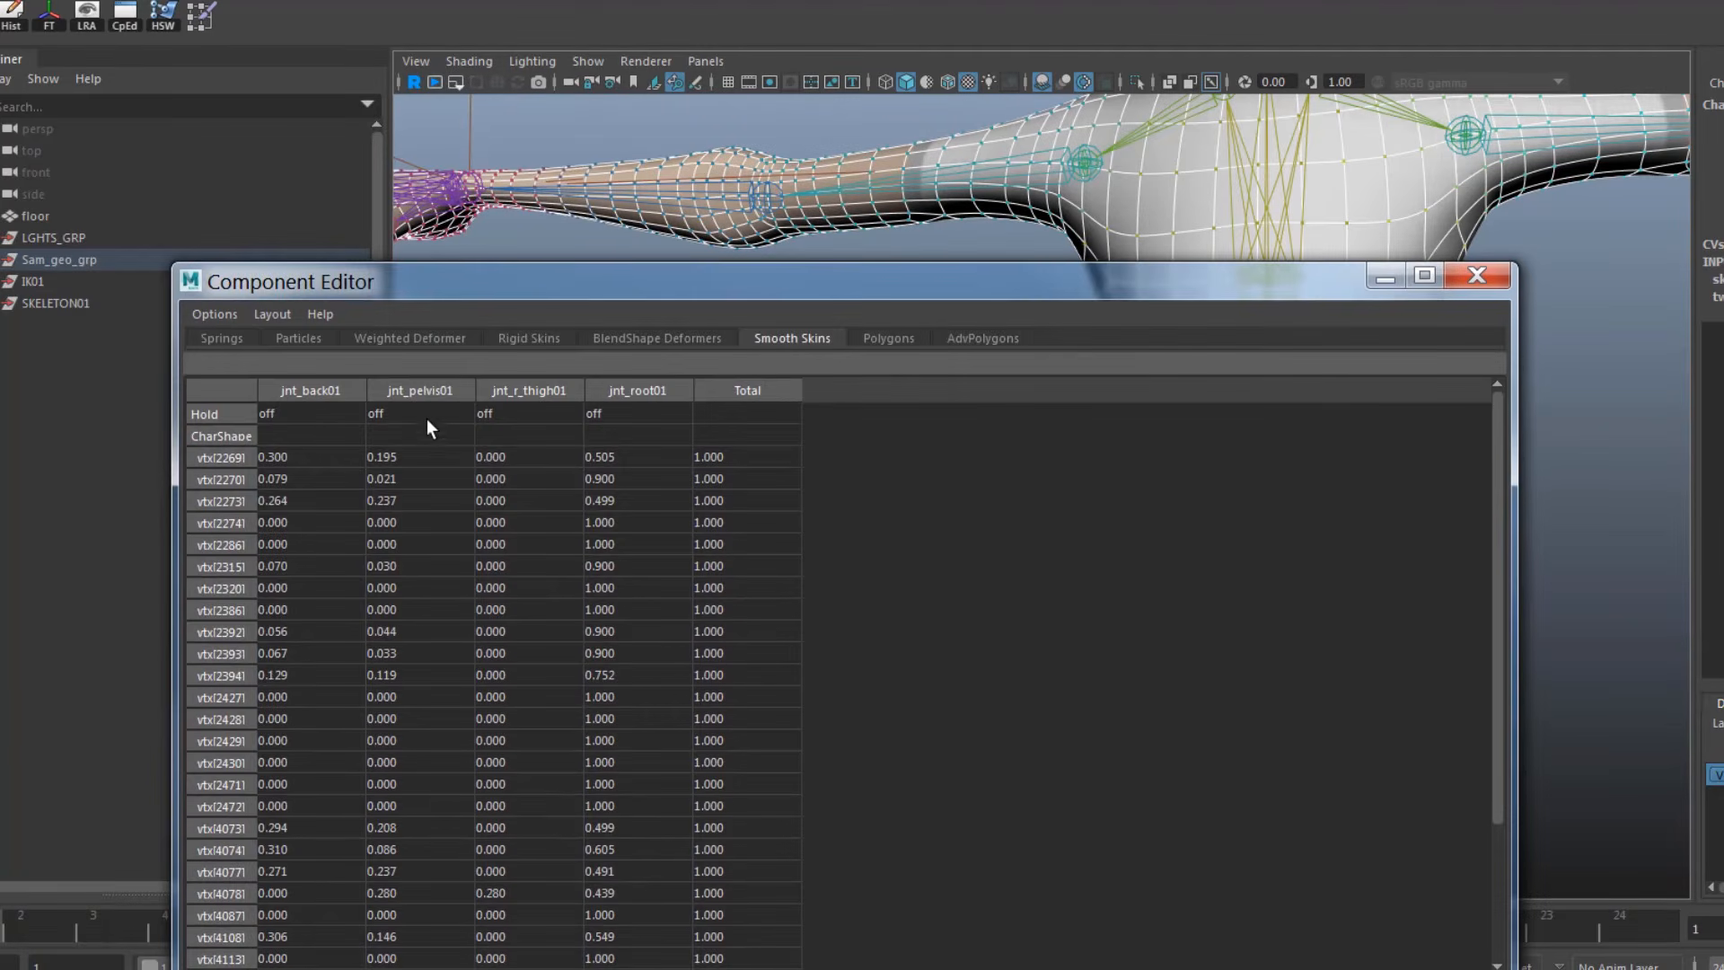
pyautogui.click(617, 458)
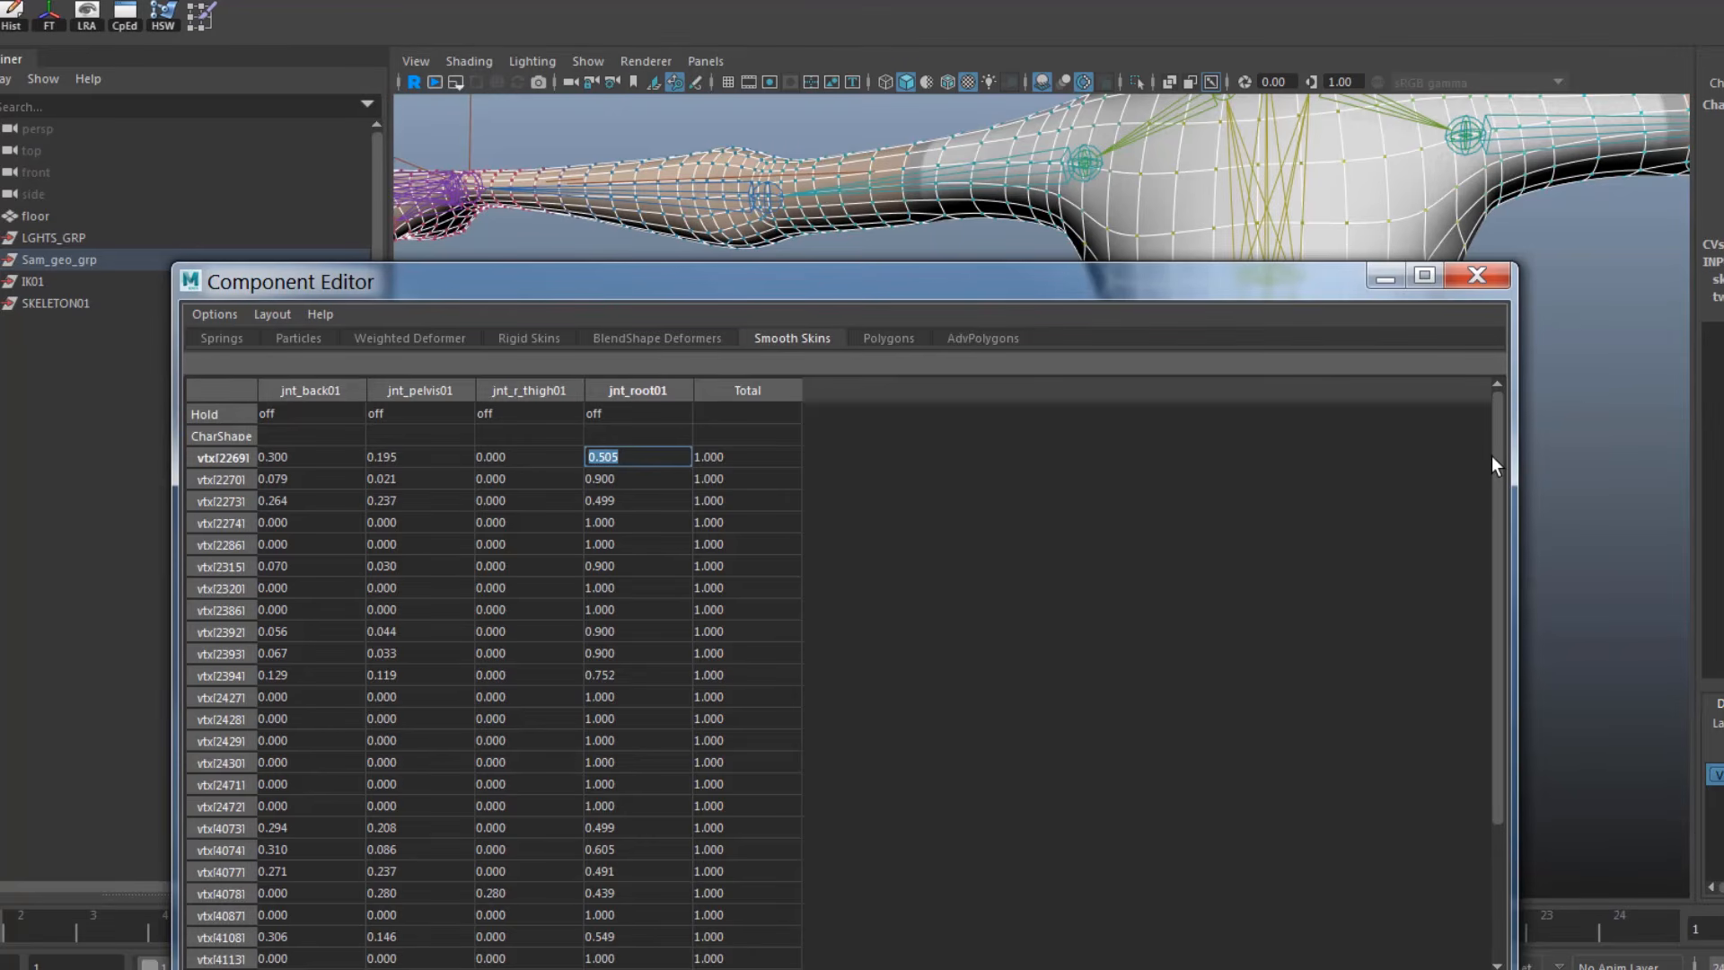
pyautogui.moveTo(1495, 458); pyautogui.dragTo(1458, 831)
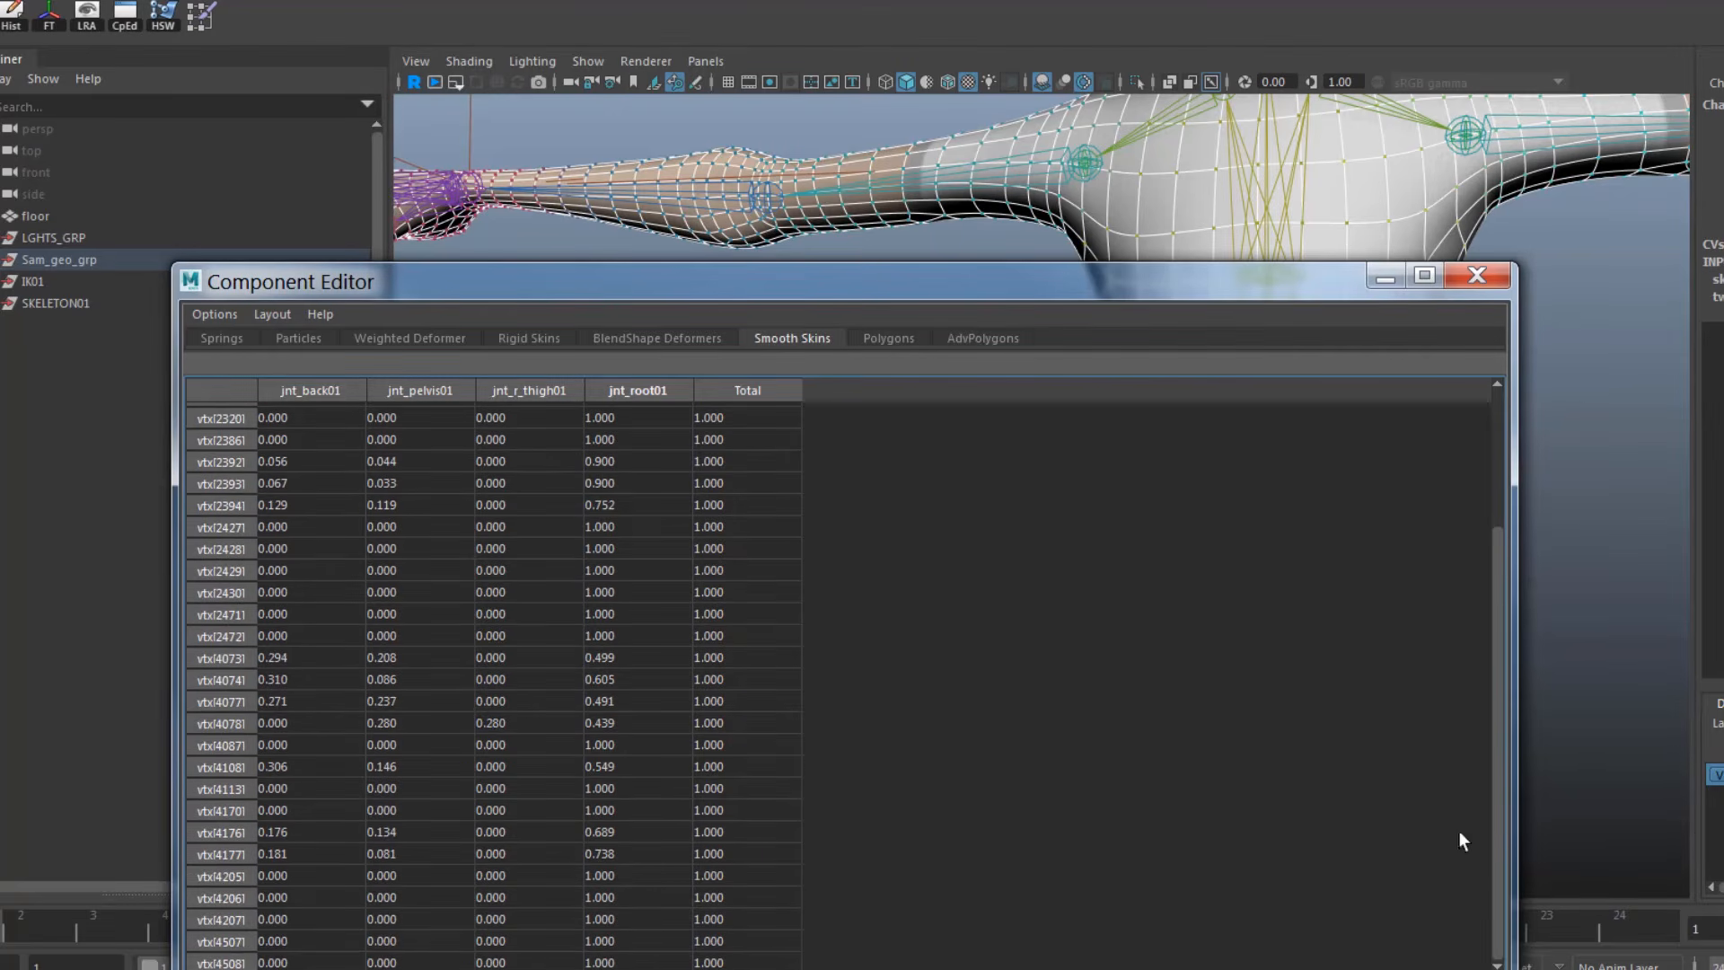
pyautogui.keyDown('shift'); pyautogui.click(611, 964); pyautogui.keyUp('shift')
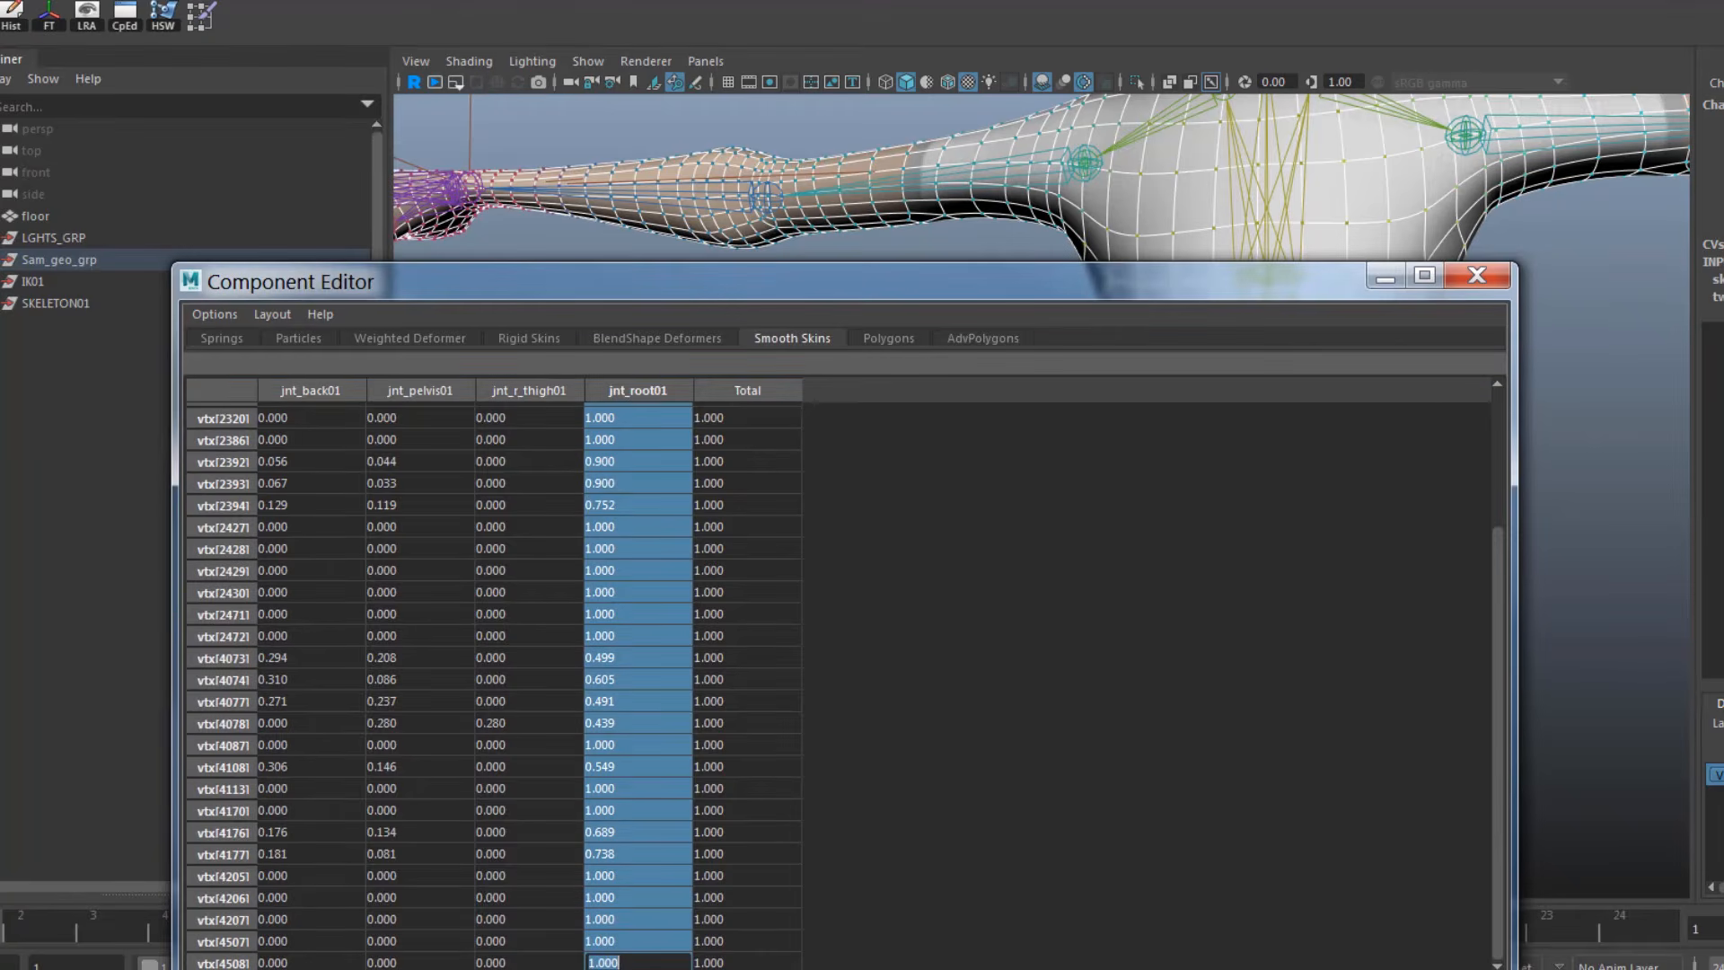
pyautogui.write('1')
pyautogui.press('Return')
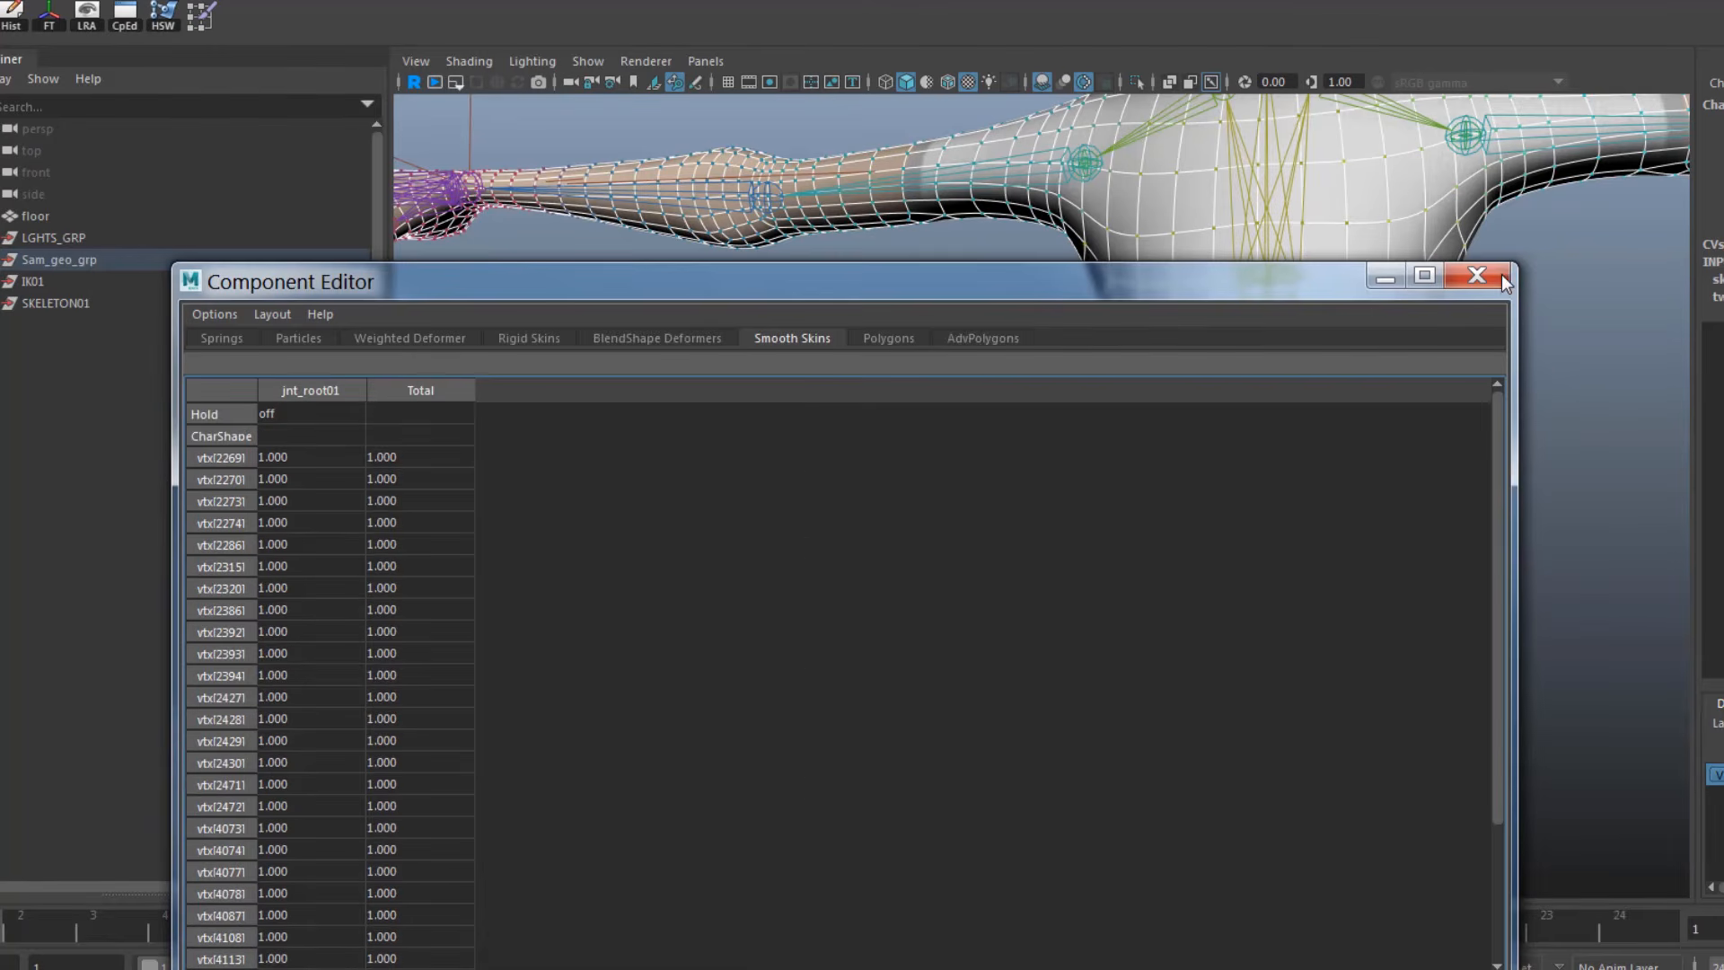
pyautogui.click(1476, 275)
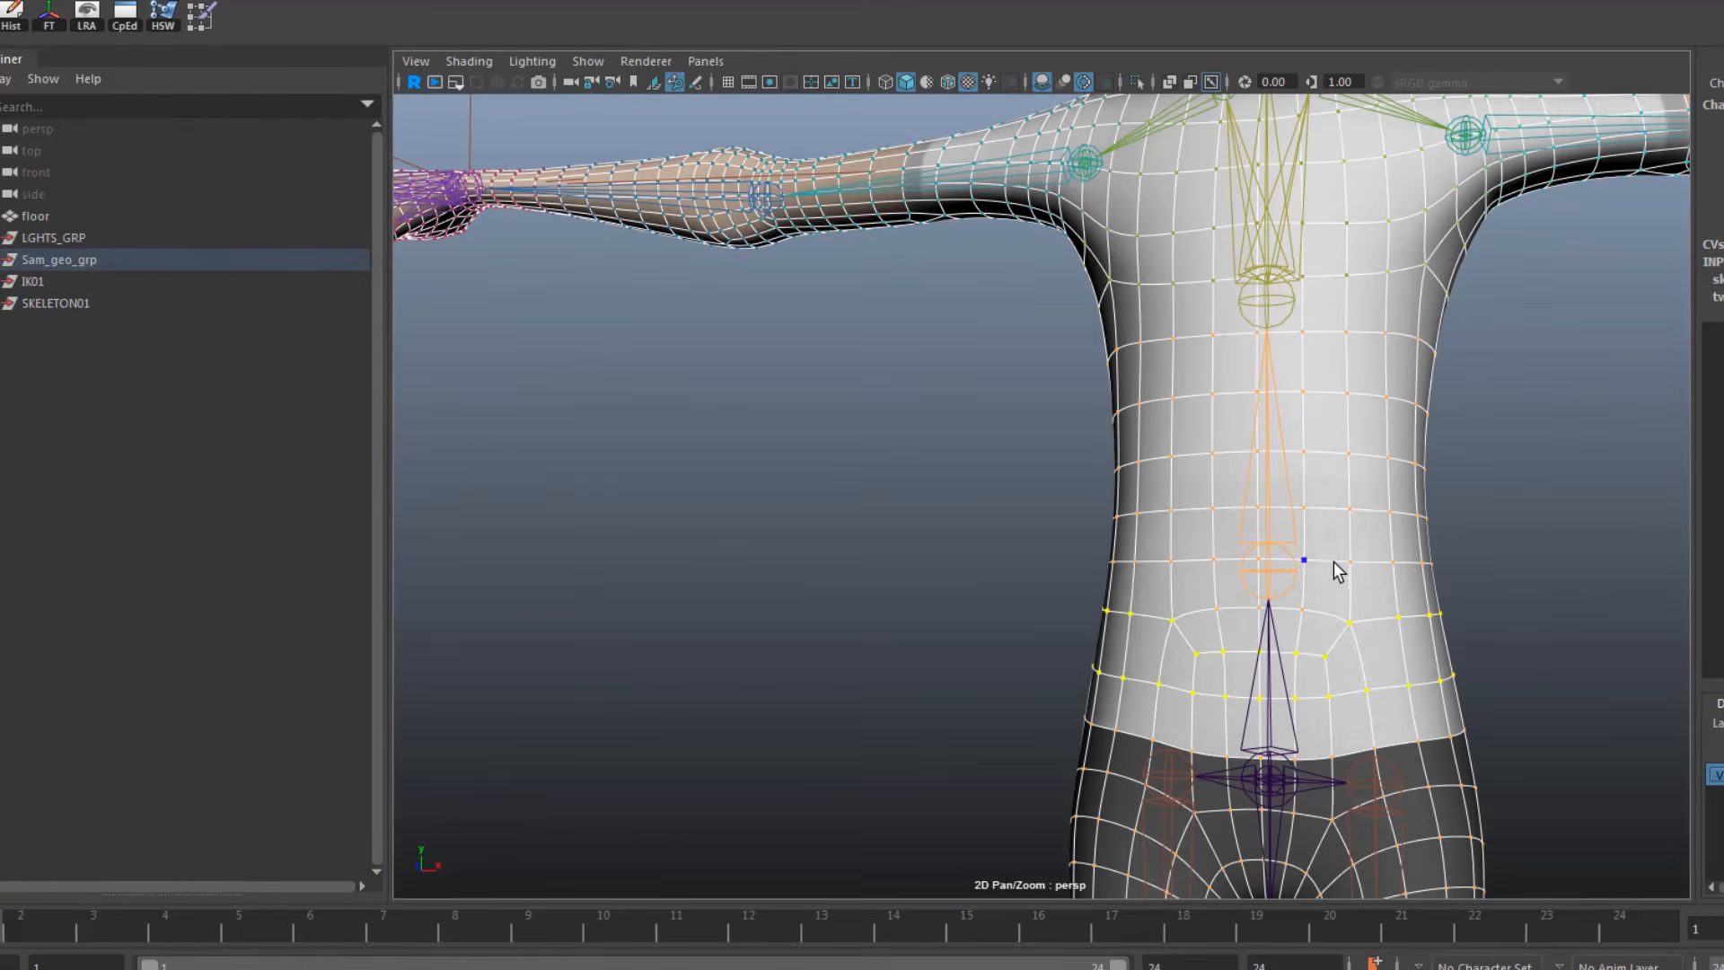
# Select the four edge loops around the mid torso between the back and chest joints and convert them to vertices
pyautogui.moveTo(1344, 456); pyautogui.dragTo(1357, 413, button='right')
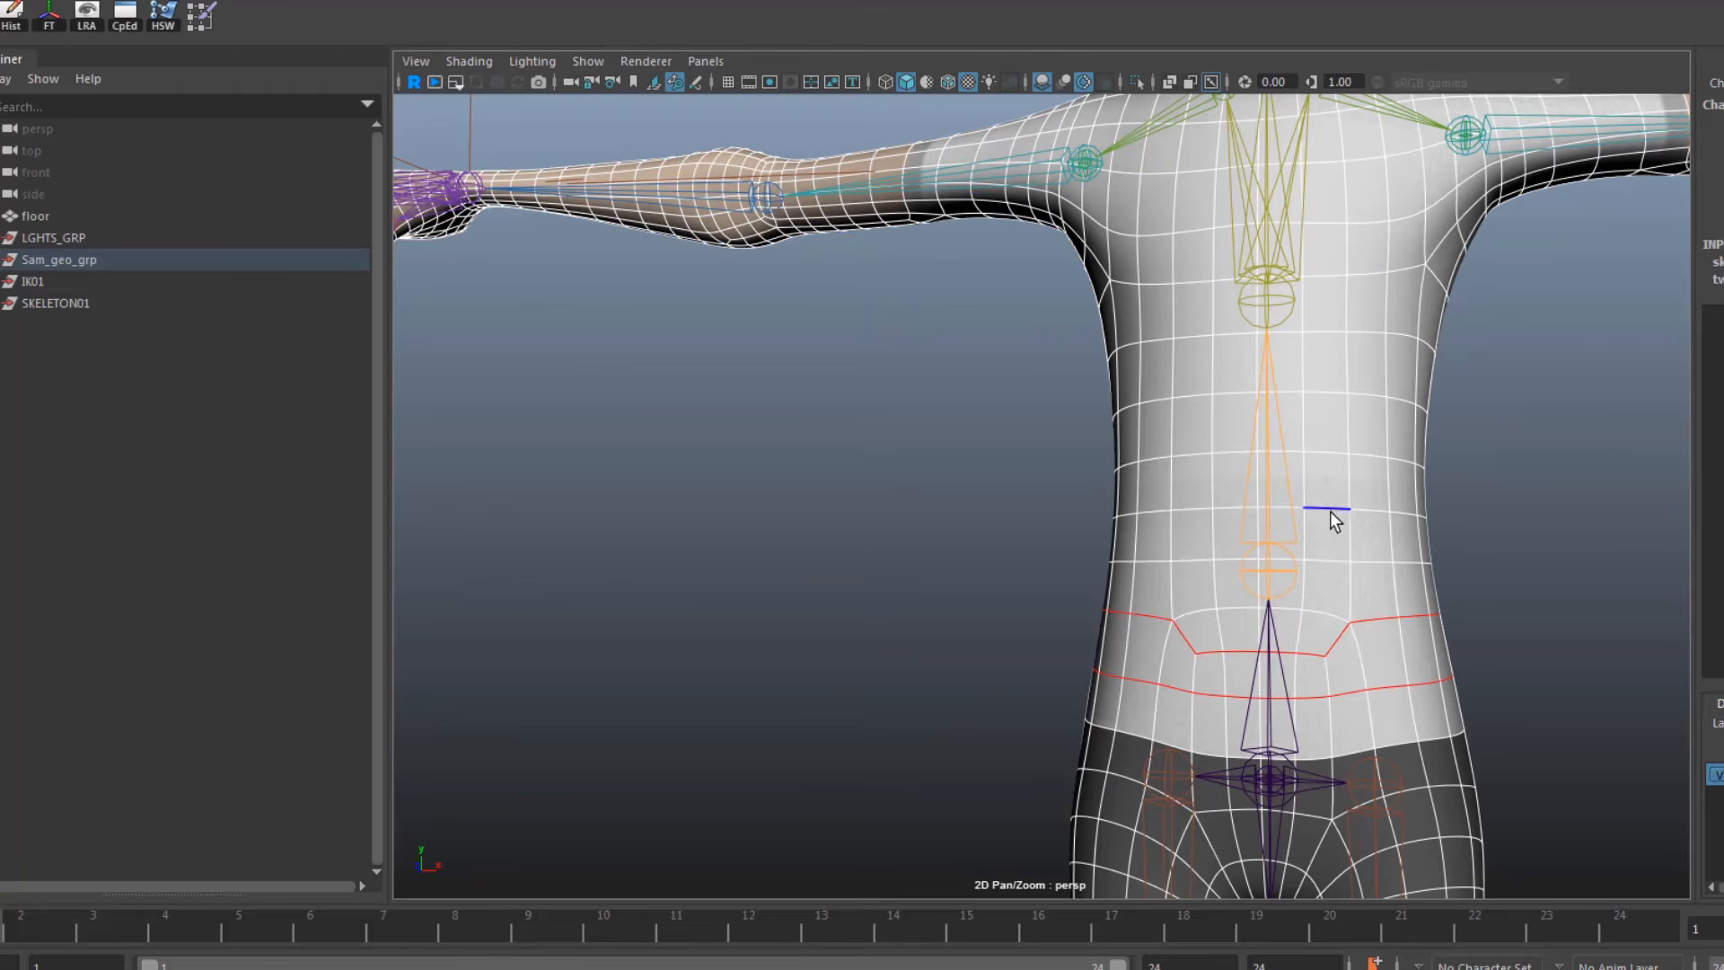
pyautogui.doubleClick(1331, 510)
pyautogui.keyDown('shift'); pyautogui.doubleClick(1331, 449); pyautogui.keyUp('shift')
pyautogui.keyDown('shift'); pyautogui.doubleClick(1330, 394); pyautogui.keyUp('shift')
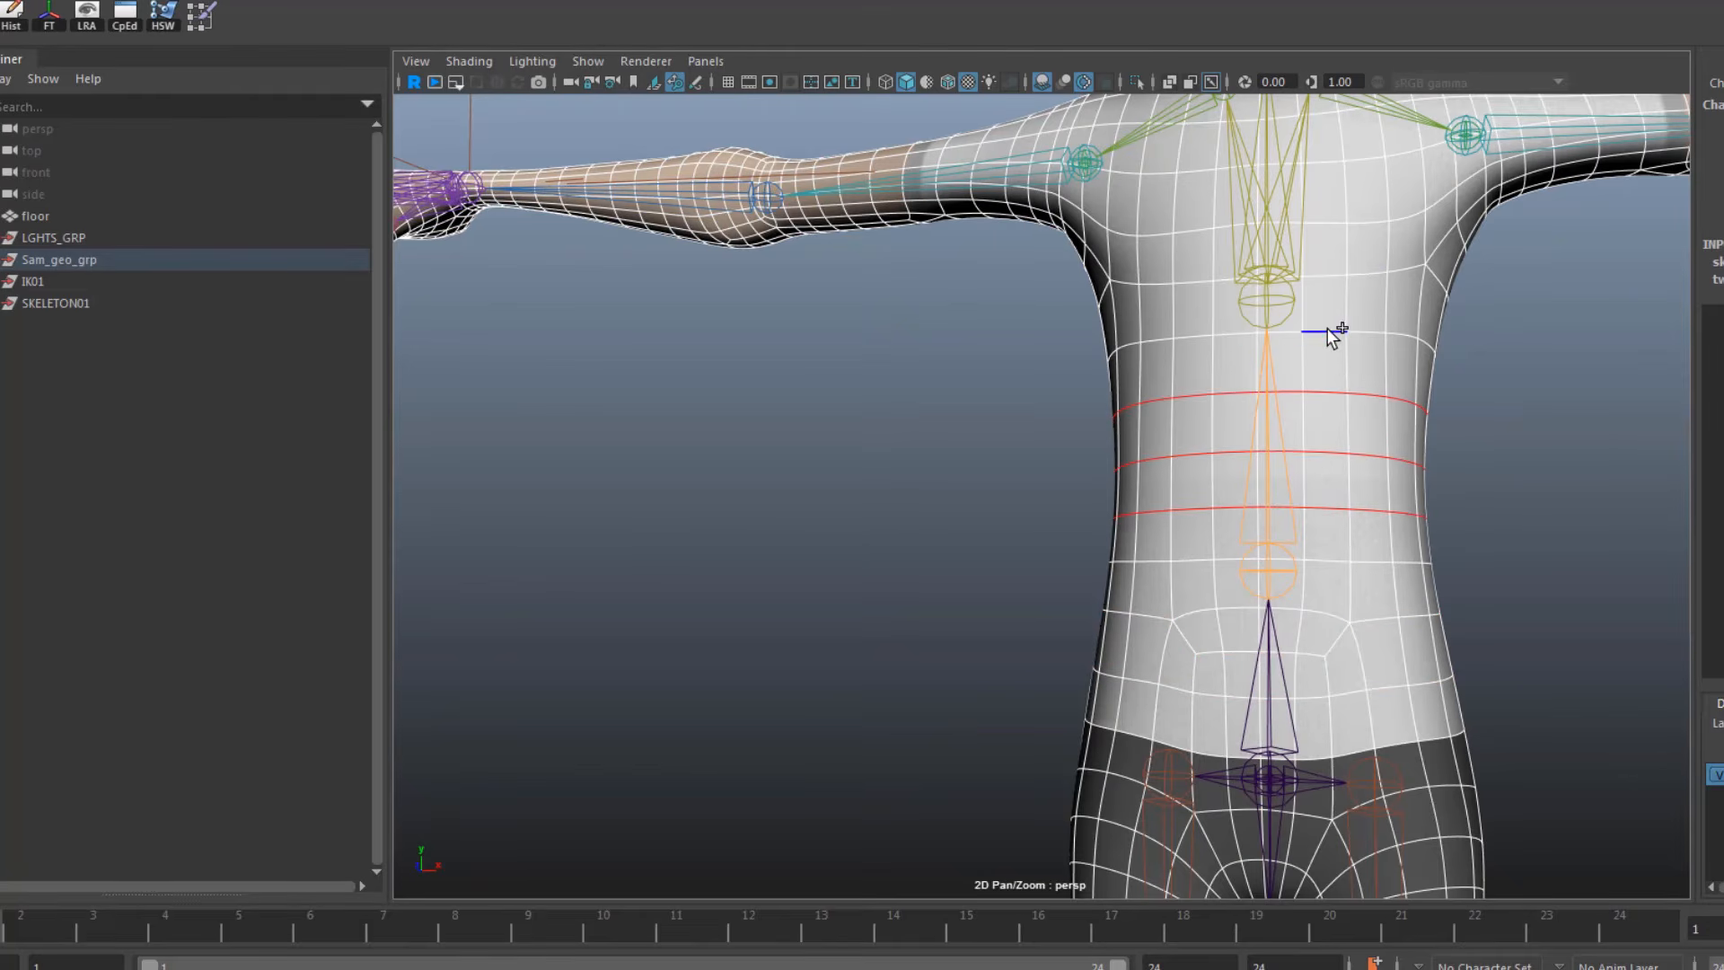
pyautogui.keyDown('shift'); pyautogui.doubleClick(1330, 332); pyautogui.keyUp('shift')
pyautogui.keyDown('shift'); pyautogui.moveTo(1336, 349); pyautogui.dragTo(1078, 341, button='right'); pyautogui.keyUp('shift')
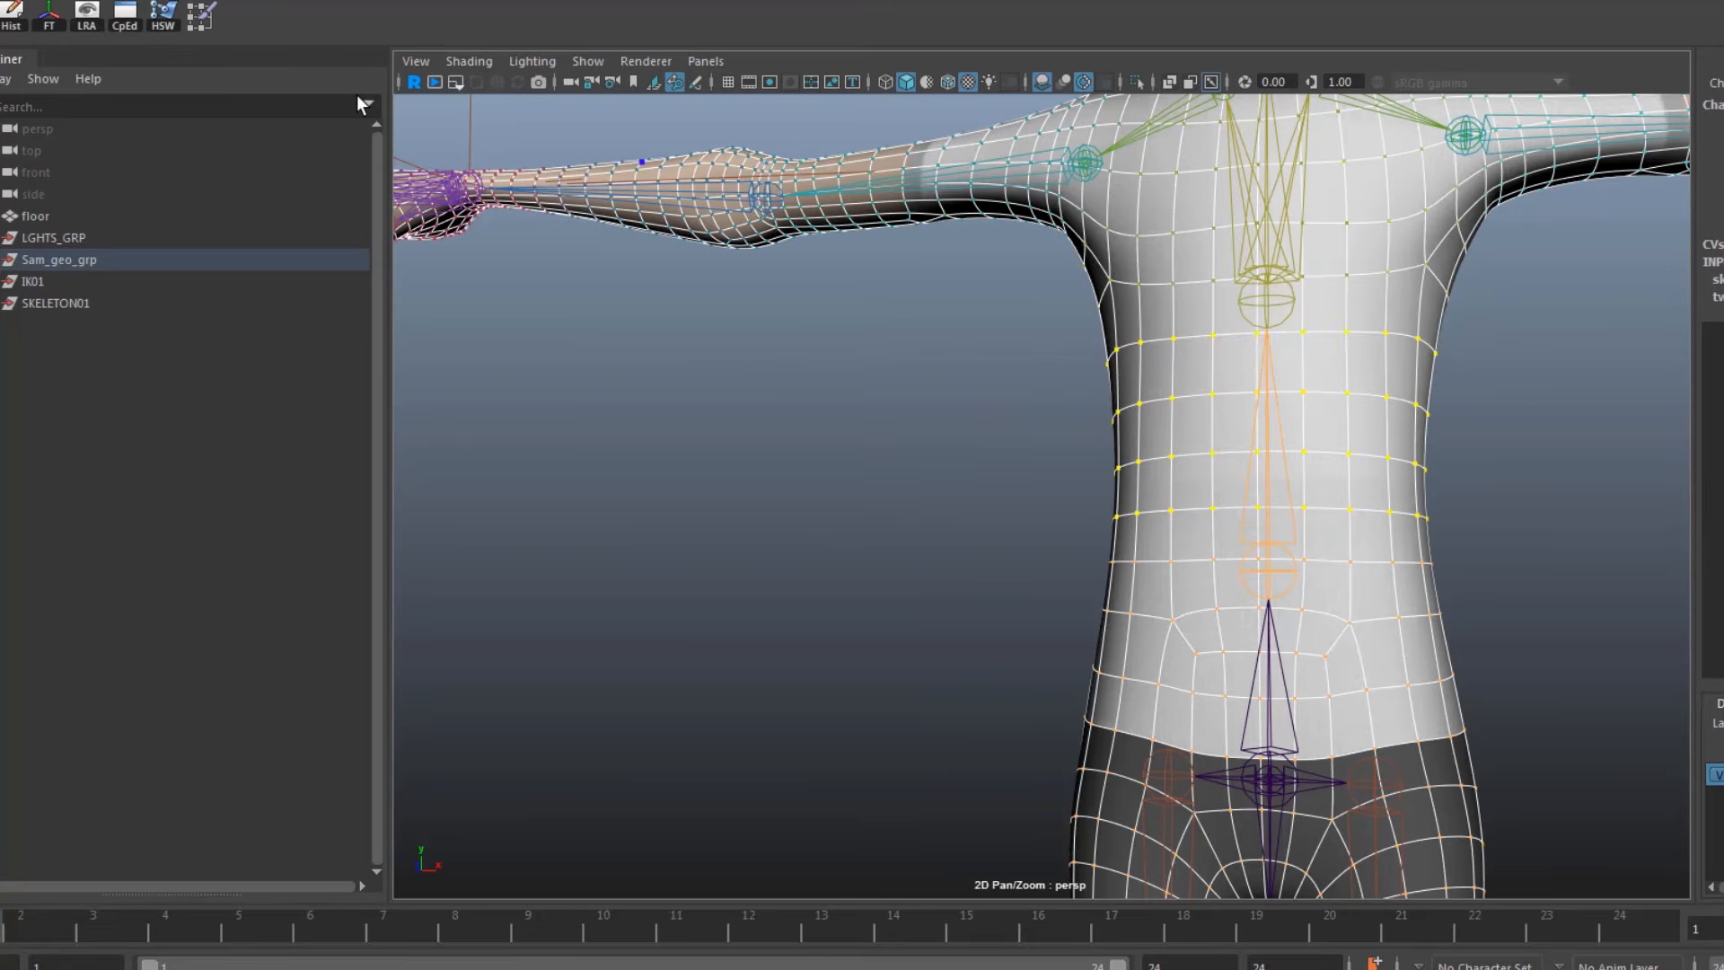
# Set the jnt_back01 skin weight to 1 on all the selected mid-torso vertices in the Component Editor
pyautogui.click(126, 21)
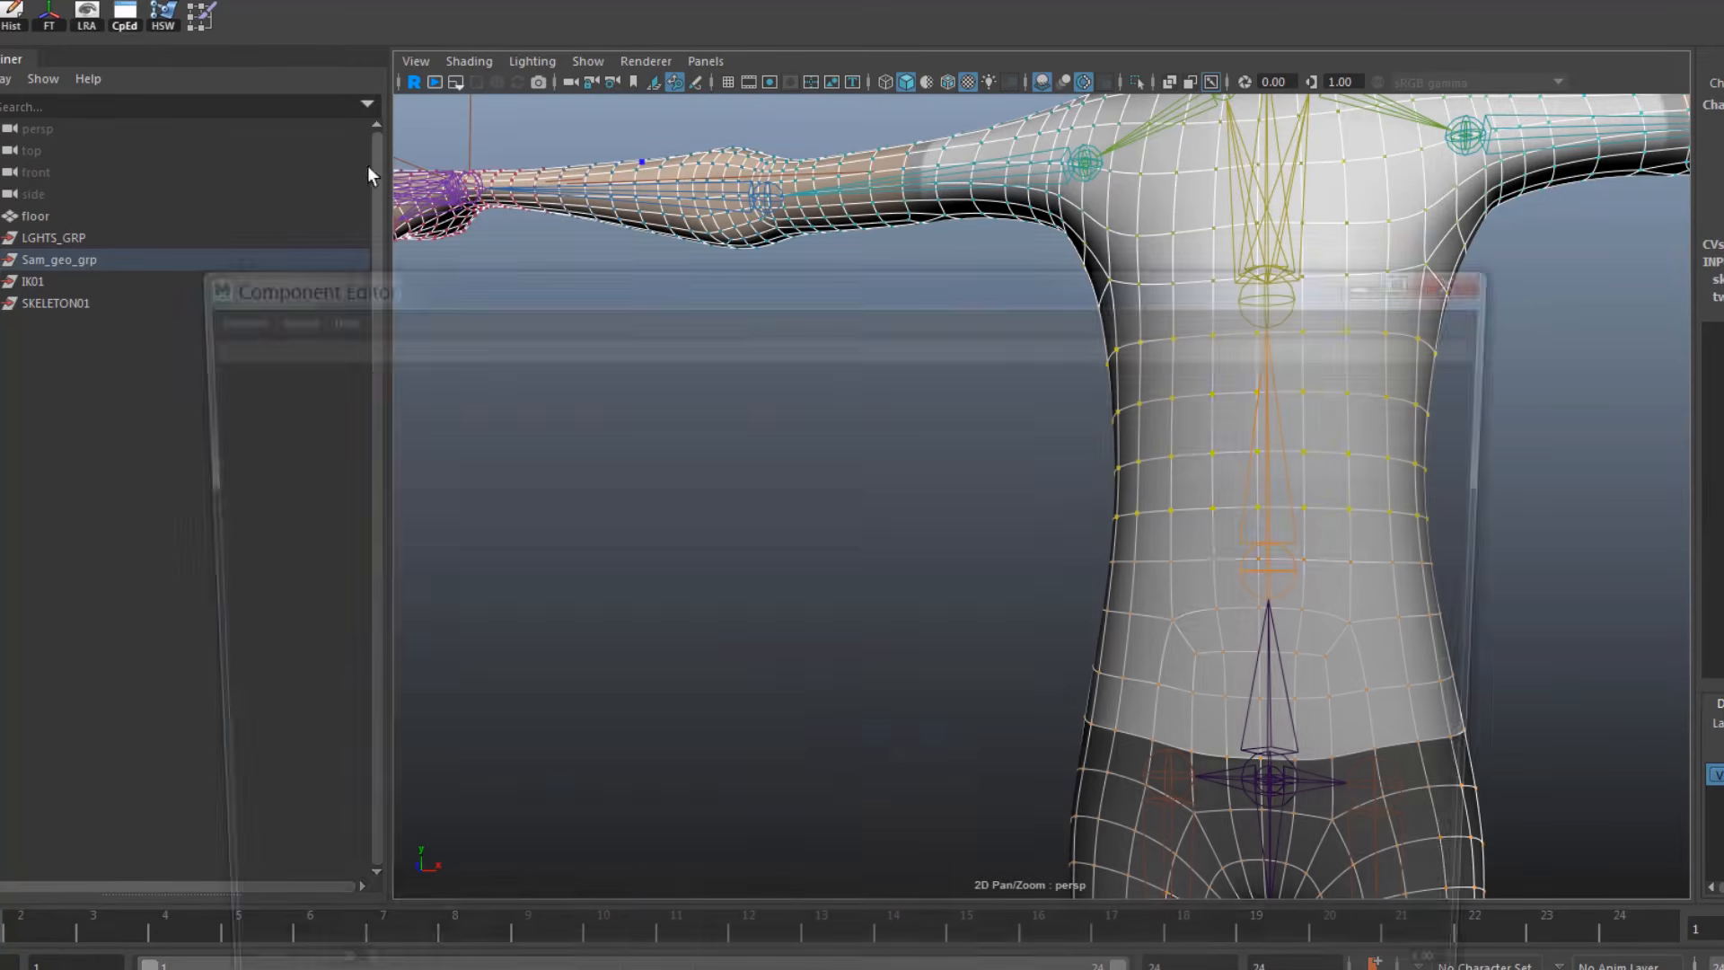
pyautogui.moveTo(446, 293); pyautogui.dragTo(422, 152)
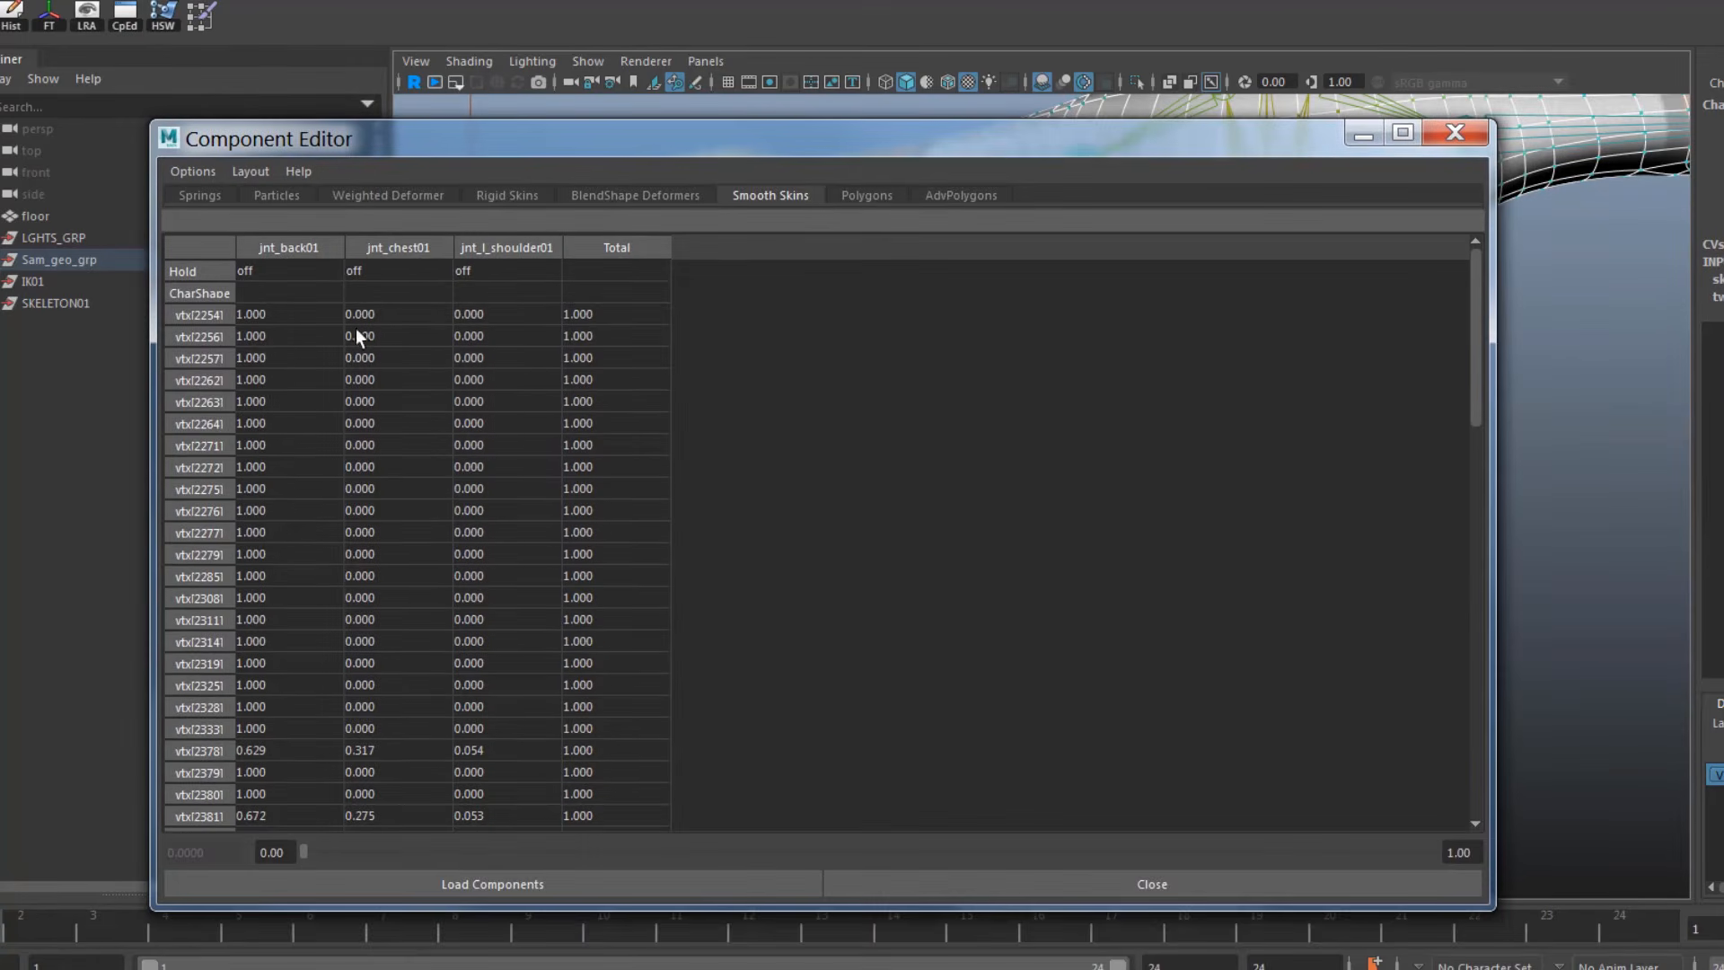
pyautogui.click(279, 315)
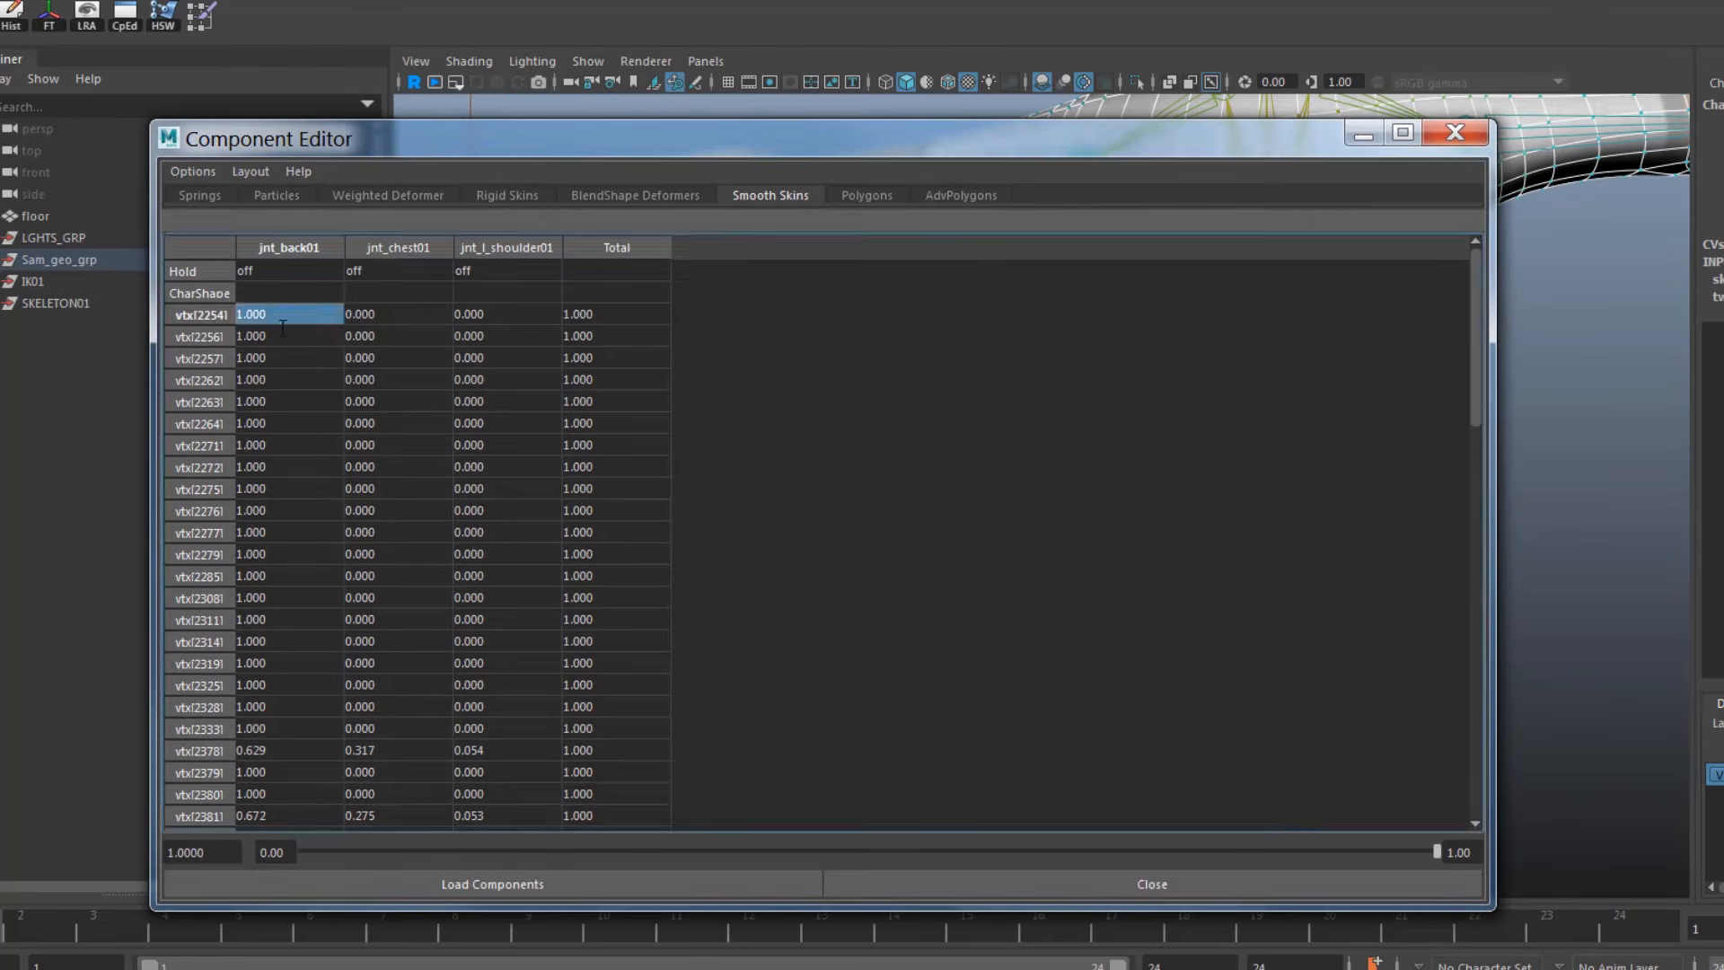
pyautogui.scroll(-15, 325, 605)
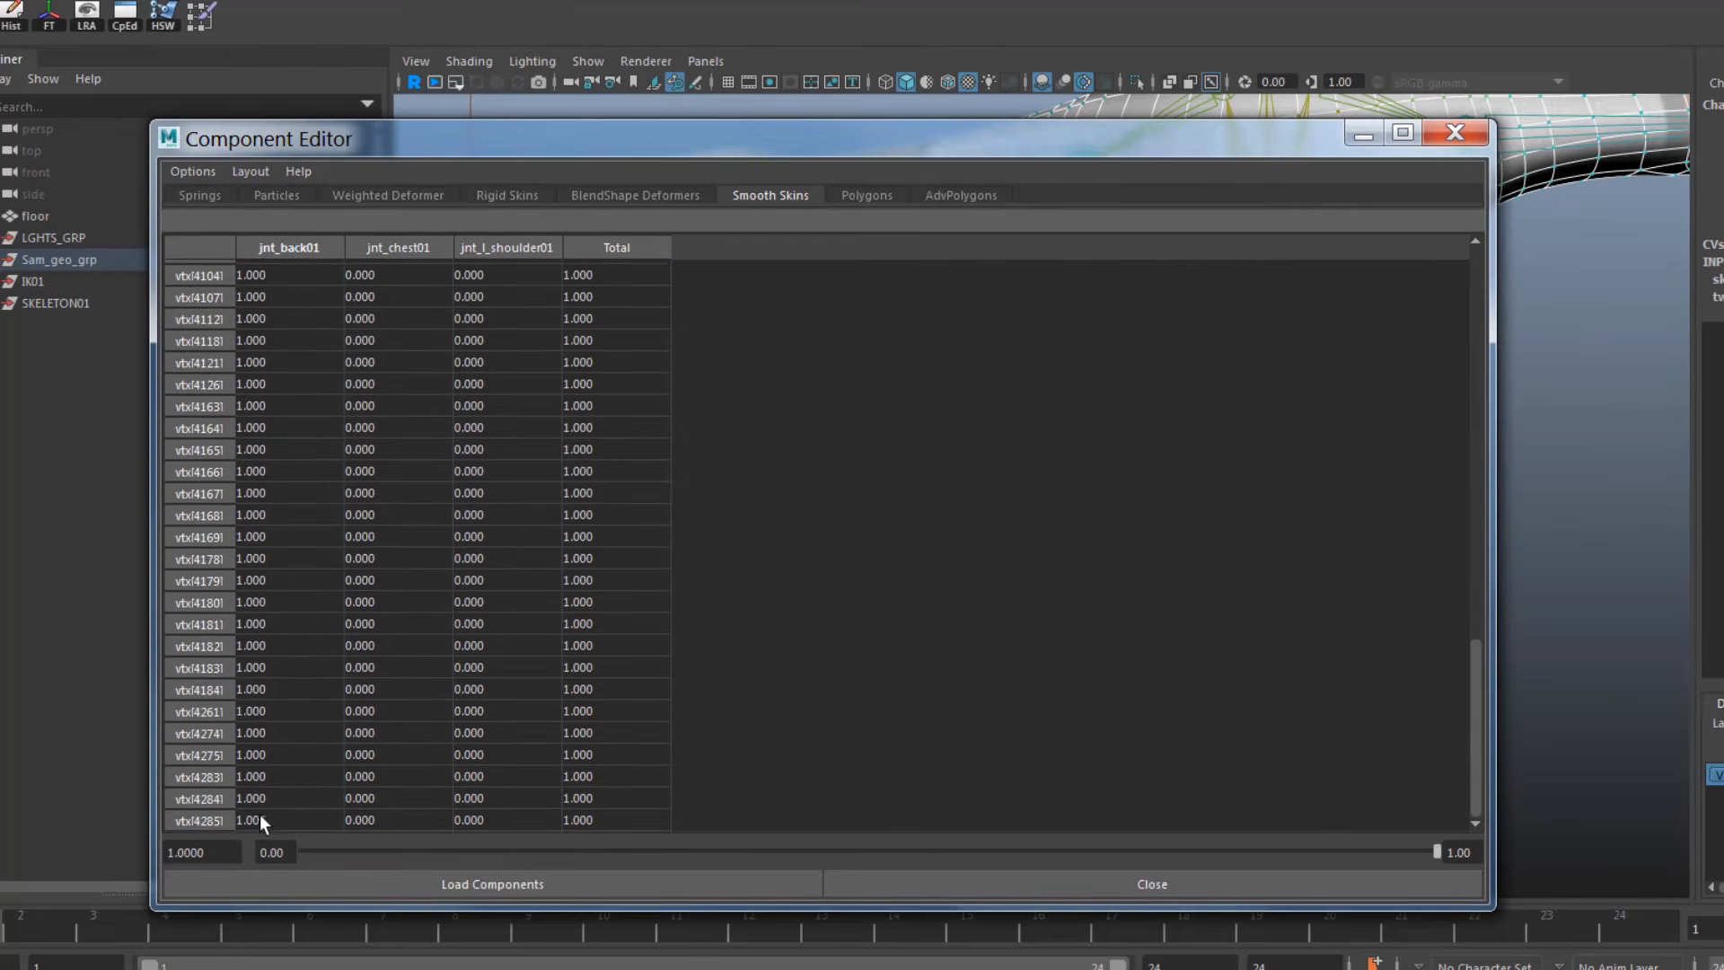
pyautogui.keyDown('shift'); pyautogui.click(260, 820); pyautogui.keyUp('shift')
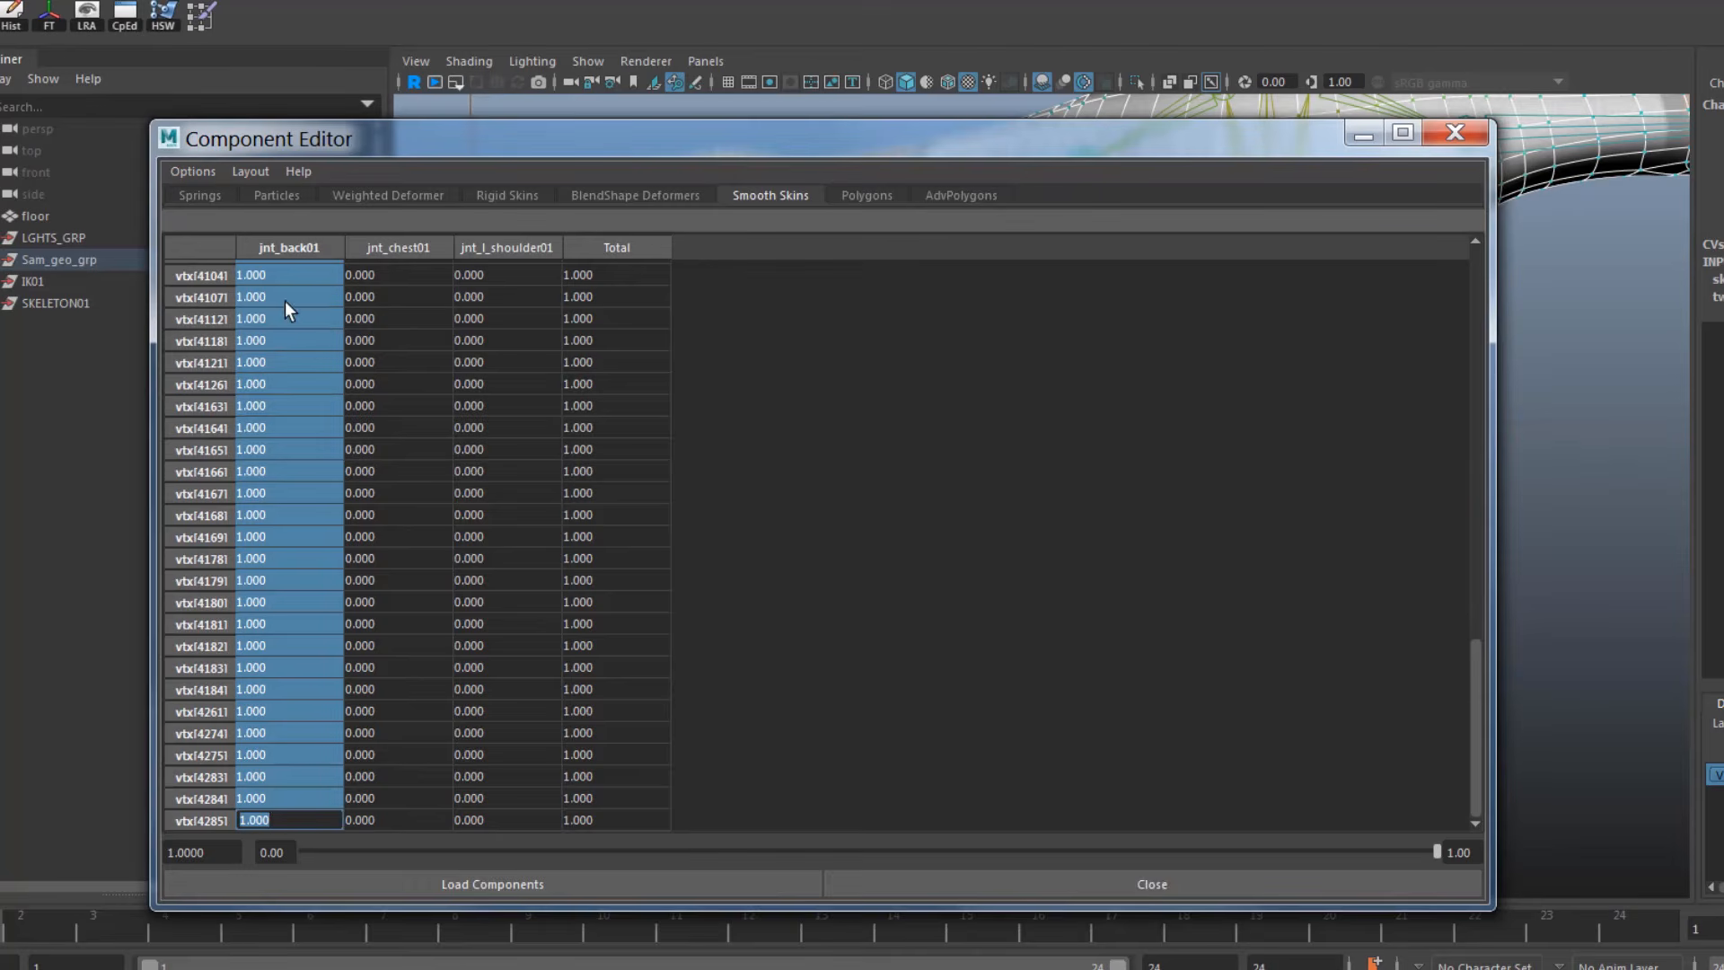
pyautogui.write('1')
pyautogui.press('Return')
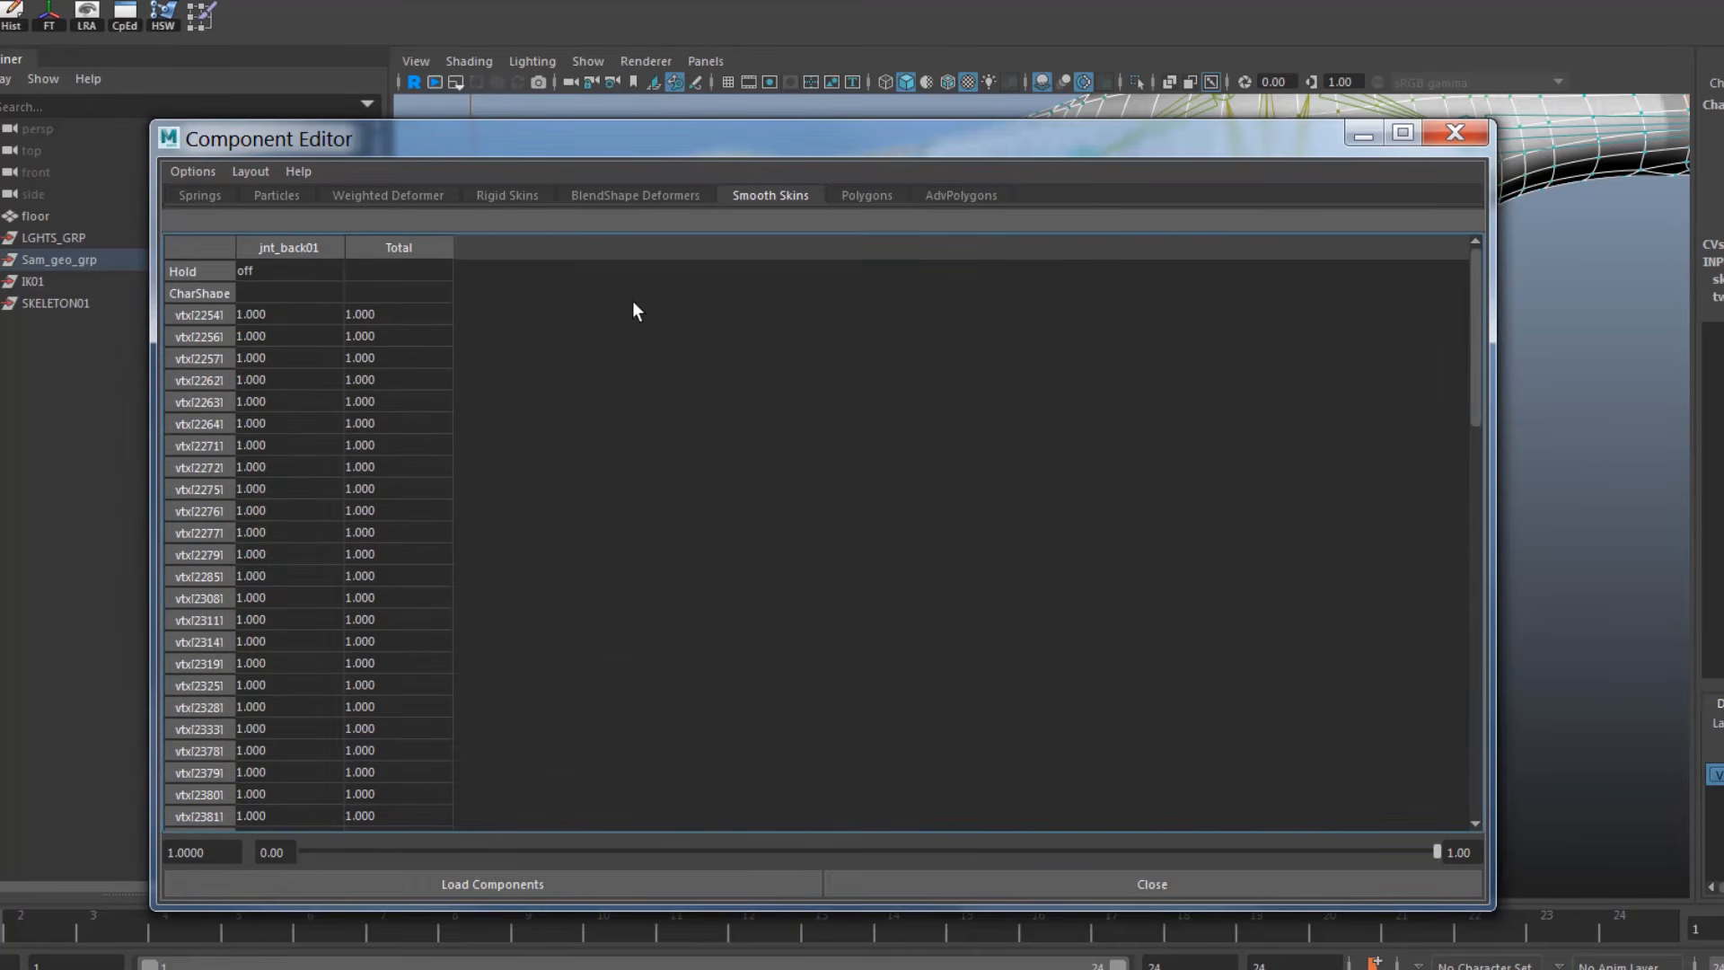
pyautogui.click(1449, 133)
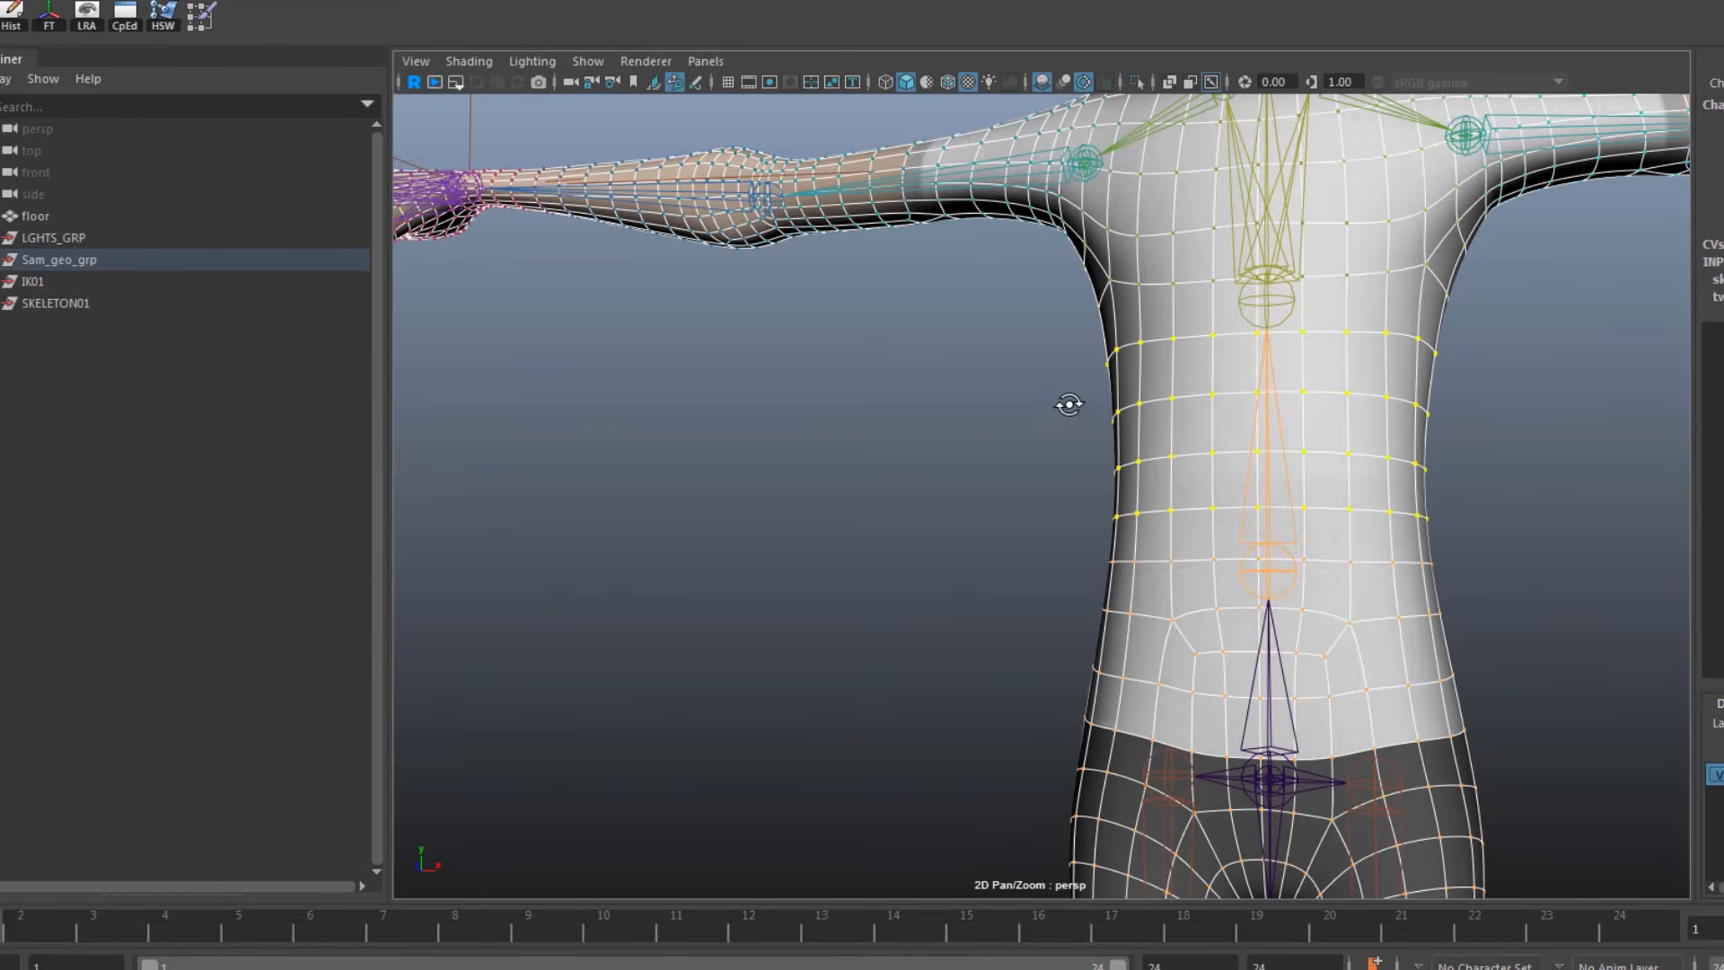
# Select the five edge loops around the neck between the neck and head joints and convert them to vertices
pyautogui.keyDown('alt'); pyautogui.moveTo(1069, 405); pyautogui.dragTo(1179, 534); pyautogui.keyUp('alt')
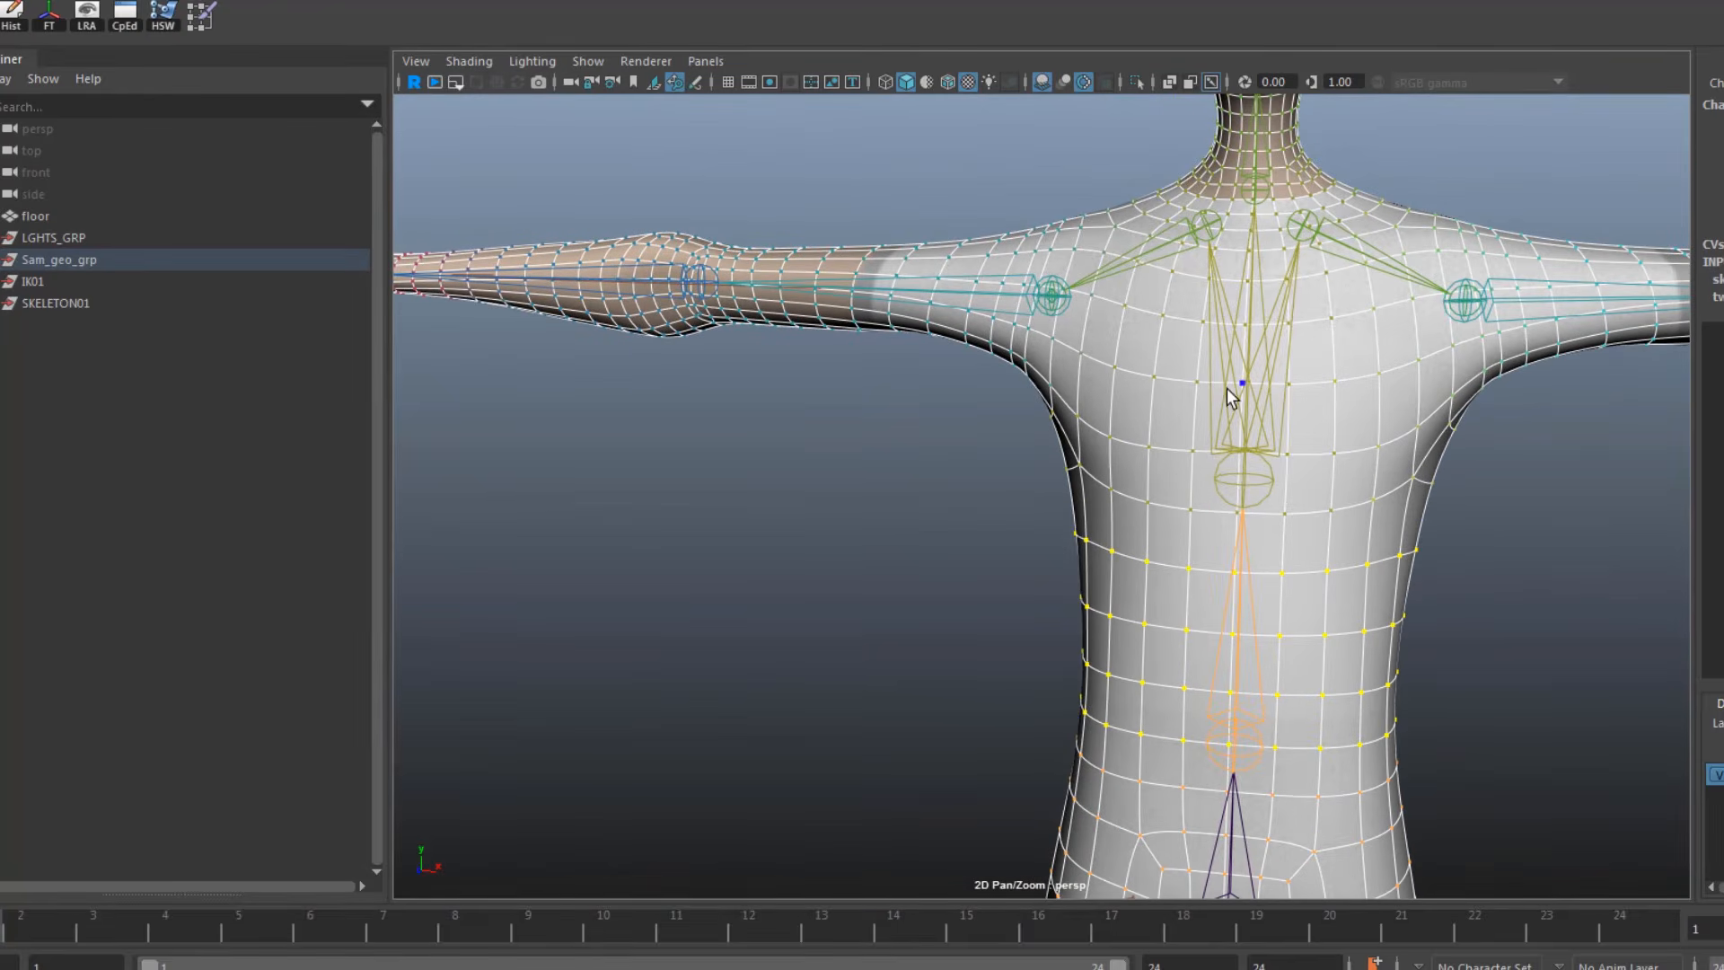
pyautogui.keyDown('alt'); pyautogui.moveTo(1230, 395); pyautogui.dragTo(1304, 594); pyautogui.keyUp('alt')
pyautogui.rightClick(1298, 456)
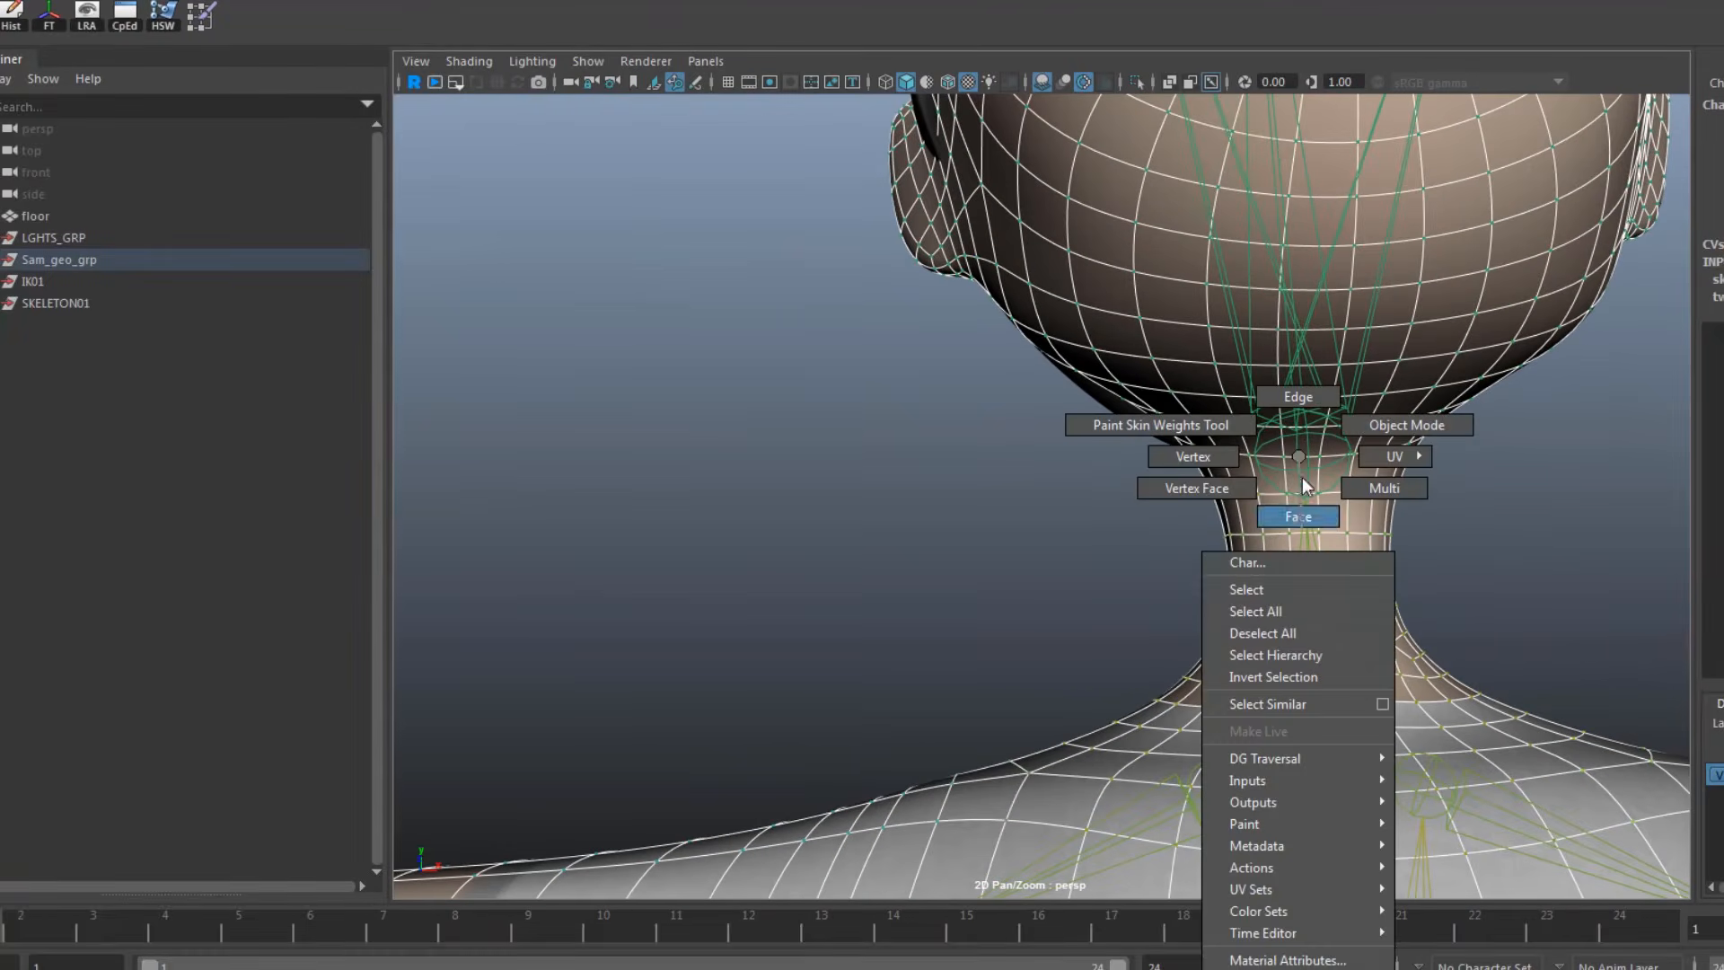
pyautogui.moveTo(1303, 478); pyautogui.dragTo(1302, 412, button='right')
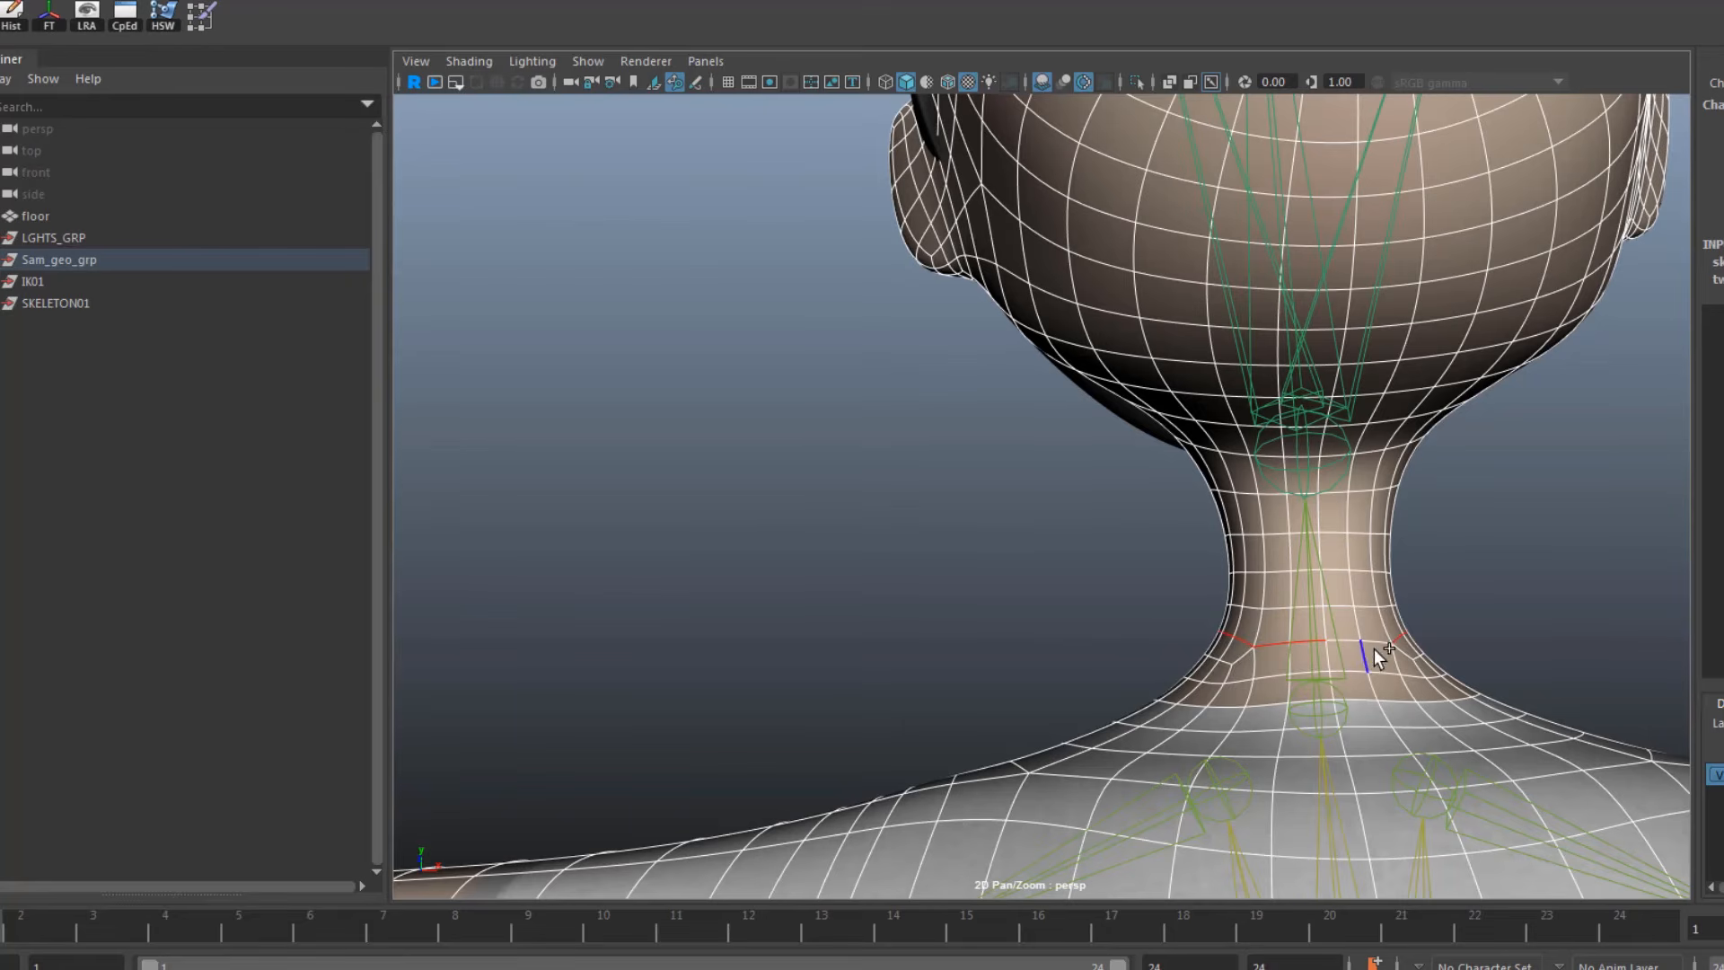
pyautogui.keyDown('shift'); pyautogui.doubleClick(1355, 603); pyautogui.keyUp('shift')
pyautogui.keyDown('shift'); pyautogui.doubleClick(1359, 531); pyautogui.keyUp('shift')
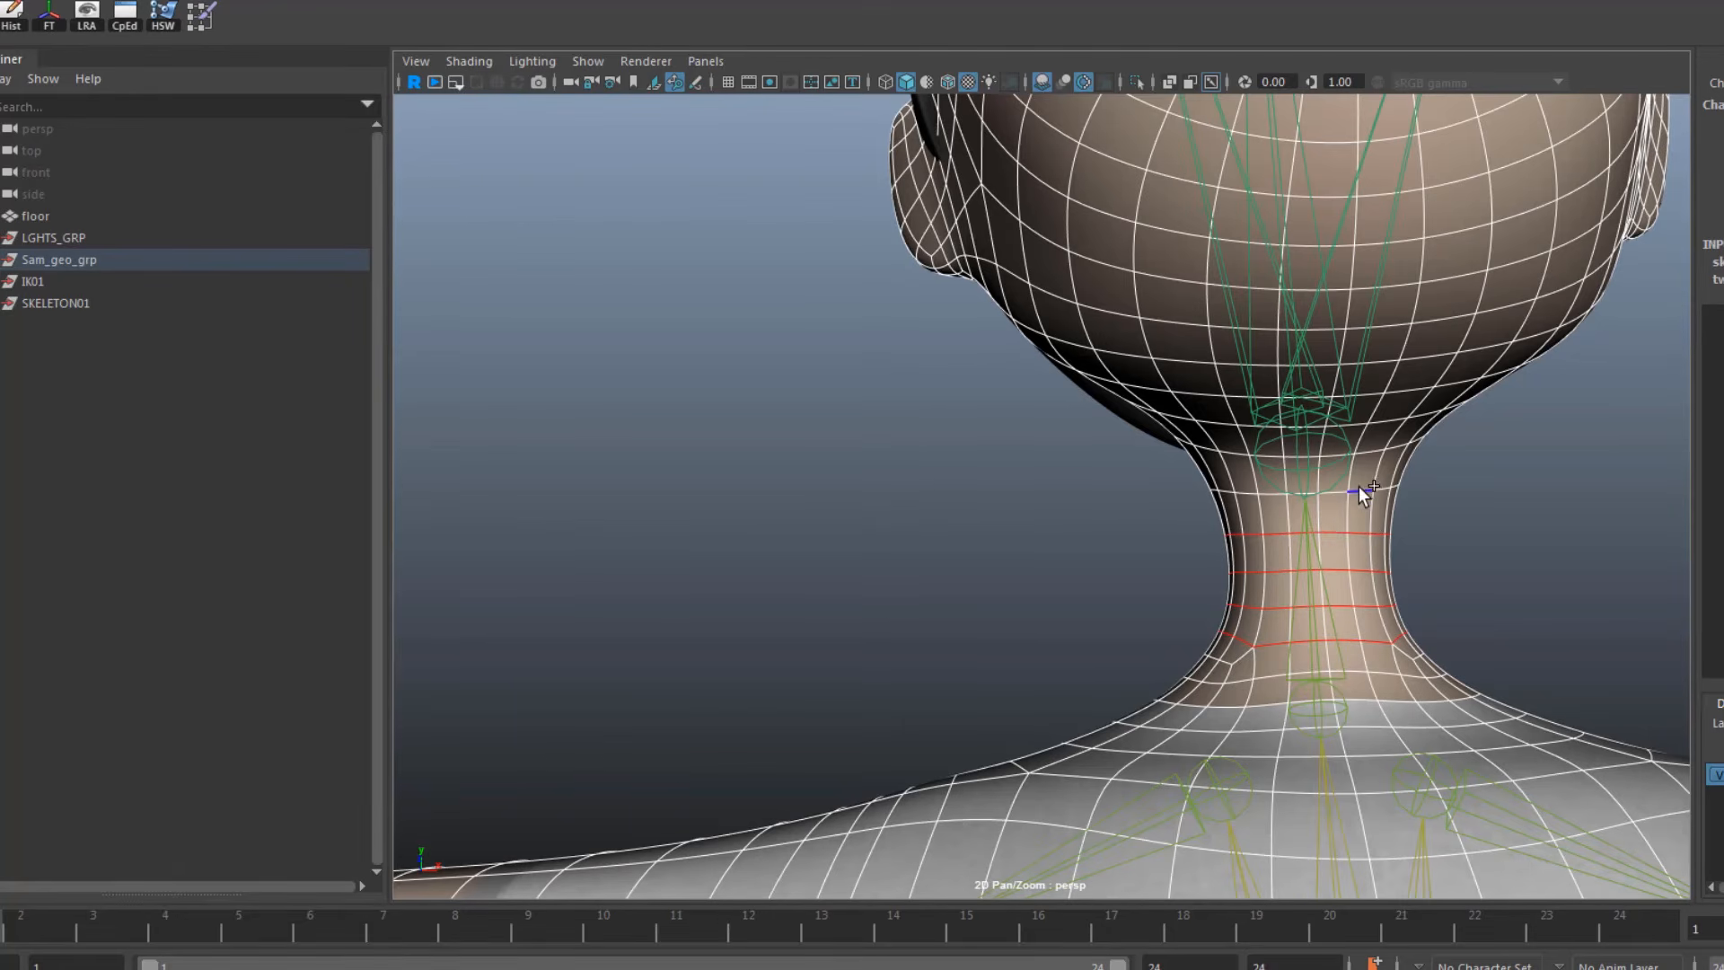
pyautogui.keyDown('shift'); pyautogui.doubleClick(1342, 483); pyautogui.keyUp('shift')
pyautogui.keyDown('shift'); pyautogui.moveTo(1252, 557); pyautogui.dragTo(1048, 561, button='right'); pyautogui.keyUp('shift')
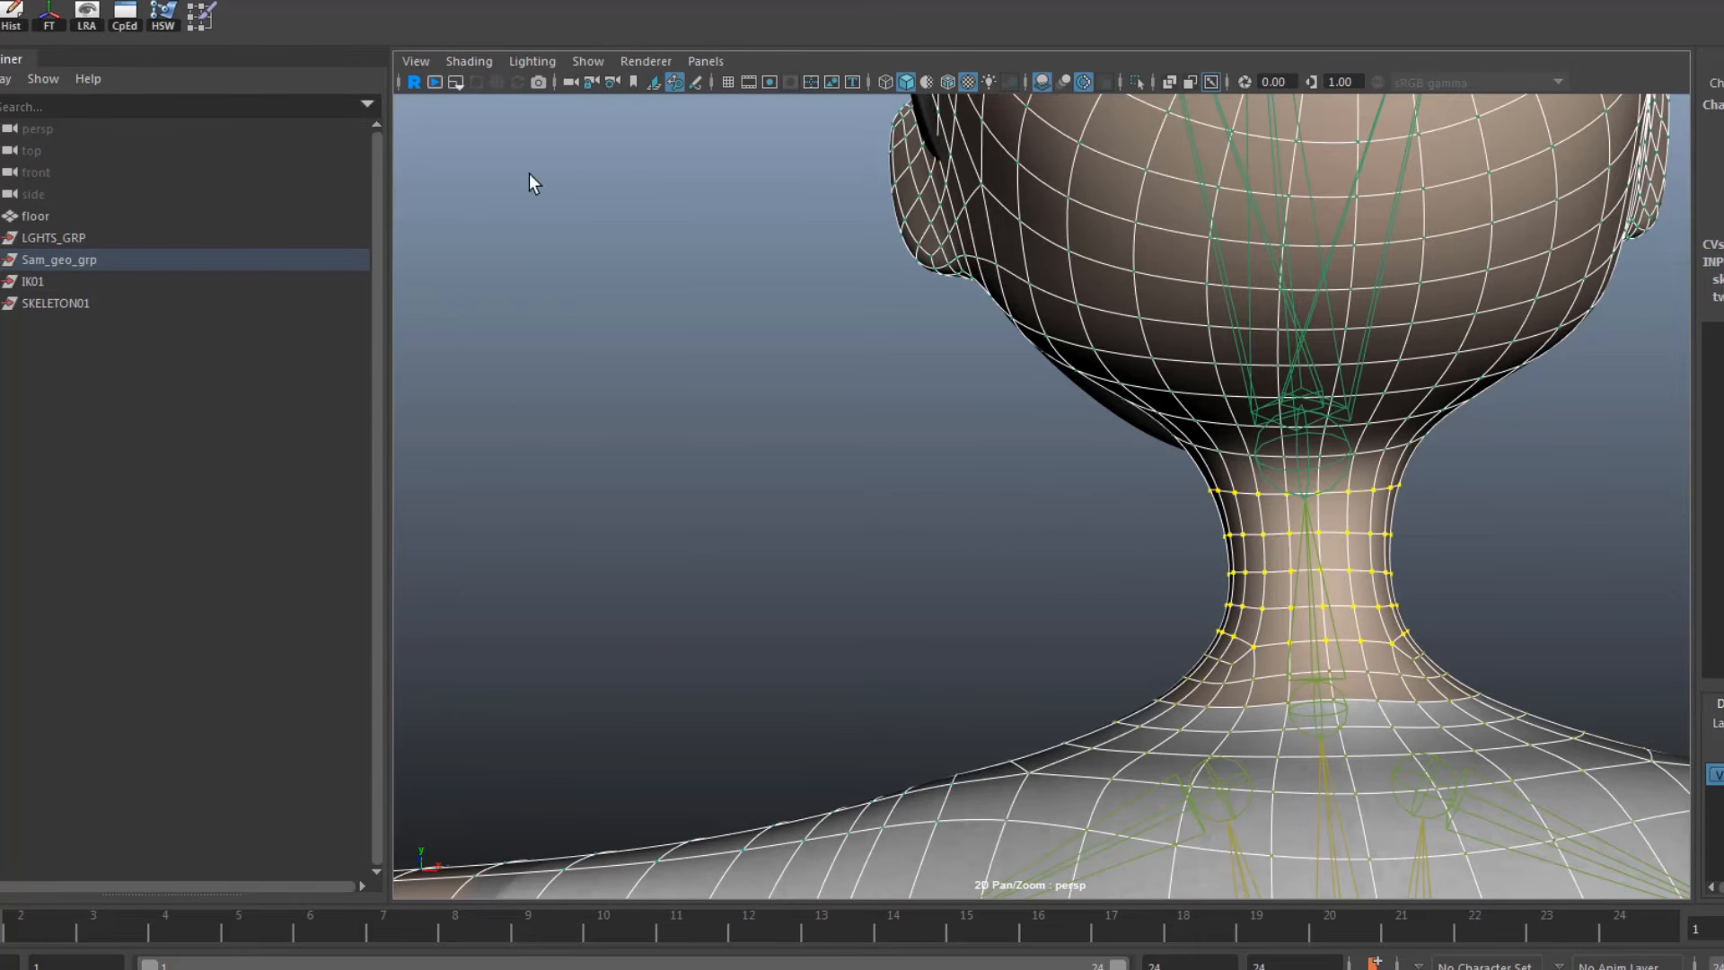
# Set the jnt_neck01 skin weight to 1 on all the selected neck vertices in the Component Editor
pyautogui.click(124, 15)
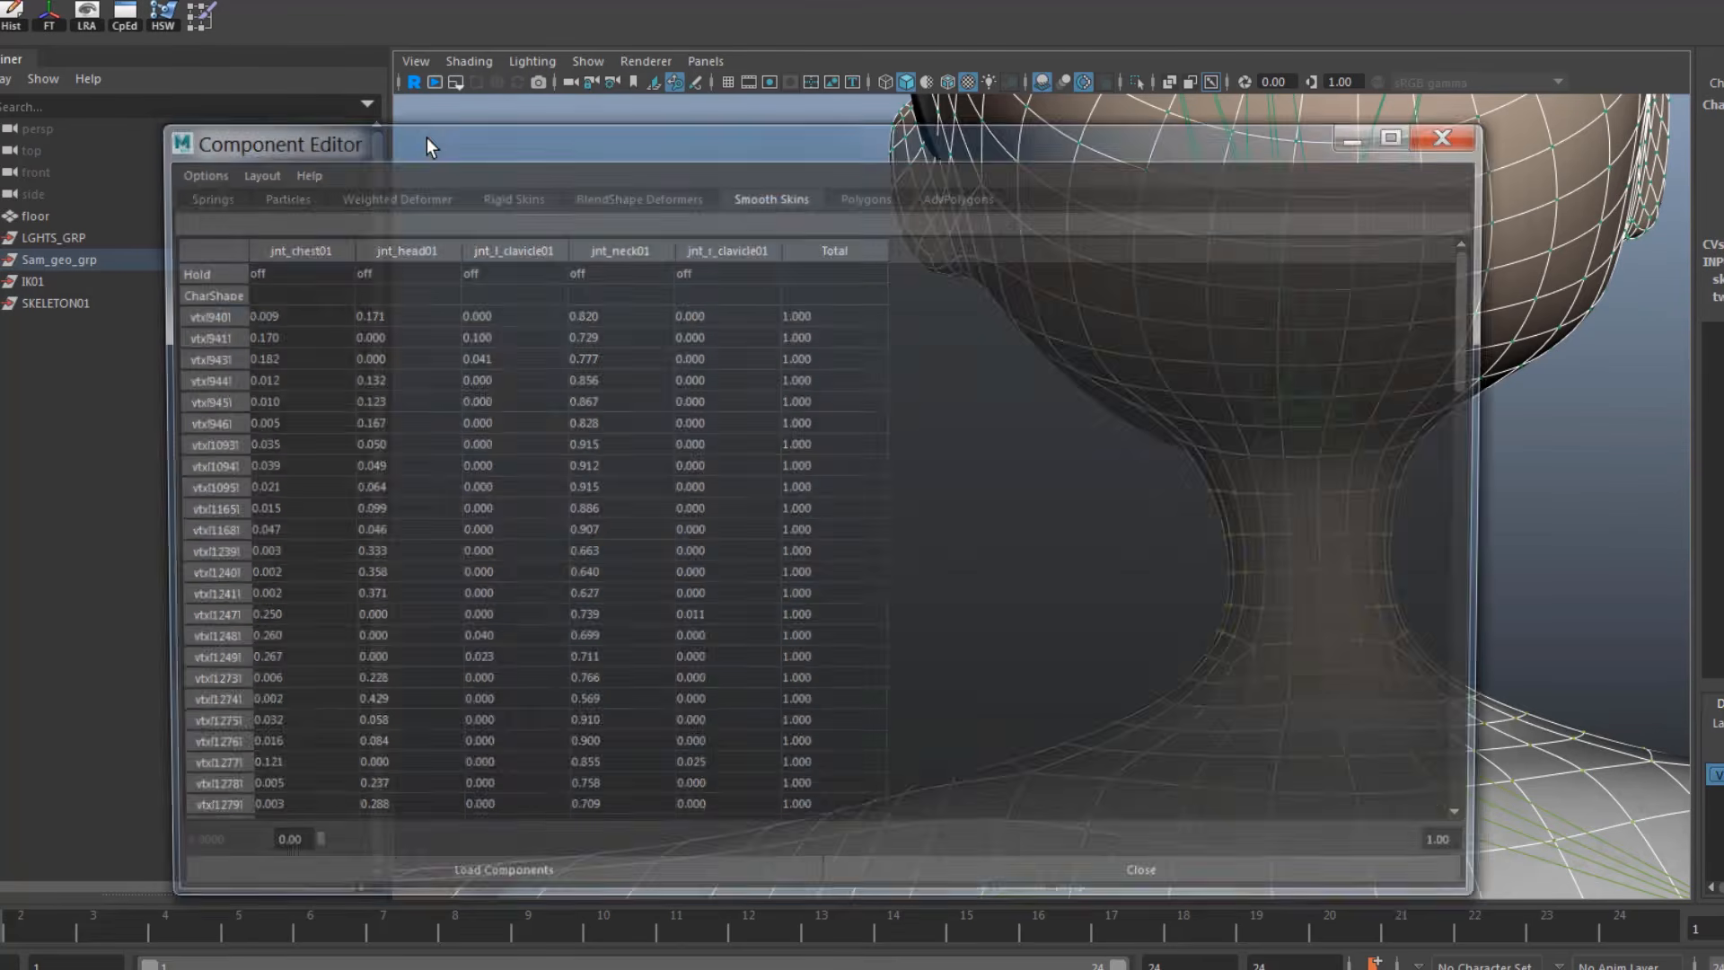
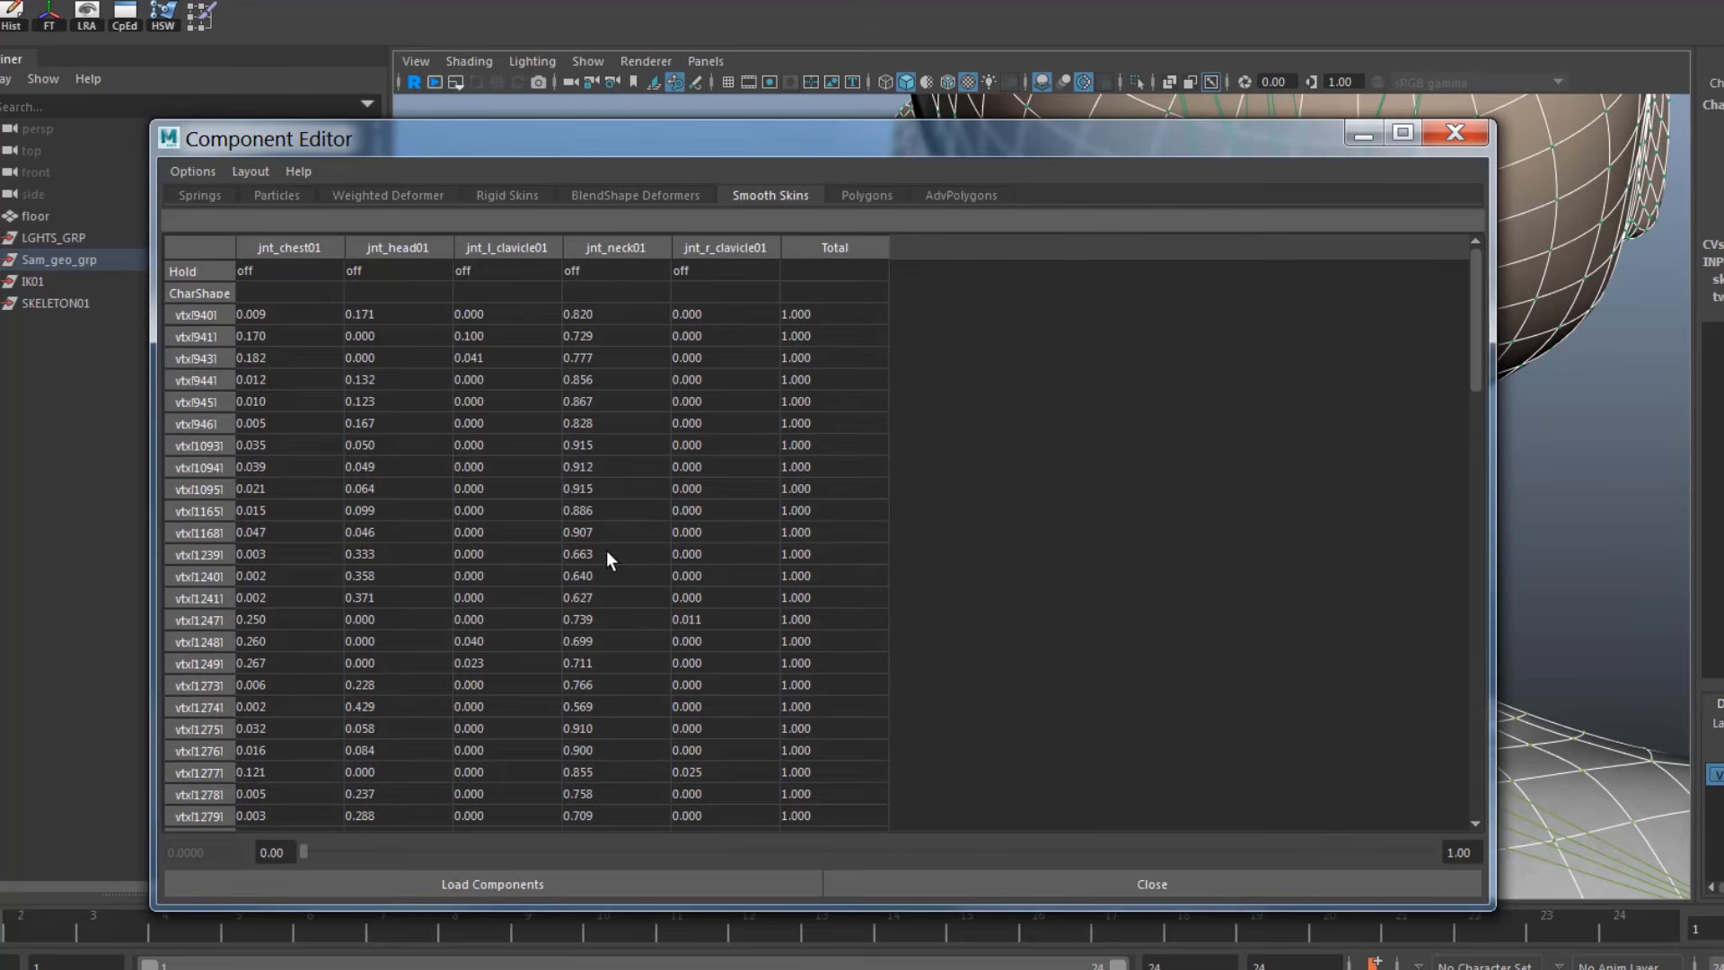
pyautogui.click(585, 317)
pyautogui.moveTo(1470, 345); pyautogui.dragTo(1513, 824)
pyautogui.keyDown('shift'); pyautogui.click(607, 819); pyautogui.keyUp('shift')
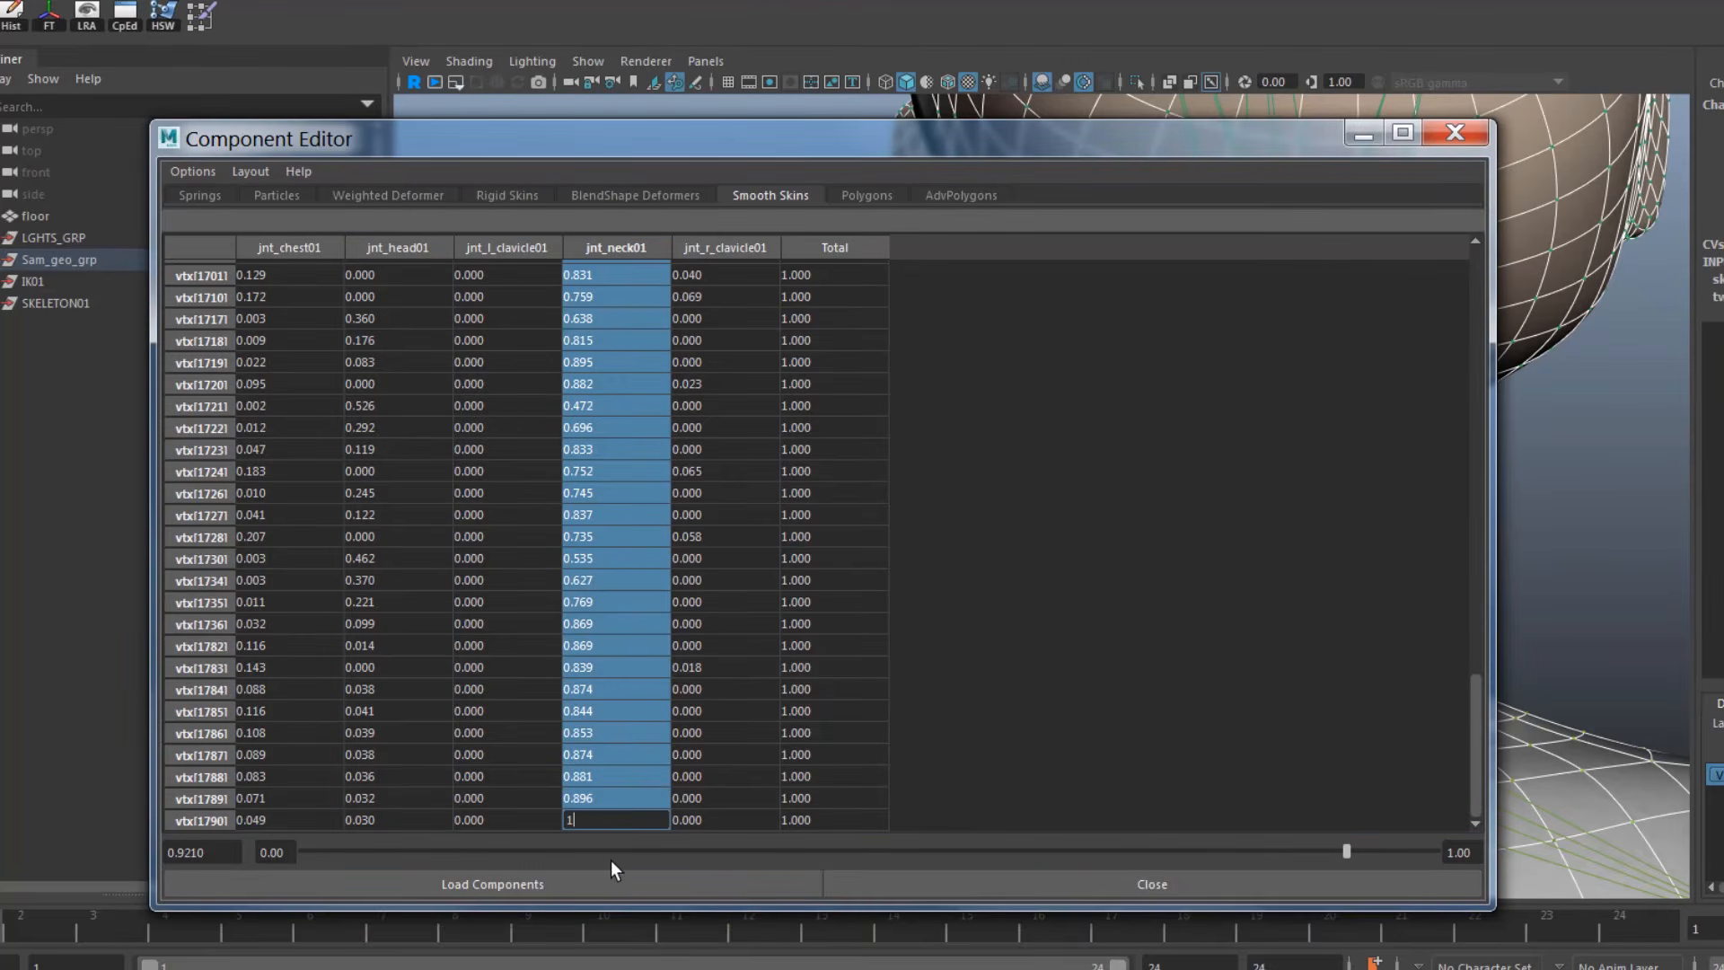
pyautogui.write('1')
pyautogui.press('Return')
pyautogui.click(1454, 133)
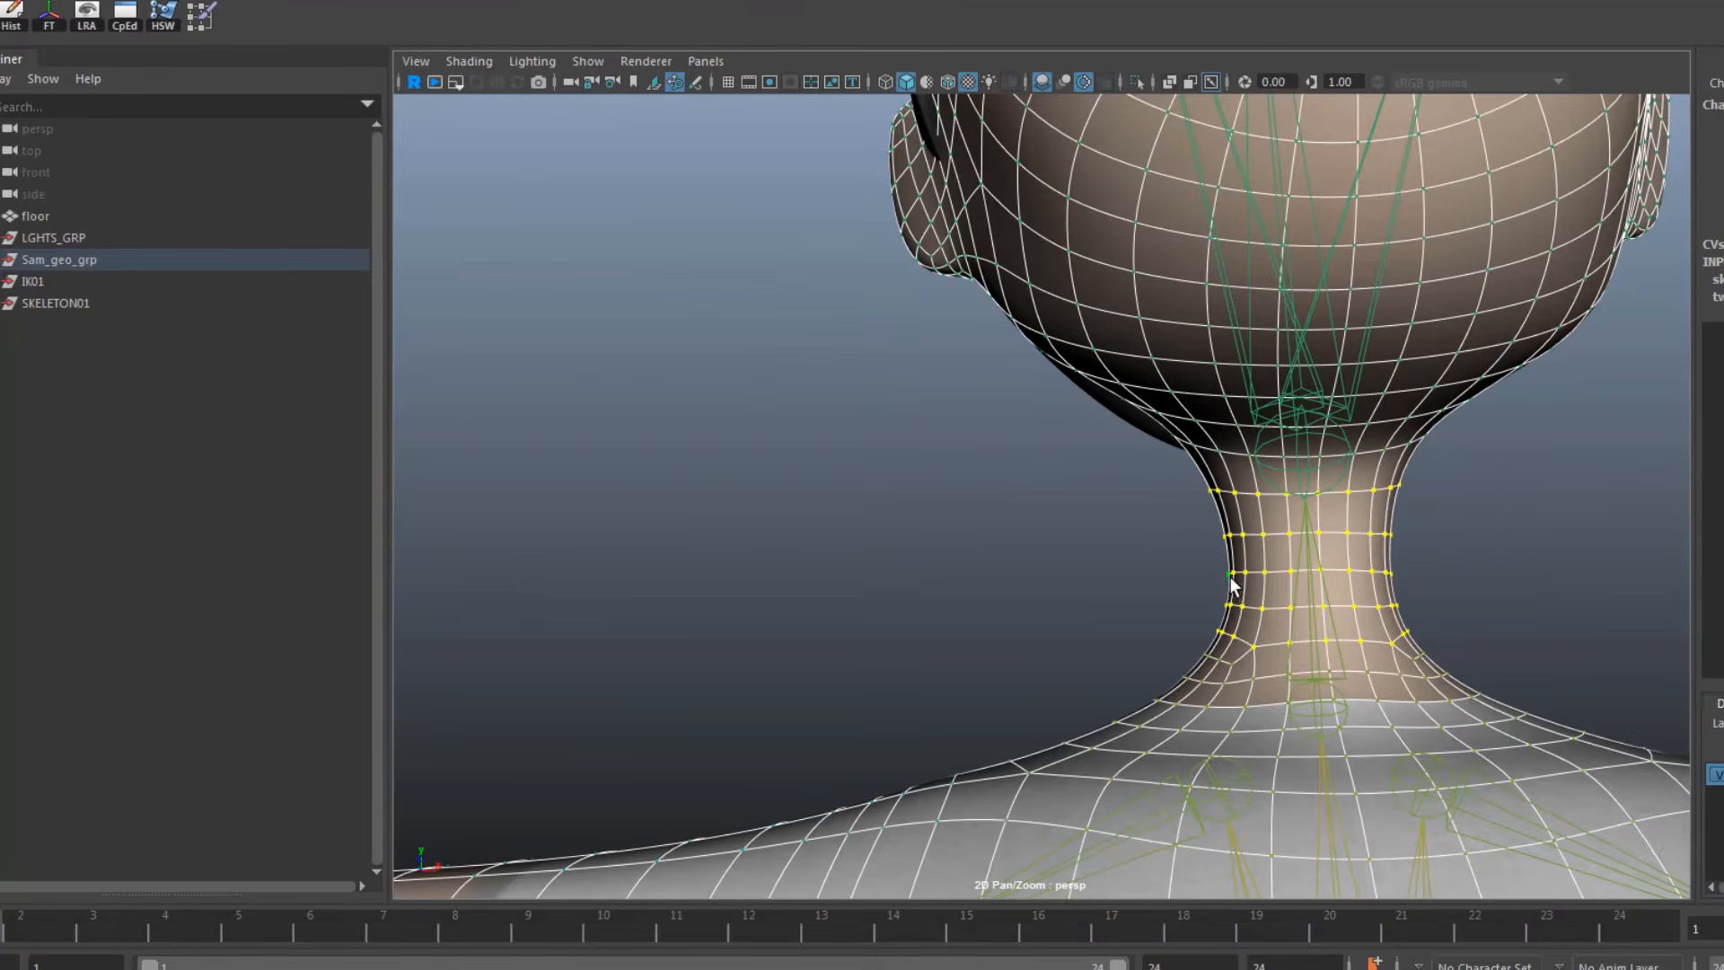
# Return to object mode and hide the hair, eye_r and eye_l meshes inside Sam_geo_grp
pyautogui.keyDown('alt'); pyautogui.moveTo(1230, 577); pyautogui.dragTo(1166, 588, button='right'); pyautogui.keyUp('alt')
pyautogui.keyDown('alt'); pyautogui.moveTo(1166, 588); pyautogui.dragTo(1051, 604); pyautogui.keyUp('alt')
pyautogui.keyDown('alt'); pyautogui.moveTo(1052, 603); pyautogui.dragTo(844, 664, button='middle'); pyautogui.keyUp('alt')
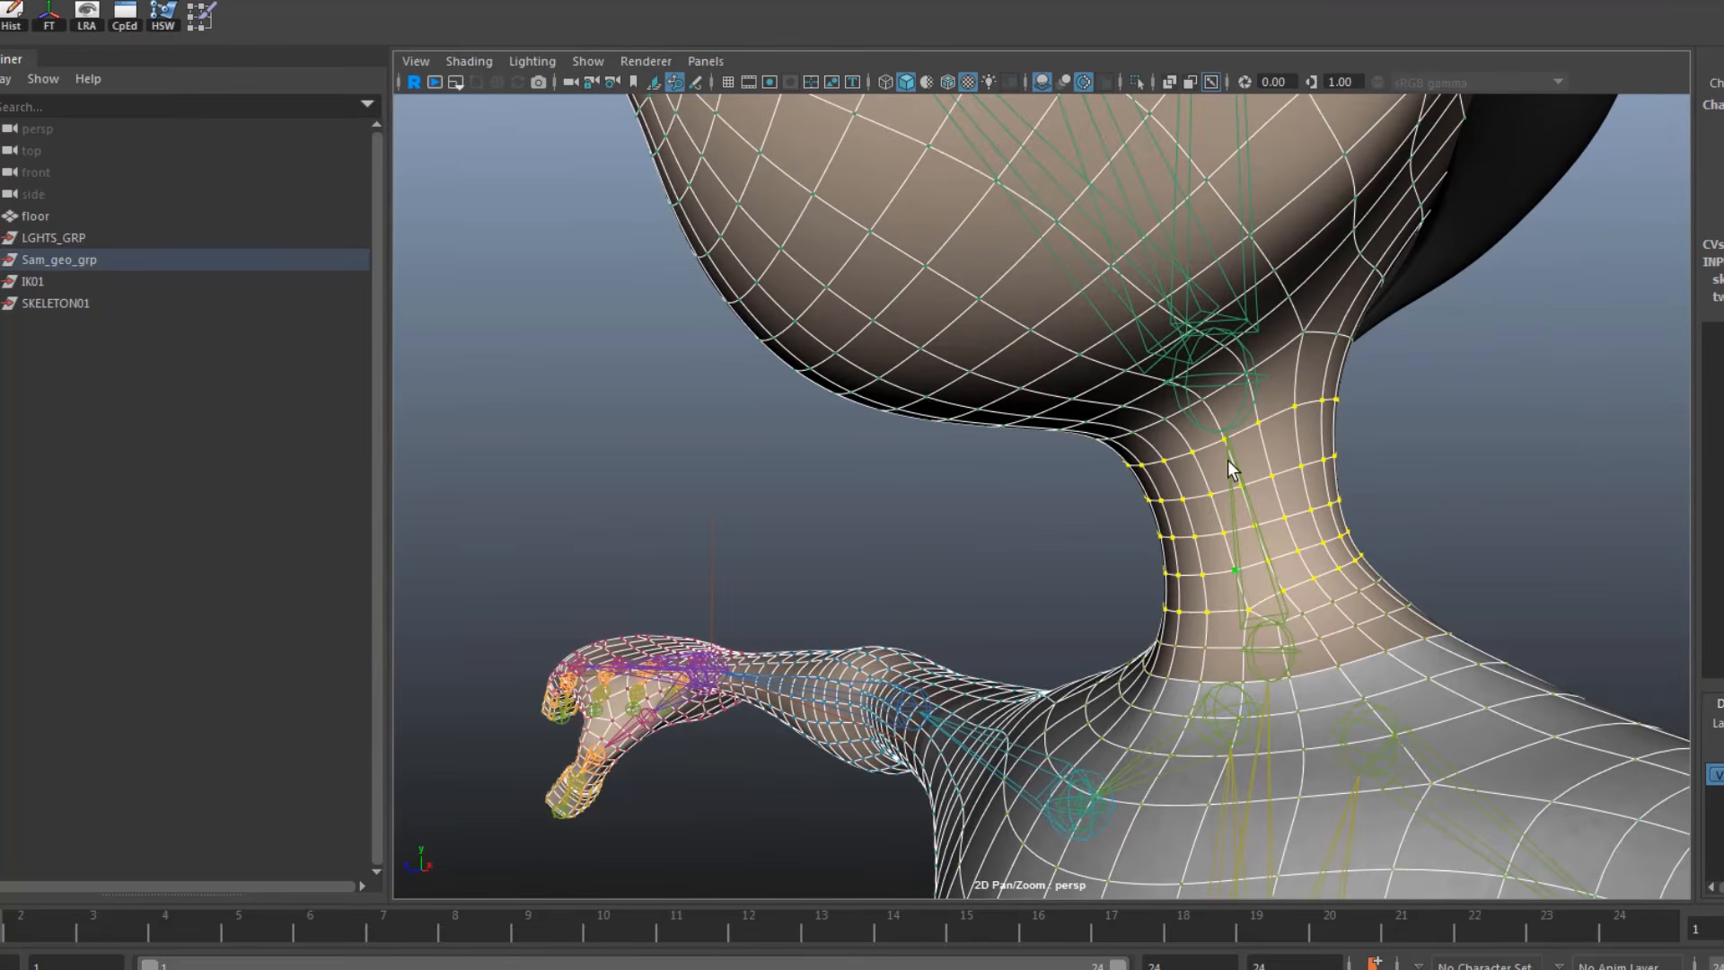
pyautogui.keyDown('alt'); pyautogui.moveTo(1254, 504); pyautogui.dragTo(601, 490, button='right'); pyautogui.keyUp('alt')
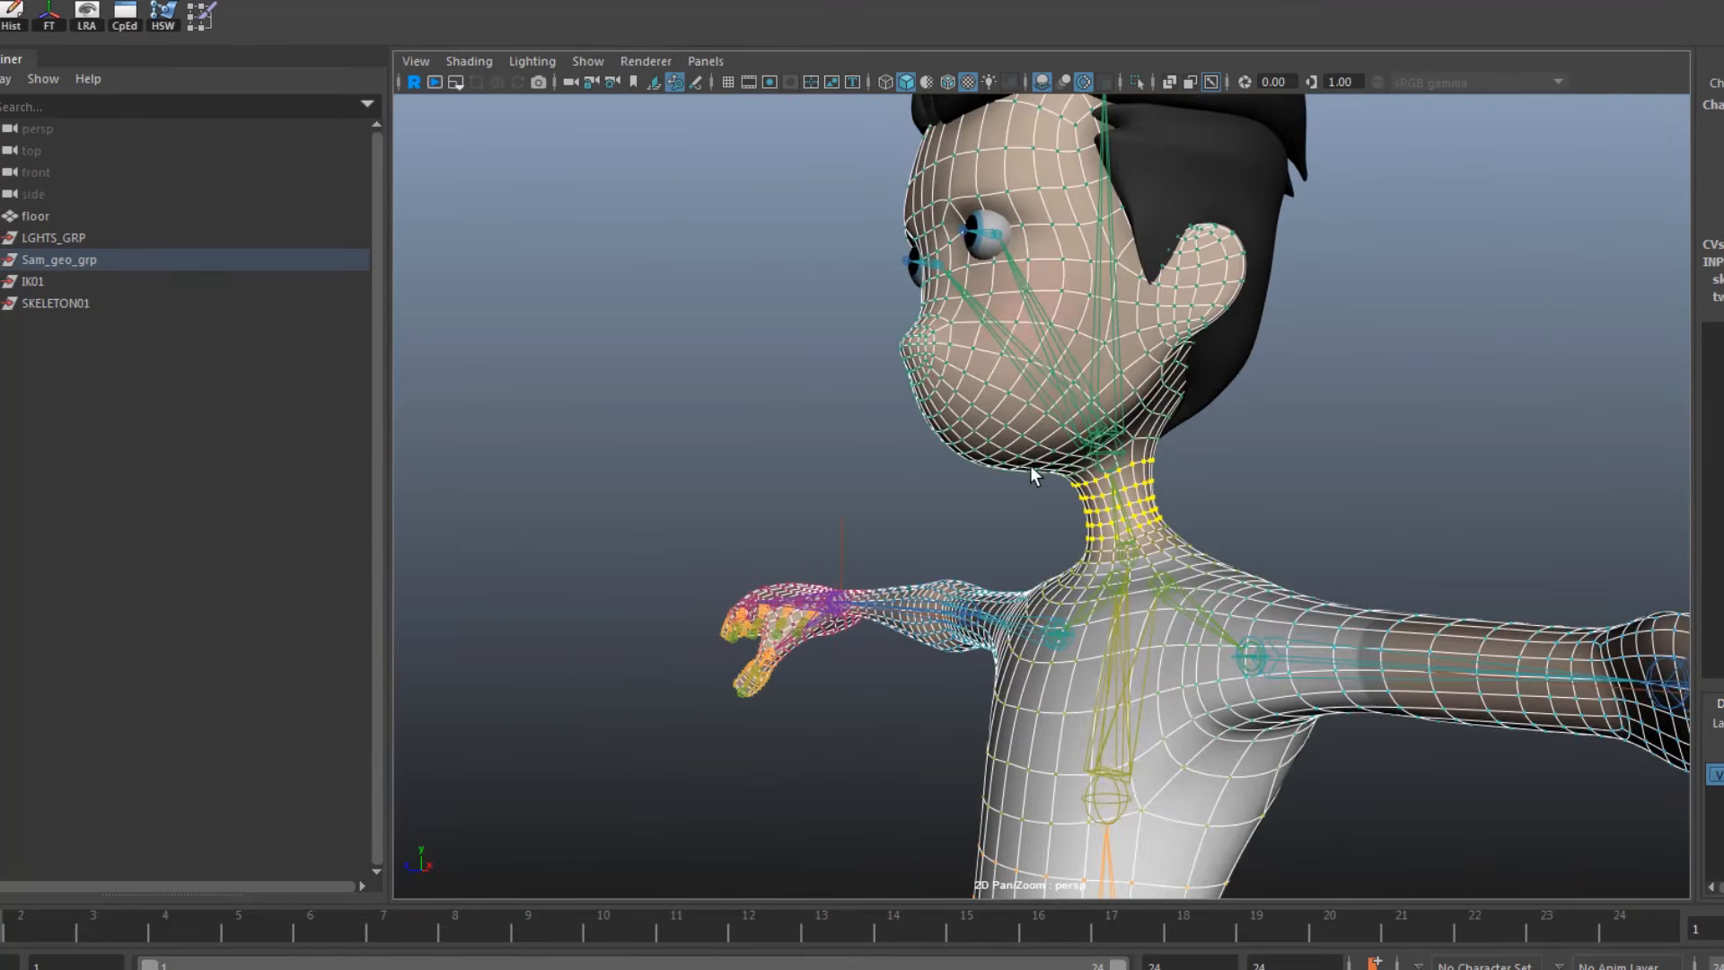
pyautogui.keyDown('alt'); pyautogui.moveTo(1035, 474); pyautogui.dragTo(1044, 553, button='middle'); pyautogui.keyUp('alt')
pyautogui.keyDown('alt'); pyautogui.moveTo(1044, 553); pyautogui.dragTo(1082, 510); pyautogui.keyUp('alt')
pyautogui.keyDown('alt'); pyautogui.moveTo(1053, 469); pyautogui.dragTo(1022, 398, button='middle'); pyautogui.keyUp('alt')
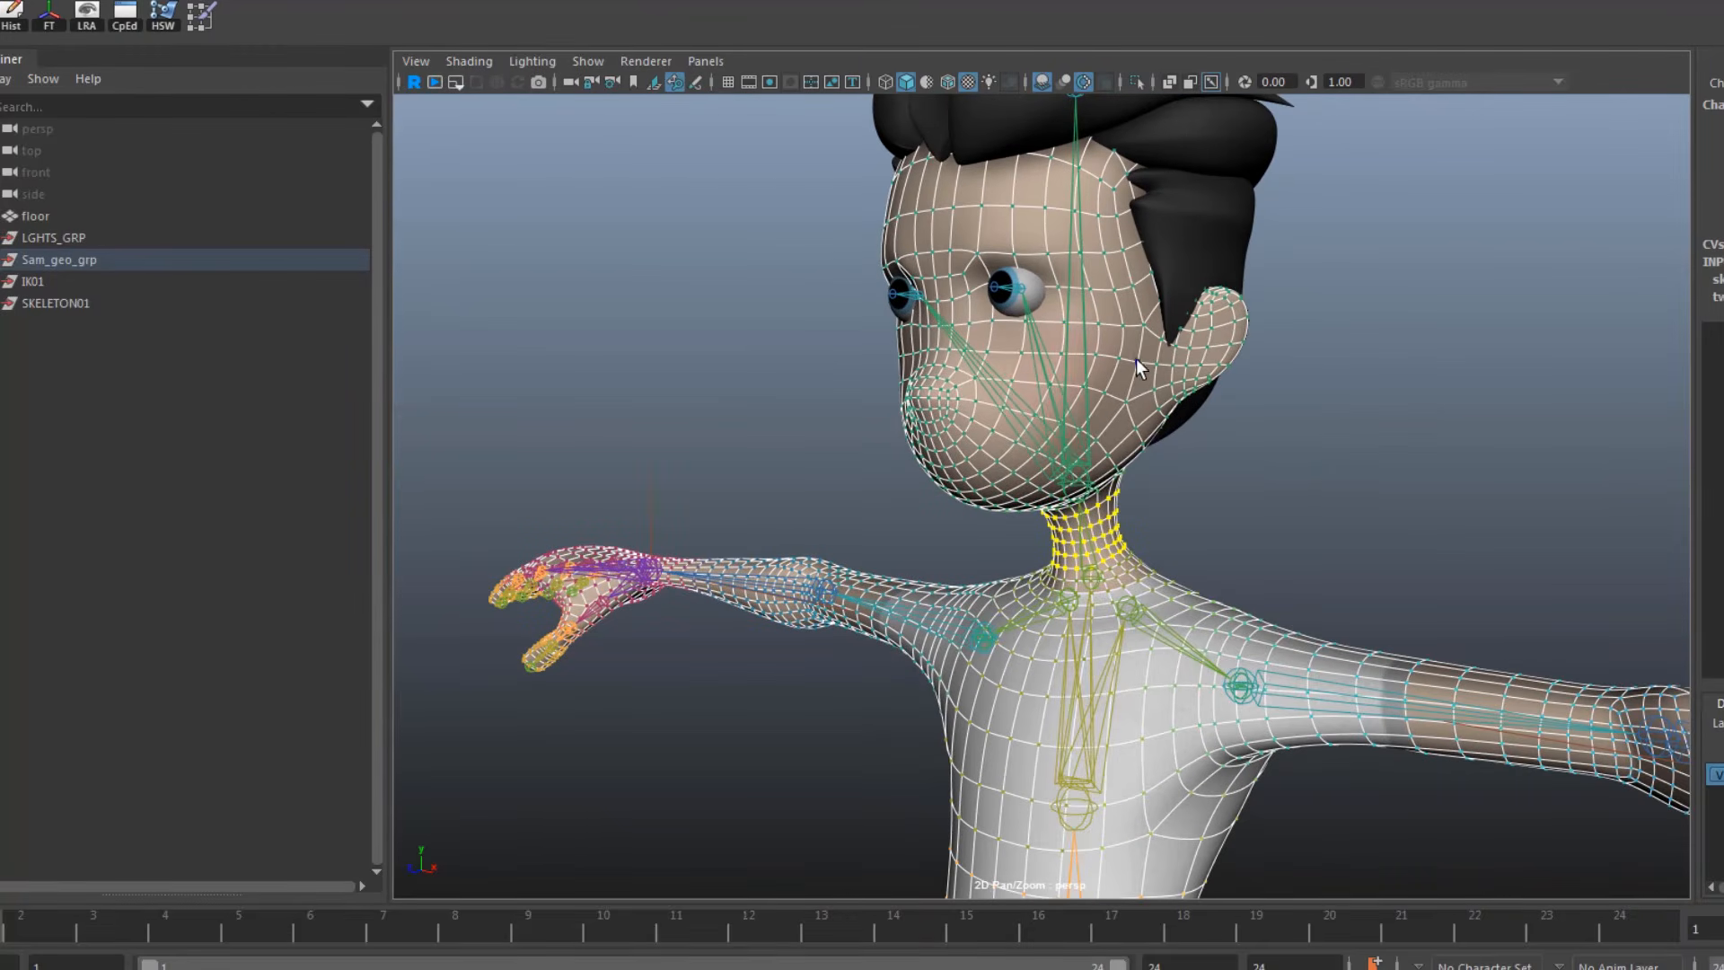
pyautogui.press('F8')
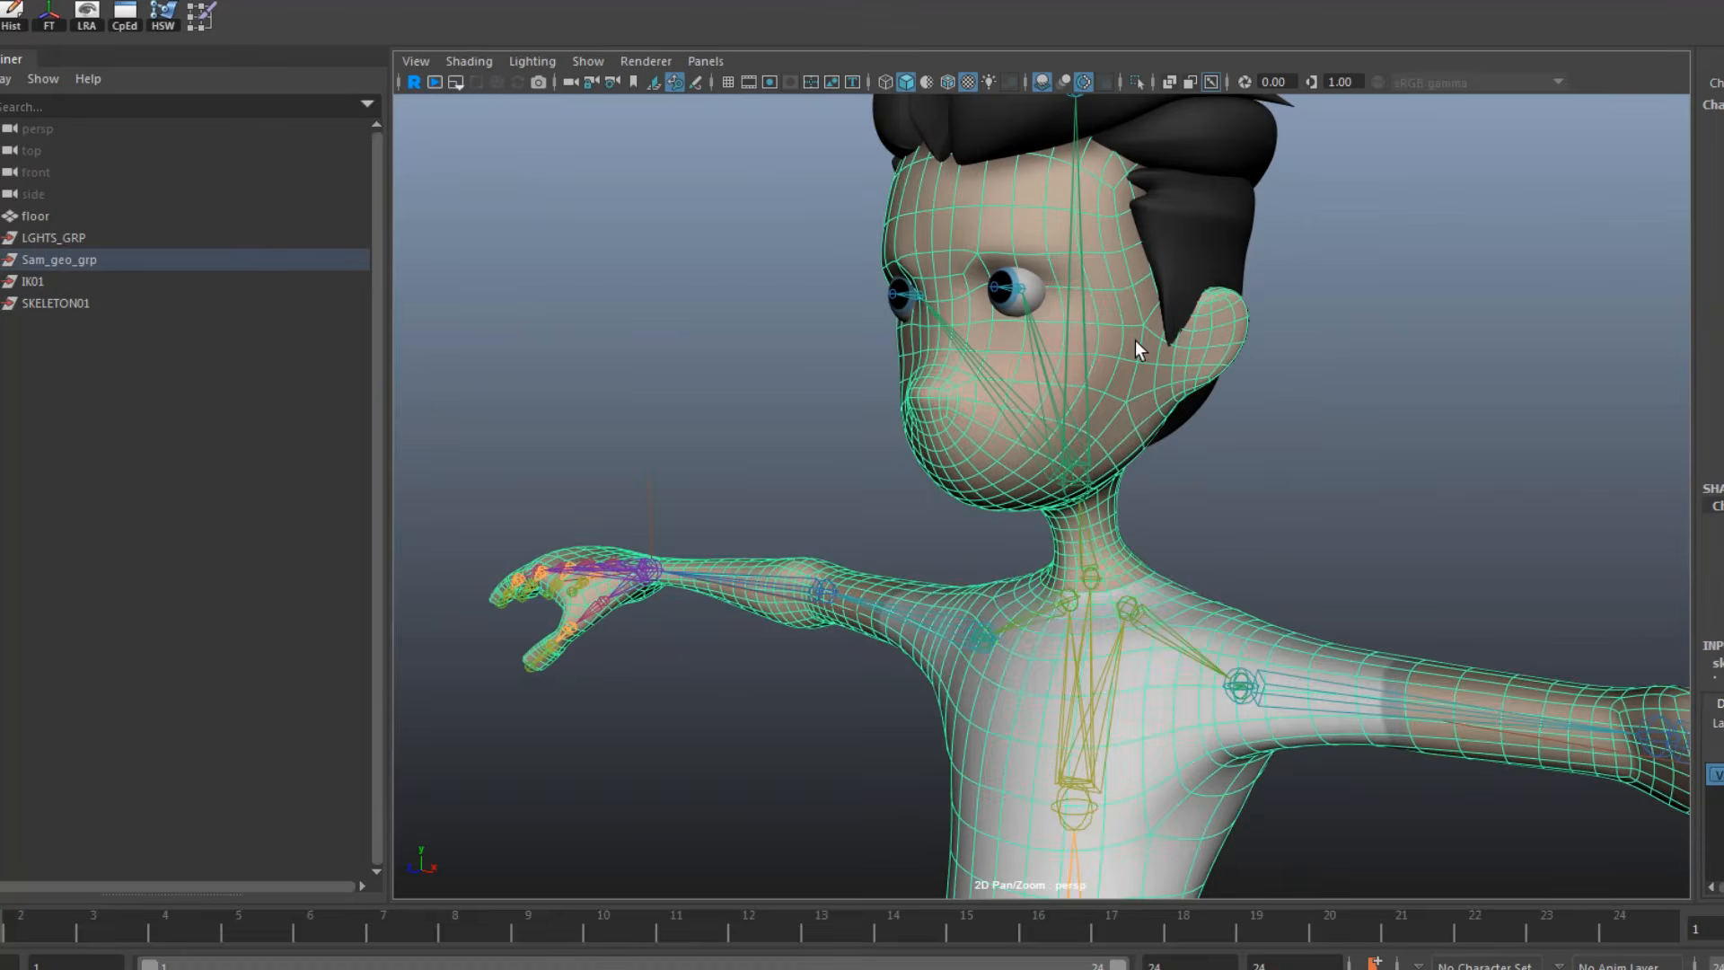
pyautogui.click(2, 261)
pyautogui.moveTo(39, 304); pyautogui.dragTo(39, 352)
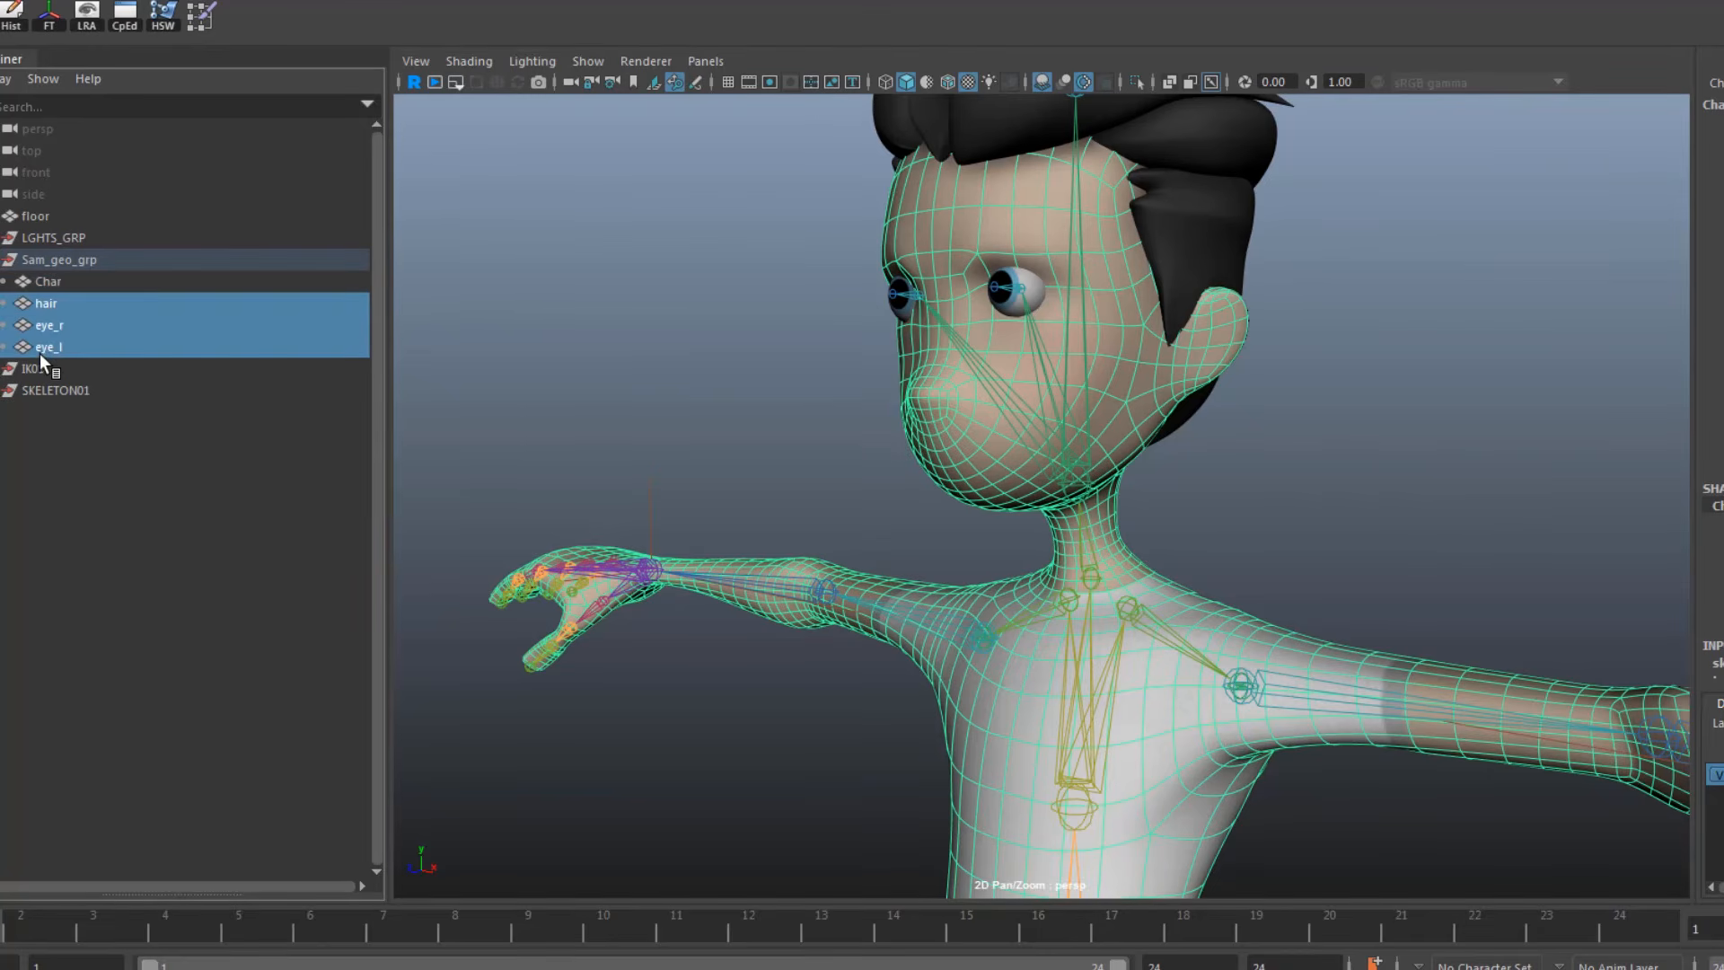
pyautogui.hotkey('ctrl', 'h')
# Select all the head vertices of the Char mesh, growing the selection down to the jaw and skull base
pyautogui.click(1156, 235)
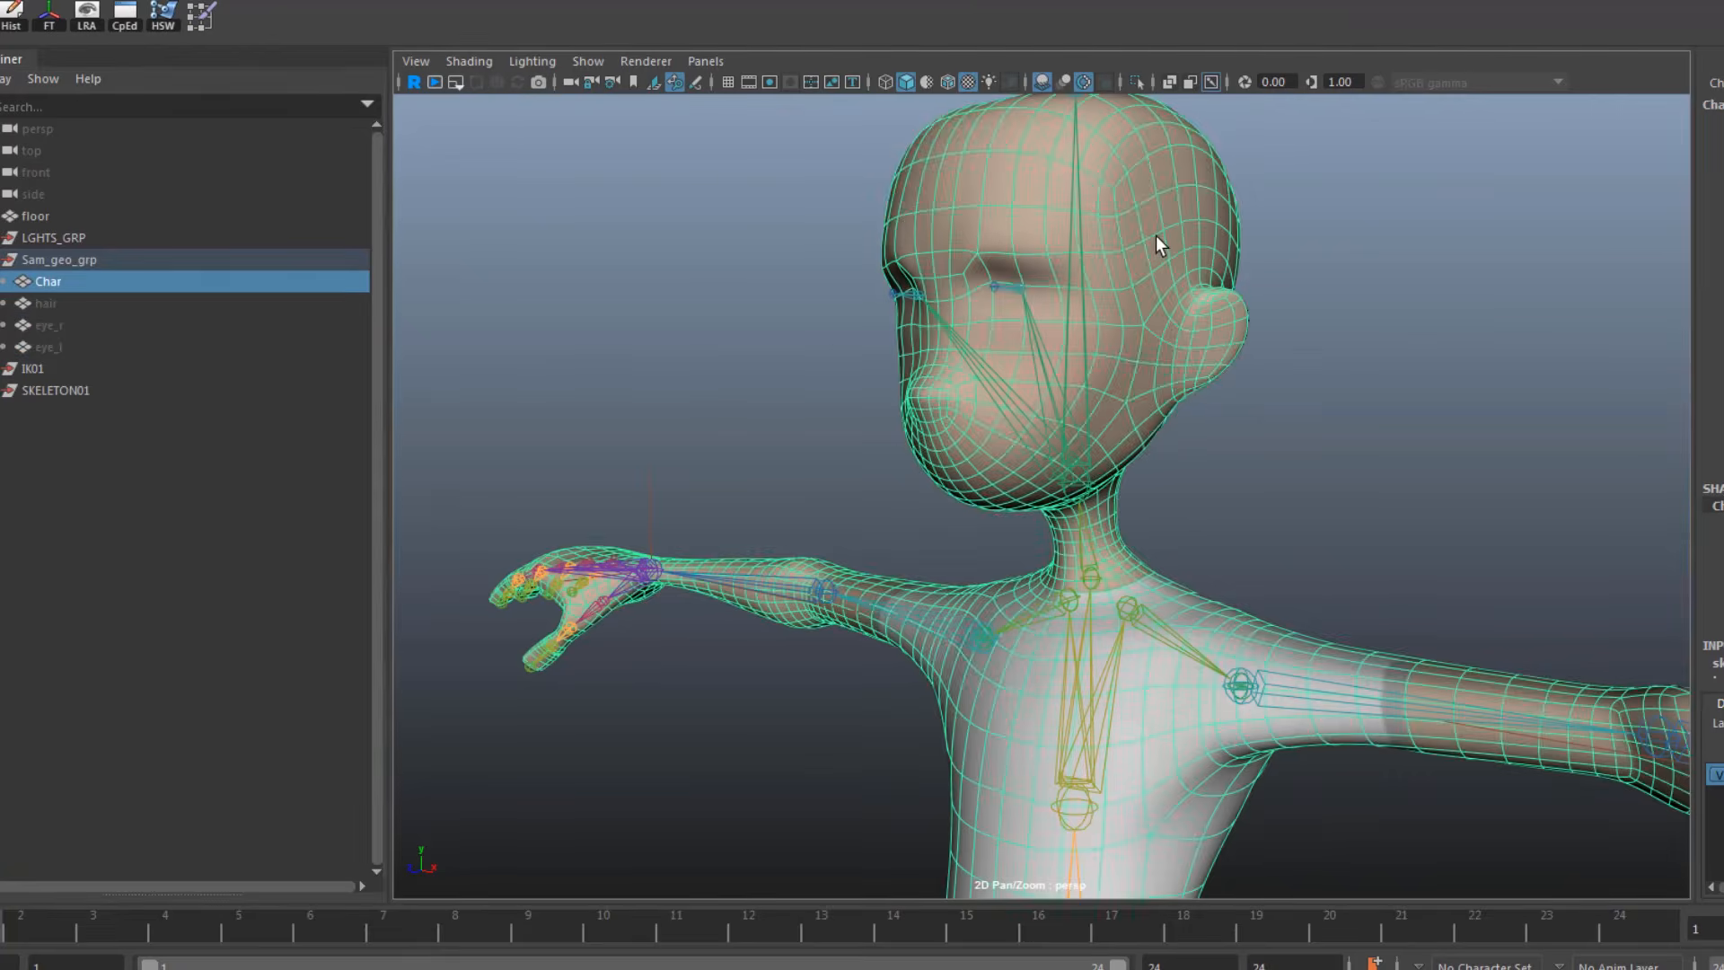
pyautogui.moveTo(1156, 236); pyautogui.dragTo(1042, 232, button='right')
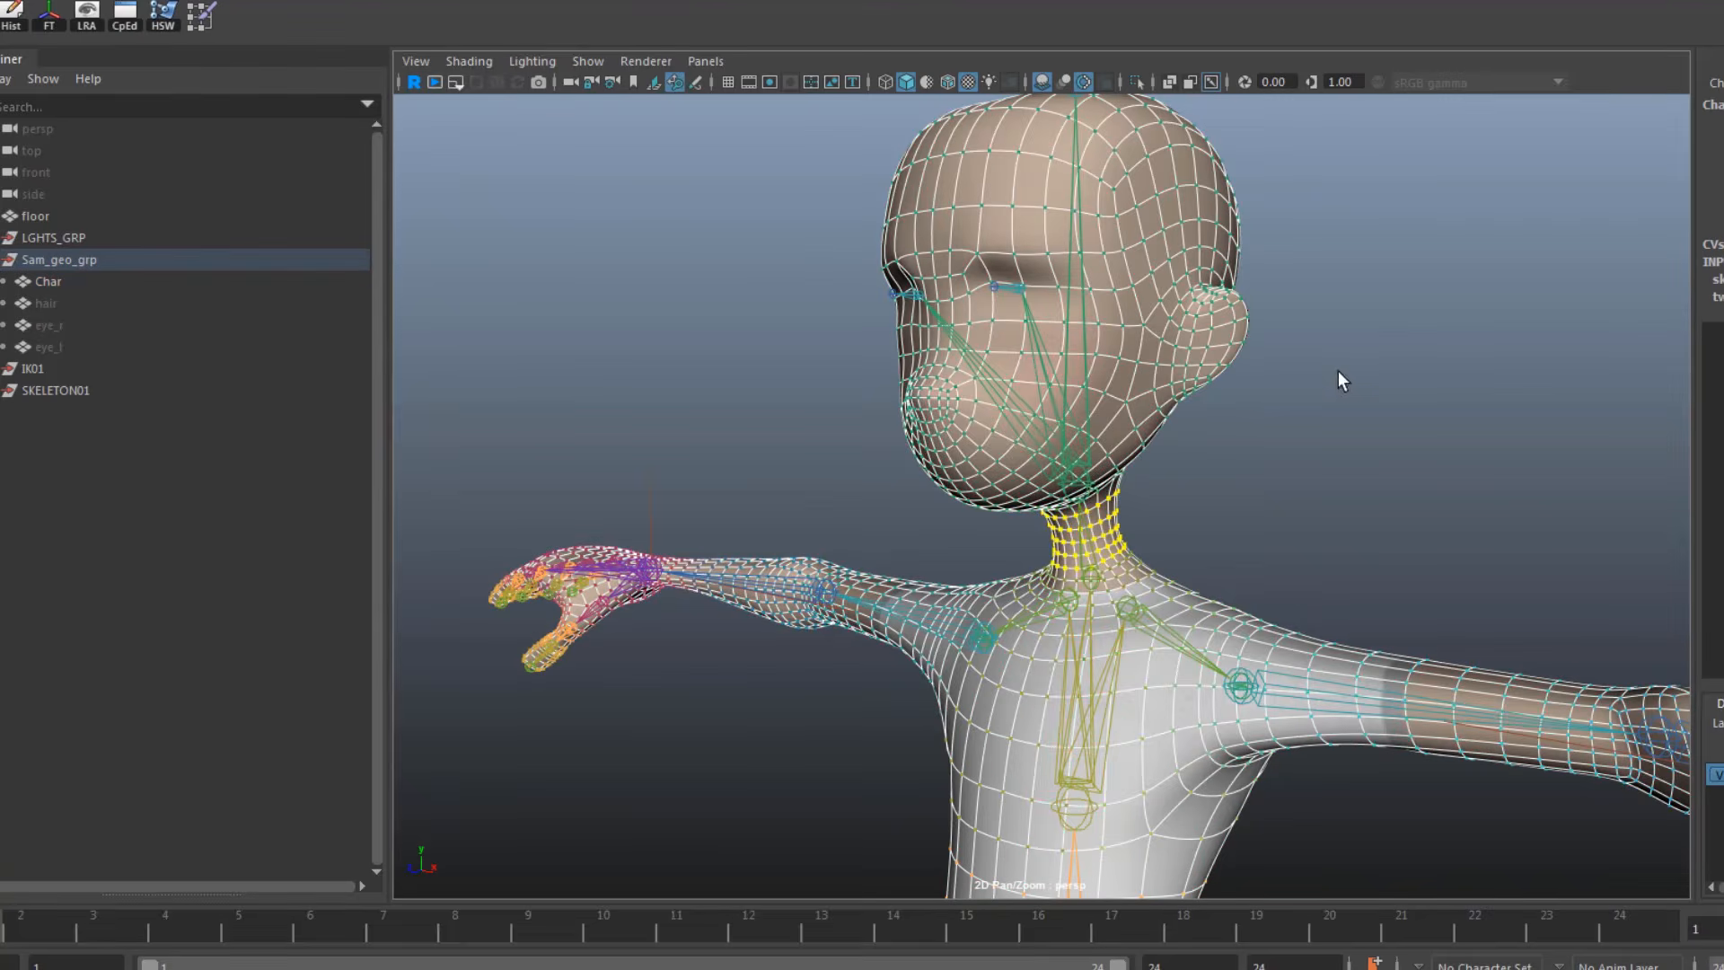
pyautogui.keyDown('alt'); pyautogui.moveTo(1338, 371); pyautogui.dragTo(1203, 367); pyautogui.keyUp('alt')
pyautogui.moveTo(1315, 418); pyautogui.dragTo(729, 81)
pyautogui.hotkey('shift', '.')
pyautogui.hotkey('shift', '.')
pyautogui.hotkey('shift', '.')
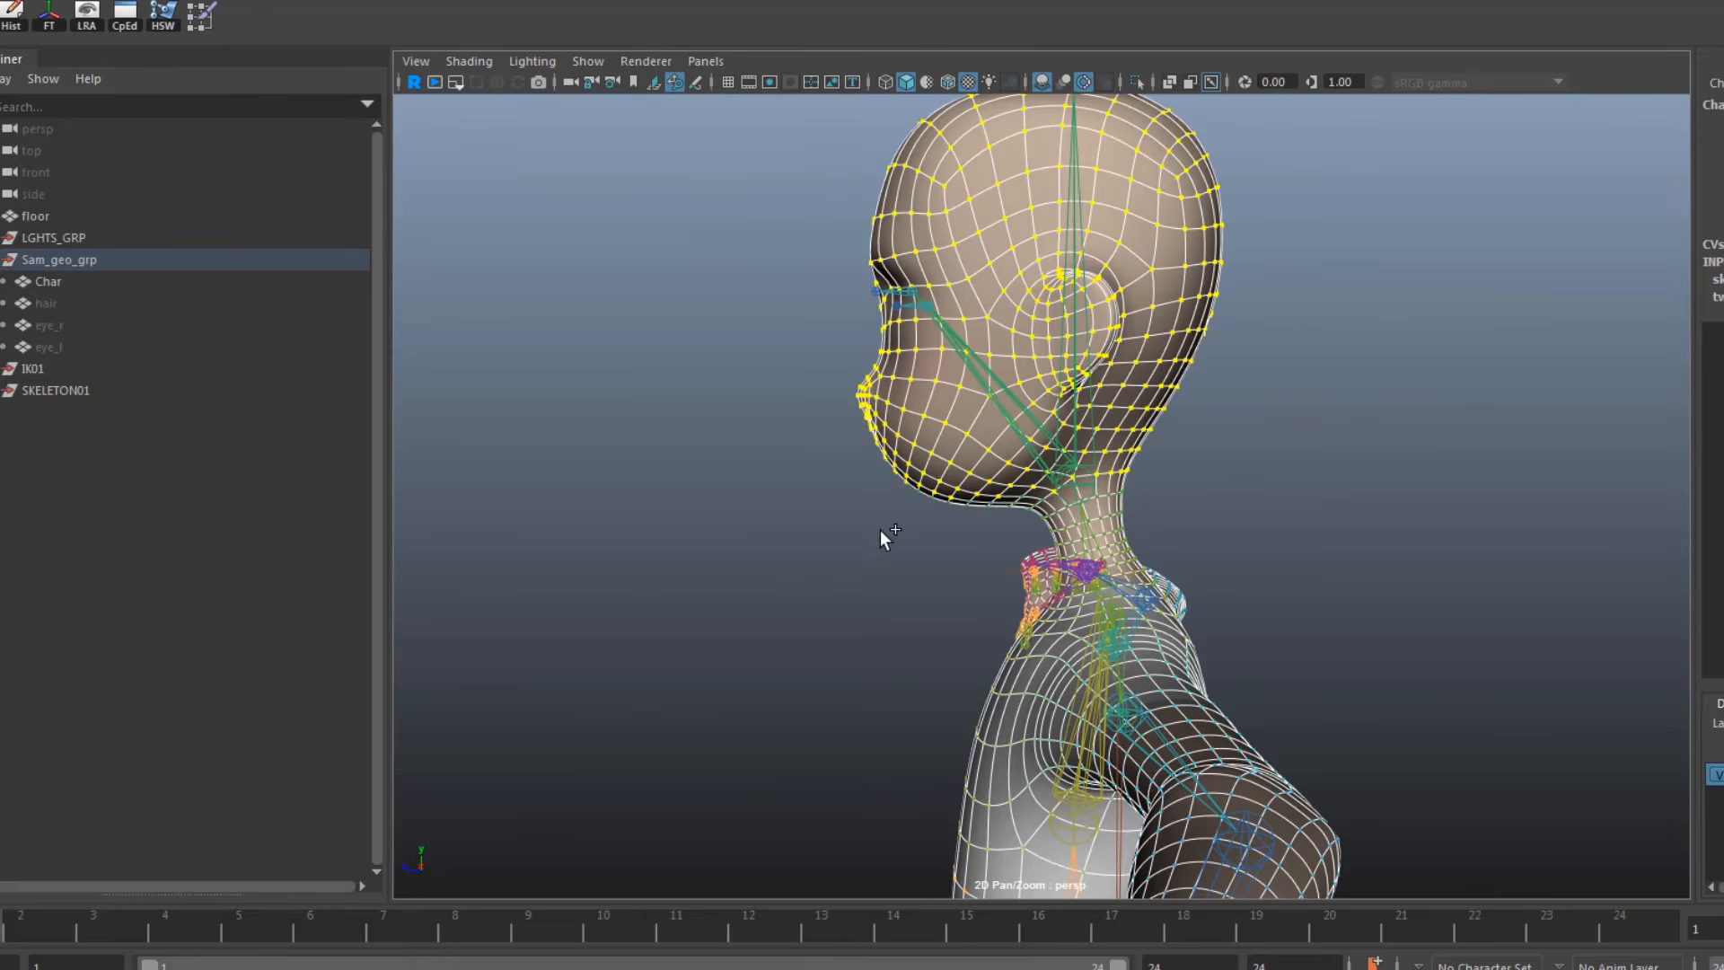
pyautogui.moveTo(884, 532); pyautogui.dragTo(1025, 465)
# Set the jnt_head01 skin weight to 1 on all the selected head vertices and reload the components in the Component Editor
pyautogui.click(125, 16)
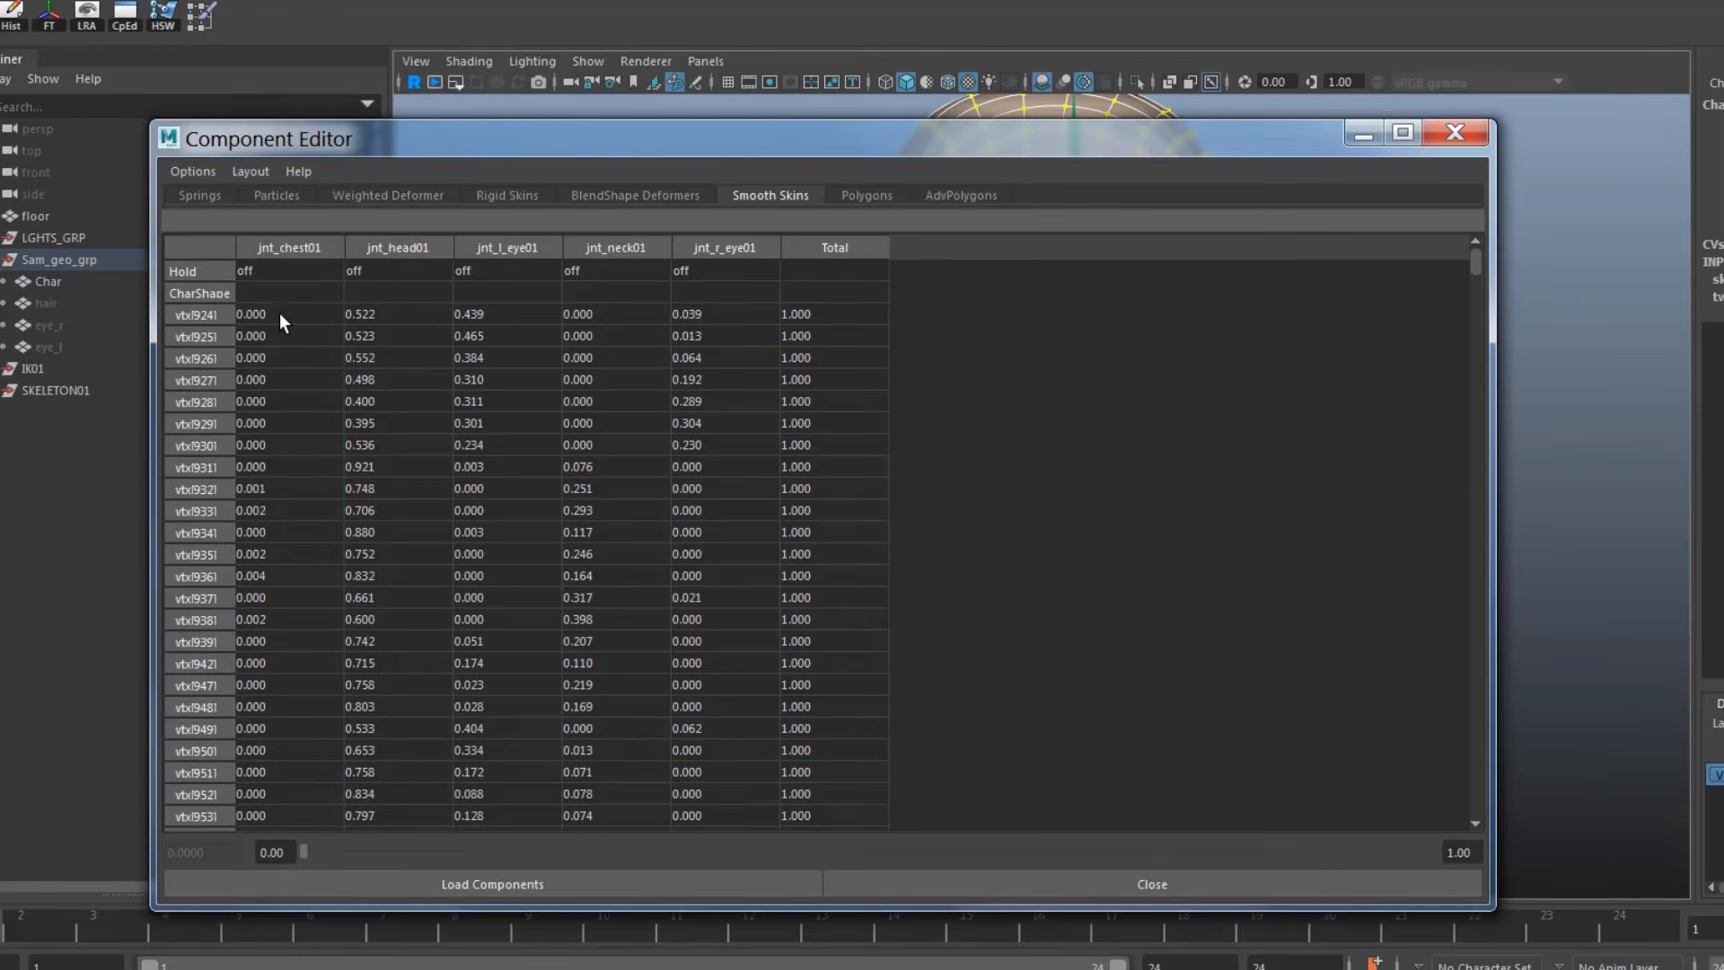
pyautogui.click(378, 310)
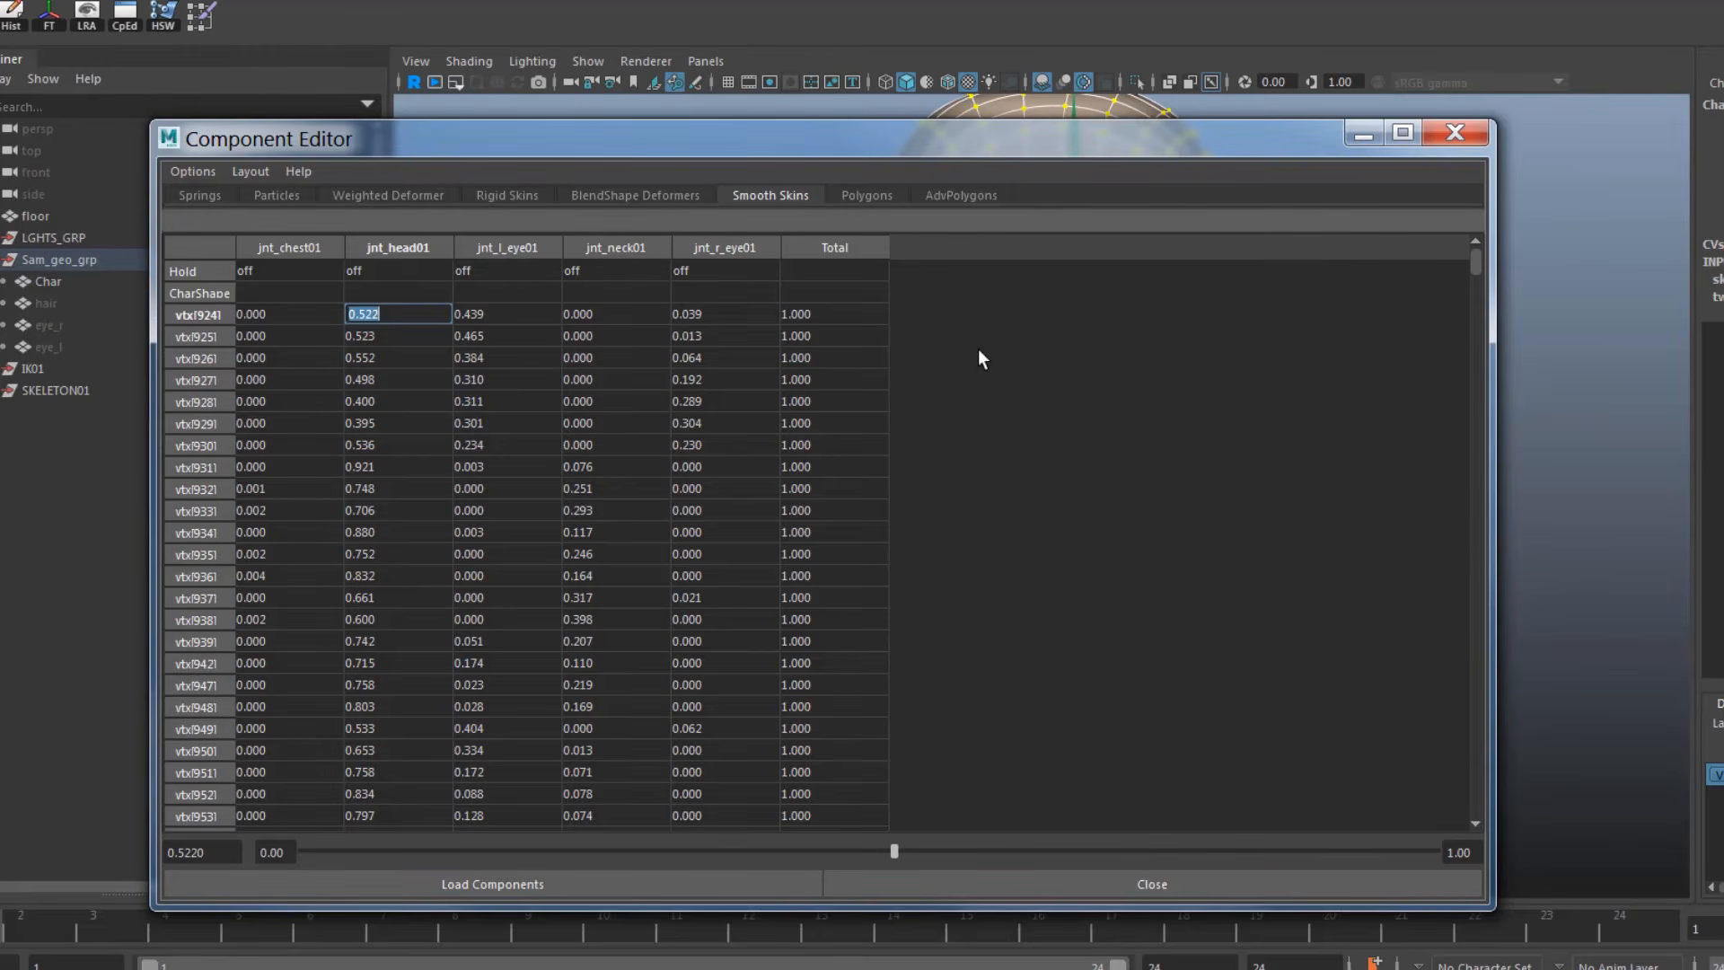
pyautogui.moveTo(1476, 269); pyautogui.dragTo(1460, 858)
pyautogui.keyDown('shift'); pyautogui.click(395, 820); pyautogui.keyUp('shift')
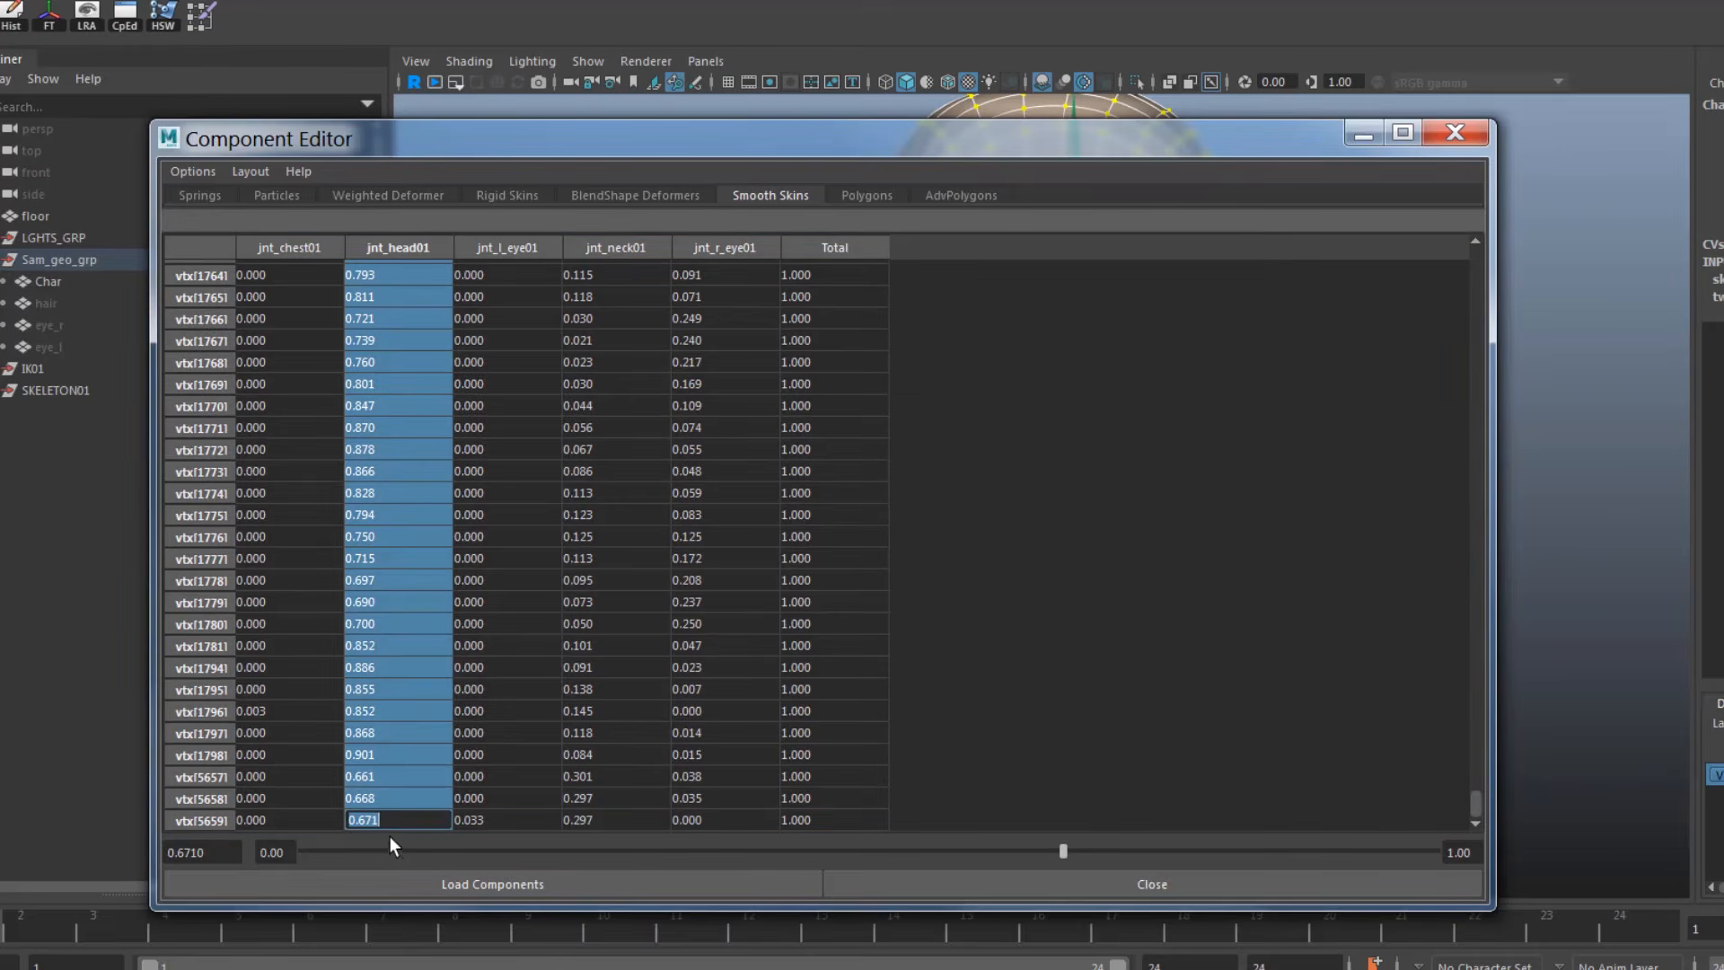
pyautogui.write('1')
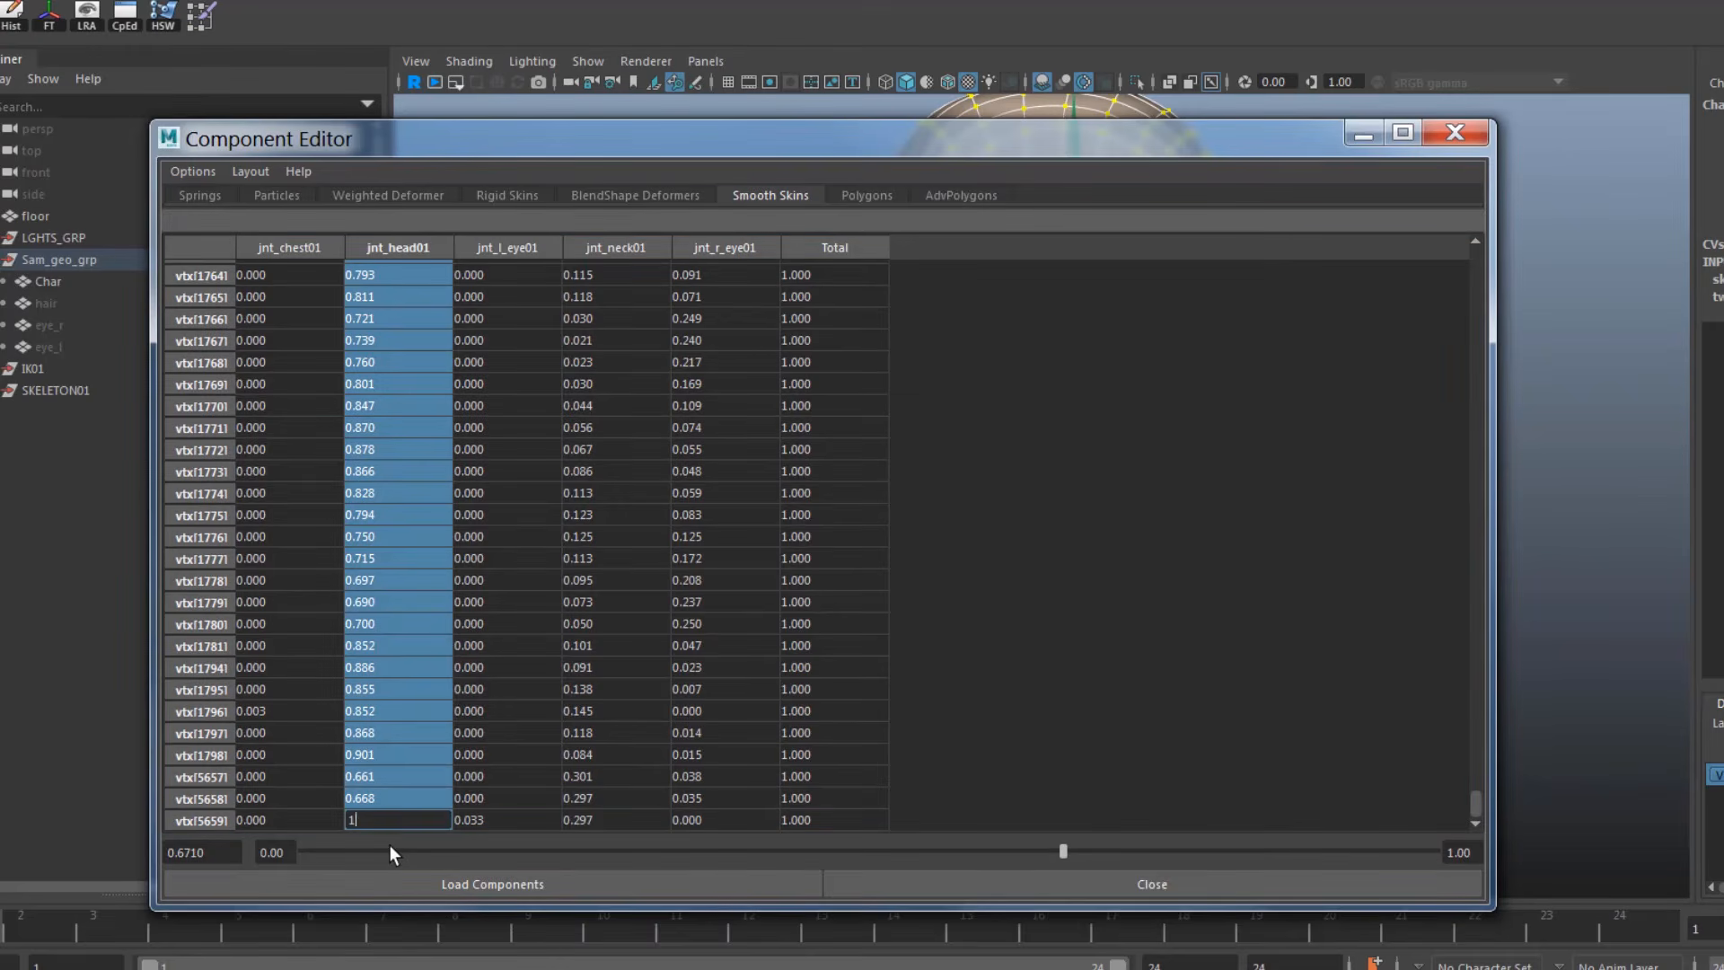
pyautogui.click(496, 884)
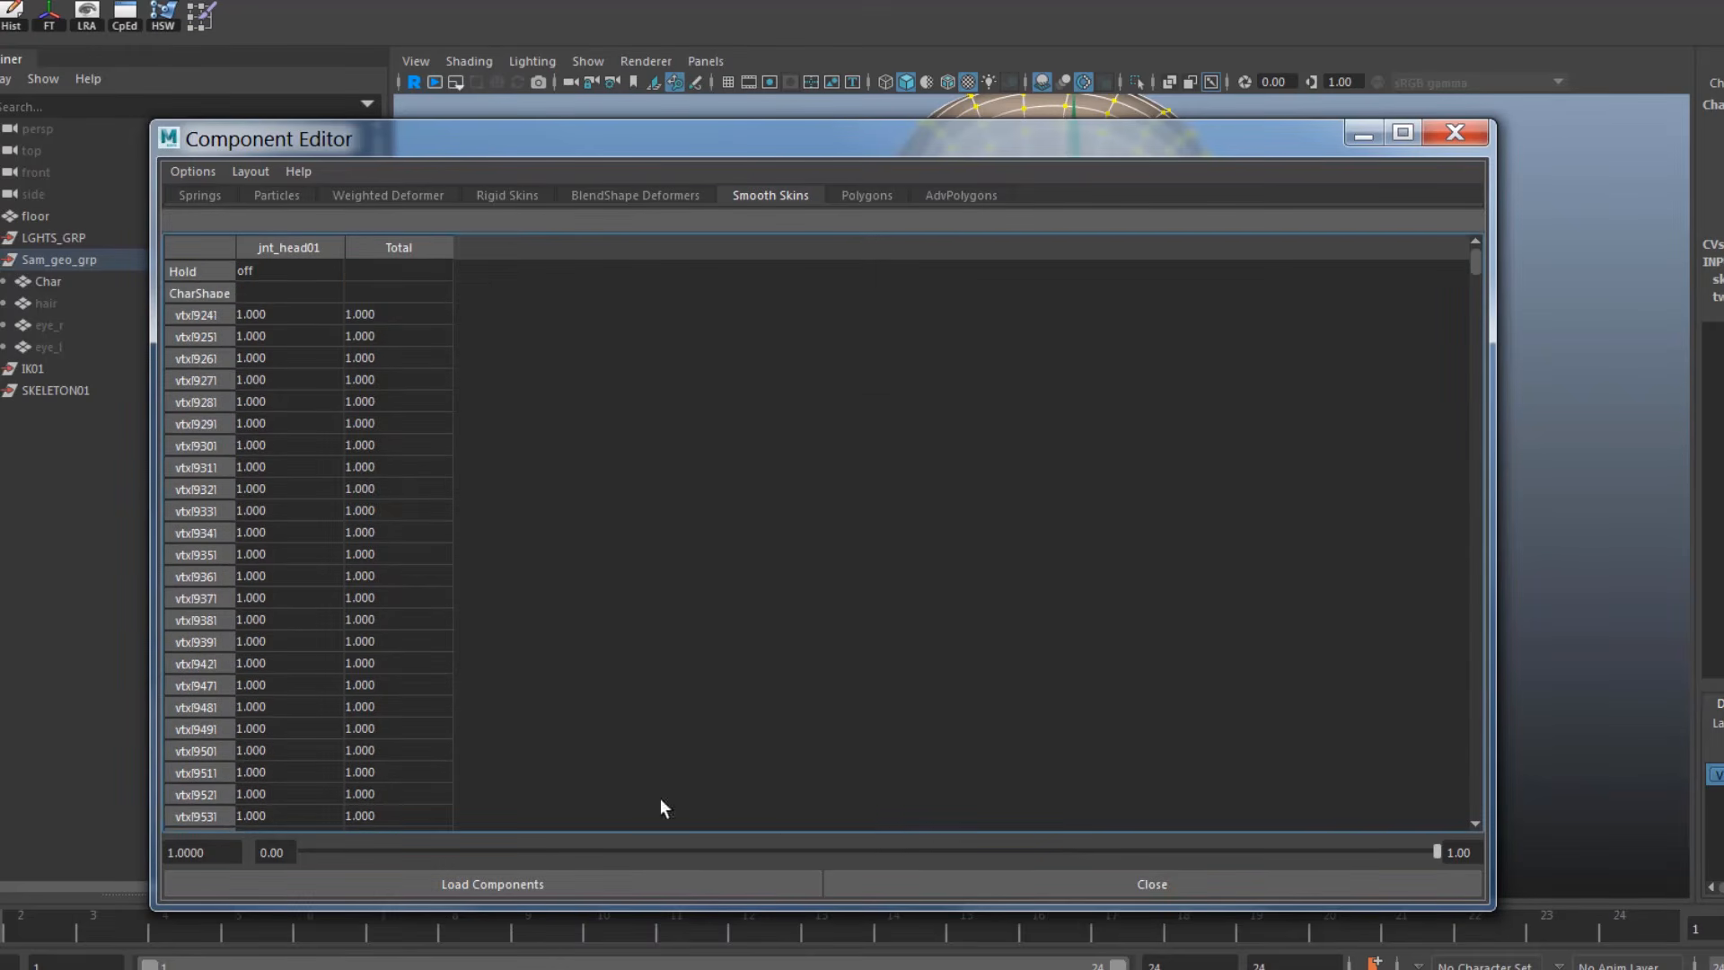
pyautogui.click(1454, 133)
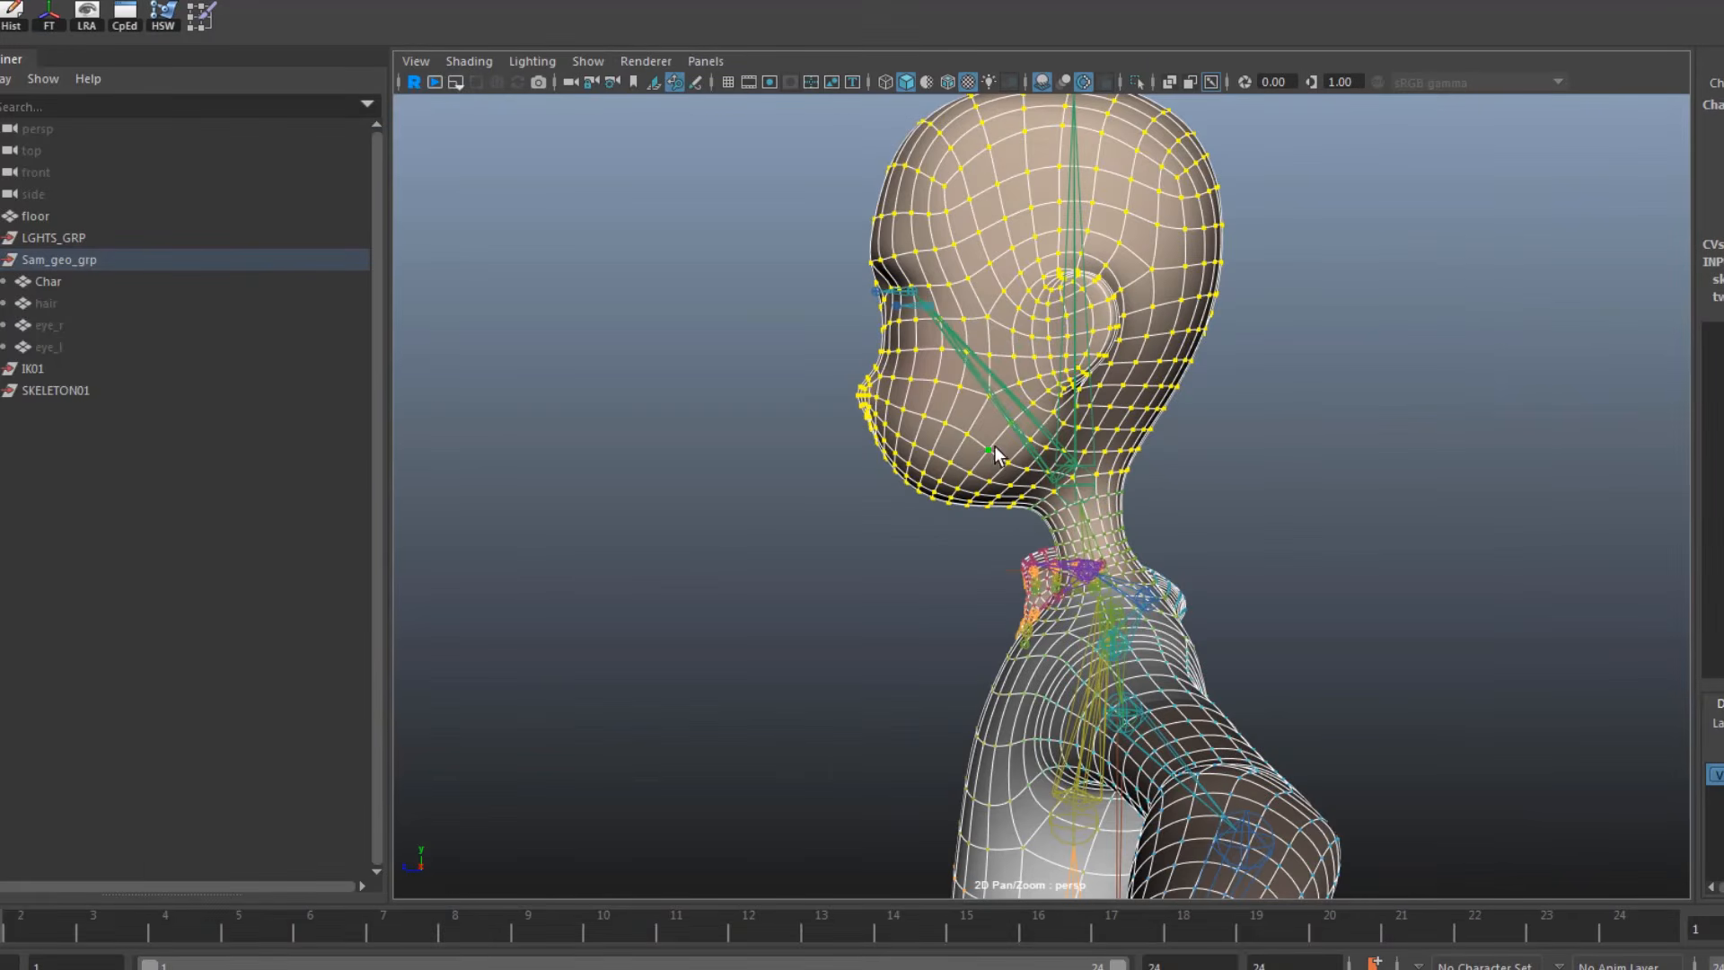
# Return the Char mesh to object mode and examine the head, neck and shoulders from several angles
pyautogui.moveTo(927, 404); pyautogui.dragTo(968, 364, button='right')
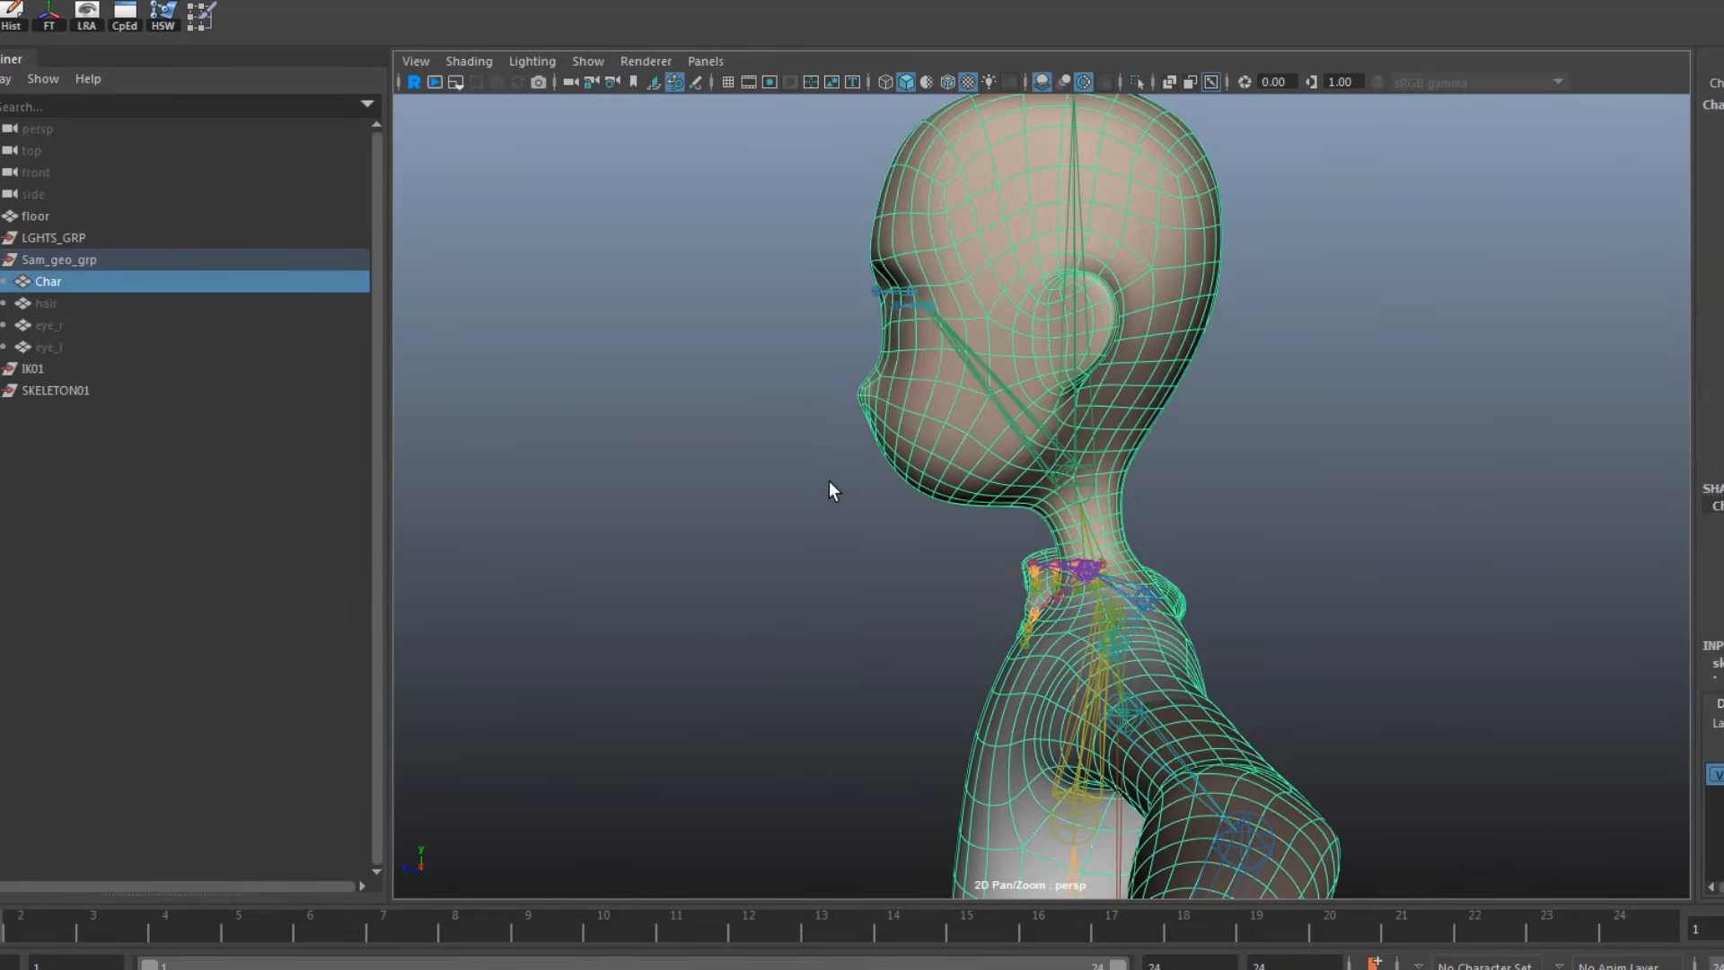
pyautogui.keyDown('alt'); pyautogui.moveTo(829, 482); pyautogui.dragTo(954, 458); pyautogui.keyUp('alt')
pyautogui.keyDown('alt'); pyautogui.moveTo(955, 458); pyautogui.dragTo(1194, 584, button='right'); pyautogui.keyUp('alt')
pyautogui.keyDown('alt'); pyautogui.moveTo(1070, 446); pyautogui.dragTo(1083, 553, button='middle'); pyautogui.keyUp('alt')
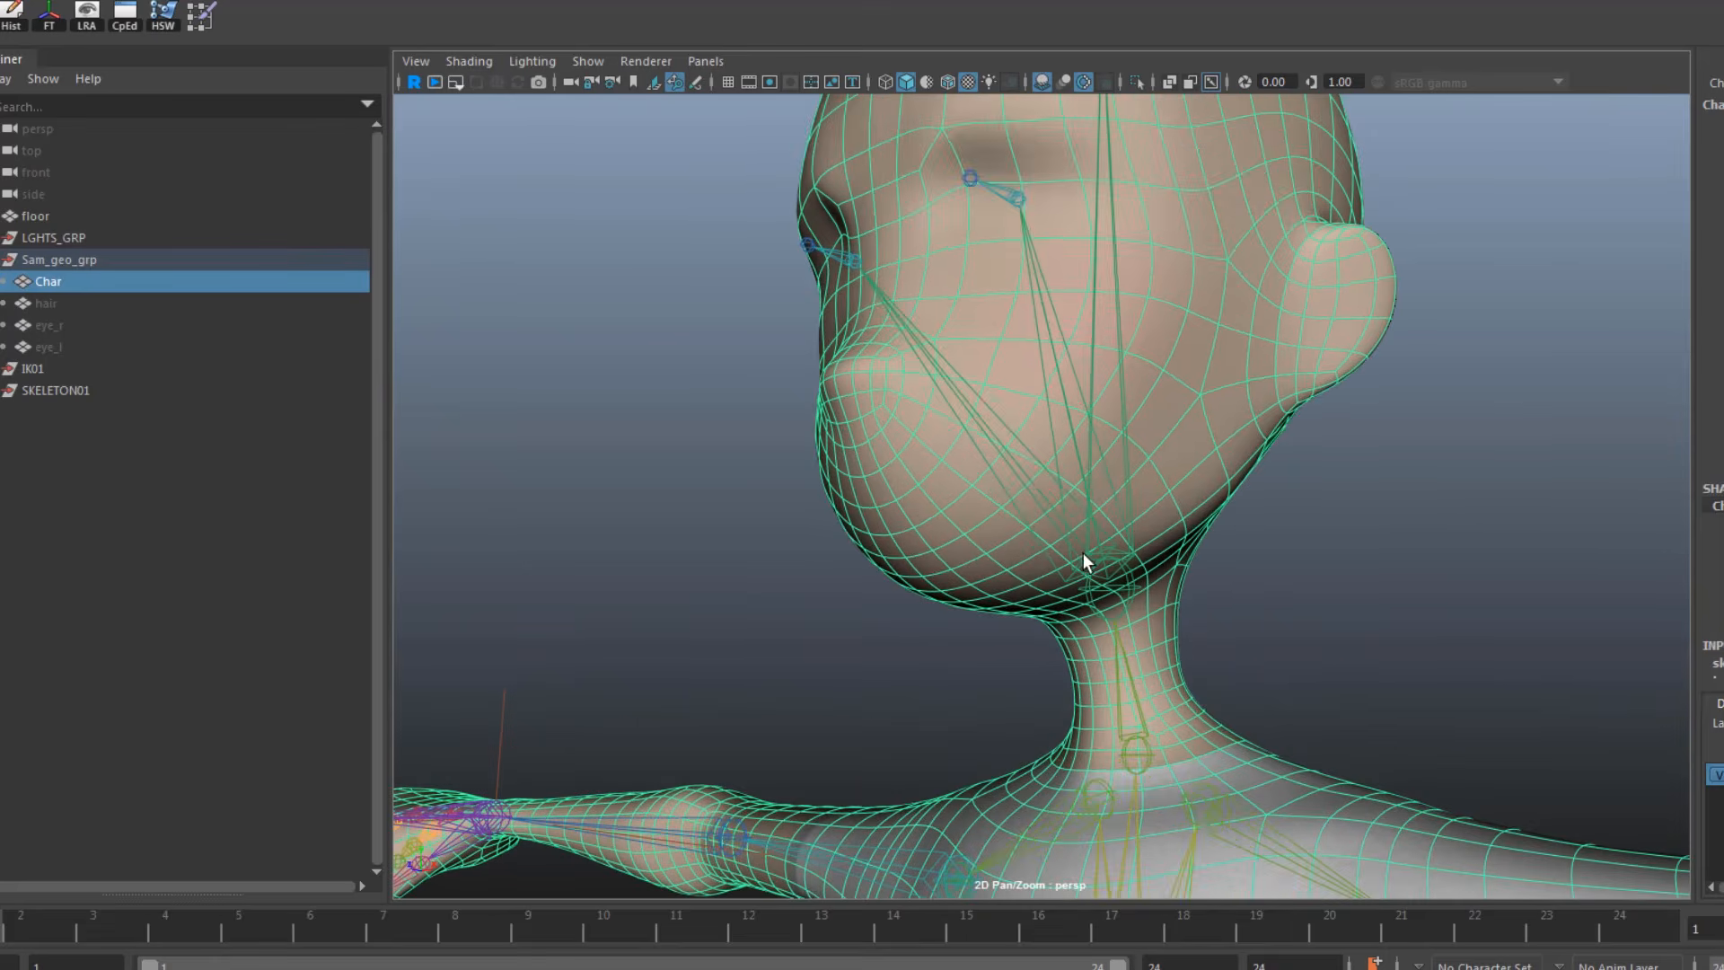
pyautogui.keyDown('alt'); pyautogui.moveTo(1066, 574); pyautogui.dragTo(808, 525); pyautogui.keyUp('alt')
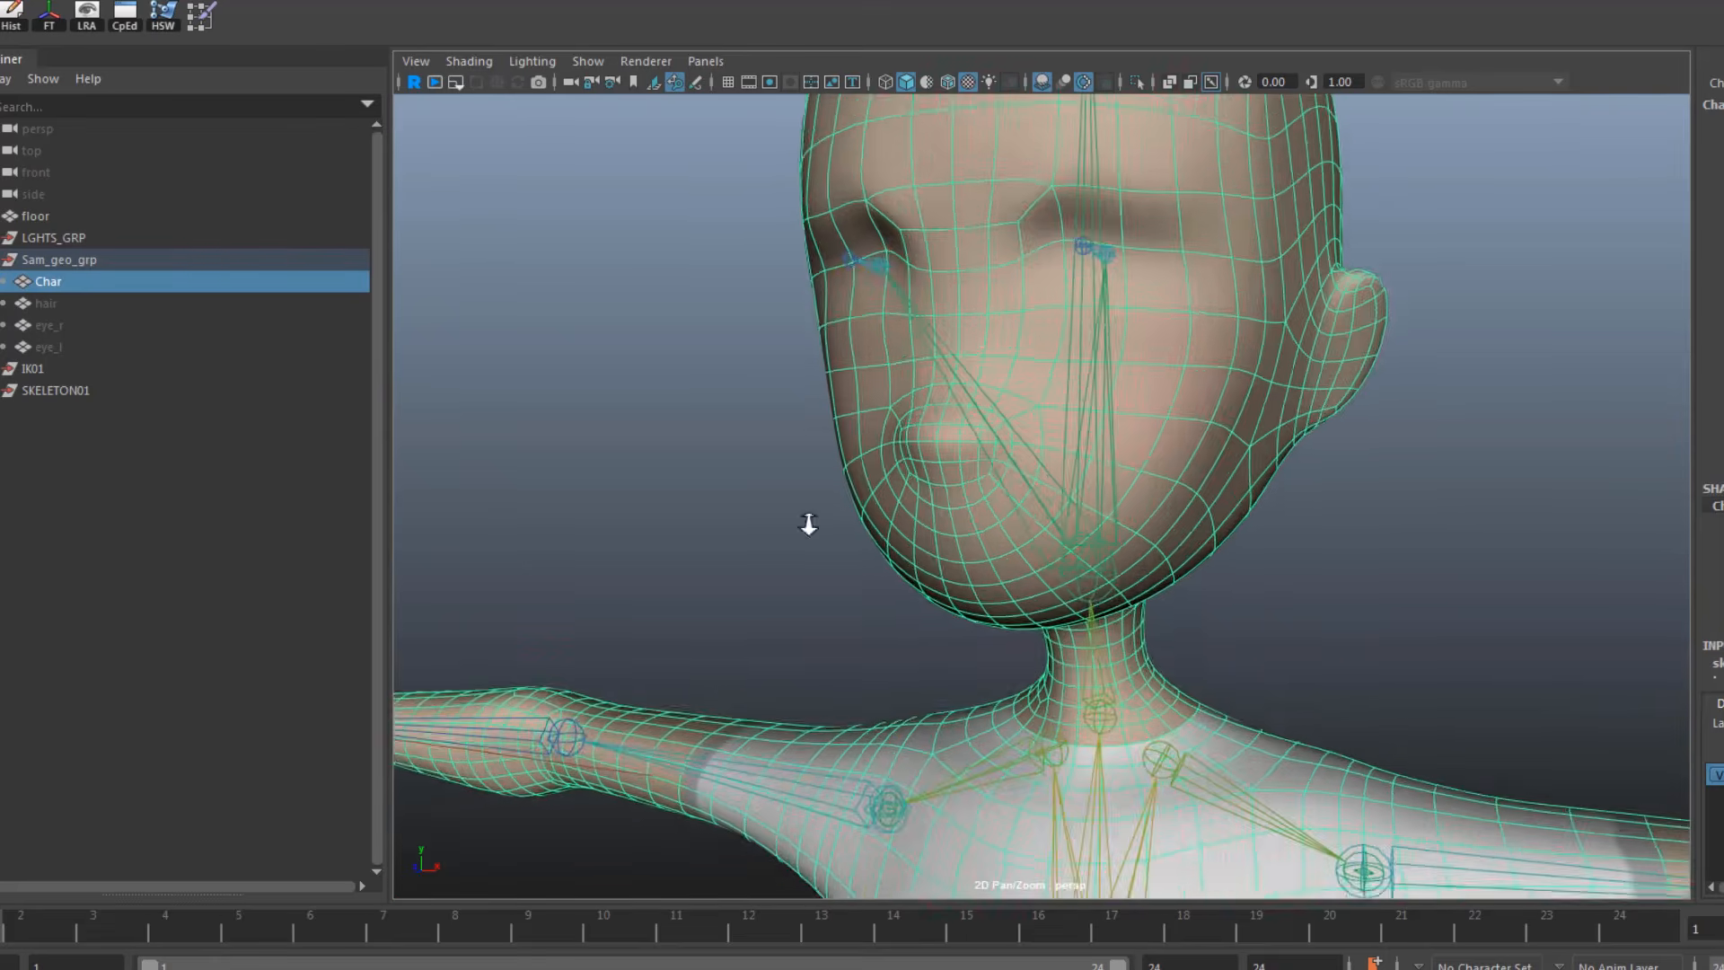
pyautogui.keyDown('alt'); pyautogui.moveTo(808, 524); pyautogui.dragTo(737, 489, button='right'); pyautogui.keyUp('alt')
pyautogui.keyDown('alt'); pyautogui.moveTo(875, 501); pyautogui.dragTo(868, 384, button='middle'); pyautogui.keyUp('alt')
pyautogui.keyDown('alt'); pyautogui.moveTo(885, 495); pyautogui.dragTo(821, 479, button='right'); pyautogui.keyUp('alt')
pyautogui.keyDown('alt'); pyautogui.moveTo(891, 485); pyautogui.dragTo(925, 563, button='middle'); pyautogui.keyUp('alt')
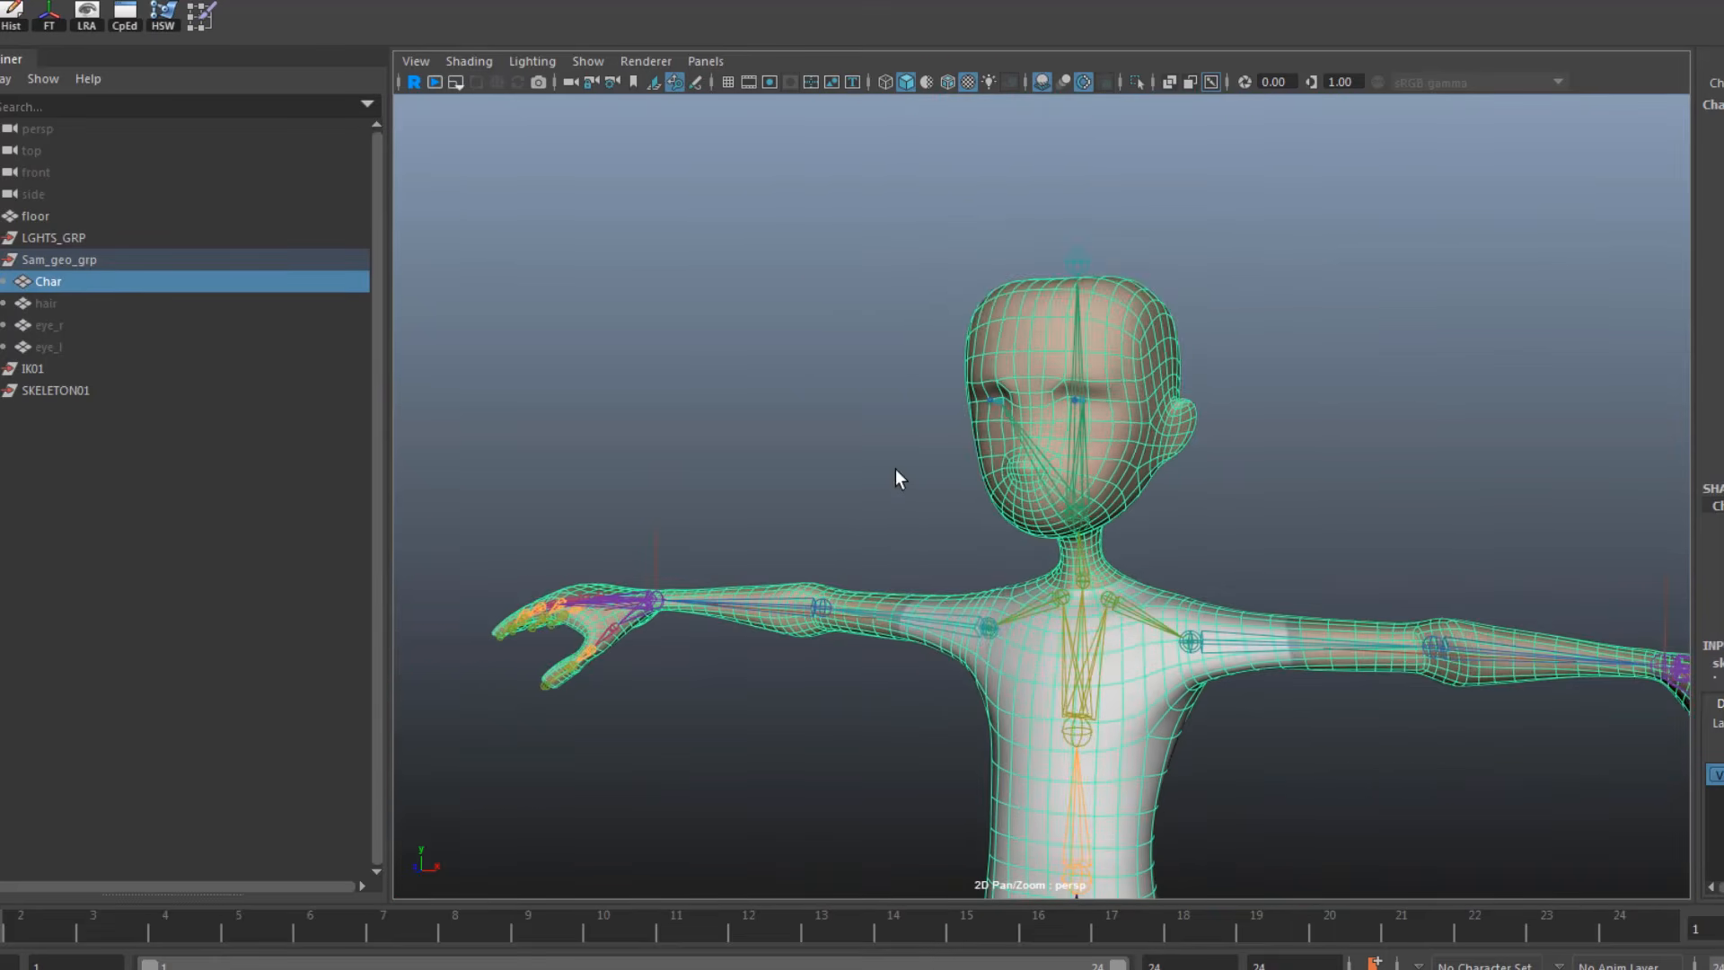
pyautogui.keyDown('alt'); pyautogui.moveTo(896, 469); pyautogui.dragTo(1151, 395, button='right'); pyautogui.keyUp('alt')
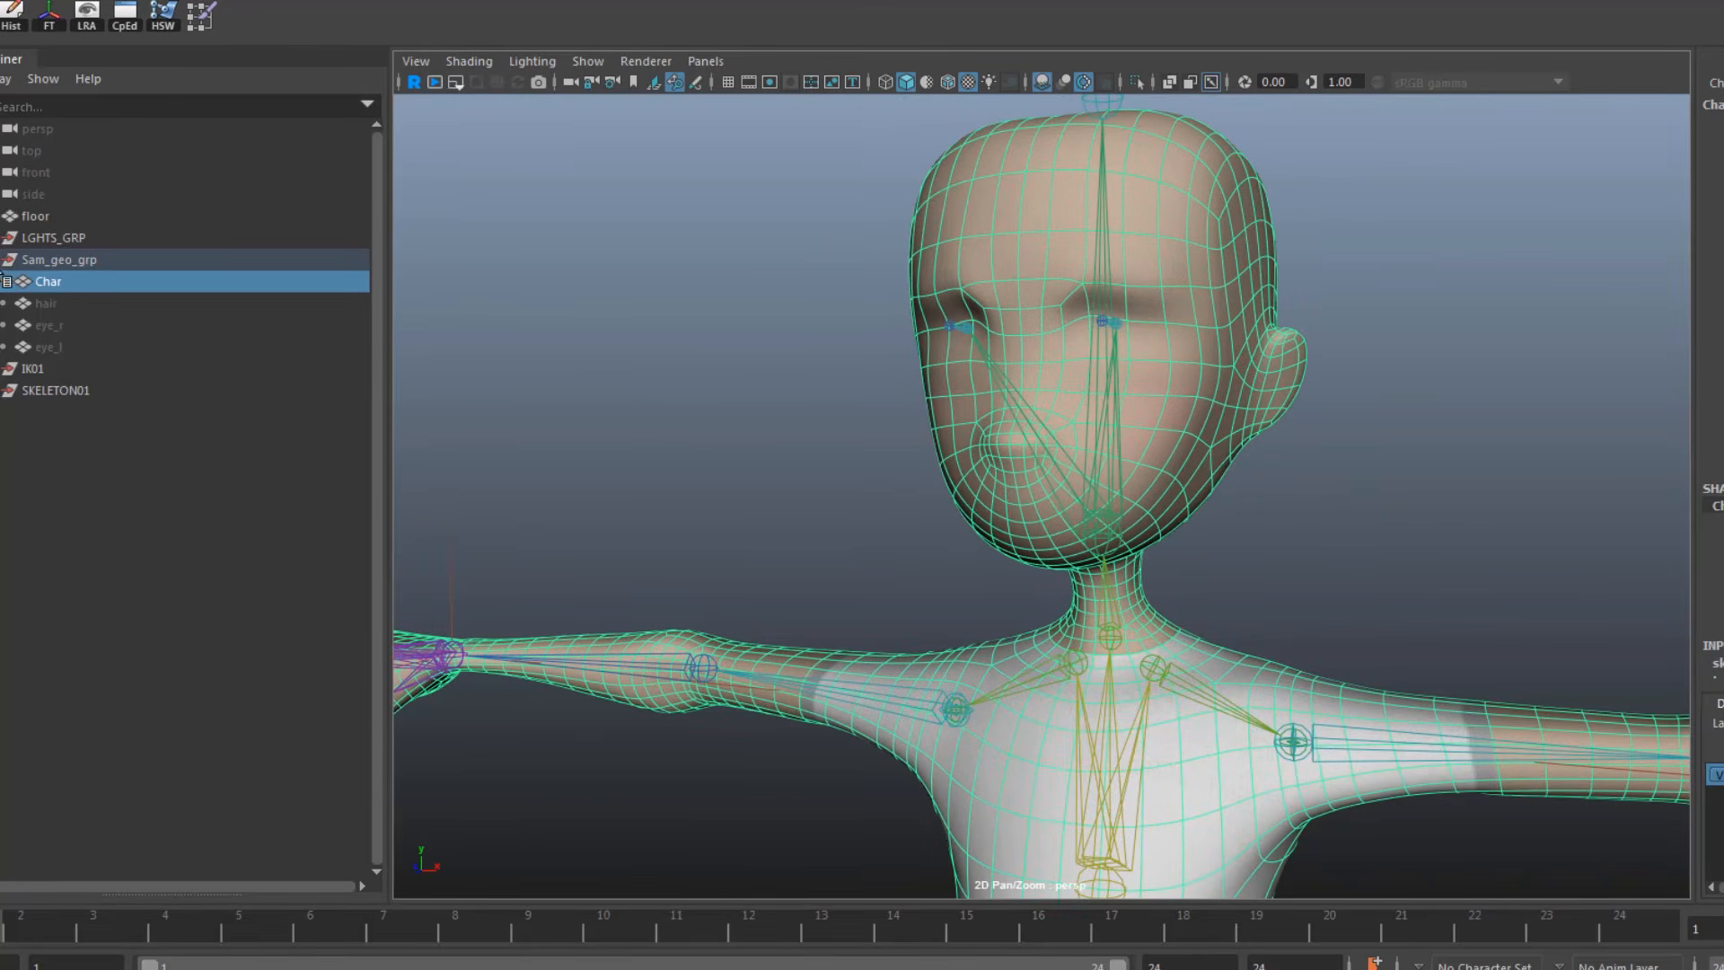
# Show the hair, eye_r and eye_l meshes again and clear the selection
pyautogui.moveTo(45, 306); pyautogui.dragTo(45, 337)
pyautogui.hotkey('shift', 'h')
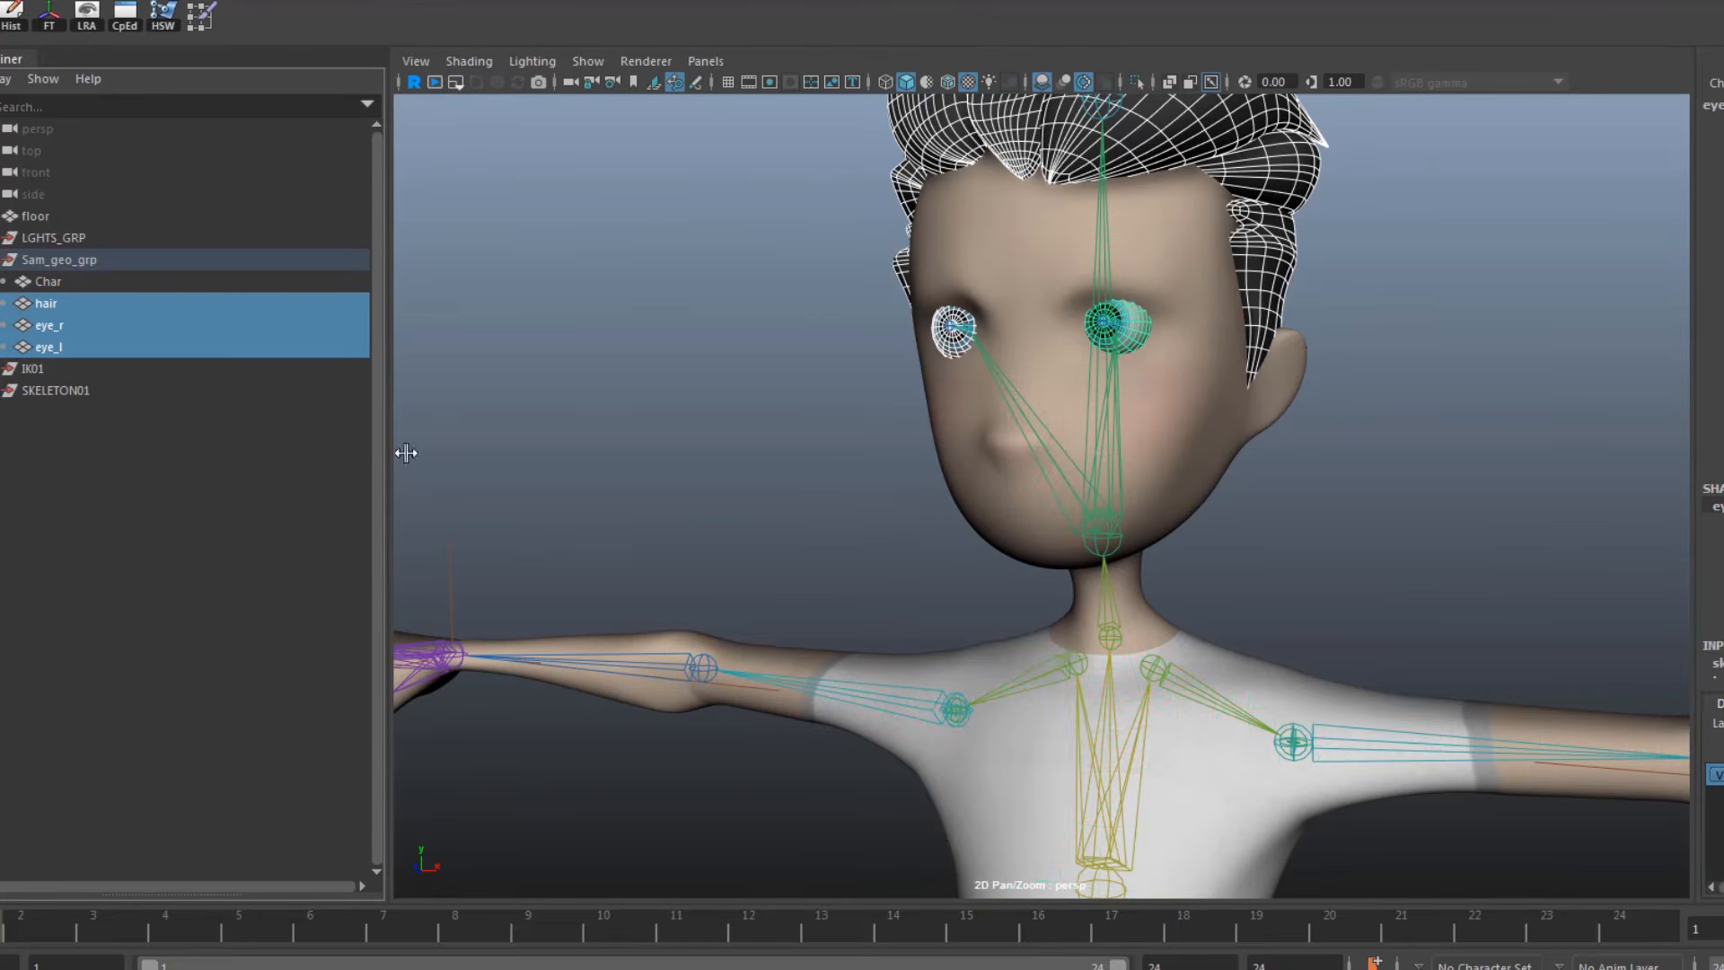
pyautogui.keyDown('alt'); pyautogui.moveTo(907, 444); pyautogui.dragTo(911, 510, button='middle'); pyautogui.keyUp('alt')
pyautogui.click(853, 503)
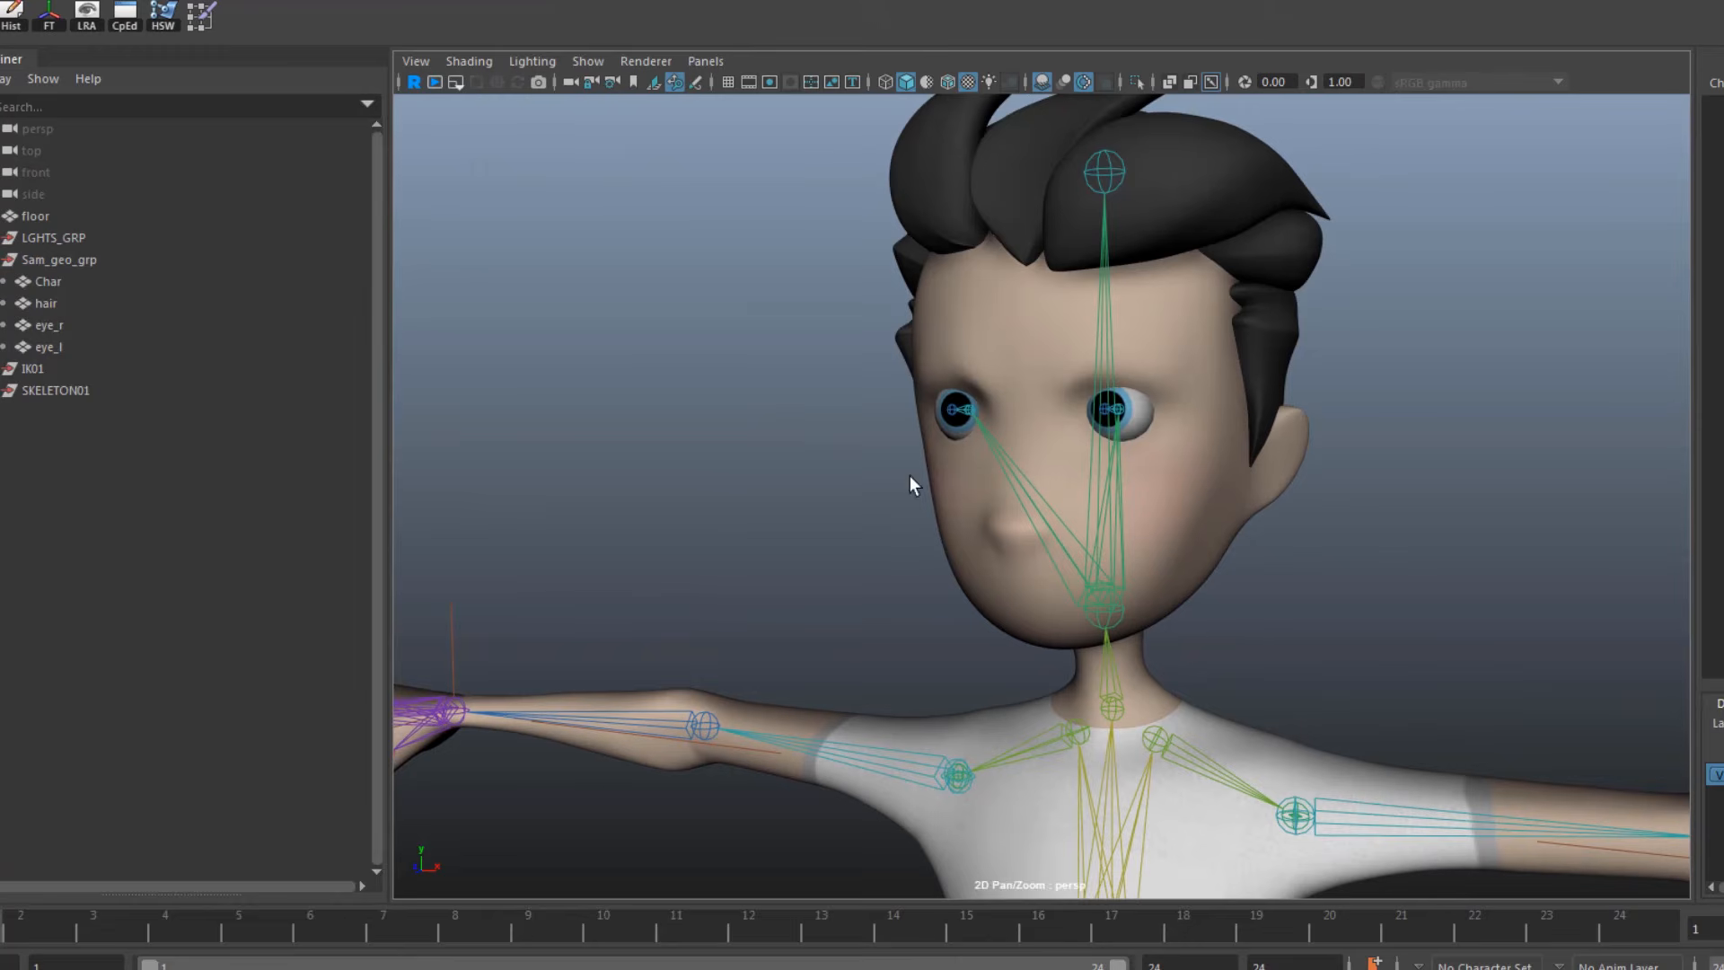
# Test-rotate the head joint to check how the head and neck deform, undoing each rotation
pyautogui.click(1103, 342)
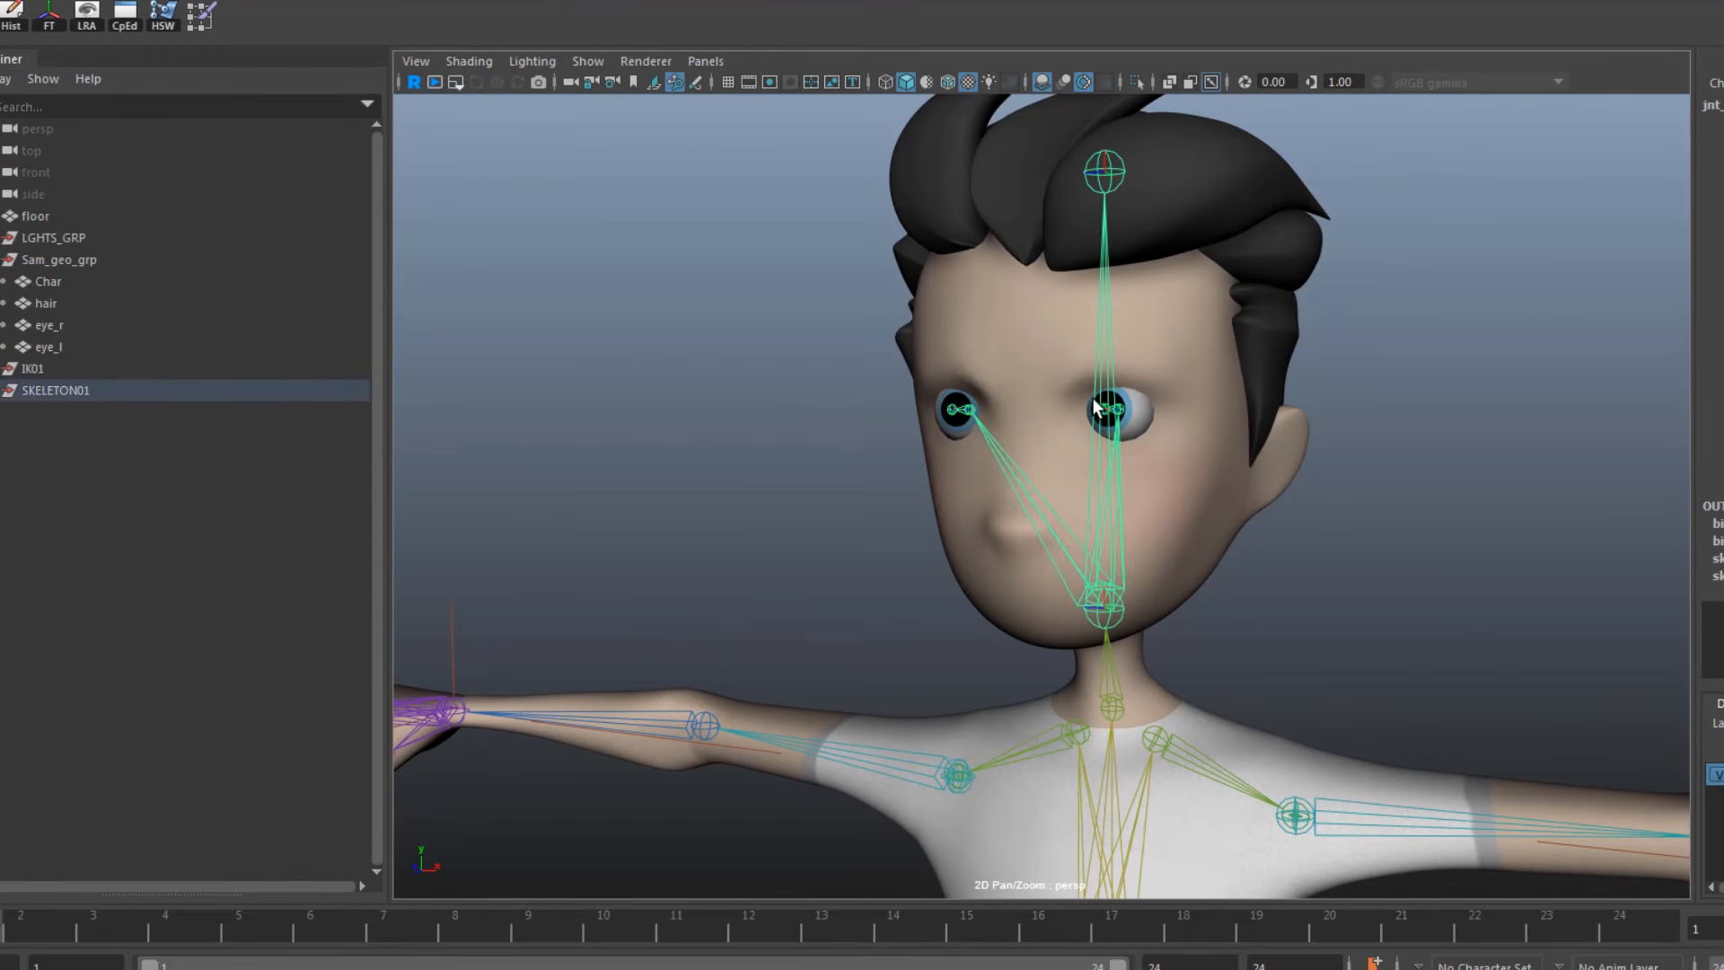
pyautogui.press('e')
pyautogui.moveTo(1101, 623); pyautogui.dragTo(1189, 620)
pyautogui.keyDown('alt'); pyautogui.moveTo(916, 602); pyautogui.dragTo(1046, 574); pyautogui.keyUp('alt')
pyautogui.keyDown('alt'); pyautogui.moveTo(1204, 643); pyautogui.dragTo(1374, 709, button='right'); pyautogui.keyUp('alt')
pyautogui.keyDown('alt'); pyautogui.moveTo(1154, 597); pyautogui.dragTo(1114, 506, button='middle'); pyautogui.keyUp('alt')
pyautogui.hotkey('ctrl', 'z')
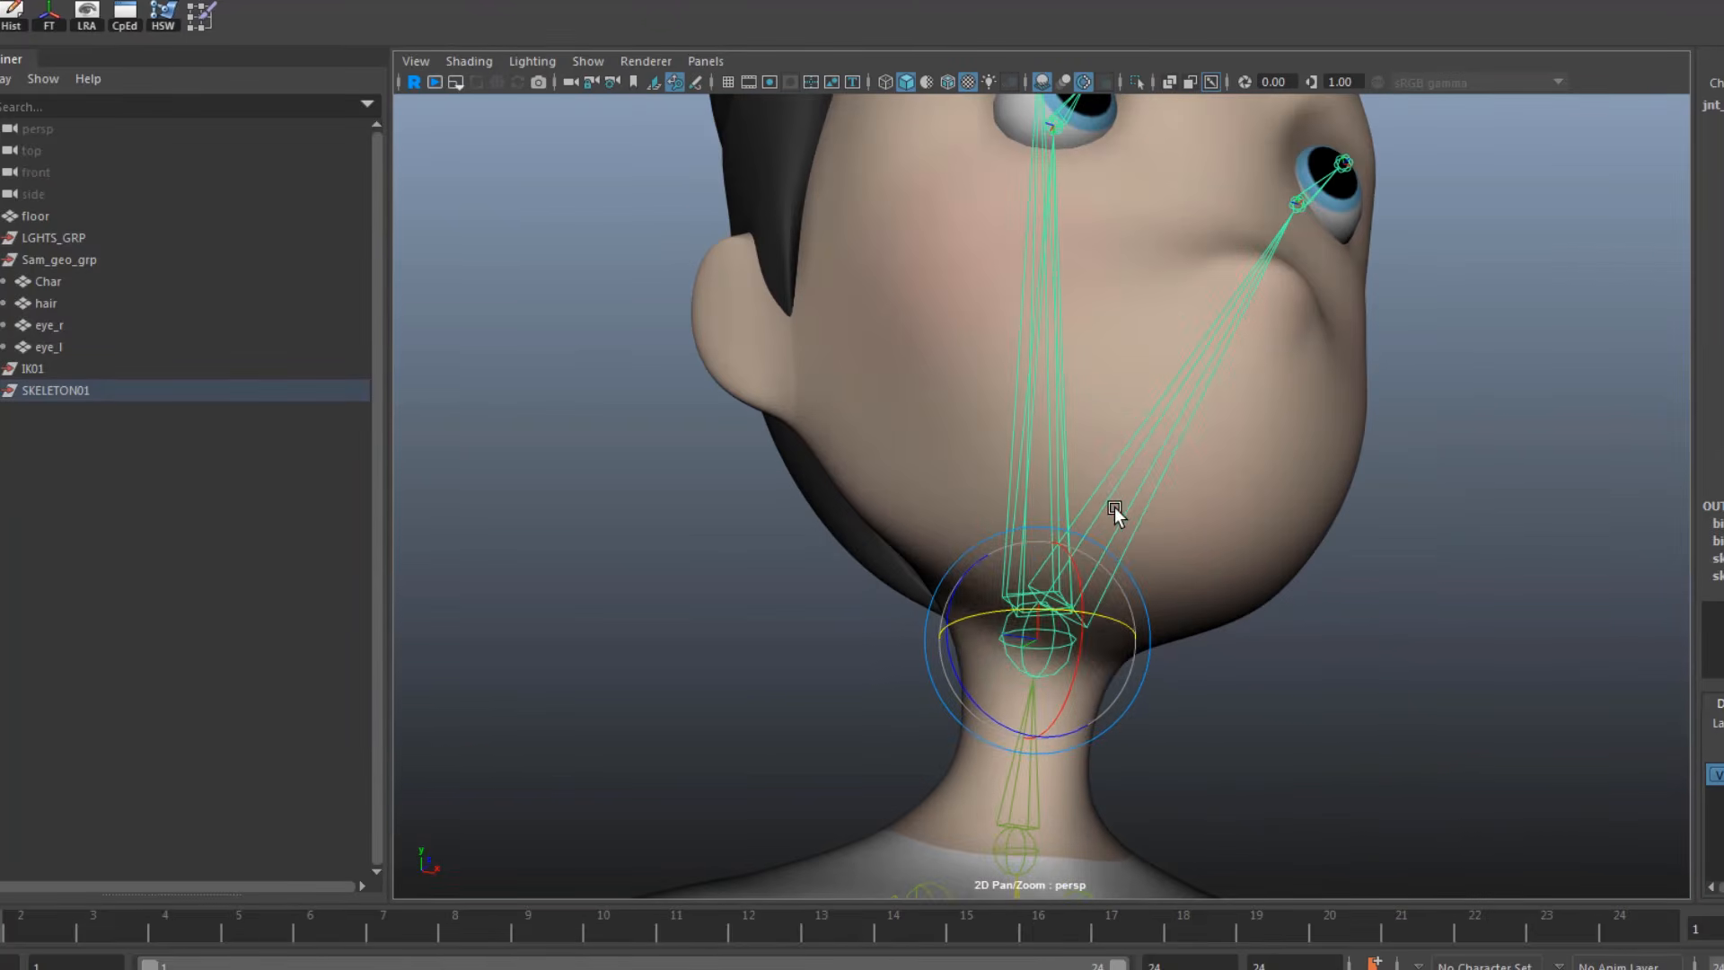
pyautogui.moveTo(1103, 616); pyautogui.dragTo(1424, 687)
pyautogui.hotkey('ctrl', 'z')
# Select the edges around the skull base and under the chin at the head joint and convert them to vertices
pyautogui.scroll(3, 1198, 654)
pyautogui.click(1188, 487)
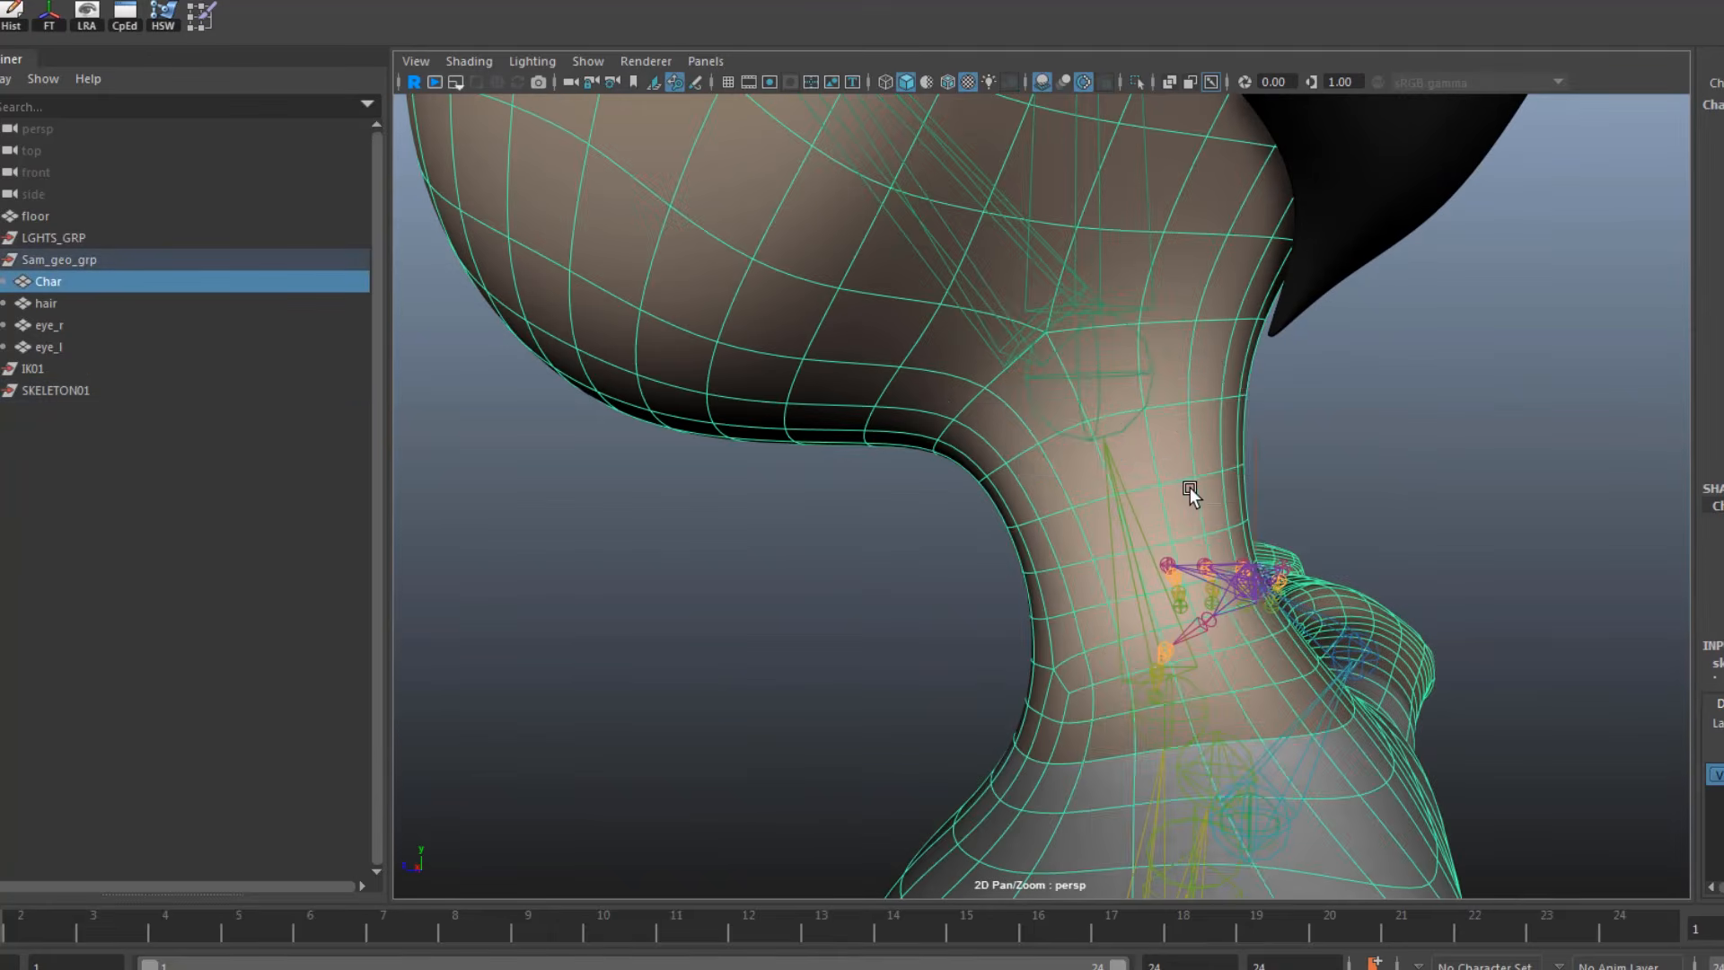
pyautogui.moveTo(1180, 429); pyautogui.dragTo(1175, 367, button='right')
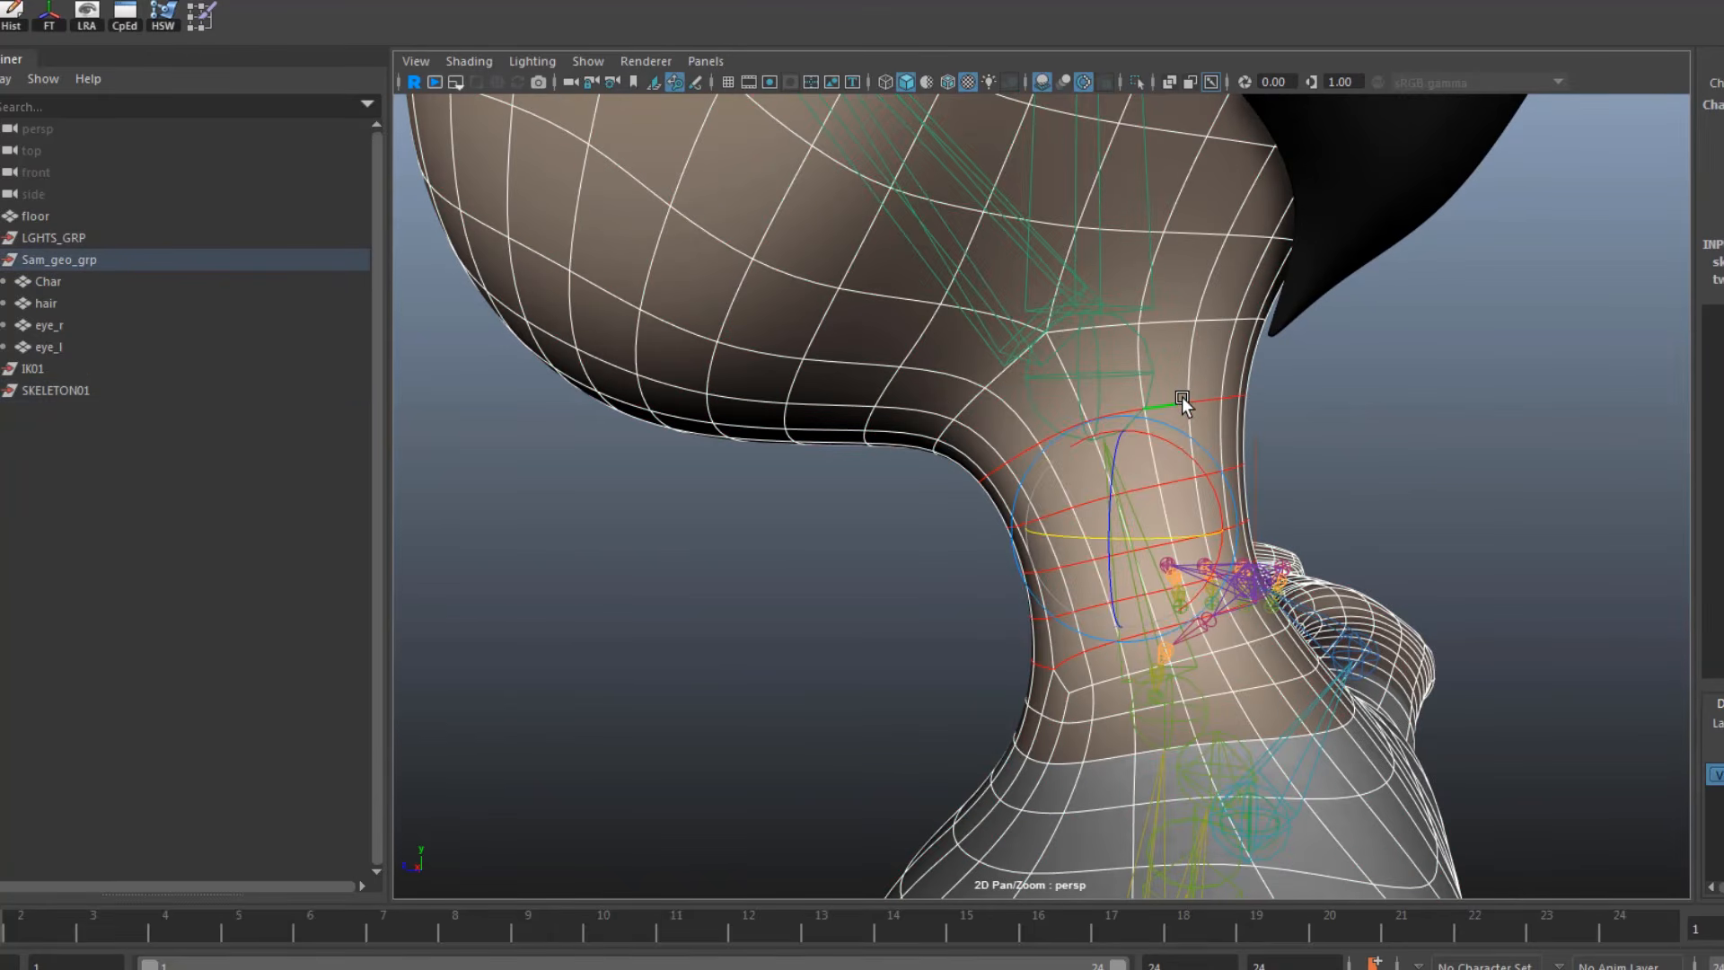
pyautogui.doubleClick(1161, 316)
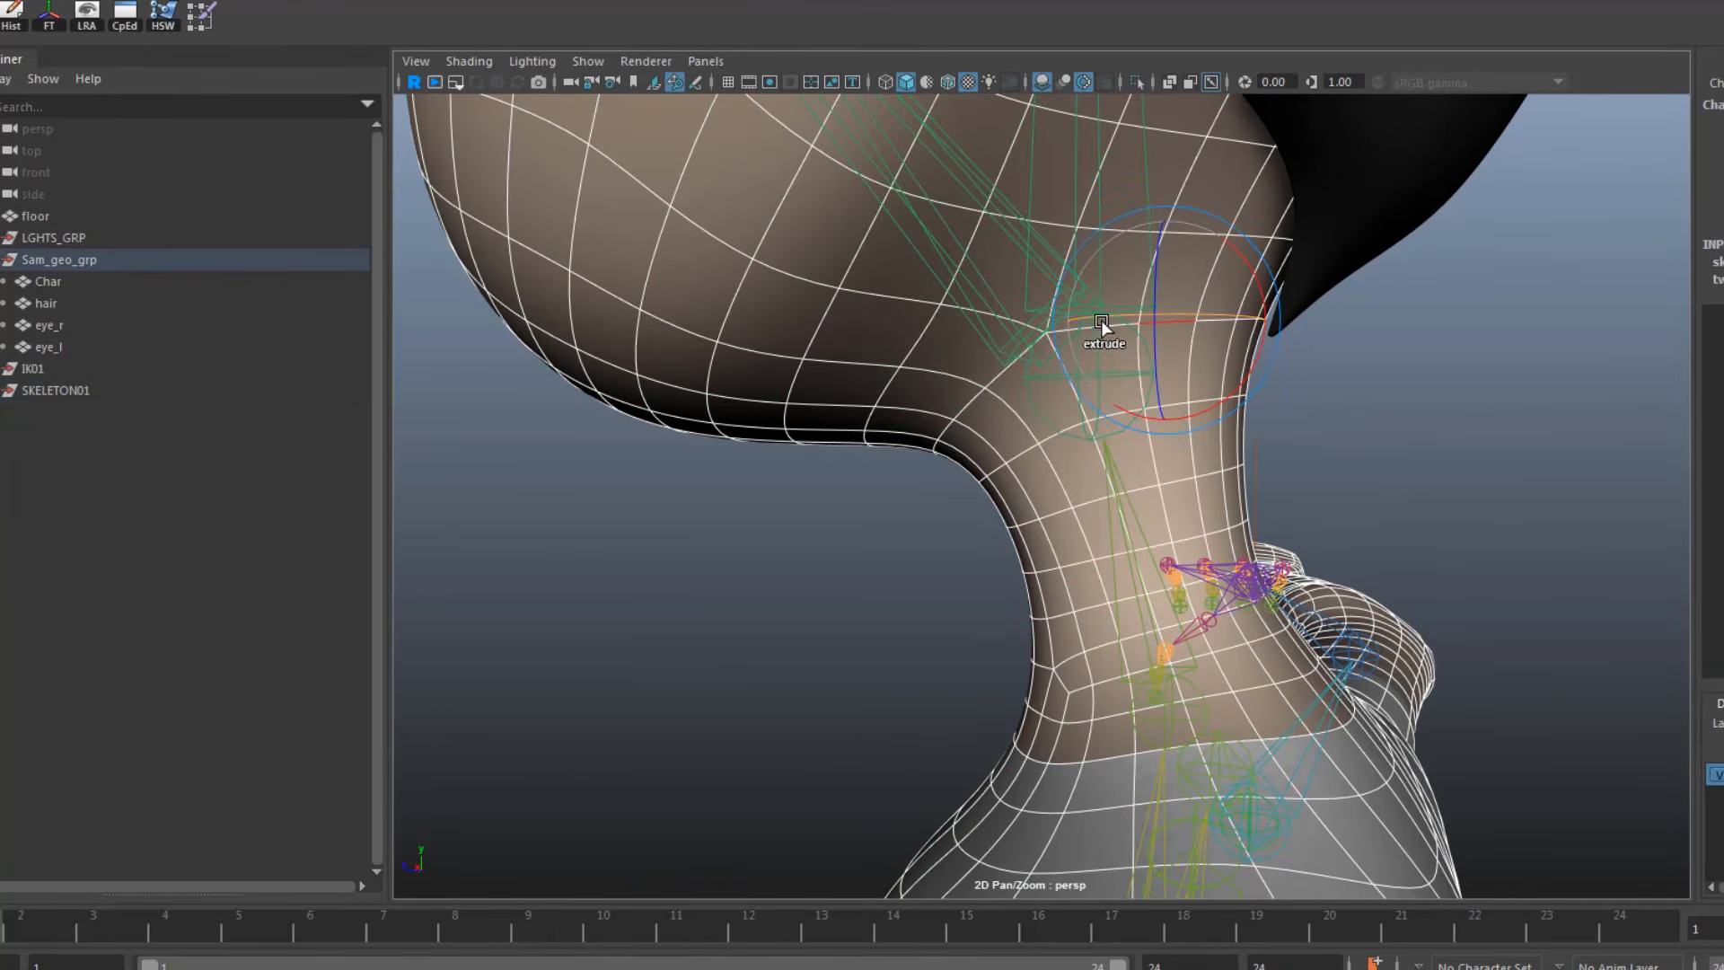
pyautogui.press('q')
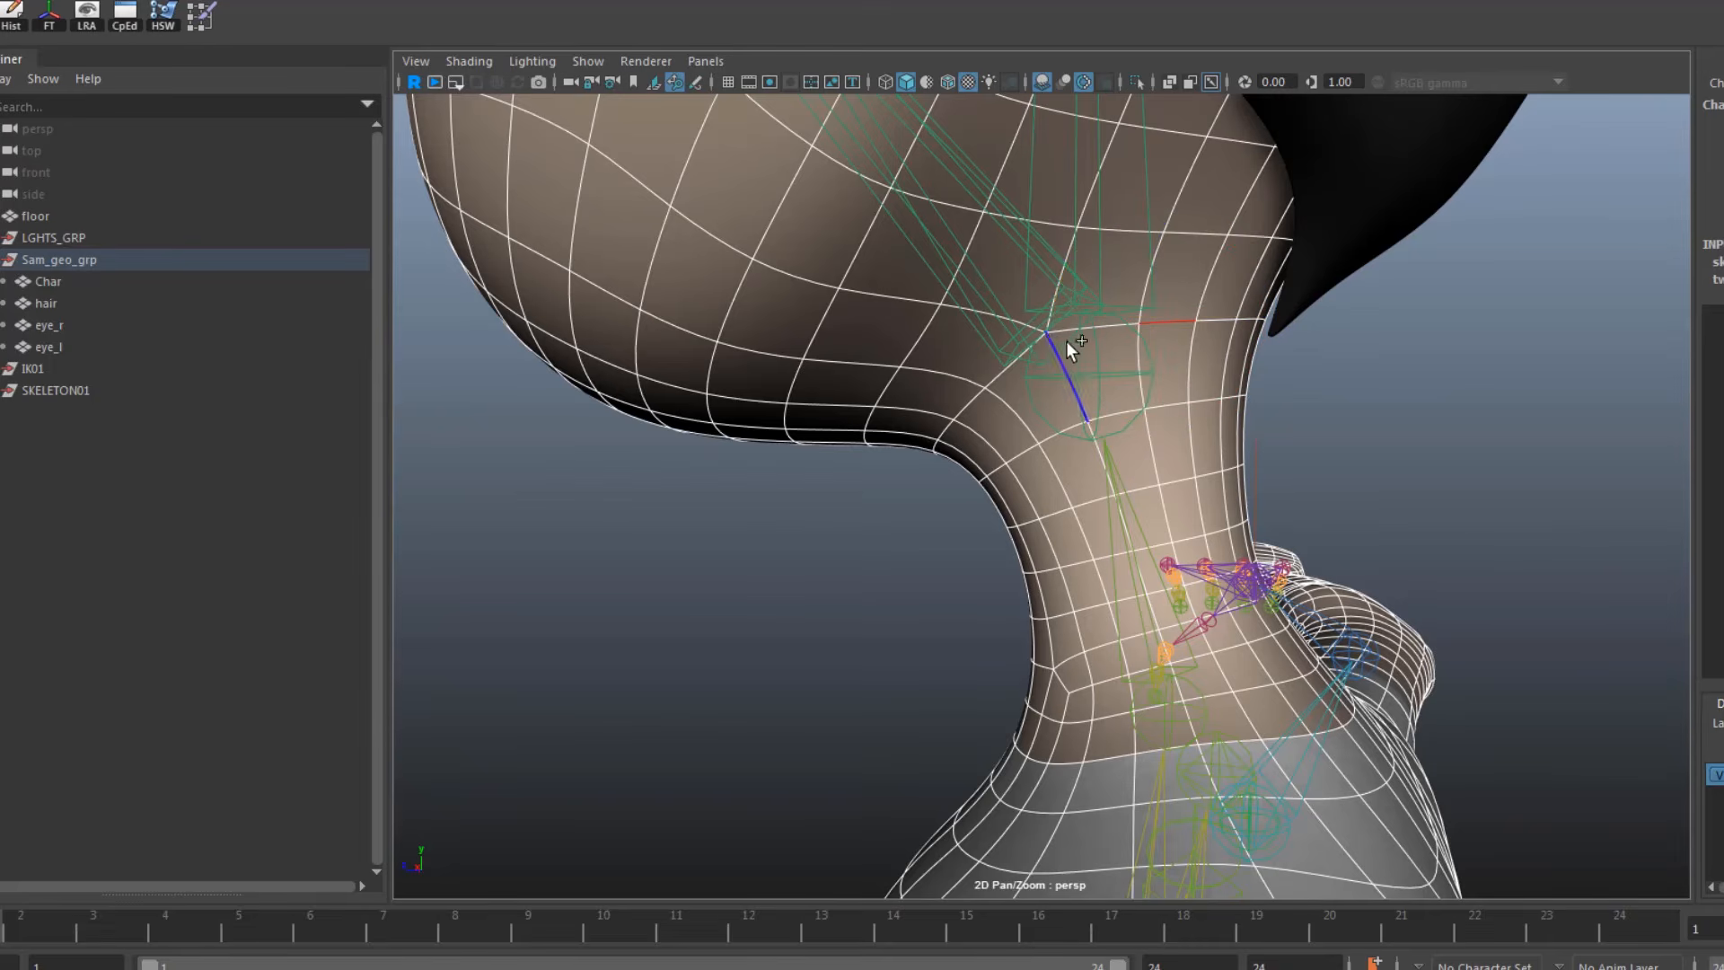
pyautogui.keyDown('shift'); pyautogui.click(988, 382); pyautogui.keyUp('shift')
pyautogui.keyDown('alt'); pyautogui.moveTo(893, 566); pyautogui.dragTo(1176, 474); pyautogui.keyUp('alt')
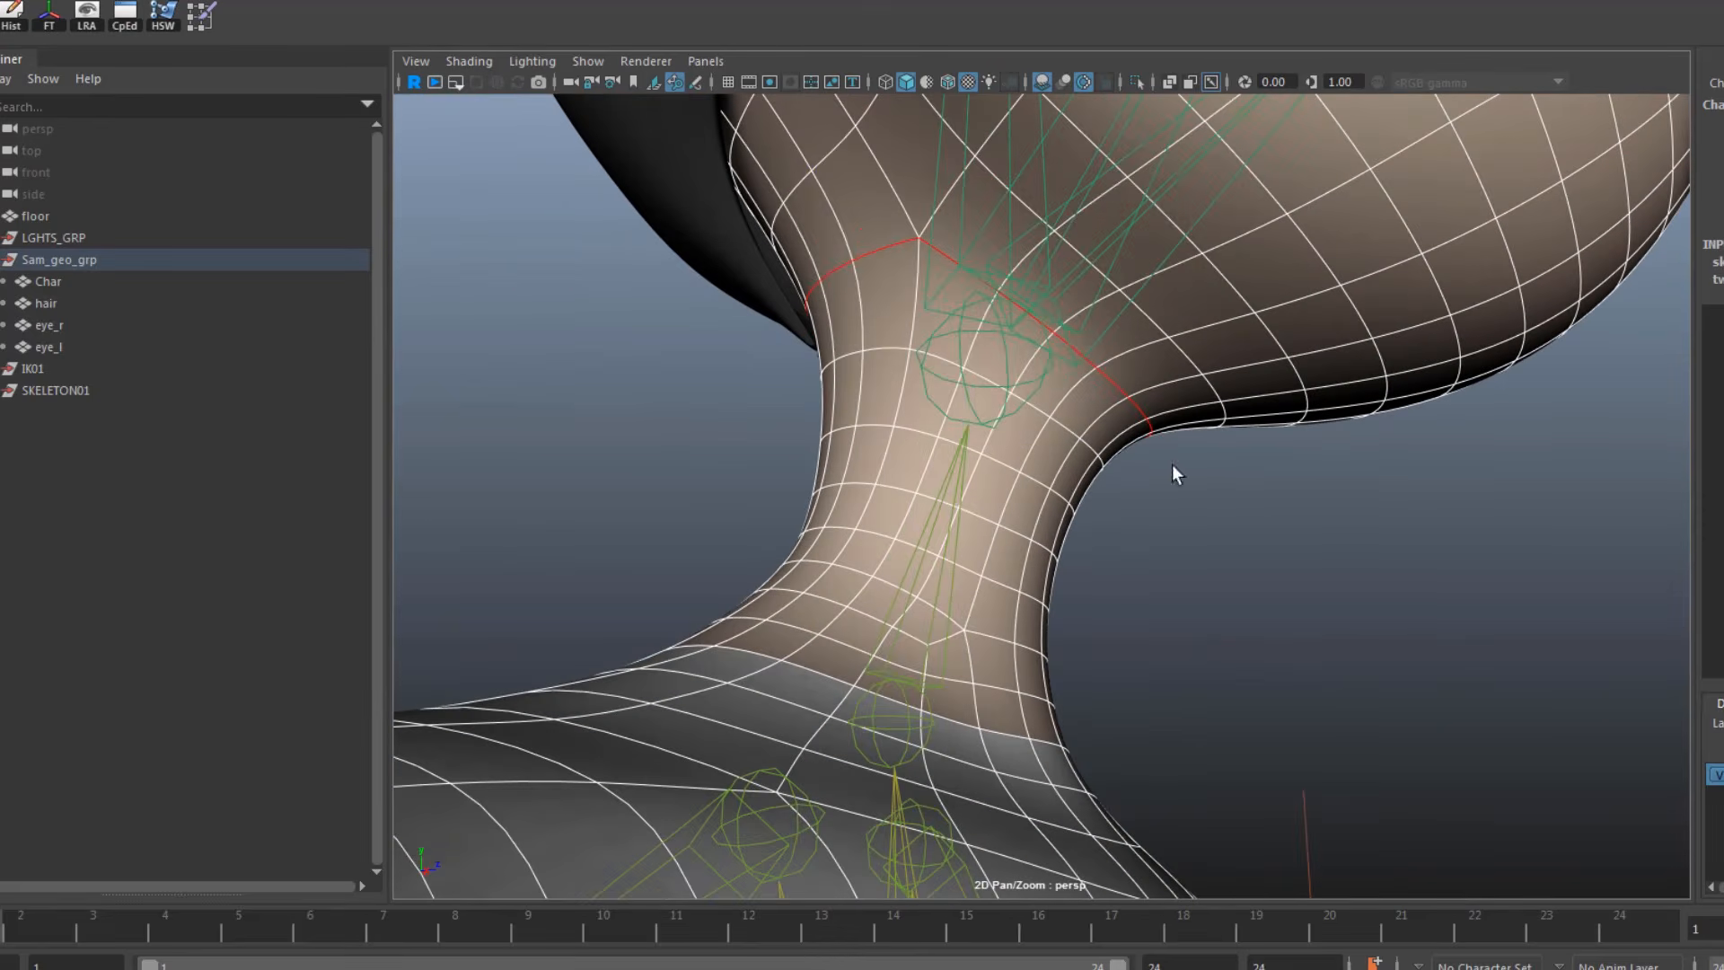
pyautogui.keyDown('ctrl'); pyautogui.moveTo(858, 250); pyautogui.dragTo(609, 282, button='right'); pyautogui.keyUp('ctrl')
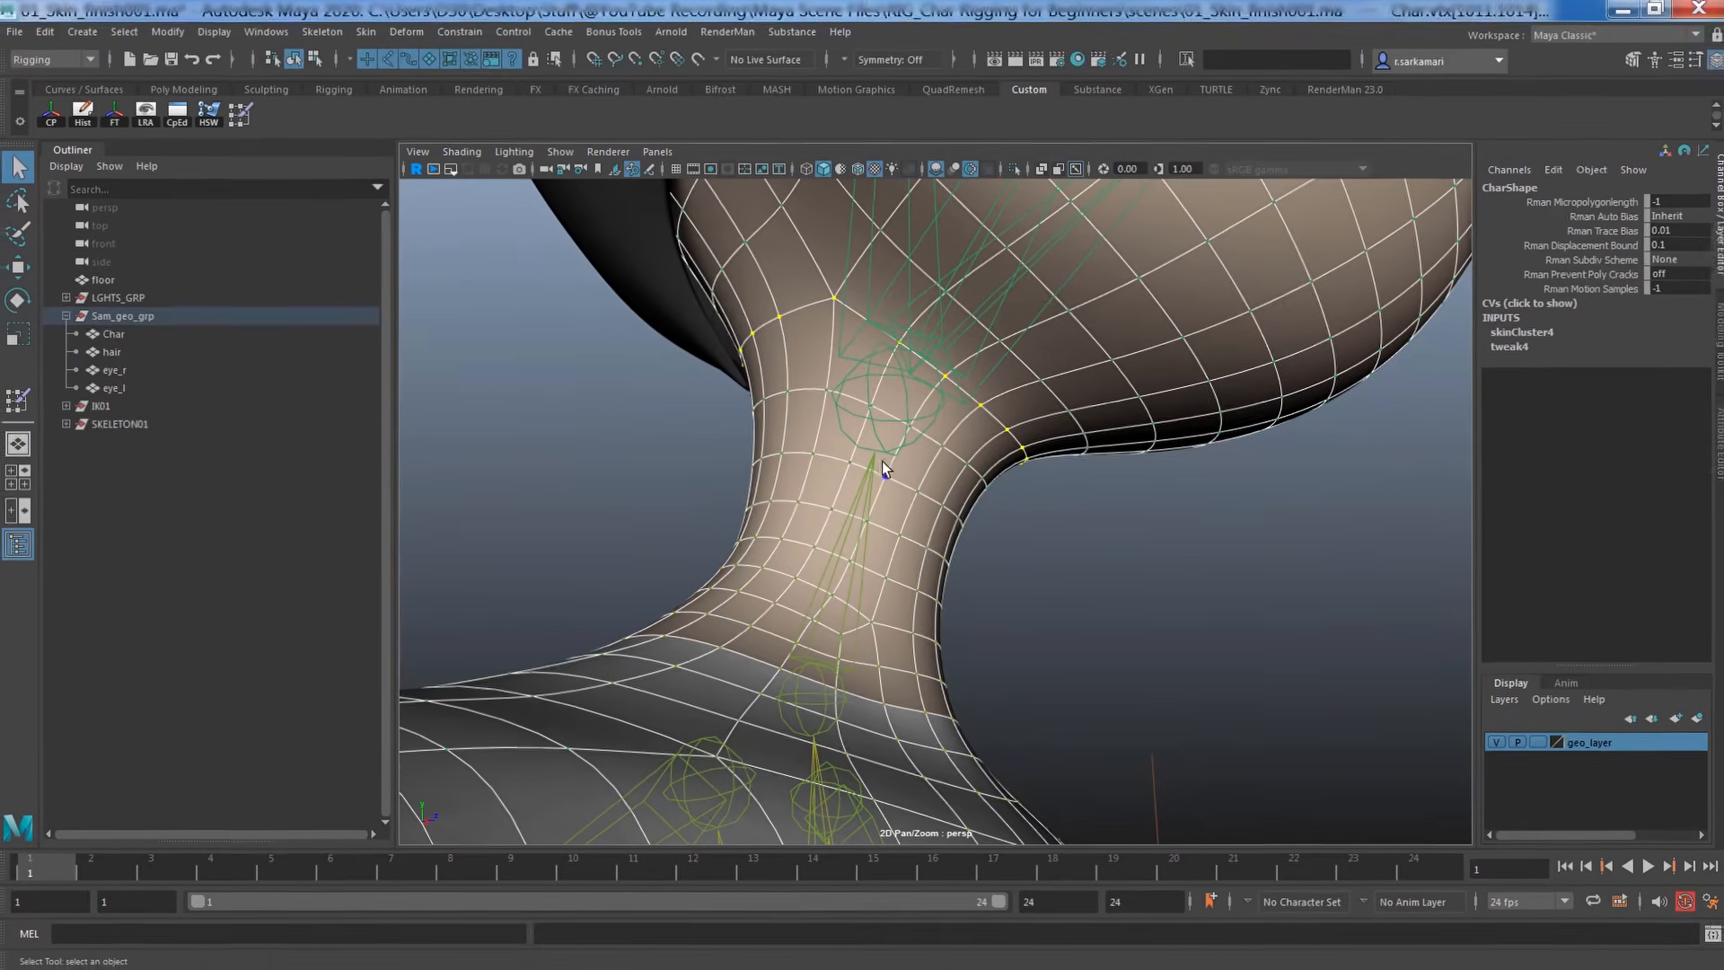
pyautogui.moveTo(889, 456); pyautogui.dragTo(930, 459, button='right')
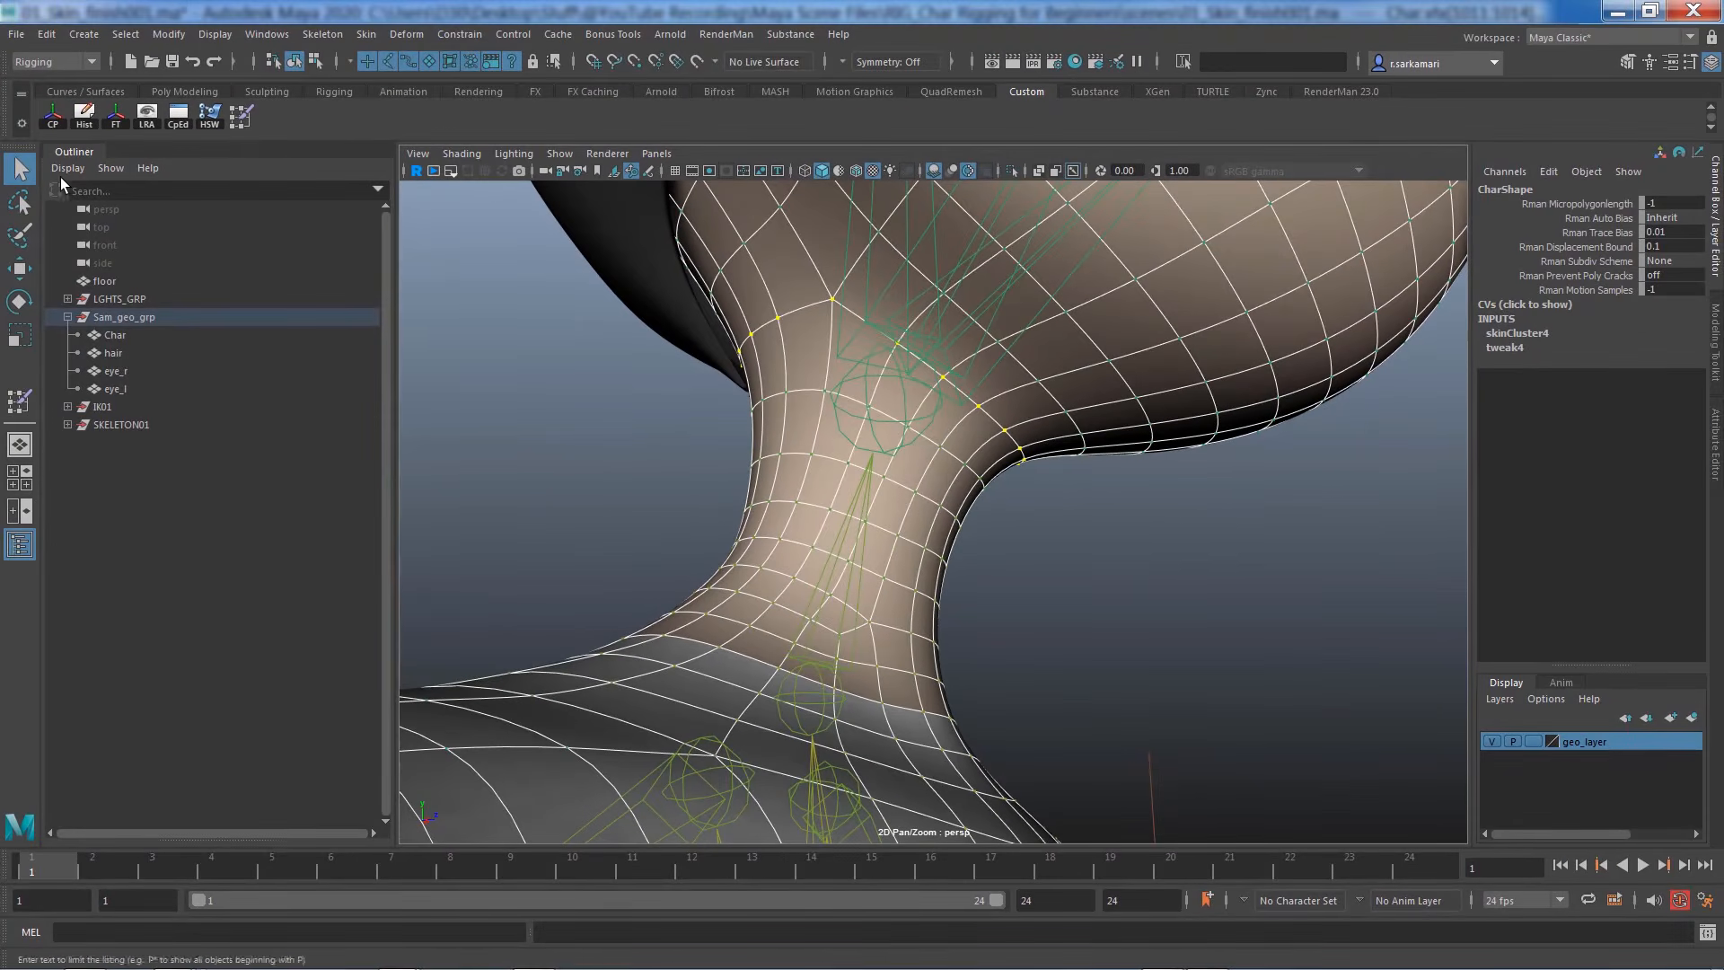
pyautogui.scroll(-5, 905, 516)
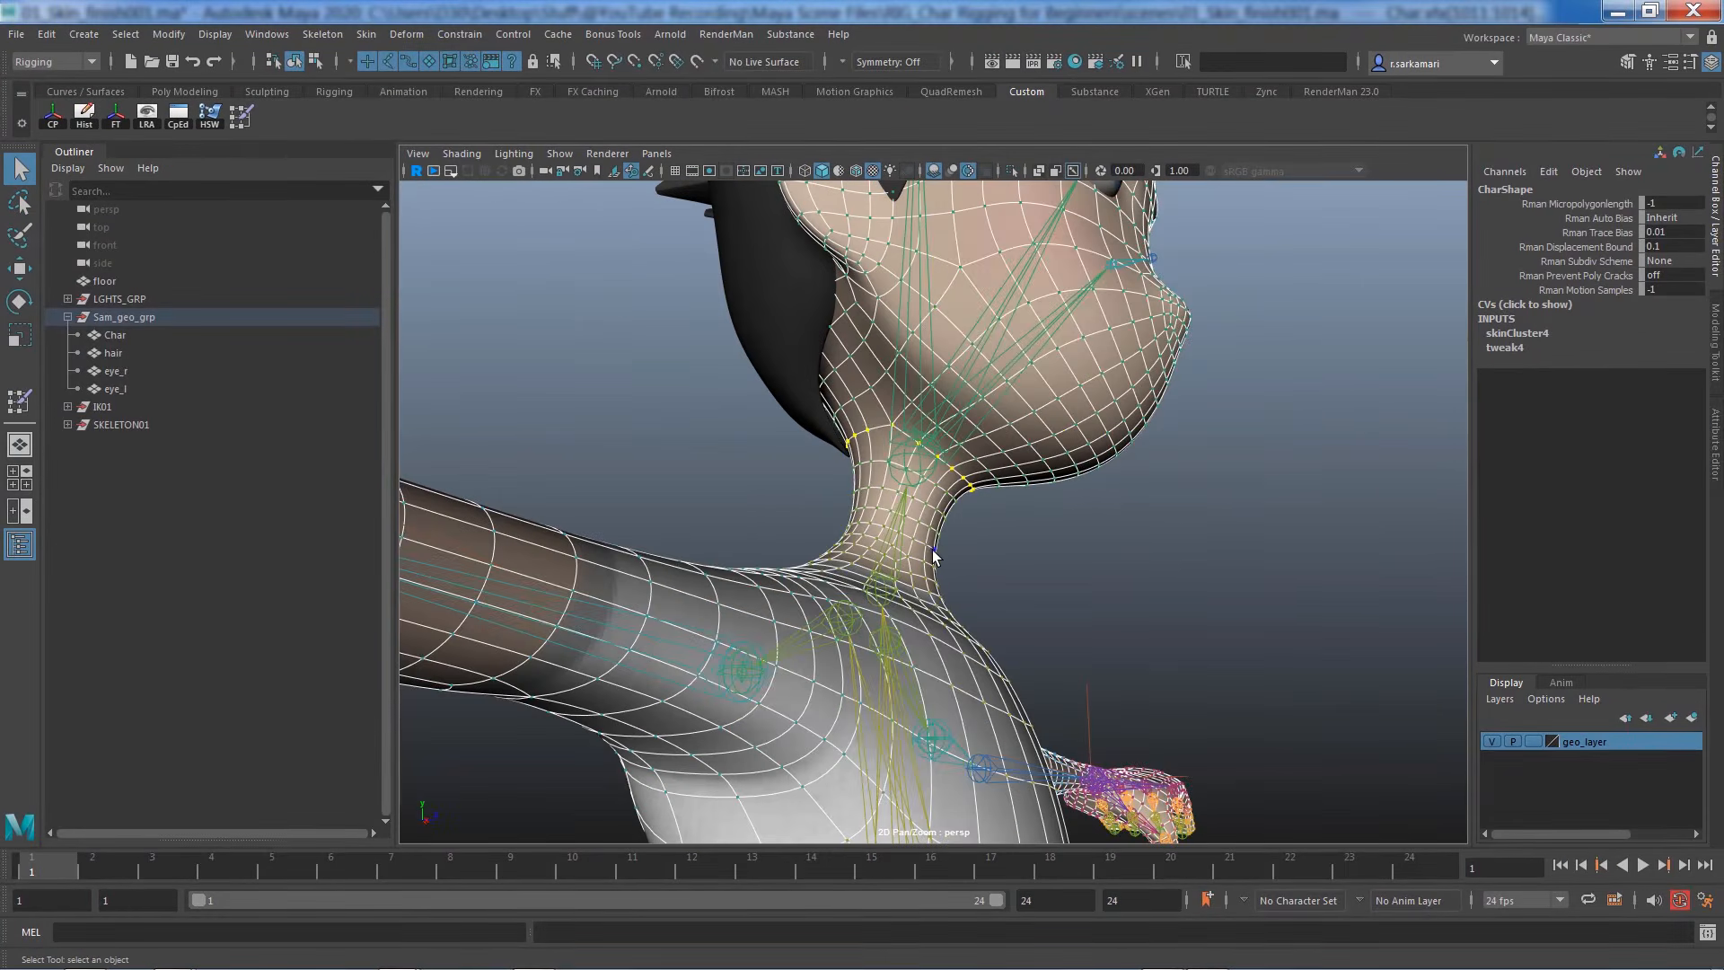
# Return the Char mesh from vertex selection to object mode
pyautogui.keyDown('alt'); pyautogui.moveTo(932, 551); pyautogui.dragTo(656, 629); pyautogui.keyUp('alt')
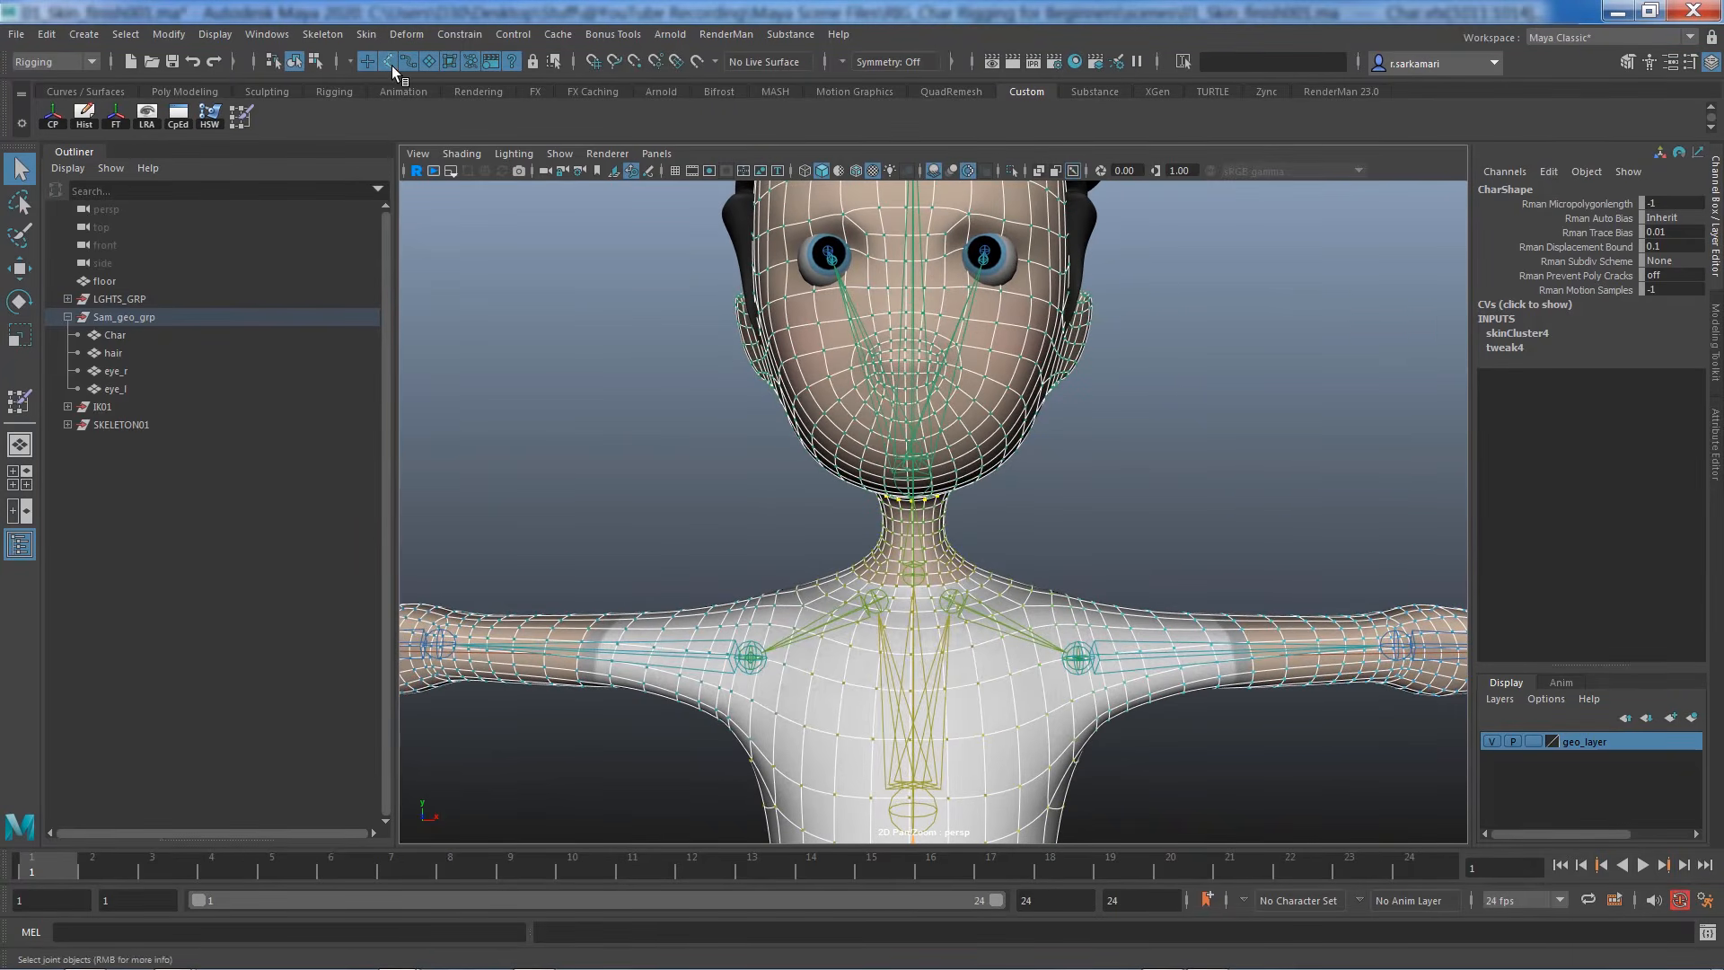
pyautogui.press('F8')
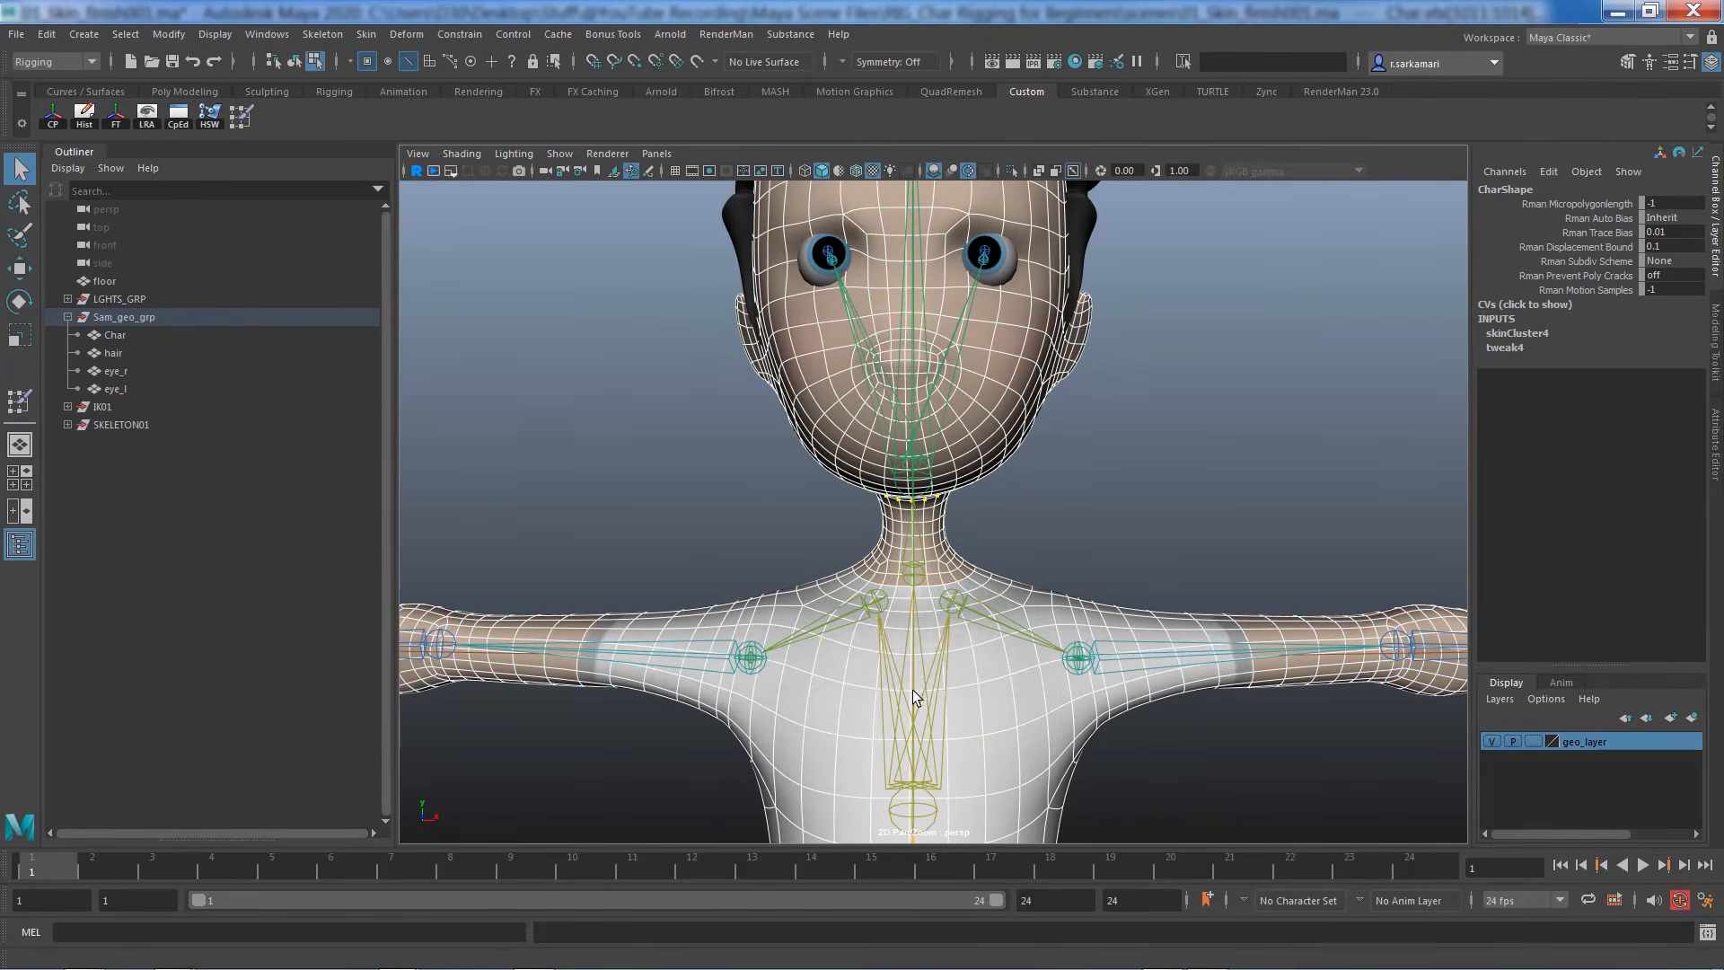
pyautogui.rightClick(1023, 631)
pyautogui.moveTo(1021, 625); pyautogui.dragTo(1022, 531, button='right')
pyautogui.moveTo(631, 632); pyautogui.dragTo(710, 486, button='right')
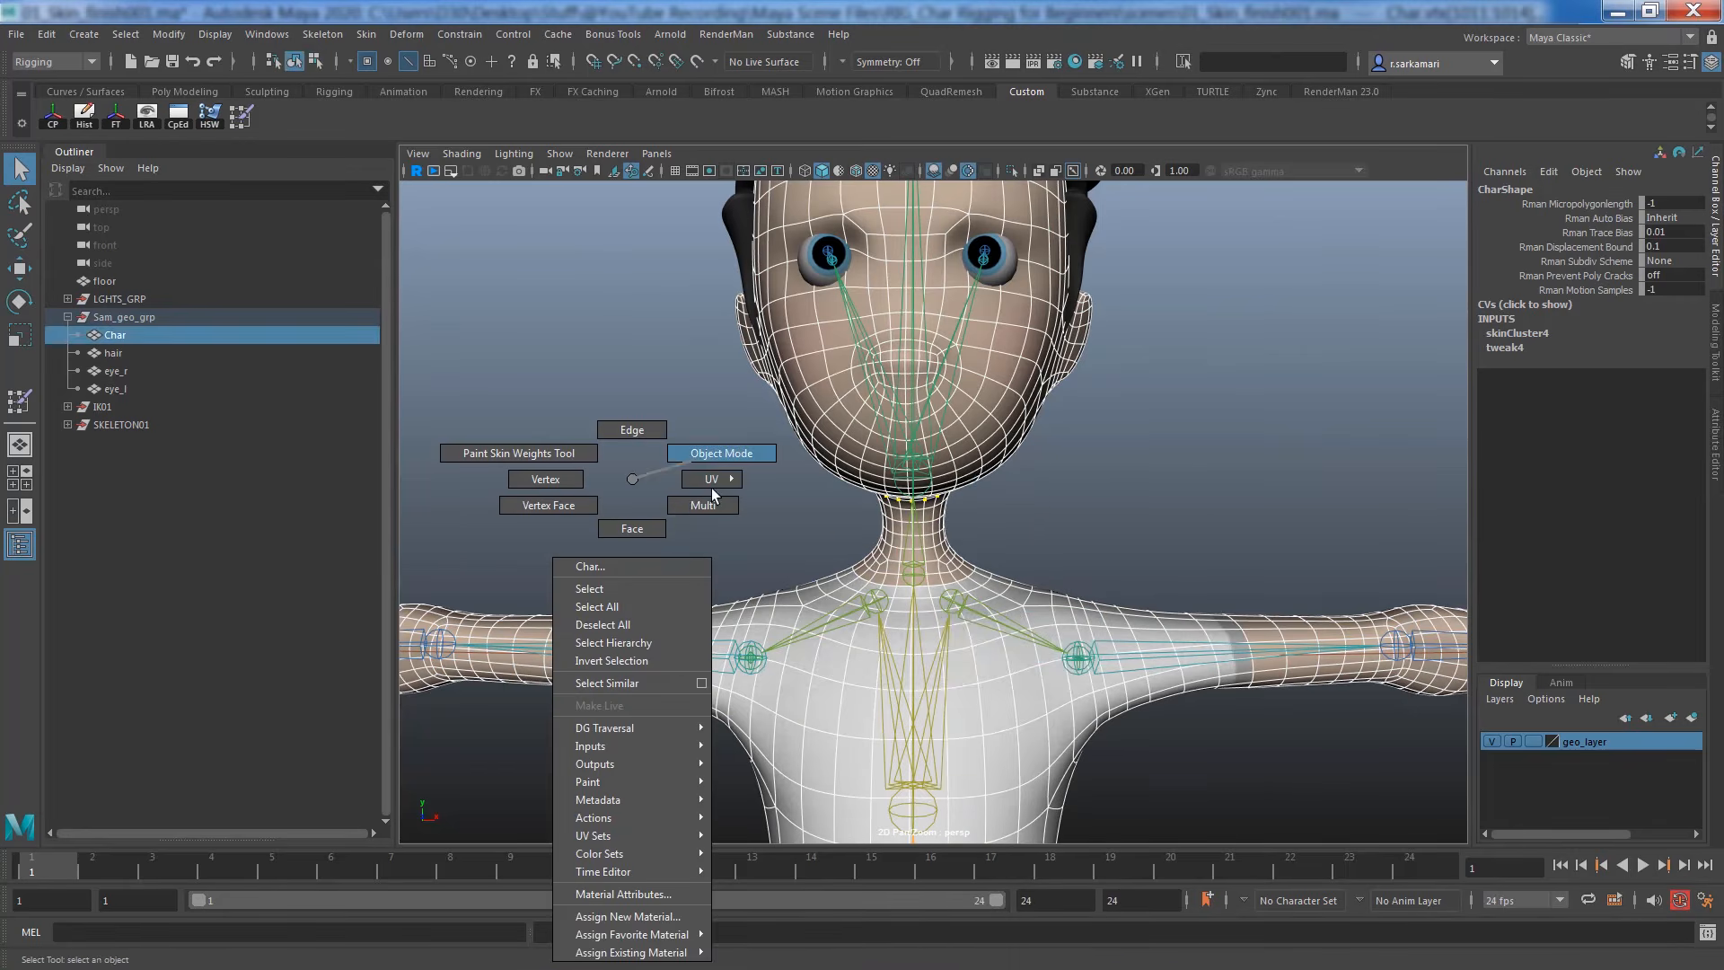
# Test-rotate the left clavicle joint to check how the shoulder deforms, and undo the rotation
pyautogui.click(997, 614)
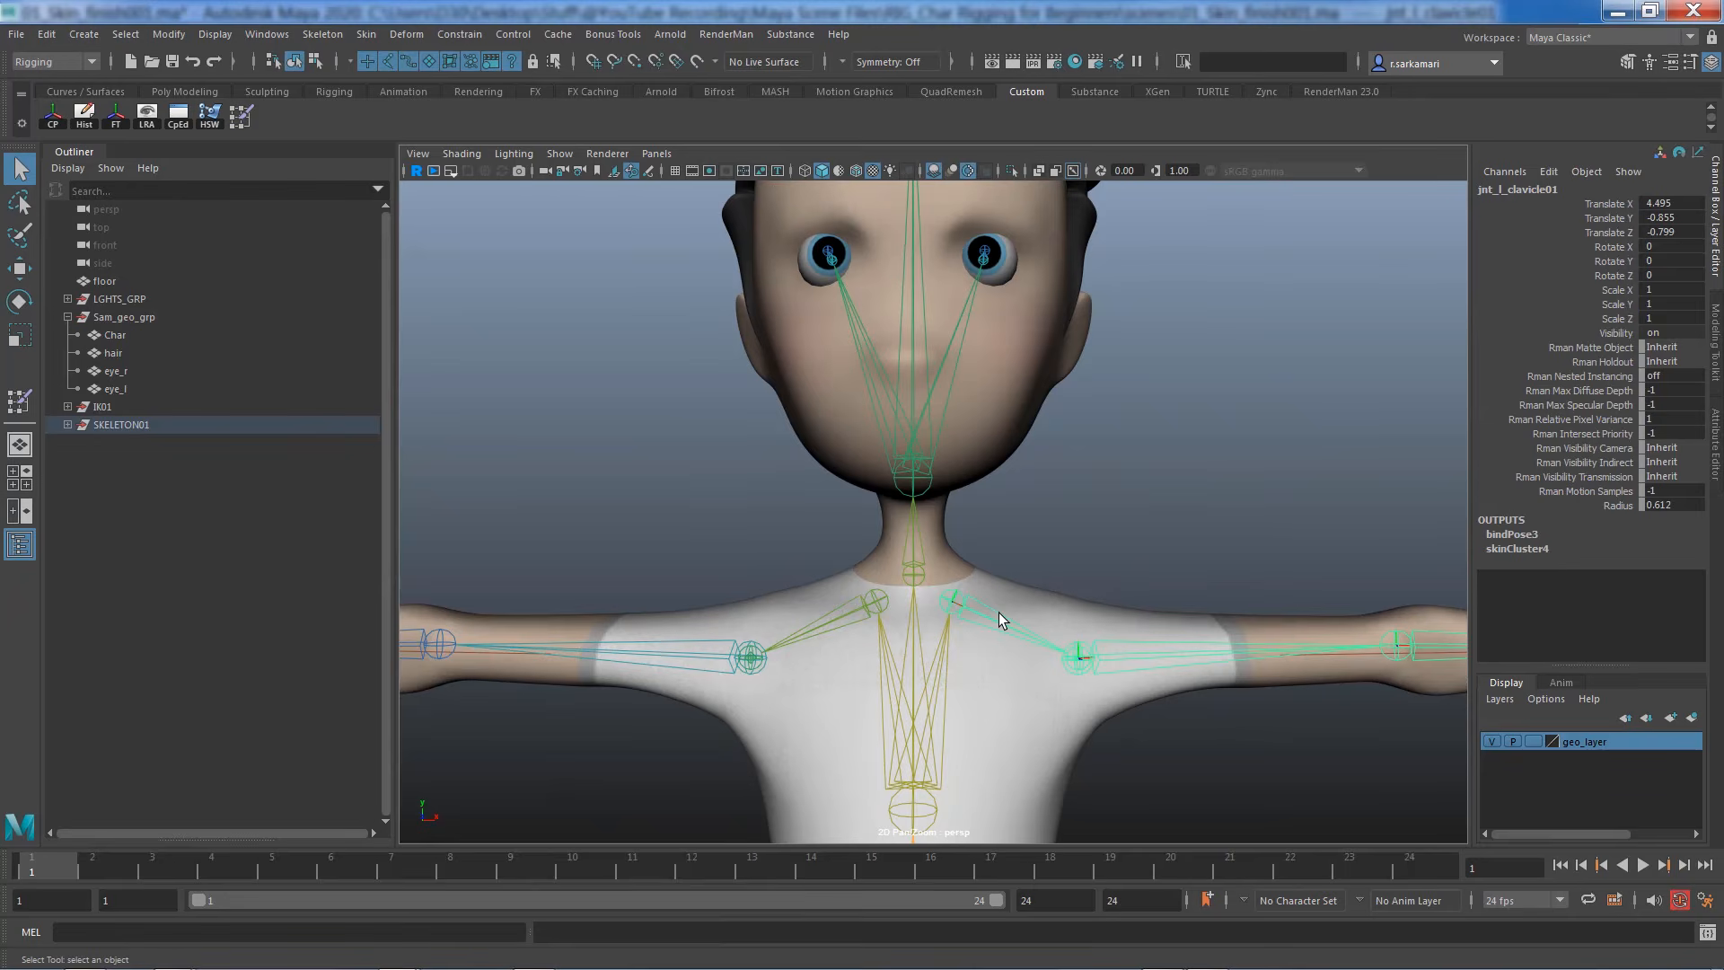
pyautogui.press('e')
pyautogui.moveTo(1031, 566); pyautogui.dragTo(986, 523)
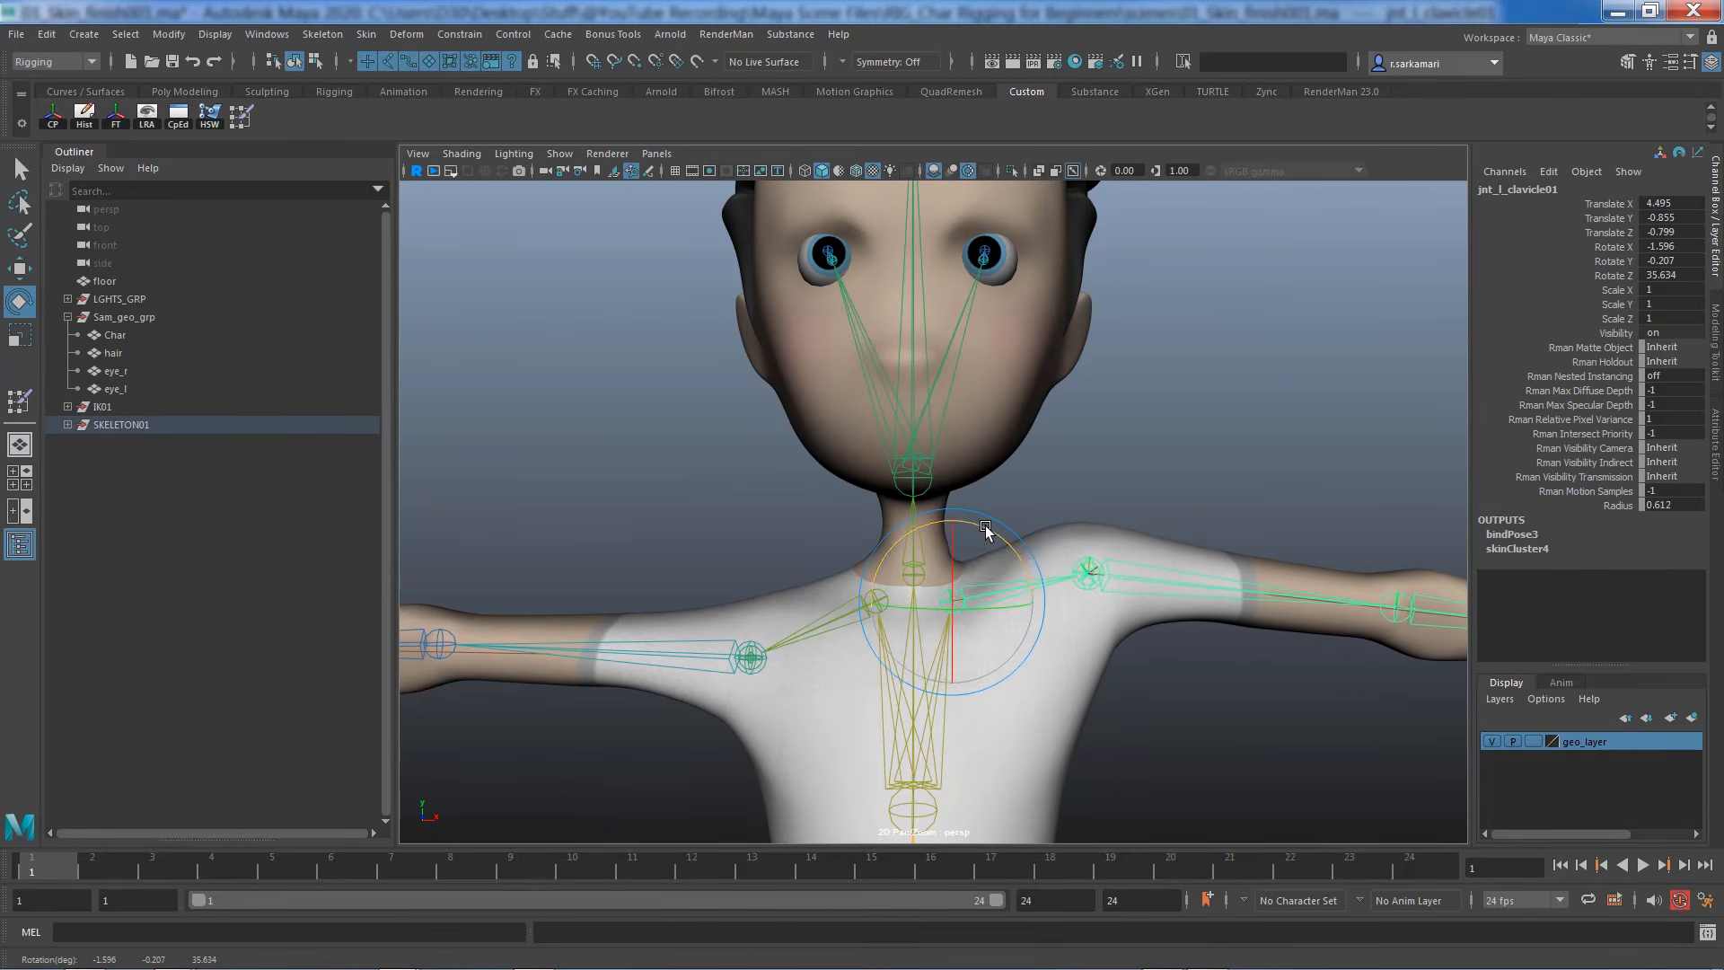
pyautogui.hotkey('ctrl', 'z')
# Select the Char mesh's edge loops between the left ankle and the ball of the foot and convert them to vertices
pyautogui.keyDown('alt'); pyautogui.moveTo(825, 616); pyautogui.dragTo(817, 614, button='right'); pyautogui.keyUp('alt')
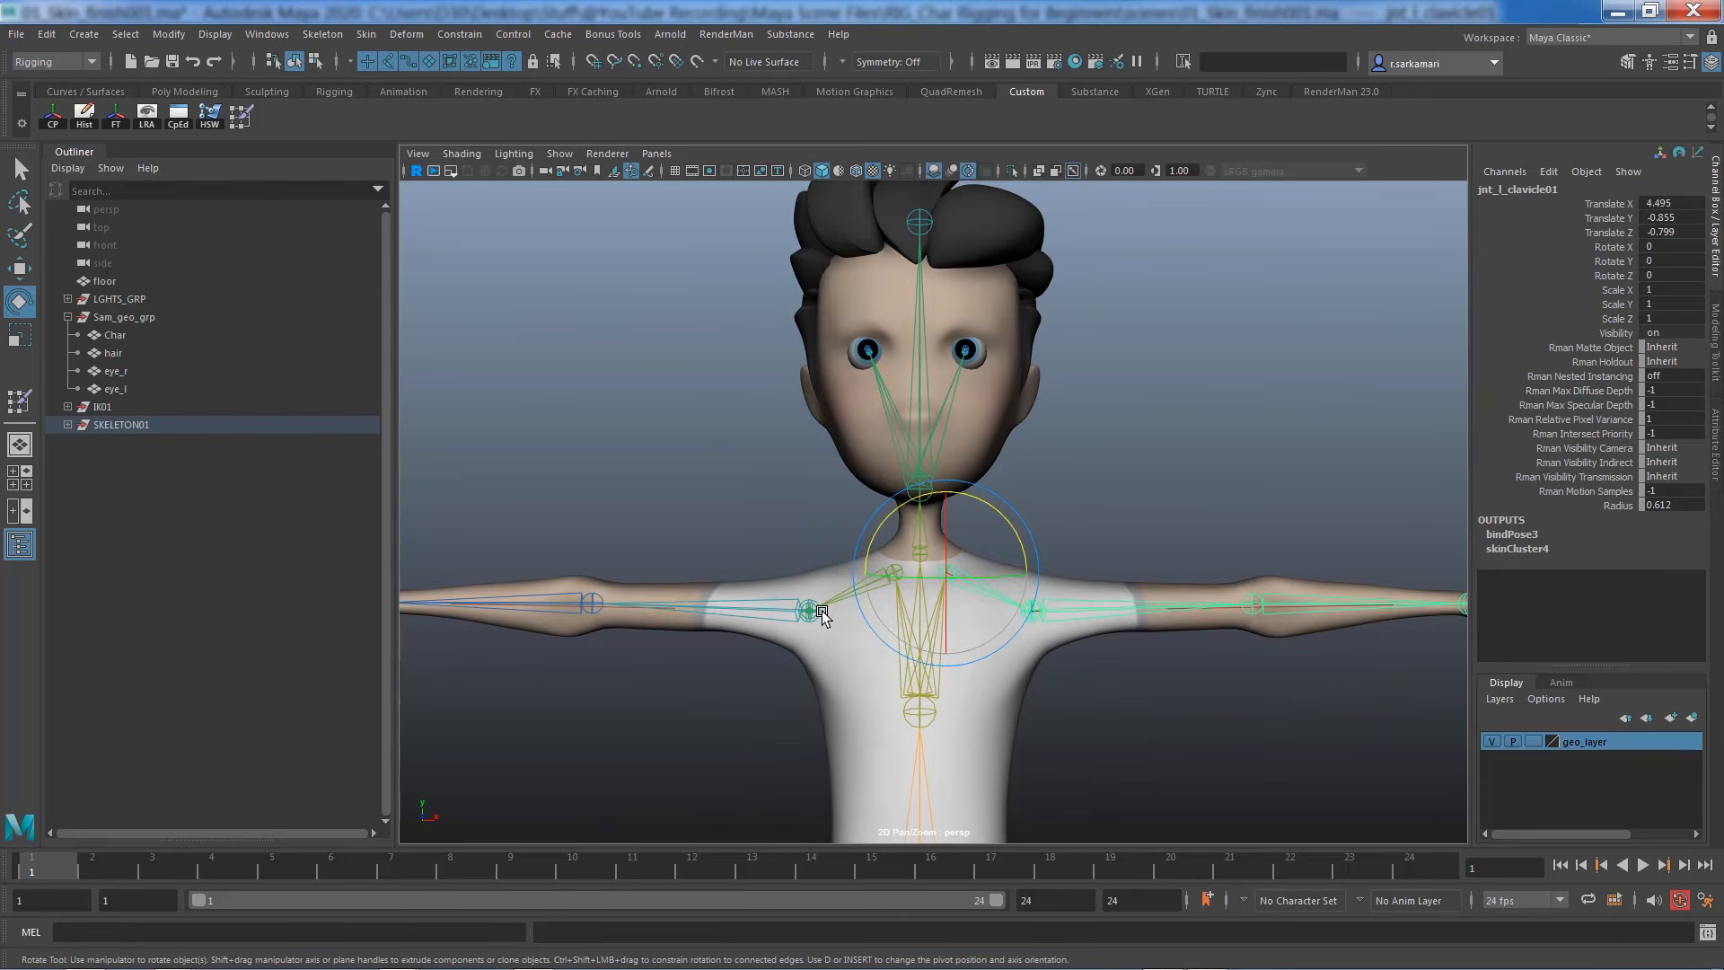
pyautogui.keyDown('alt'); pyautogui.moveTo(919, 760); pyautogui.dragTo(799, 643, button='right'); pyautogui.keyUp('alt')
pyautogui.keyDown('alt'); pyautogui.moveTo(809, 808); pyautogui.dragTo(939, 234, button='middle'); pyautogui.keyUp('alt')
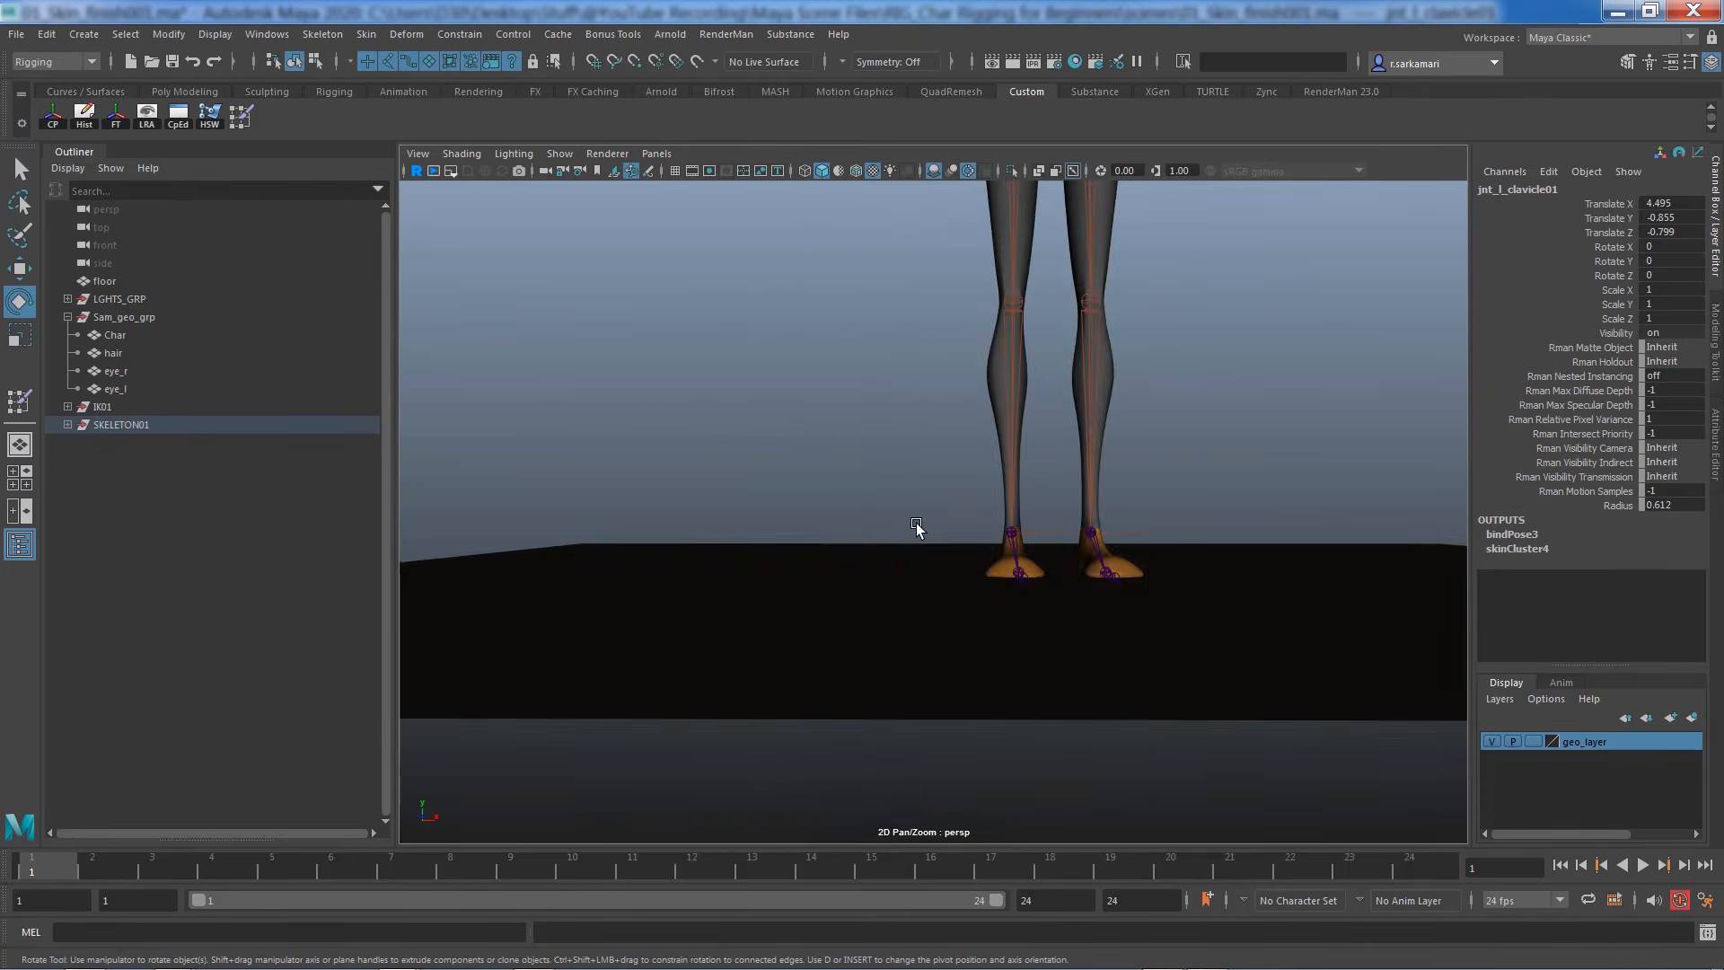
pyautogui.keyDown('alt'); pyautogui.moveTo(916, 531); pyautogui.dragTo(760, 569); pyautogui.keyUp('alt')
pyautogui.keyDown('alt'); pyautogui.moveTo(761, 573); pyautogui.dragTo(885, 460, button='middle'); pyautogui.keyUp('alt')
pyautogui.keyDown('alt'); pyautogui.moveTo(1015, 575); pyautogui.dragTo(1235, 628, button='right'); pyautogui.keyUp('alt')
pyautogui.keyDown('alt'); pyautogui.moveTo(1042, 526); pyautogui.dragTo(1024, 657, button='middle'); pyautogui.keyUp('alt')
pyautogui.keyDown('alt'); pyautogui.moveTo(1051, 620); pyautogui.dragTo(1278, 654, button='right'); pyautogui.keyUp('alt')
pyautogui.keyDown('alt'); pyautogui.moveTo(1243, 697); pyautogui.dragTo(983, 699); pyautogui.keyUp('alt')
pyautogui.click(1140, 552)
pyautogui.click(1085, 697)
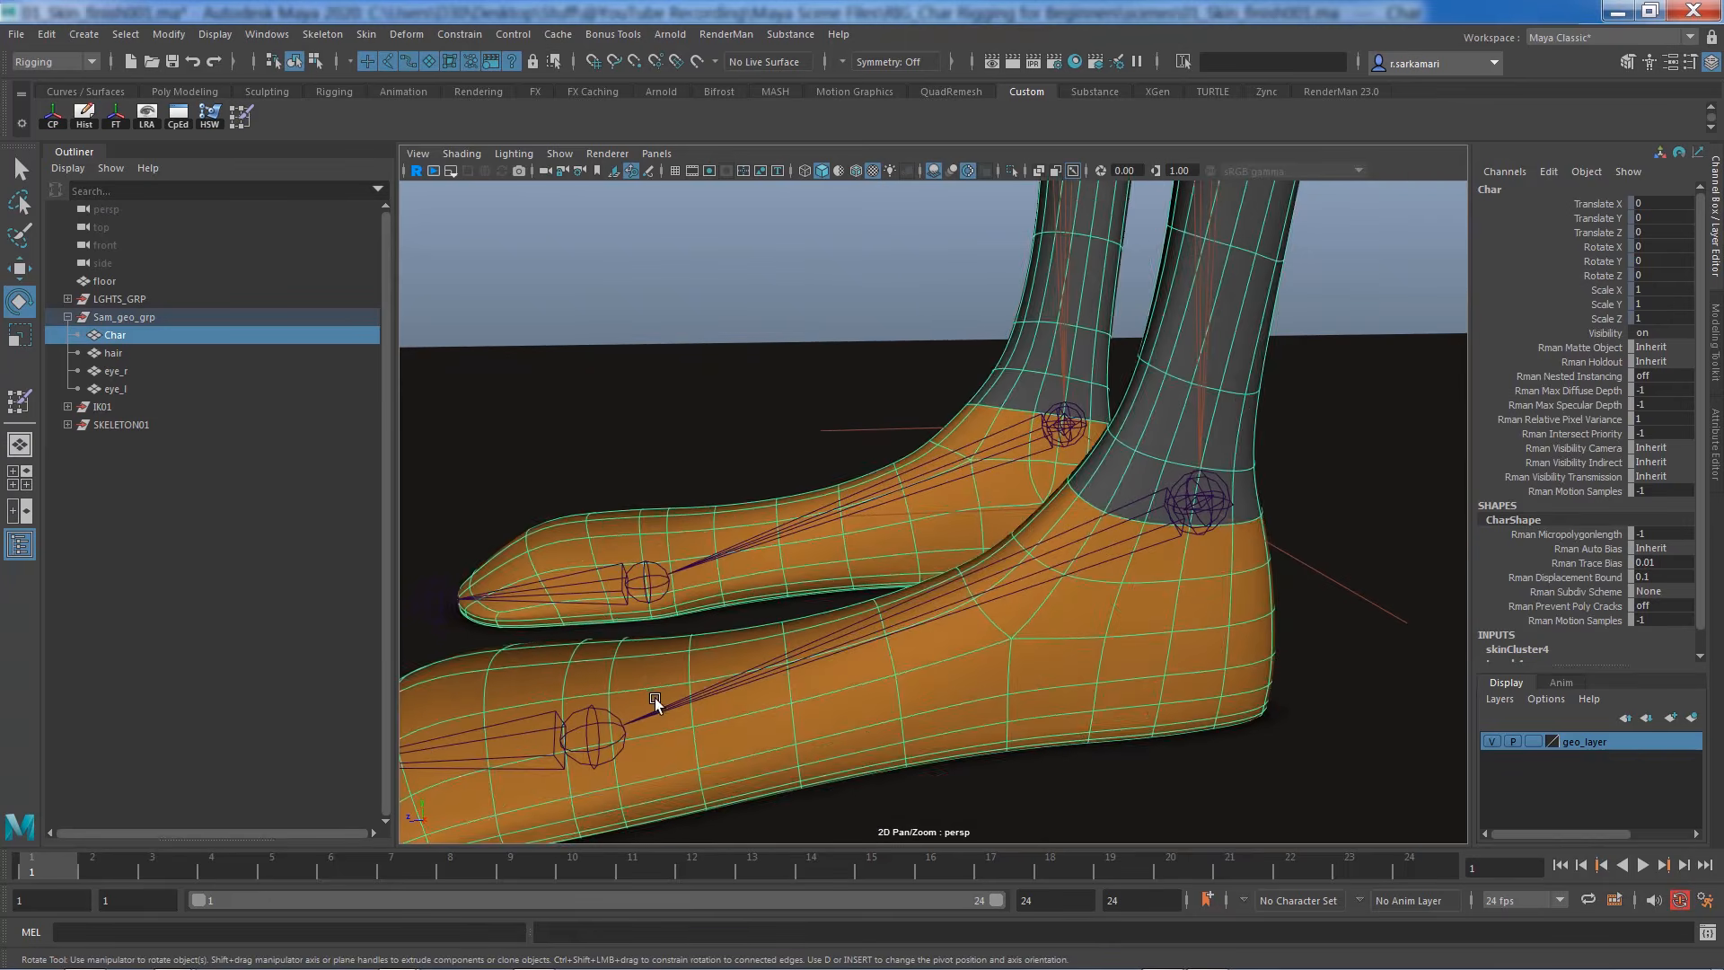
pyautogui.moveTo(656, 698); pyautogui.dragTo(657, 625, button='right')
pyautogui.doubleClick(691, 671)
pyautogui.press('q')
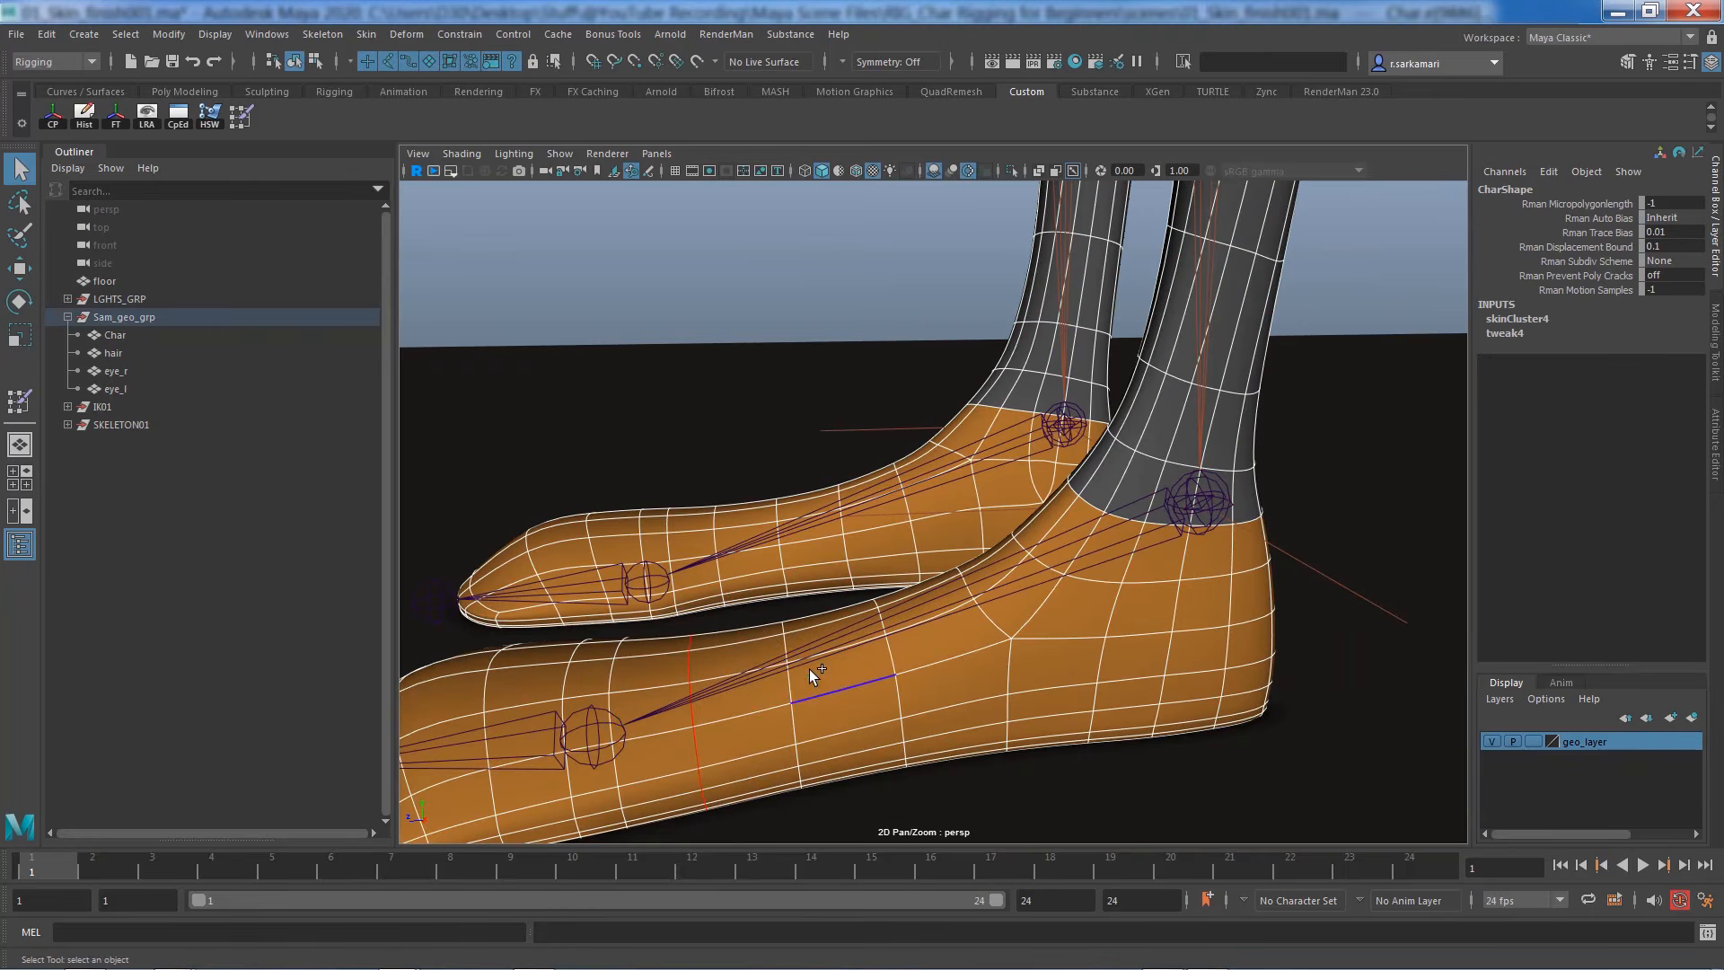
pyautogui.keyDown('shift'); pyautogui.doubleClick(789, 673); pyautogui.keyUp('shift')
pyautogui.keyDown('shift'); pyautogui.doubleClick(895, 674); pyautogui.keyUp('shift')
pyautogui.keyDown('shift'); pyautogui.click(1000, 652); pyautogui.keyUp('shift')
pyautogui.keyDown('ctrl'); pyautogui.moveTo(719, 714); pyautogui.dragTo(611, 716, button='right'); pyautogui.keyUp('ctrl')
# Set the jnt_l_ankle01 skin weight of the selected left midfoot vertices to 1 in the Component Editor
pyautogui.click(179, 117)
pyautogui.moveTo(767, 223); pyautogui.dragTo(1455, 245)
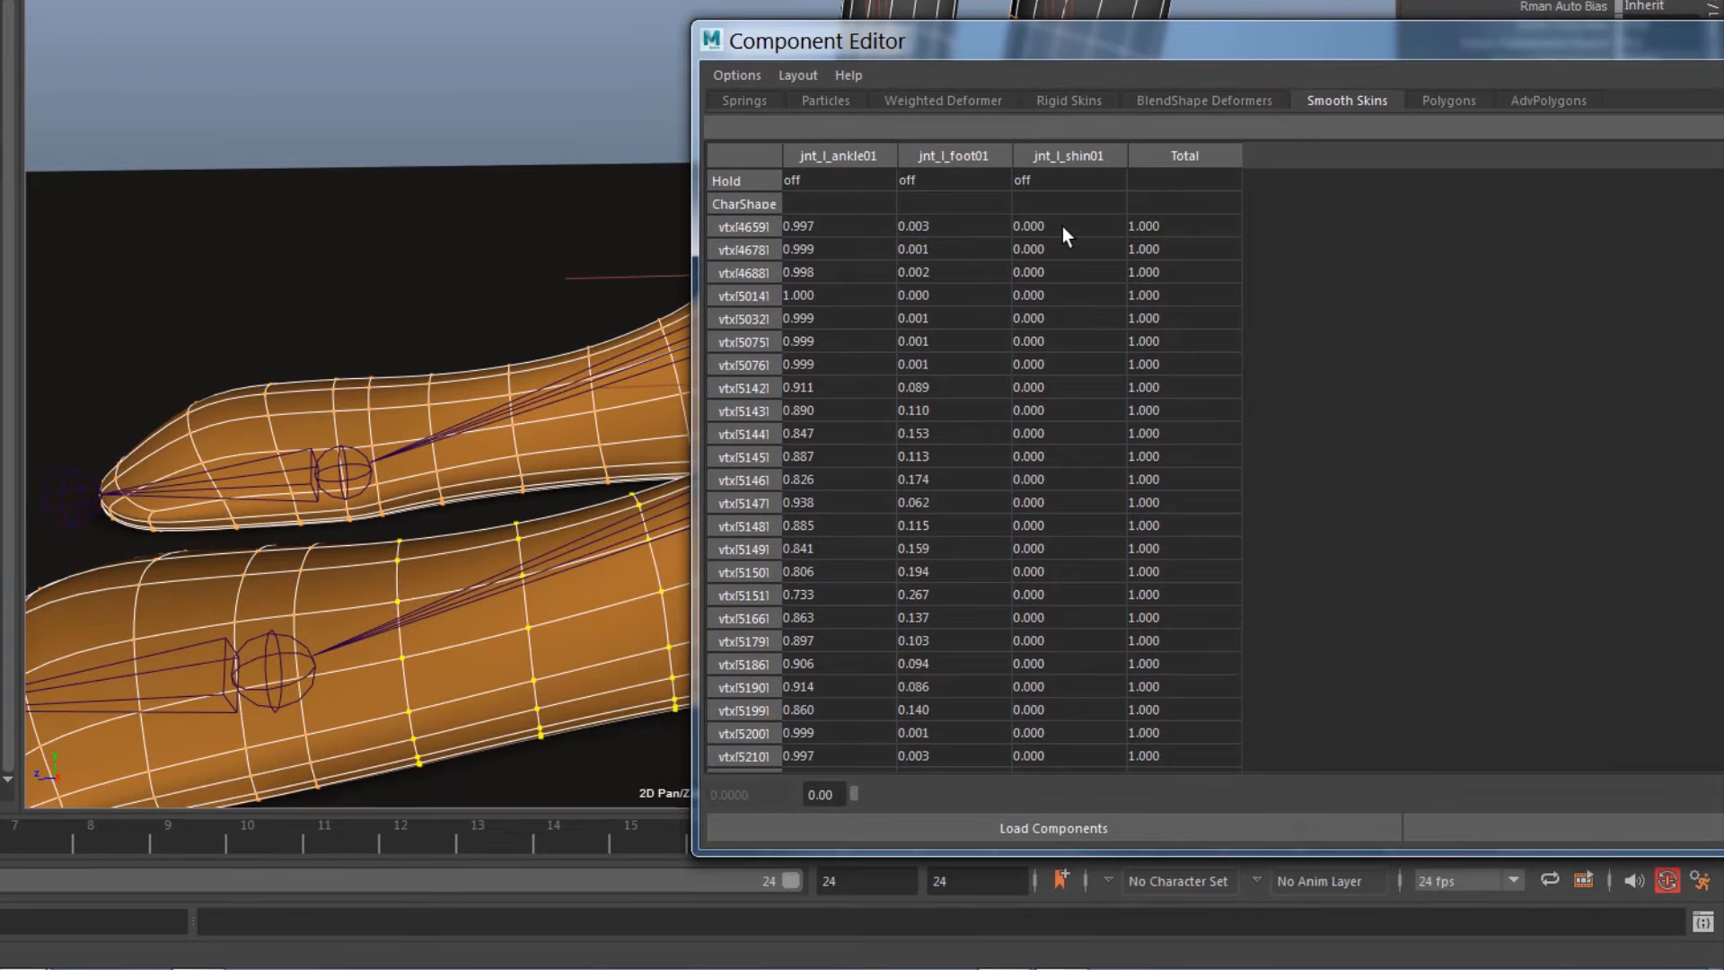
pyautogui.moveTo(833, 292); pyautogui.dragTo(811, 769)
pyautogui.write('1')
pyautogui.press('Return')
pyautogui.keyDown('alt'); pyautogui.moveTo(79, 698); pyautogui.dragTo(272, 589, button='middle'); pyautogui.keyUp('alt')
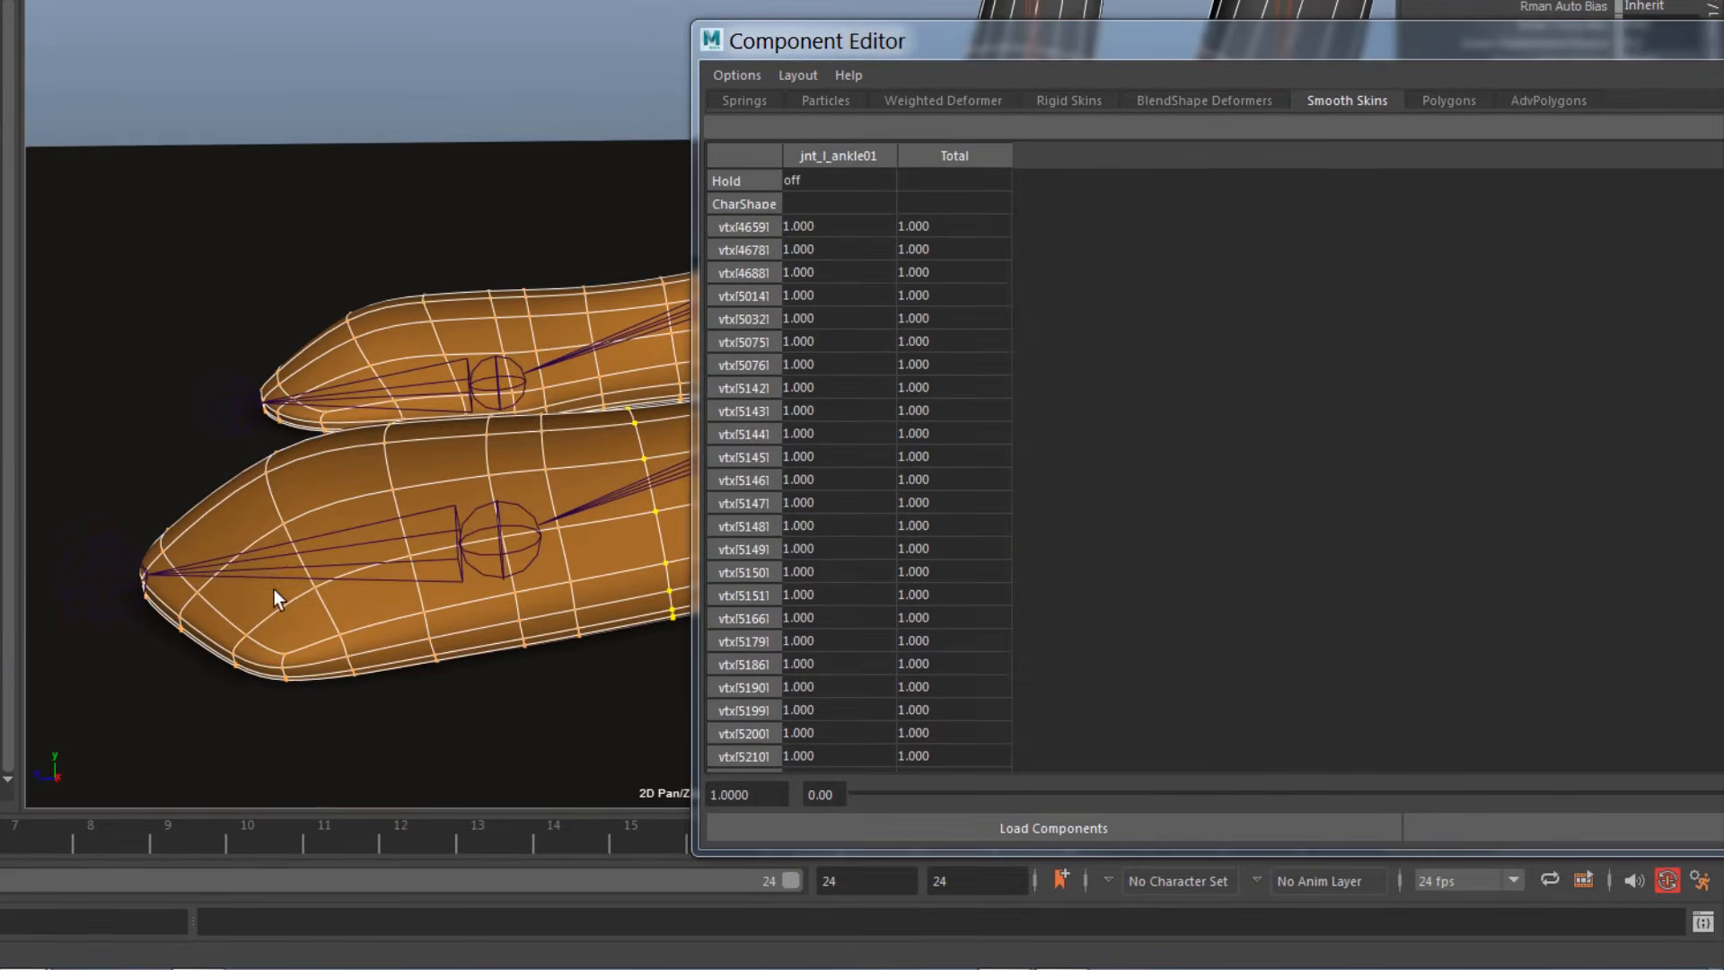
pyautogui.moveTo(487, 474); pyautogui.dragTo(494, 275, button='right')
pyautogui.doubleClick(395, 505)
pyautogui.keyDown('shift'); pyautogui.doubleClick(282, 515); pyautogui.keyUp('shift')
pyautogui.keyDown('shift'); pyautogui.doubleClick(167, 550); pyautogui.keyUp('shift')
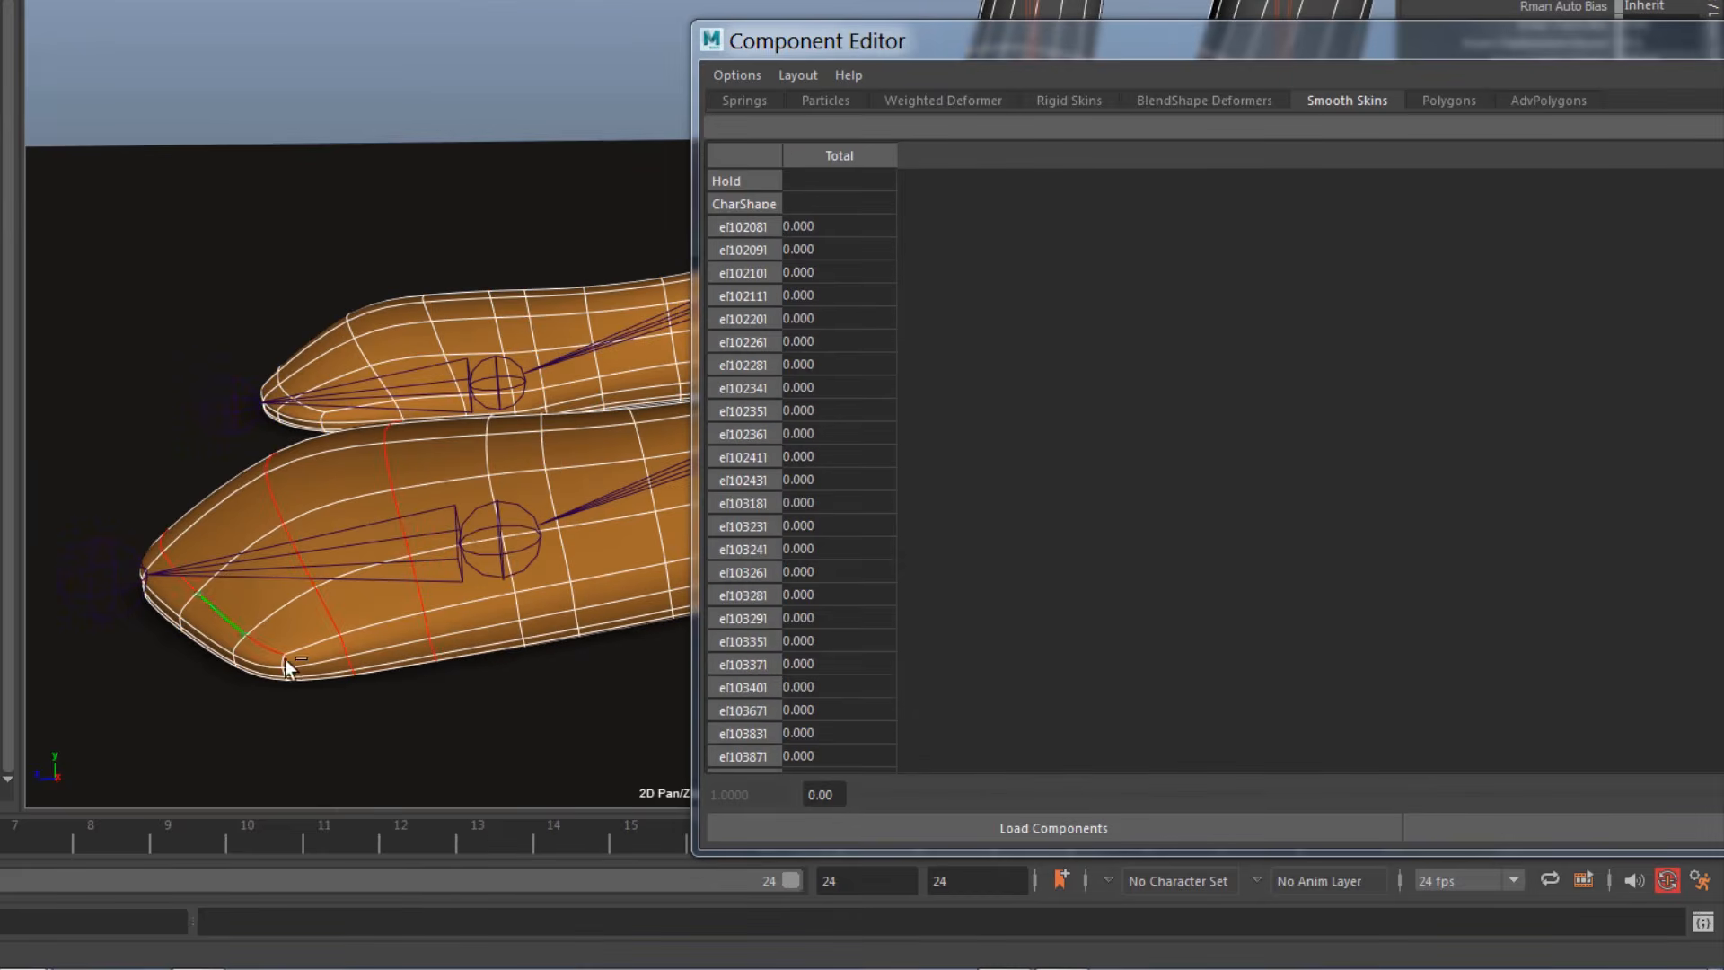
pyautogui.keyDown('shift'); pyautogui.doubleClick(284, 661); pyautogui.keyUp('shift')
# Select all vertices of the left foot's toe area and grow the selection by one row
pyautogui.keyDown('alt'); pyautogui.moveTo(284, 661); pyautogui.dragTo(436, 692); pyautogui.keyUp('alt')
pyautogui.keyDown('alt'); pyautogui.moveTo(435, 692); pyautogui.dragTo(451, 525, button='middle'); pyautogui.keyUp('alt')
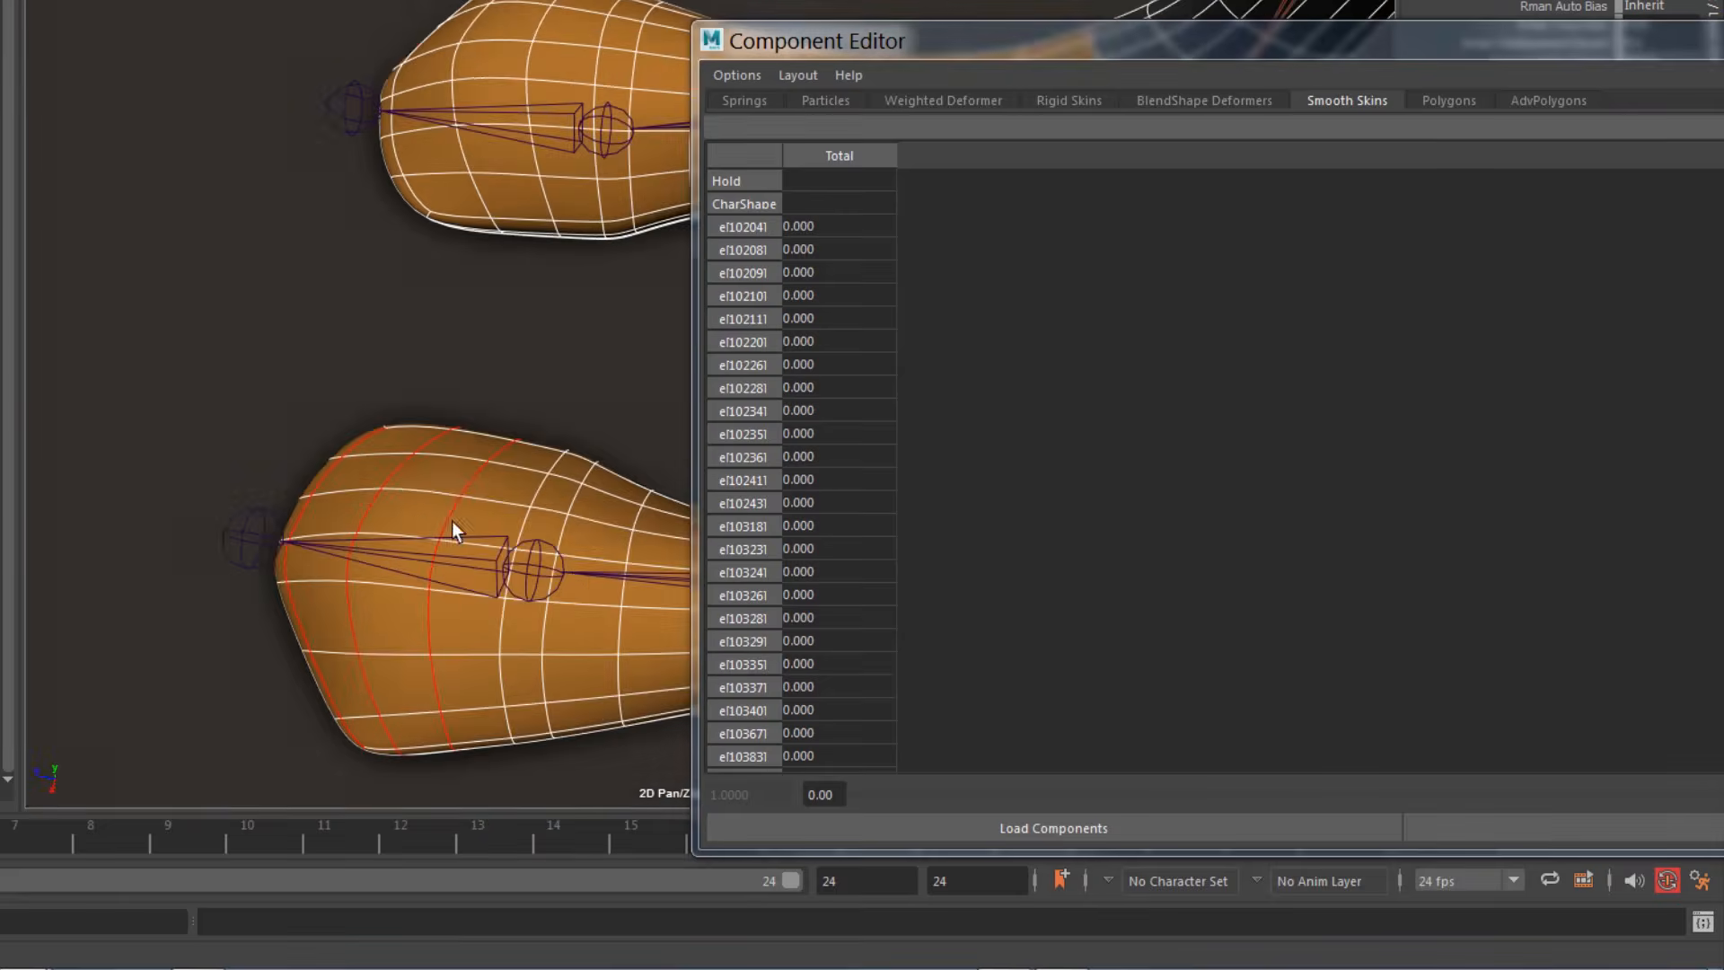
pyautogui.moveTo(451, 524); pyautogui.dragTo(281, 336, button='right')
pyautogui.moveTo(212, 336); pyautogui.dragTo(467, 813)
pyautogui.hotkey('shift', '.')
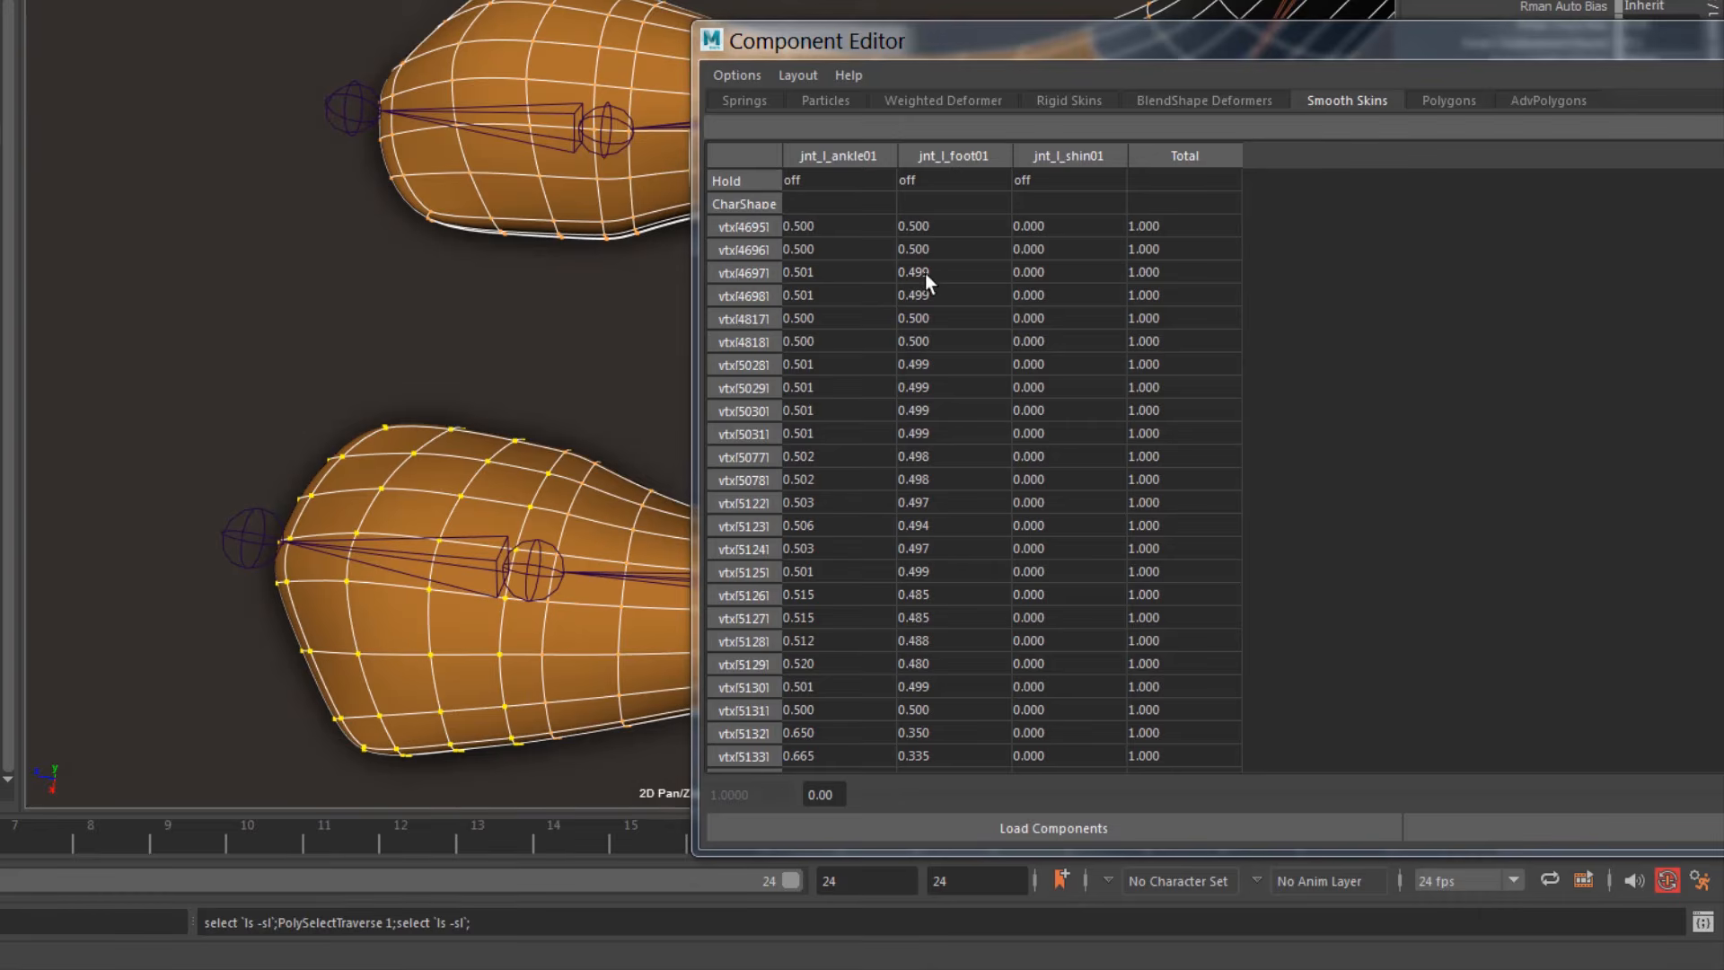
# Set the jnt_l_foot01 skin weight of all selected toe vertices to 1
pyautogui.keyDown('alt'); pyautogui.moveTo(527, 480); pyautogui.dragTo(490, 310, button='right'); pyautogui.keyUp('alt')
pyautogui.click(940, 227)
pyautogui.moveTo(1068, 45); pyautogui.dragTo(571, 0)
pyautogui.moveTo(1593, 183); pyautogui.dragTo(1575, 651)
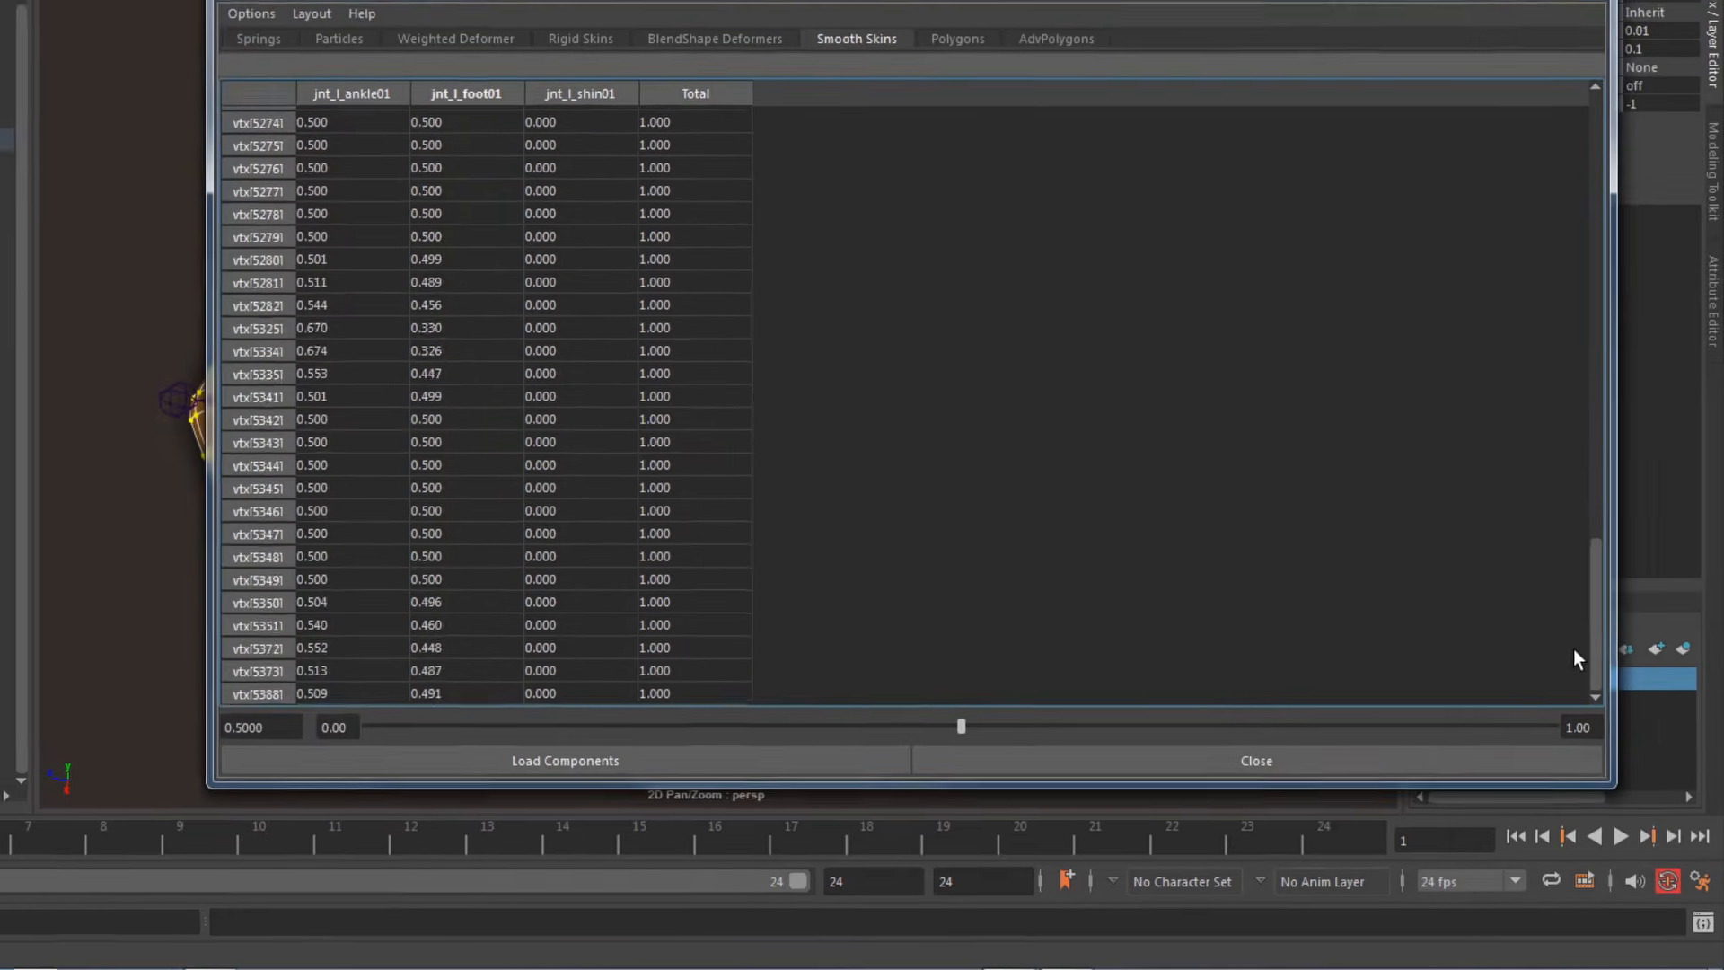
pyautogui.keyDown('shift'); pyautogui.click(431, 694); pyautogui.keyUp('shift')
pyautogui.write('1')
pyautogui.press('Return')
# Close the Component Editor, return the Char mesh to object mode and activate the Paint Skin Weights tool
pyautogui.click(1604, 192)
pyautogui.moveTo(603, 561); pyautogui.dragTo(700, 438, button='right')
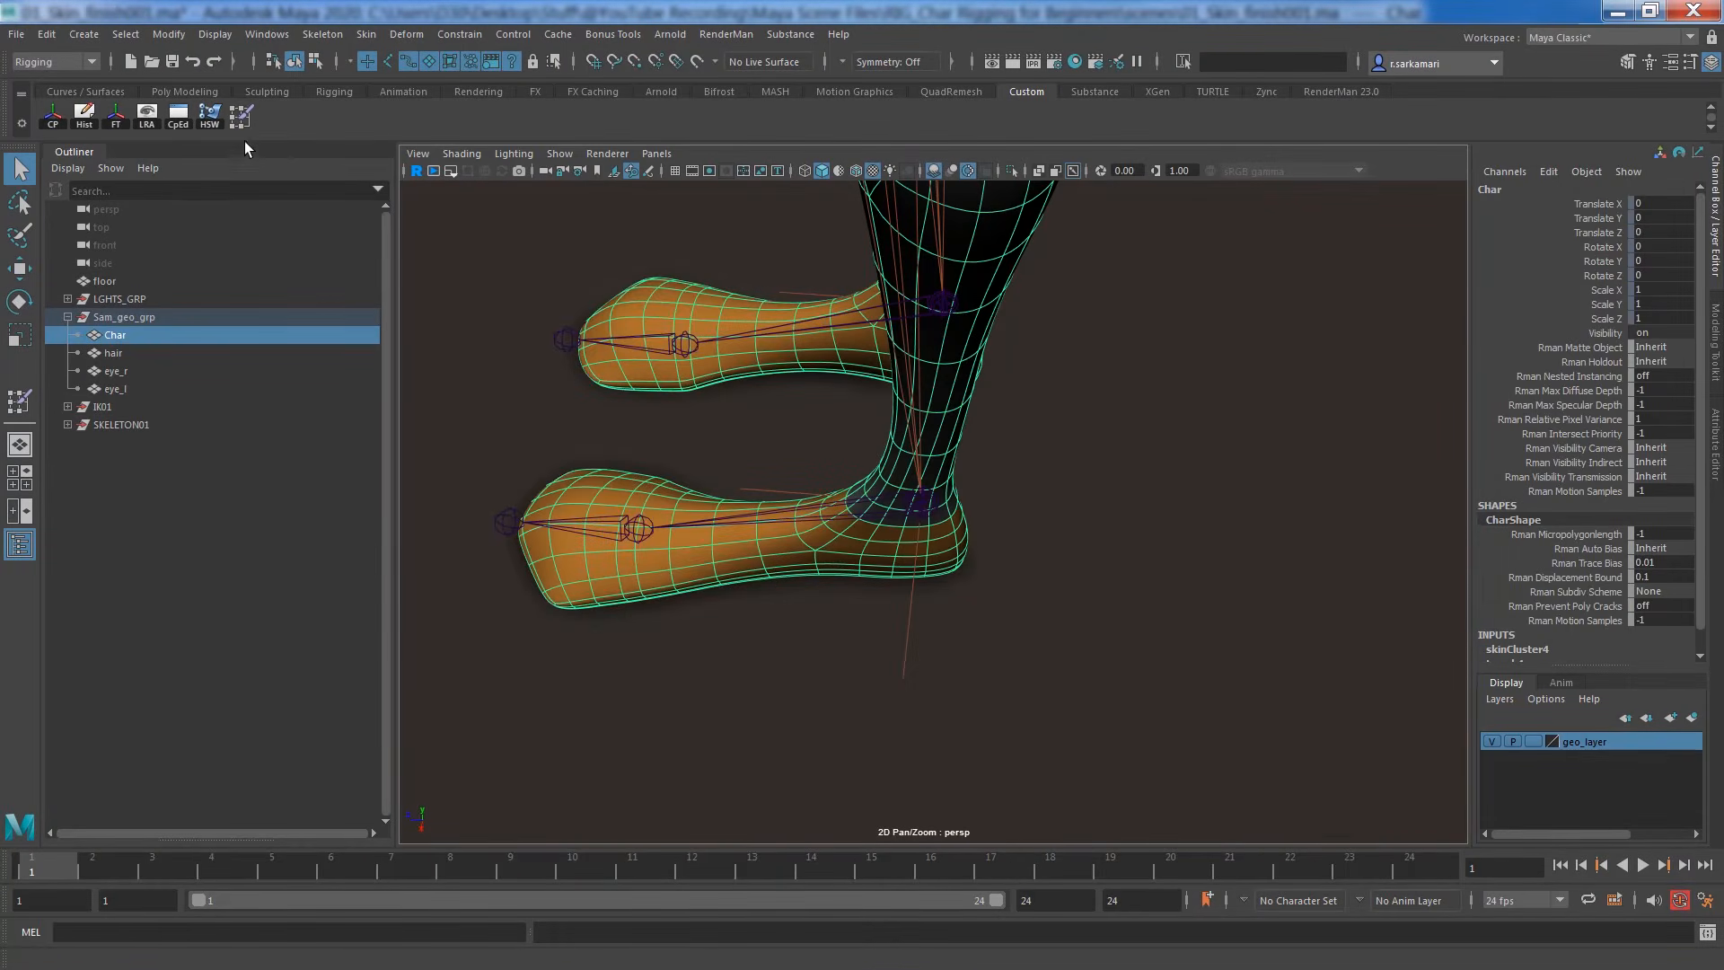
pyautogui.click(239, 114)
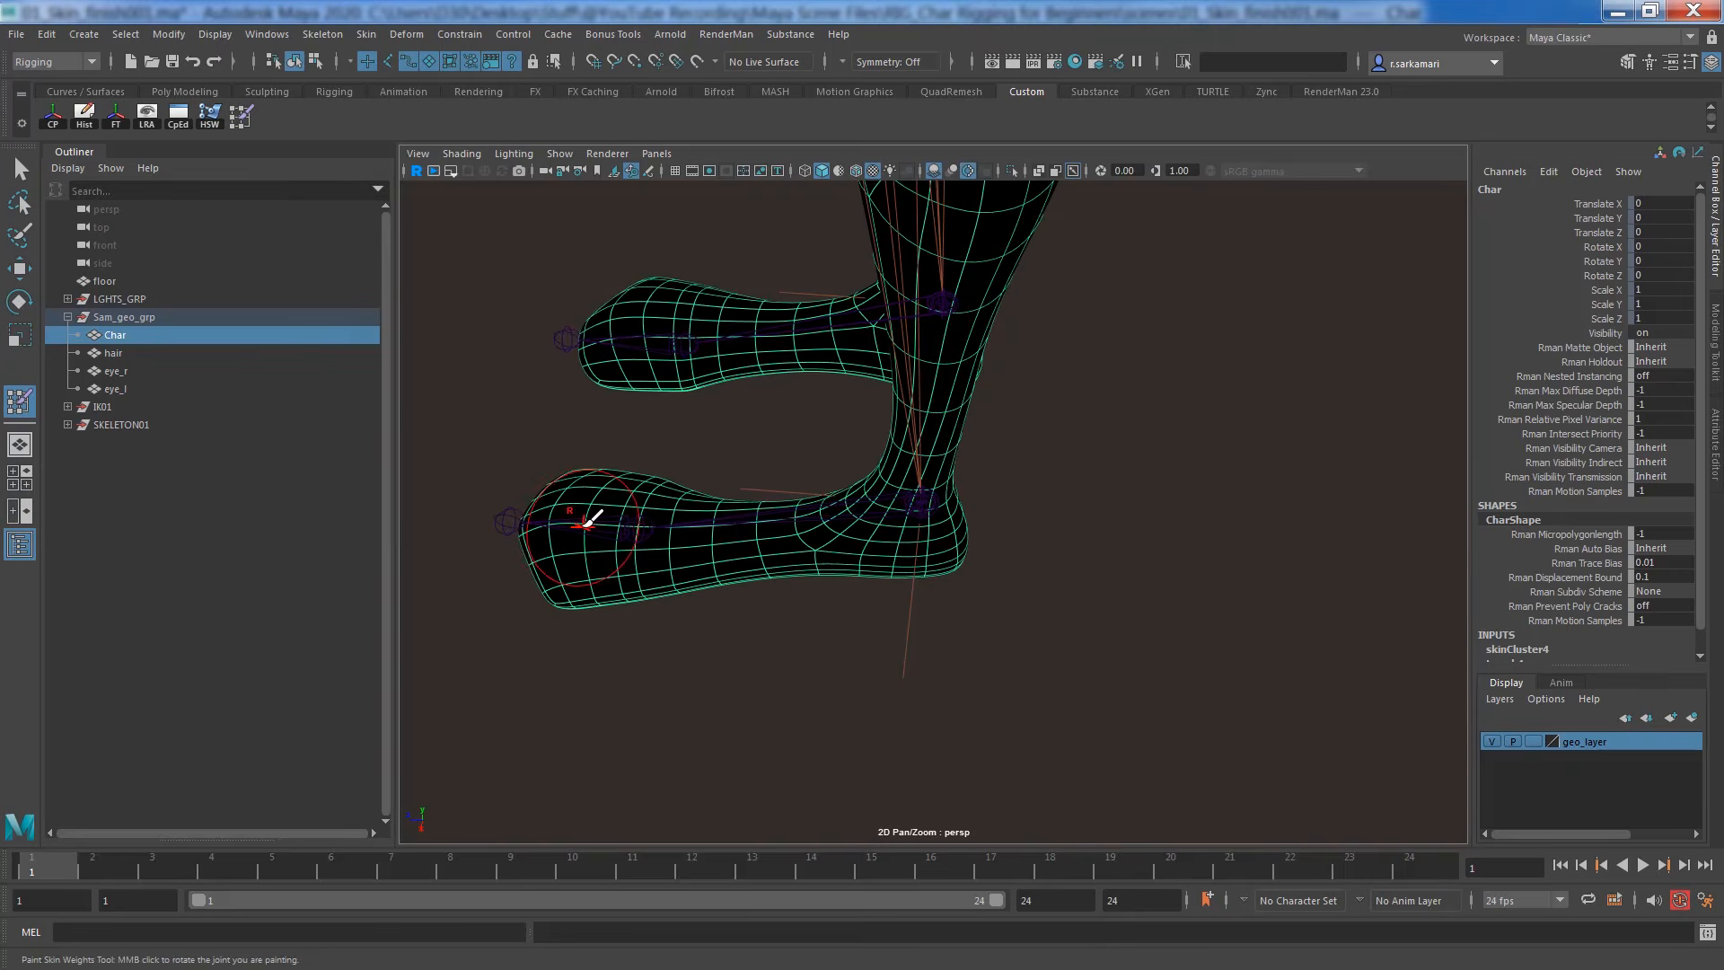
# Examine the weight influence of the left ankle, shin and thigh joints in turn
pyautogui.moveTo(578, 500)
pyautogui.mouseDown(button='right')
pyautogui.moveTo(683, 557)
pyautogui.moveTo(748, 525)
pyautogui.moveTo(774, 471)
pyautogui.mouseUp(button='right')
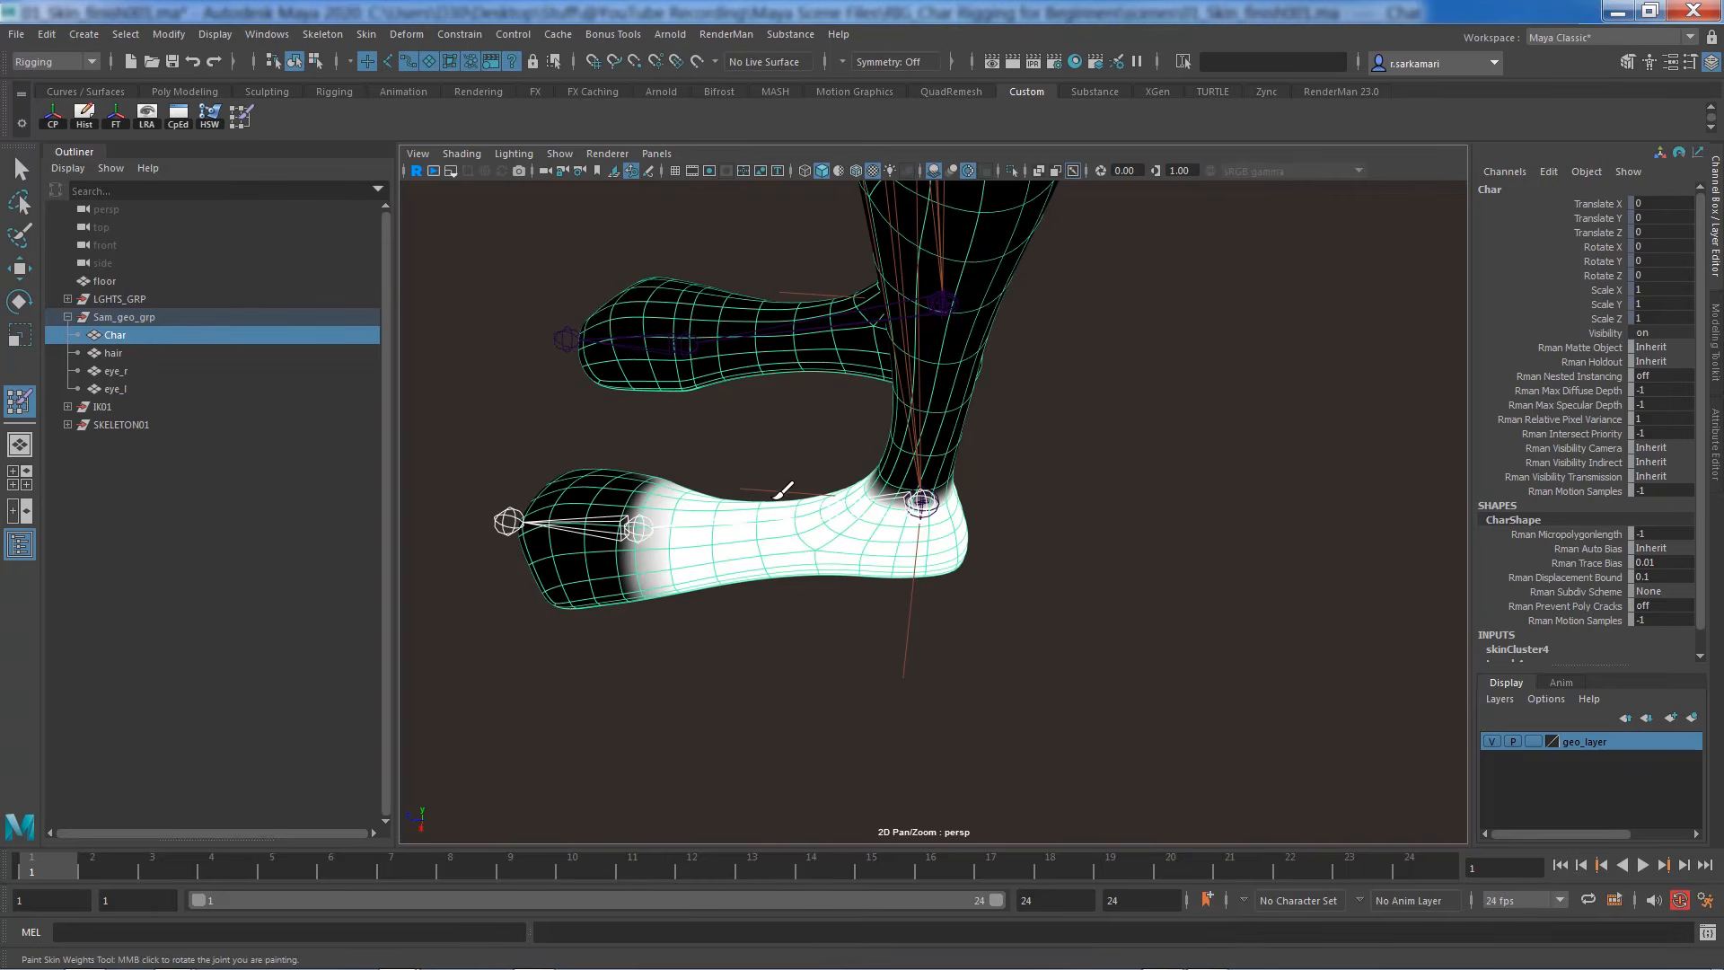
pyautogui.keyDown('alt'); pyautogui.moveTo(947, 456); pyautogui.dragTo(731, 496, button='right'); pyautogui.keyUp('alt')
pyautogui.keyDown('alt'); pyautogui.moveTo(732, 495); pyautogui.dragTo(786, 672, button='middle'); pyautogui.keyUp('alt')
pyautogui.keyDown('alt'); pyautogui.moveTo(785, 671); pyautogui.dragTo(790, 505); pyautogui.keyUp('alt')
pyautogui.keyDown('alt'); pyautogui.moveTo(790, 506); pyautogui.dragTo(830, 576, button='middle'); pyautogui.keyUp('alt')
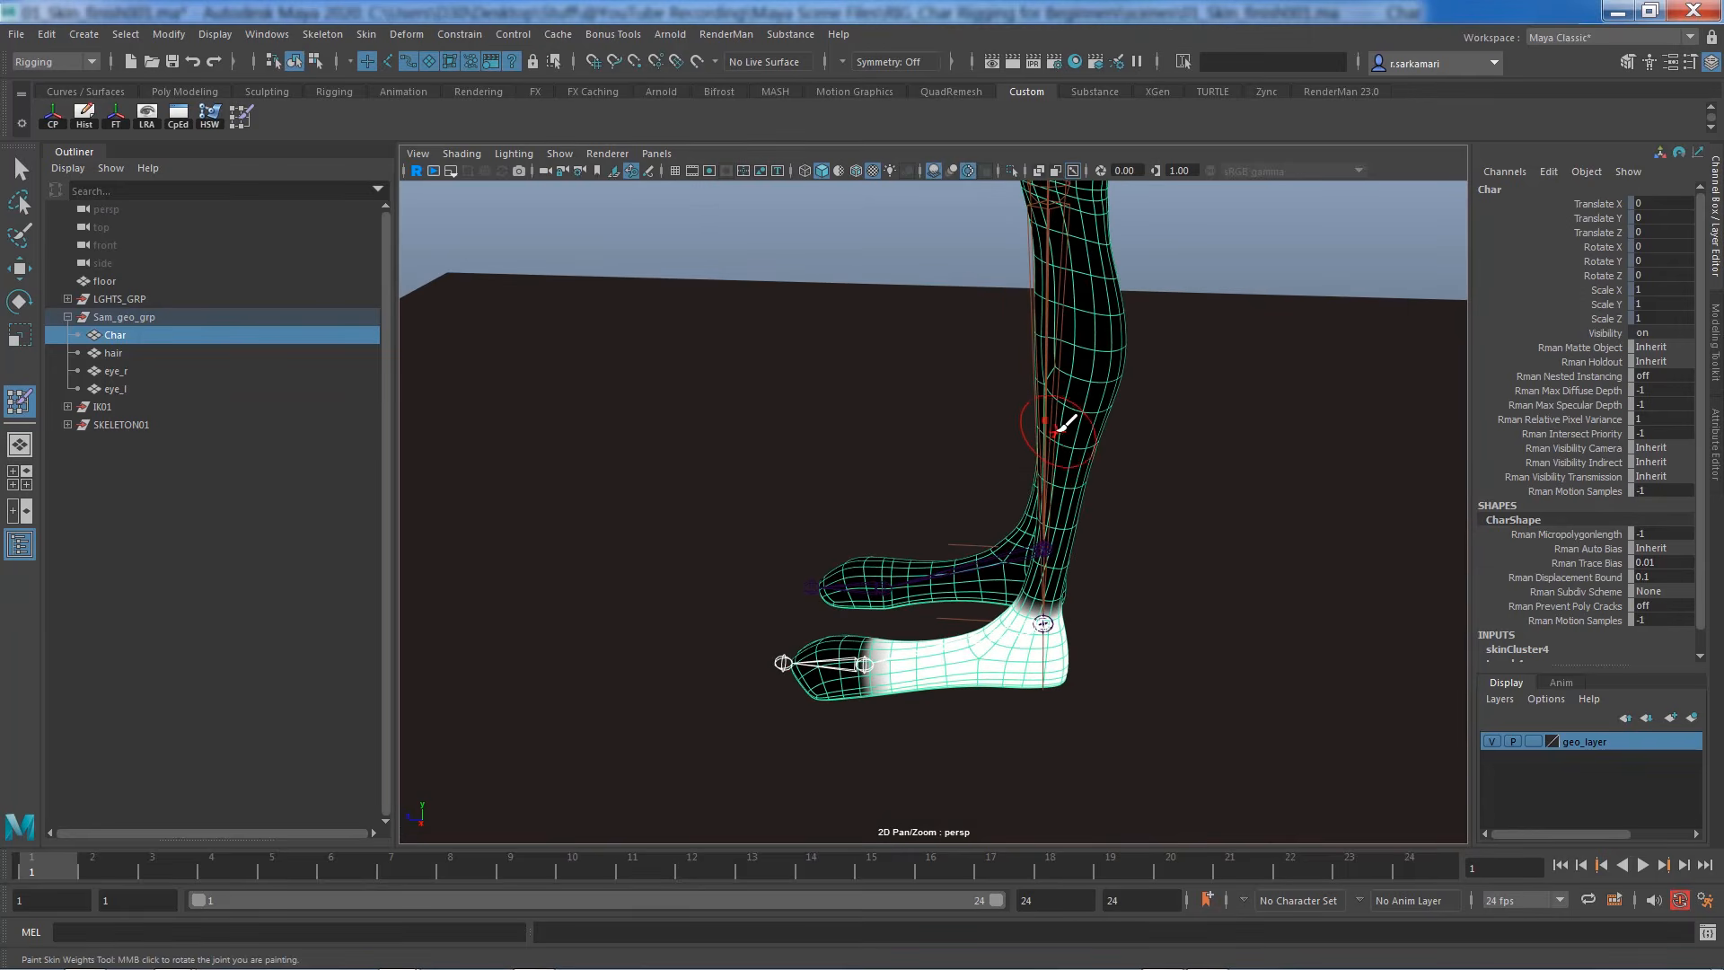
pyautogui.moveTo(1052, 420); pyautogui.dragTo(1054, 378, button='right')
pyautogui.keyDown('alt'); pyautogui.moveTo(1012, 459); pyautogui.dragTo(1016, 691, button='middle'); pyautogui.keyUp('alt')
pyautogui.keyDown('alt'); pyautogui.moveTo(1012, 636); pyautogui.dragTo(1009, 585); pyautogui.keyUp('alt')
pyautogui.keyDown('alt'); pyautogui.moveTo(1009, 582); pyautogui.dragTo(1010, 717, button='middle'); pyautogui.keyUp('alt')
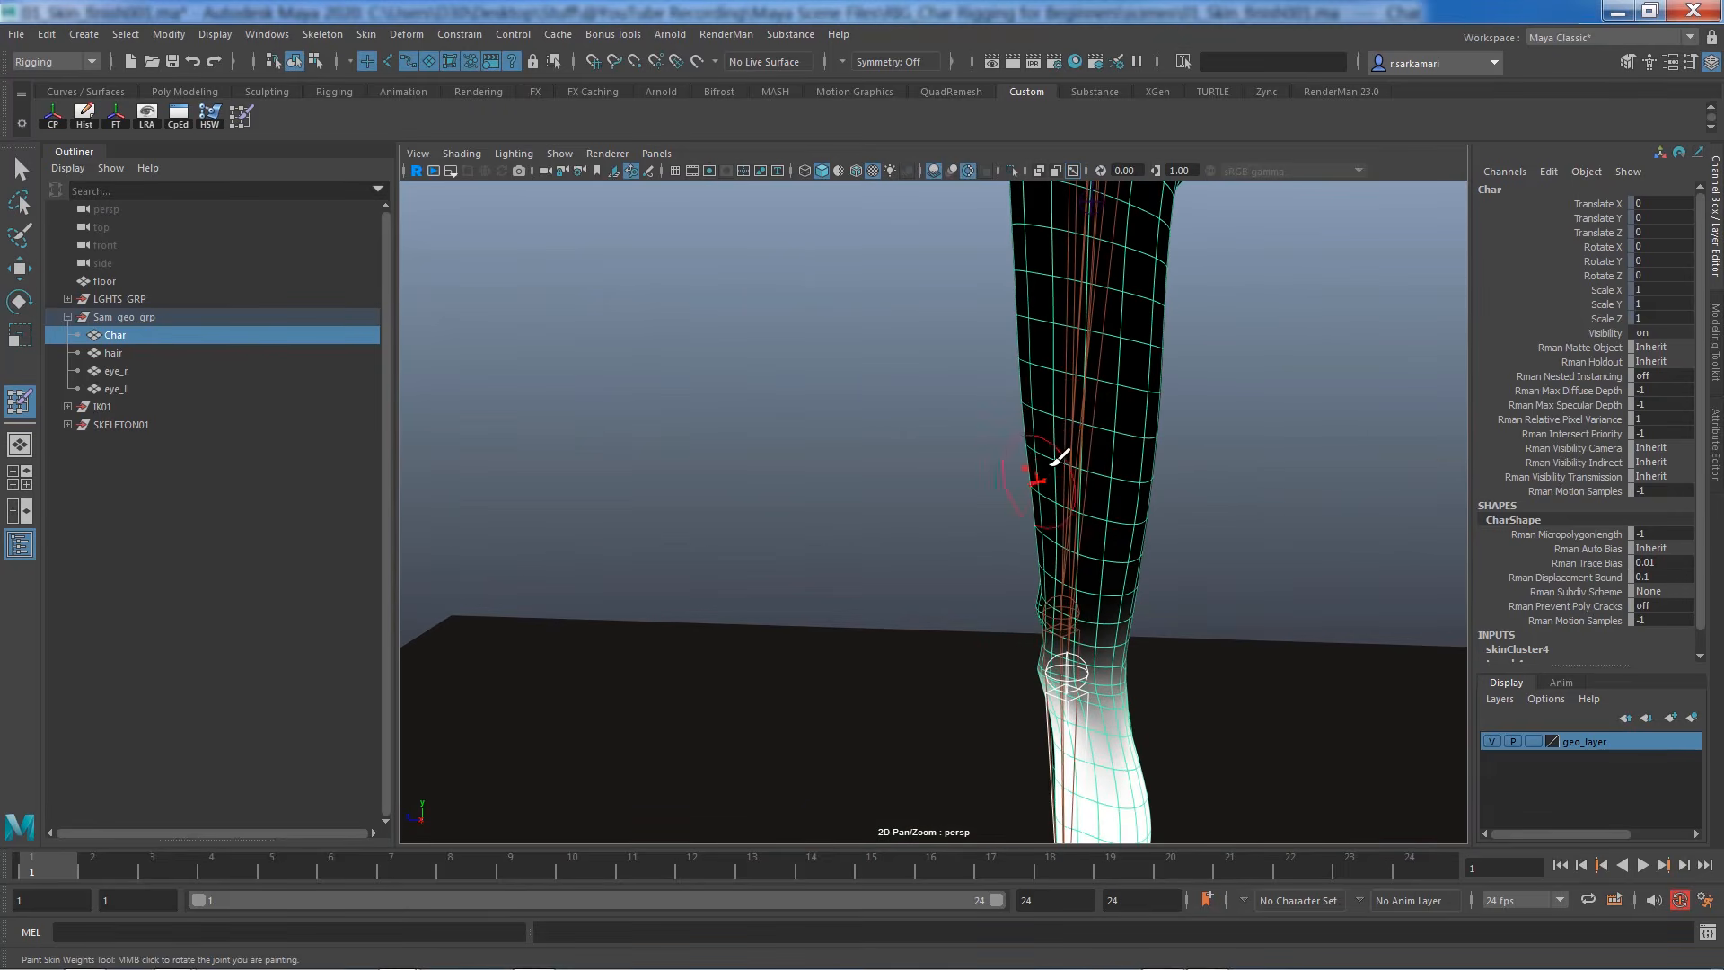
pyautogui.moveTo(1074, 421); pyautogui.dragTo(1076, 381, button='right')
pyautogui.keyDown('alt'); pyautogui.moveTo(1105, 453); pyautogui.dragTo(1154, 617, button='middle'); pyautogui.keyUp('alt')
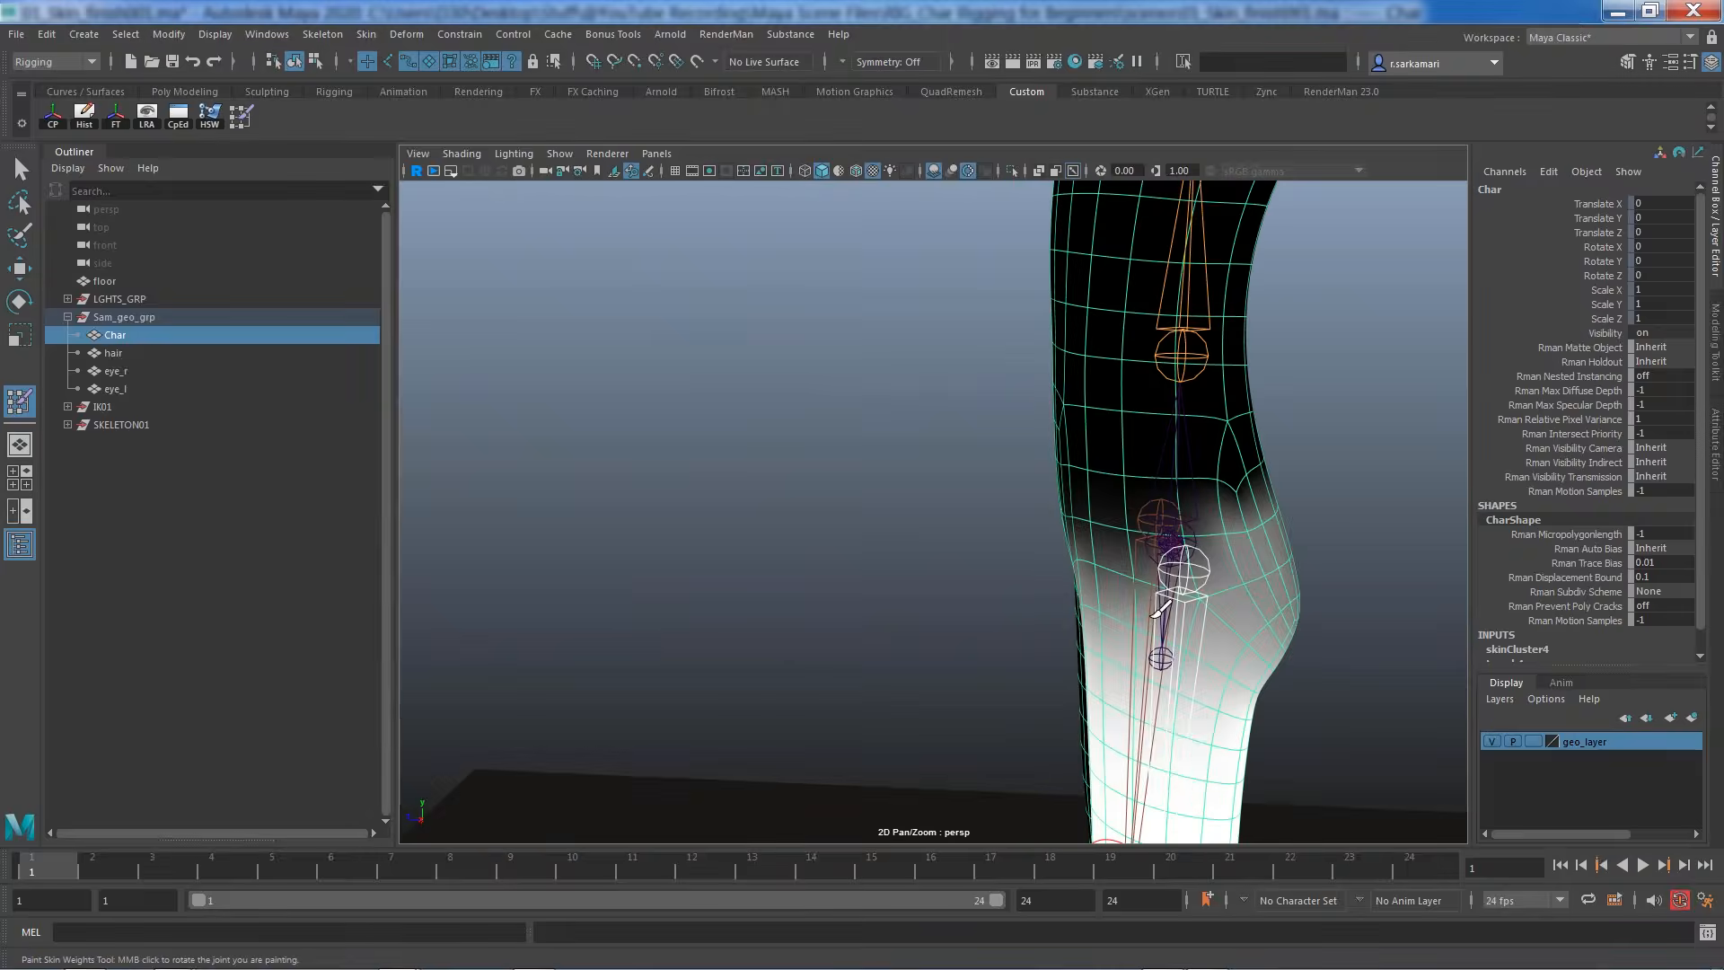
pyautogui.keyDown('alt'); pyautogui.moveTo(1154, 617); pyautogui.dragTo(997, 577, button='right'); pyautogui.keyUp('alt')
pyautogui.moveTo(997, 578)
pyautogui.keyDown('alt'); pyautogui.mouseDown()
pyautogui.moveTo(1123, 577)
pyautogui.moveTo(1078, 593)
pyautogui.mouseUp(); pyautogui.keyUp('alt')
pyautogui.keyDown('alt'); pyautogui.moveTo(1070, 597); pyautogui.dragTo(1018, 692, button='middle'); pyautogui.keyUp('alt')
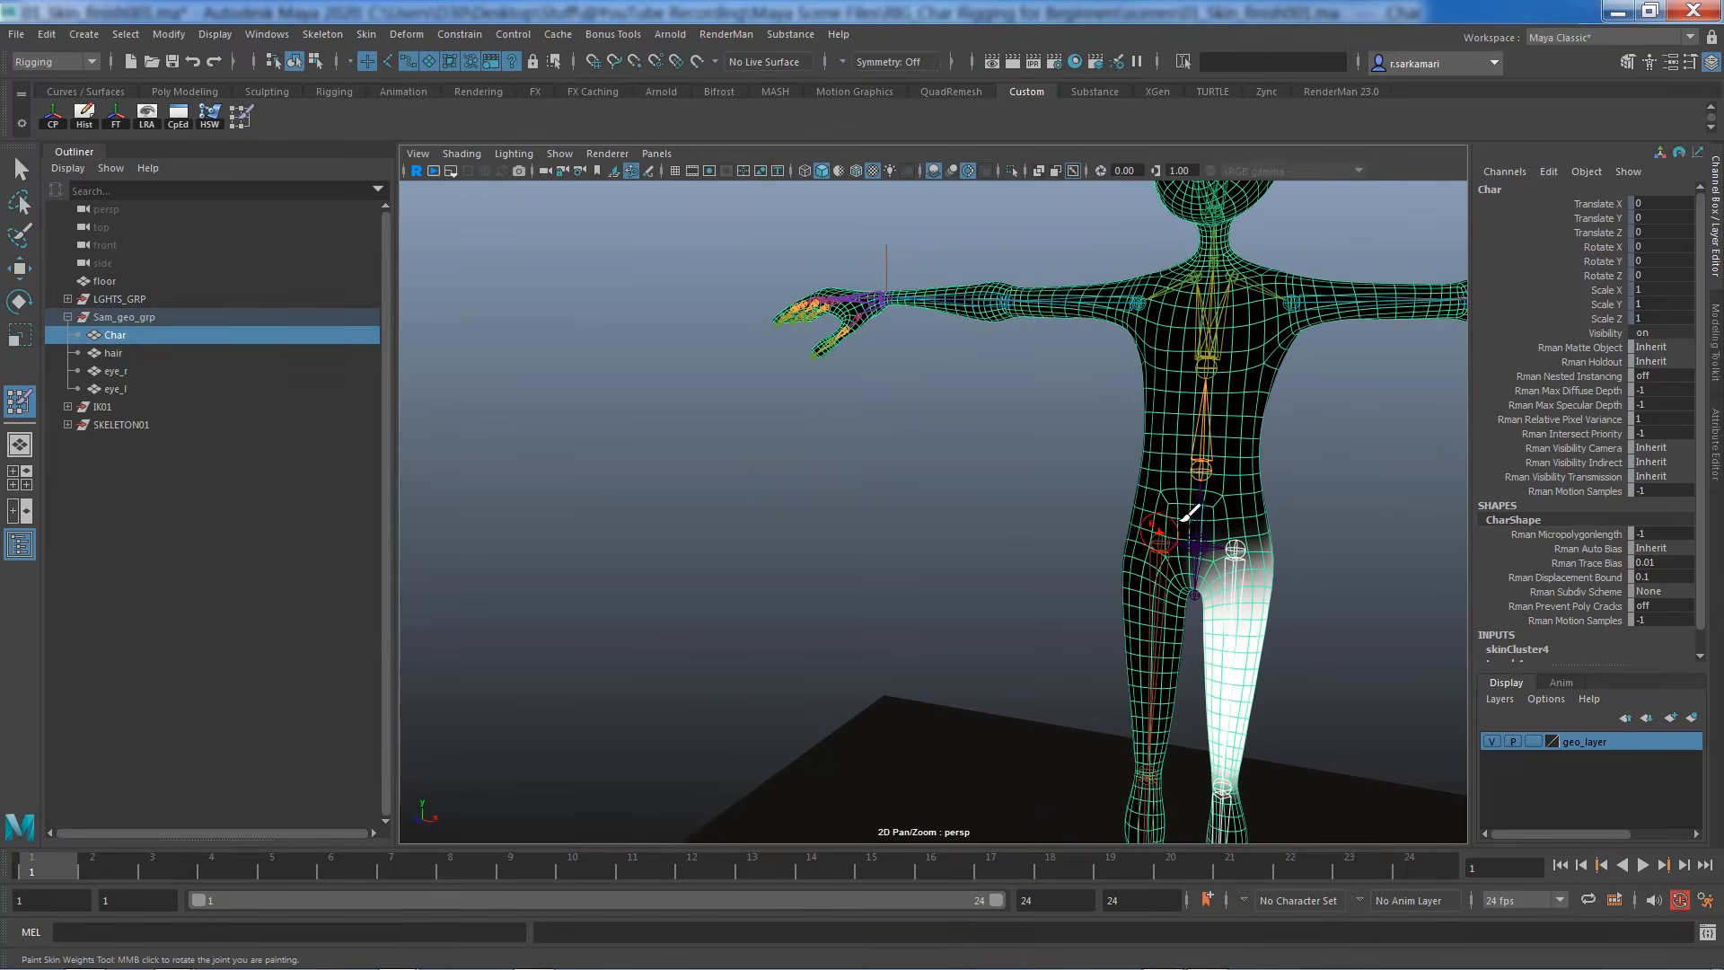
# Examine the weight influence of the hip, spine, head and left shoulder joints in turn
pyautogui.moveTo(1200, 469); pyautogui.dragTo(1203, 431, button='right')
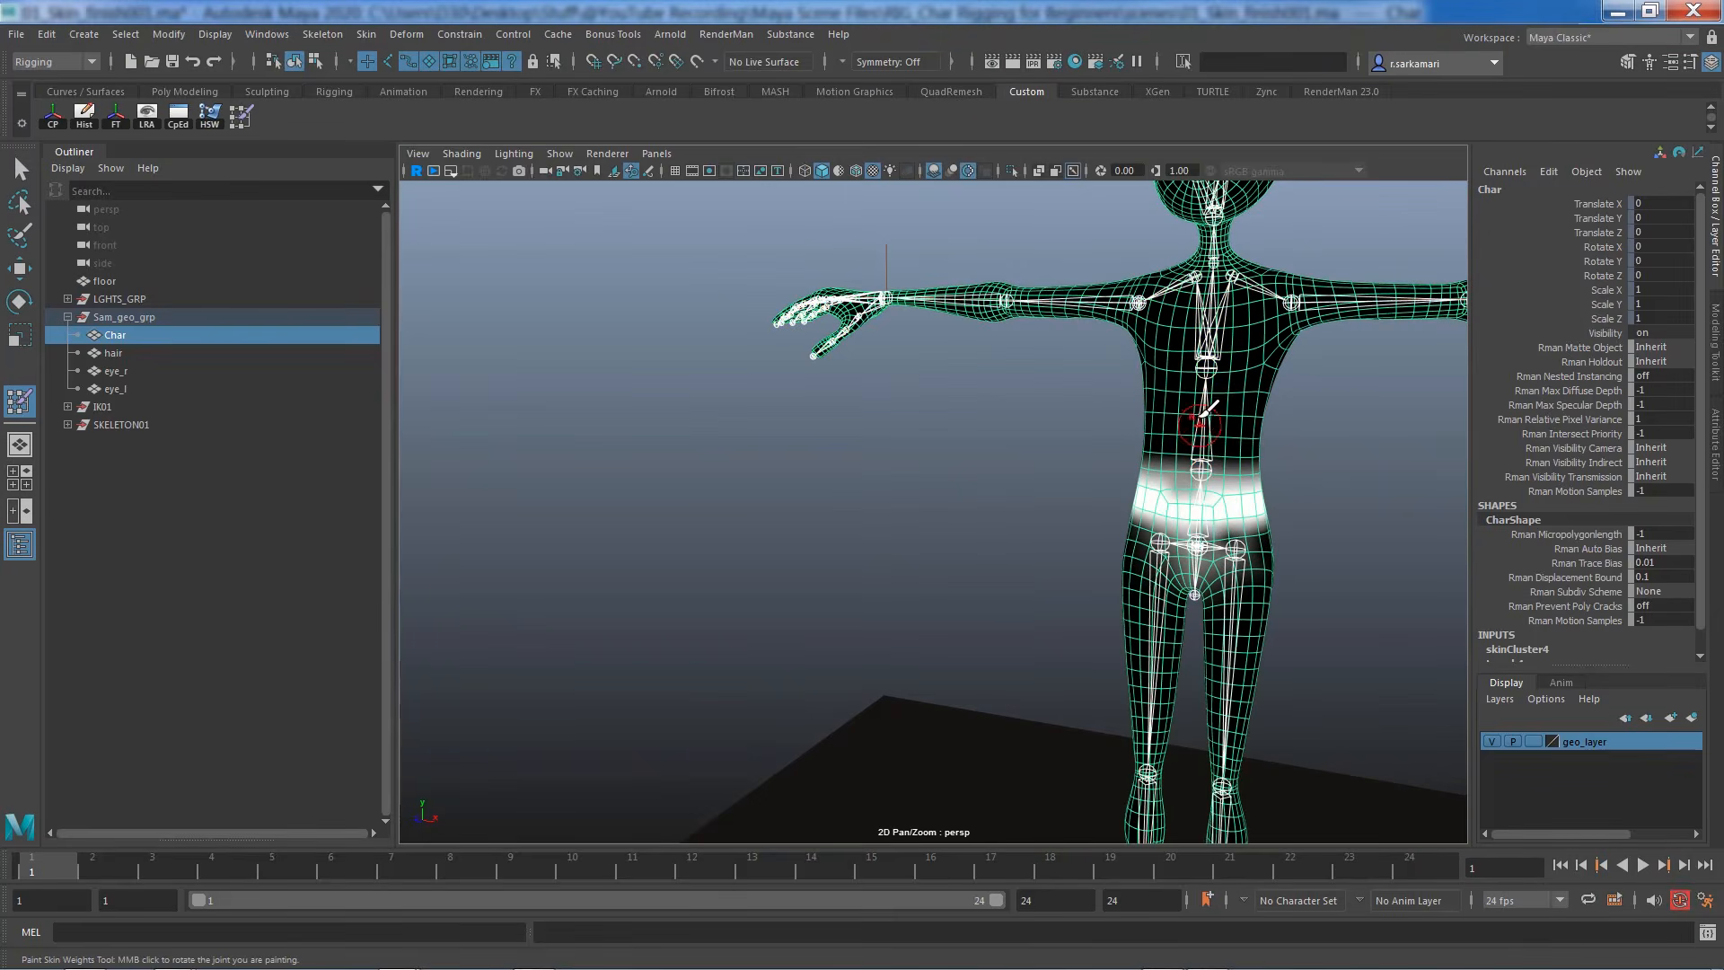
pyautogui.rightClick(1201, 416)
pyautogui.keyDown('alt'); pyautogui.moveTo(1206, 396); pyautogui.dragTo(1169, 543, button='middle'); pyautogui.keyUp('alt')
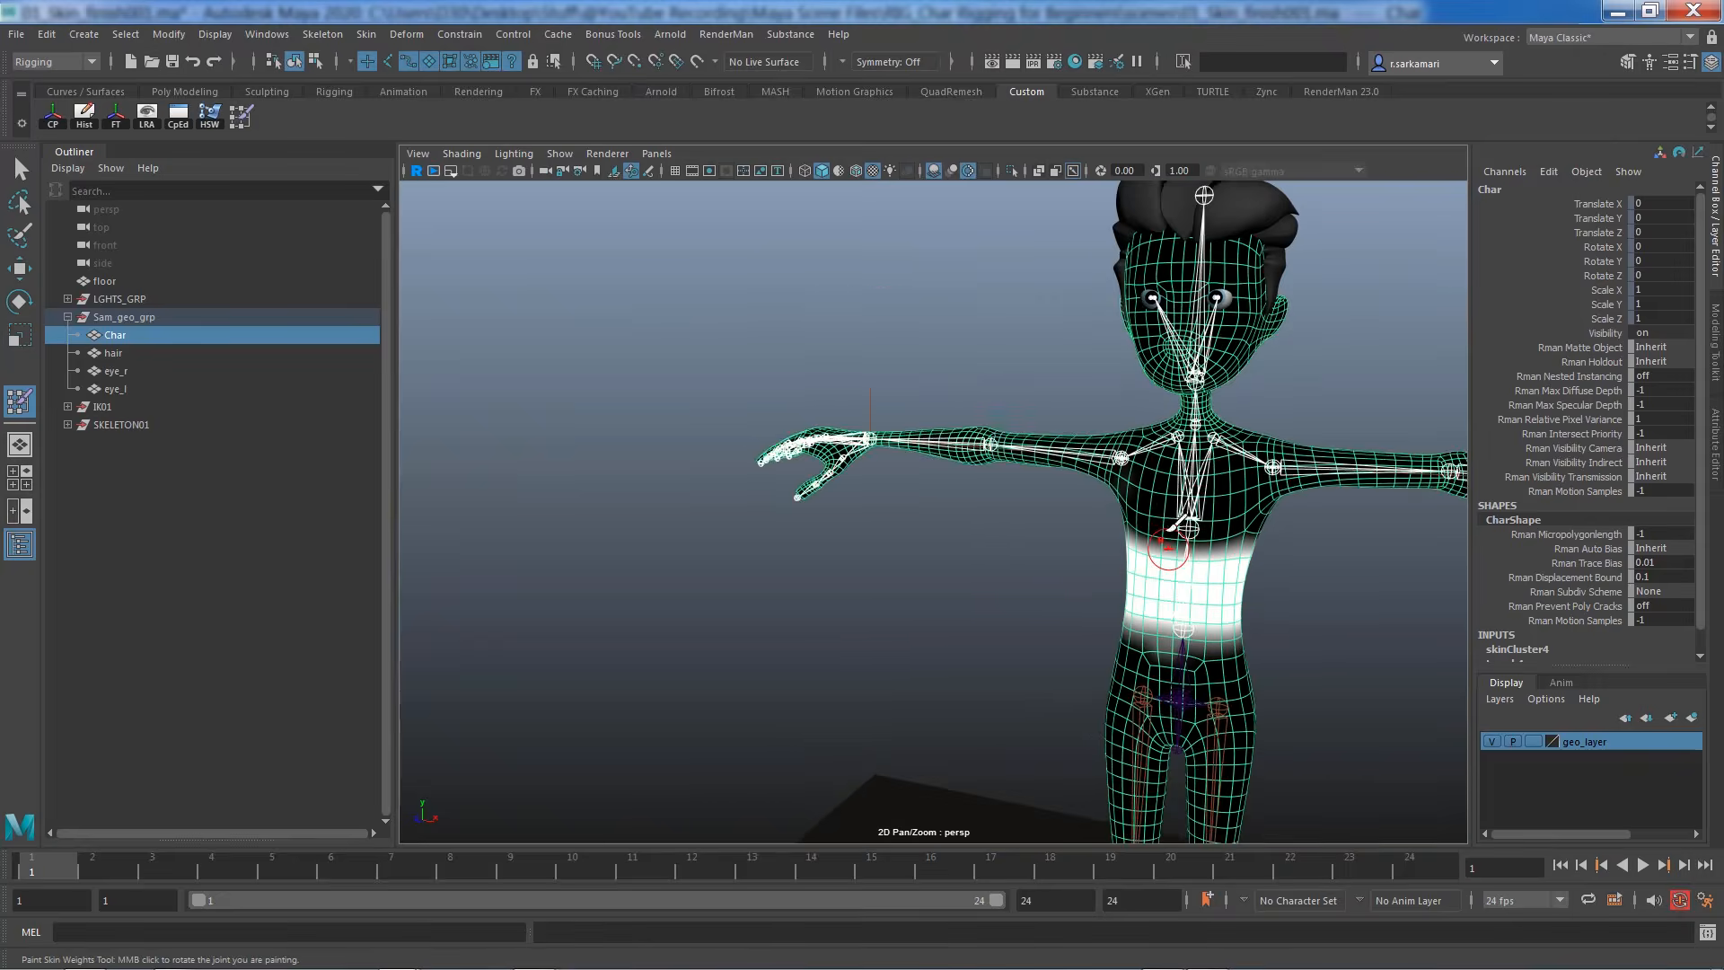
pyautogui.keyDown('alt'); pyautogui.moveTo(1169, 543); pyautogui.dragTo(1298, 511, button='right'); pyautogui.keyUp('alt')
pyautogui.keyDown('alt'); pyautogui.moveTo(1299, 512); pyautogui.dragTo(1001, 579, button='middle'); pyautogui.keyUp('alt')
pyautogui.keyDown('alt'); pyautogui.moveTo(1001, 579); pyautogui.dragTo(1019, 573); pyautogui.keyUp('alt')
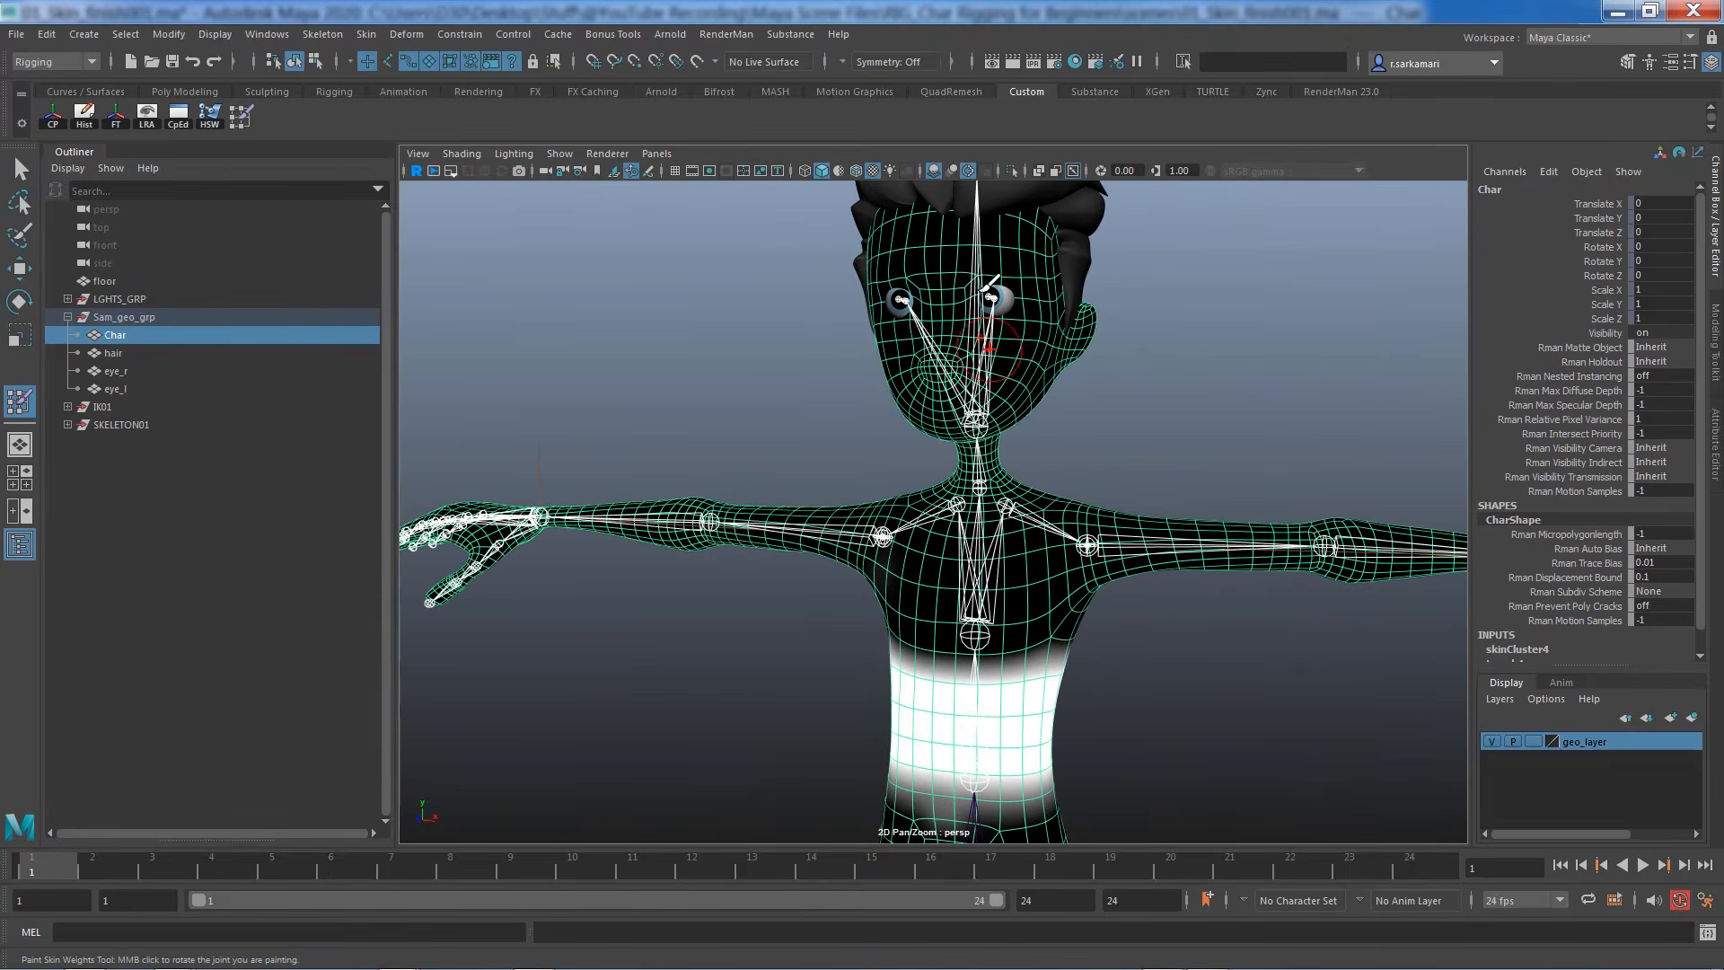
pyautogui.moveTo(976, 271); pyautogui.dragTo(984, 225, button='right')
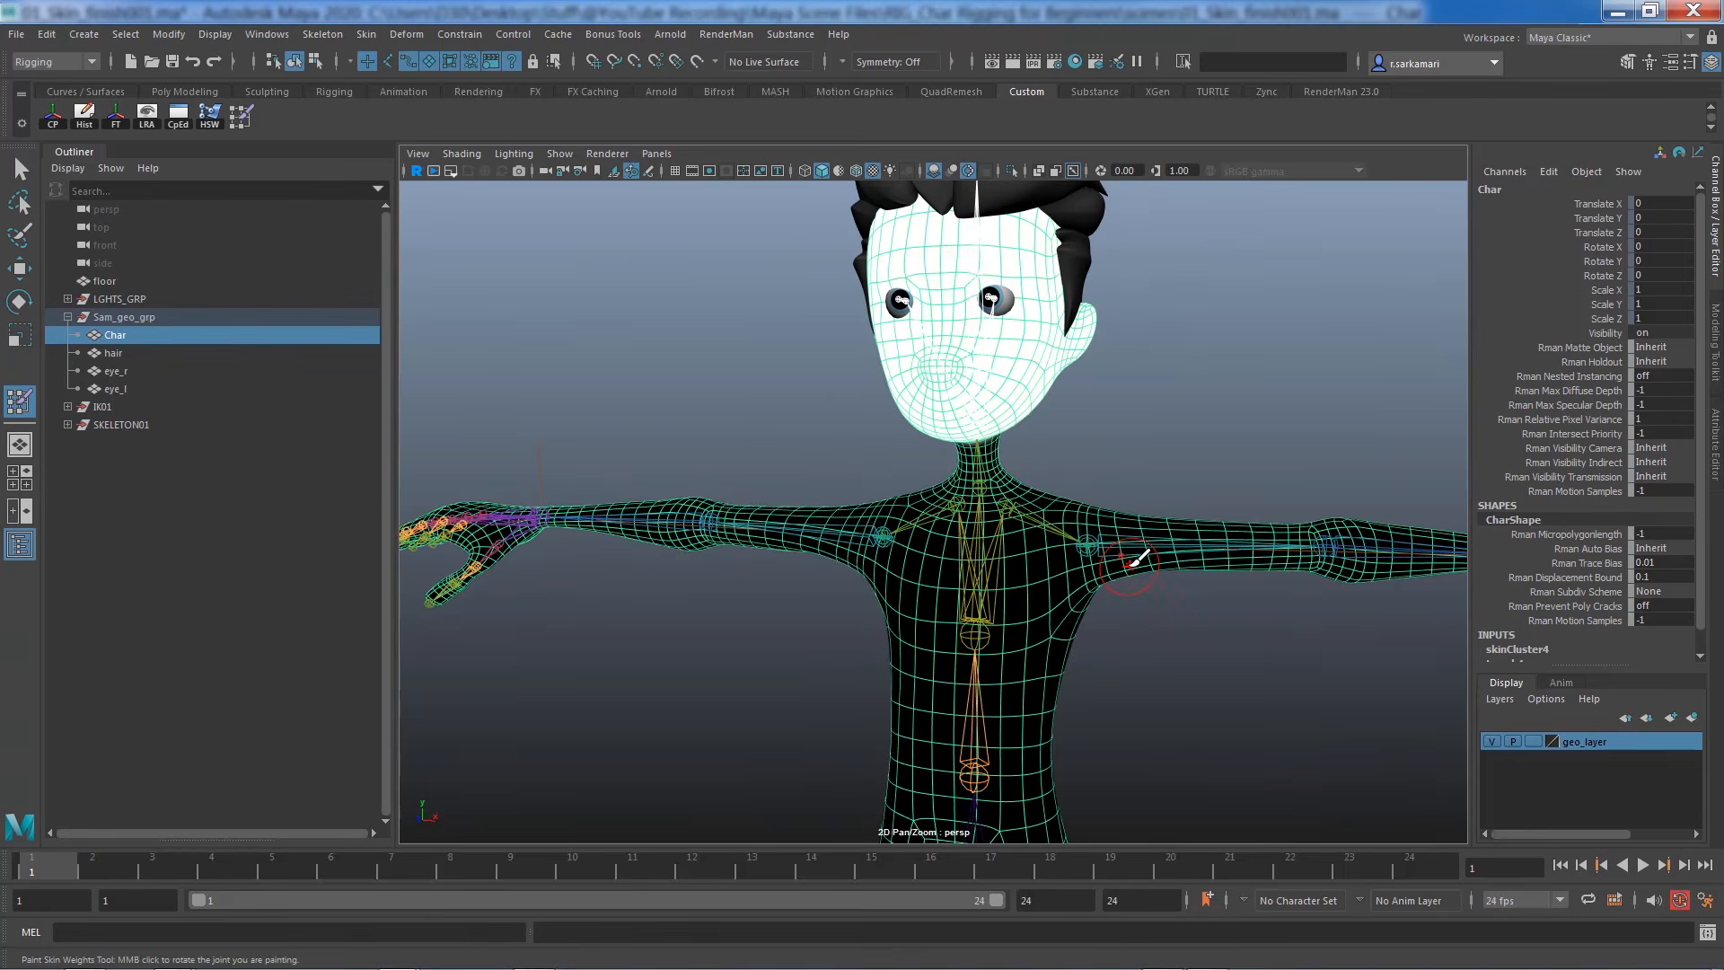
pyautogui.moveTo(1181, 538); pyautogui.dragTo(1189, 494, button='right')
pyautogui.keyDown('alt'); pyautogui.moveTo(1221, 555); pyautogui.dragTo(770, 594, button='middle'); pyautogui.keyUp('alt')
pyautogui.keyDown('alt'); pyautogui.moveTo(770, 594); pyautogui.dragTo(643, 612); pyautogui.keyUp('alt')
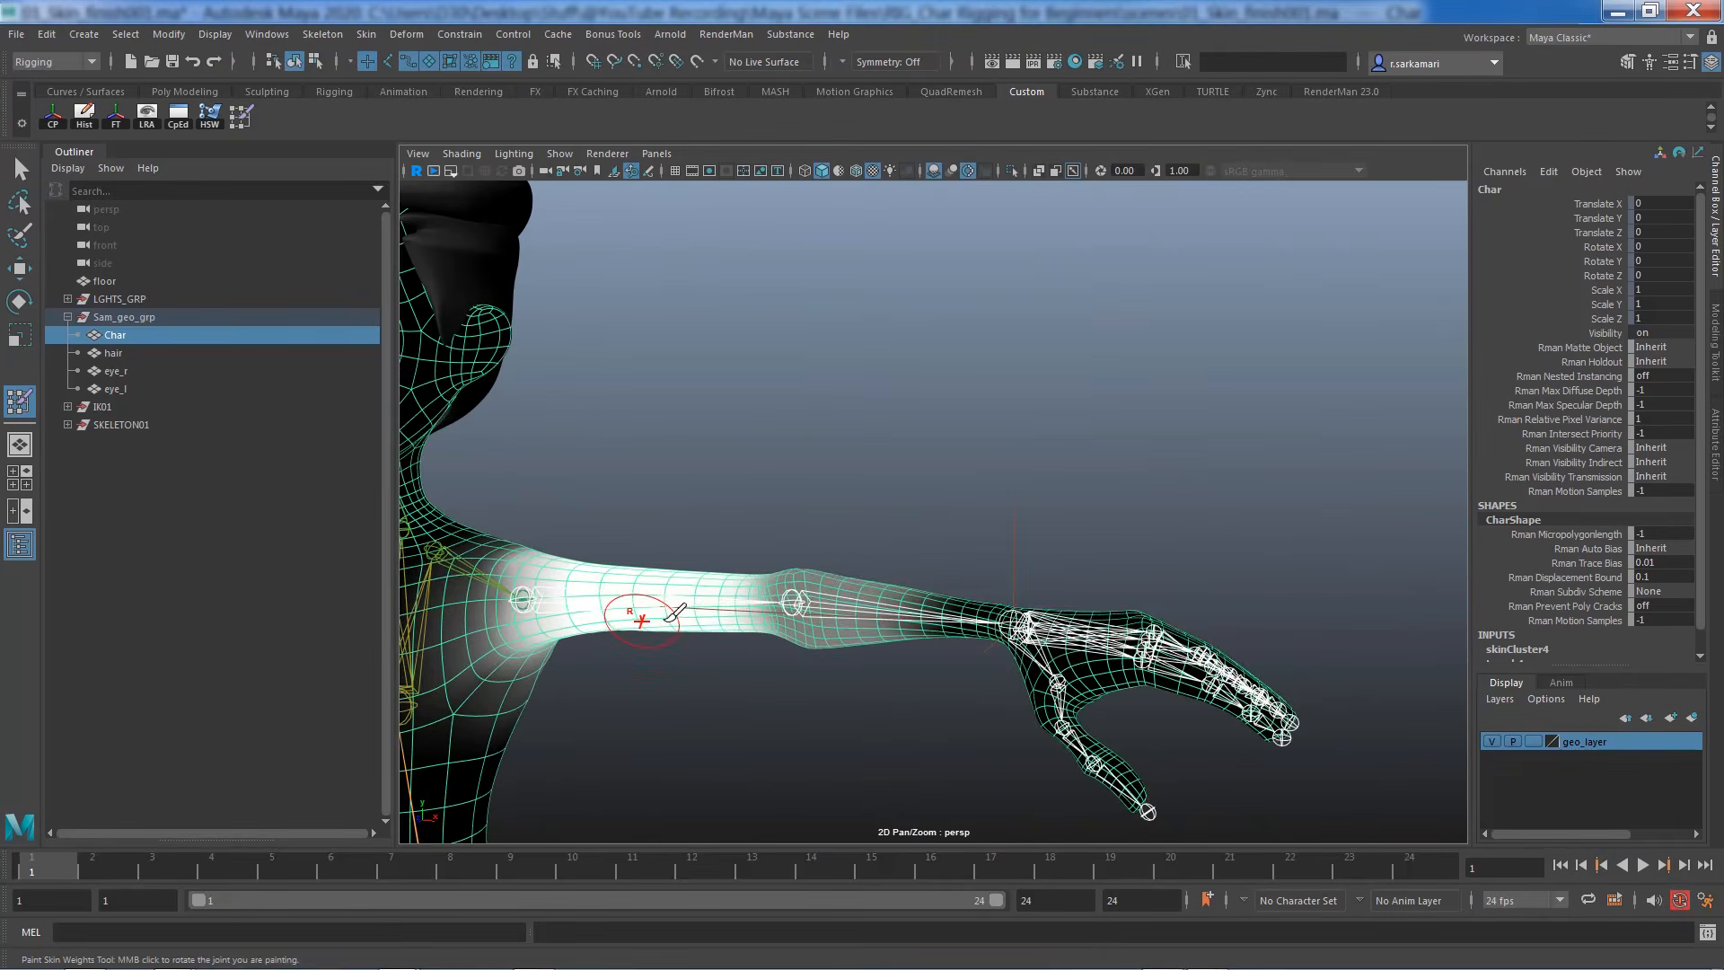
pyautogui.keyDown('alt'); pyautogui.moveTo(643, 612); pyautogui.dragTo(850, 531, button='middle'); pyautogui.keyUp('alt')
pyautogui.keyDown('alt'); pyautogui.moveTo(850, 531); pyautogui.dragTo(885, 524); pyautogui.keyUp('alt')
pyautogui.keyDown('alt'); pyautogui.moveTo(885, 524); pyautogui.dragTo(1049, 590, button='right'); pyautogui.keyUp('alt')
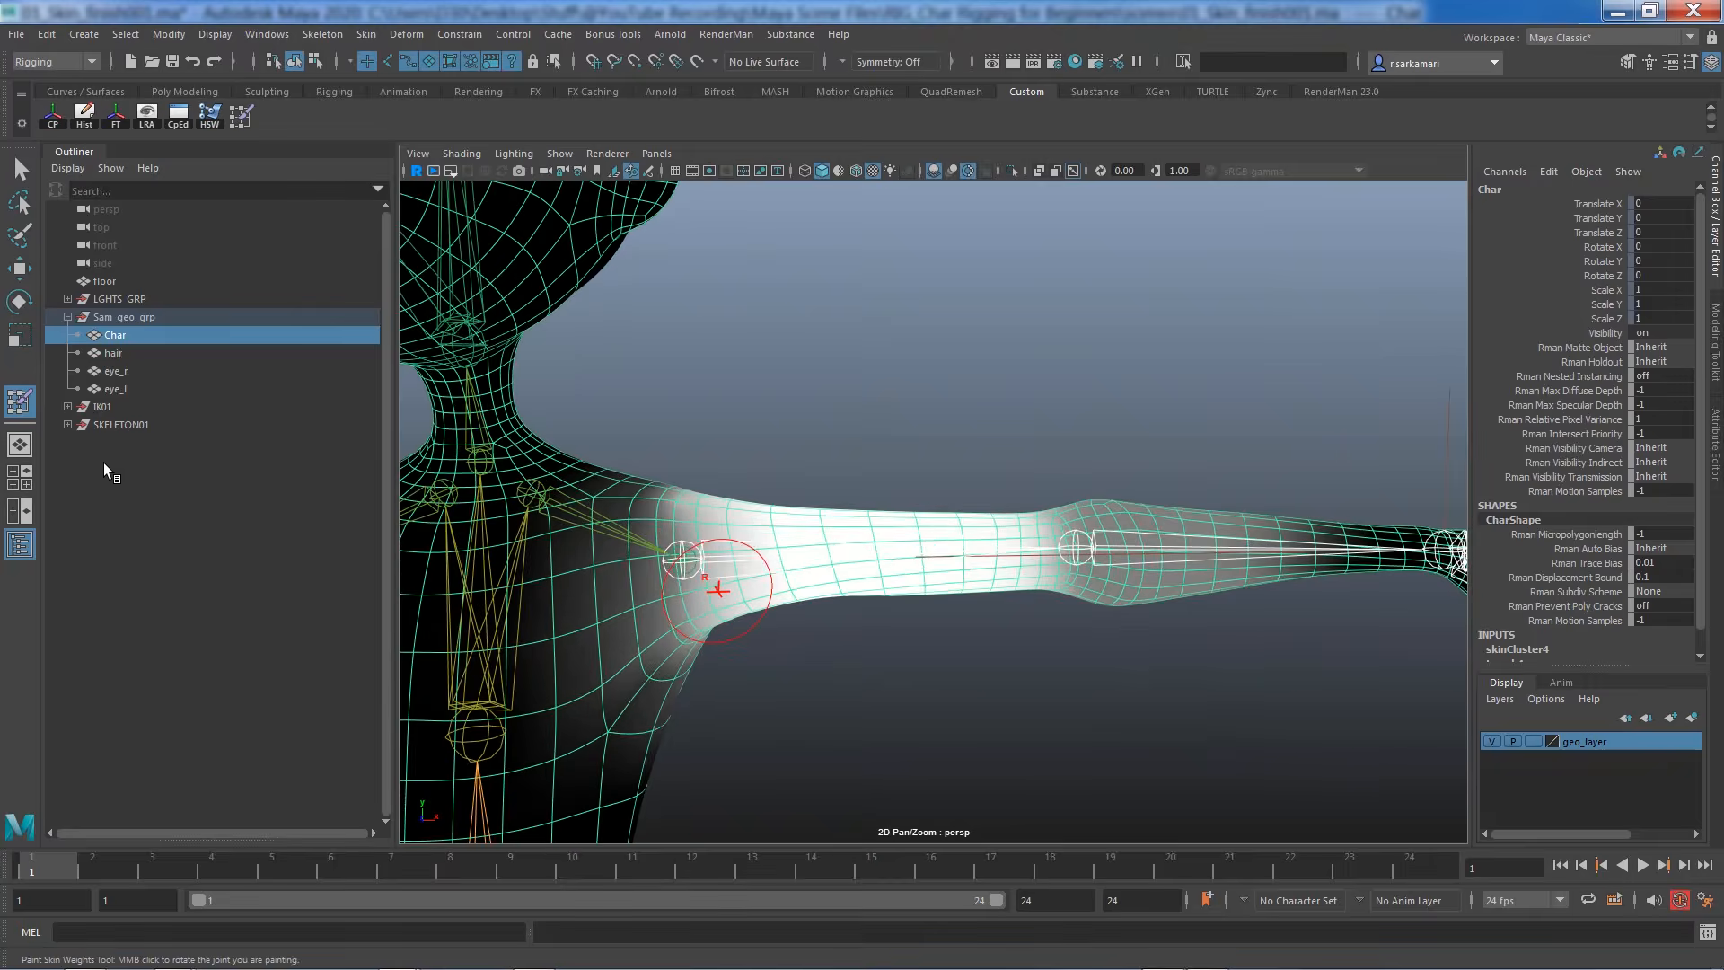
# Leave weight painting, select the left upper arm's edge loops from shoulder to elbow and convert them to vertices
pyautogui.click(19, 169)
pyautogui.moveTo(752, 568)
pyautogui.mouseDown(button='right')
pyautogui.moveTo(738, 521)
pyautogui.moveTo(746, 550)
pyautogui.mouseUp(button='right')
pyautogui.doubleClick(727, 517)
pyautogui.press('q')
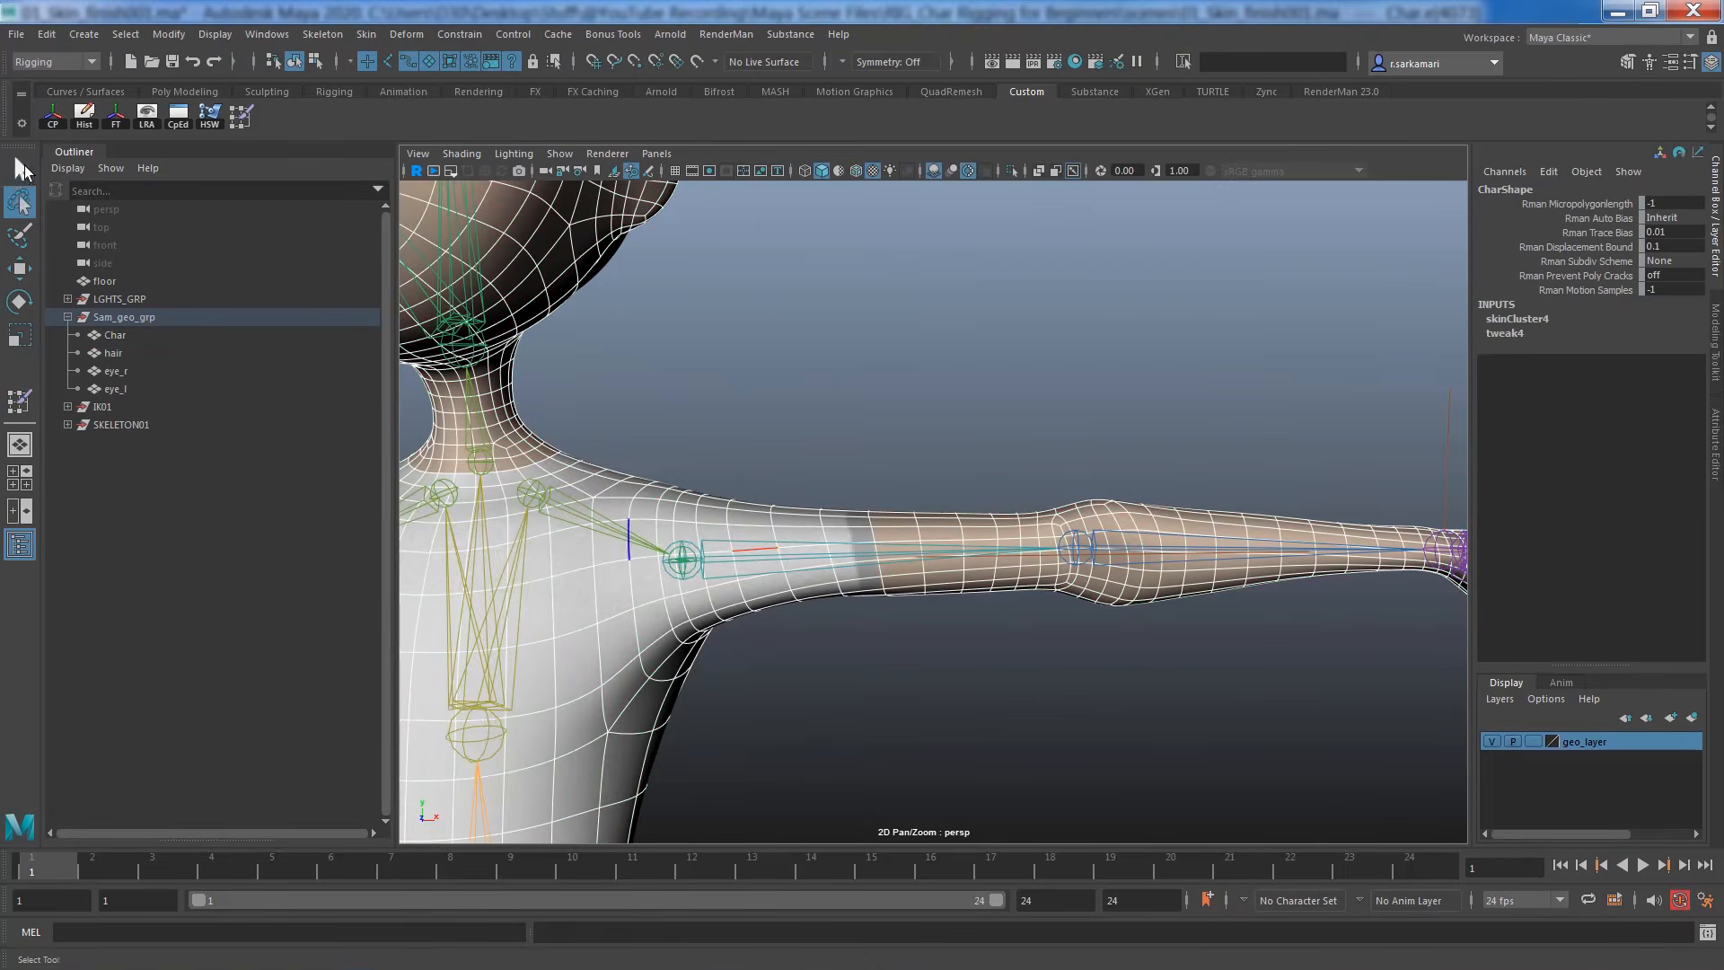
pyautogui.press('q')
pyautogui.moveTo(598, 489); pyautogui.dragTo(660, 454, button='right')
pyautogui.click(789, 555)
pyautogui.click(738, 514)
pyautogui.doubleClick(738, 514)
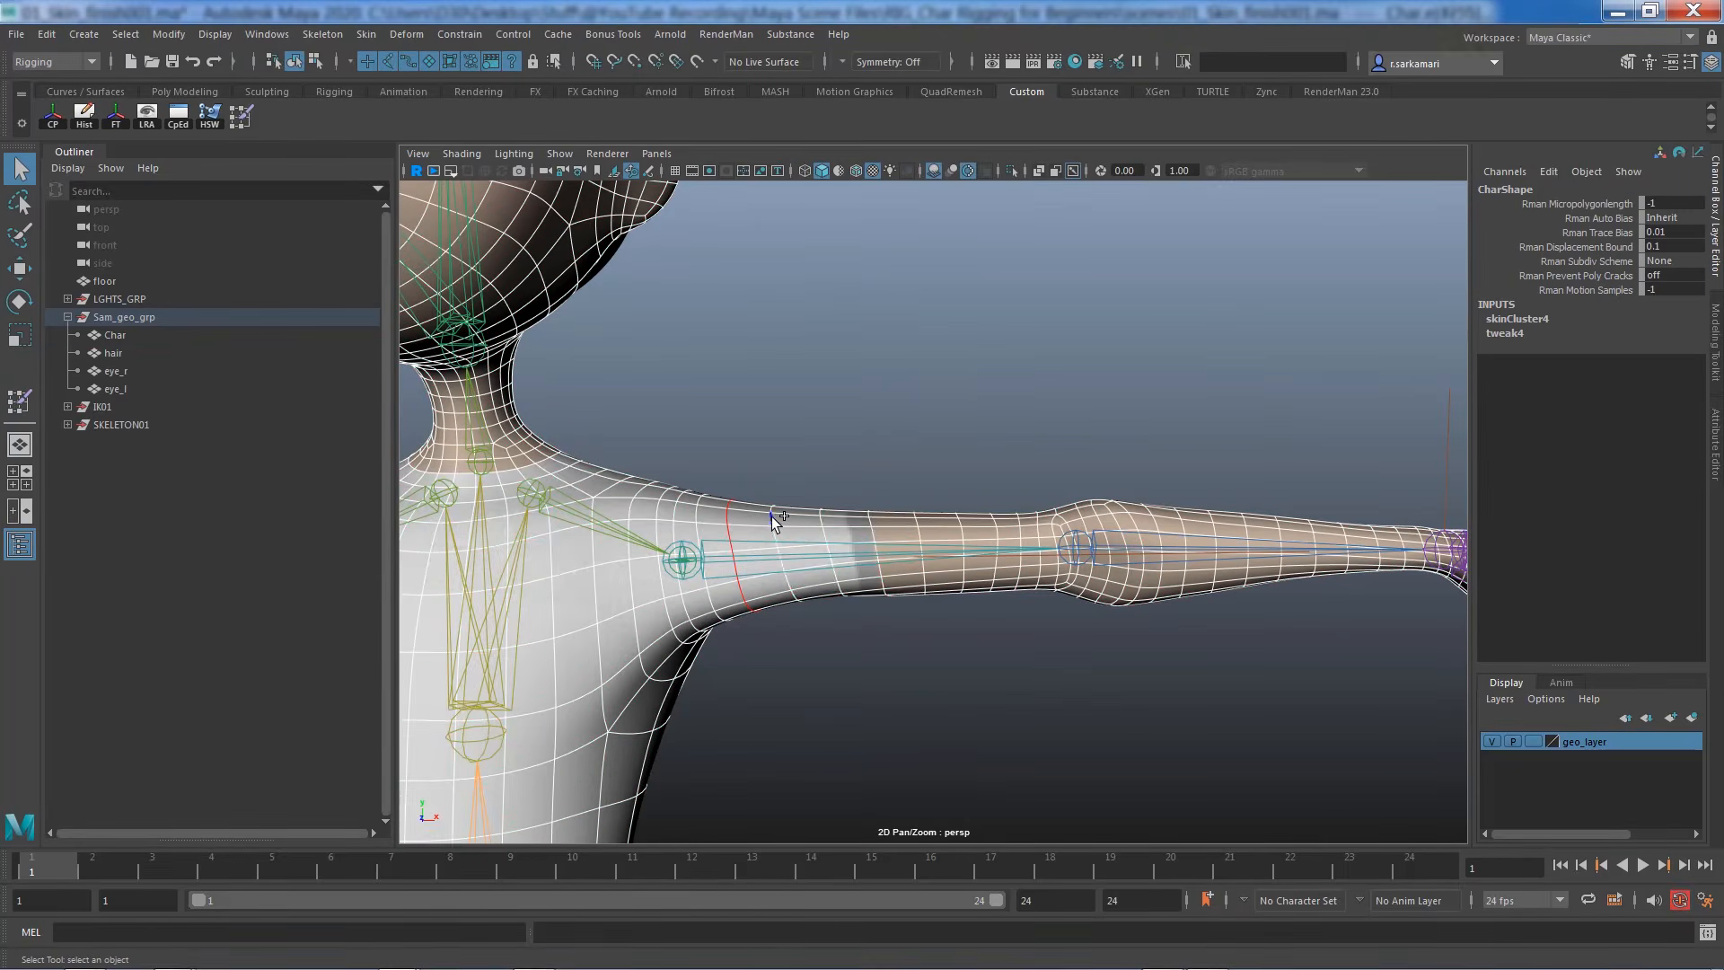
pyautogui.keyDown('shift'); pyautogui.doubleClick(1037, 533); pyautogui.keyUp('shift')
pyautogui.keyDown('ctrl'); pyautogui.moveTo(786, 532); pyautogui.dragTo(642, 526, button='right'); pyautogui.keyUp('ctrl')
# Set the jnt_l_shoulder01 skin weight of all selected upper-arm vertices to 1 and close the Component Editor
pyautogui.click(179, 124)
pyautogui.moveTo(689, 188); pyautogui.dragTo(738, 223)
pyautogui.click(956, 376)
pyautogui.moveTo(1671, 381); pyautogui.dragTo(1700, 772)
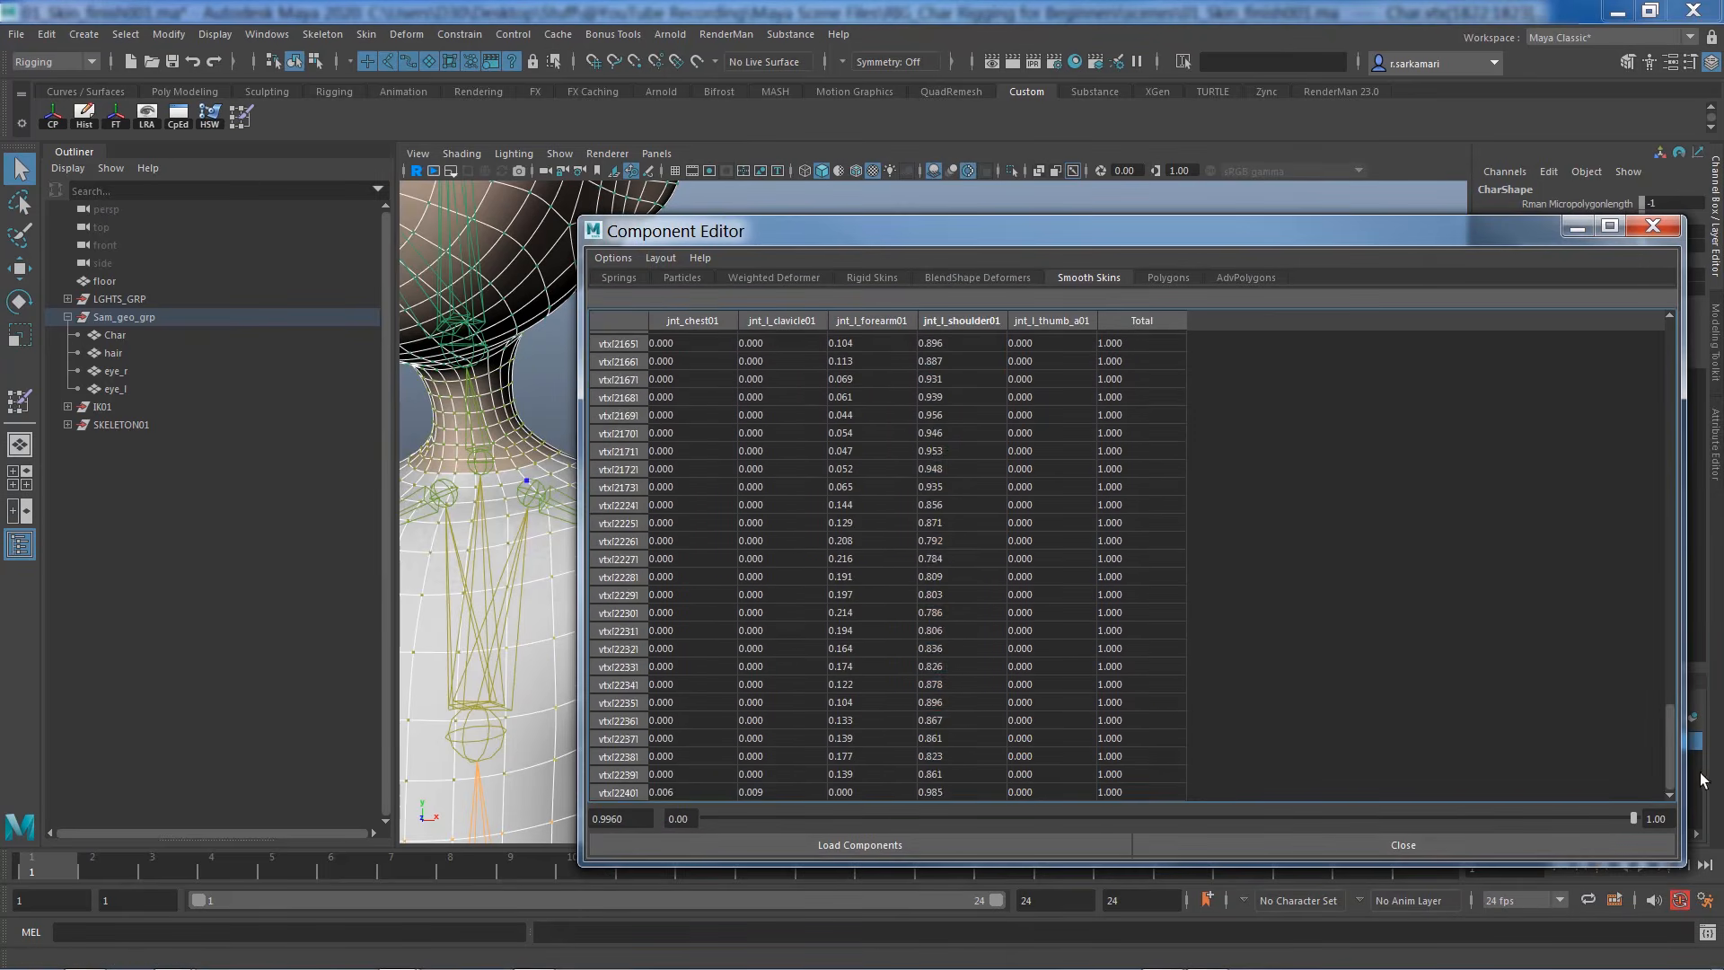
pyautogui.keyDown('shift'); pyautogui.click(988, 796); pyautogui.keyUp('shift')
pyautogui.write('1')
pyautogui.press('Return')
pyautogui.click(1653, 226)
# Select the left forearm's edge loops from just below the elbow to the wrist and convert them to vertices
pyautogui.keyDown('alt'); pyautogui.moveTo(1071, 589); pyautogui.dragTo(1064, 669); pyautogui.keyUp('alt')
pyautogui.keyDown('alt'); pyautogui.moveTo(1064, 670); pyautogui.dragTo(873, 519, button='middle'); pyautogui.keyUp('alt')
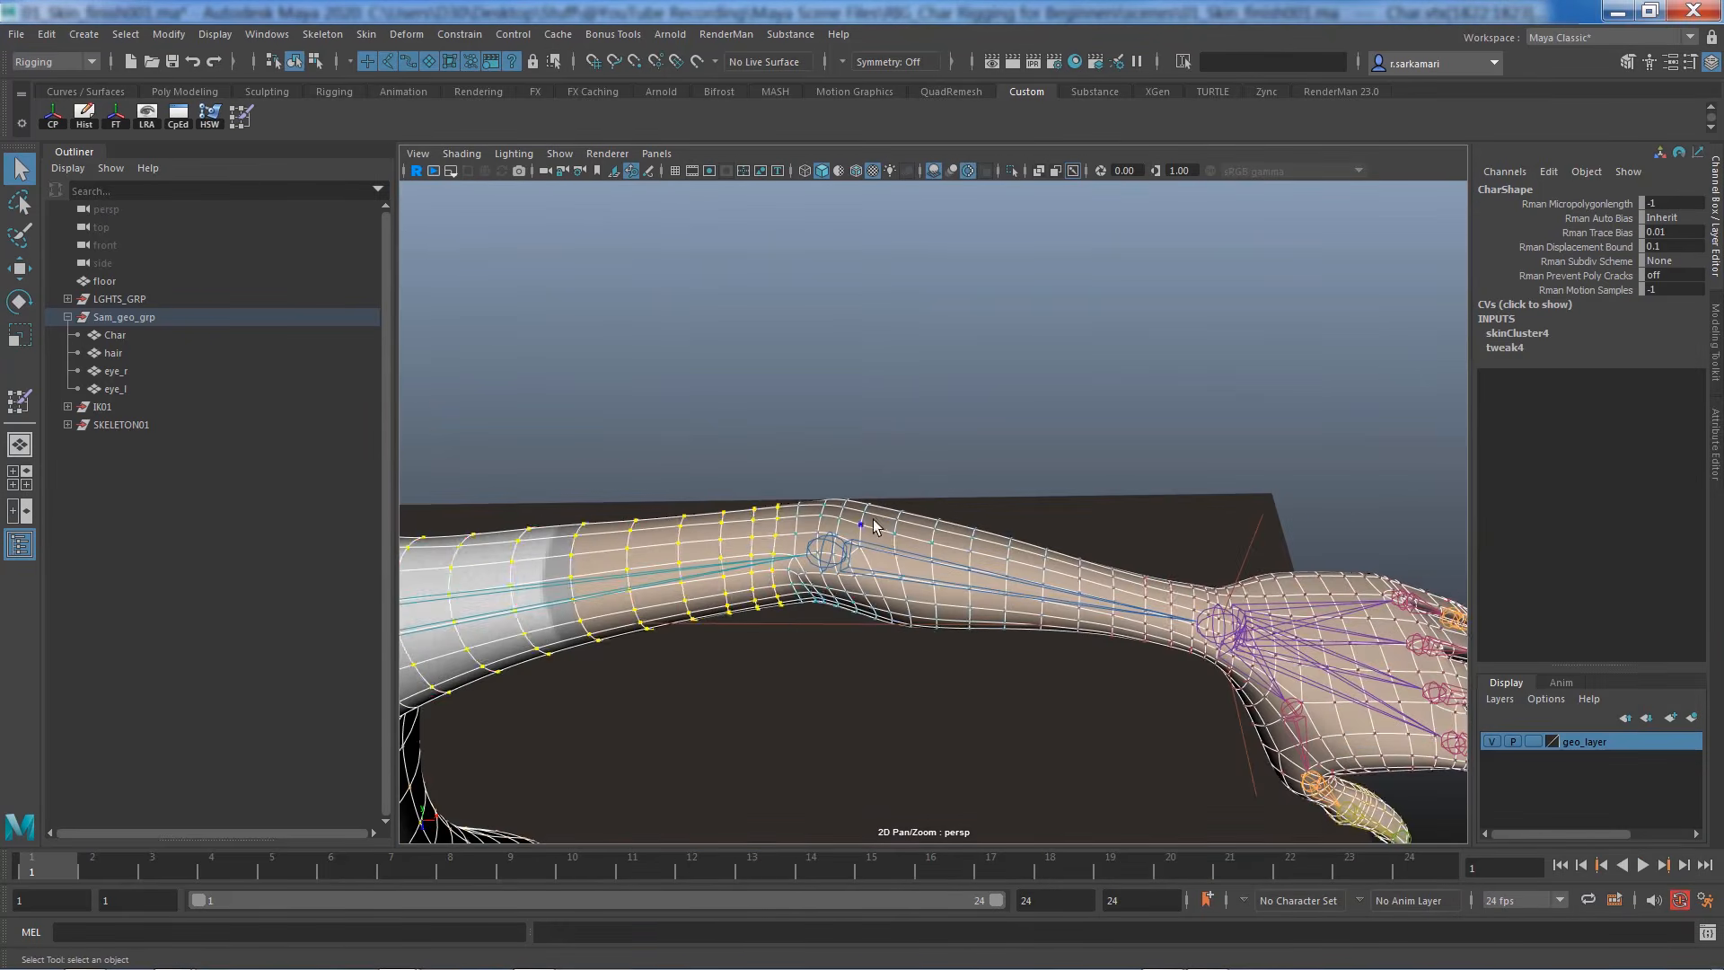
pyautogui.moveTo(873, 519); pyautogui.dragTo(873, 480, button='right')
pyautogui.doubleClick(867, 558)
pyautogui.keyDown('shift'); pyautogui.doubleClick(898, 541); pyautogui.keyUp('shift')
pyautogui.keyDown('ctrl'); pyautogui.click(938, 545); pyautogui.keyUp('ctrl')
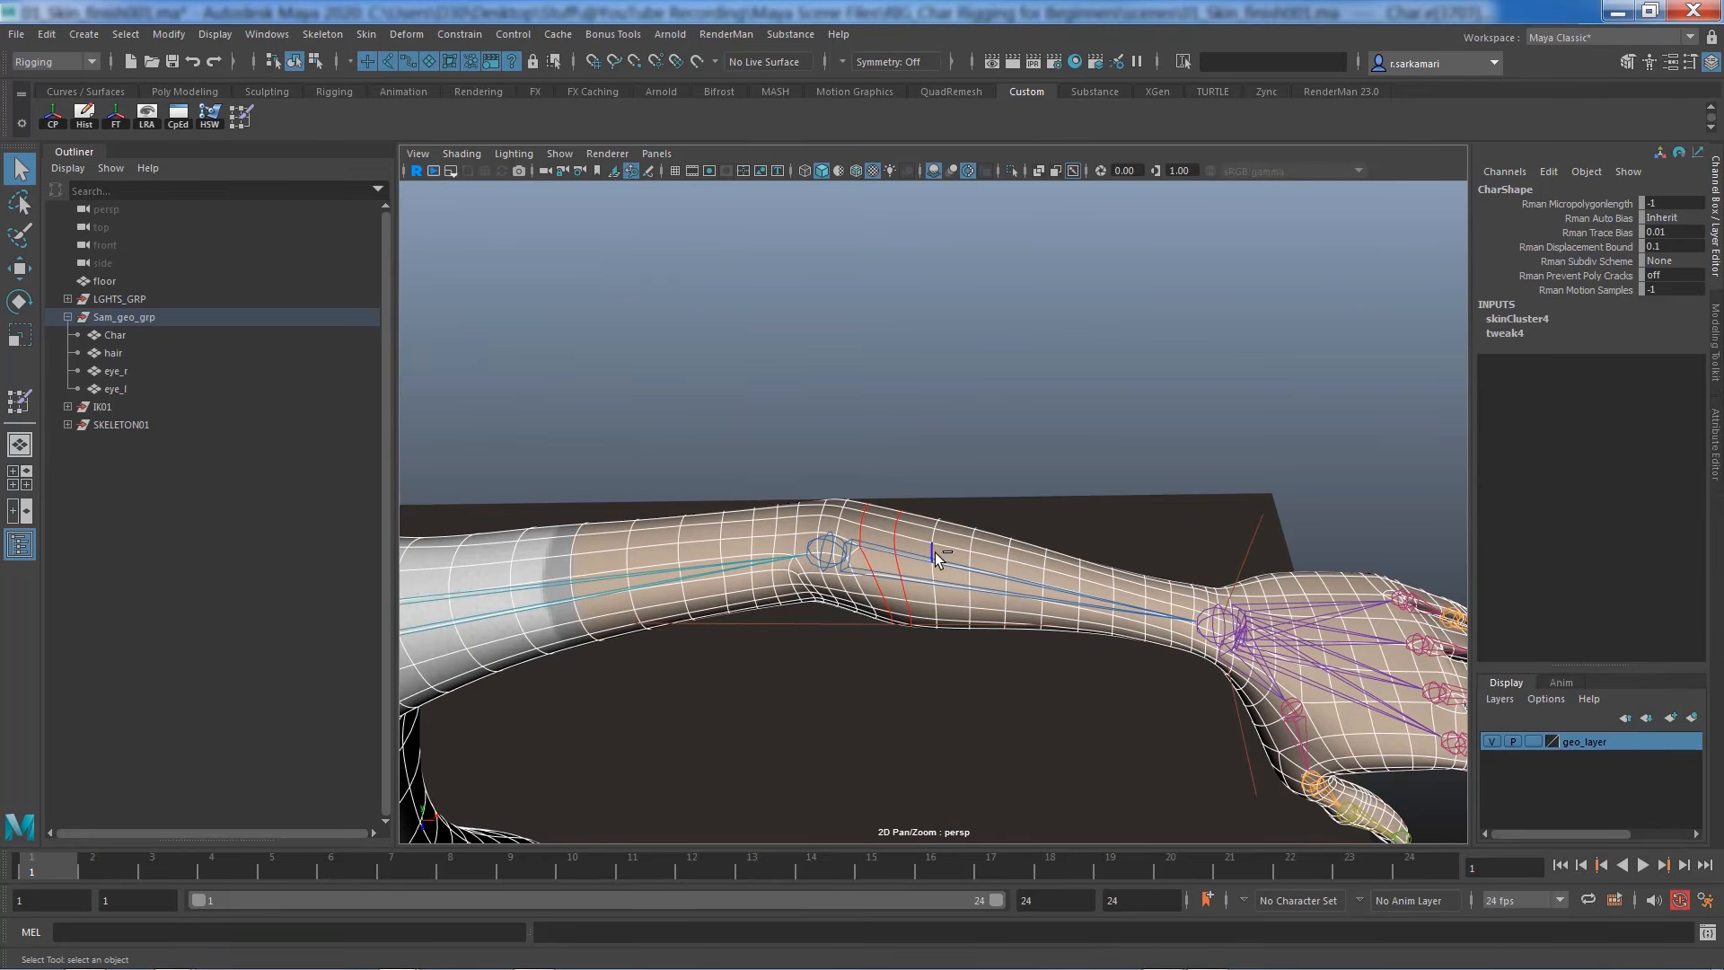
pyautogui.keyDown('ctrl'); pyautogui.moveTo(1006, 595); pyautogui.dragTo(923, 609, button='right'); pyautogui.keyUp('ctrl')
# Open the selected left forearm vertices' skin weights in the Component Editor and return the character mesh to object mode
pyautogui.click(178, 117)
pyautogui.click(692, 321)
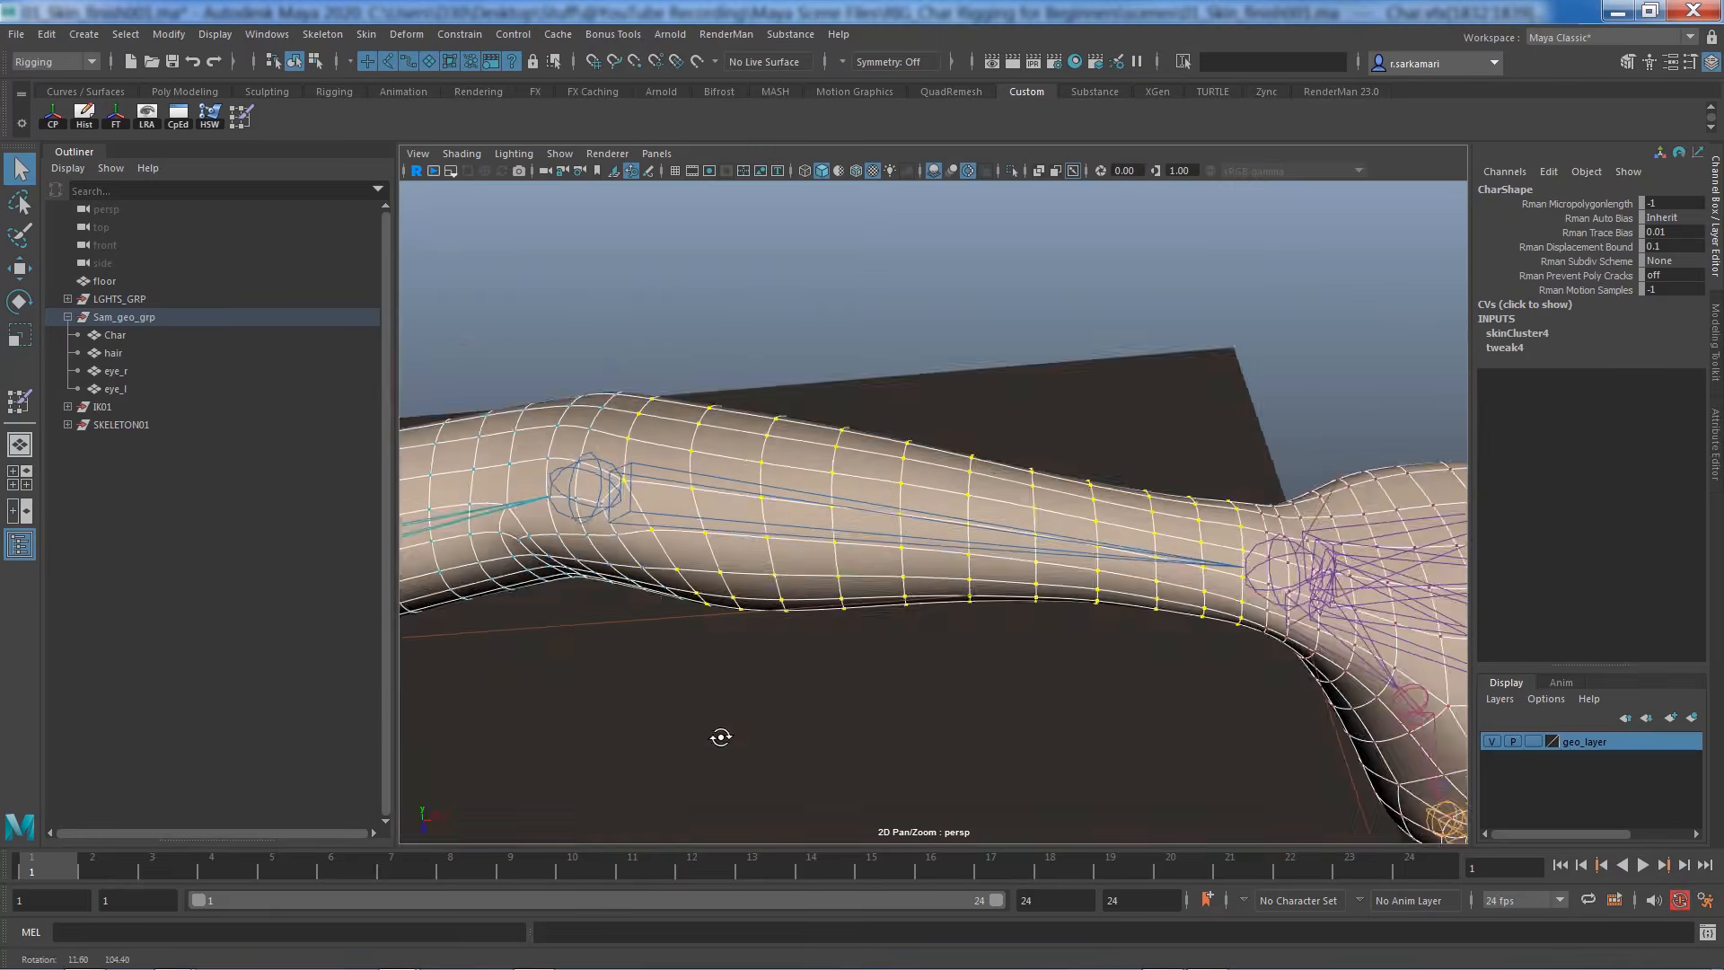
pyautogui.rightClick(770, 463)
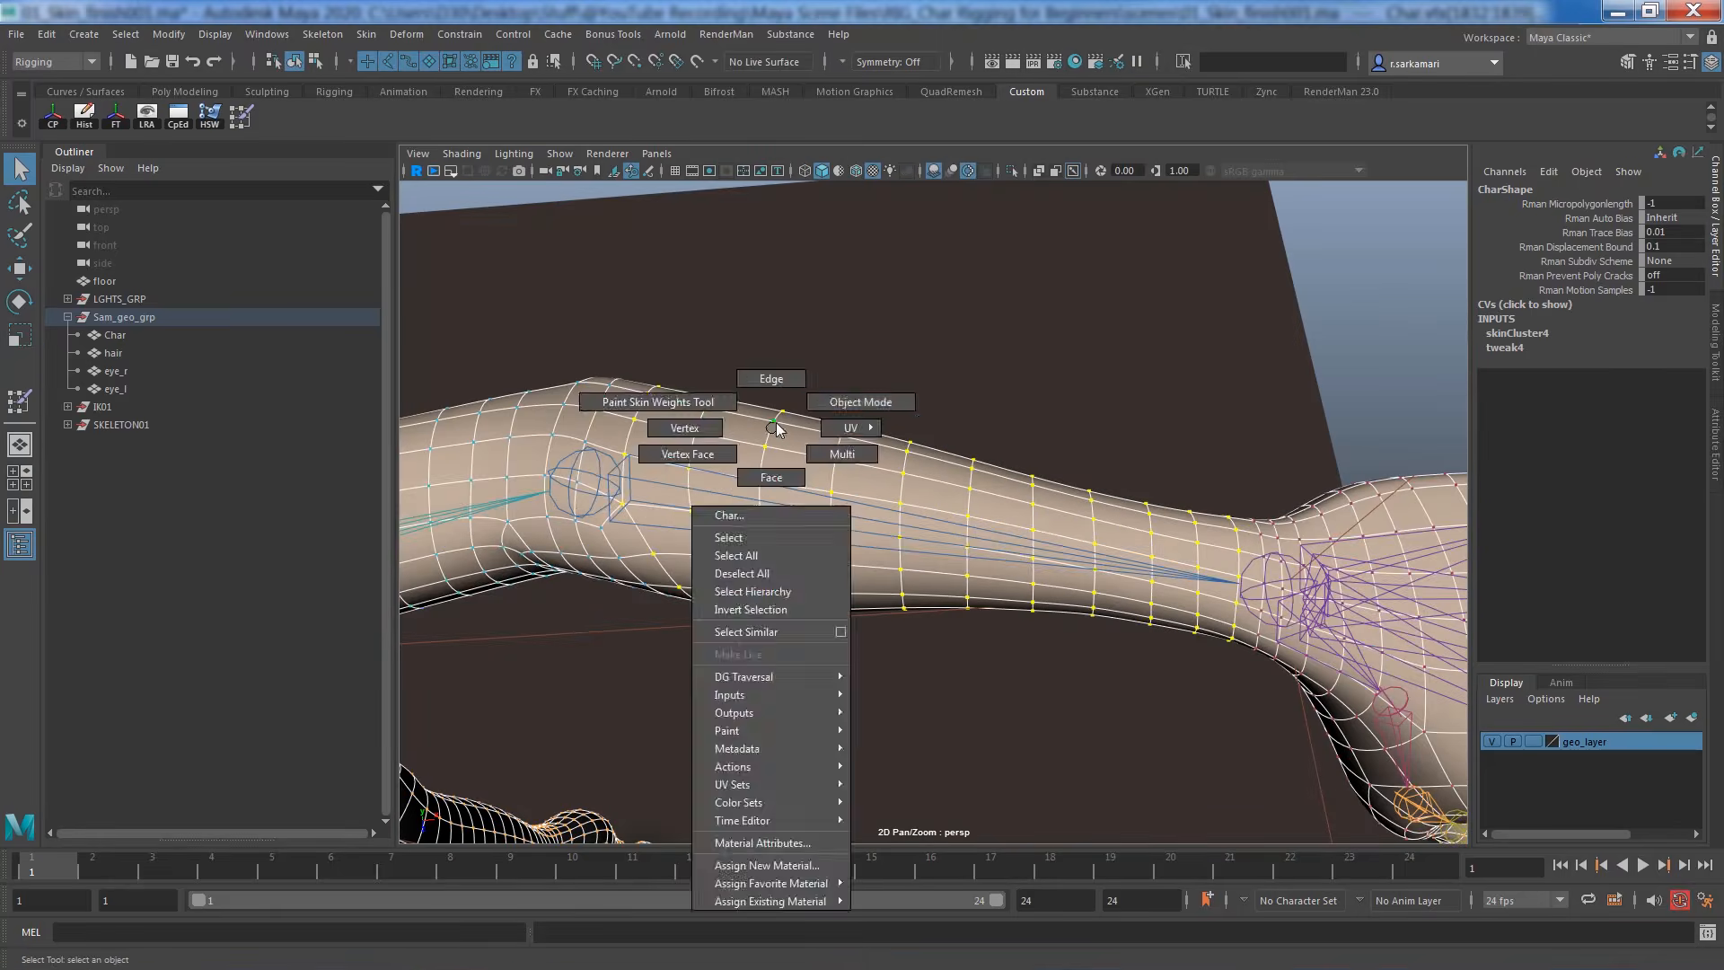
pyautogui.rightClick(795, 530)
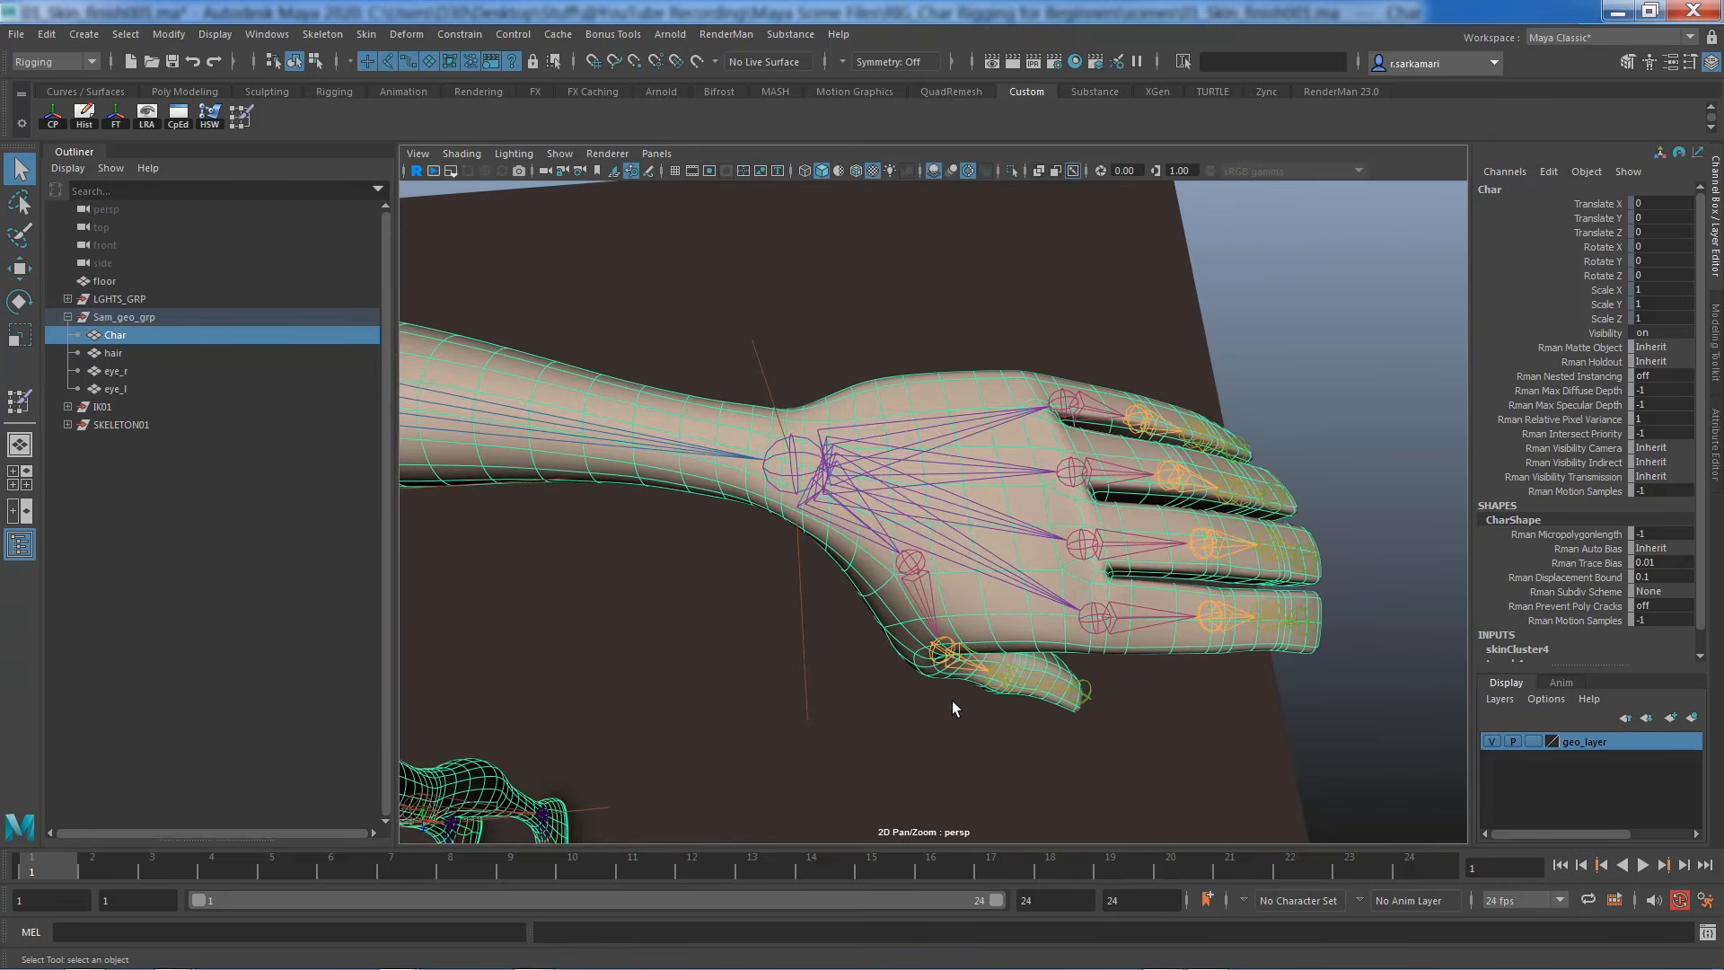
# Identify the left pinkie's base joint, select the edge loops around the pinkie's first segment and convert them to vertices
pyautogui.keyDown('alt'); pyautogui.moveTo(898, 653); pyautogui.dragTo(877, 550); pyautogui.keyUp('alt')
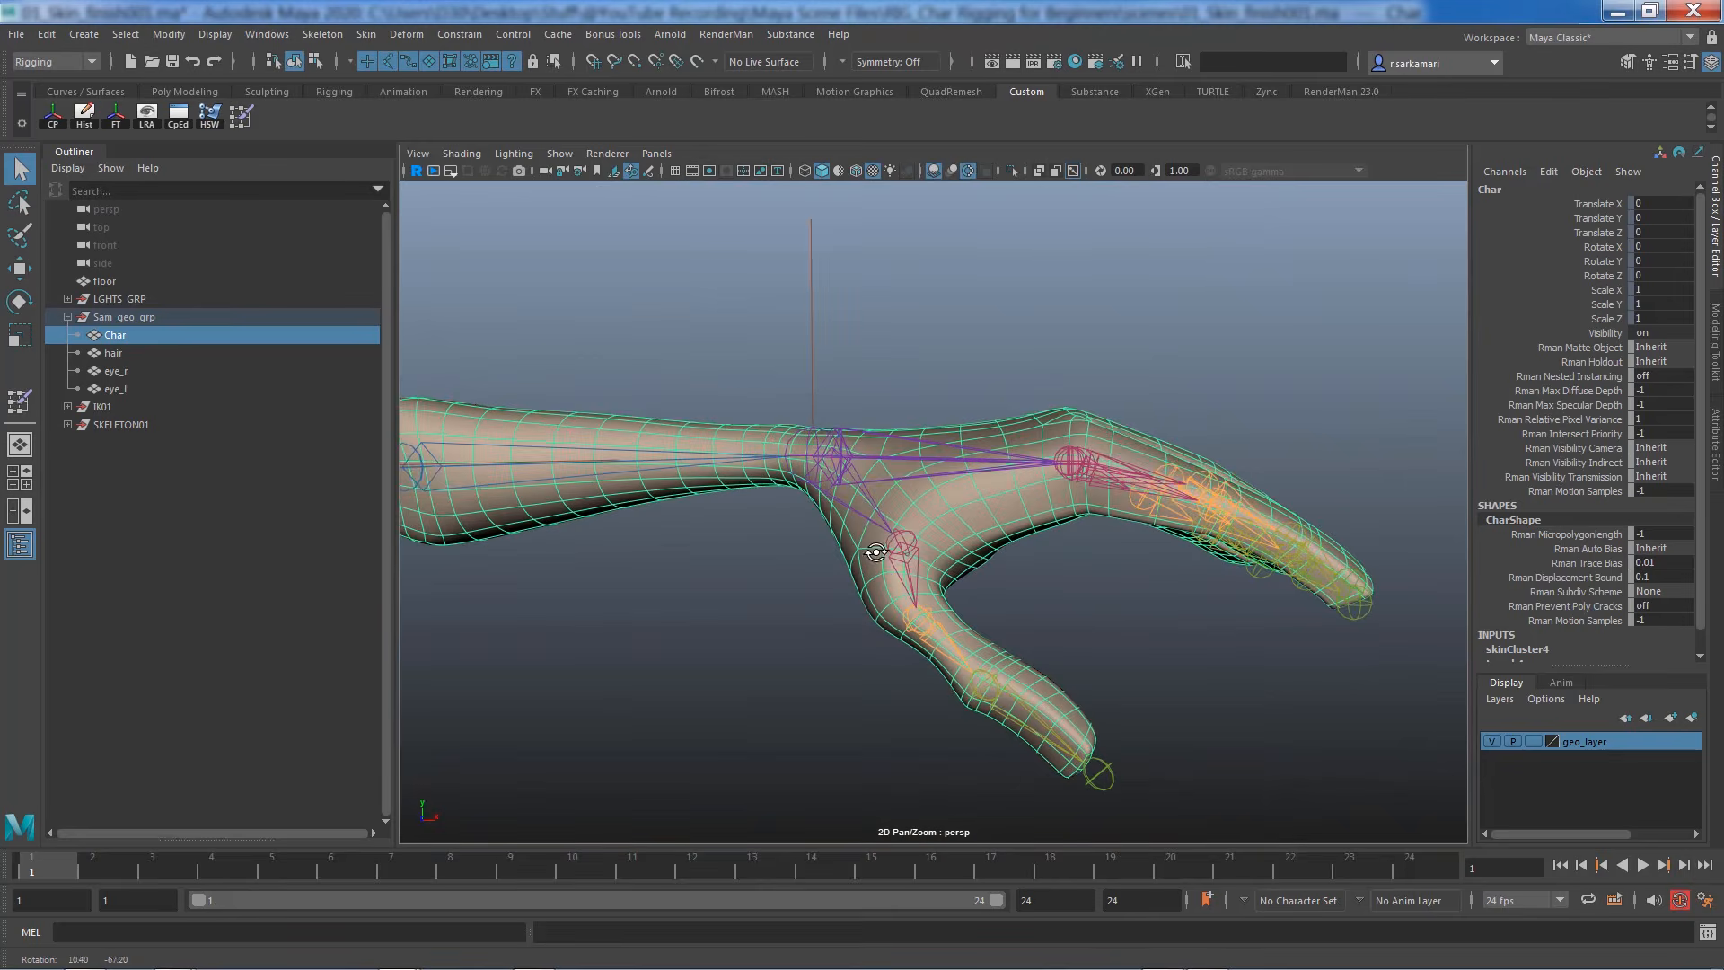
pyautogui.keyDown('alt'); pyautogui.moveTo(902, 665); pyautogui.dragTo(831, 518); pyautogui.keyUp('alt')
pyautogui.click(831, 518)
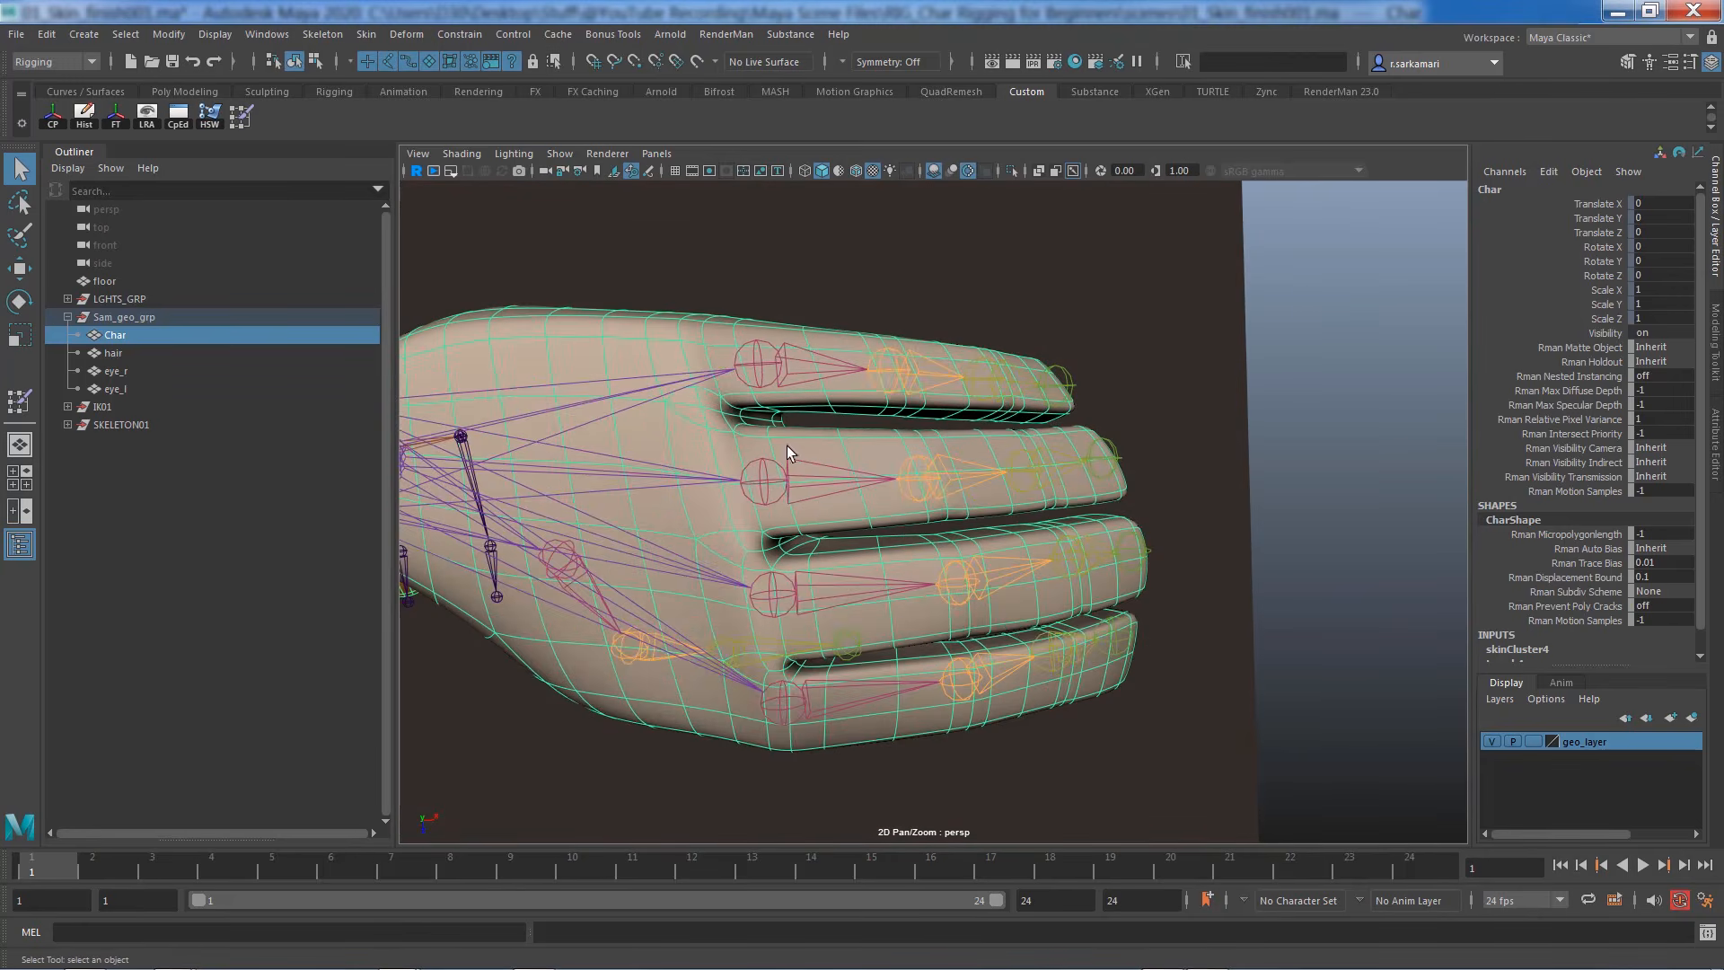
pyautogui.click(762, 366)
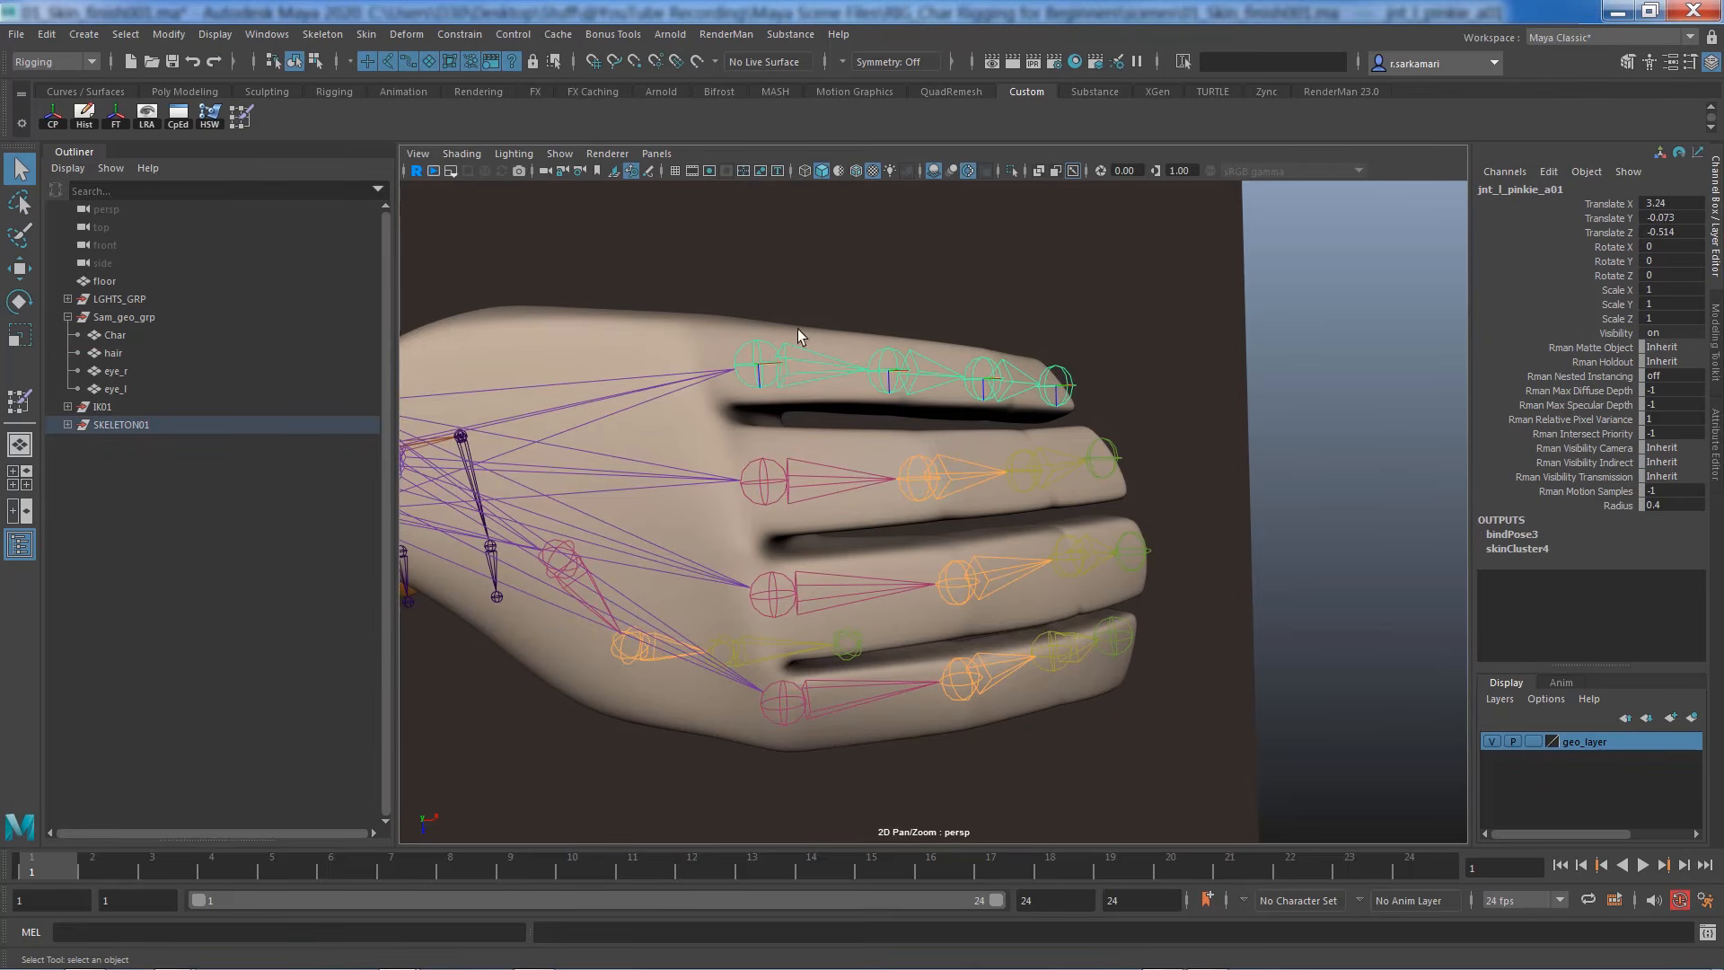
pyautogui.click(709, 357)
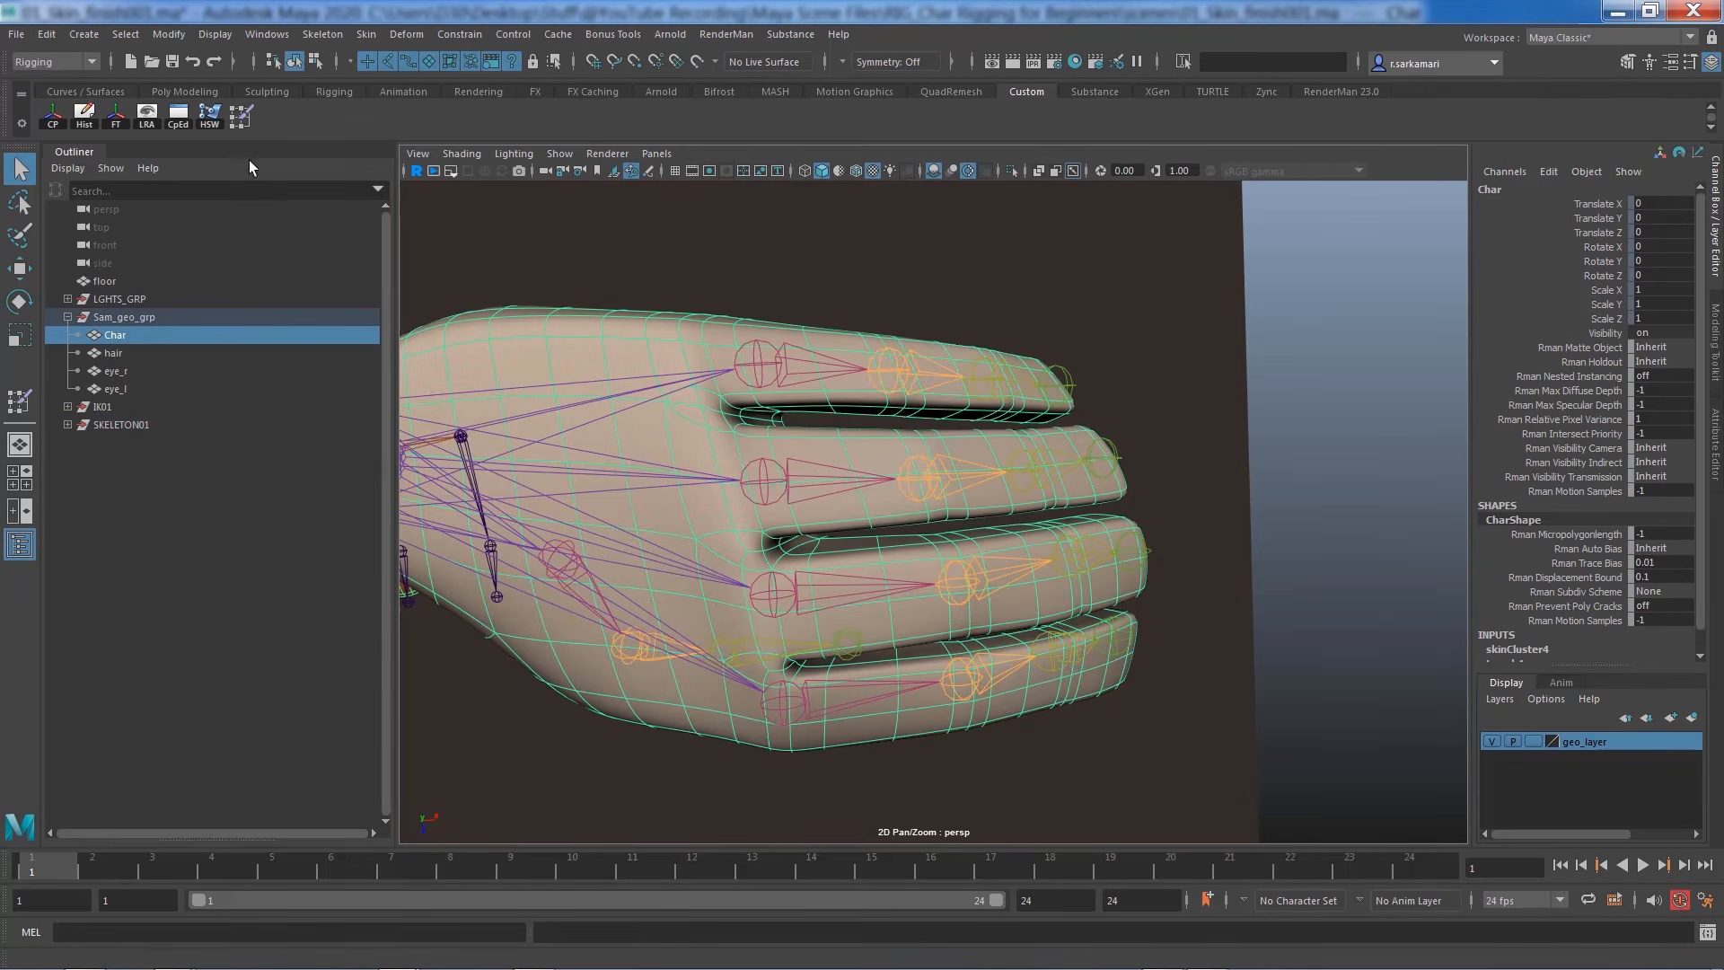
pyautogui.rightClick(729, 338)
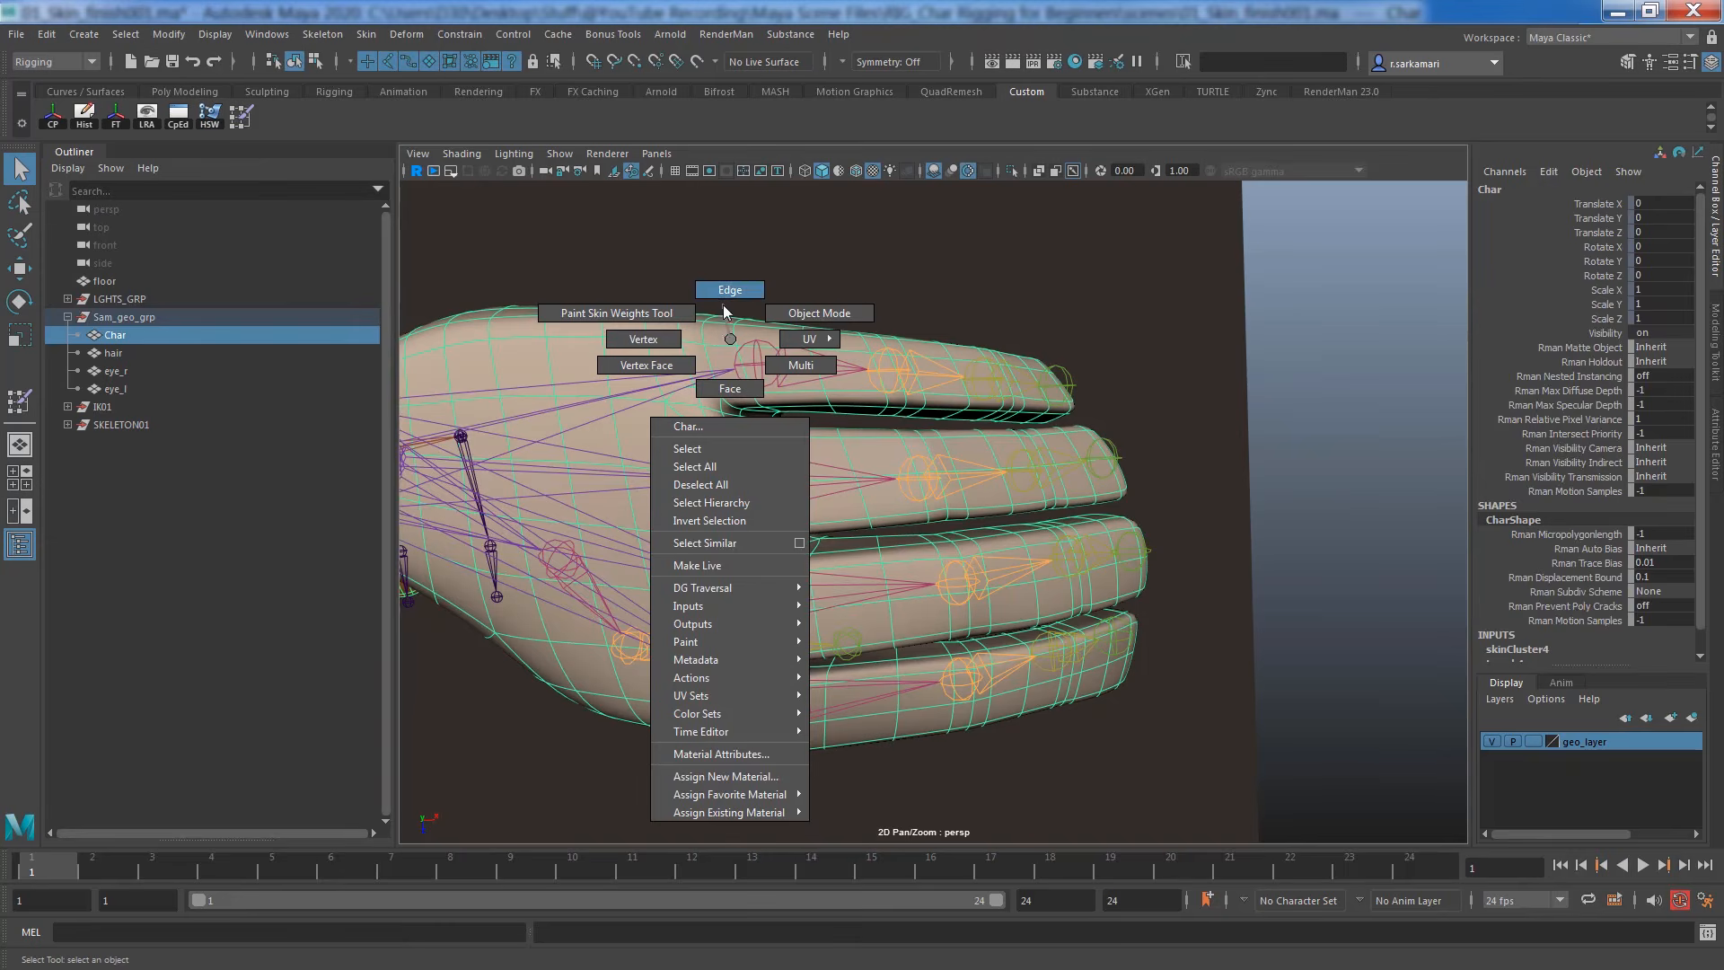
pyautogui.click(725, 302)
pyautogui.doubleClick(732, 333)
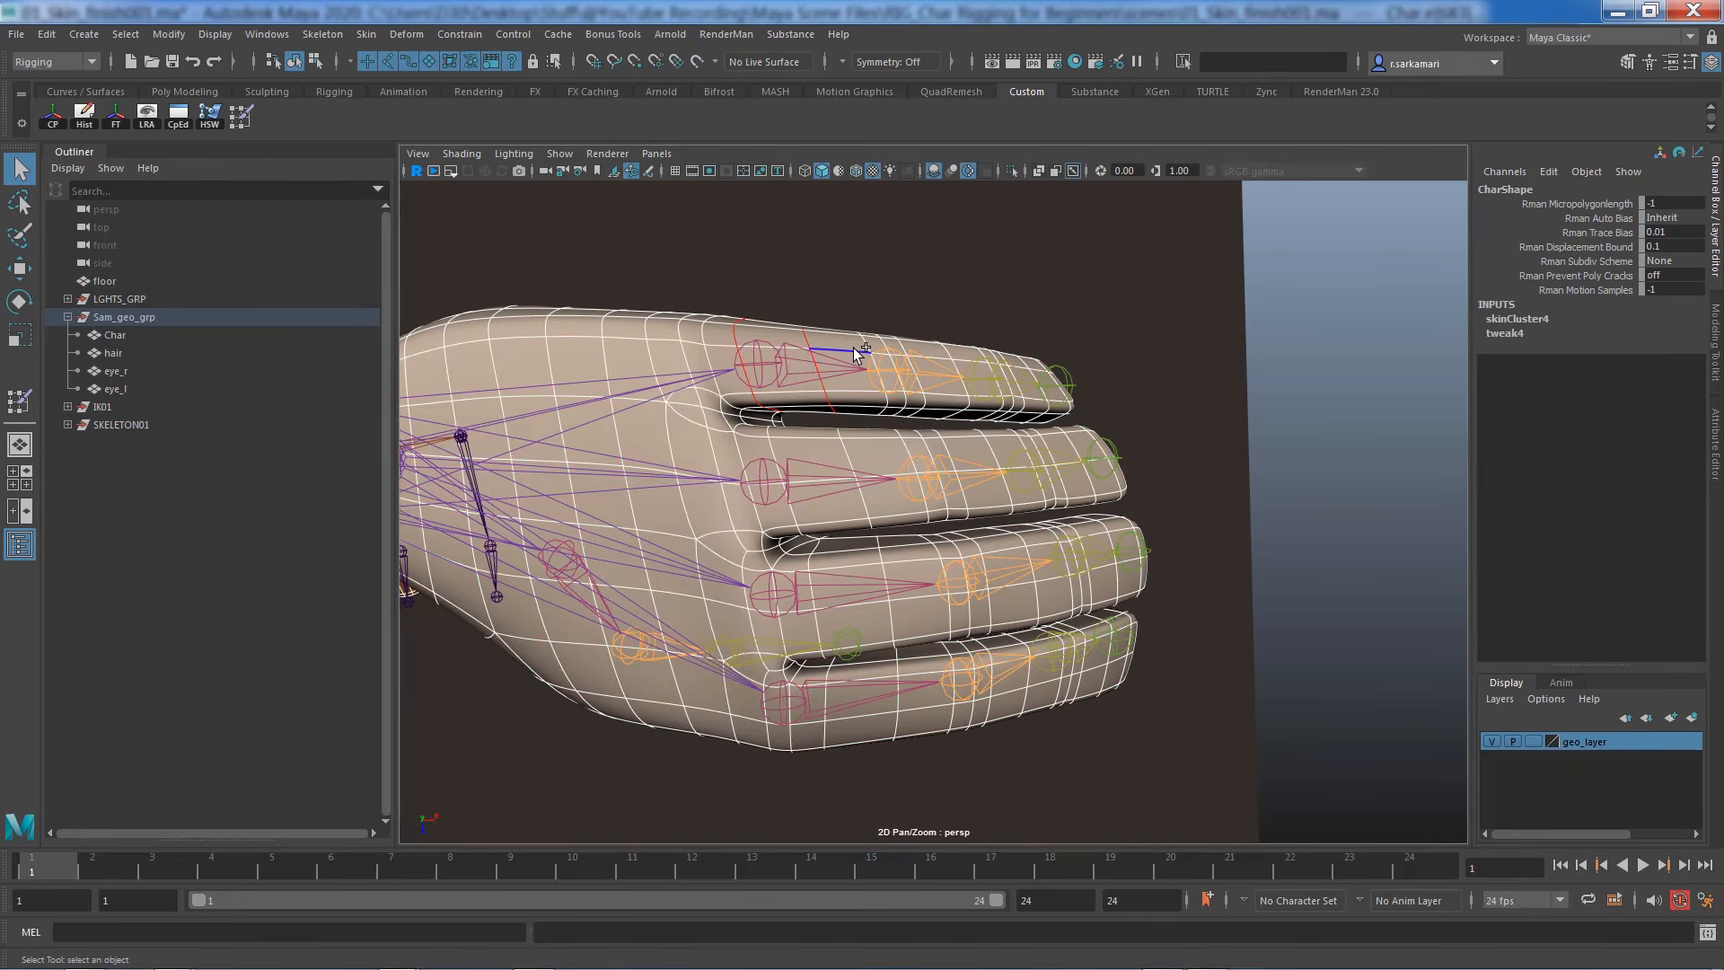
pyautogui.keyDown('ctrl'); pyautogui.moveTo(864, 342); pyautogui.dragTo(679, 339, button='right'); pyautogui.keyUp('ctrl')
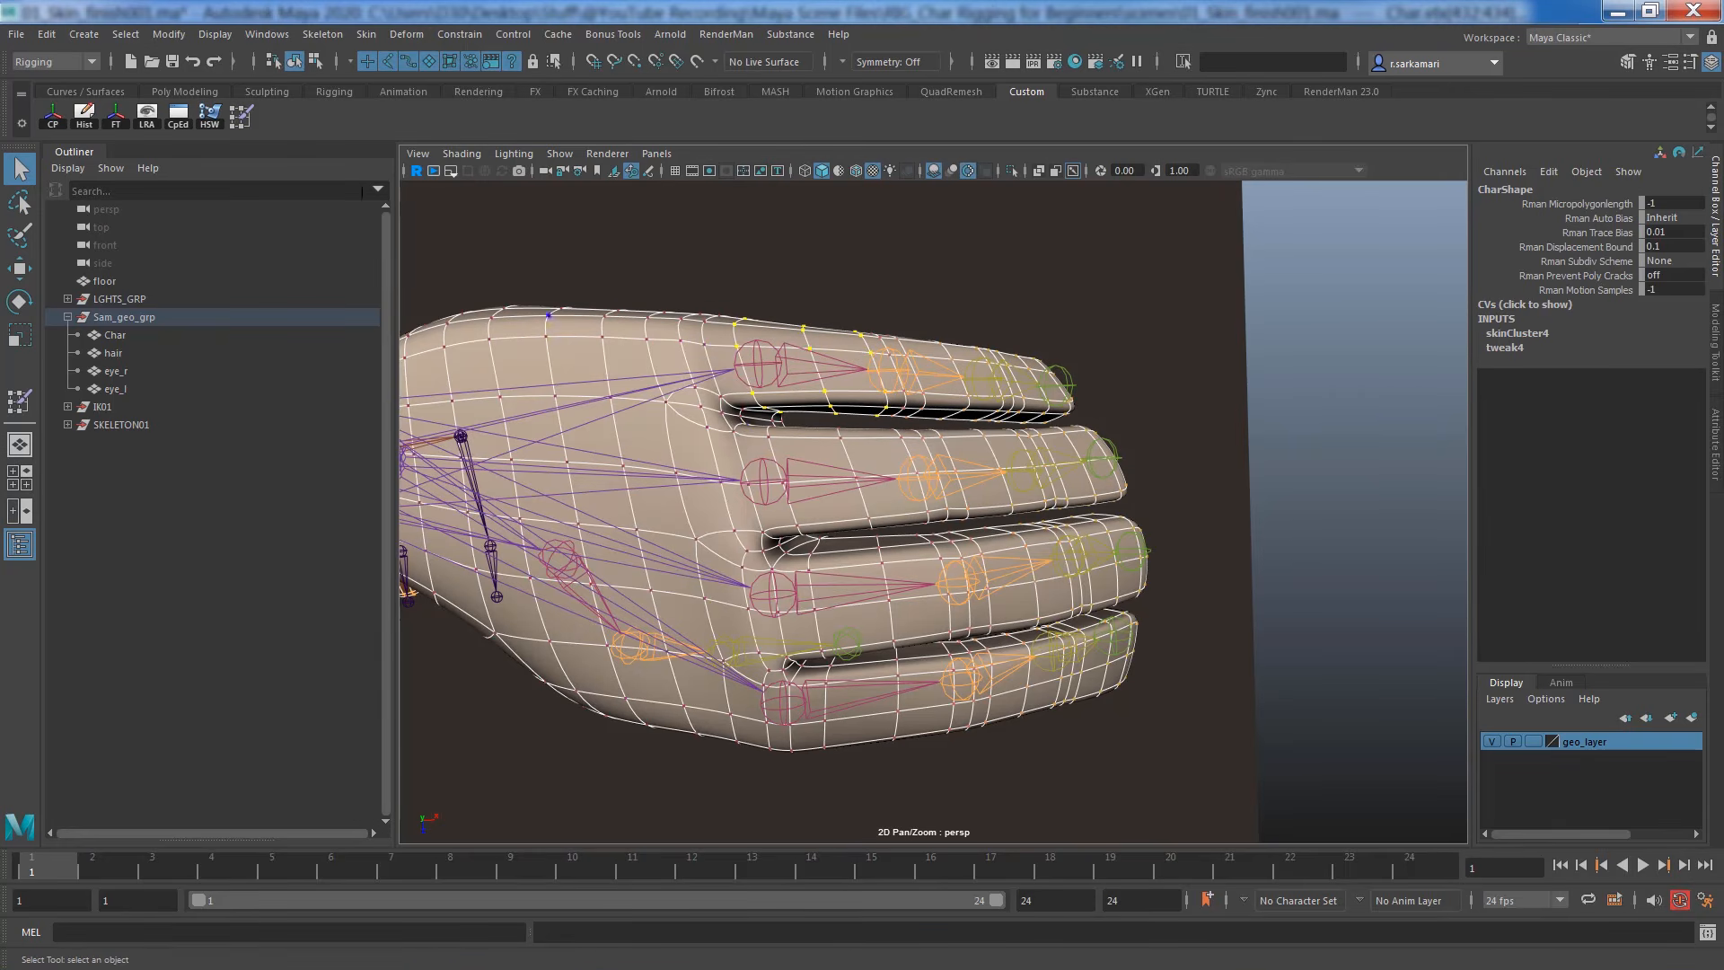
# Set the jnt_l_pinkie_a01 skin weight to 1 for the selected vertices from vtx[491] down to vtx[923]
pyautogui.click(179, 116)
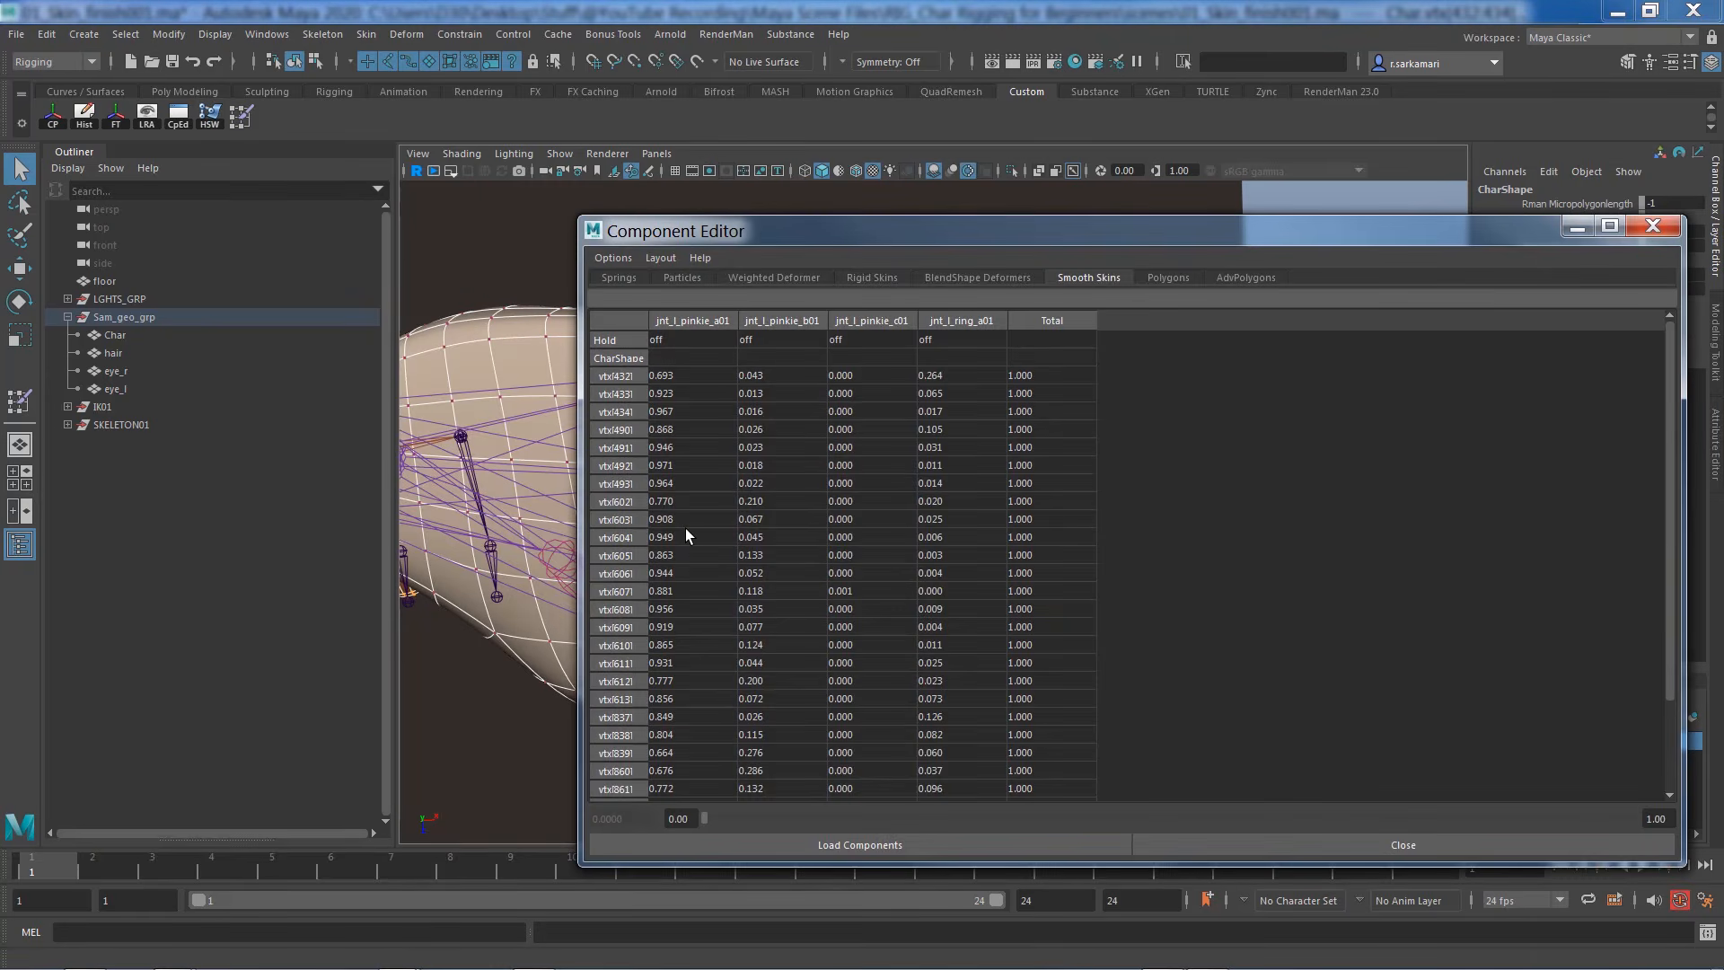
pyautogui.scroll(-2, 686, 536)
pyautogui.click(666, 342)
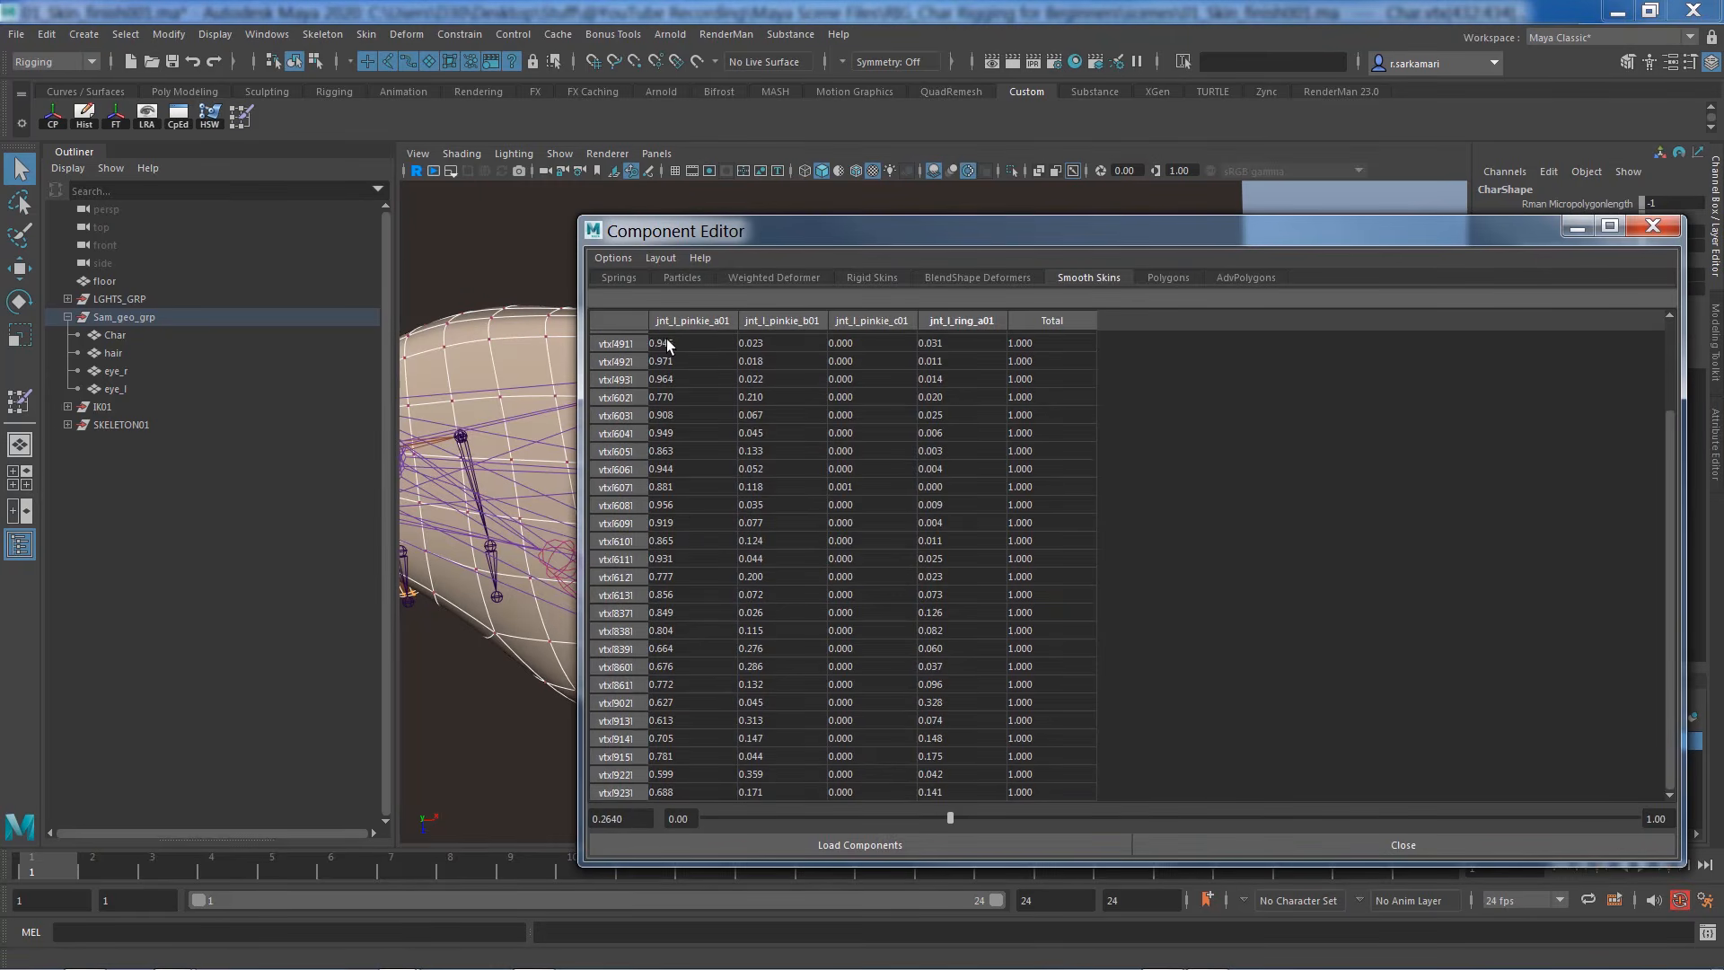
pyautogui.keyDown('shift'); pyautogui.click(682, 792); pyautogui.keyUp('shift')
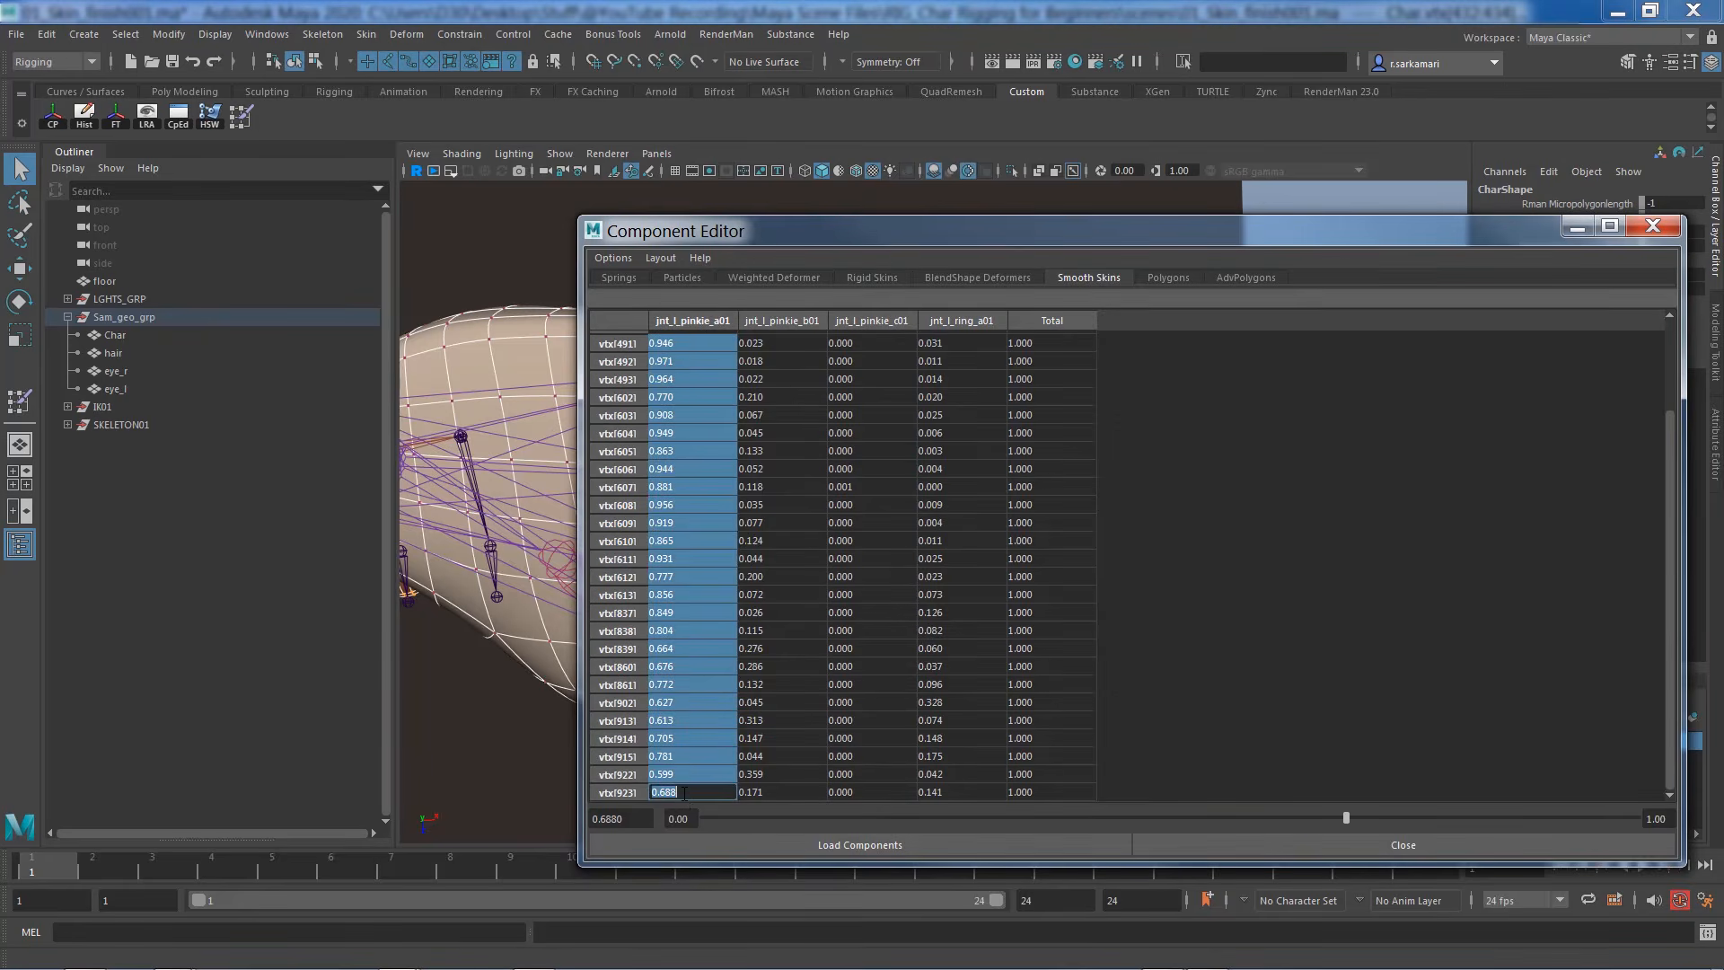
pyautogui.write('1')
pyautogui.press('Return')
# Select the three edge loops around the left pinkie's middle segment
pyautogui.moveTo(1002, 235); pyautogui.dragTo(763, 589)
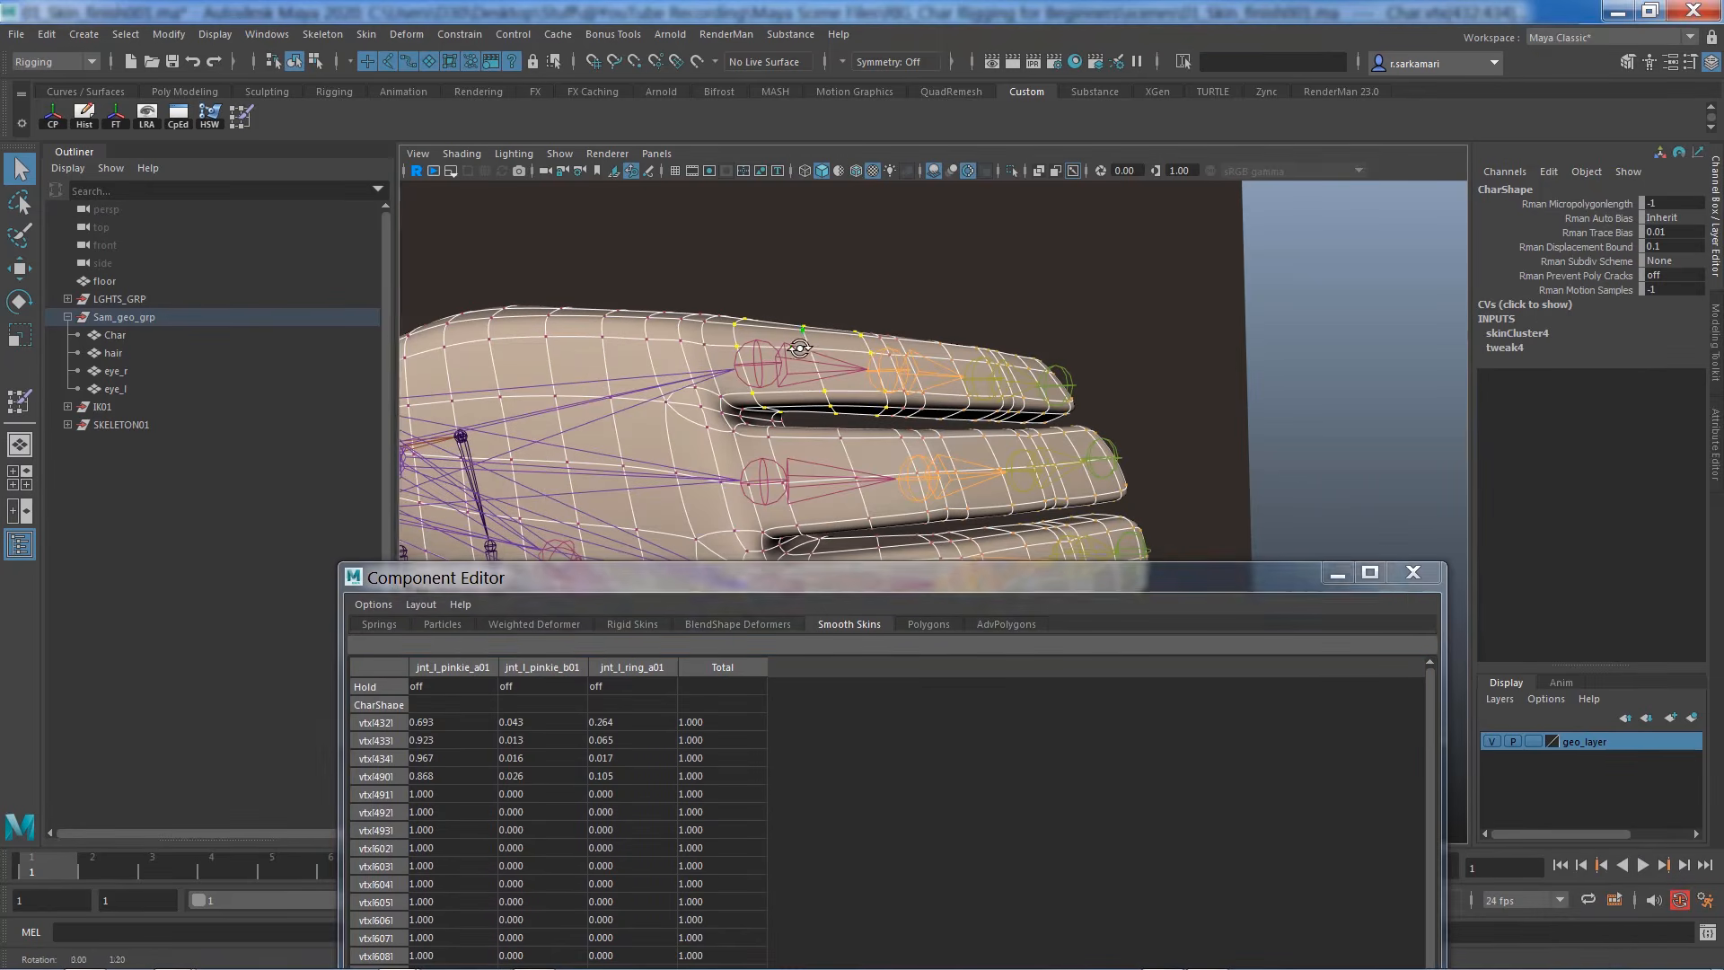
pyautogui.keyDown('alt'); pyautogui.moveTo(808, 377); pyautogui.dragTo(837, 440); pyautogui.keyUp('alt')
pyautogui.moveTo(836, 436); pyautogui.dragTo(704, 341, button='right')
pyautogui.doubleClick(841, 410)
pyautogui.keyDown('shift'); pyautogui.doubleClick(886, 373); pyautogui.keyUp('shift')
pyautogui.keyDown('shift'); pyautogui.doubleClick(929, 345); pyautogui.keyUp('shift')
# Set the jnt_l_pinkie_b01 skin weight of all the middle-segment vertices to 1
pyautogui.moveTo(597, 579); pyautogui.dragTo(494, 211)
pyautogui.click(485, 349)
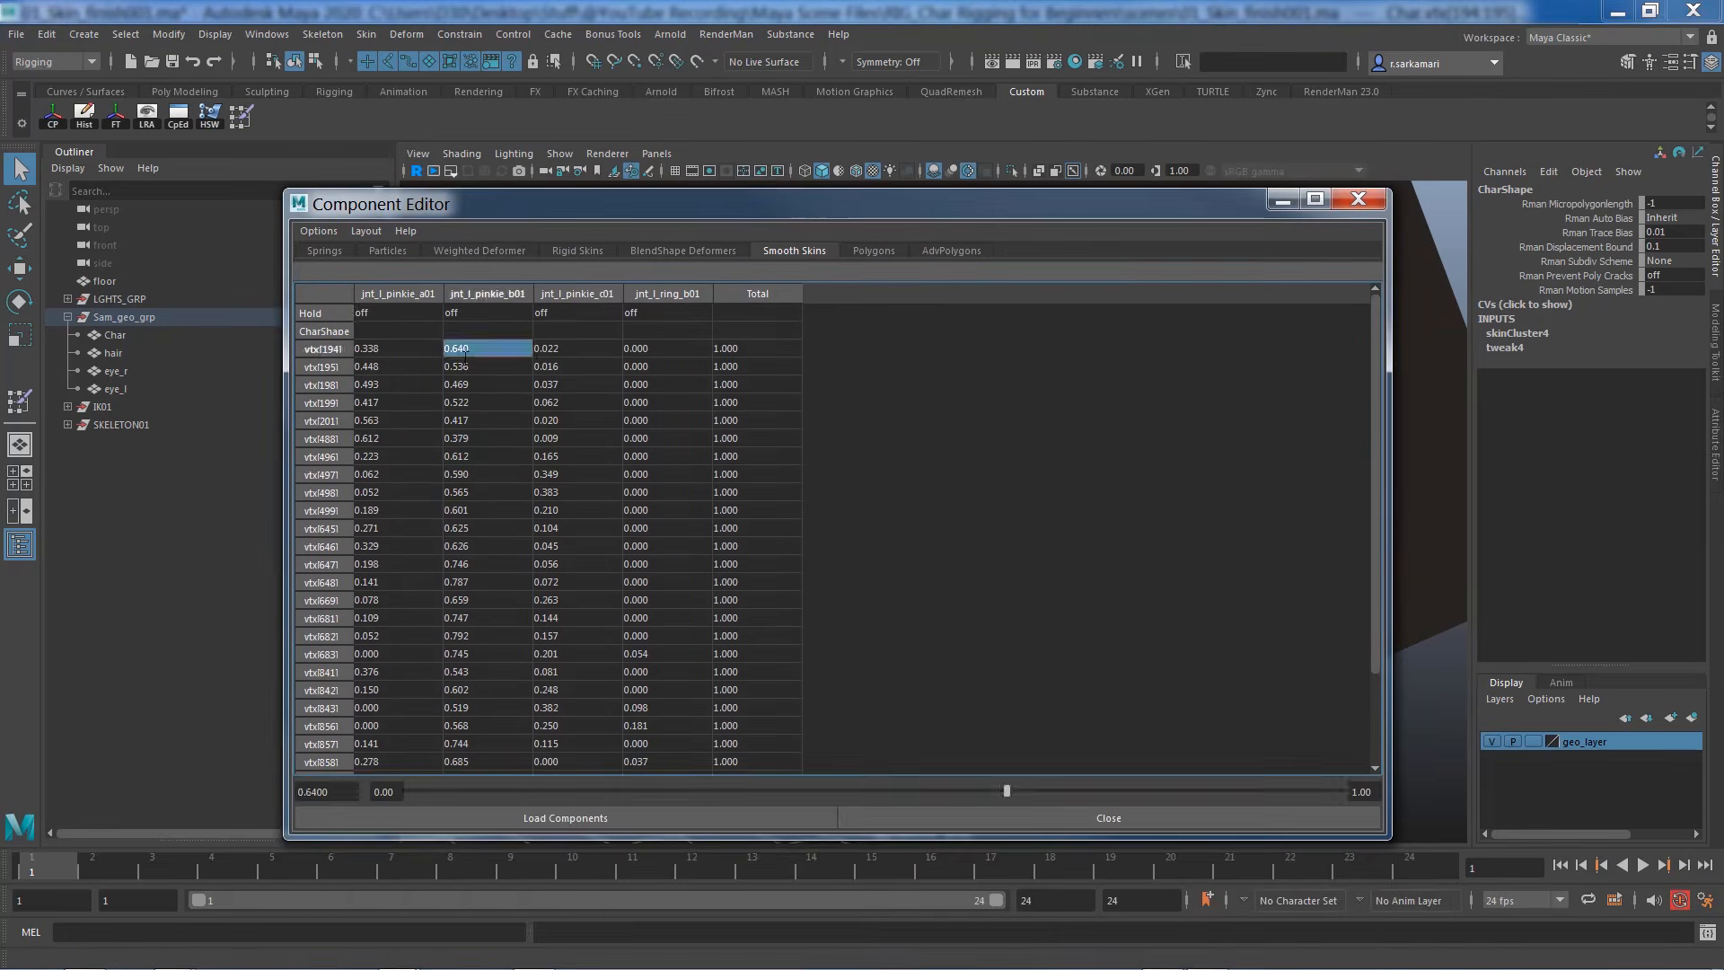
pyautogui.scroll(-3, 481, 503)
pyautogui.keyDown('shift'); pyautogui.click(463, 764); pyautogui.keyUp('shift')
pyautogui.write('1')
pyautogui.press('Return')
# Select the three edge loops around the left pinkie's end segment
pyautogui.moveTo(997, 205); pyautogui.dragTo(638, 608)
pyautogui.moveTo(952, 357); pyautogui.dragTo(781, 328, button='right')
pyautogui.doubleClick(957, 325)
pyautogui.keyDown('shift'); pyautogui.doubleClick(990, 308); pyautogui.keyUp('shift')
pyautogui.keyDown('shift'); pyautogui.doubleClick(1023, 290); pyautogui.keyUp('shift')
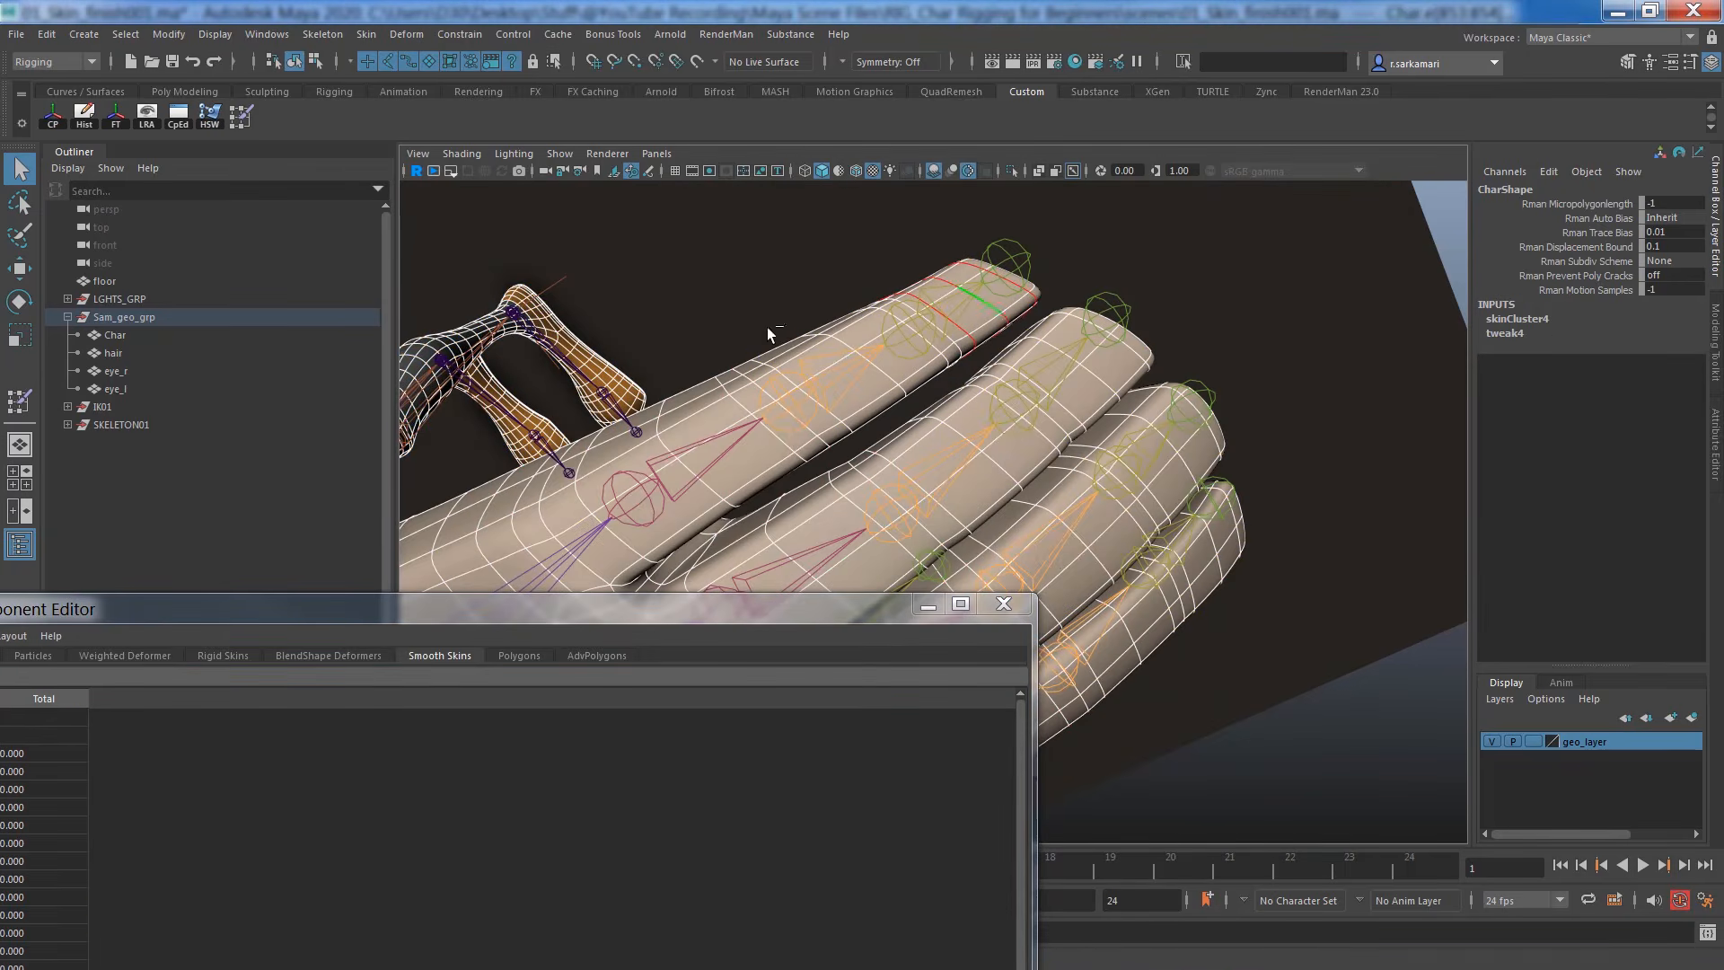
# Set the jnt_l_pinkie_c01 skin weight of all the end-segment vertices to 1 and close the Component Editor
pyautogui.moveTo(539, 613); pyautogui.dragTo(811, 313)
pyautogui.click(402, 454)
pyautogui.scroll(-3, 397, 620)
pyautogui.keyDown('shift'); pyautogui.click(378, 872); pyautogui.keyUp('shift')
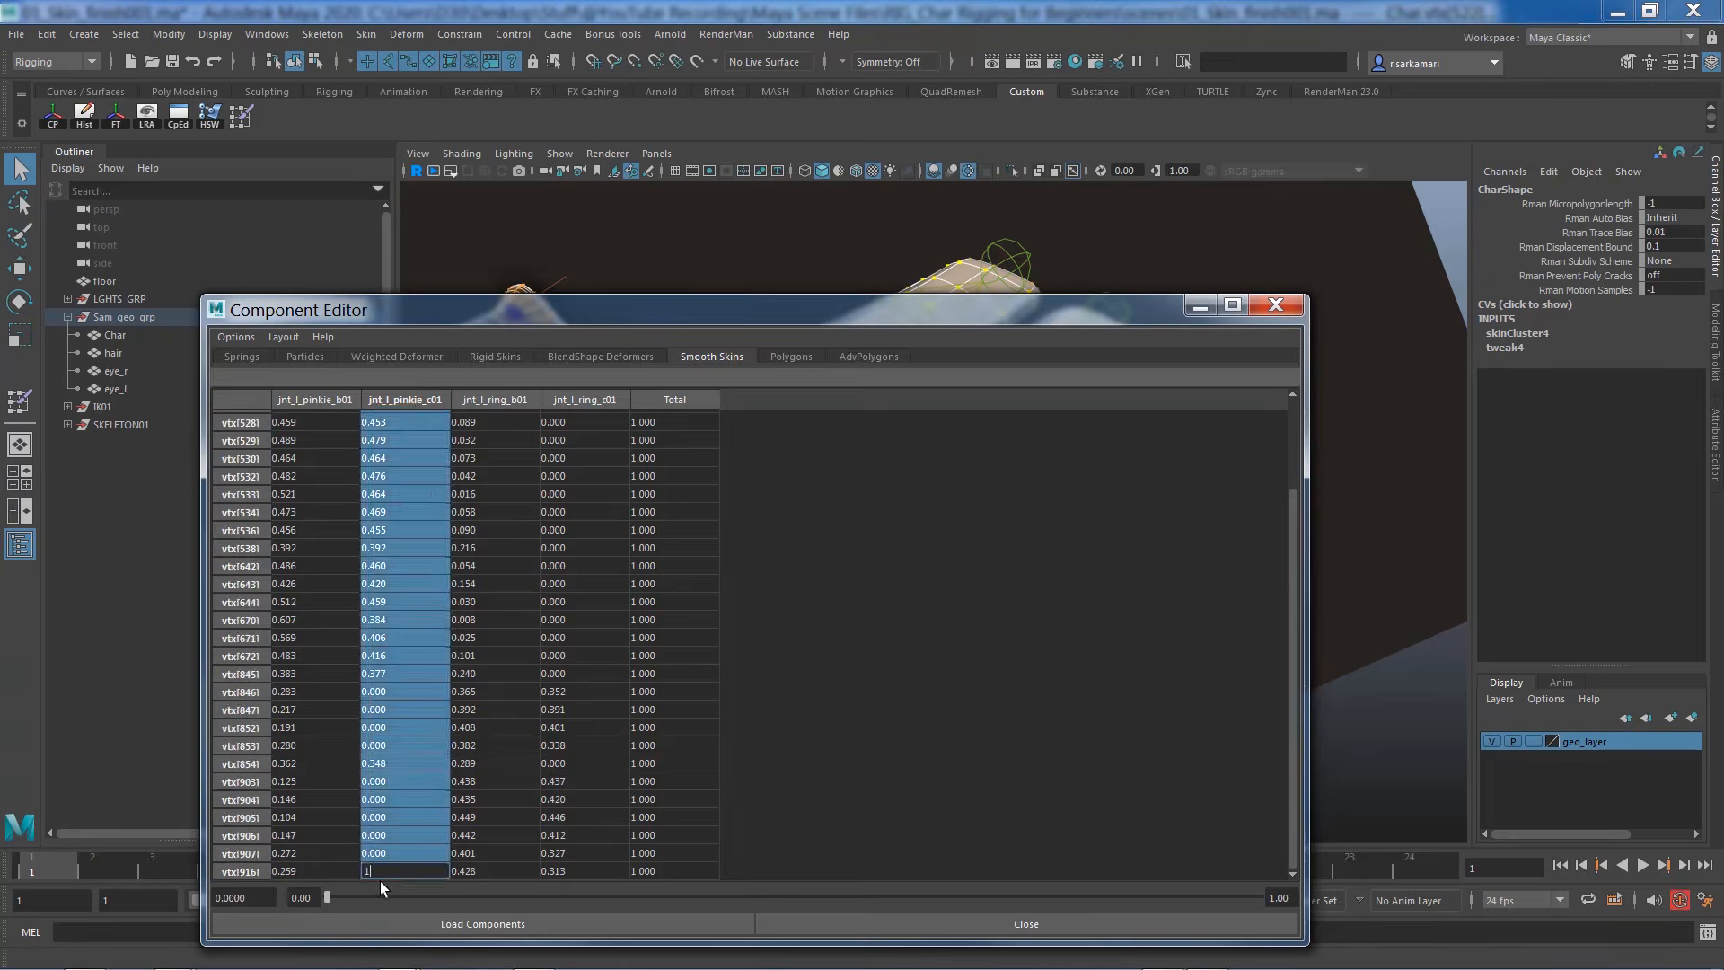
pyautogui.write('1')
pyautogui.press('Return')
pyautogui.click(1275, 305)
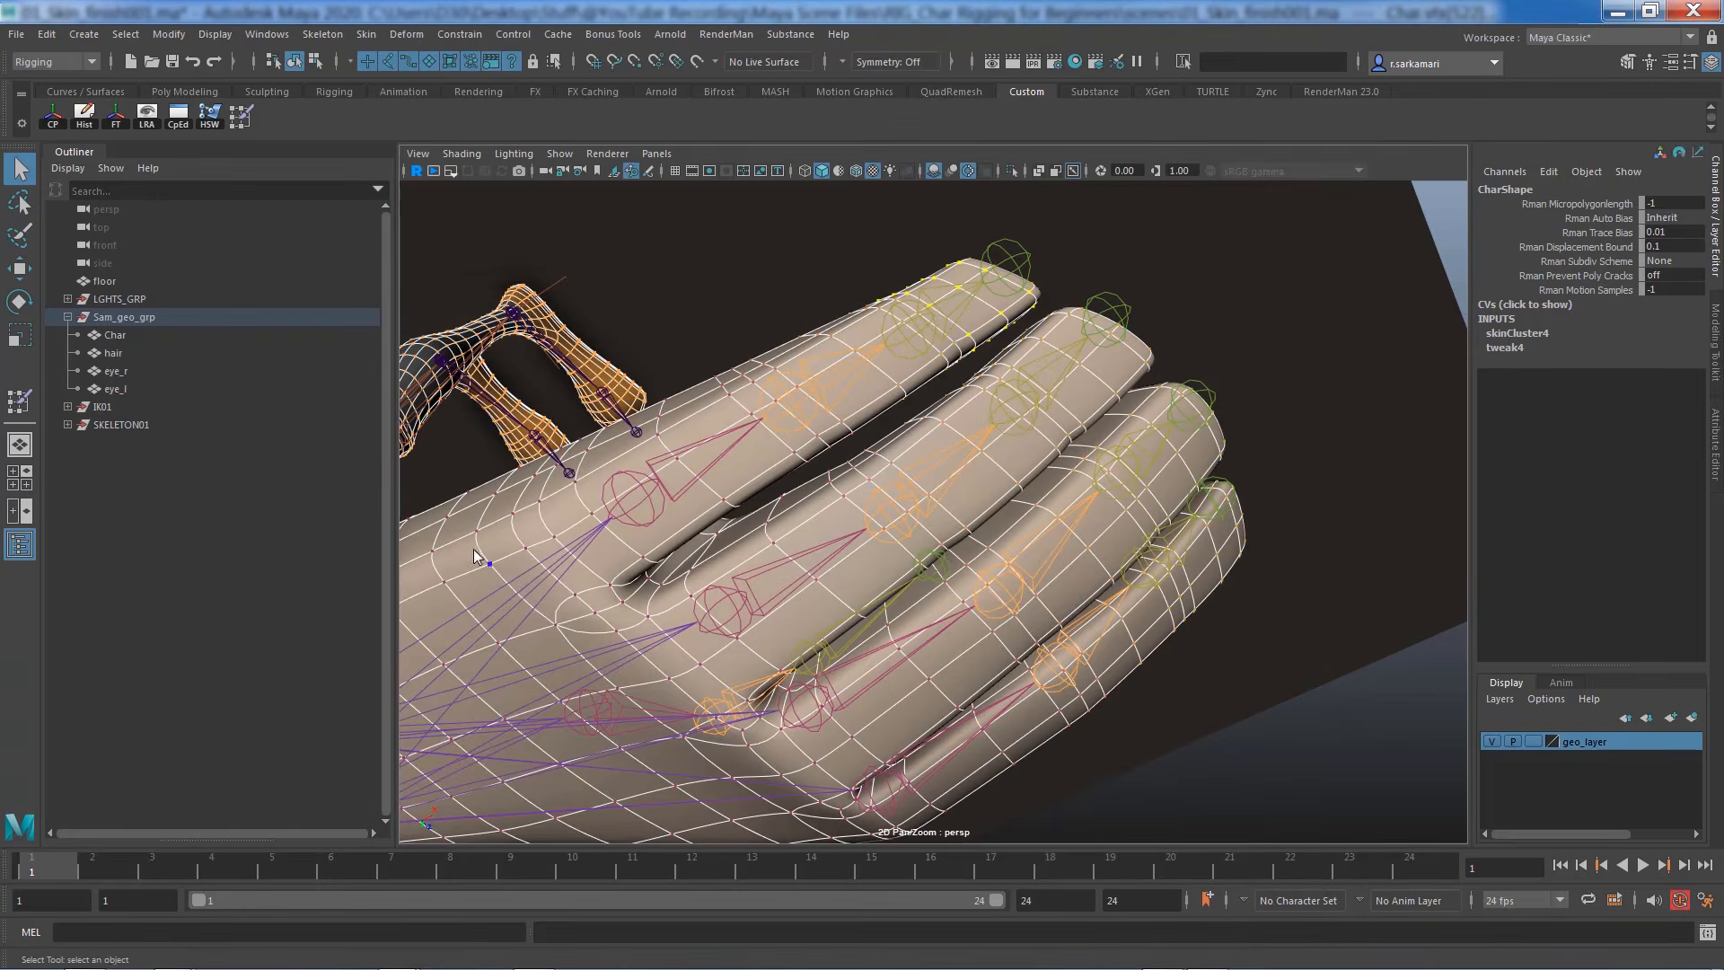
# Display the pinkie's joint influences on the Char mesh with the Paint Skin Weights Tool and examine the fingertip closely
pyautogui.click(115, 334)
pyautogui.click(20, 402)
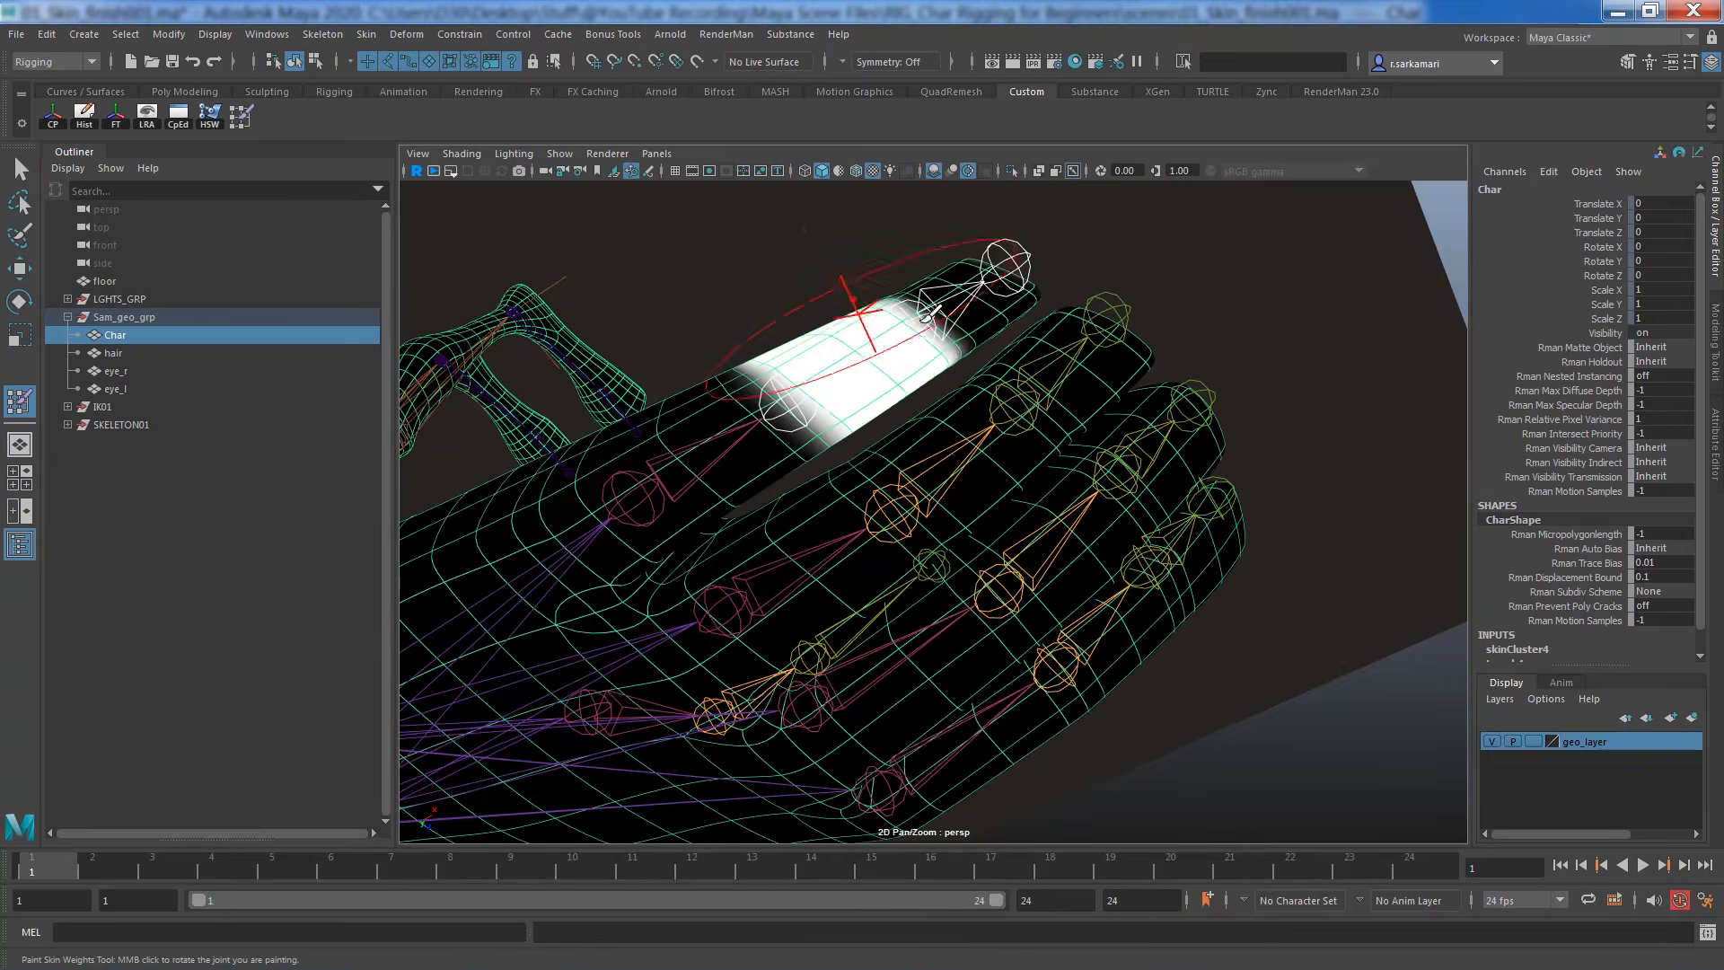
pyautogui.moveTo(930, 318); pyautogui.dragTo(969, 221, button='right')
pyautogui.moveTo(804, 409)
pyautogui.keyDown('alt'); pyautogui.mouseDown()
pyautogui.moveTo(932, 544)
pyautogui.moveTo(1208, 543)
pyautogui.moveTo(1185, 377)
pyautogui.mouseUp(); pyautogui.keyUp('alt')
pyautogui.keyDown('alt'); pyautogui.moveTo(1185, 377); pyautogui.dragTo(1280, 305, button='right'); pyautogui.keyUp('alt')
pyautogui.keyDown('alt'); pyautogui.moveTo(1280, 306); pyautogui.dragTo(1062, 603, button='middle'); pyautogui.keyUp('alt')
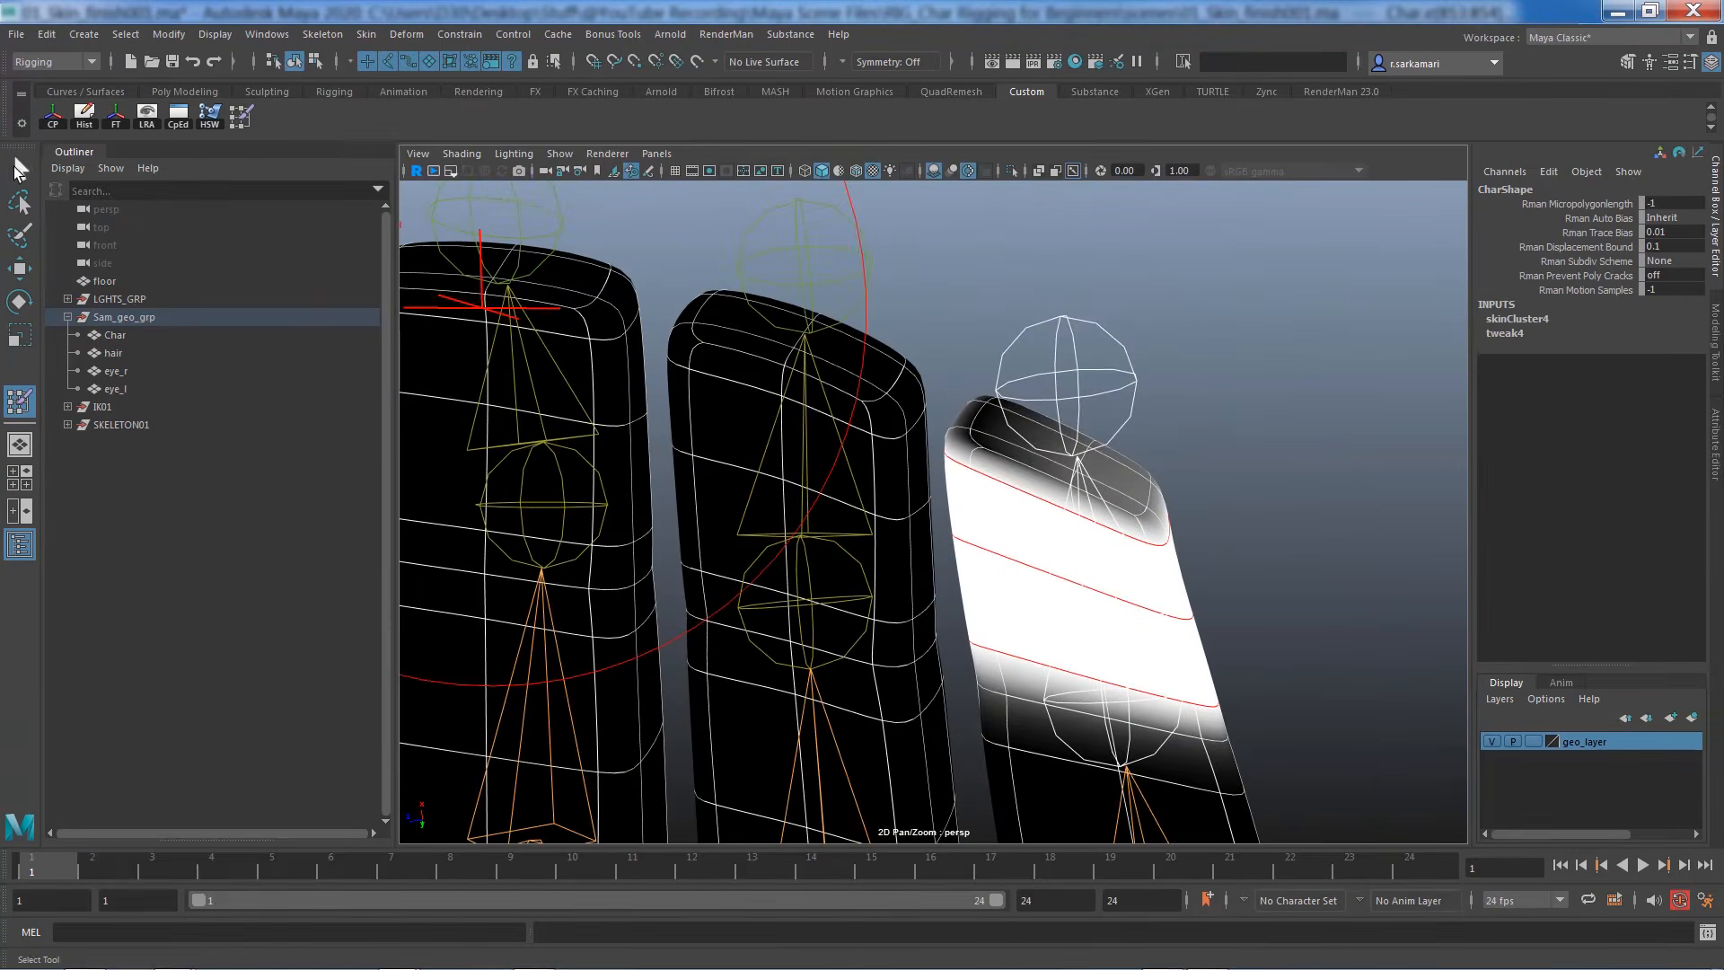
# Leave weight painting and add the vertices at the very tip of the left pinkie to the end-segment selection
pyautogui.click(18, 168)
pyautogui.moveTo(977, 444)
pyautogui.keyDown('alt'); pyautogui.mouseDown()
pyautogui.moveTo(1059, 488)
pyautogui.moveTo(395, 69)
pyautogui.mouseUp(); pyautogui.keyUp('alt')
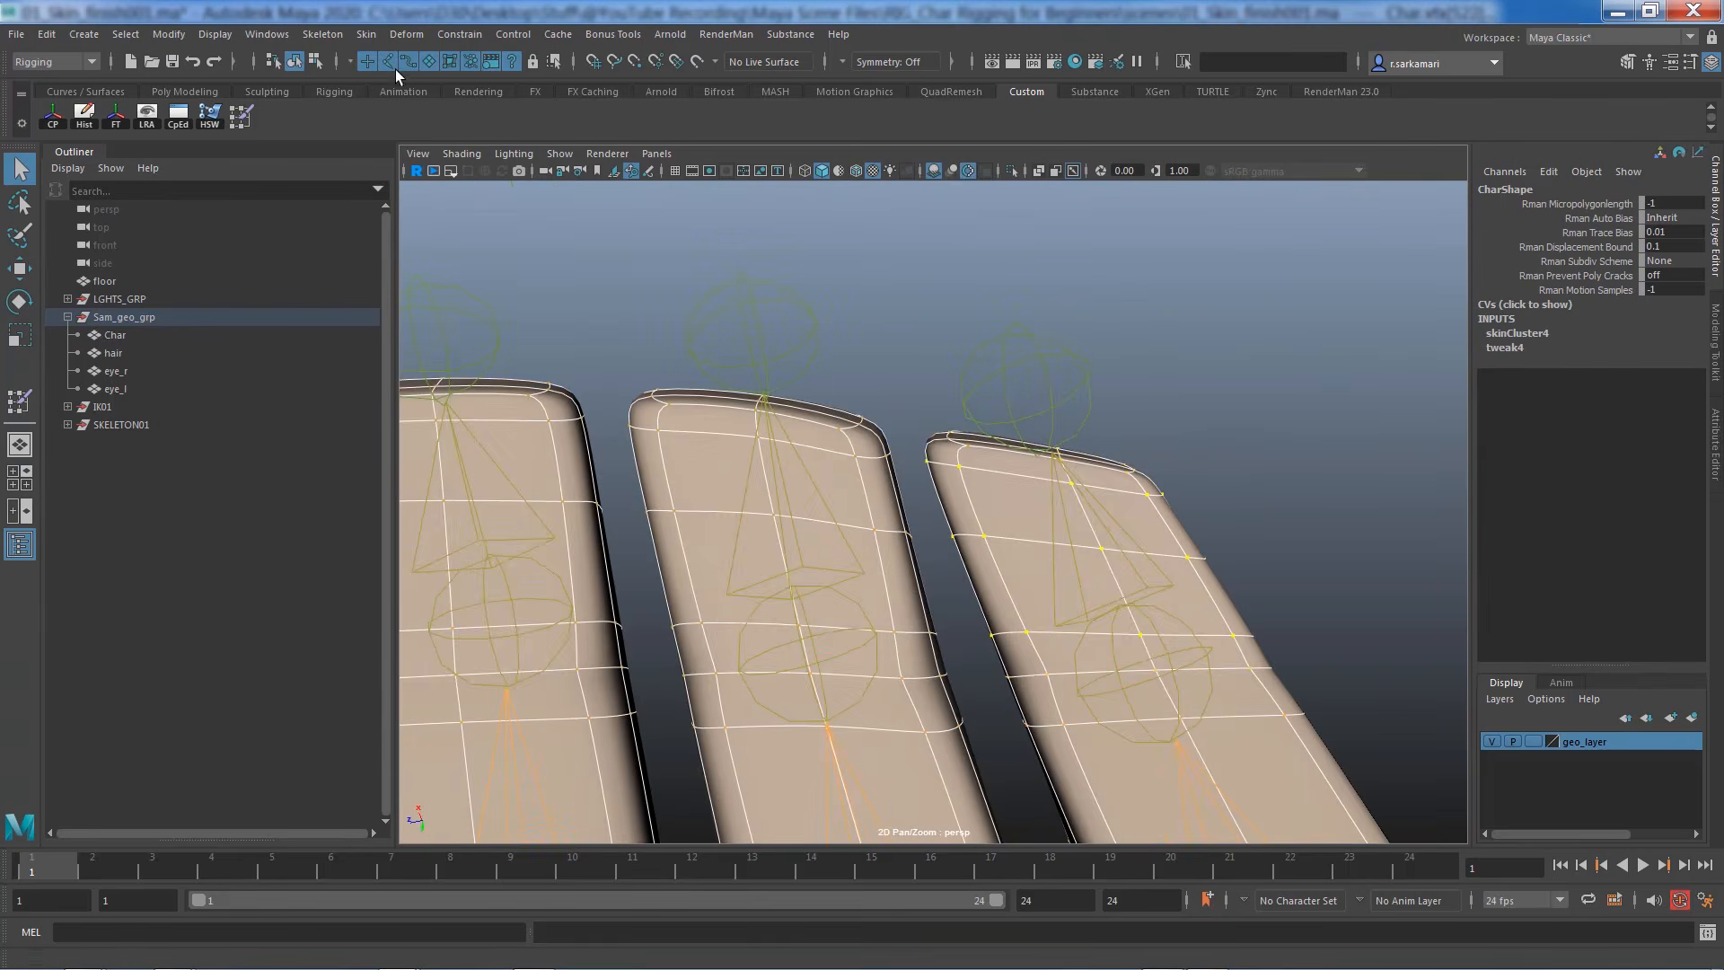
pyautogui.moveTo(897, 310); pyautogui.dragTo(1203, 485)
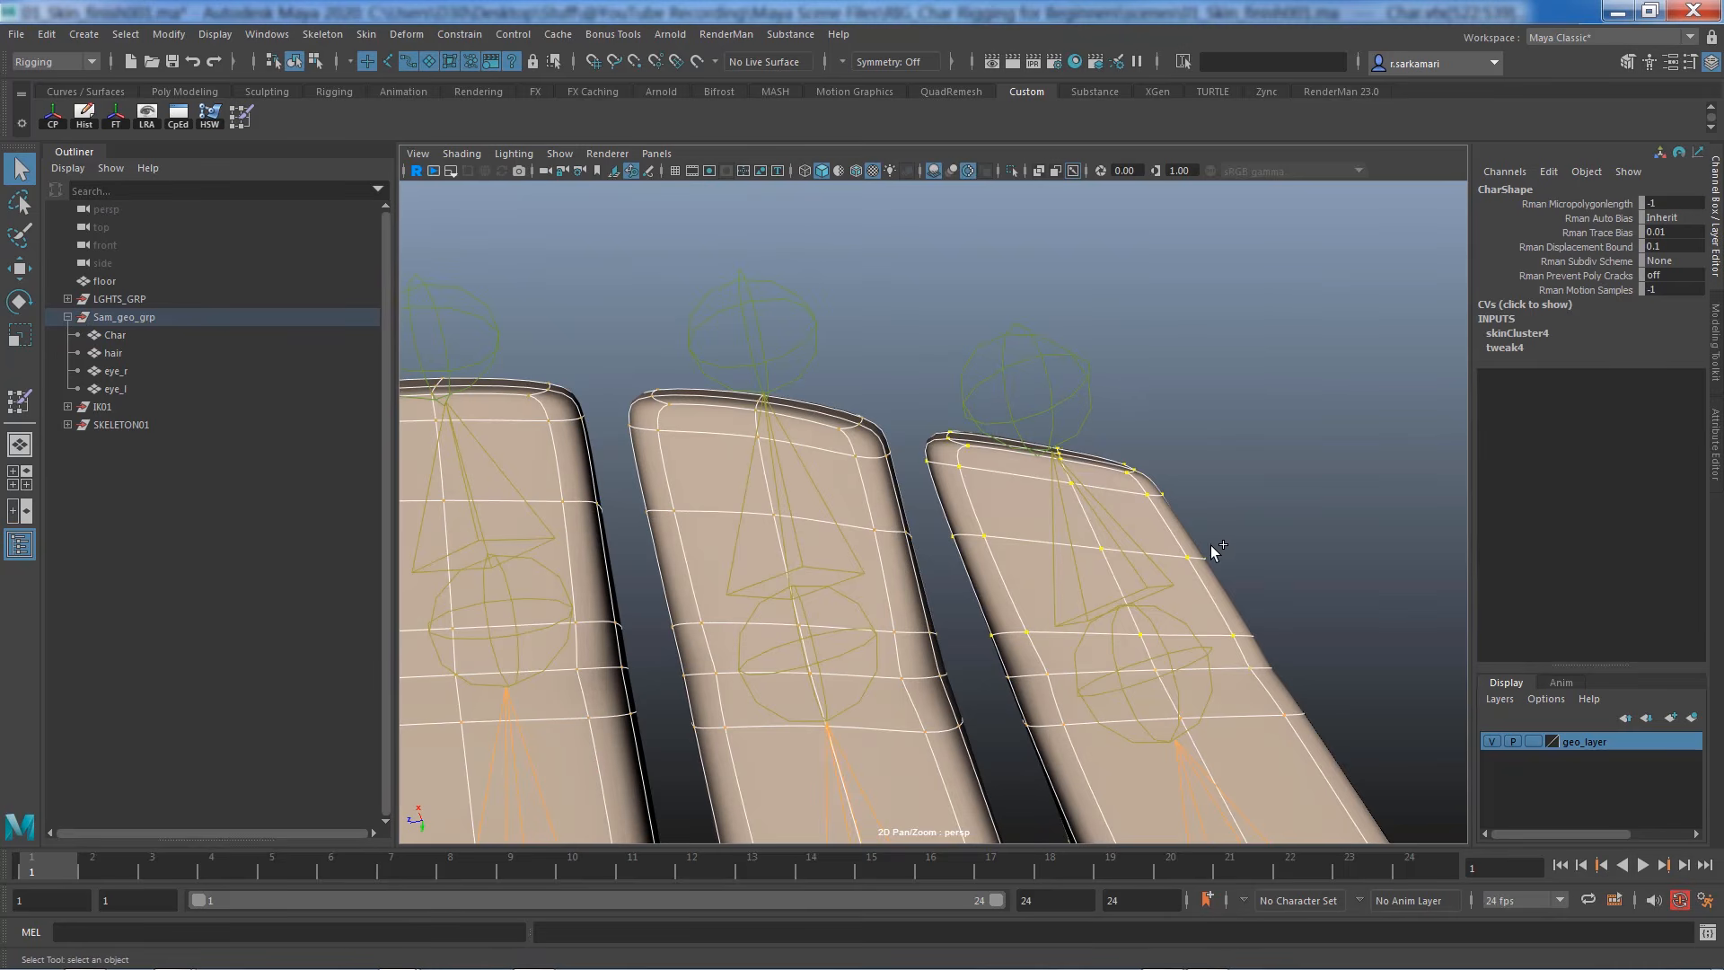
# Set the jnt_l_pinkie_c01 skin weight to 1 for all selected pinkie tip vertices and close the Component Editor
pyautogui.click(178, 114)
pyautogui.click(406, 456)
pyautogui.scroll(-6, 407, 609)
pyautogui.keyDown('shift'); pyautogui.click(404, 871); pyautogui.keyUp('shift')
pyautogui.write('1')
pyautogui.press('Return')
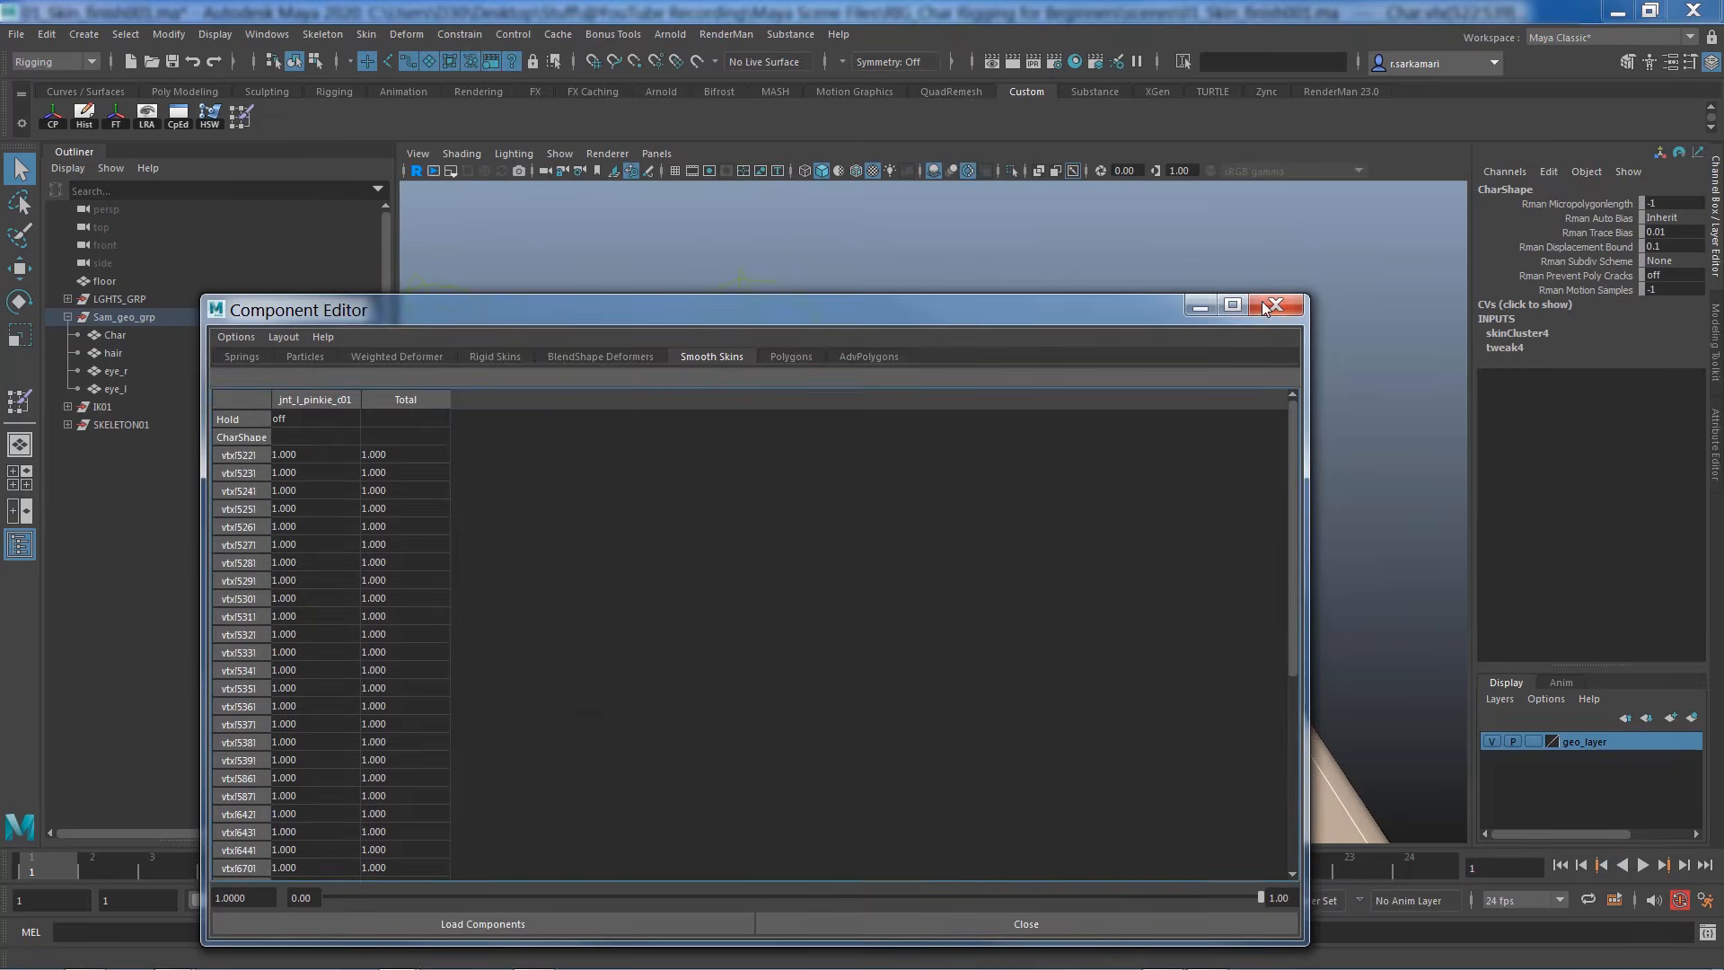
pyautogui.click(1272, 307)
# Examine the weight influence of the left index finger's joints, from the fingertip back to the knuckle
pyautogui.keyDown('alt'); pyautogui.moveTo(982, 539); pyautogui.dragTo(941, 422); pyautogui.keyUp('alt')
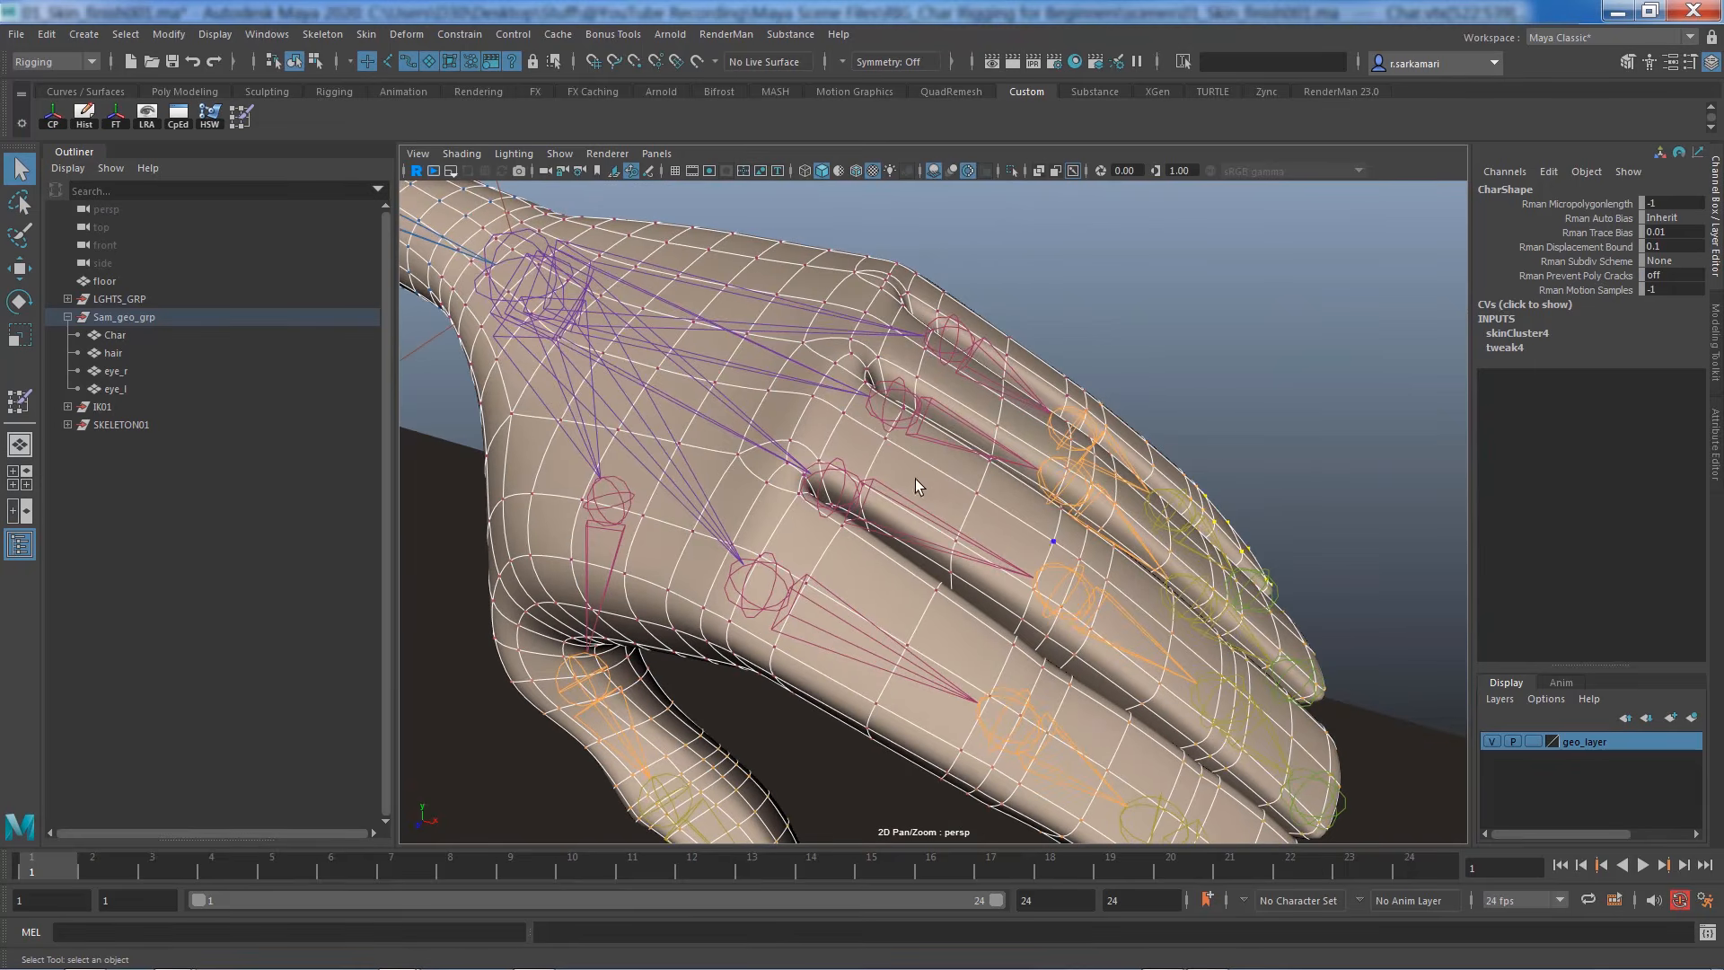
pyautogui.keyDown('alt'); pyautogui.moveTo(1050, 618); pyautogui.dragTo(436, 589, button='right'); pyautogui.keyUp('alt')
pyautogui.keyDown('alt'); pyautogui.moveTo(575, 529); pyautogui.dragTo(796, 589, button='middle'); pyautogui.keyUp('alt')
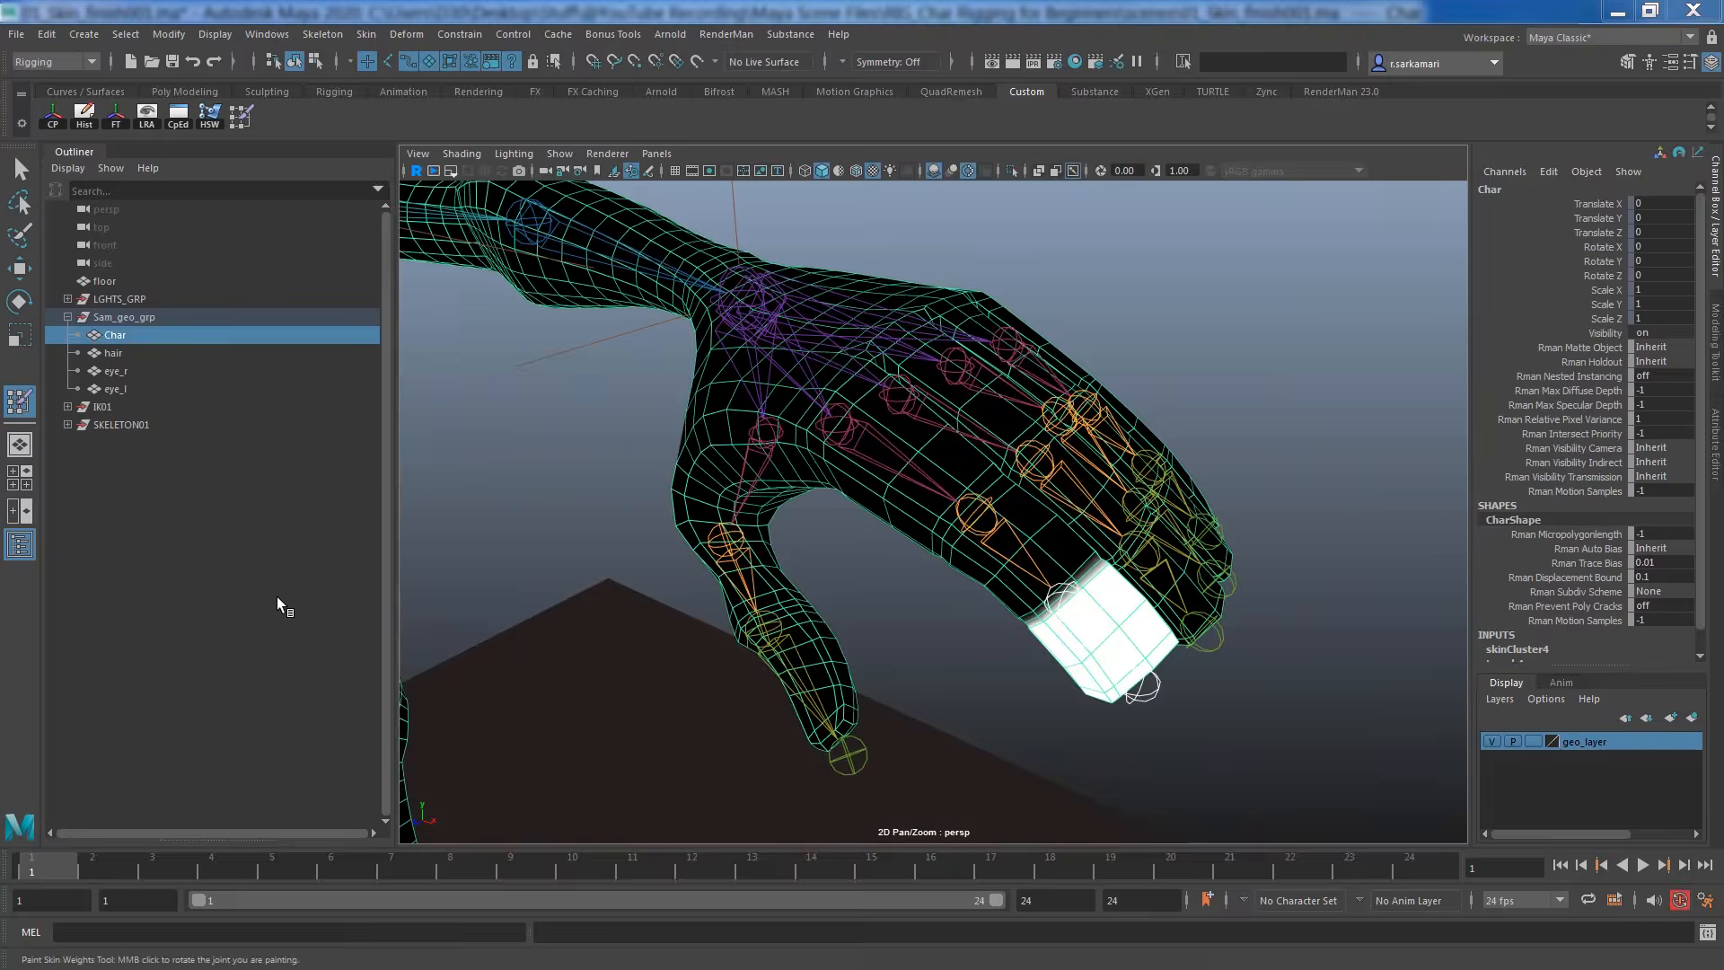
pyautogui.rightClick(1024, 533)
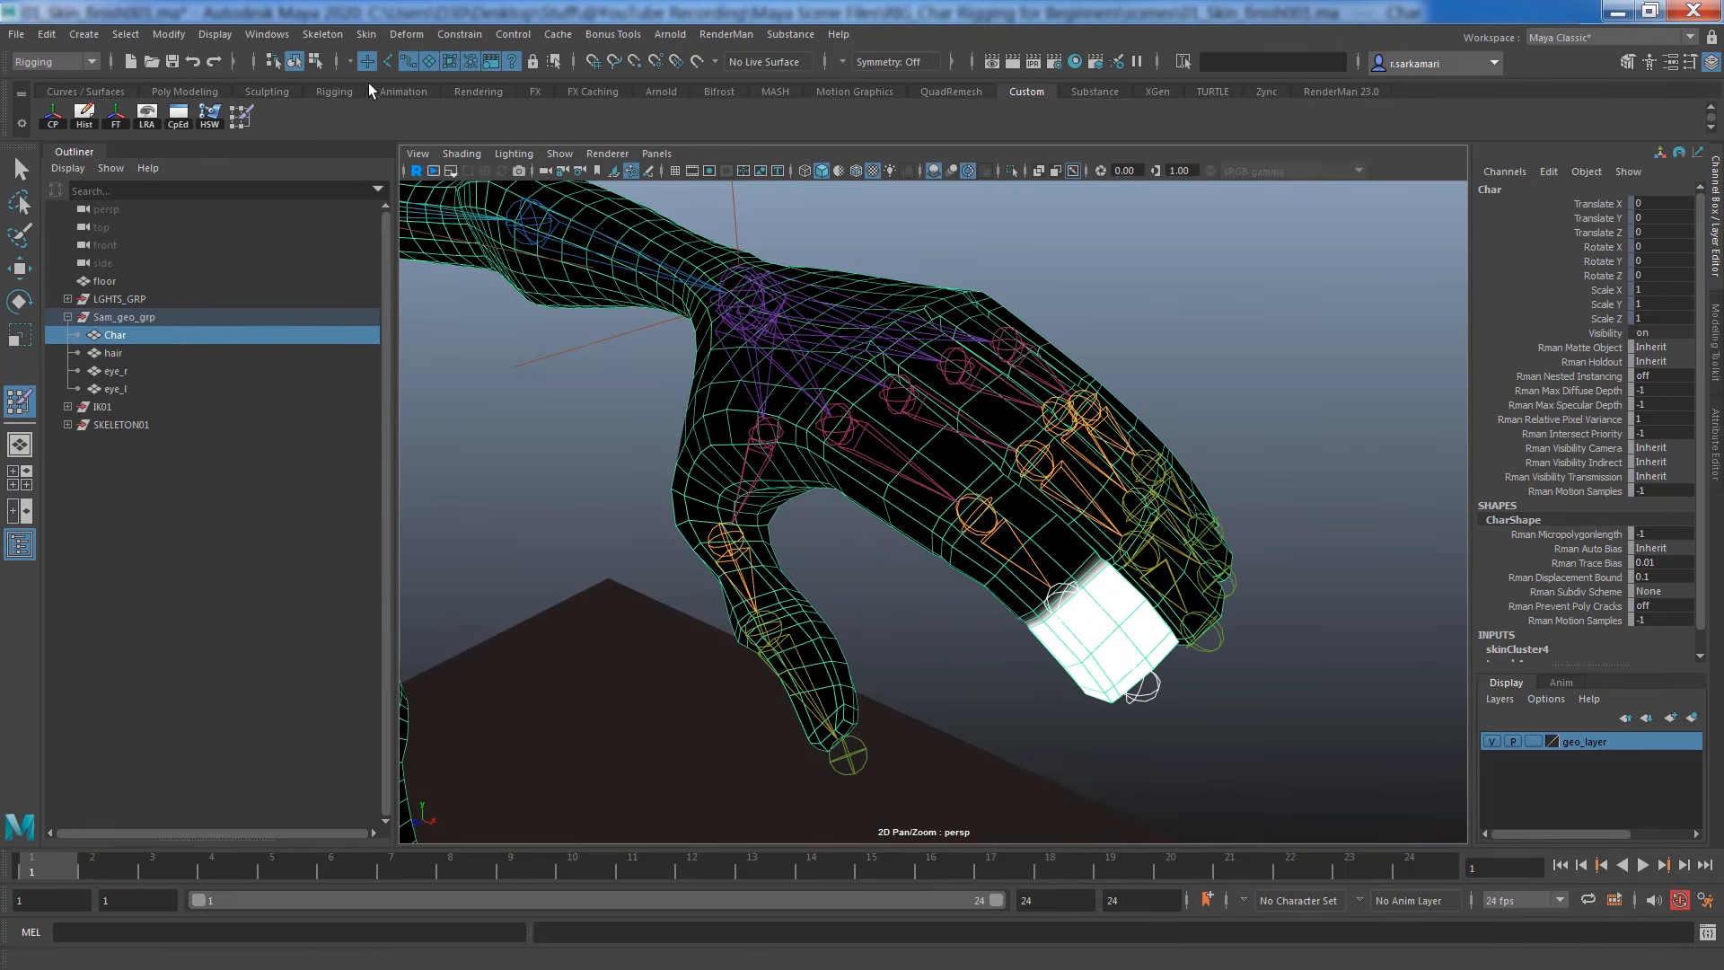
pyautogui.click(388, 62)
pyautogui.scroll(6, 1089, 628)
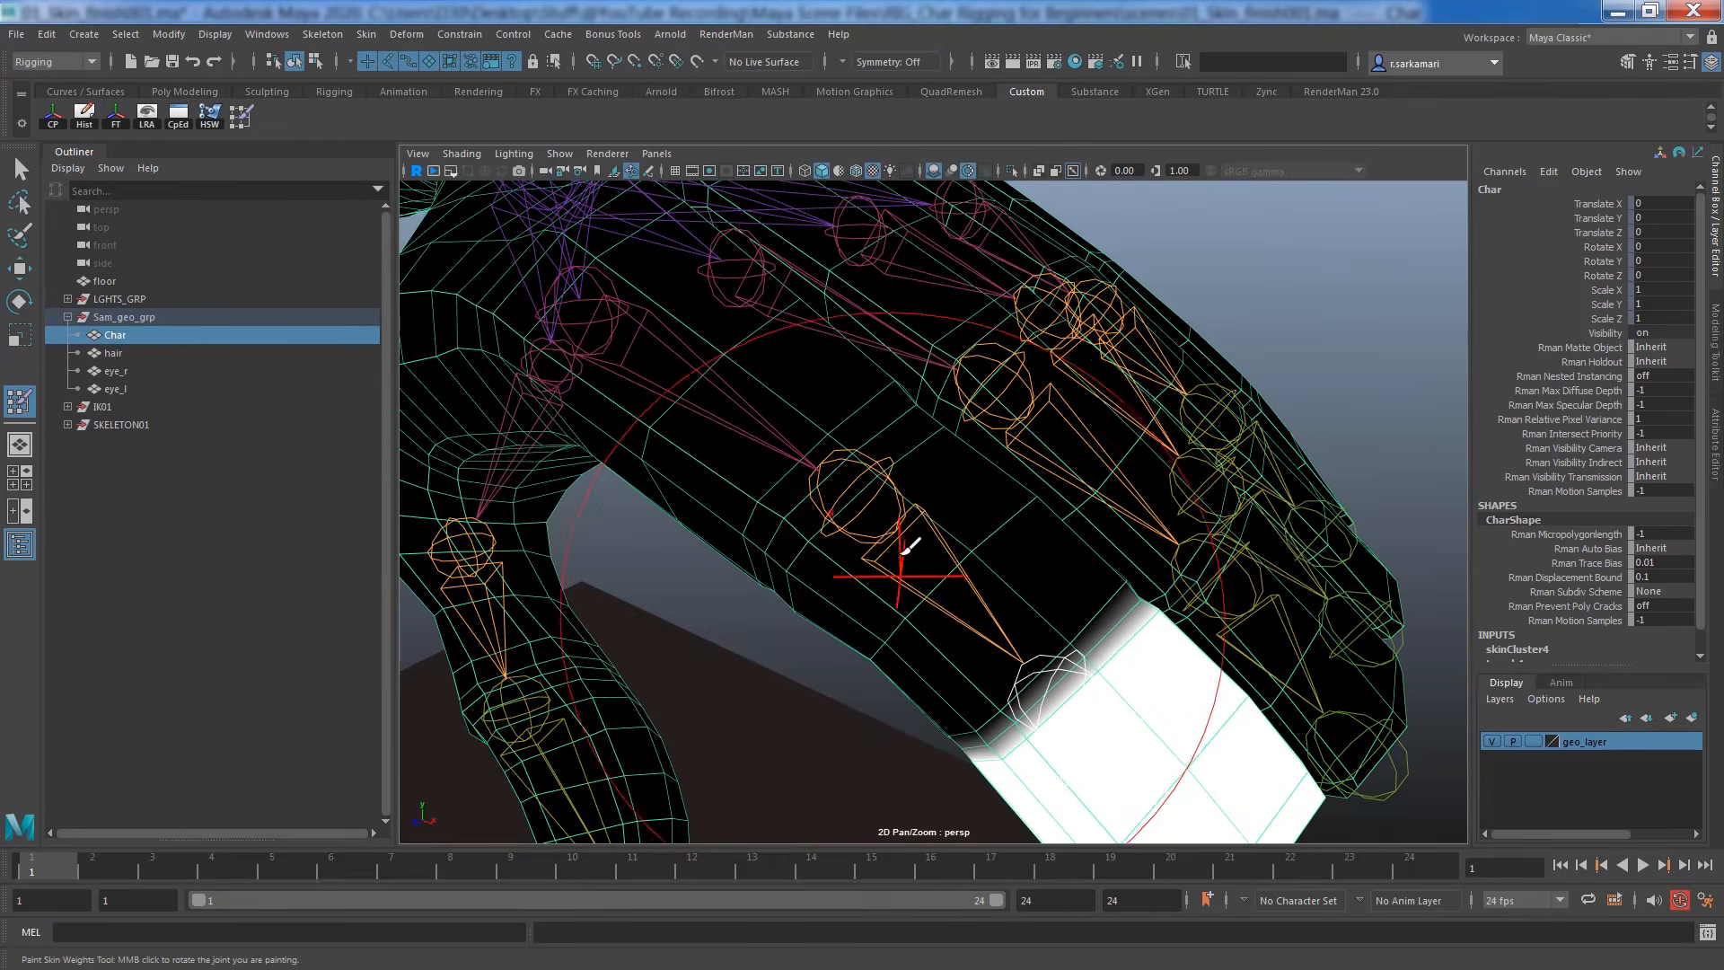
pyautogui.moveTo(922, 517); pyautogui.dragTo(916, 498, button='right')
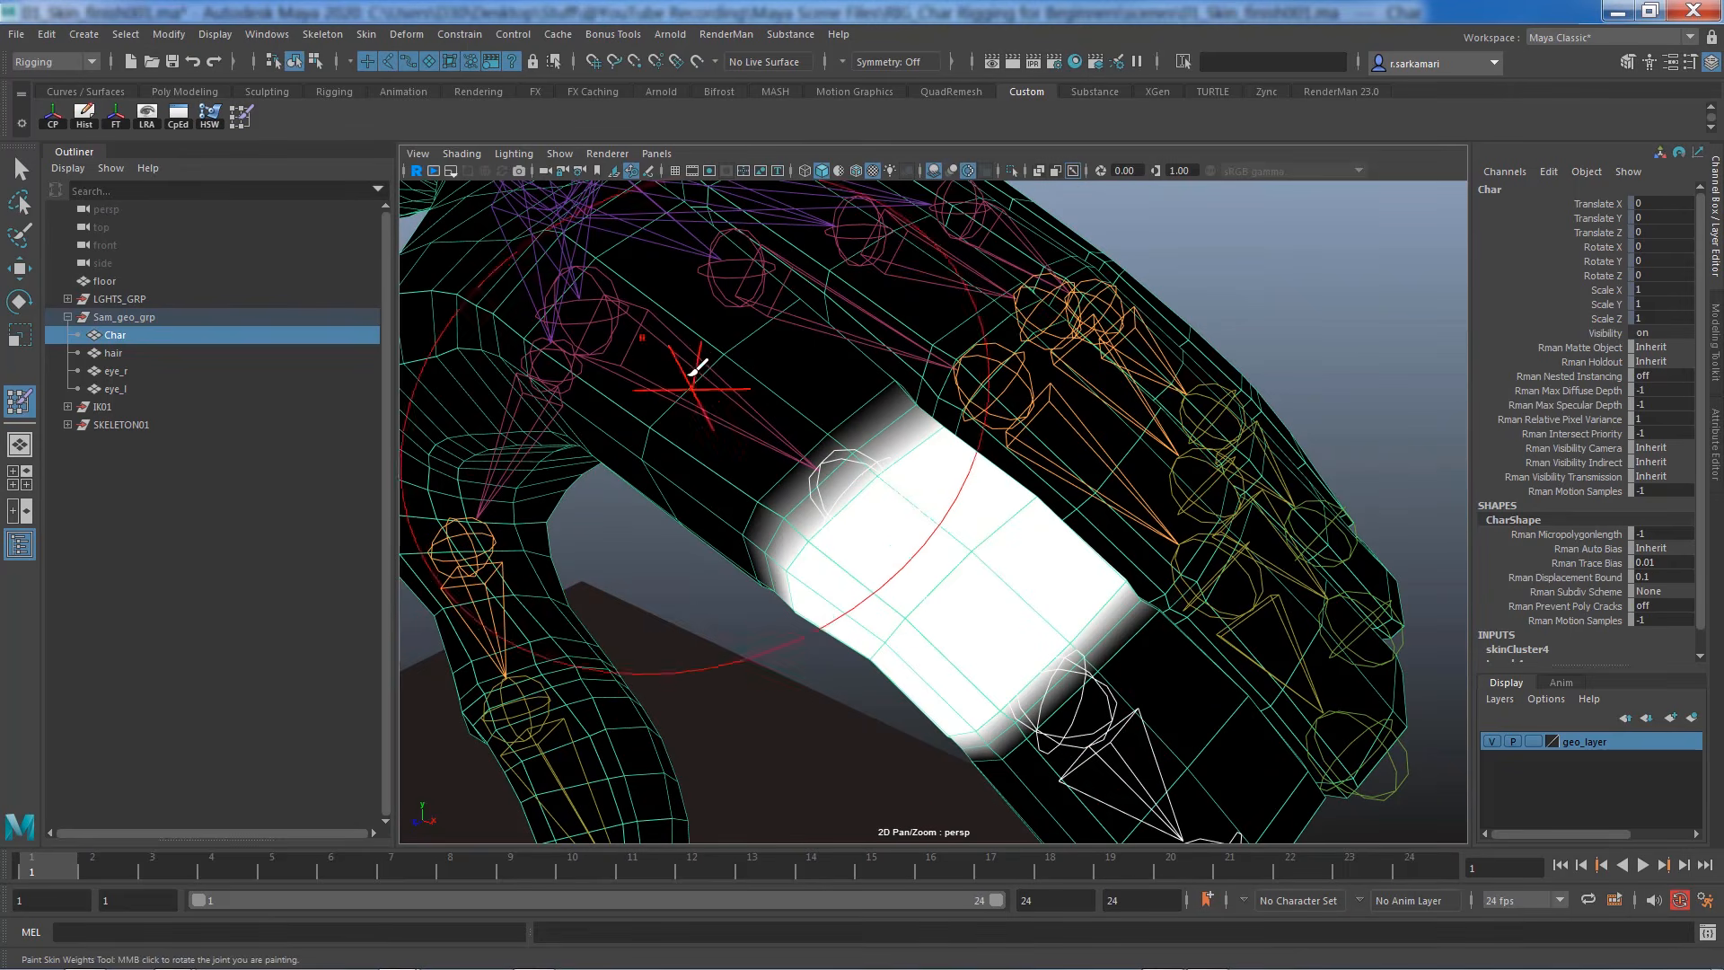
pyautogui.rightClick(671, 351)
pyautogui.moveTo(670, 344); pyautogui.dragTo(669, 310, button='right')
pyautogui.keyDown('alt'); pyautogui.moveTo(1108, 558); pyautogui.dragTo(764, 485, button='right'); pyautogui.keyUp('alt')
pyautogui.keyDown('alt'); pyautogui.moveTo(790, 494); pyautogui.dragTo(822, 543); pyautogui.keyUp('alt')
pyautogui.keyDown('alt'); pyautogui.moveTo(827, 545); pyautogui.dragTo(1168, 646, button='right'); pyautogui.keyUp('alt')
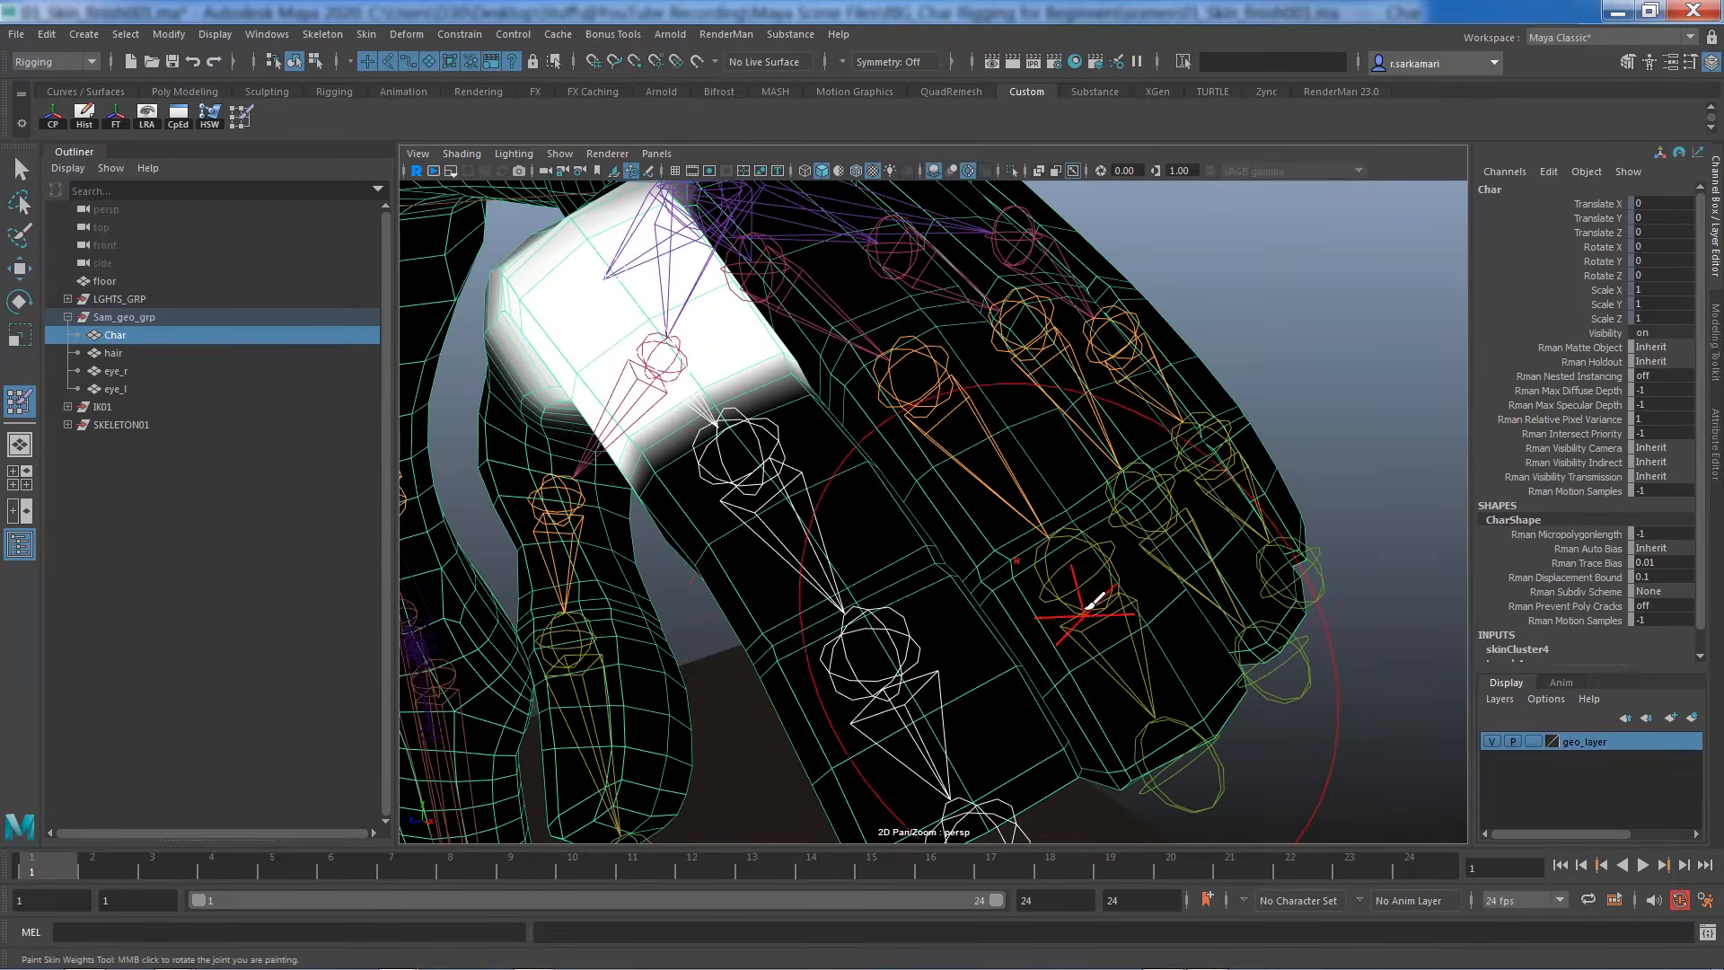
# Test the left index fingertip's deformation by rotating jnt_l_index_c01 to about -85 in Rotate Z, and undo the rotation
pyautogui.click(15, 175)
pyautogui.click(892, 697)
pyautogui.keyDown('alt'); pyautogui.moveTo(907, 763); pyautogui.dragTo(416, 342, button='right'); pyautogui.keyUp('alt')
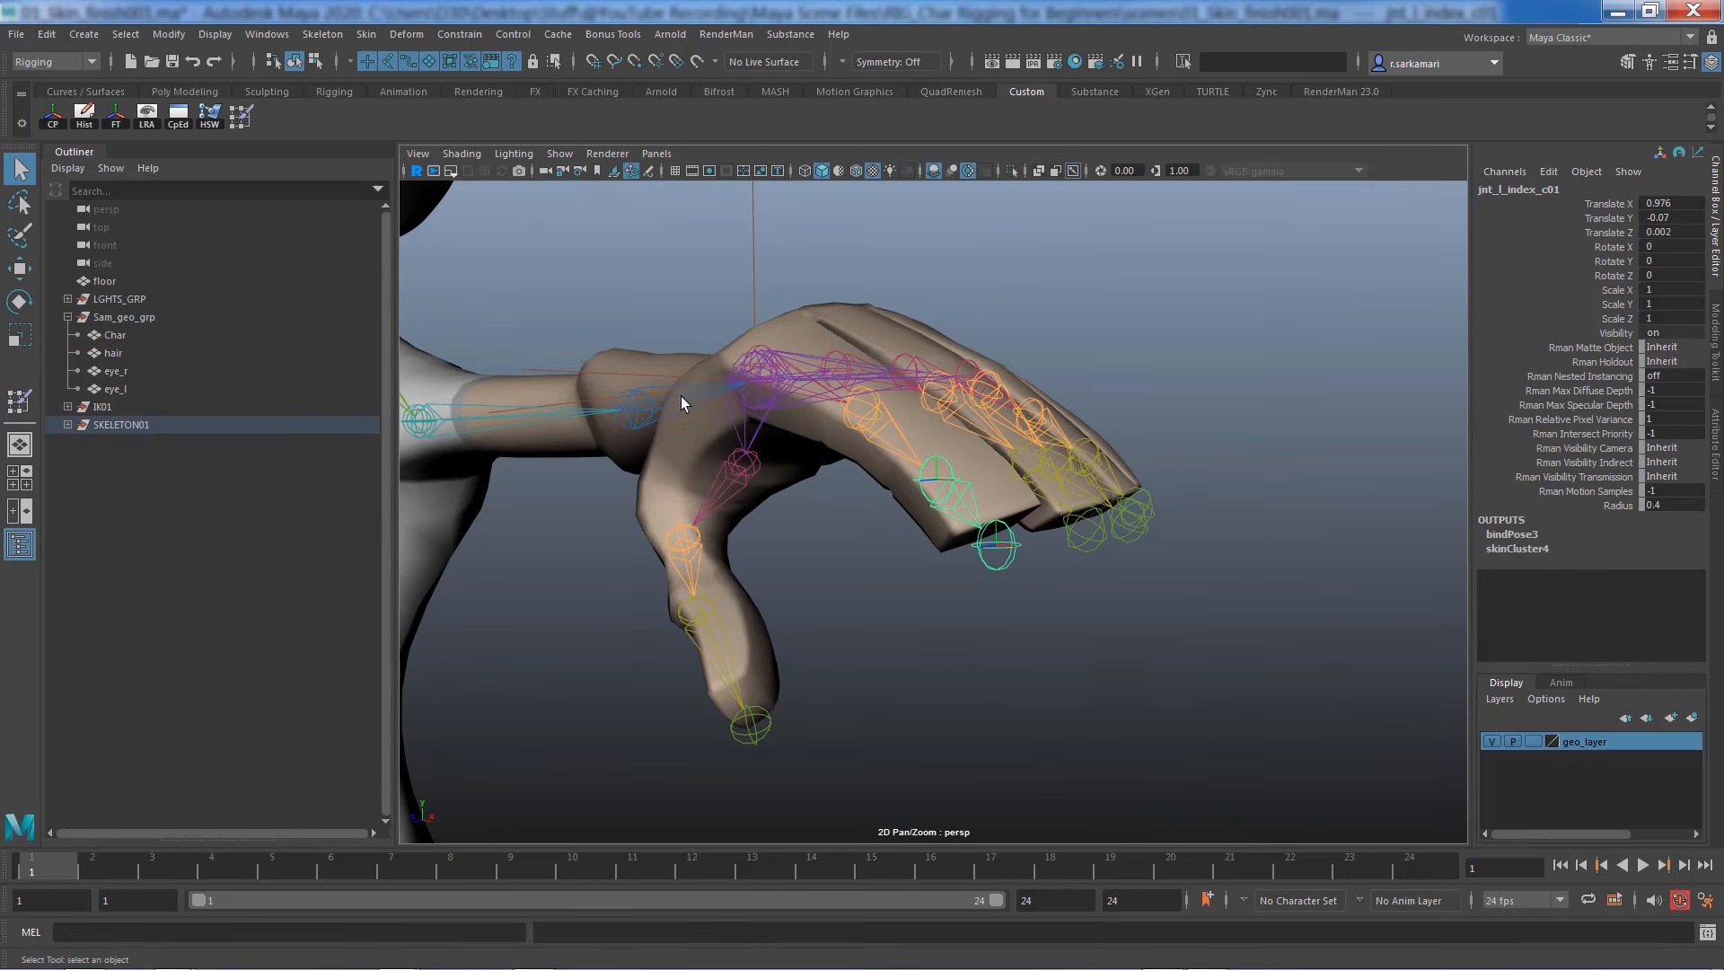
pyautogui.click(1625, 277)
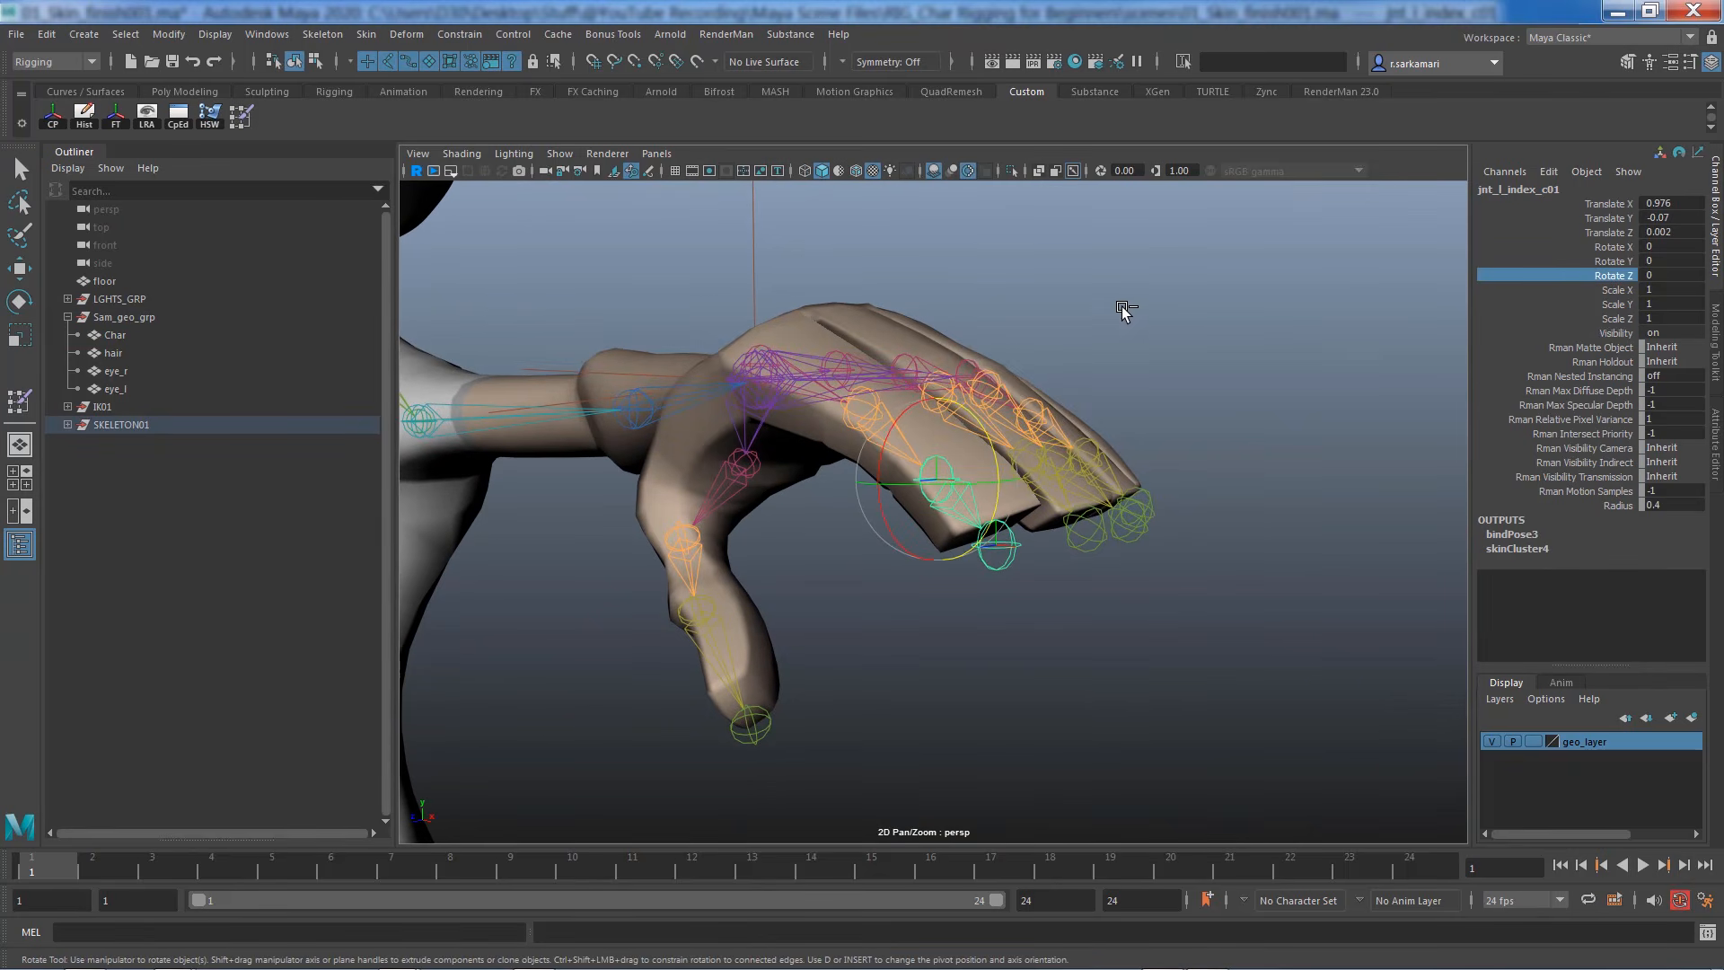
pyautogui.moveTo(1125, 275); pyautogui.dragTo(1316, 352, button='middle')
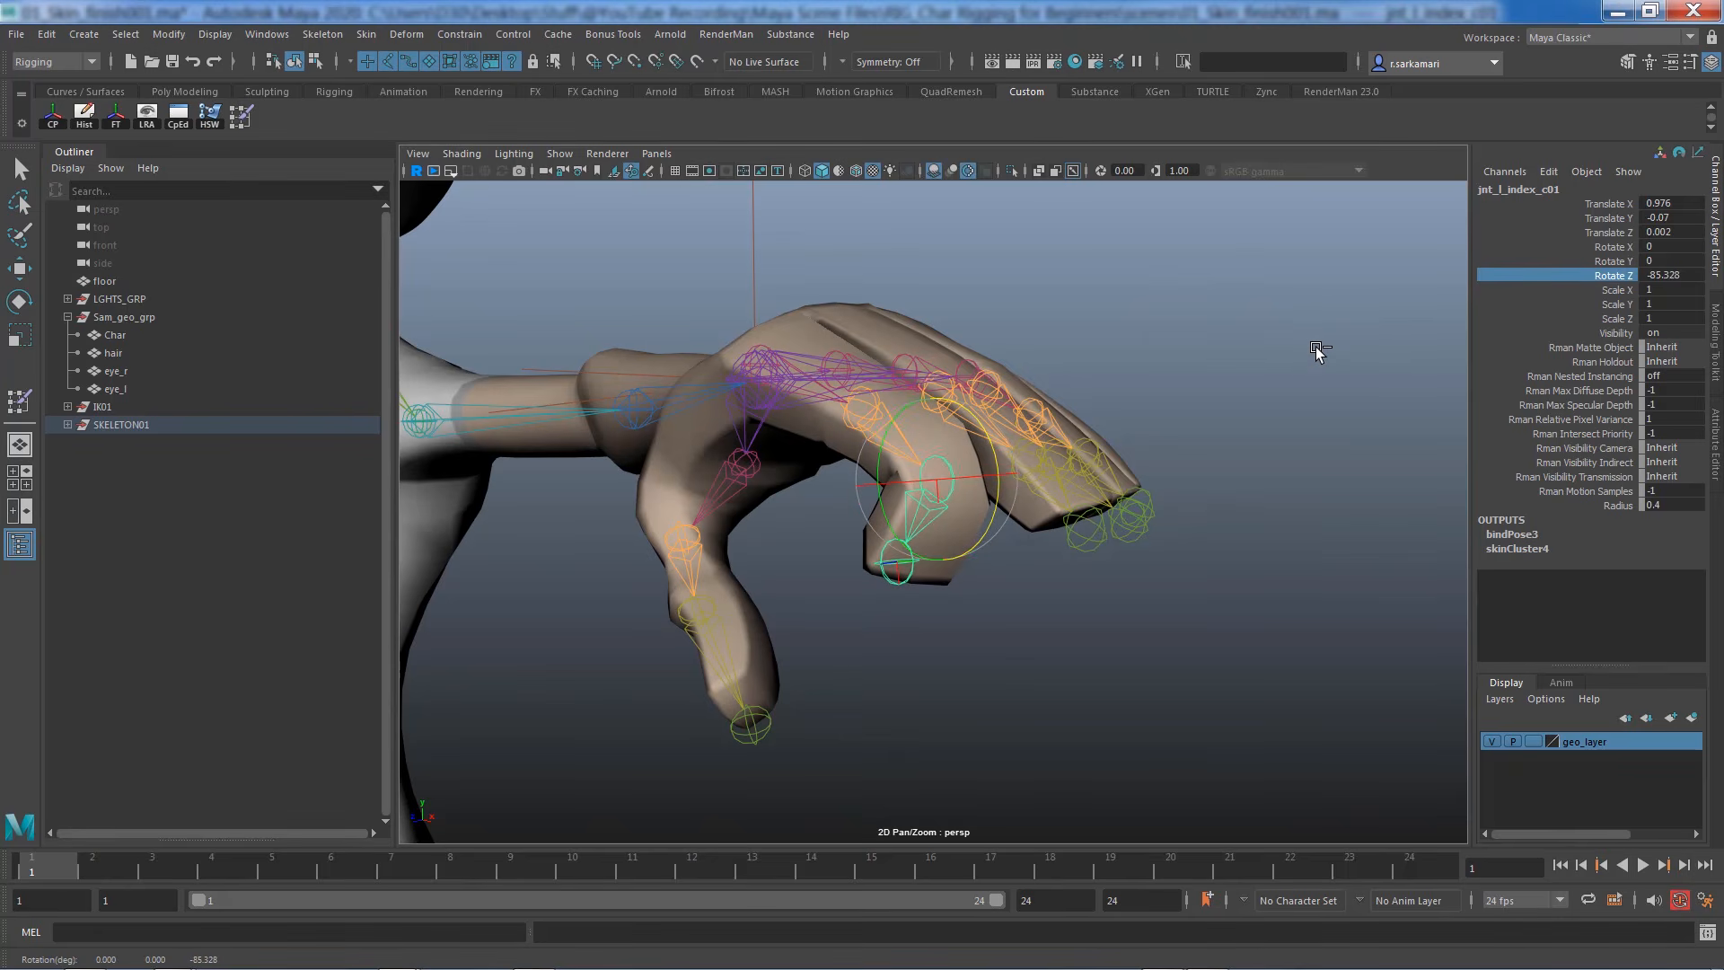
pyautogui.hotkey('ctrl', 'z')
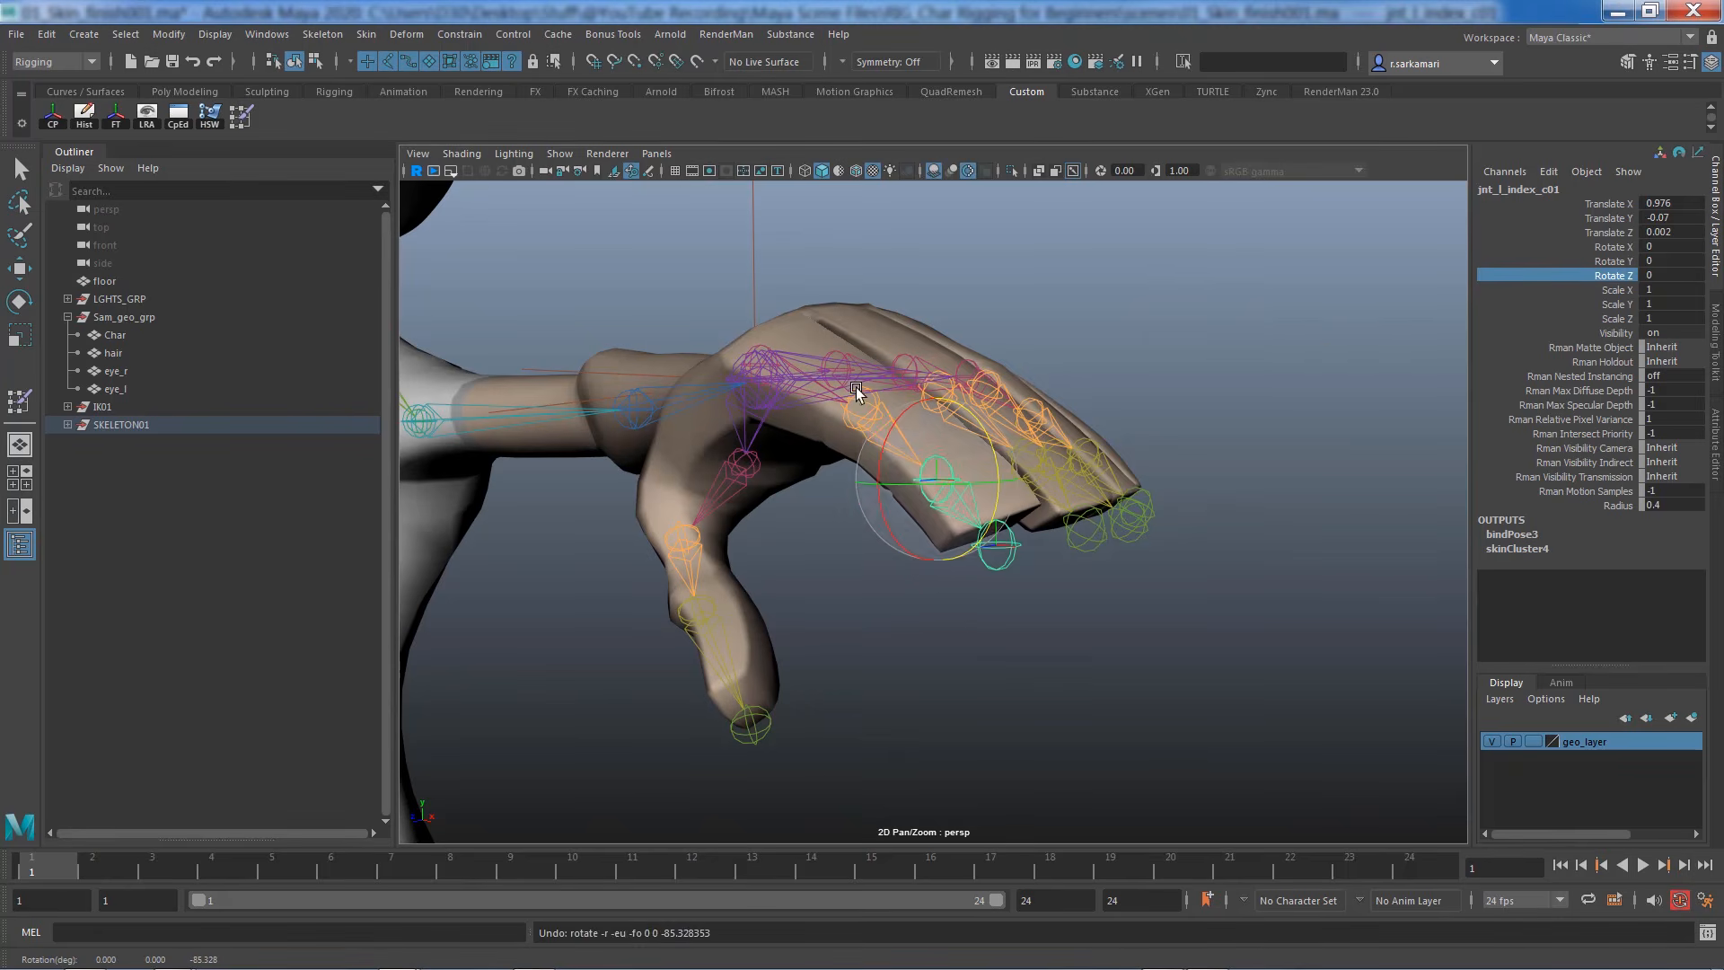
# Select the Char mesh and examine the neck joint's weight influence from the front with the Paint Skin Weights Tool
pyautogui.click(815, 343)
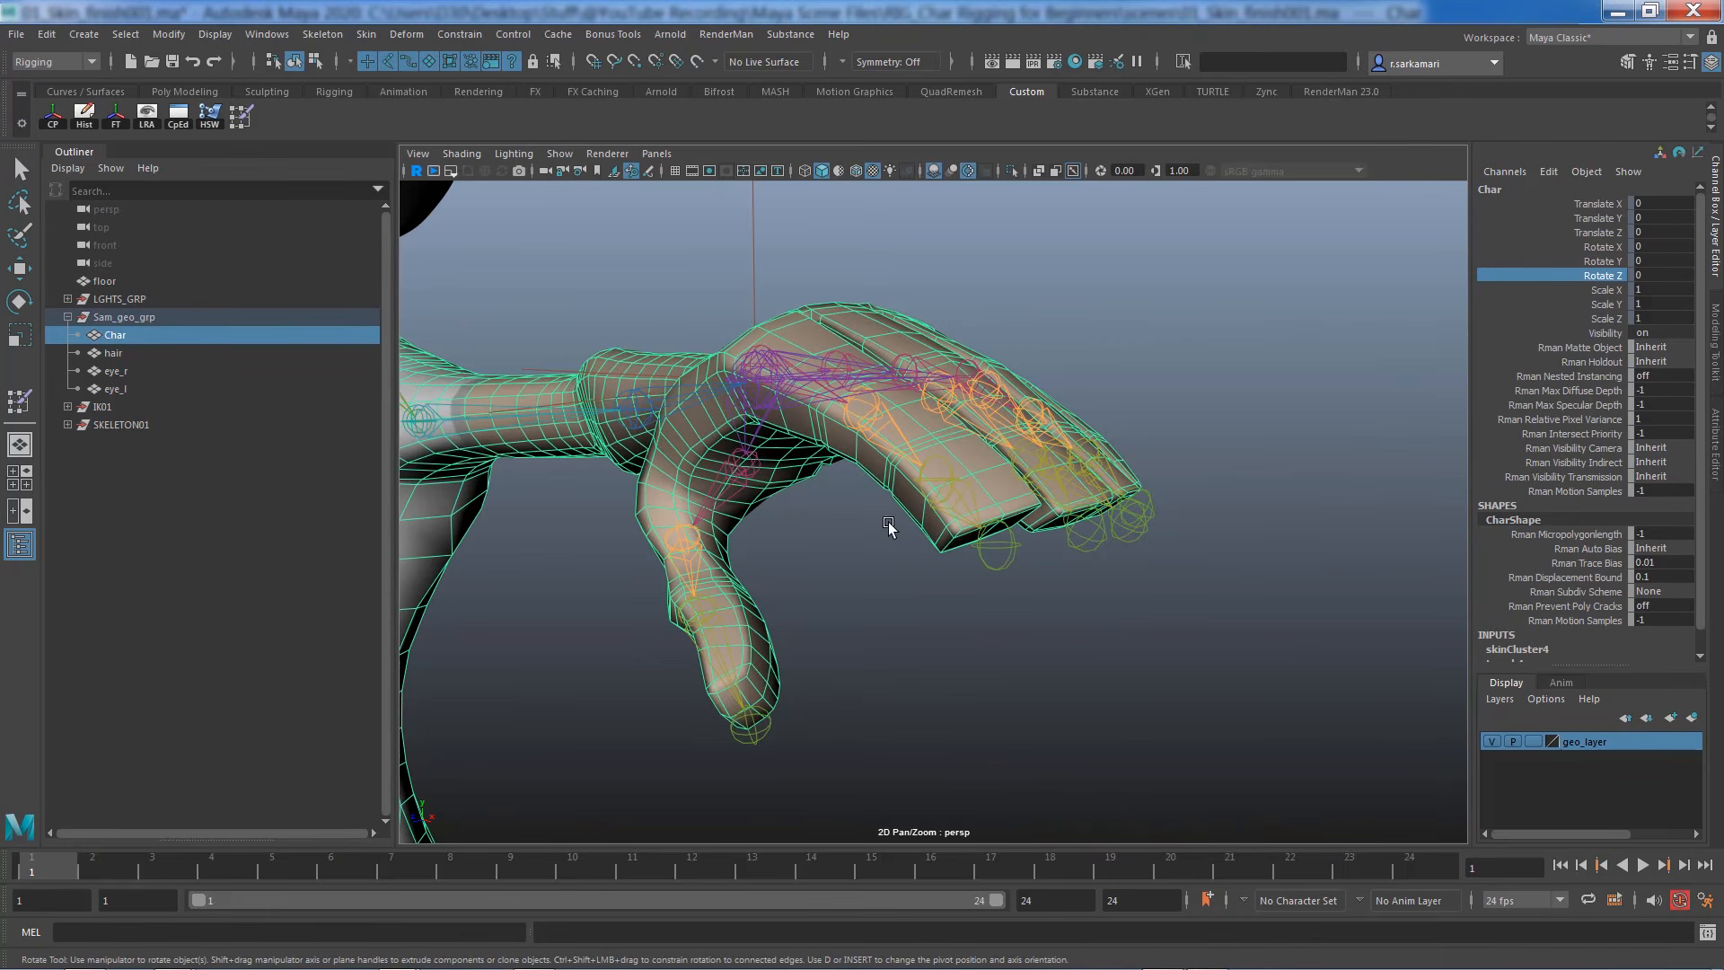
pyautogui.keyDown('alt'); pyautogui.moveTo(870, 601); pyautogui.dragTo(1020, 605); pyautogui.keyUp('alt')
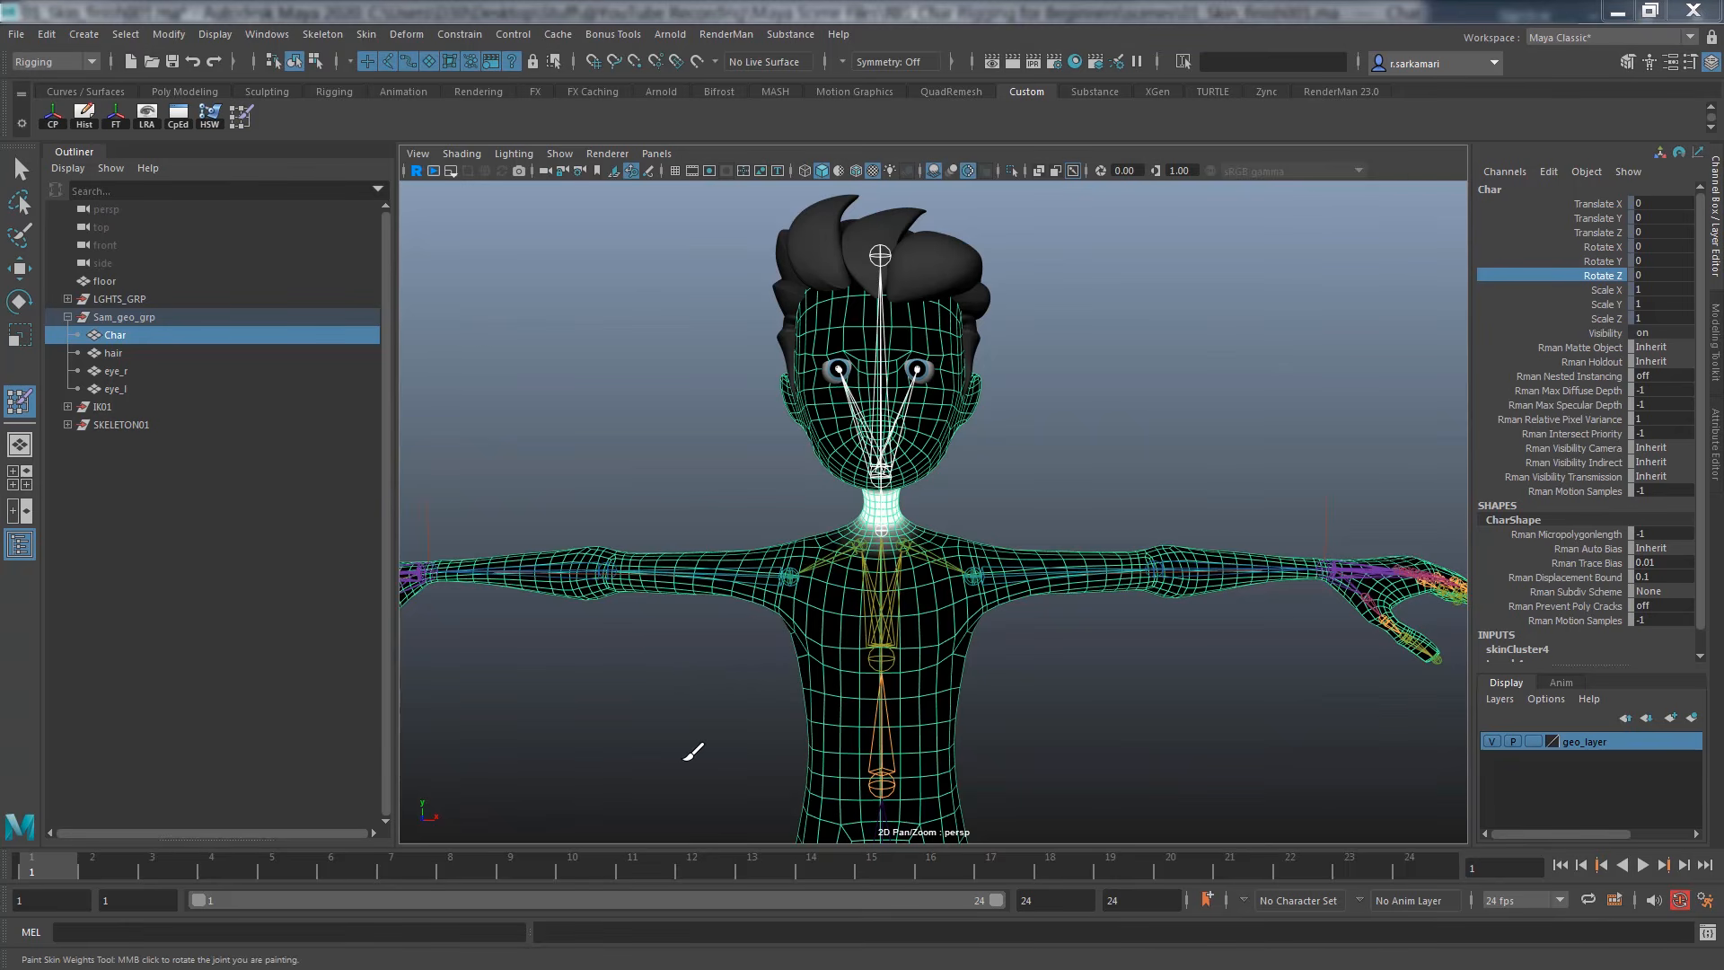
# Open the Mirror Skin Weights options for the Char mesh and reset them to their defaults
pyautogui.press('q')
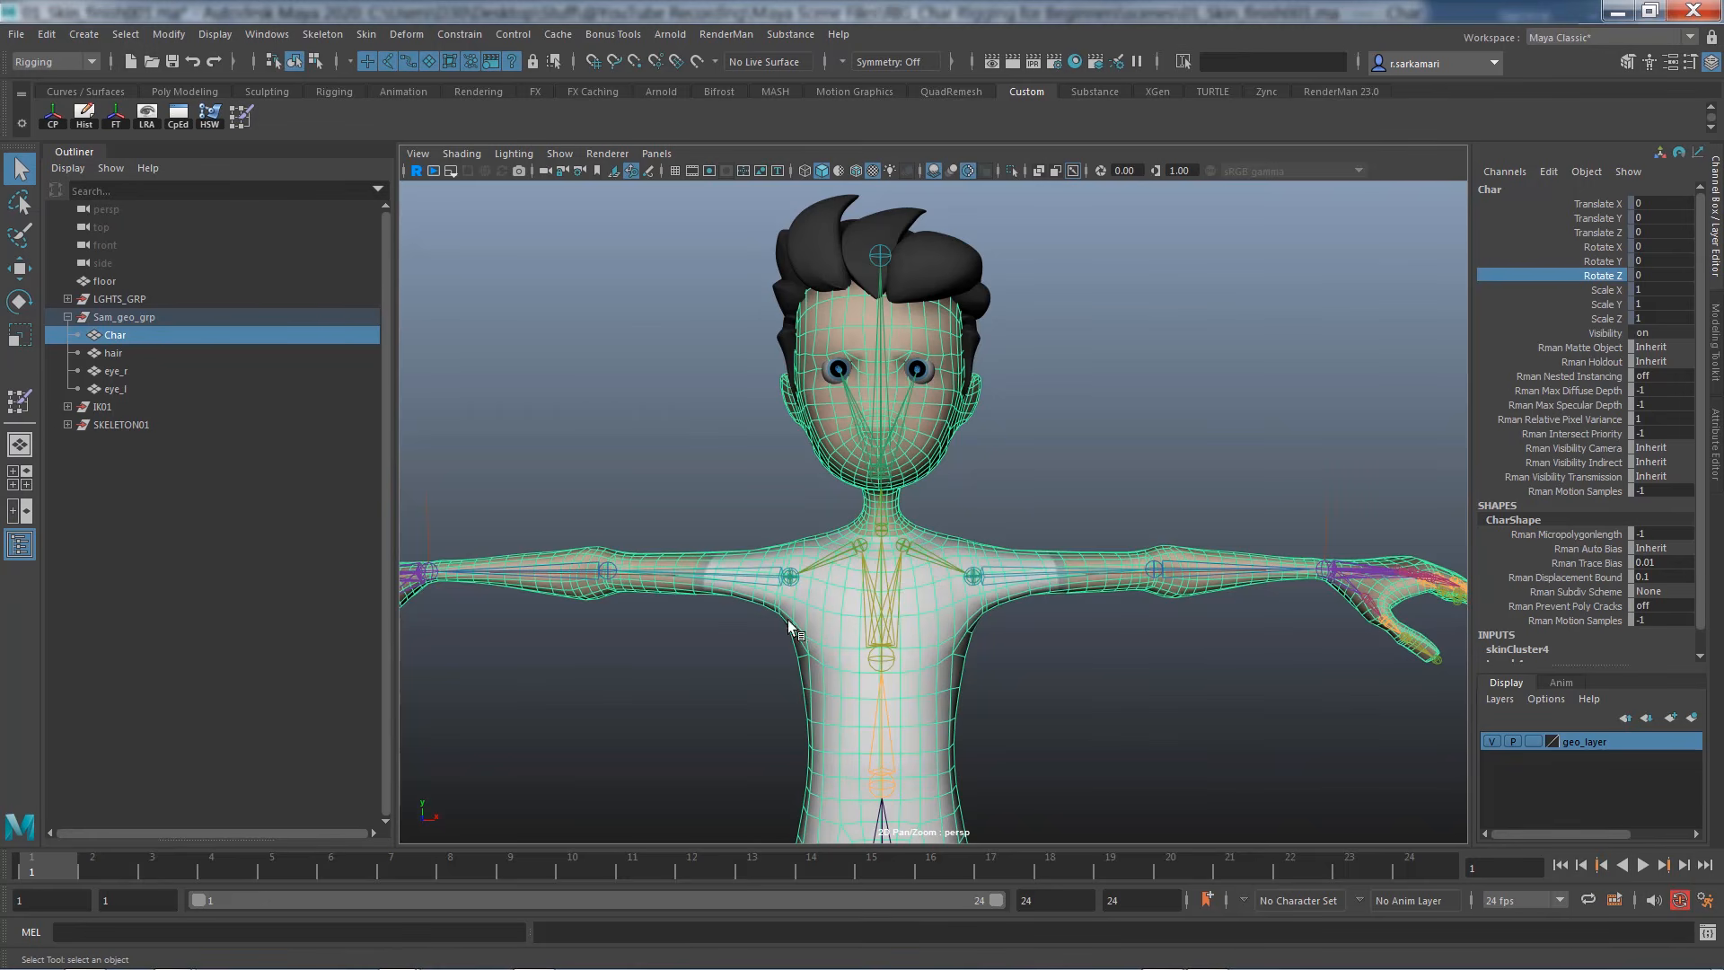
pyautogui.keyDown('alt'); pyautogui.moveTo(1061, 638); pyautogui.dragTo(1012, 643, button='right'); pyautogui.keyUp('alt')
pyautogui.moveTo(1012, 643)
pyautogui.keyDown('alt'); pyautogui.mouseDown(button='middle')
pyautogui.moveTo(1032, 538)
pyautogui.moveTo(1034, 629)
pyautogui.mouseUp(button='middle'); pyautogui.keyUp('alt')
pyautogui.keyDown('alt'); pyautogui.moveTo(1033, 629); pyautogui.dragTo(1063, 673, button='right'); pyautogui.keyUp('alt')
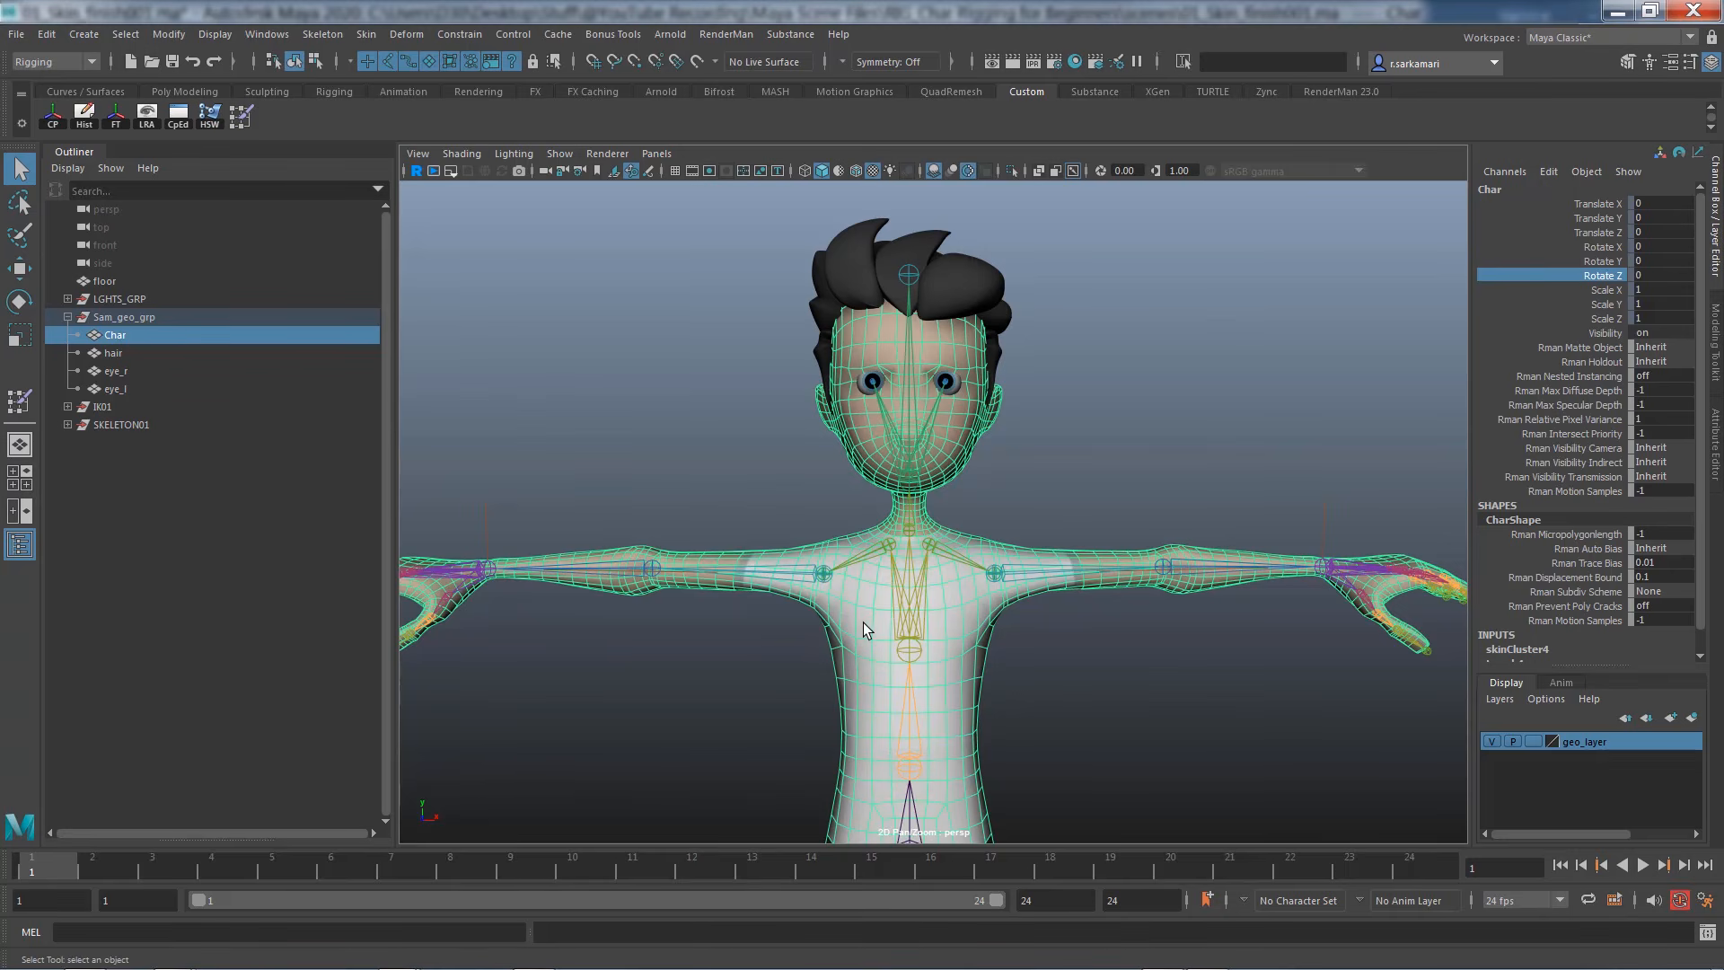
pyautogui.click(382, 35)
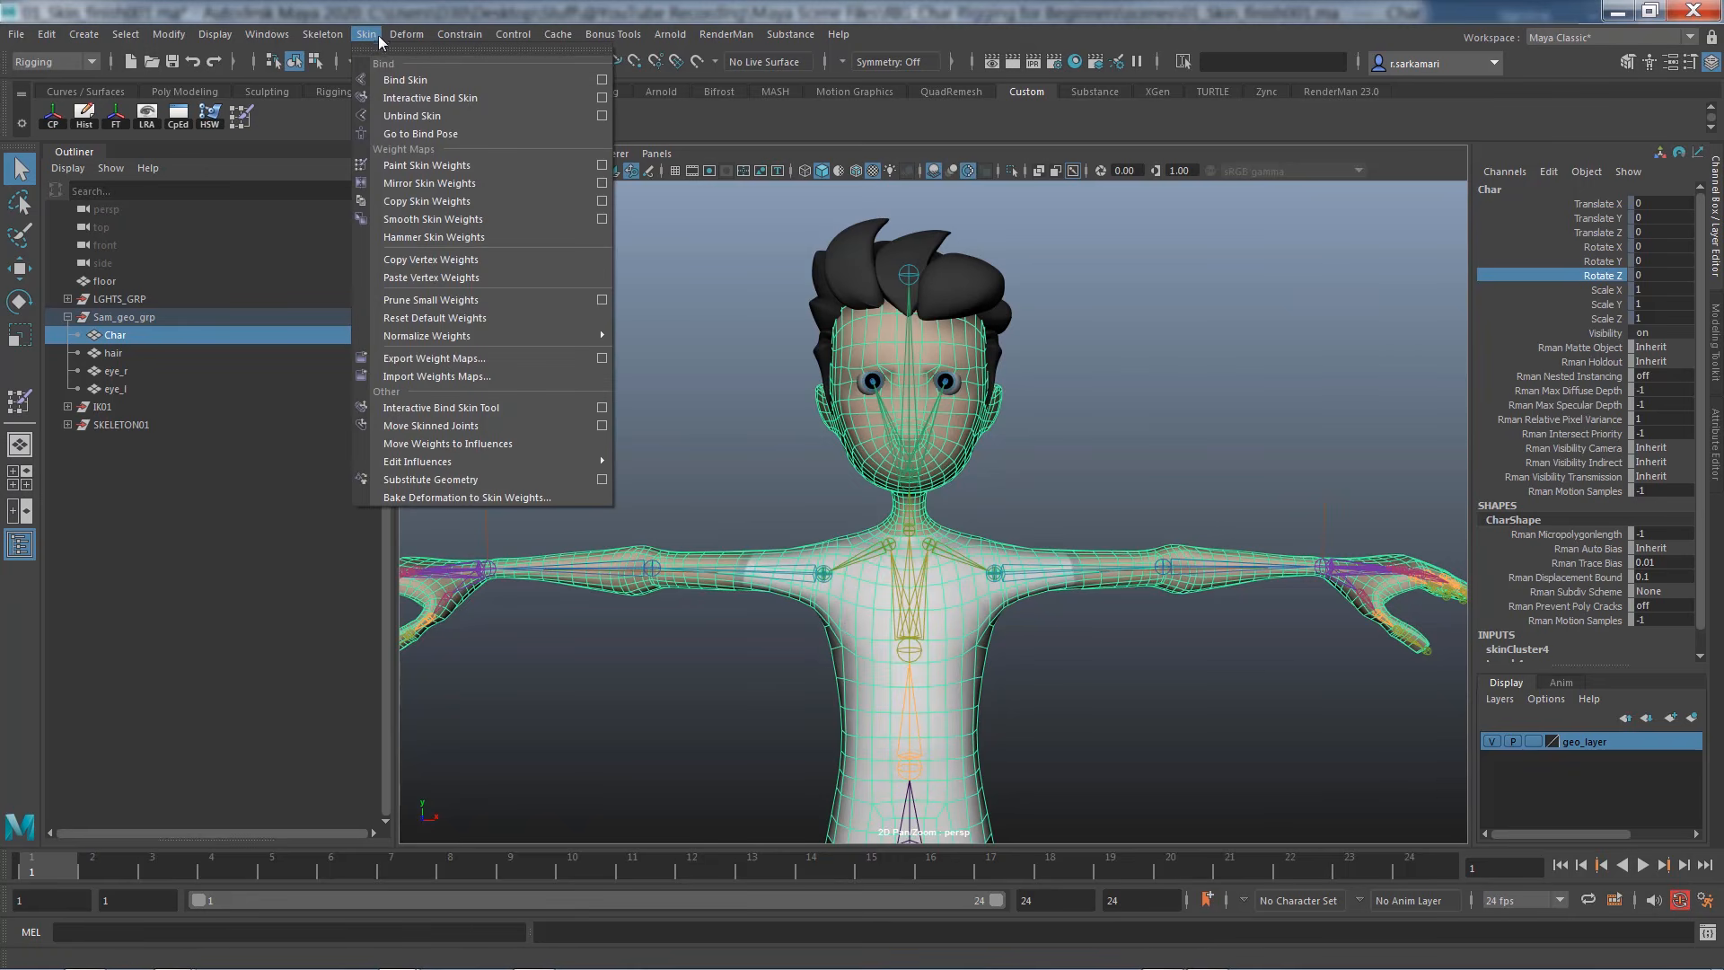
pyautogui.click(603, 184)
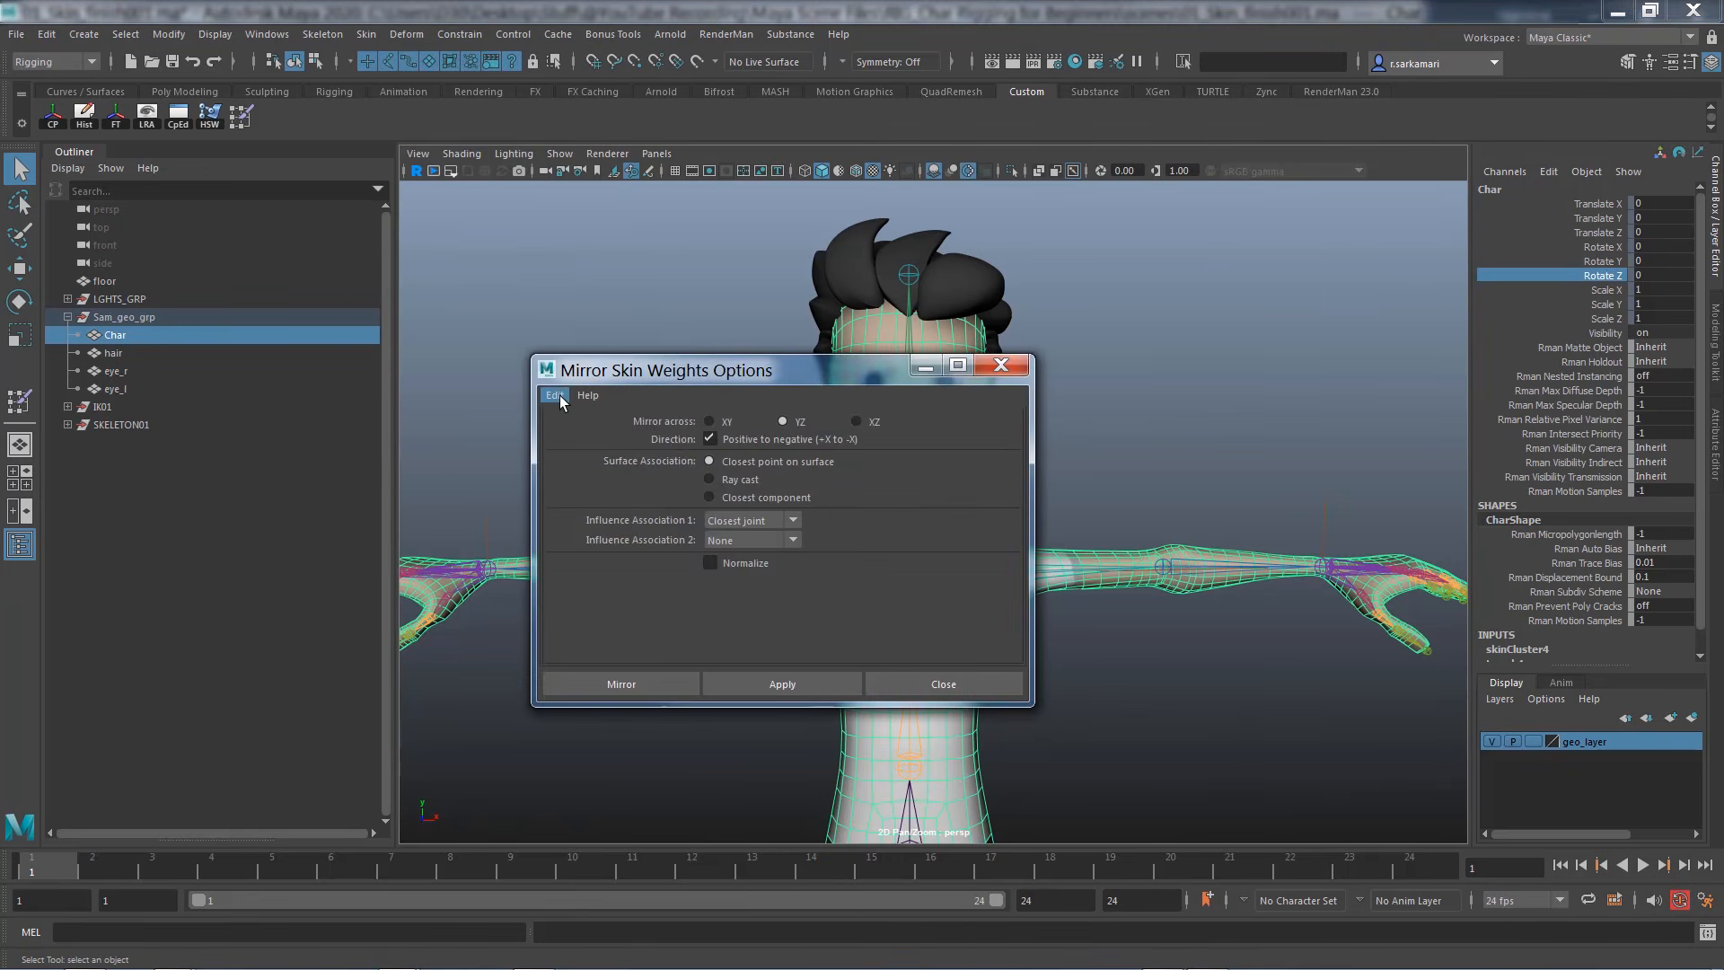
pyautogui.click(558, 395)
pyautogui.click(566, 431)
pyautogui.moveTo(687, 371); pyautogui.dragTo(446, 209)
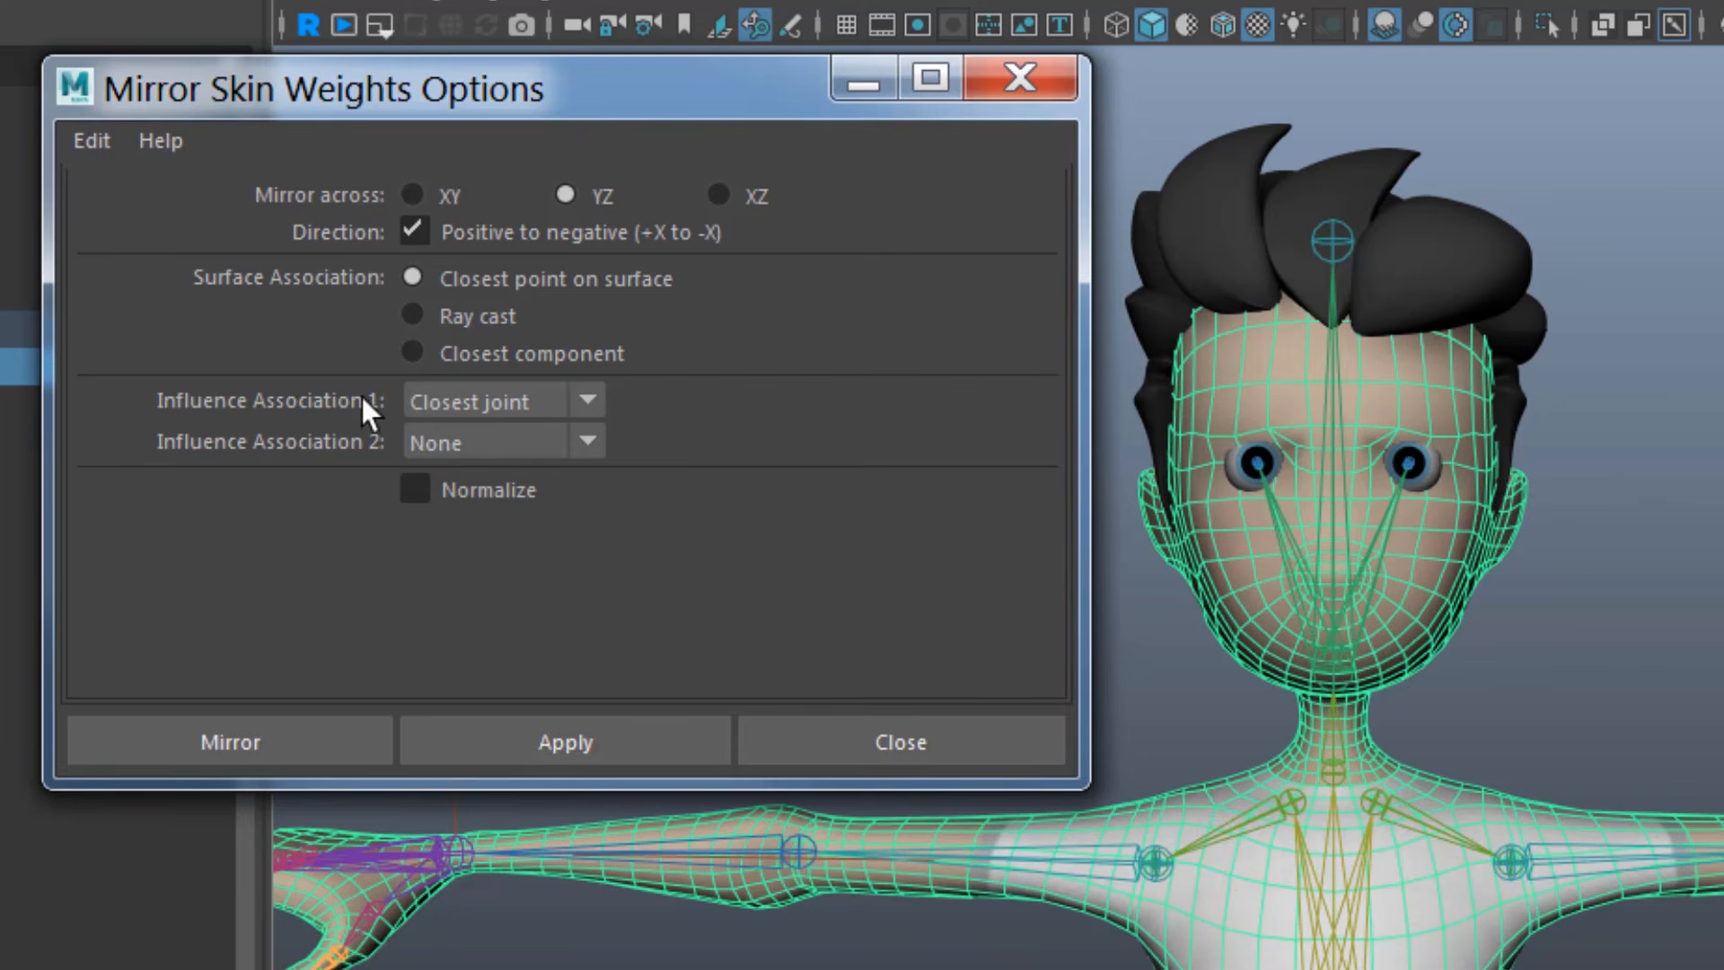
# Set both Influence Association 1 and 2 to One to one and enable Normalize for the skin weight mirroring
pyautogui.click(486, 404)
pyautogui.click(486, 478)
pyautogui.click(482, 443)
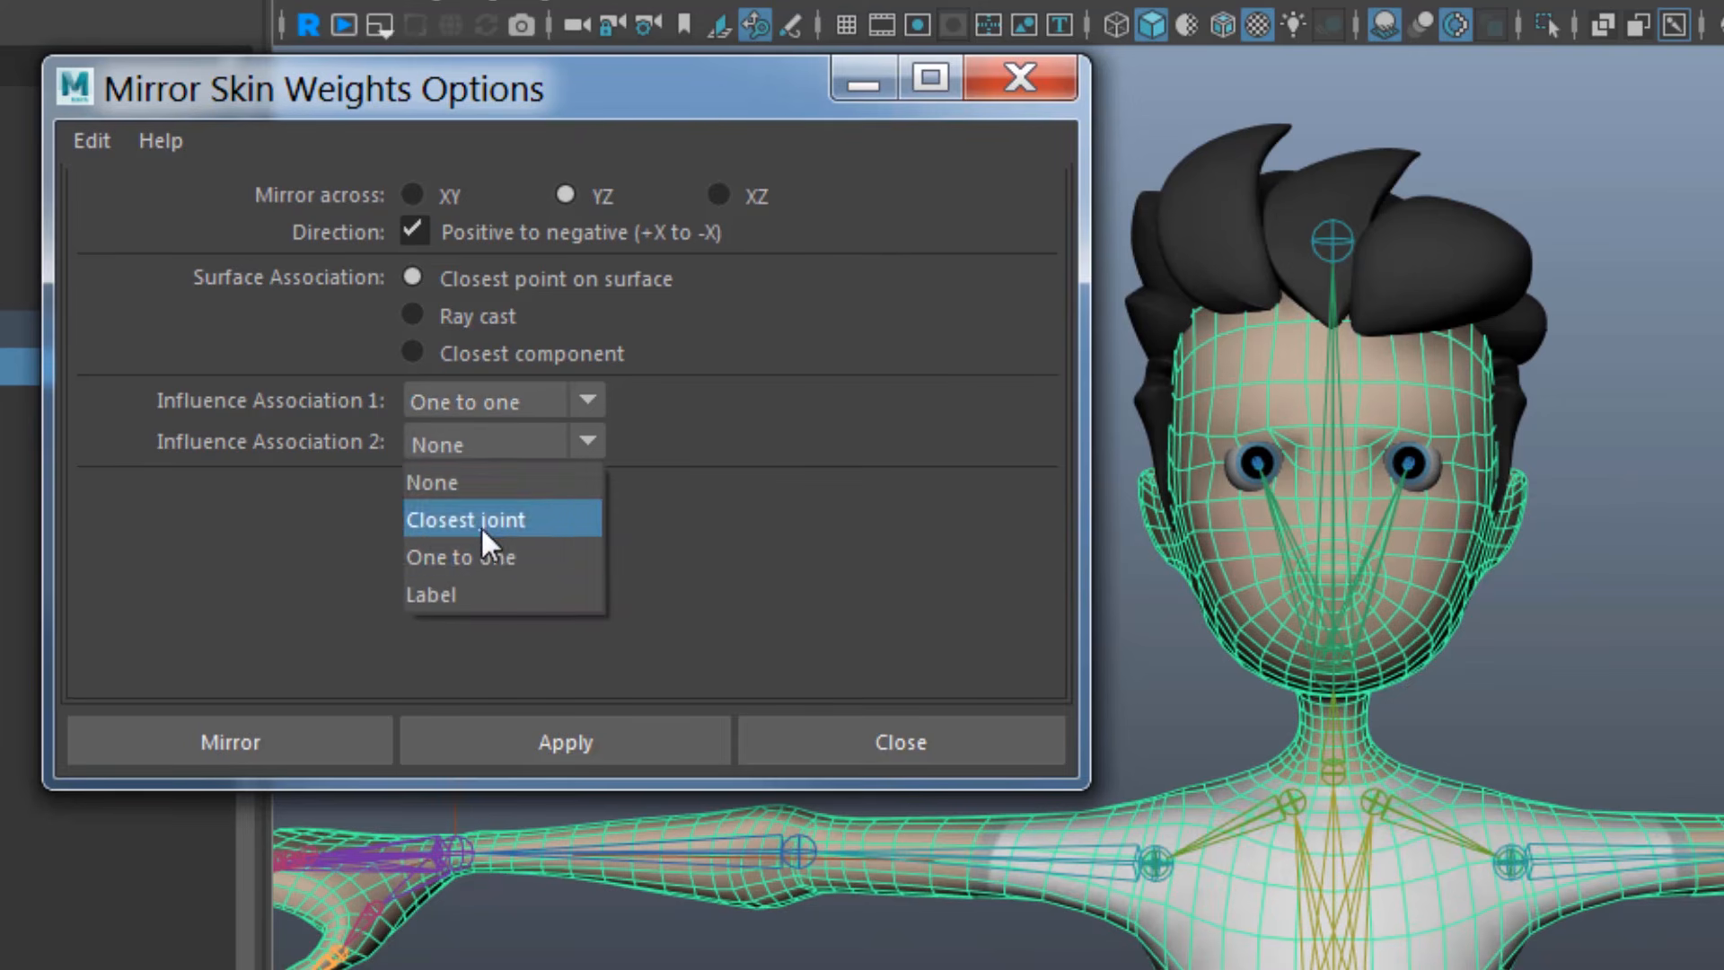
pyautogui.click(482, 555)
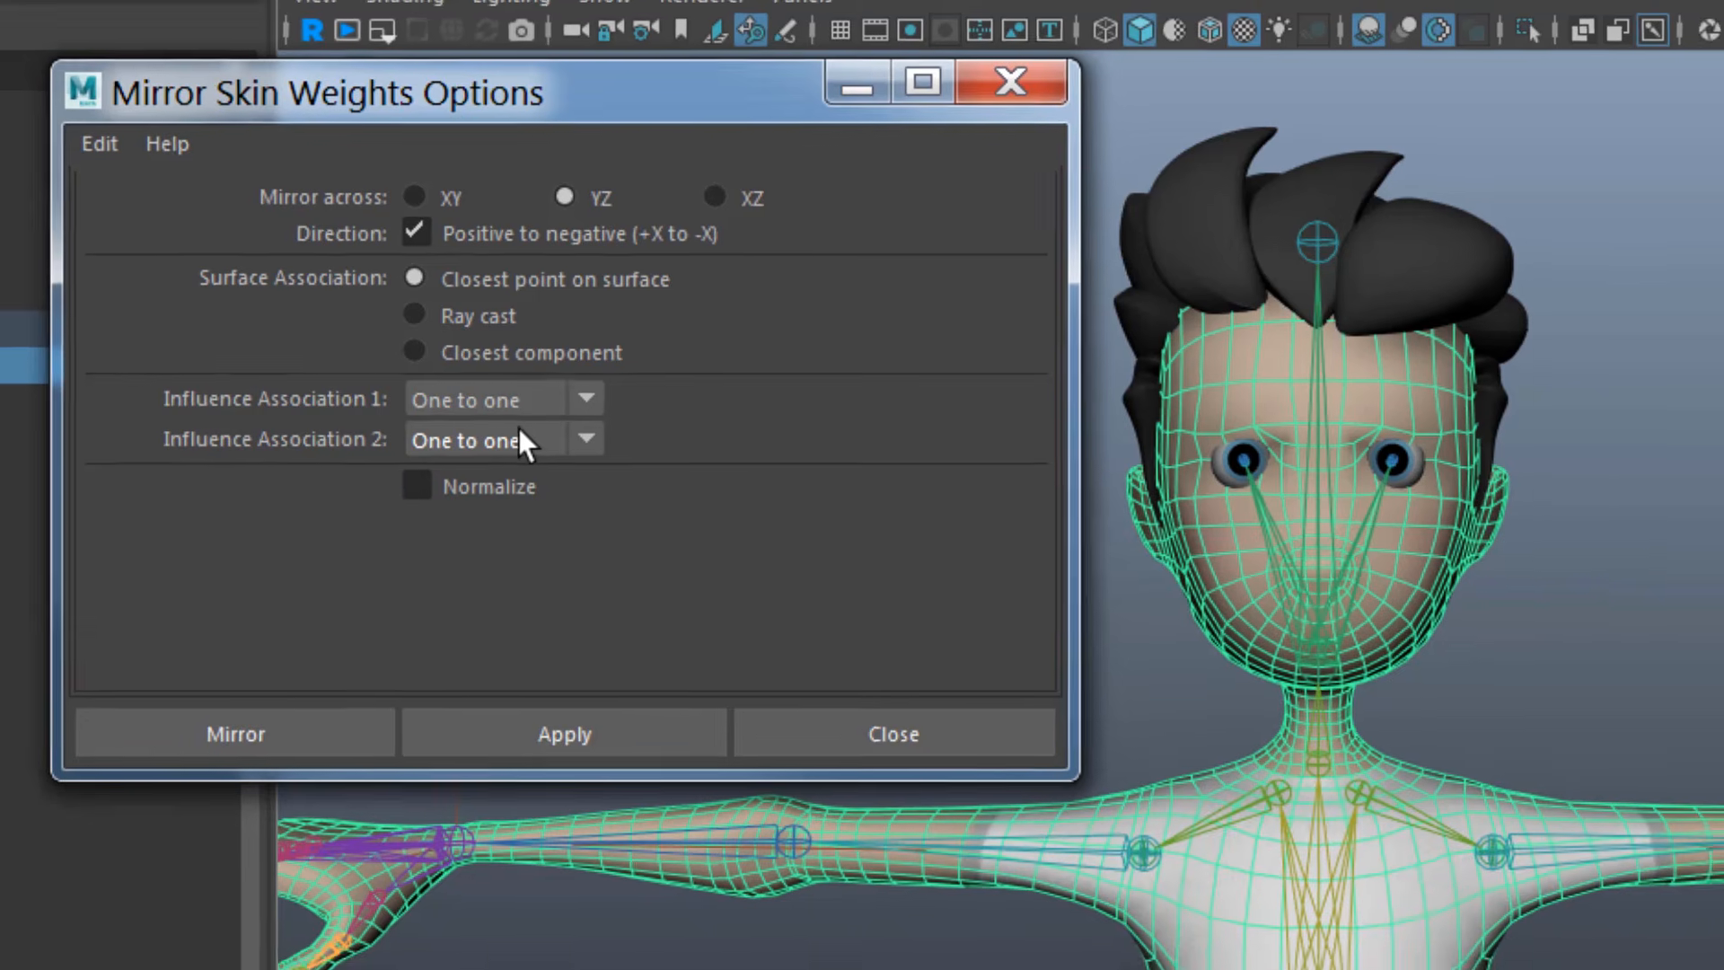
pyautogui.click(492, 489)
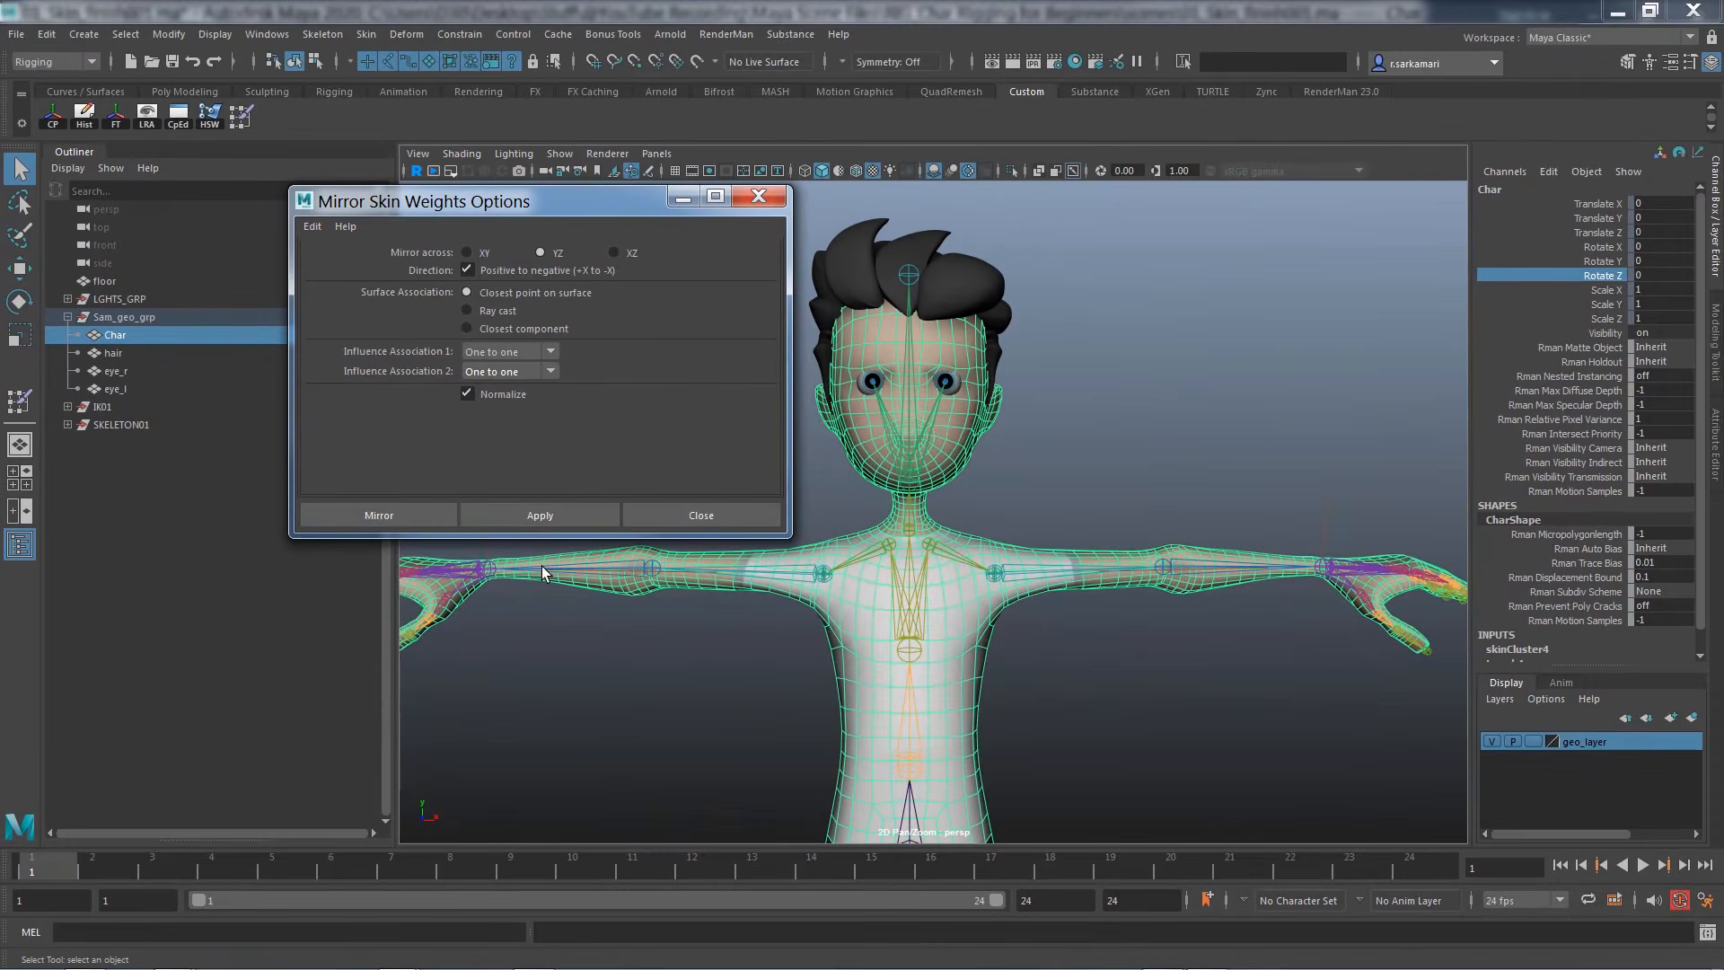
# Save the scene and mirror the Char mesh's skin weights across YZ from +X to -X
pyautogui.hotkey('ctrl', 's')
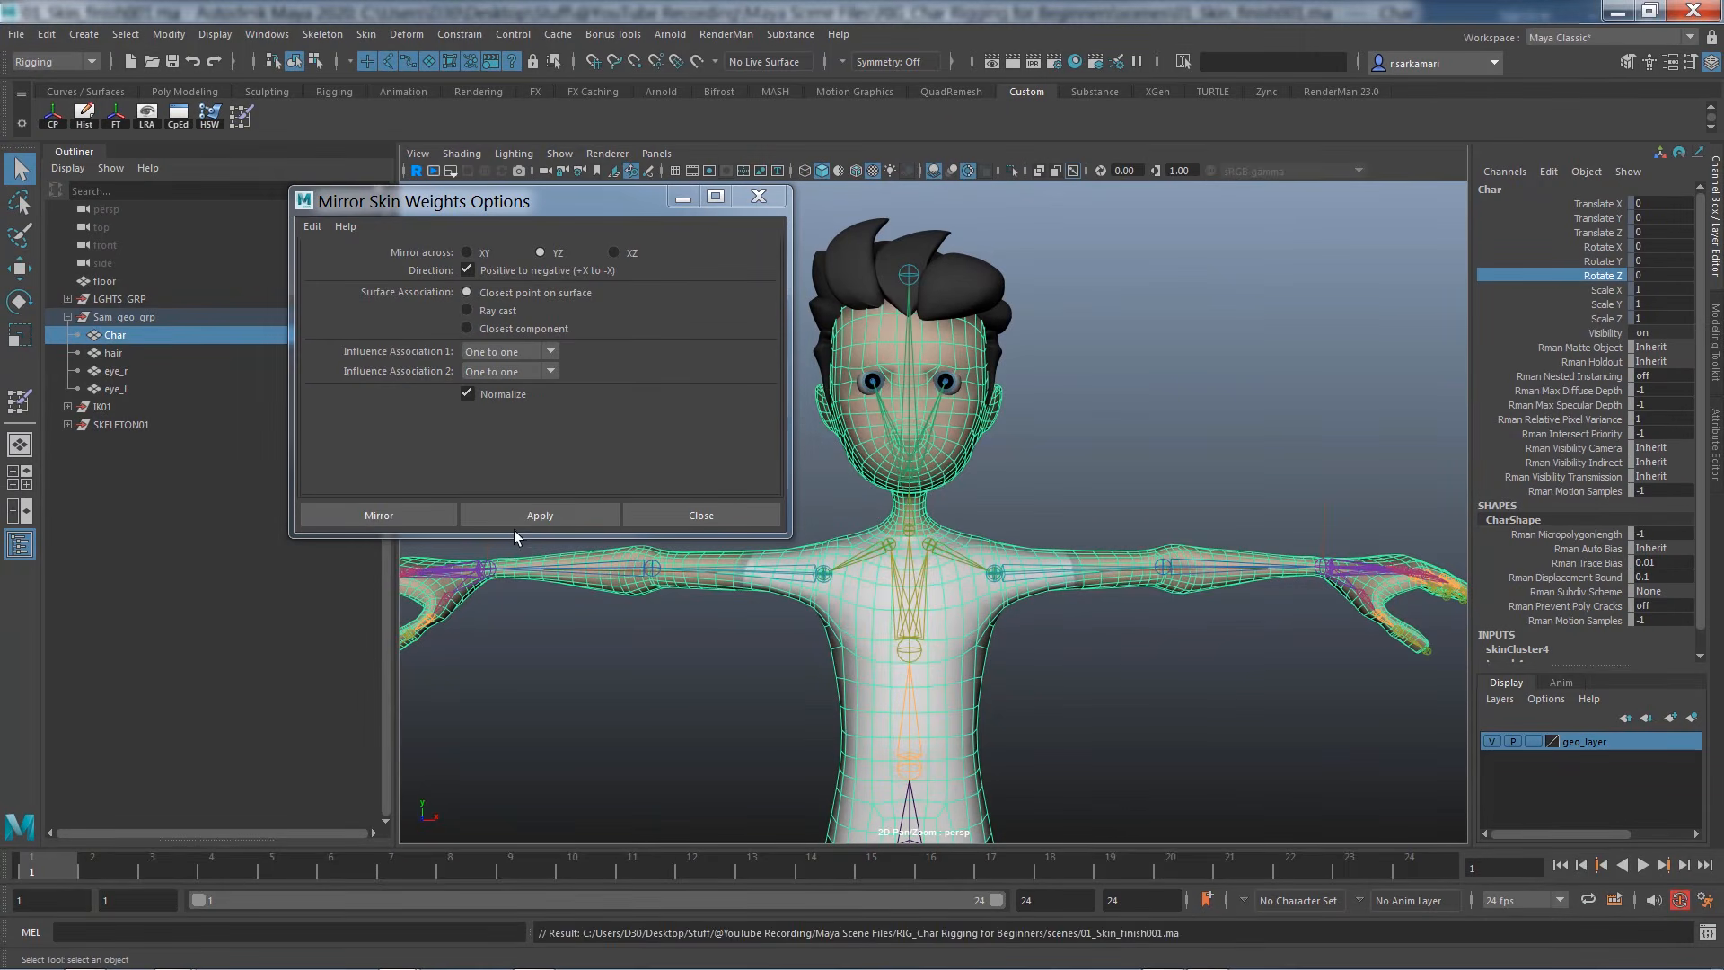
pyautogui.click(382, 514)
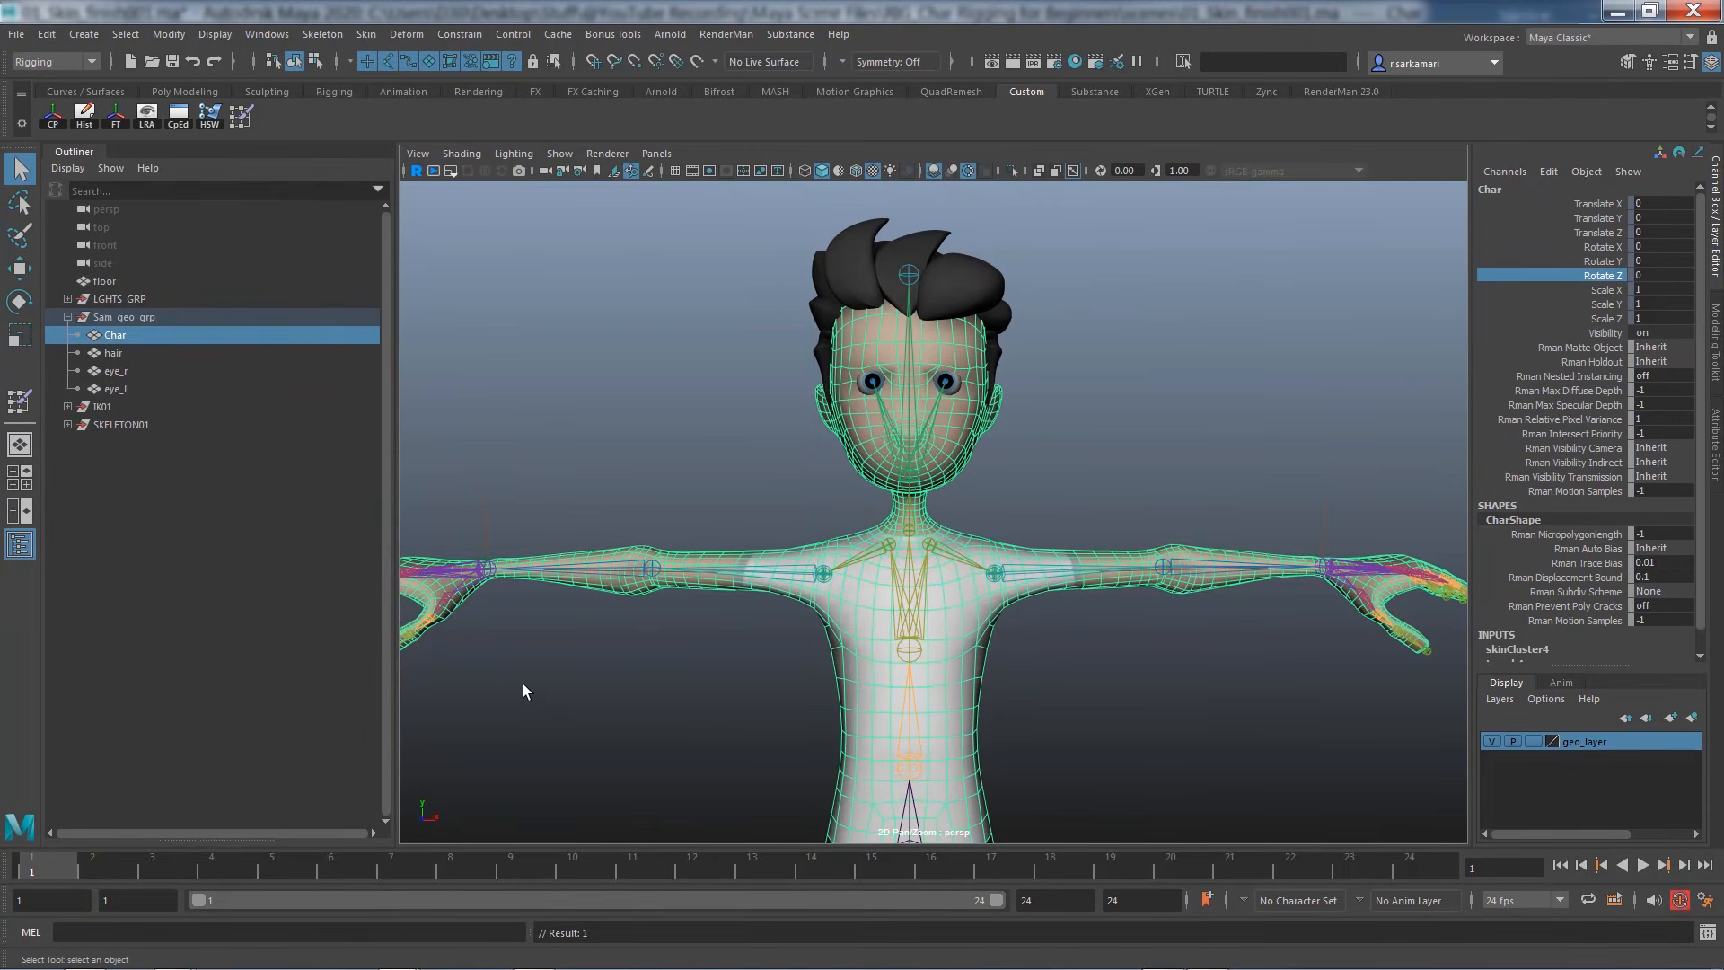
# Examine the mirrored weight influence of the right upper arm and forearm joints with the Paint Skin Weights Tool
pyautogui.keyDown('alt'); pyautogui.moveTo(524, 693); pyautogui.dragTo(698, 631, button='middle'); pyautogui.keyUp('alt')
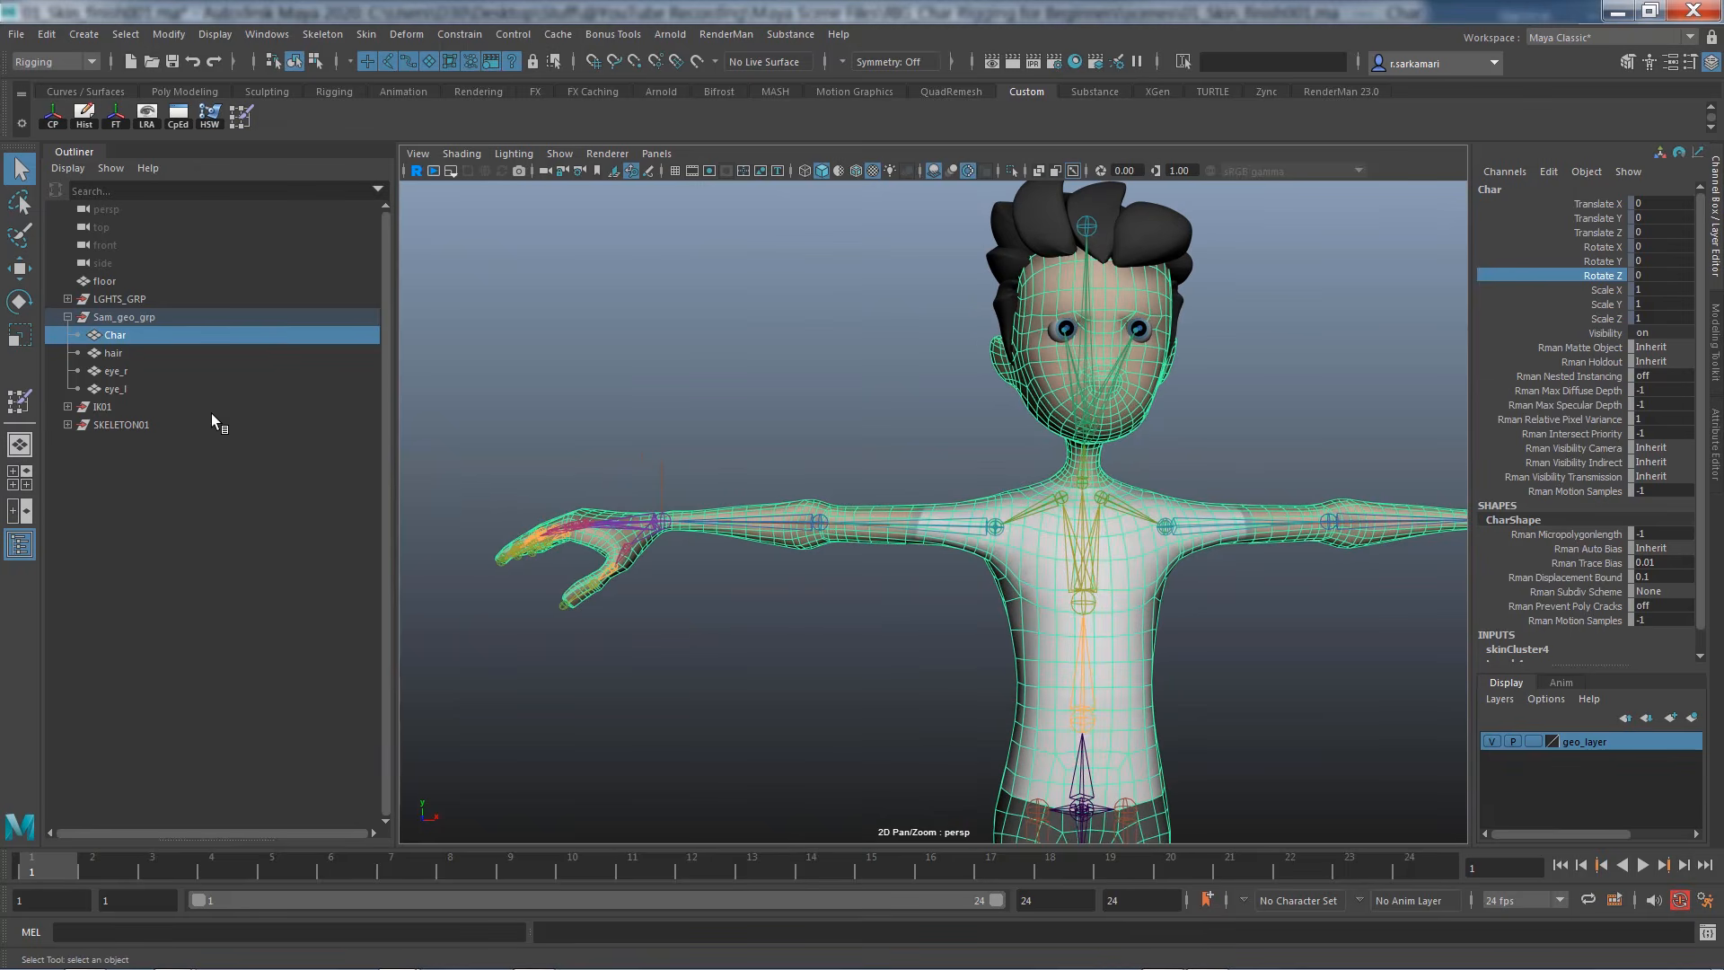
pyautogui.click(19, 402)
pyautogui.moveTo(759, 620)
pyautogui.keyDown('alt'); pyautogui.mouseDown(button='right')
pyautogui.moveTo(878, 655)
pyautogui.moveTo(944, 616)
pyautogui.mouseUp(button='right'); pyautogui.keyUp('alt')
pyautogui.moveTo(909, 532); pyautogui.dragTo(923, 481, button='right')
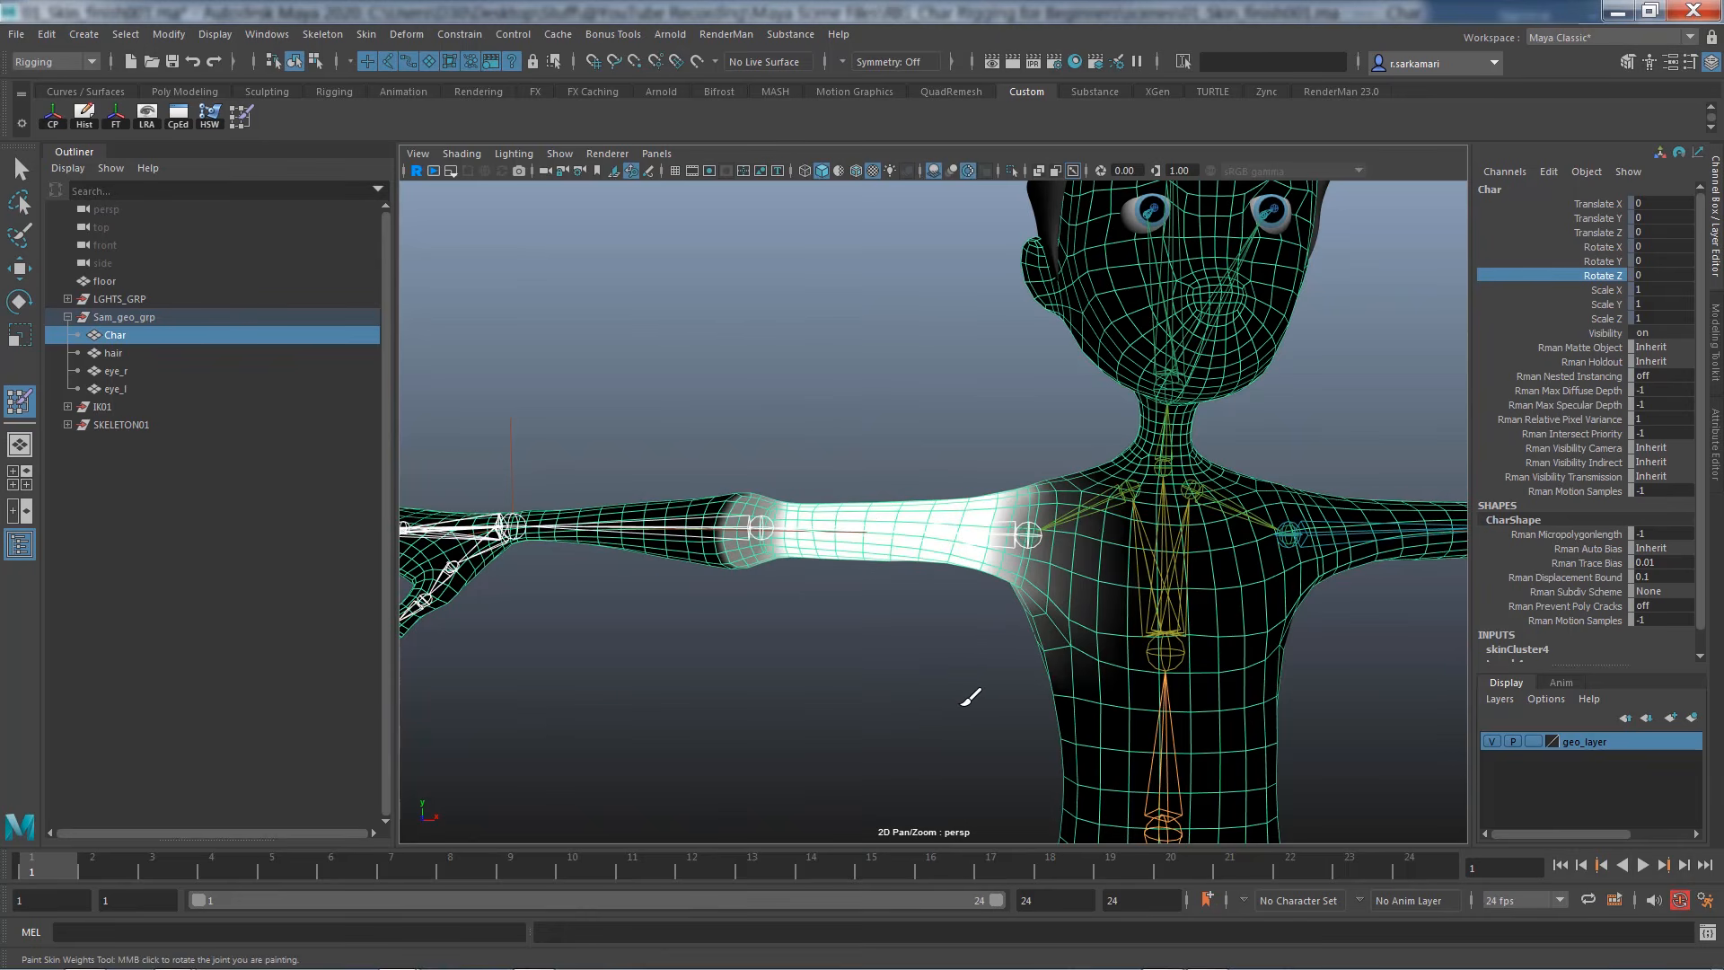
pyautogui.moveTo(643, 532); pyautogui.dragTo(656, 489, button='right')
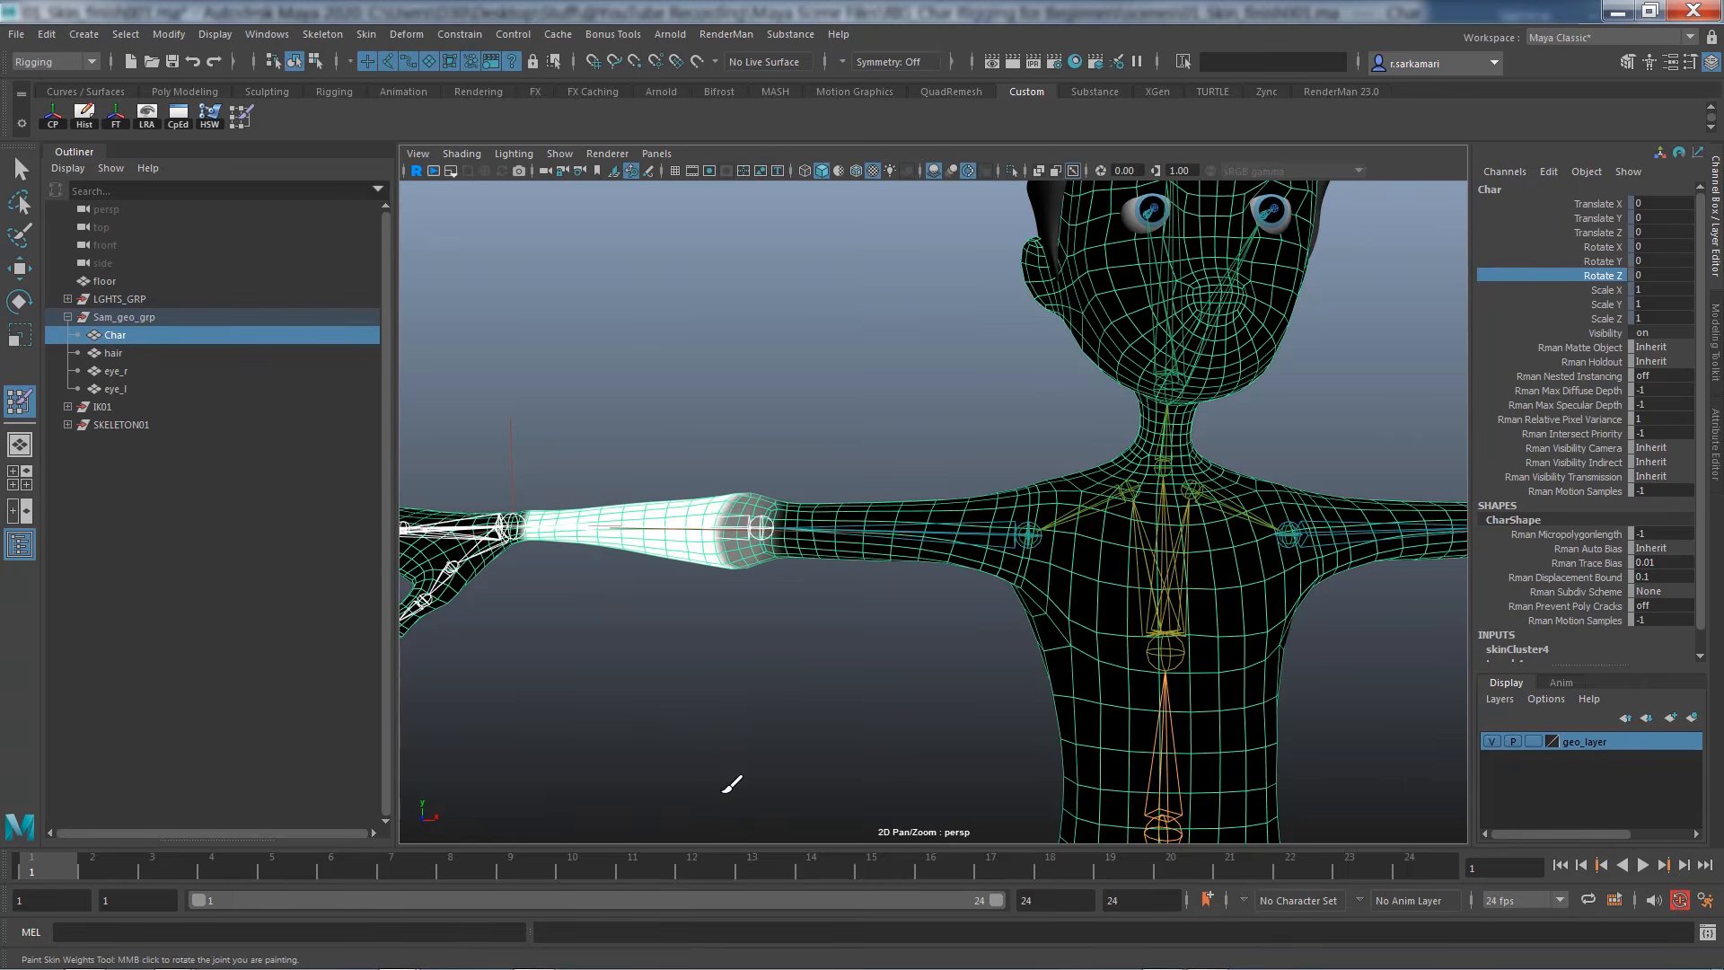
# Examine the mirrored weight influence of the right thigh joint and the right toe joint
pyautogui.moveTo(710, 750)
pyautogui.keyDown('alt'); pyautogui.mouseDown(button='middle')
pyautogui.moveTo(719, 315)
pyautogui.moveTo(745, 380)
pyautogui.mouseUp(button='middle'); pyautogui.keyUp('alt')
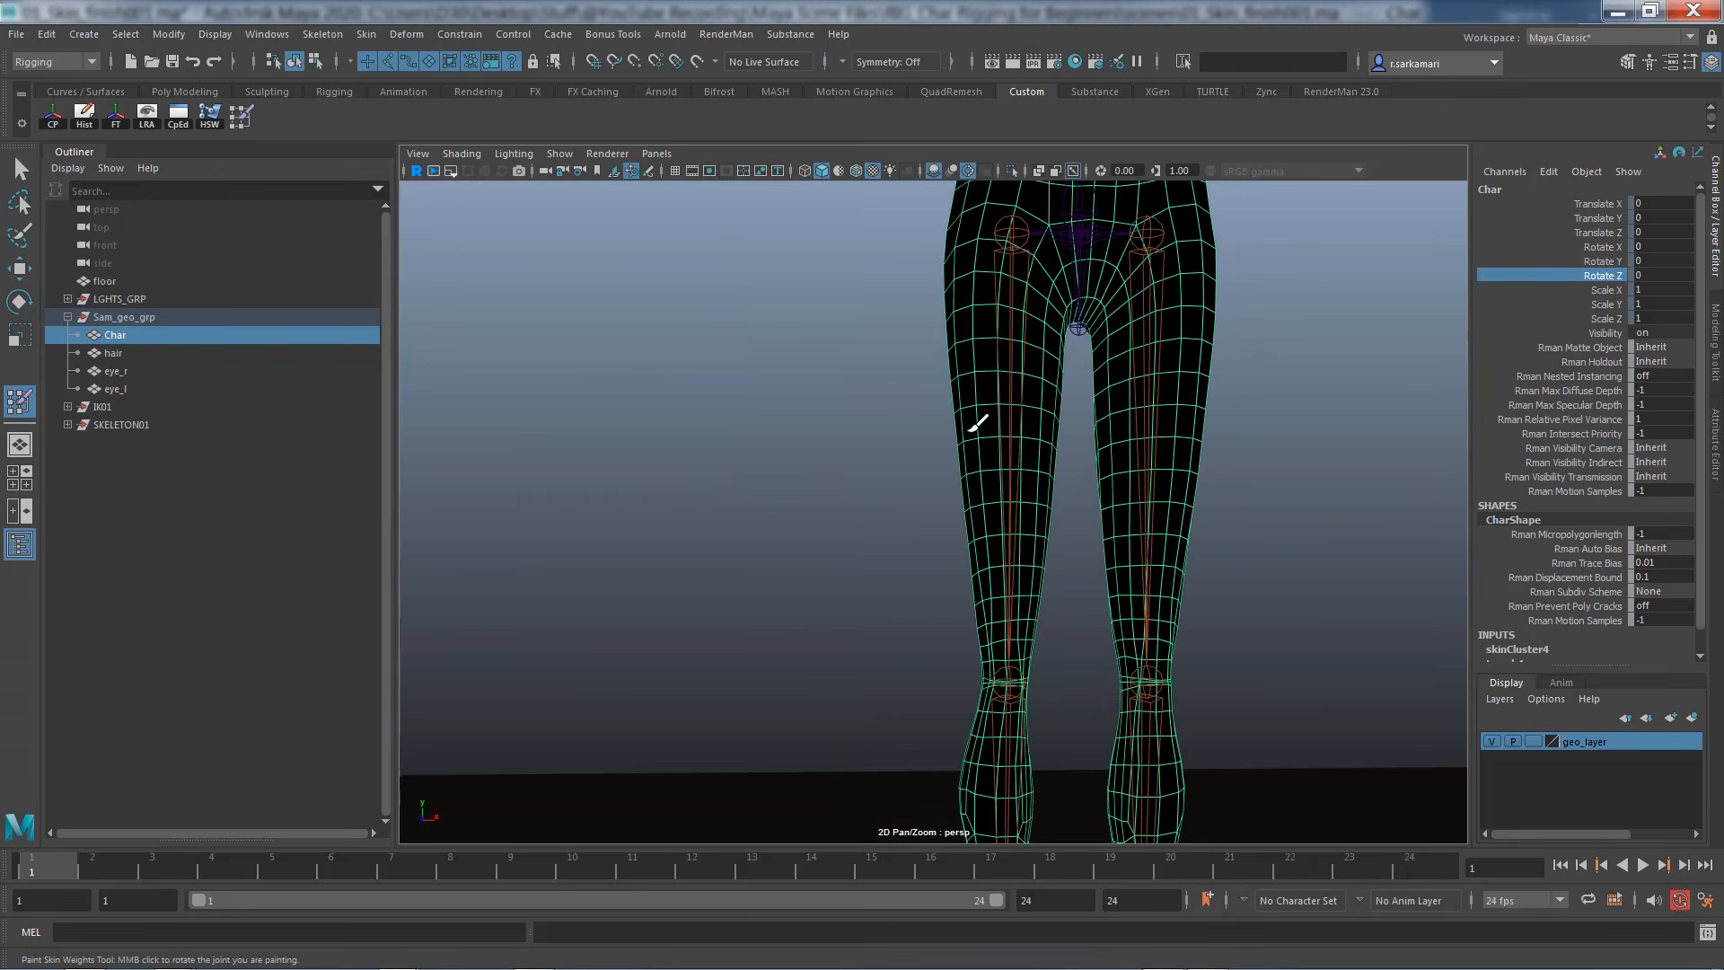
pyautogui.moveTo(1021, 400); pyautogui.dragTo(1010, 350, button='right')
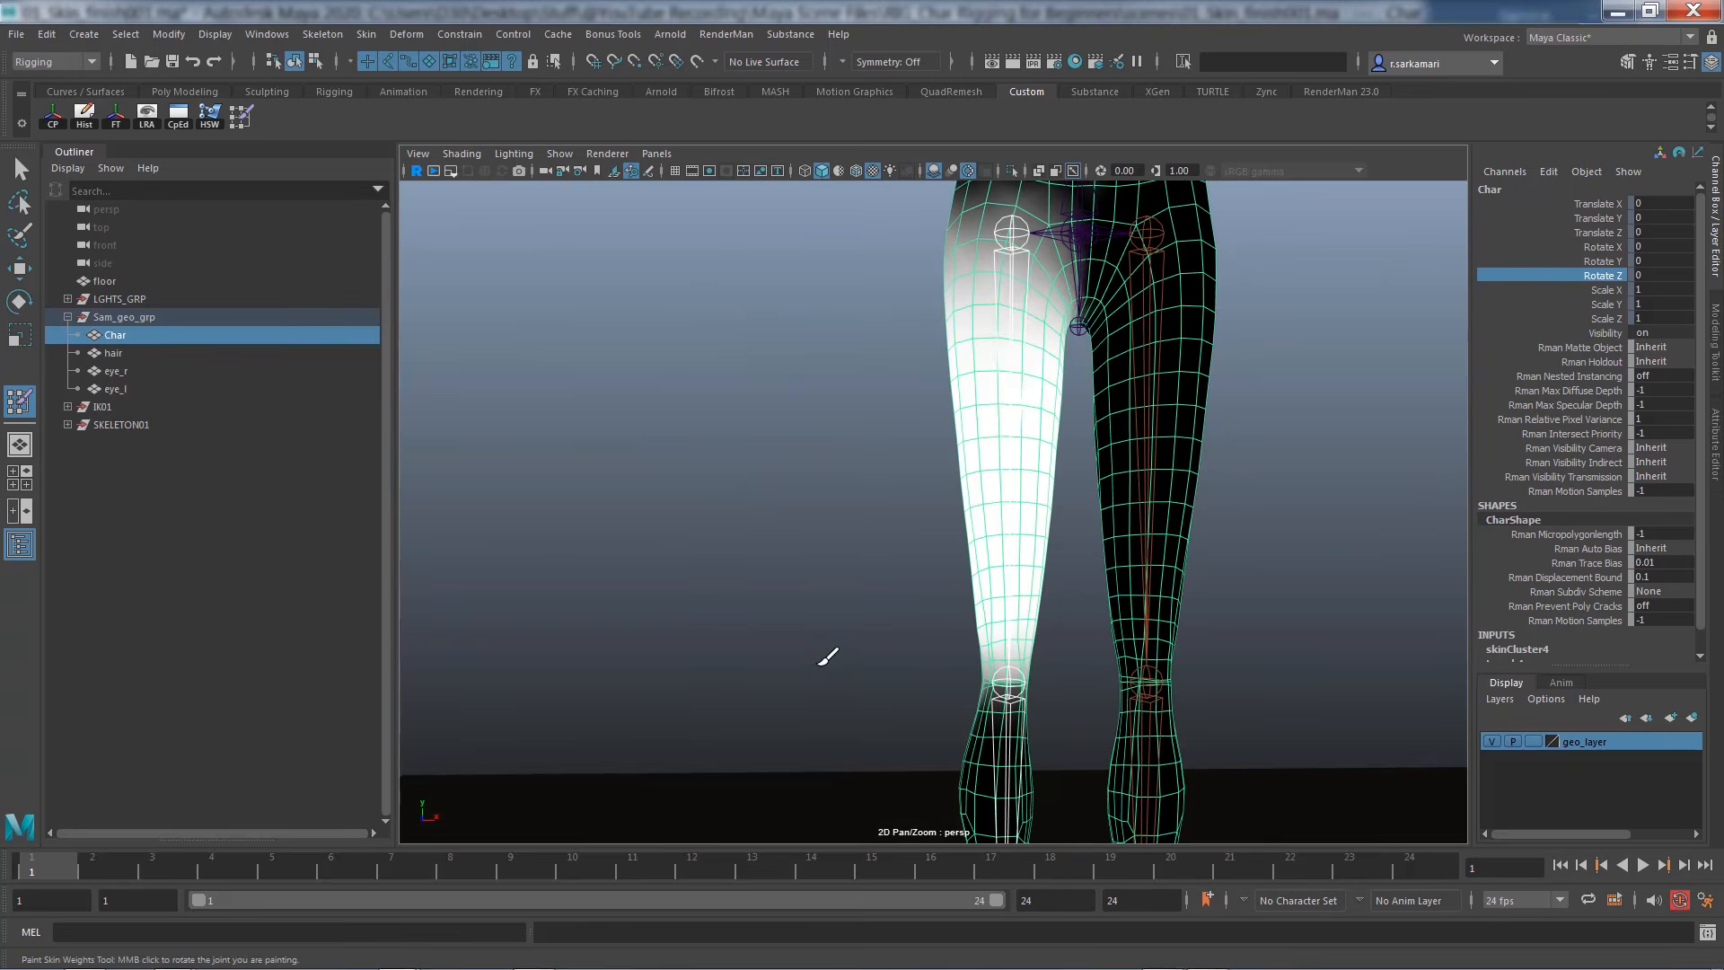
pyautogui.keyDown('alt'); pyautogui.moveTo(759, 533); pyautogui.dragTo(781, 500, button='middle'); pyautogui.keyUp('alt')
pyautogui.moveTo(782, 500)
pyautogui.keyDown('alt'); pyautogui.mouseDown()
pyautogui.moveTo(878, 539)
pyautogui.moveTo(867, 559)
pyautogui.mouseUp(); pyautogui.keyUp('alt')
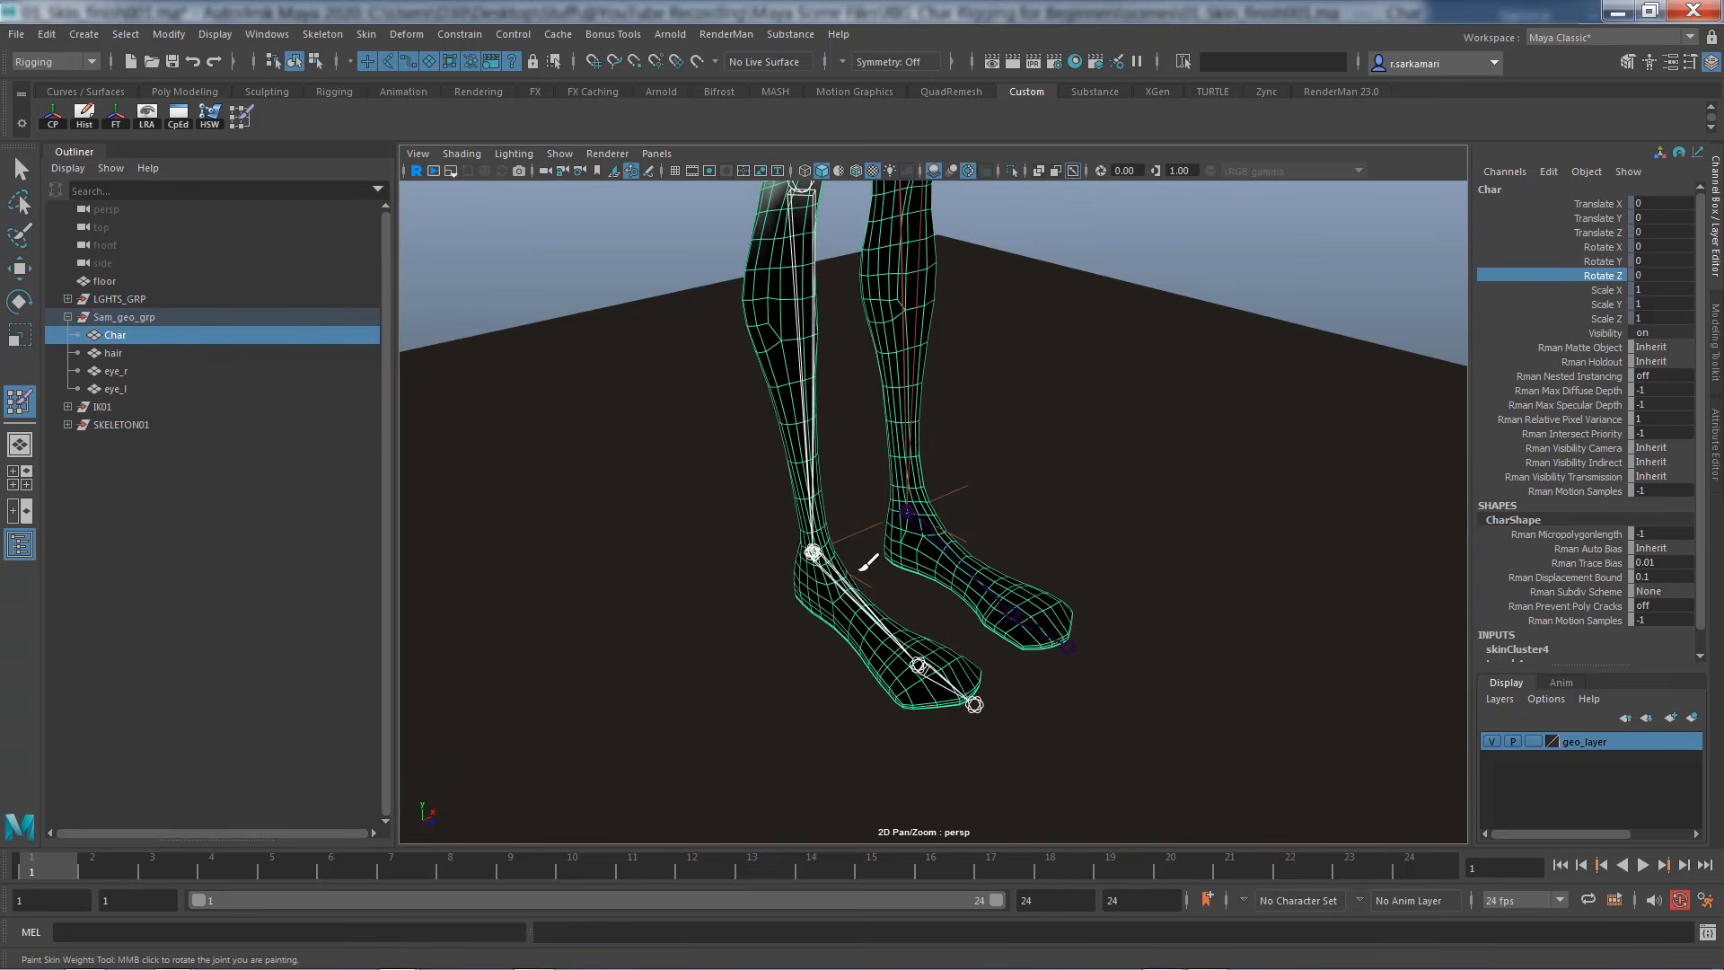
pyautogui.moveTo(938, 561); pyautogui.dragTo(949, 503, button='right')
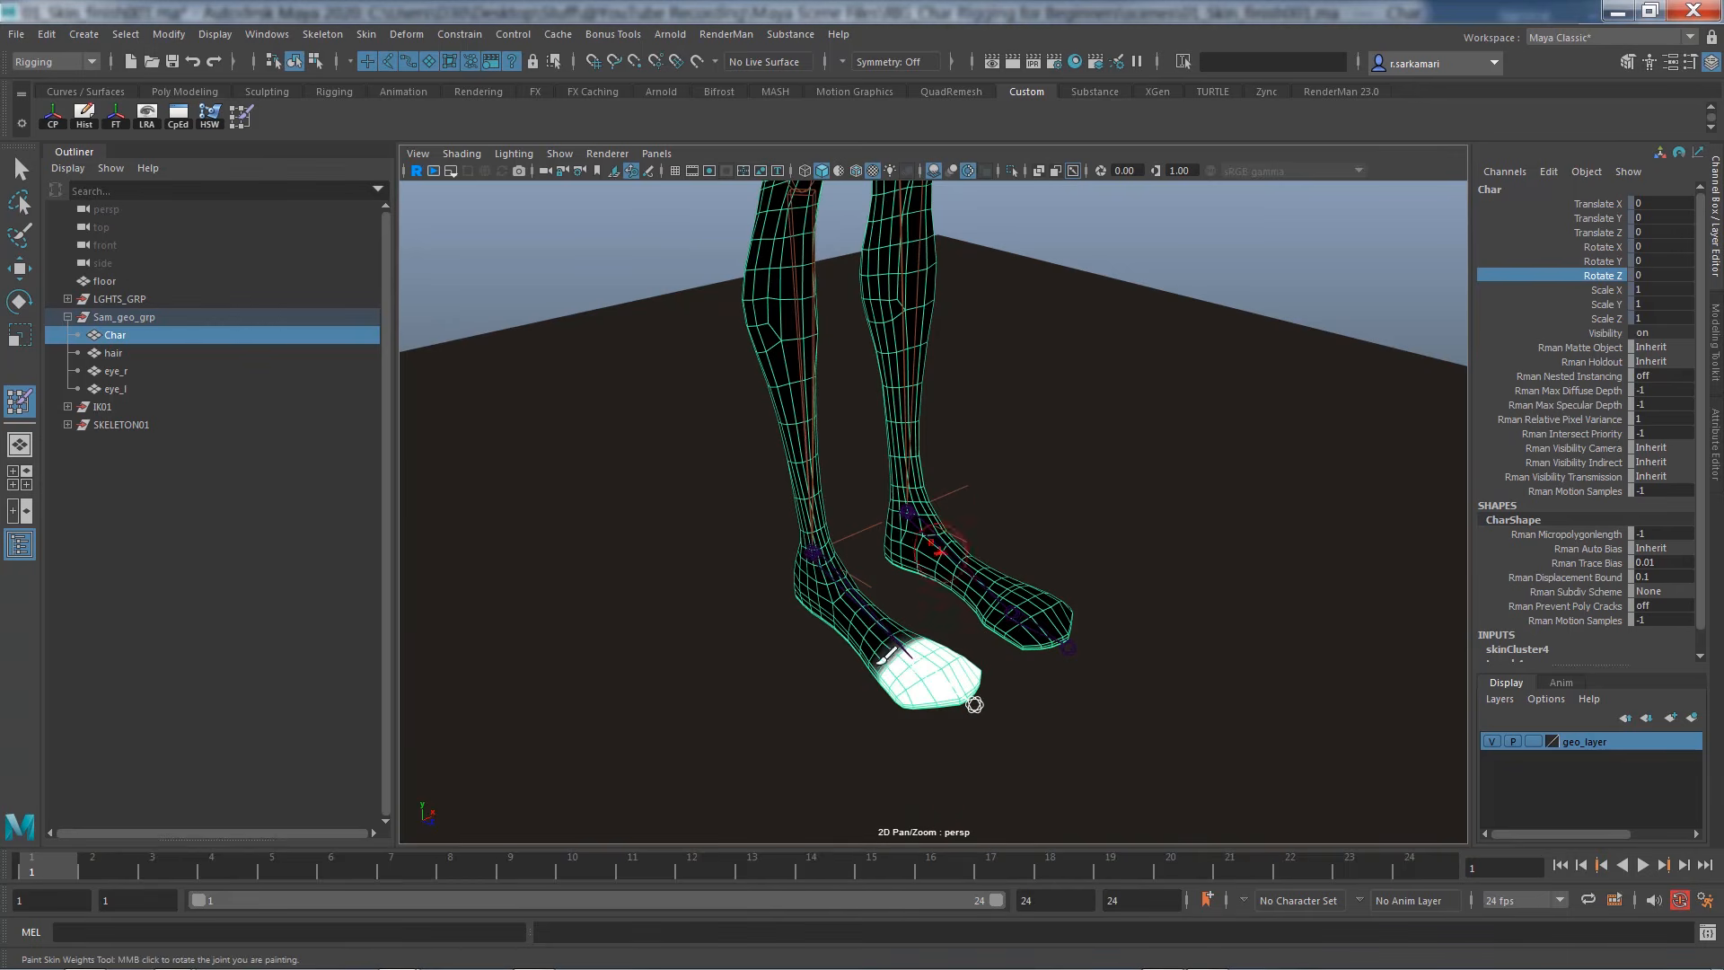
# Examine the mirrored weight influence of the right middle finger's base joint and leave the Paint Skin Weights Tool
pyautogui.keyDown('alt'); pyautogui.moveTo(722, 558); pyautogui.dragTo(973, 716, button='middle'); pyautogui.keyUp('alt')
pyautogui.keyDown('alt'); pyautogui.moveTo(809, 449); pyautogui.dragTo(1091, 831, button='middle'); pyautogui.keyUp('alt')
pyautogui.keyDown('alt'); pyautogui.moveTo(898, 628); pyautogui.dragTo(691, 539, button='right'); pyautogui.keyUp('alt')
pyautogui.moveTo(709, 543)
pyautogui.keyDown('alt'); pyautogui.mouseDown(button='middle')
pyautogui.moveTo(779, 584)
pyautogui.moveTo(796, 620)
pyautogui.mouseUp(button='middle'); pyautogui.keyUp('alt')
pyautogui.moveTo(826, 624)
pyautogui.keyDown('alt'); pyautogui.mouseDown(button='right')
pyautogui.moveTo(1059, 670)
pyautogui.moveTo(1016, 670)
pyautogui.mouseUp(button='right'); pyautogui.keyUp('alt')
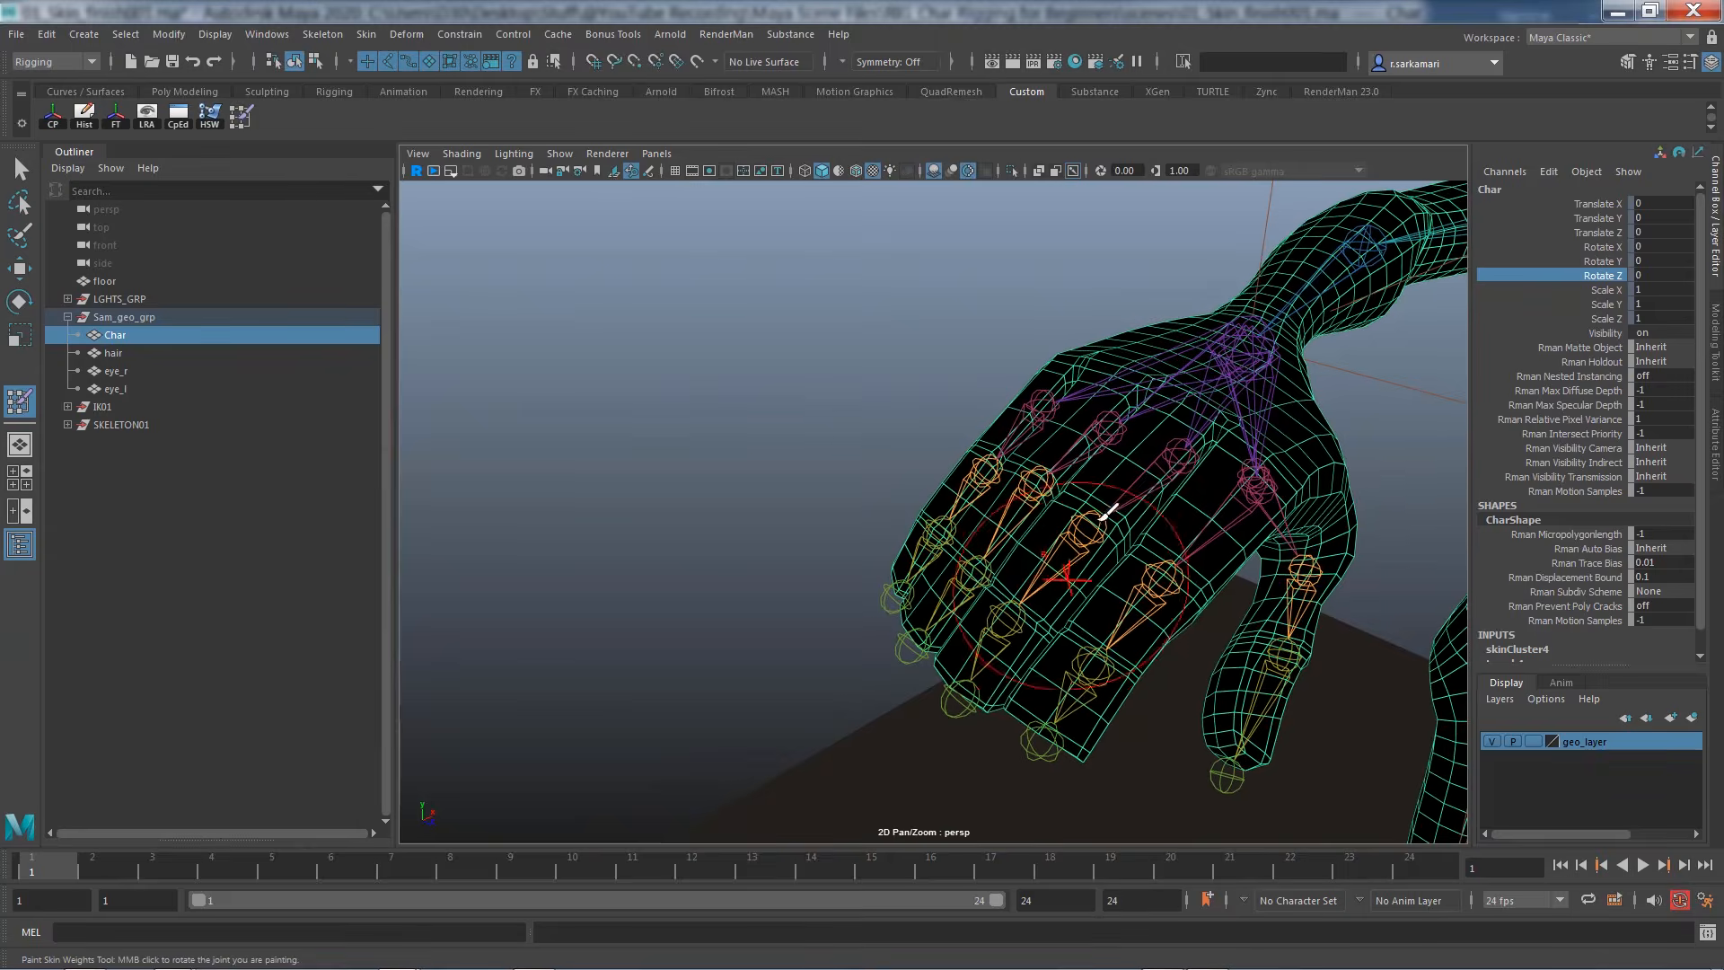
pyautogui.moveTo(1118, 483); pyautogui.dragTo(1118, 440, button='right')
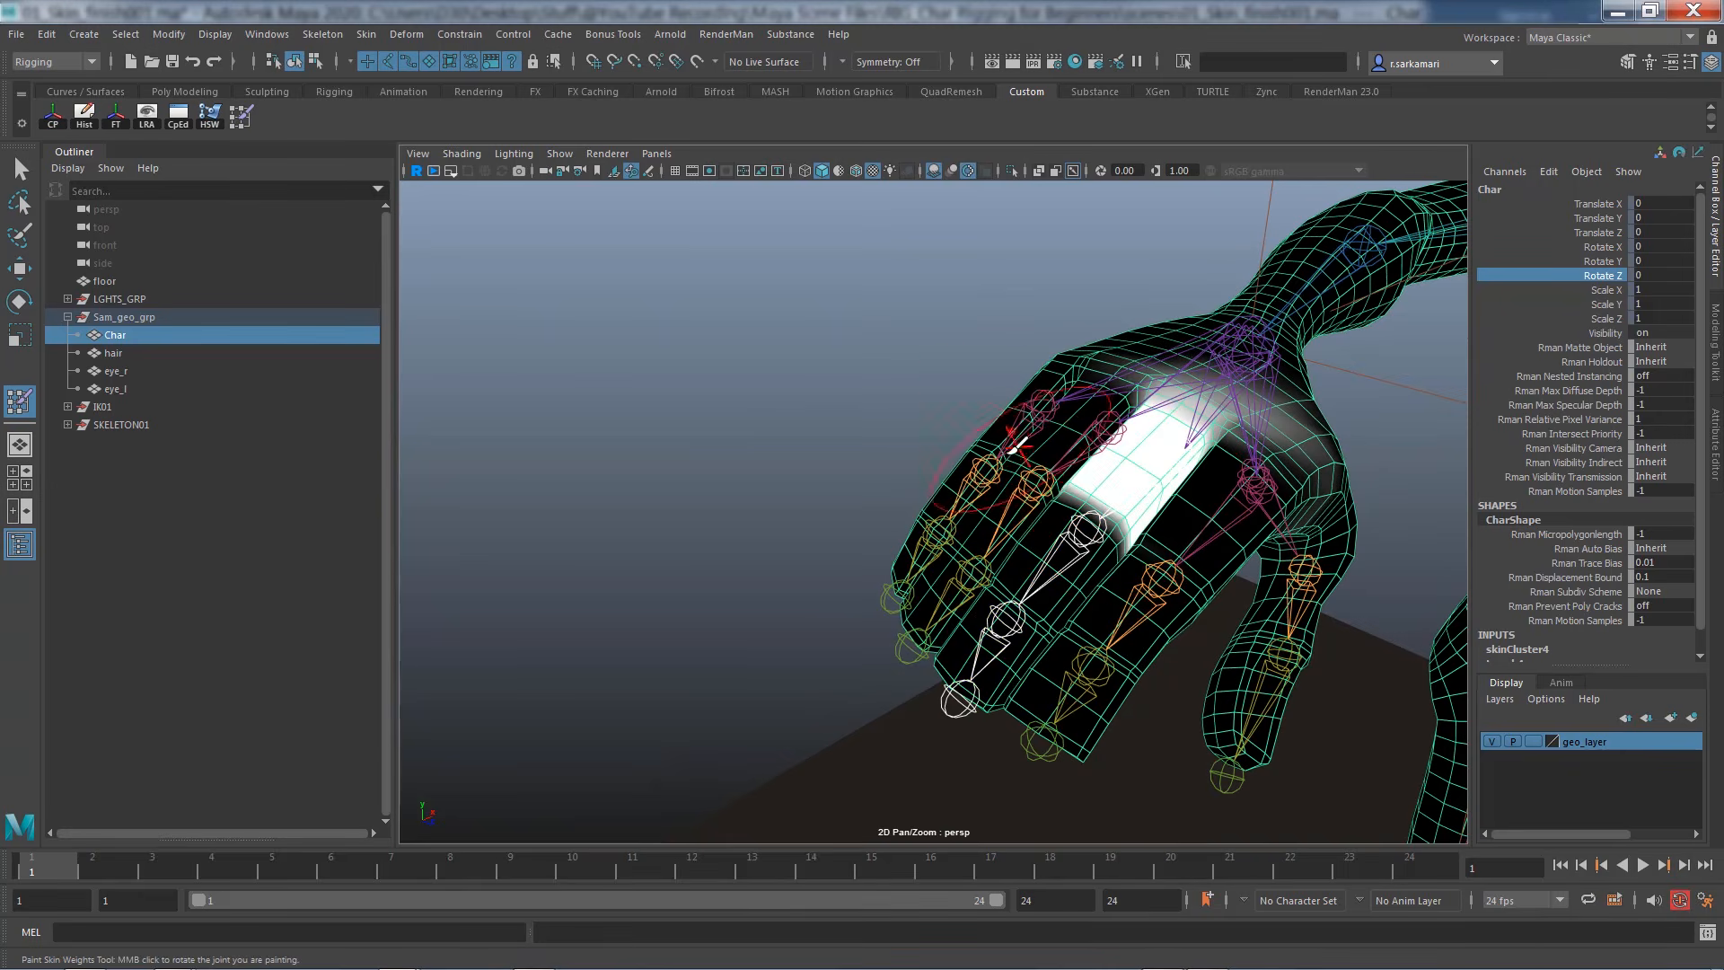
pyautogui.moveTo(1040, 569); pyautogui.dragTo(1040, 485, button='right')
pyautogui.moveTo(985, 566); pyautogui.dragTo(985, 483, button='right')
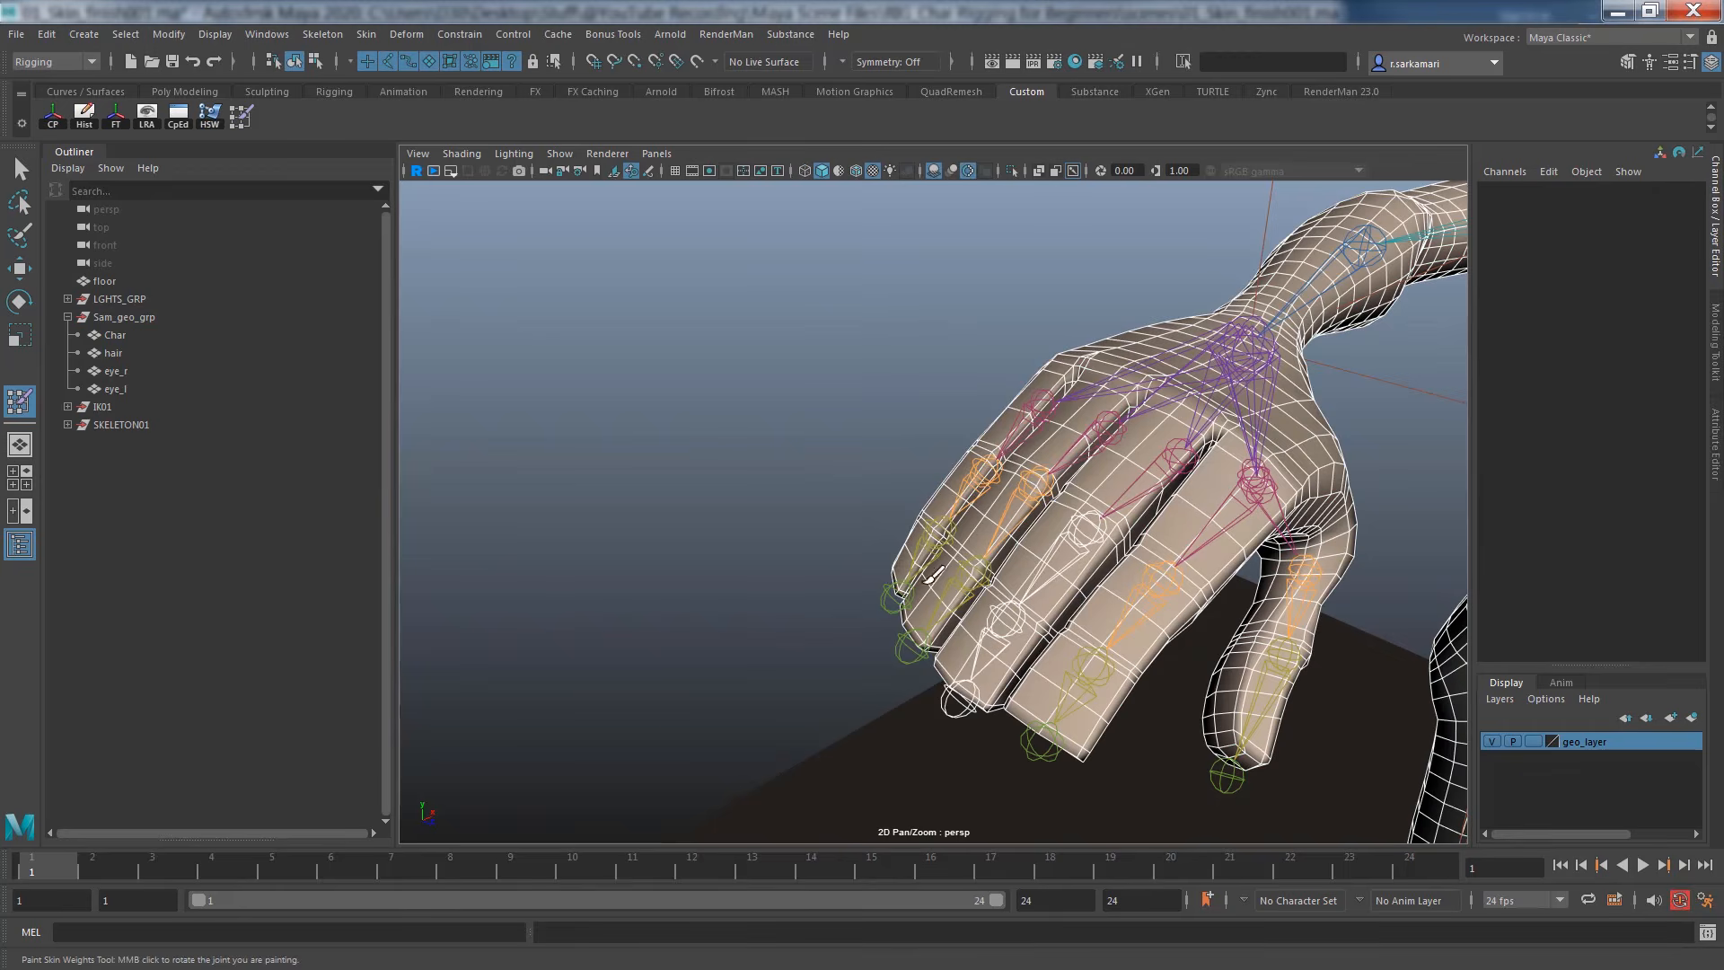
pyautogui.click(20, 169)
pyautogui.keyDown('alt'); pyautogui.moveTo(1084, 557); pyautogui.dragTo(846, 487); pyautogui.keyUp('alt')
pyautogui.keyDown('alt'); pyautogui.moveTo(846, 503); pyautogui.dragTo(827, 604, button='middle'); pyautogui.keyUp('alt')
pyautogui.keyDown('alt'); pyautogui.moveTo(993, 579); pyautogui.dragTo(943, 562, button='right'); pyautogui.keyUp('alt')
pyautogui.keyDown('alt'); pyautogui.moveTo(943, 562); pyautogui.dragTo(893, 550, button='middle'); pyautogui.keyUp('alt')
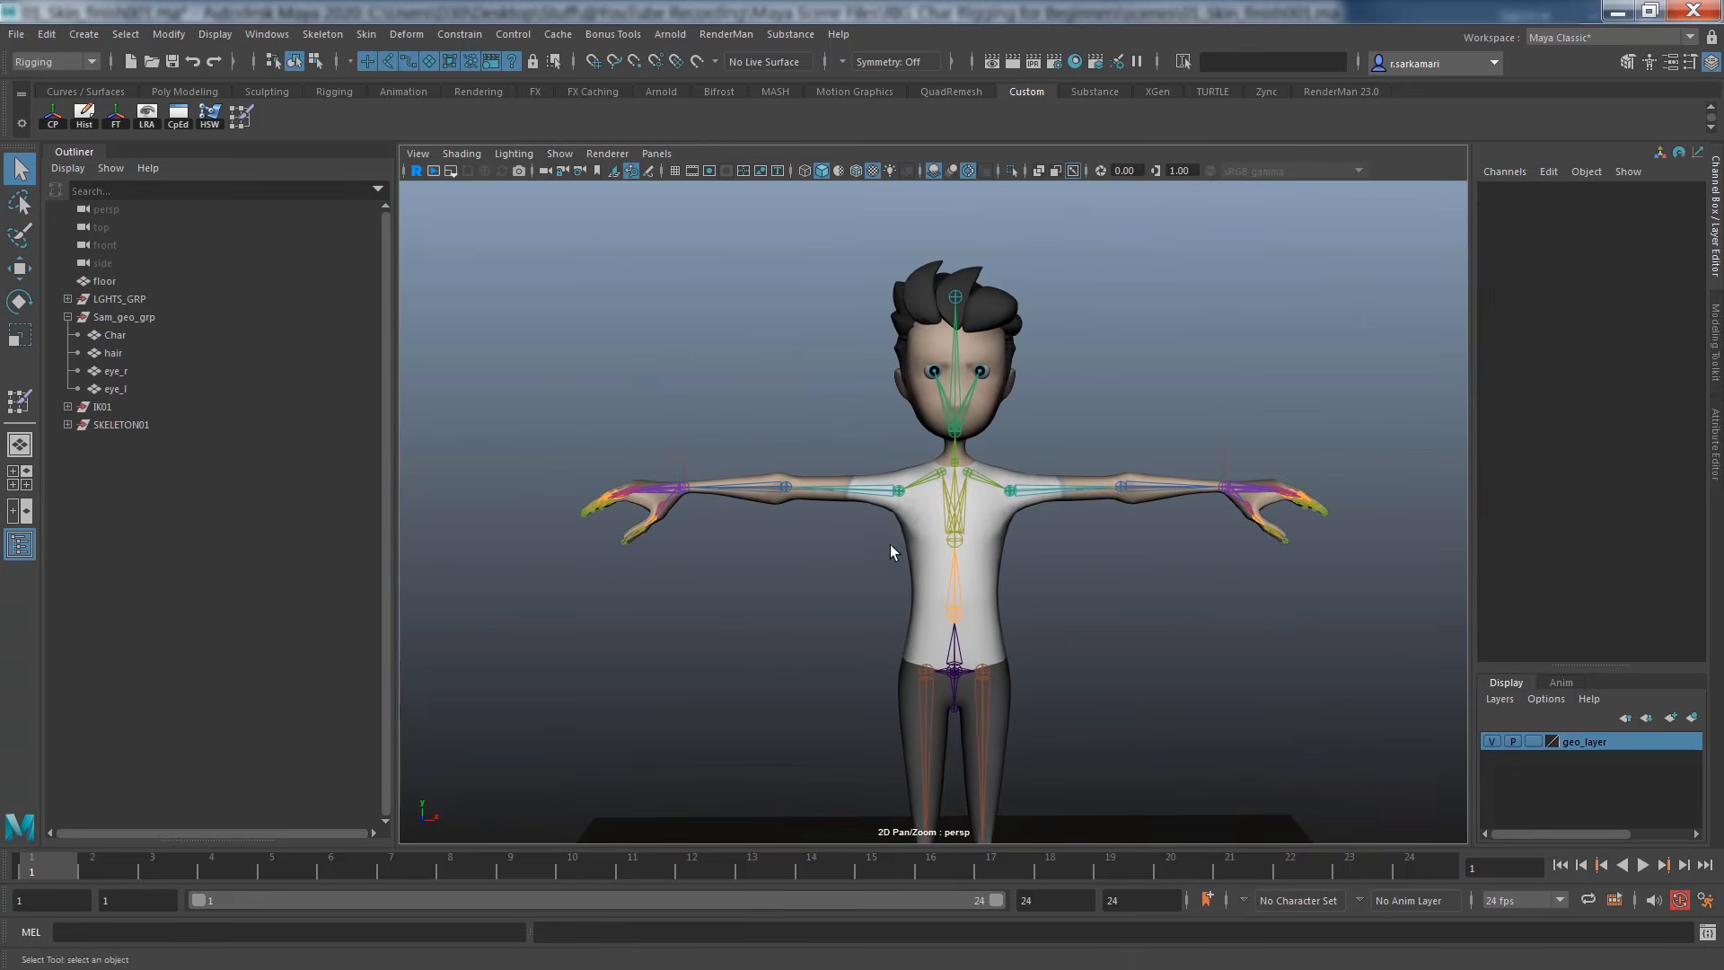
pyautogui.keyDown('alt'); pyautogui.moveTo(896, 528); pyautogui.dragTo(898, 527); pyautogui.keyUp('alt')
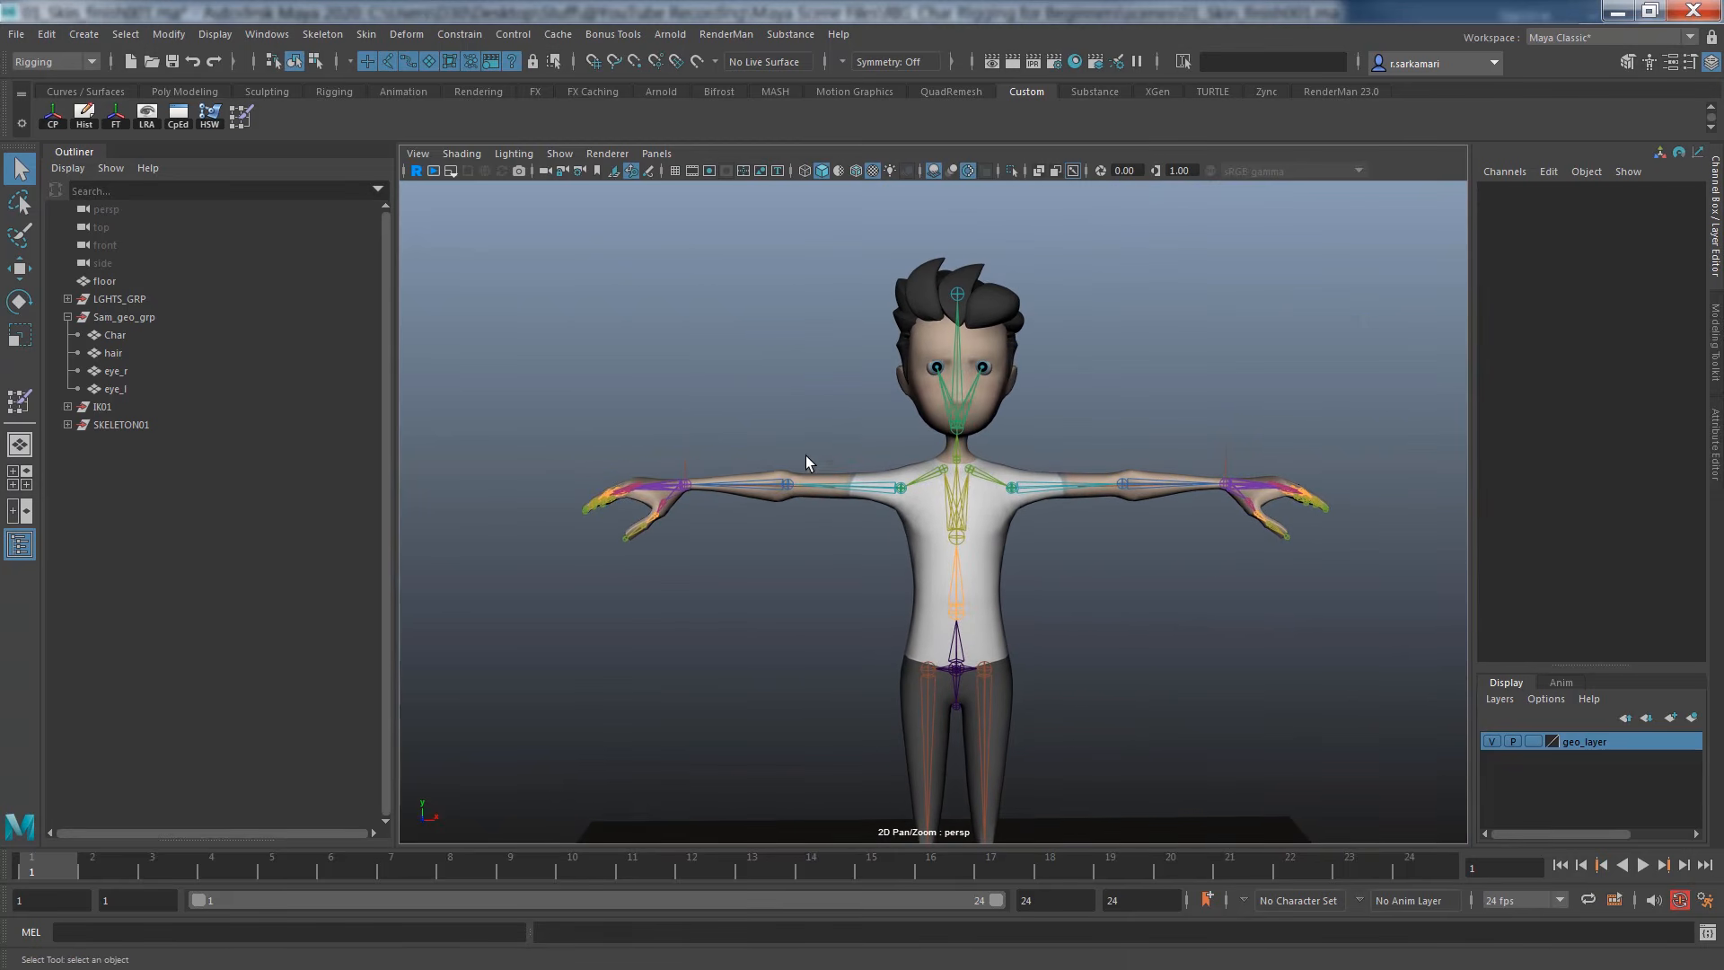
pyautogui.keyDown('alt'); pyautogui.moveTo(1077, 712); pyautogui.dragTo(827, 611, button='right'); pyautogui.keyUp('alt')
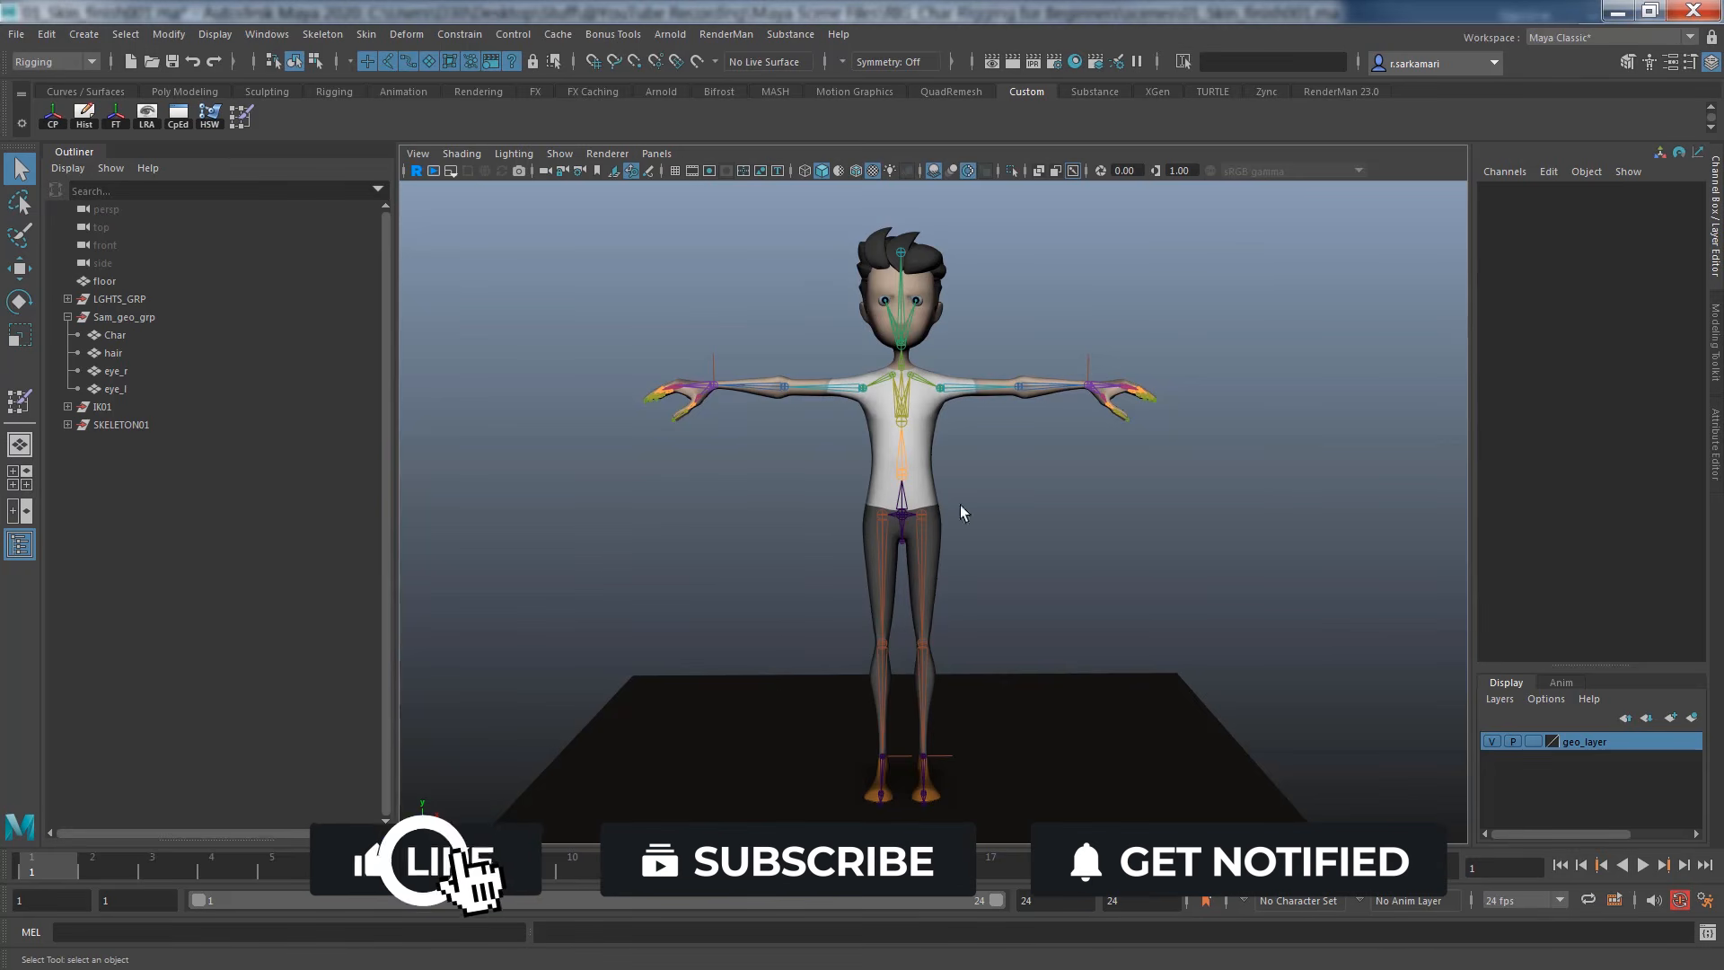
pyautogui.keyDown('alt'); pyautogui.moveTo(816, 633); pyautogui.dragTo(823, 647, button='middle'); pyautogui.keyUp('alt')
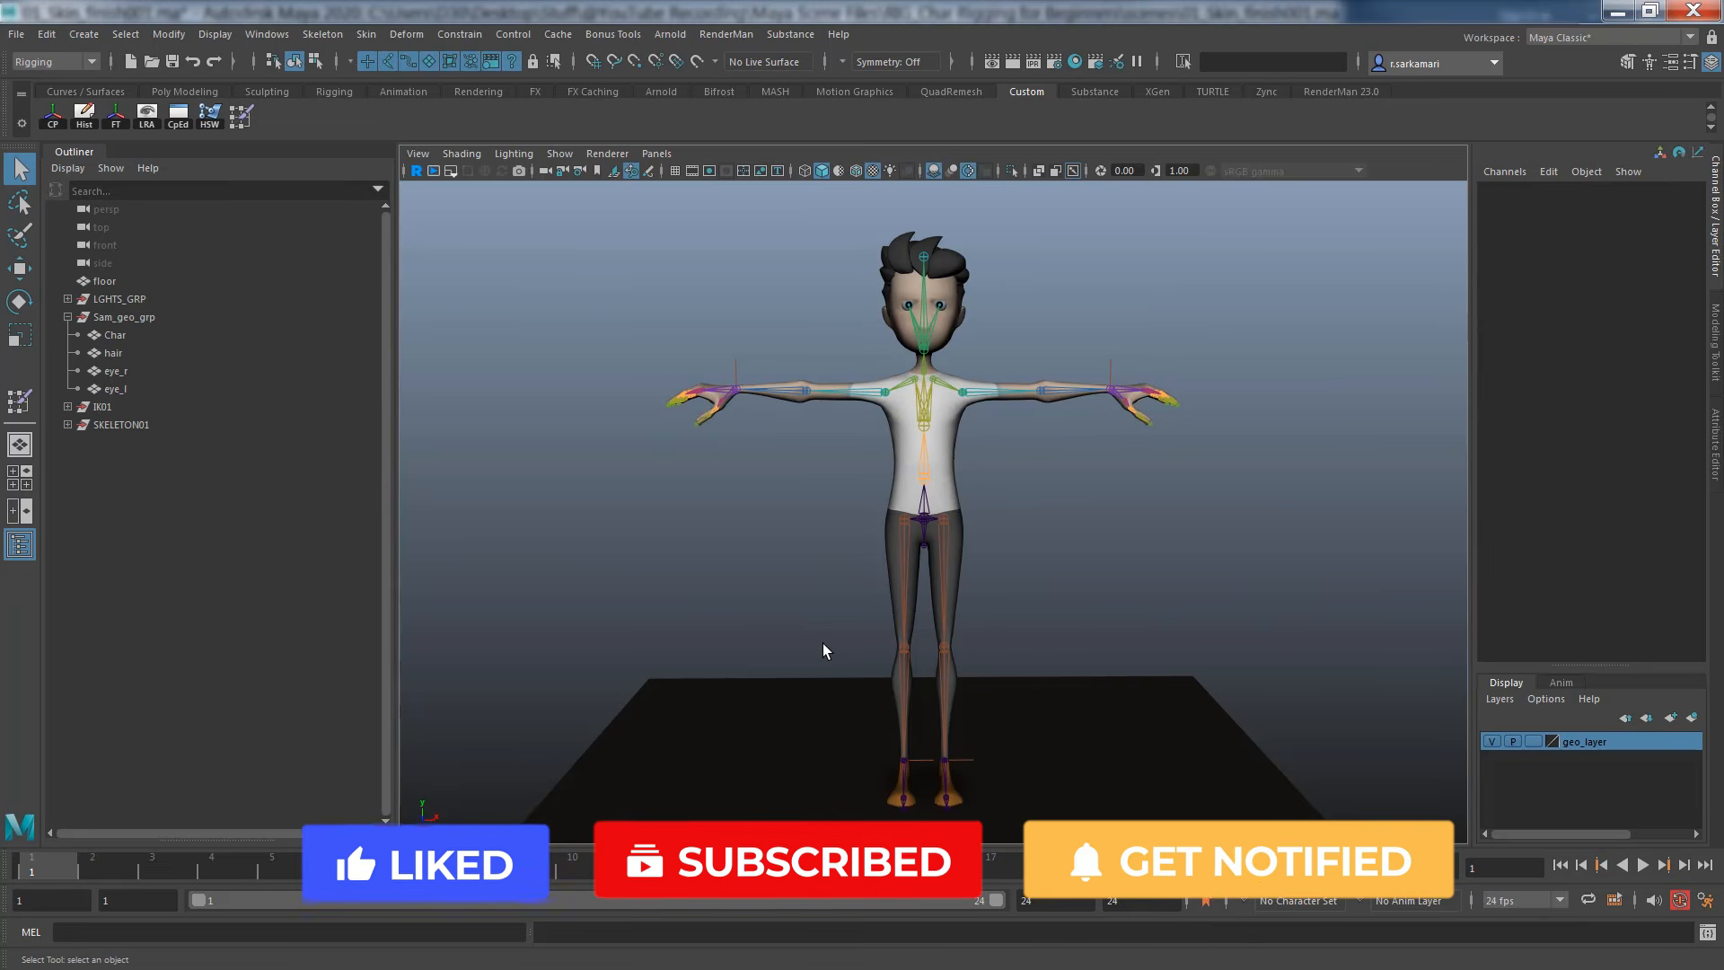